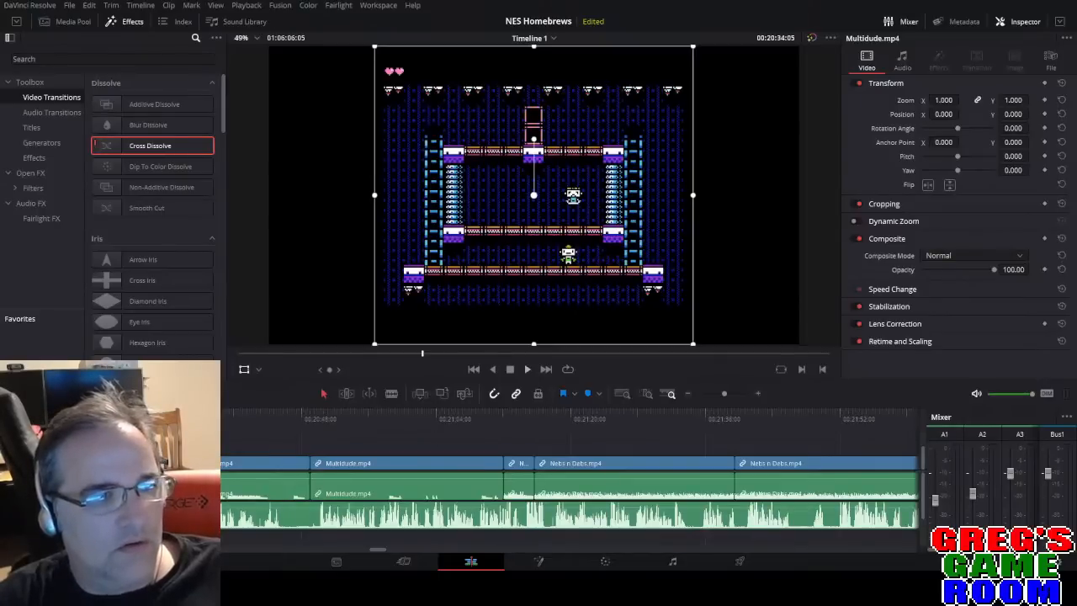
Play back the Multidude section between about 00:20:25 and 00:20:37 to check how the commentary fits the gameplay.
click(528, 369)
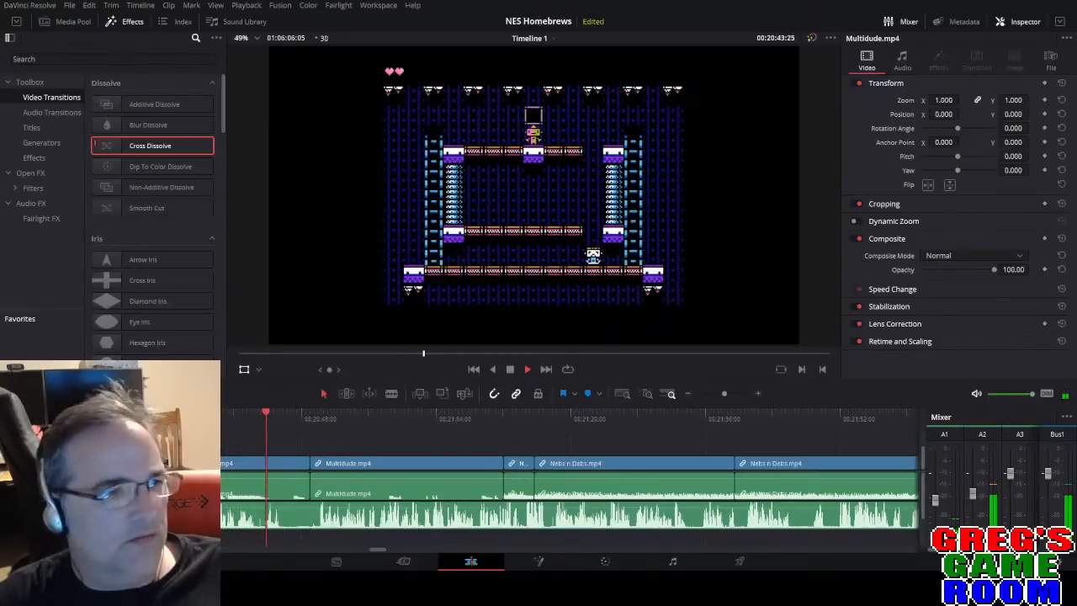
key(space)
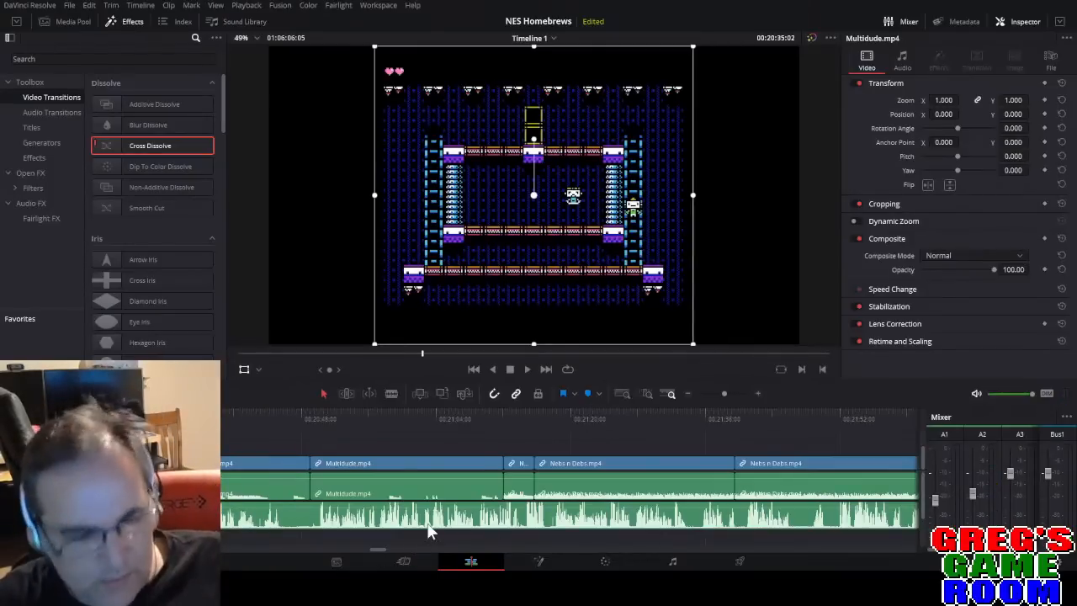
drag(722, 391, 730, 394)
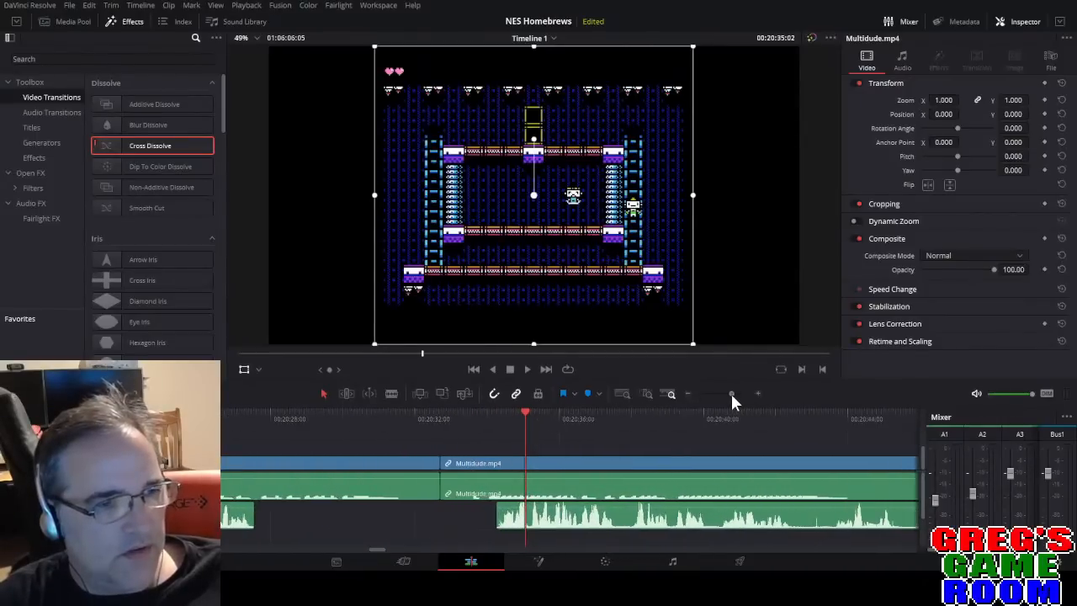
click(468, 423)
key(space)
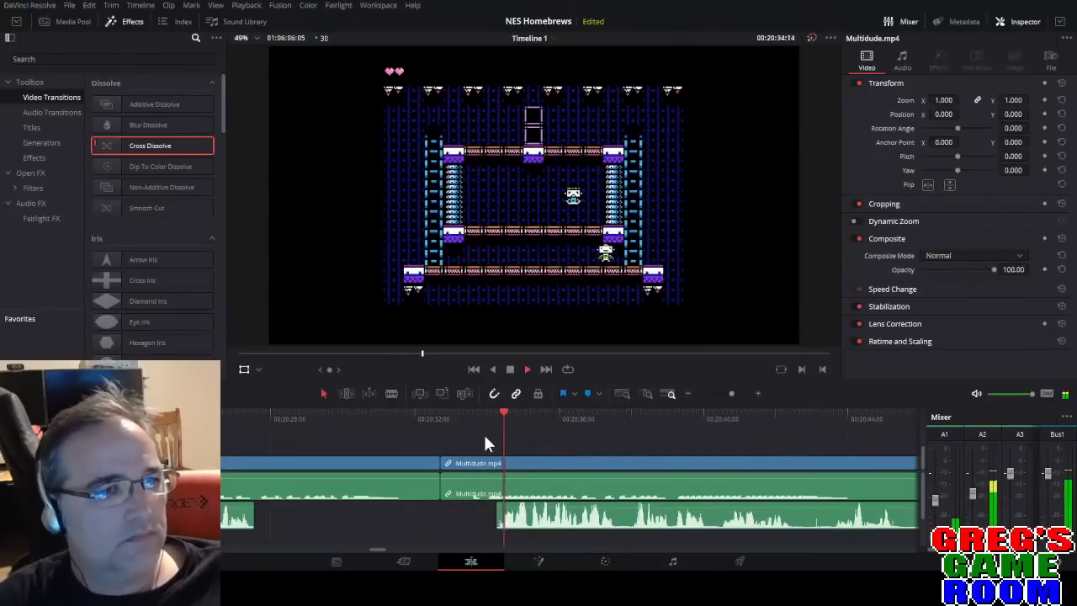
key(space)
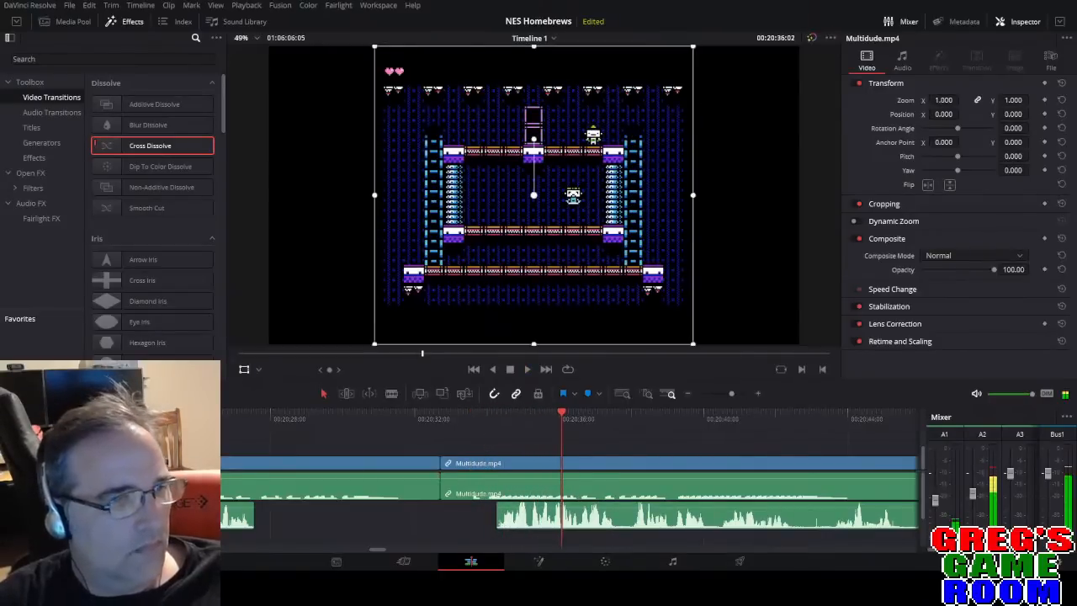
click(144, 423)
key(space)
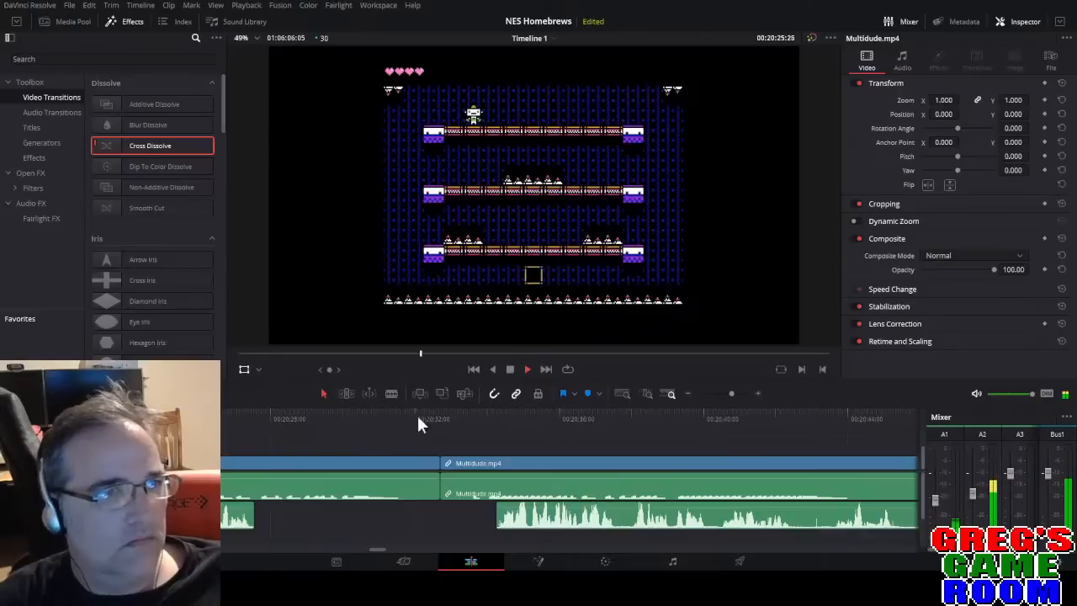
key(space)
drag(733, 394, 734, 394)
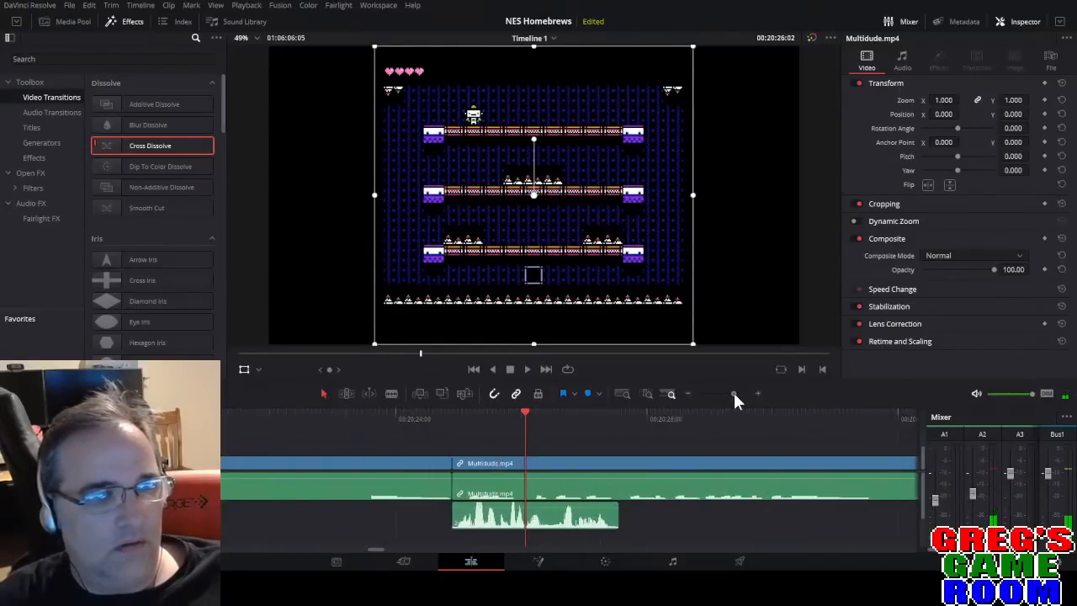
key(space)
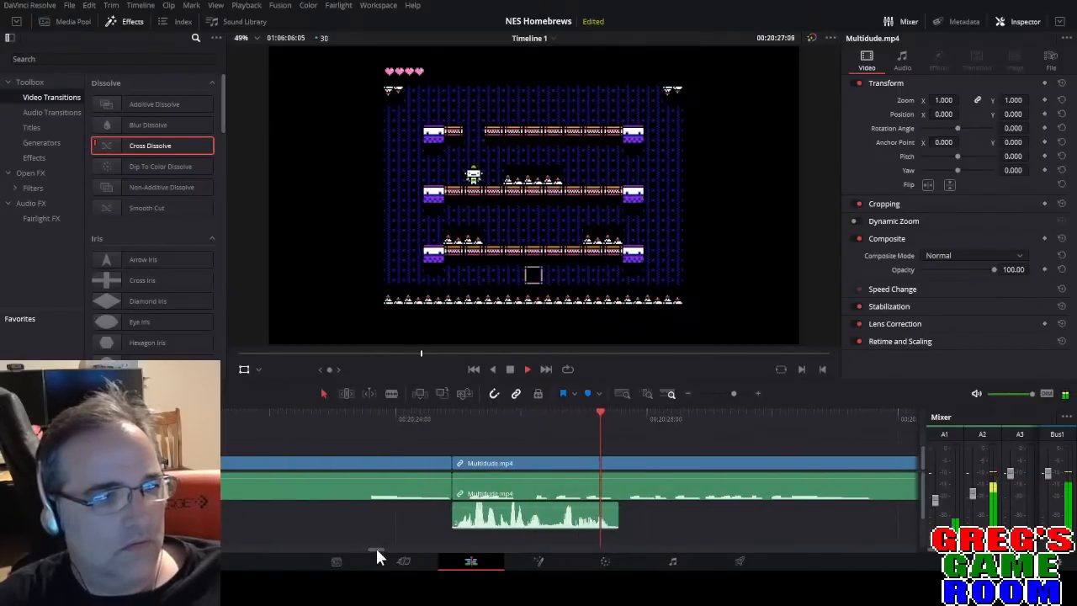
drag(375, 547, 379, 549)
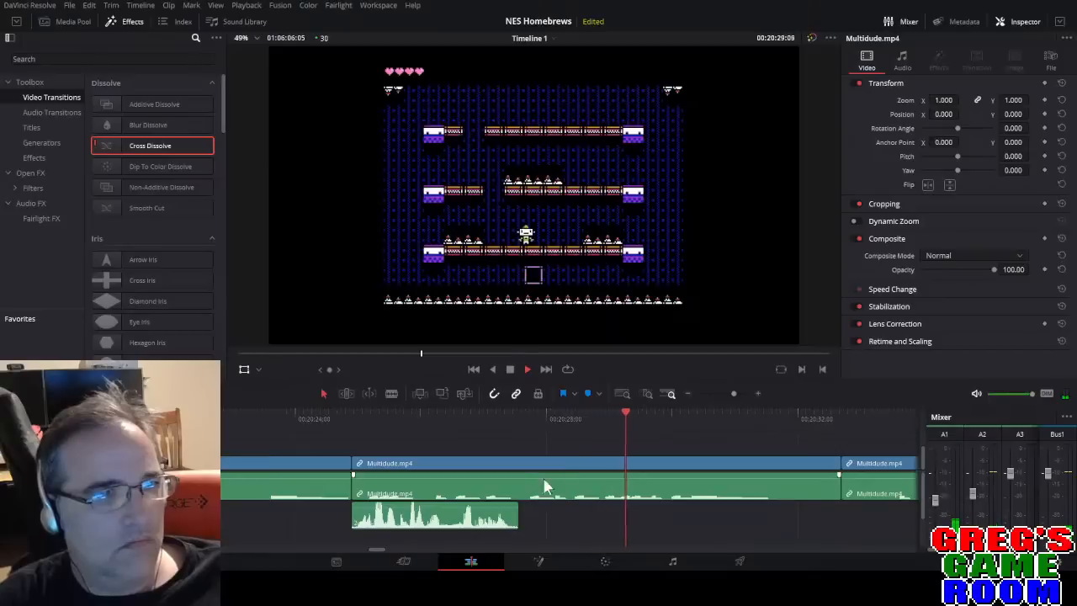
drag(734, 393, 733, 393)
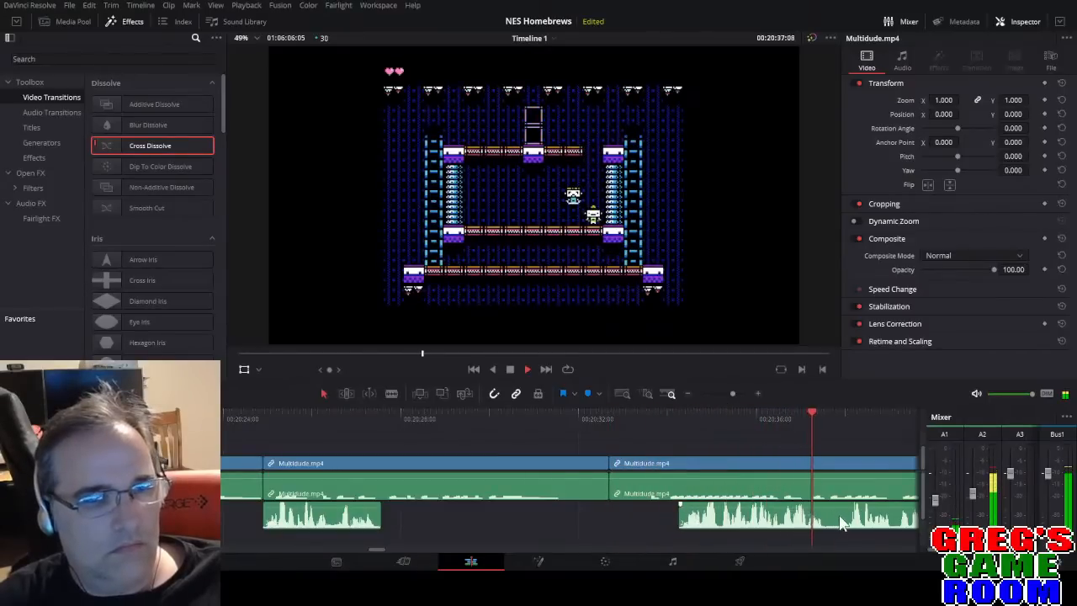
Cut a short stretch from the start of the Multidude clip near 00:20:32 and ripple-delete it so the commentary begins sooner.
click(618, 413)
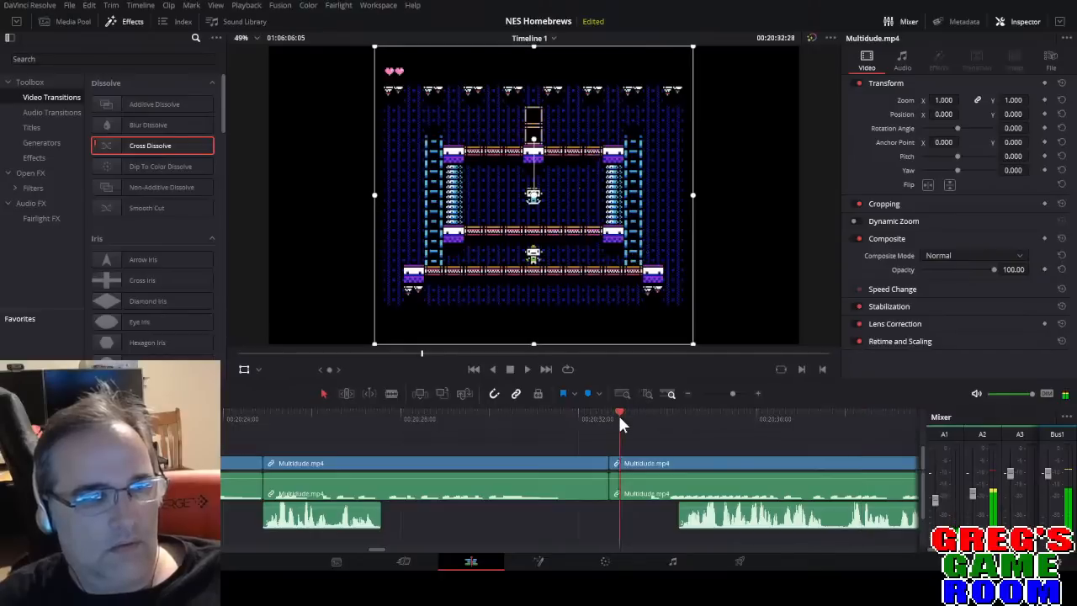
key(ctrl+b)
key(space)
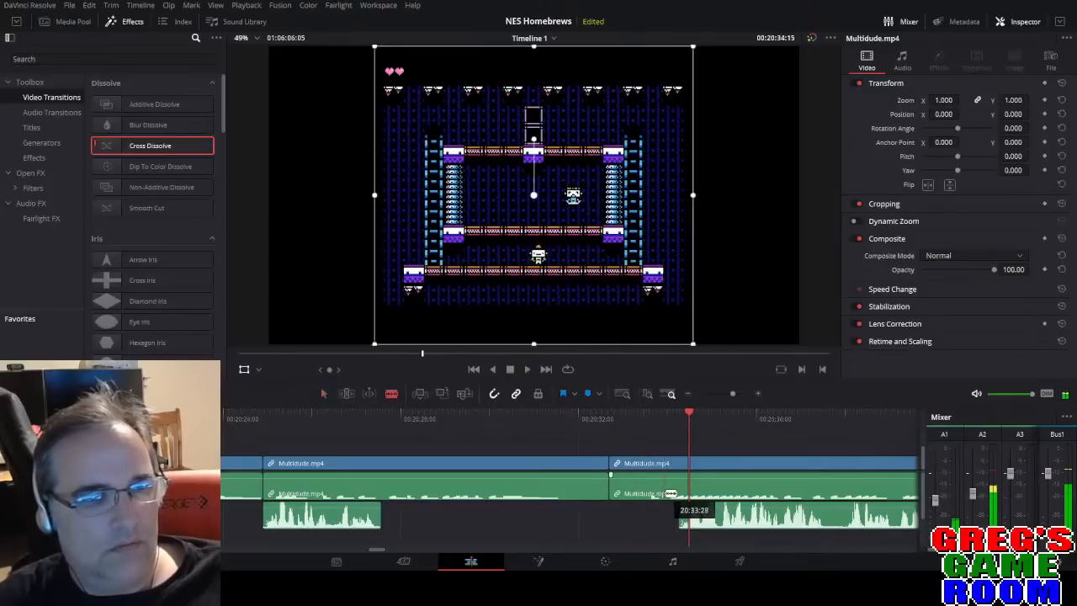
click(648, 491)
key(Delete)
key(space)
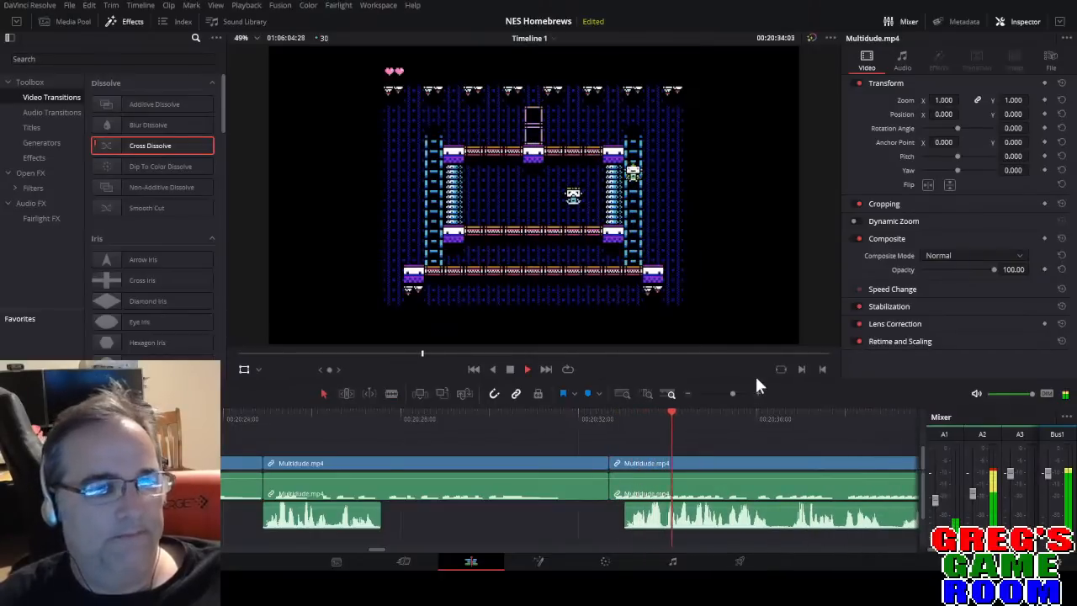
Split the 2.mp4 commentary around the quiet stretch from about 00:20:44 to 00:20:49 and delete that piece, leaving the gap.
click(729, 393)
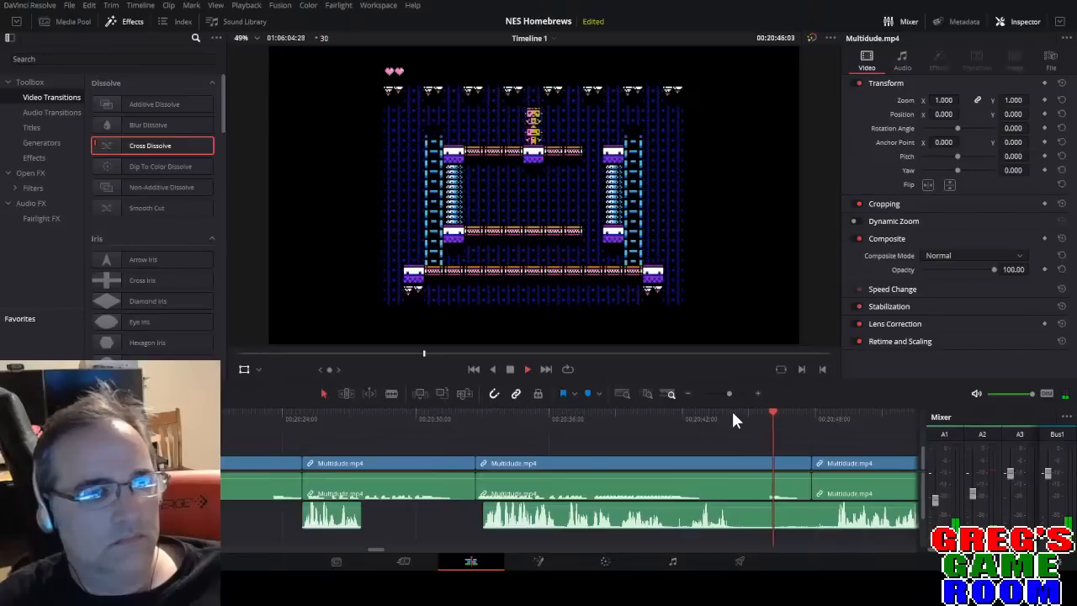
key(space)
key(b)
click(735, 522)
key(space)
key(space)
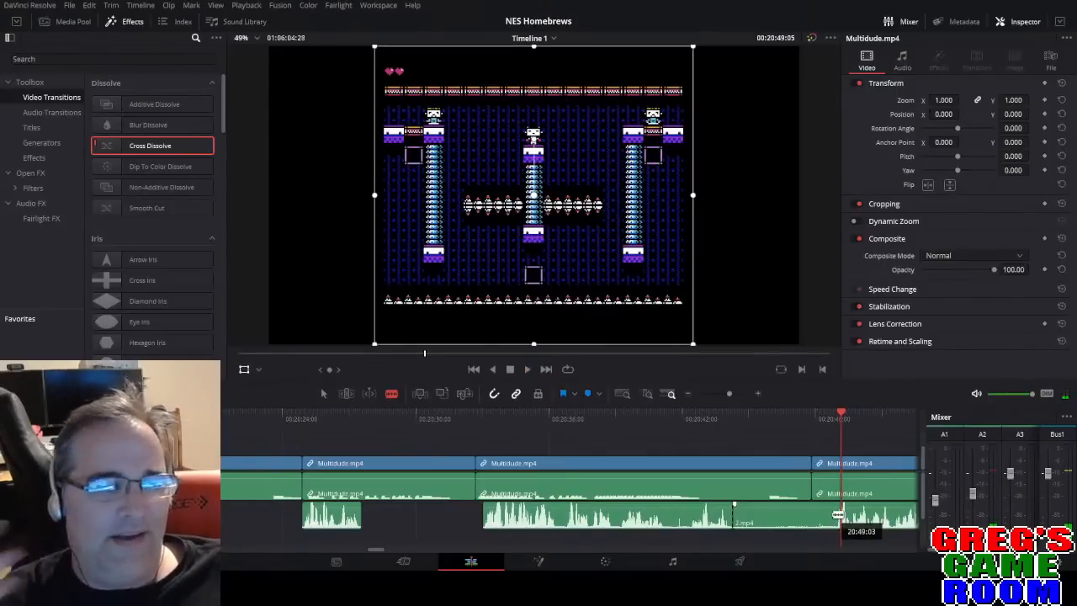
key(space)
key(space)
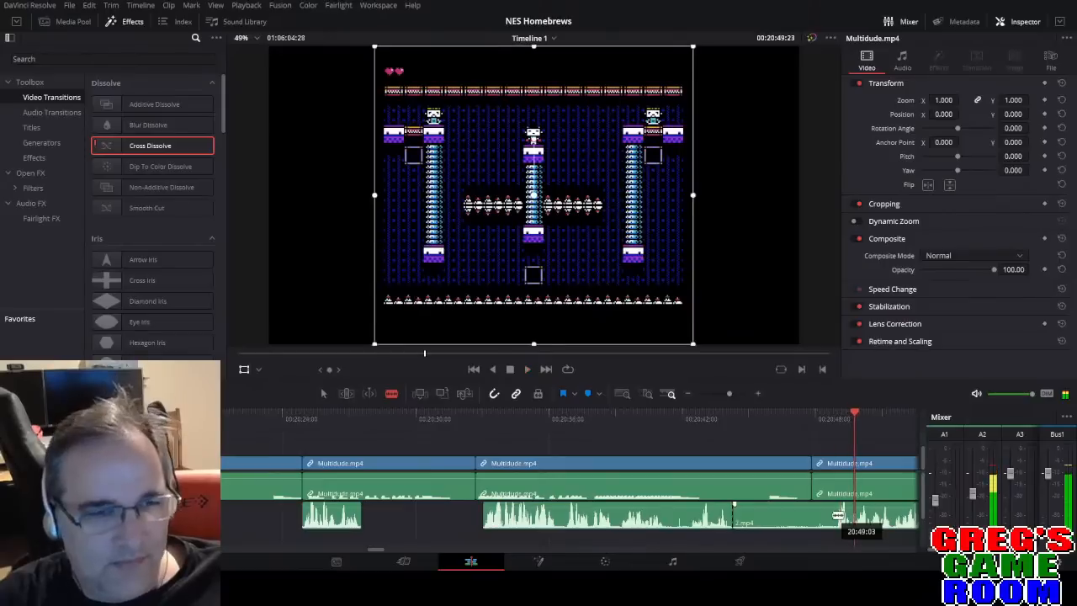
click(833, 517)
key(a)
click(812, 523)
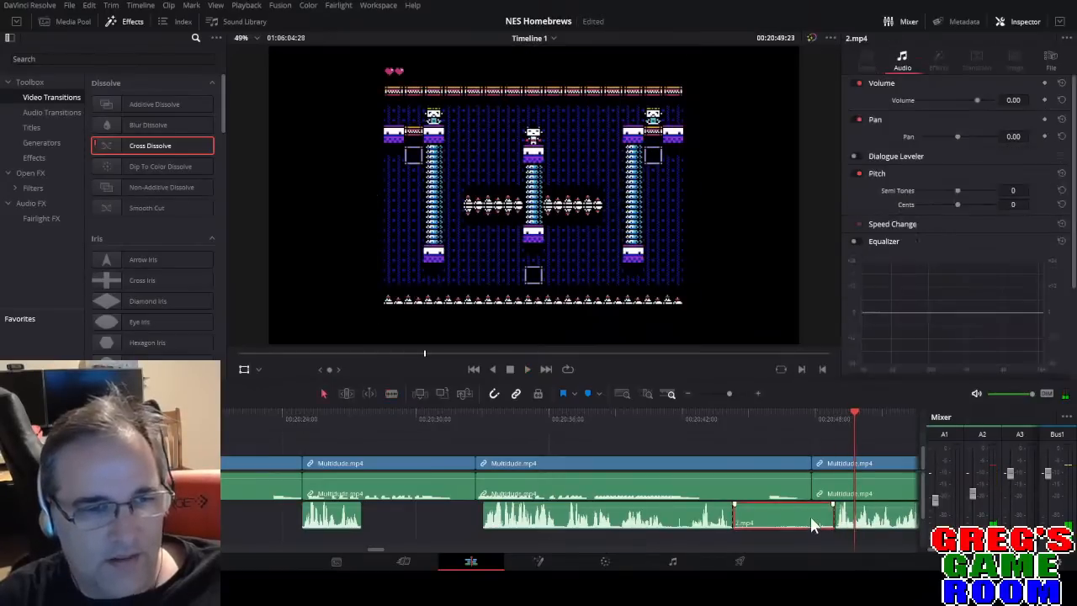
key(Delete)
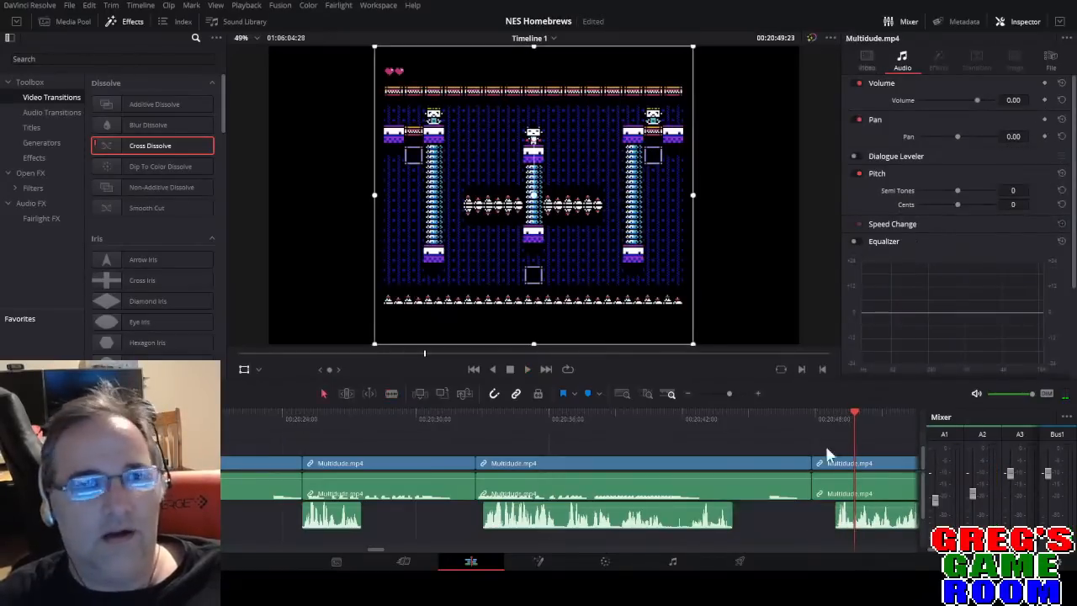
Play back the last Multidude clip through to the Nebs 'n Debs title screen to check the commentary's timing.
click(727, 392)
drag(728, 395, 732, 397)
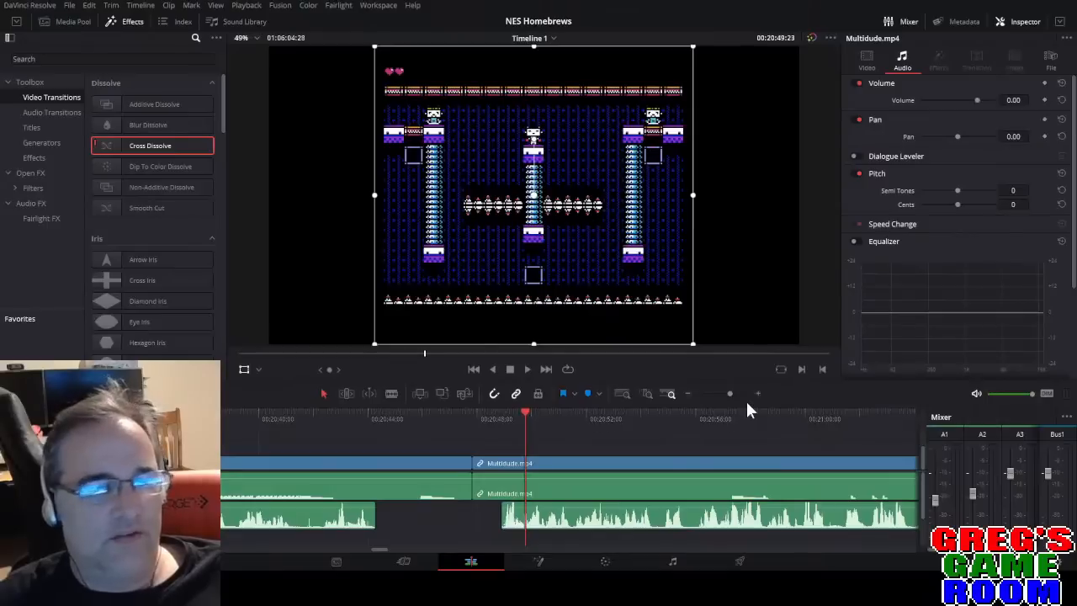
key(space)
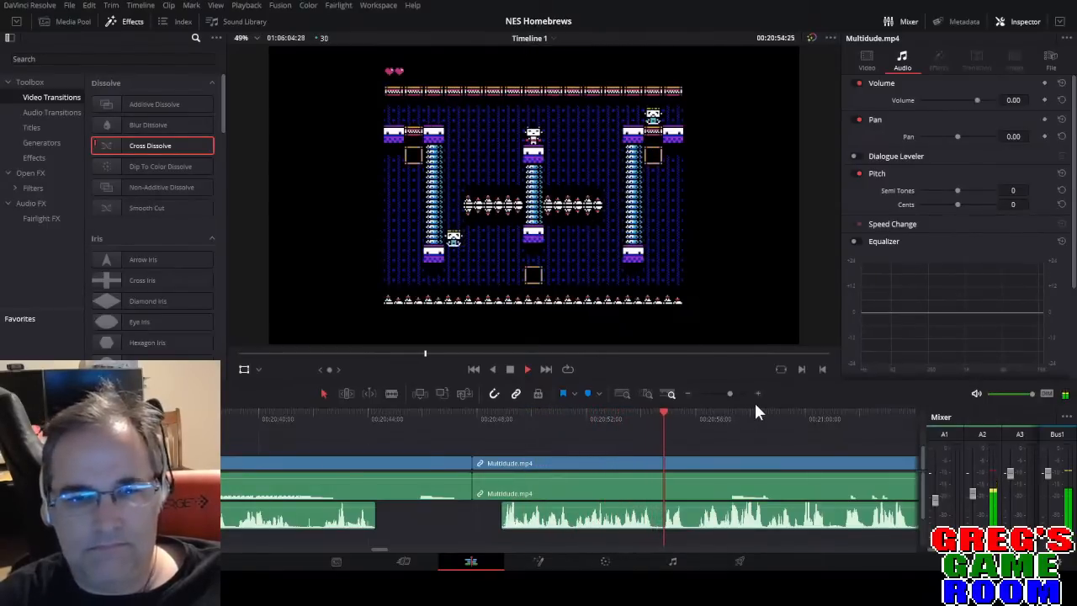
key(space)
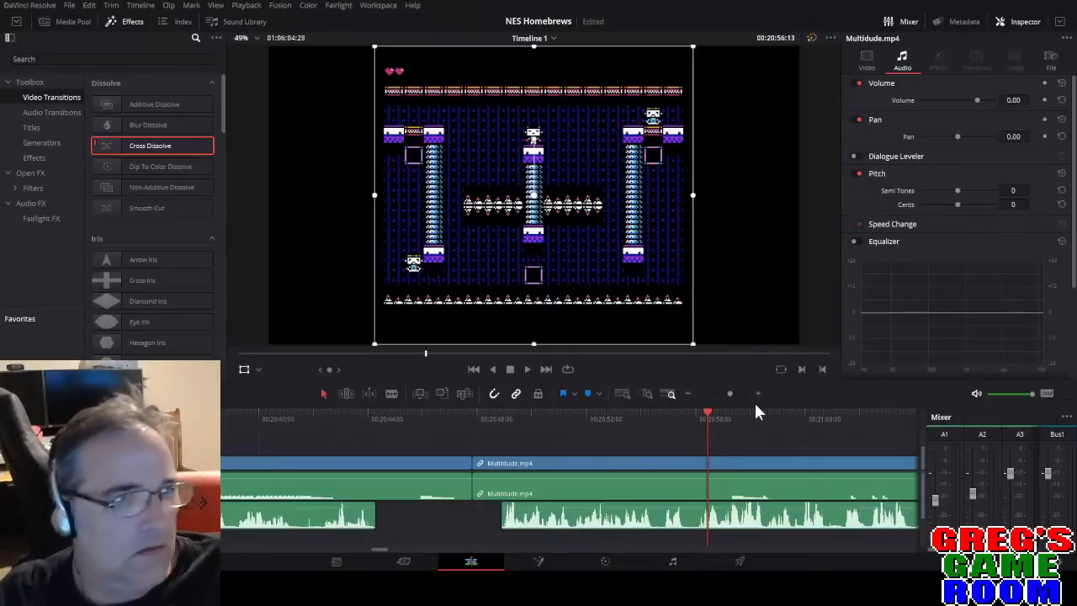
click(475, 422)
key(space)
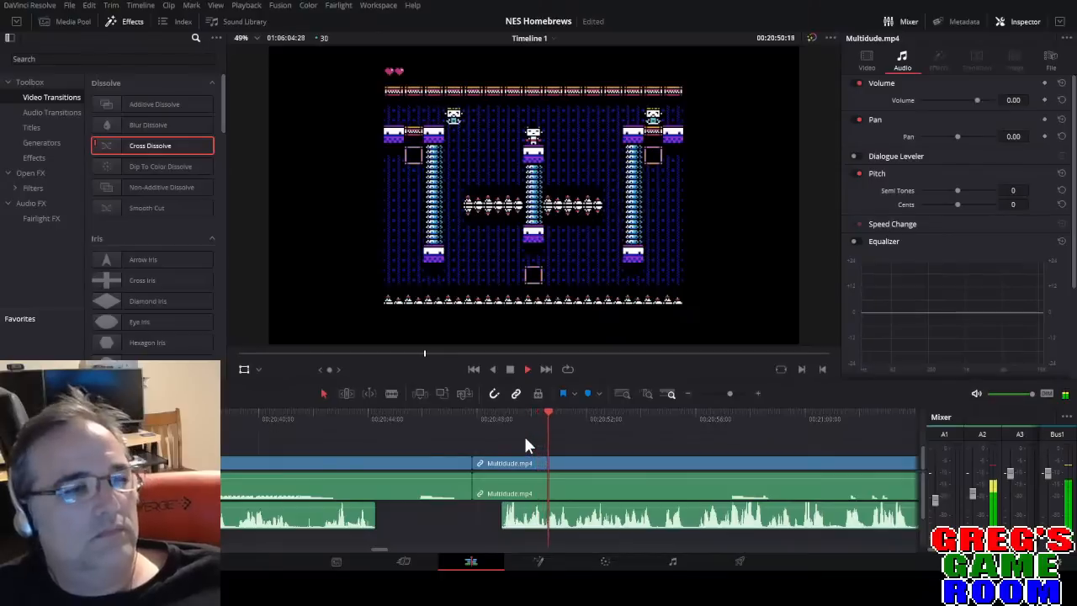
drag(730, 394, 728, 394)
drag(368, 547, 376, 549)
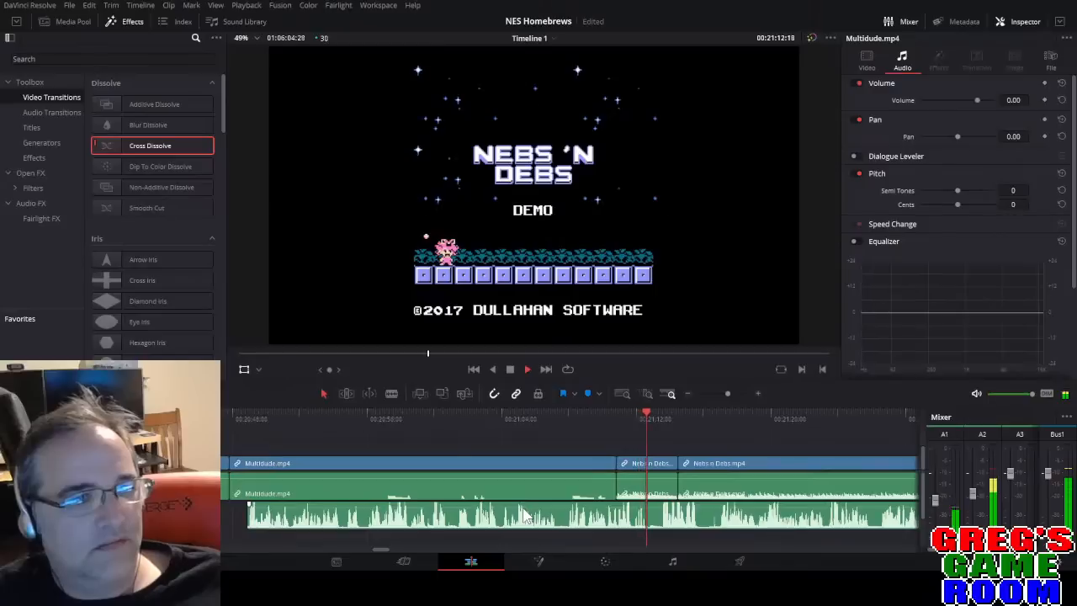
Split the commentary at about 00:21:13:08 and move the preceding piece back to the start of the last Multidude clip.
click(678, 525)
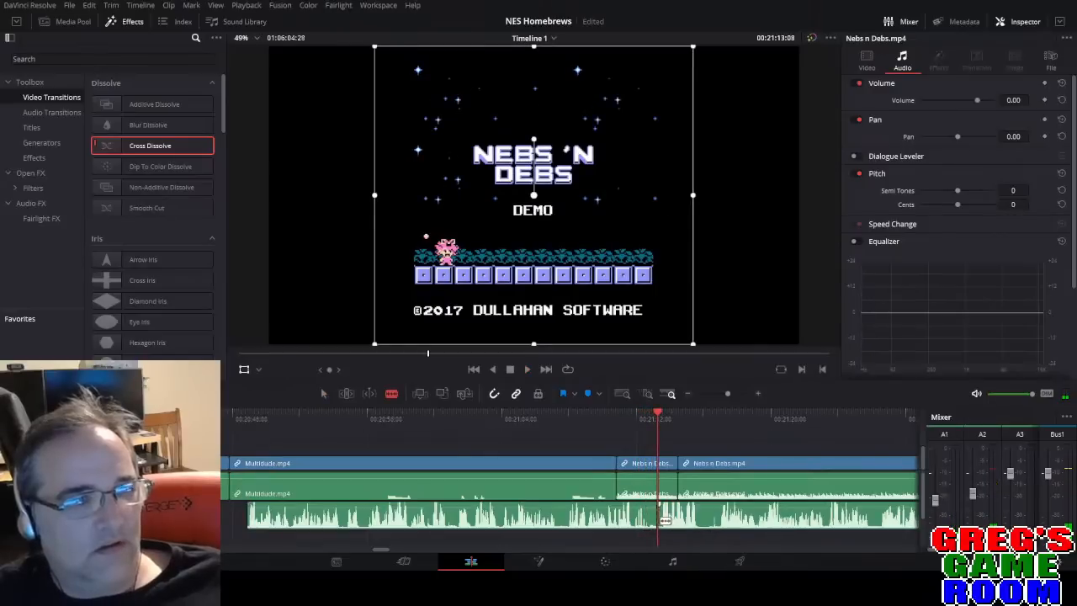
drag(560, 520, 540, 516)
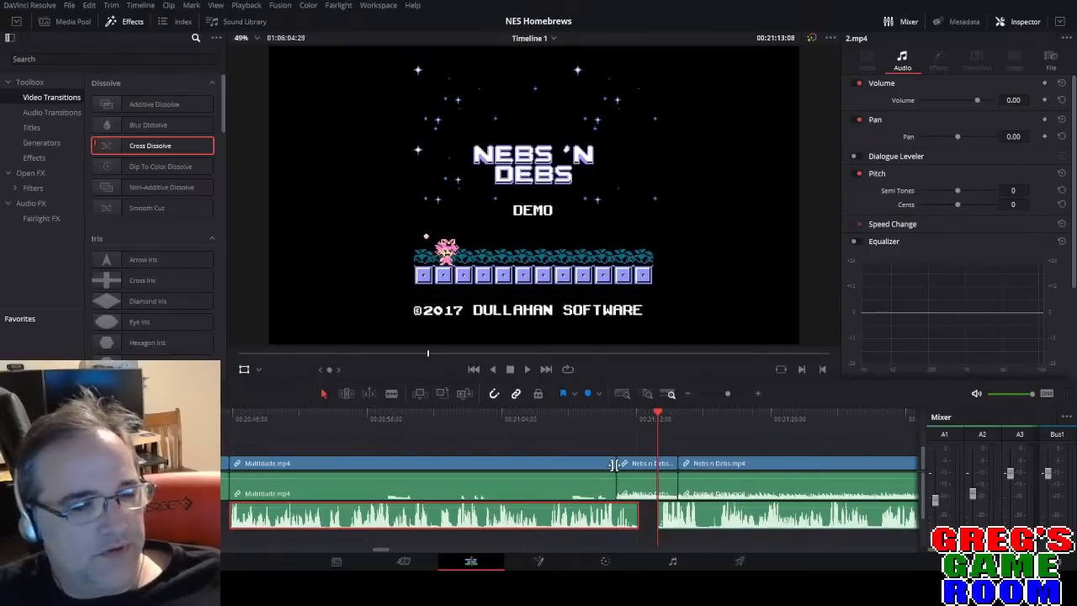
Select all clips from Nebs n Debs onward and move them later in the timeline, opening a gap after Multidude.
drag(723, 393, 705, 391)
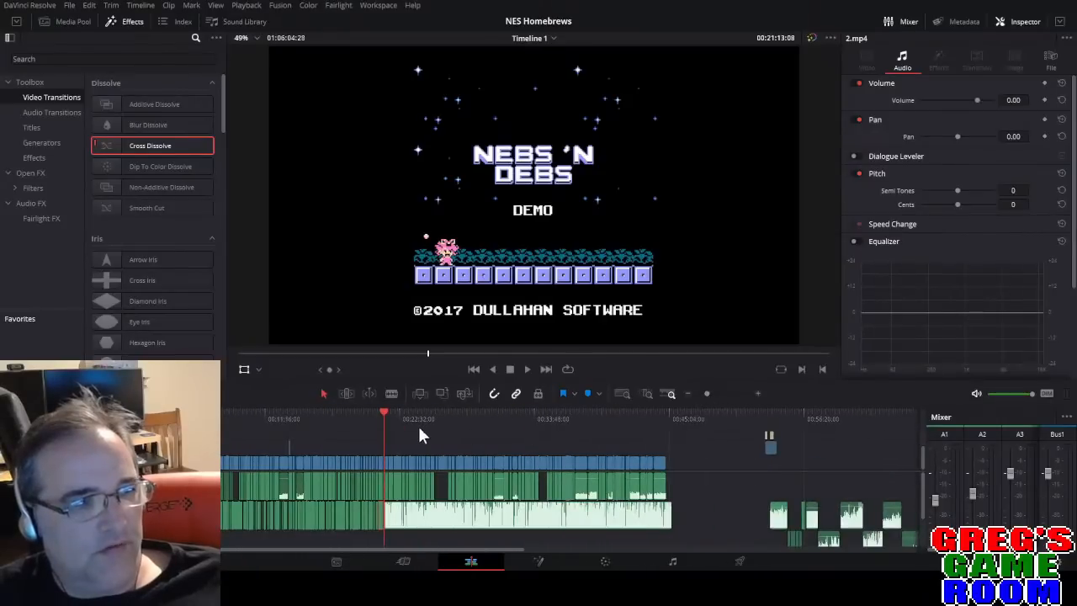
drag(702, 439, 434, 529)
drag(711, 392, 721, 393)
drag(524, 462, 615, 469)
Extend the end of the last Multidude clip to cover the end of its commentary.
click(501, 469)
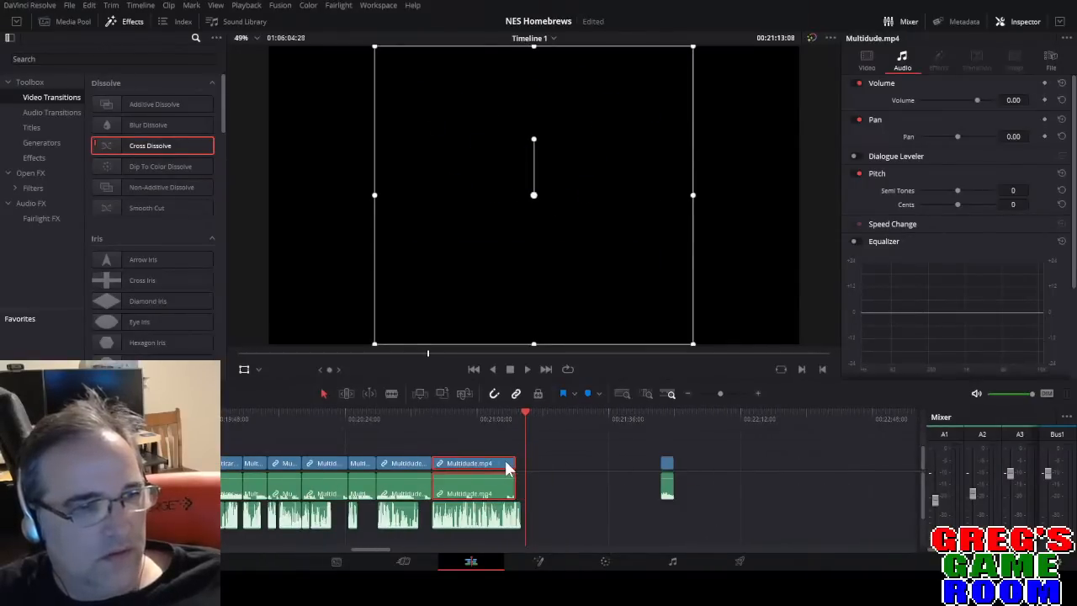
drag(512, 462, 520, 461)
drag(719, 393, 724, 393)
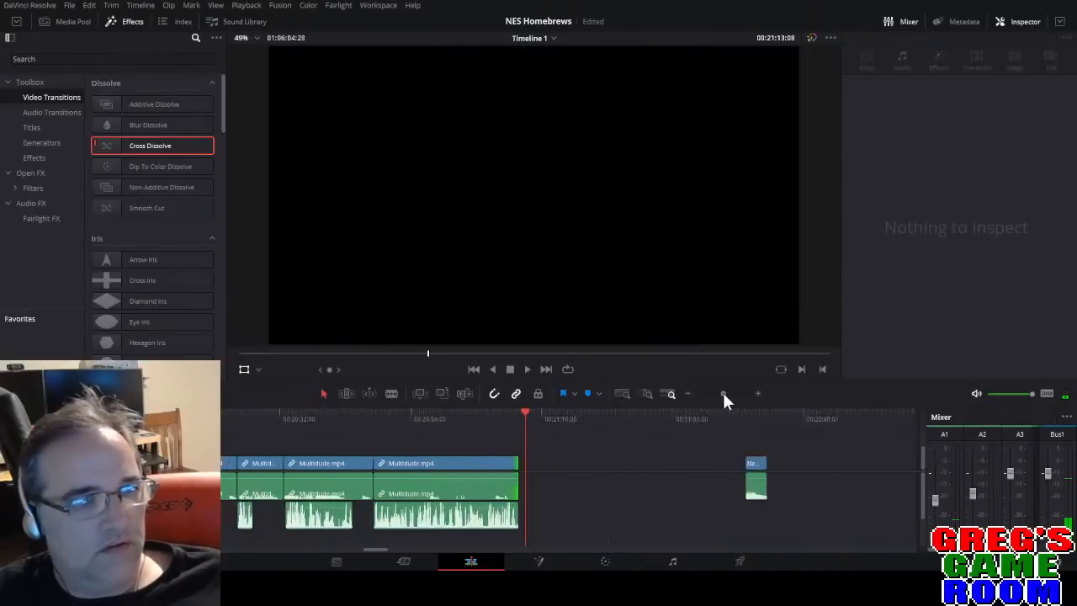
click(510, 469)
Cut a short section out of the commentary near 00:21:06 and move the remaining piece about 16 frames earlier.
click(505, 416)
key(space)
key(space)
drag(724, 393, 728, 393)
key(b)
click(421, 520)
key(a)
click(416, 519)
key(BackSpace)
drag(449, 521, 440, 521)
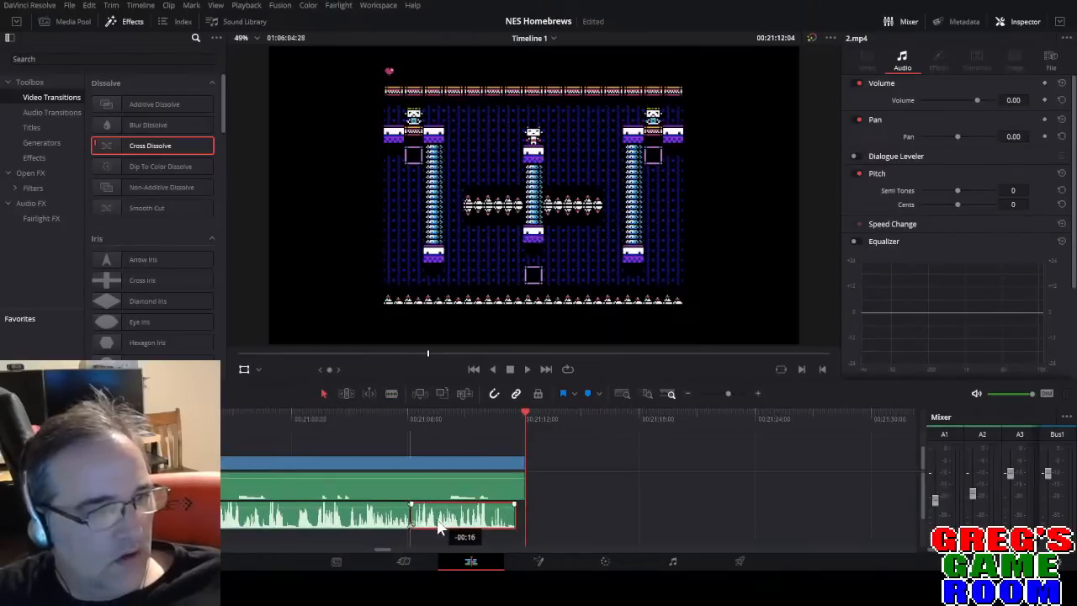
Split the commentary and the last Multidude clip at 00:21:11:03 and delete the Multidude clip's leftover end.
click(396, 414)
key(space)
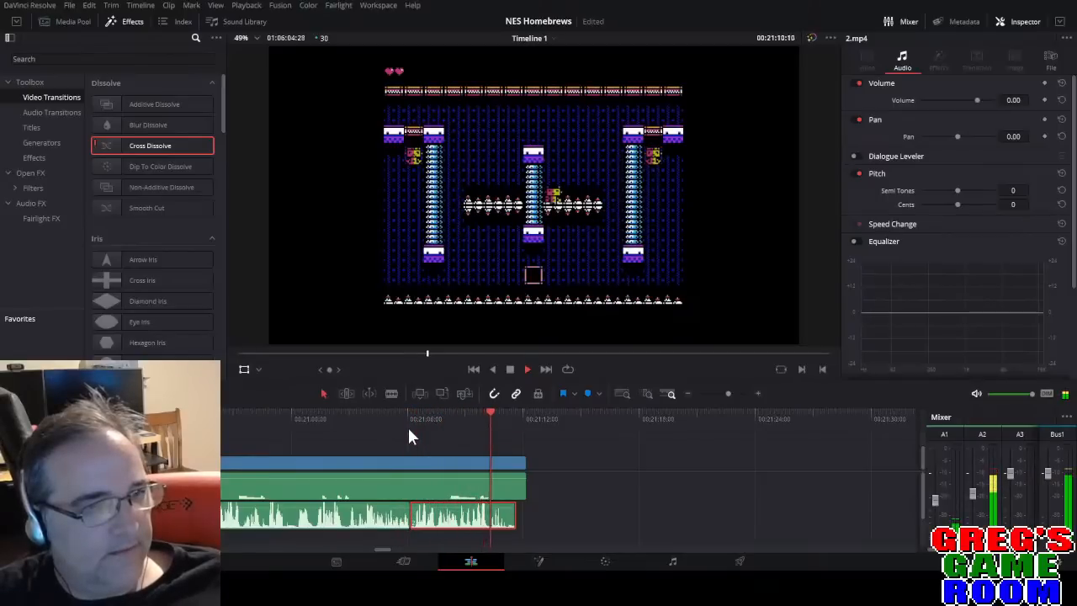
drag(727, 394, 734, 402)
key(b)
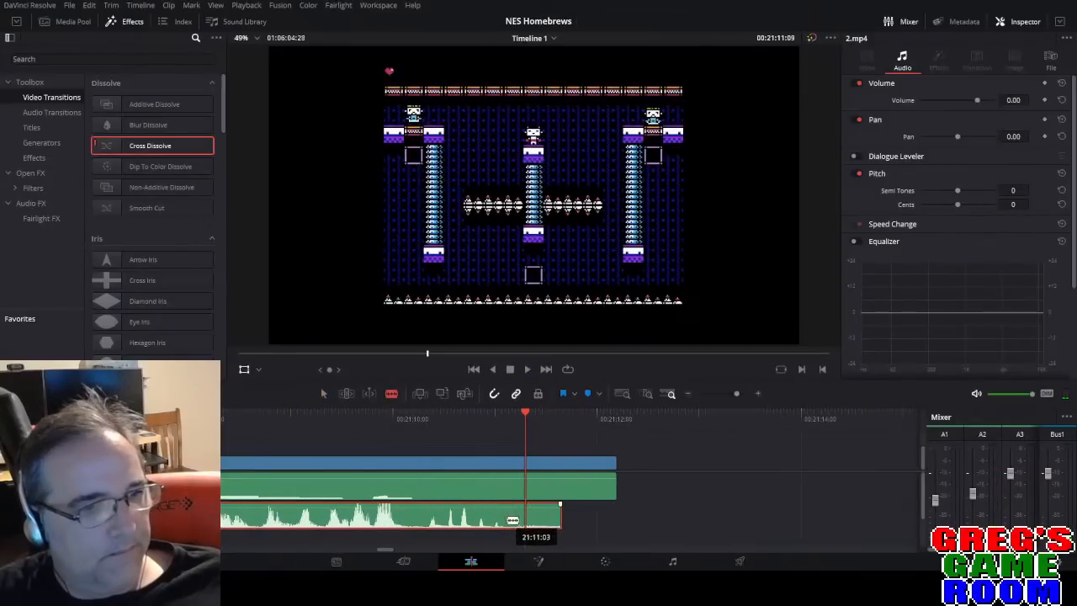
click(503, 515)
click(492, 420)
drag(494, 426, 502, 425)
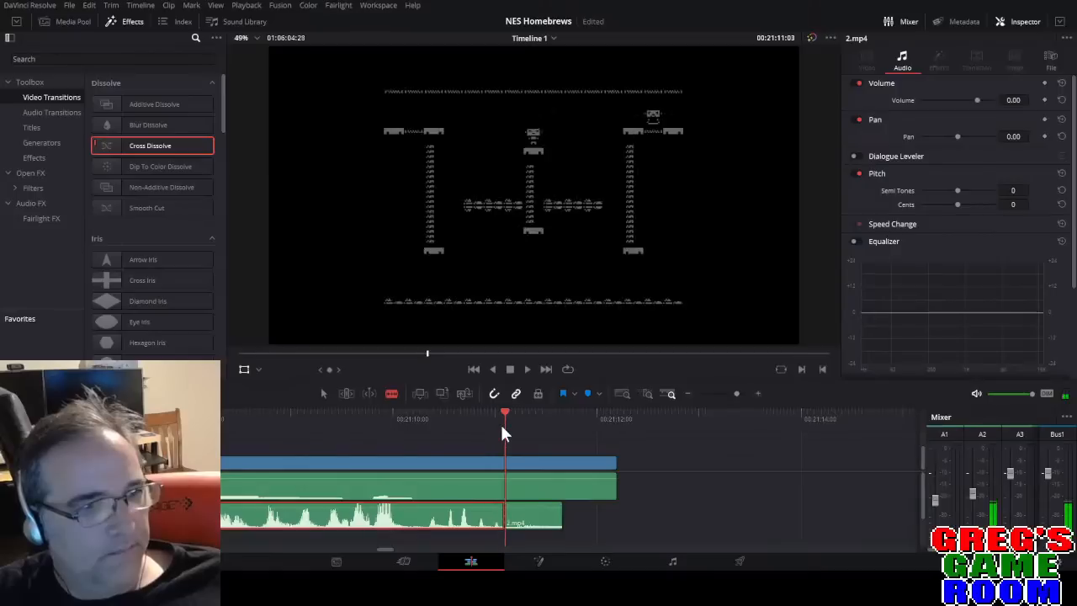
click(505, 462)
key(a)
click(527, 464)
key(Delete)
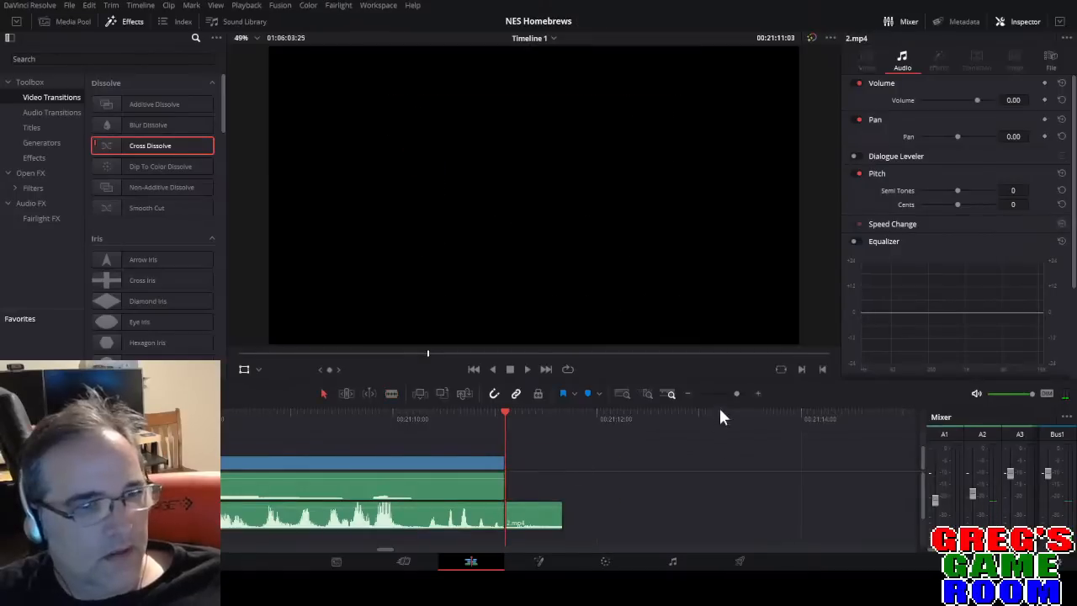
Cut the short pause near 00:20:54 out of the Multidude commentary and move the piece after it earlier.
click(723, 394)
click(425, 418)
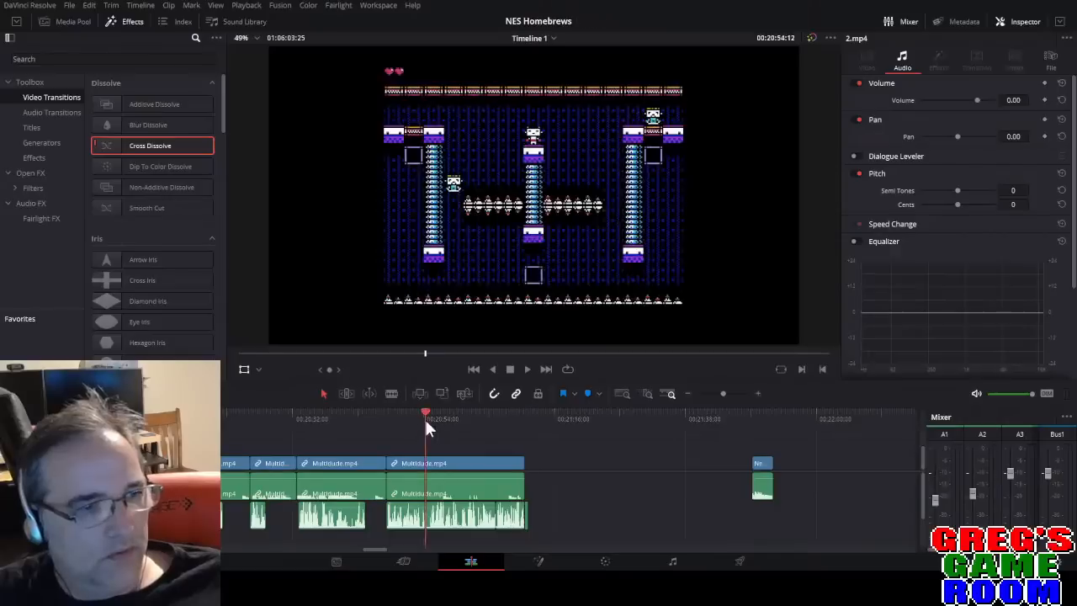
drag(721, 394, 733, 394)
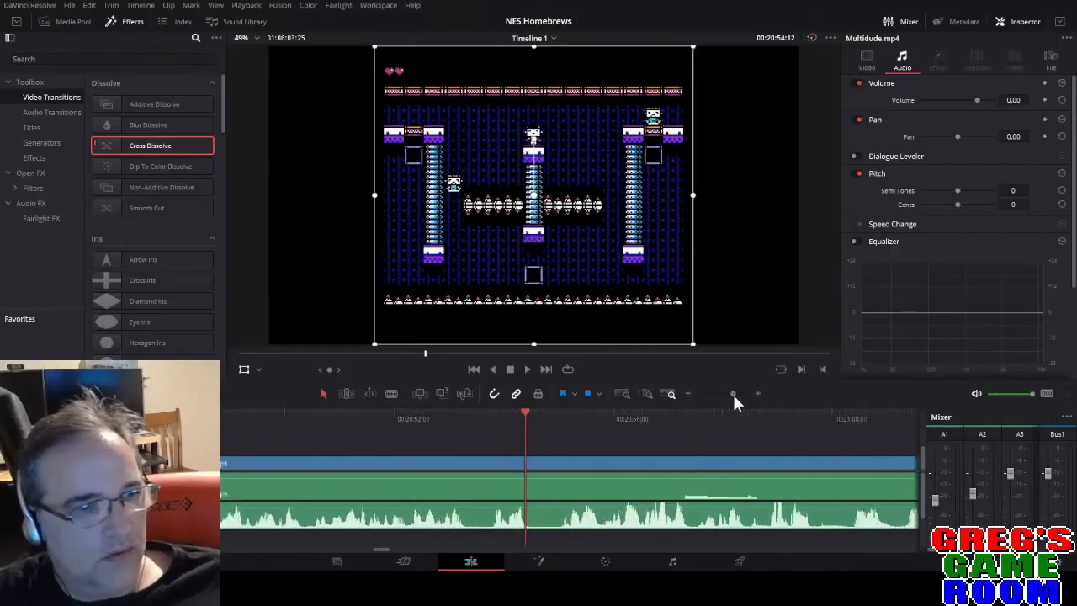
key(space)
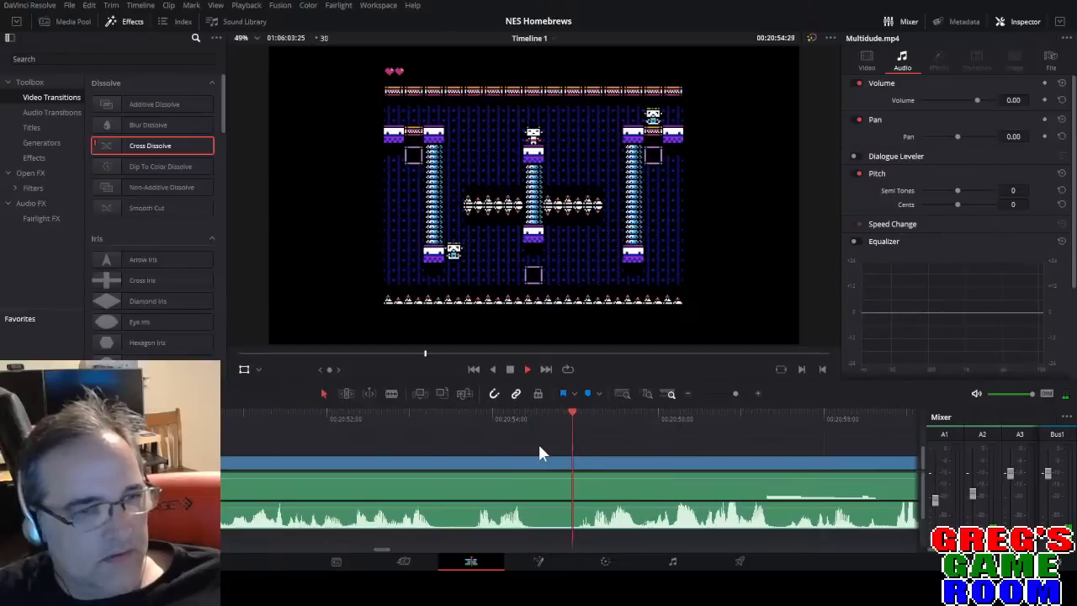
key(b)
click(537, 519)
click(570, 515)
key(a)
click(556, 519)
key(BackSpace)
drag(635, 526, 474, 521)
Remove another short section of commentary near 00:20:53, move the following piece about 11 frames earlier, and play it back.
click(470, 519)
key(a)
click(453, 520)
key(BackSpace)
drag(673, 525, 643, 522)
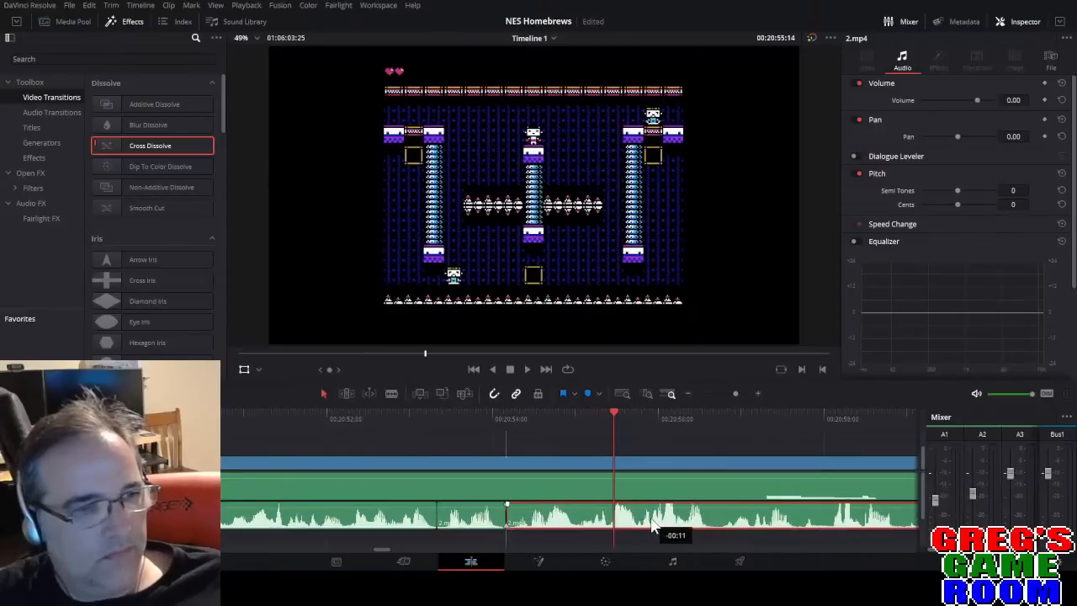
click(369, 420)
key(space)
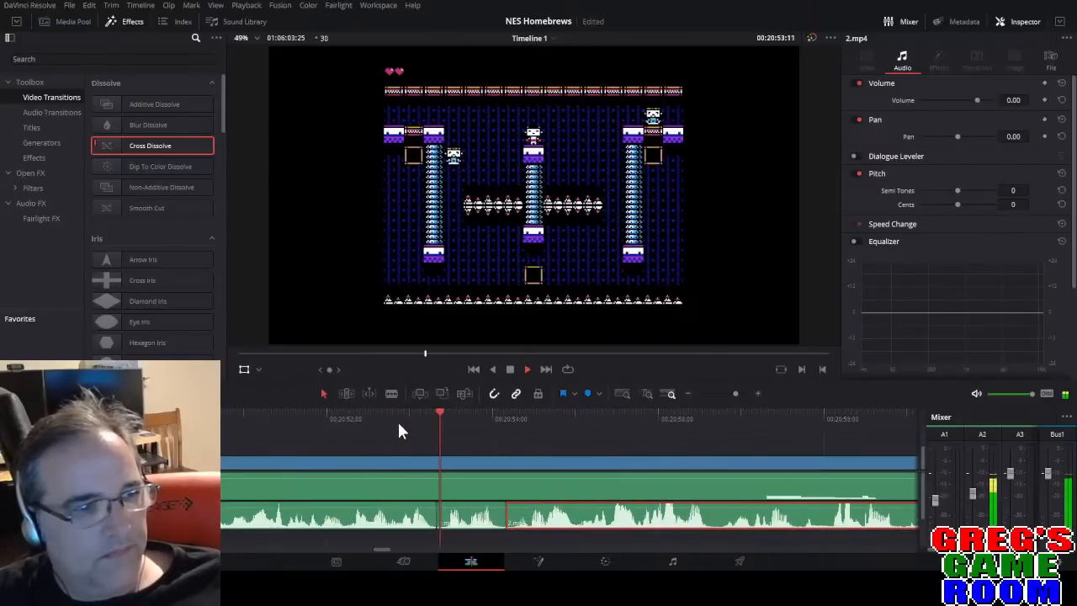
Close the gap before the last Multidude commentary pieces and delete the small leftover piece at the end near 00:21:10.
click(727, 394)
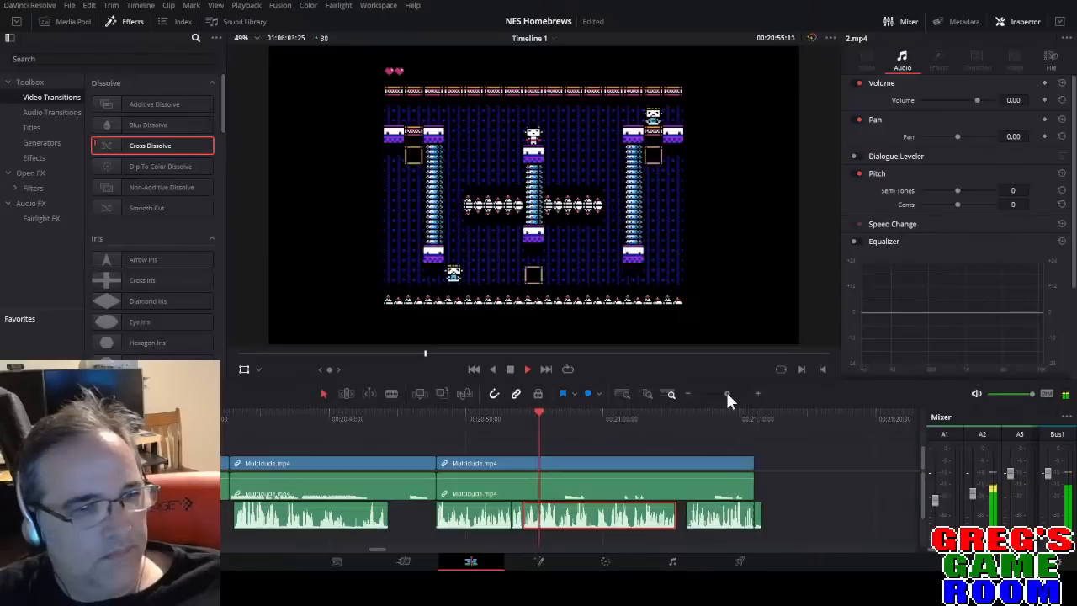
drag(717, 518, 749, 519)
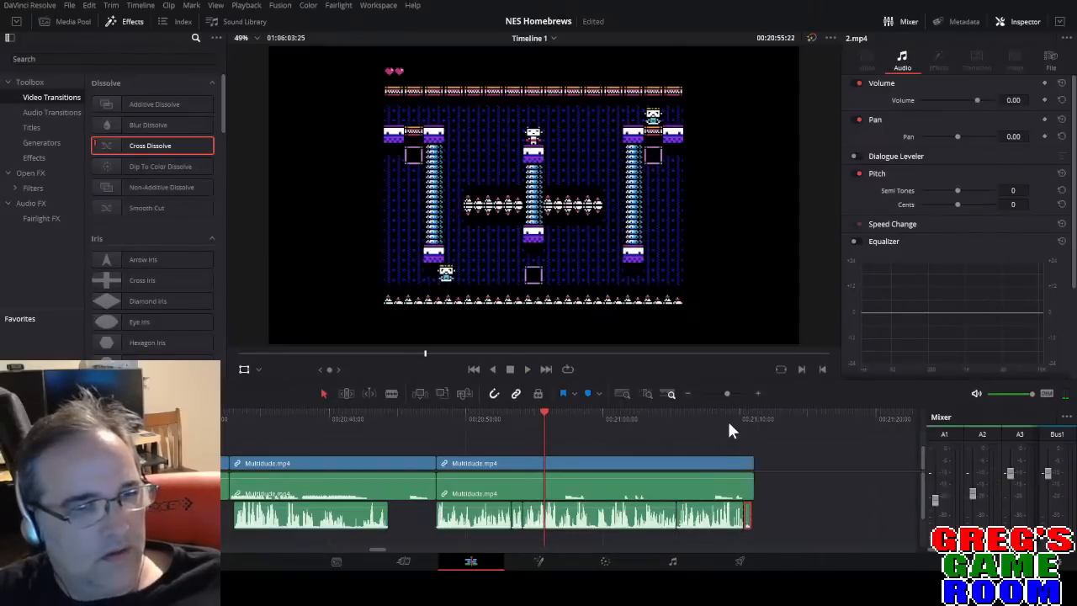
click(729, 416)
drag(729, 393, 737, 394)
key(space)
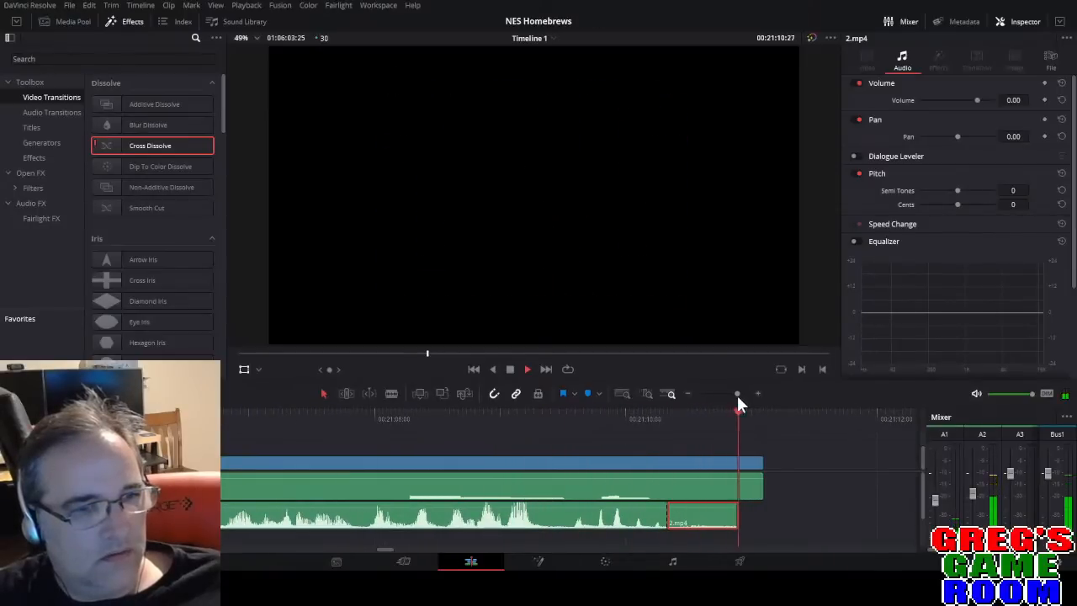
key(Delete)
Review the Multidude ending, split the last gameplay clip at 00:21:10:20, and delete the part after the split.
click(637, 414)
key(space)
key(space)
key(space)
key(space)
key(space)
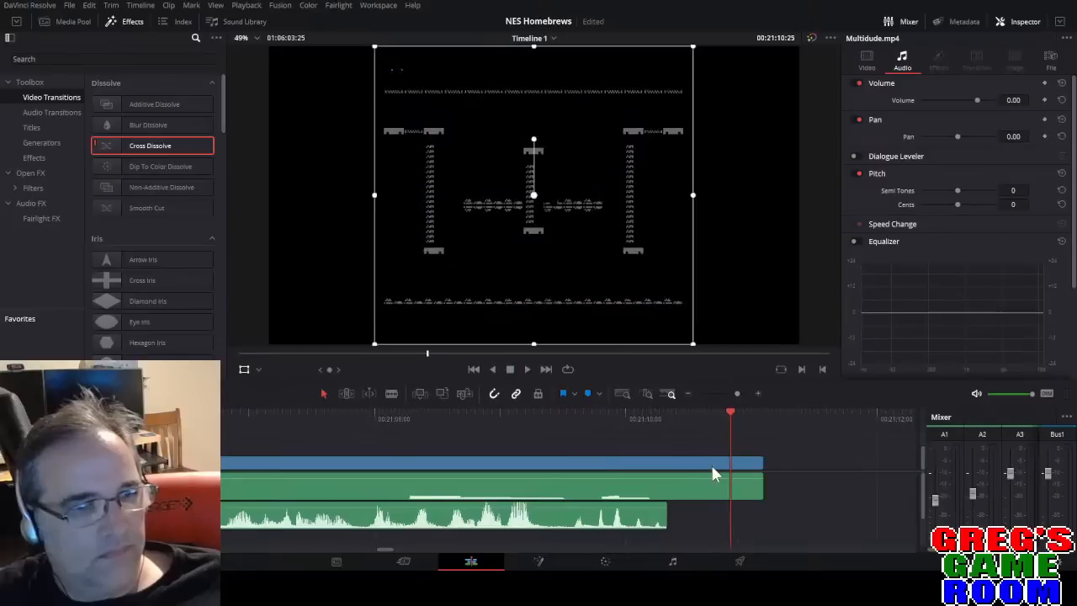
click(709, 419)
key(b)
click(711, 463)
key(a)
click(728, 464)
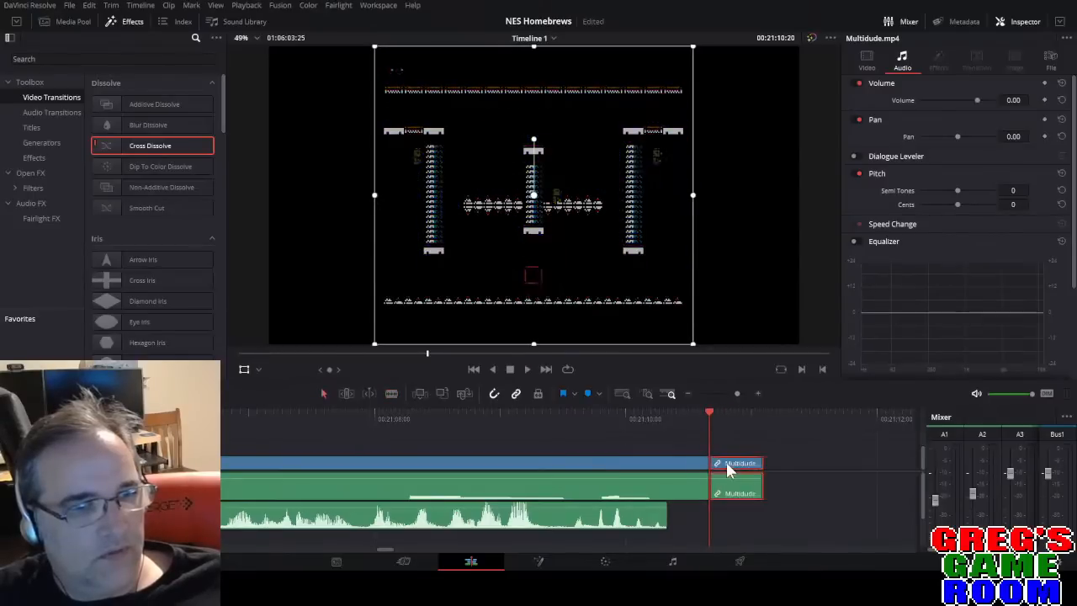
key(Delete)
Move the short opening Nebs n Debs clip directly against the end of the last Multidude clip.
drag(738, 393, 724, 393)
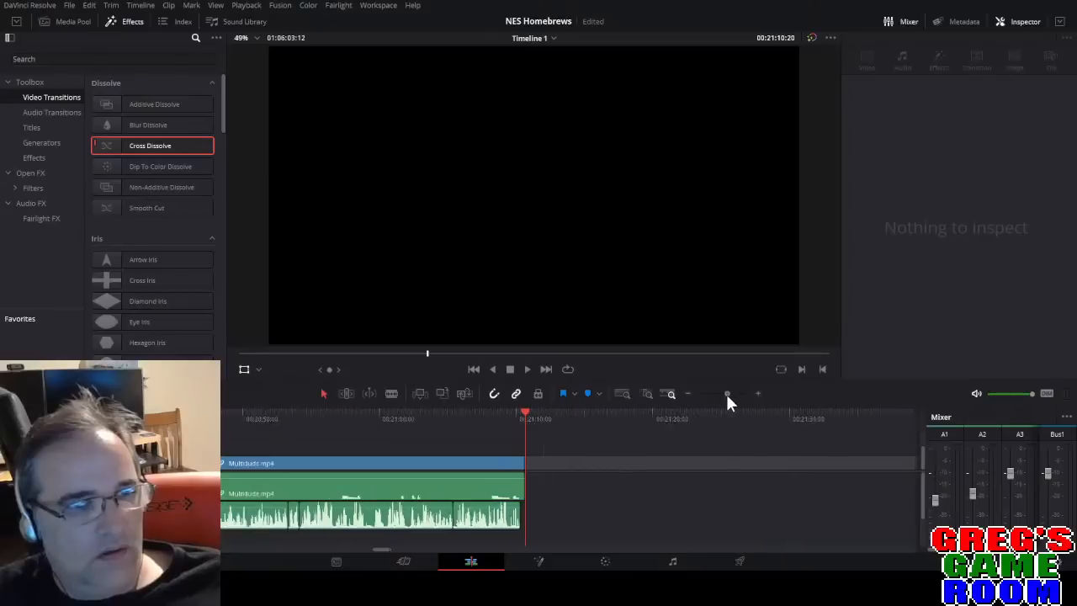
drag(761, 464, 547, 456)
click(536, 418)
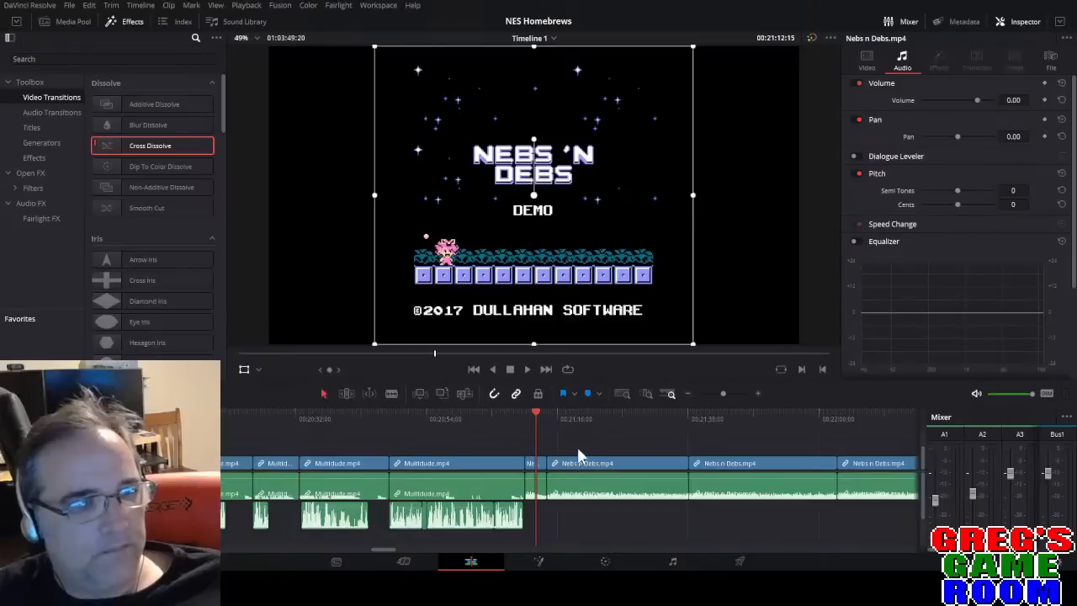
Remove the gap after the opening Nebs n Debs clip so all remaining clips and commentary follow it directly.
drag(722, 390, 707, 399)
drag(704, 395, 706, 397)
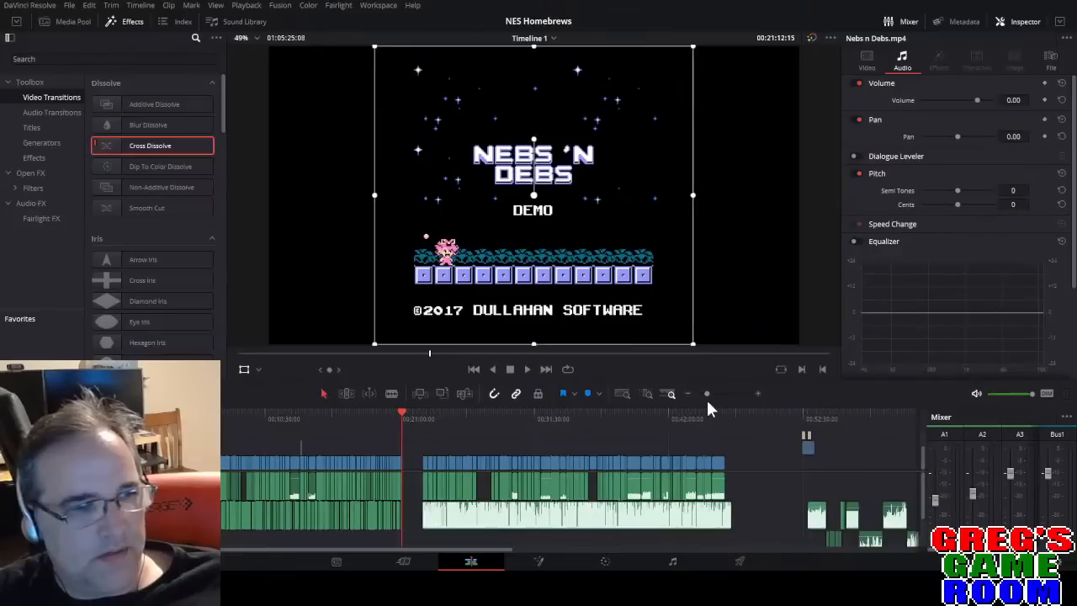
drag(755, 453, 425, 522)
drag(711, 395, 717, 395)
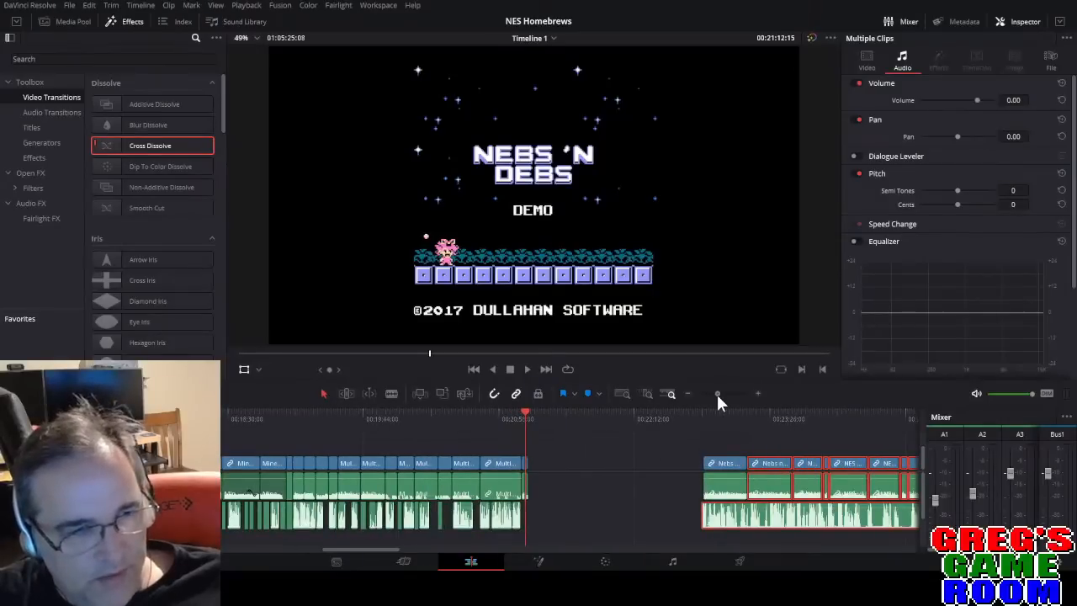
click(719, 471)
drag(705, 465, 703, 465)
click(666, 461)
key(Delete)
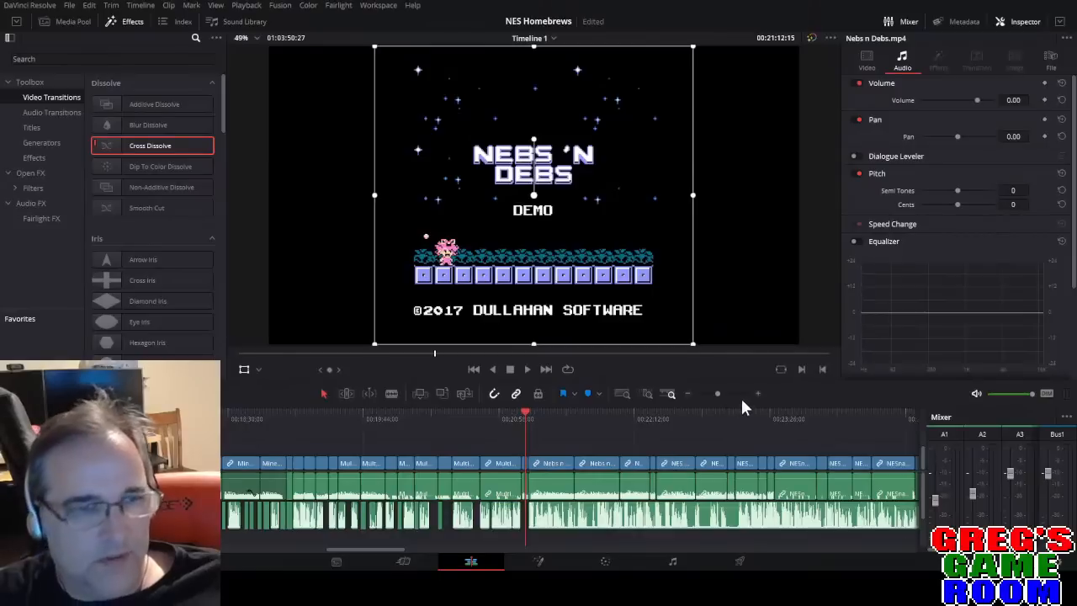
Play the Nebs n Debs opening and cut the quiet commentary section that ends at about 00:21:18:00.
drag(720, 395, 733, 393)
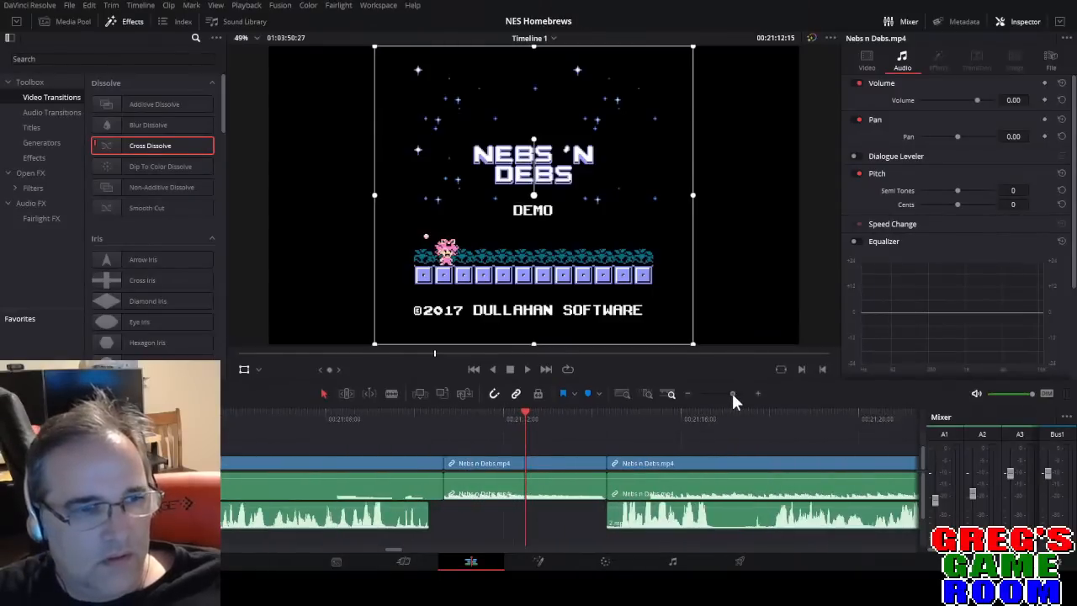
key(space)
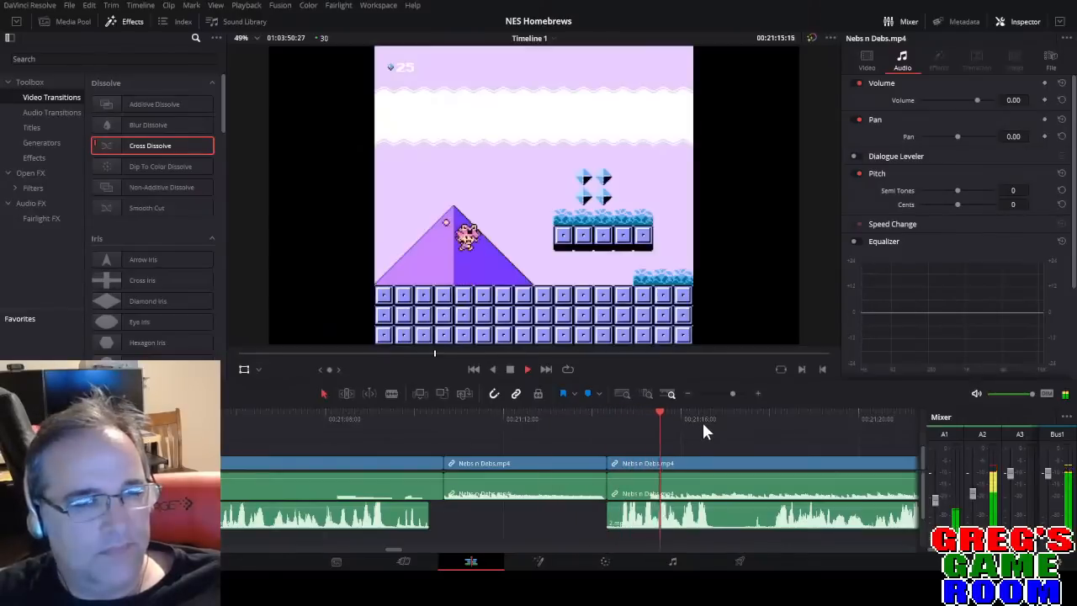
key(space)
key(b)
click(717, 515)
key(space)
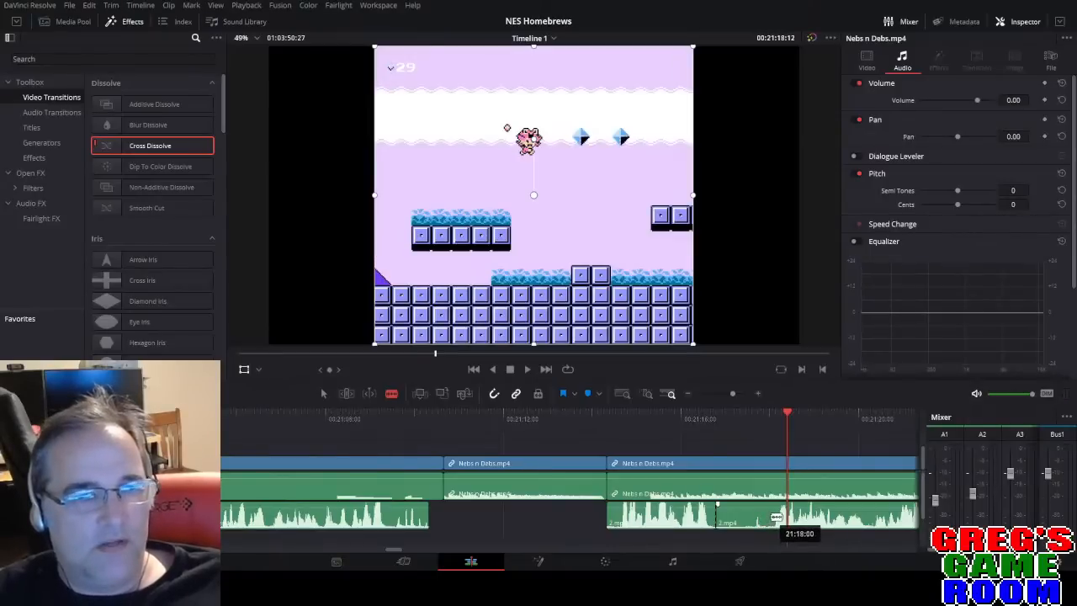
click(774, 515)
key(a)
click(747, 517)
key(Delete)
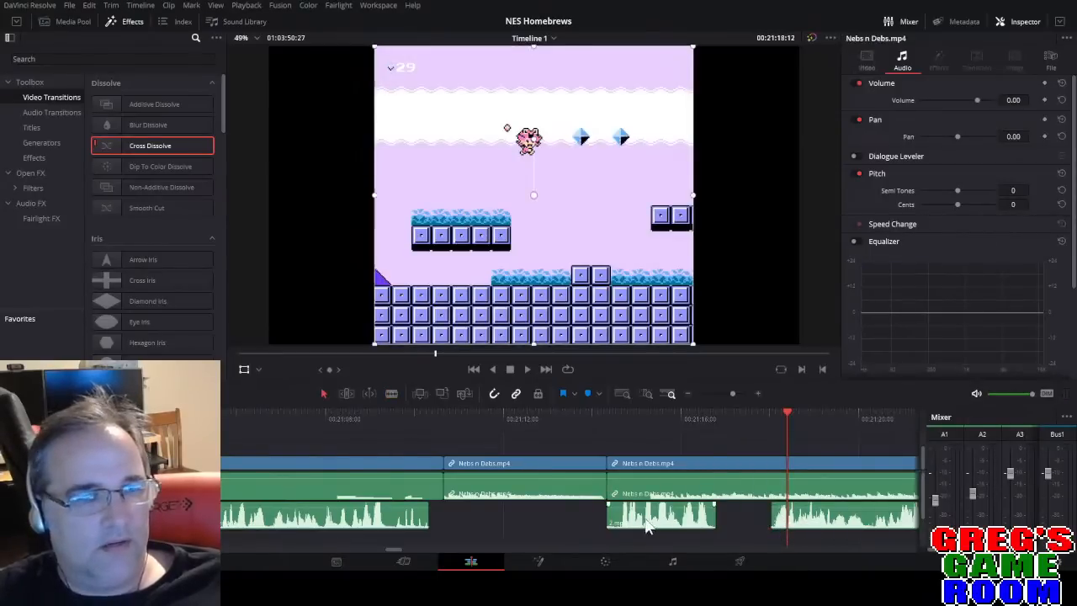
Trim the start of the first Nebs n Debs commentary piece and move it to the beginning of the title-screen clip.
drag(621, 516, 633, 516)
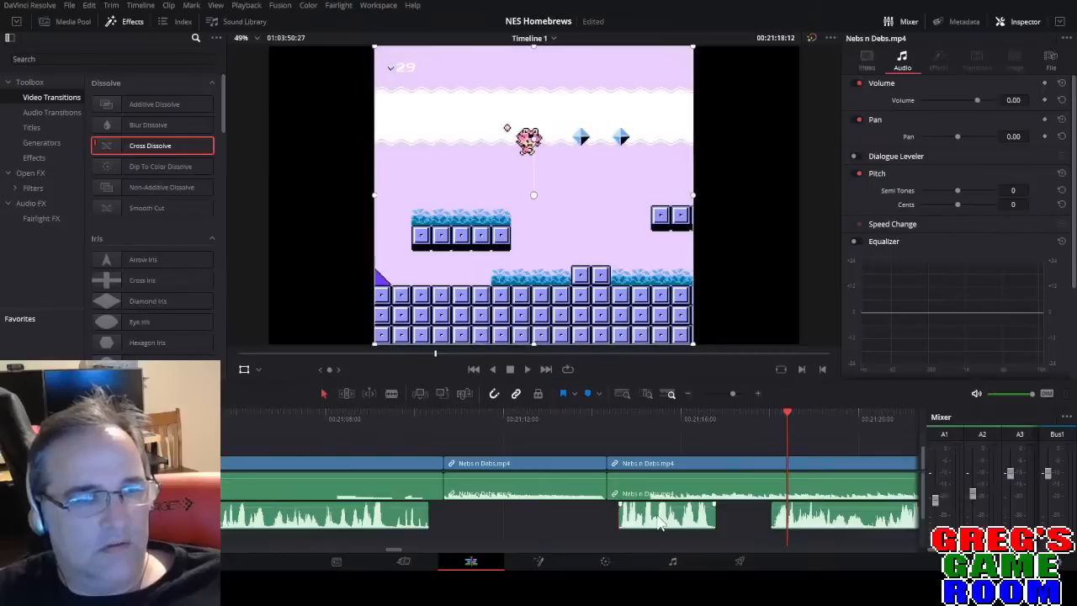
click(604, 412)
key(space)
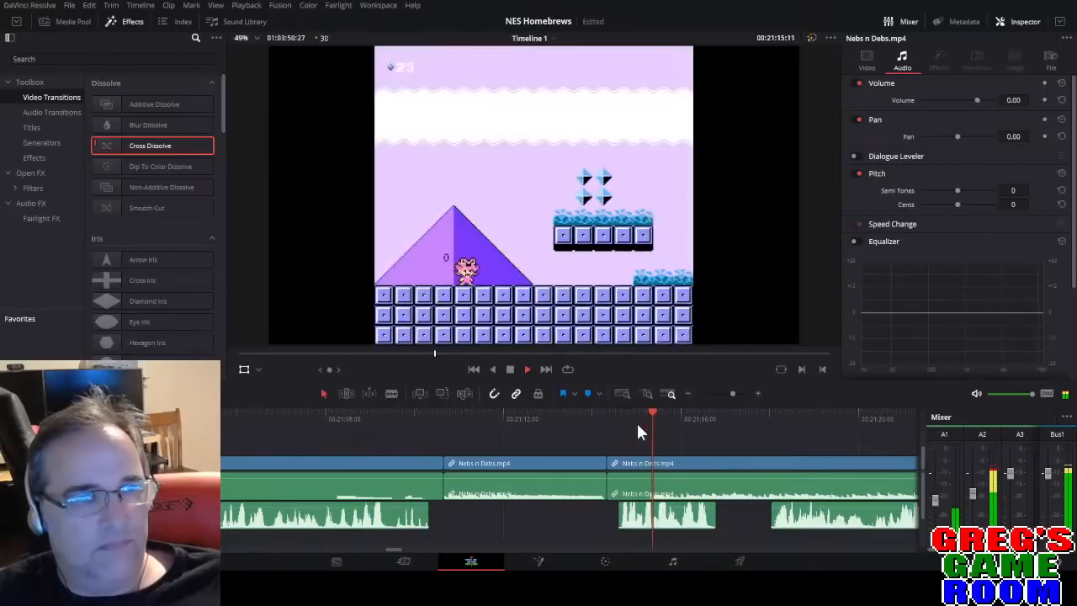
mouse_move(514, 417)
mouse_down()
mouse_move(423, 424)
mouse_move(494, 426)
mouse_up()
drag(668, 522, 500, 523)
key(space)
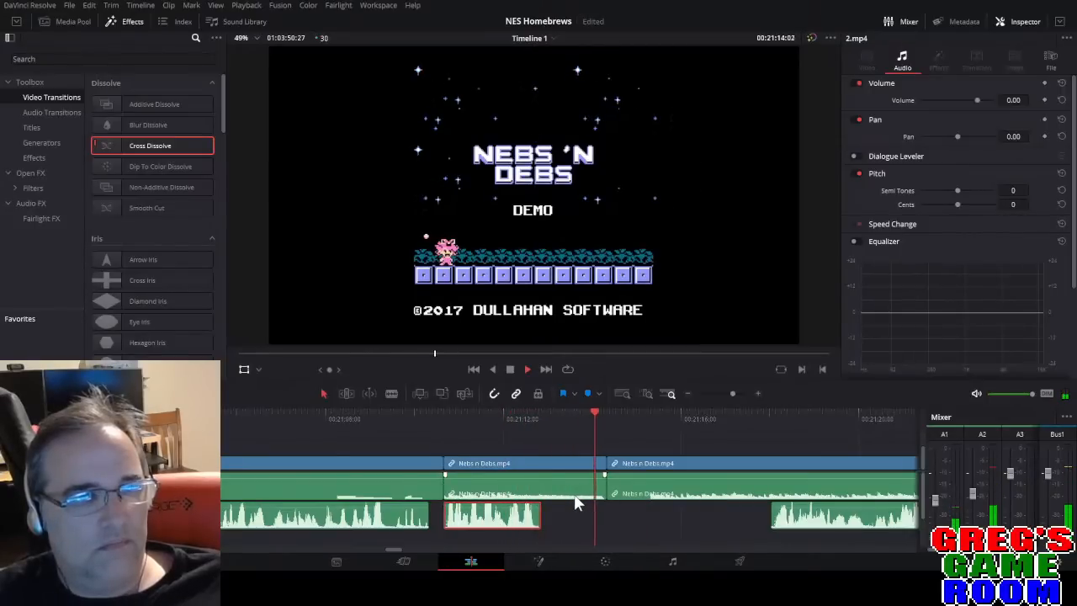
Align the first commentary piece with the end of the title-screen clip and ripple-delete the part of the clip before it.
drag(505, 522, 569, 523)
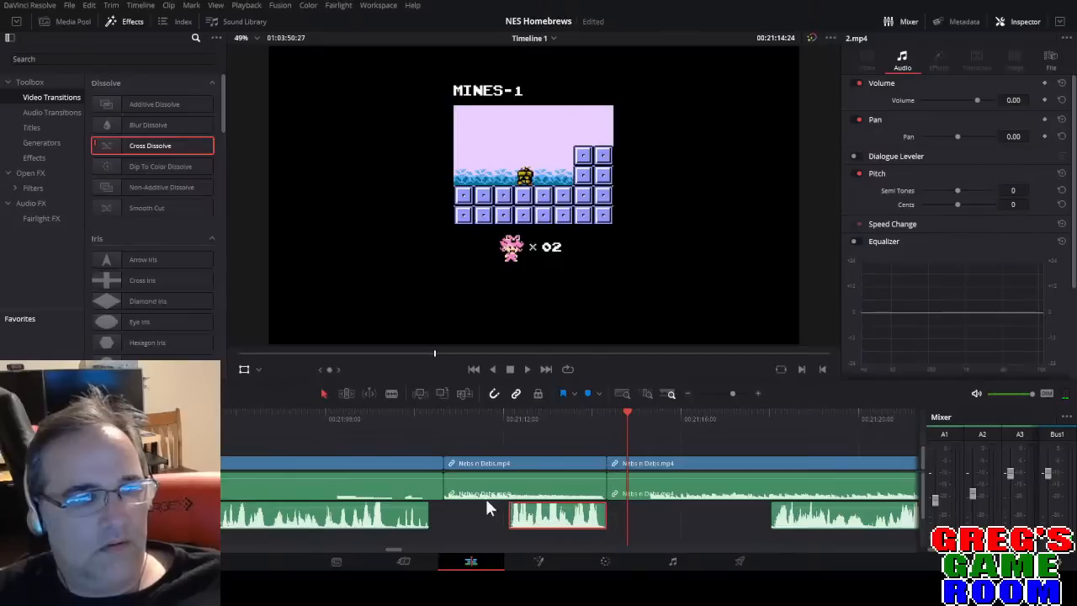
key(b)
click(508, 487)
key(a)
click(482, 492)
key(Delete)
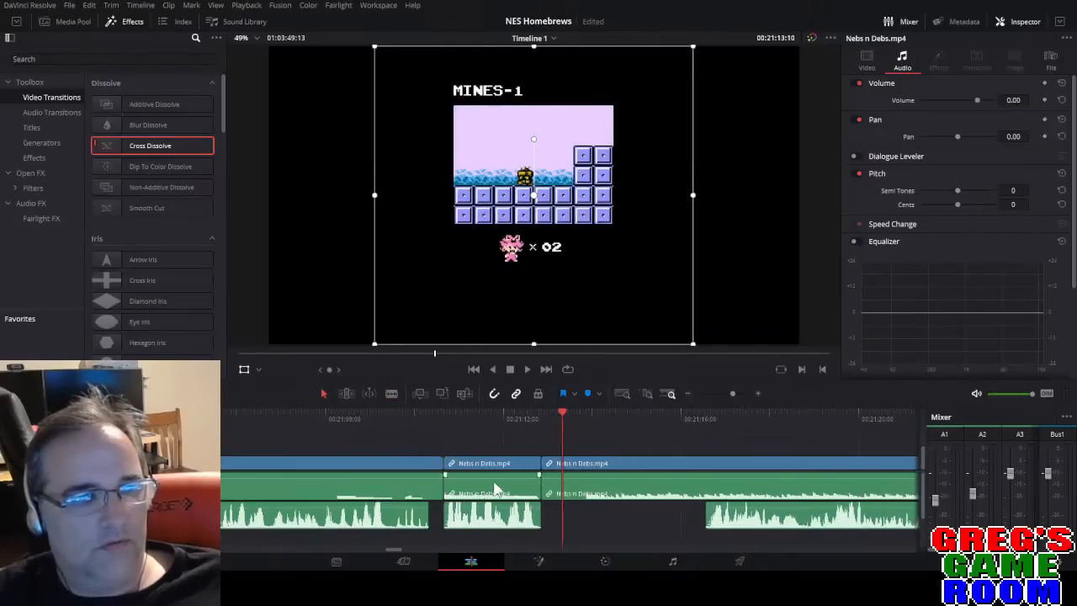
Cut the section between about 00:21:32 and 00:21:34 out of the Nebs n Debs commentary.
key(space)
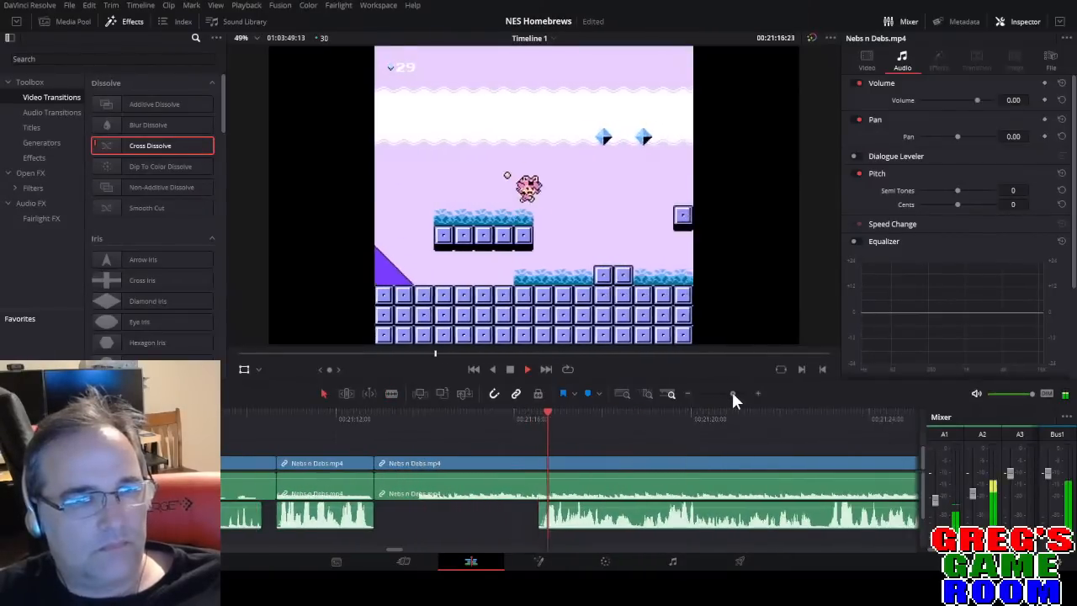
drag(732, 394, 729, 394)
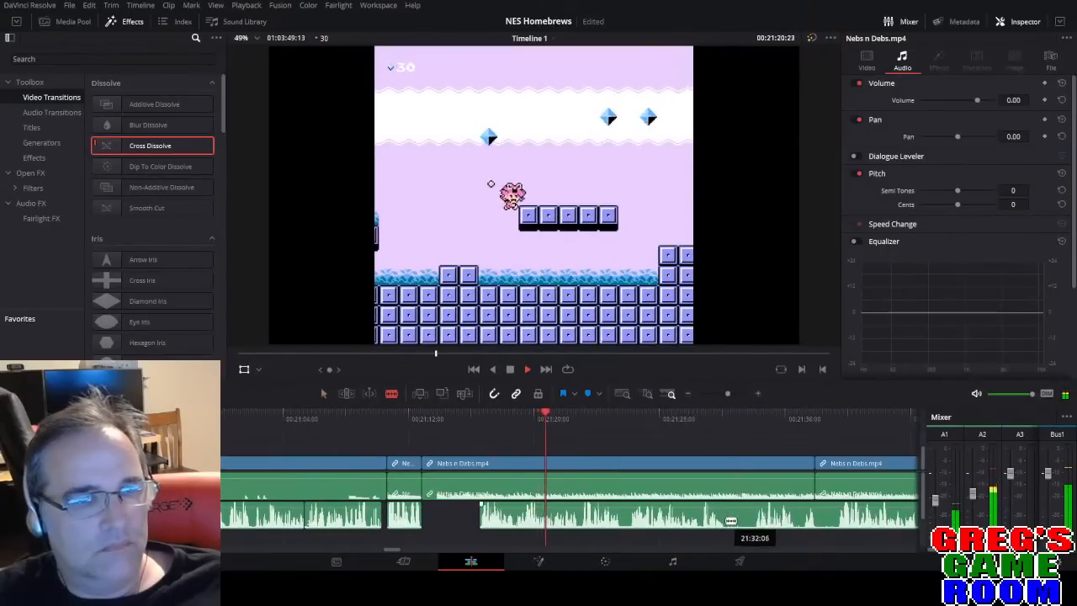
click(755, 515)
key(a)
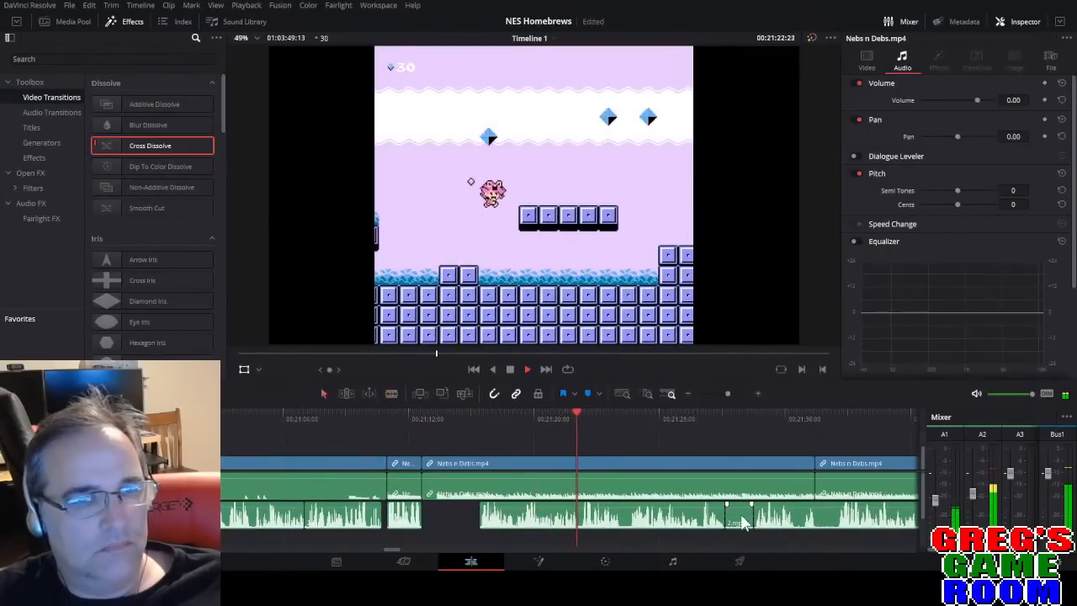
click(740, 514)
key(BackSpace)
Ripple-delete the start of the second Nebs n Debs clip up to 00:21:15:00 and align the next commentary piece with its new start.
click(423, 418)
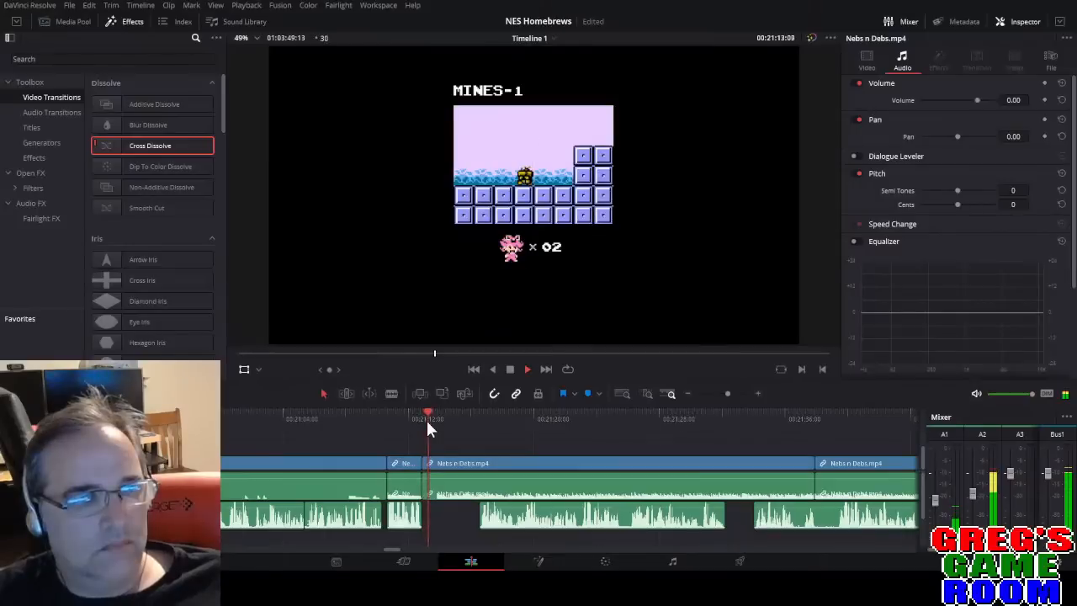
key(space)
key(b)
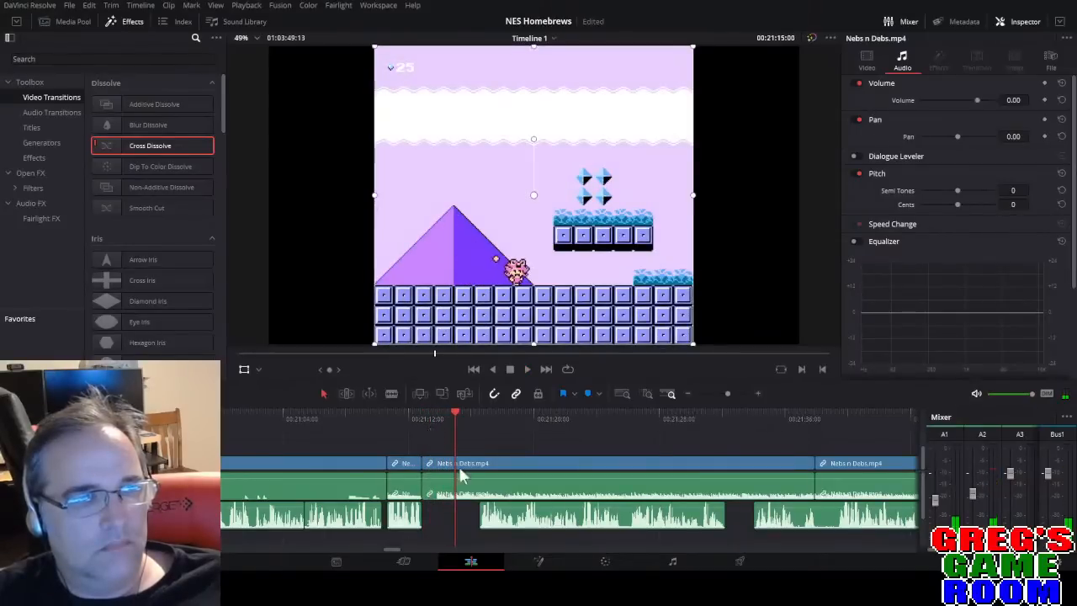
click(442, 498)
key(Delete)
drag(521, 518, 499, 520)
key(space)
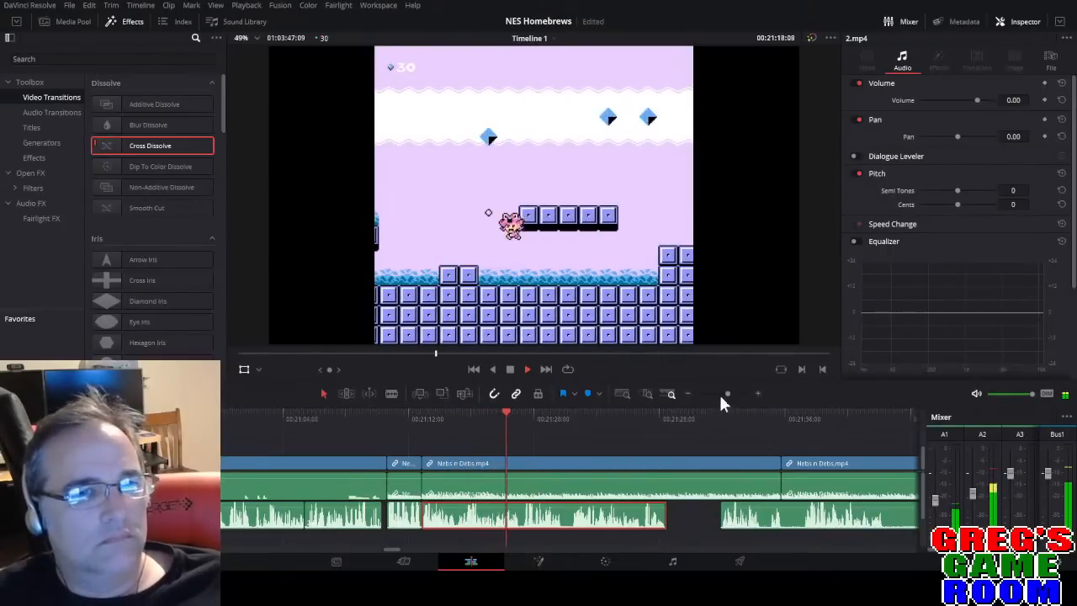
Cut a short section out of the Nebs n Debs commentary near 00:21:36.
drag(728, 394, 731, 394)
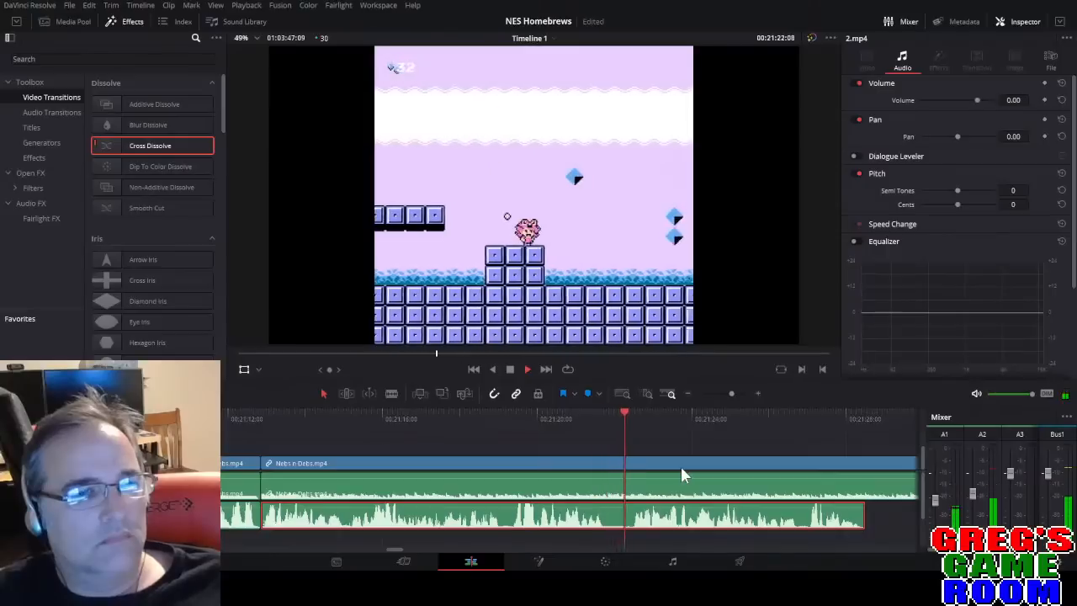
drag(731, 393, 728, 394)
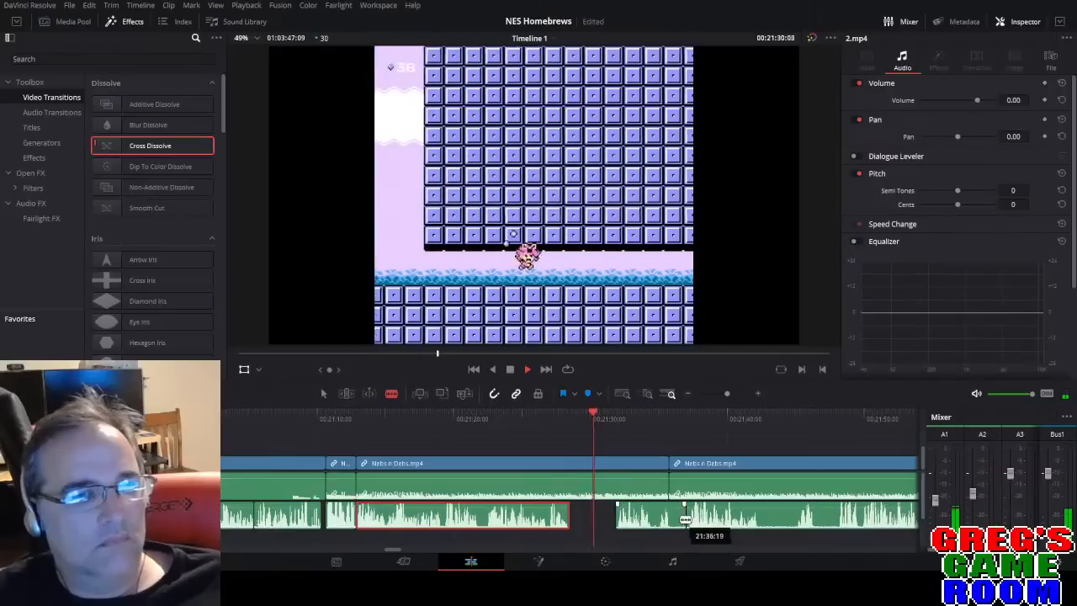
click(682, 520)
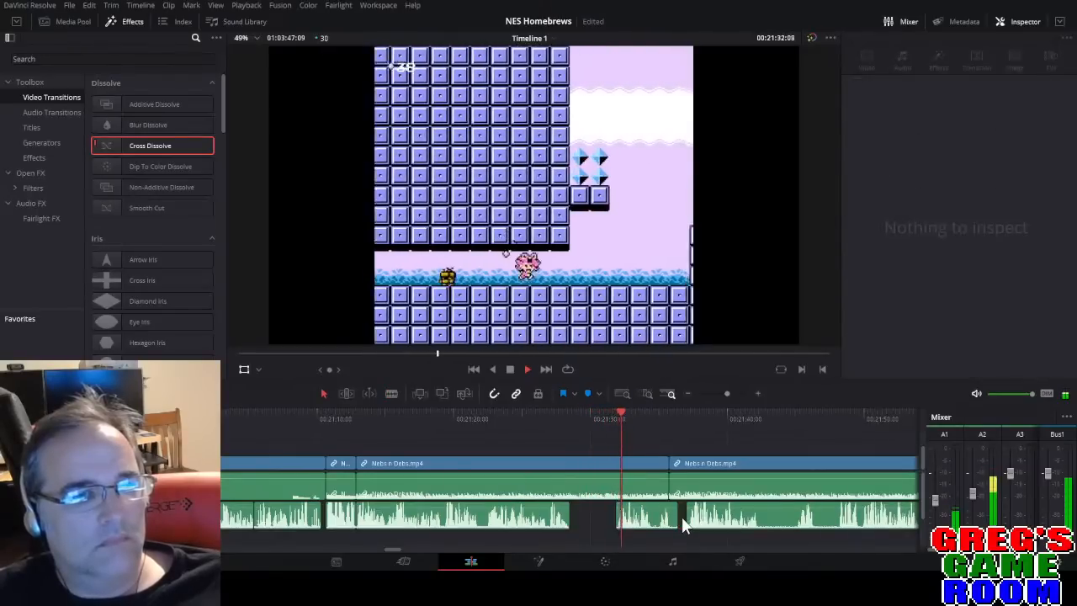
Move the commentary piece after the gap slightly earlier so it starts at about 00:21:31, and play it back.
click(564, 420)
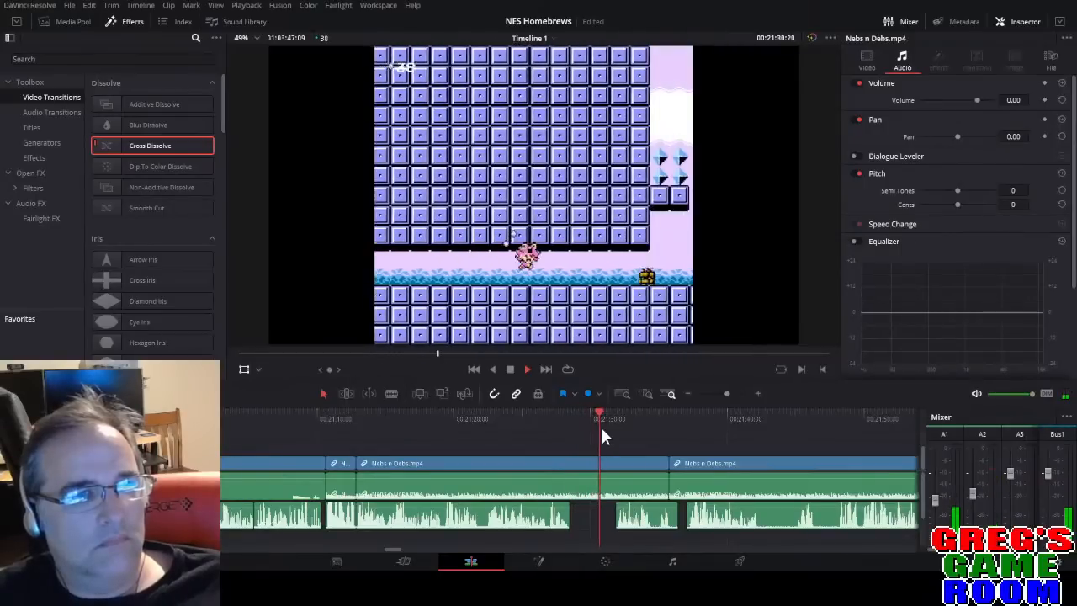
drag(641, 511, 632, 521)
key(space)
Cut the quiet tail off that commentary piece from about 00:21:35:10 onward.
drag(726, 393, 733, 394)
key(b)
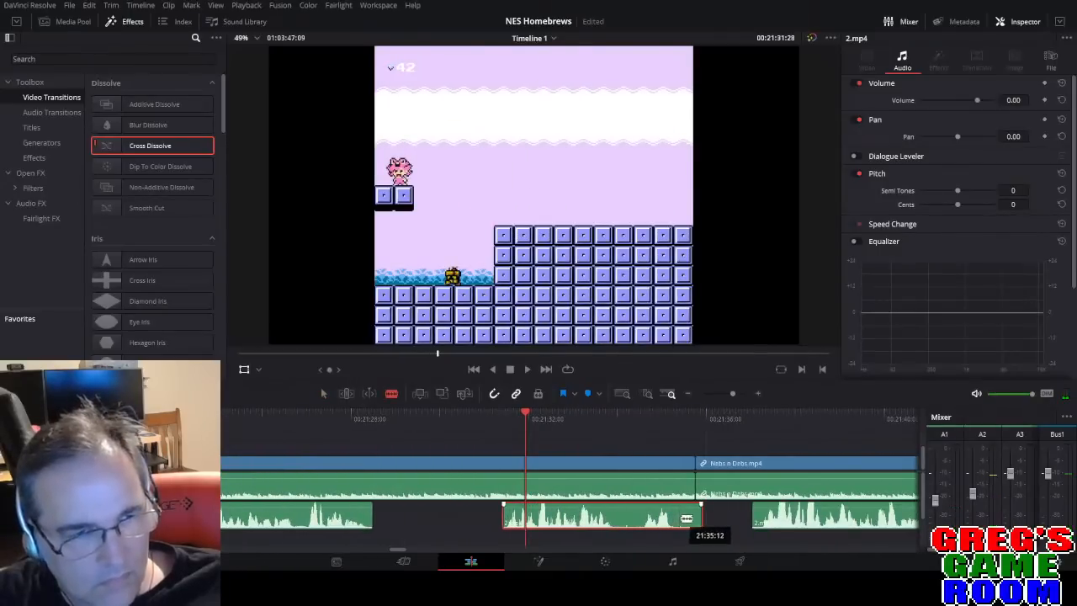
click(678, 517)
key(a)
click(691, 516)
key(BackSpace)
Cut the section between about 00:21:42 and 00:21:45 out of the Nebs n Debs commentary.
key(space)
drag(726, 394, 729, 395)
key(b)
click(707, 515)
click(762, 517)
key(a)
click(729, 516)
key(BackSpace)
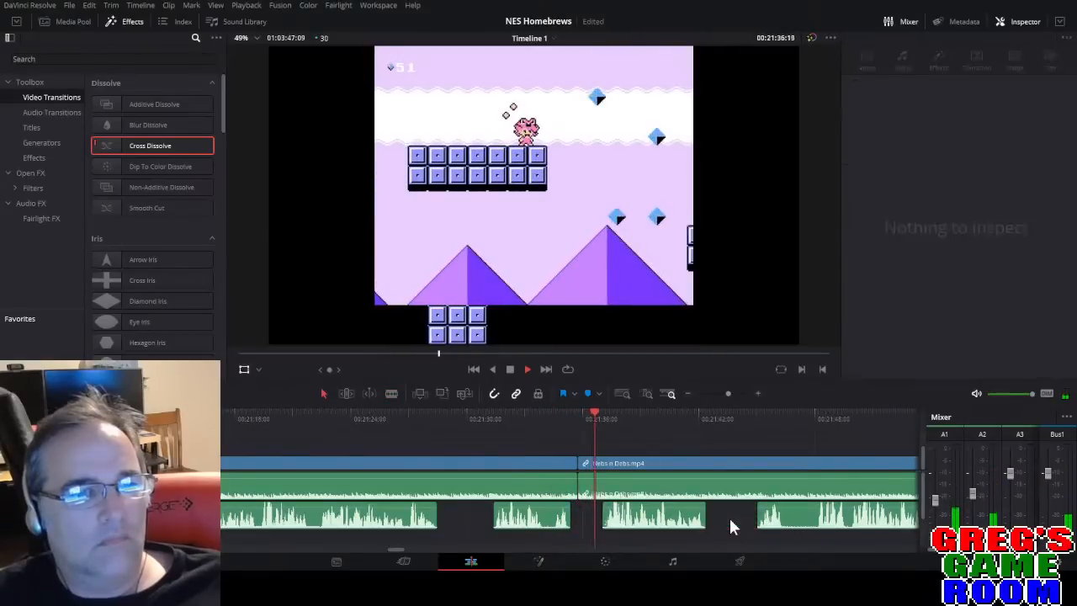
Split the next Nebs n Debs clip at the commentary start near 00:21:37 and delete the part before it.
drag(724, 392, 730, 392)
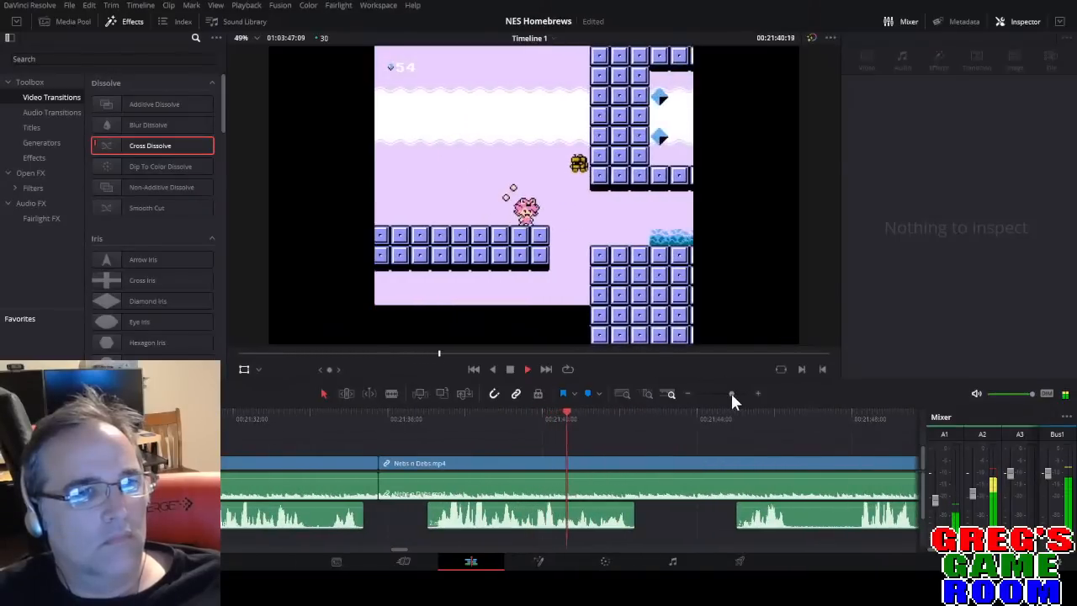
click(432, 418)
key(b)
key(space)
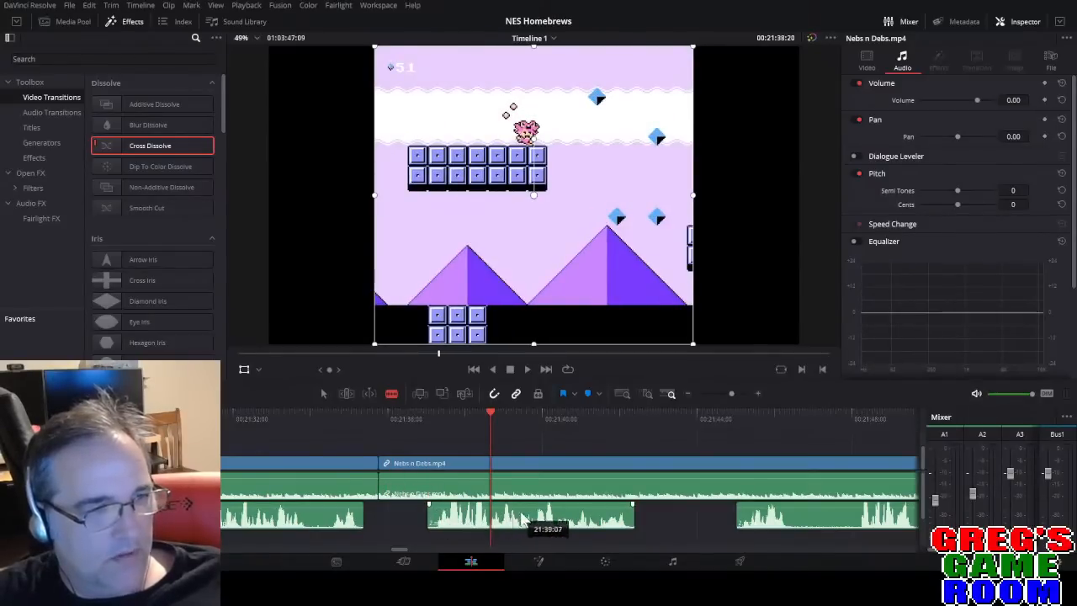
click(424, 489)
key(a)
click(405, 494)
key(Delete)
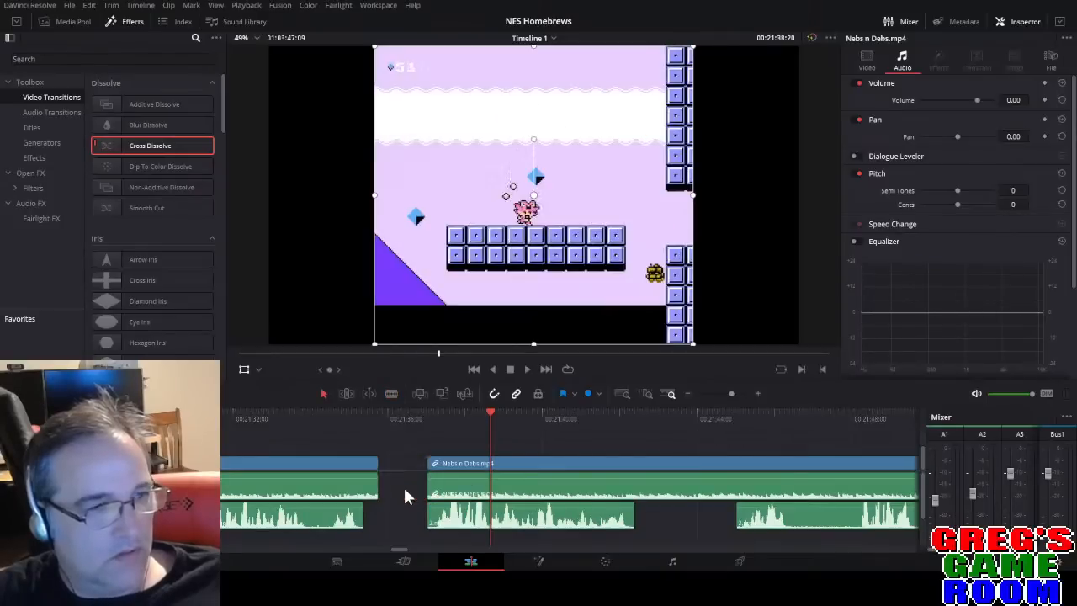
Try extending the preceding gameplay clip partway into the gap, ripple-deleting the remaining gap, and playing the transition.
click(362, 495)
drag(378, 488, 402, 488)
key(b)
click(416, 486)
key(Delete)
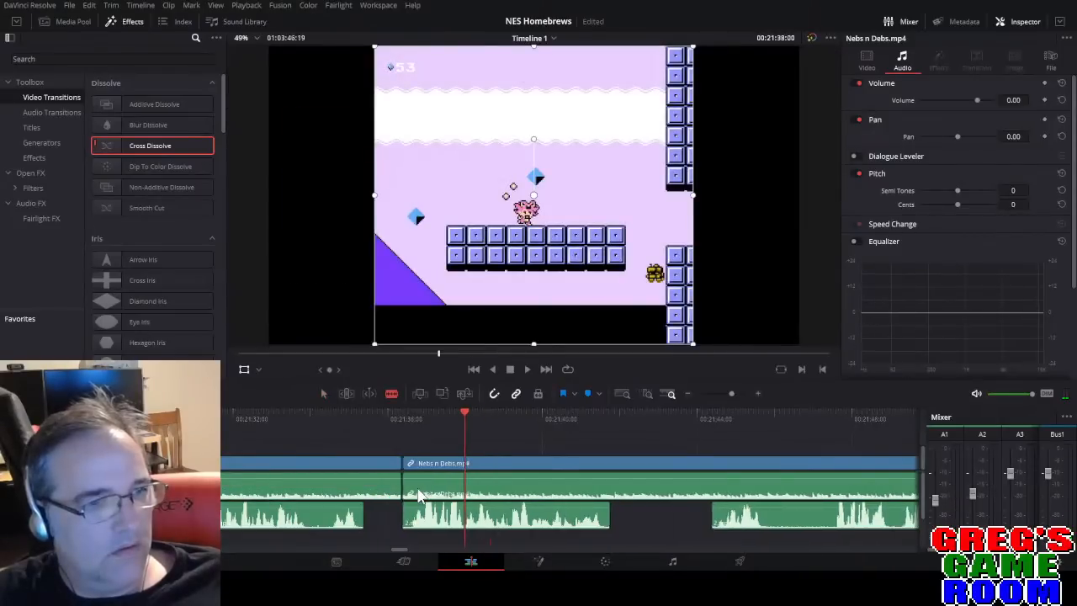
click(337, 427)
key(space)
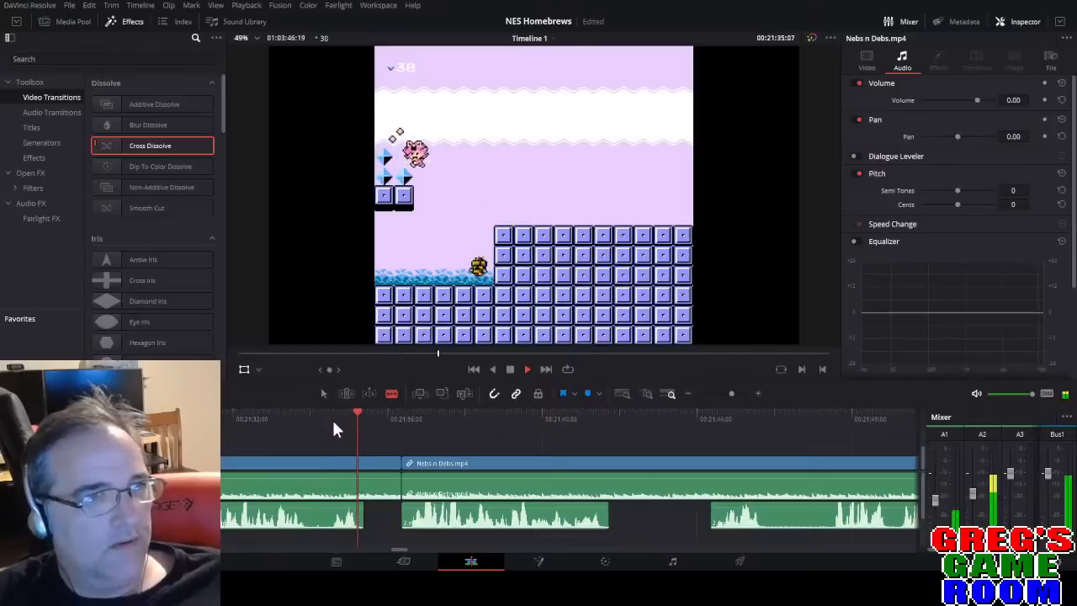
key(space)
Undo the gap deletion and the extension of the gameplay clip.
key(ctrl+z)
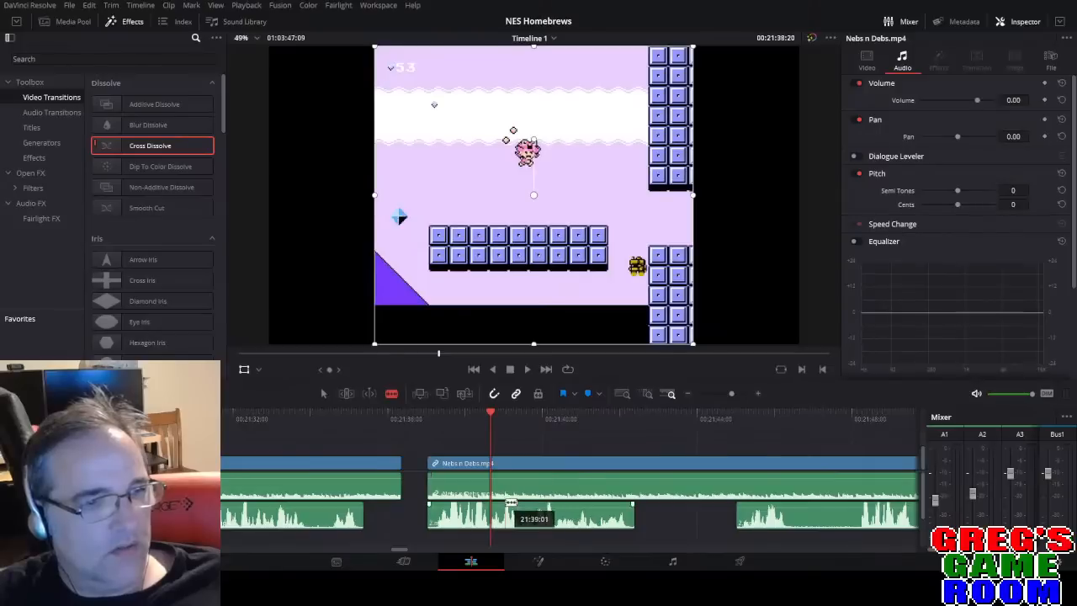
key(ctrl+z)
key(ctrl+z)
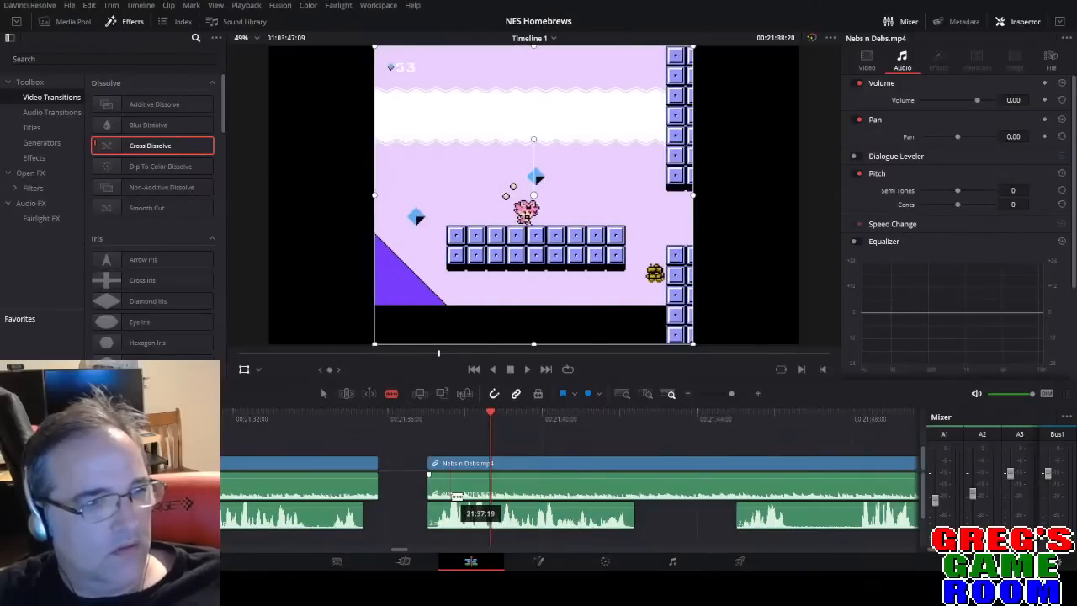
Play the end of the earlier gameplay clip, then ripple-delete the whole gap between the two Nebs n Debs clips.
click(335, 419)
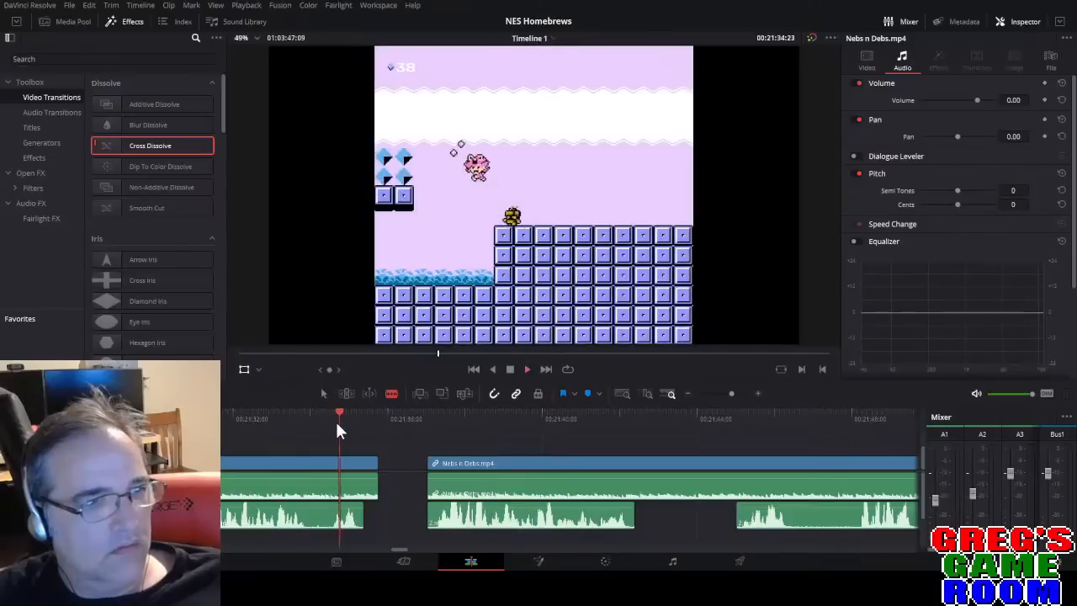
key(space)
click(289, 414)
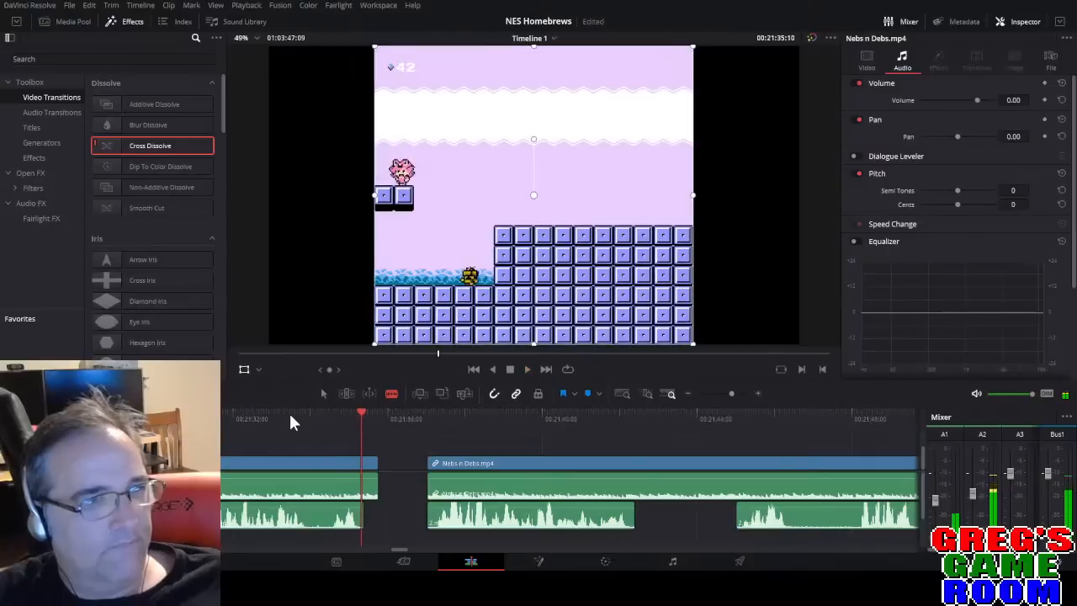
key(space)
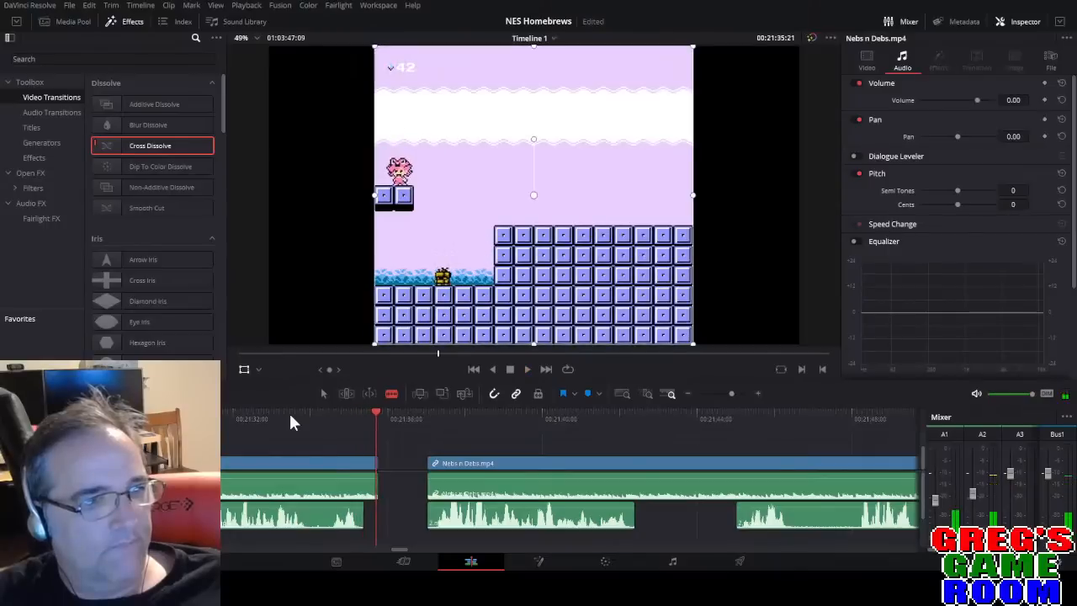
click(397, 466)
key(BackSpace)
key(space)
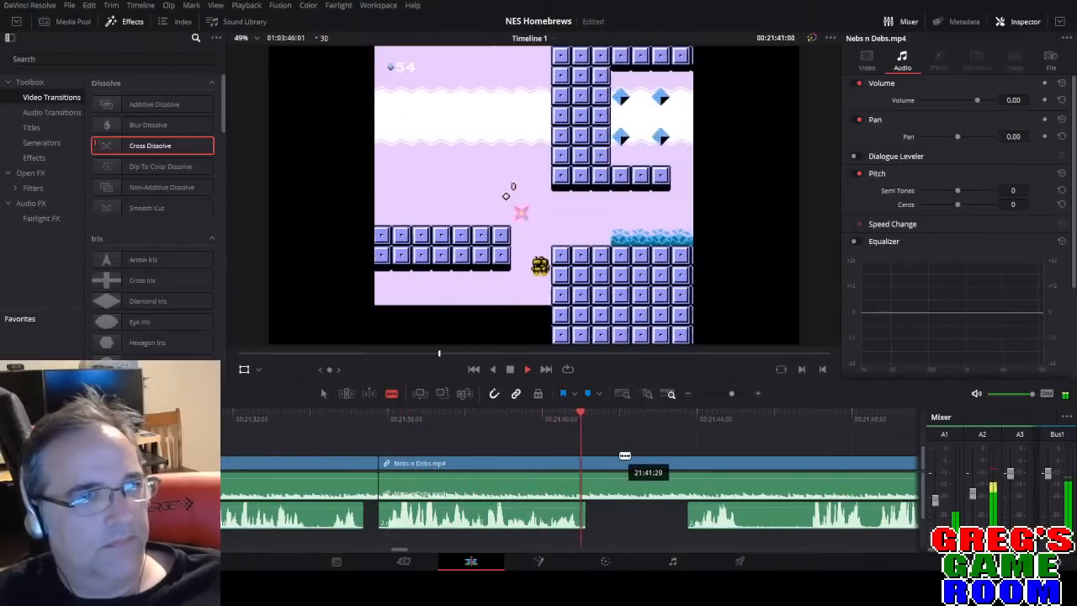
Cut the section between about 00:21:45 and 00:21:47 out of the Nebs n Debs commentary.
click(732, 394)
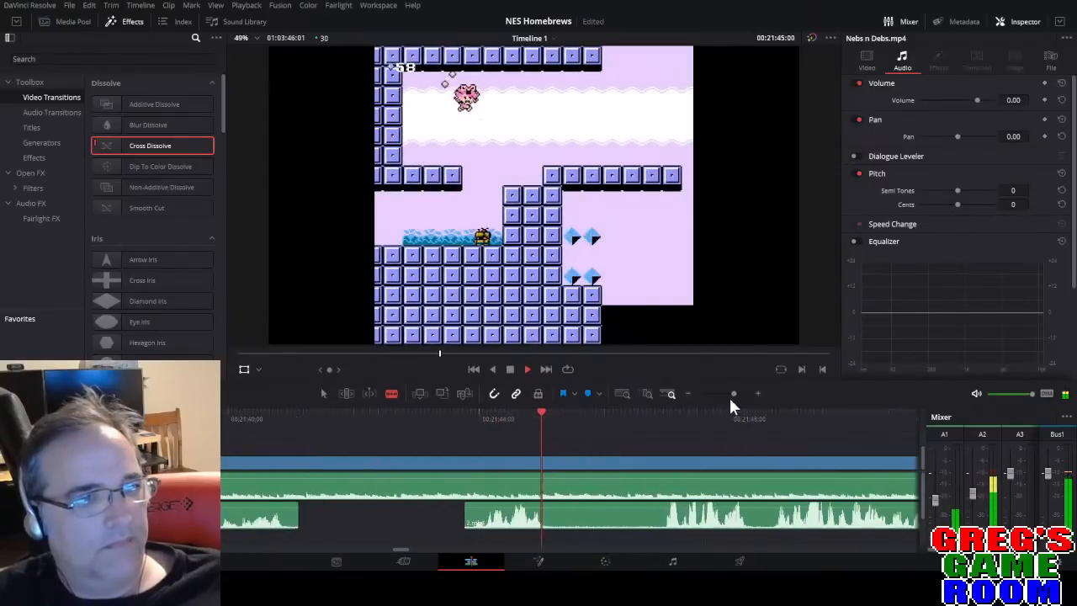
key(space)
click(552, 515)
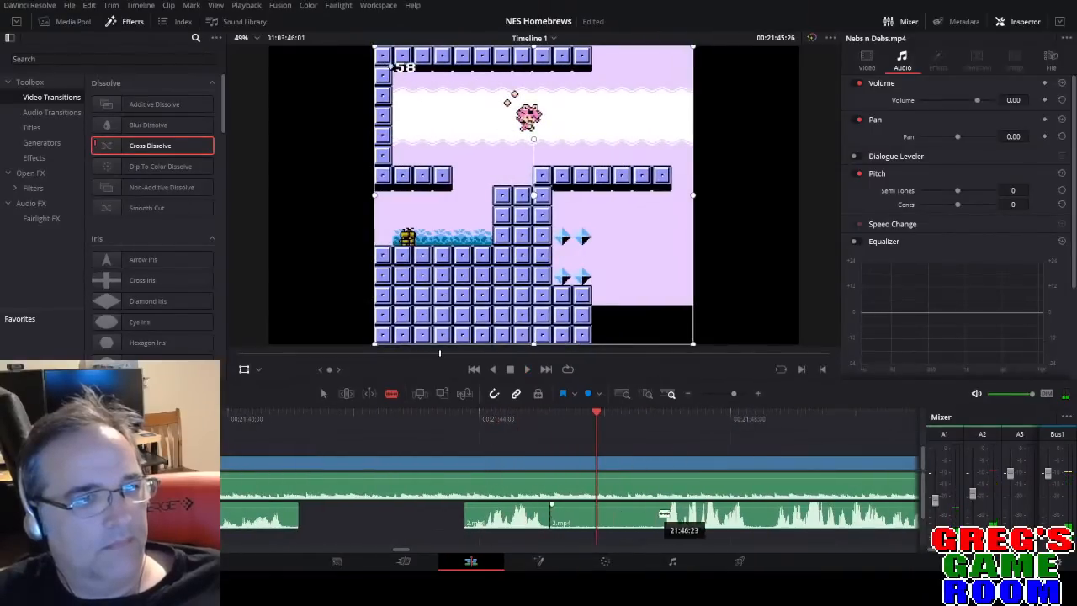
click(661, 513)
key(a)
click(643, 519)
key(BackSpace)
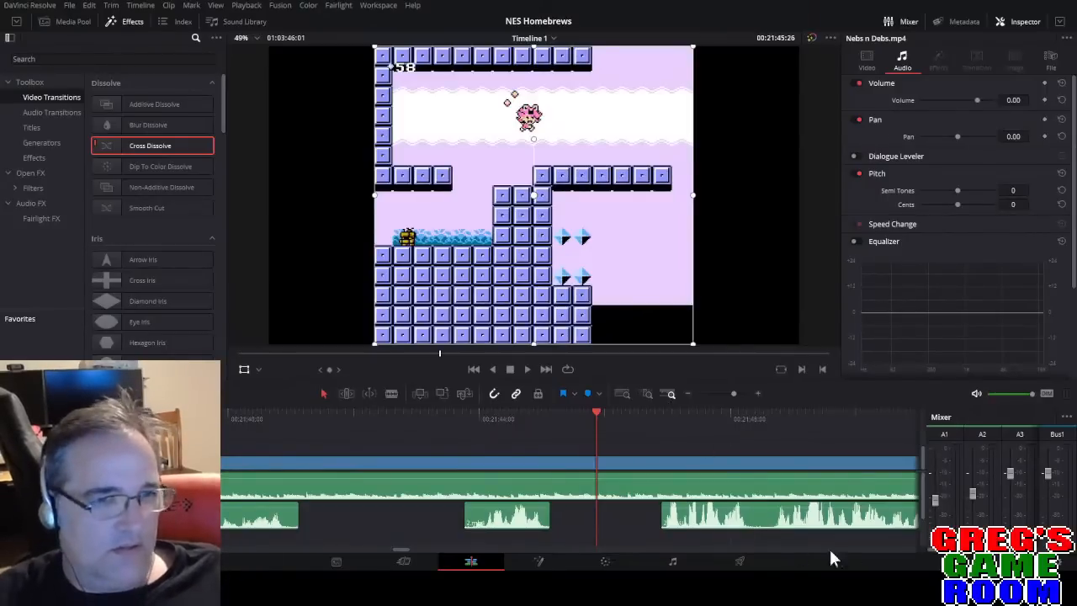
Review the short commentary piece near 00:21:44 and move it earlier to start at 00:21:43:14.
click(659, 427)
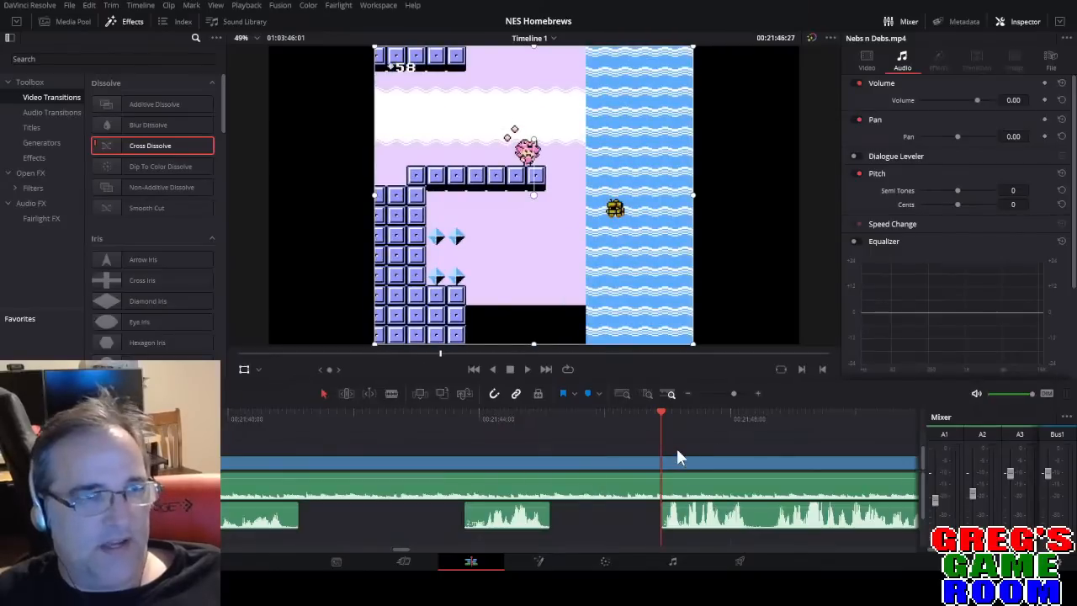
key(space)
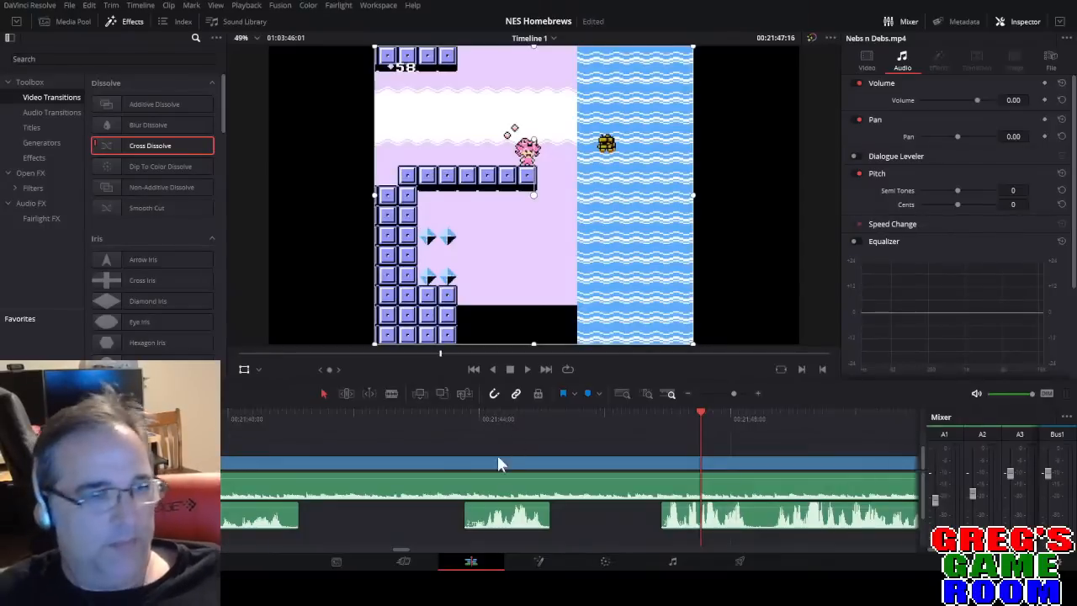
drag(396, 419, 427, 419)
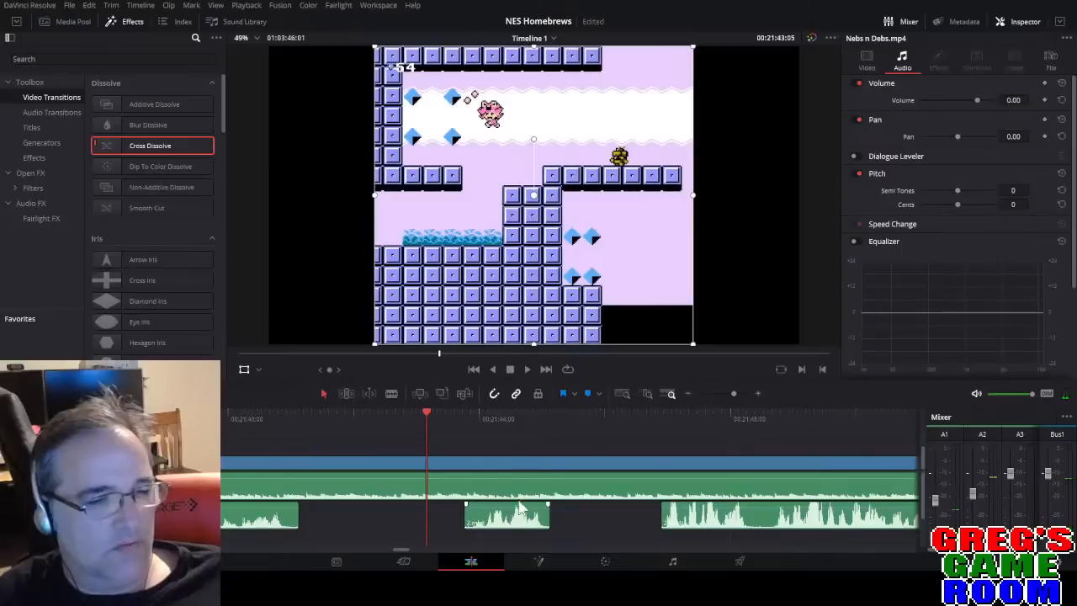
key(space)
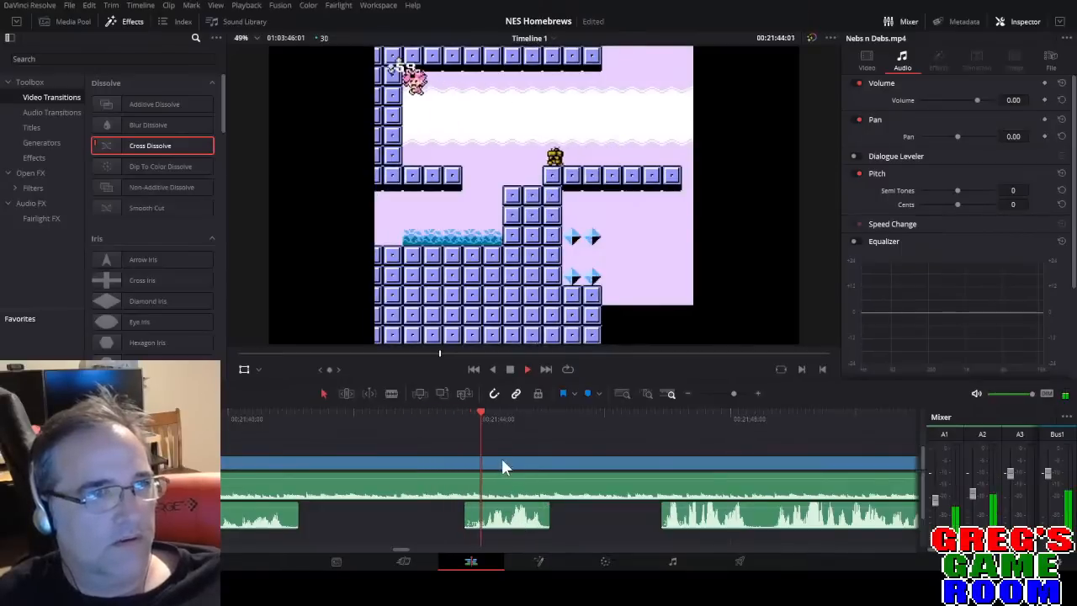
key(space)
drag(405, 417, 446, 419)
drag(506, 523, 495, 525)
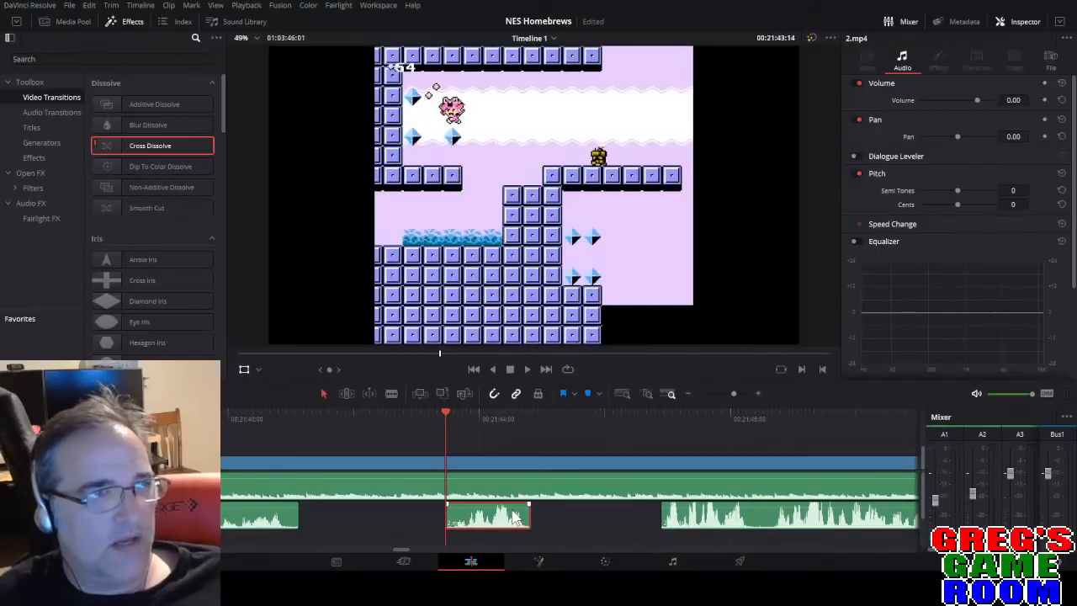
Cut a short section out of the commentary near 00:21:48 and play back the result.
key(space)
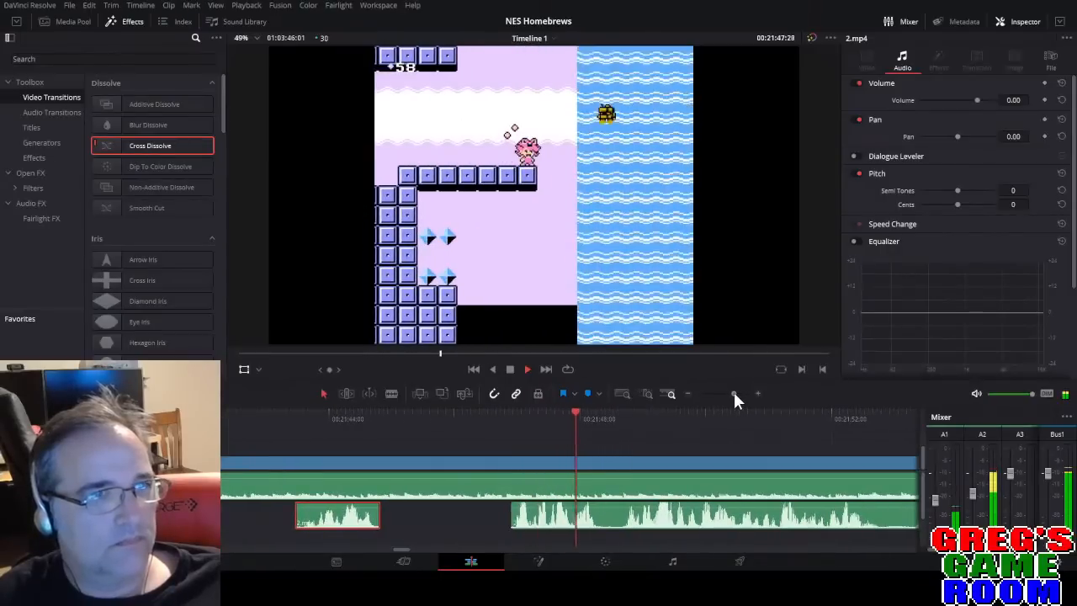
key(space)
key(b)
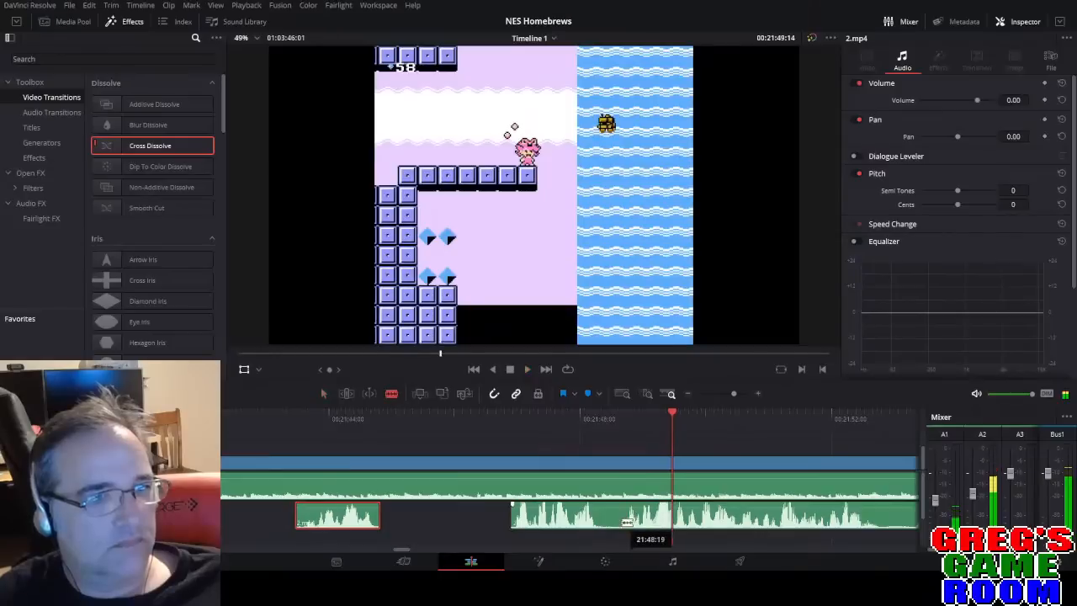
click(612, 528)
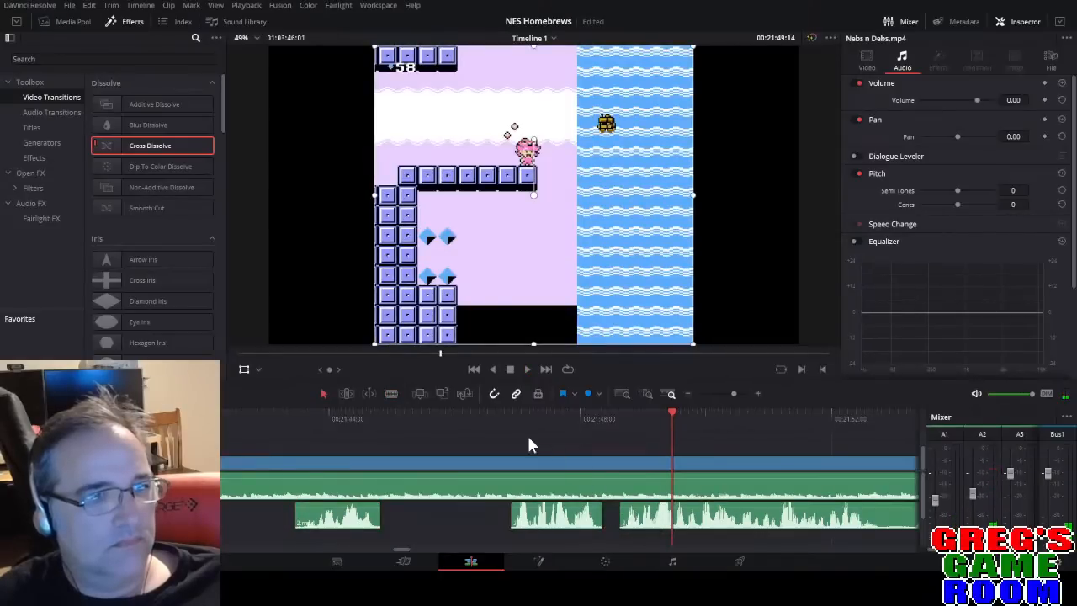
key(space)
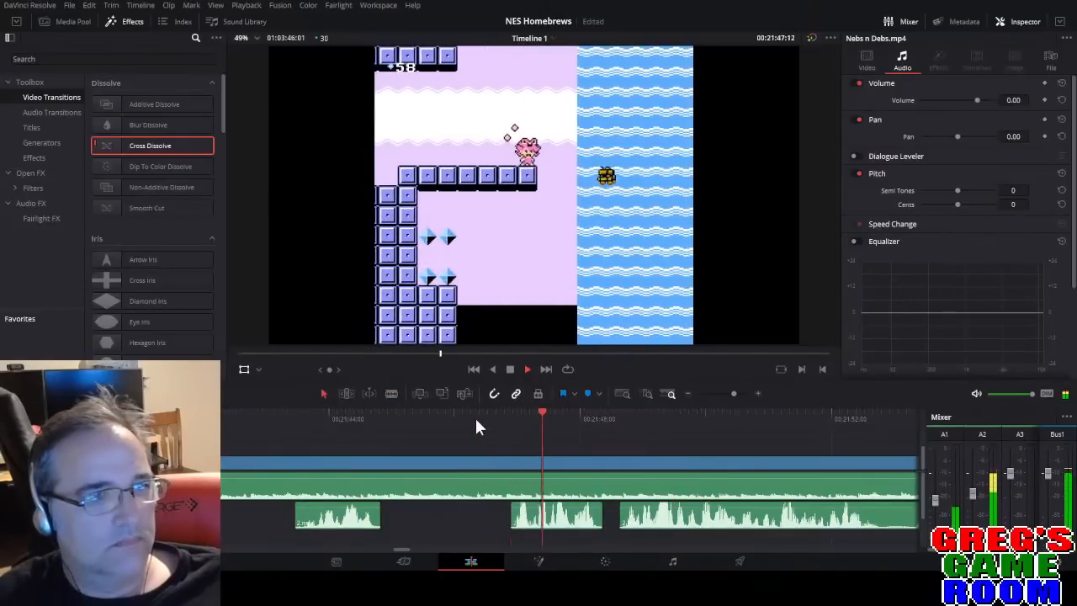
click(435, 423)
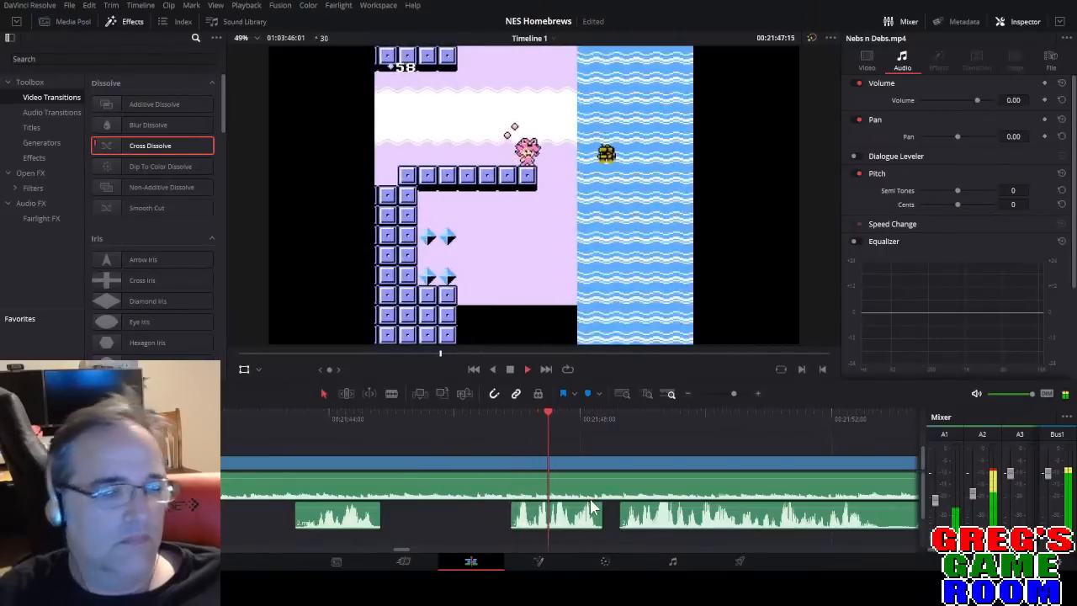
Cut the section between about 00:21:54 and 00:21:55:18 out of the Nebs n Debs commentary.
click(733, 392)
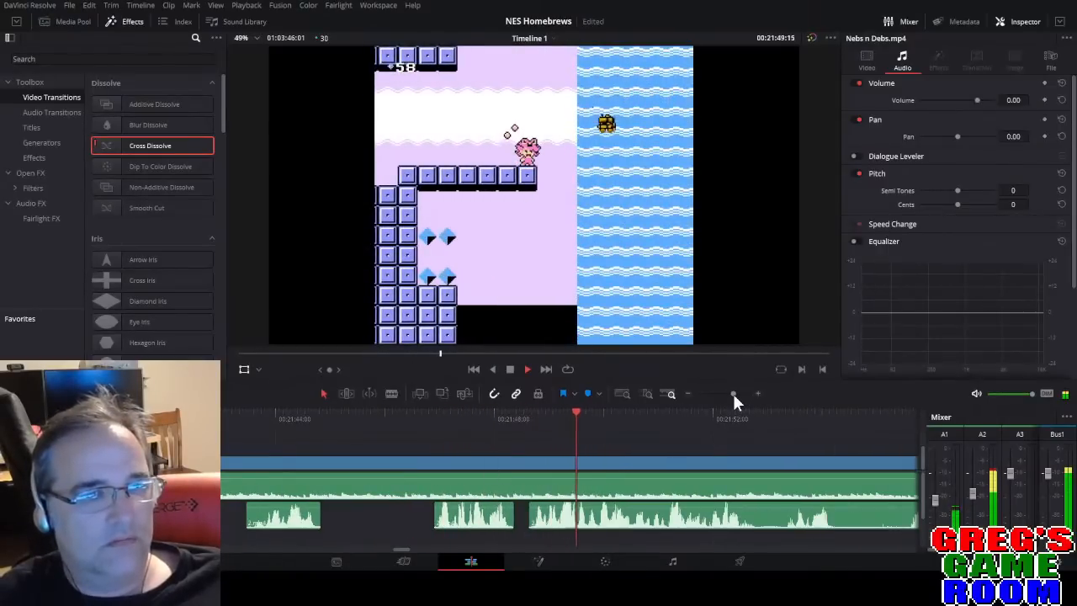
drag(732, 391, 732, 392)
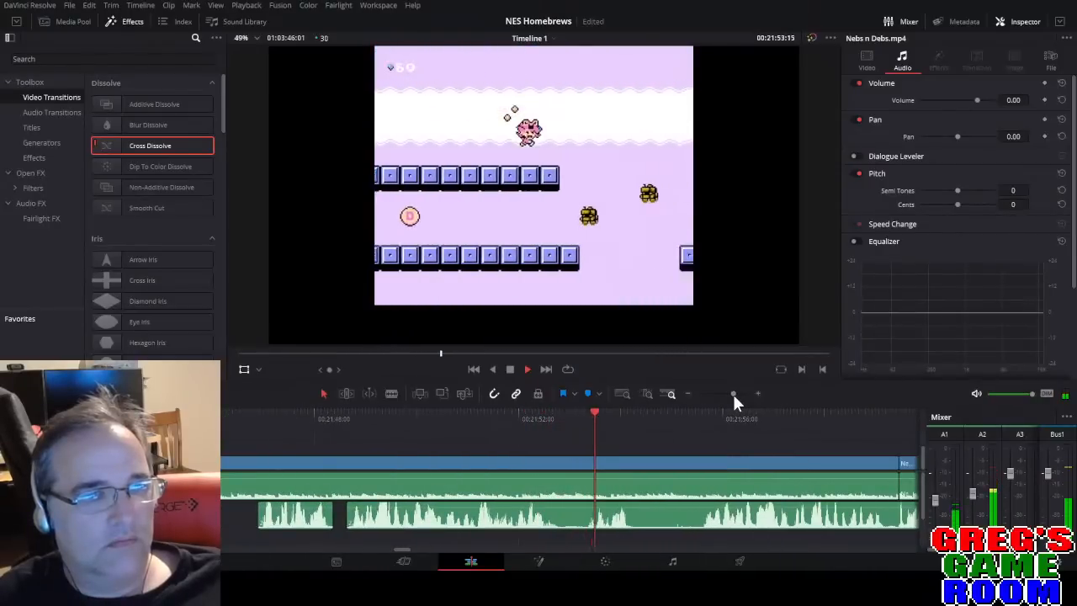
key(space)
click(637, 520)
click(702, 516)
key(a)
click(686, 517)
key(BackSpace)
key(space)
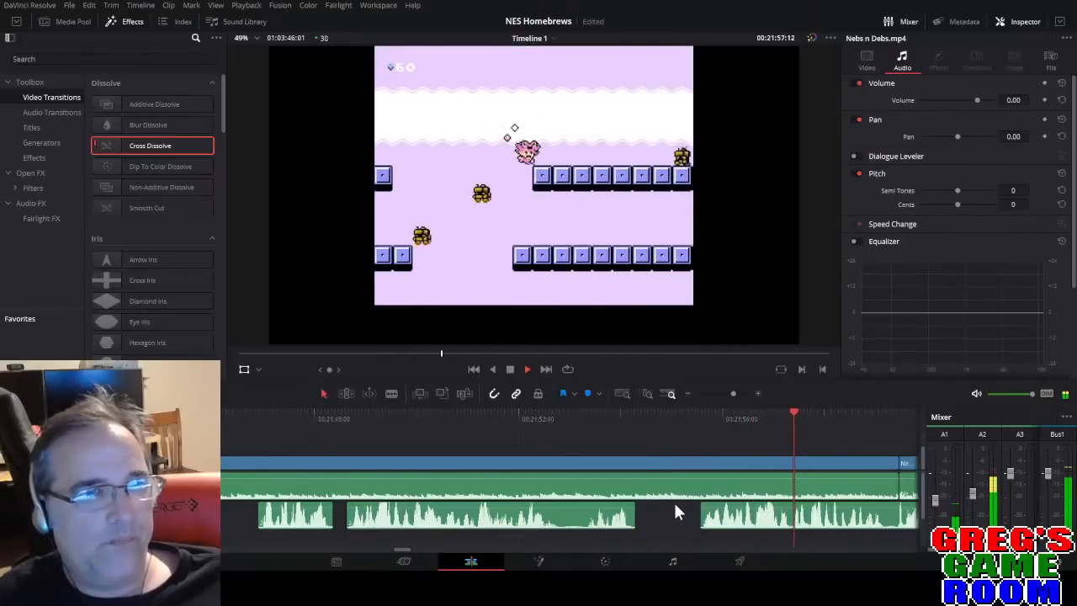
Cut the section between about 00:22:00 and 00:22:02 out of the commentary and replay the surrounding passage.
click(733, 394)
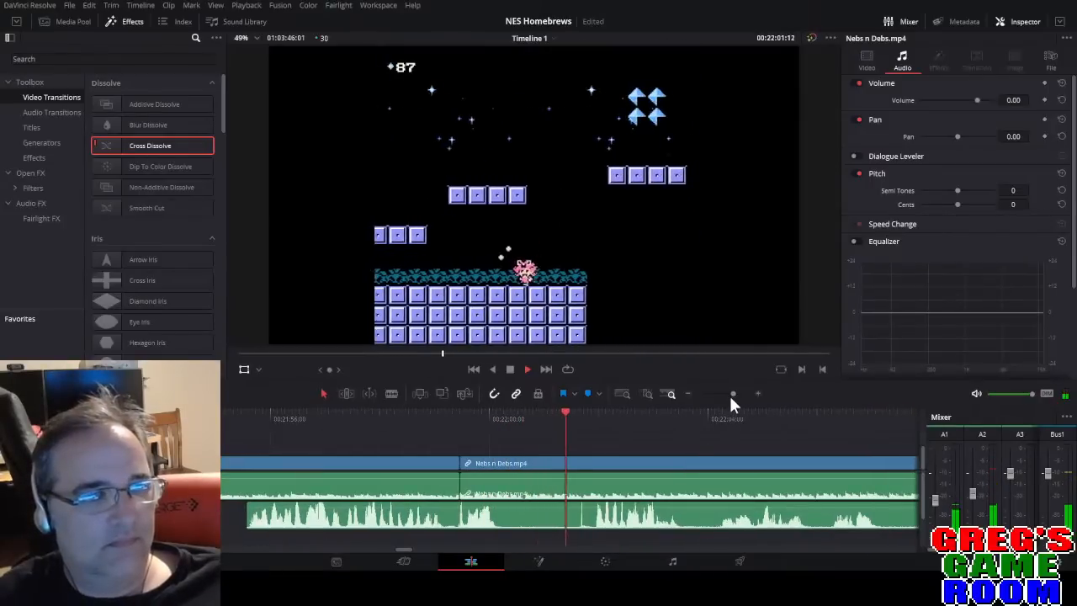
key(space)
key(b)
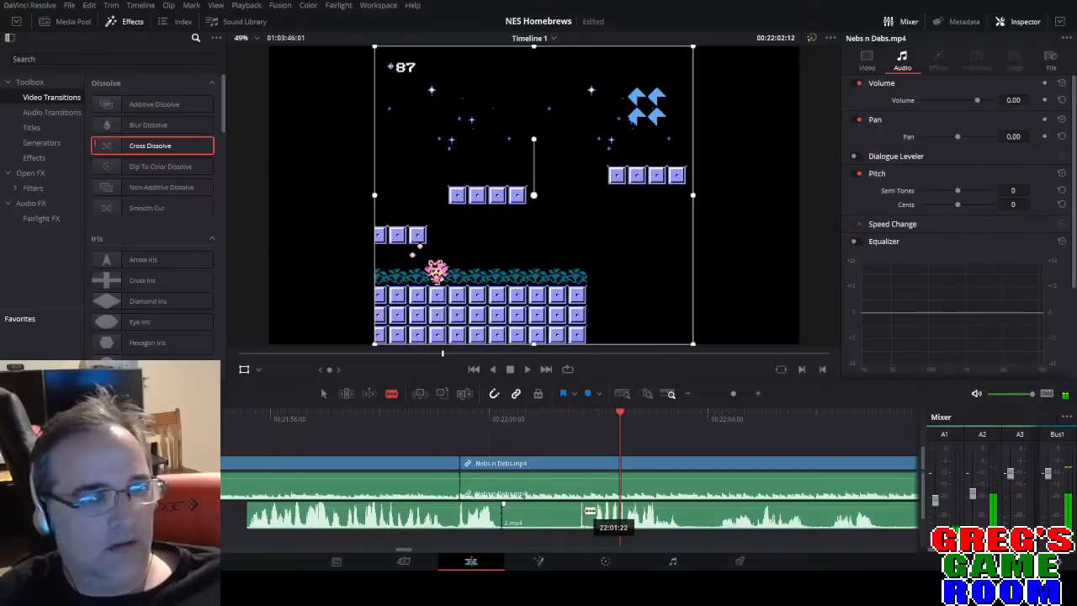
click(595, 510)
key(a)
click(558, 522)
key(BackSpace)
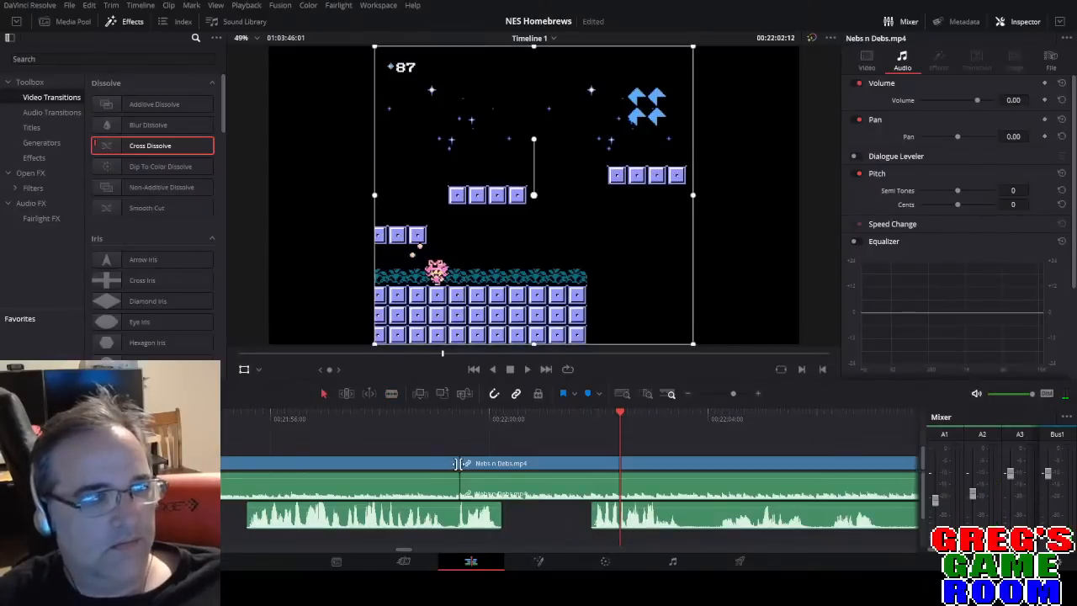
click(430, 423)
key(space)
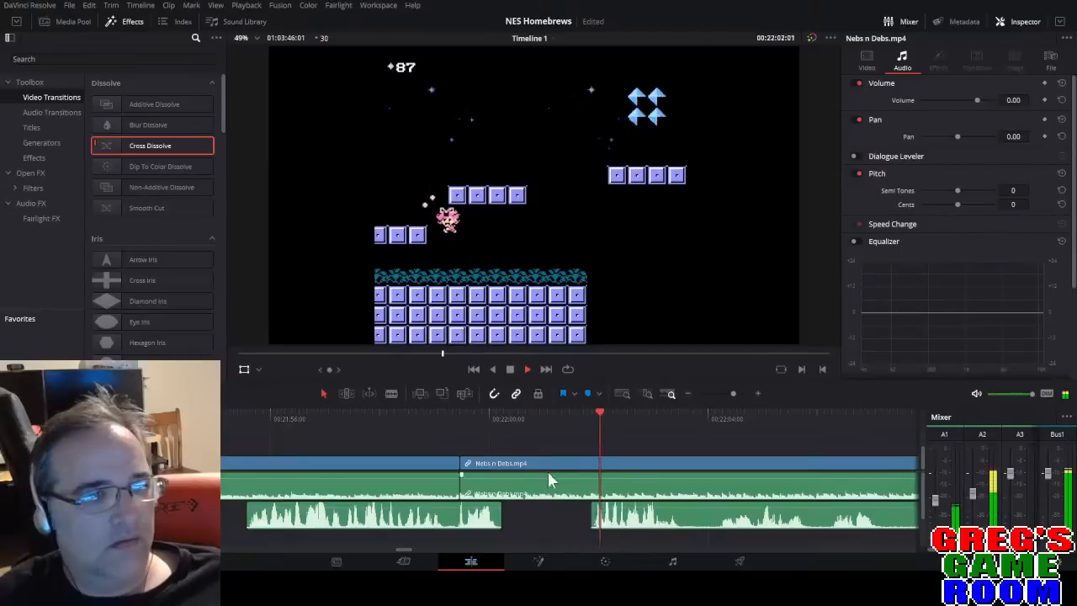
click(411, 415)
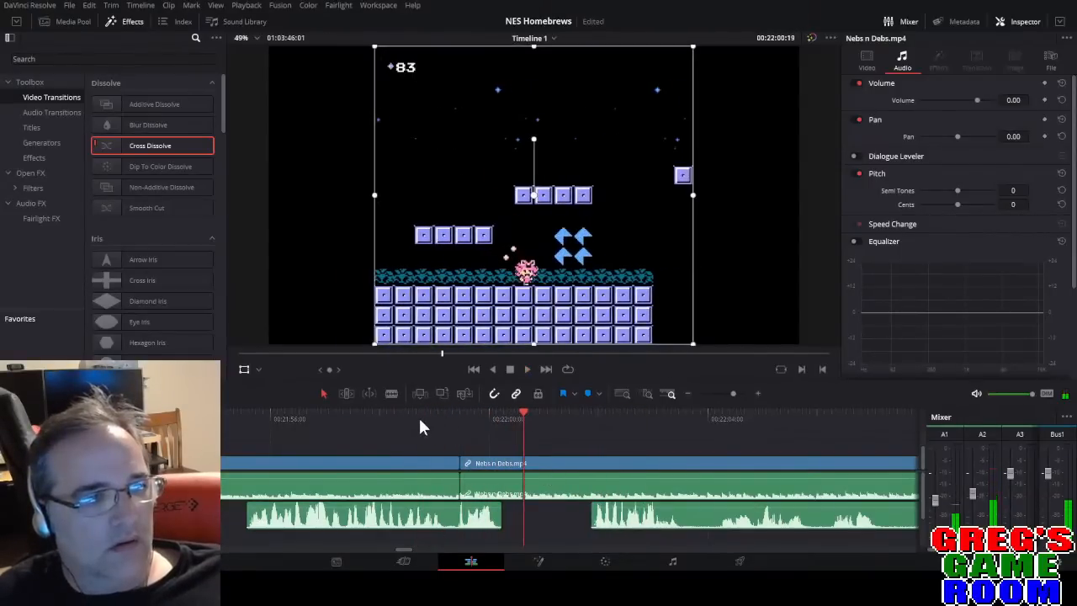
Play the commentary leading up to 00:22:00 and cut away the end of that piece from about 00:21:59:06.
click(419, 418)
key(space)
key(b)
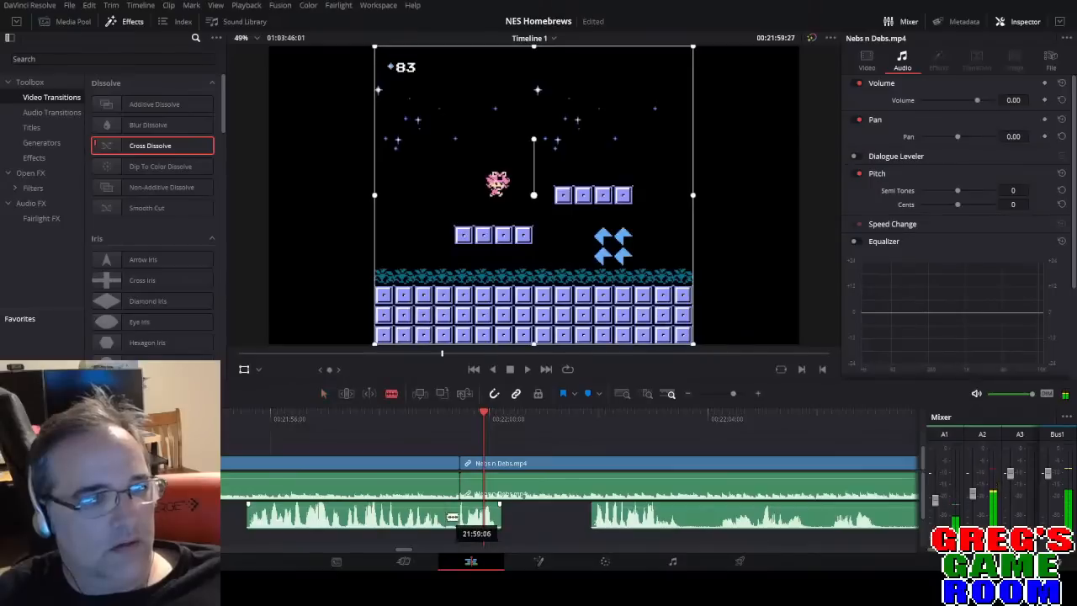
Split the next commentary piece at 00:22:03:20, move its first part earlier to start at about 00:22:00:06, and play it back.
click(586, 414)
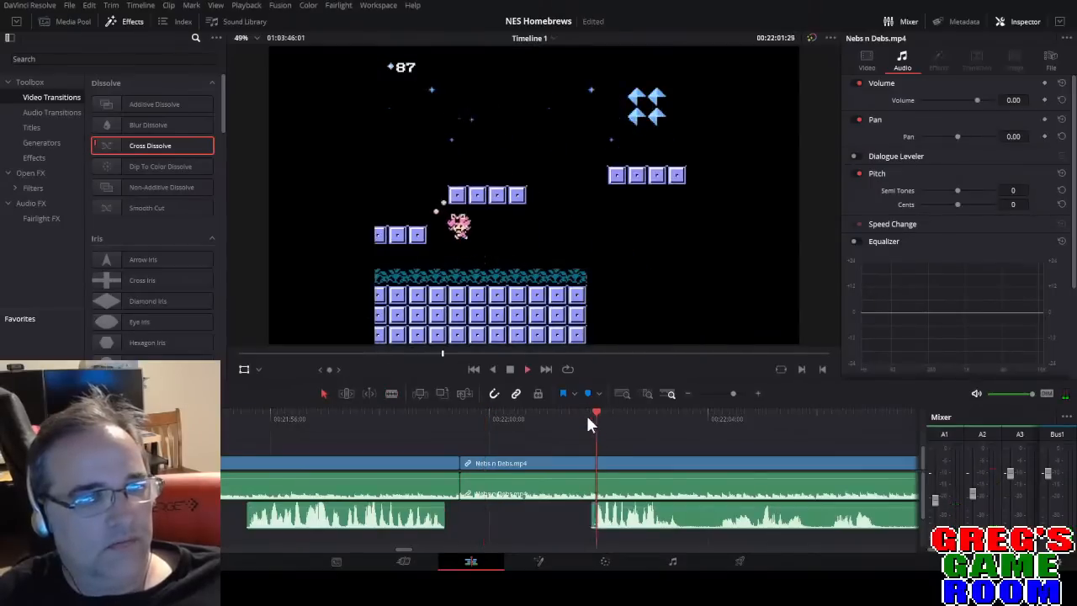
key(space)
key(space)
key(b)
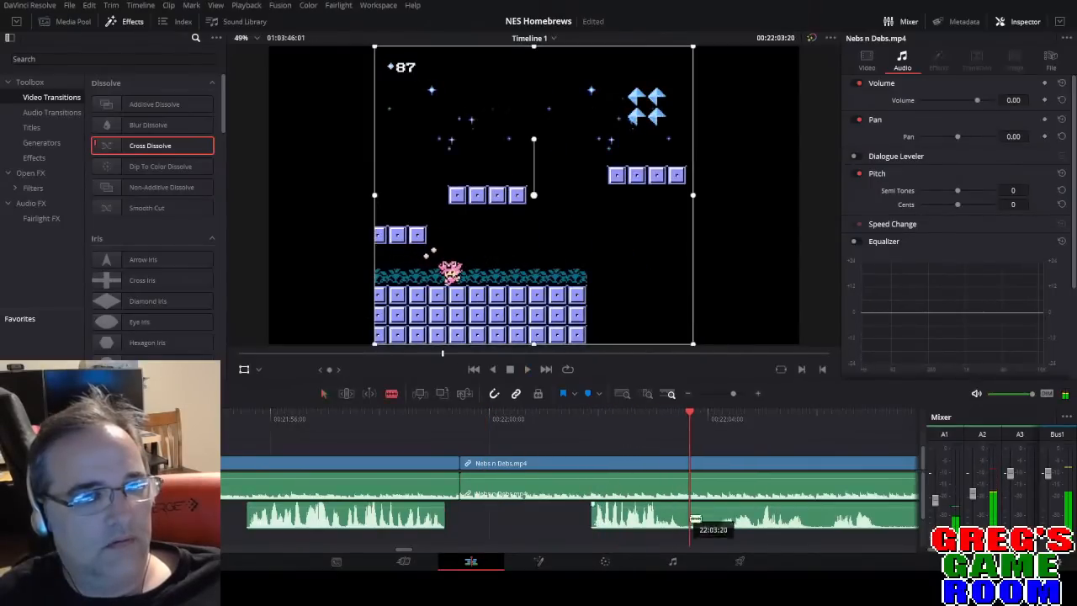
click(431, 419)
key(space)
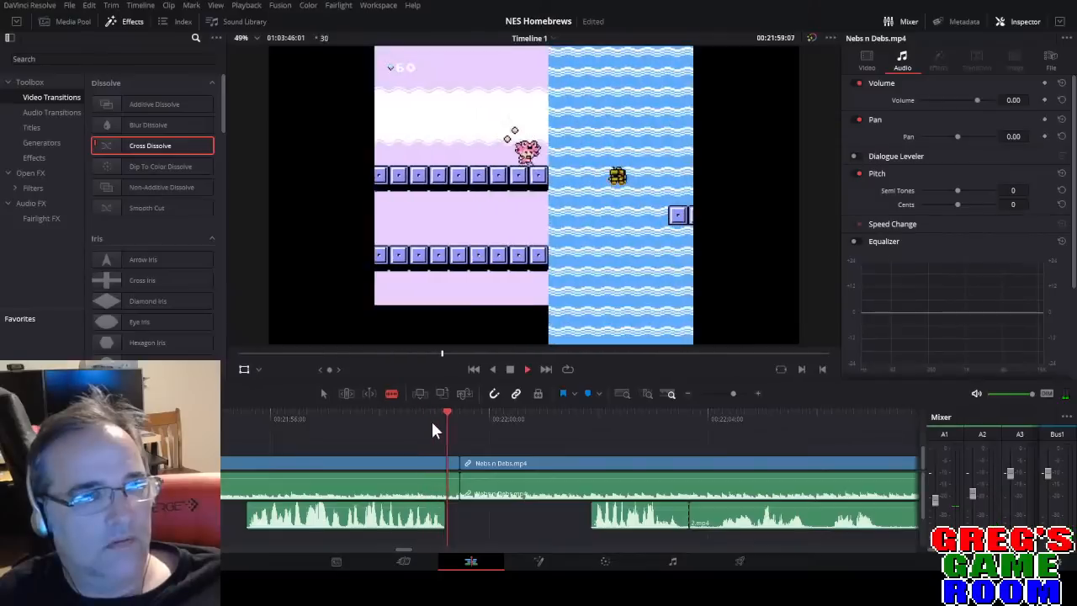
key(space)
key(a)
drag(648, 515, 556, 513)
key(space)
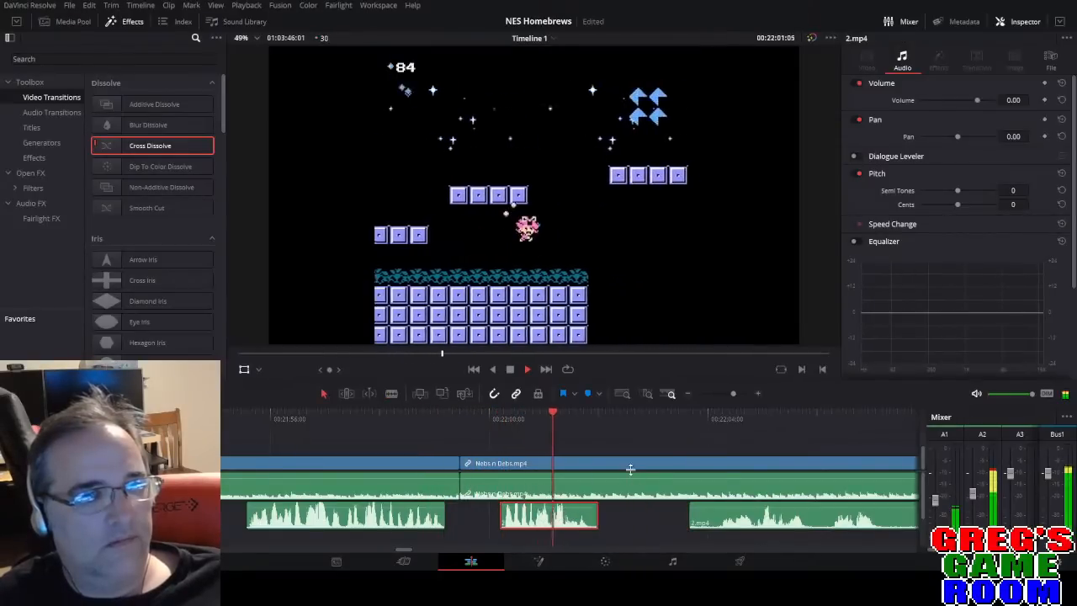
Cut the section between 00:22:03:20 and about 00:22:04:03 off the start of the following commentary piece.
click(726, 394)
drag(728, 397, 732, 396)
click(552, 515)
key(a)
click(539, 516)
key(Delete)
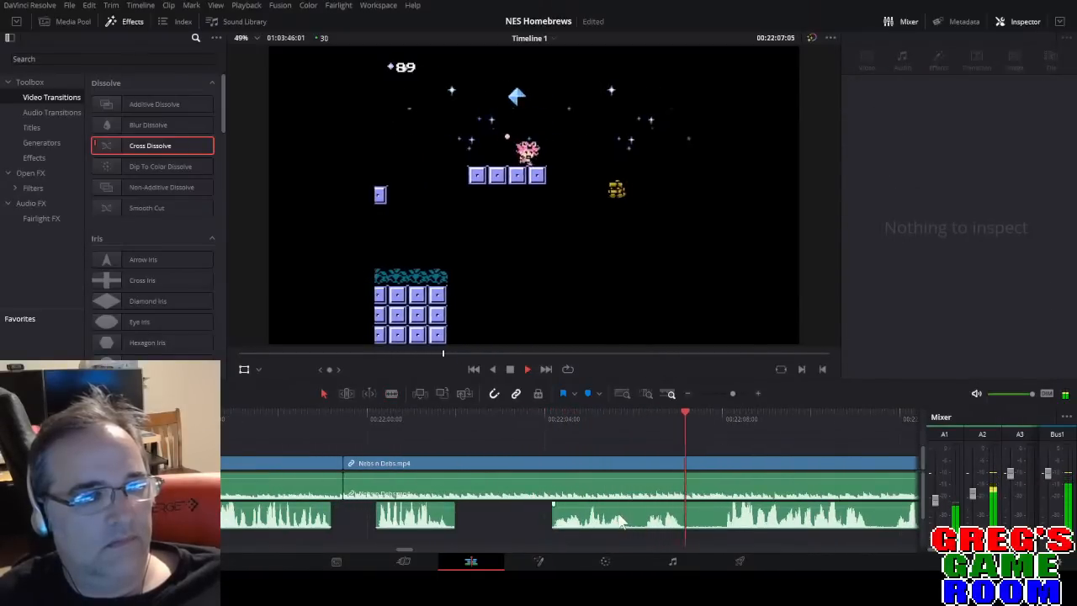
Cut the commentary between about 00:22:07:10 and 00:22:07:28, and move the piece before it earlier to start at about 00:22:02:18.
click(692, 520)
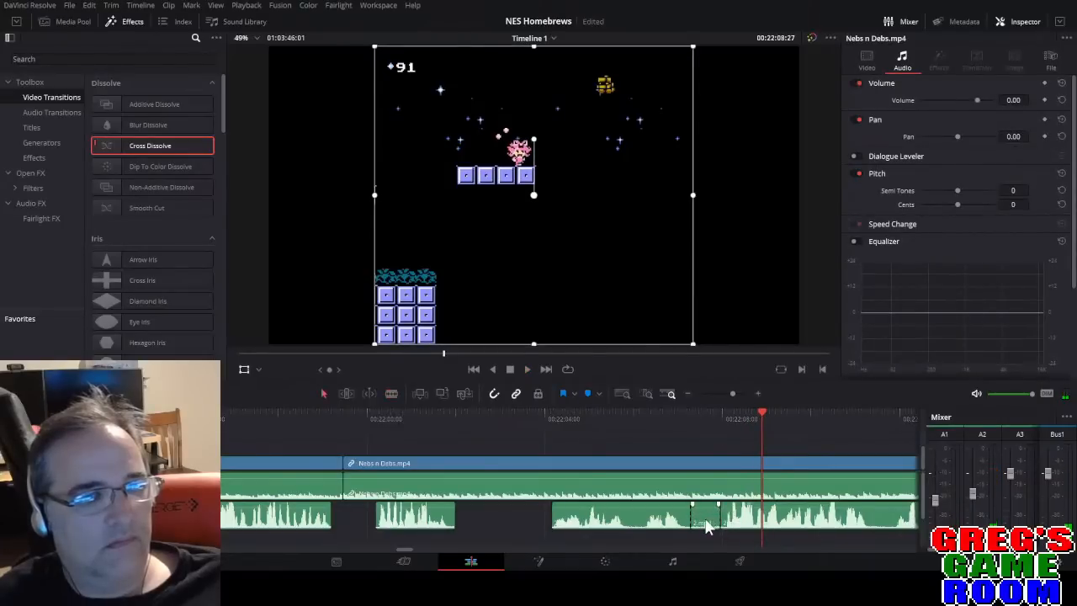
key(Delete)
click(417, 415)
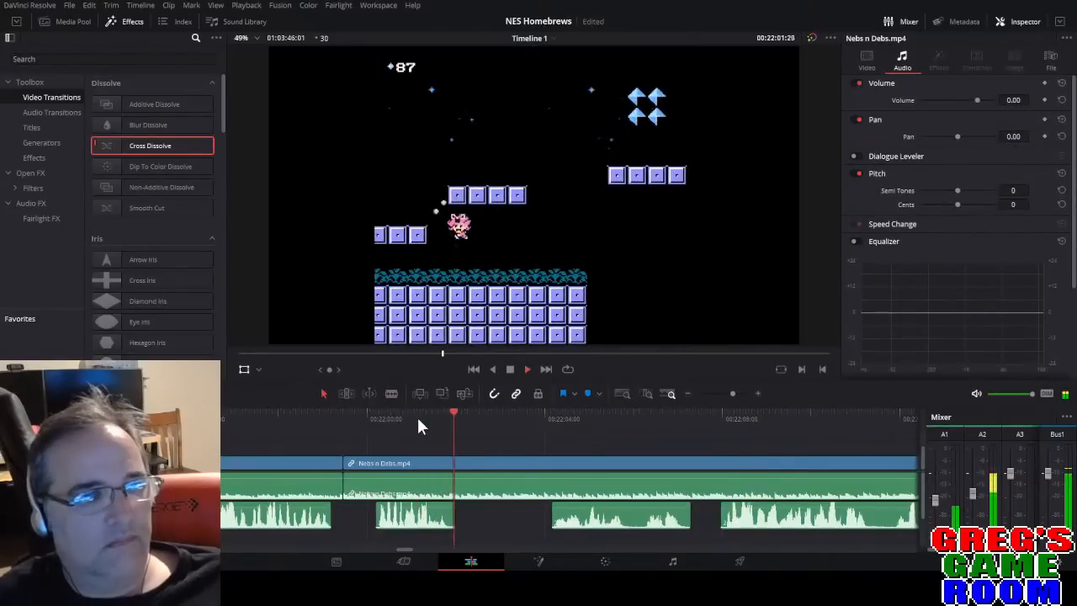
drag(589, 514, 521, 522)
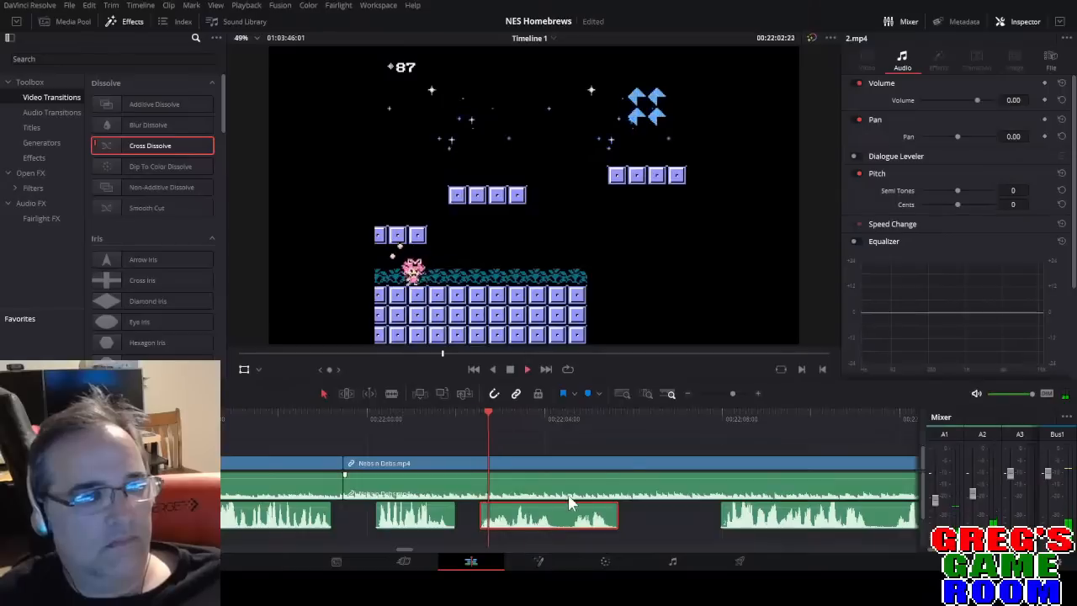
Cut the commentary between about 00:22:11:09 and 00:22:11:26 and play on into the NES Virus Cleaner segment.
click(734, 393)
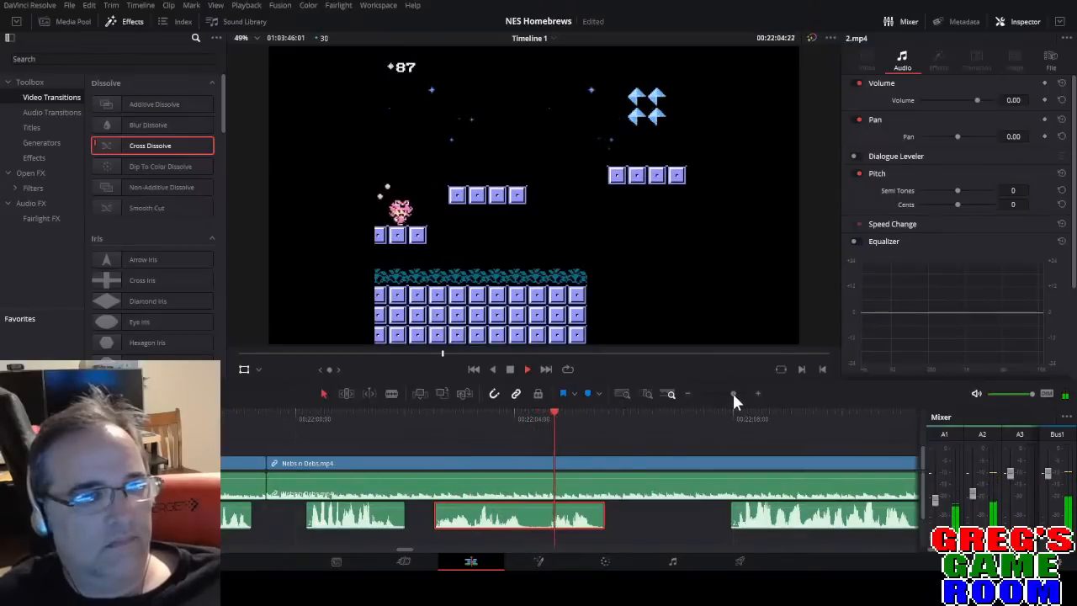
drag(733, 393, 730, 393)
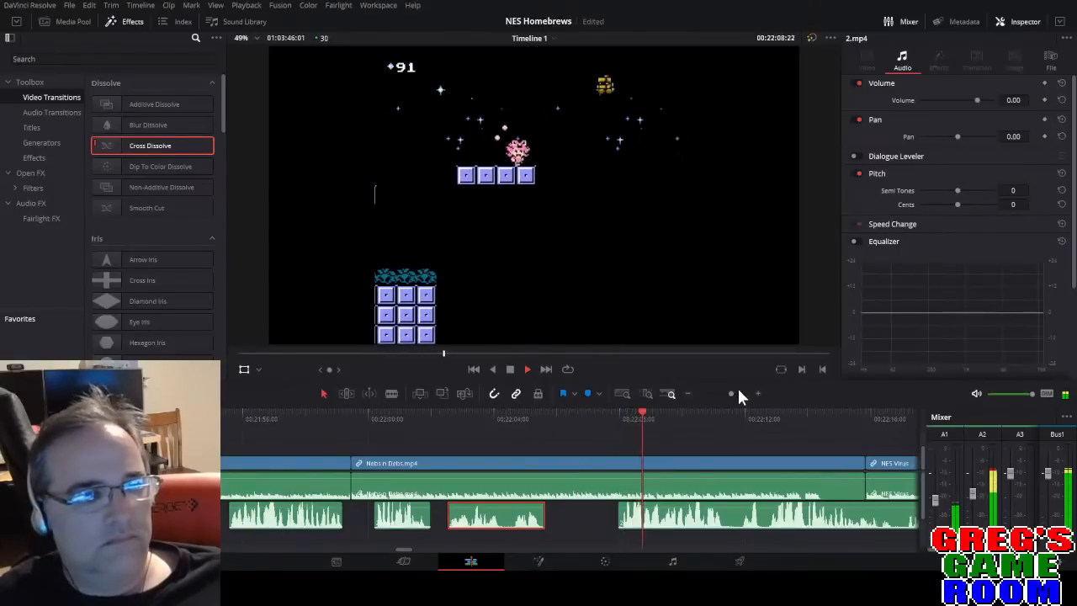
click(731, 392)
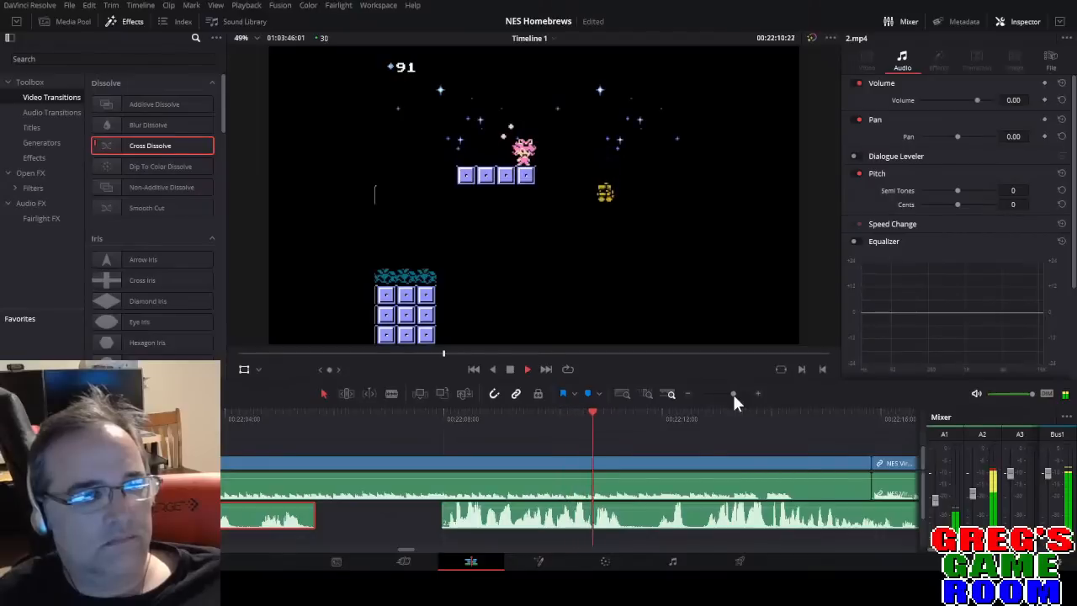
key(space)
key(b)
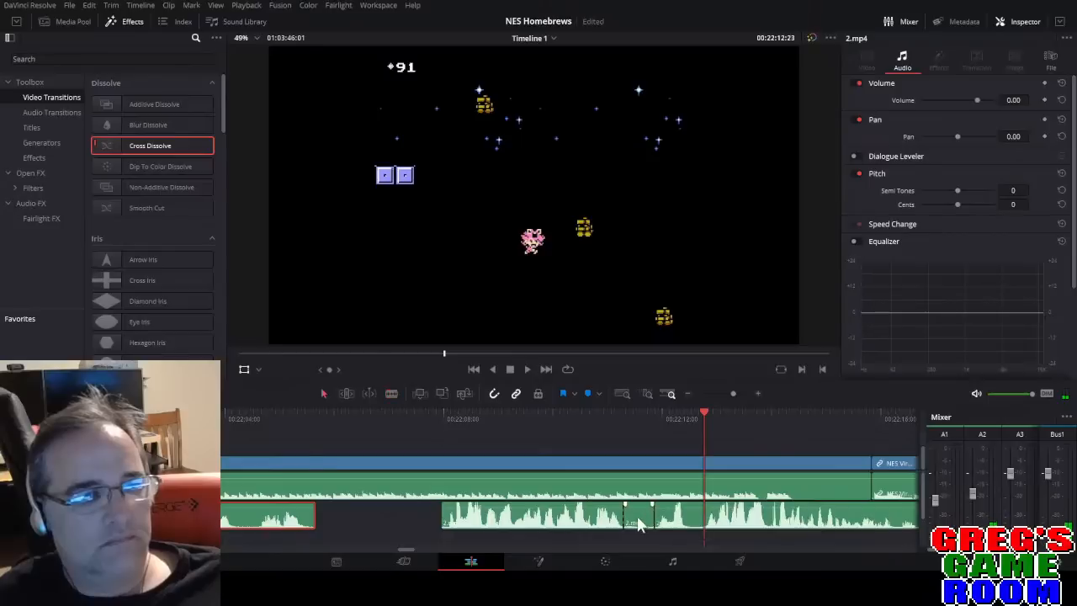
click(641, 524)
key(BackSpace)
click(588, 425)
key(space)
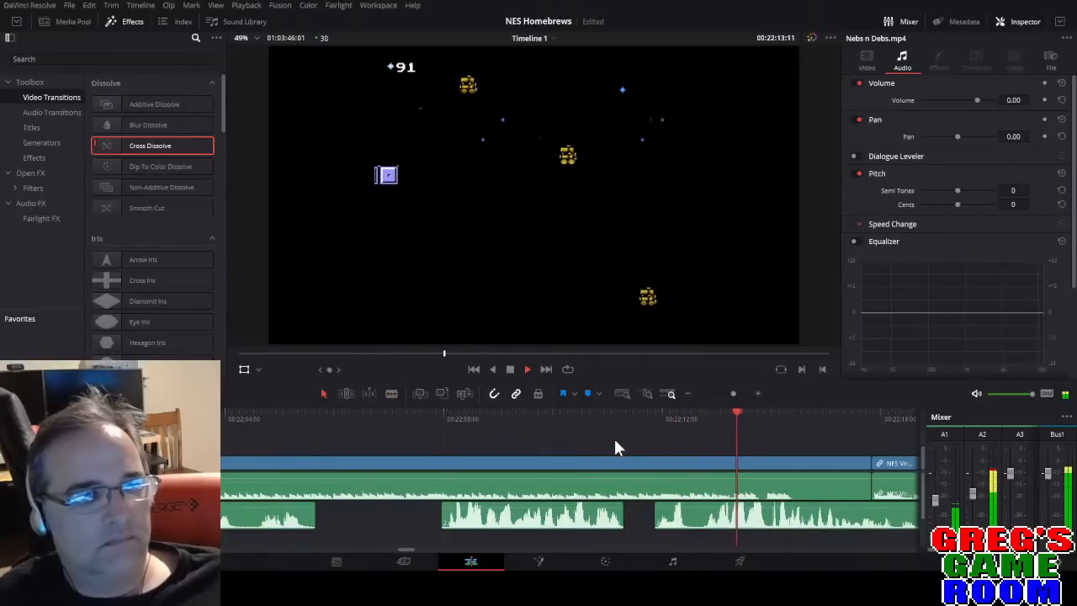
click(728, 388)
drag(729, 391, 731, 392)
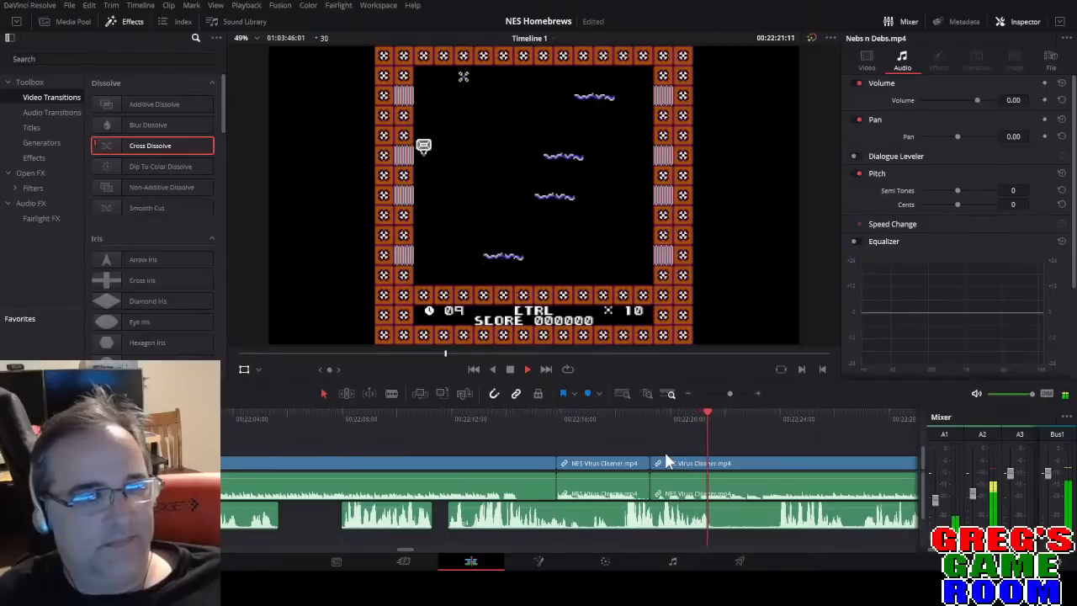
key(space)
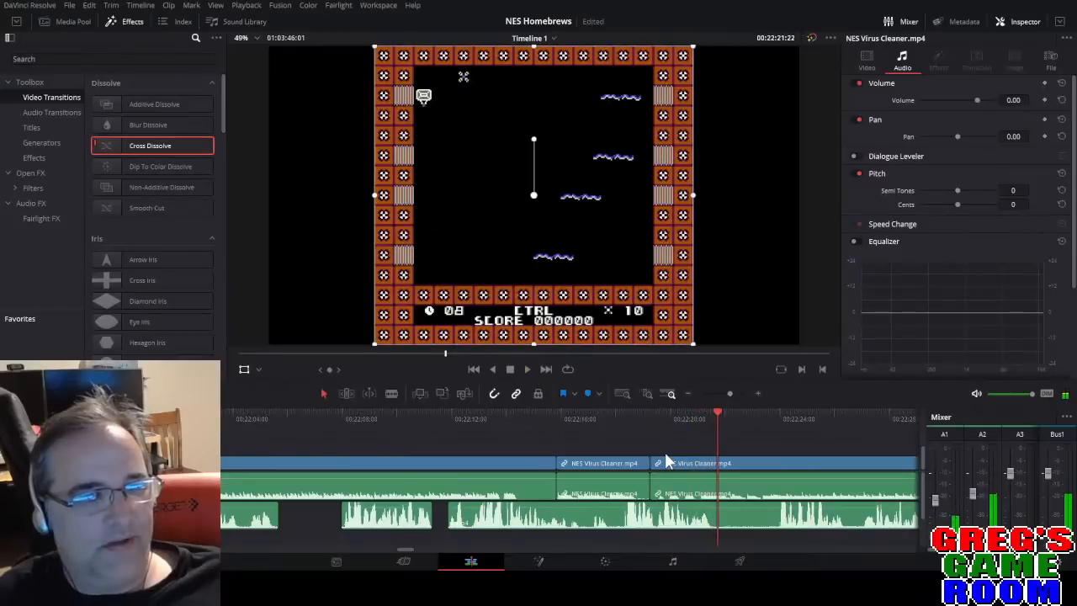
Replay from about 00:22:12 and cut the section between about 00:22:13:28 and 00:22:18:08 out of the commentary.
click(463, 421)
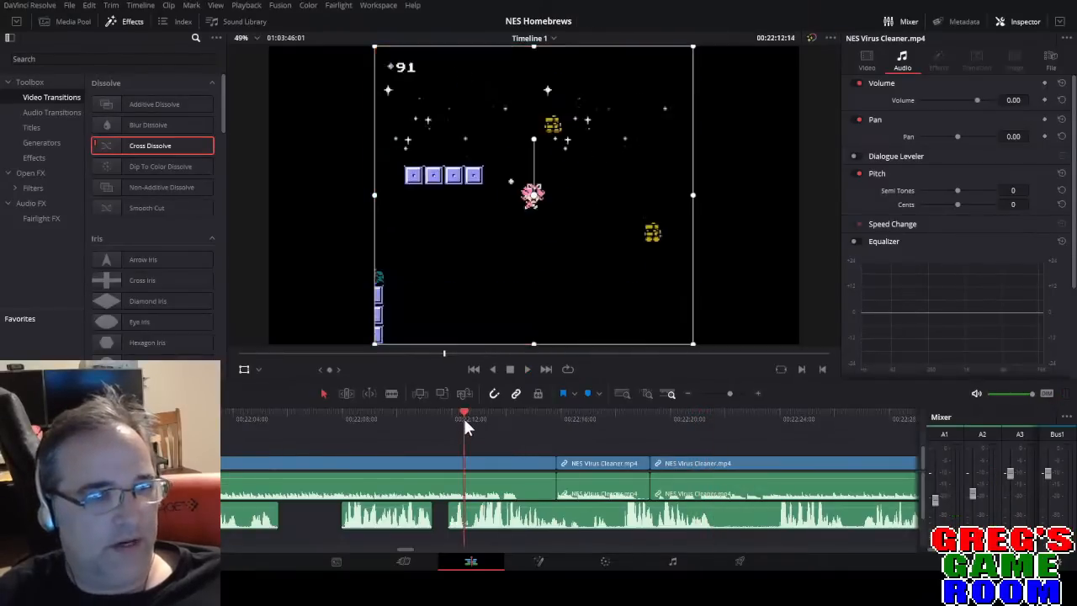
key(space)
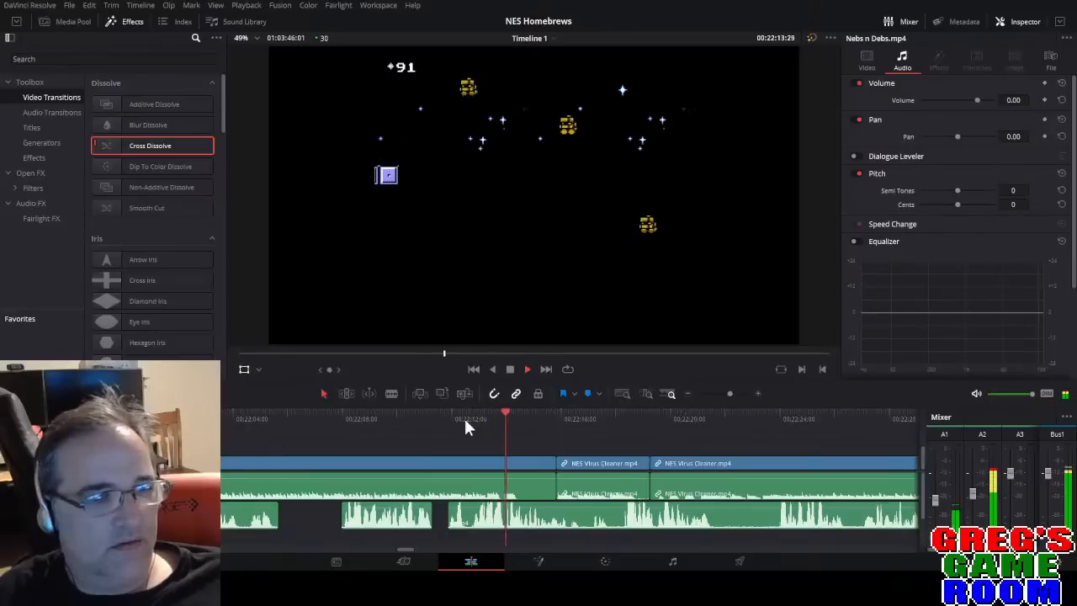
key(b)
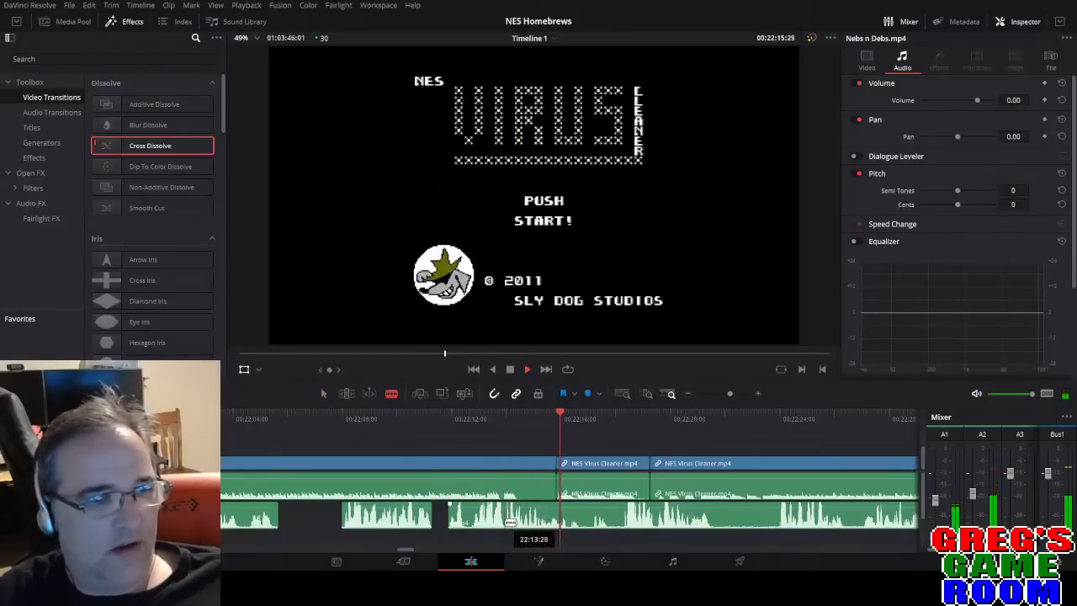
click(504, 517)
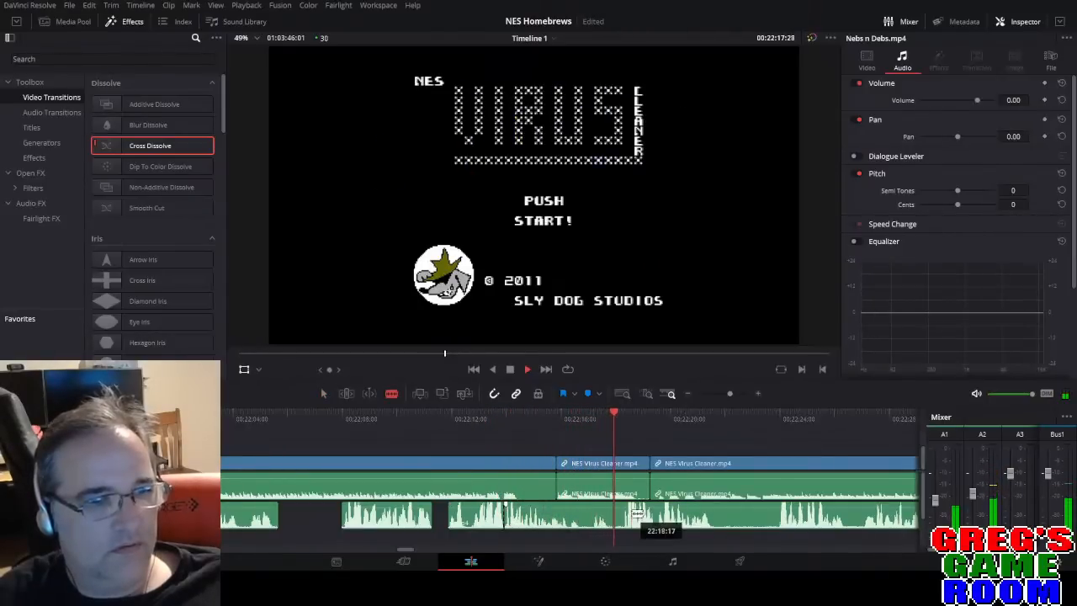
key(space)
click(623, 517)
key(a)
click(598, 518)
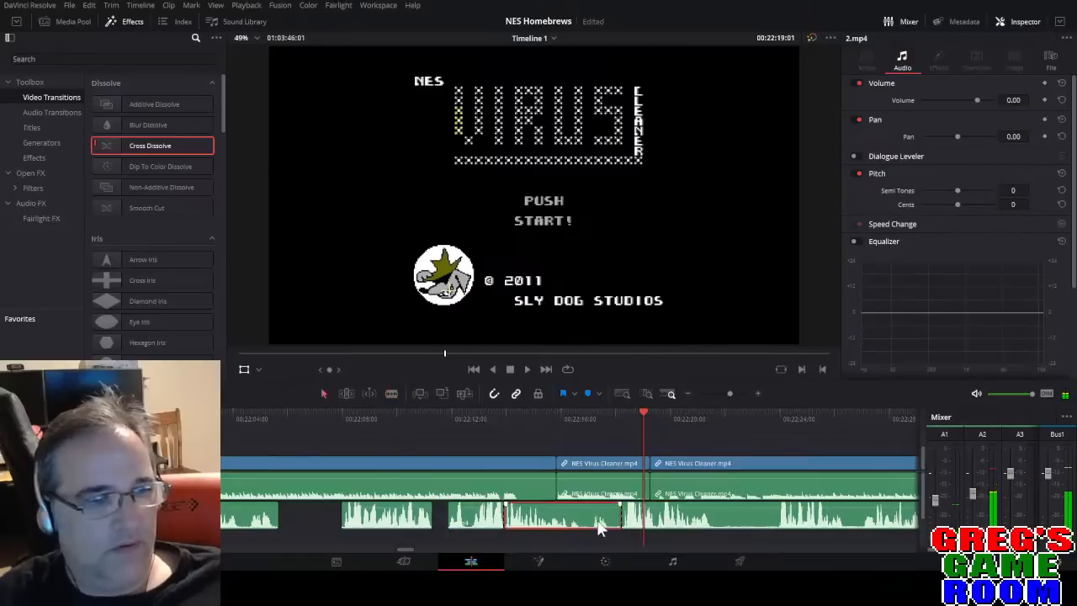
key(Delete)
Split the commentary at about 00:22:21:17, move the part before the split against the piece ending at 00:22:13:28, and play the join.
key(b)
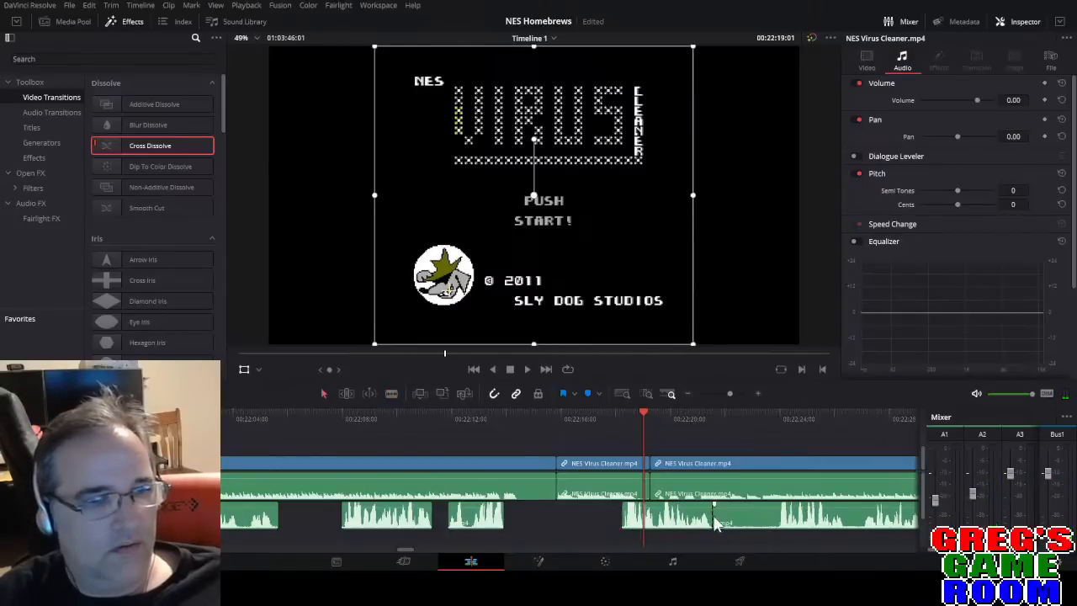
drag(688, 526, 570, 525)
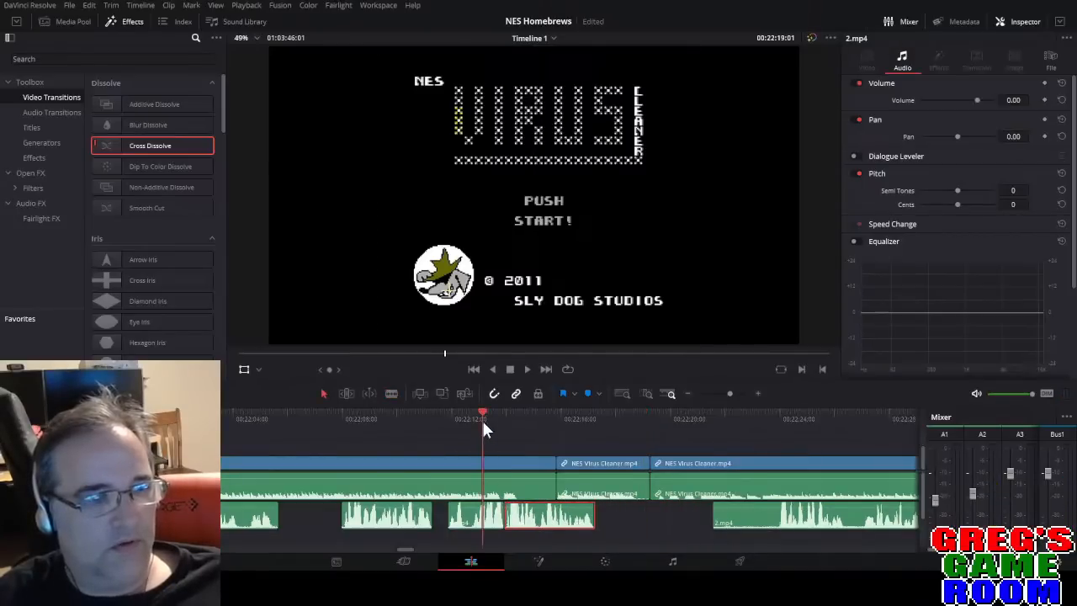
key(space)
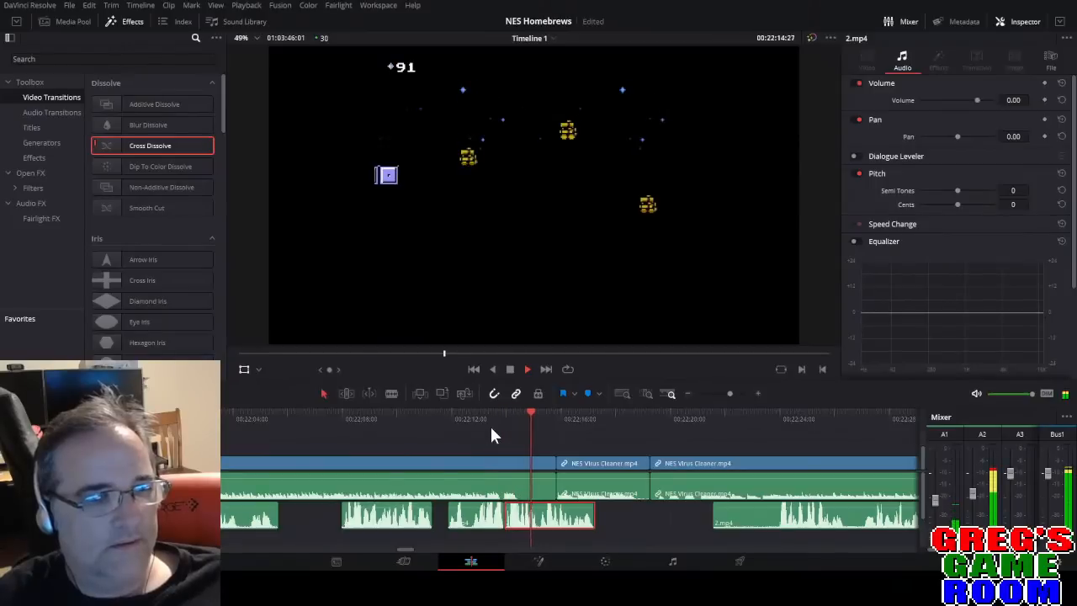
key(space)
Review the passage around 00:22:07, shift the next three commentary pieces earlier to run without gaps from 00:22:07:13, and play them back.
click(321, 421)
key(space)
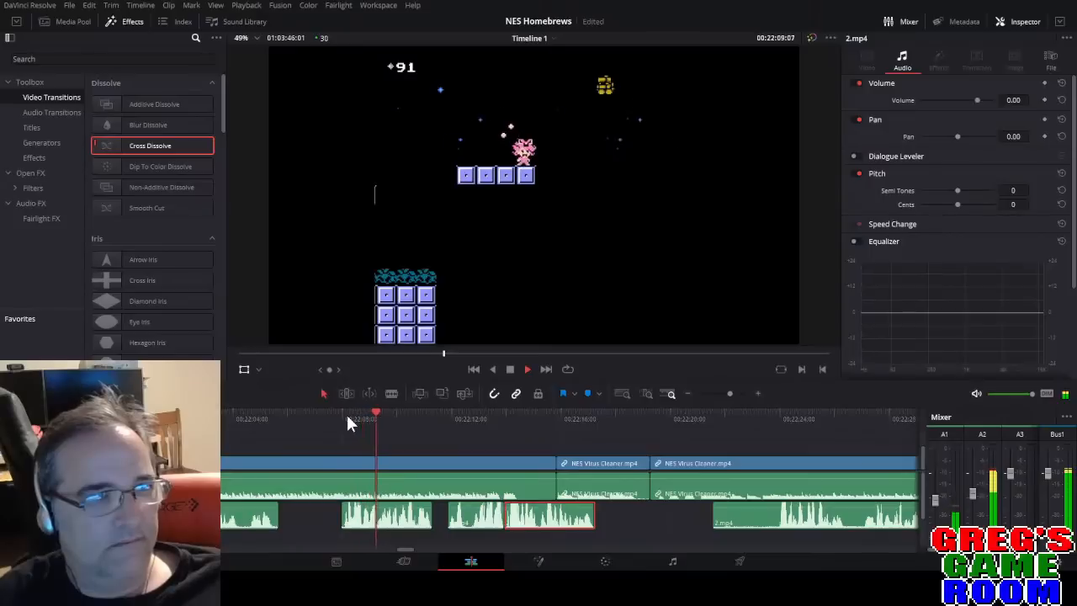
key(space)
click(303, 417)
key(space)
key(space)
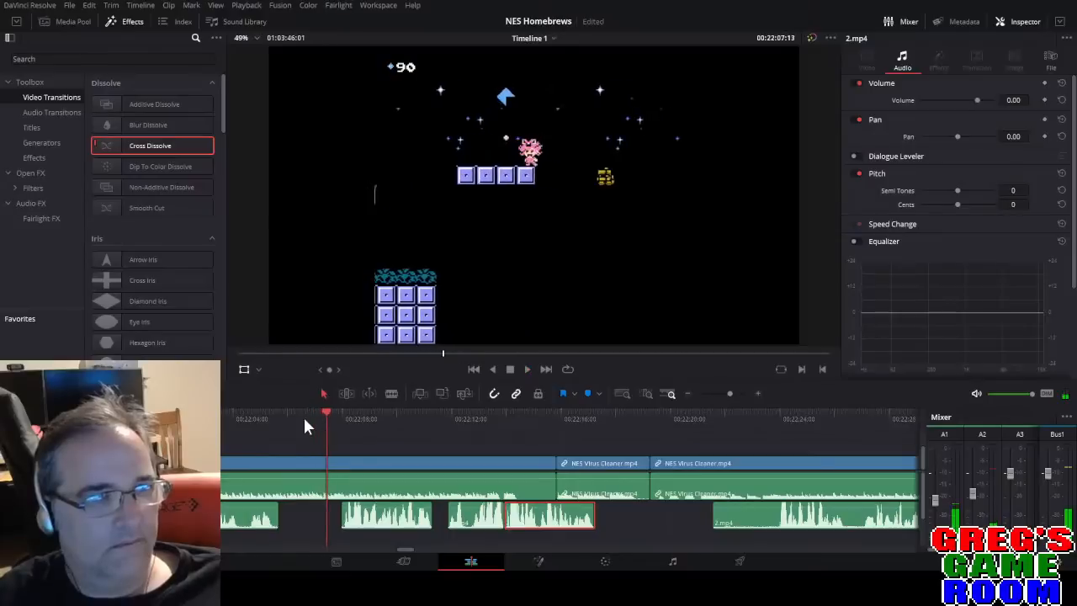
drag(396, 522, 383, 523)
drag(469, 520, 440, 521)
drag(546, 520, 517, 522)
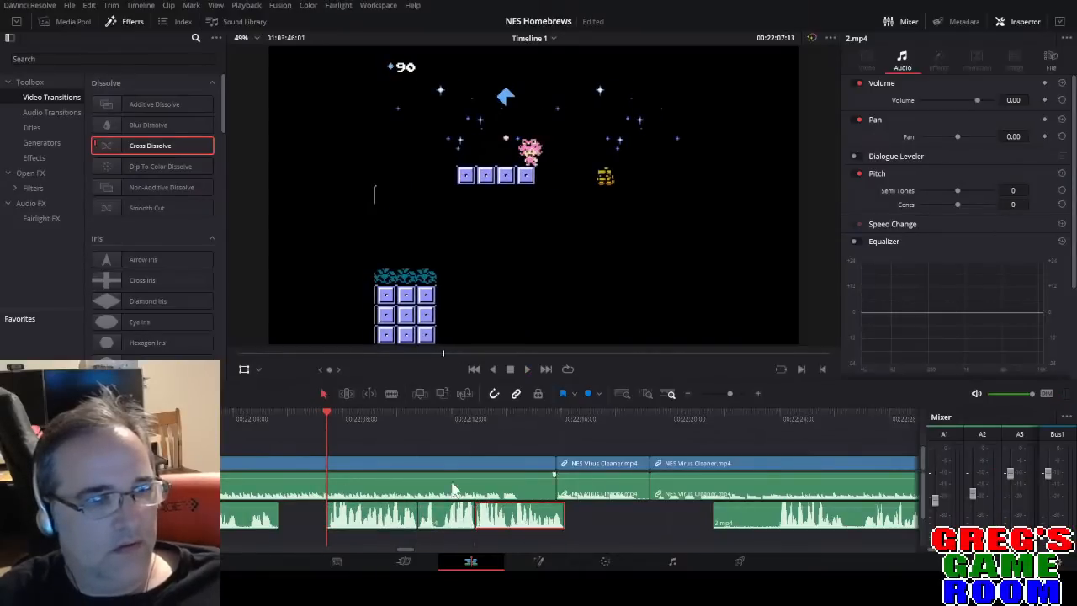
key(space)
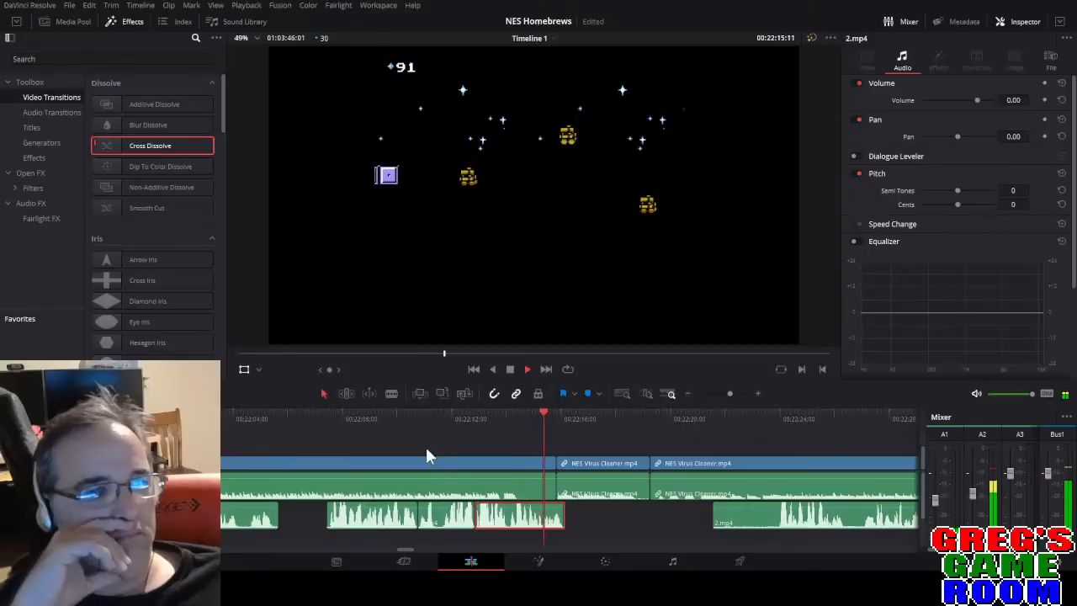
key(space)
Cut the section up to about 00:22:23:25 off the start of the remaining NES Virus Cleaner commentary.
click(779, 518)
key(a)
click(752, 516)
key(BackSpace)
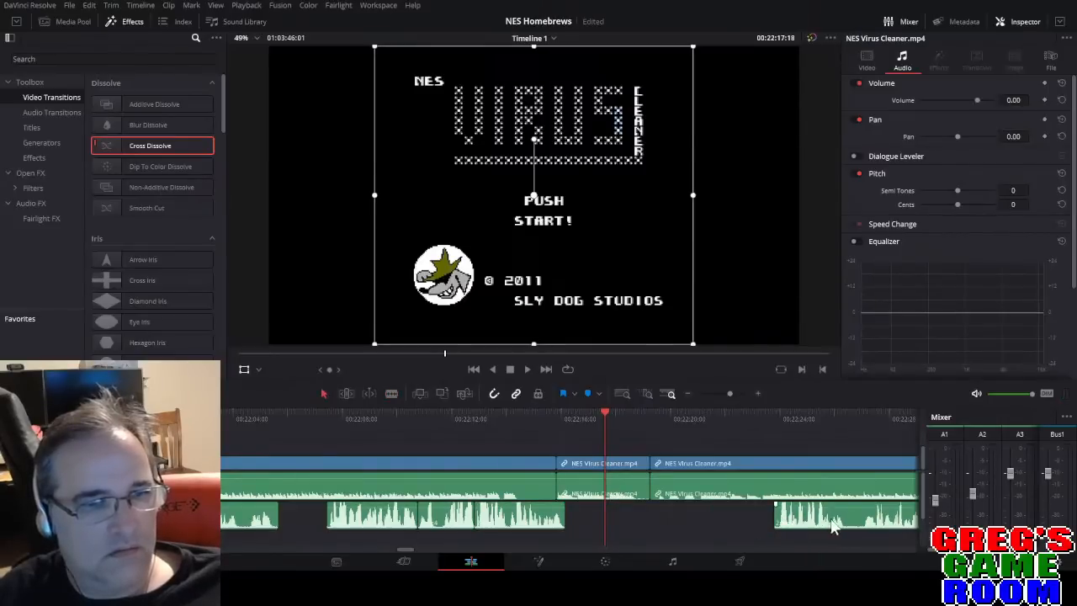
Split the NES Virus Cleaner commentary at 00:22:26:12 and move its first part earlier to start at about 00:22:16:21.
click(759, 415)
key(space)
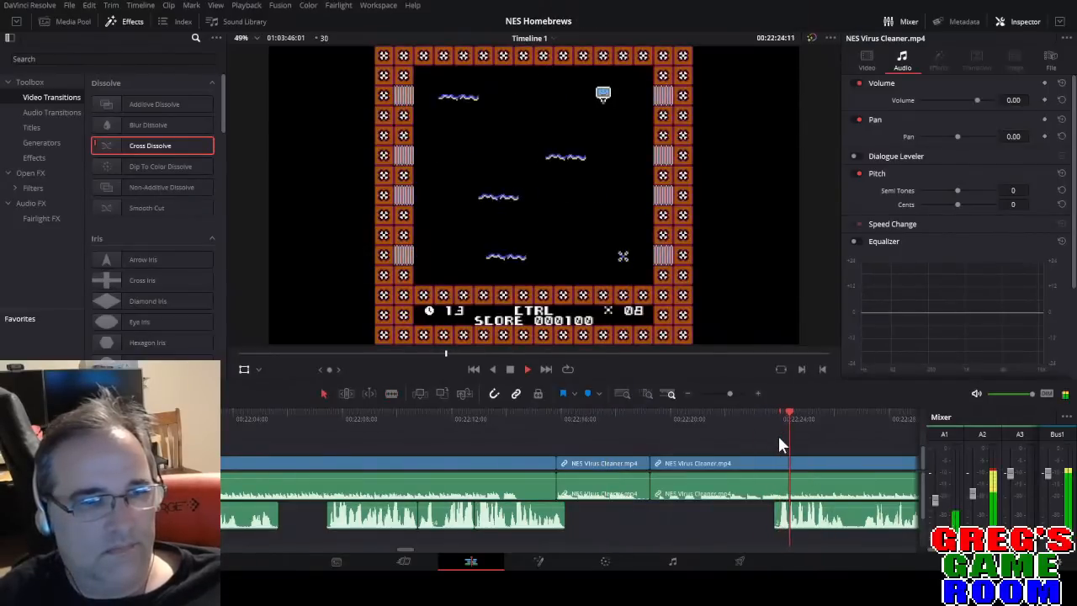
key(space)
key(b)
click(846, 514)
key(a)
drag(788, 525, 619, 528)
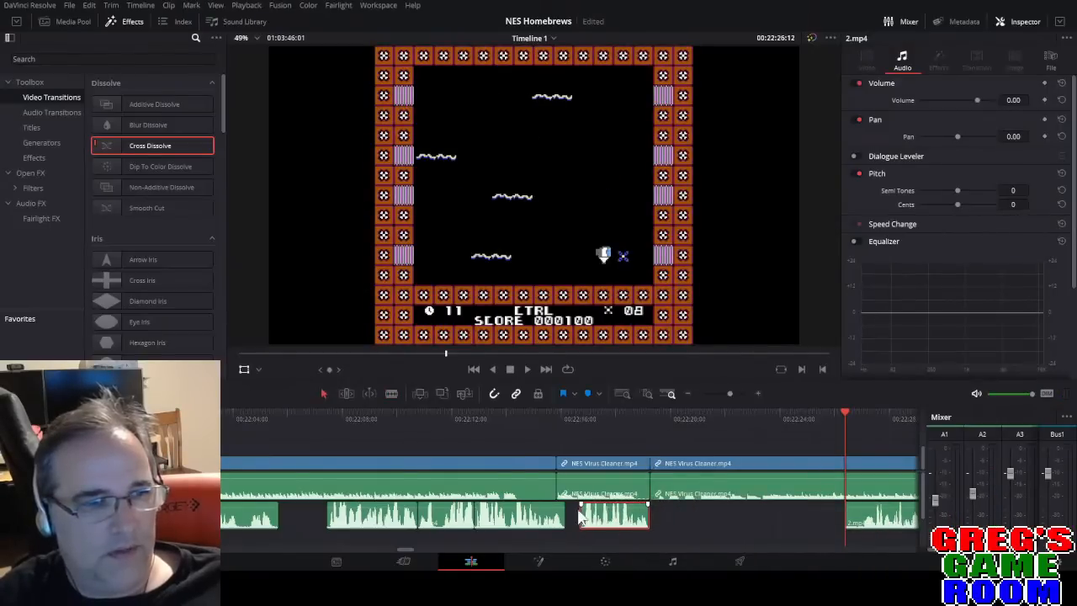
Trim the start of the first NES Virus Cleaner clip to about 00:22:16:21, extend the Nebs n Debs clip to meet it, and play back.
key(b)
click(581, 490)
key(a)
click(568, 496)
key(BackSpace)
click(547, 494)
drag(557, 490, 579, 490)
click(532, 412)
key(space)
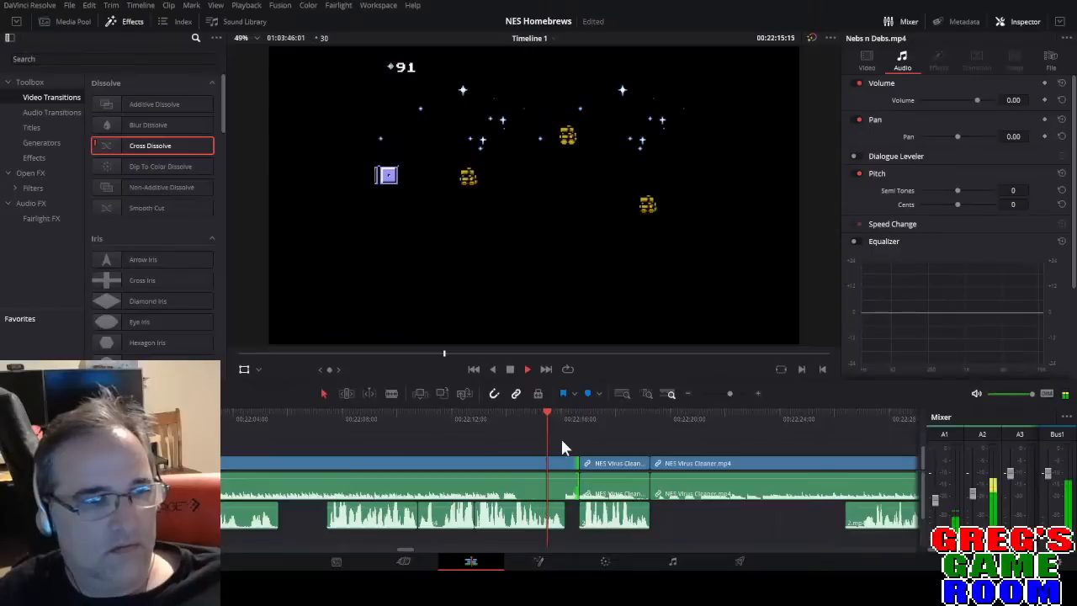
Split the Nebs n Debs clip at 00:22:15:29 and remove the remainder after the split.
drag(726, 395, 737, 393)
key(b)
click(391, 417)
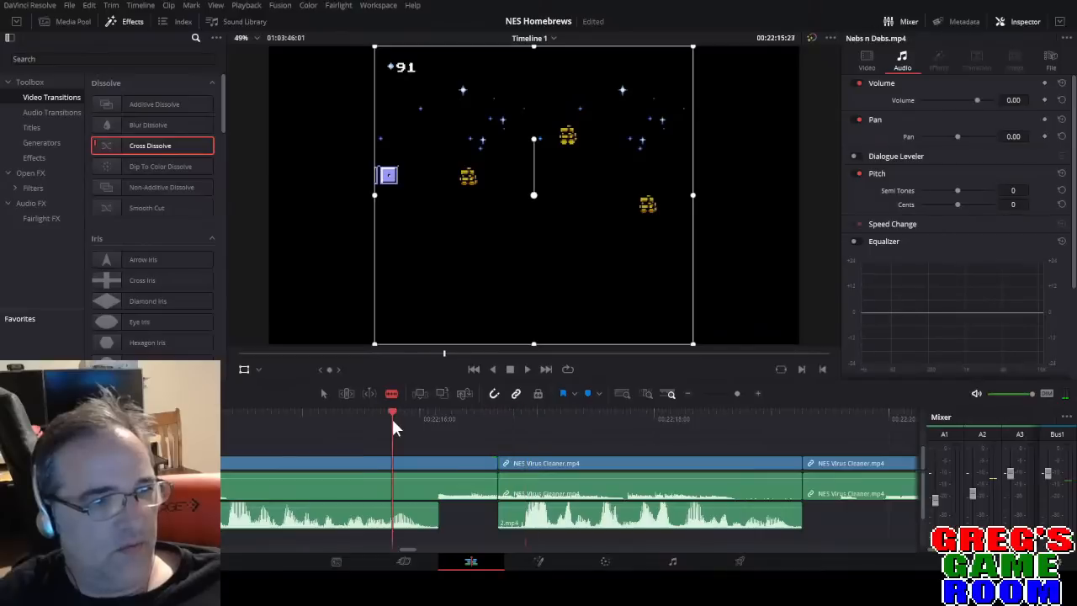
drag(391, 421, 414, 424)
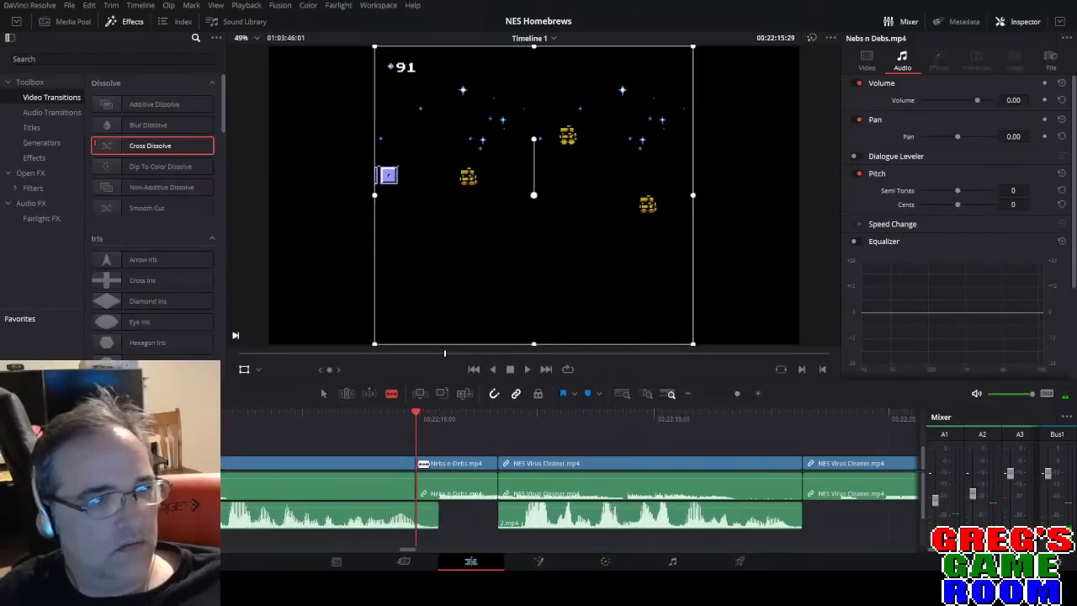
key(a)
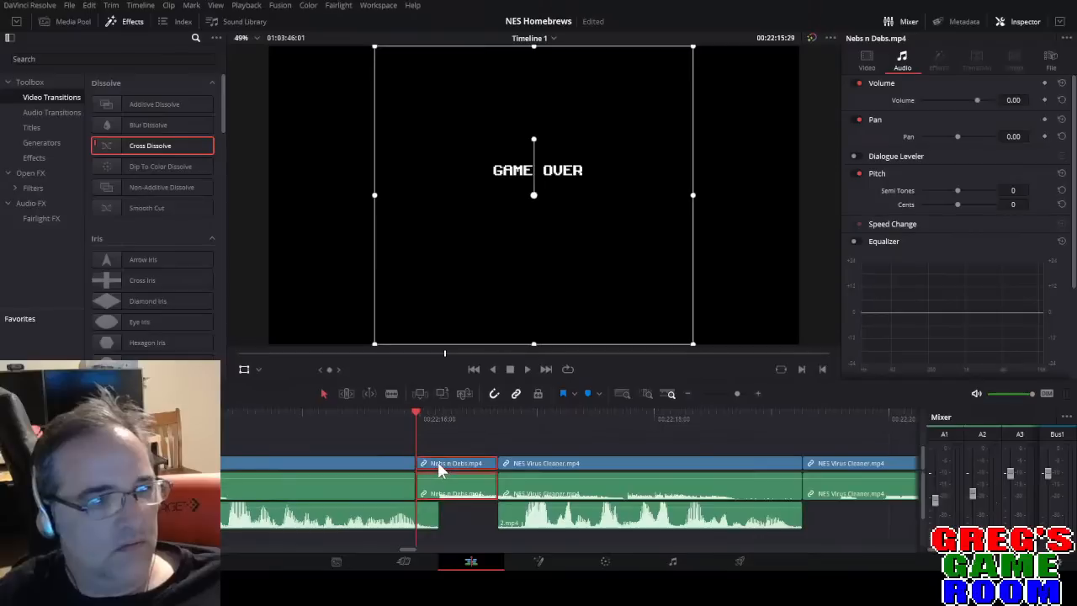
key(BackSpace)
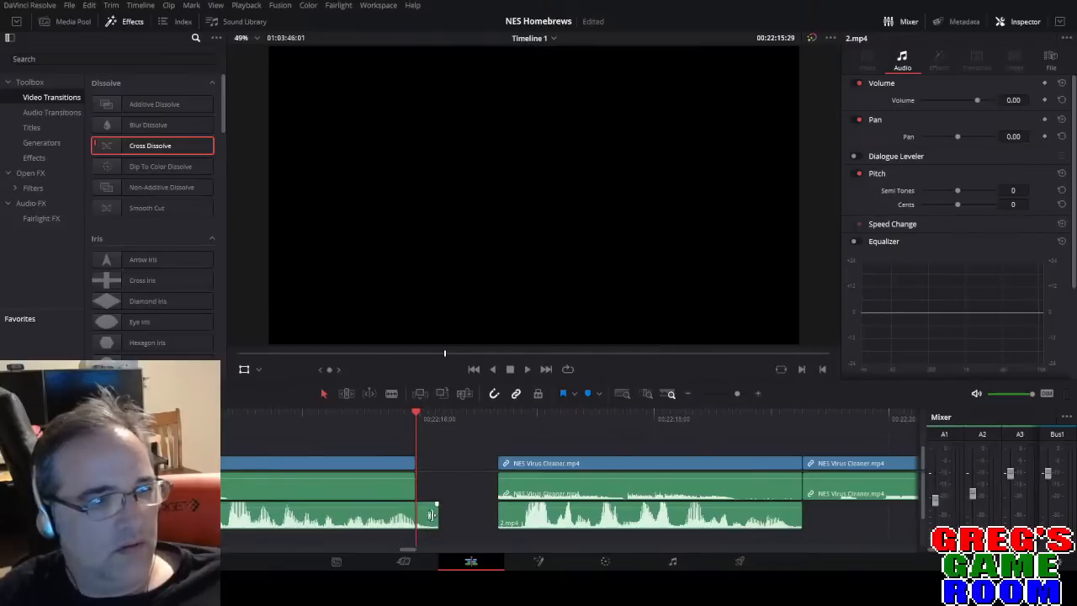
Cut the quiet start off the first NES Virus Cleaner commentary piece and shift the rest slightly later, clear of the video gap.
click(514, 516)
key(a)
click(506, 518)
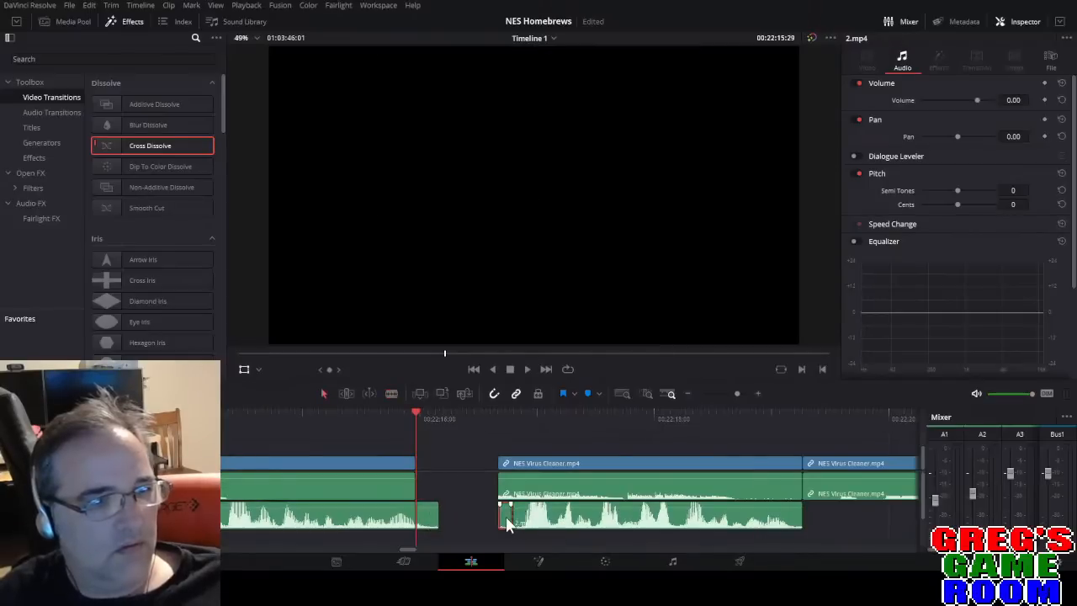
drag(538, 526, 575, 527)
Close the gap before the first NES Virus Cleaner clip, butt its commentary against the preceding piece, and play back the join.
click(446, 474)
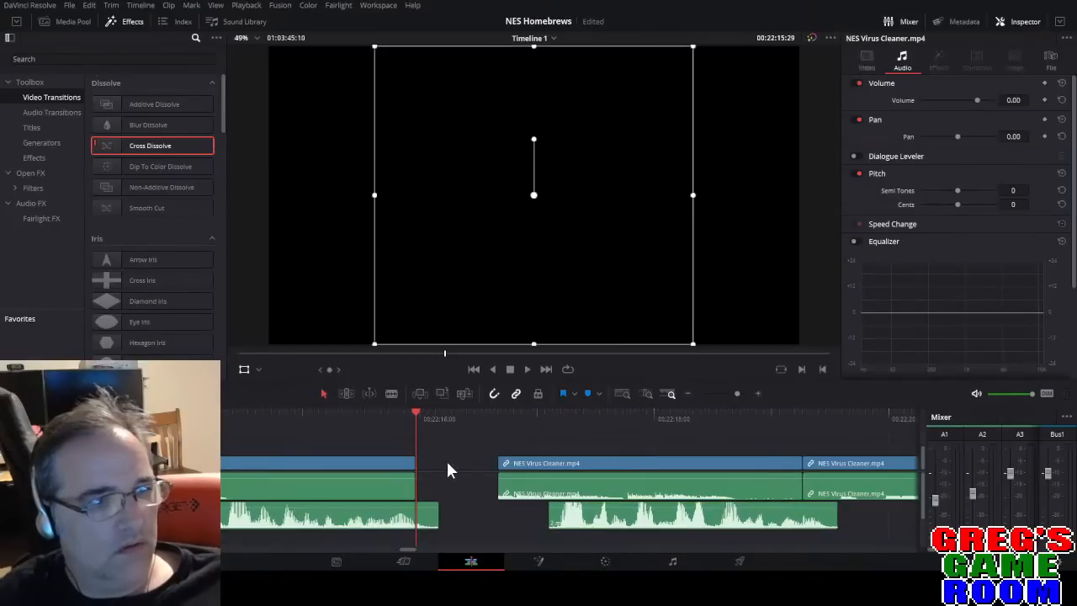
key(BackSpace)
drag(505, 525, 484, 525)
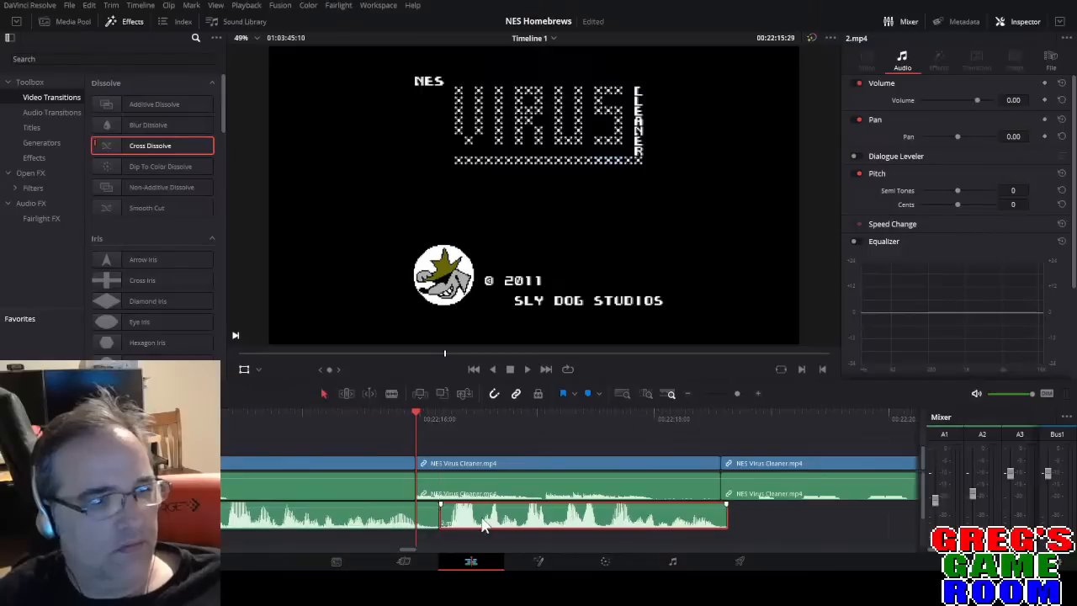
click(369, 413)
key(space)
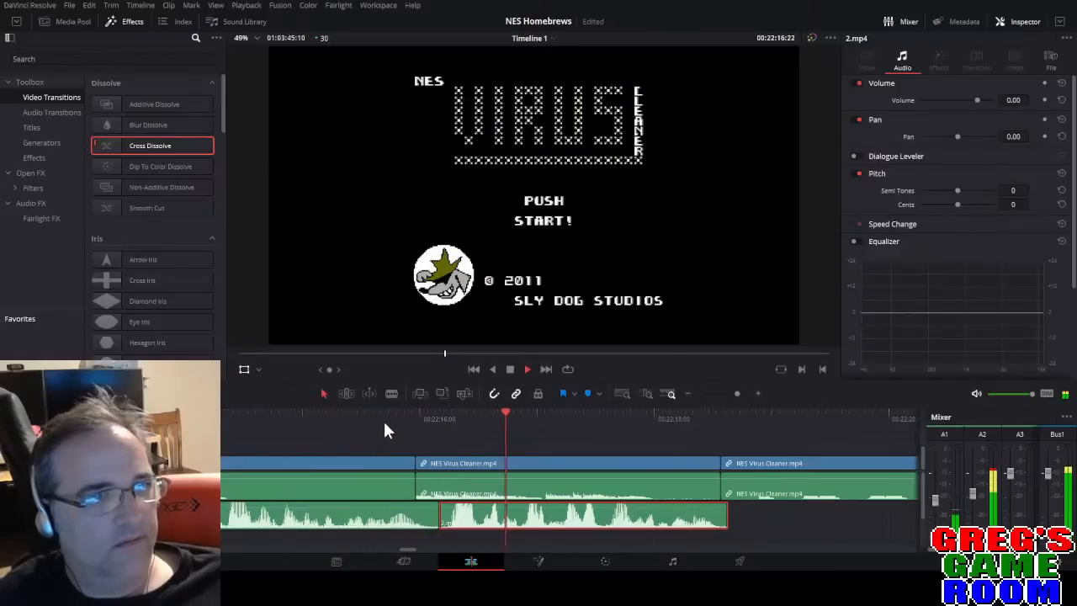
Cut the section up to about 00:22:26:06 off the start of the next NES Virus Cleaner commentary piece.
drag(737, 393, 727, 393)
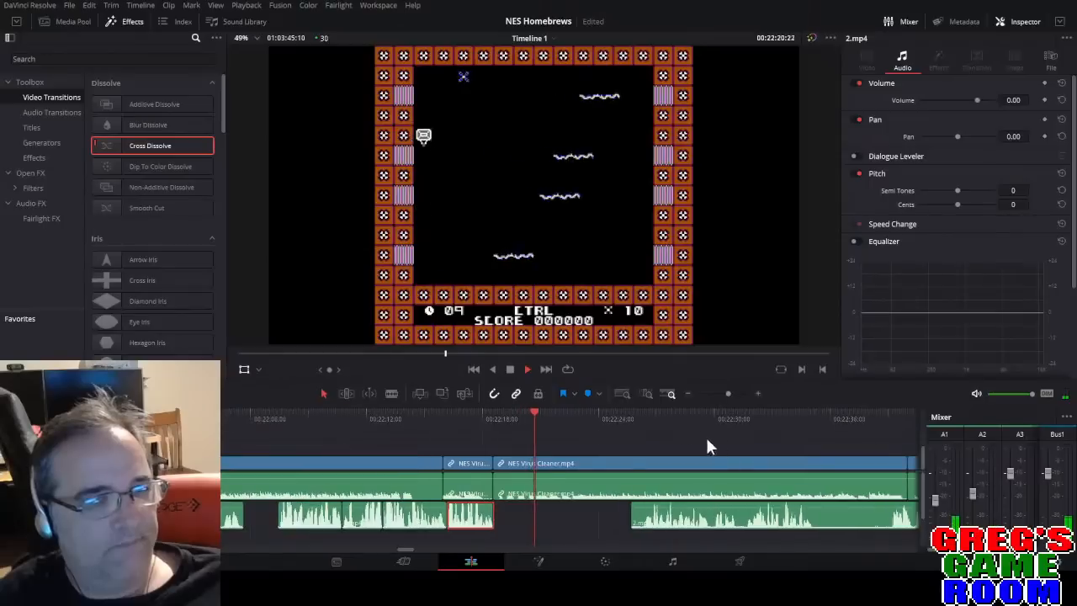
click(636, 421)
key(b)
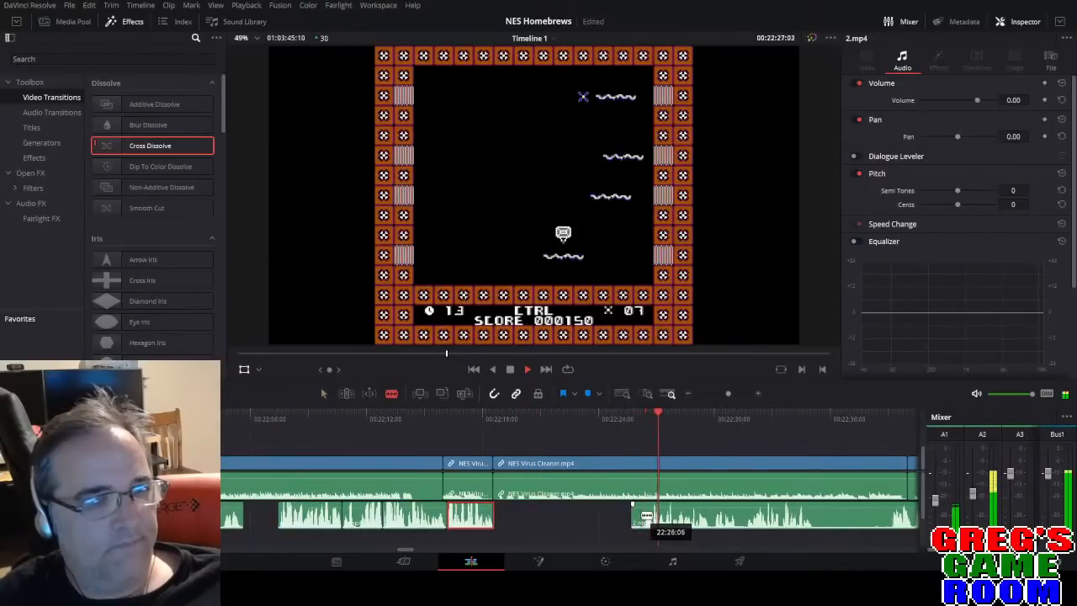
key(a)
click(639, 515)
key(Delete)
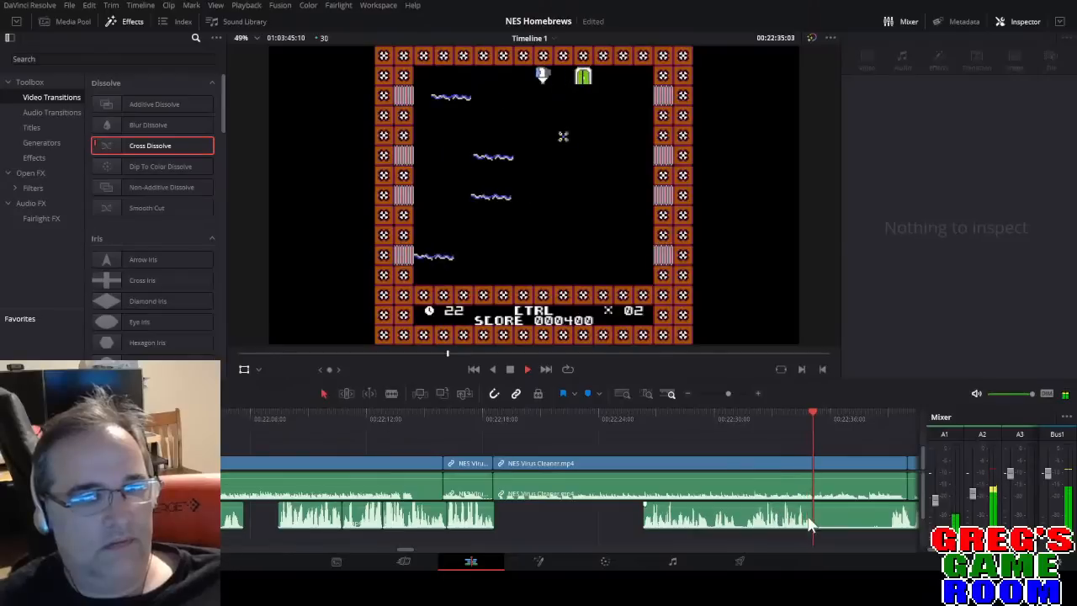
Split the commentary at about 00:22:35:03 and move its first part about five seconds earlier, to start near 00:22:21.
click(782, 513)
click(485, 418)
key(space)
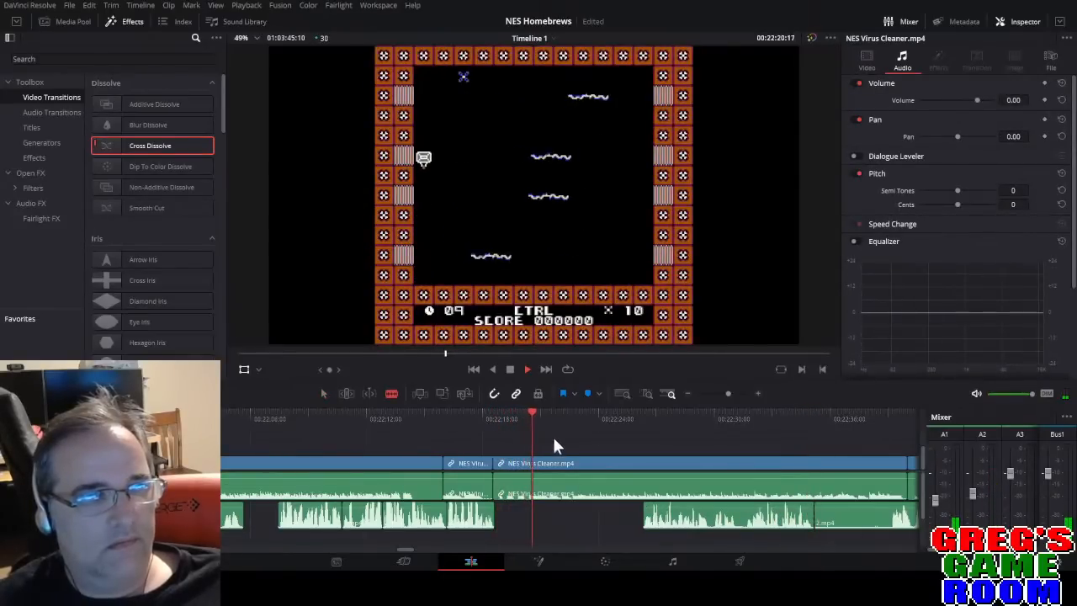
drag(672, 528, 574, 528)
key(space)
Cut the section up to about 00:22:38:17 off the start of the remaining commentary.
drag(723, 395, 720, 395)
key(b)
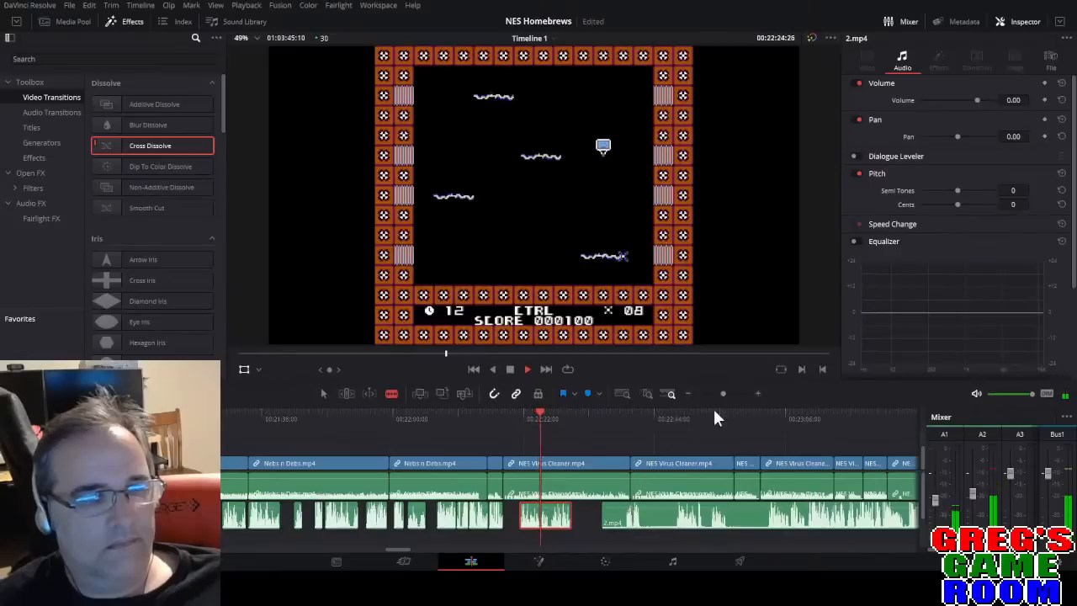
drag(723, 394, 727, 395)
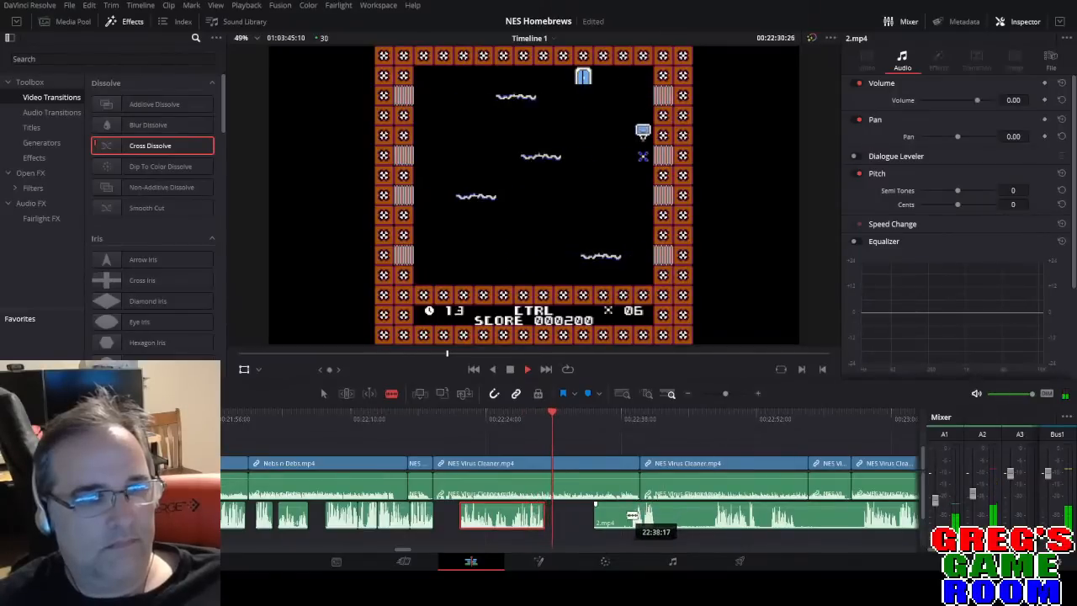
key(a)
click(610, 518)
key(Delete)
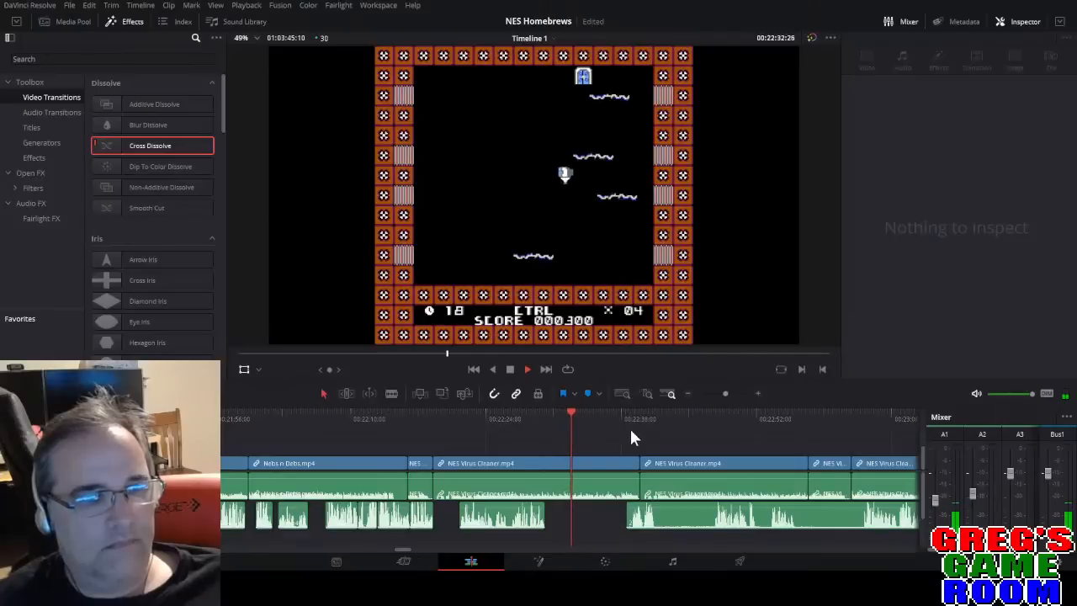
Split the commentary at 00:22:41:21, move its first part about four seconds earlier, and play back the passage.
click(629, 424)
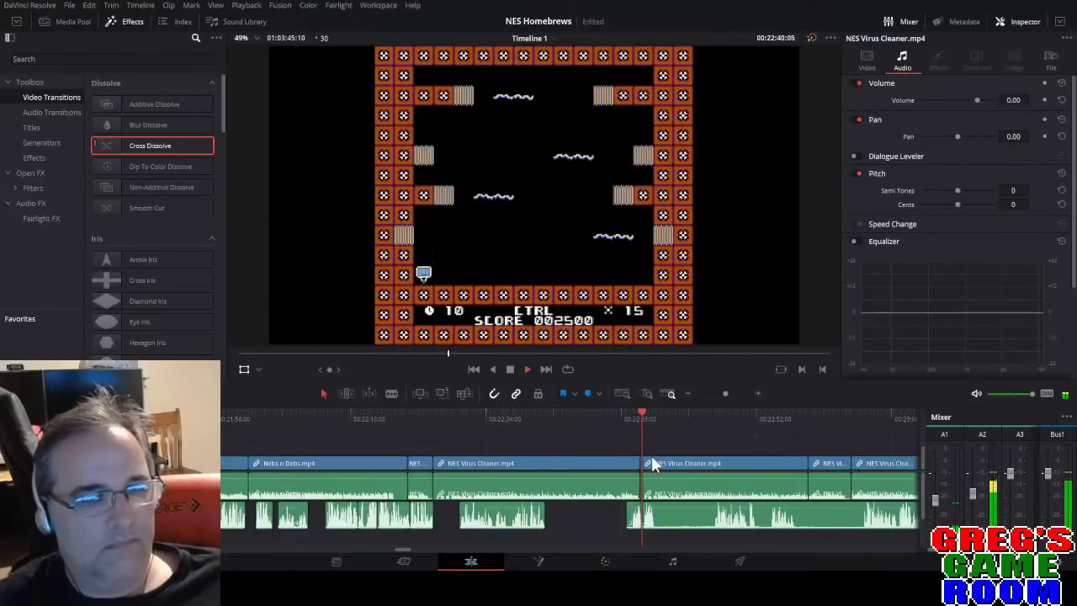
key(space)
key(b)
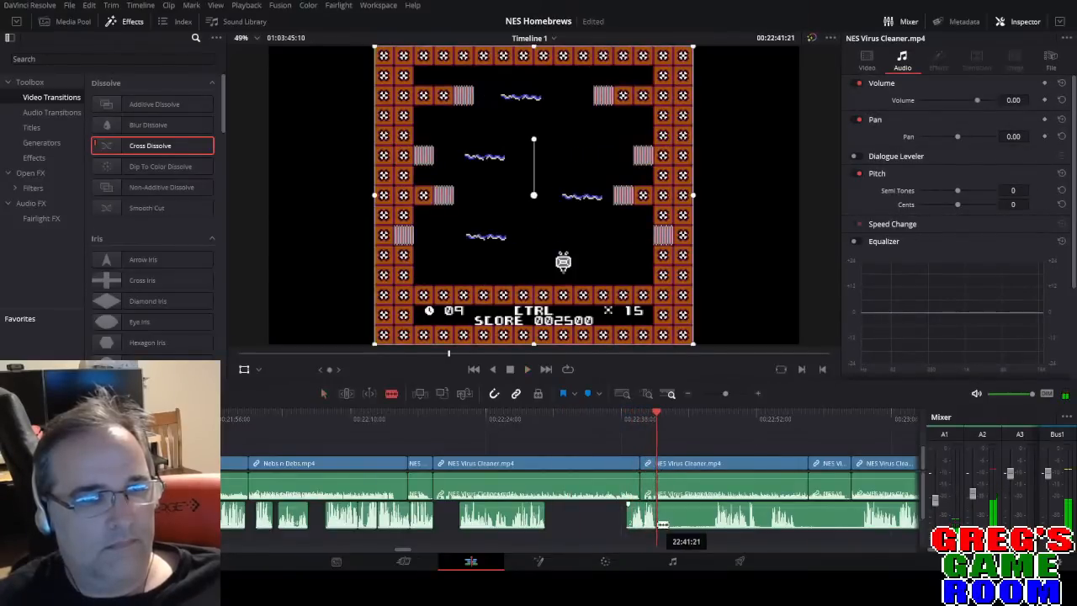
drag(640, 526, 602, 523)
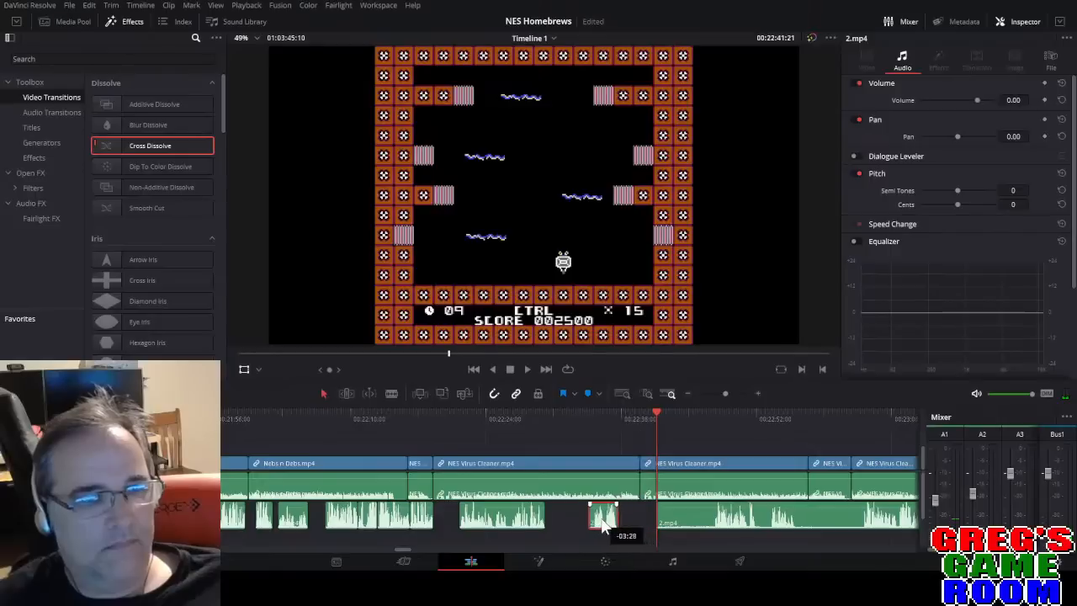
click(576, 412)
key(space)
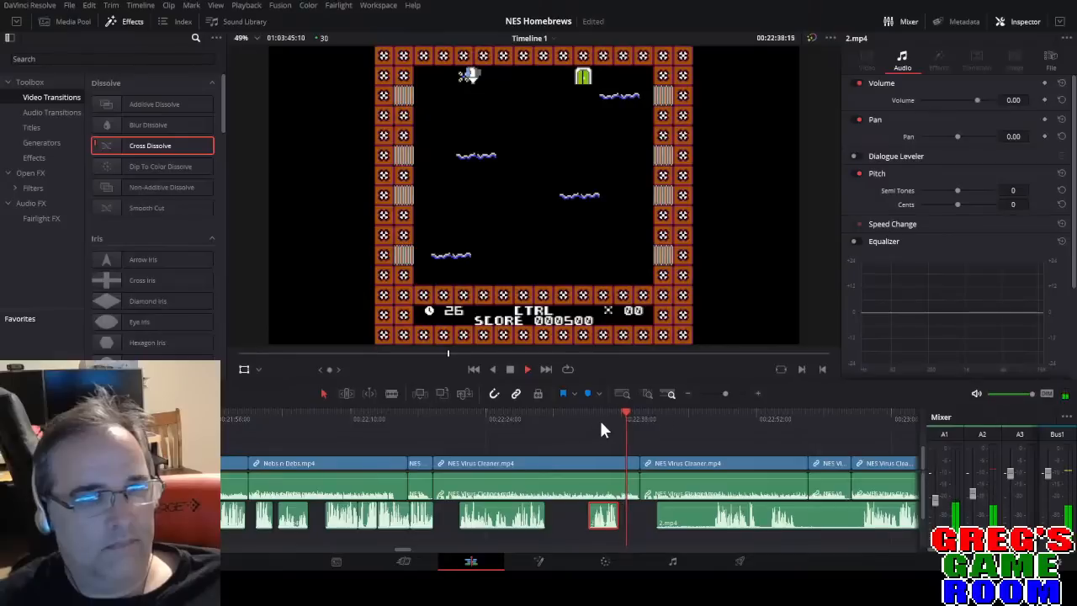
Cut the section up to about 00:22:47:00 off the start of the remaining commentary and play on from there.
key(b)
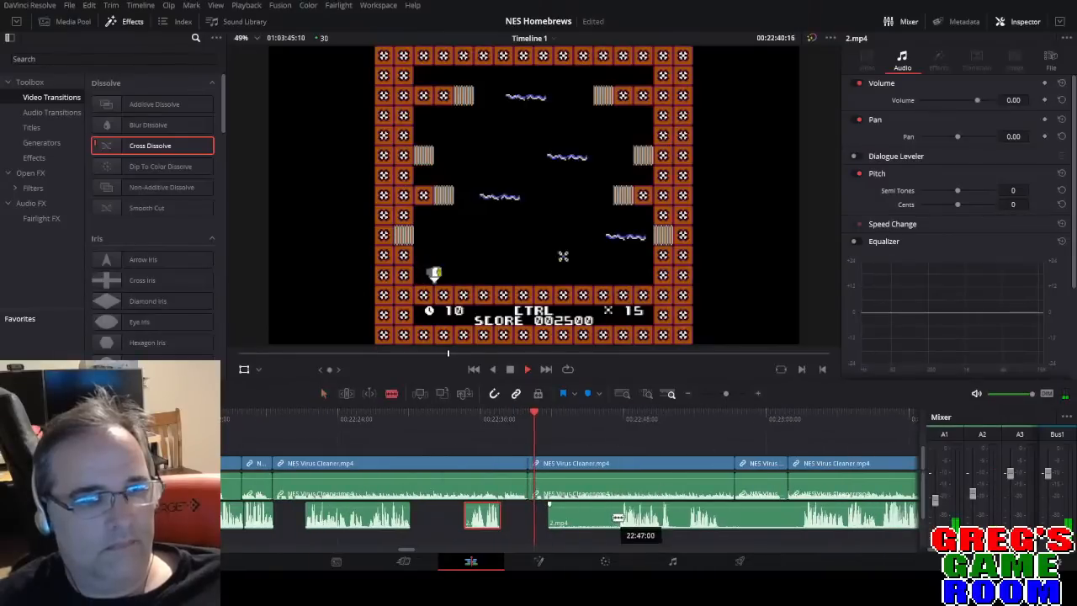
click(617, 515)
key(a)
click(597, 518)
key(BackSpace)
click(616, 414)
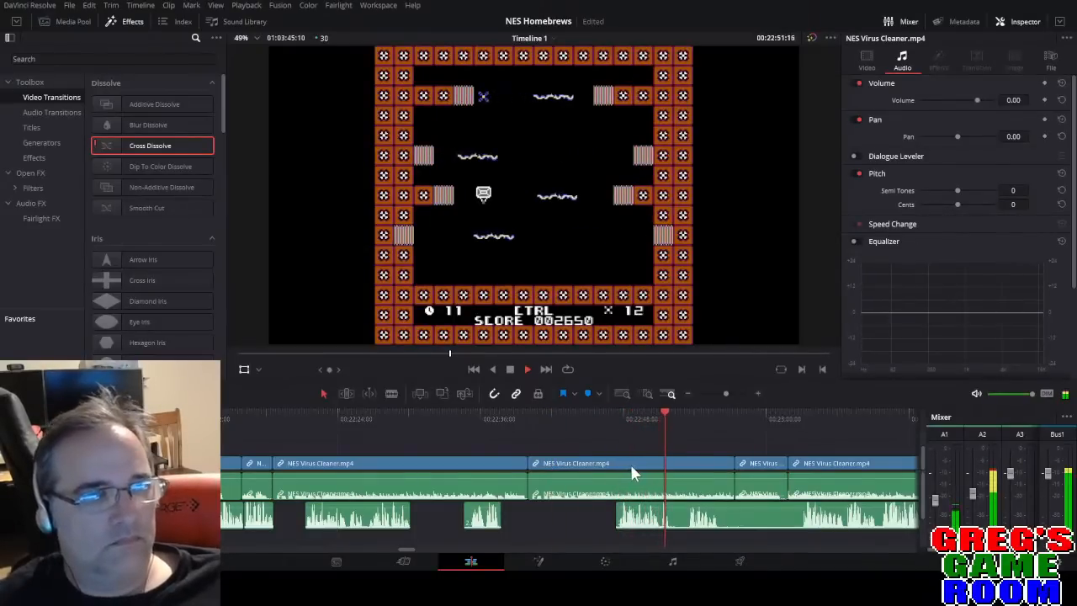
Cut the pause between about 00:22:52 and 00:22:53 out of the commentary and split it again at about 00:22:56.
key(b)
click(678, 516)
key(a)
key(Delete)
key(b)
click(721, 519)
key(a)
Move the two separated commentary pieces earlier, back to back, starting at about 00:22:41.
click(655, 519)
click(519, 417)
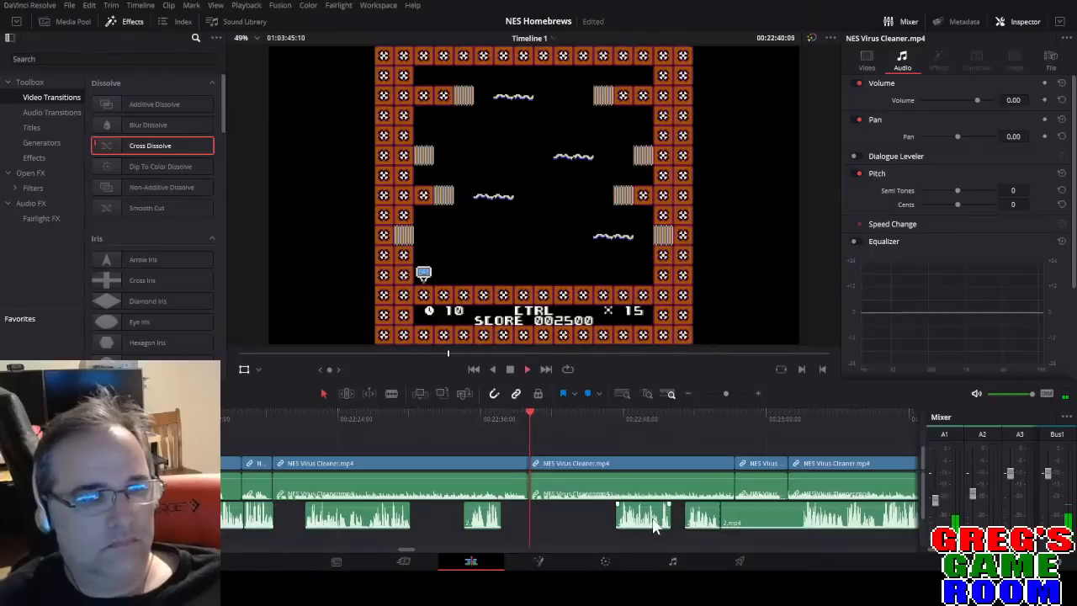
drag(654, 523, 579, 523)
drag(700, 523, 624, 524)
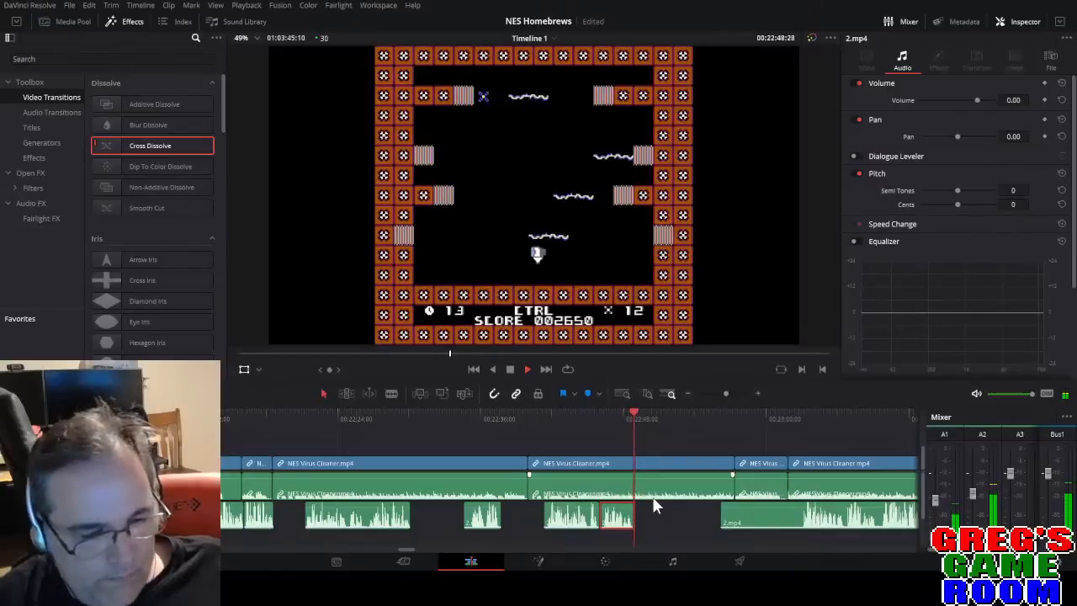
Cut the section up to about 00:23:02:21 off the start of the remaining commentary.
drag(728, 413, 786, 418)
key(b)
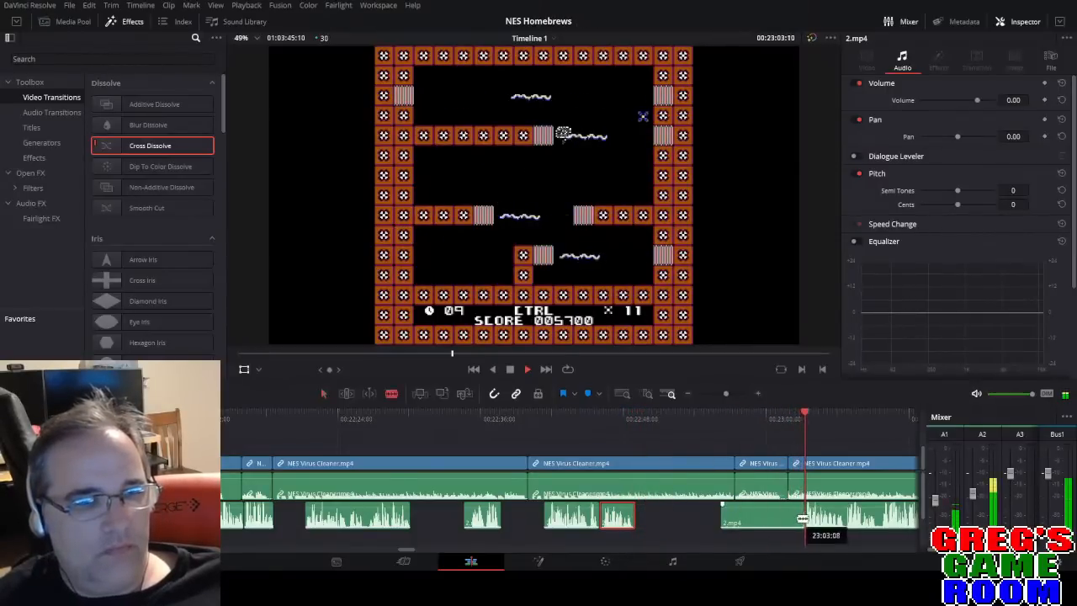
click(805, 516)
click(797, 424)
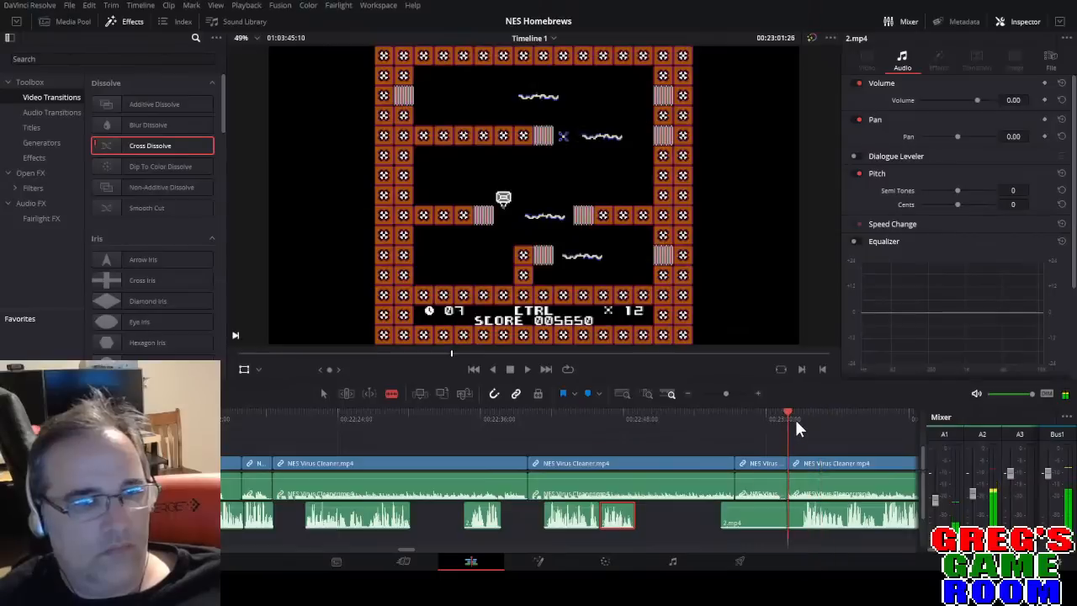
key(space)
click(804, 519)
key(a)
click(774, 516)
key(BackSpace)
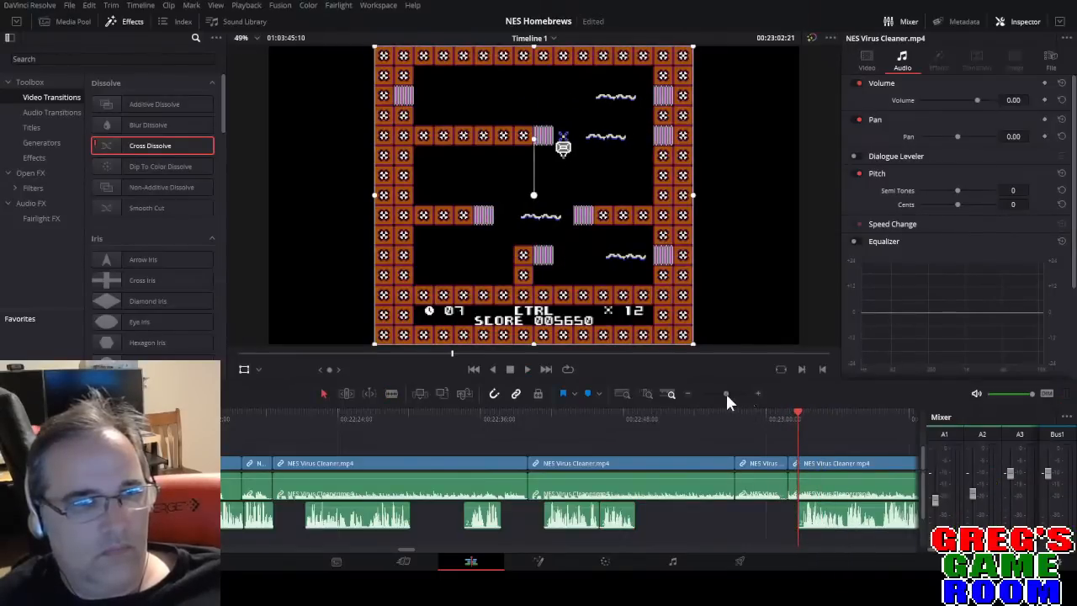
Split the commentary at about 00:23:09 and move its first part earlier to start at about 00:22:51.
drag(726, 394, 727, 393)
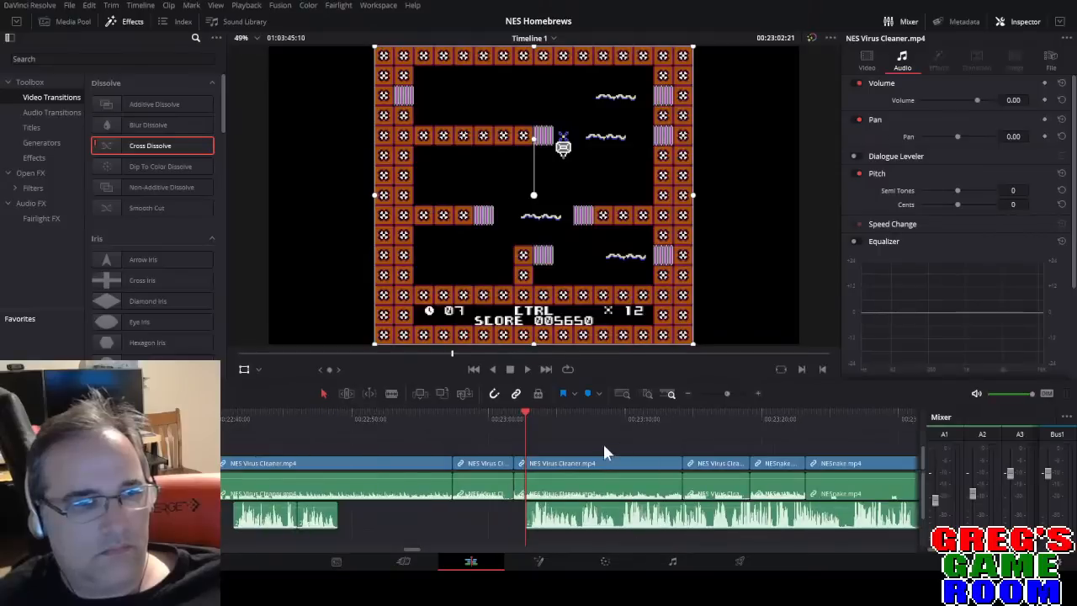
key(space)
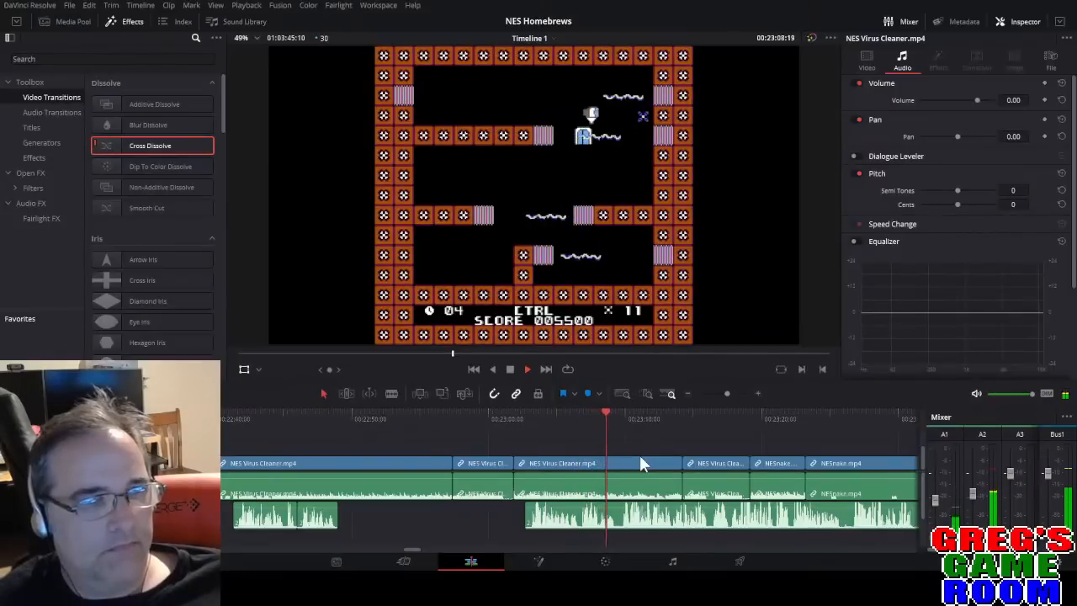
key(space)
click(619, 517)
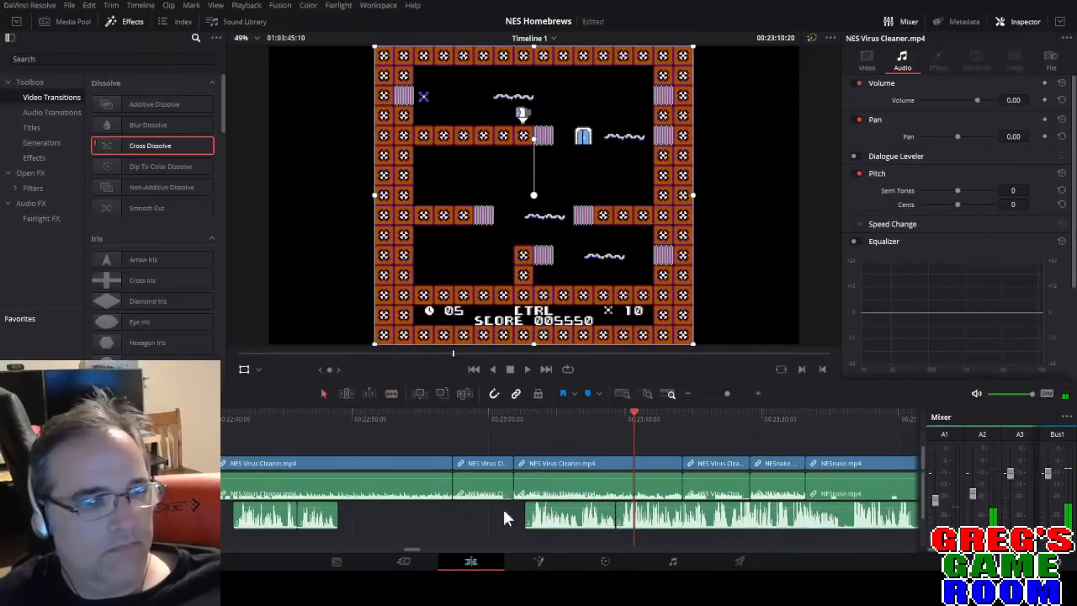
click(368, 420)
key(space)
click(568, 523)
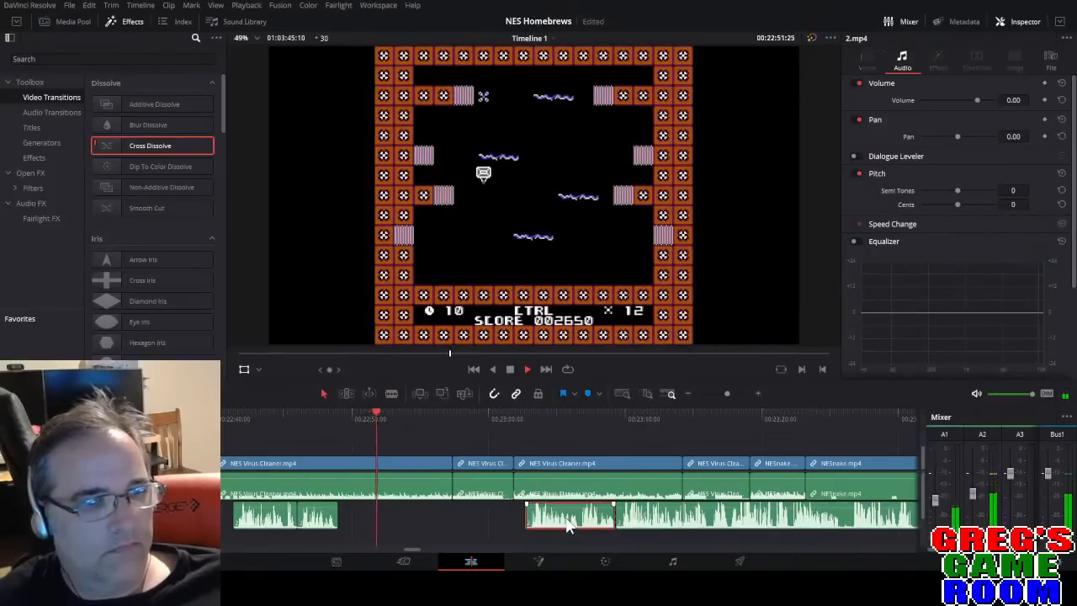
drag(569, 524, 410, 523)
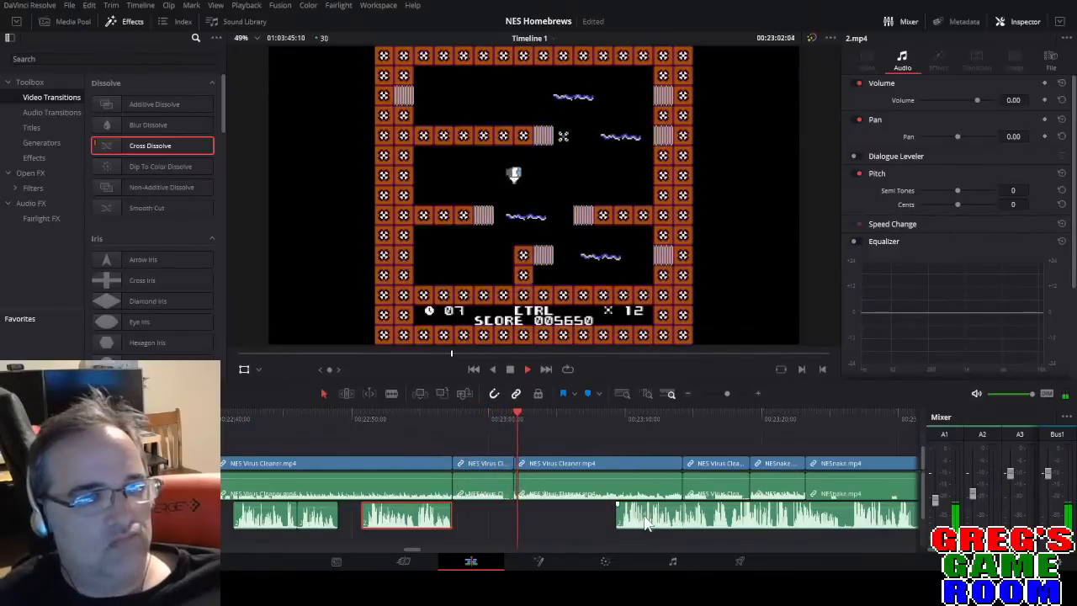
Review the following commentary, split it at 00:23:25:24, and move the part before the split earlier to end where the NESnake footage begins.
click(619, 418)
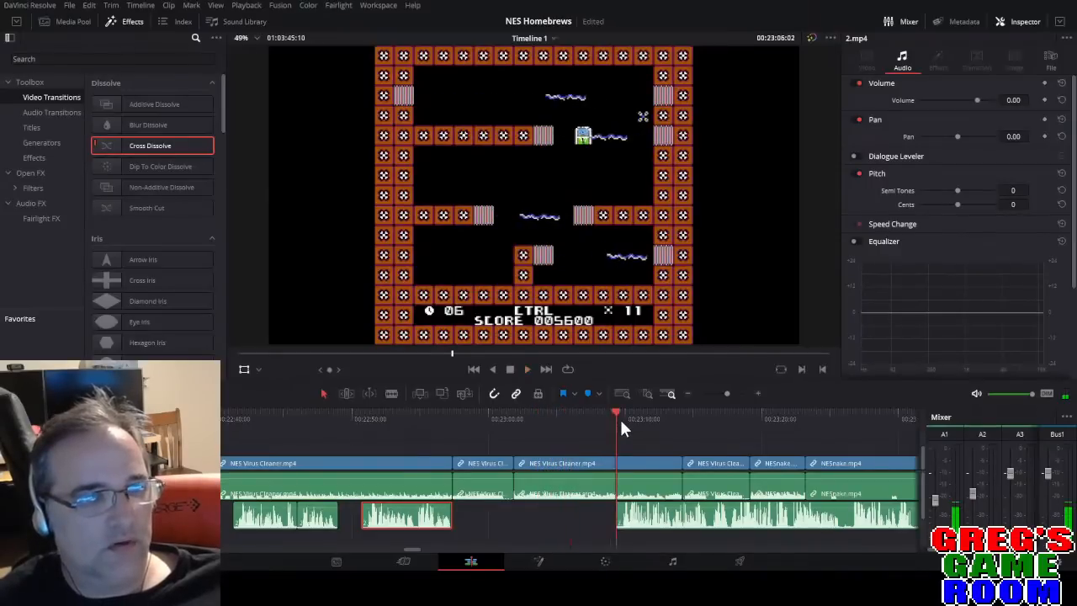
drag(729, 393, 728, 393)
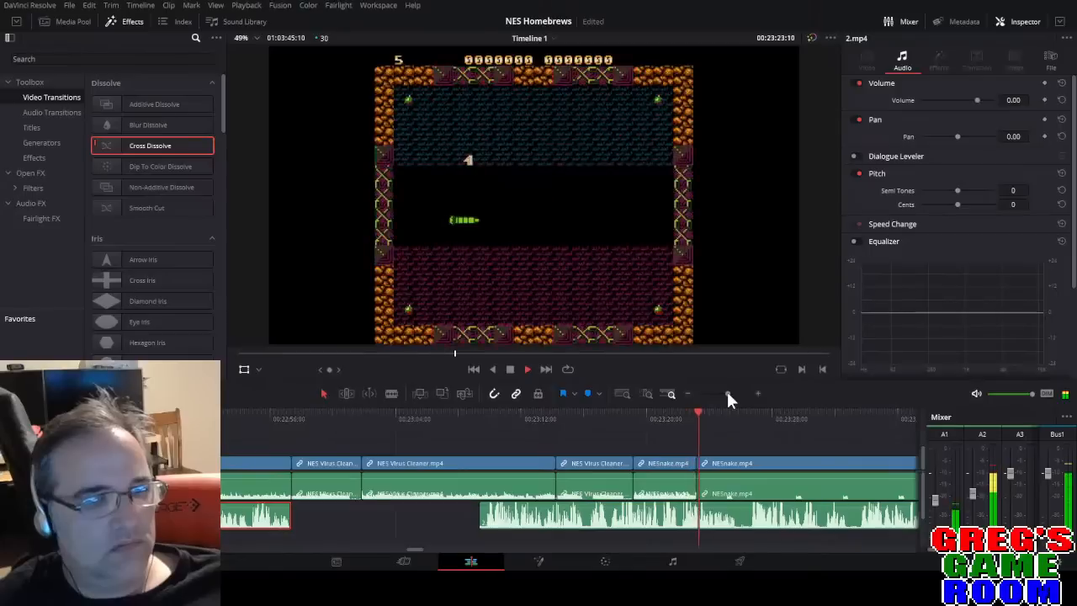
key(space)
key(b)
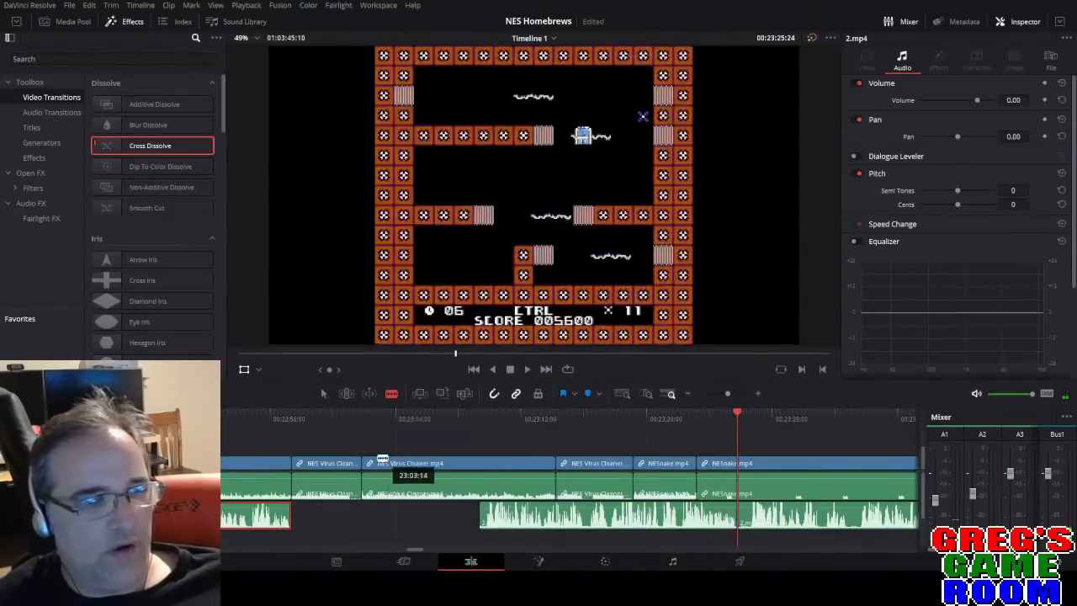
drag(551, 524, 446, 523)
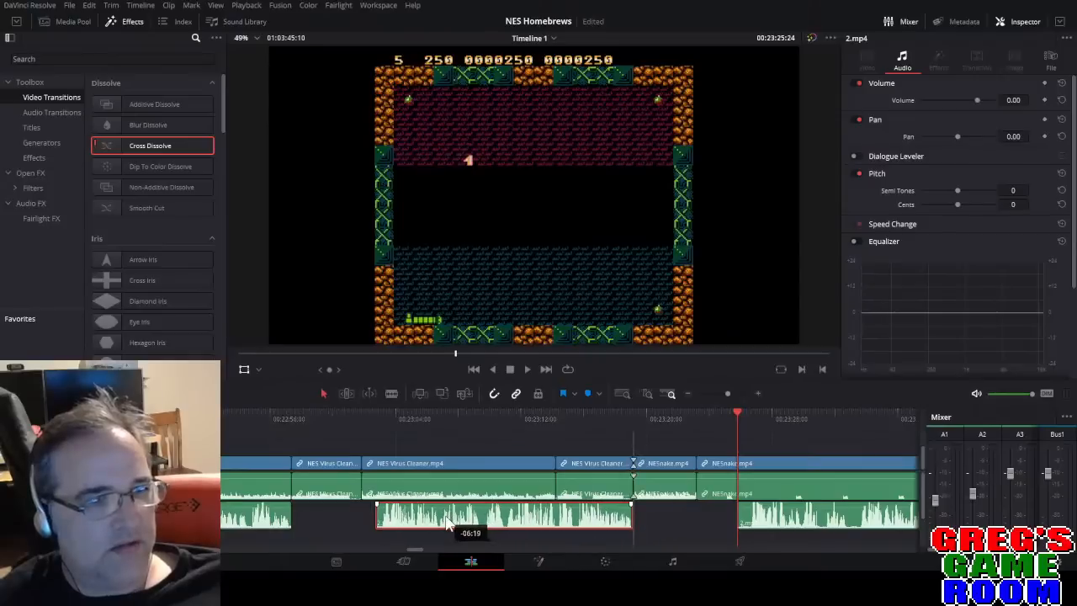
Move the commentary piece earlier to start with the longer NES Virus Cleaner clip at about 00:23:02, and play through it.
drag(352, 421, 368, 419)
drag(418, 518, 408, 523)
key(space)
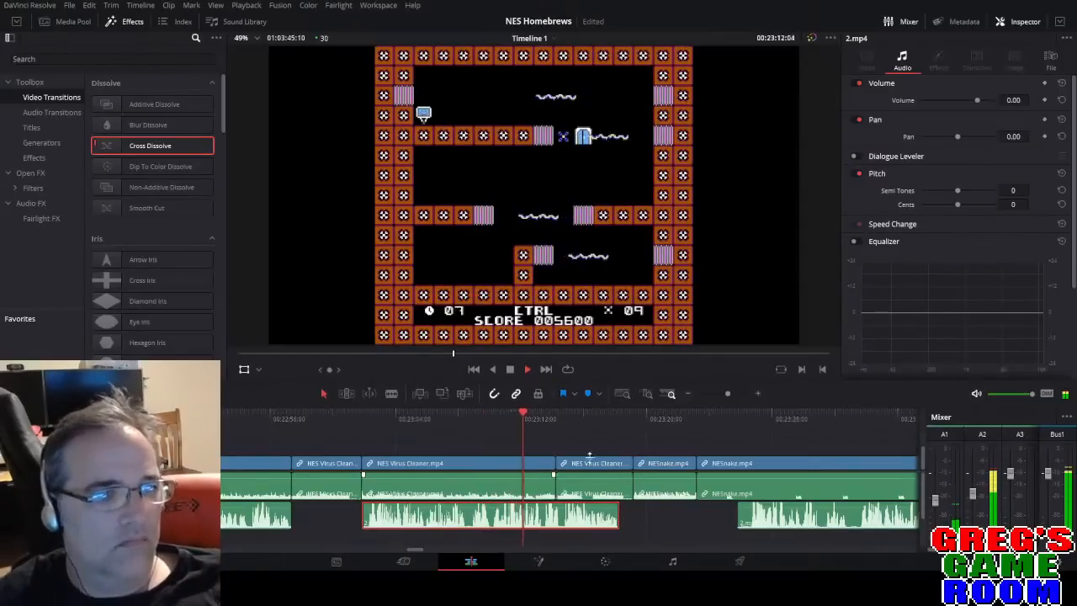
key(space)
Cut the section between about 00:23:08:17 and 00:23:10:03 out of the NES Virus Cleaner commentary.
drag(722, 394, 733, 394)
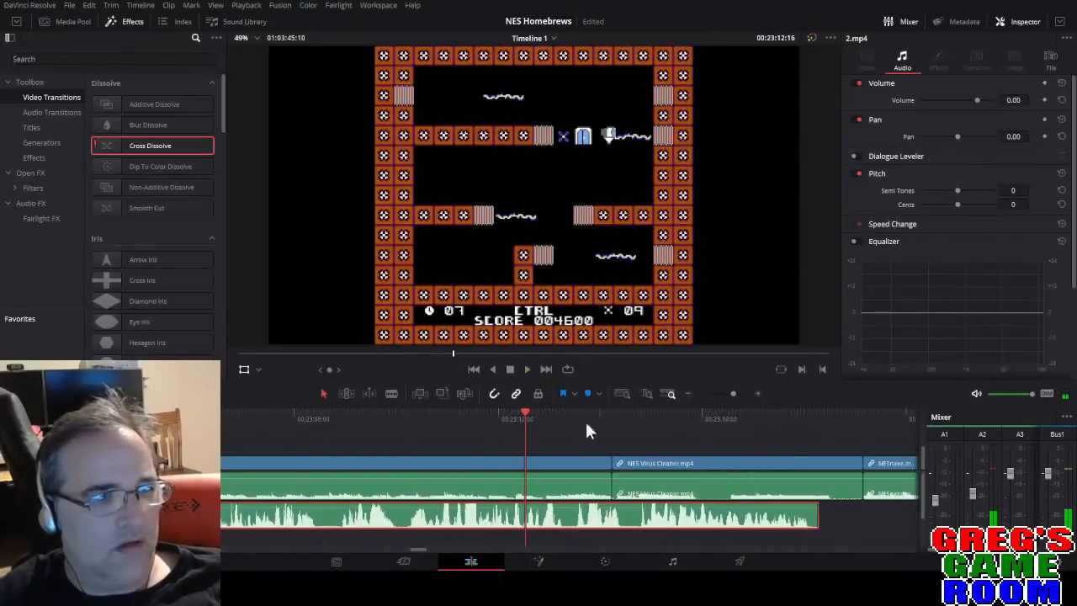
click(323, 425)
key(space)
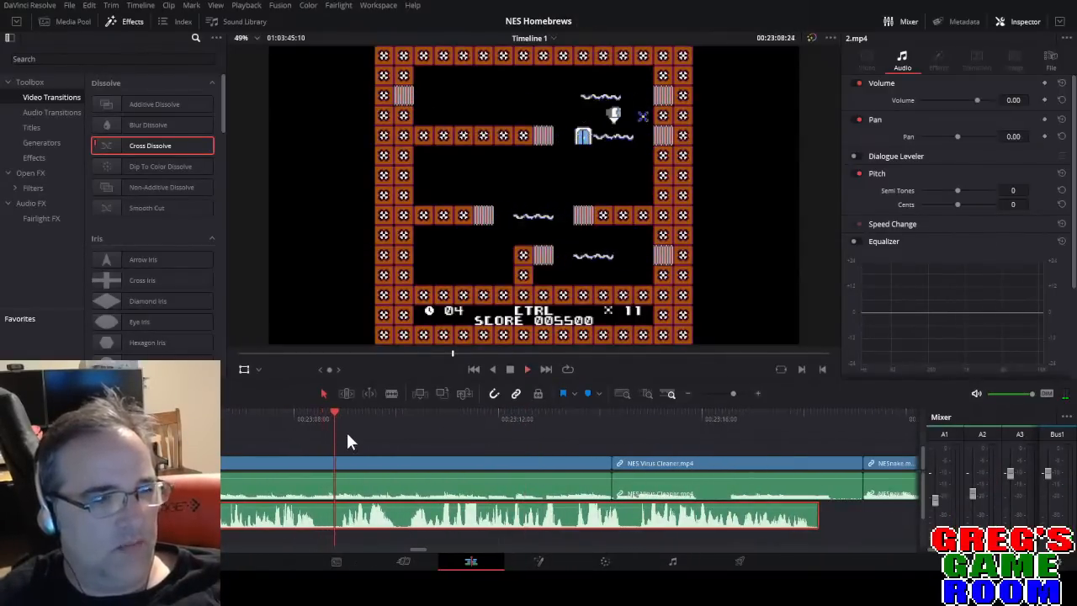
key(space)
key(b)
click(323, 520)
click(402, 515)
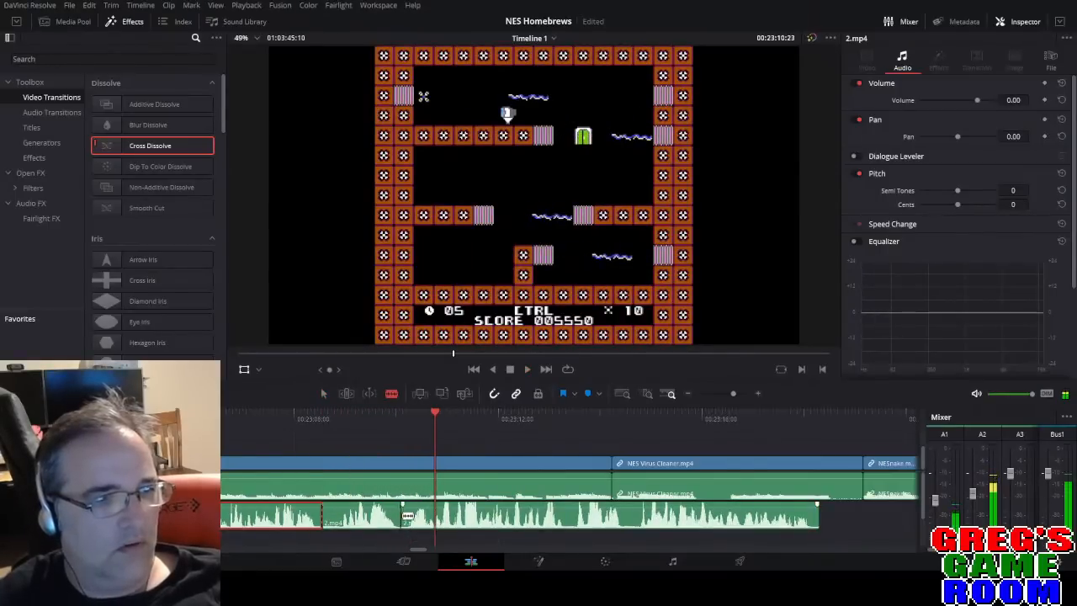
key(BackSpace)
Trim the start of the commentary after the gap, removing everything up to about 00:23:10:19.
click(397, 415)
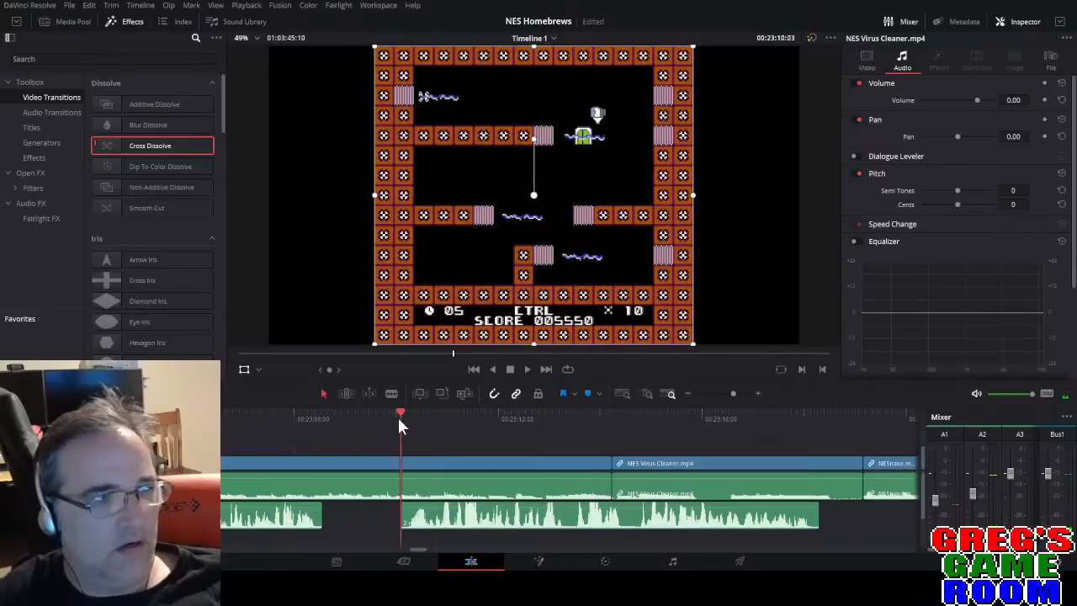
drag(735, 394, 741, 399)
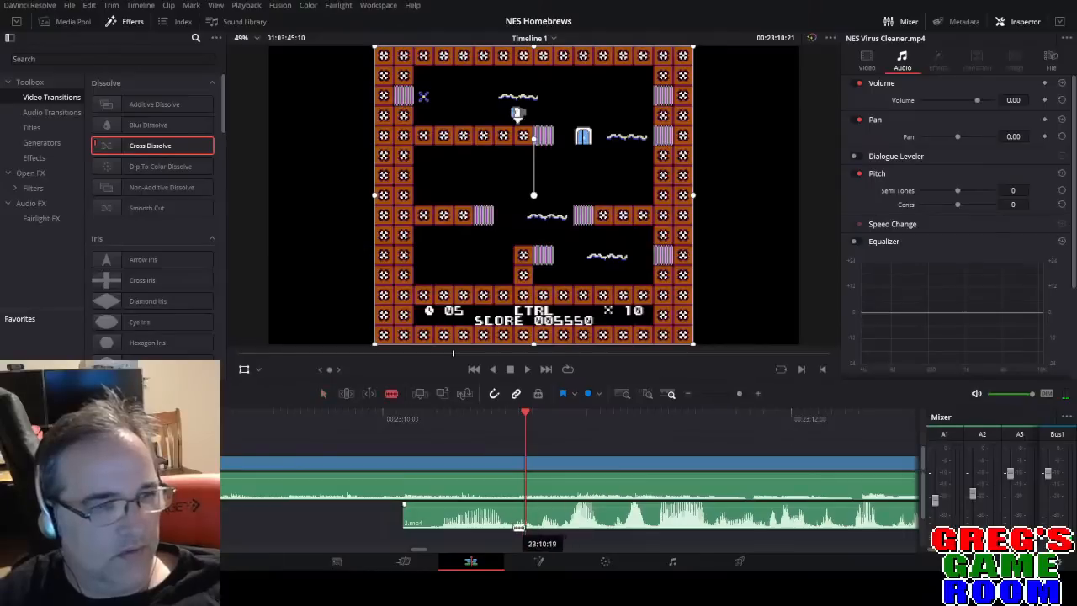
click(473, 521)
key(BackSpace)
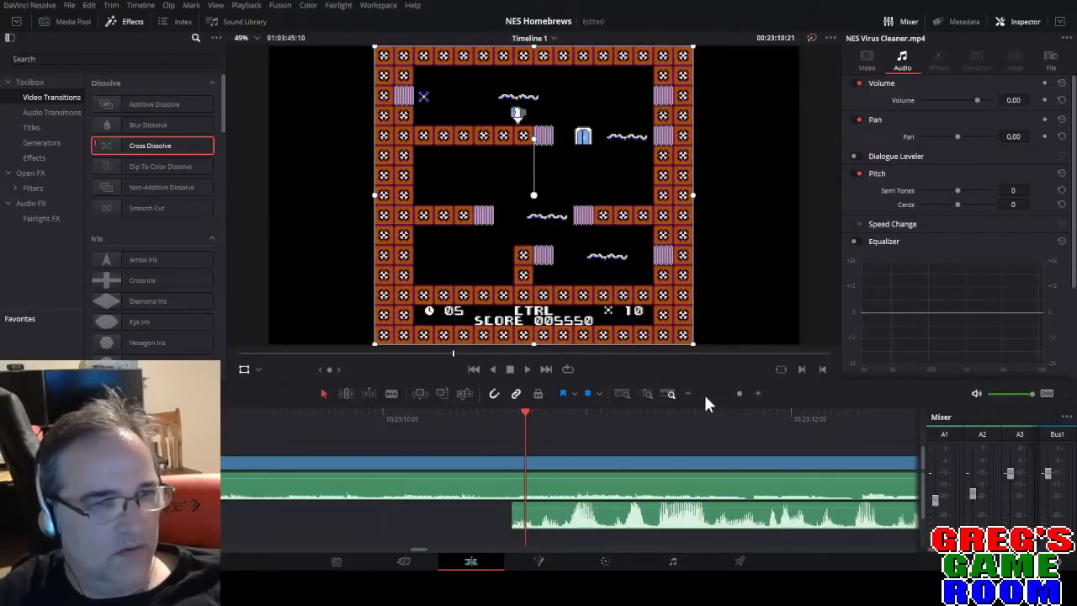
Move the trimmed commentary earlier to start just after the preceding piece, at about 00:23:08:23.
click(733, 393)
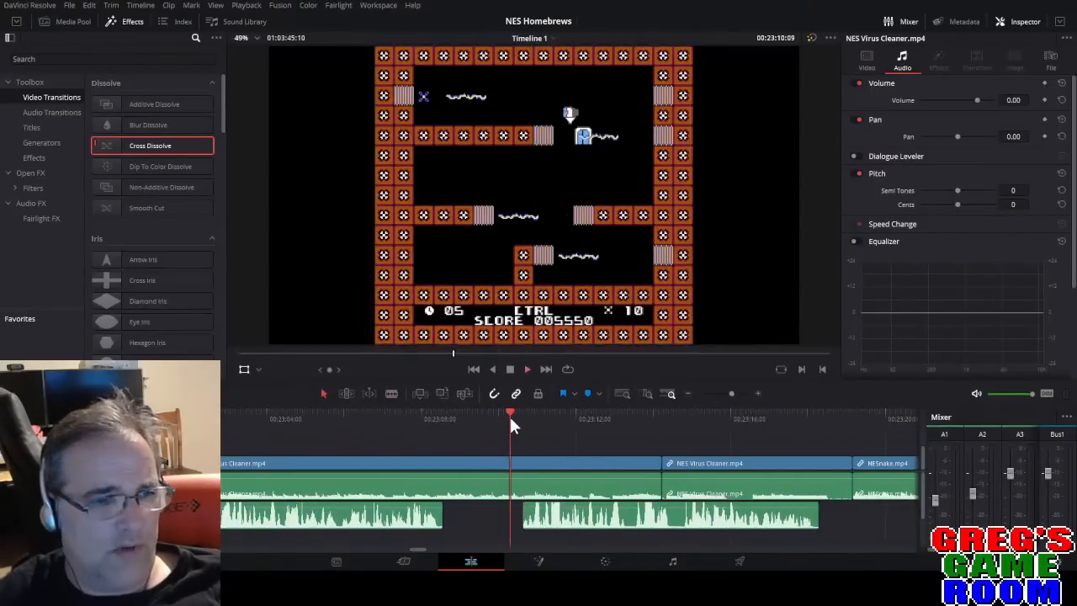
click(403, 420)
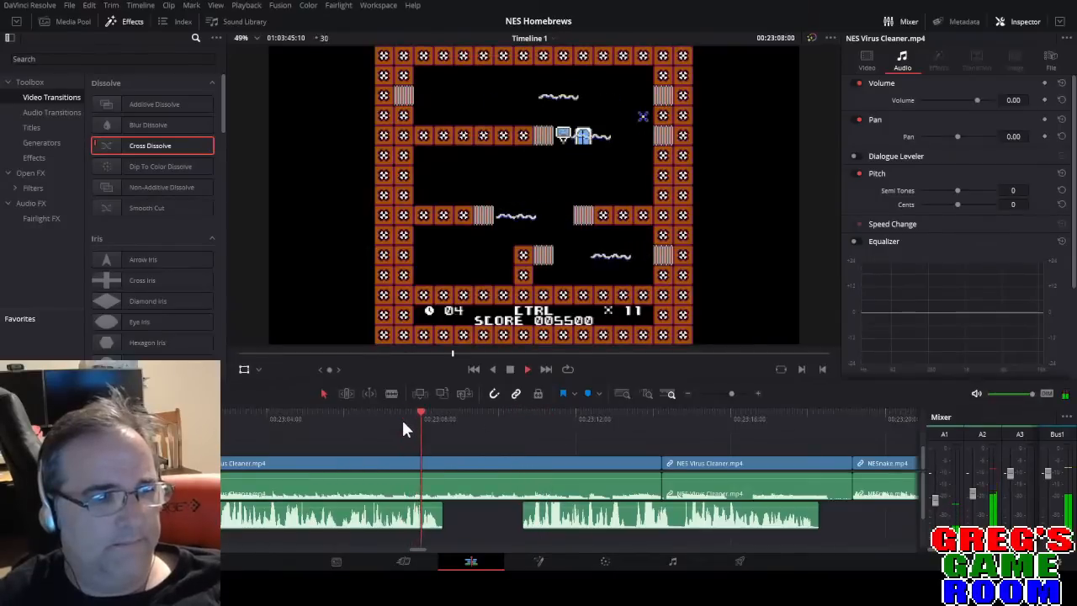
drag(556, 518, 499, 523)
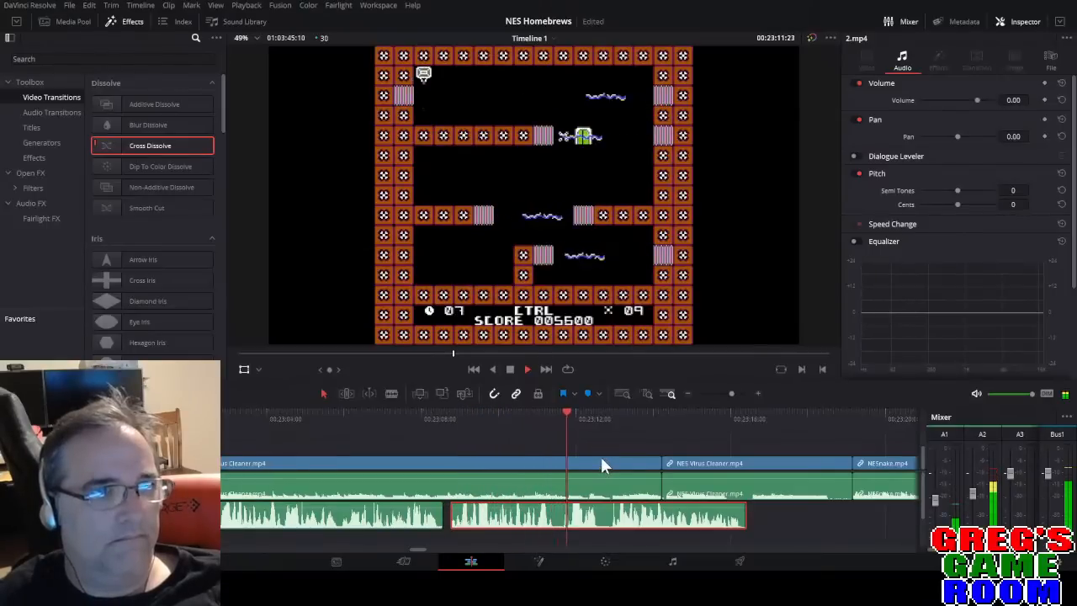
Split the last NES Virus Cleaner clip at 00:23:18:07 and ripple delete its remainder so NESnake follows directly.
drag(731, 394, 734, 394)
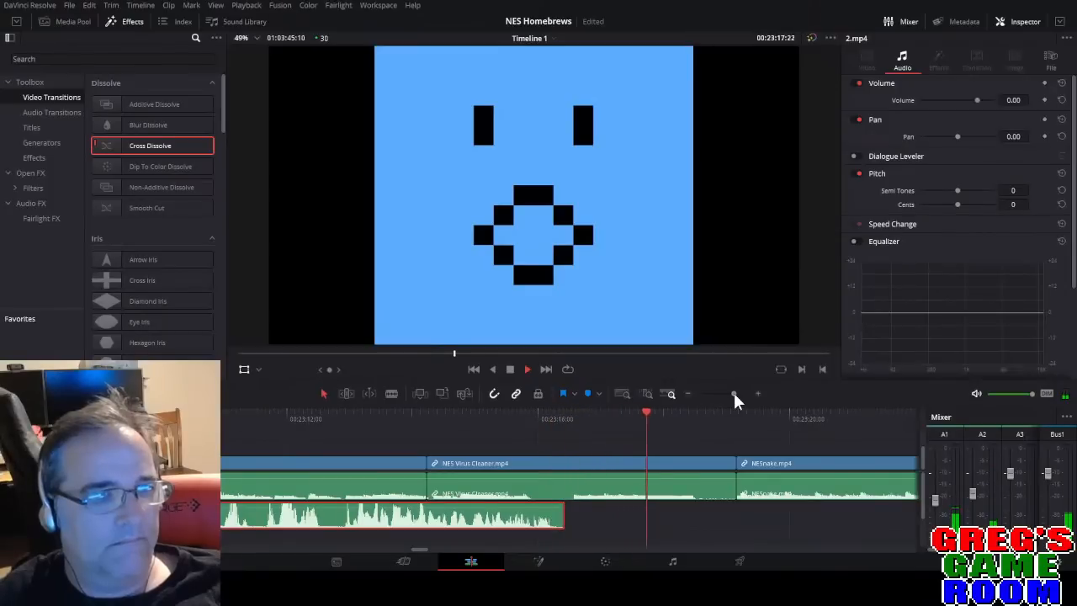
drag(763, 464, 705, 464)
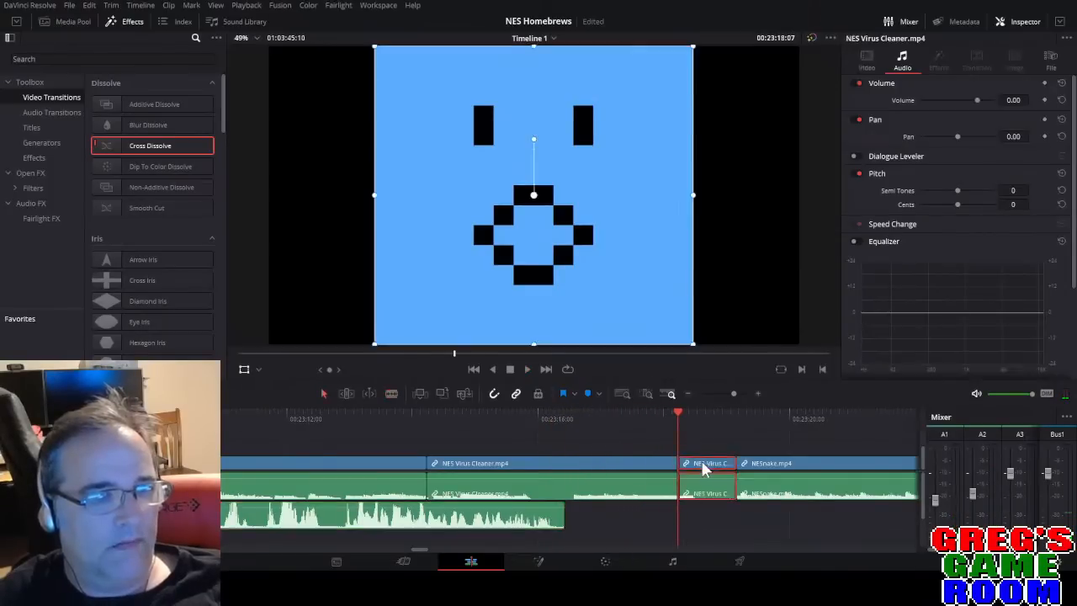
click(727, 393)
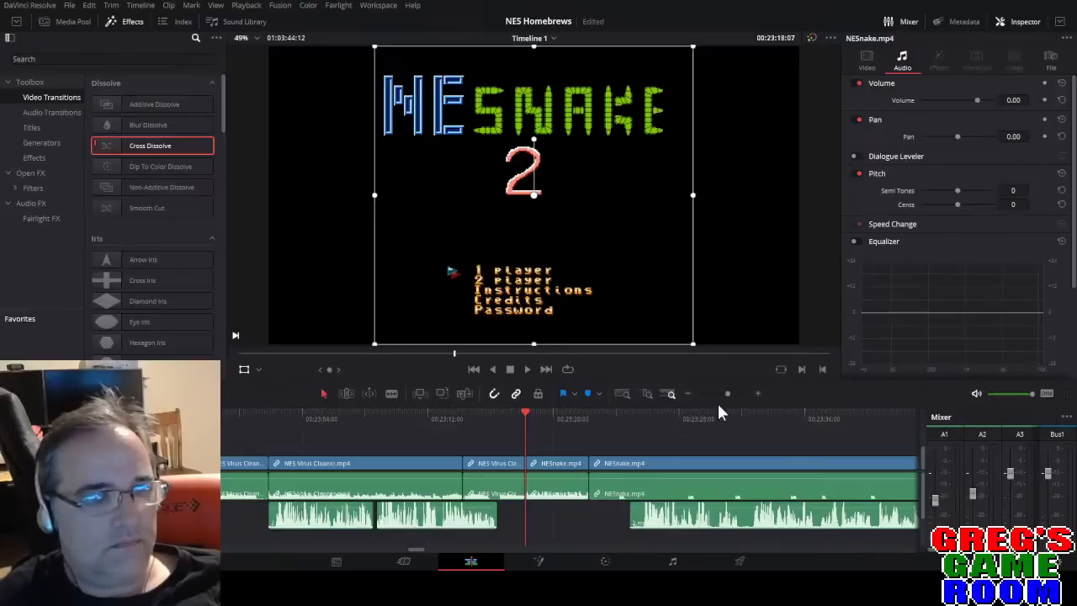
Cut the section up to about 00:23:25:24 off the start of the commentary over the NESnake footage.
key(space)
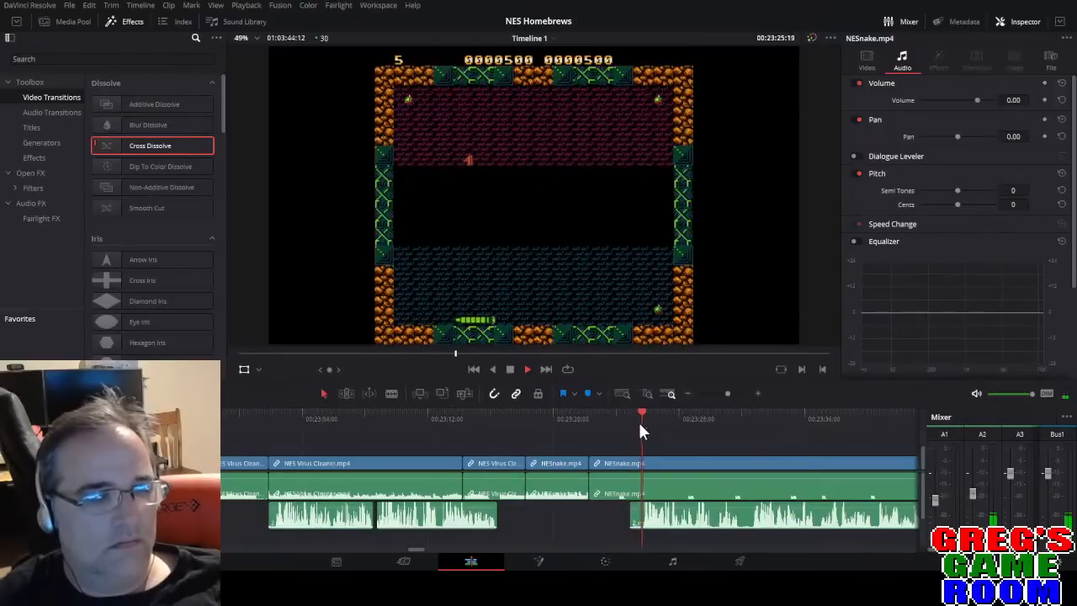
drag(727, 394, 730, 394)
key(b)
click(477, 519)
key(a)
click(459, 517)
key(Delete)
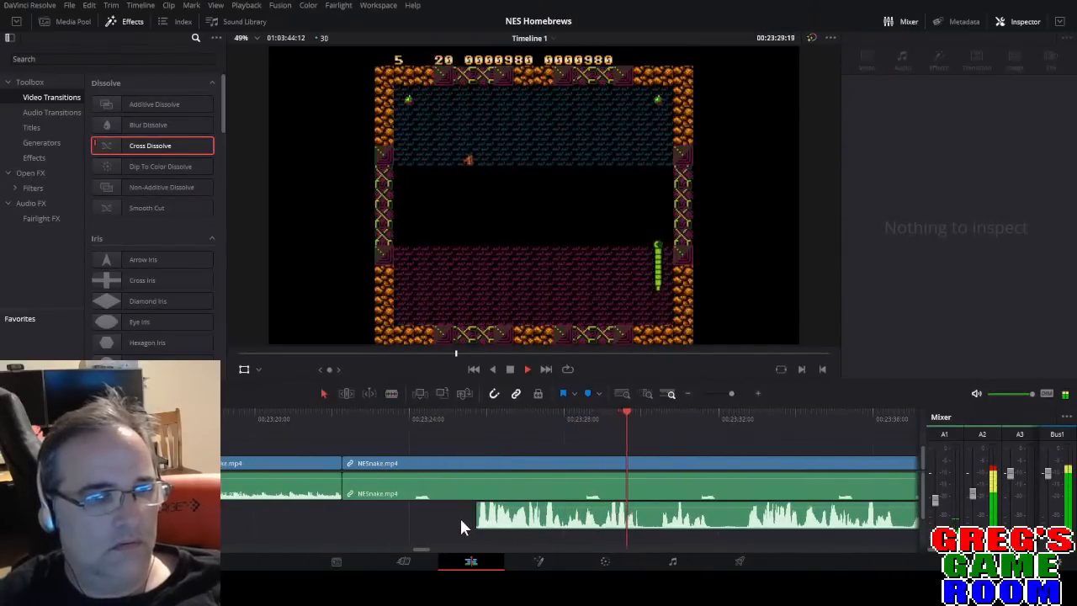
Split the commentary at 00:23:30:03 and move its first part earlier to the start of the NESnake footage.
key(space)
key(b)
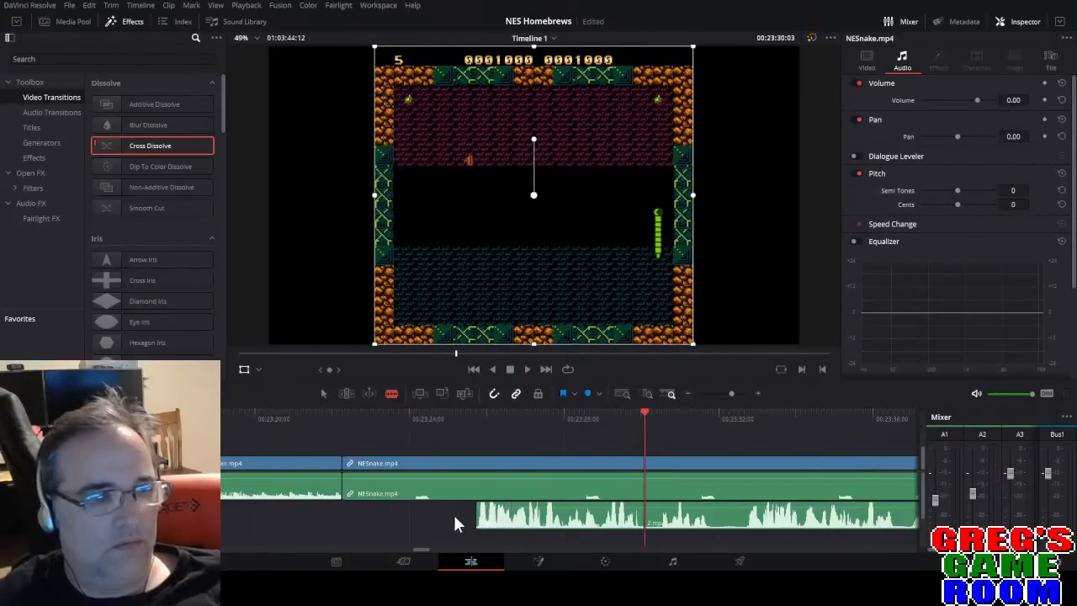
drag(521, 527, 236, 532)
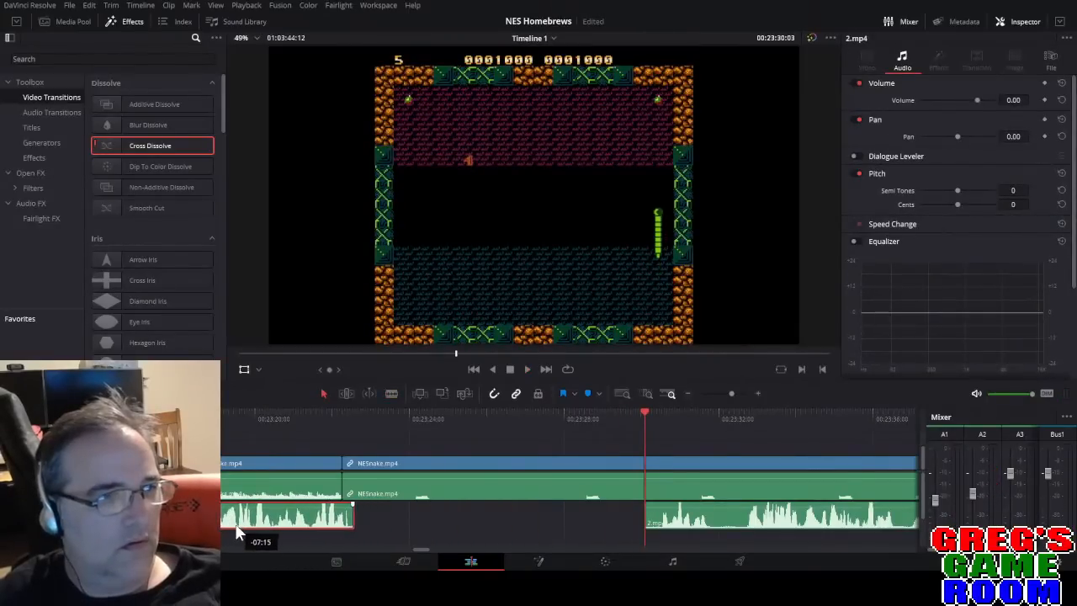
click(169, 419)
key(space)
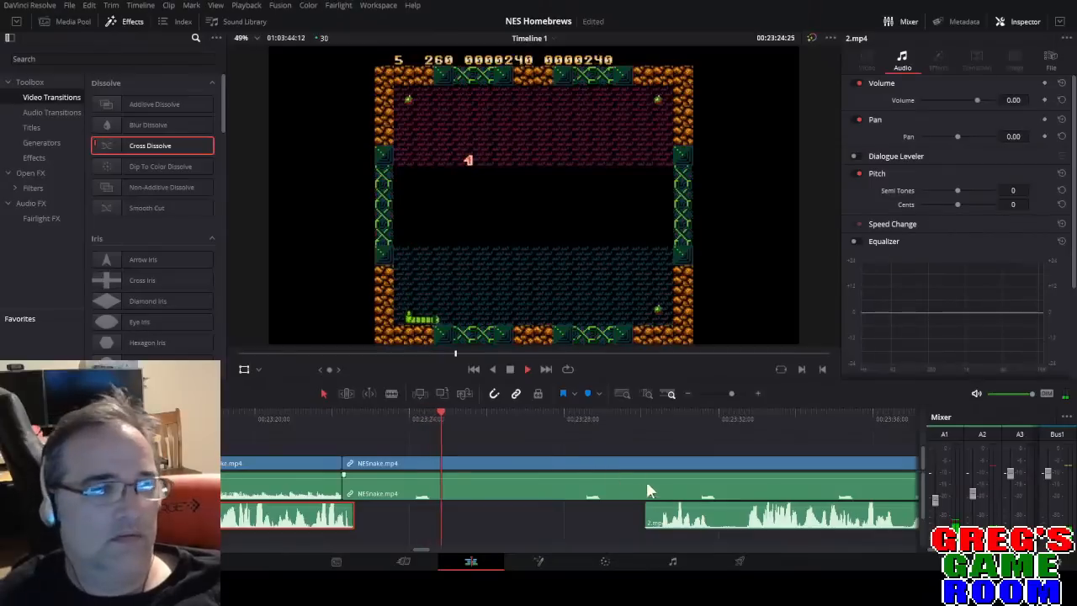
Cut the remaining commentary's start up to about 00:23:30:15 and its pause between about 00:23:31:24 and 00:23:32:20.
click(659, 425)
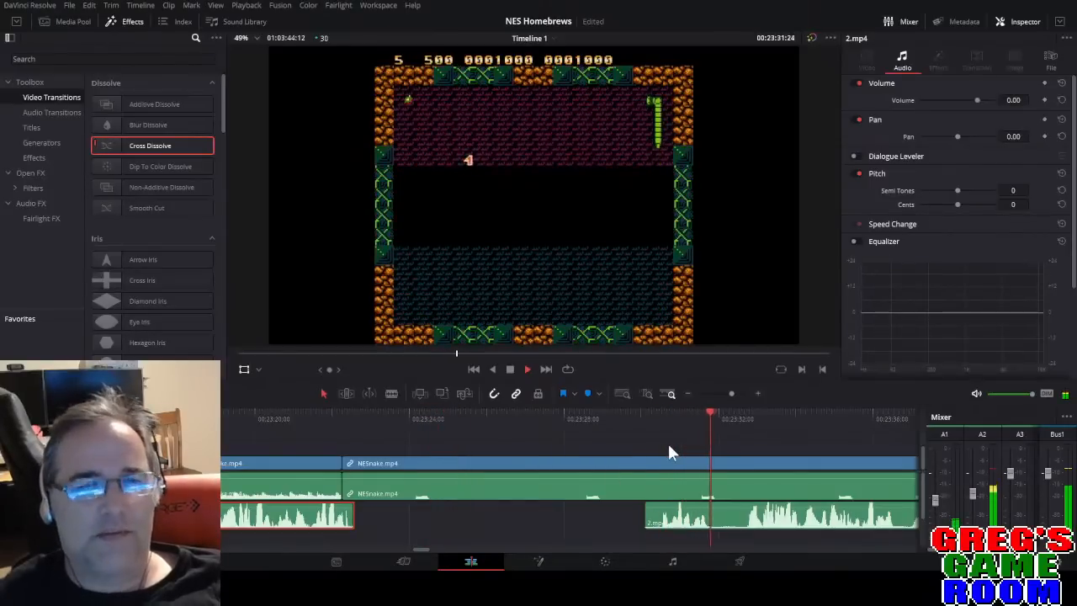
key(b)
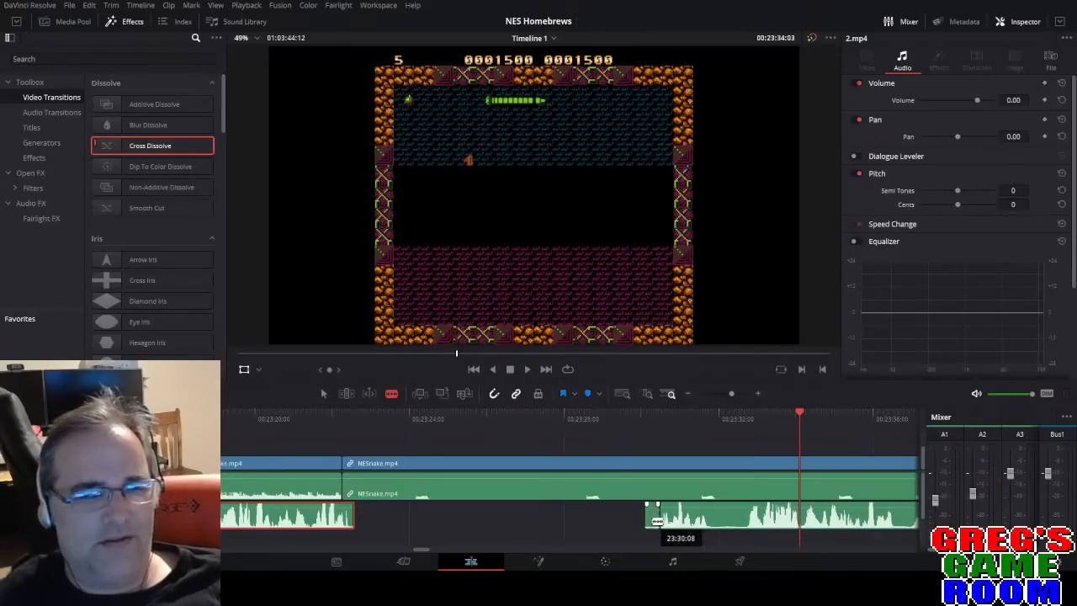
drag(654, 526, 742, 518)
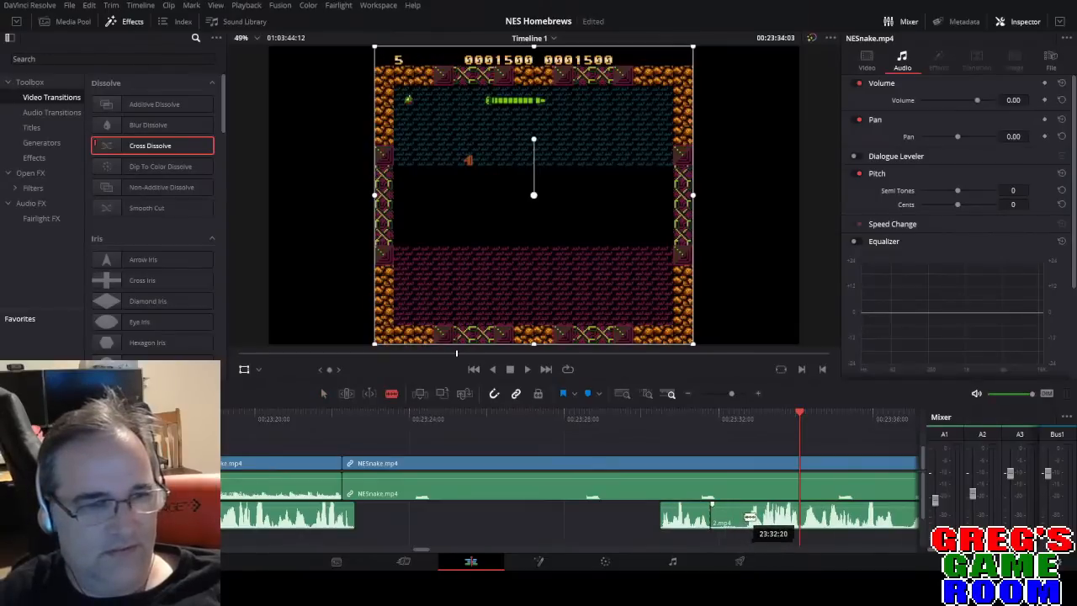
Move the short isolated commentary piece earlier to follow the first NESnake commentary at about 00:23:22:17, and play it back.
click(660, 416)
key(space)
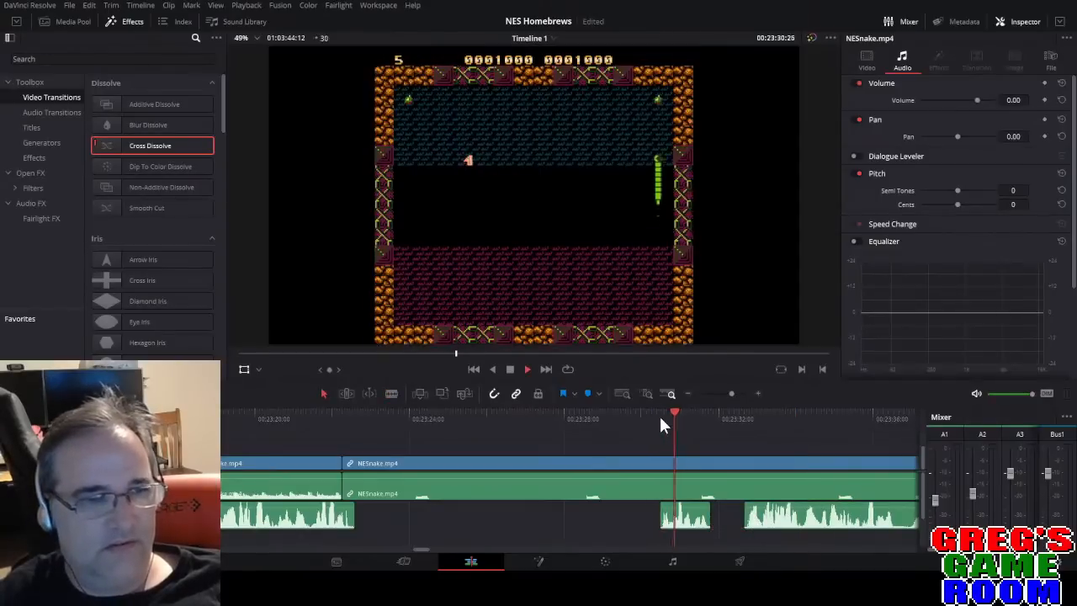
key(space)
drag(684, 522, 378, 529)
click(331, 420)
key(space)
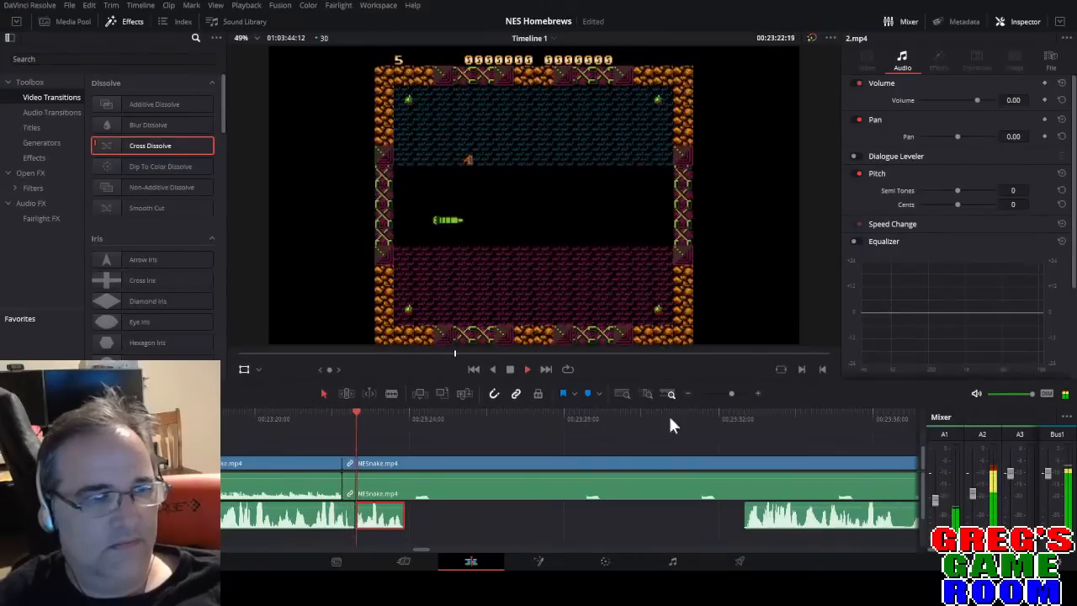
Split the next commentary at 00:23:47:11, move the part before the split earlier to start at about 00:23:27, and play it back.
click(729, 393)
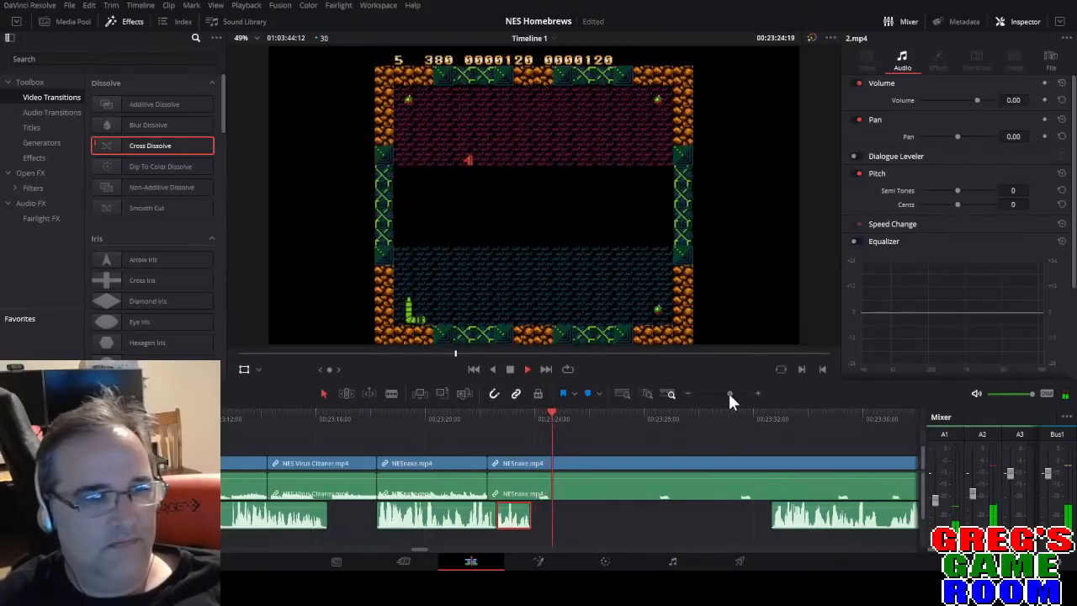
drag(420, 549, 422, 548)
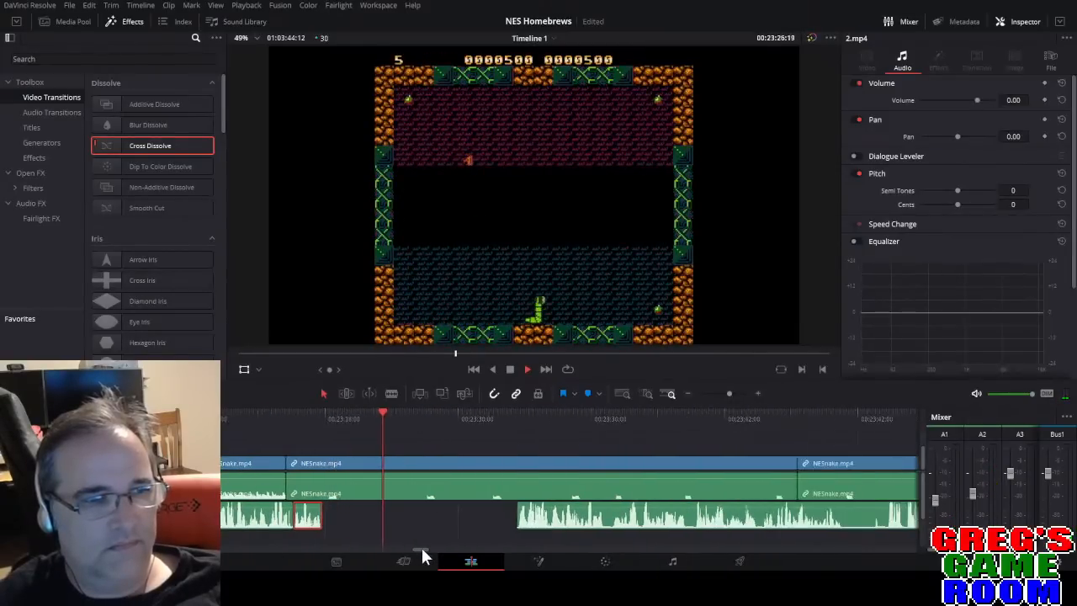
click(519, 423)
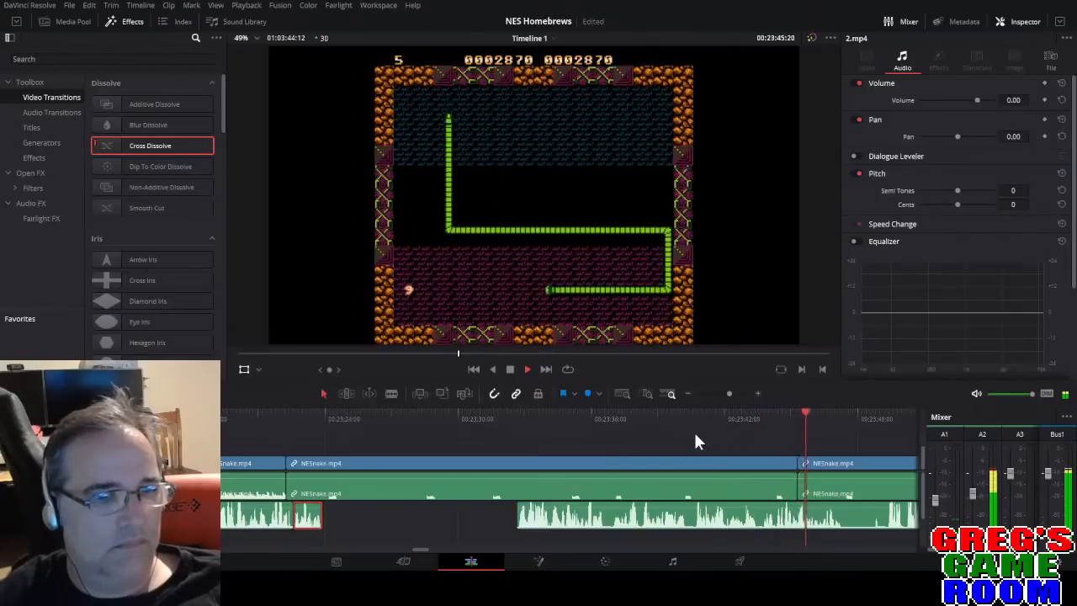
key(space)
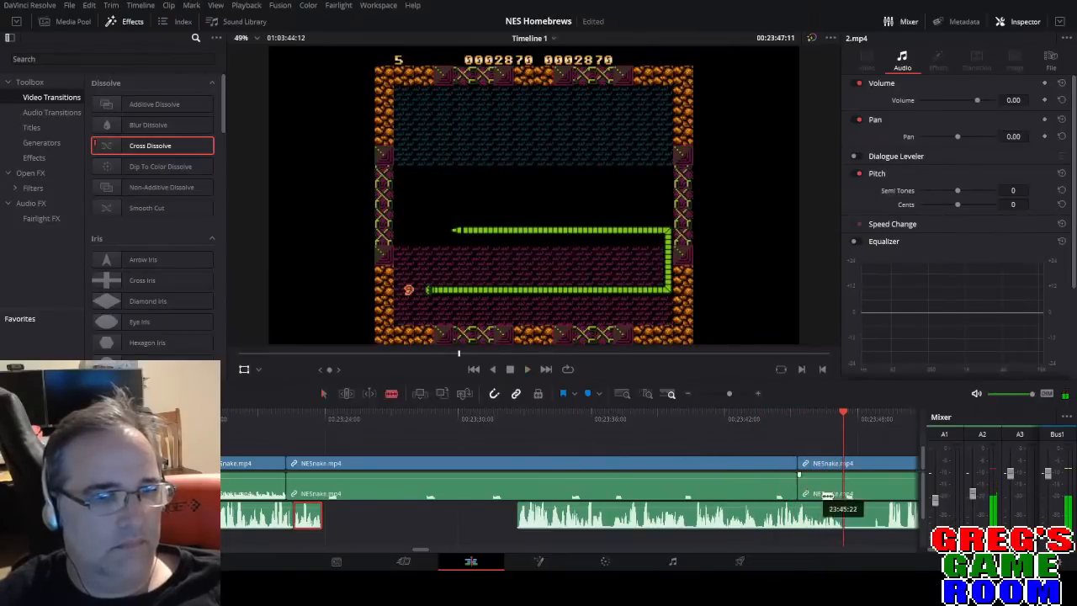
drag(682, 528, 561, 532)
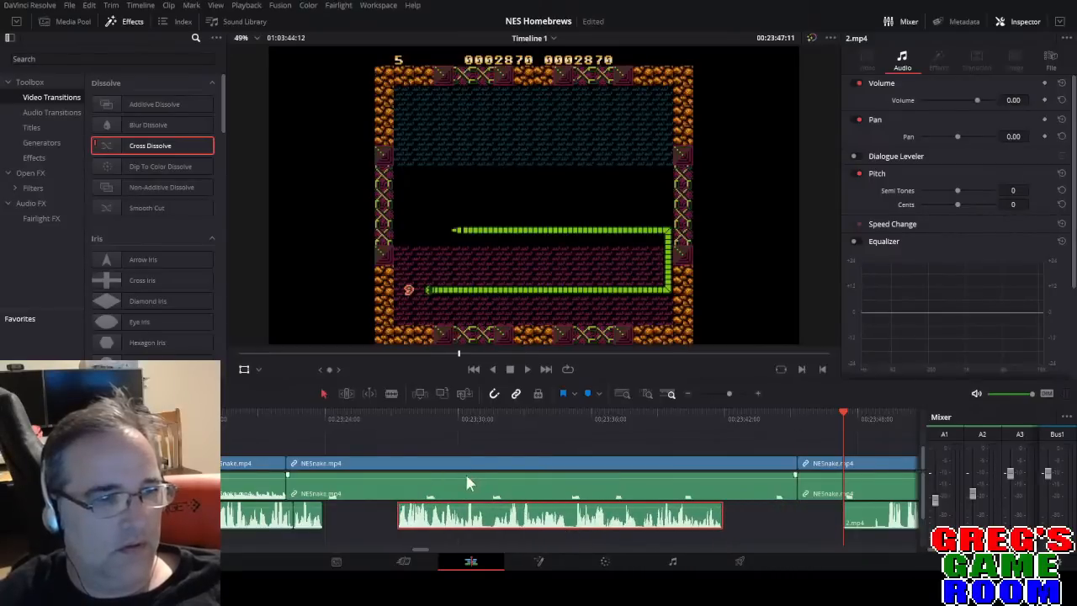
click(315, 428)
key(space)
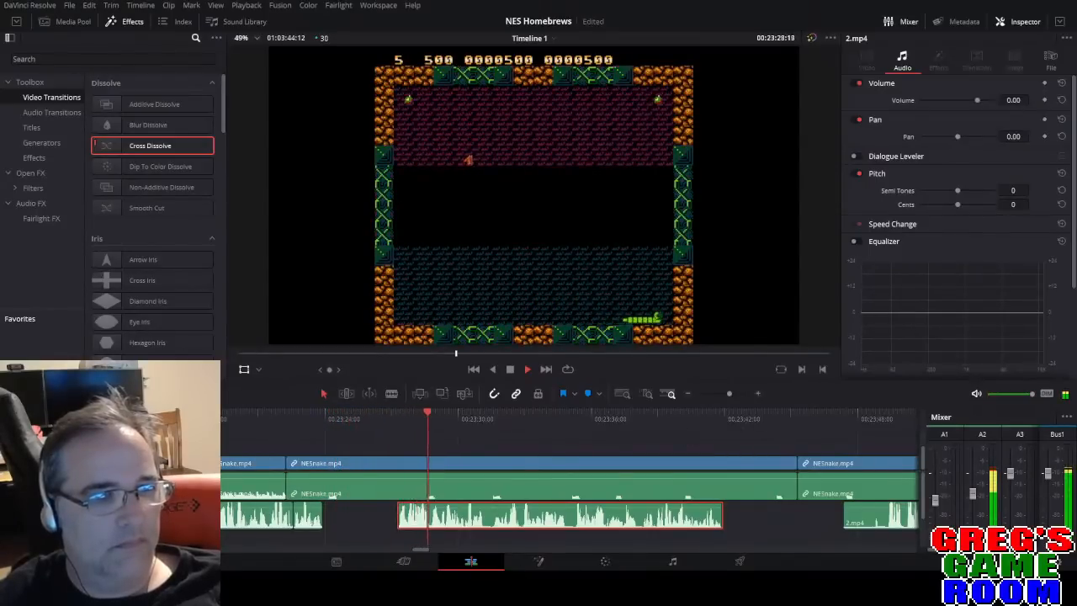
Cut the section up to about 00:23:49 off the start of the following commentary.
drag(425, 550, 427, 550)
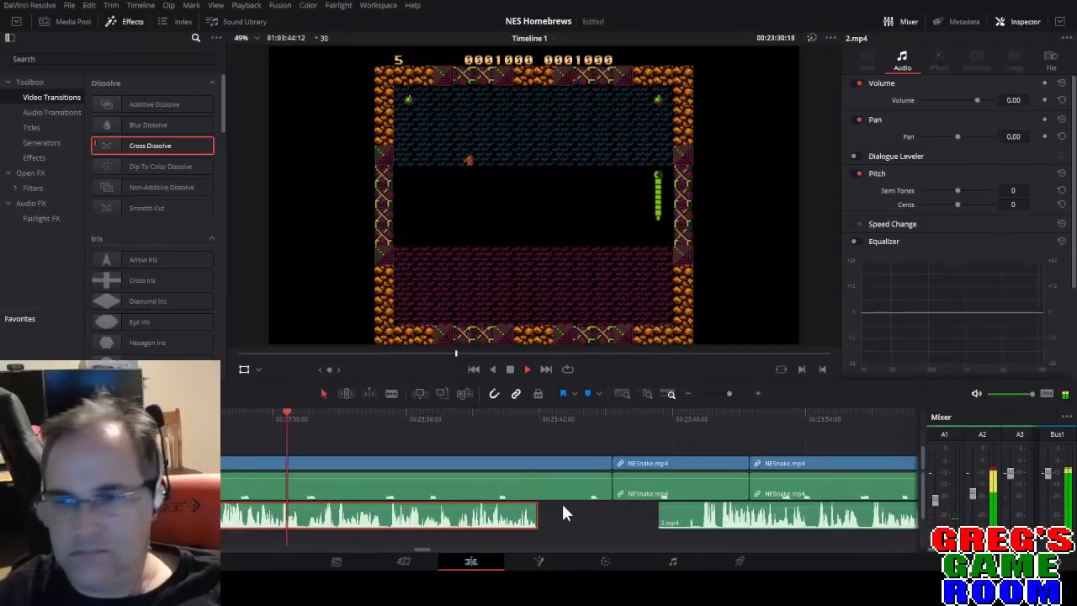
key(b)
click(700, 515)
key(a)
click(673, 523)
key(Delete)
click(699, 413)
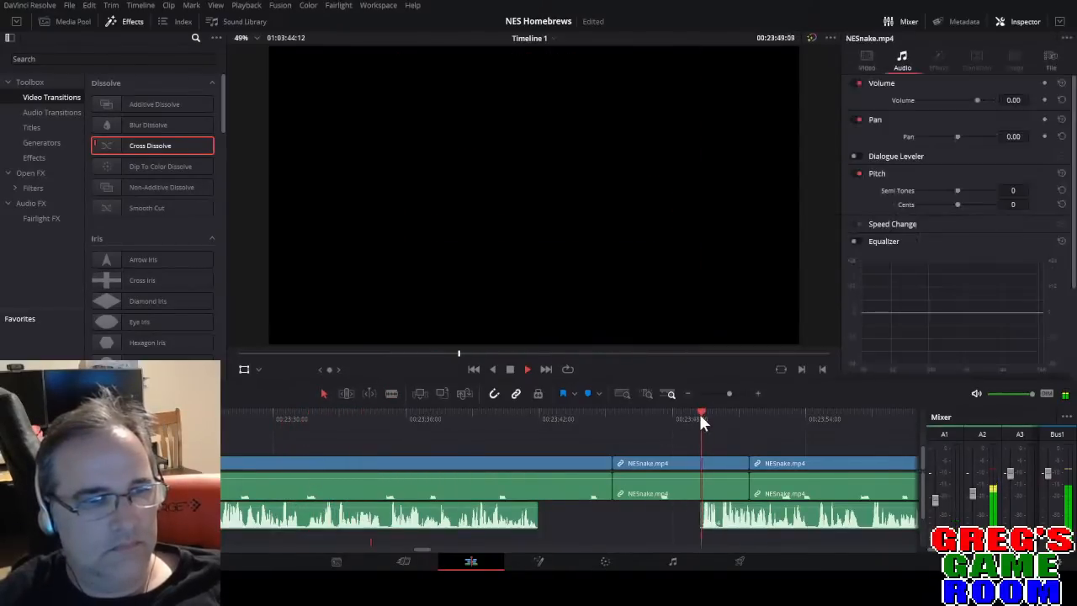
Split the same commentary at about 00:23:50:07 and delete the short part before the split.
drag(728, 393, 733, 393)
key(b)
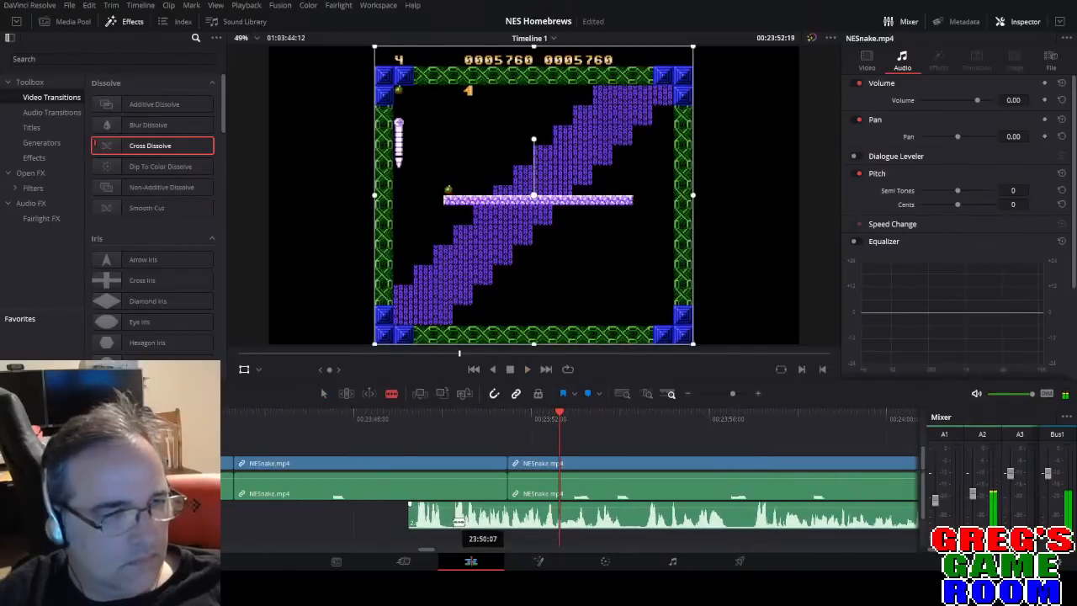
click(458, 520)
key(a)
click(431, 518)
key(Delete)
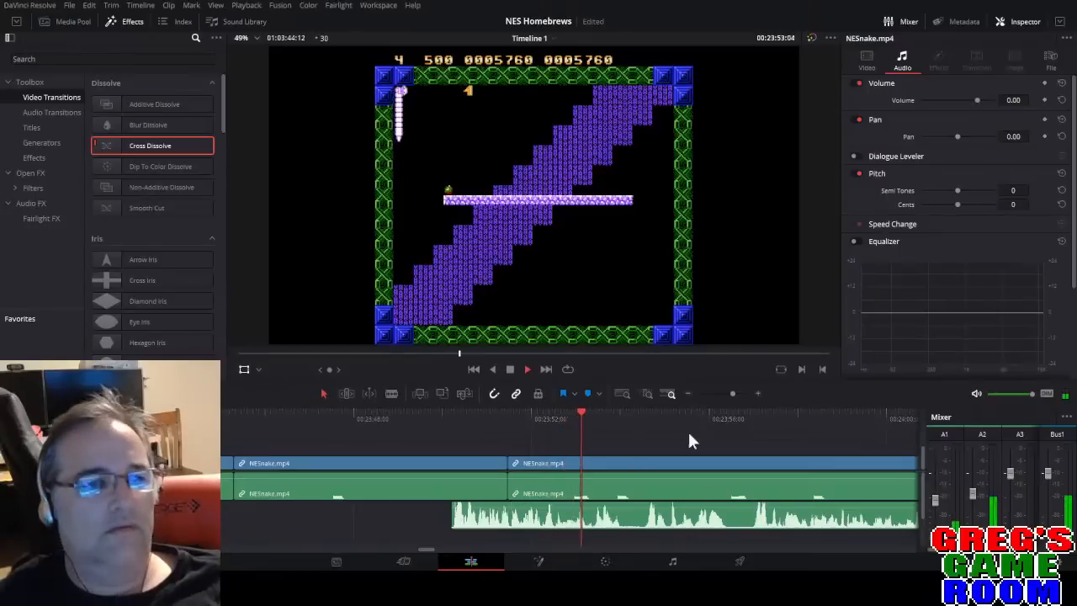
Play the commentary and cut the pause between about 00:24:04:24 and 00:24:06:20 out of it, leaving a gap.
drag(731, 390, 728, 392)
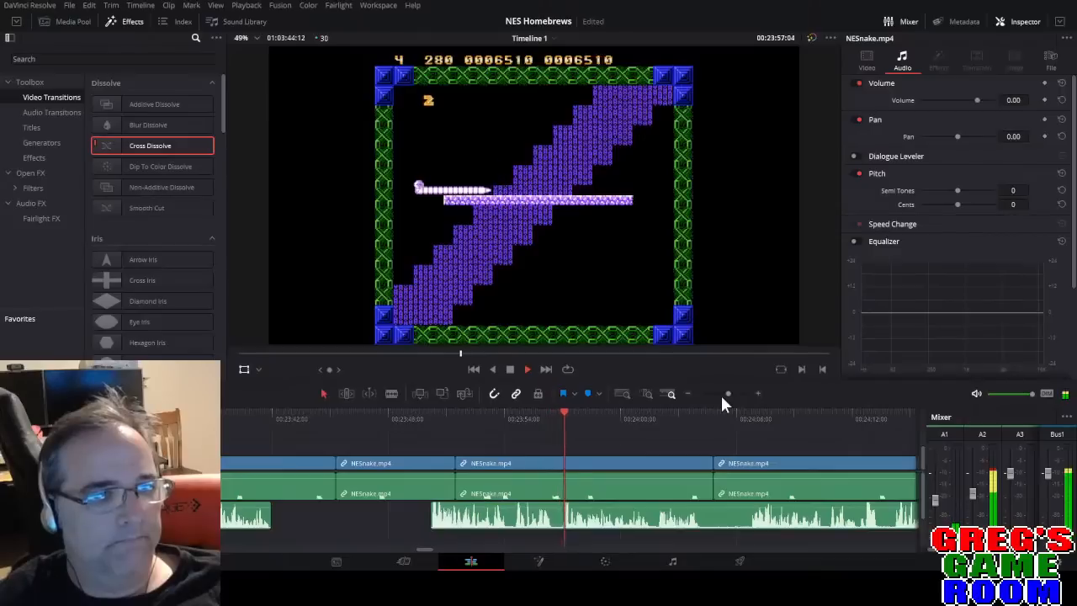
drag(341, 418, 705, 443)
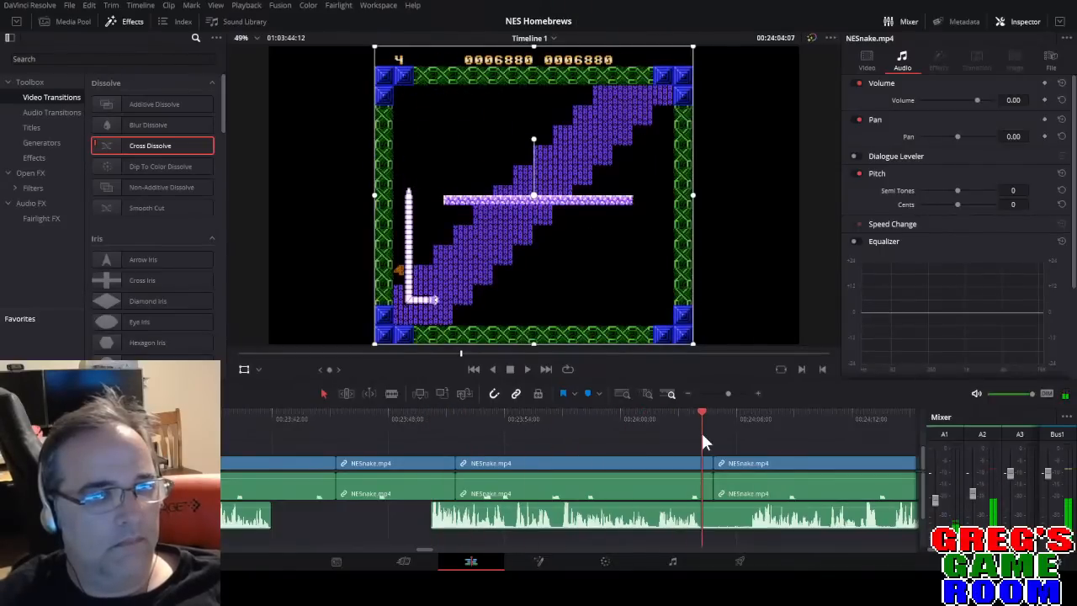
key(space)
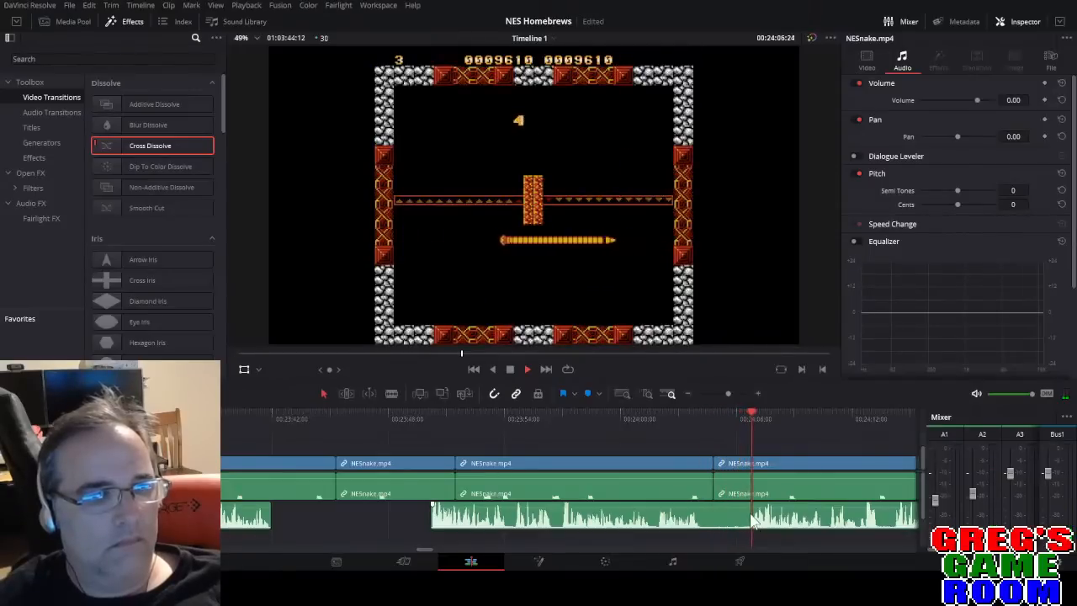
key(b)
click(713, 519)
key(a)
click(727, 518)
key(BackSpace)
key(space)
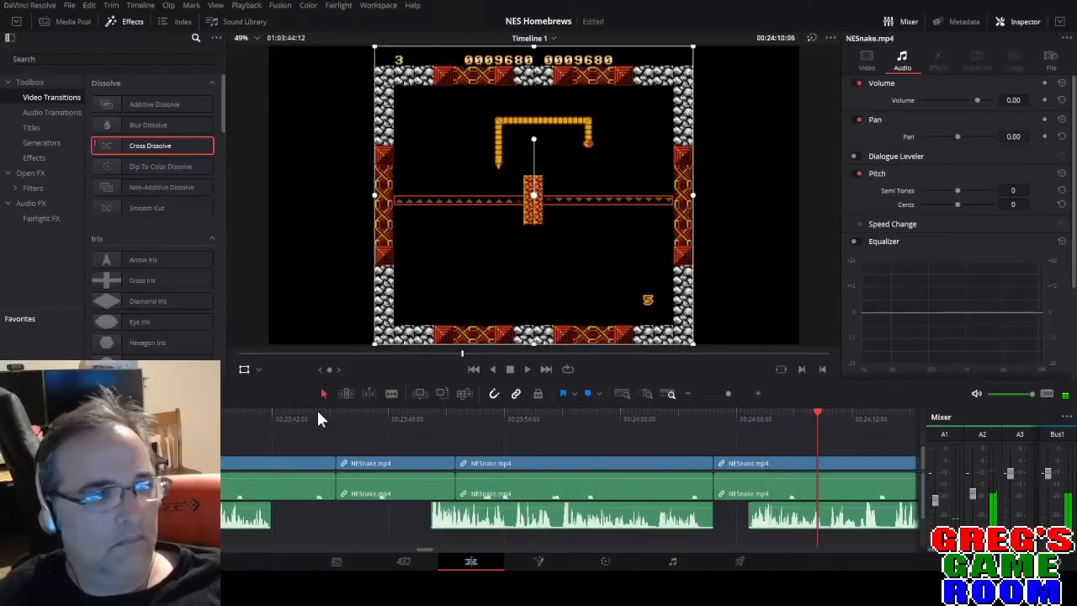
Move the commentary piece before the gap earlier to start at the gameplay cut at about 00:23:45, and play it back.
click(328, 413)
drag(515, 522, 425, 526)
click(324, 419)
key(space)
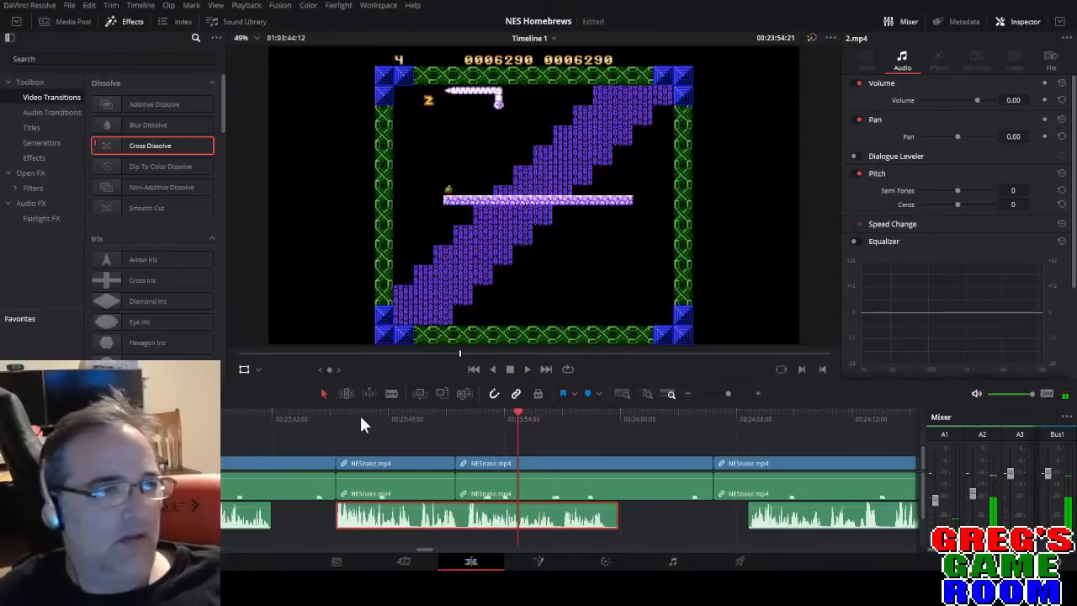
Split the short gameplay clip at 00:23:49:09, delete the part after it, move the following clip back to the split, and play it back.
click(368, 411)
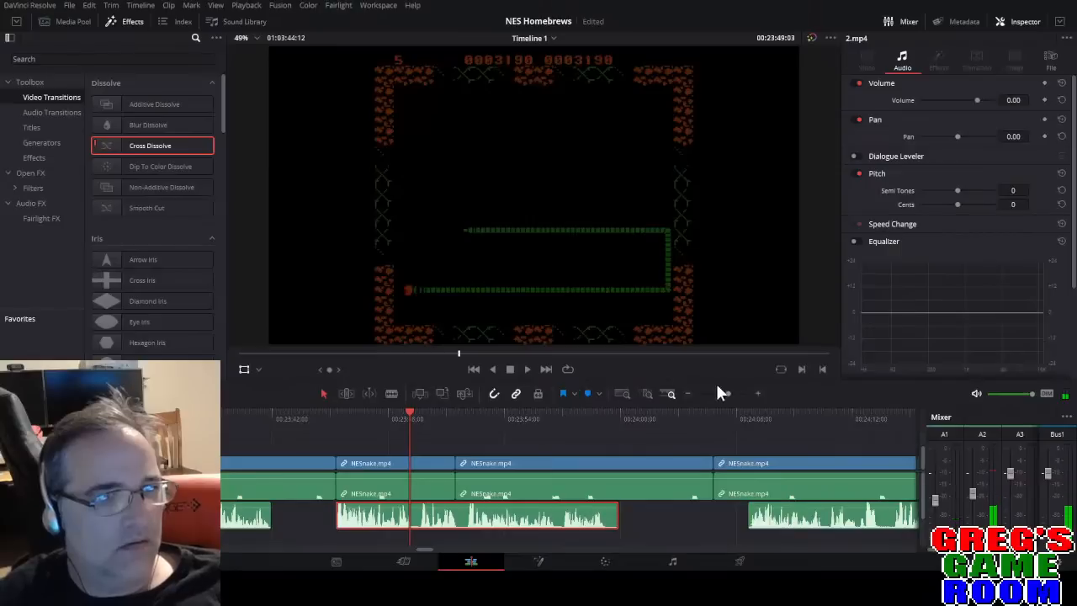
key(space)
key(ctrl+b)
click(431, 468)
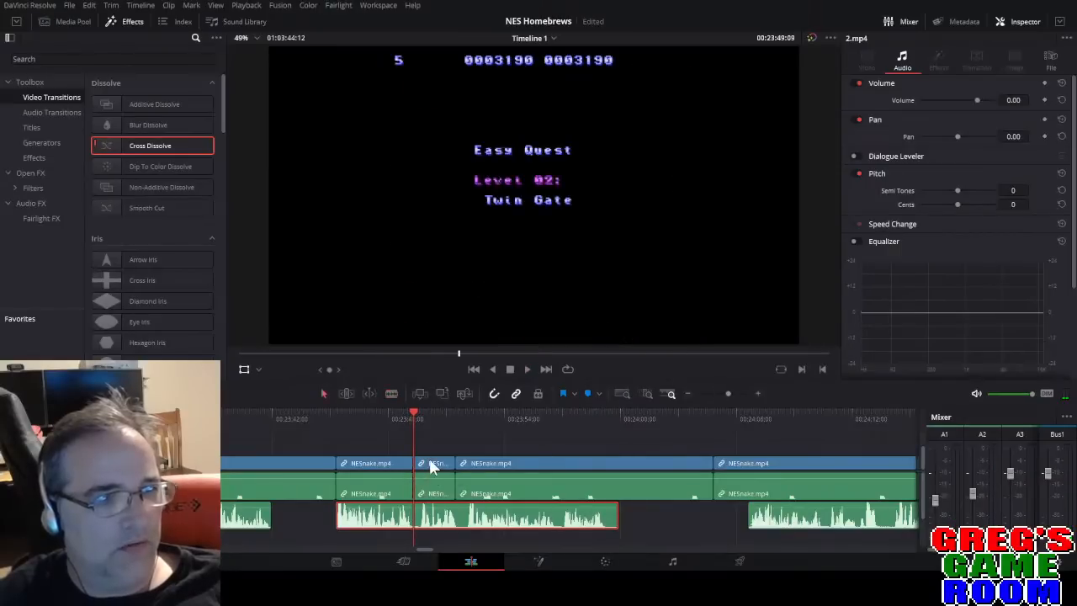
click(444, 419)
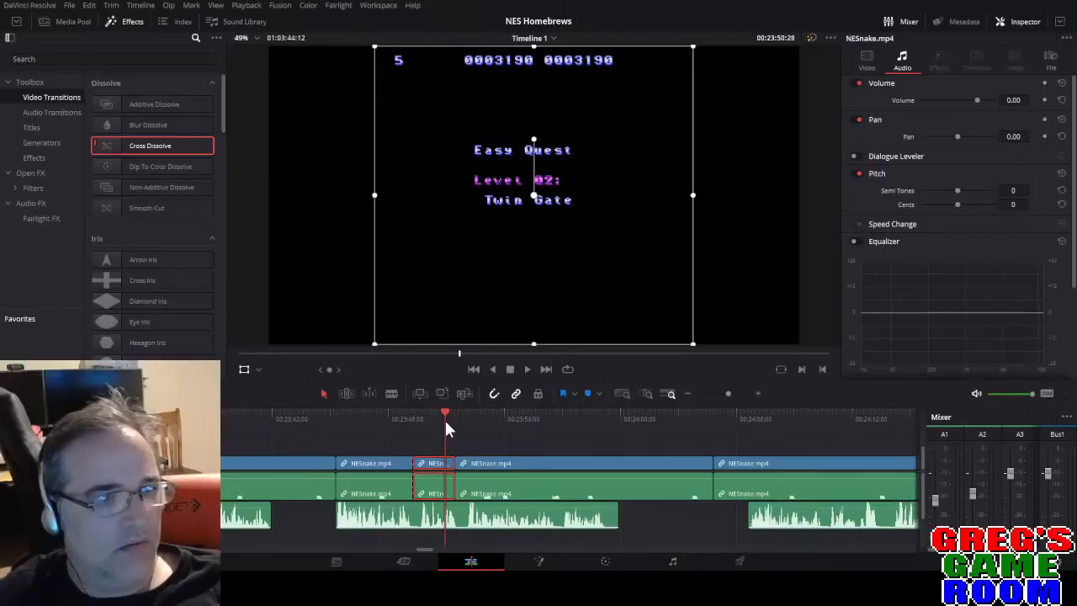
key(BackSpace)
drag(501, 471, 458, 470)
click(405, 418)
key(space)
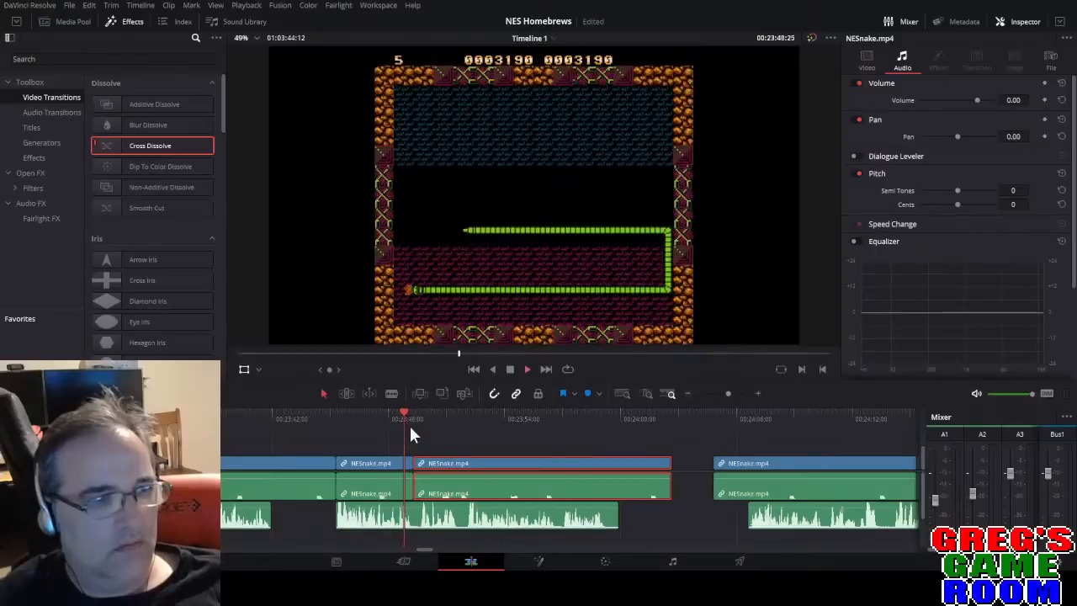
click(293, 418)
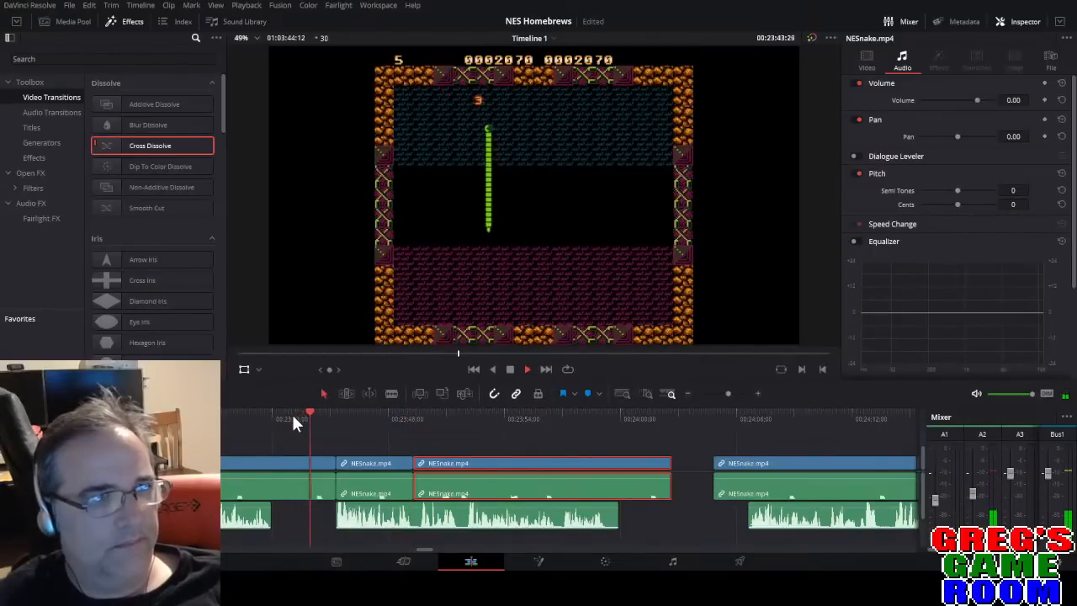
Delete the short gameplay clip starting at about 00:23:45 and extend the preceding gameplay clip to about 00:23:49:09.
key(space)
click(383, 464)
key(Delete)
click(288, 462)
drag(336, 463, 485, 465)
click(306, 412)
click(472, 463)
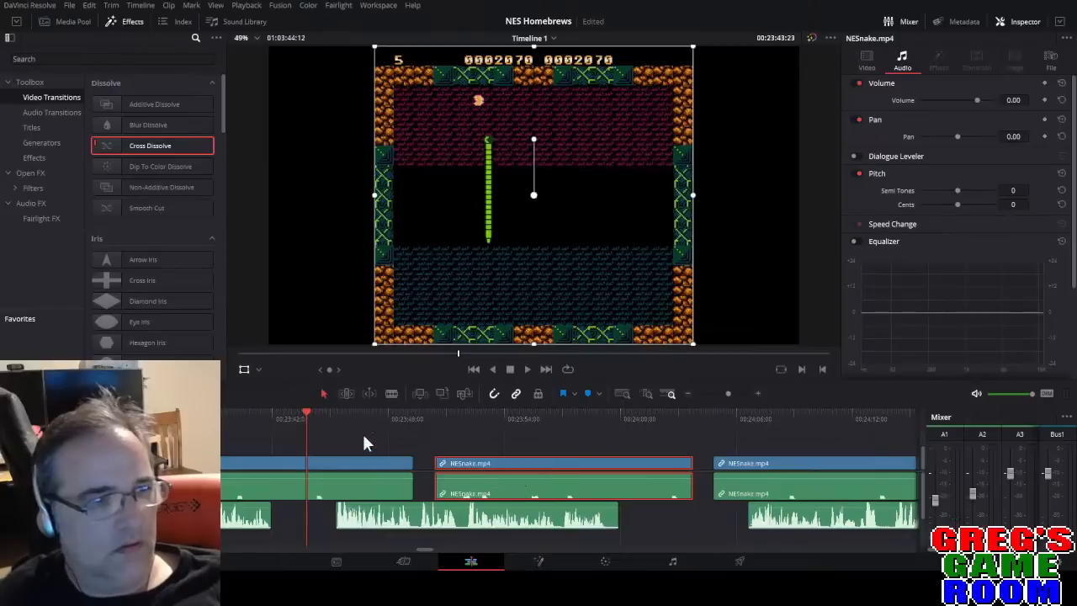
Play back the commentary start and move that commentary piece earlier to begin at about 00:23:43:26.
key(space)
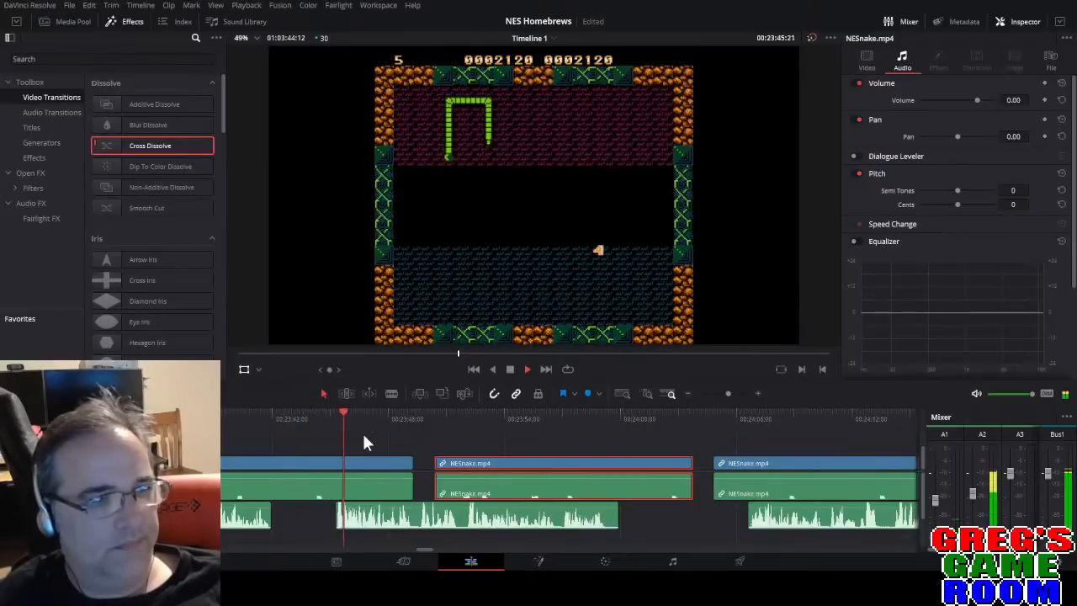
click(293, 418)
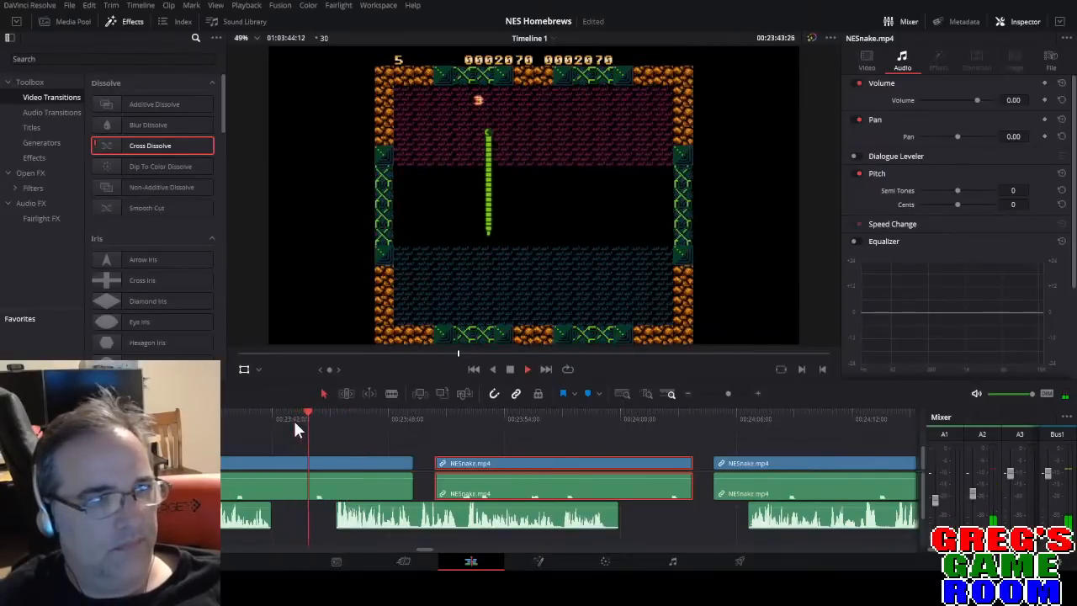
drag(402, 526, 378, 509)
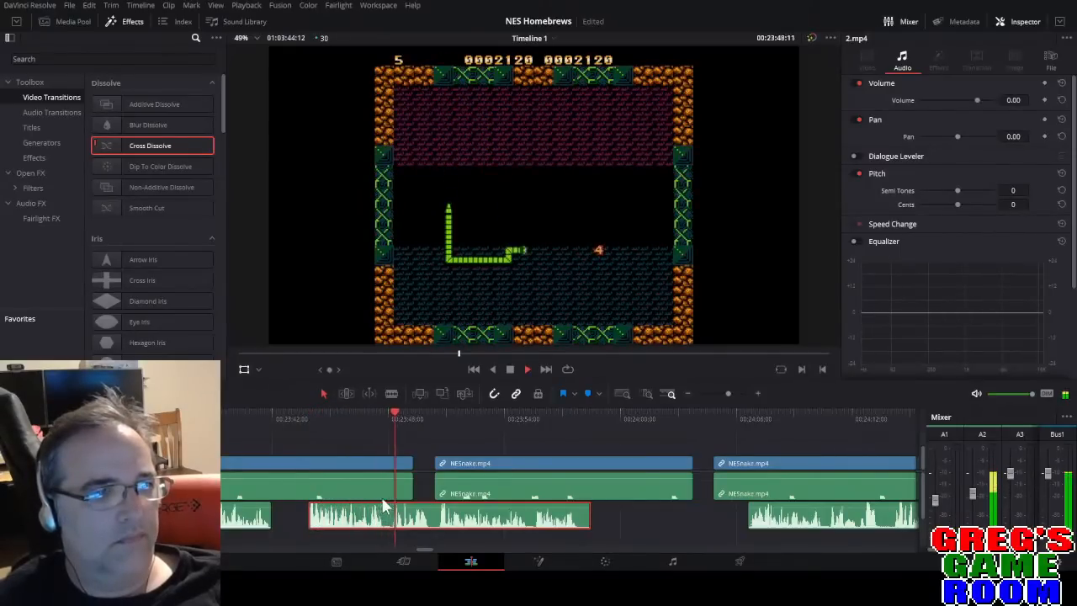
Move the gameplay clip after the gap later to meet the next clip, and trim its start to about 00:24:00:00.
drag(479, 463, 507, 471)
click(494, 421)
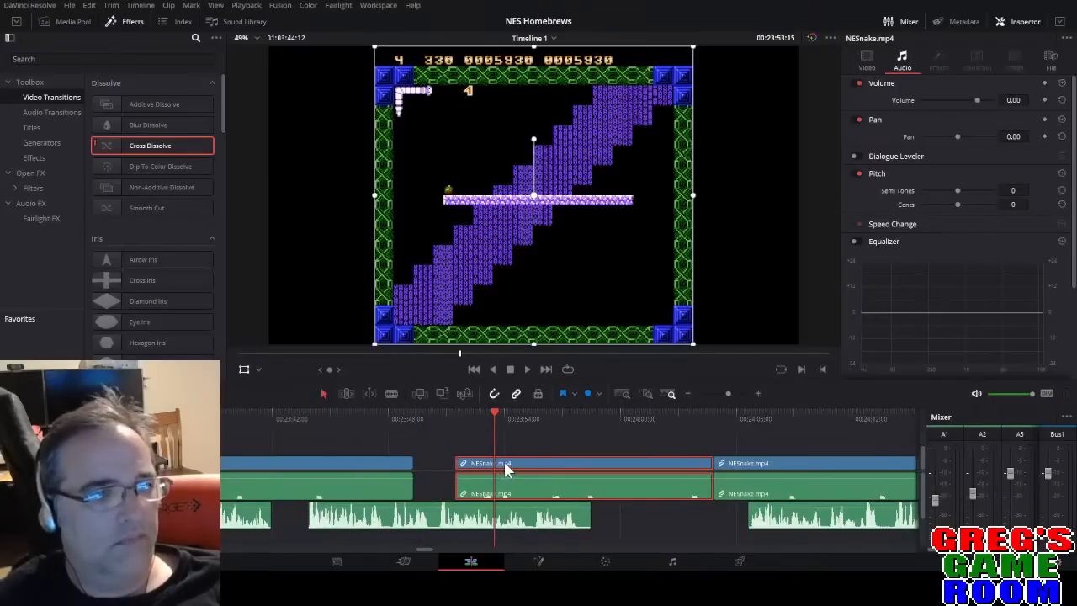
click(732, 415)
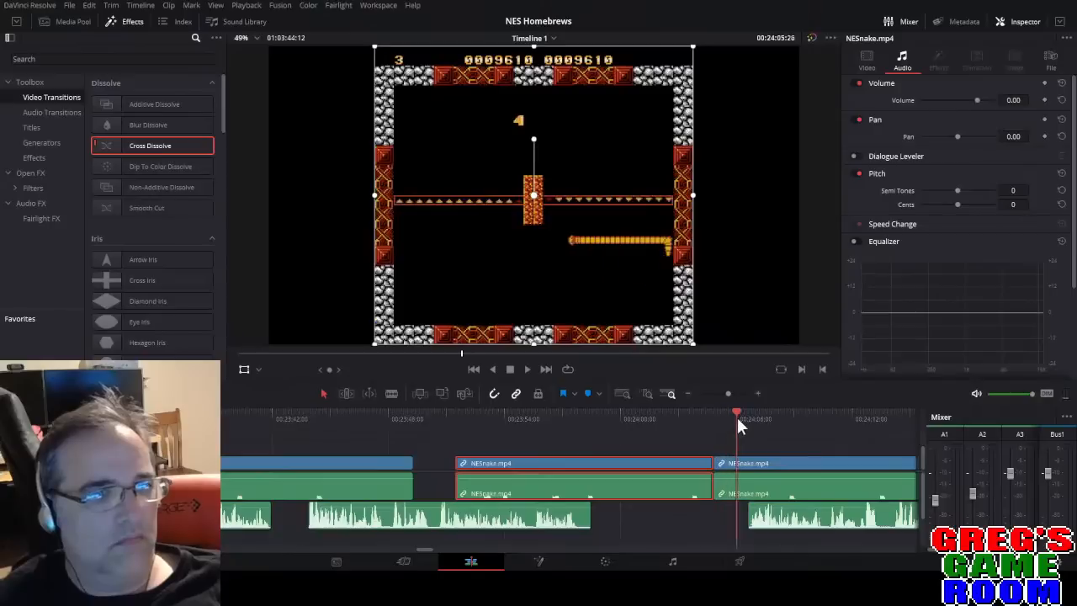
drag(731, 421, 576, 430)
drag(461, 460, 620, 461)
Extend the preceding gameplay clip to the commentary's end at about 00:23:58:15, and play it back.
click(355, 461)
drag(412, 461, 590, 461)
click(658, 414)
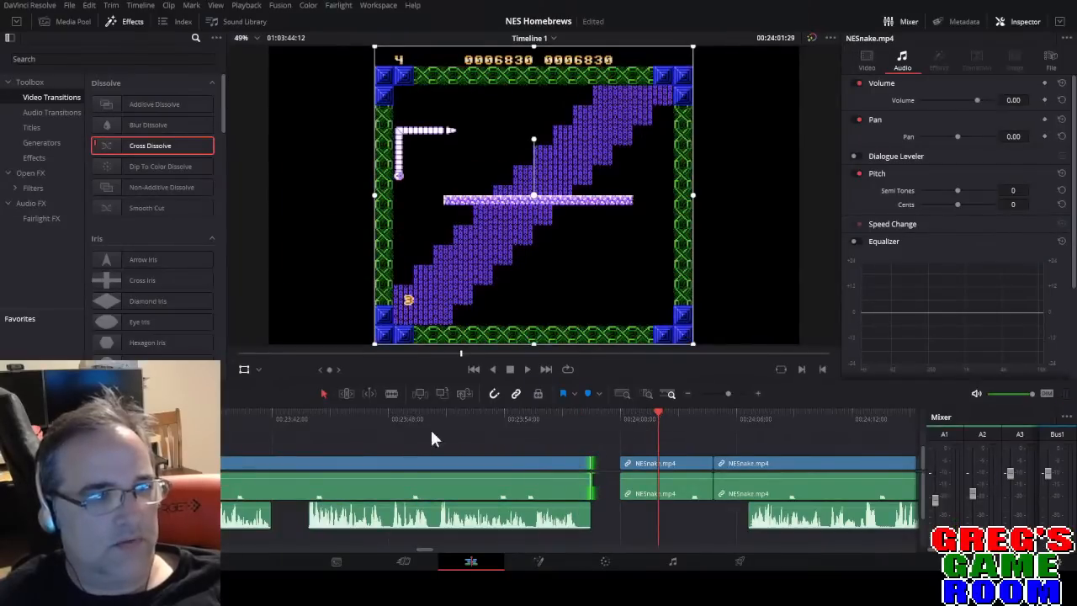
click(408, 426)
key(space)
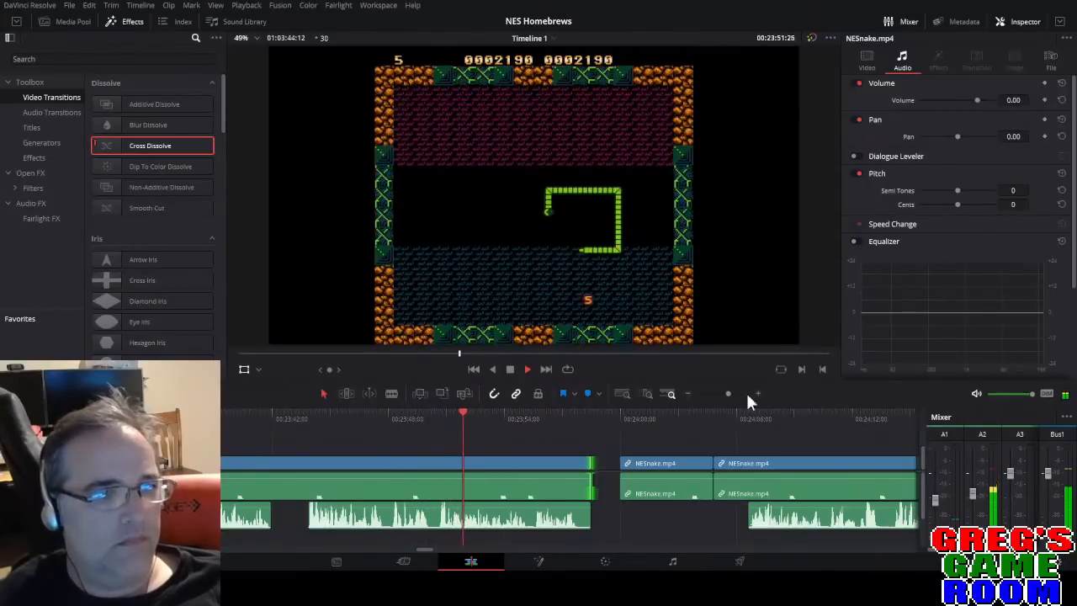
click(367, 418)
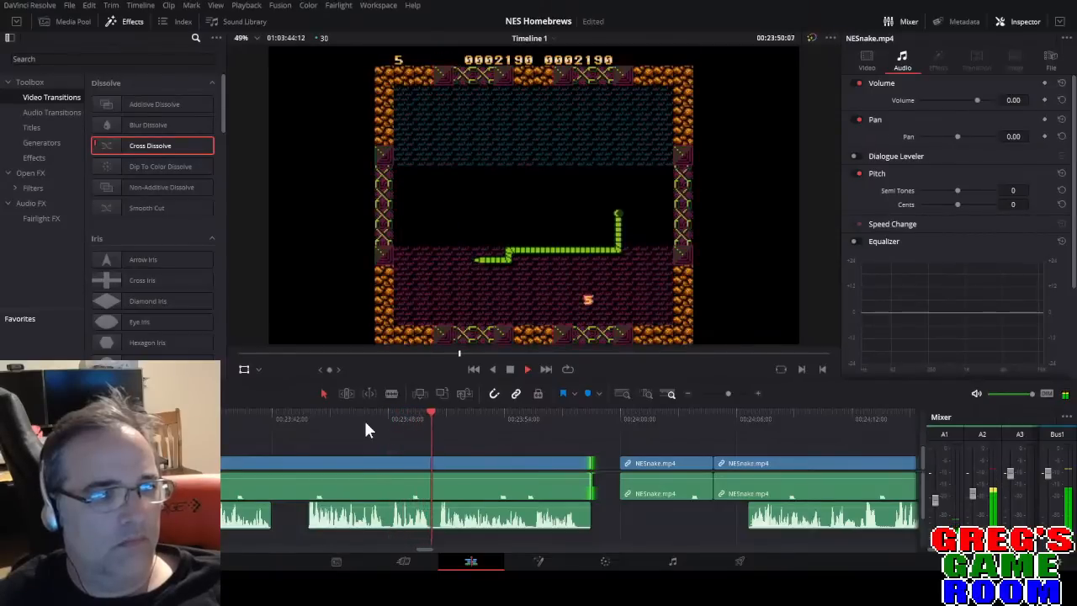
Split the gameplay at 00:23:50:13, delete the part after it, move the next gameplay clip back to the split, and play it back.
key(space)
key(b)
click(435, 462)
key(a)
click(473, 467)
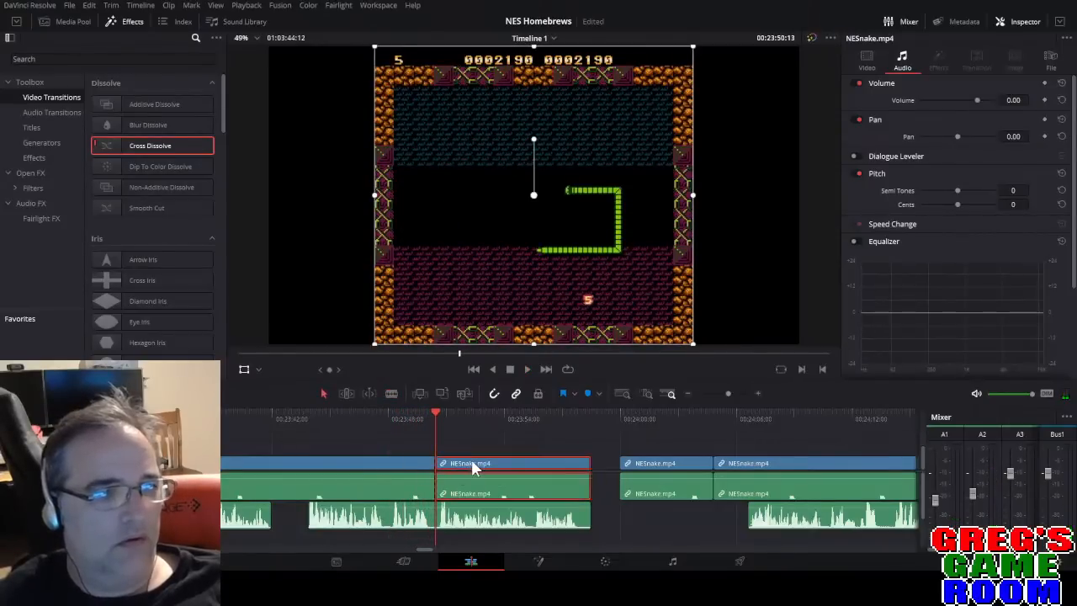
key(BackSpace)
drag(655, 471, 499, 461)
click(592, 421)
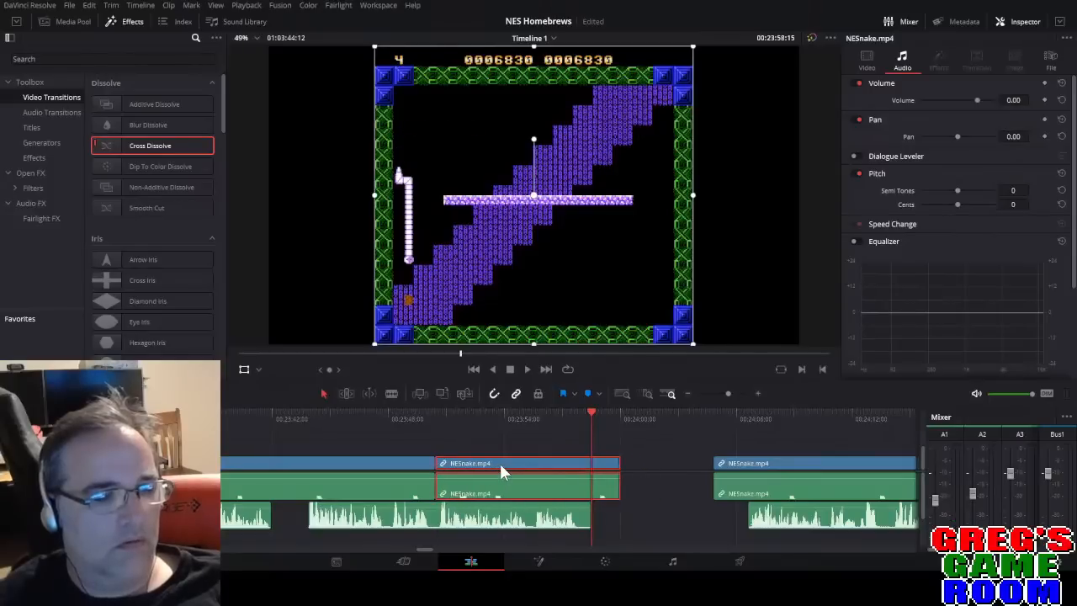
click(408, 420)
key(space)
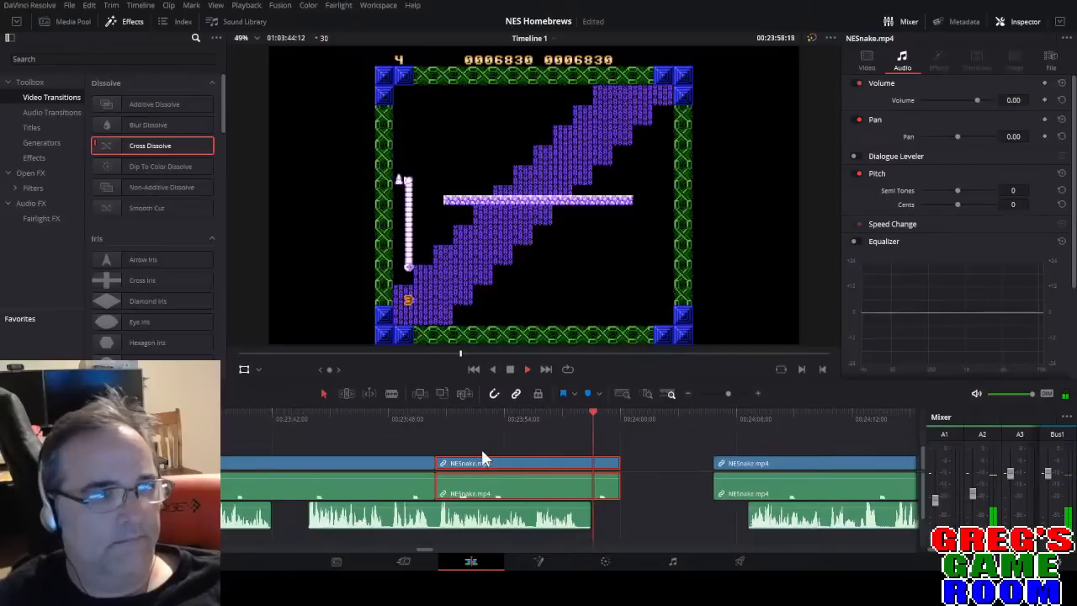
Split the gameplay at about 00:23:59:16, ripple-delete the leftover end, and close the gap before the next clip.
key(space)
key(space)
key(space)
key(b)
click(615, 462)
key(a)
click(617, 462)
key(Delete)
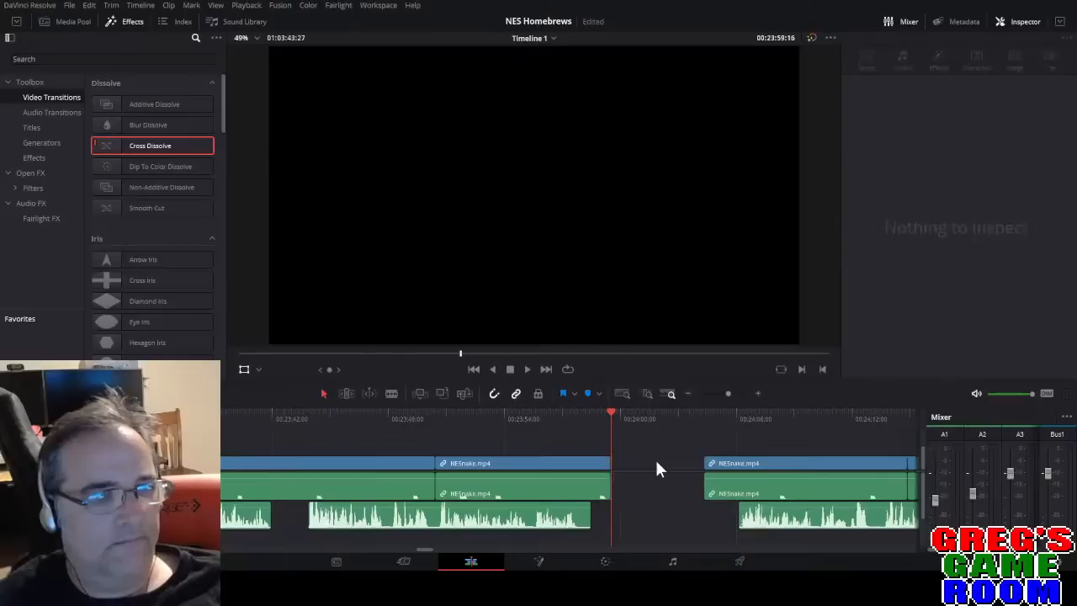
key(Delete)
key(space)
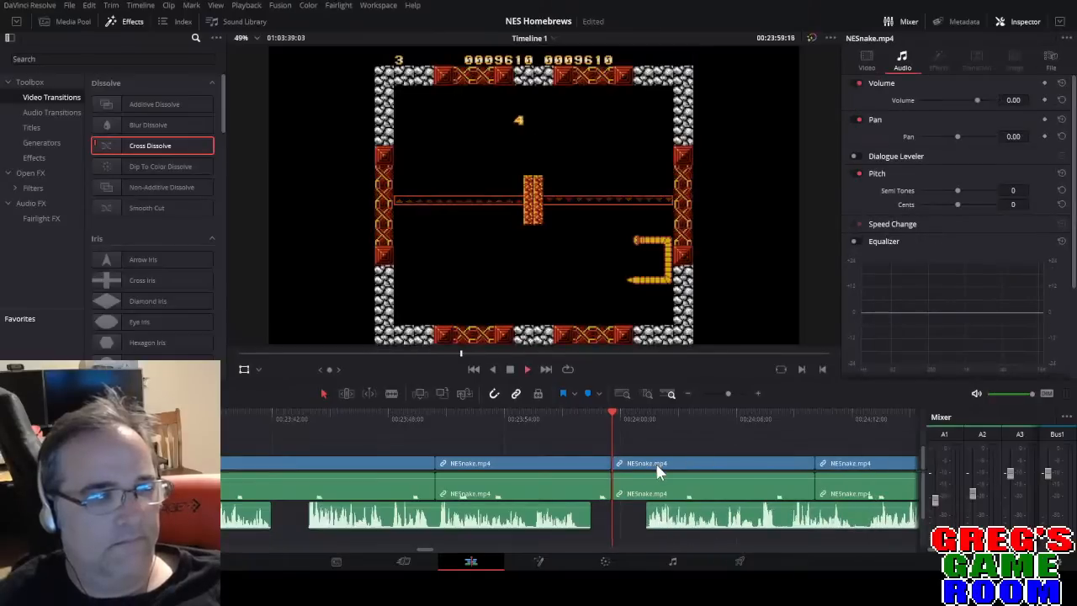
Delete the commentary pause at about 00:24:08:10 and move the piece before it earlier to start at the gameplay cut at about 00:23:59:16.
drag(730, 393, 730, 393)
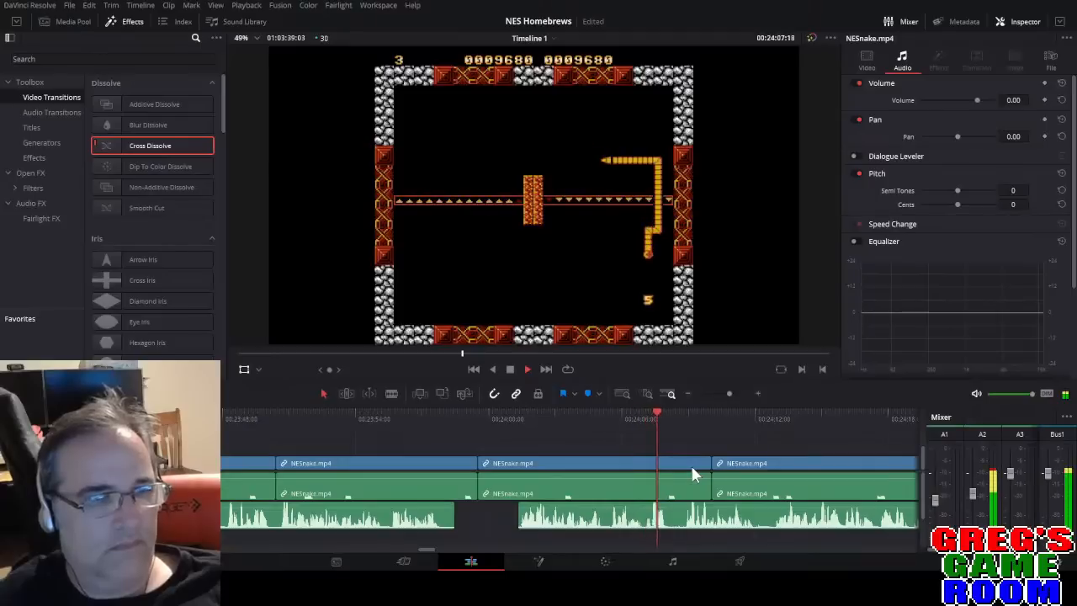
key(space)
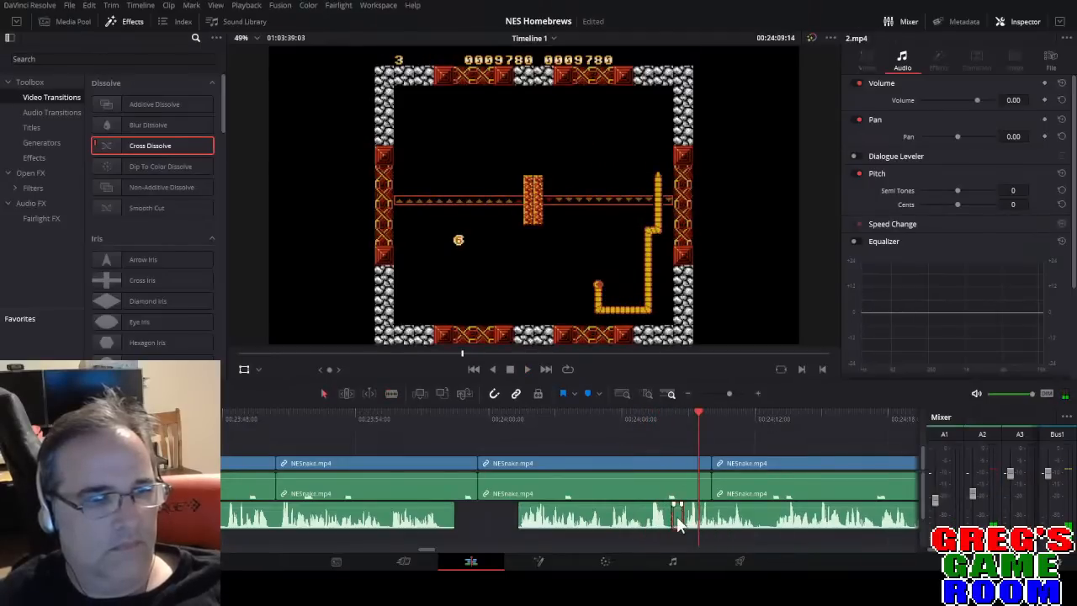
drag(678, 515, 589, 527)
click(473, 418)
key(space)
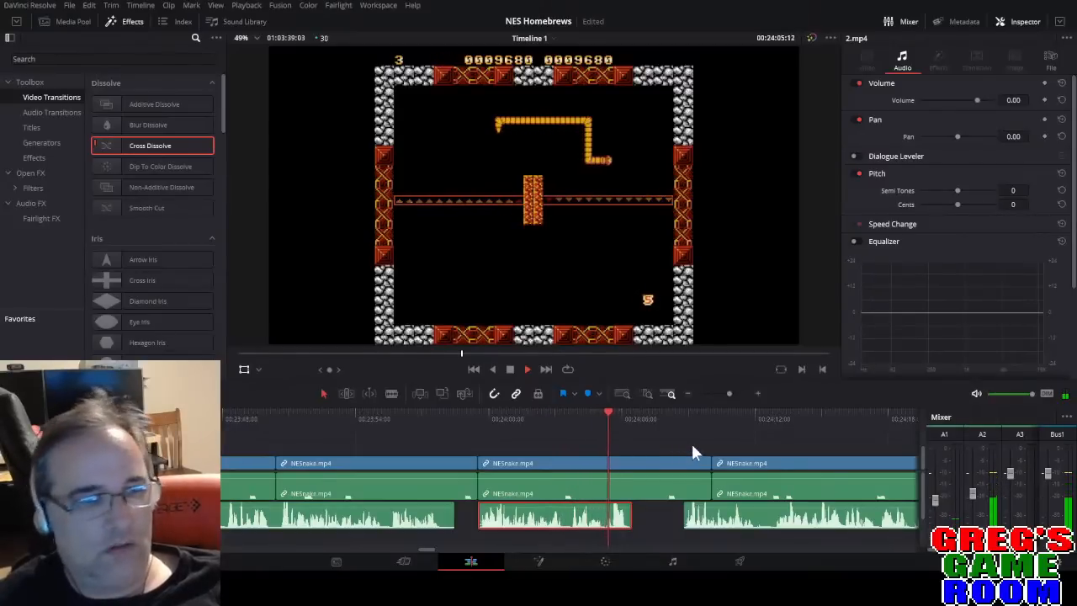
Cut the pause between about 00:24:12:00 and 00:24:12:24 out of the following commentary, leaving a gap.
click(691, 418)
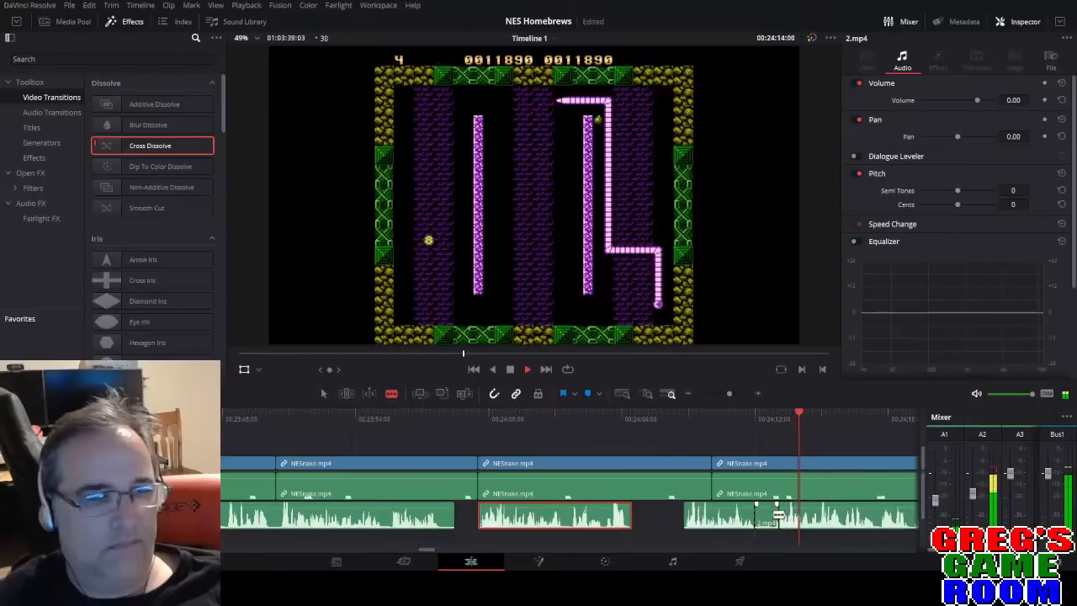
key(space)
key(space)
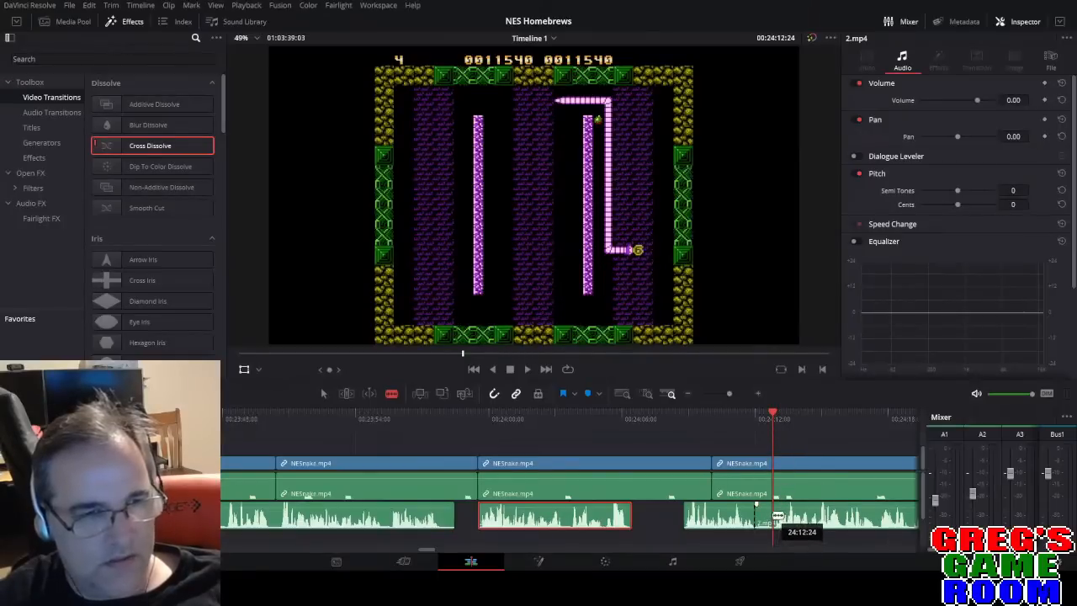
click(775, 517)
key(a)
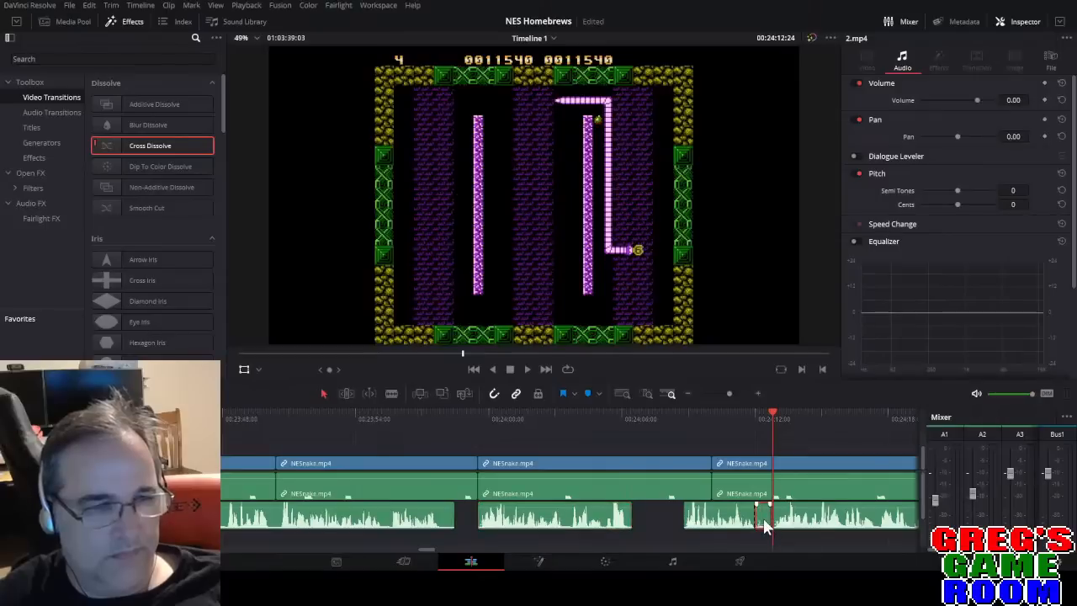
click(763, 521)
Move the isolated commentary piece earlier to directly follow the previous one at about 00:24:06:14, play it back, and inspect the join.
drag(722, 525, 681, 525)
click(603, 420)
key(space)
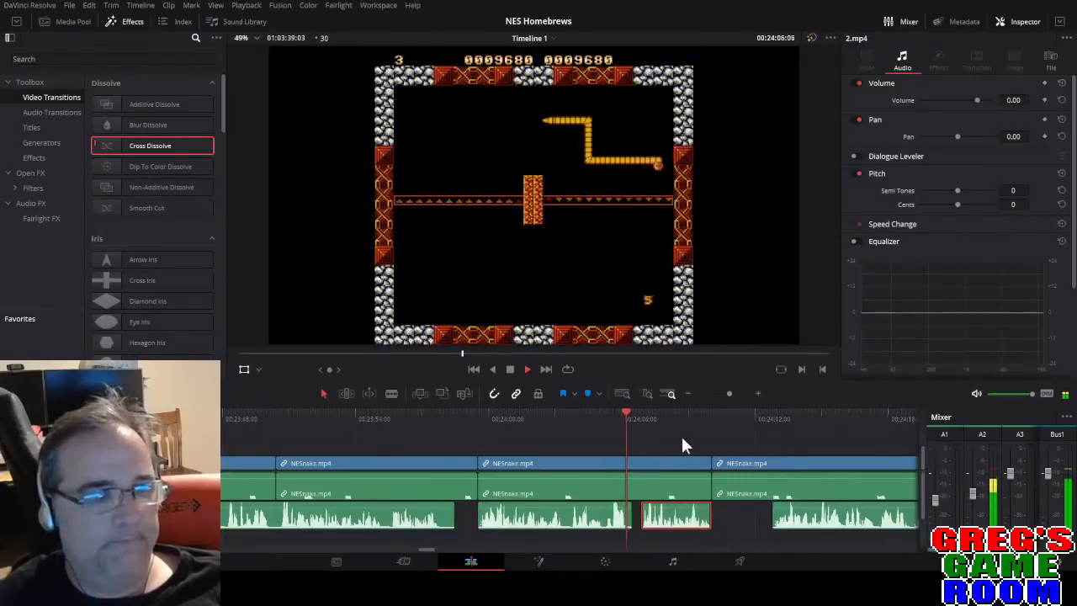
key(space)
drag(697, 520, 686, 519)
click(602, 413)
key(space)
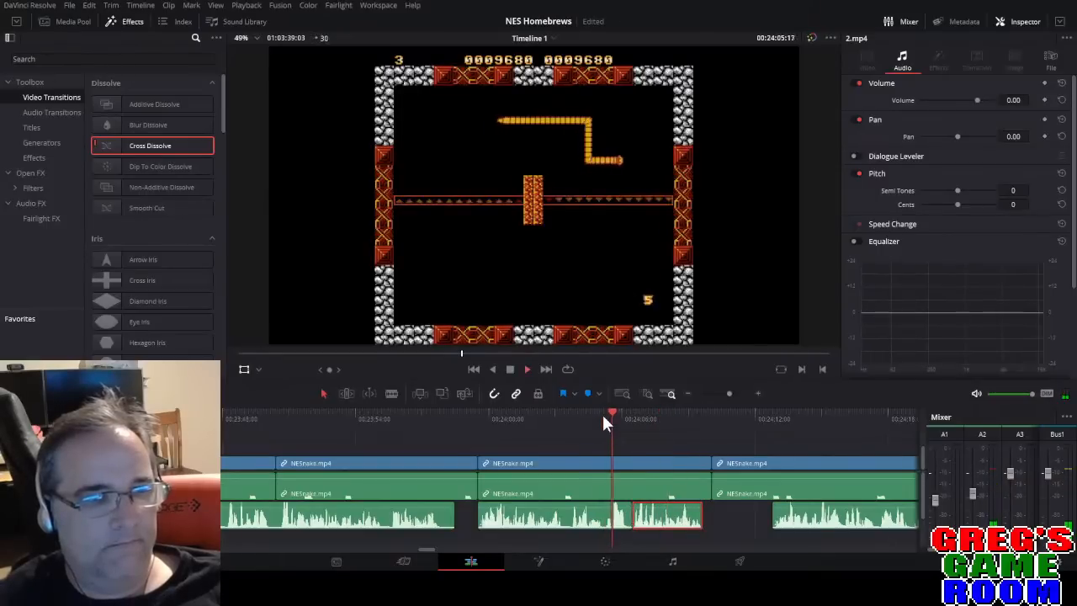
drag(729, 393, 738, 393)
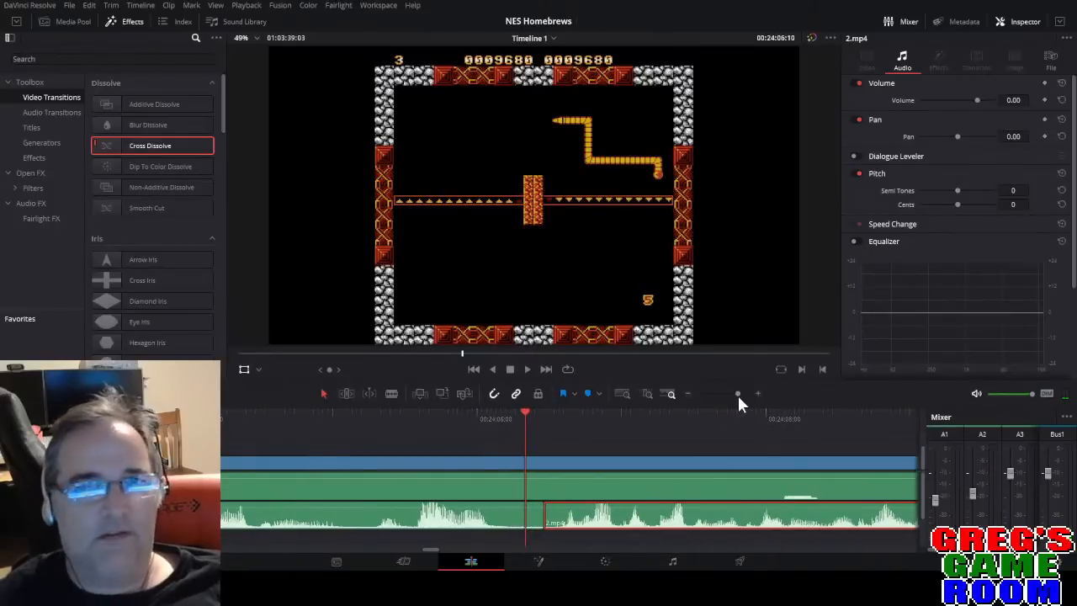
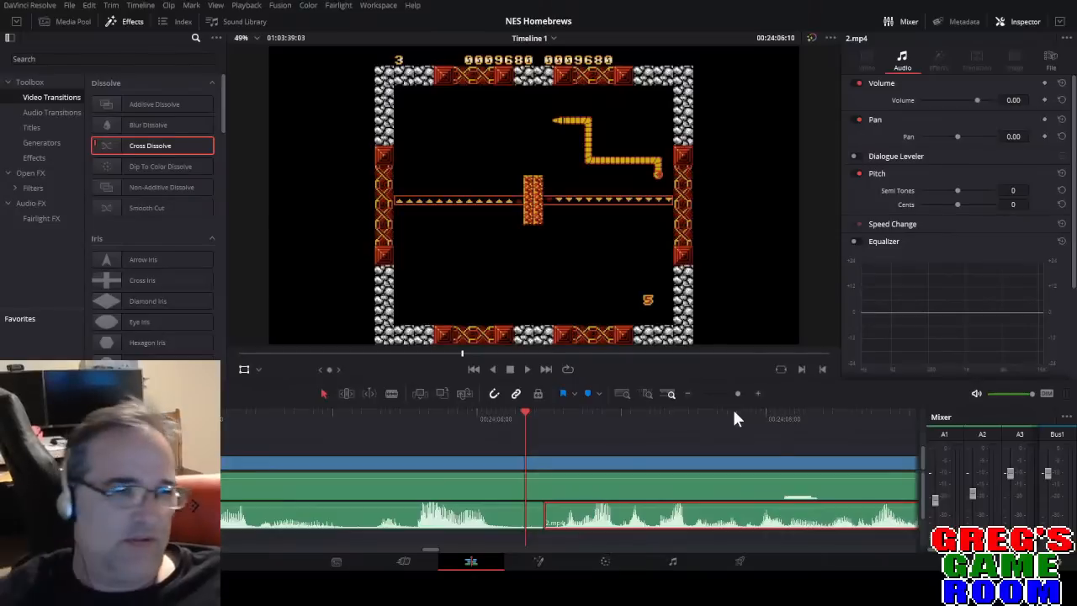
click(457, 425)
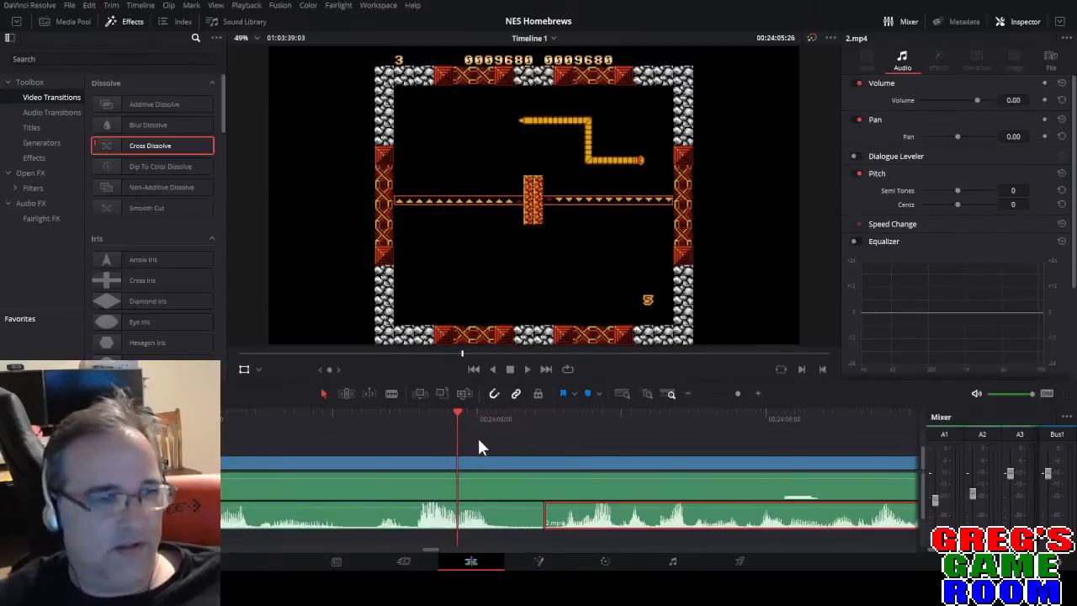
Cut the commentary pause after about 00:24:06:10 and move the following piece earlier to start at that point.
key(space)
key(space)
key(b)
click(526, 516)
drag(546, 513, 563, 515)
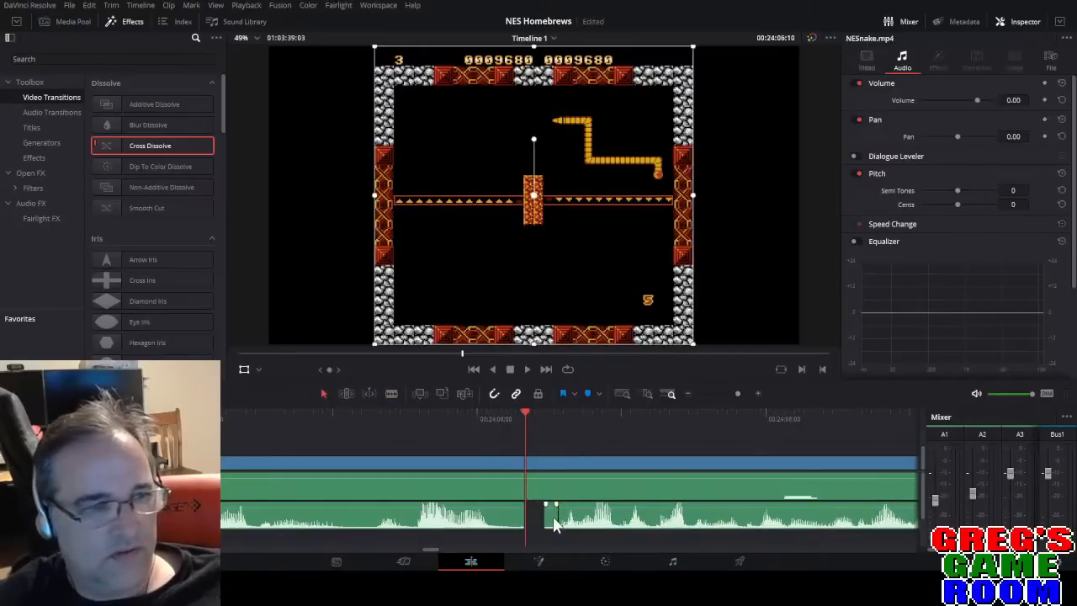
drag(616, 522, 582, 528)
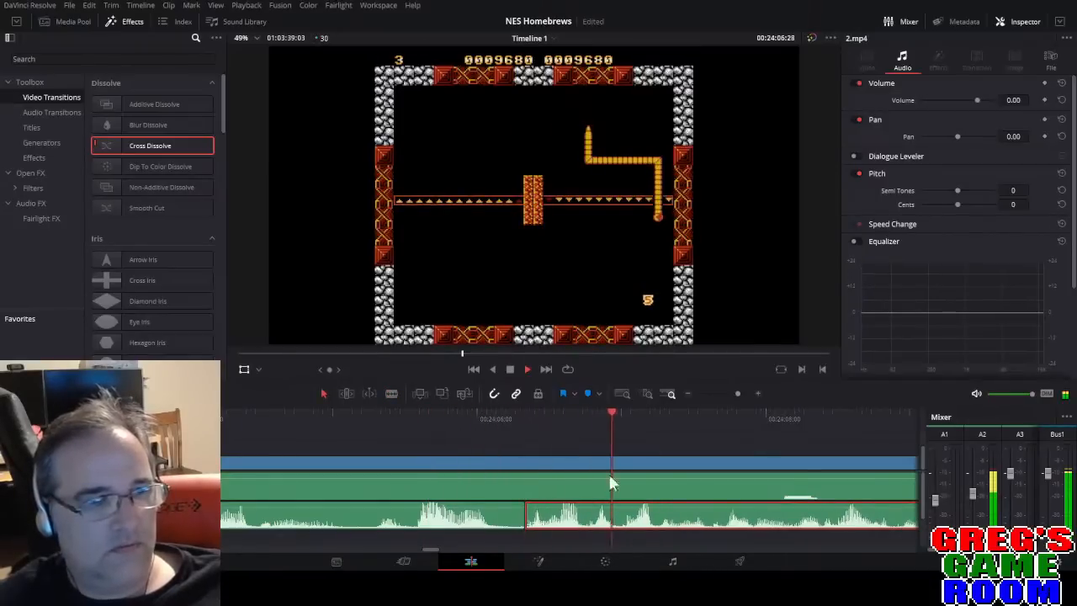
Delete the short silence just before the commentary join, move the following piece up against the previous one, and play the join.
key(b)
key(a)
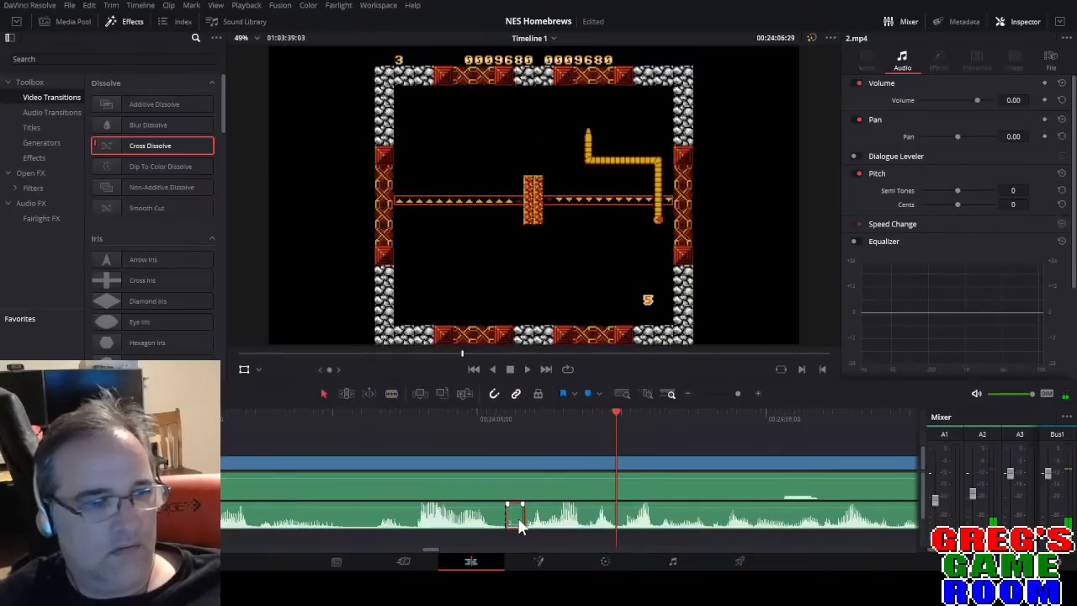
drag(558, 527, 543, 528)
click(438, 420)
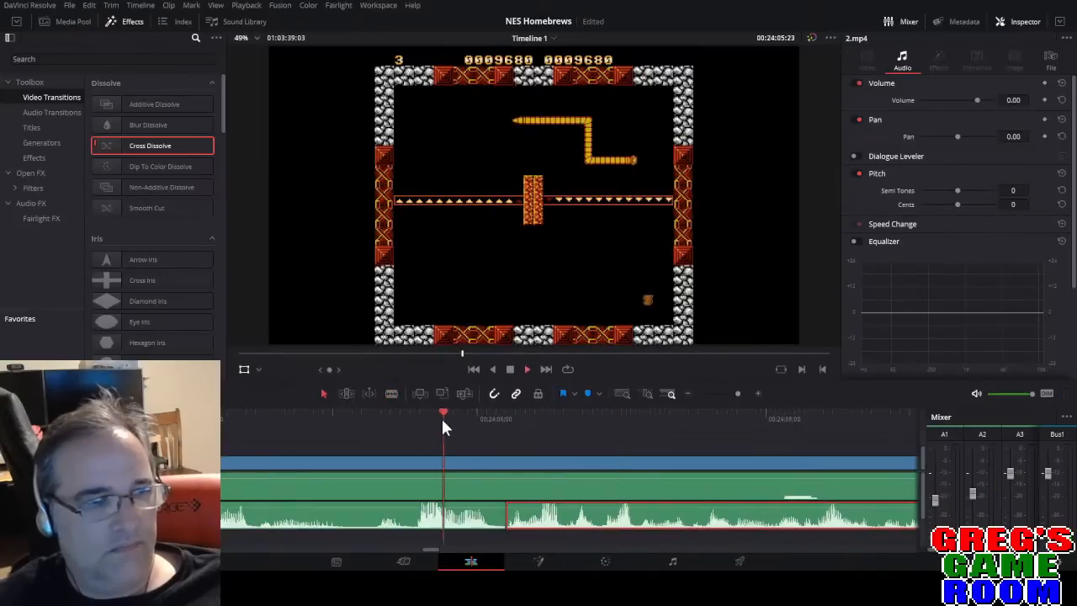
key(space)
Split the commentary at about 00:24:20:00, move the piece before it about one second earlier, and play it back.
drag(739, 393, 730, 392)
key(b)
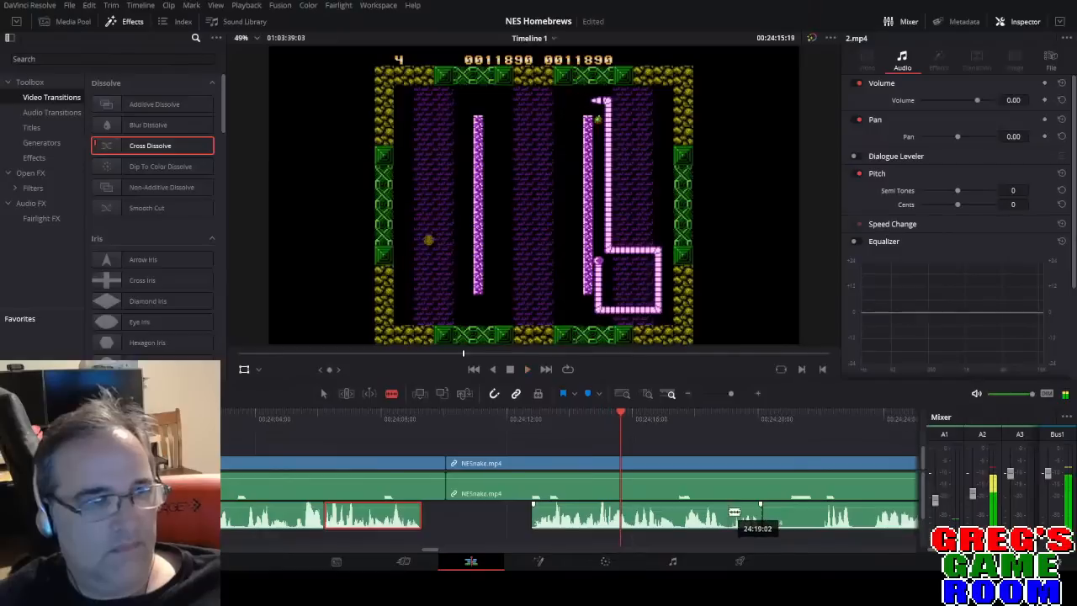
drag(701, 524, 681, 528)
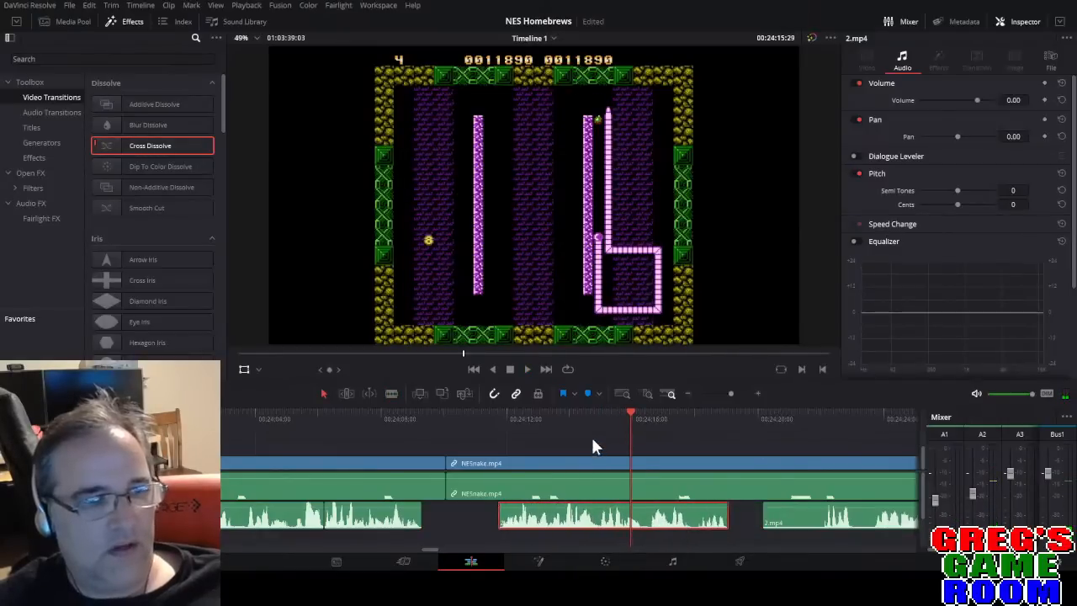
click(573, 418)
key(space)
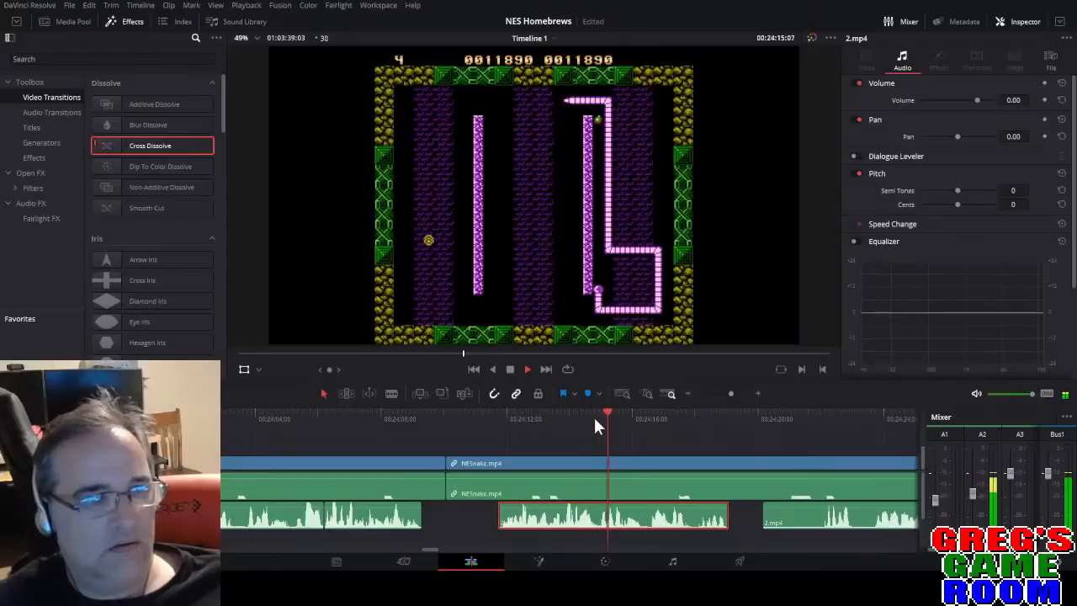
key(space)
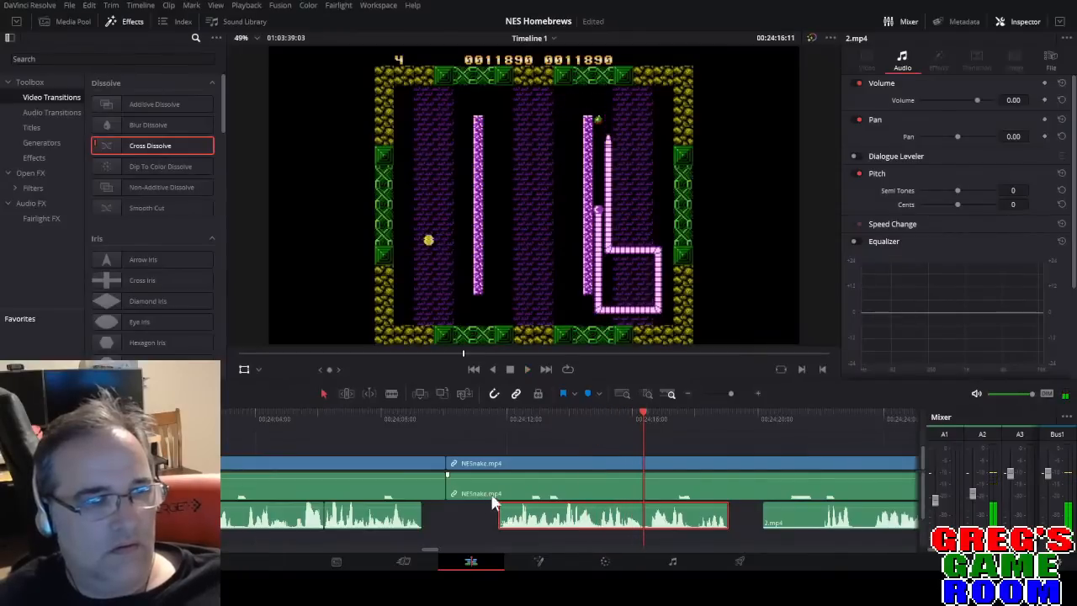
Split the NESnake gameplay at the commentary start near 00:24:11:22, ripple-delete the section back to the previous cut, and play the result.
click(486, 418)
key(space)
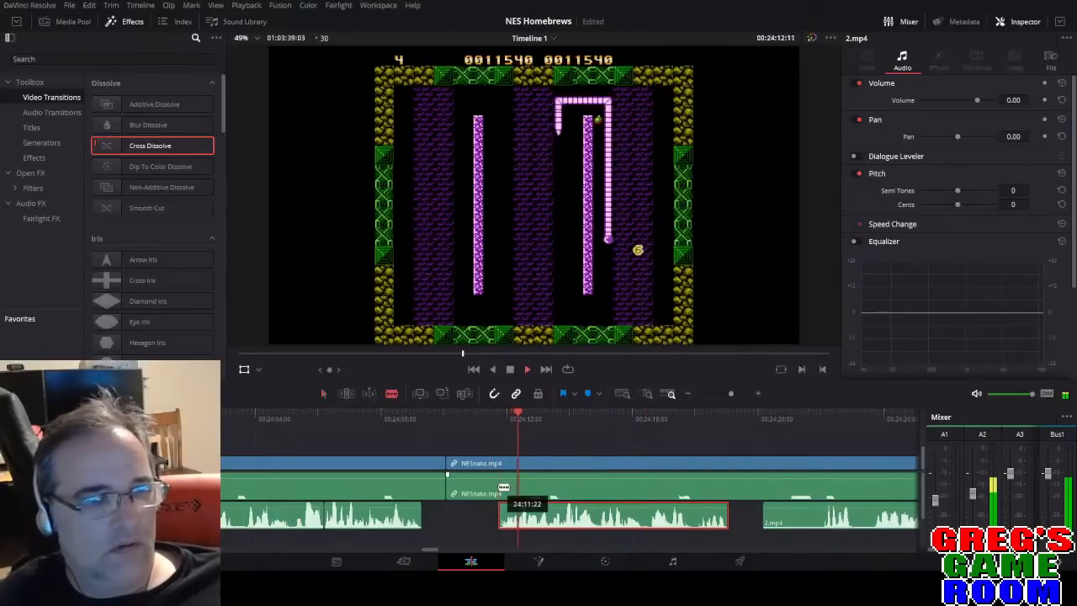
click(503, 487)
key(a)
click(480, 491)
key(Delete)
click(422, 416)
key(space)
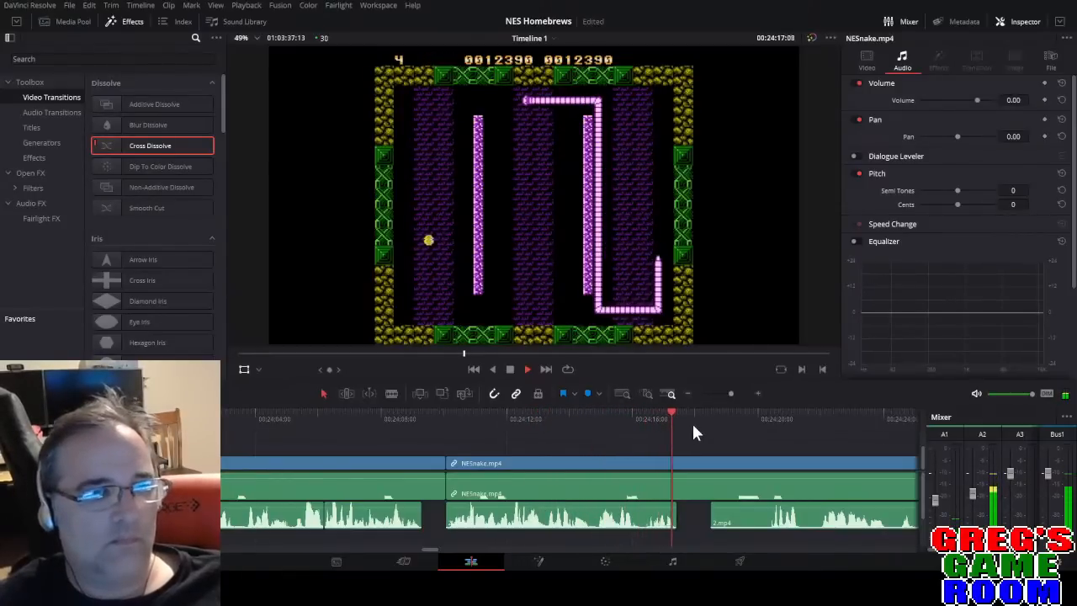
Split the next commentary clip at about 00:24:20:05 and delete the portion before the split.
key(b)
click(767, 515)
key(a)
click(752, 517)
key(Delete)
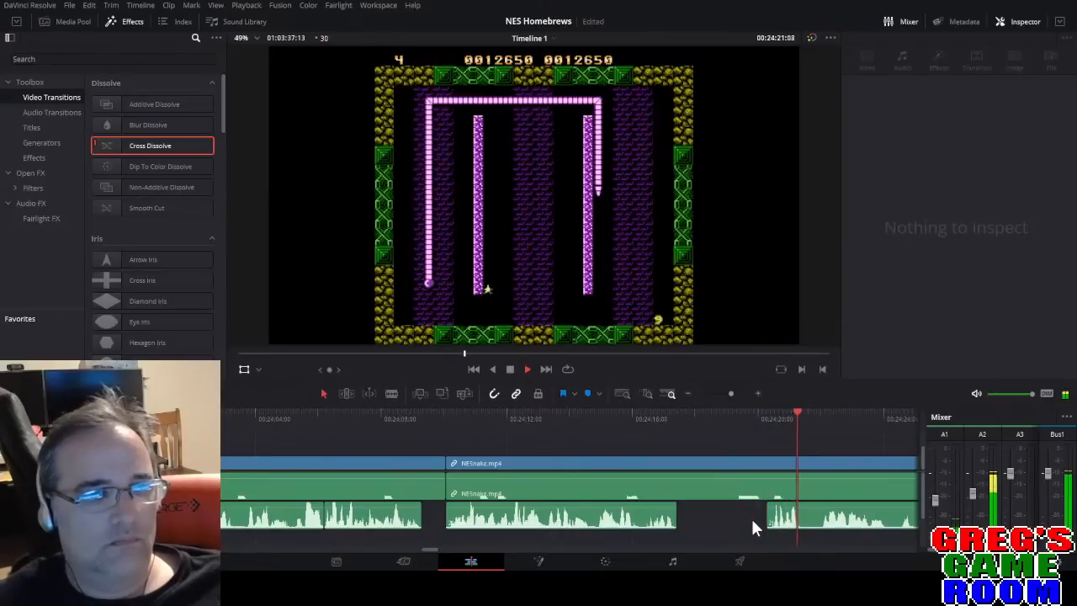
Review the gameplay from about 00:24:15:25, then cut off and delete the commentary opening between about 00:24:20:05 and 00:24:21:25.
click(615, 417)
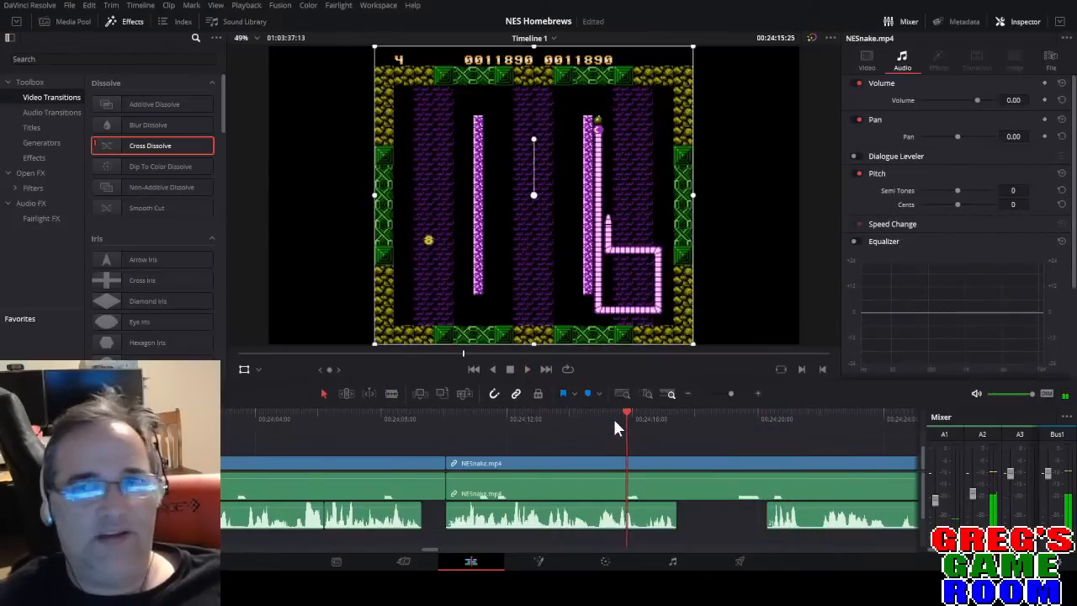
key(space)
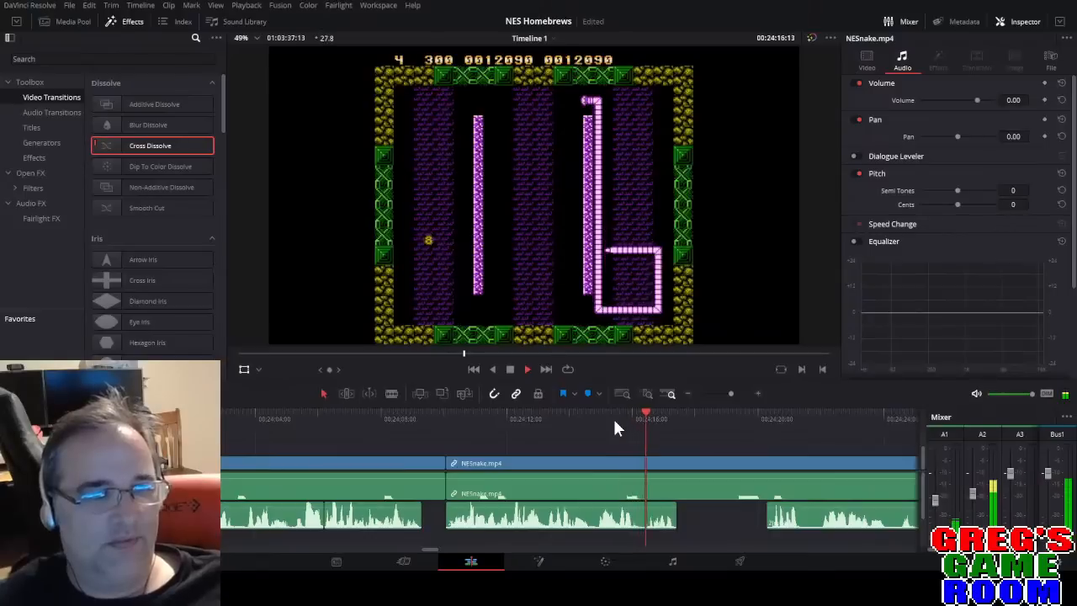
mouse_move(643, 417)
mouse_down()
mouse_move(579, 425)
mouse_move(646, 422)
mouse_up()
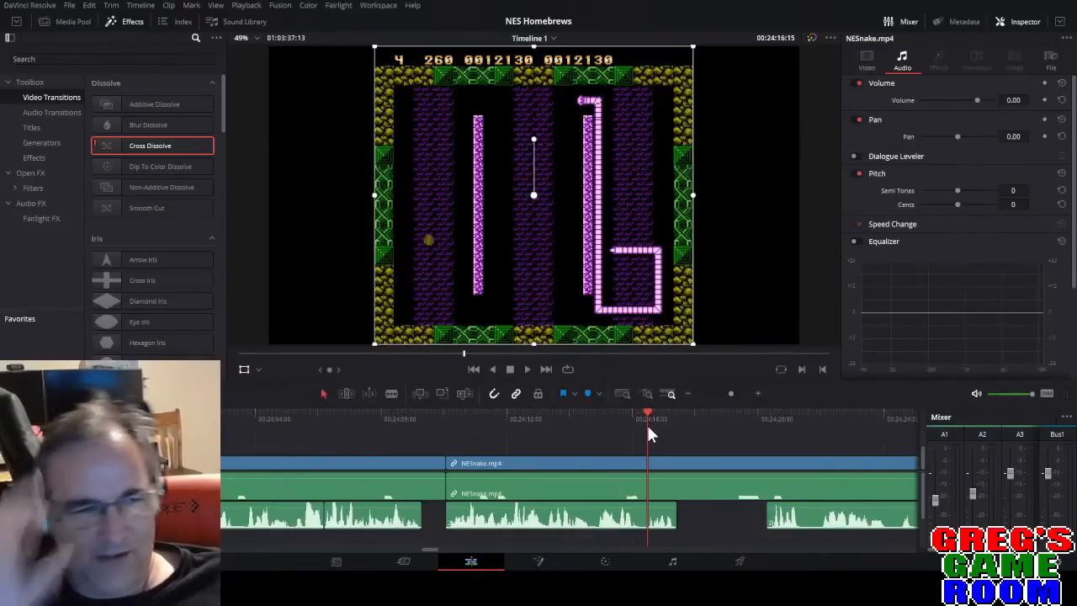
drag(649, 418, 724, 418)
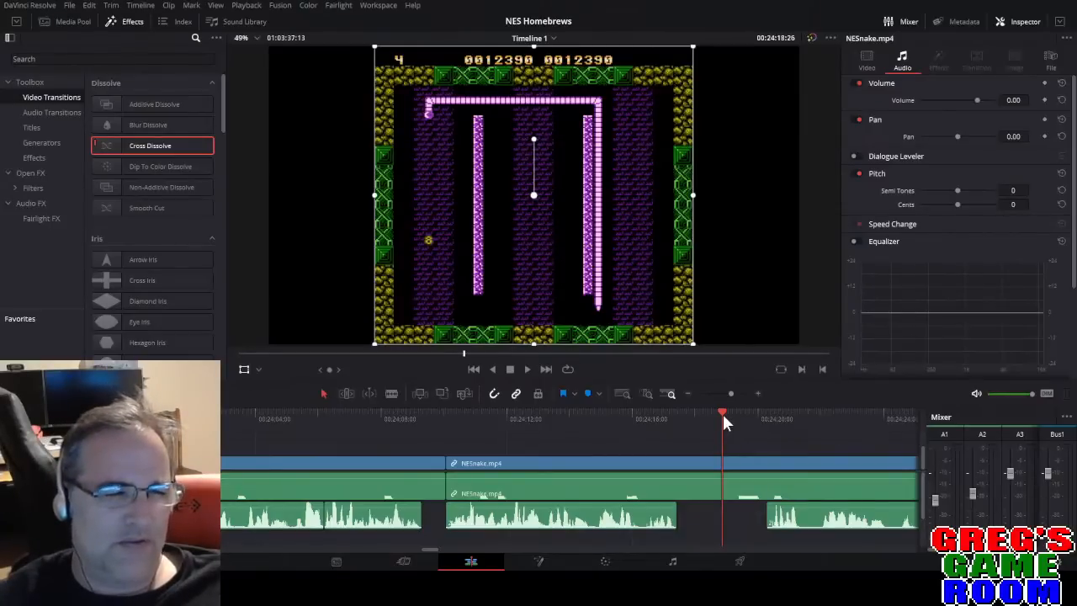
drag(723, 414, 767, 418)
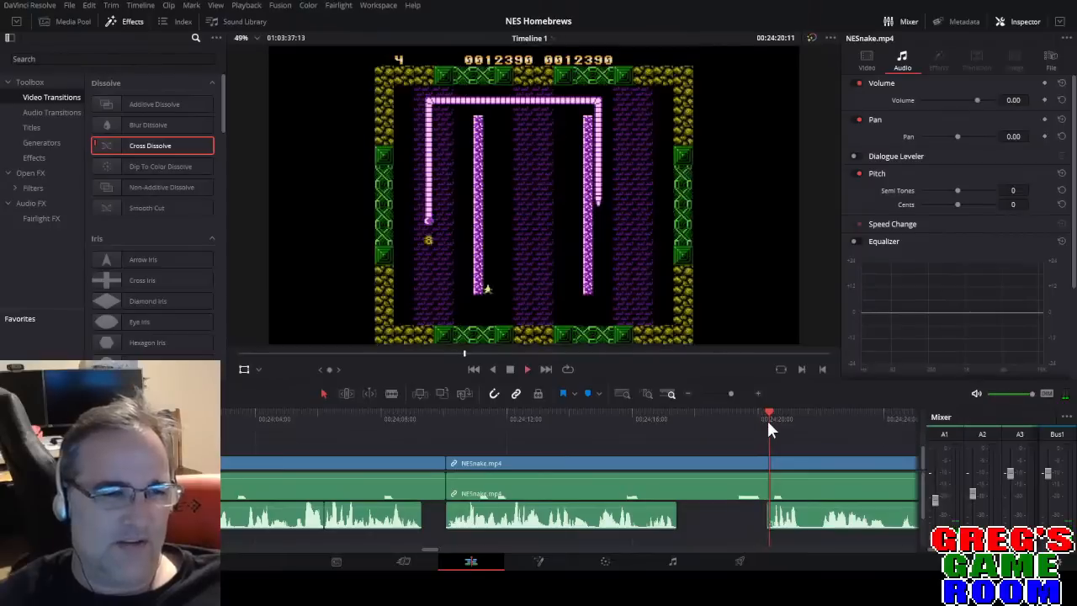
key(space)
key(space)
key(b)
click(798, 516)
key(BackSpace)
key(space)
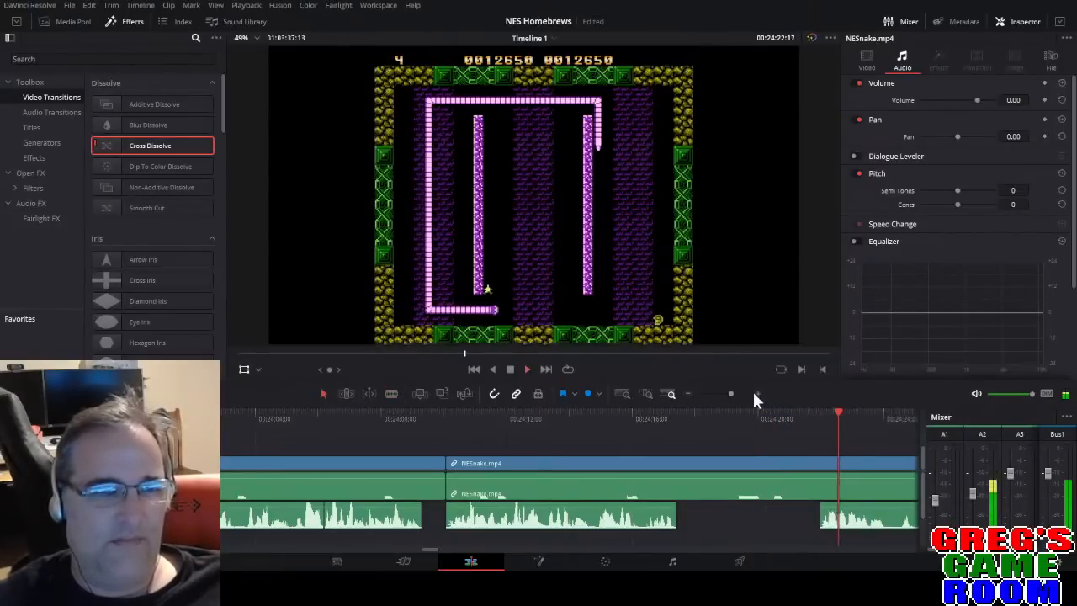
Split the remaining commentary at about 00:24:25:13, delete the portion before it, and play back from there.
click(730, 394)
drag(730, 394, 732, 394)
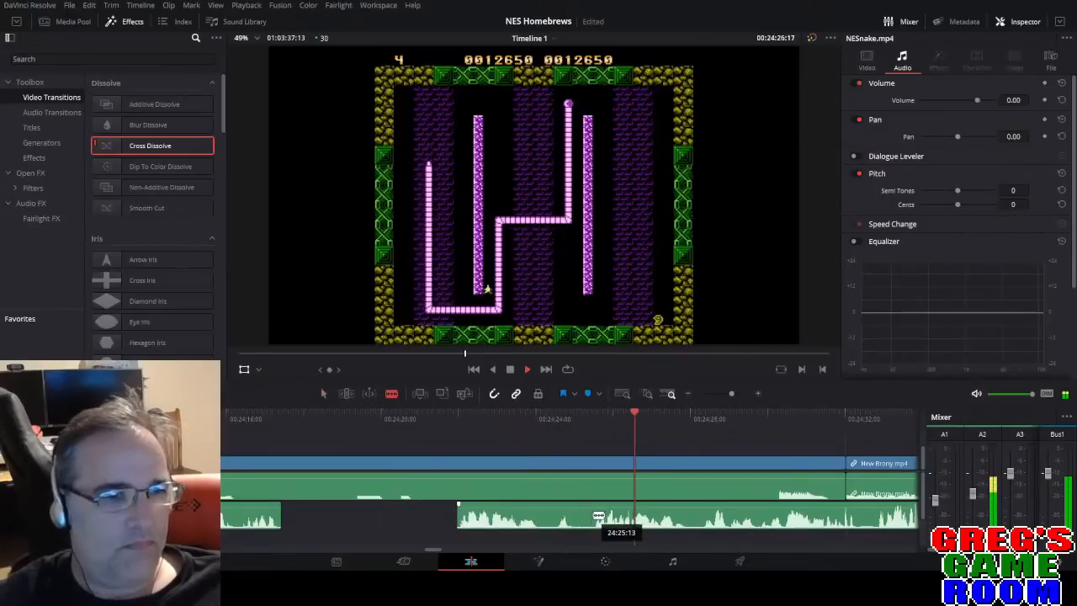
key(BackSpace)
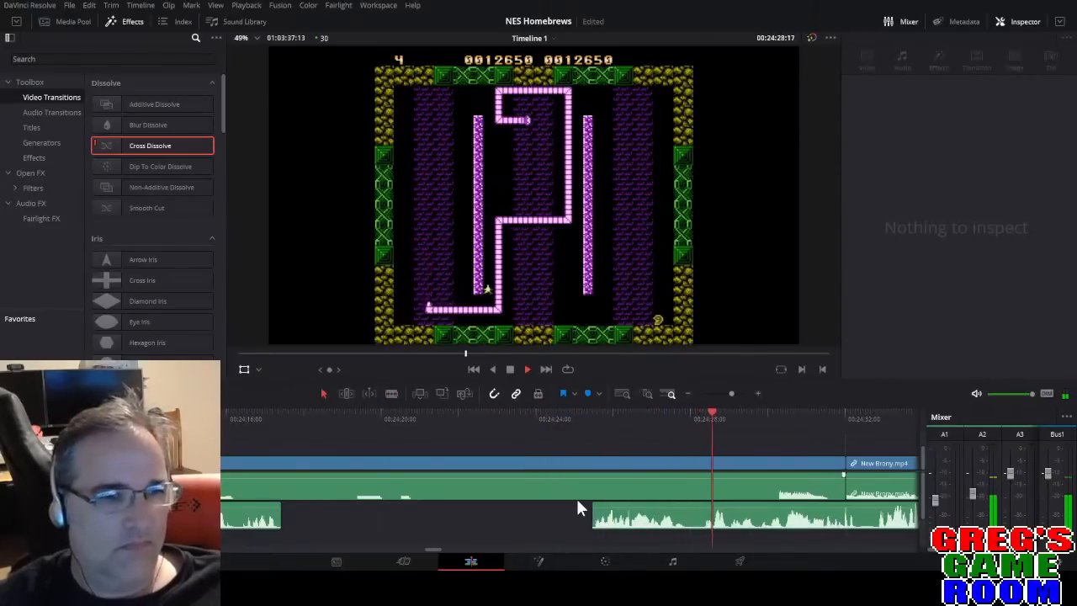
click(606, 502)
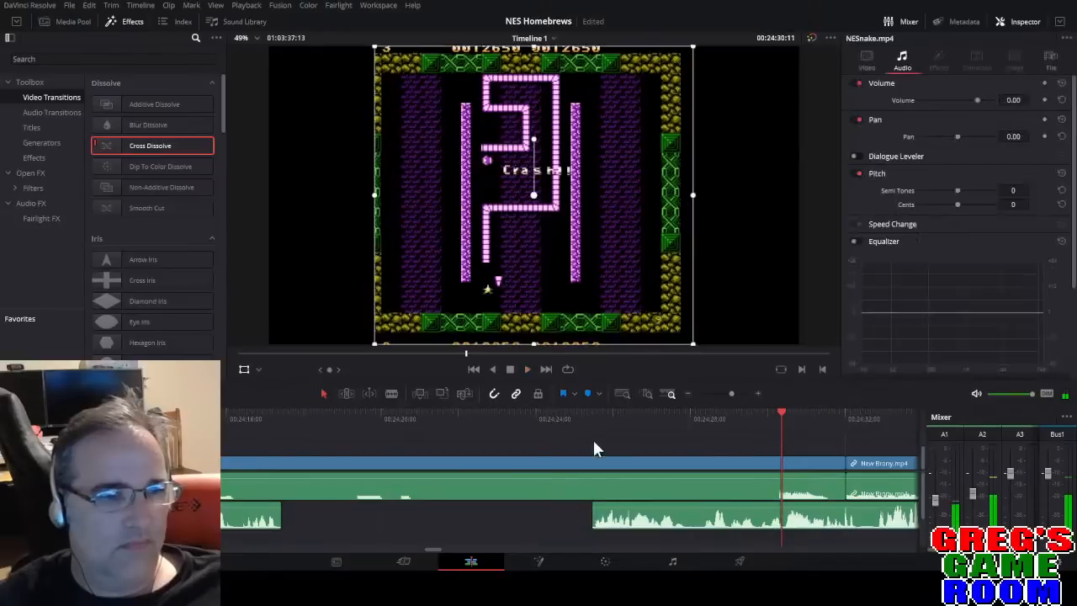
click(589, 418)
key(space)
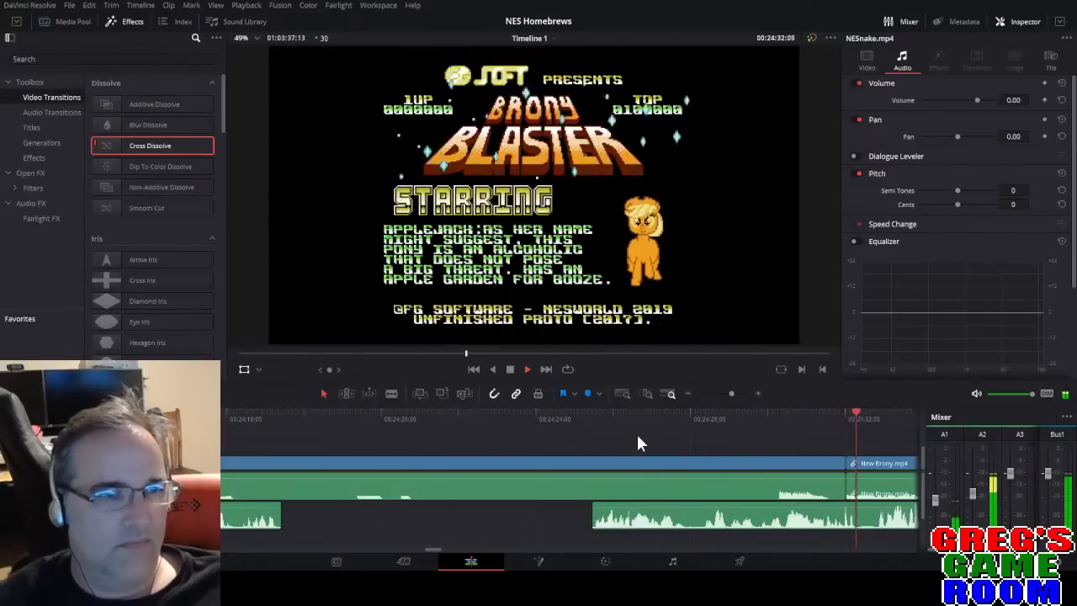
Split the commentary at about 00:24:32:10, move the piece before it 11 frames earlier to end at the New Brony clip's start, and play it.
drag(416, 419, 518, 420)
key(b)
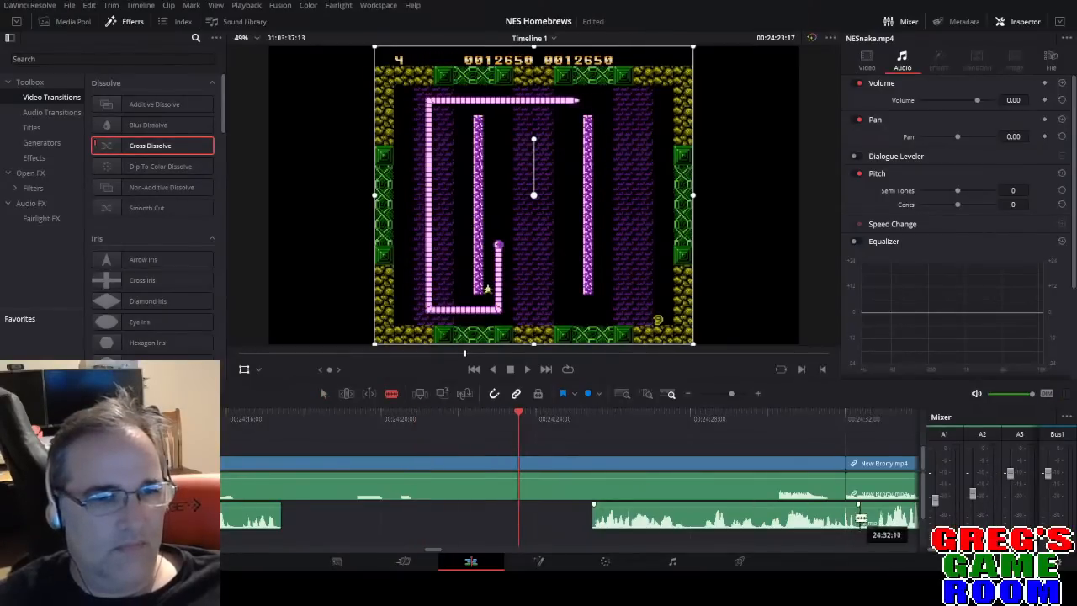
key(a)
drag(811, 529, 797, 528)
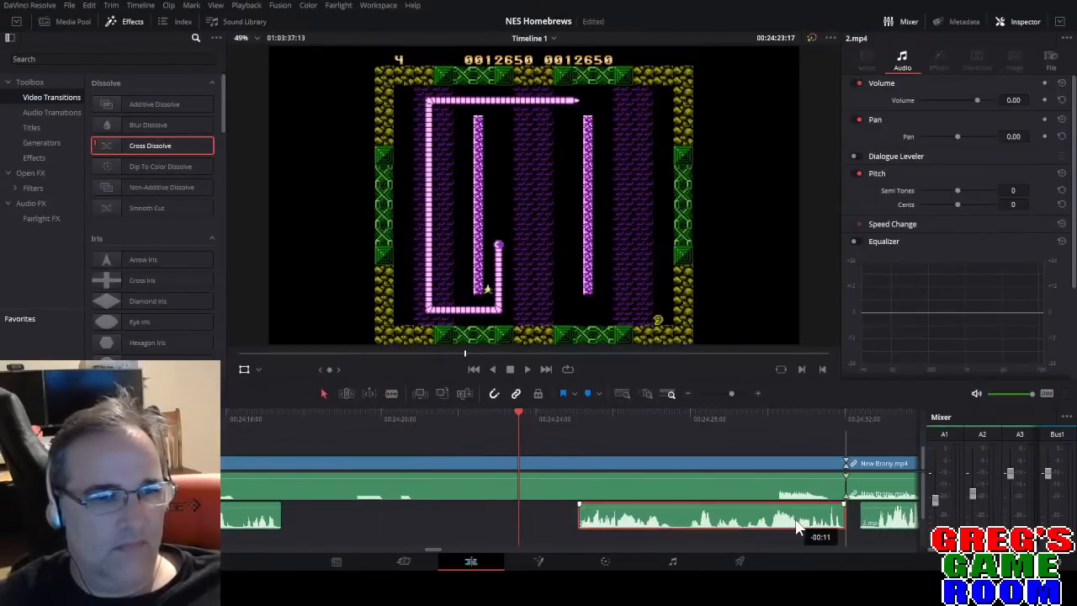
click(744, 425)
key(space)
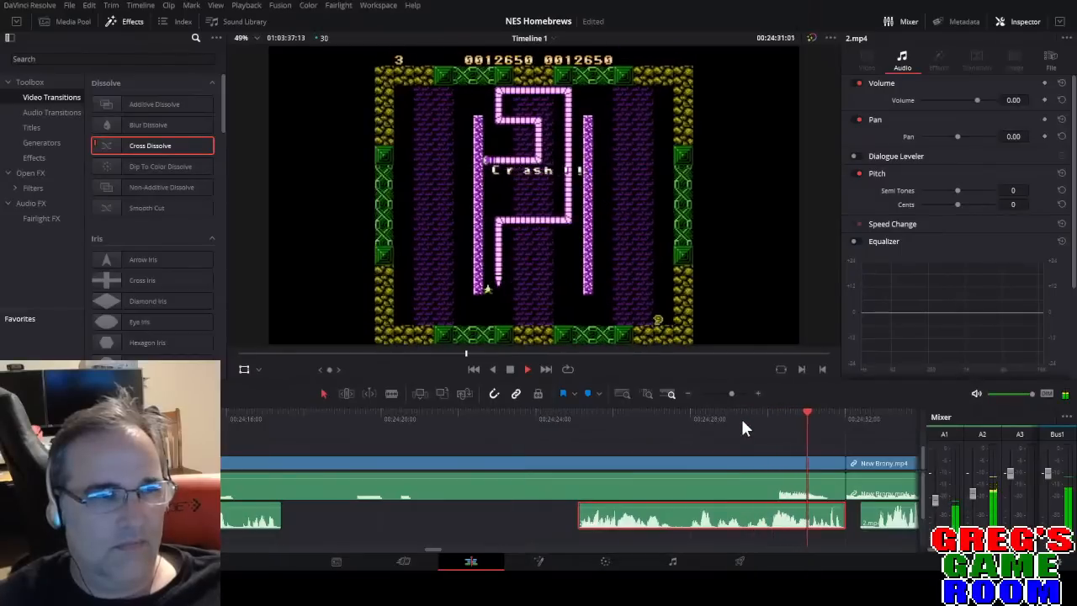
key(space)
Play and scrub through the gap in the commentary, and split the NESnake gameplay at about 00:24:18:27.
key(b)
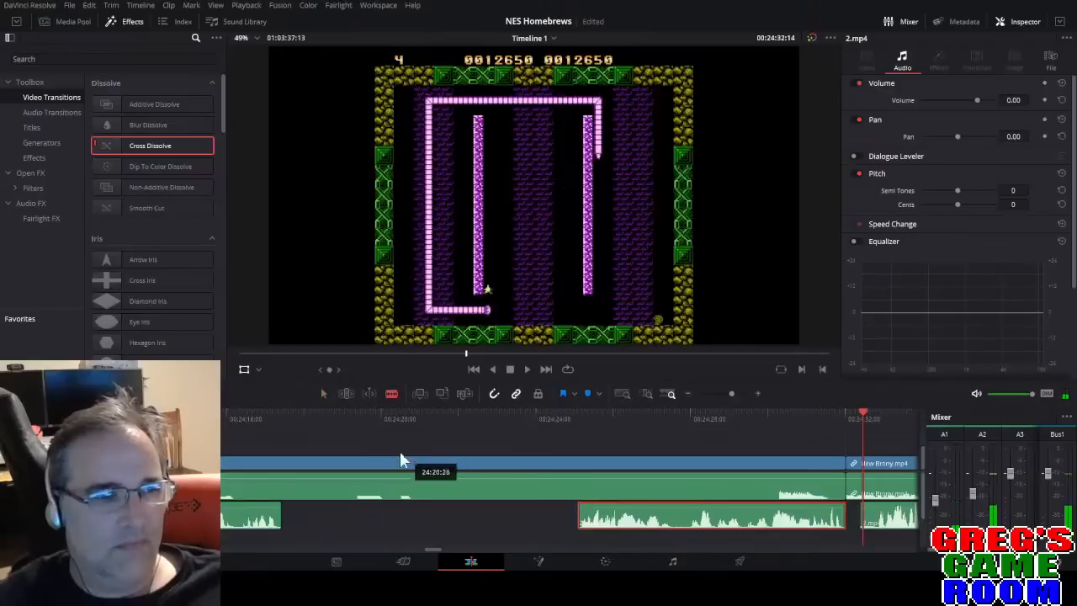
click(257, 415)
key(space)
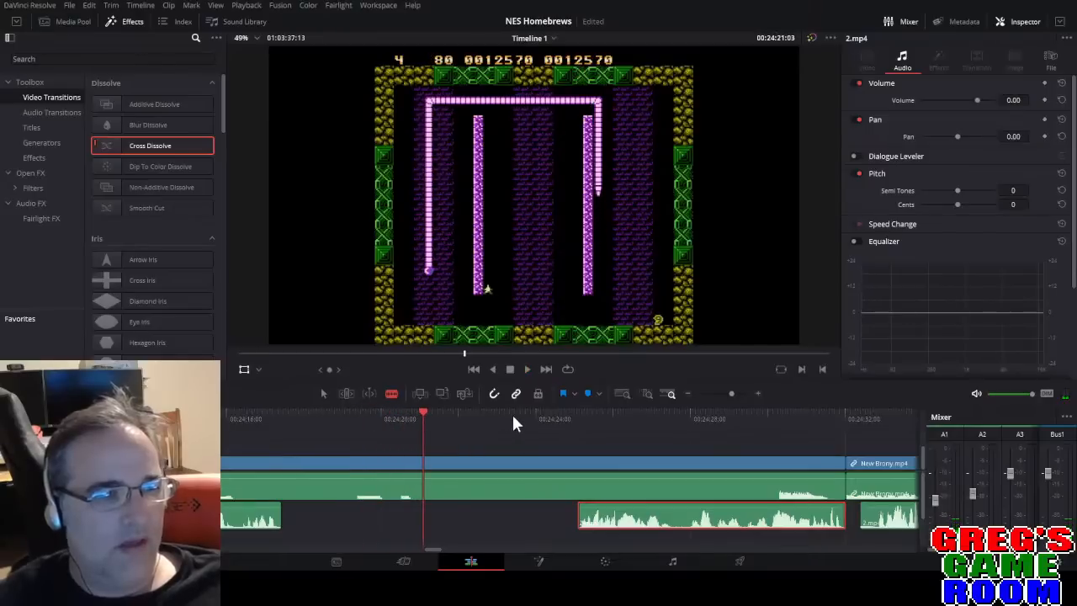
click(557, 417)
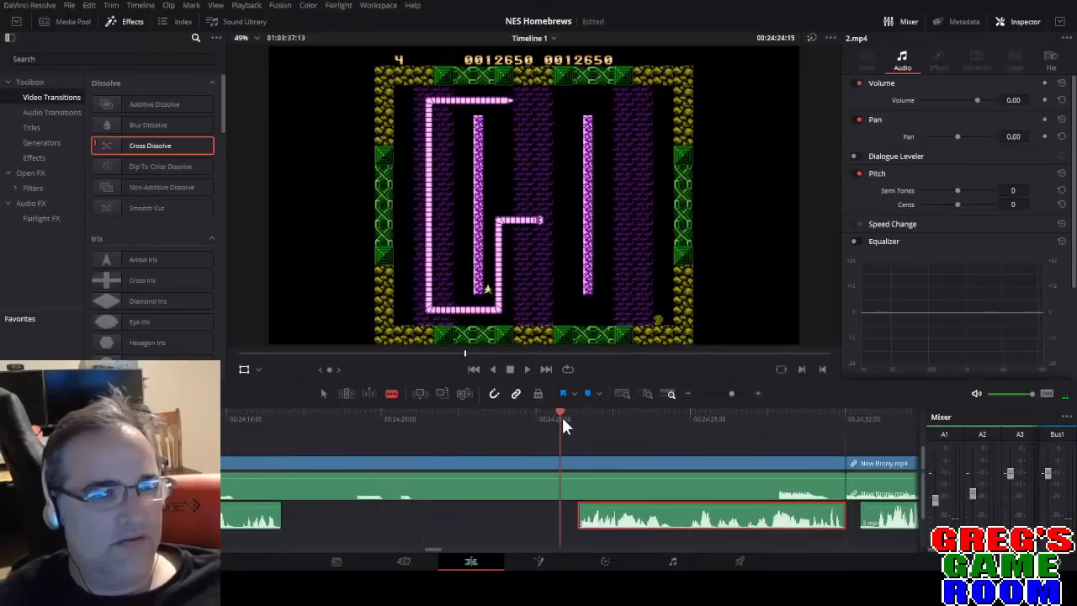
drag(562, 419, 243, 427)
key(space)
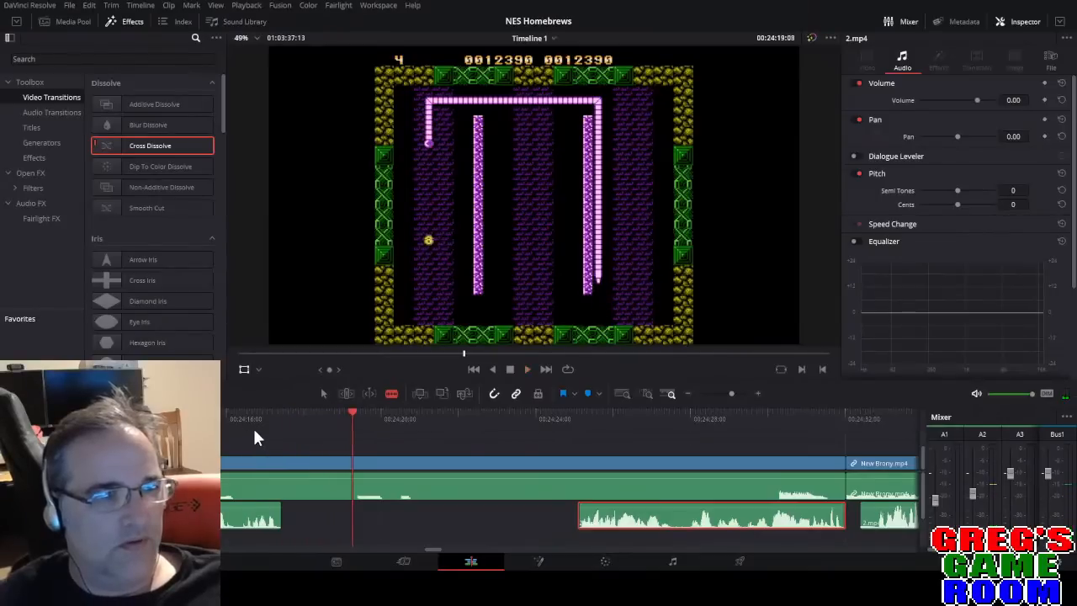
click(186, 421)
key(space)
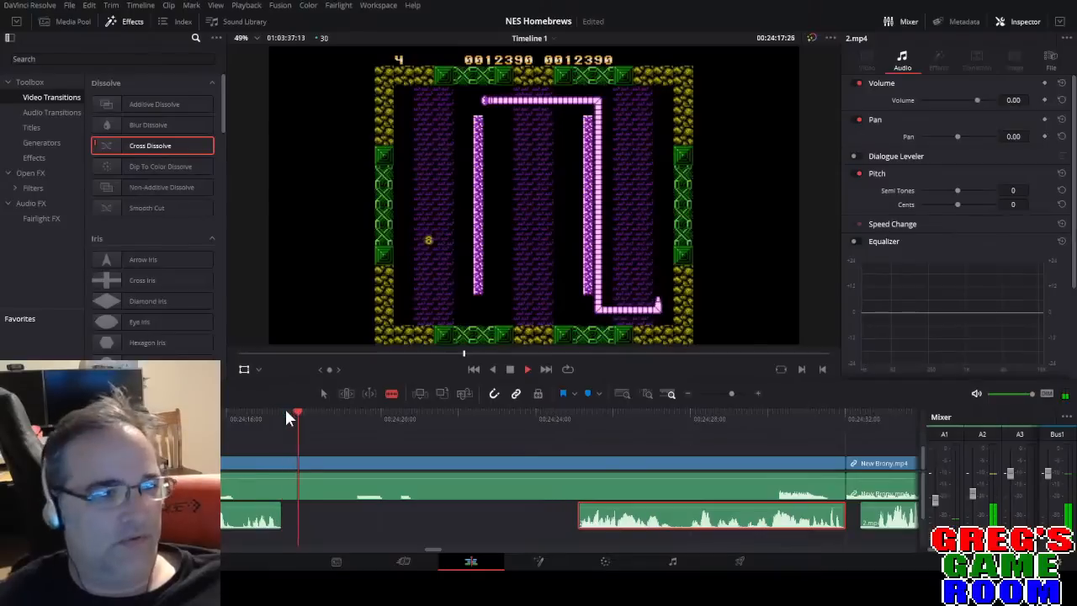
key(space)
click(343, 463)
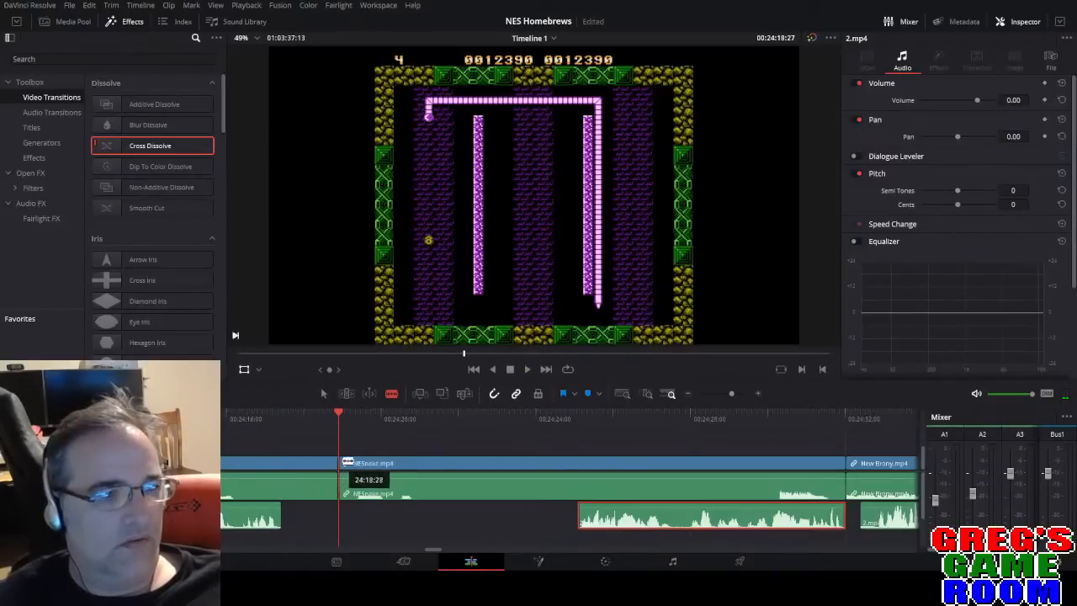
Split the gameplay at the next commentary's start at about 00:24:25:03 and ripple-delete the uncommented section before it.
drag(425, 416, 577, 422)
click(581, 464)
key(a)
click(522, 464)
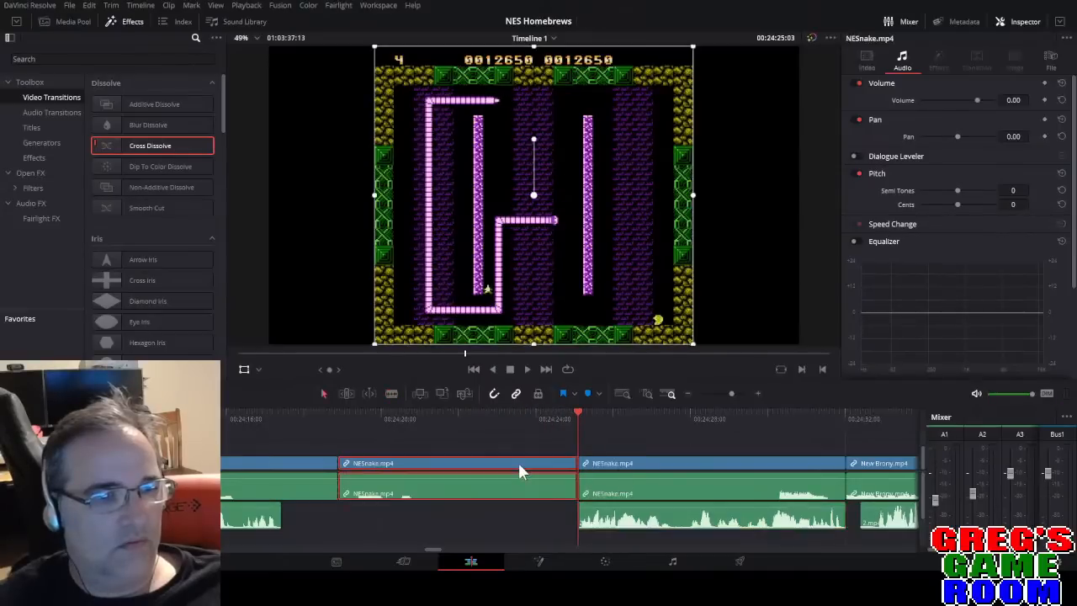
key(BackSpace)
Add a Cross Dissolve at the NESnake gameplay cut at about 00:24:18:27 and play it through into the New Brony clip.
drag(154, 147, 341, 470)
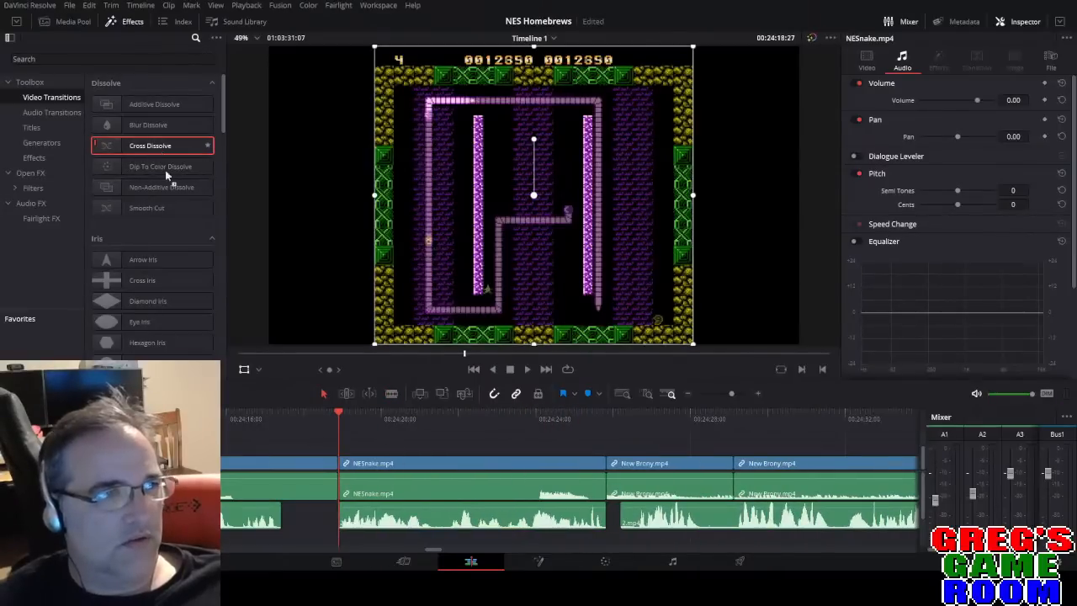
click(295, 413)
key(space)
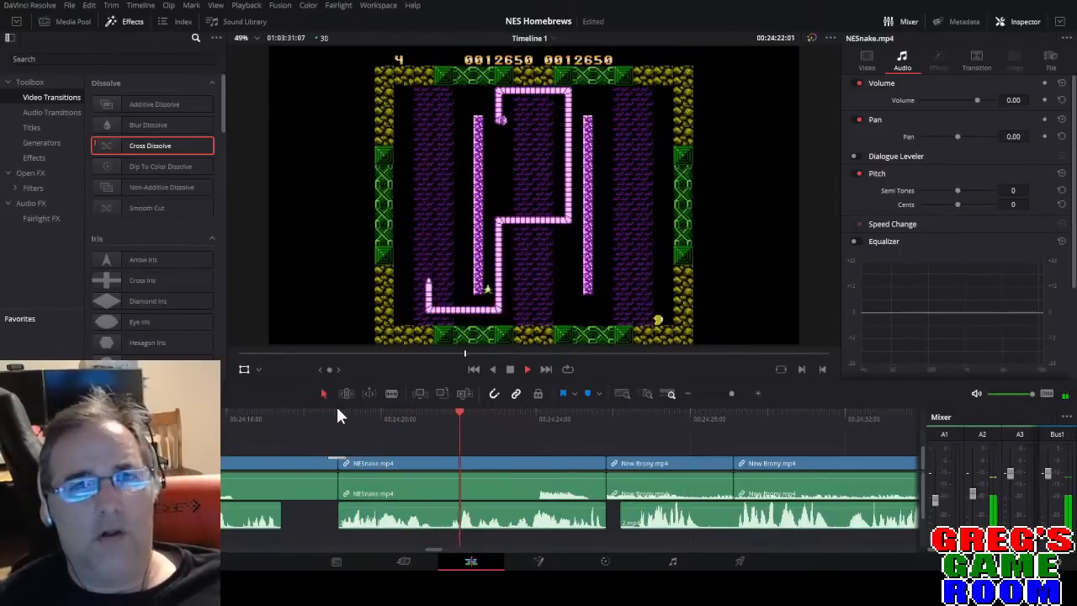
key(space)
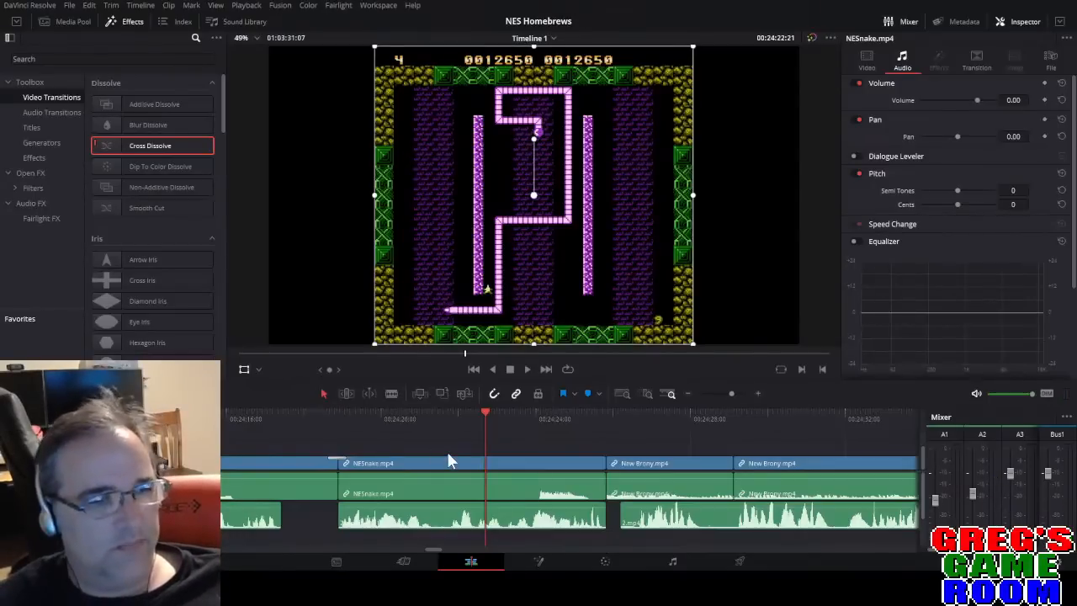
key(space)
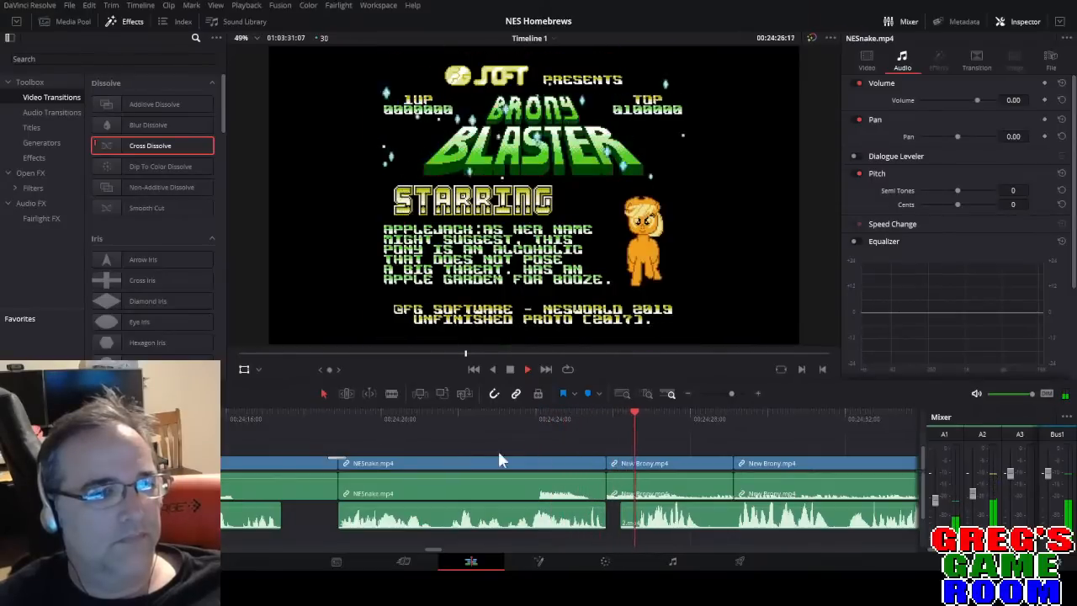
Play the commentary across the cut from NESnake into the New Brony gameplay and examine how it lines up.
key(space)
drag(731, 393, 734, 393)
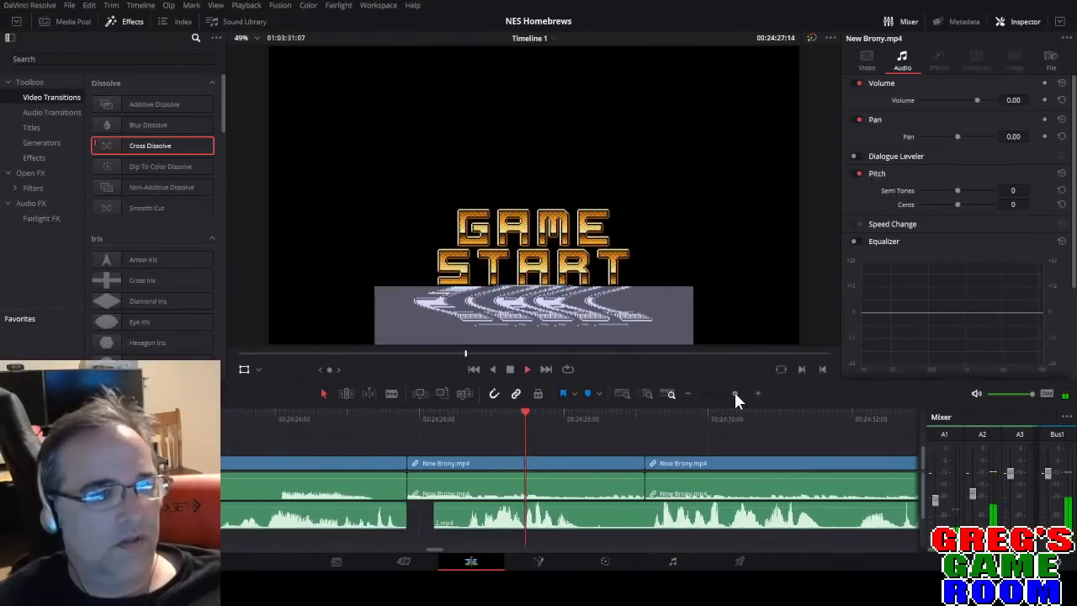
key(space)
key(space)
key(space)
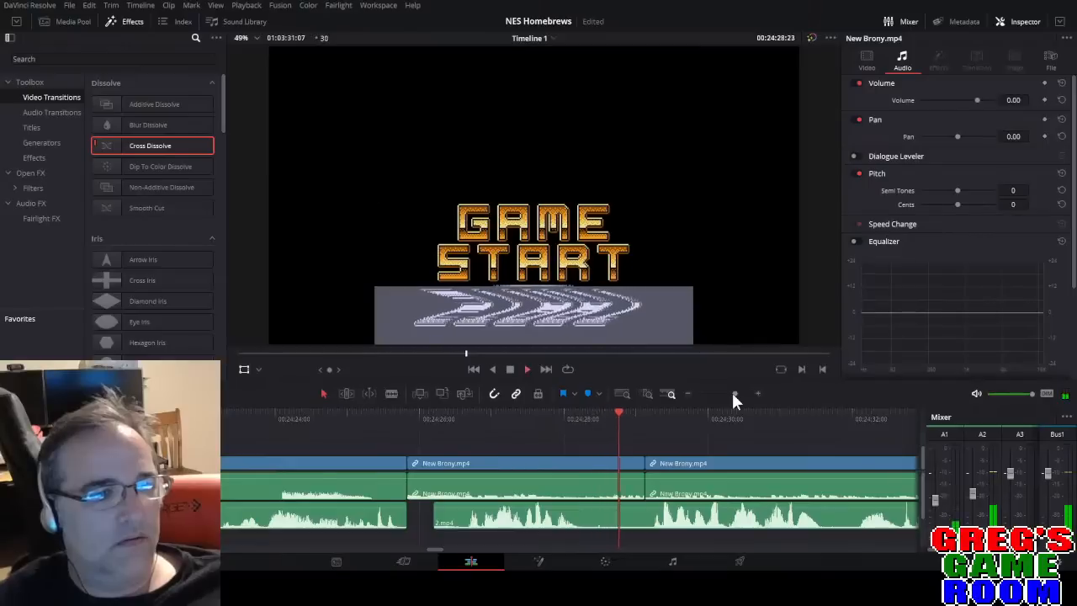
drag(731, 393, 732, 393)
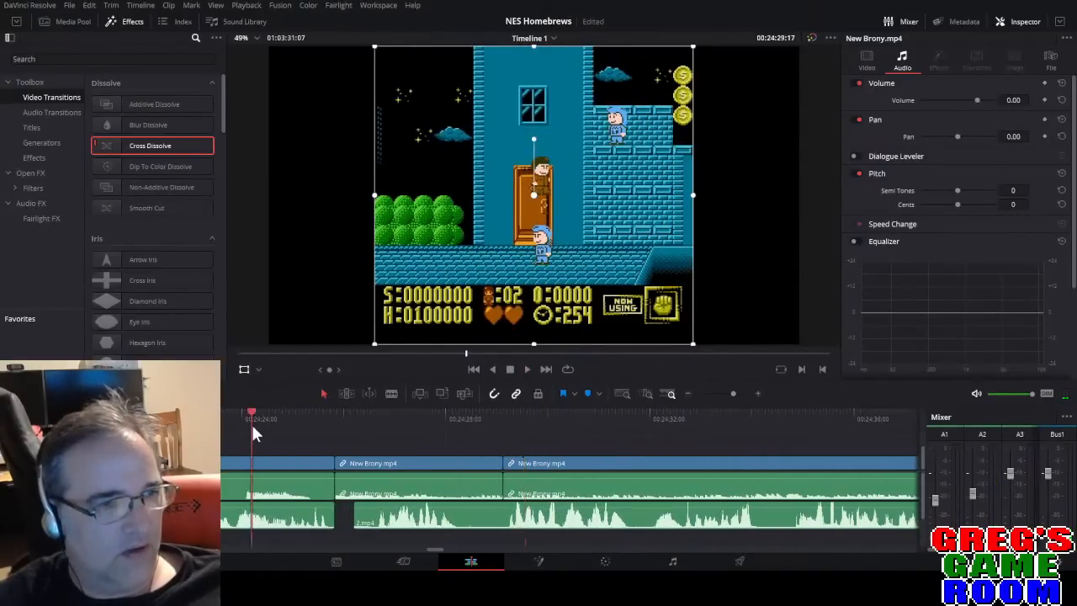
click(253, 421)
key(space)
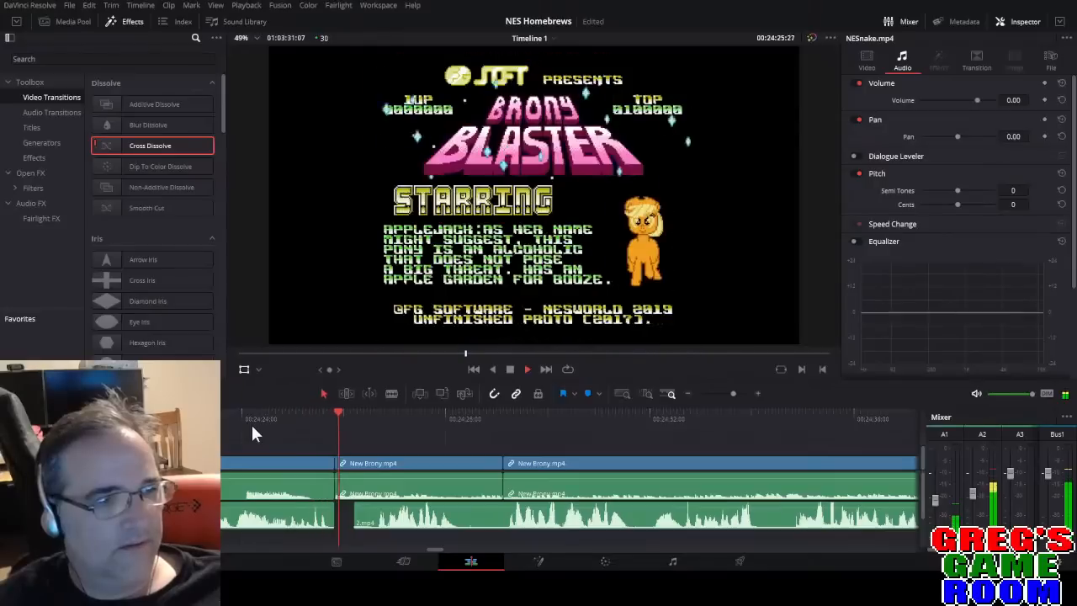
Split the commentary at the second New Brony clip's start and delete the piece before it, leaving a gap.
click(480, 524)
click(506, 516)
key(a)
click(457, 517)
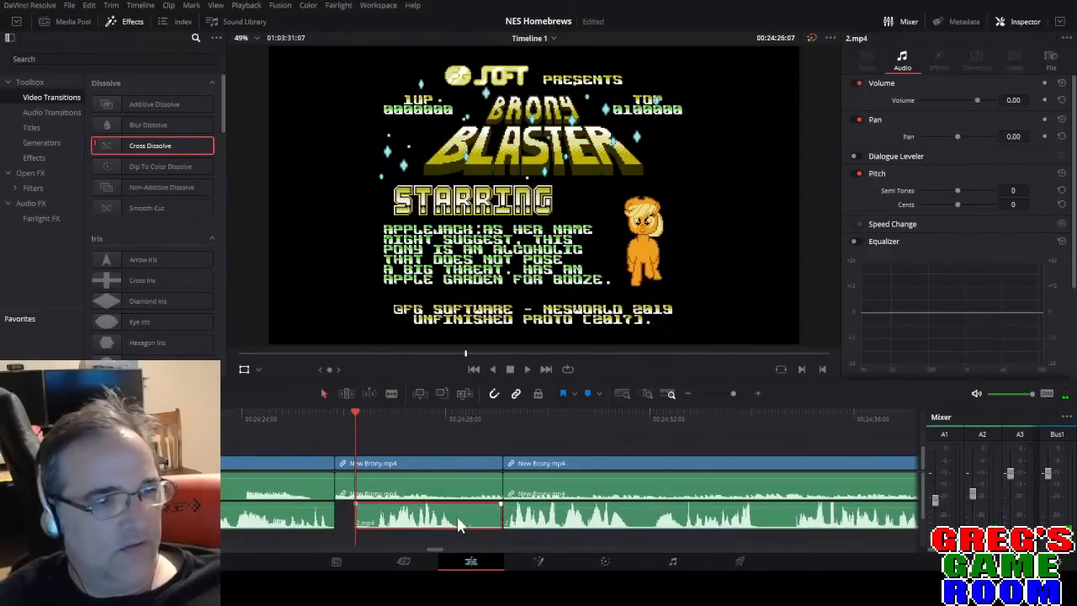
key(Delete)
Split the remaining commentary at about 00:24:31:20, move the piece before it 03:09 earlier to the first New Brony clip's start, and play it.
click(629, 520)
key(a)
drag(595, 526, 426, 529)
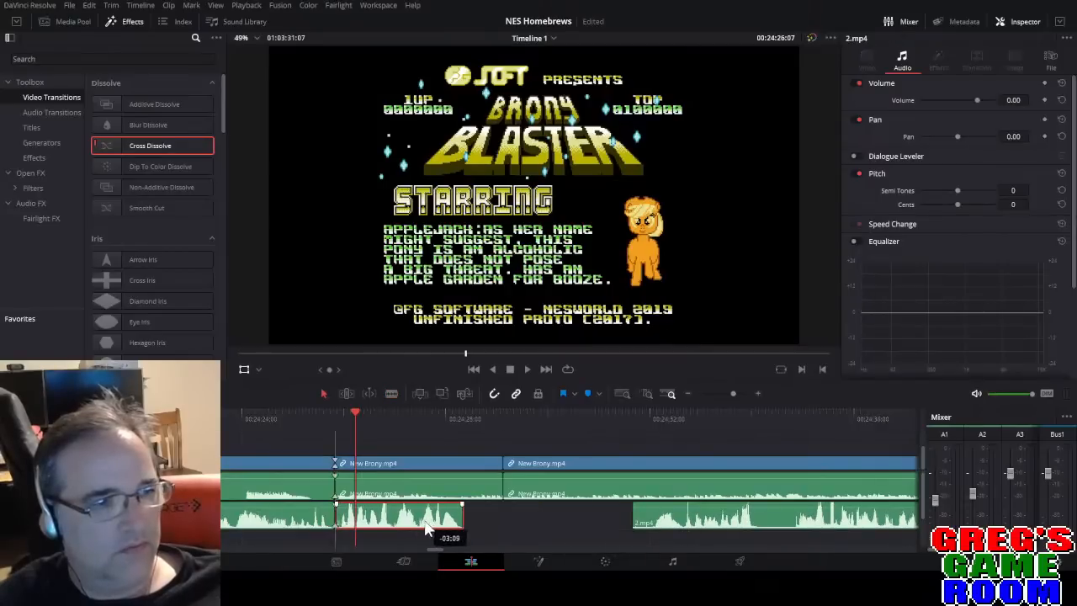
click(312, 414)
key(space)
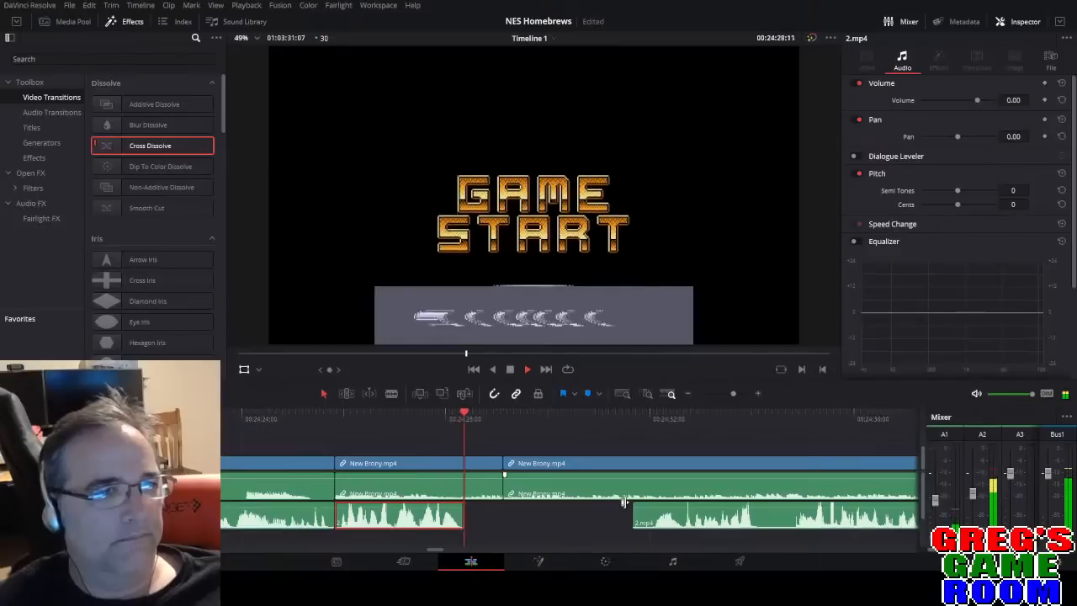
Split the following commentary at about 00:24:32:02 and delete the short piece before the cut.
key(b)
click(652, 517)
key(a)
click(641, 517)
key(Delete)
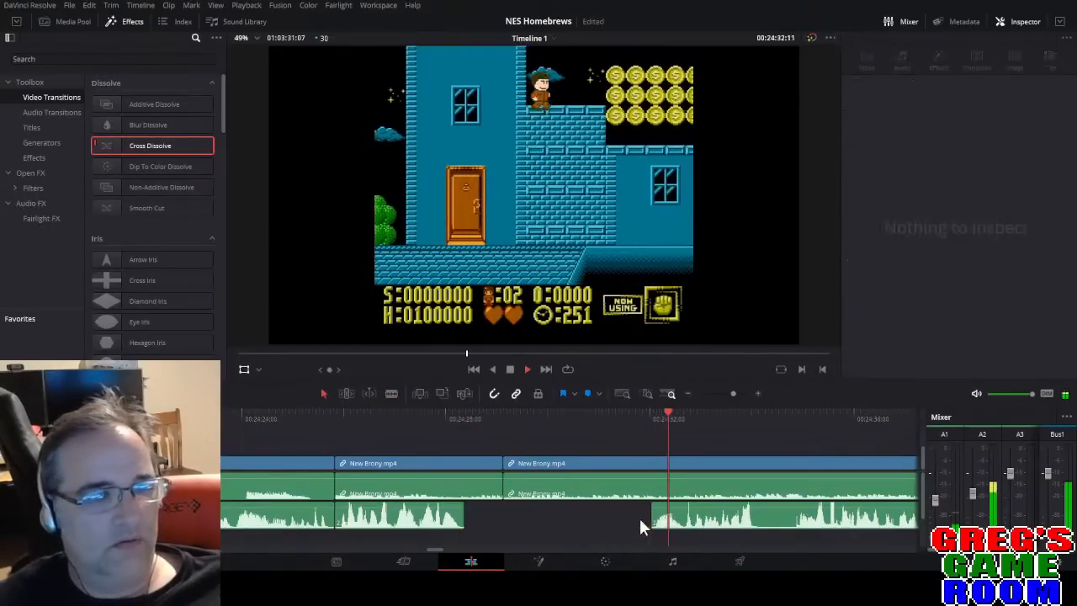
Split the commentary at about 00:24:34:05 and move the piece before it to the second New Brony clip's start.
key(b)
click(757, 515)
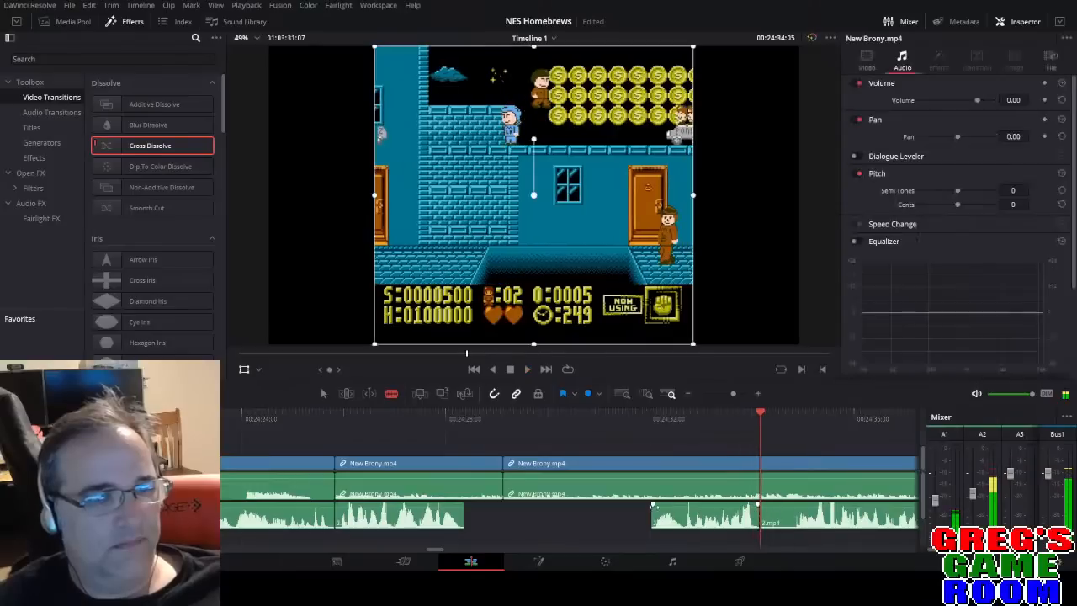
drag(691, 528, 548, 525)
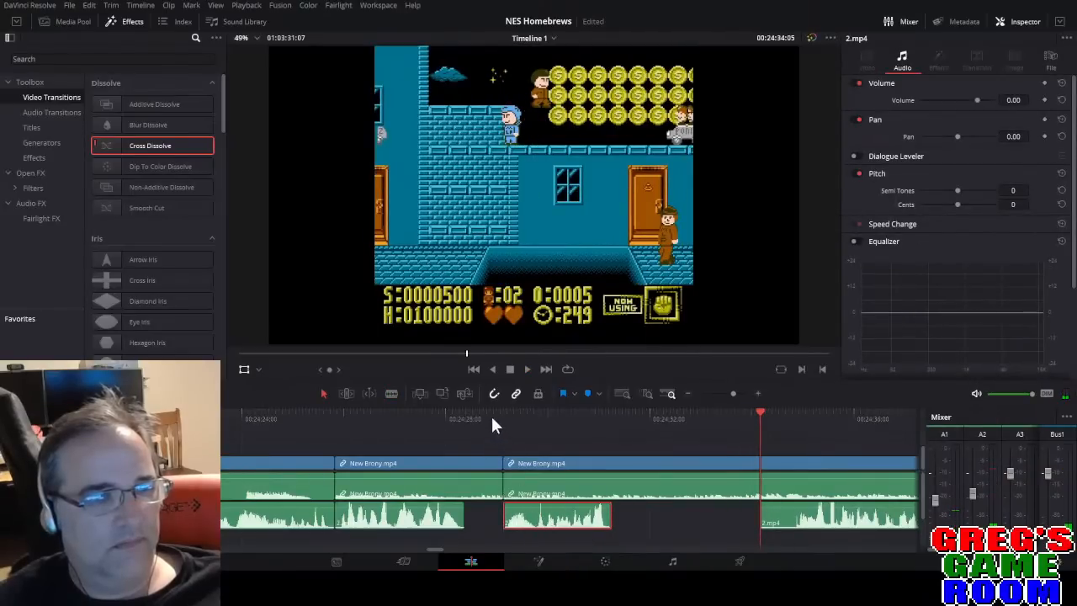
Remove the game-start footage from the first New Brony clip after about 00:24:27:08, fill its span with earlier title-screen footage, and play it.
click(468, 421)
click(421, 425)
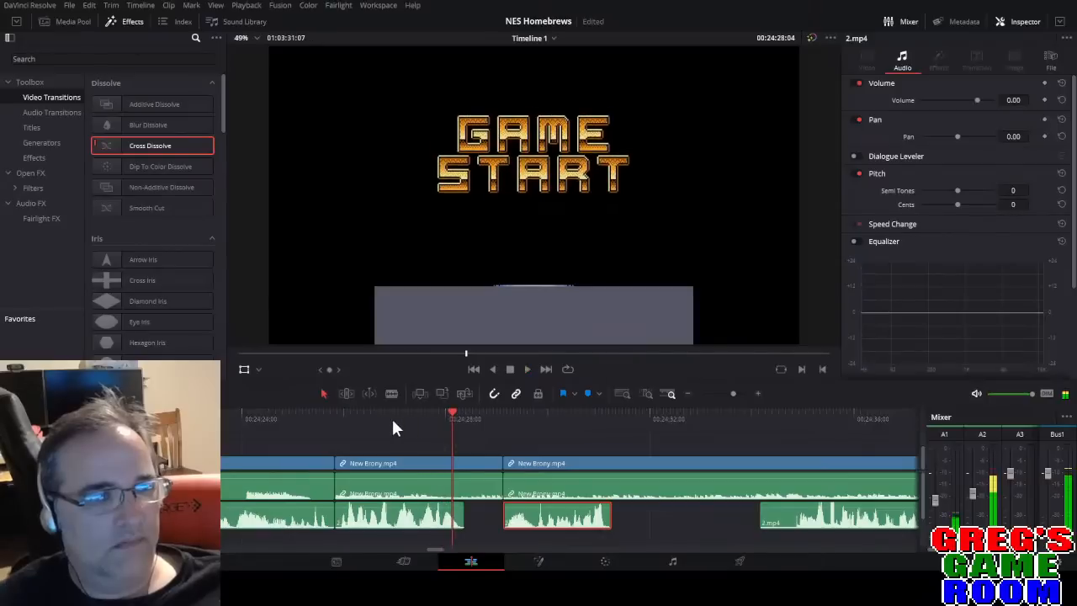
click(380, 418)
key(space)
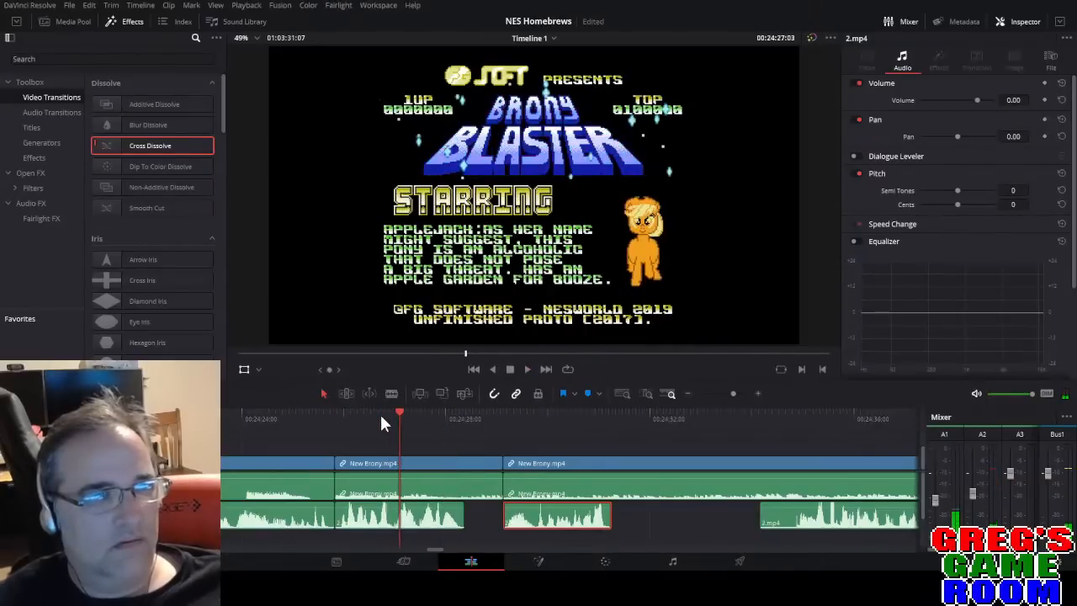
key(space)
click(450, 469)
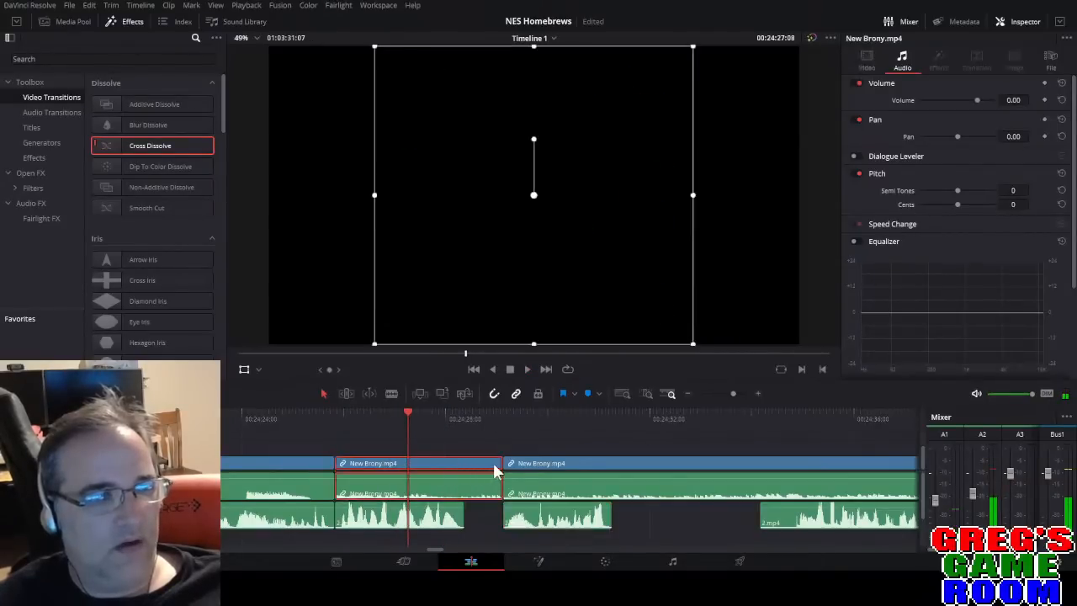
drag(500, 466, 336, 466)
click(328, 413)
key(space)
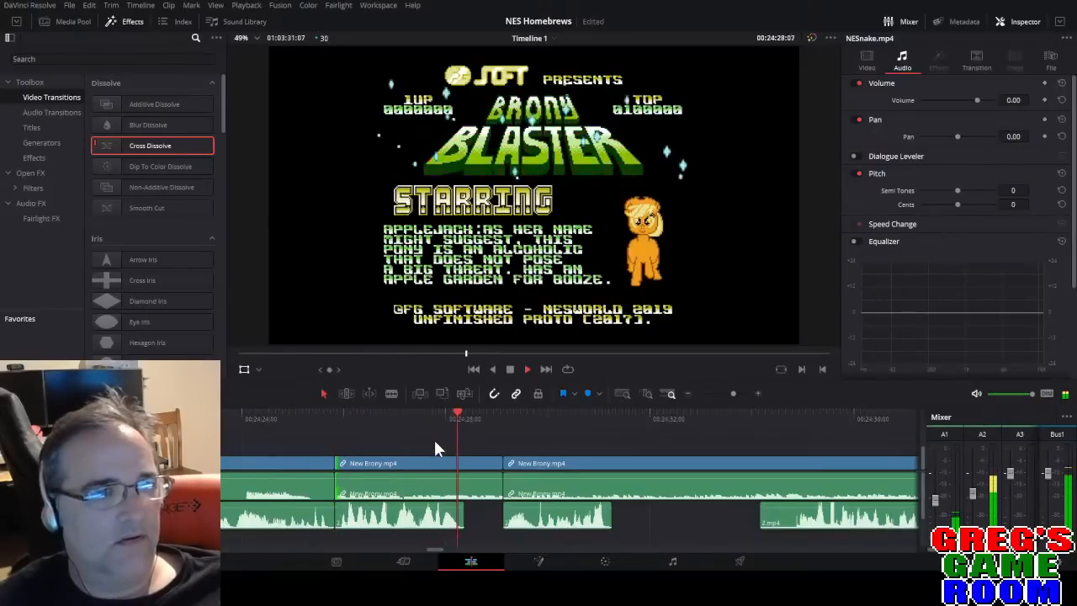
Split the first New Brony clip at about 00:24:28:27, ripple-delete the short remainder before the second clip, and play on.
key(space)
key(b)
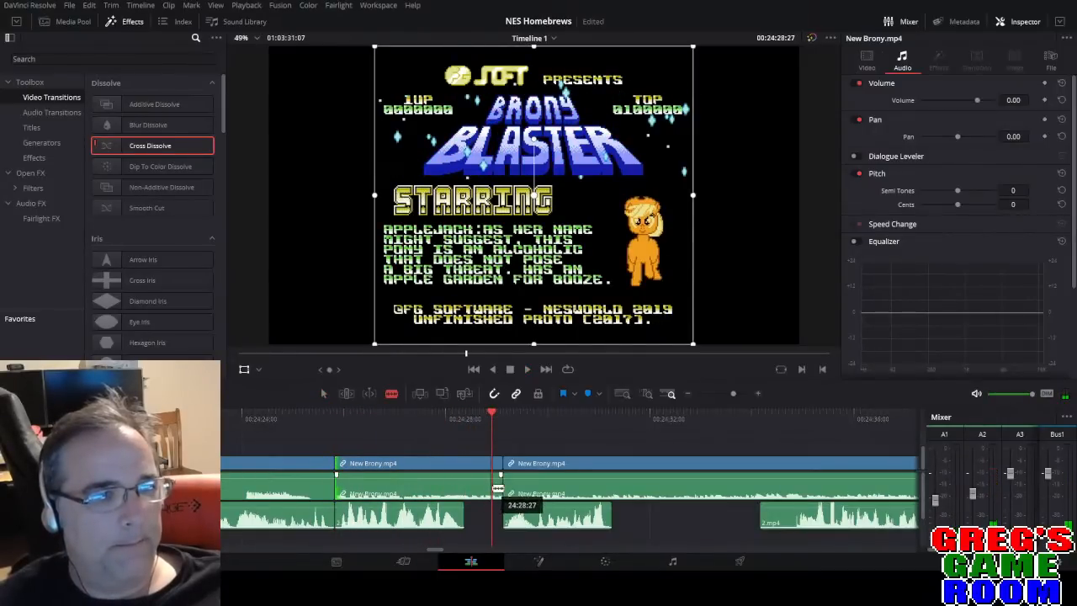
key(Delete)
key(space)
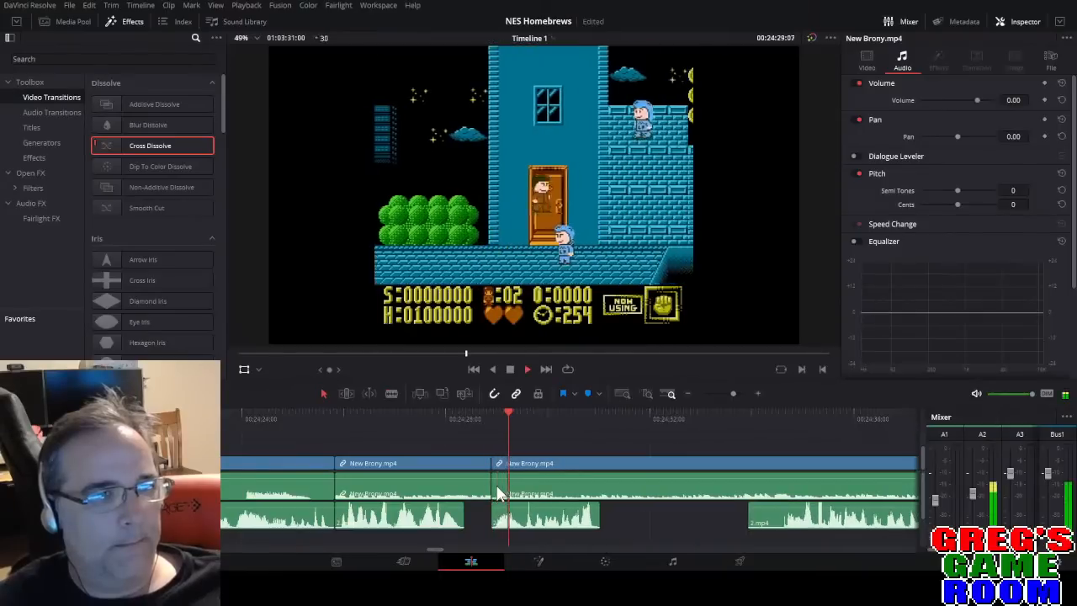
Split the next commentary block at about 00:24:34:16 and delete the short piece before the cut.
click(724, 393)
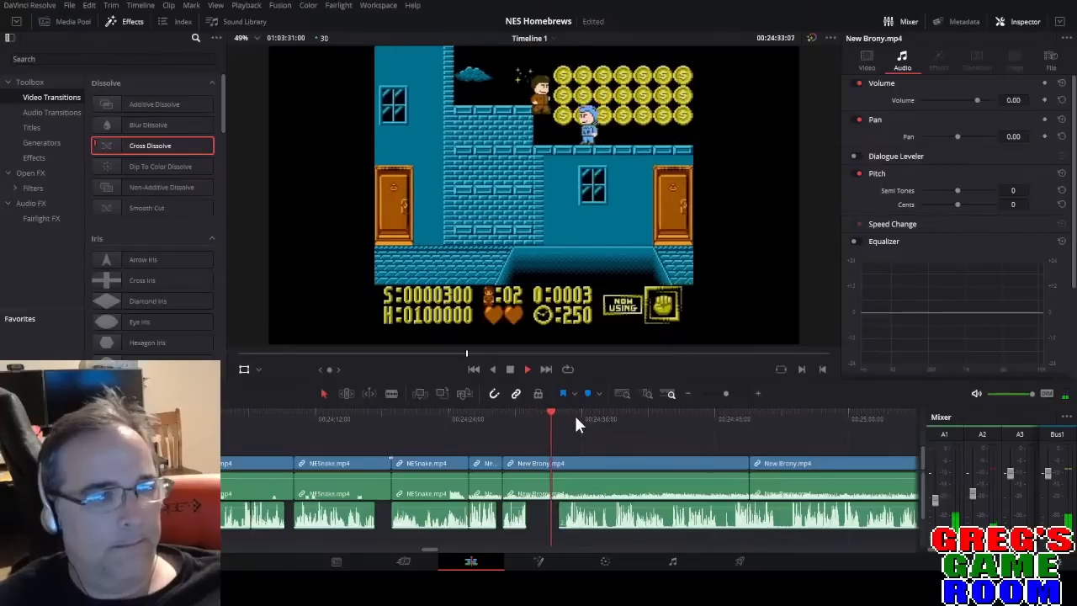
click(727, 392)
click(729, 393)
key(b)
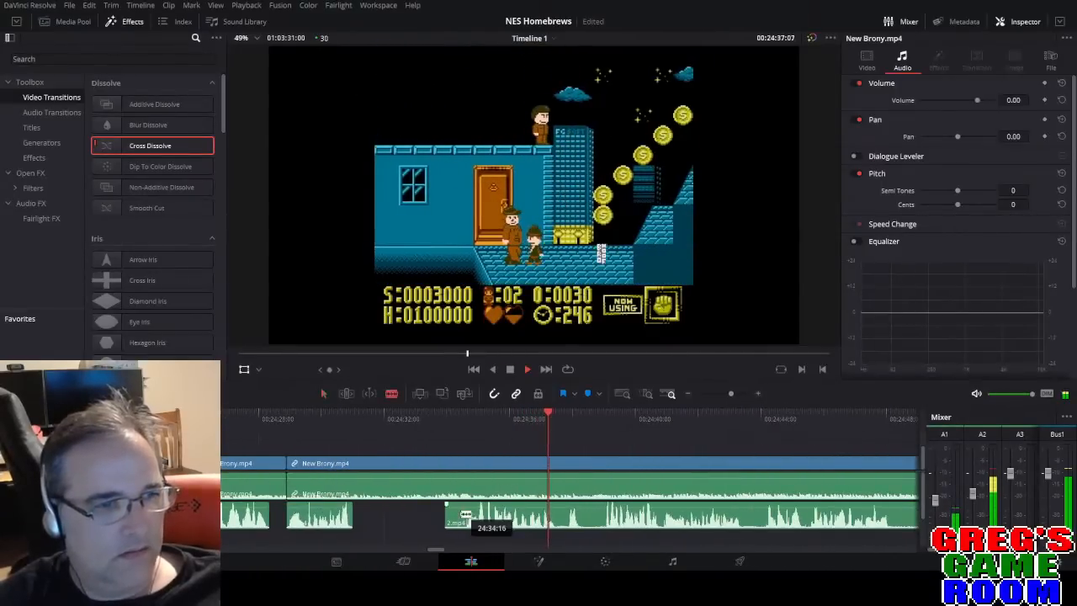
key(a)
click(453, 515)
key(Delete)
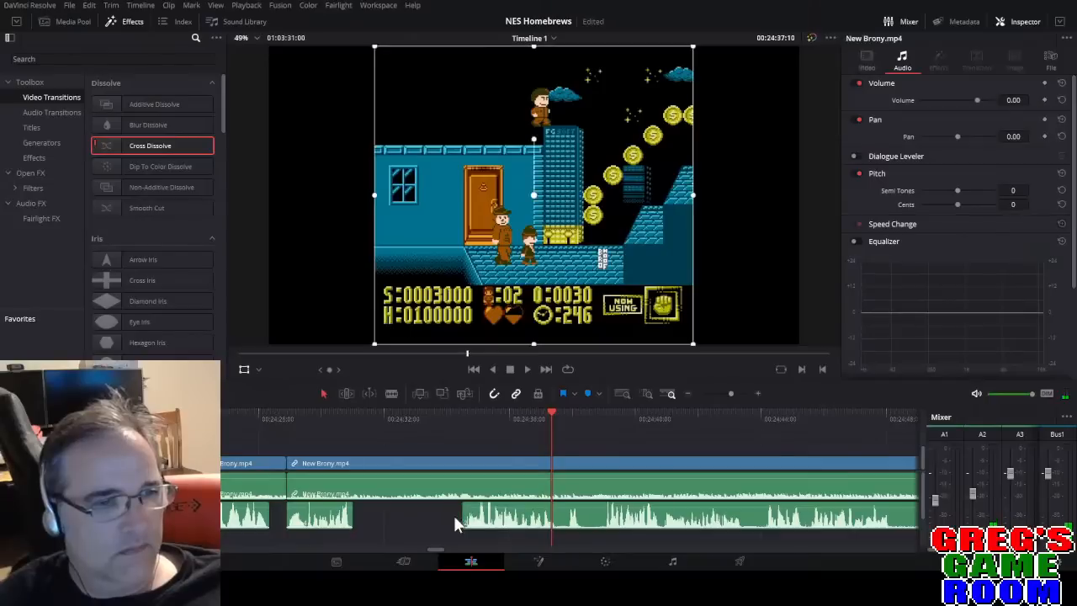
Play the commentary, split it at about 00:24:38:29, and delete the whole piece before the cut.
key(space)
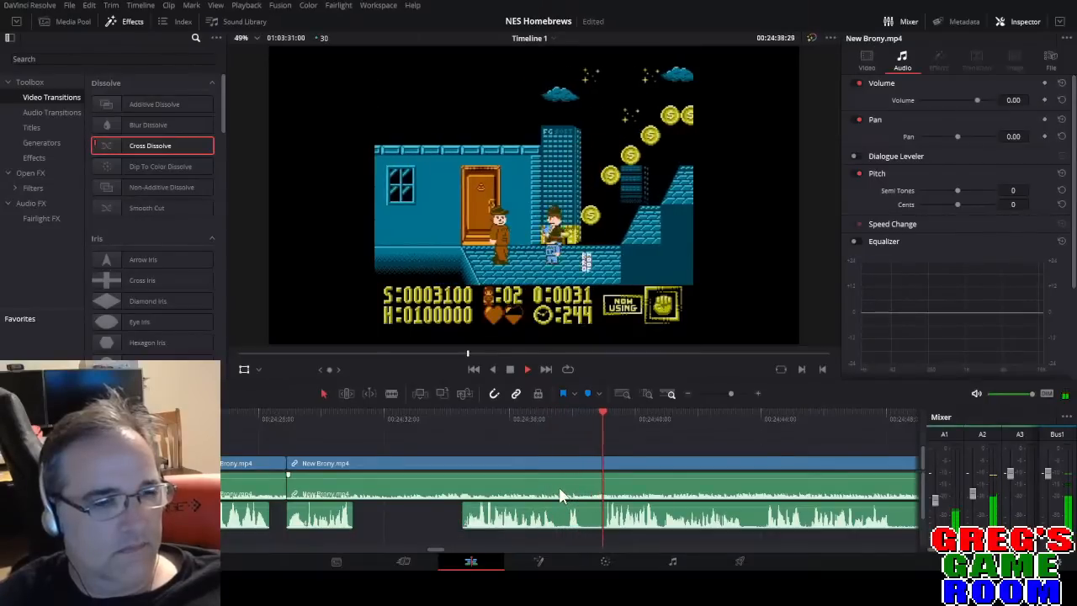
key(space)
key(b)
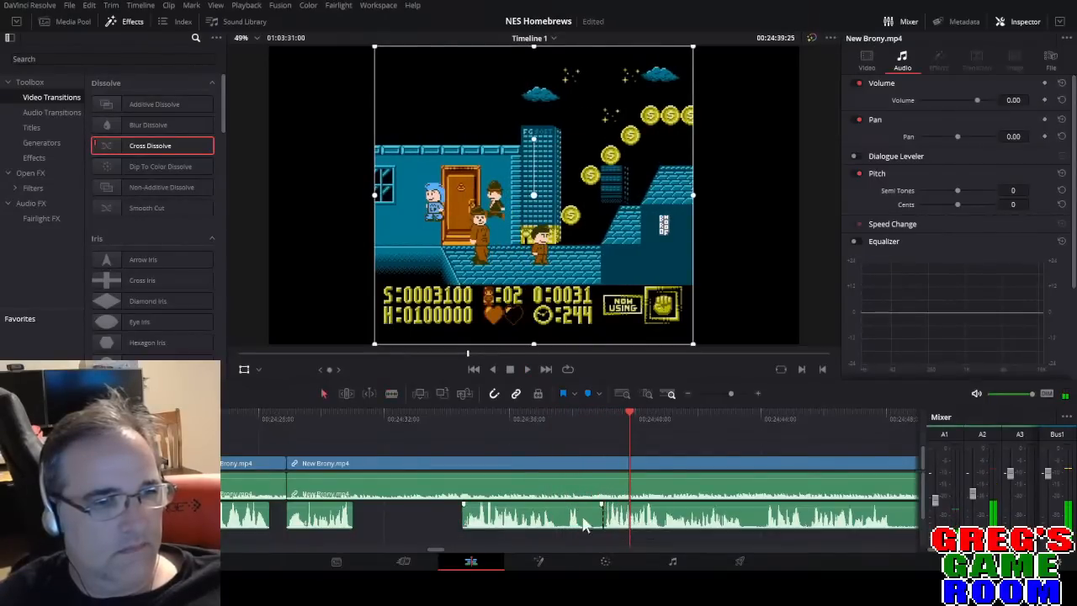
key(Delete)
Play the remaining commentary, split it at about 00:24:44:03 and 00:24:43:11, and delete the section between the cuts.
key(space)
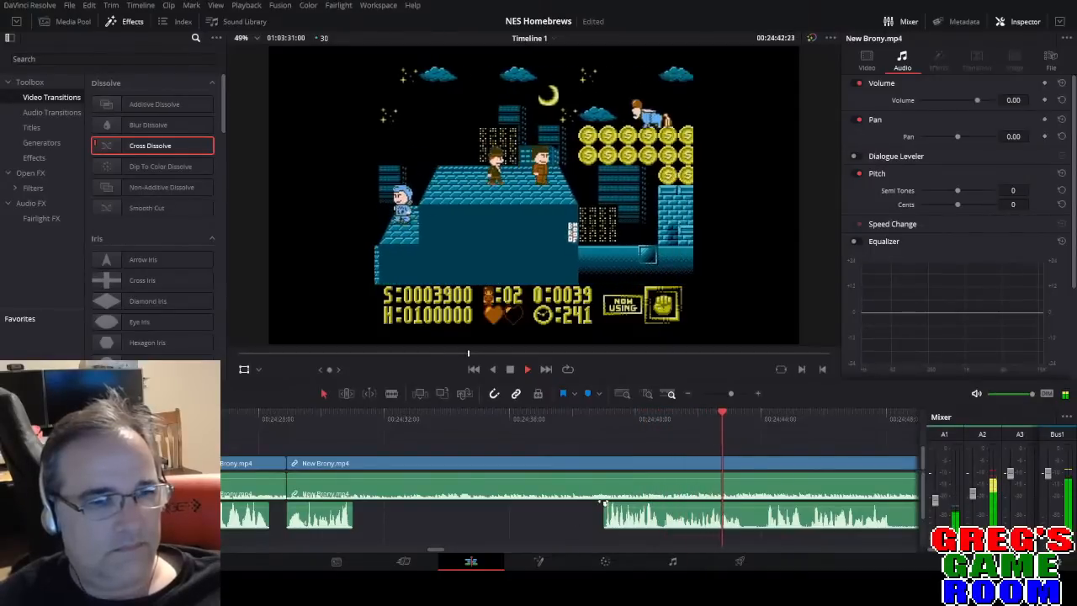
key(space)
key(b)
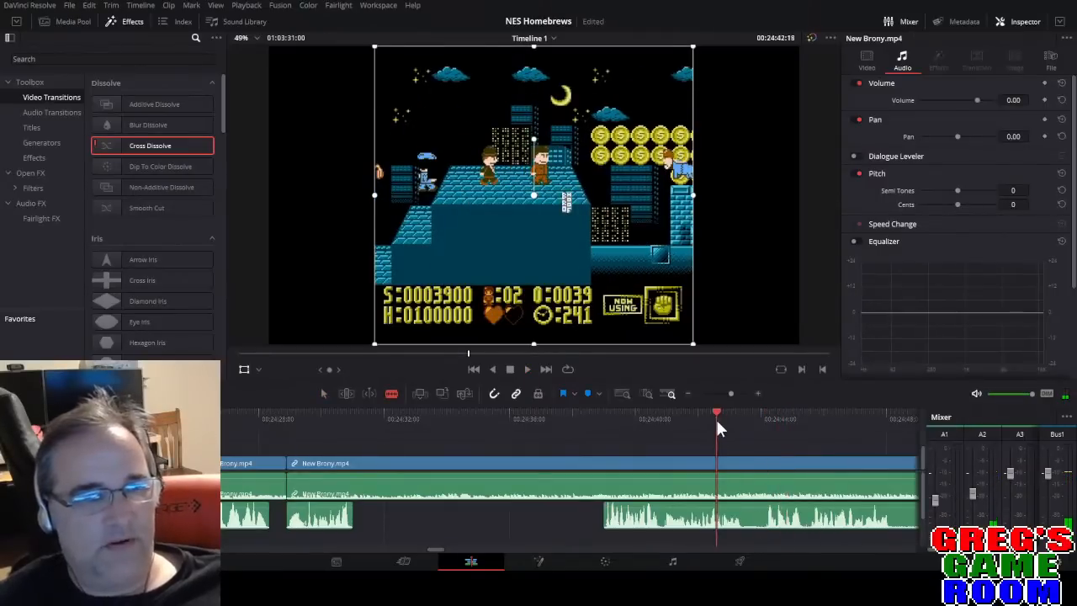
key(space)
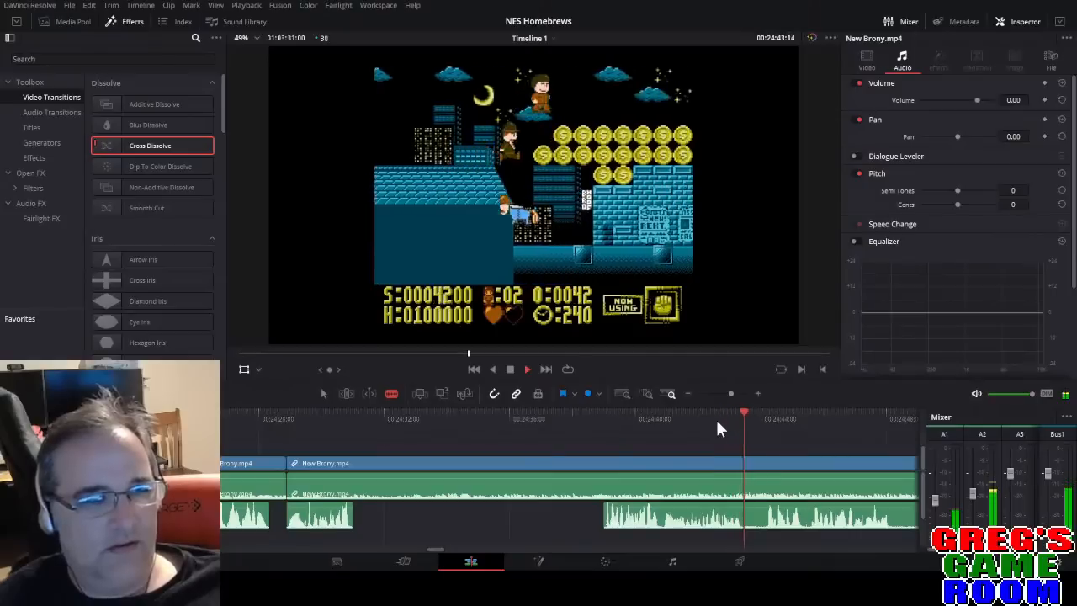
key(space)
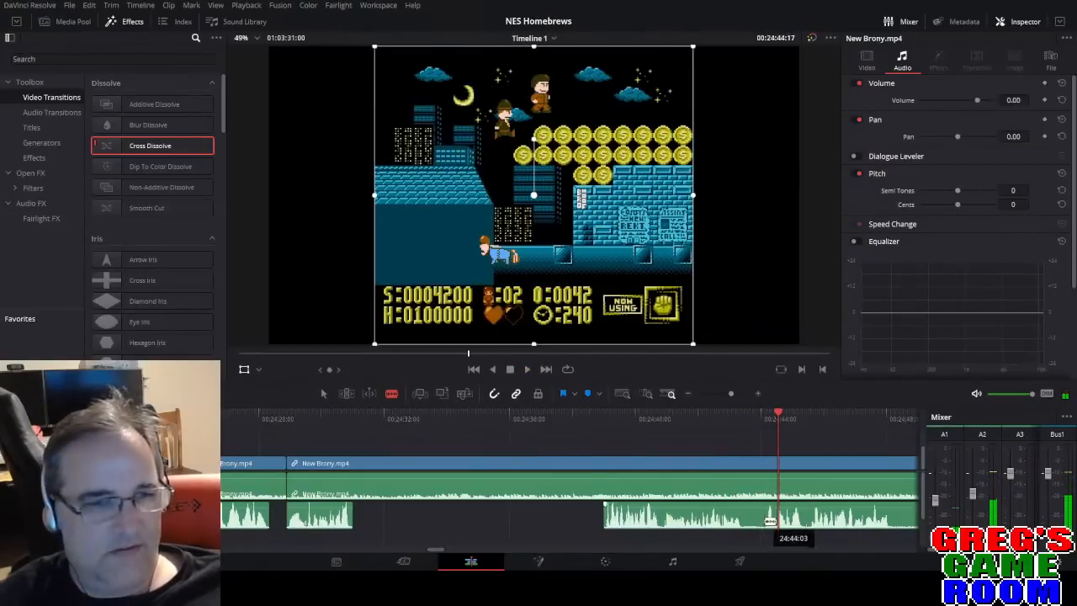
click(768, 517)
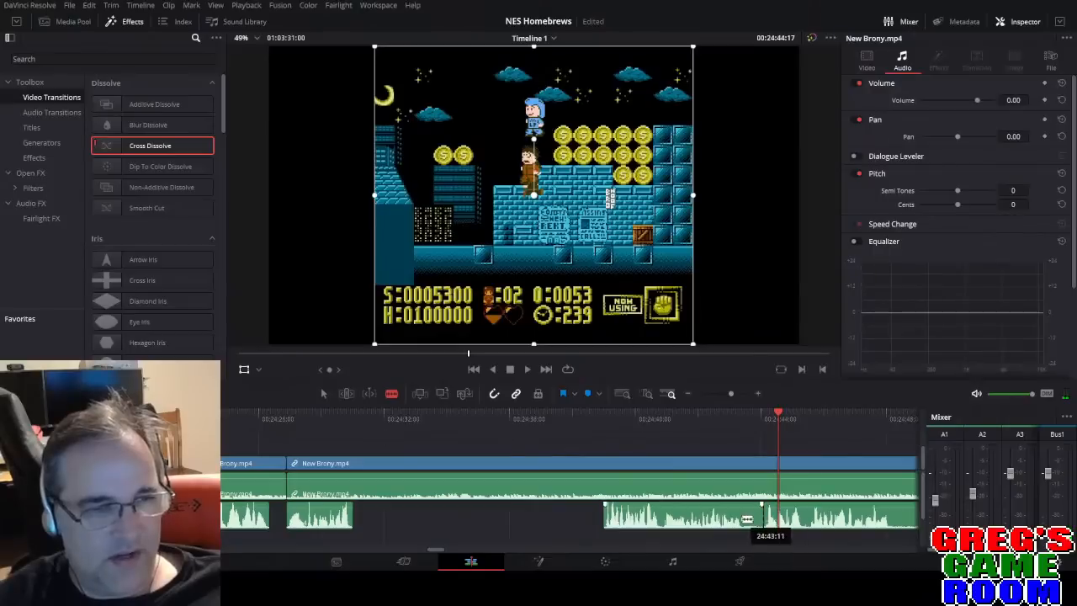
click(747, 519)
key(a)
click(756, 518)
key(Delete)
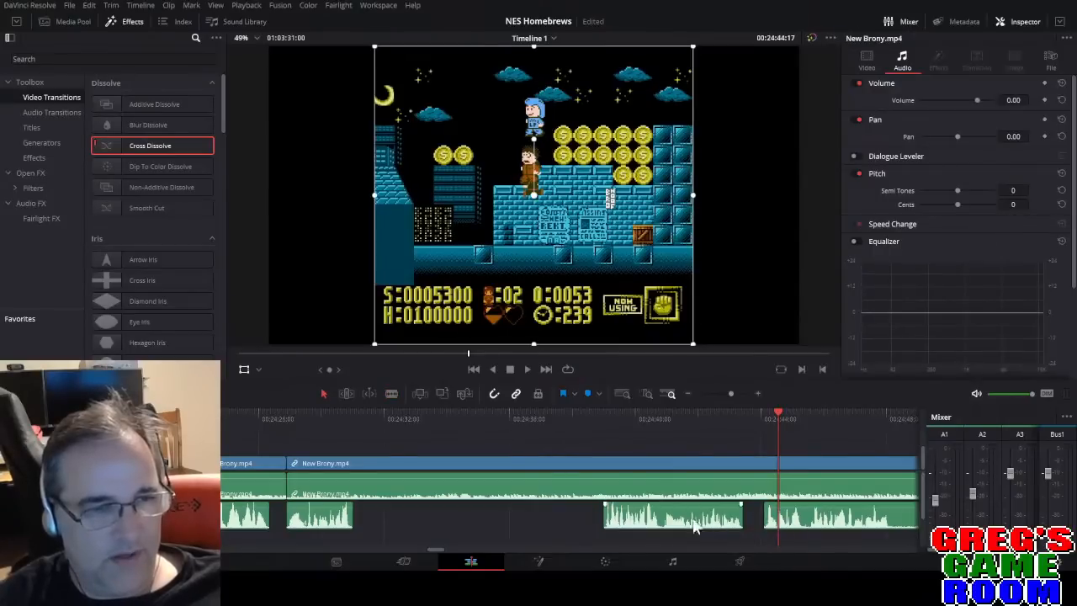
Move the commentary piece before the gap 07:29 earlier to follow the piece under the second New Brony clip, and play the join.
drag(665, 526, 418, 524)
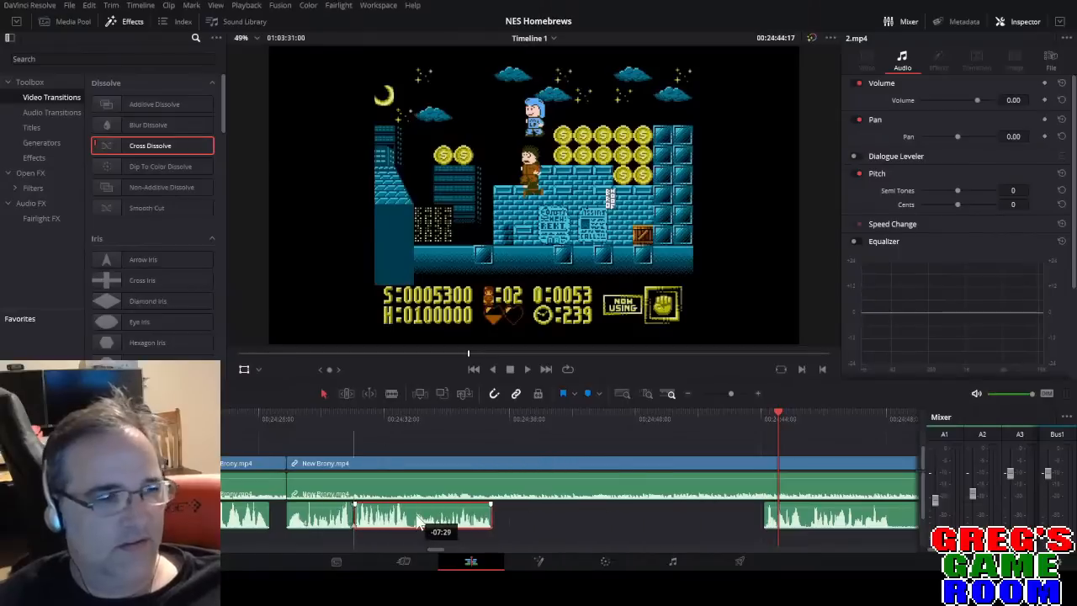
click(331, 416)
key(space)
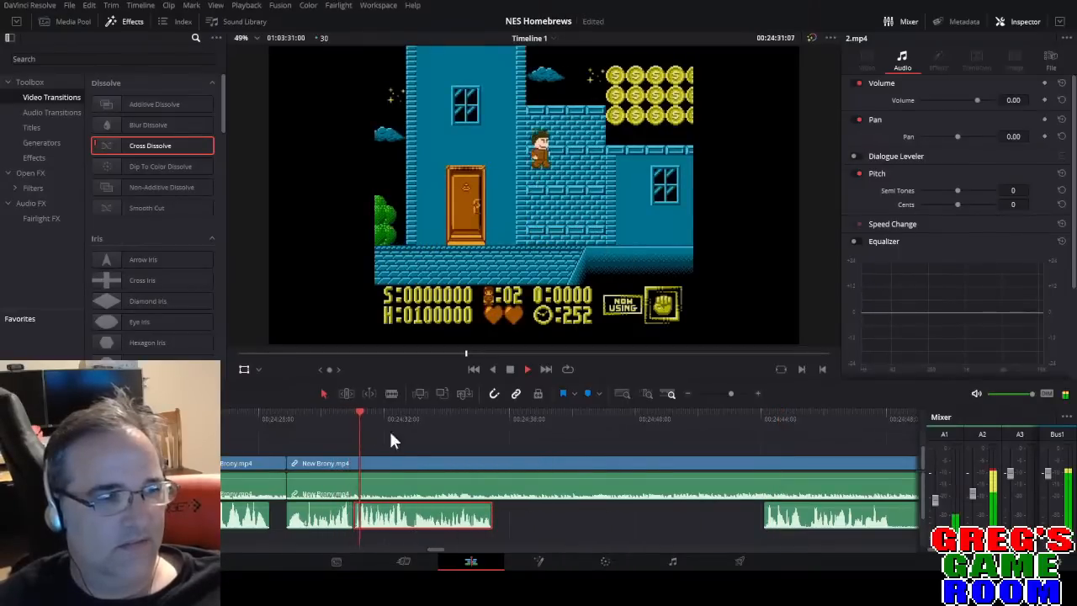
click(285, 414)
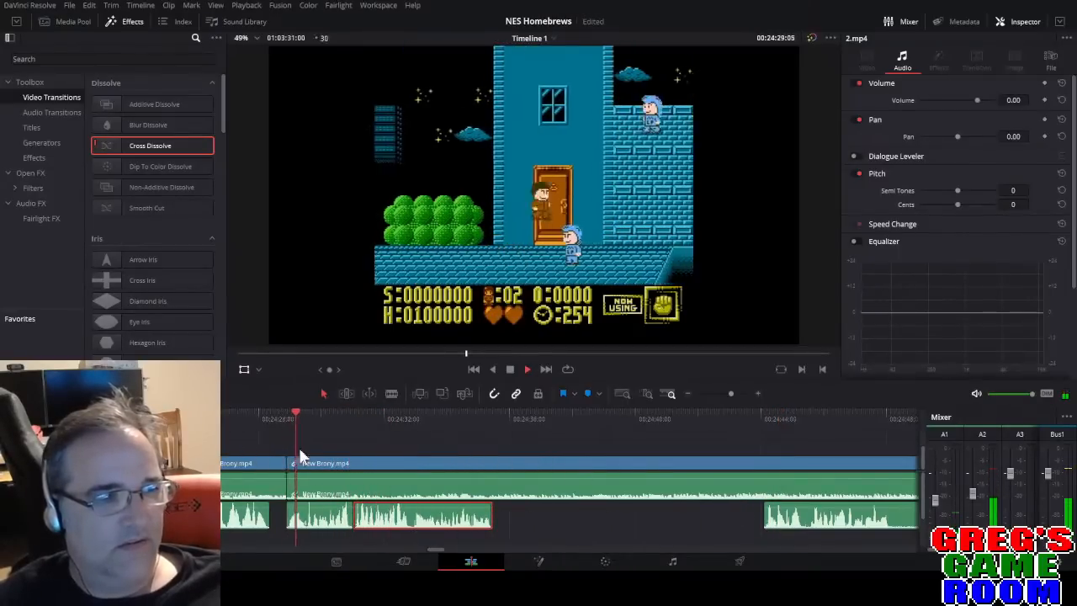
Delete the commentary piece at the second New Brony clip's start, move the following piece 02:04 earlier into its place, and play it.
click(341, 522)
key(Delete)
drag(406, 522, 339, 523)
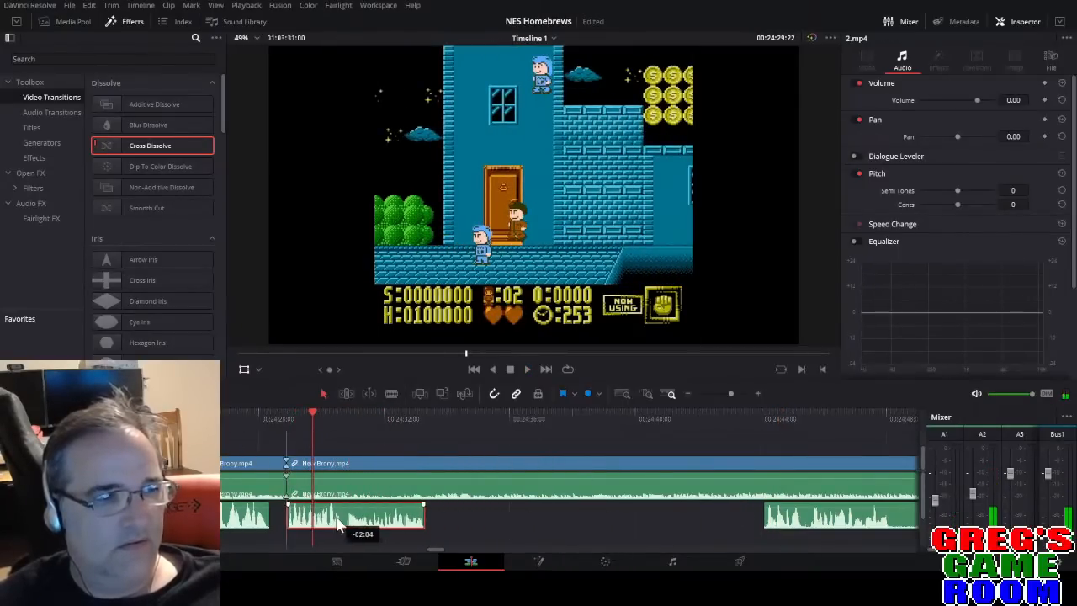
click(276, 415)
key(space)
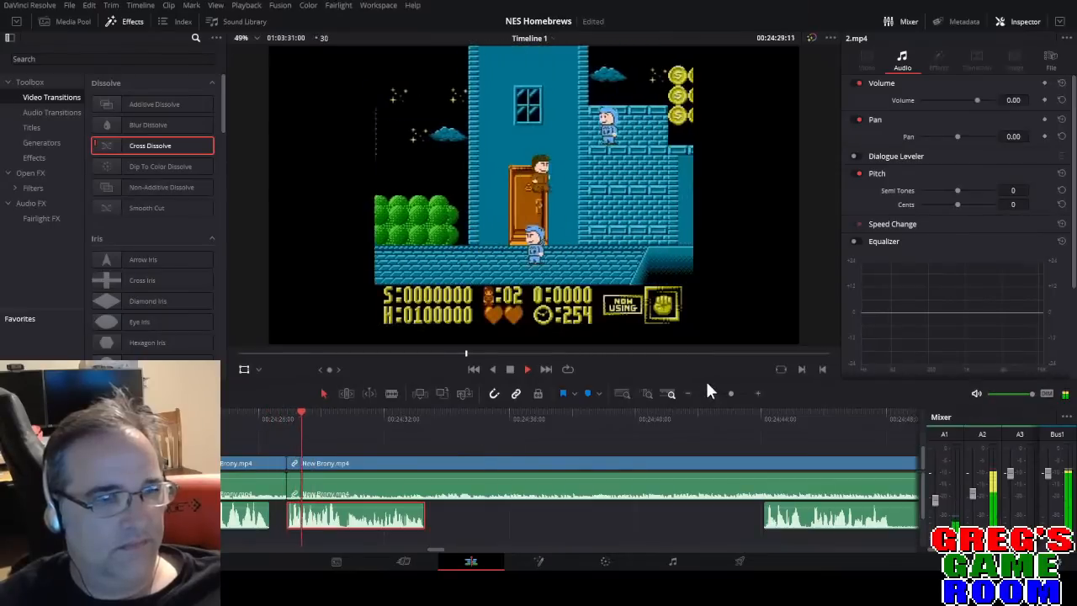
click(728, 393)
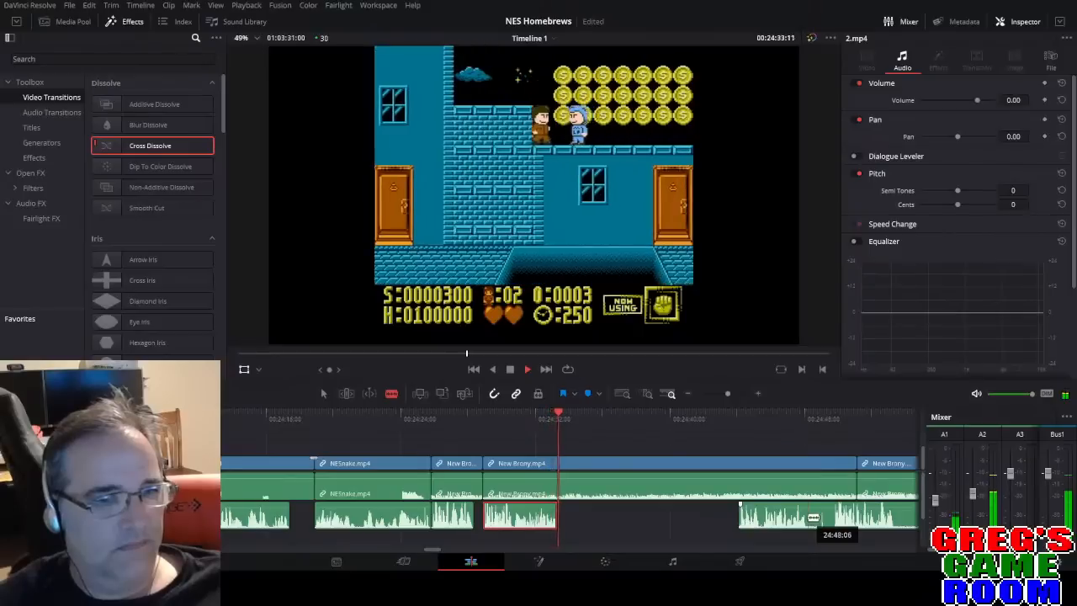
Split the narration clip at about 24:48 and move its first piece directly against the end of the preceding narration clip.
drag(785, 522, 593, 522)
click(536, 418)
key(space)
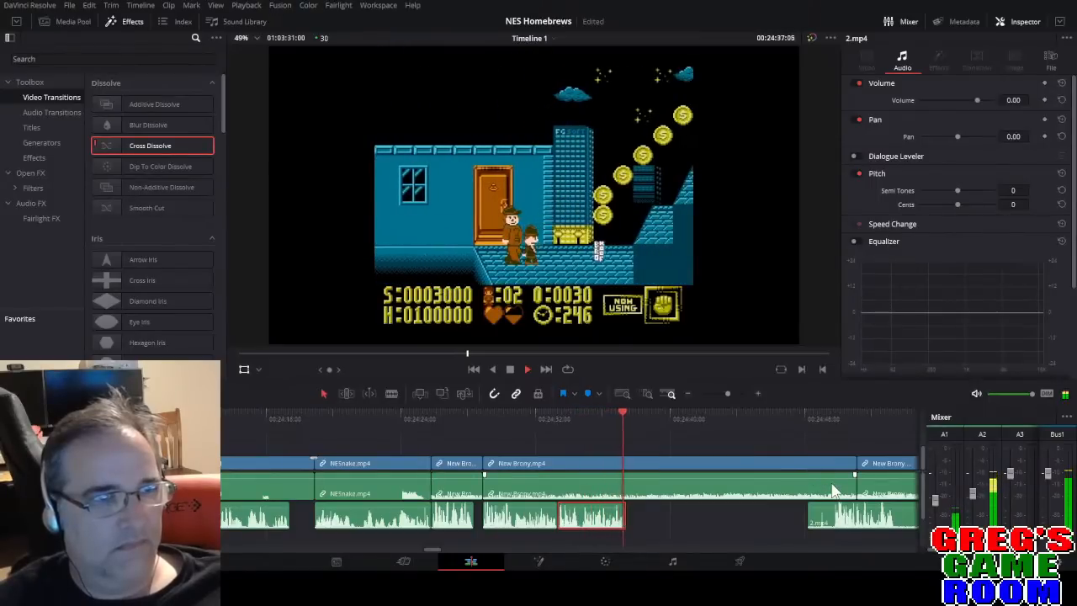
Cut off and delete the silent start of the remaining narration clip, up to about 24:49:21.
drag(728, 394, 730, 393)
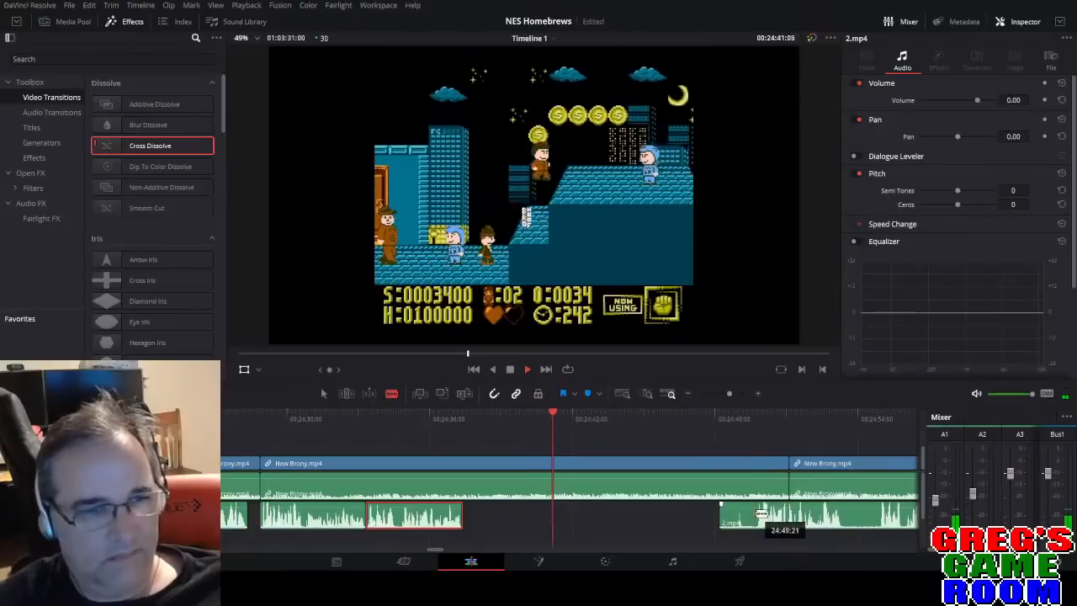
click(738, 520)
key(Delete)
click(753, 419)
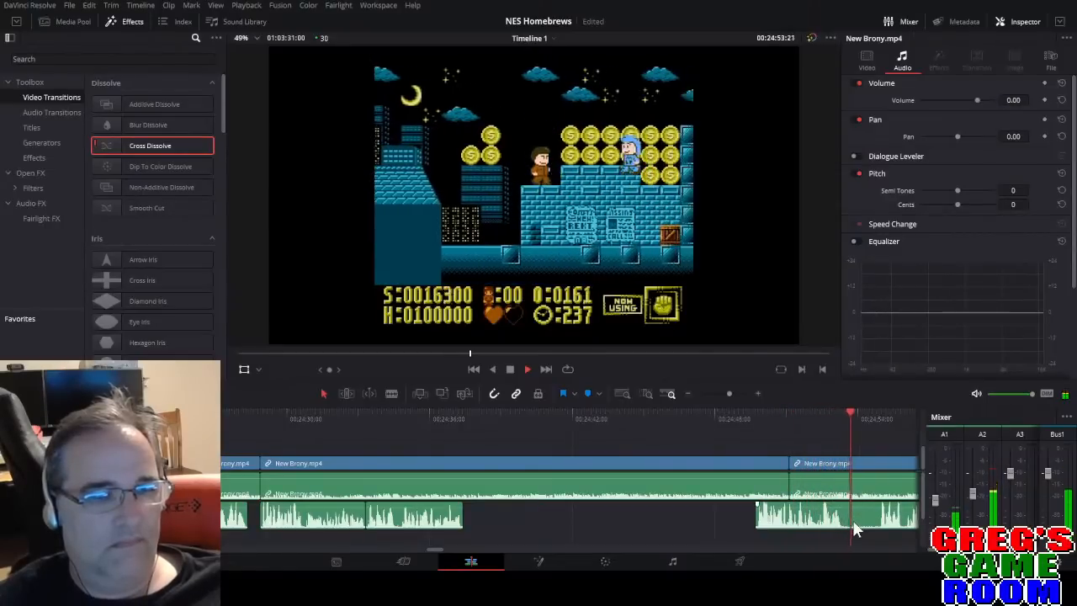
Split off the narration phrase ending at about 24:53, move it to start at 24:41:24, and play it back.
key(space)
key(b)
click(845, 518)
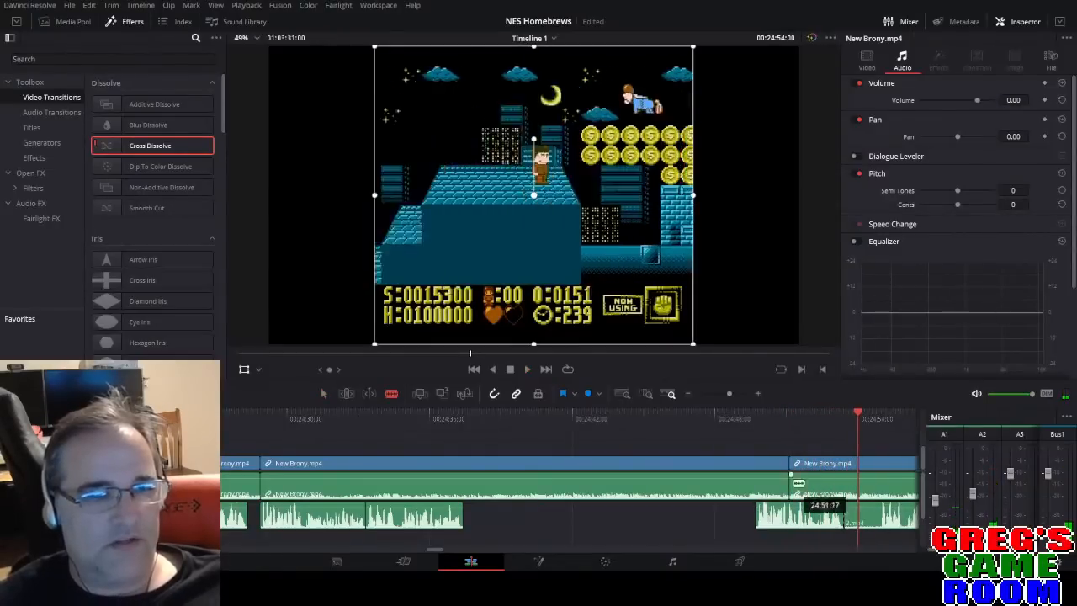
click(484, 418)
click(438, 419)
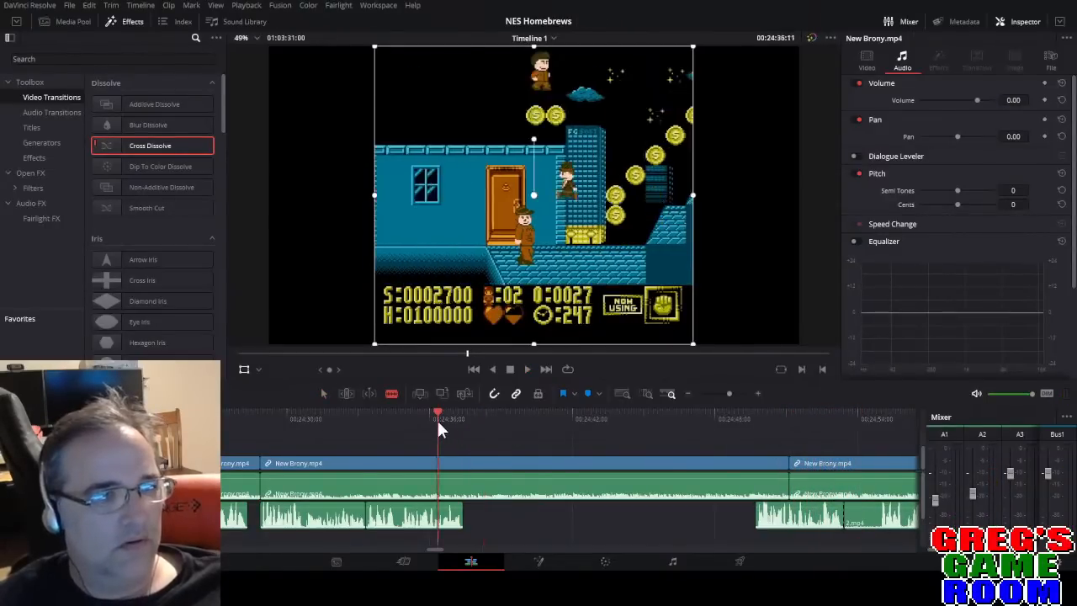
key(space)
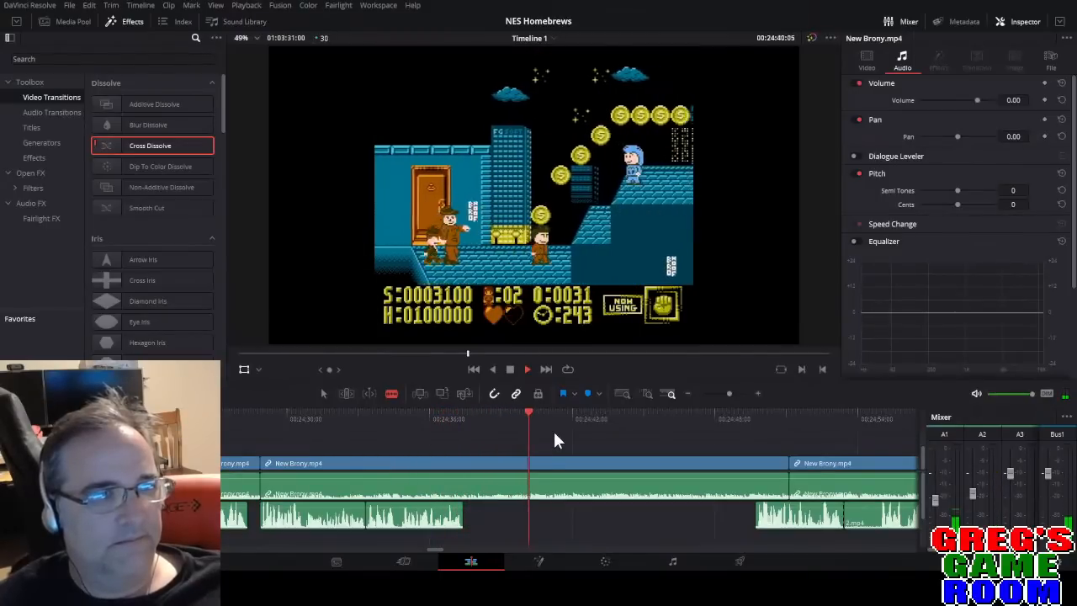
key(space)
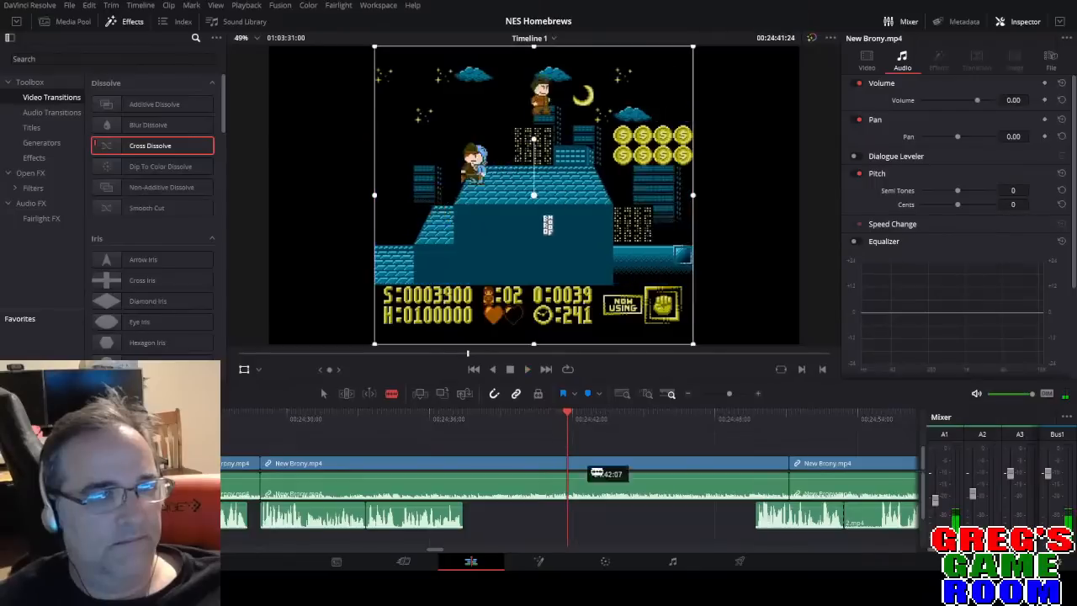
drag(789, 526, 609, 522)
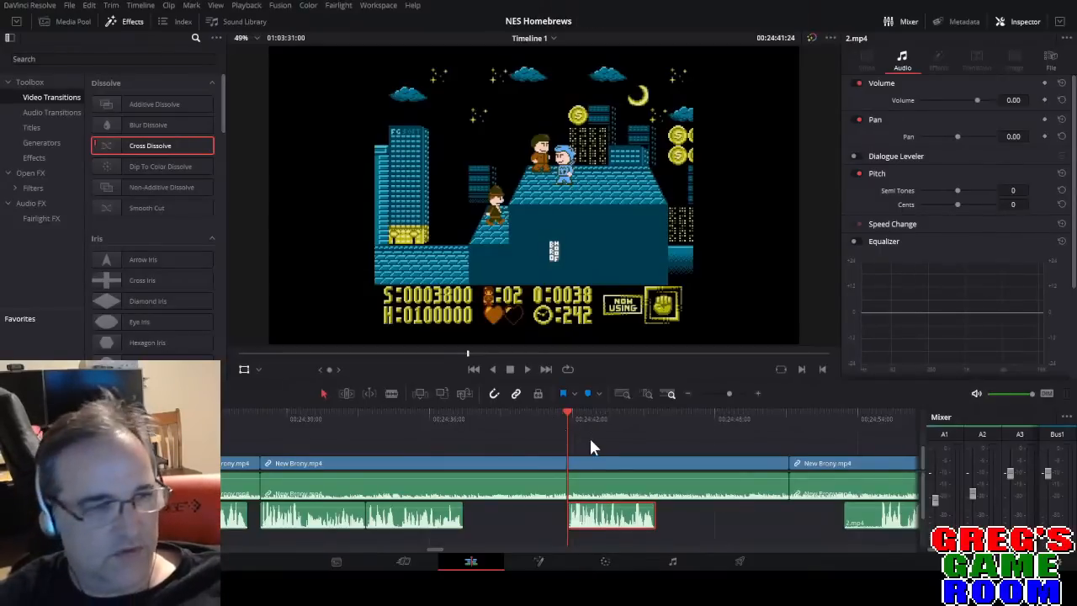
click(548, 415)
key(space)
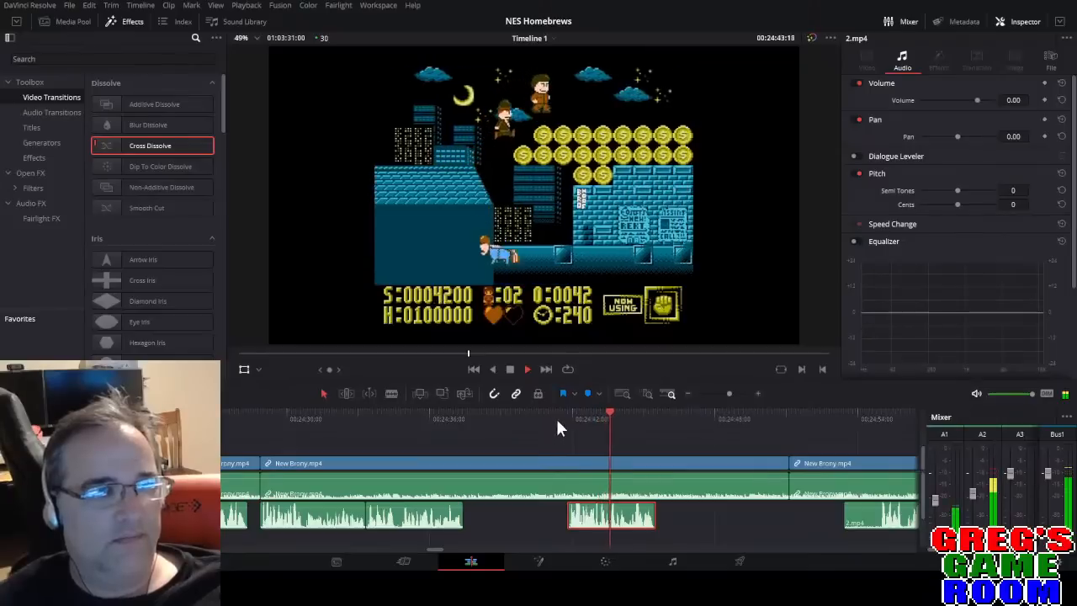
Cut off and delete the silent start of the next narration clip, up to about 24:55.
click(727, 393)
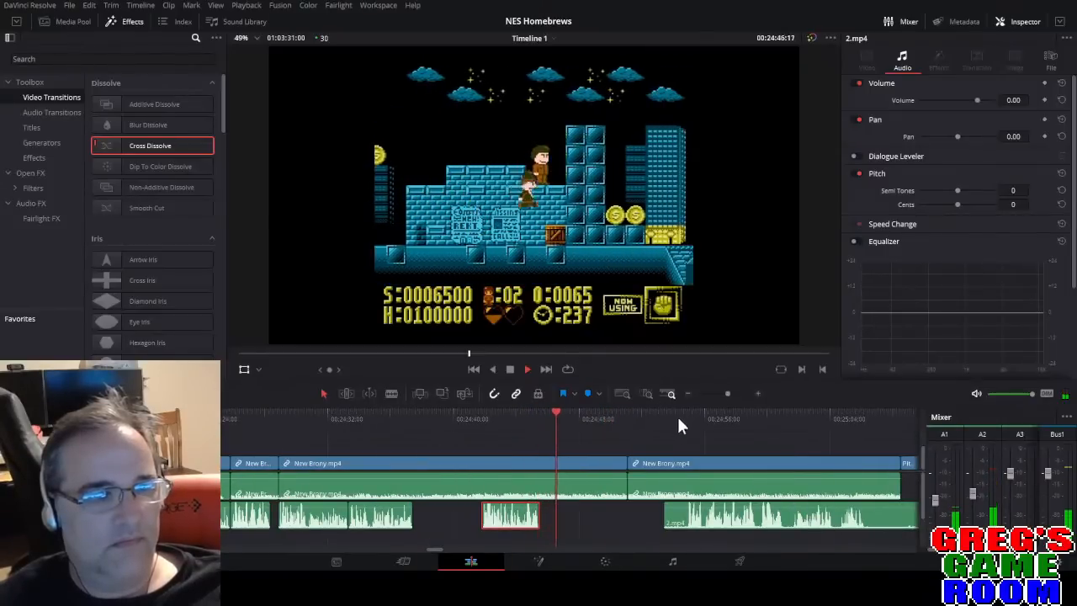
click(681, 414)
key(b)
click(686, 515)
click(676, 521)
key(Delete)
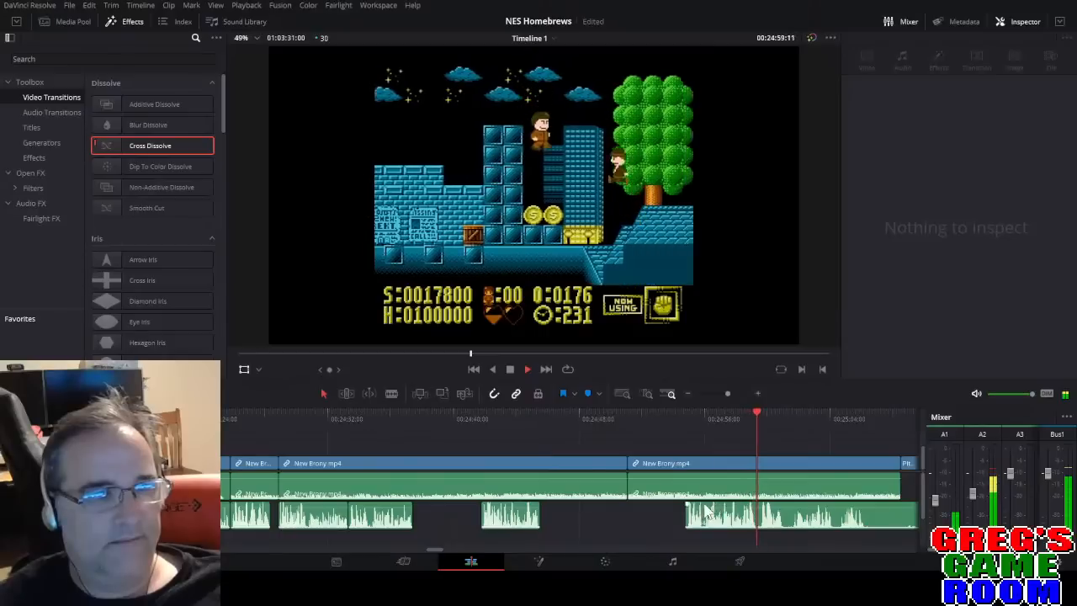
Split the narration on both sides of the pause starting at about 25:06 and delete the silent piece, leaving a gap.
click(725, 389)
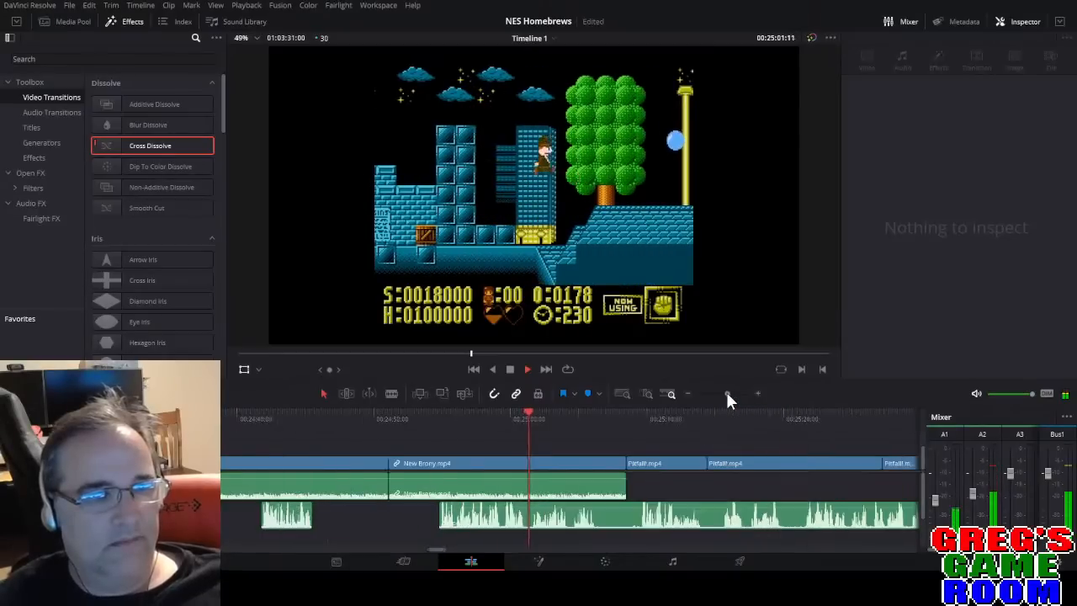
key(b)
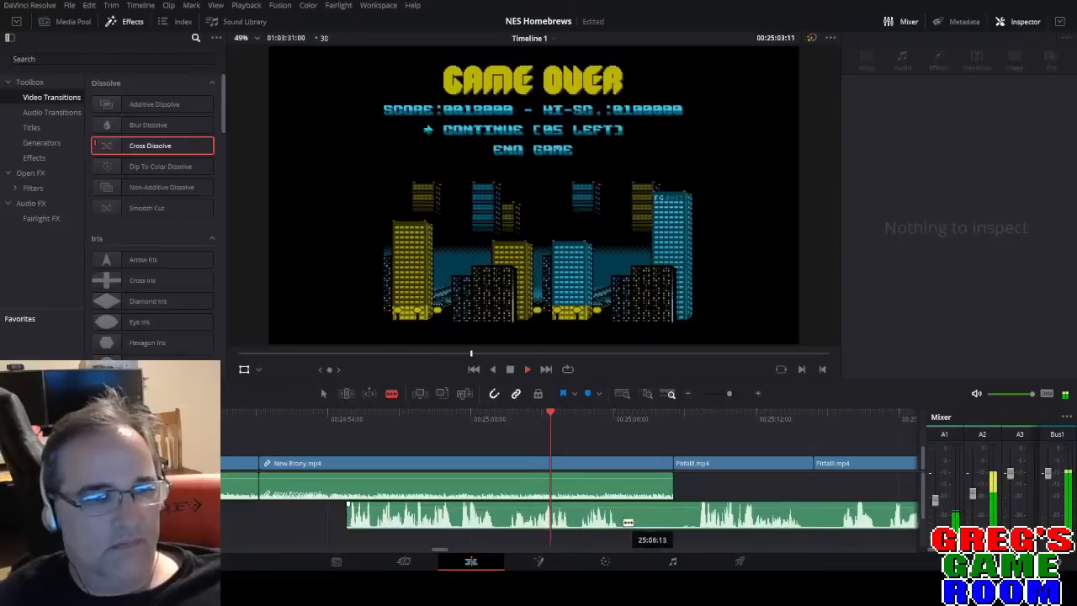
click(621, 515)
click(697, 519)
key(a)
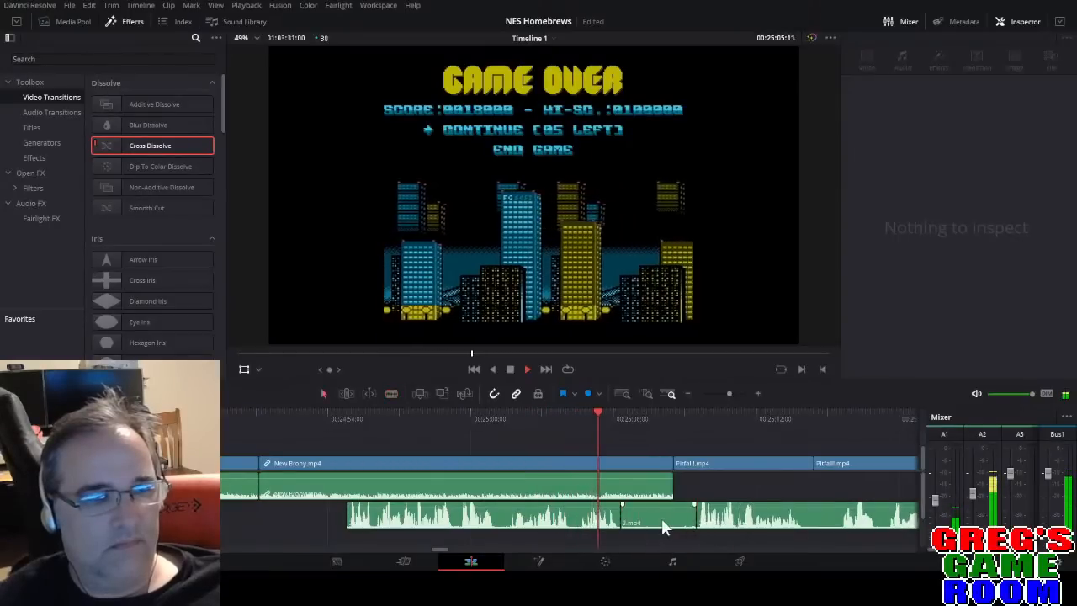
click(666, 520)
key(Delete)
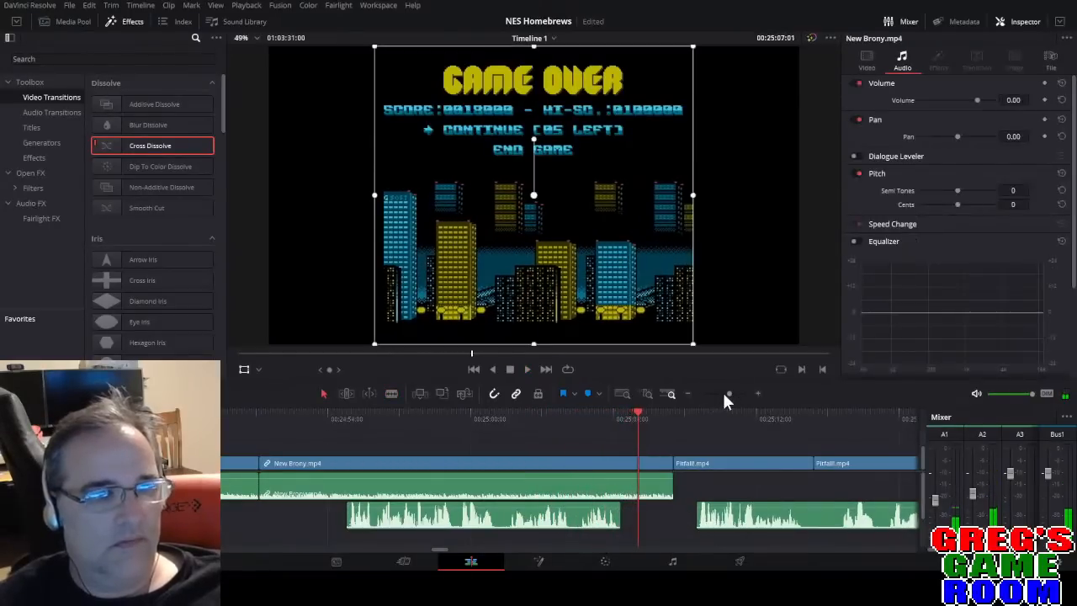
Move the isolated narration clip to the start of the last New Brony.mp4 clip at 24:51:04 and play it back.
click(726, 395)
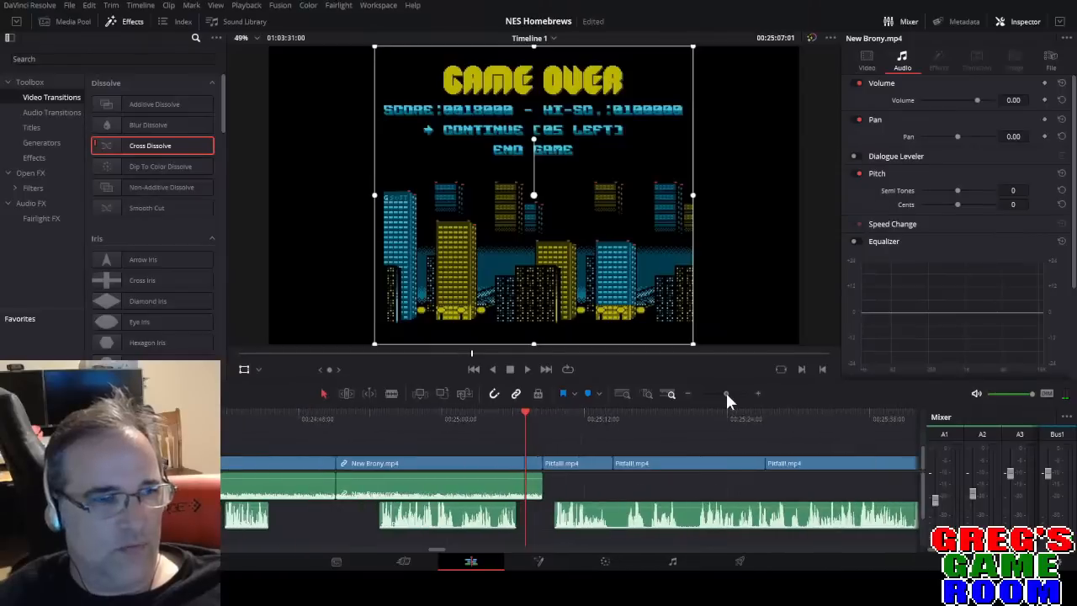
click(336, 426)
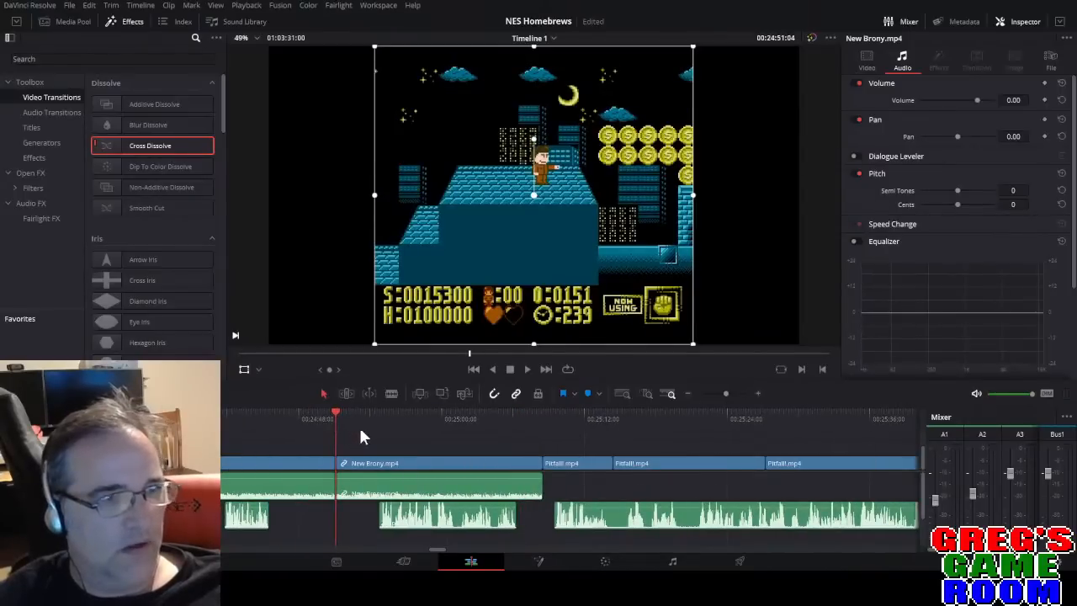
drag(432, 520, 389, 526)
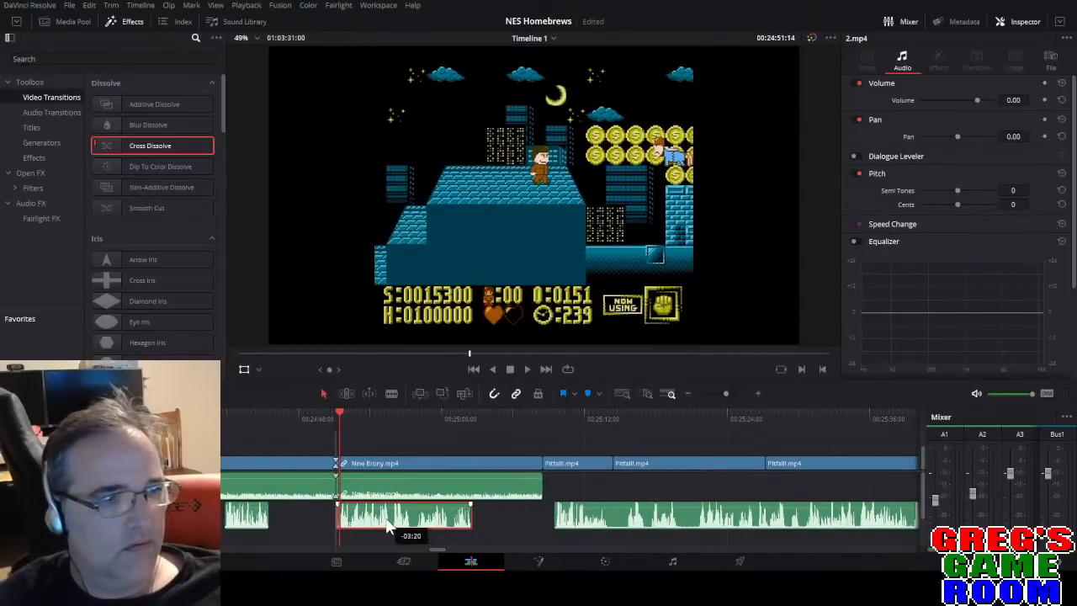
key(space)
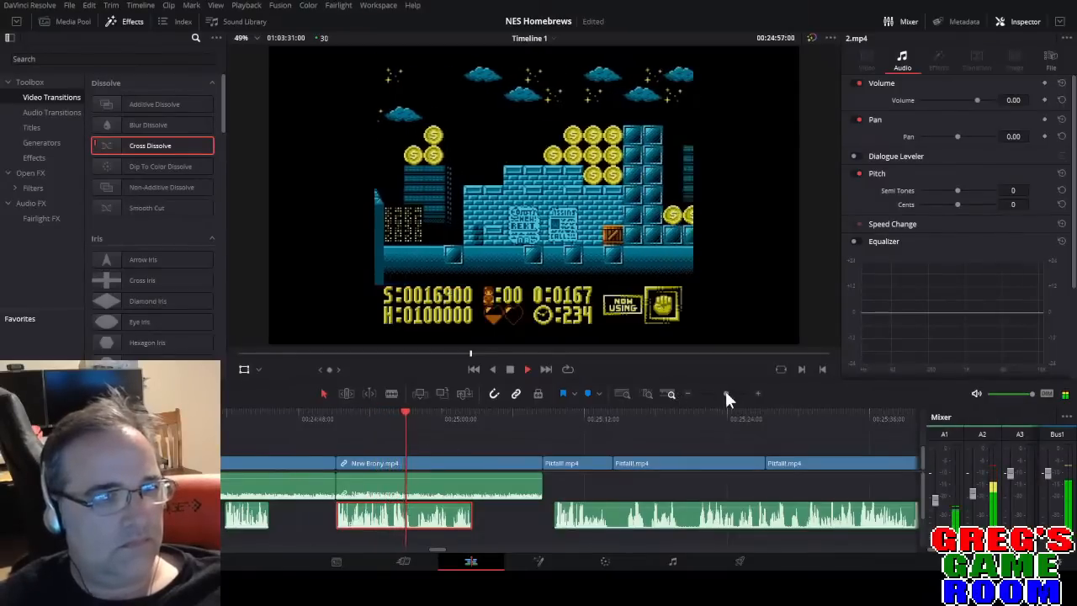
Split New Brony.mp4 at 25:03:20 on the game over screen and ripple delete the remainder.
drag(725, 389, 726, 389)
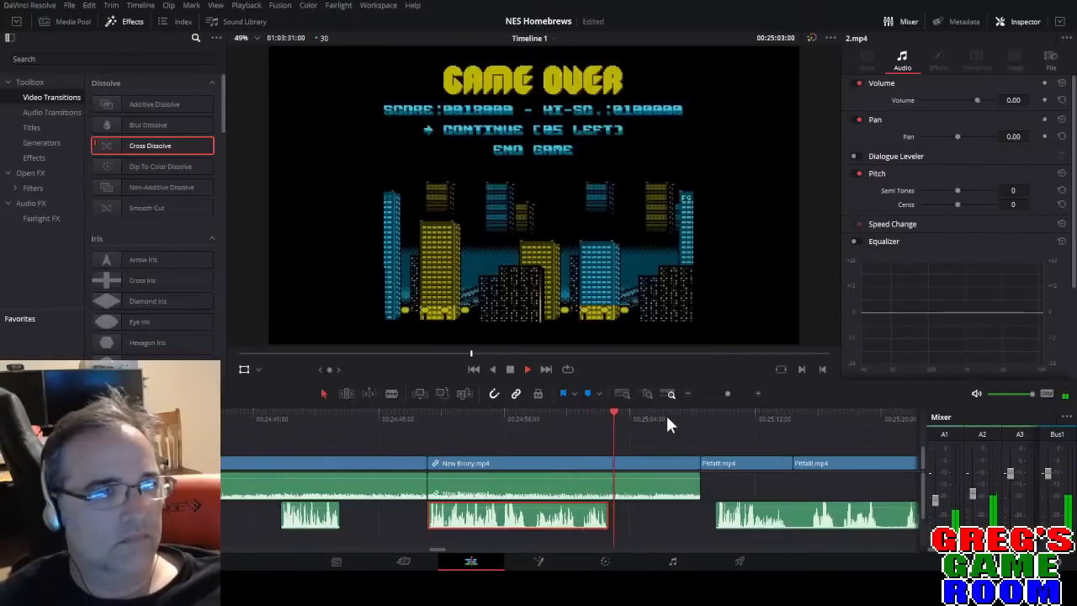
key(space)
key(b)
click(626, 462)
key(a)
click(660, 460)
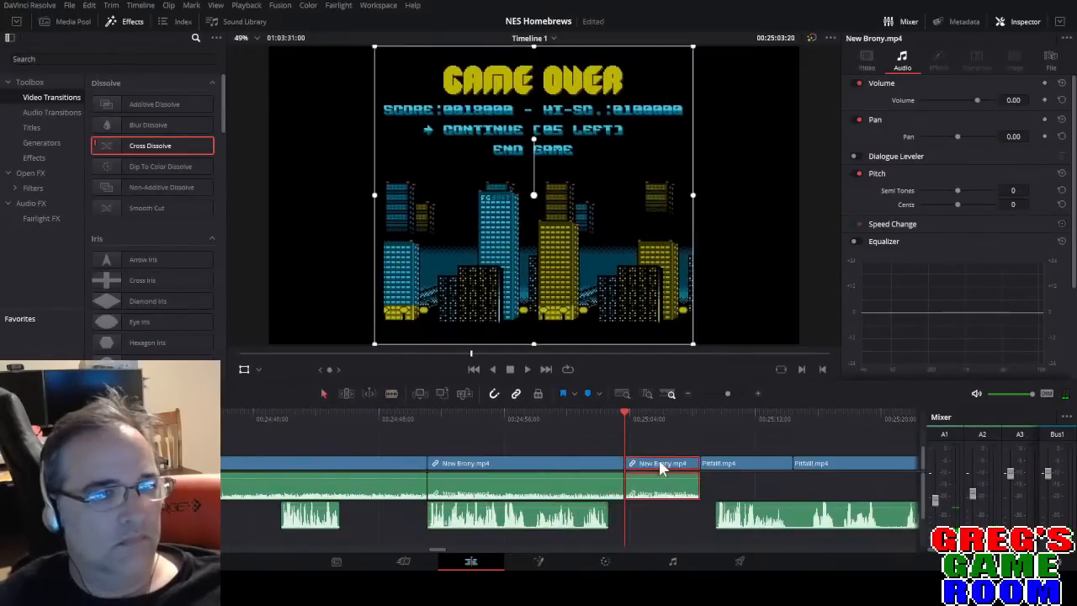
key(Delete)
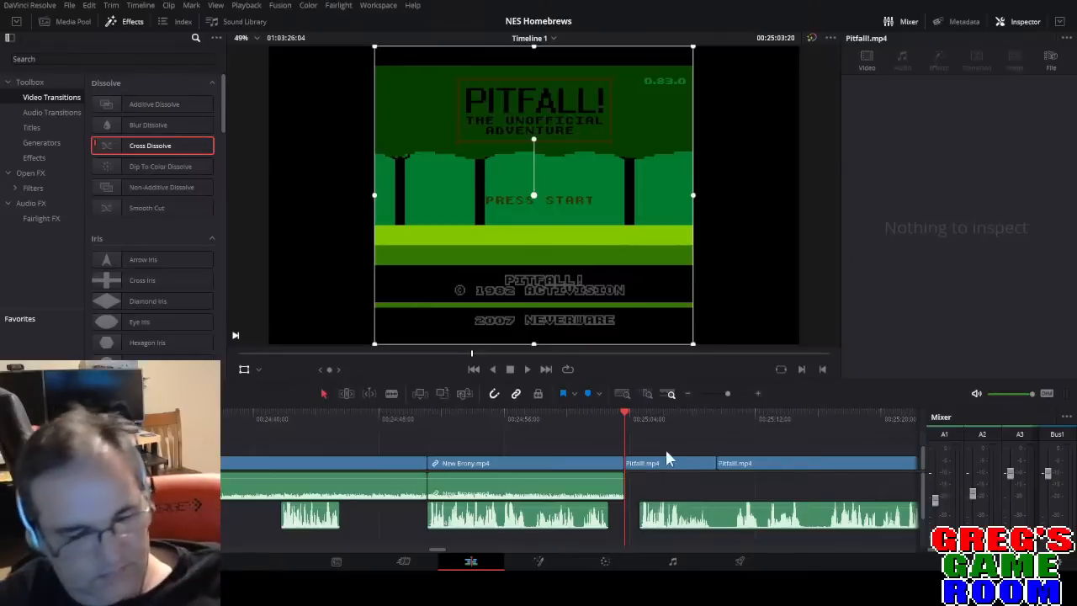
Split the narration at about 25:09, move its first piece to the start of the Pitfall!.mp4 footage, and play it back.
key(space)
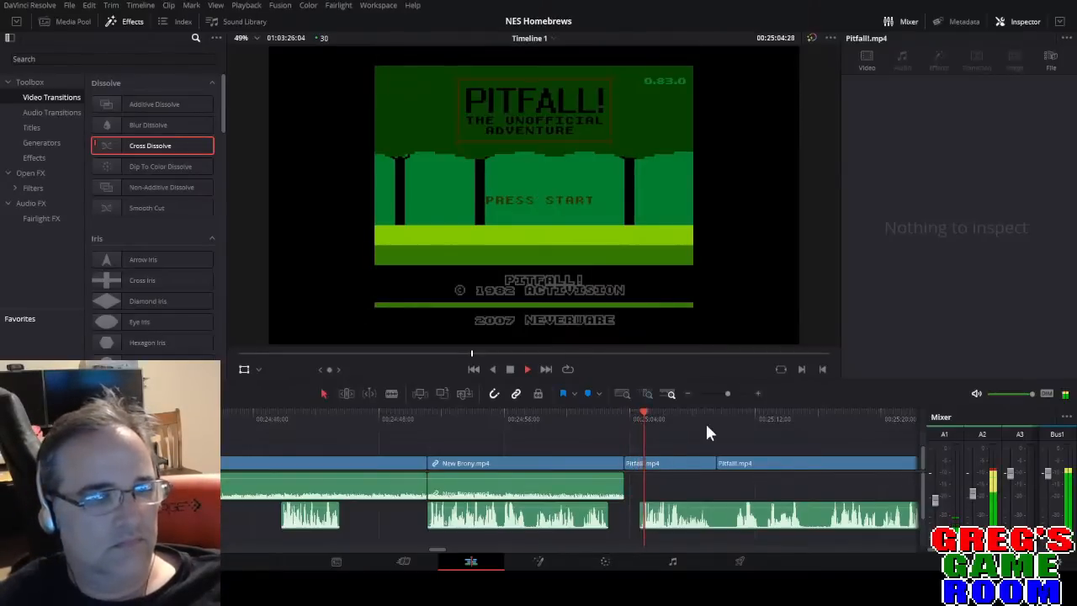
drag(727, 391, 732, 391)
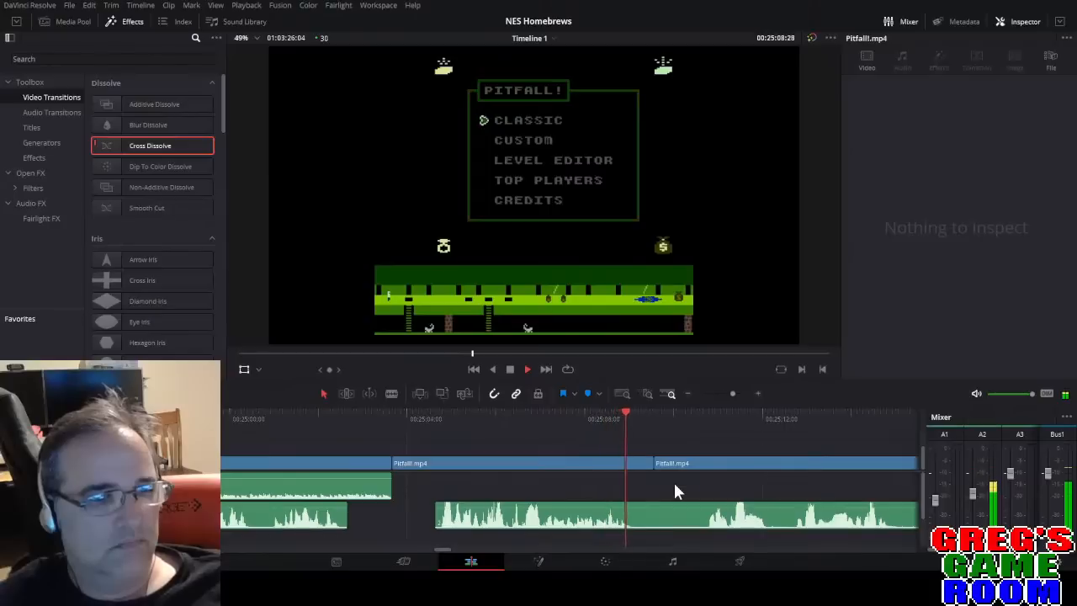
key(space)
drag(655, 518, 536, 528)
click(381, 421)
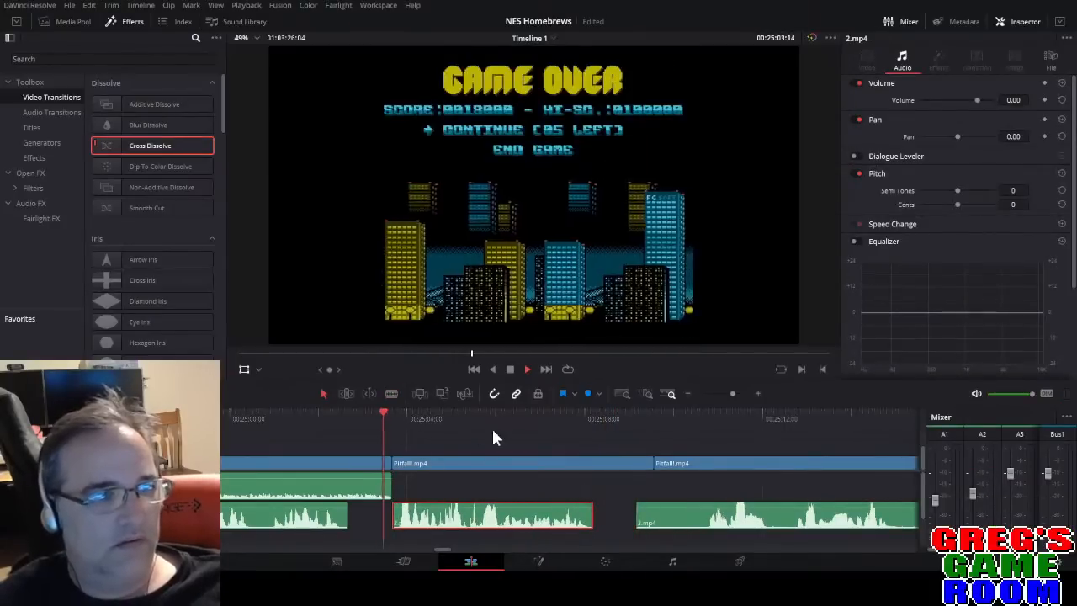
key(space)
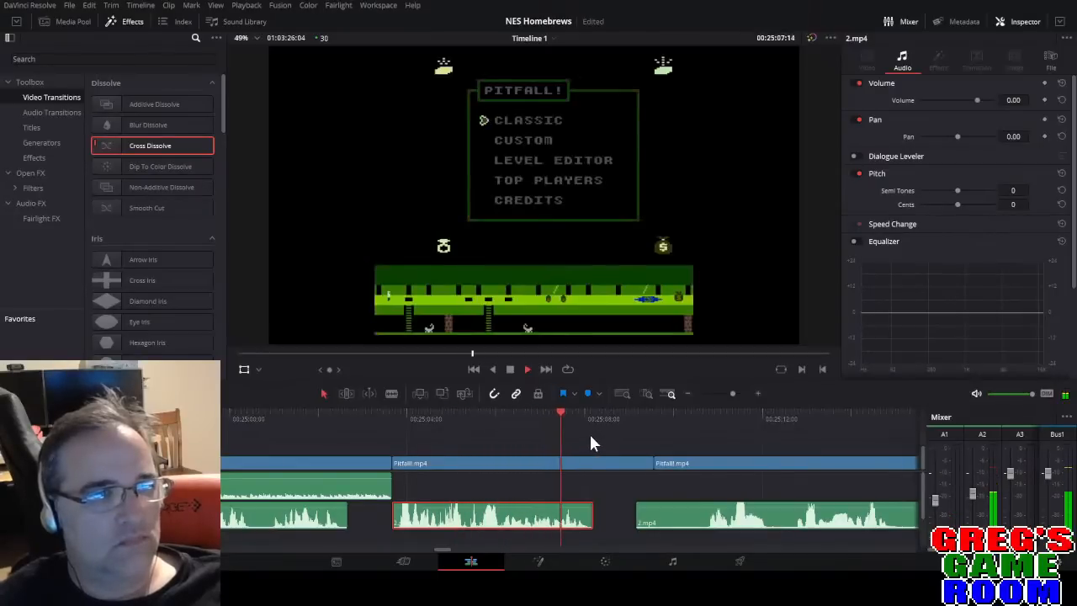
key(space)
key(space)
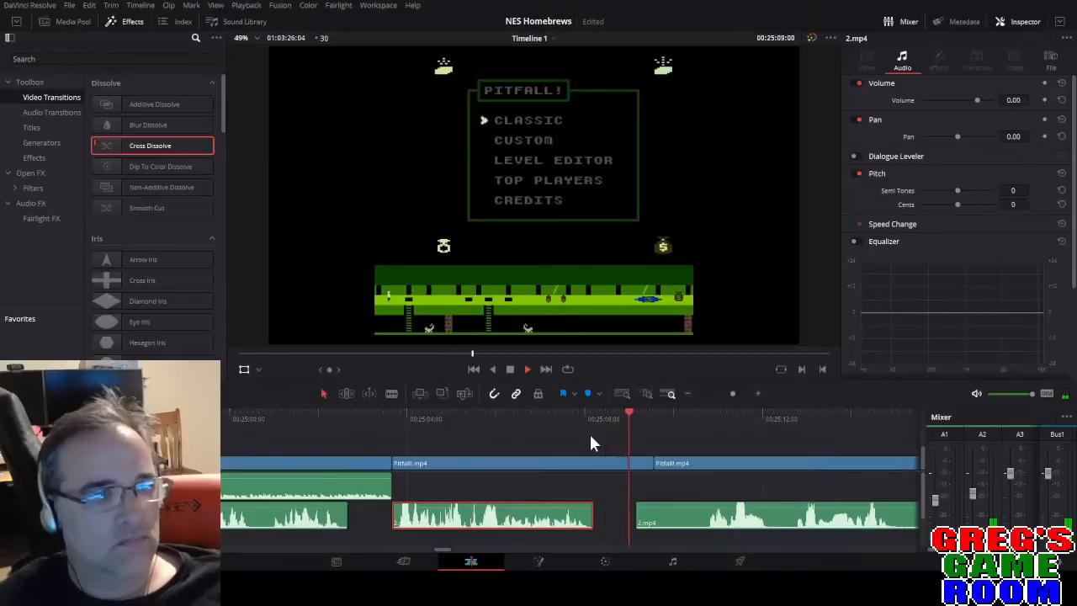
Cut the Pitfall video and narration section from about 25:08 to 25:11, ripple delete it, and play across the join.
key(b)
click(601, 464)
key(space)
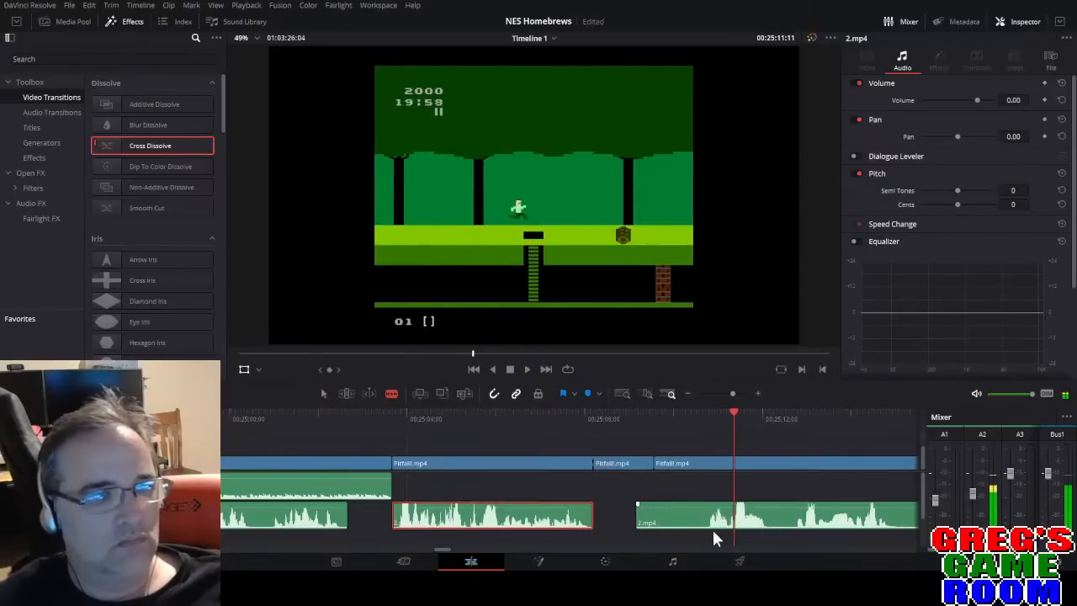
click(709, 466)
key(a)
drag(690, 439, 615, 524)
key(Delete)
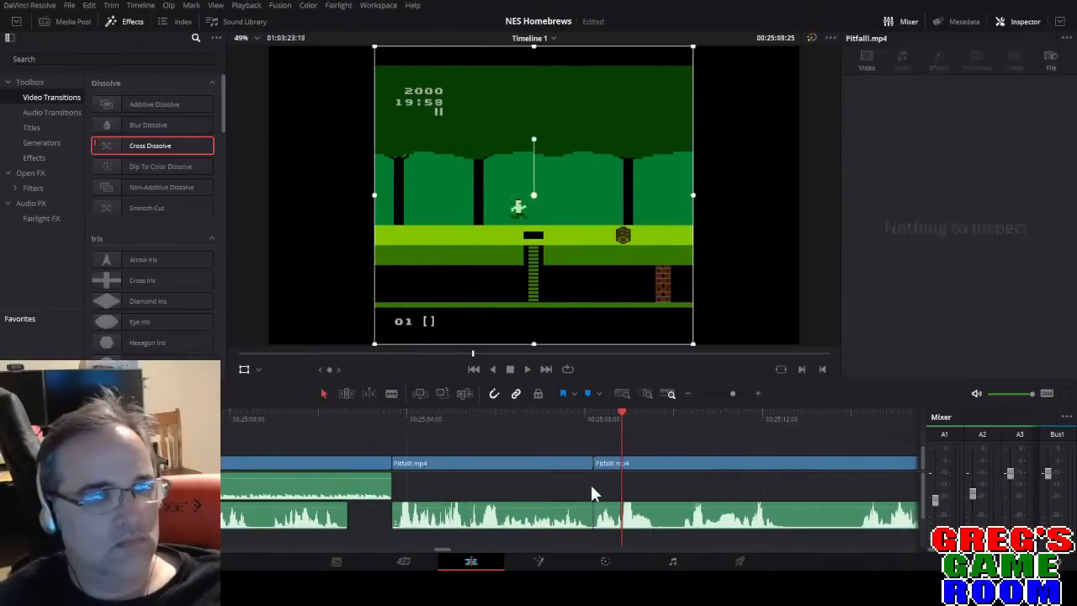
click(563, 410)
key(space)
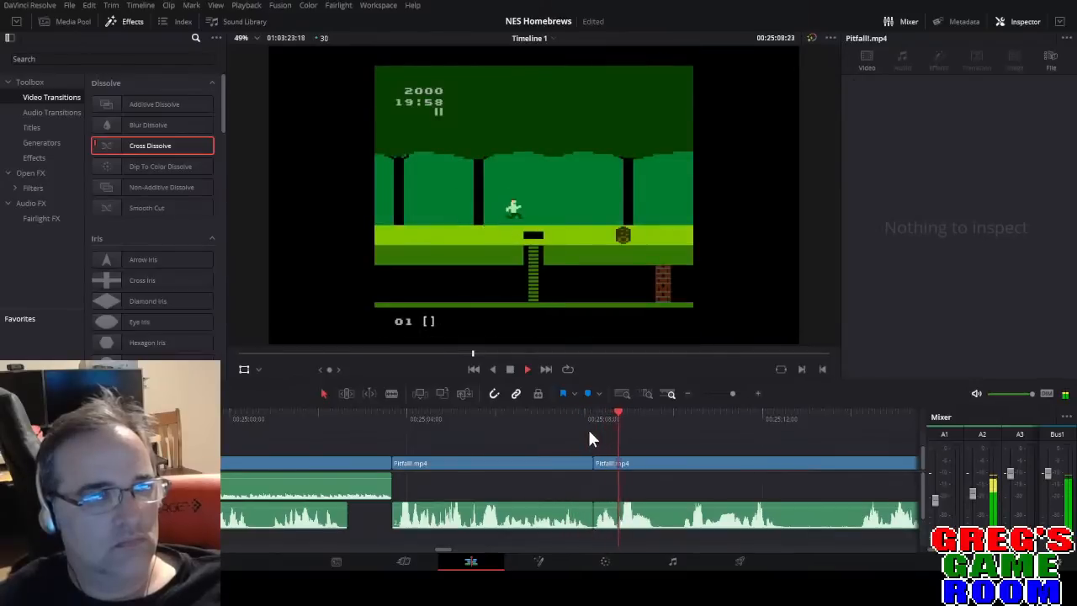
Split the Pitfall narration at about 25:12:14 and 25:14:05 and delete the silent piece between the cuts.
click(731, 393)
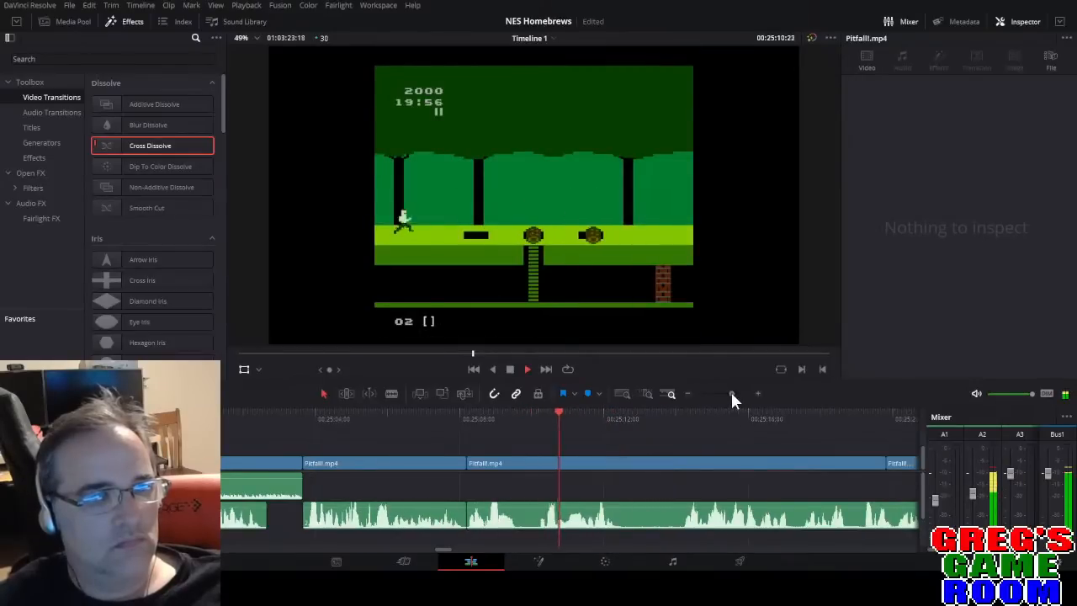
click(734, 393)
key(b)
click(601, 515)
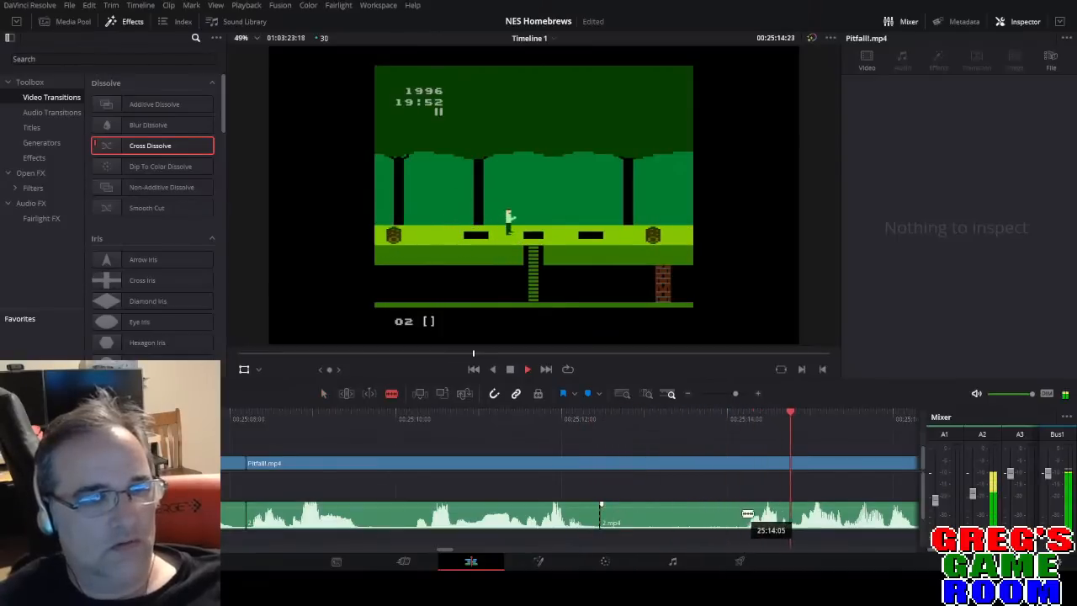
click(741, 515)
key(a)
click(702, 517)
key(BackSpace)
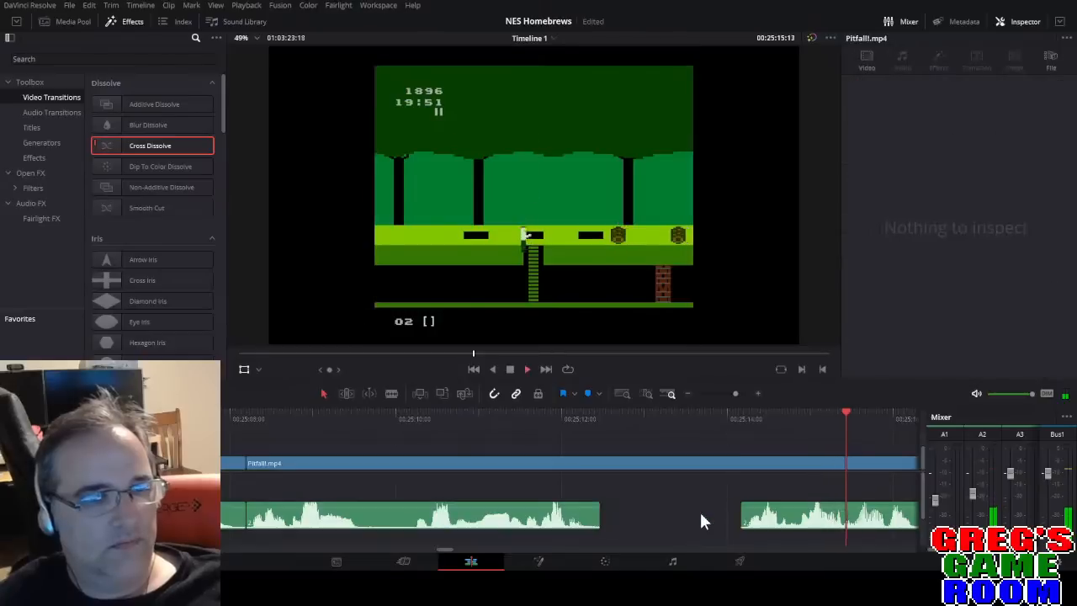
Split the Pitfall narration at about 25:18:22, at the end of the phrase, and stop playback.
click(729, 392)
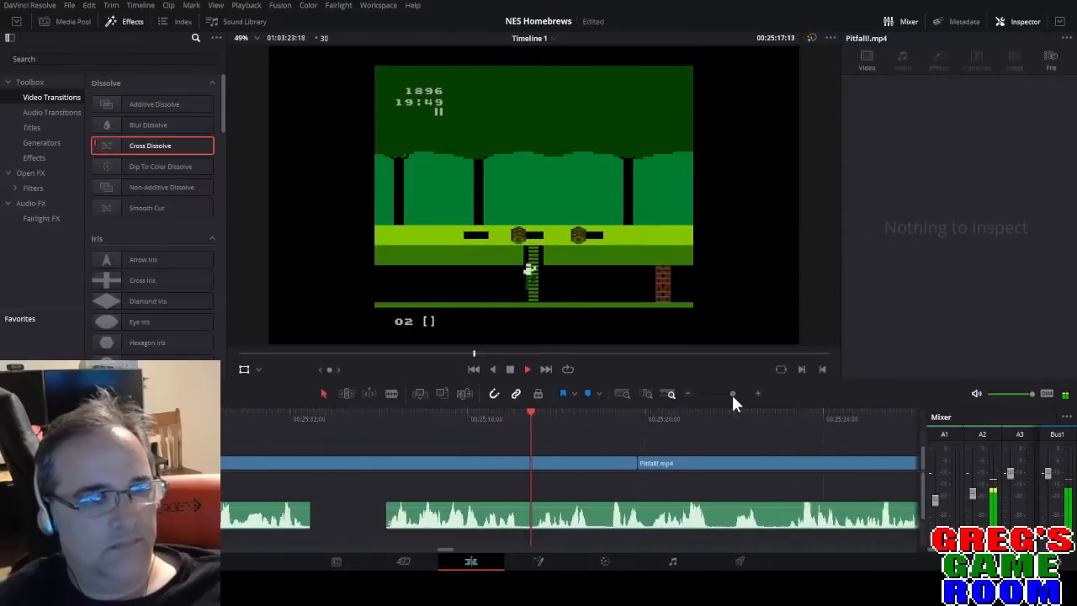
drag(732, 394, 733, 394)
key(b)
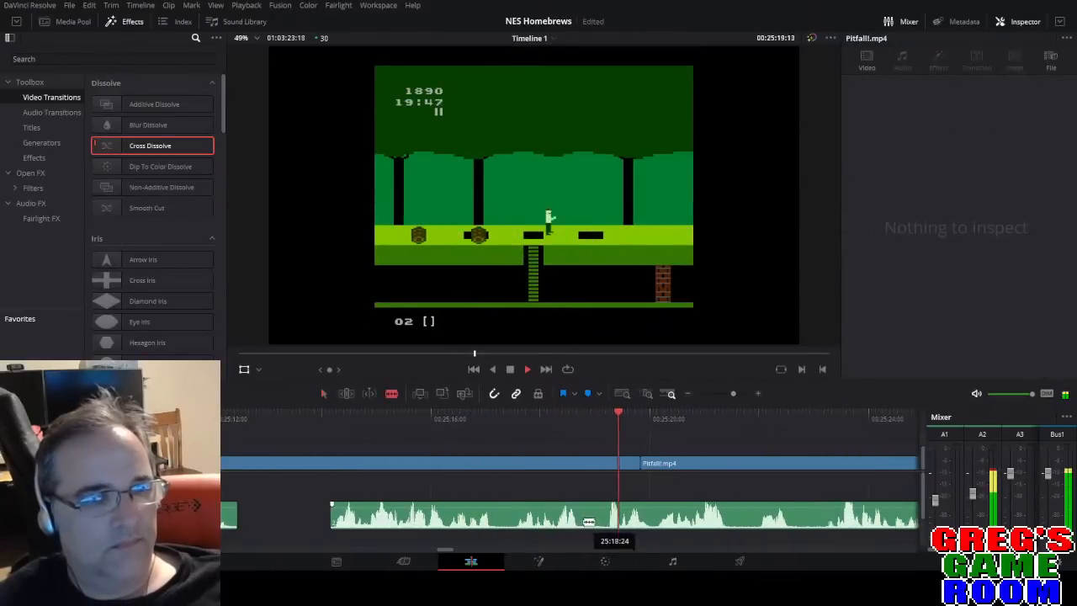
click(580, 515)
key(space)
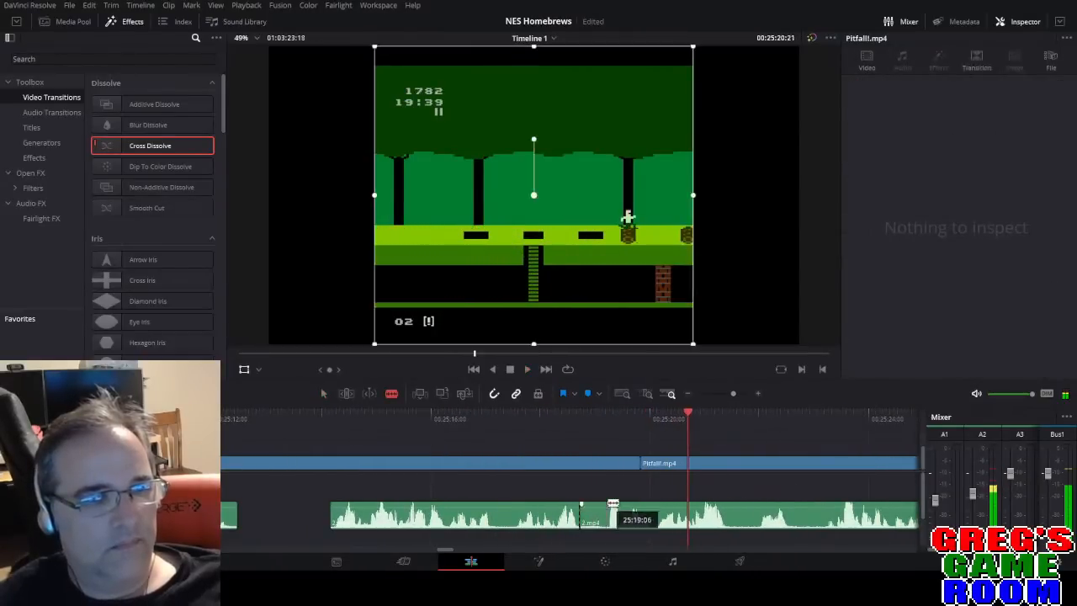
Replay the narration from about 25:19 to 25:20 several times to find where the unwanted phrase ends.
click(599, 417)
key(space)
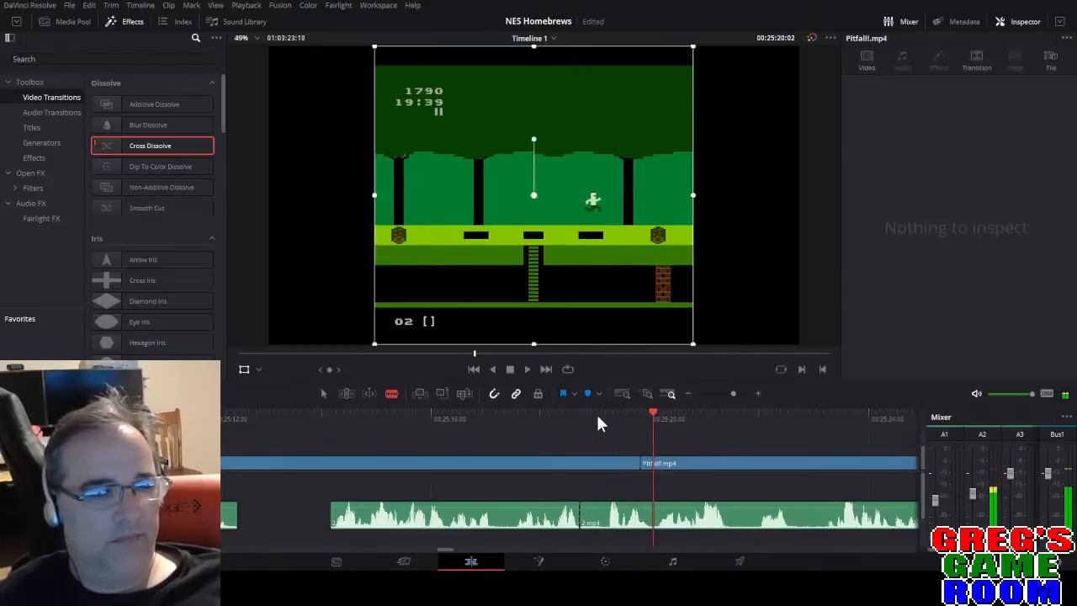
click(597, 414)
click(597, 414)
key(space)
click(596, 412)
click(595, 411)
key(space)
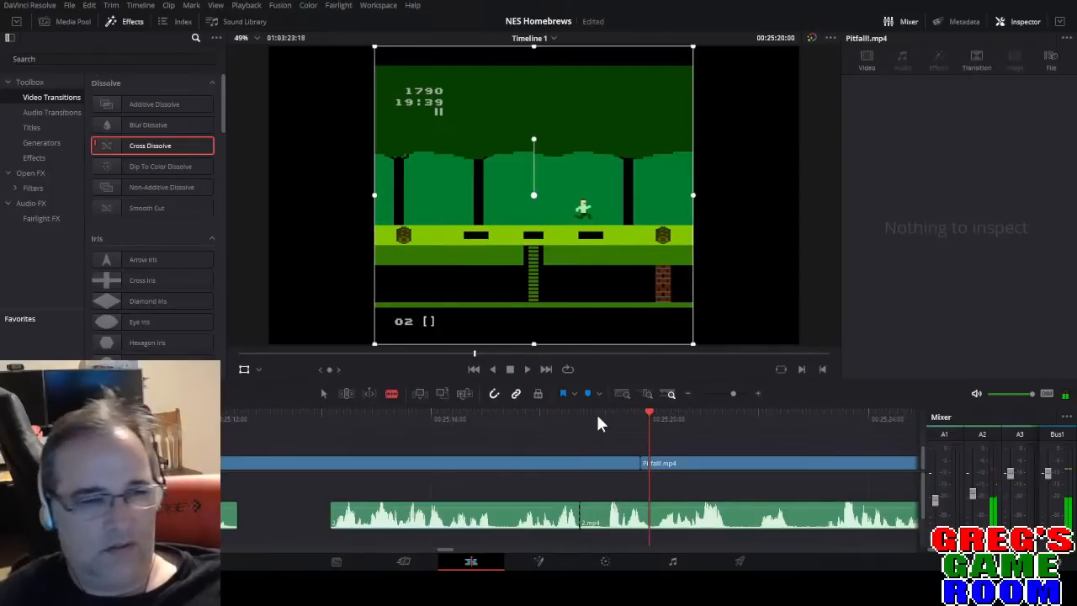
key(space)
key(space)
Split the narration at about 25:20:03 and delete the piece between the two cuts, leaving a gap.
click(655, 518)
key(a)
click(629, 516)
key(Delete)
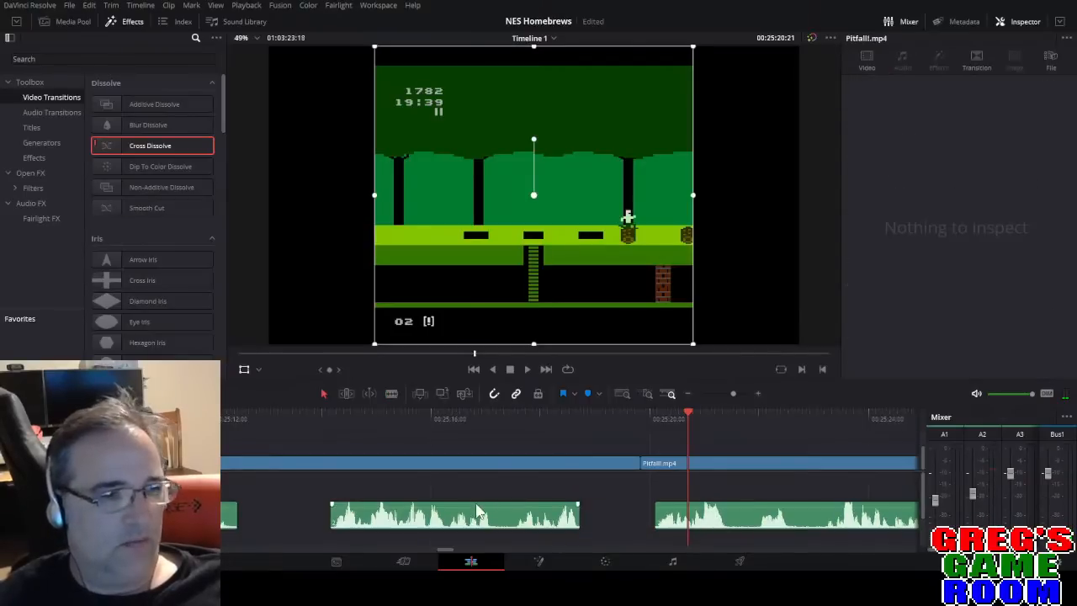
Play the gap from about 25:12, move the following narration piece about 0.8 seconds earlier, and resume playback.
click(218, 418)
key(space)
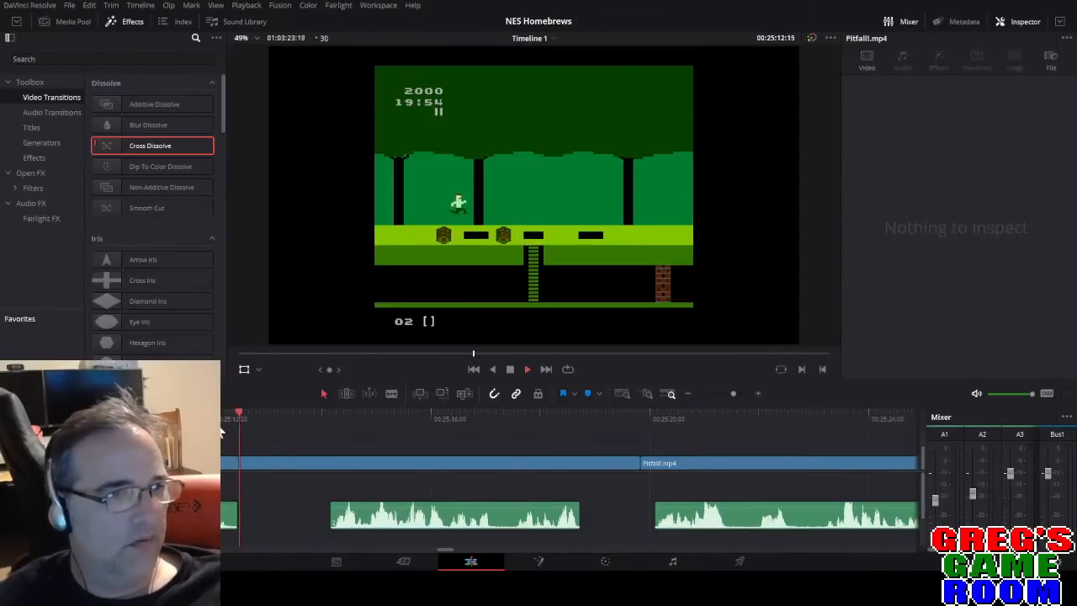
key(space)
drag(389, 523, 345, 523)
key(space)
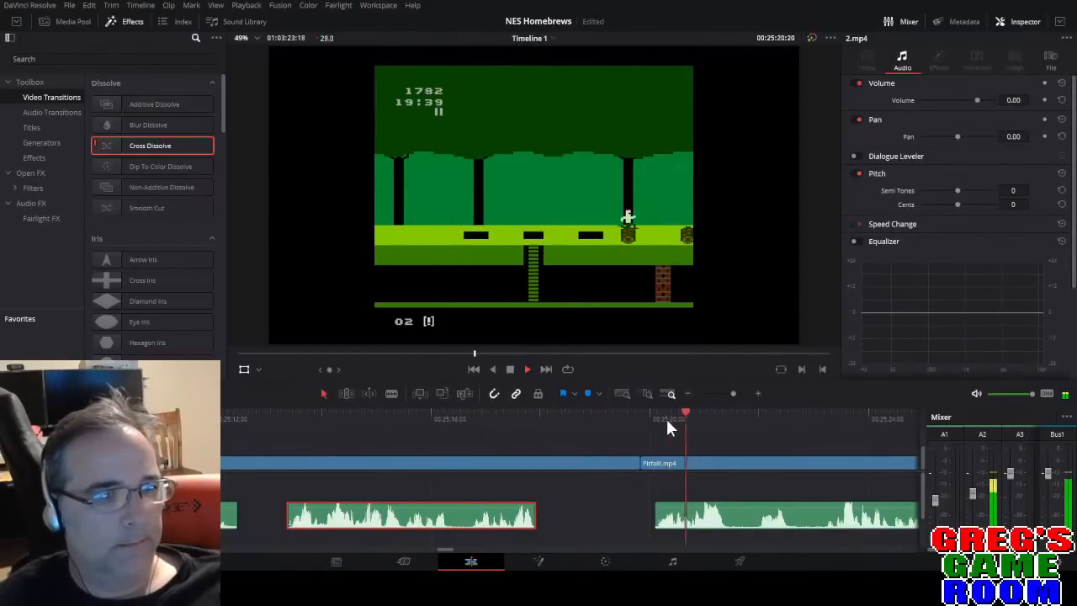
Split the narration at about 25:21:13 and 25:21:29 and delete the silent piece between the cuts.
key(b)
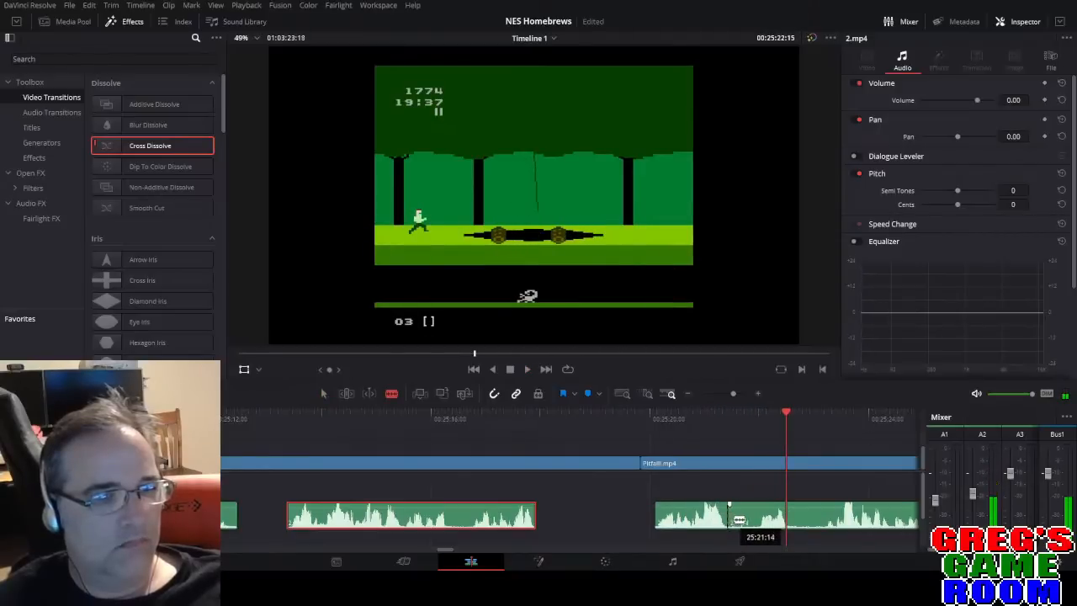
click(758, 517)
key(a)
click(741, 517)
key(BackSpace)
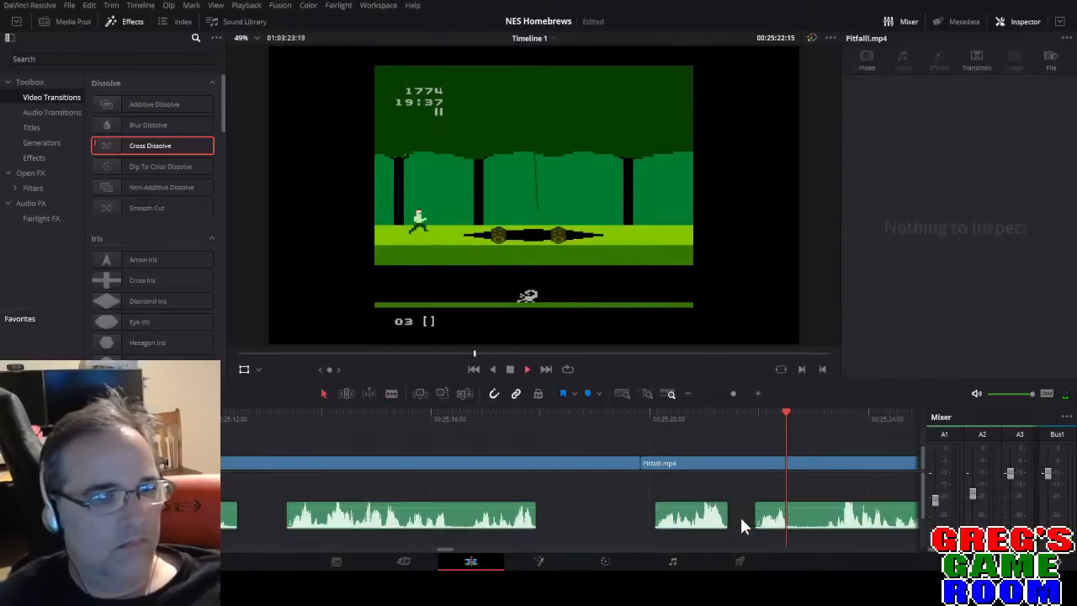
Play on, split the narration at about 25:22:17 and 25:23:12, and delete the silent piece between the cuts.
key(space)
key(space)
key(b)
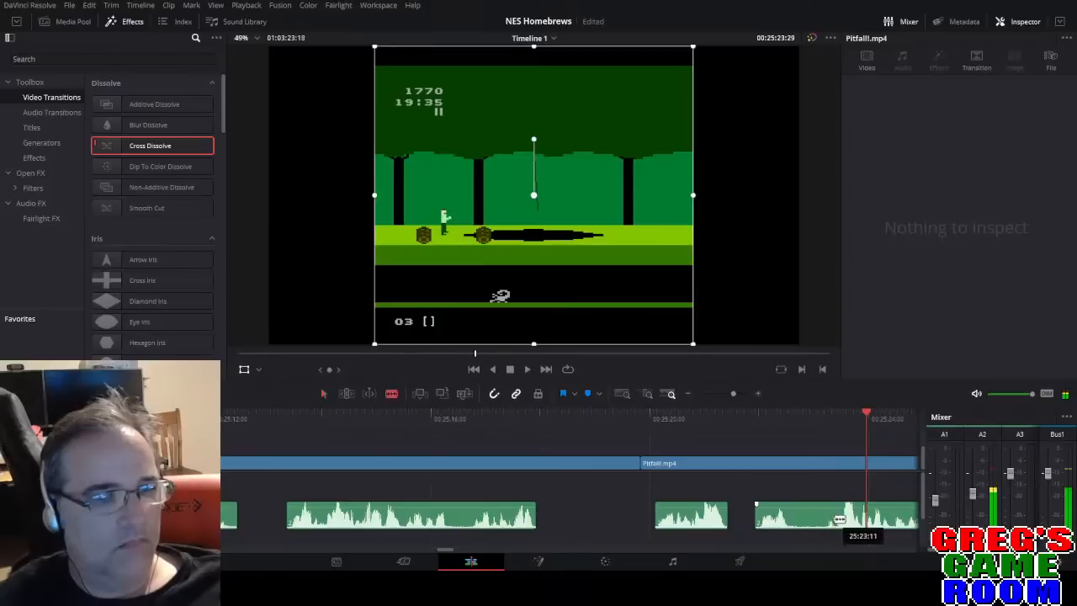
click(833, 518)
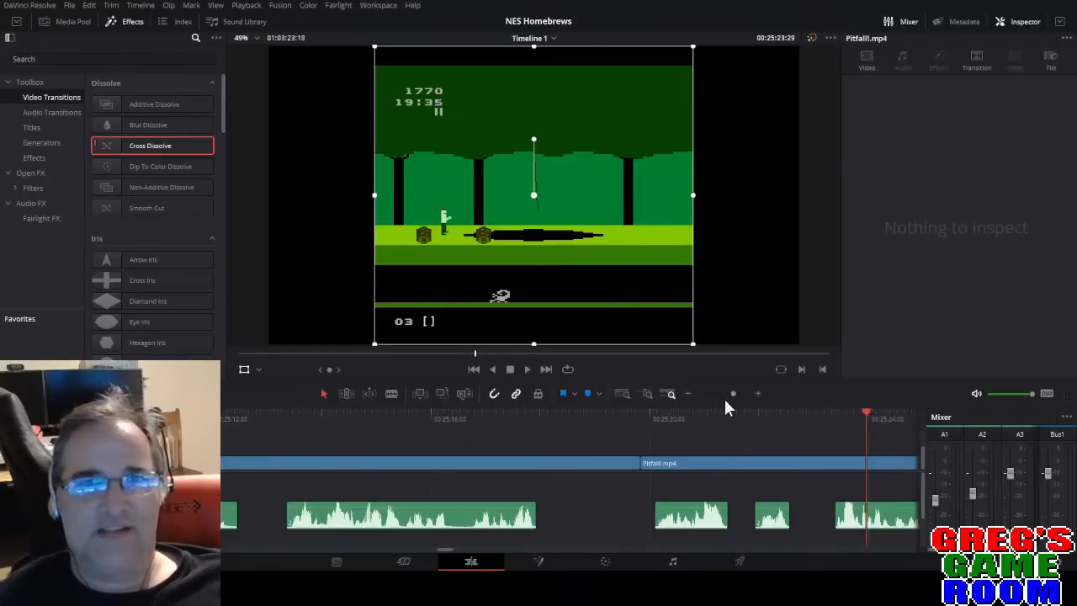
Move the two short narration pieces earlier, one behind the other after the piece ending near 25:17:28, and play them back.
drag(729, 393, 732, 393)
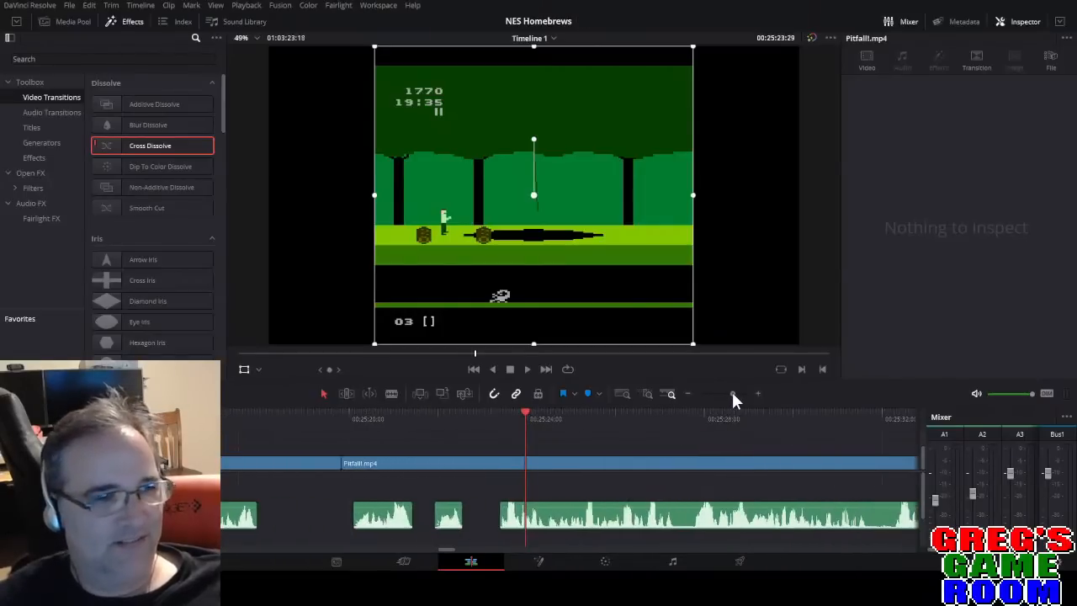
drag(378, 525, 286, 529)
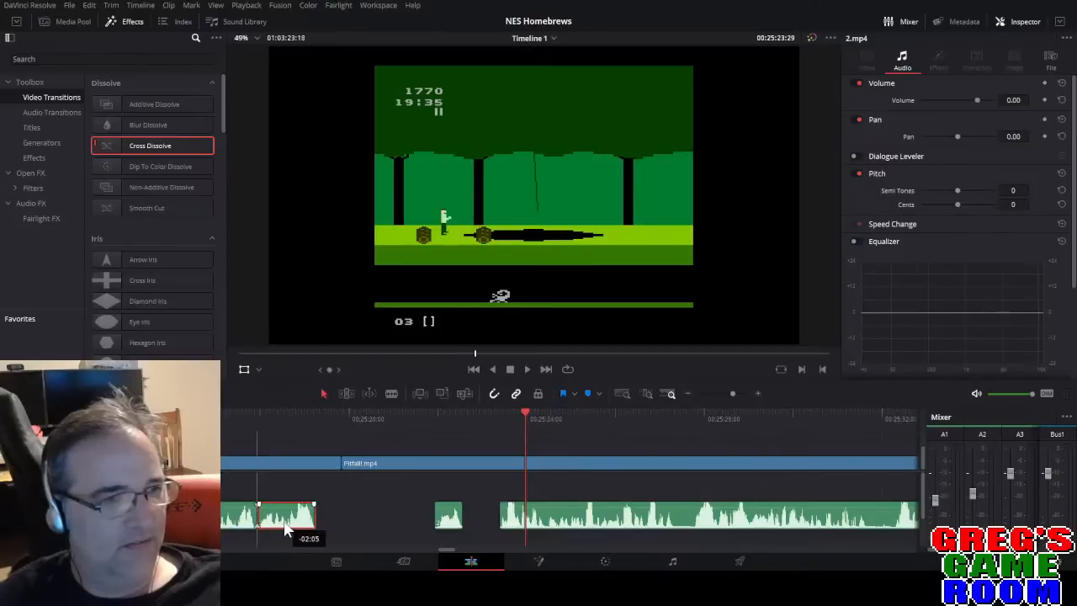
drag(452, 528, 337, 530)
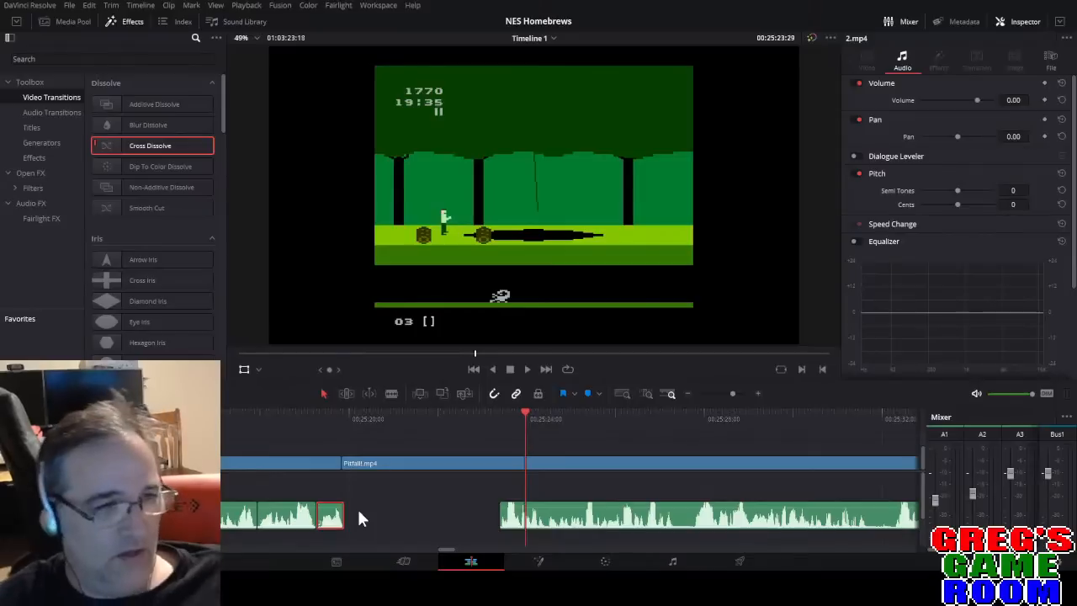
click(237, 414)
key(space)
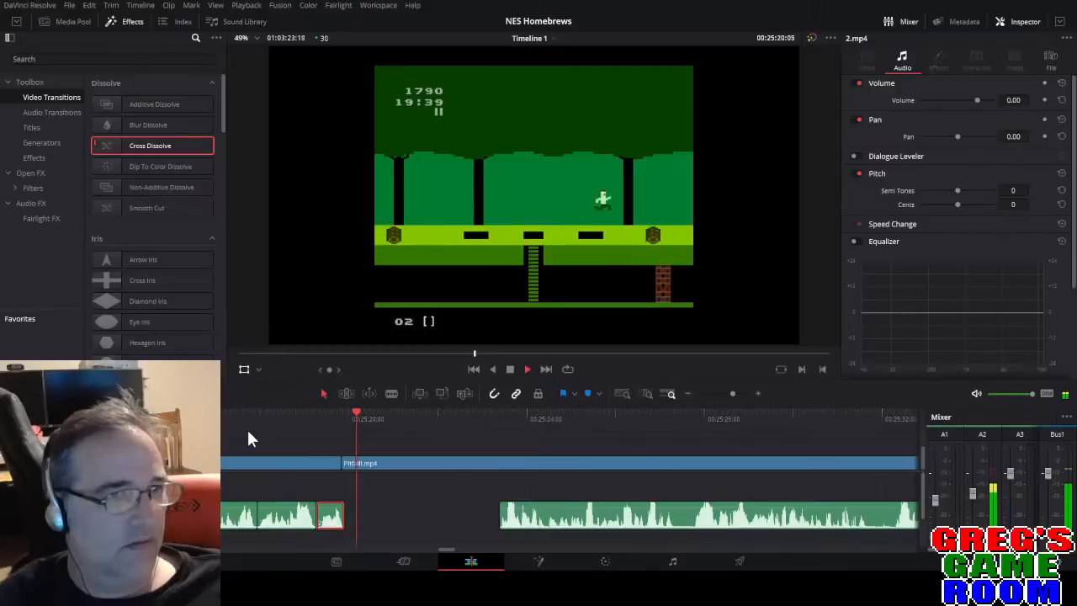
Play the long narration piece from about 25:23 and split it at about 25:31:17.
click(496, 412)
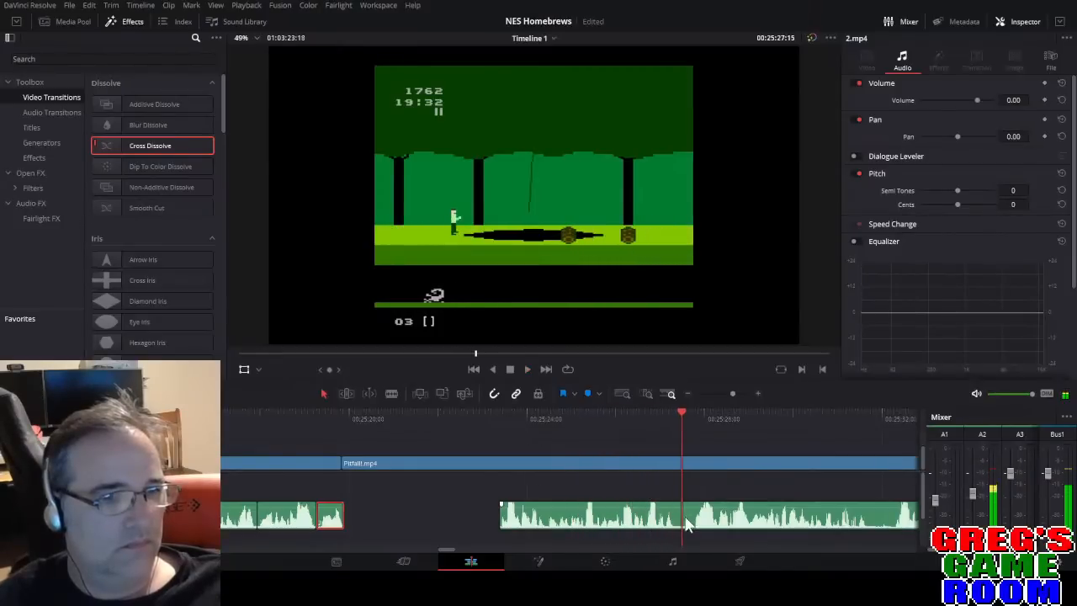
key(b)
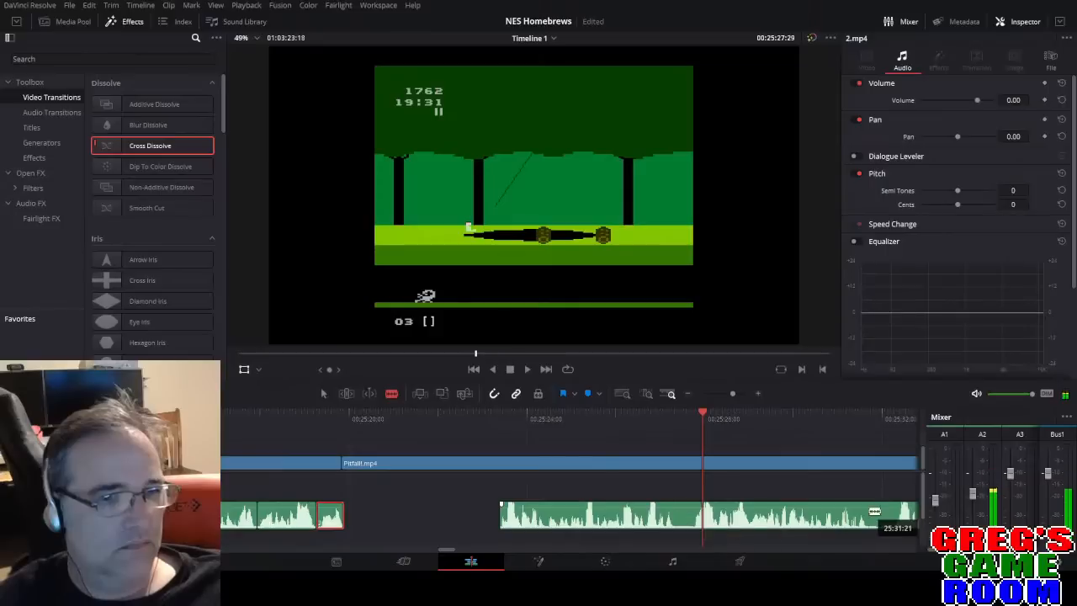
key(a)
Move the two short narration pieces together to the Pitfall!.mp4 video cut near 25:19:25 and play from about 25:17.
drag(275, 535, 371, 525)
click(234, 419)
key(space)
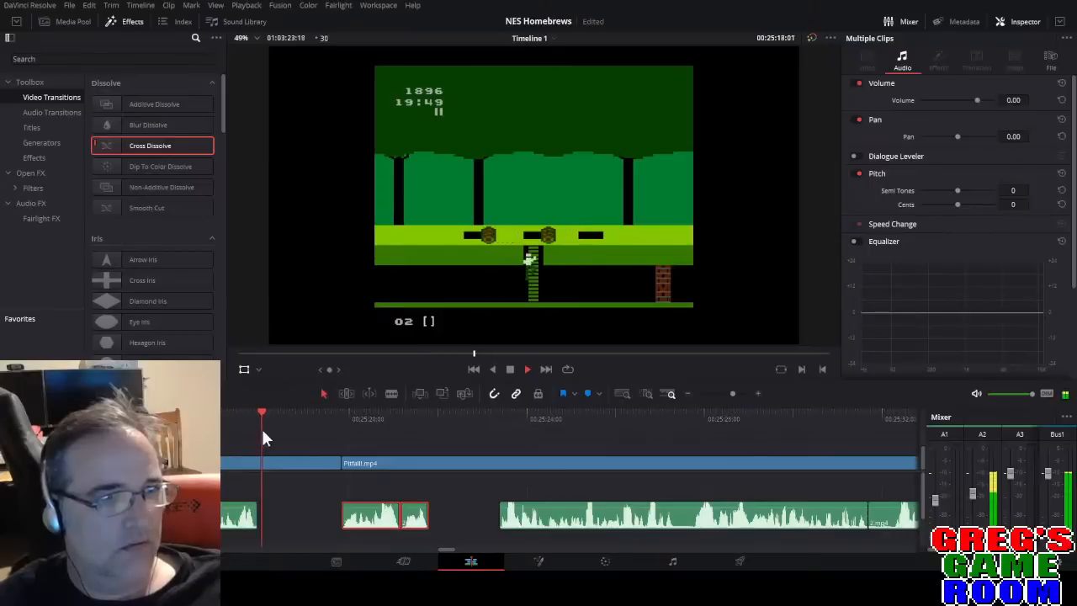
Split the Pitfall video at 25:18:24, ripple delete the piece up to the next video cut, and play across the join.
key(b)
click(297, 468)
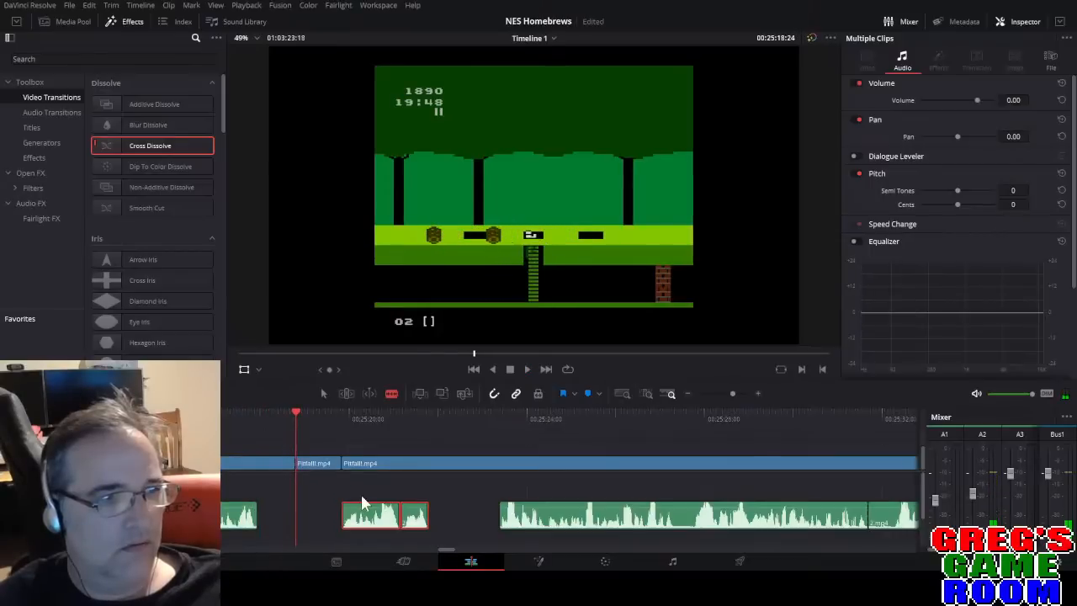
click(317, 465)
key(Delete)
key(space)
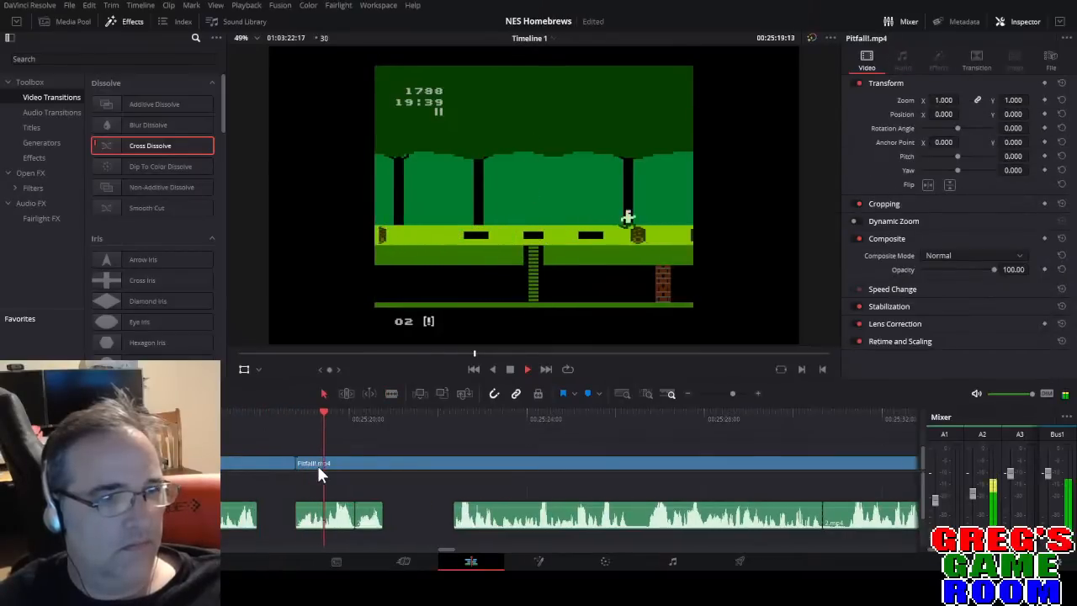
key(space)
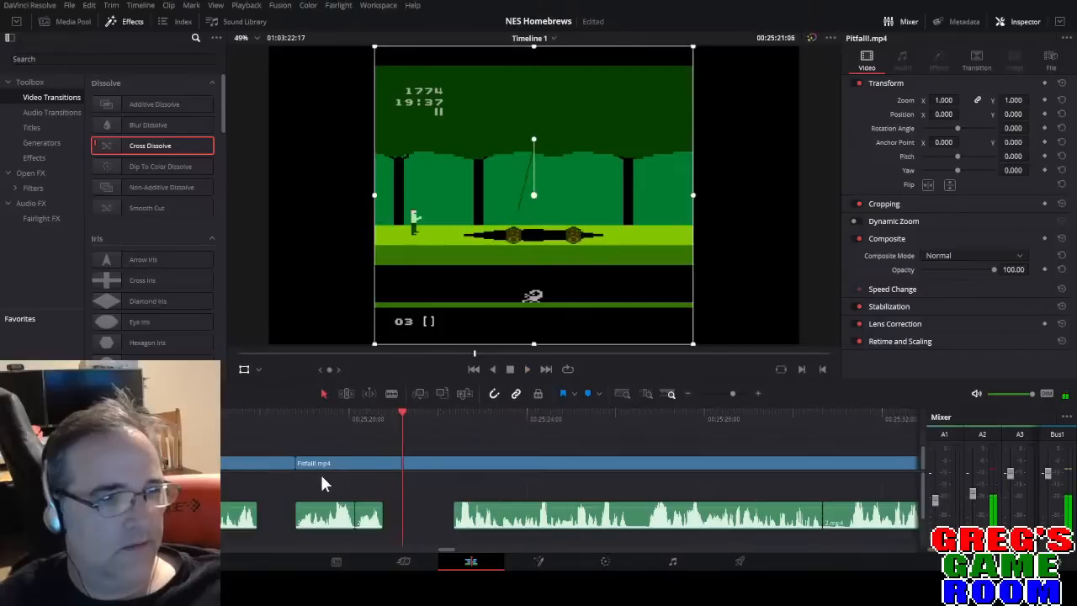
Try moving the two short narration pieces about 1.3 seconds later, closer to the following narration, and undo the move.
click(350, 522)
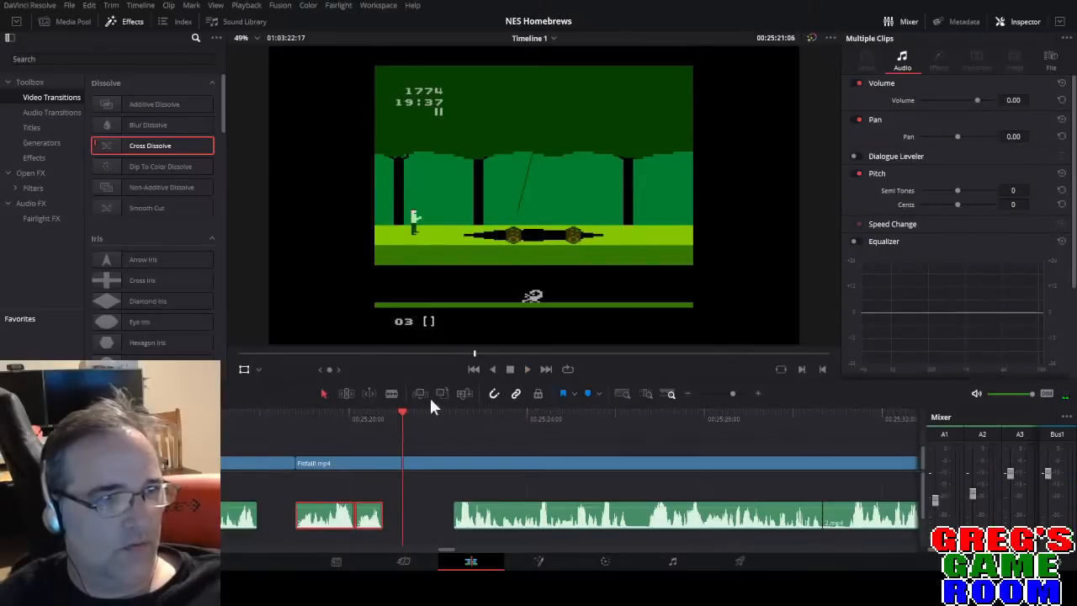
drag(326, 522, 388, 519)
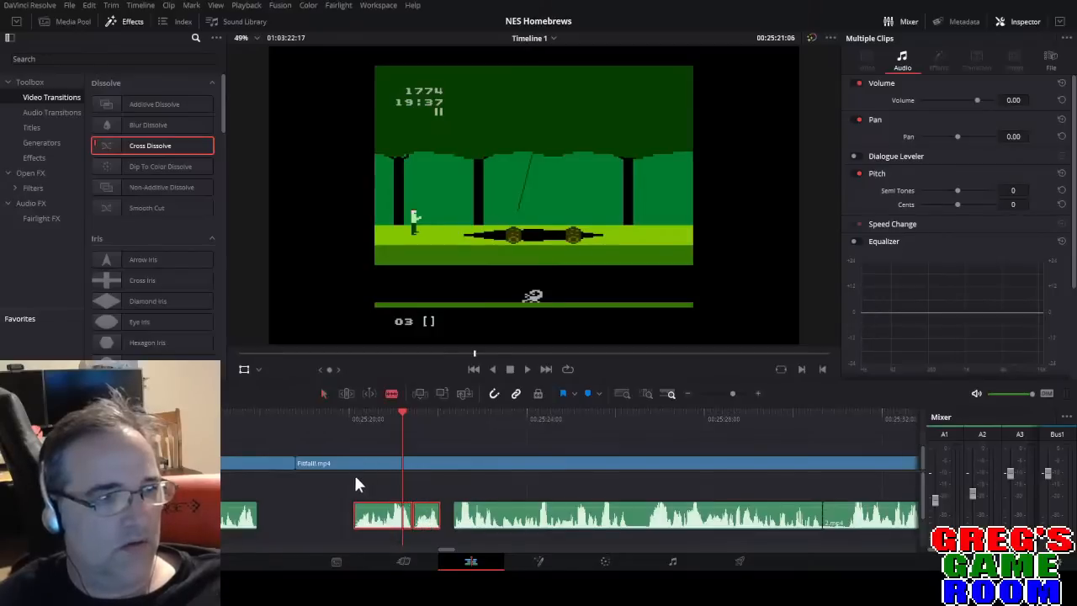
key(ctrl+z)
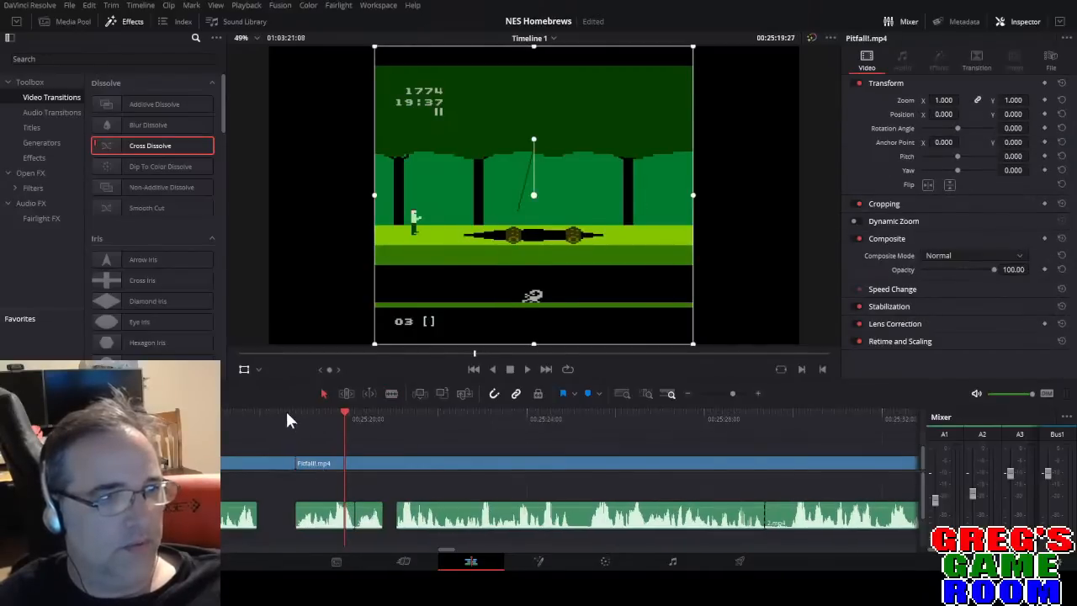
Play back the Pitfall section from about 25:18 across the join and the following narration to about 25:29.
key(space)
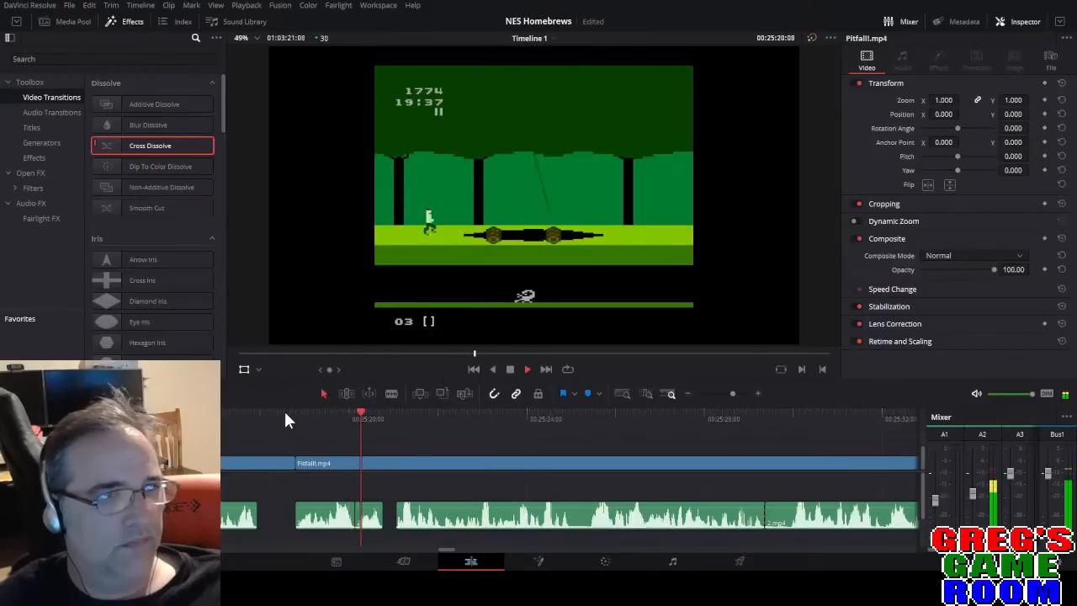
click(258, 415)
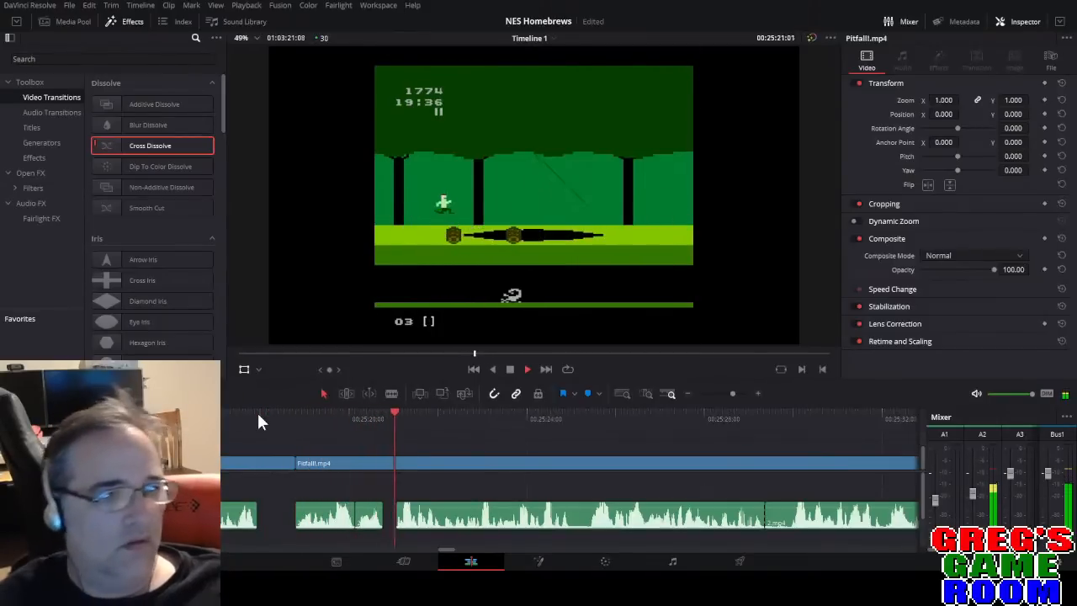
click(725, 393)
drag(729, 393, 734, 393)
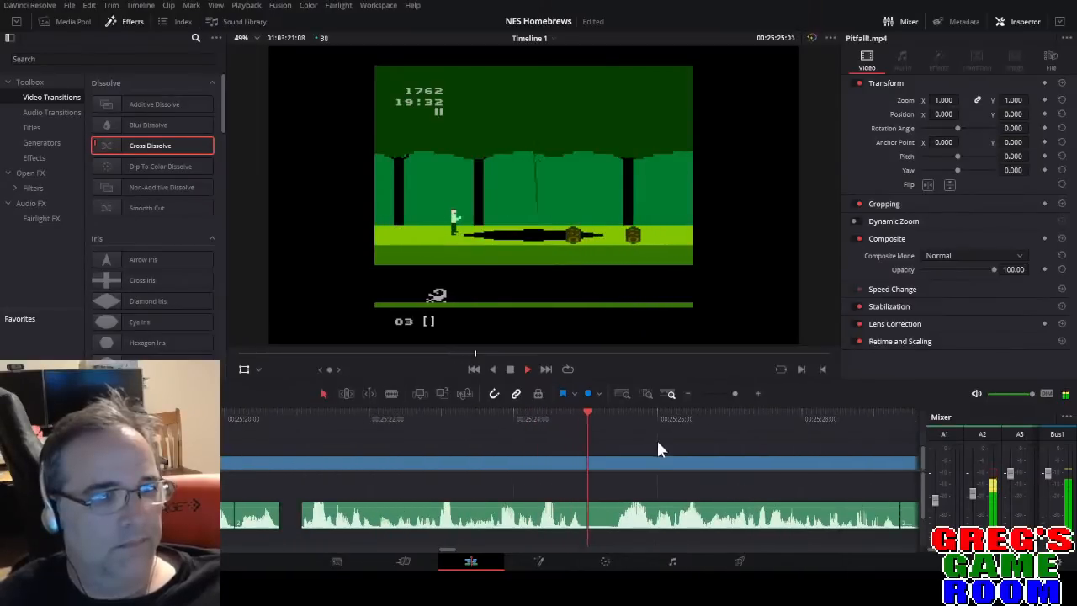
drag(735, 393, 733, 393)
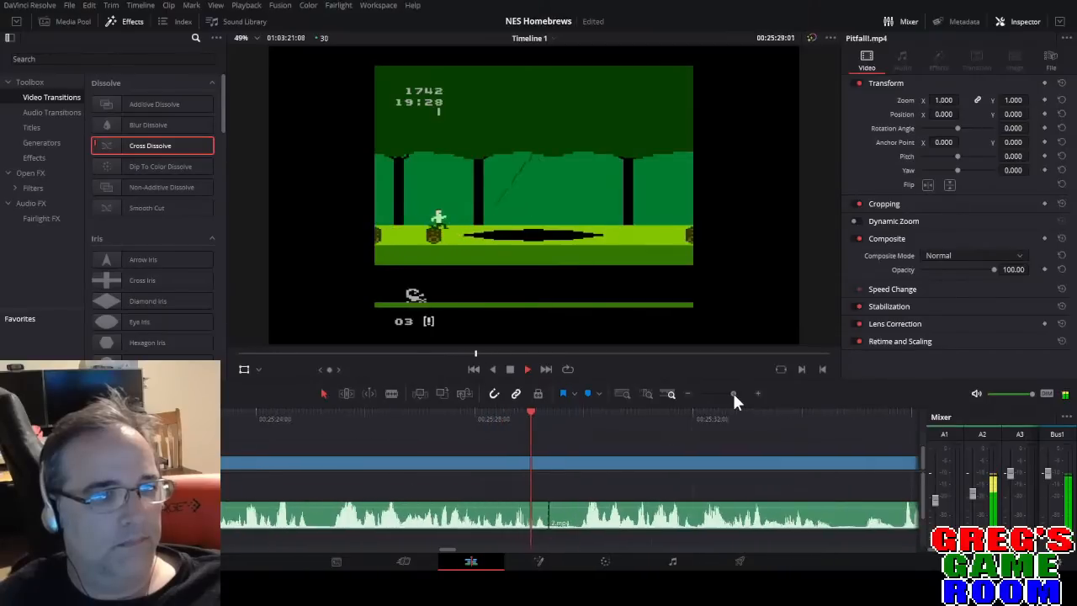
Split the narration at about 25:29:26, delete the silent piece between the previous cut and this one, and resume playback.
key(b)
key(space)
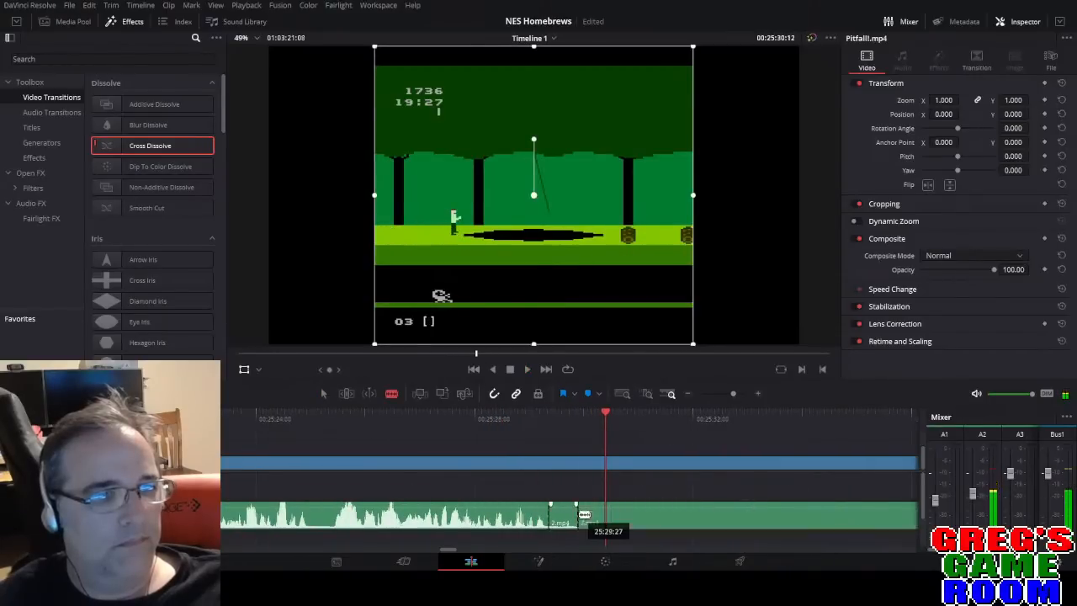
click(579, 514)
key(a)
click(565, 514)
key(BackSpace)
key(space)
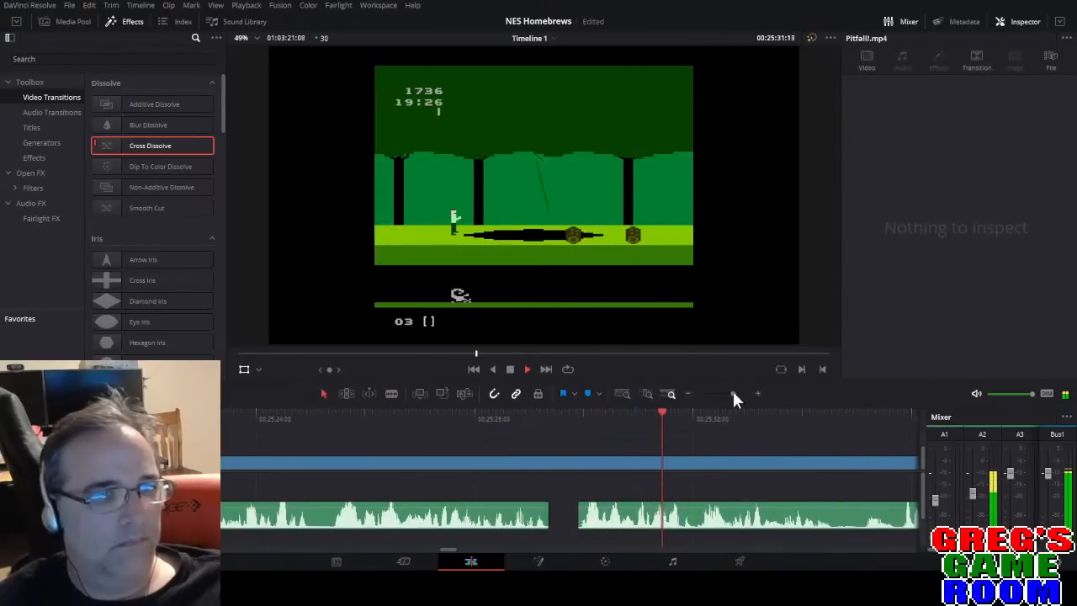
Split the narration at about 25:39:20 and 25:40:08, delete the silent piece between the cuts, and resume playback.
drag(733, 393, 730, 393)
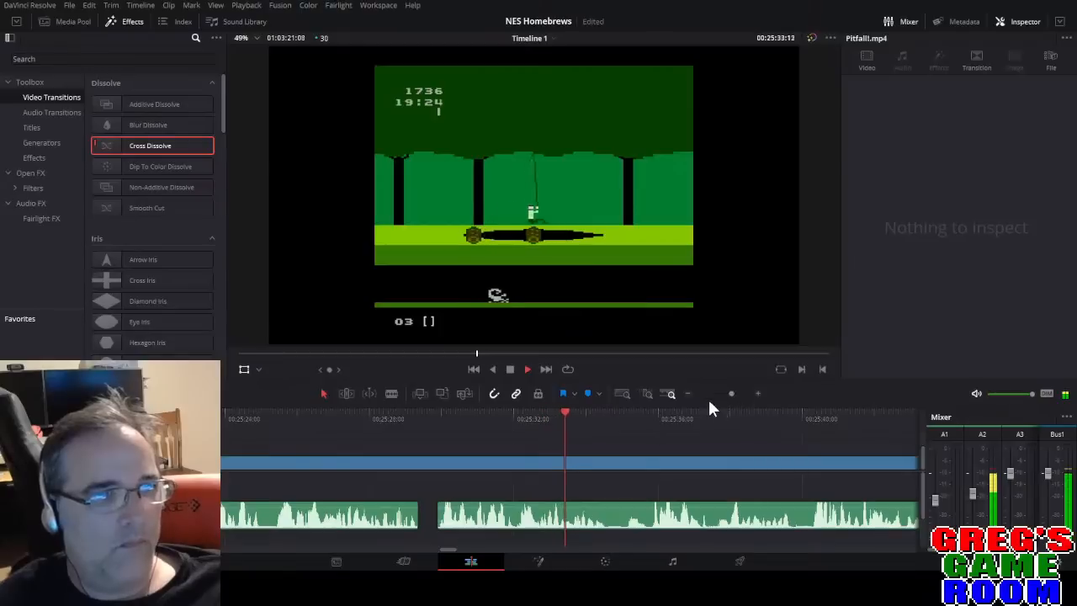
drag(728, 393, 732, 393)
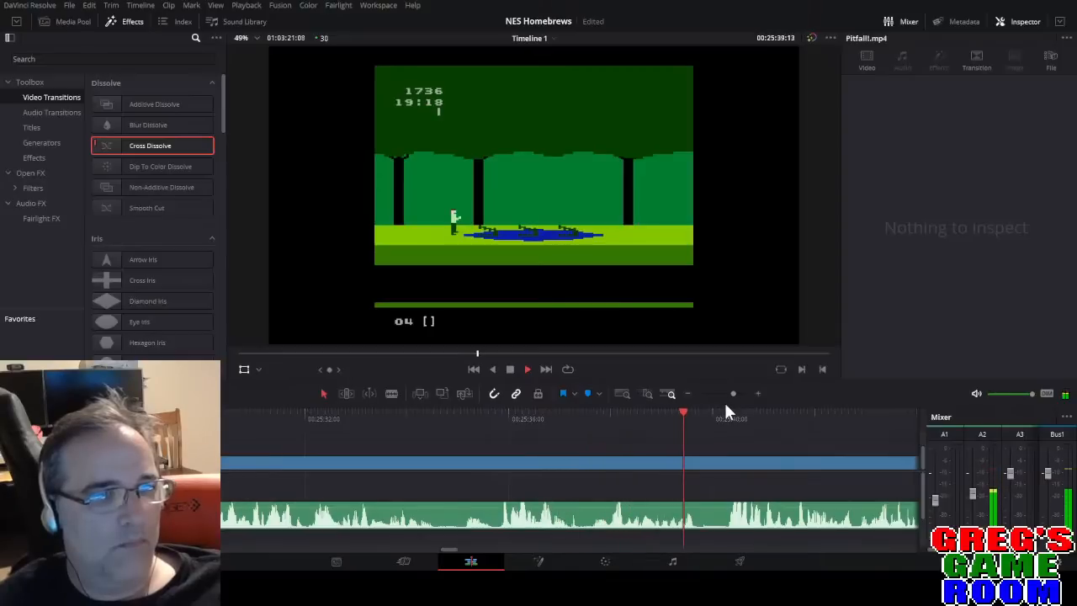
key(b)
click(701, 518)
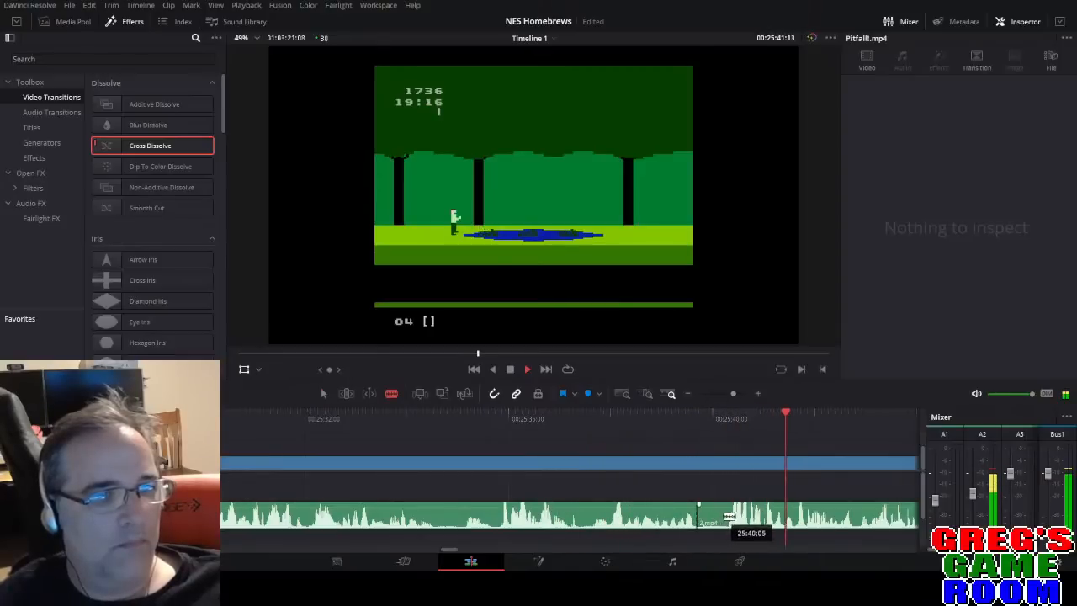
key(space)
click(729, 514)
key(a)
click(714, 516)
key(BackSpace)
key(space)
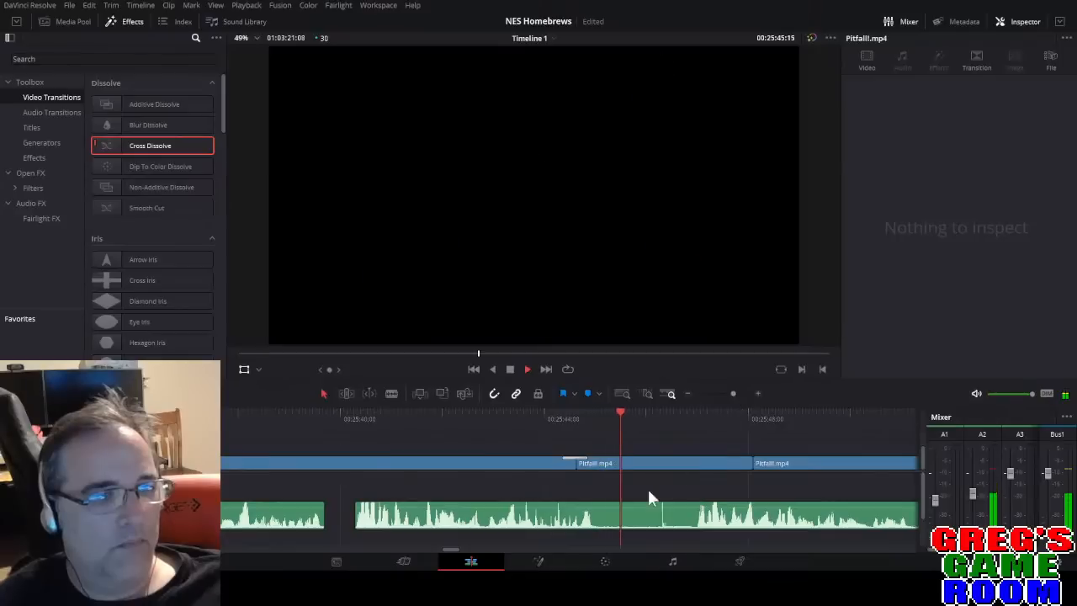
Split the narration at about 25:45:00 and 25:47:00, delete the silent piece between the cuts, and save the project.
key(space)
key(space)
key(space)
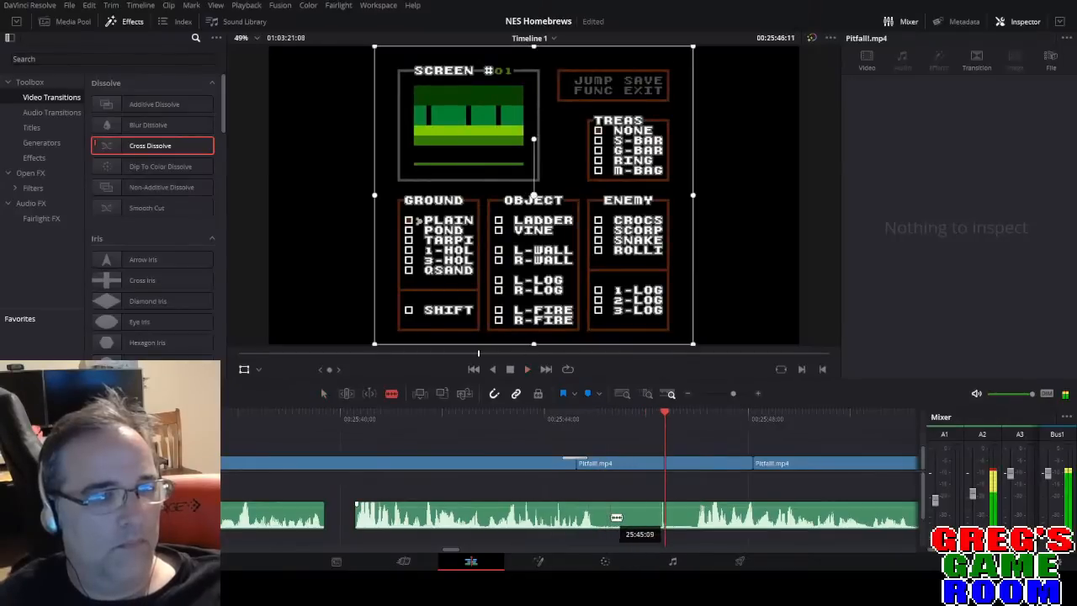
key(ctrl+s)
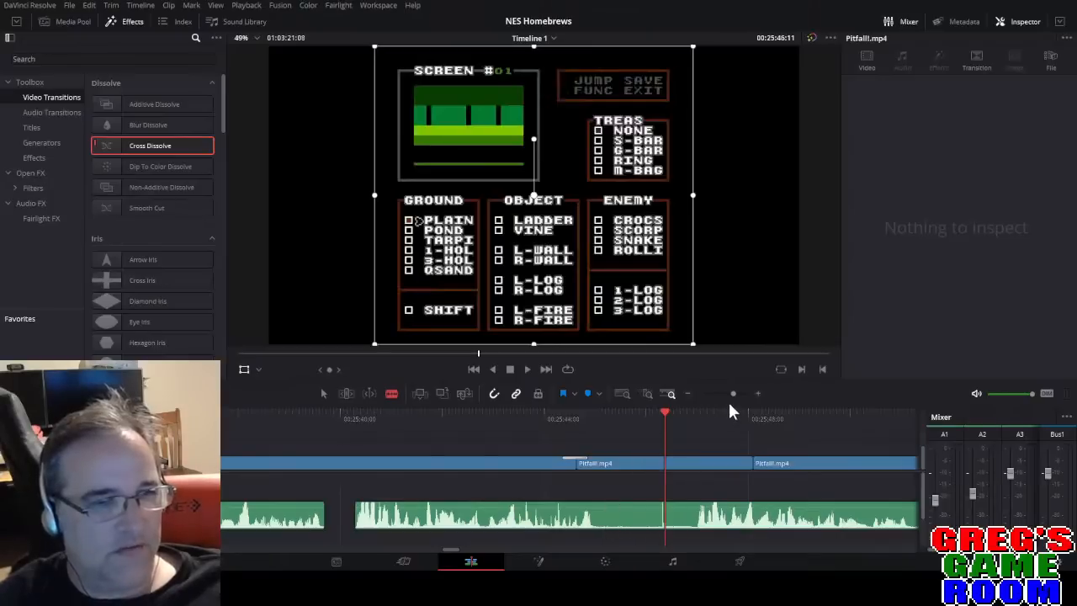
drag(732, 392, 737, 392)
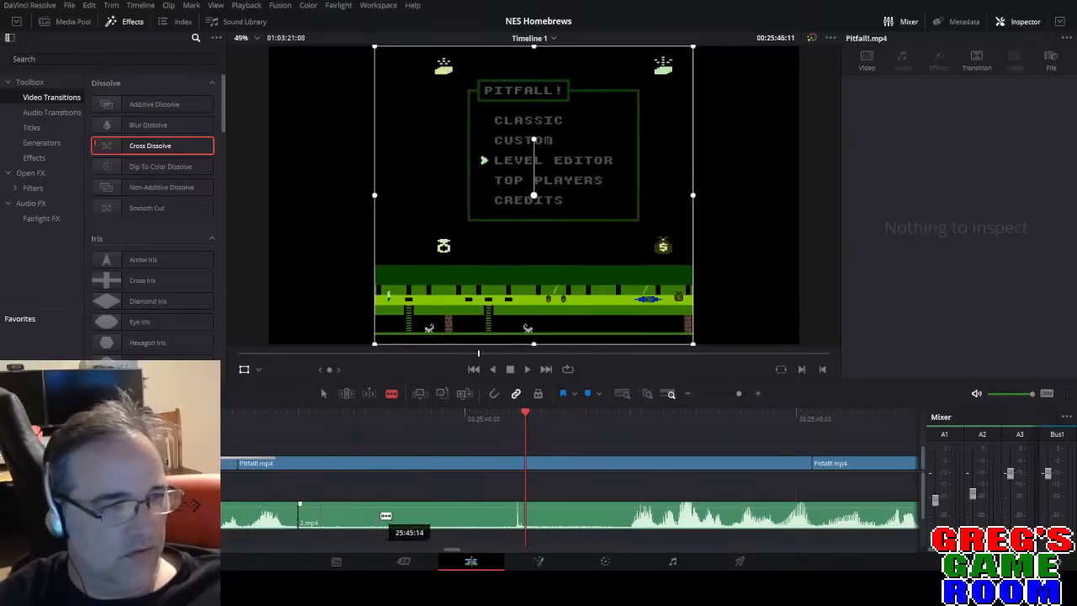
click(494, 394)
click(631, 517)
key(a)
click(566, 521)
key(Delete)
Move the narration piece before the gap 11 frames earlier, ending it at the join between the Pitfall clips, and play it back.
drag(737, 393, 732, 393)
drag(385, 526, 373, 526)
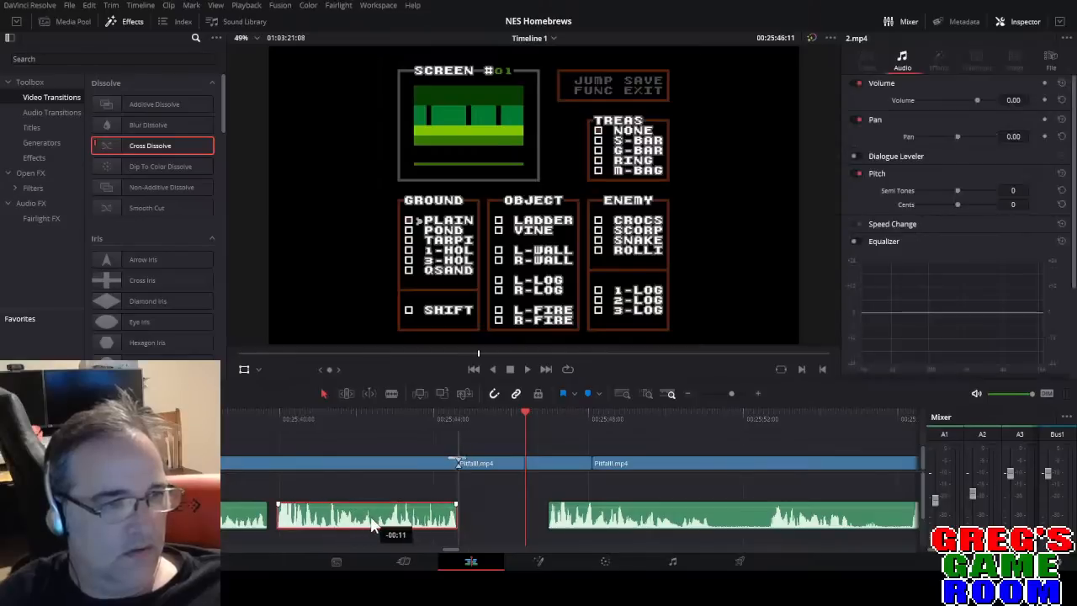
click(277, 420)
key(space)
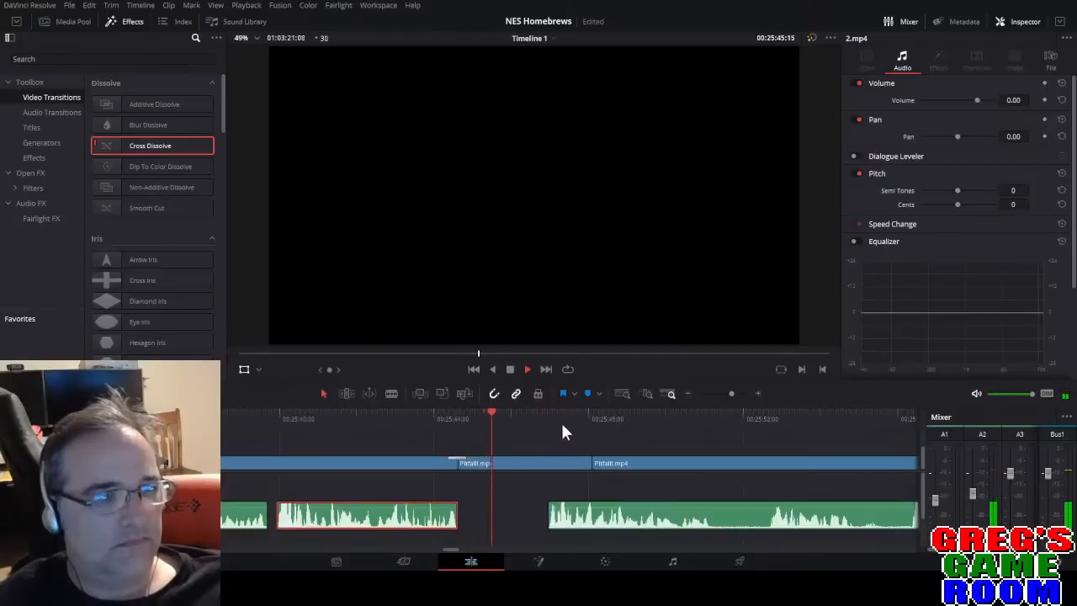
Split the narration at about 25:51:07, move the piece before the cut 2:02 earlier, and play back from about 25:44.
key(b)
click(714, 521)
key(space)
key(a)
drag(604, 518, 523, 519)
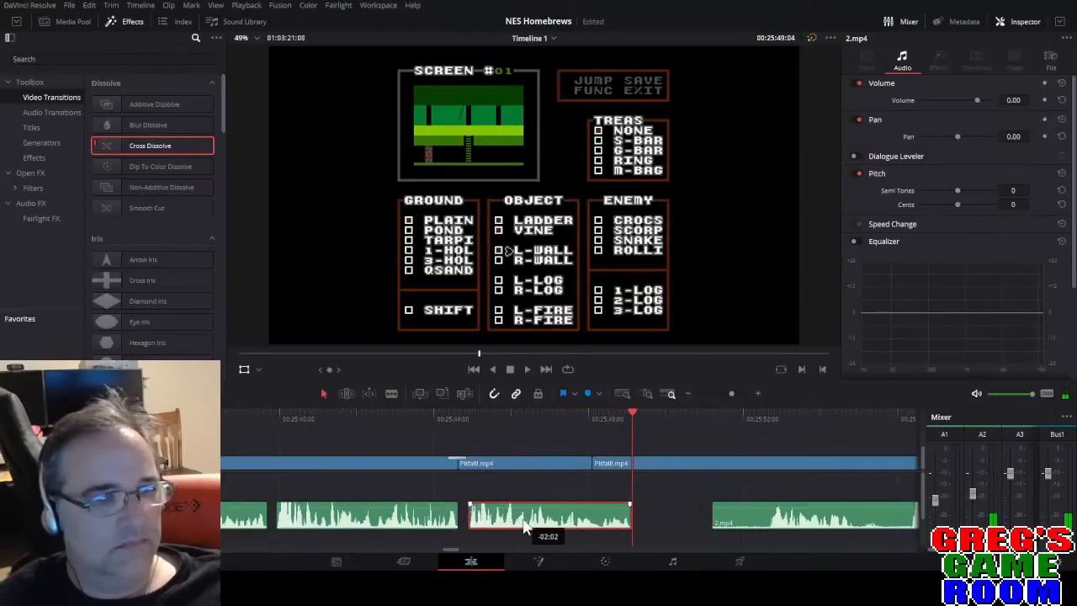
click(444, 410)
key(space)
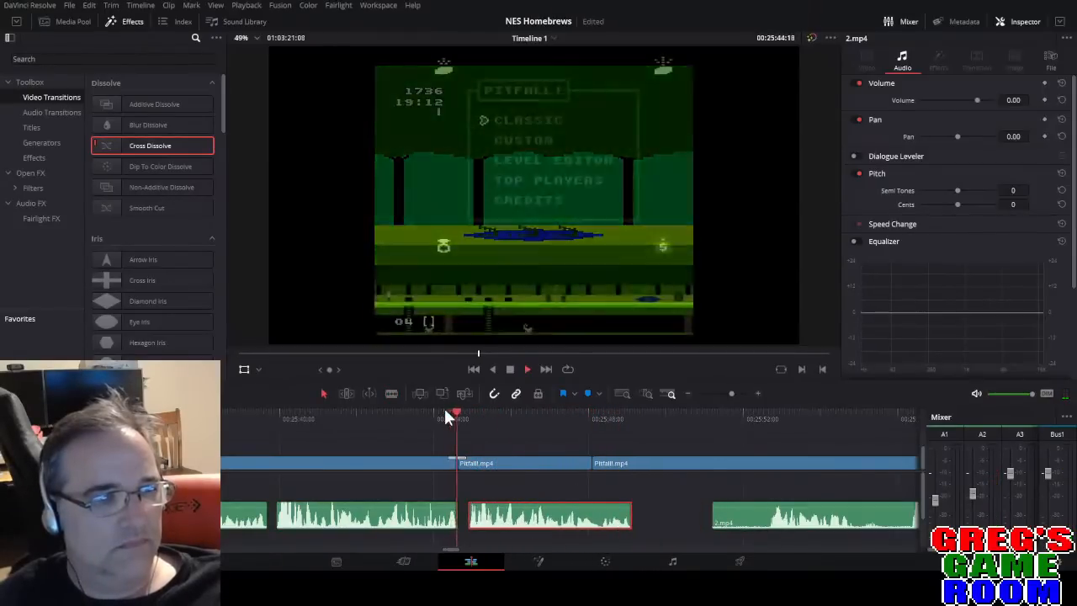
Split the narration at about 25:52:20 and delete the silent piece between the previous cut and this one.
key(b)
click(769, 514)
key(a)
click(748, 517)
key(BackSpace)
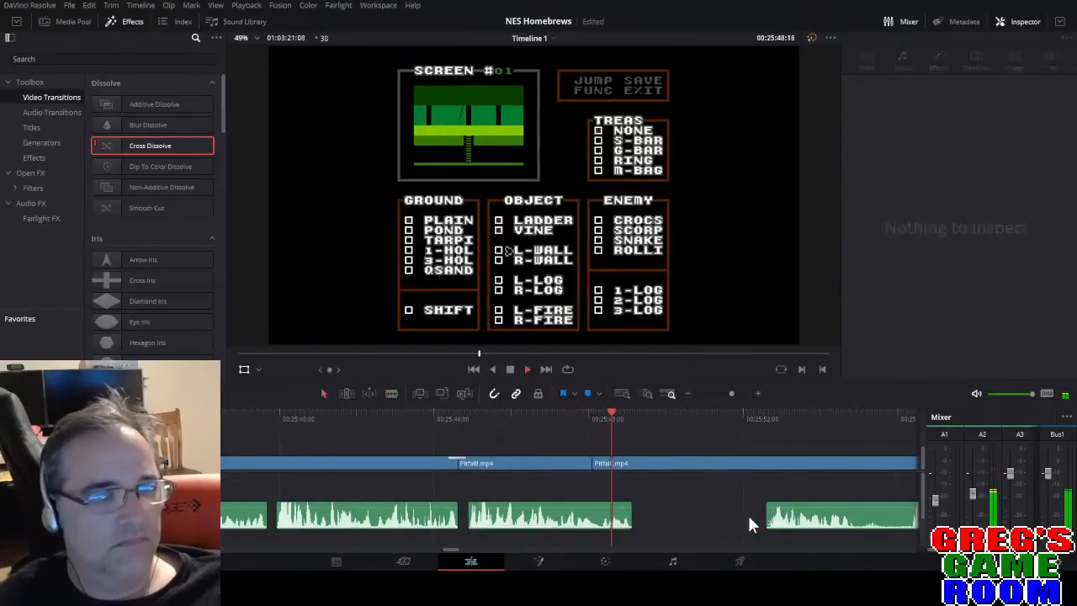
Split the narration at about 25:55 and 25:56, and delete the piece between the two cuts.
drag(727, 394, 730, 395)
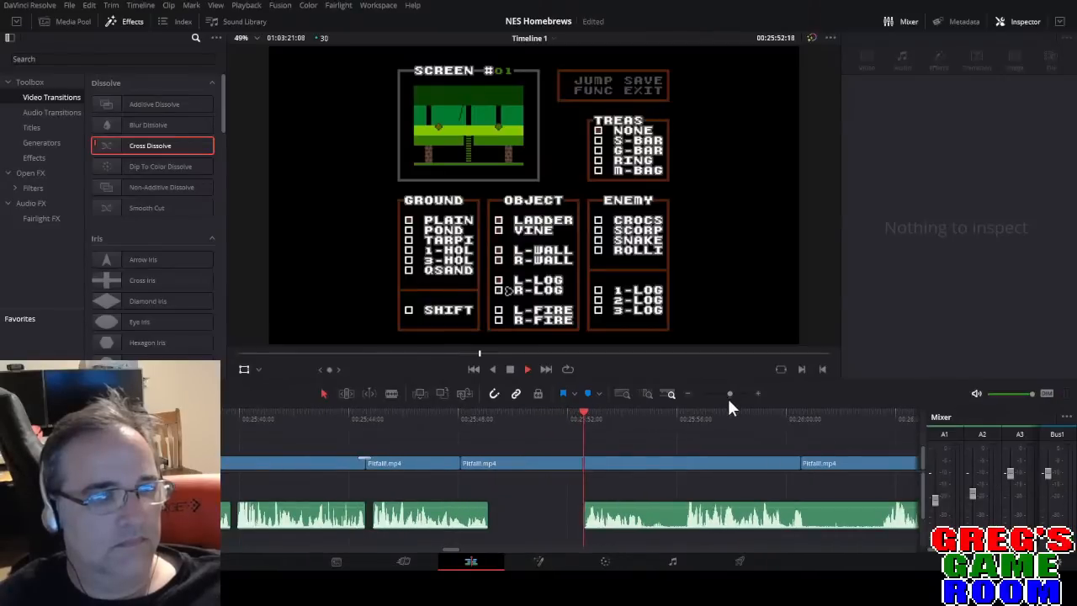
key(space)
key(b)
click(649, 520)
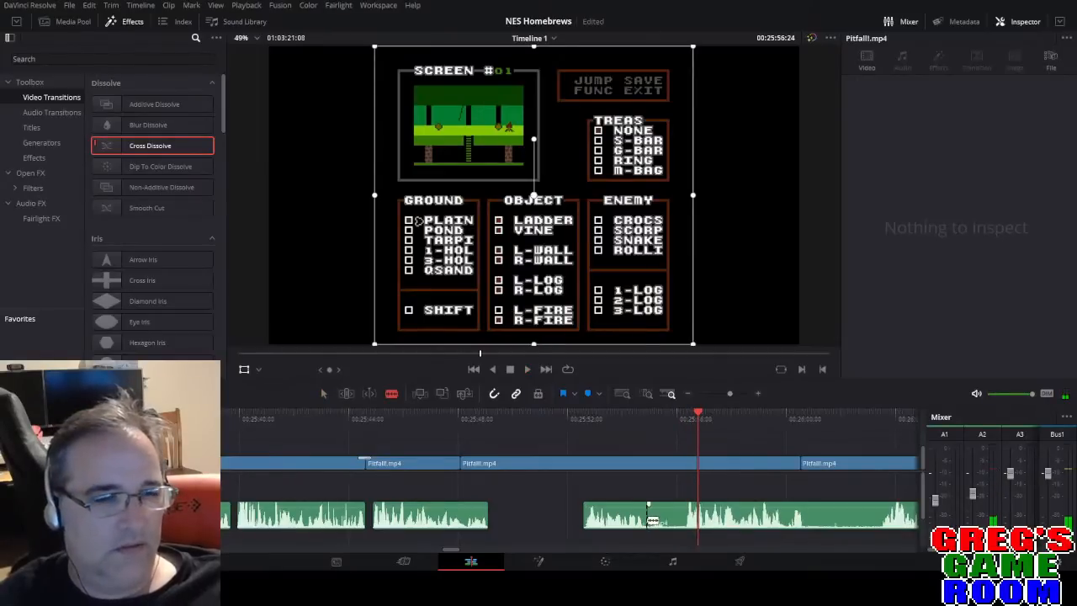
click(688, 515)
key(a)
click(668, 516)
key(BackSpace)
Move the short narration piece at about 25:52:20 roughly 2.4 seconds earlier and play it back to about 25:53.
click(462, 412)
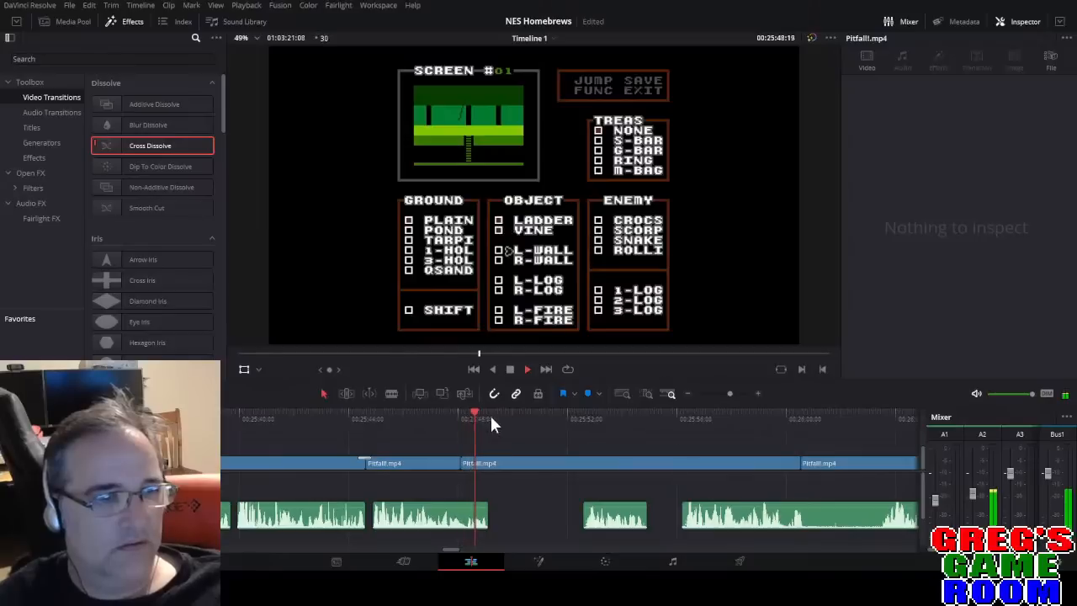
drag(591, 524, 526, 523)
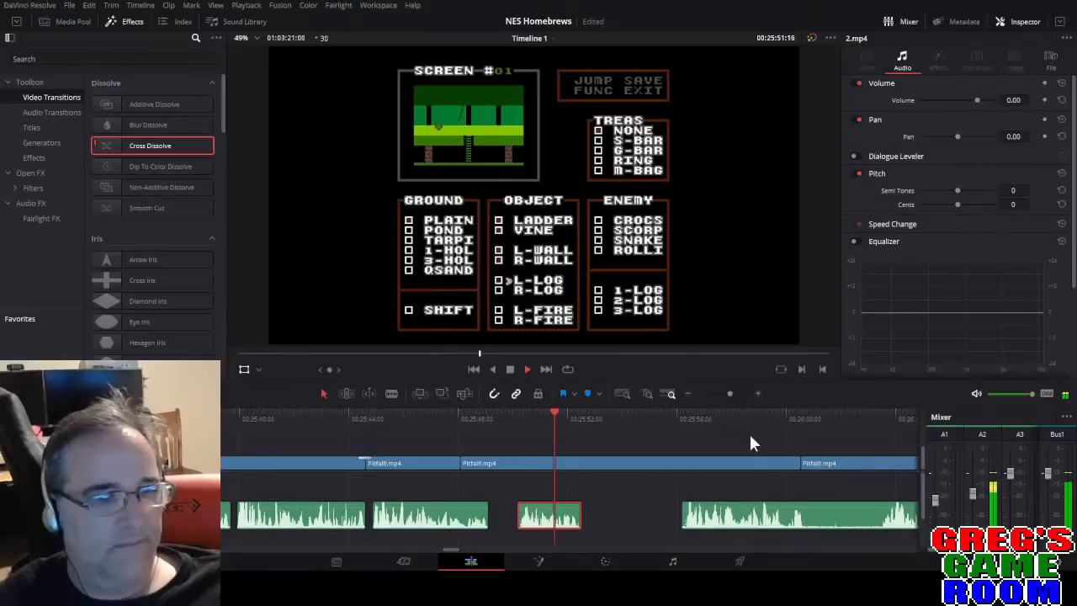
key(space)
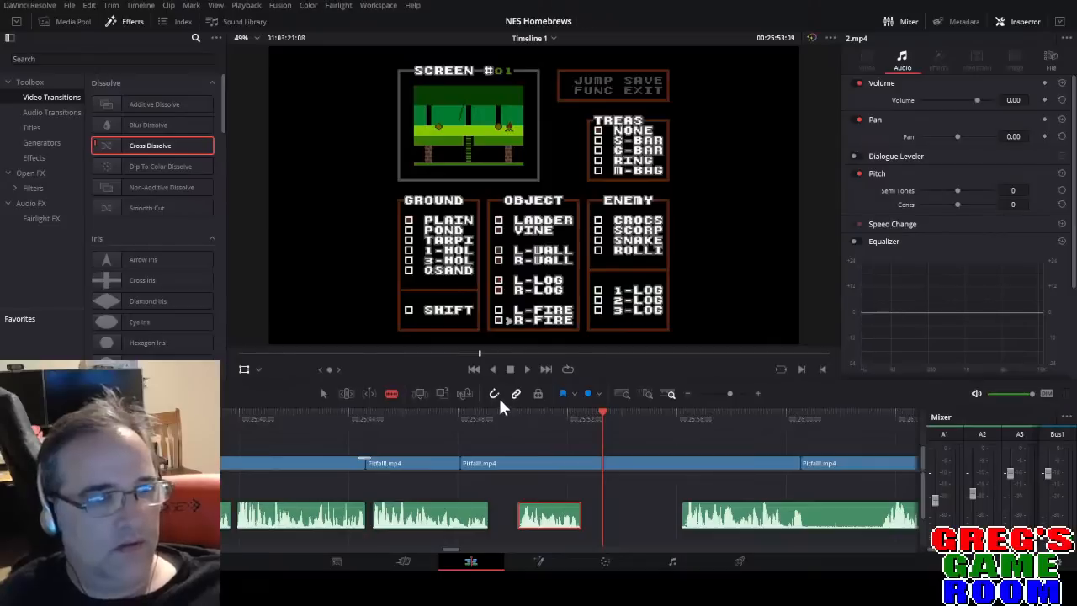
Split the narration at about 26:00:25, move the piece before the cut 3:20 earlier against the short piece, and play back the join.
click(808, 518)
key(a)
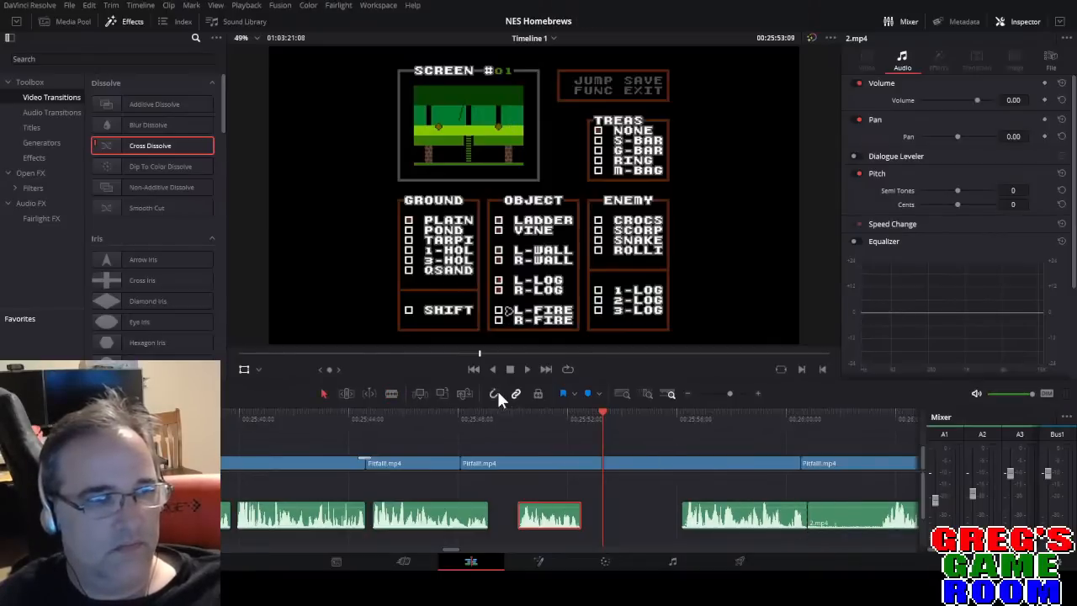
drag(711, 523, 611, 523)
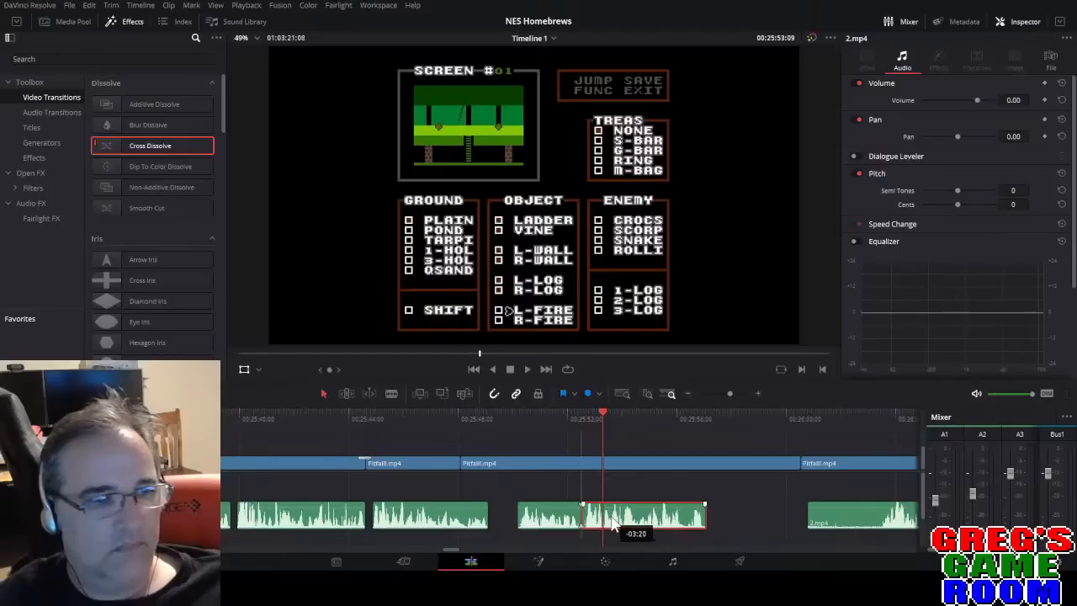
click(556, 414)
key(space)
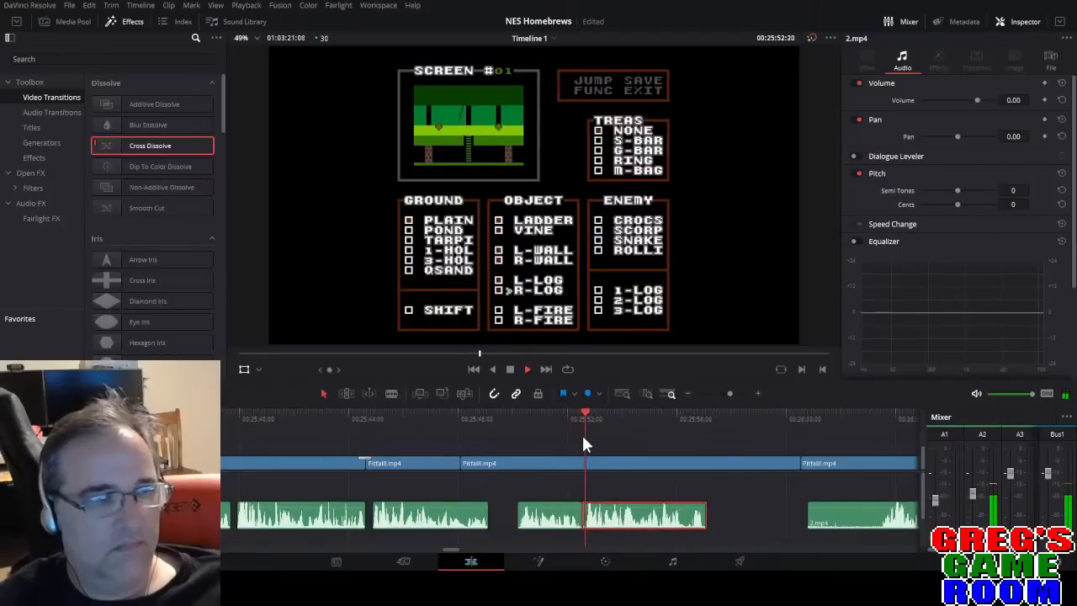
Delete the short narration piece, move the piece after it about 2.4 seconds earlier into its place, and play it back.
click(549, 517)
key(BackSpace)
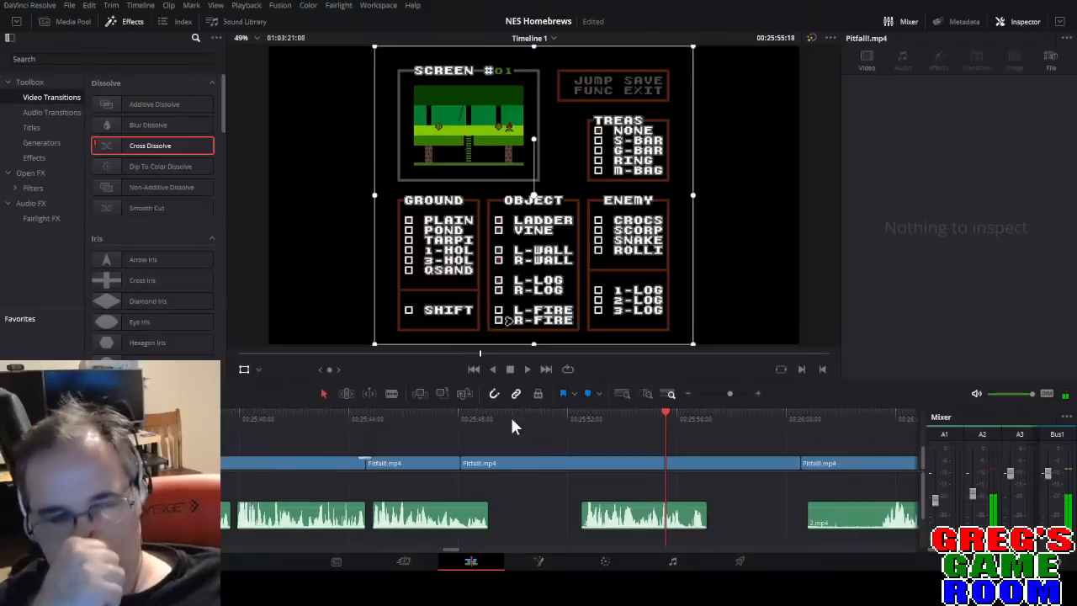
click(505, 417)
drag(632, 518, 566, 529)
key(space)
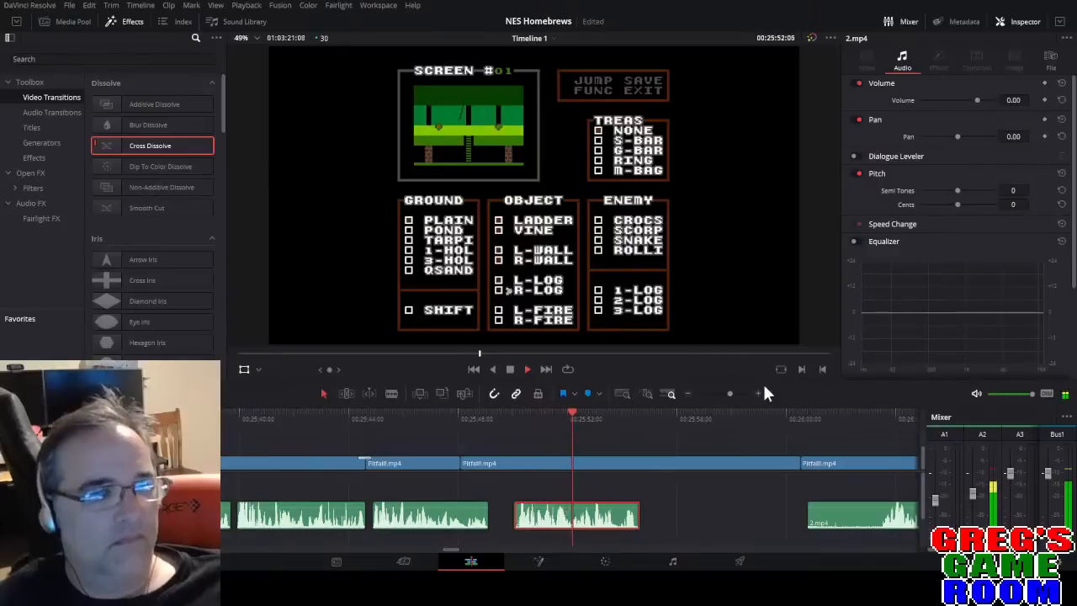
Split the narration at about 26:03 and delete the silent piece before the cut.
drag(730, 394, 728, 394)
key(b)
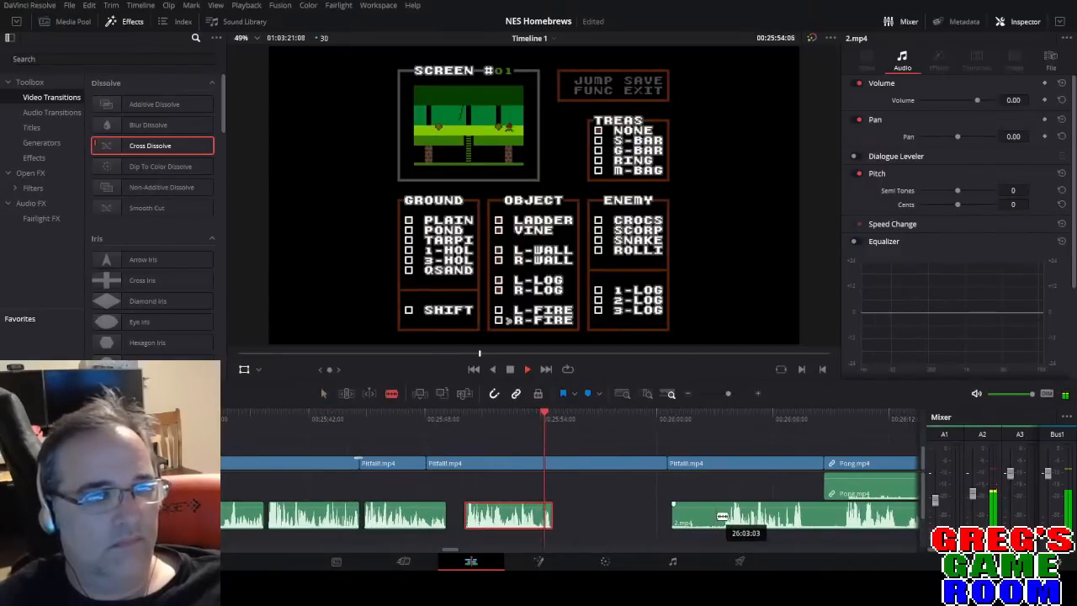
click(719, 519)
key(a)
click(698, 521)
key(BackSpace)
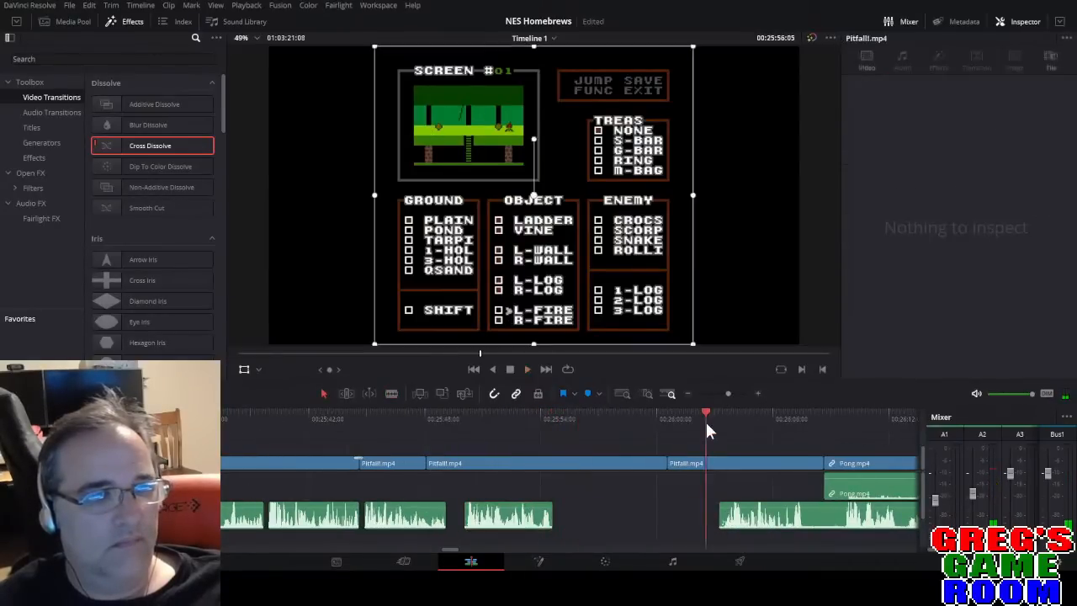
Split the narration at about 26:07:20, move the piece before the cut about 7 seconds earlier, and play back the result.
key(b)
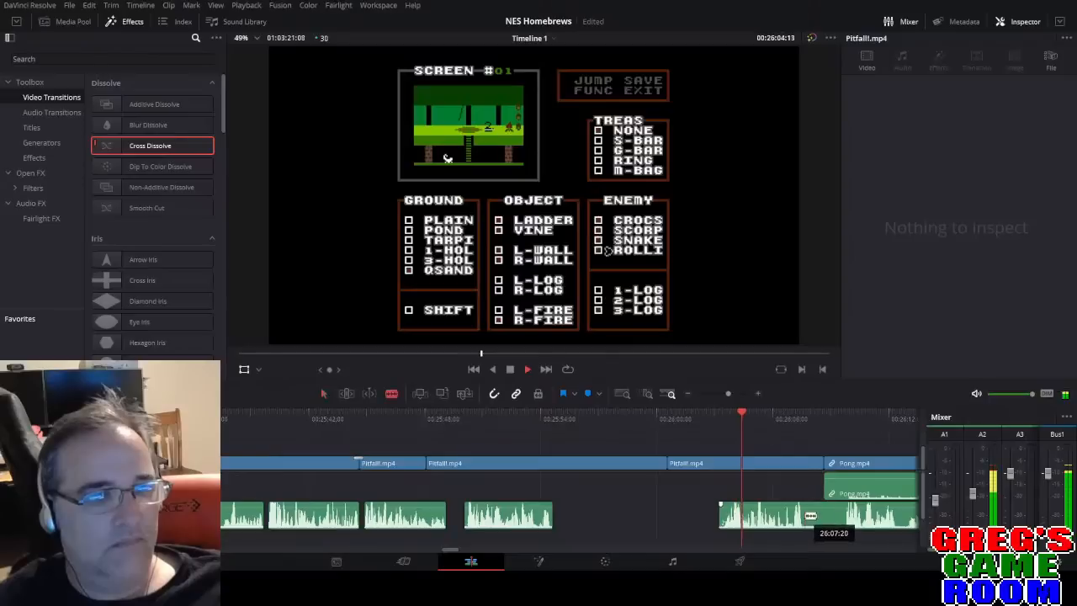
click(804, 517)
drag(749, 524, 615, 528)
click(532, 418)
key(space)
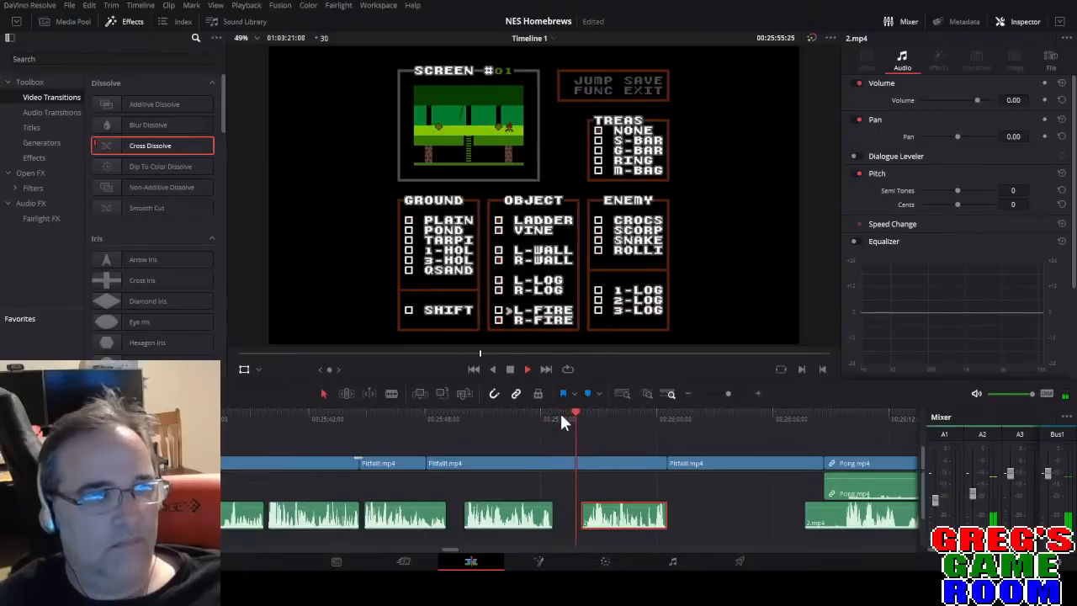
Move the last Pitfall narration piece 13 frames earlier, starting it at about 25:55:20, and play it back.
key(space)
click(551, 418)
key(space)
key(space)
drag(617, 528, 602, 526)
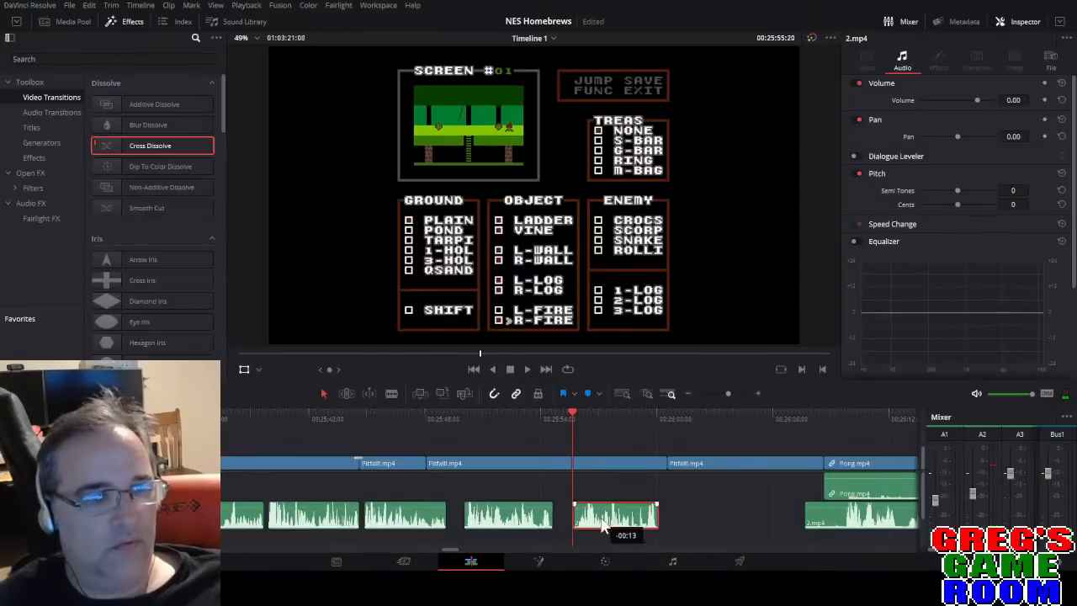
key(space)
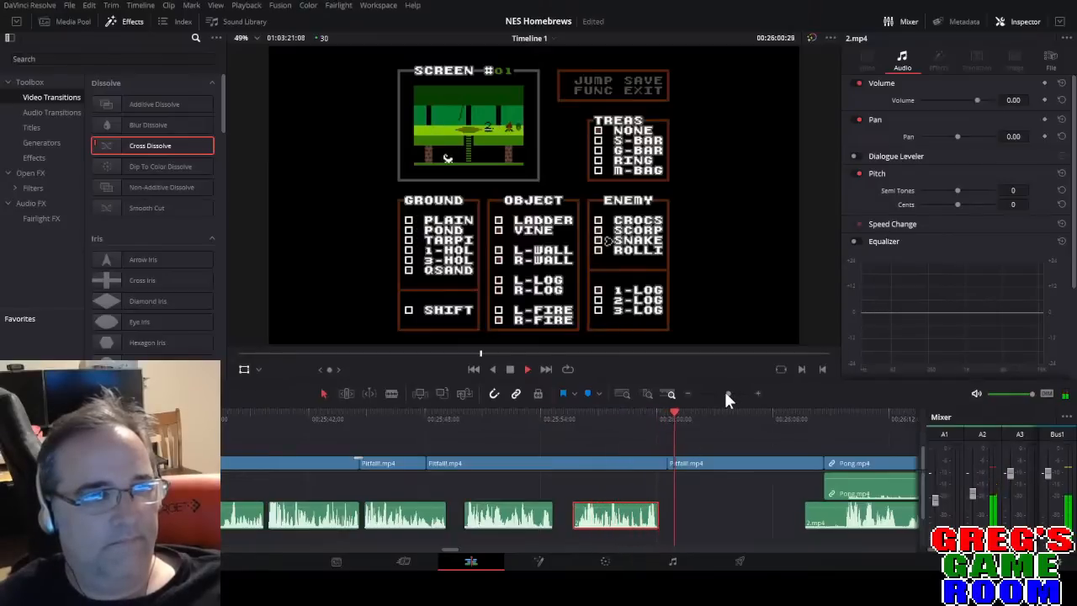
Delete the last Pitfall clip before Pong and extend the end of the preceding Pitfall clip by about 1.2 seconds.
drag(726, 392, 729, 391)
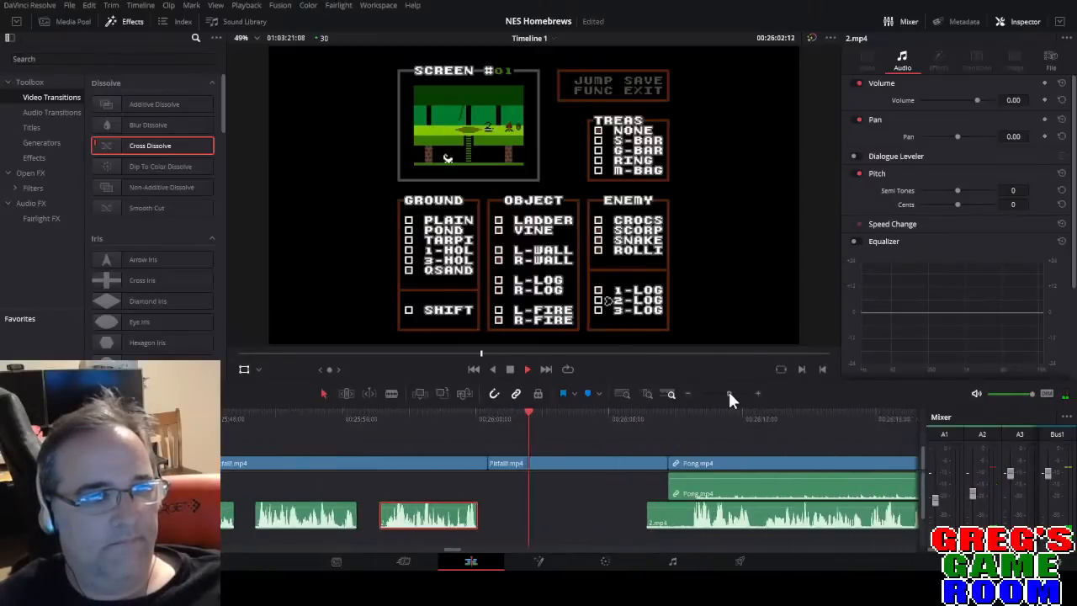
click(618, 462)
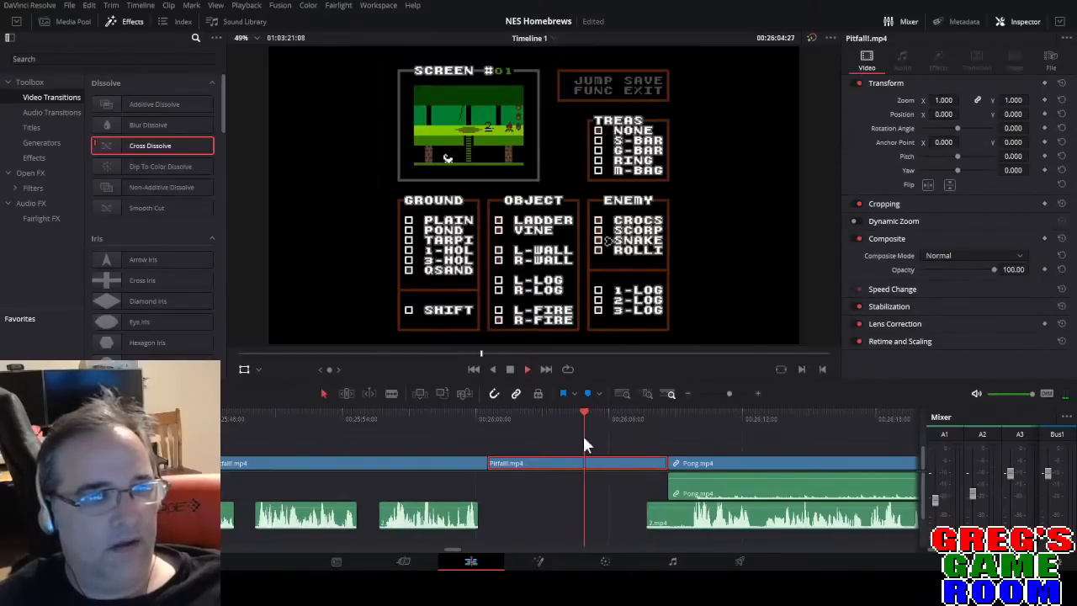
key(space)
key(BackSpace)
click(469, 472)
drag(489, 463, 514, 463)
Cut off the silent narration ahead of the first Pong clip and close the empty gap between the Pitfall and Pong footage.
key(b)
key(a)
click(549, 461)
key(BackSpace)
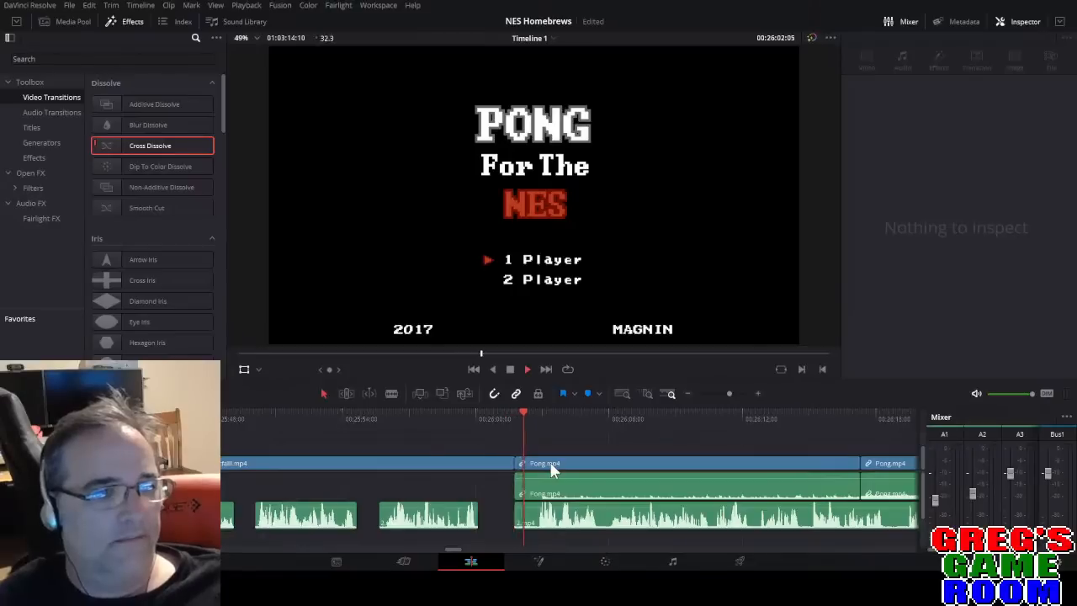
Split the Pong narration at about 26:02:20, delete the silent piece before the cut, and resume playback.
key(b)
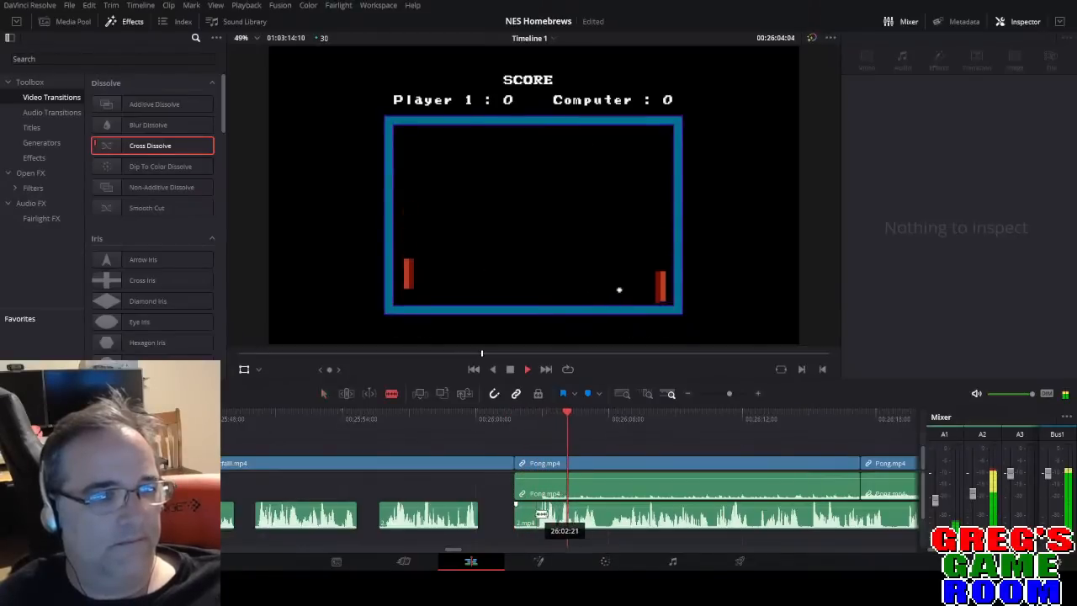
key(space)
click(527, 513)
key(BackSpace)
key(space)
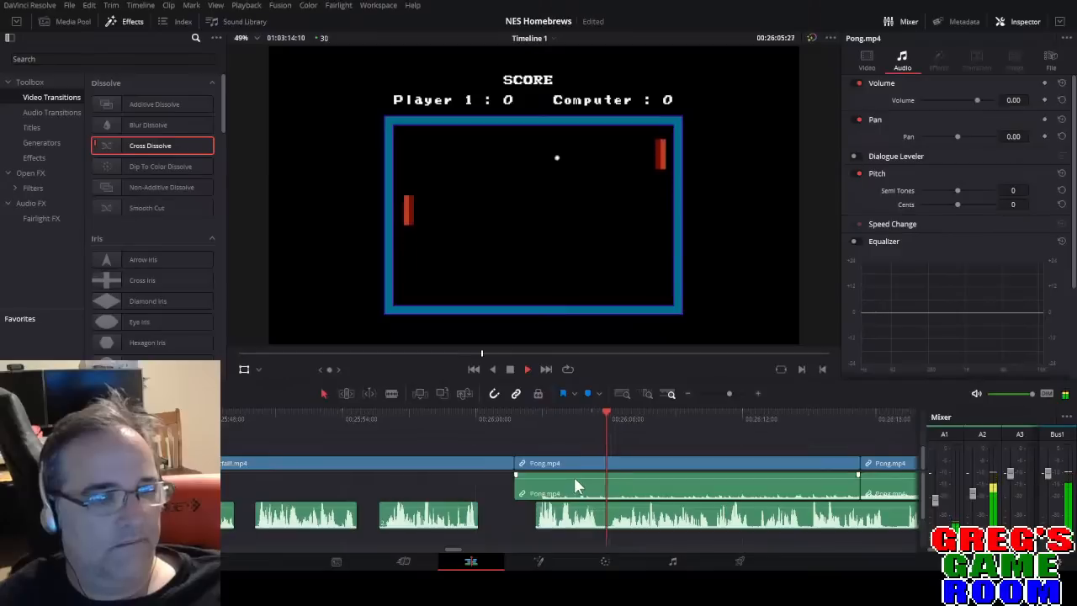
Split the Pong narration on both sides of the short pause around 26:05:15 and remove the silent piece.
key(b)
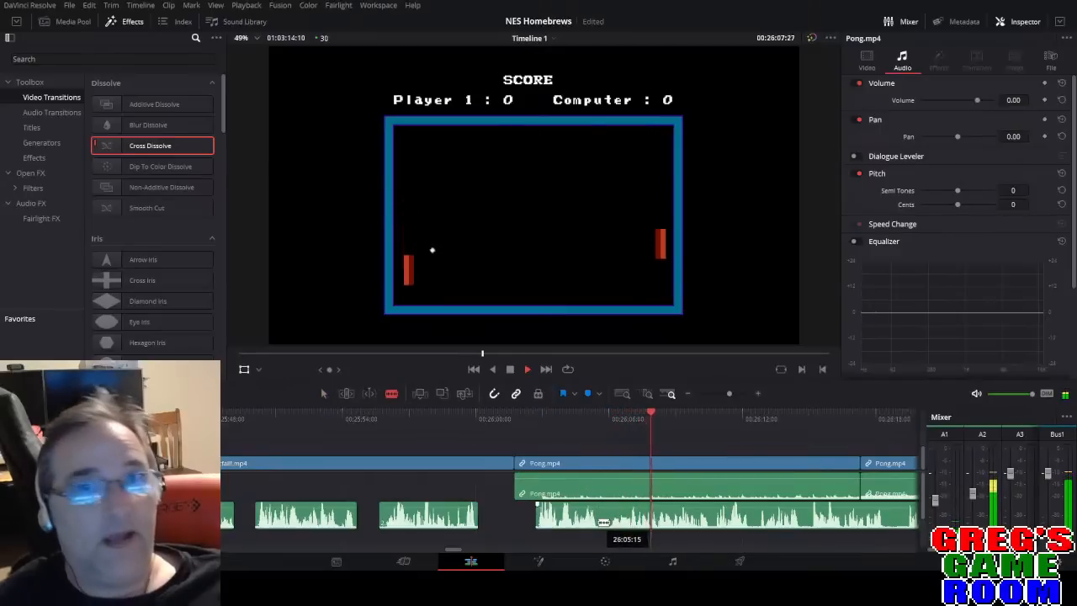
key(space)
click(603, 522)
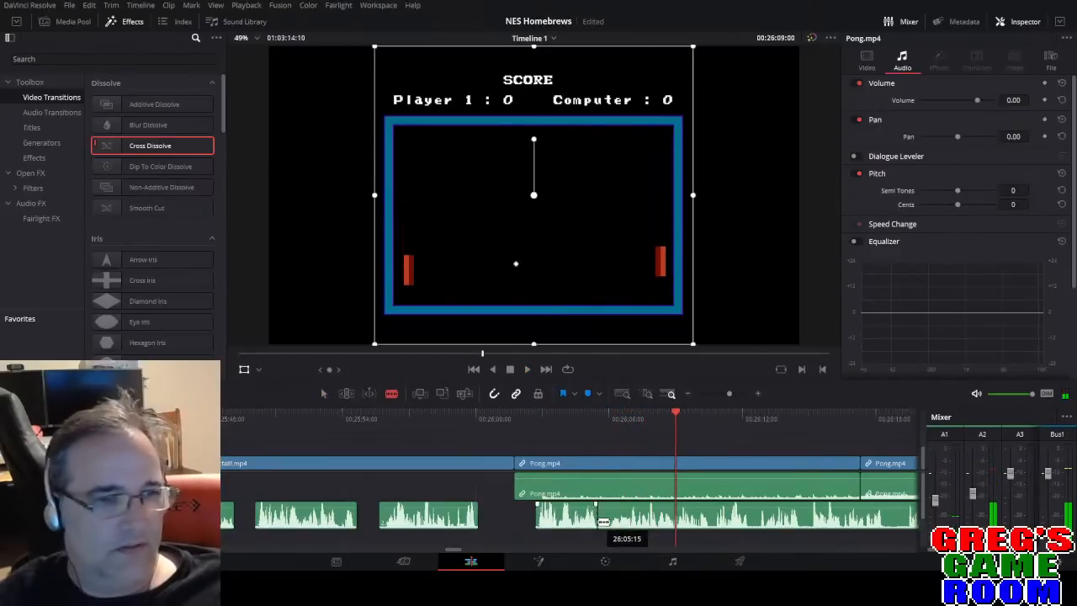
key(a)
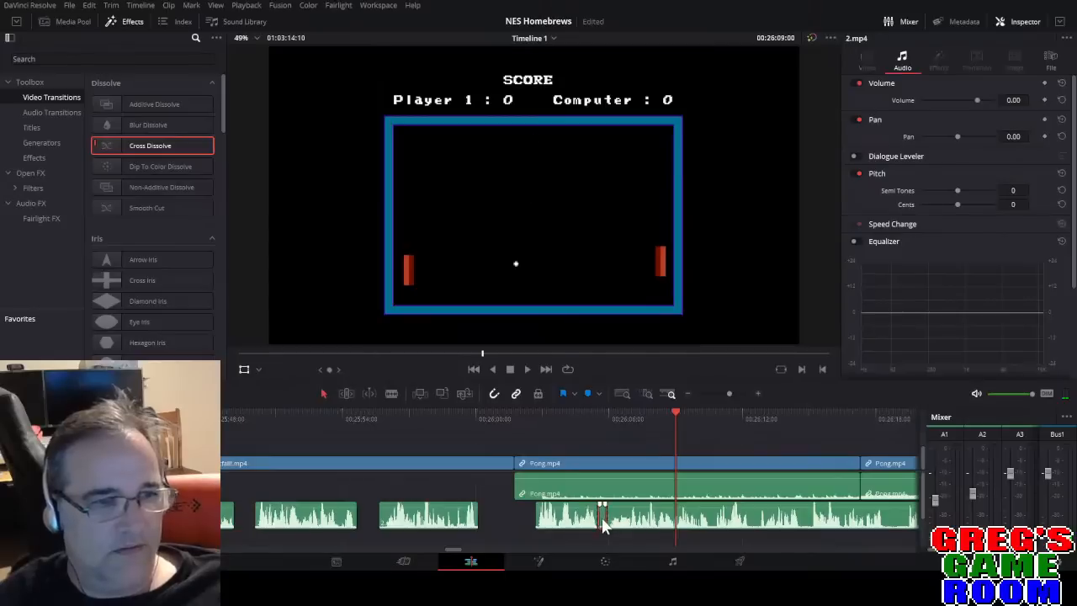
Move the first Pong narration piece about 1 second earlier to the start of the Pong clip, and play back from there.
drag(568, 526, 547, 528)
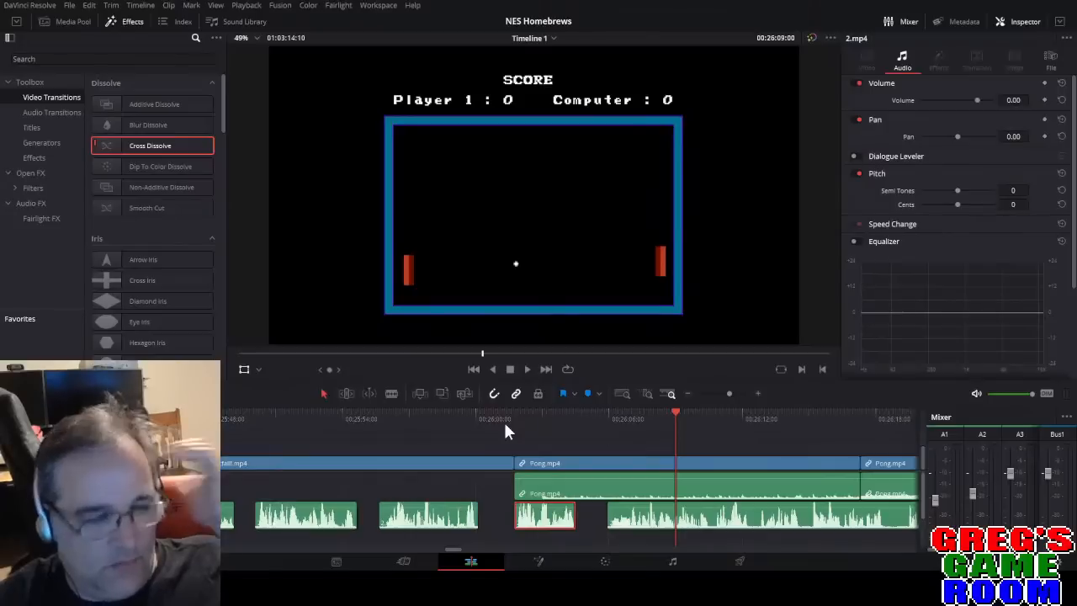
key(Up)
key(space)
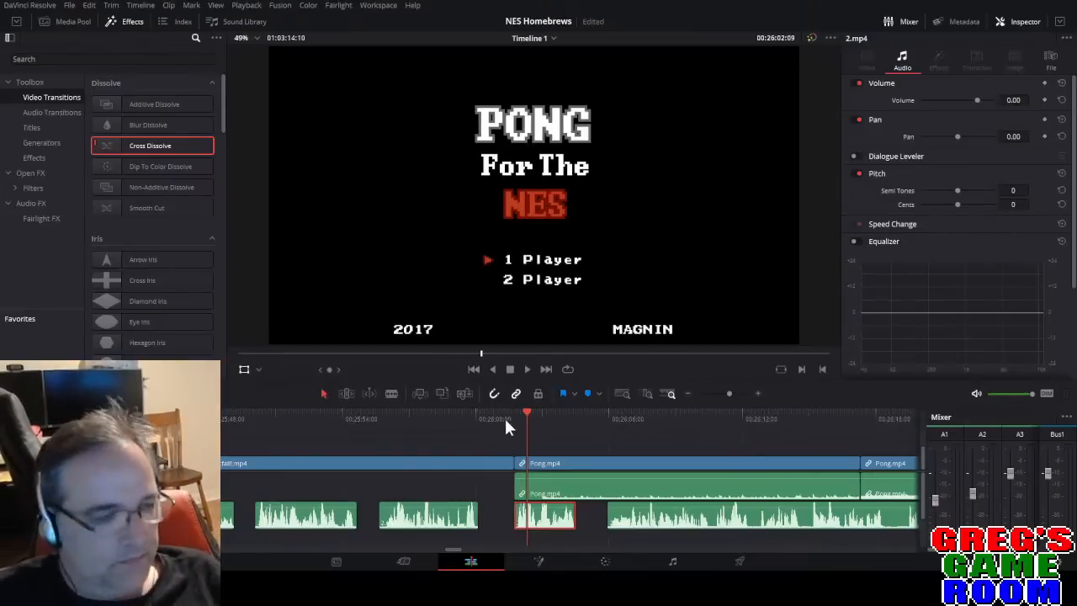
key(Up)
key(space)
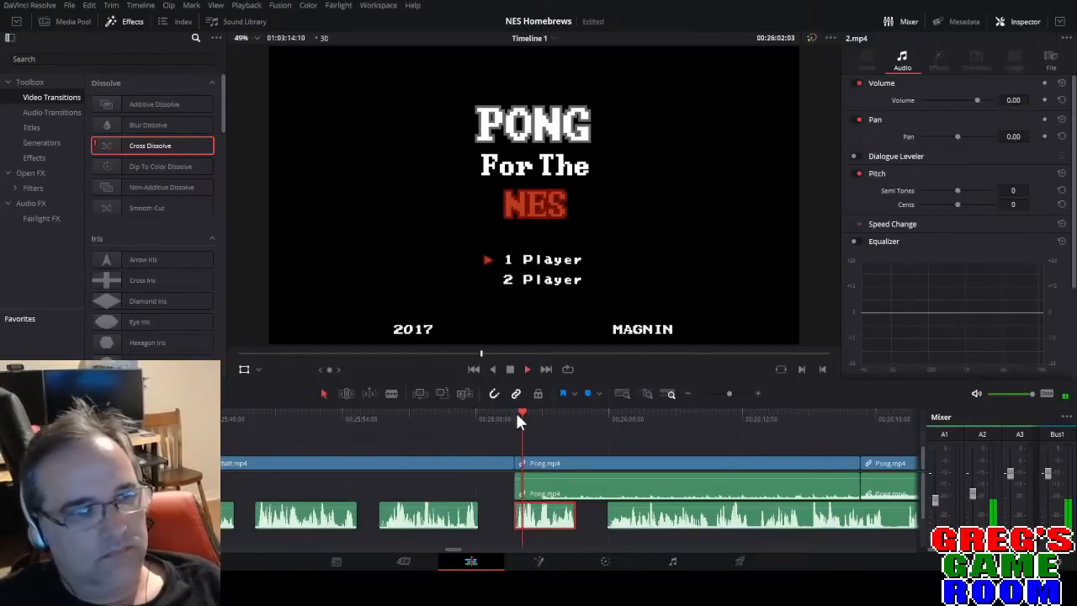
Split the second Pong narration piece at about 26:06:24 and delete the unwanted part before the cut.
click(727, 393)
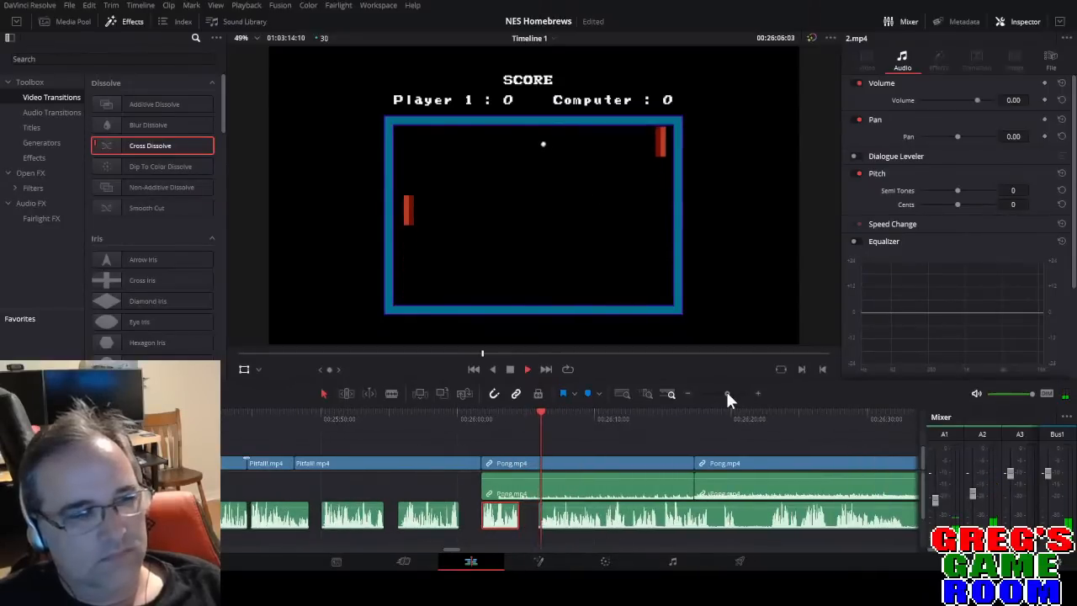
drag(727, 394, 733, 393)
click(372, 421)
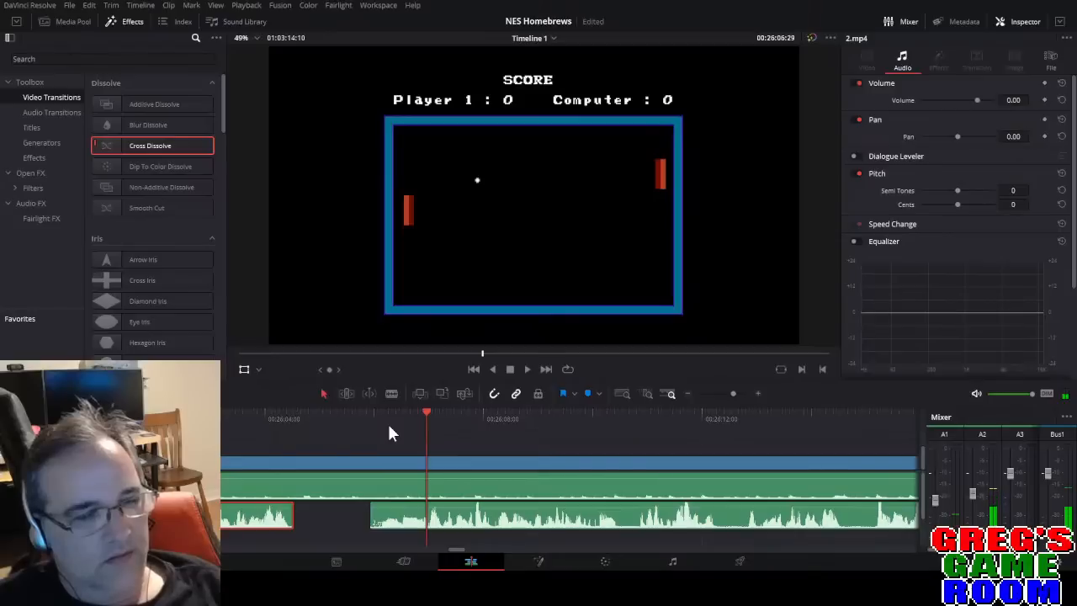
drag(390, 426, 420, 428)
key(b)
click(403, 517)
key(Delete)
key(space)
key(space)
Check the new cut by playing it back and trim the narration's start slightly further to about 26:06:27.
click(395, 419)
key(space)
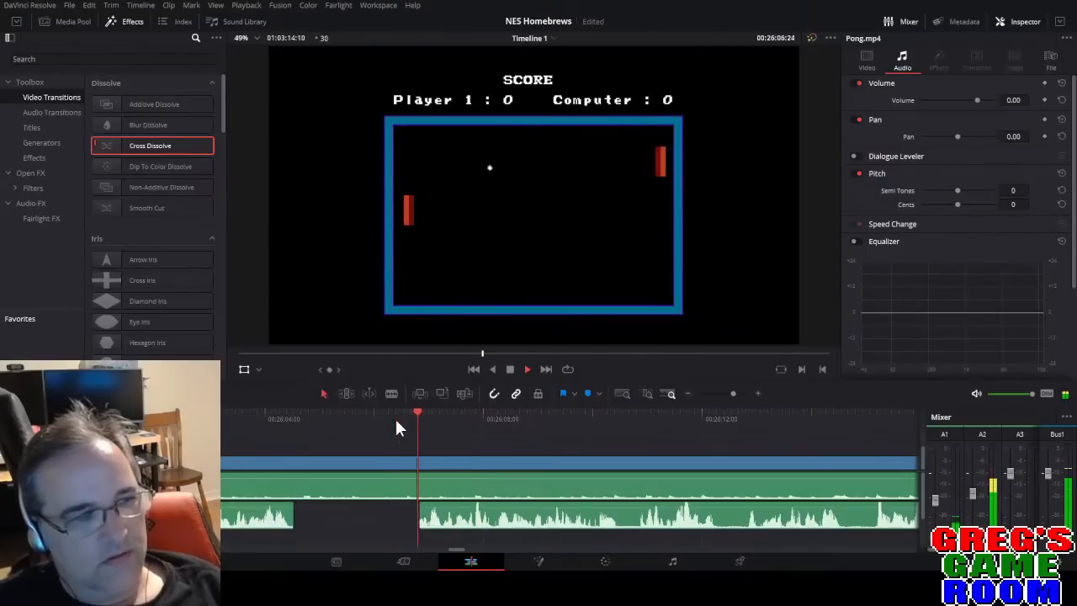
click(401, 417)
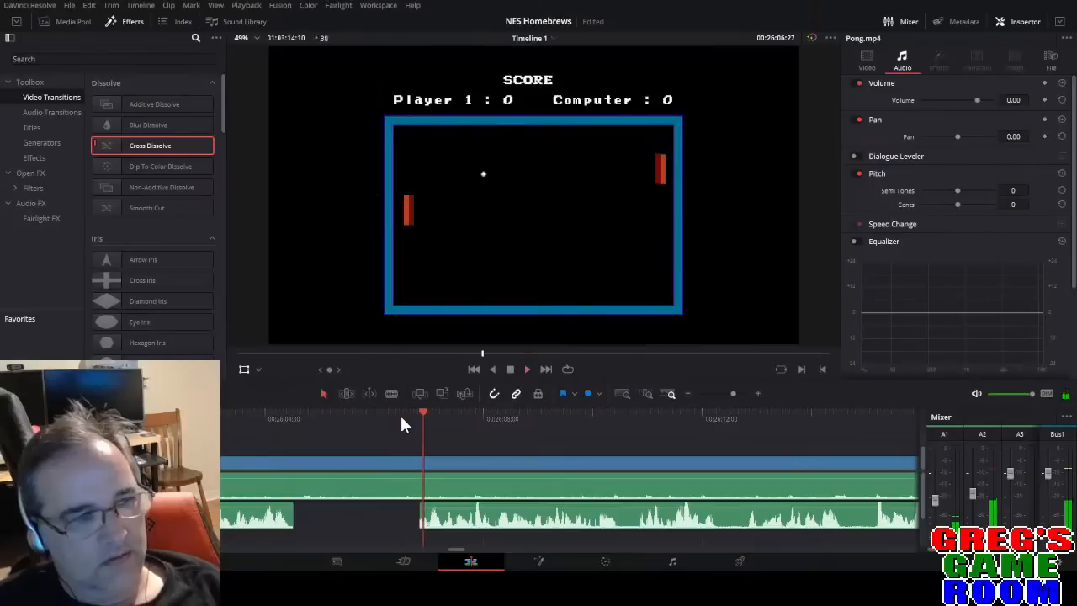
click(408, 418)
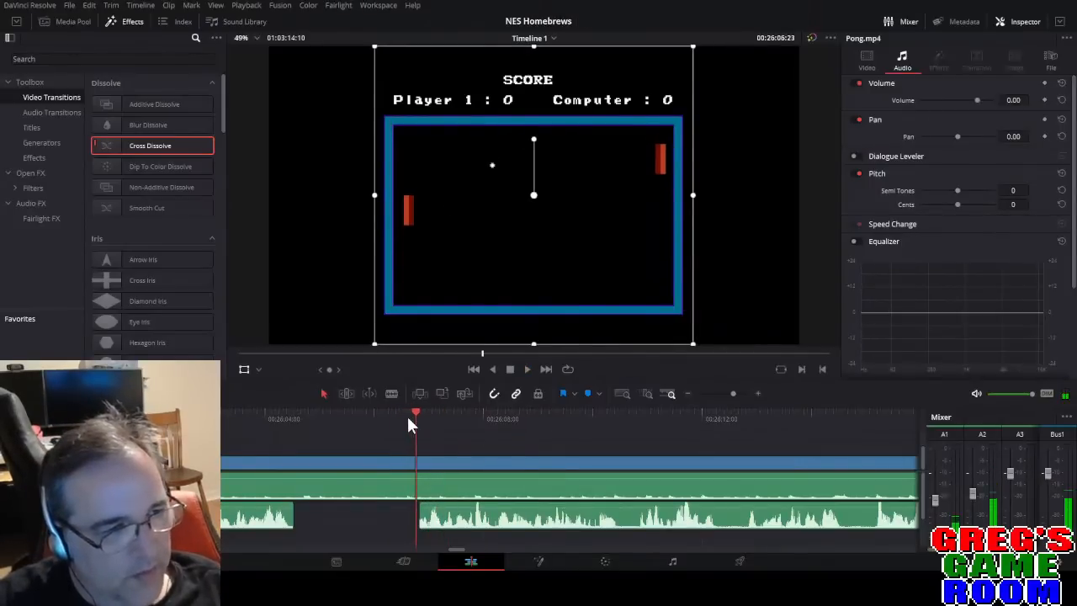
key(ctrl+b)
key(b)
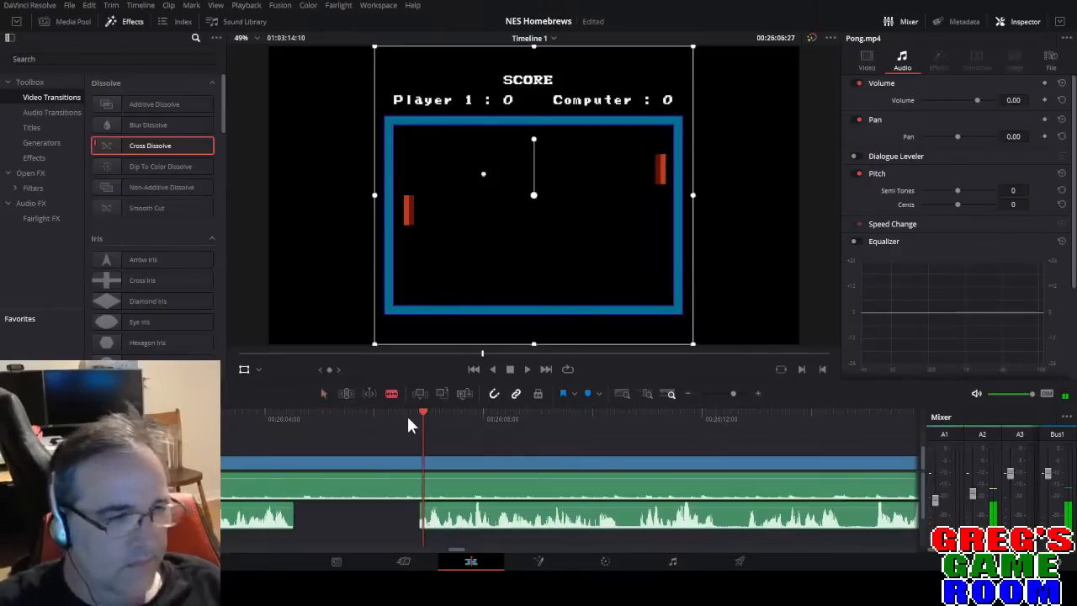
key(a)
key(space)
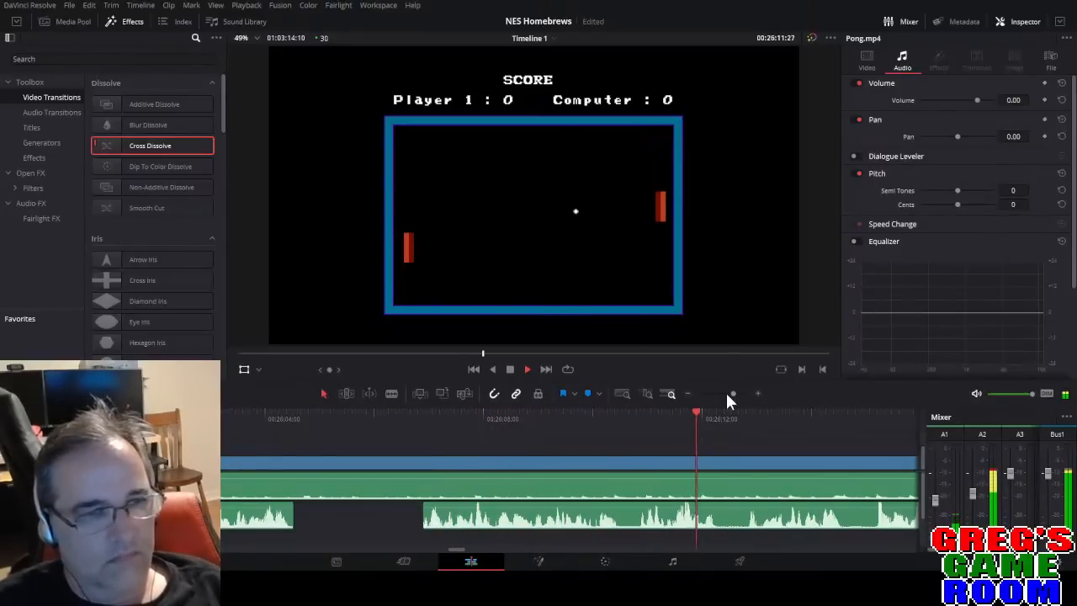
Split the Pong narration at about 26:12:10 and 26:13:00 and delete the piece between the cuts.
key(space)
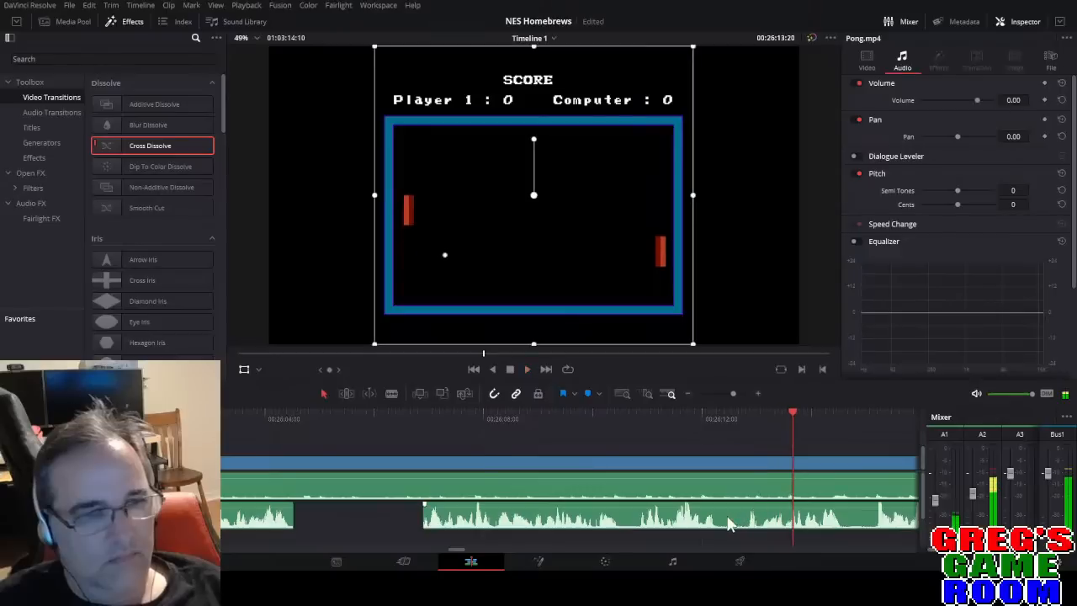
click(722, 517)
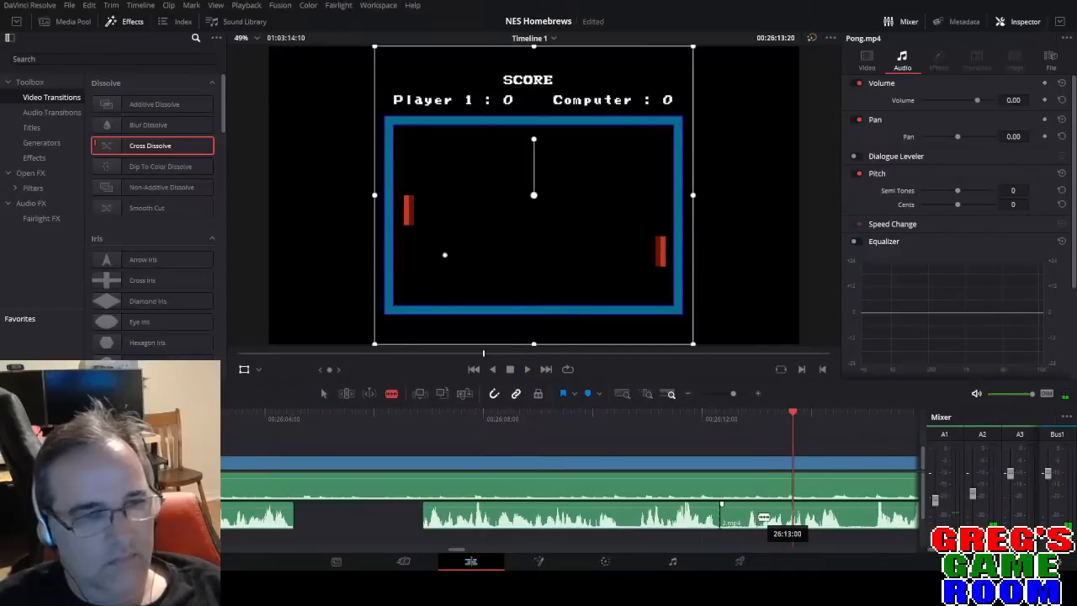
click(758, 518)
key(a)
click(746, 521)
key(Delete)
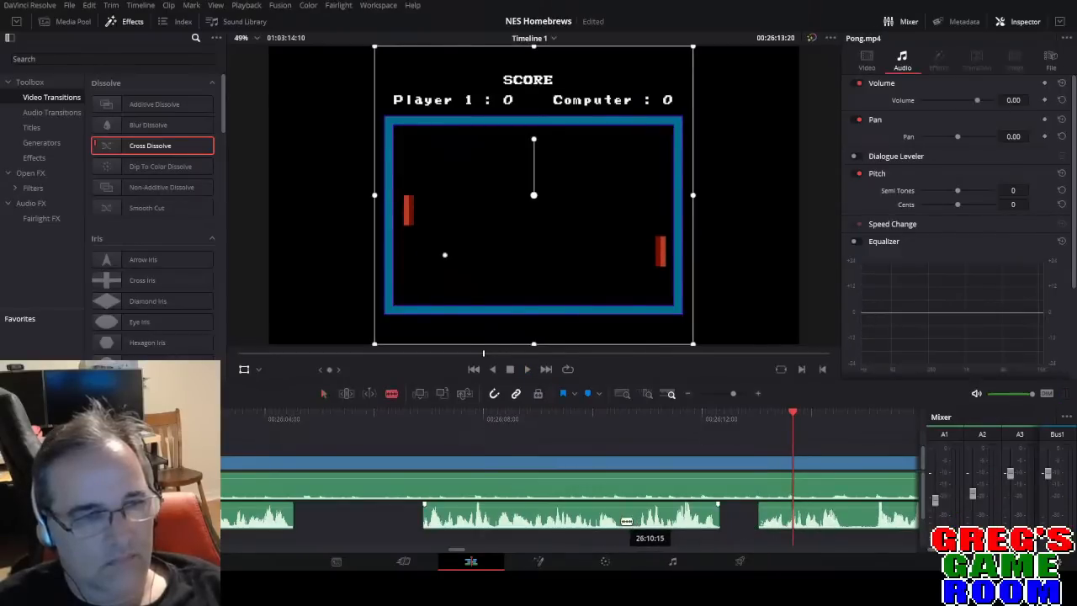
Cut out the short pause around 26:10:15 and move both Pong narration pieces about 2 seconds earlier so they join.
drag(618, 523, 501, 524)
key(space)
click(249, 421)
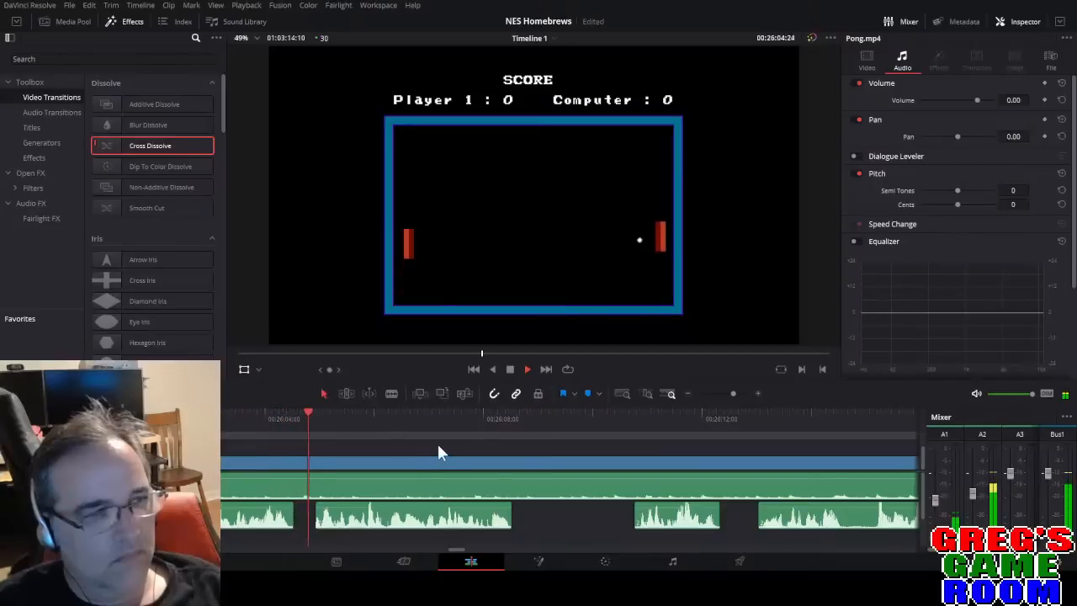
drag(649, 522, 528, 524)
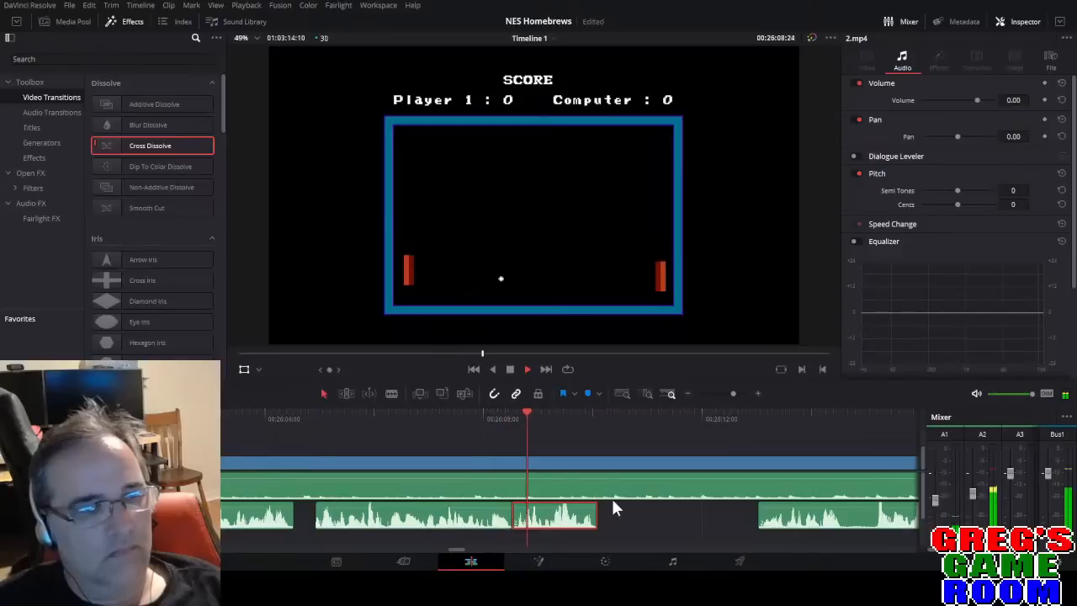
key(space)
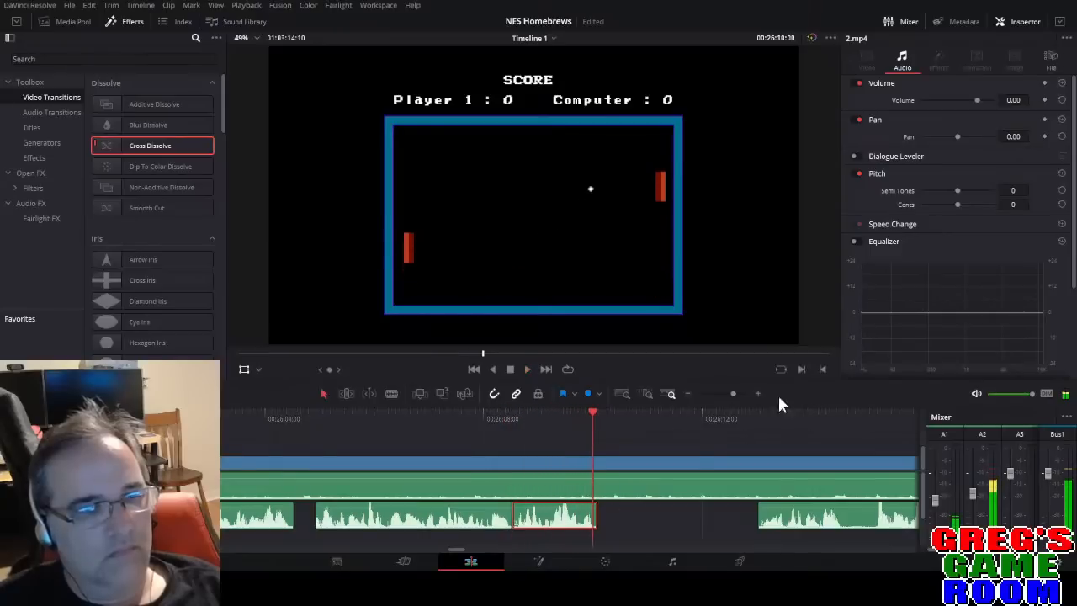
Split off the narration piece starting at 26:13:00 and move it about 3 seconds earlier against the preceding piece, playing back the join.
click(481, 418)
key(space)
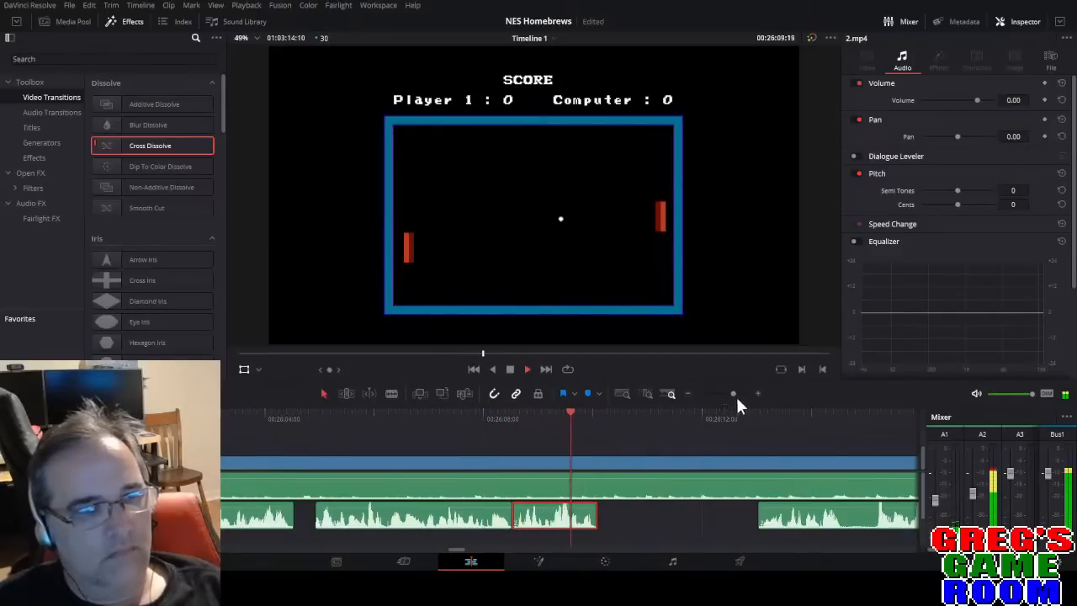
drag(803, 526, 639, 526)
click(566, 413)
key(space)
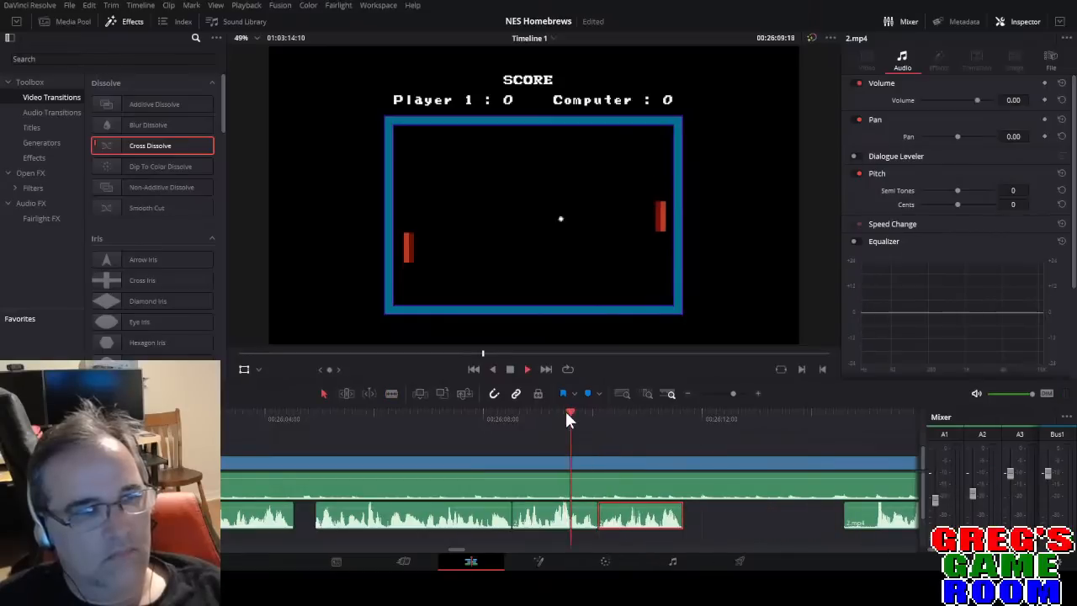
Split the following narration where its speech begins, at about 26:15, and remove the silent lead-in.
drag(733, 393, 734, 393)
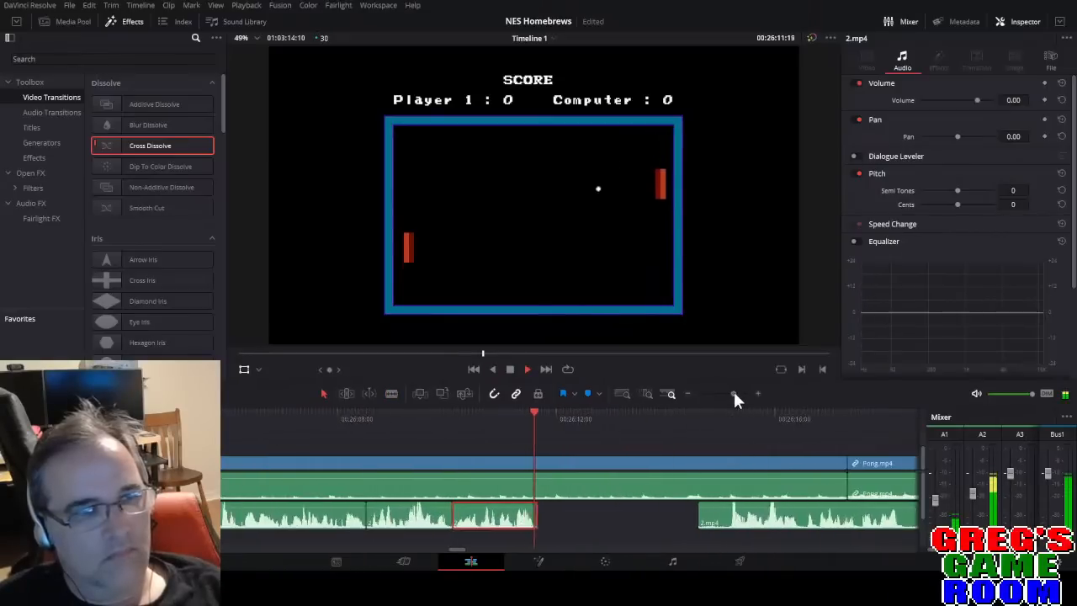
click(751, 515)
key(a)
click(739, 514)
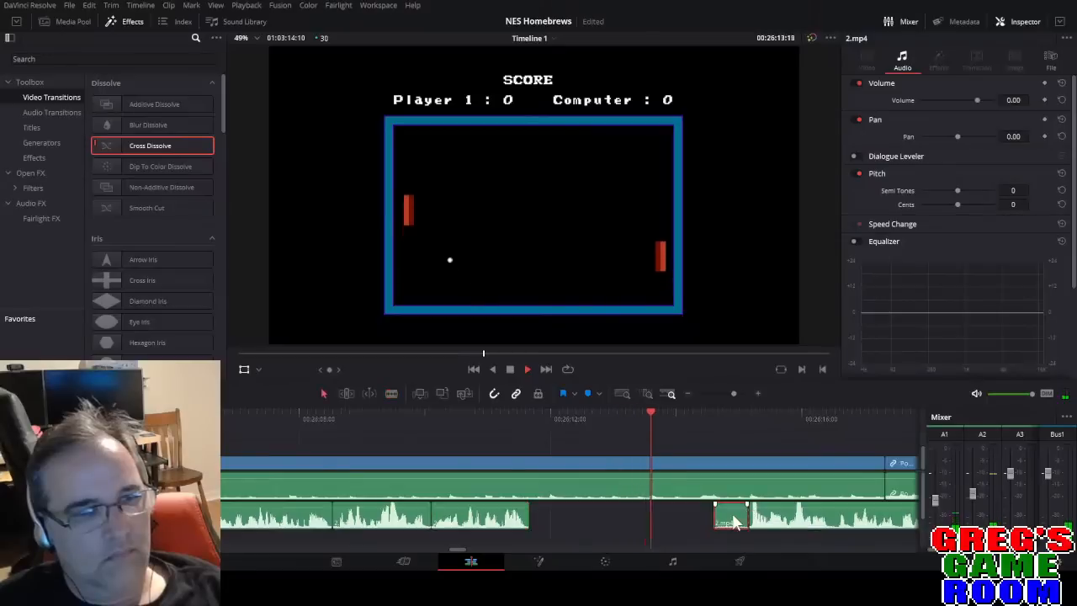
key(BackSpace)
Split the Pong narration at about 26:18:14 and move the piece before the cut about 1 second earlier.
drag(724, 393, 729, 393)
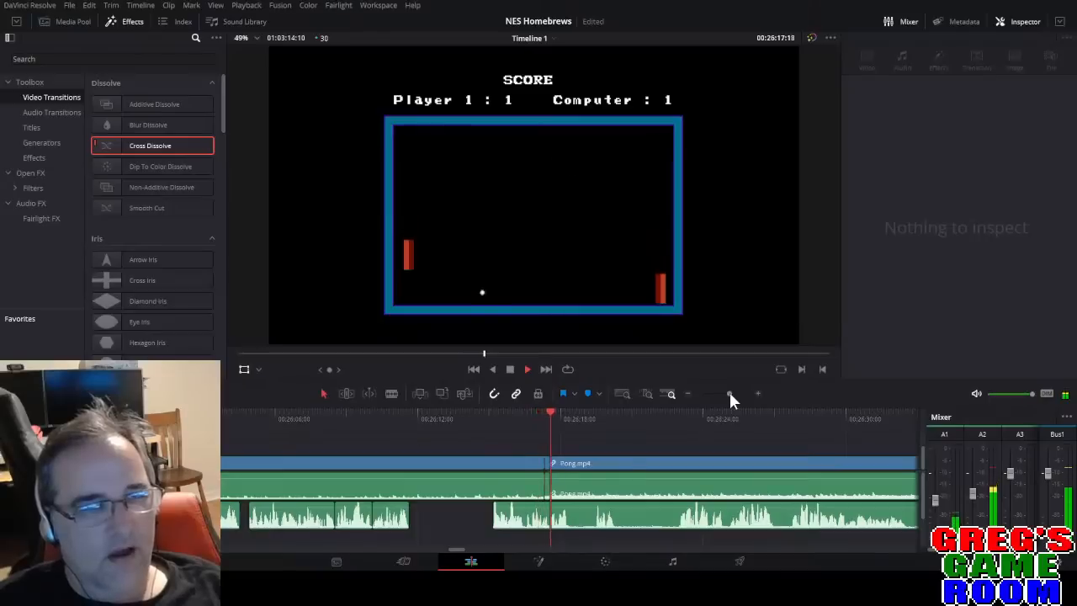
click(380, 415)
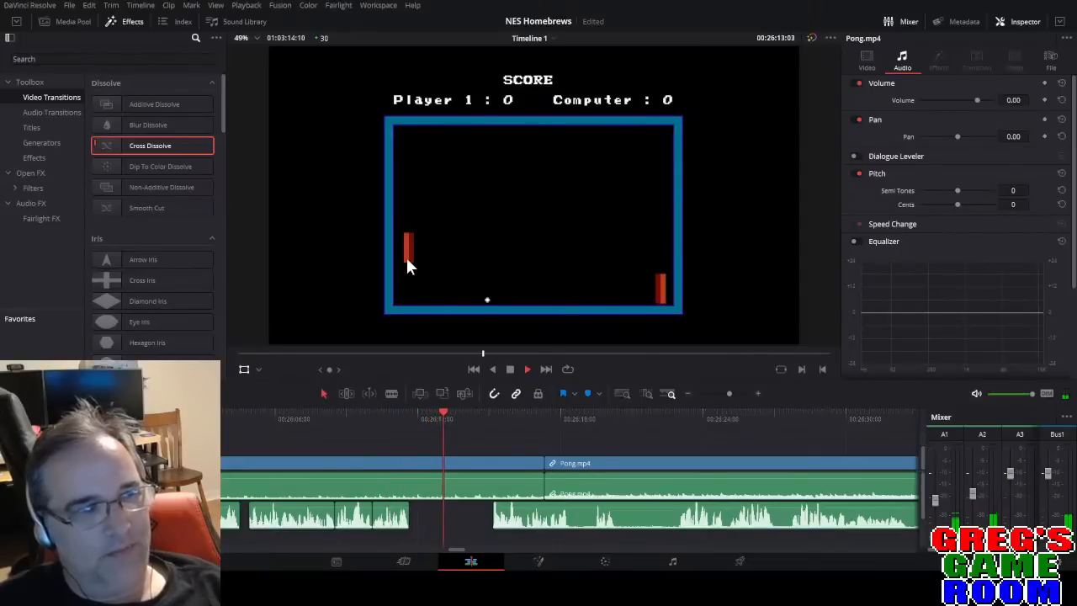
key(space)
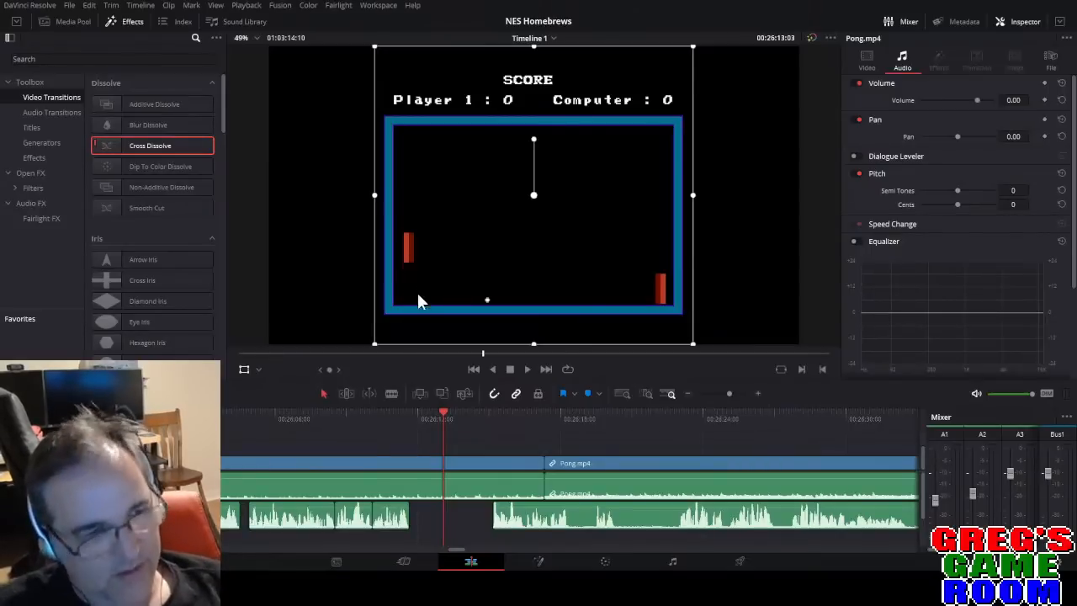
drag(317, 416, 572, 408)
key(b)
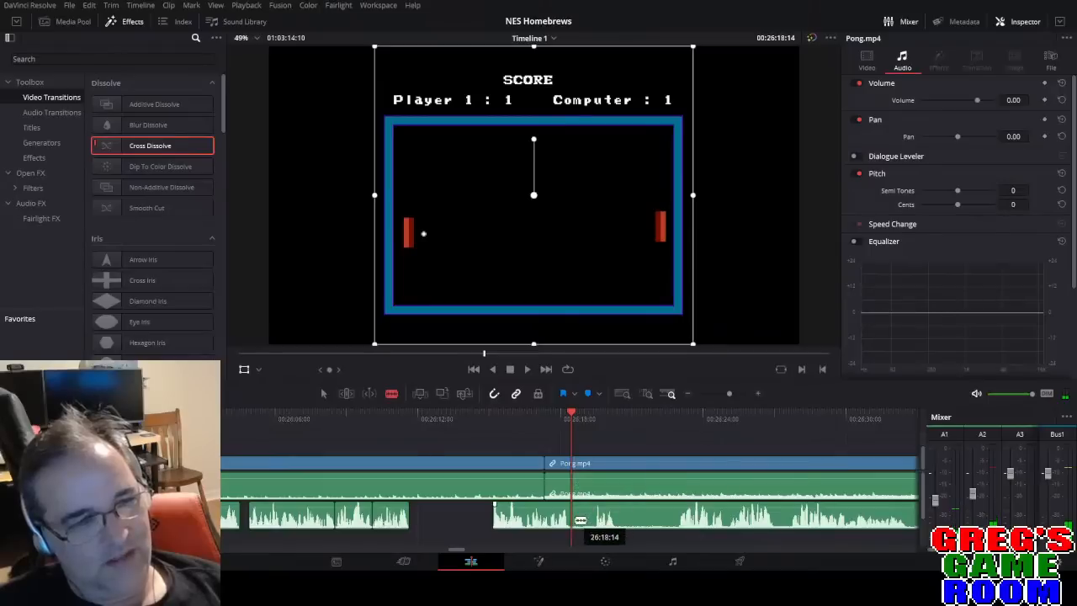
click(580, 519)
click(441, 417)
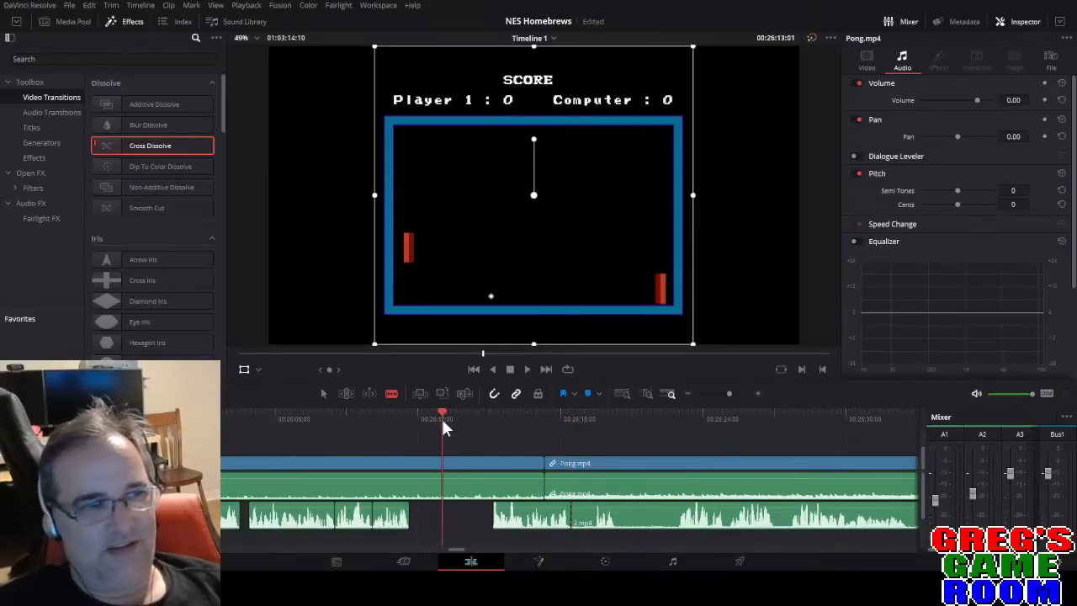
key(space)
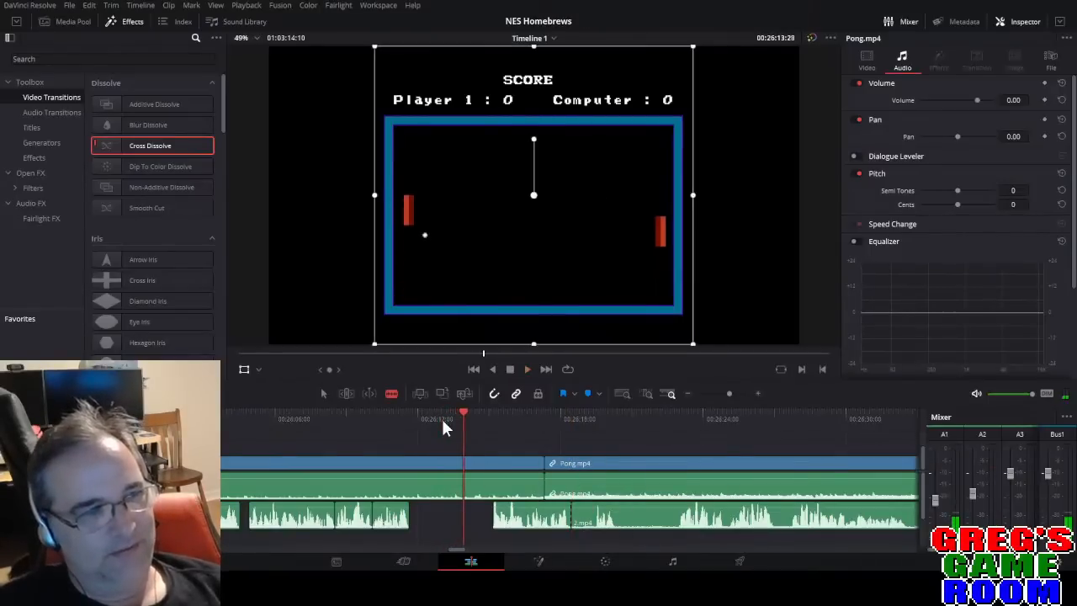
drag(529, 528, 501, 530)
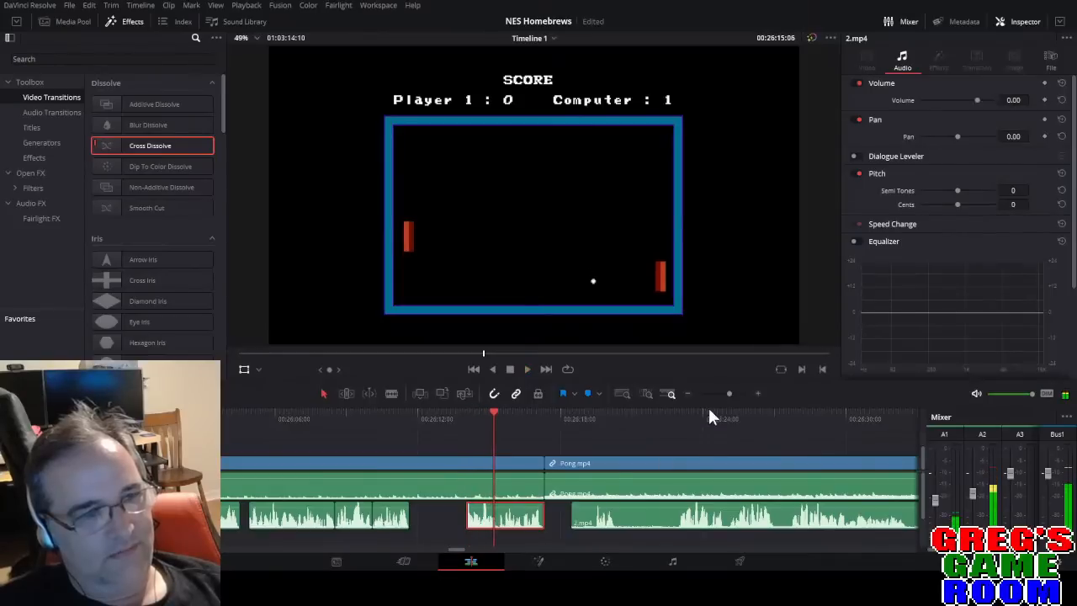
Shift the narration piece spanning the end of the first Pong clip about 0.4 seconds later and play back.
drag(729, 393, 732, 393)
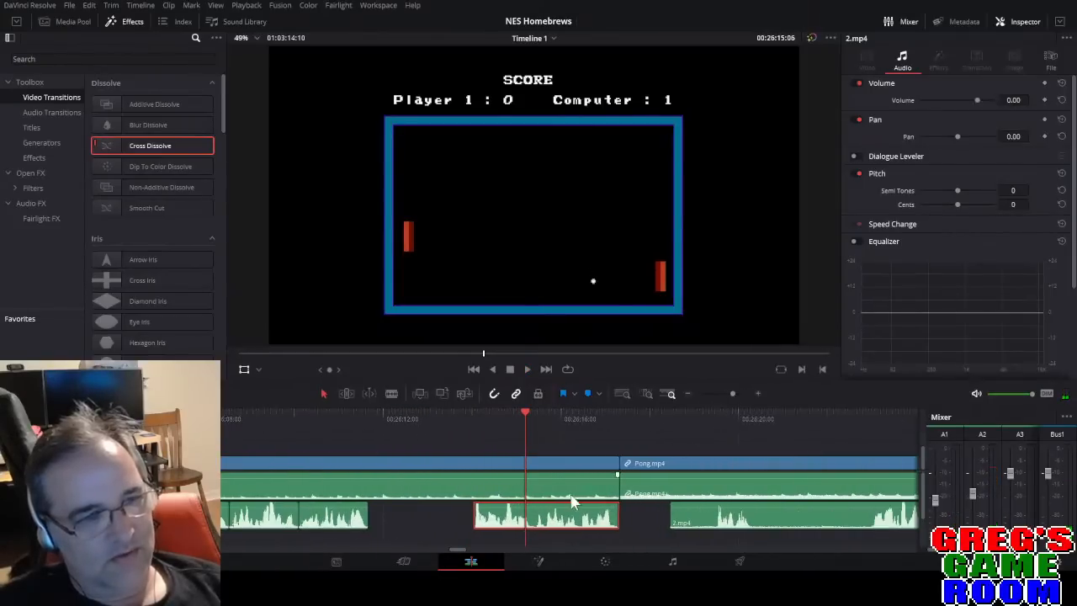
click(450, 414)
drag(541, 523, 559, 524)
click(444, 415)
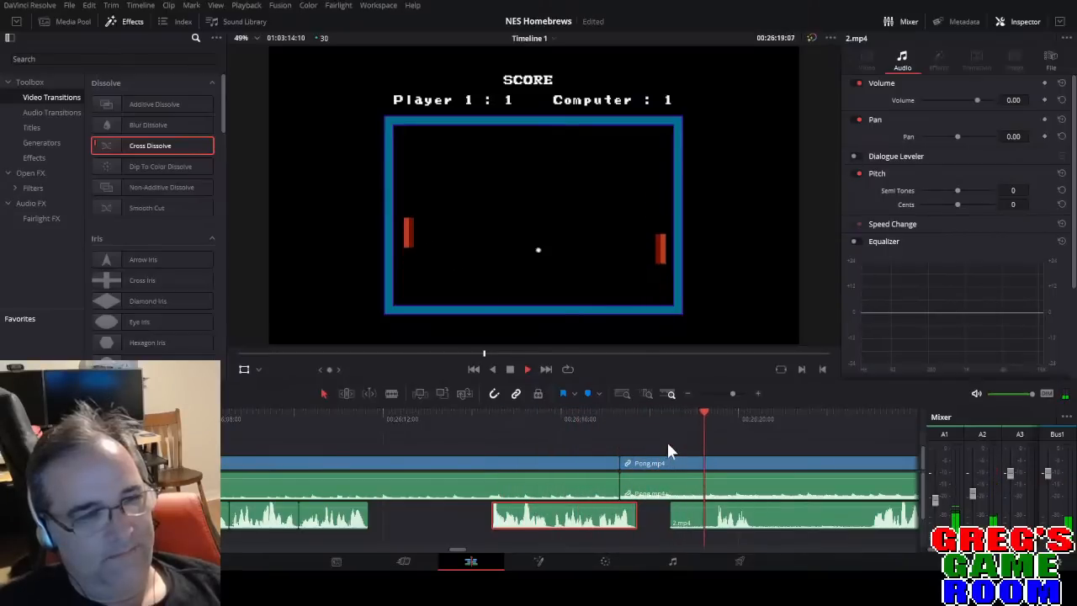
Split the next Pong narration where its speech begins, at about 26:19:15, and remove the silent lead-in.
click(733, 393)
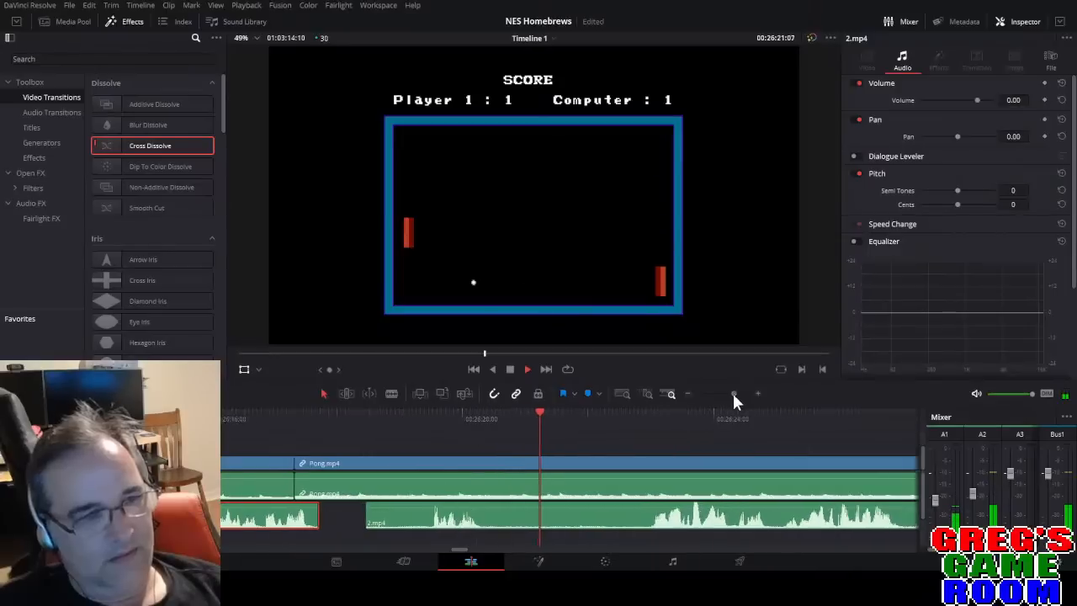
key(space)
key(b)
click(431, 510)
key(a)
click(413, 515)
key(BackSpace)
Split the narration at about 26:20:10 and 26:22:27 and delete the silent piece between the cuts.
key(b)
click(483, 515)
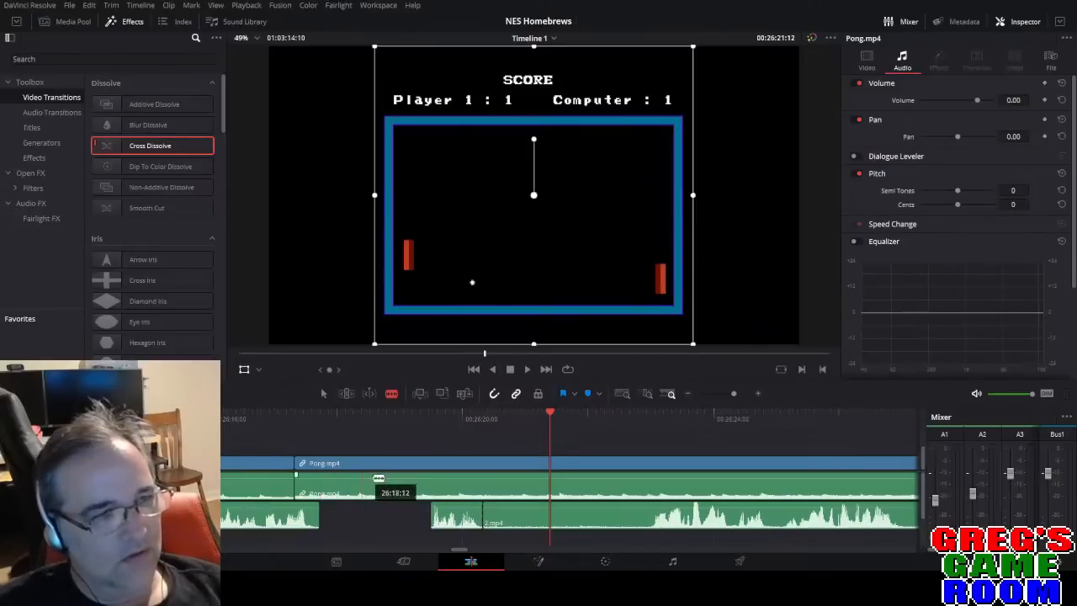
click(645, 517)
key(a)
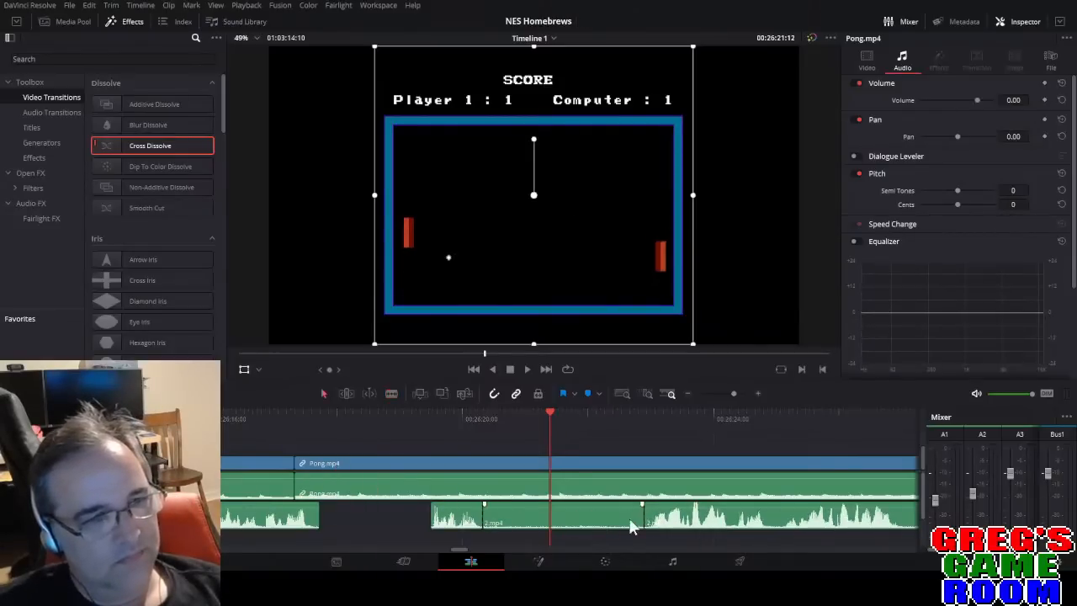
click(522, 519)
key(Delete)
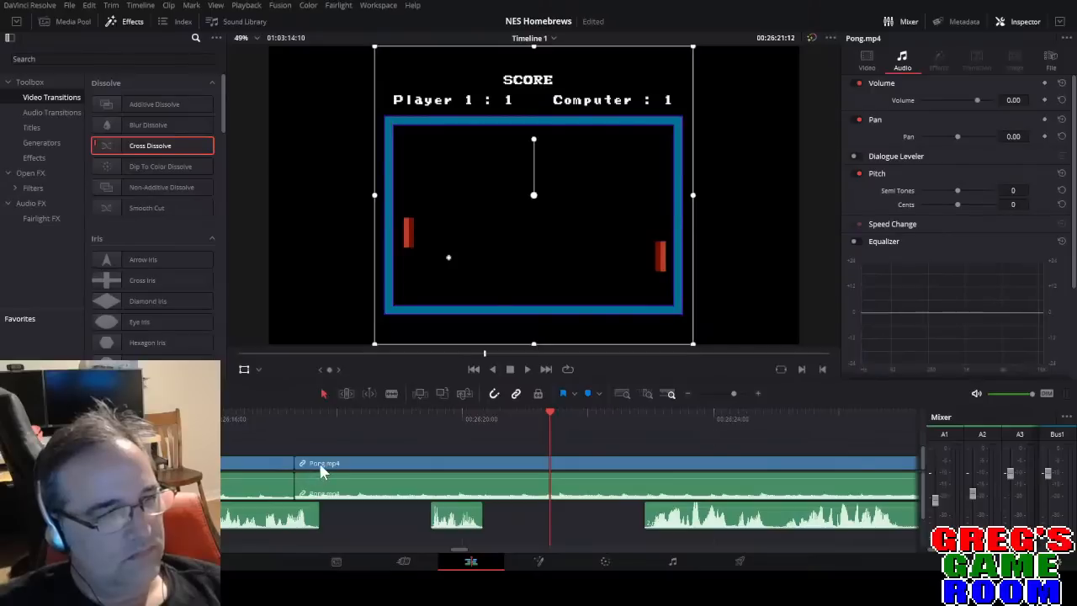
Trim the second Pong clip's start to about 26:19:15 and move the short narration piece earlier against the preceding one.
click(272, 420)
key(space)
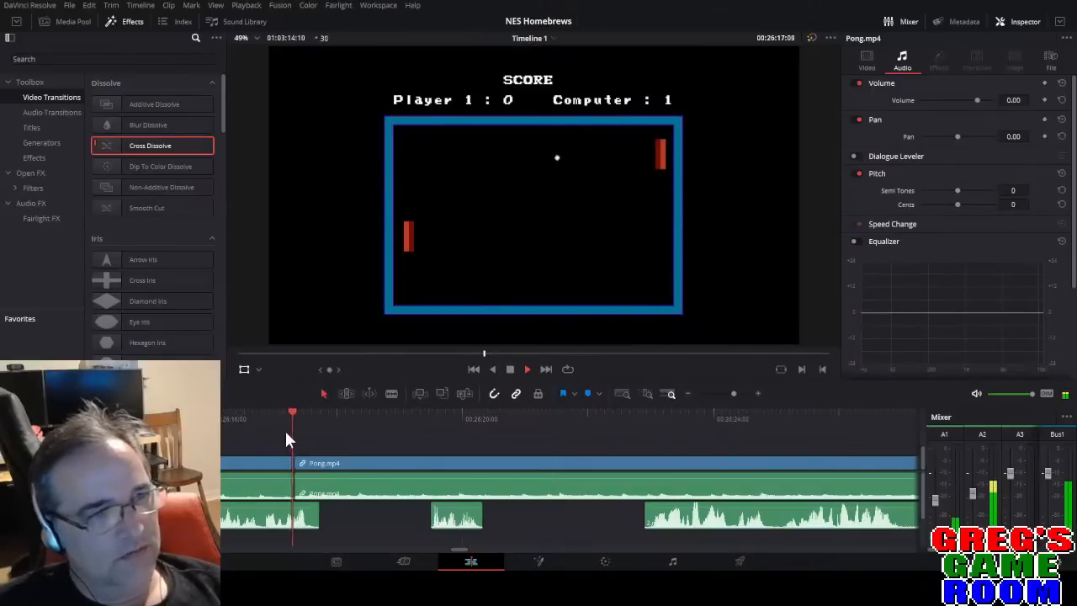
click(318, 471)
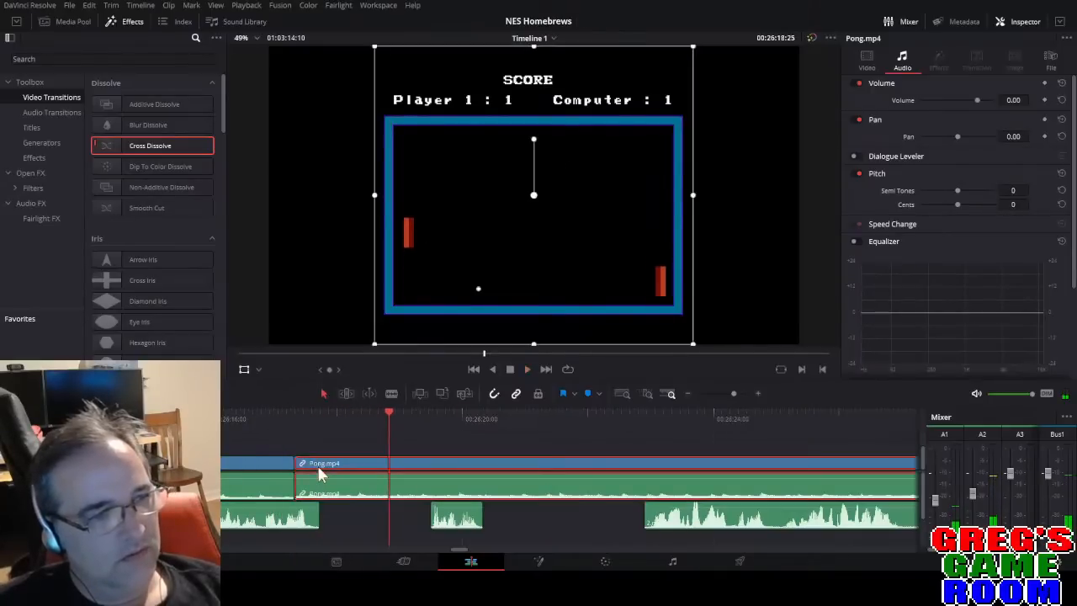
drag(296, 471, 433, 471)
drag(435, 520, 325, 522)
Extend the end of the first Pong clip to where the short narration piece ends, and play back the edit.
click(258, 459)
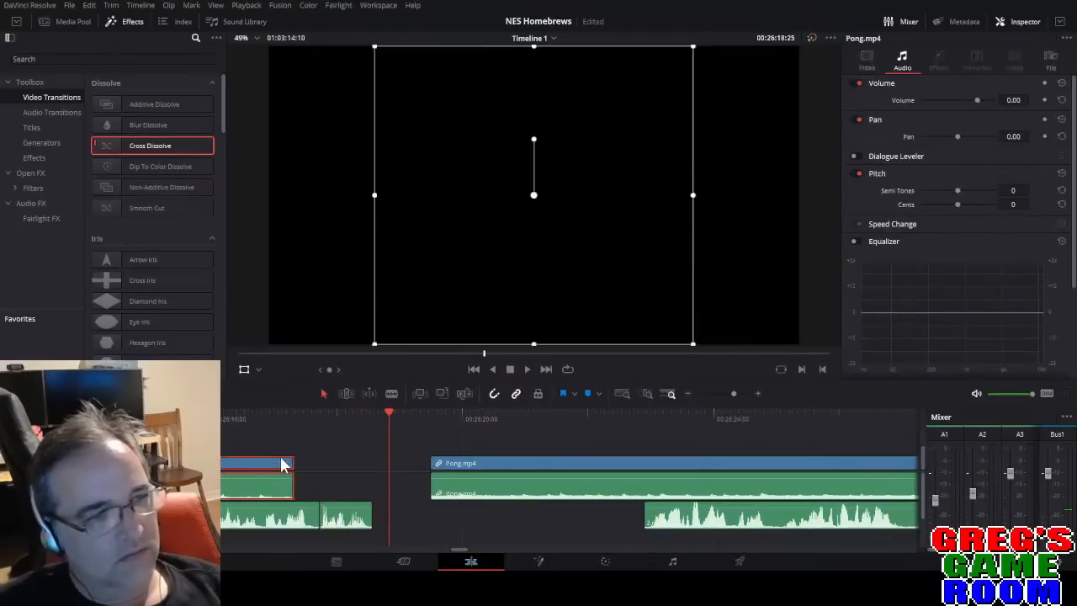
drag(289, 464, 371, 464)
click(244, 415)
key(space)
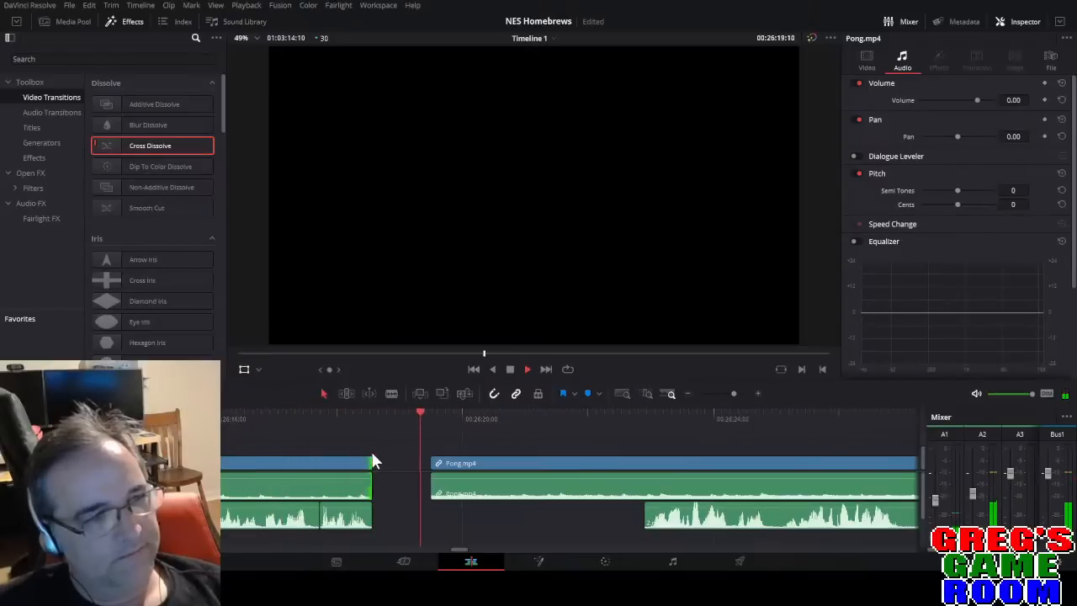
click(636, 412)
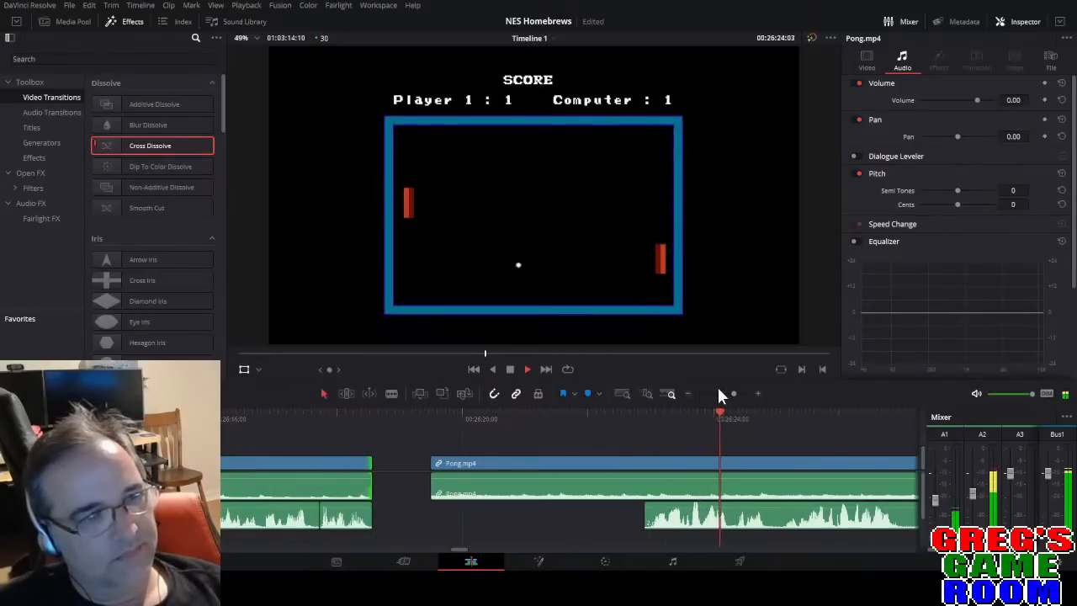
Split the next Pong narration at 26:23:14 and delete the unwanted piece before the cut.
click(657, 414)
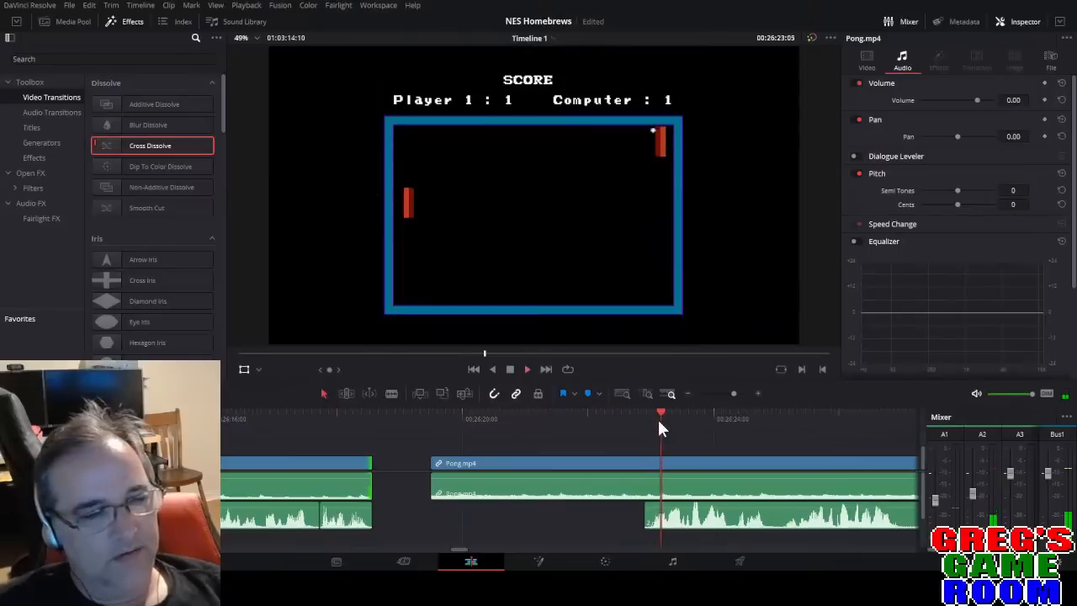
drag(734, 392, 744, 394)
click(459, 416)
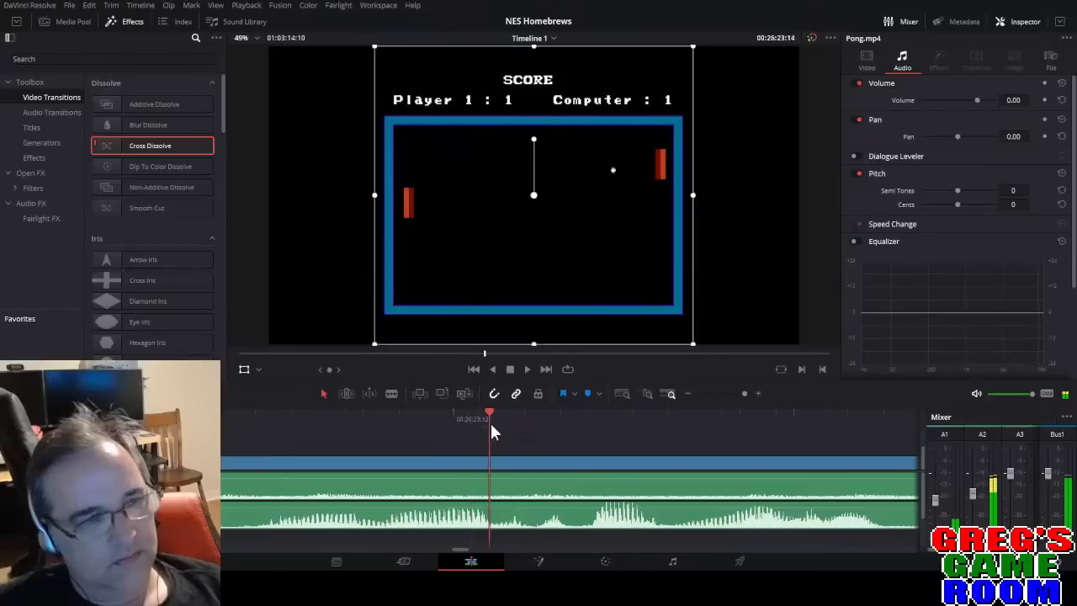
key(b)
click(492, 515)
key(a)
click(441, 516)
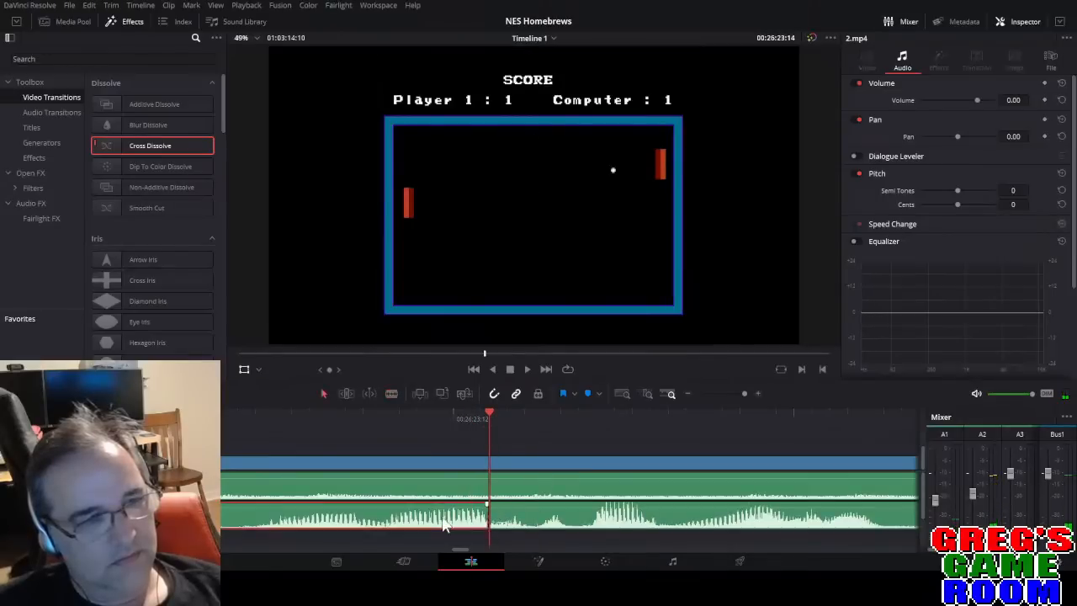
key(Delete)
Split the Pong narration at about 26:27:02 and 26:27:29 and delete the piece between the cuts.
drag(744, 393, 730, 395)
key(space)
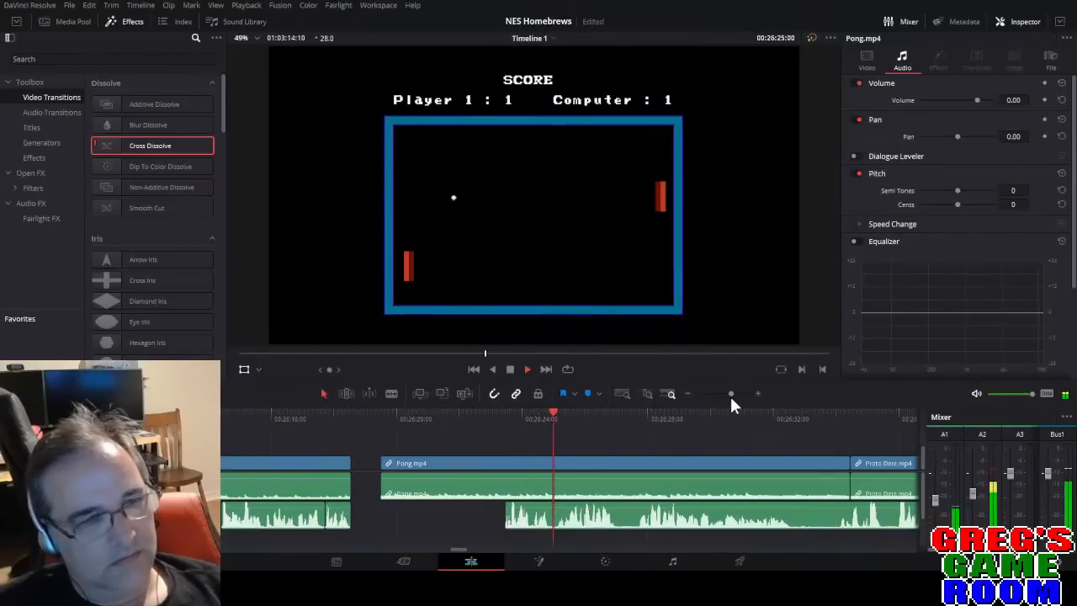
key(b)
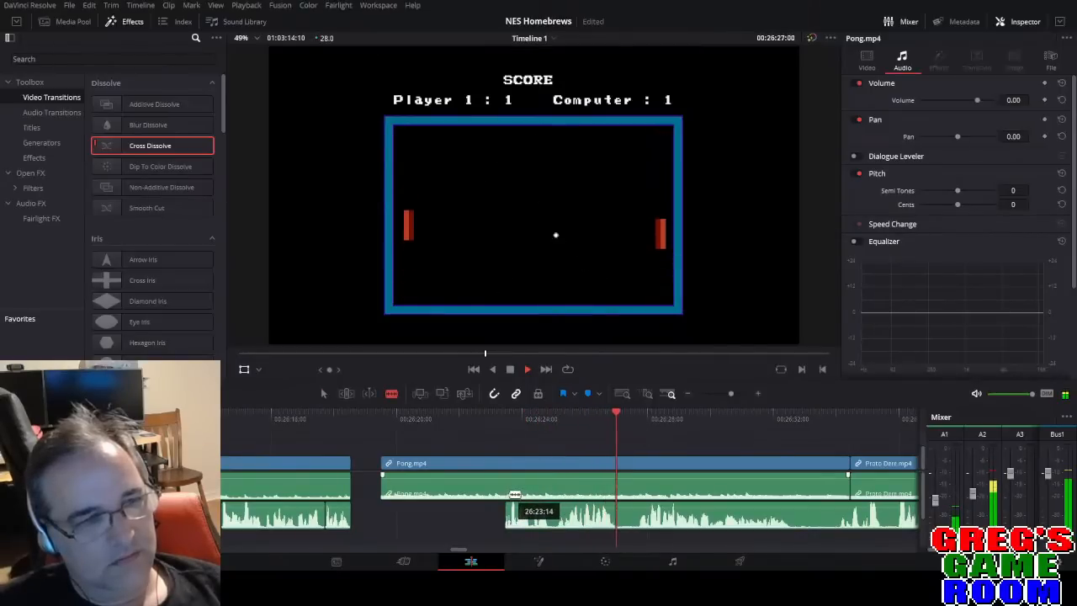
key(space)
click(635, 420)
key(space)
key(space)
drag(732, 392, 741, 393)
drag(392, 418, 254, 438)
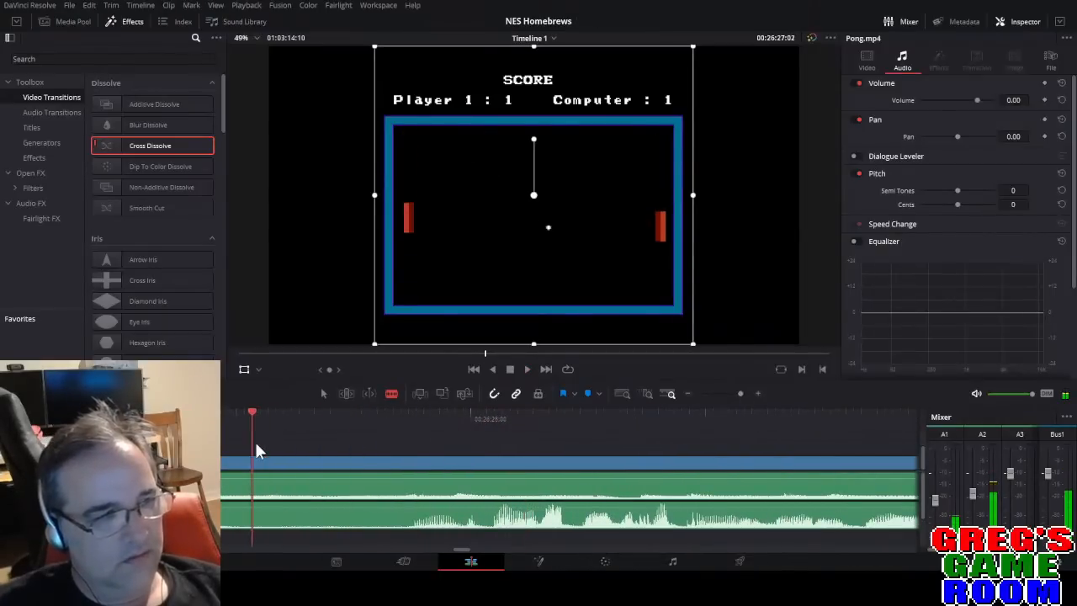
drag(385, 418, 462, 421)
click(463, 518)
key(a)
click(422, 520)
key(Delete)
Play back the Pong narration and move its first piece earlier so it starts at about 26:21:27.
key(space)
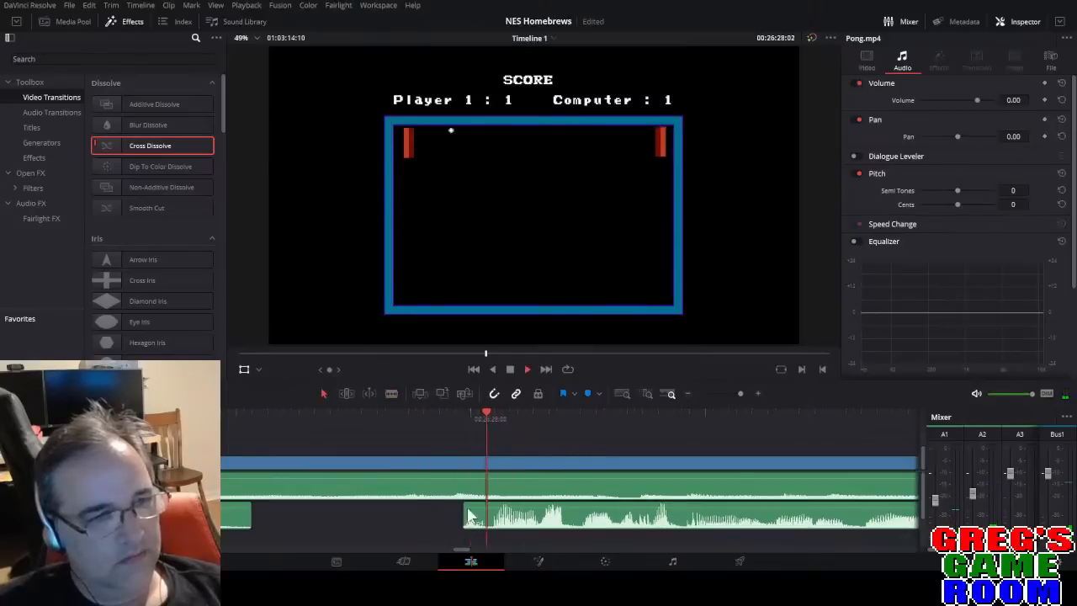
drag(738, 393, 729, 396)
key(space)
click(267, 417)
key(space)
key(space)
drag(402, 526, 362, 529)
Split the second Pong clip at 26:21:27, delete the footage before the cut, and close the gap to the first Pong clip.
key(b)
click(307, 490)
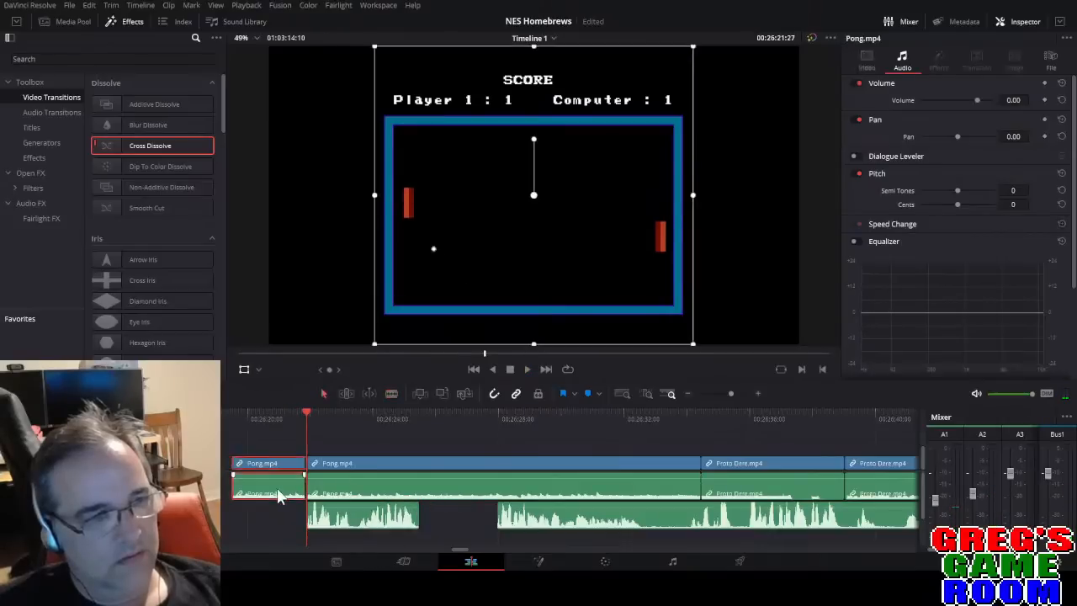
key(a)
click(276, 495)
key(Delete)
Split the following narration at about 26:29:06 and move the piece before the cut earlier to start at about 26:23:04.
key(space)
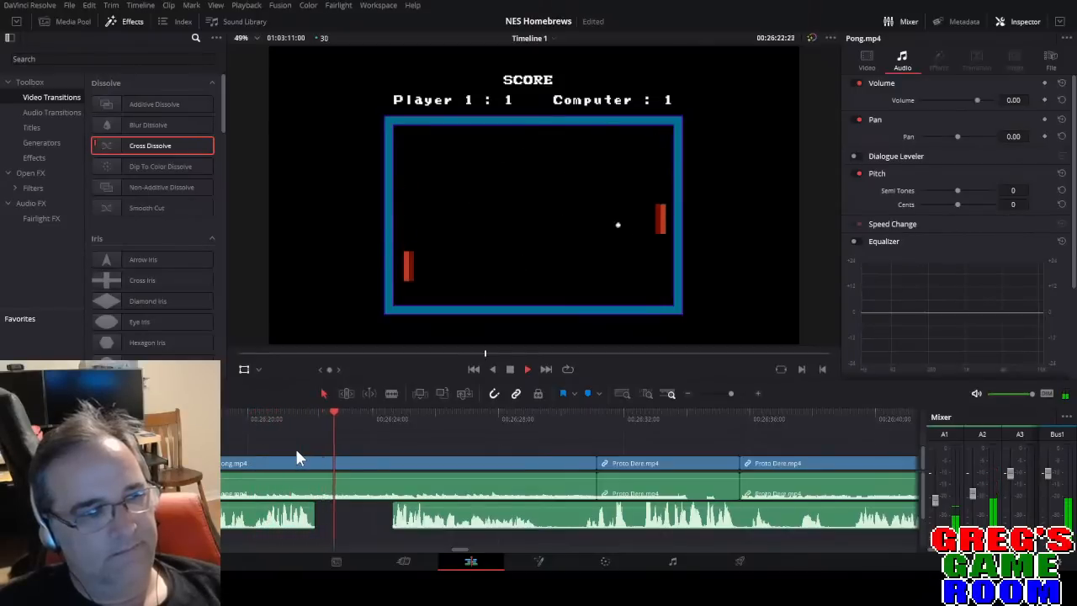
key(space)
key(b)
click(539, 515)
key(a)
drag(468, 517, 424, 526)
key(space)
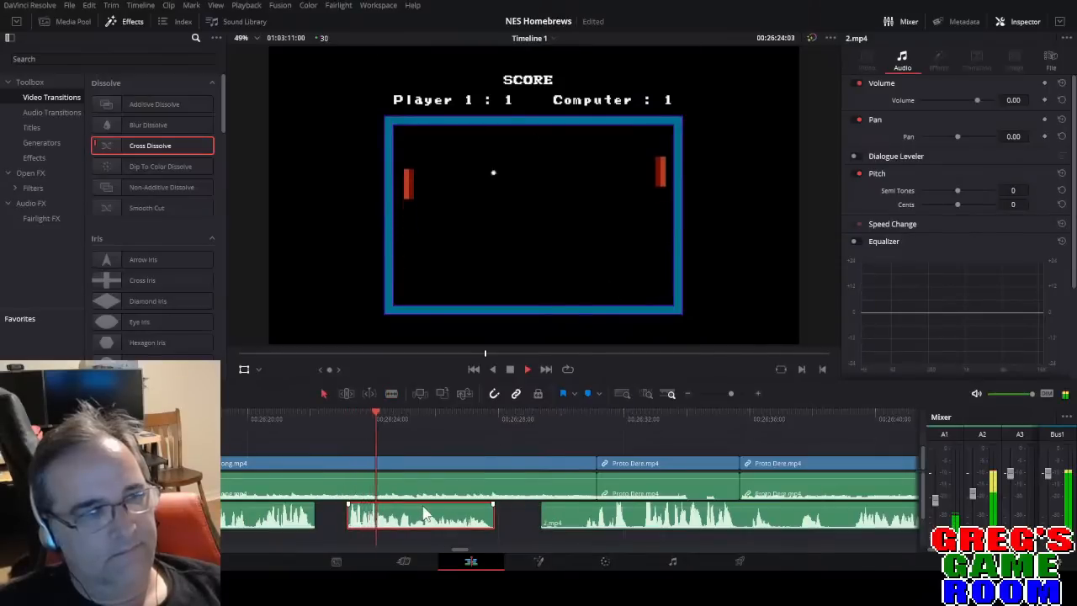
Split the remaining narration where speech begins, at about 26:30:17, and delete the silent lead-in.
click(582, 515)
key(a)
click(559, 516)
key(BackSpace)
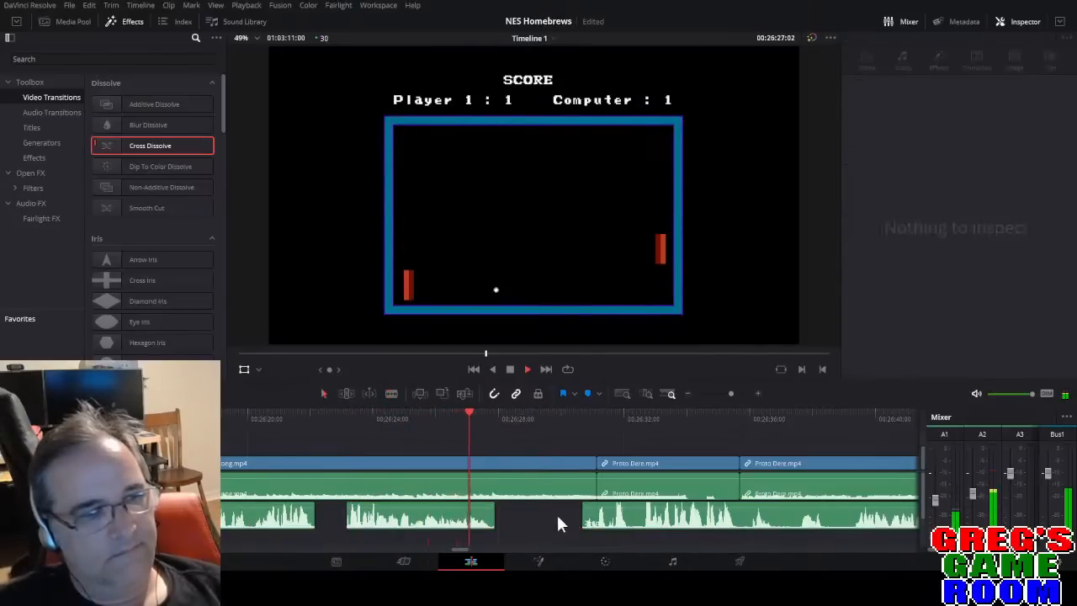
Split the narration at about 26:32:04, move the short piece earlier to start at about 26:28:18, and play back the edit.
click(583, 411)
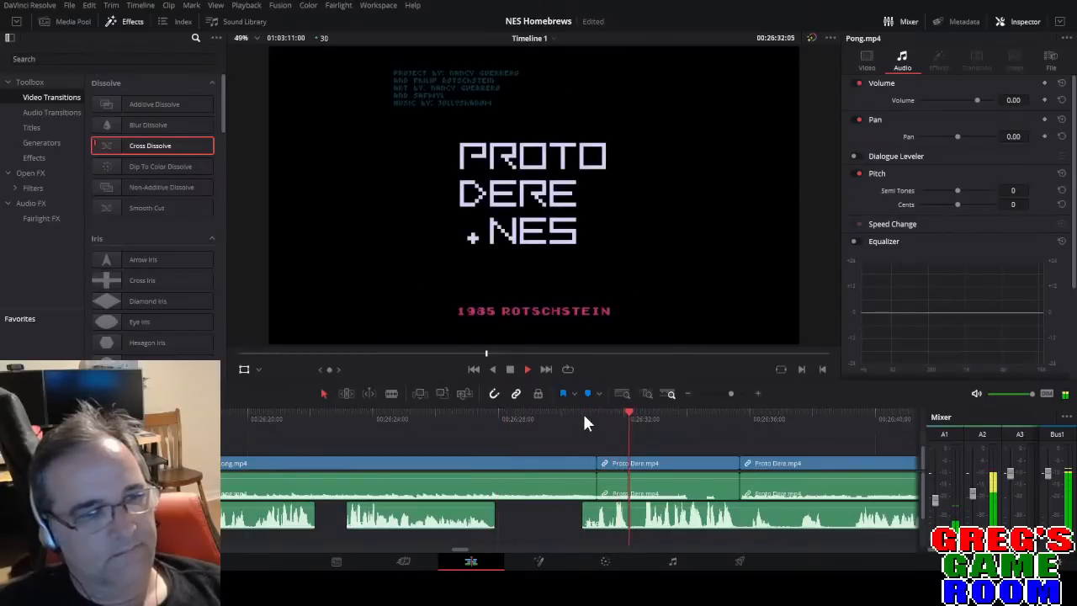
key(space)
key(b)
click(631, 519)
key(a)
drag(611, 523, 547, 523)
click(480, 420)
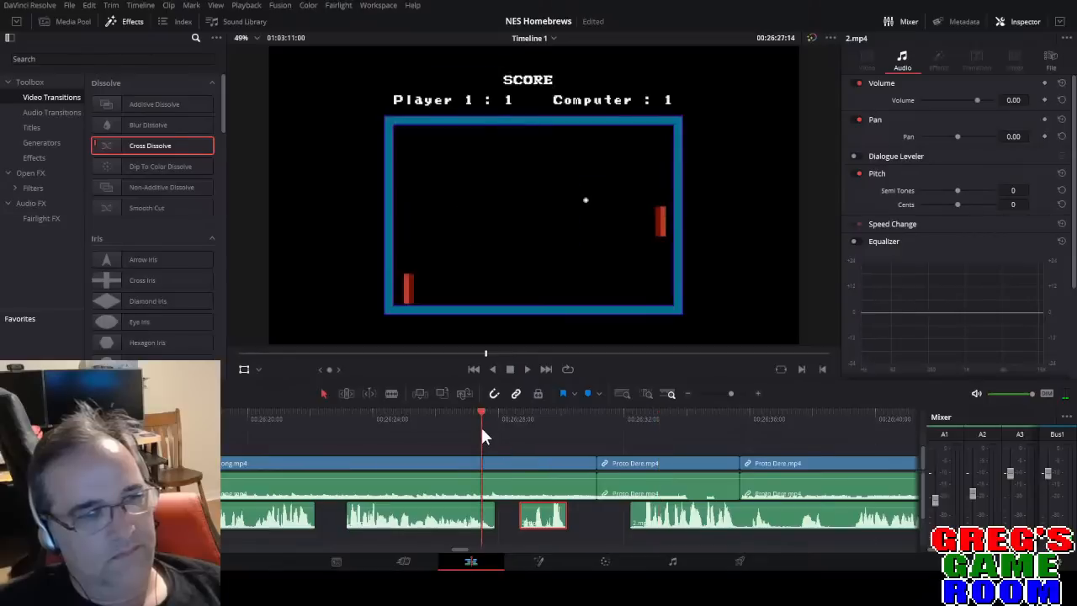
key(space)
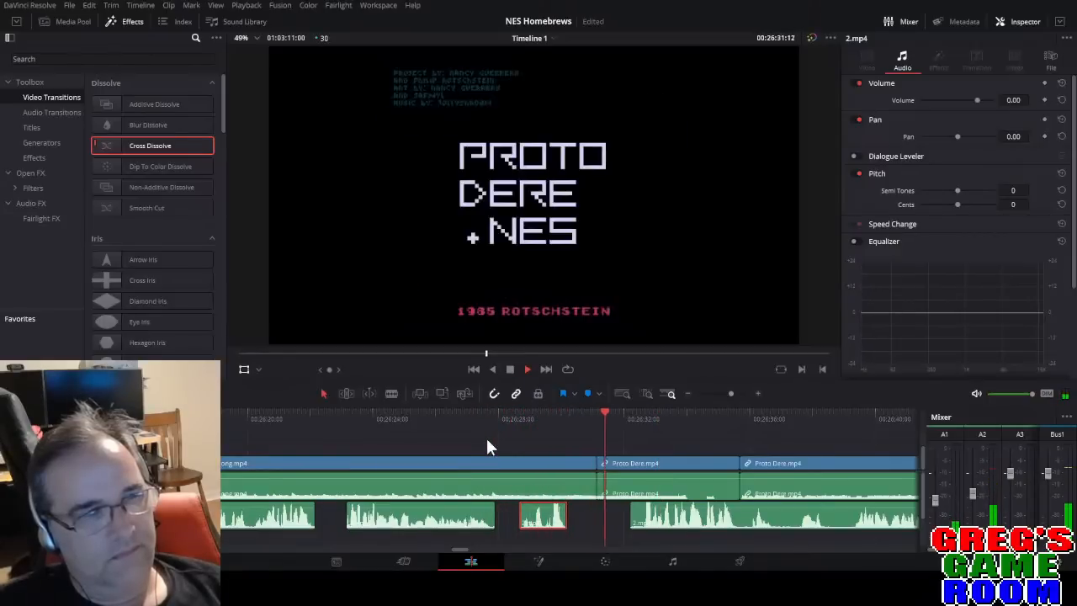
Split the Proto Dere narration where speech begins, at about 26:32:18, and delete the silent lead-in.
click(732, 393)
key(space)
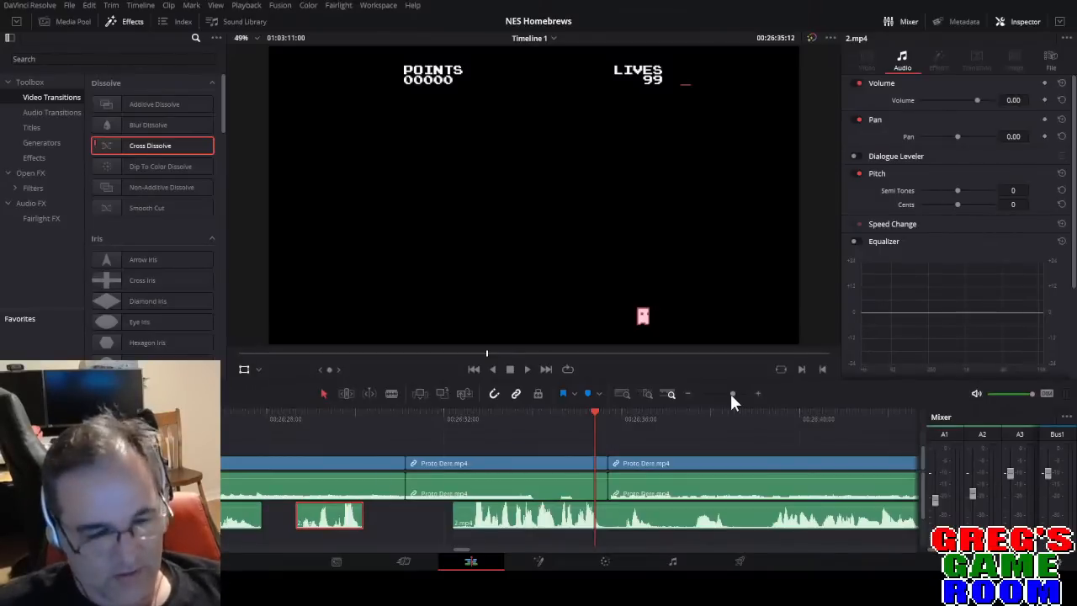
key(b)
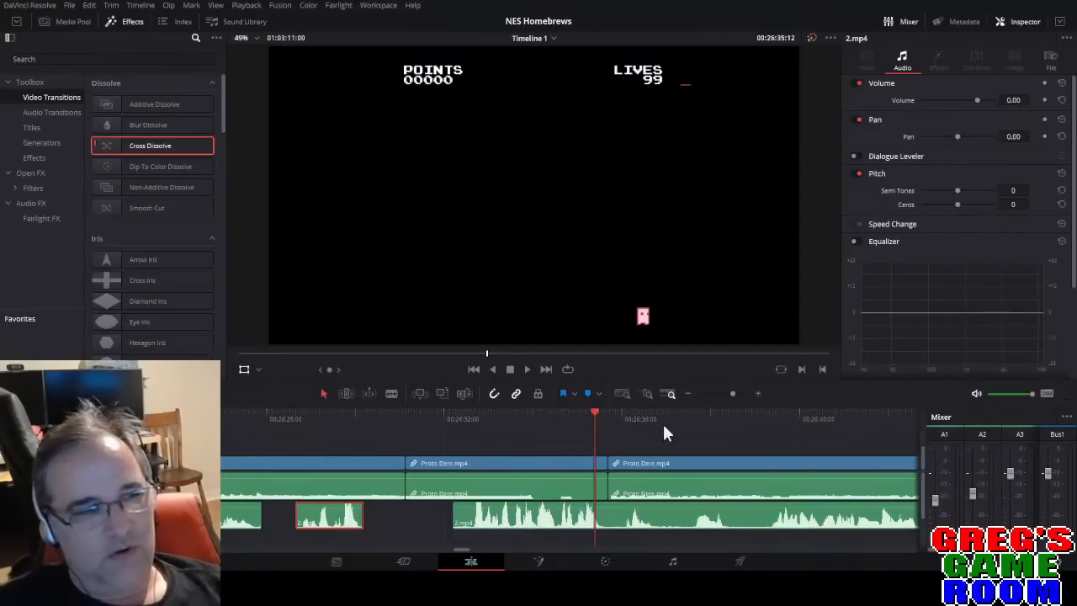
click(469, 516)
click(461, 516)
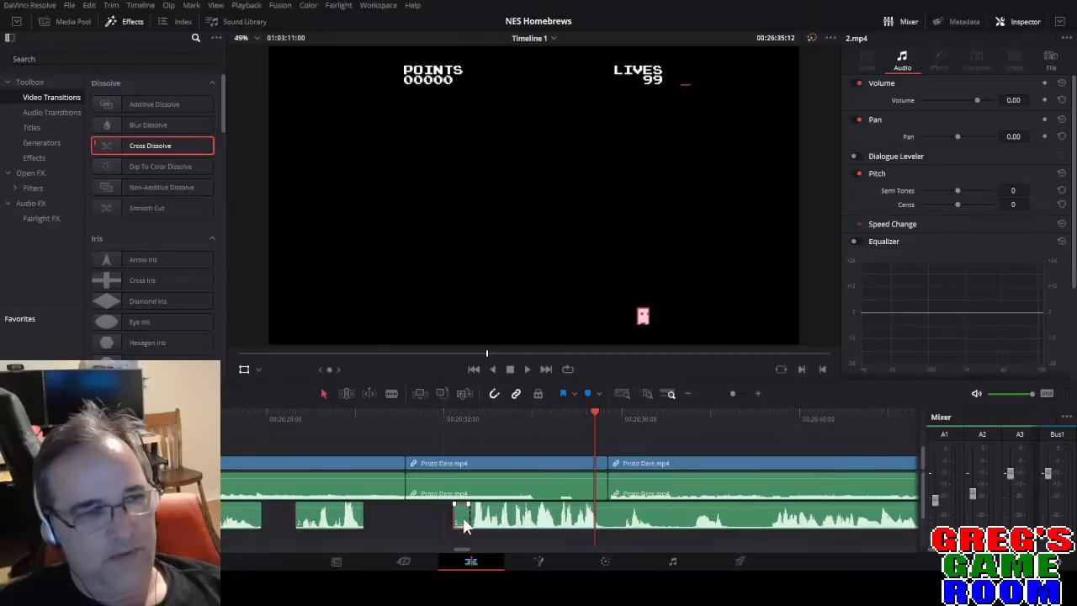
key(Delete)
key(space)
key(space)
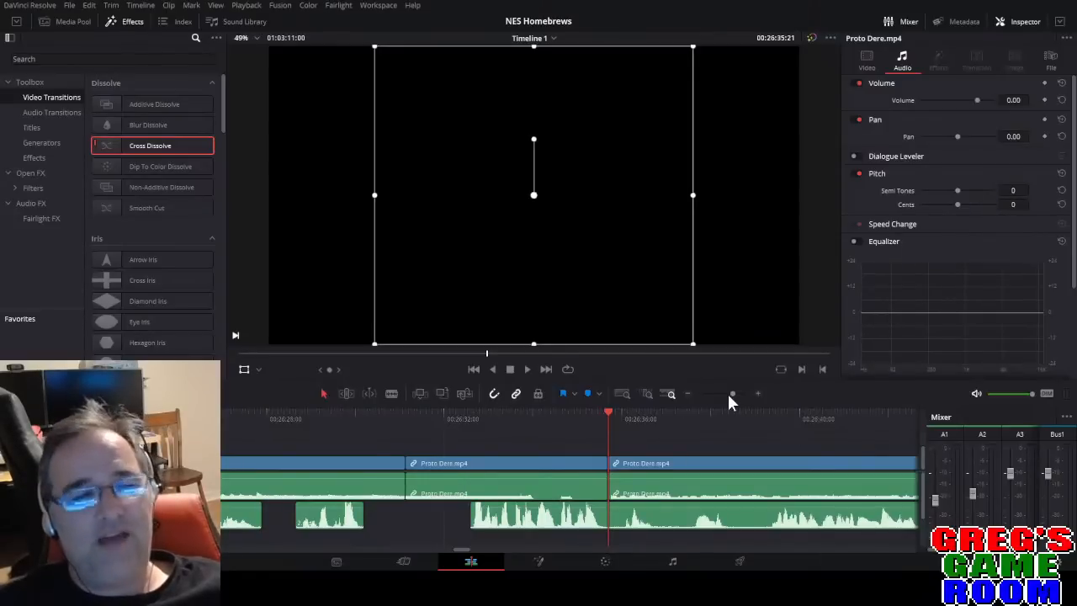
drag(728, 396, 708, 392)
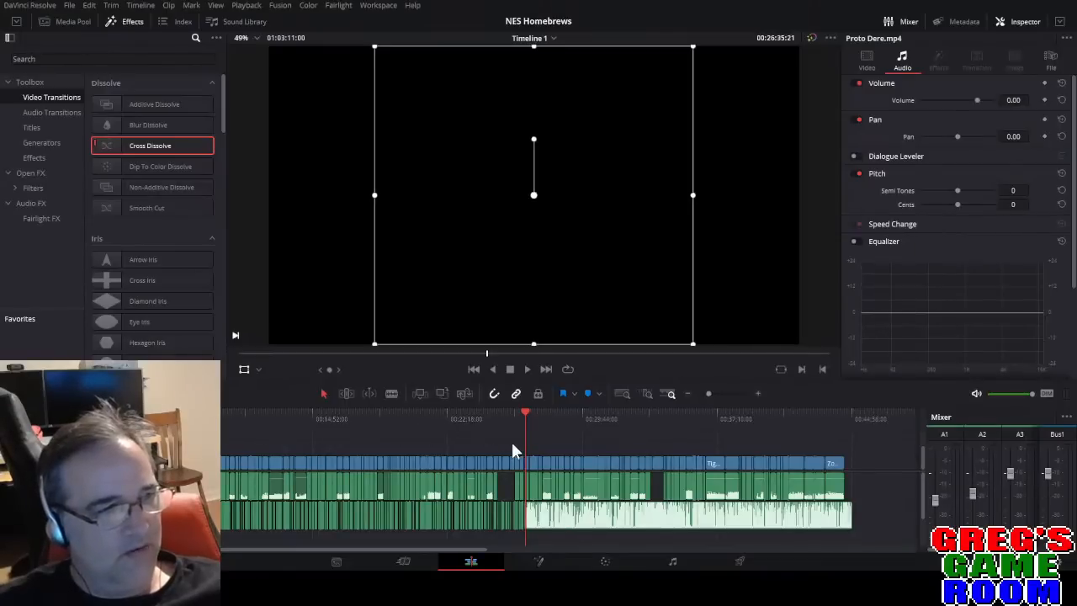
click(844, 418)
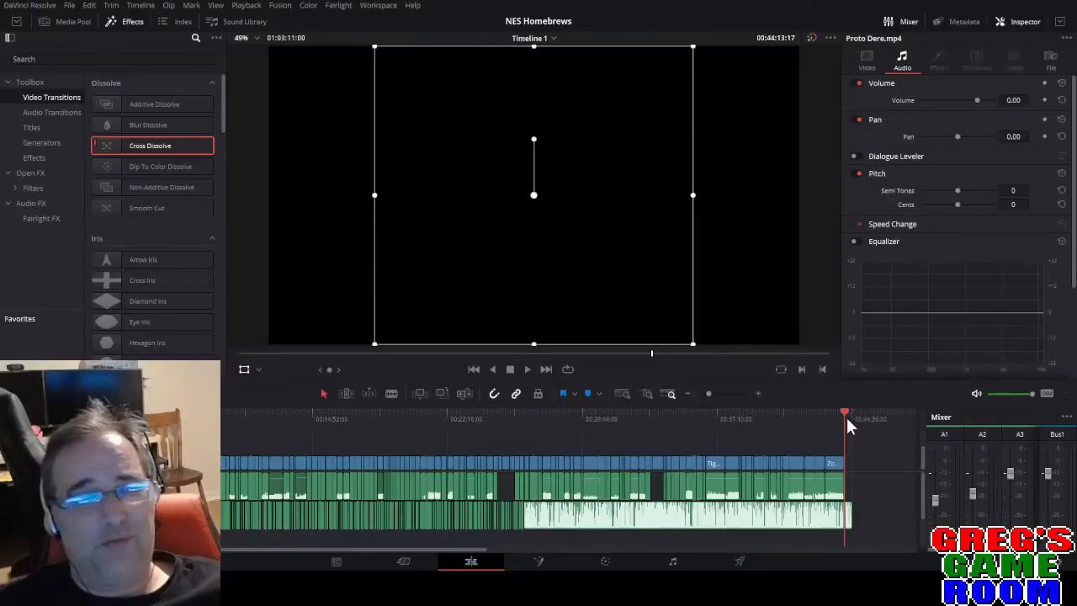
drag(841, 415, 525, 415)
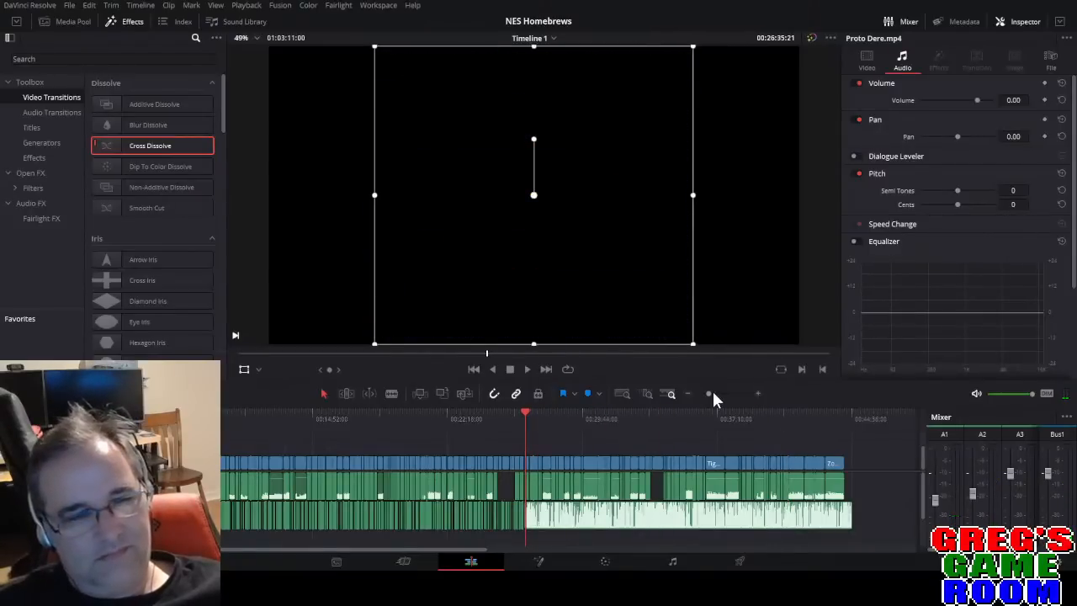
drag(709, 393, 718, 394)
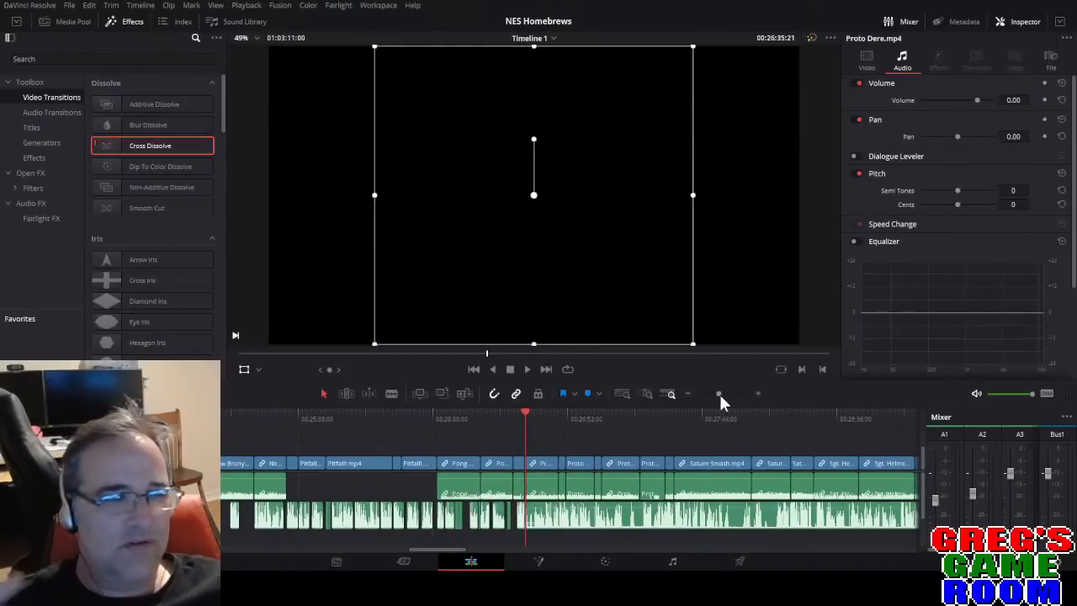
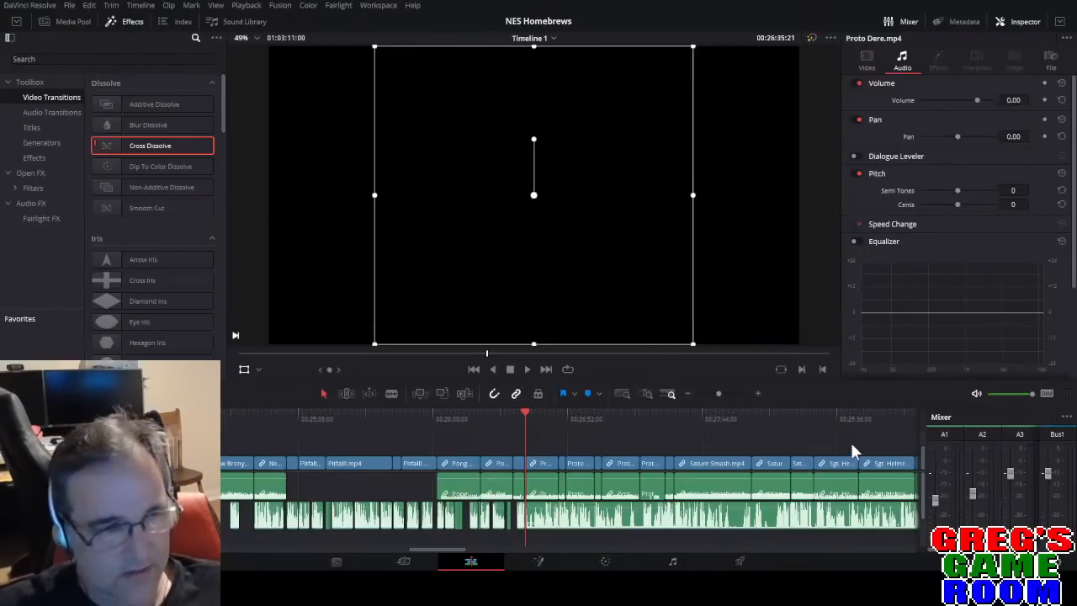
Split the narration at about 26:35:21 and move the piece before the cut to the start of the first Proto Dere clip.
drag(725, 389, 730, 395)
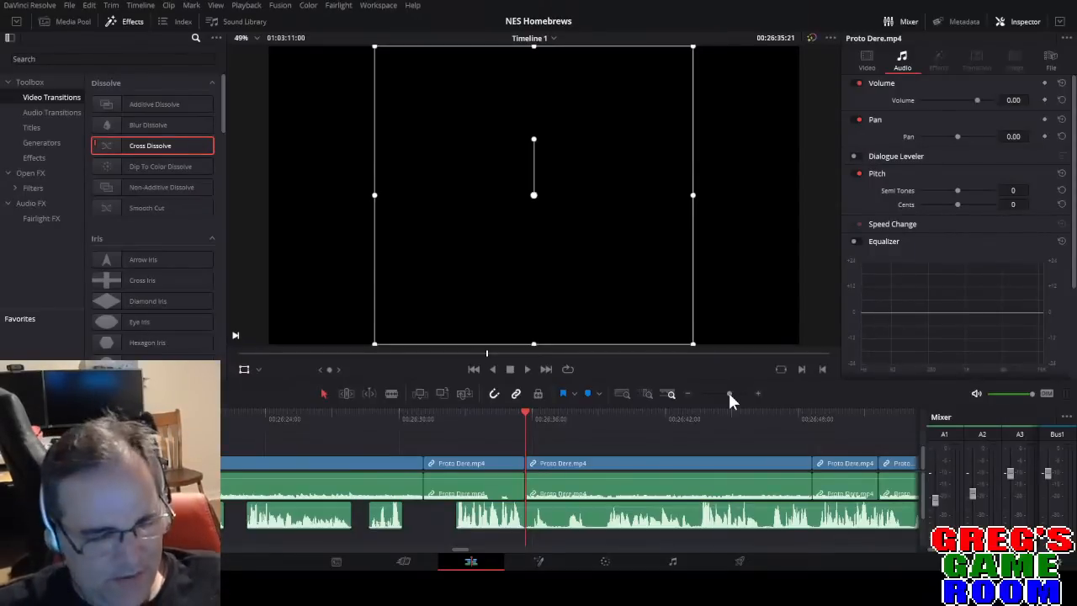
click(457, 422)
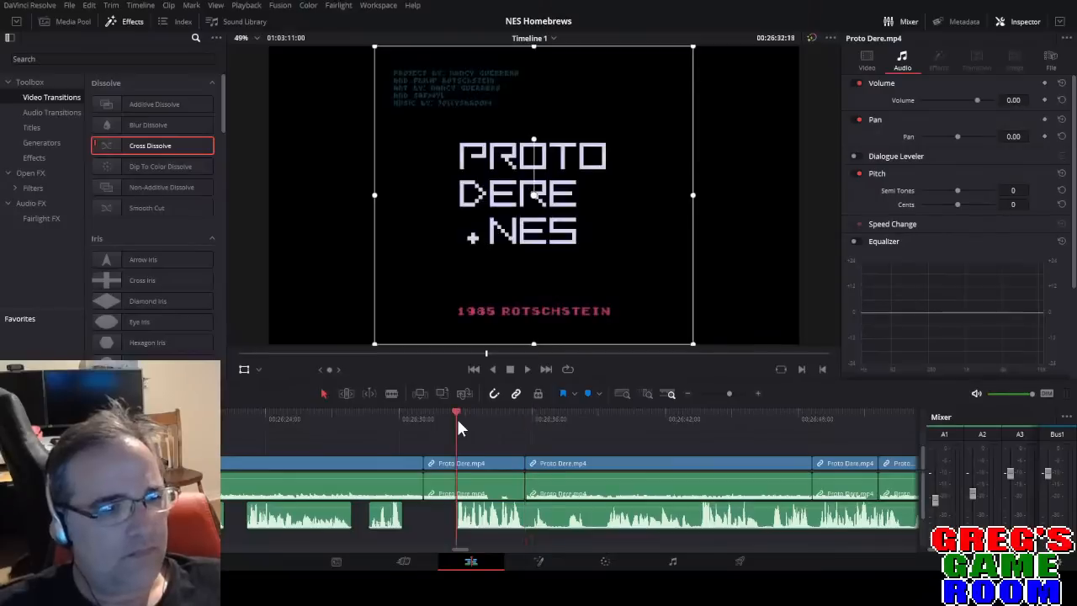
key(space)
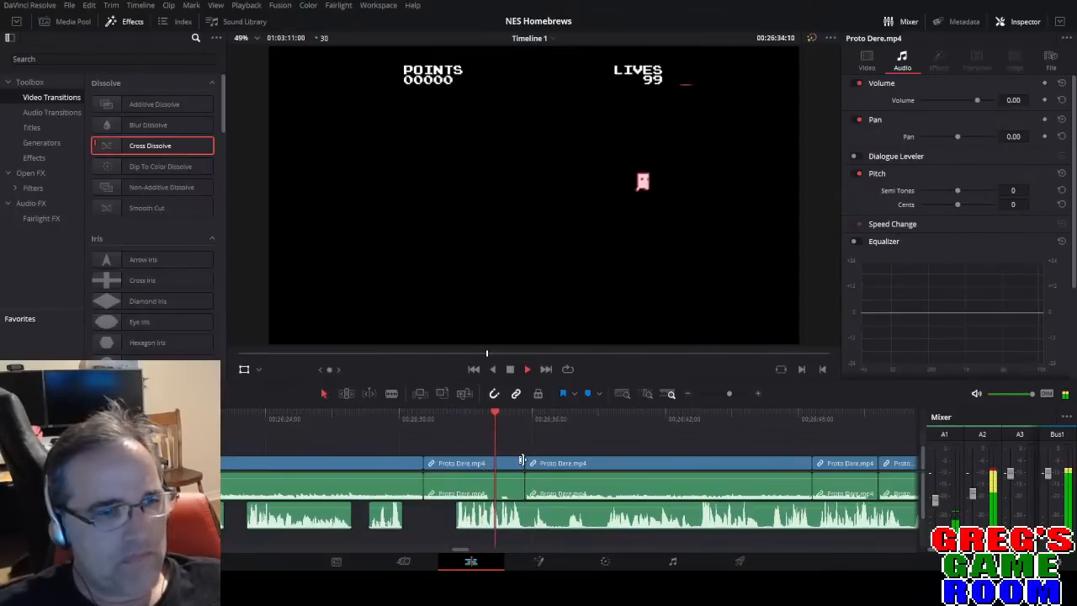
key(space)
key(b)
click(526, 517)
key(a)
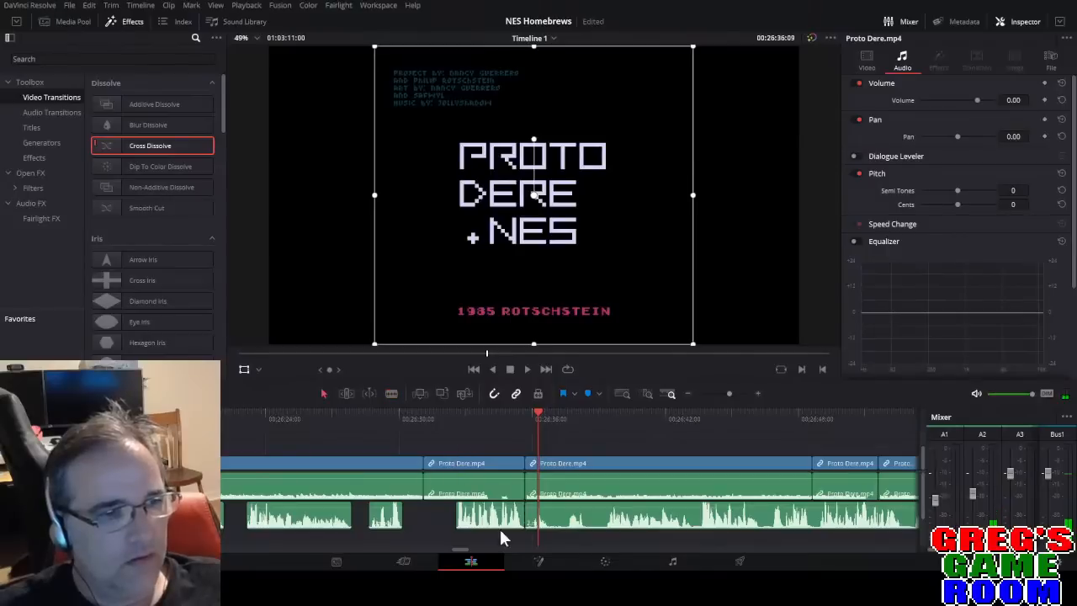
drag(490, 516, 459, 517)
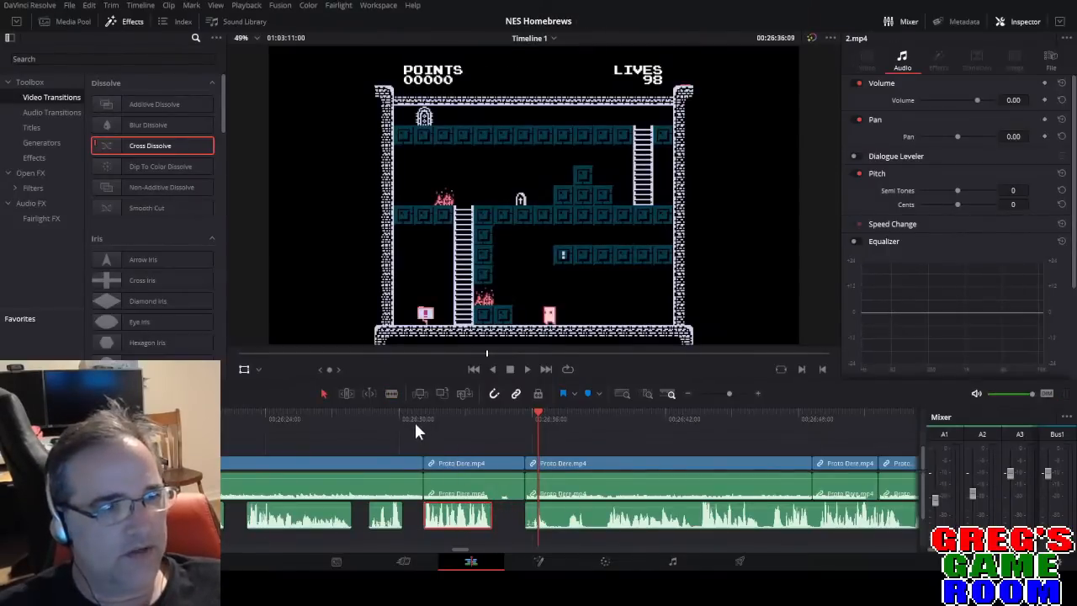
drag(724, 392, 717, 392)
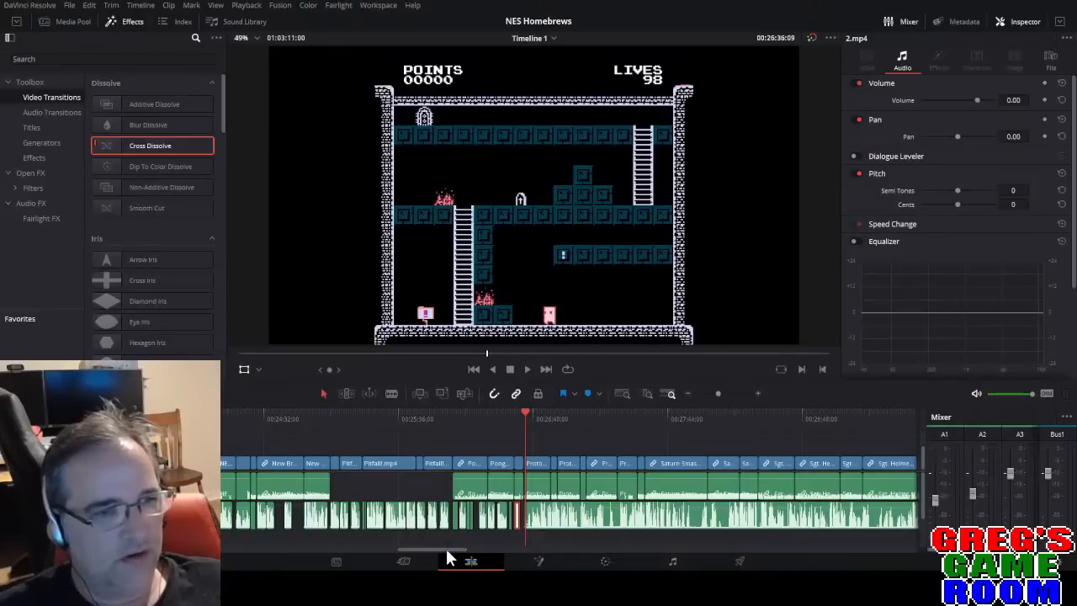
drag(447, 553, 432, 552)
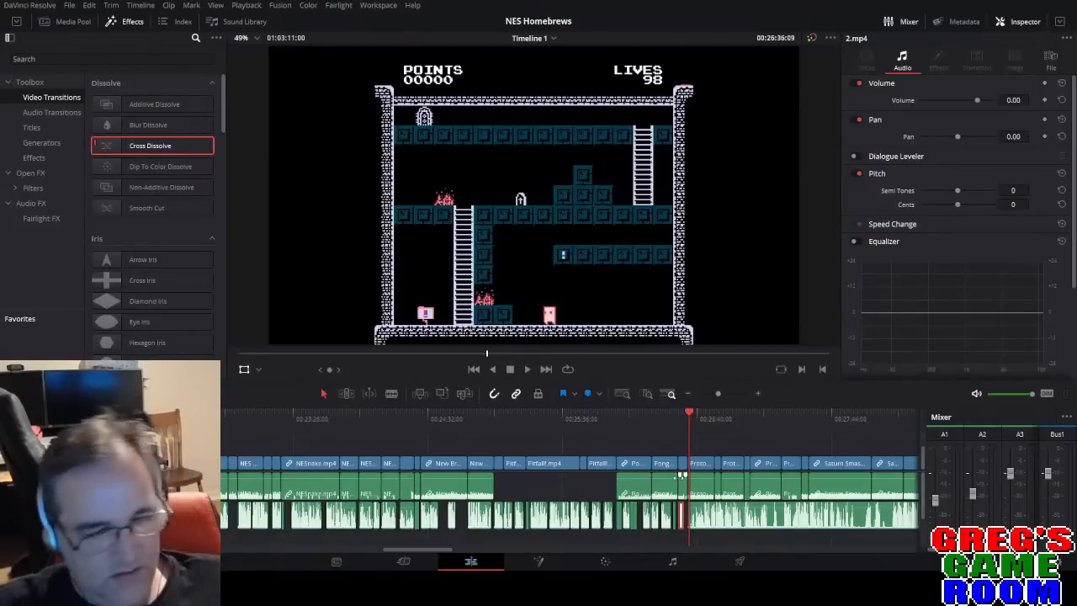
drag(718, 392, 725, 389)
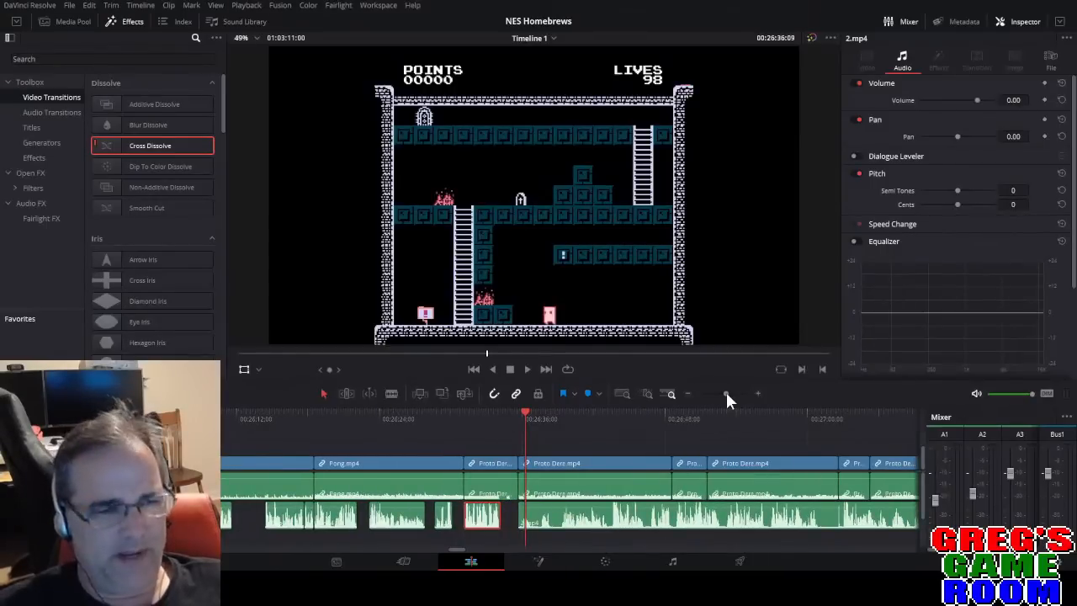
Play back the opening Proto Dere section and split the video clip shortly after its narration ends, at about 26:35:03.
drag(725, 389, 732, 392)
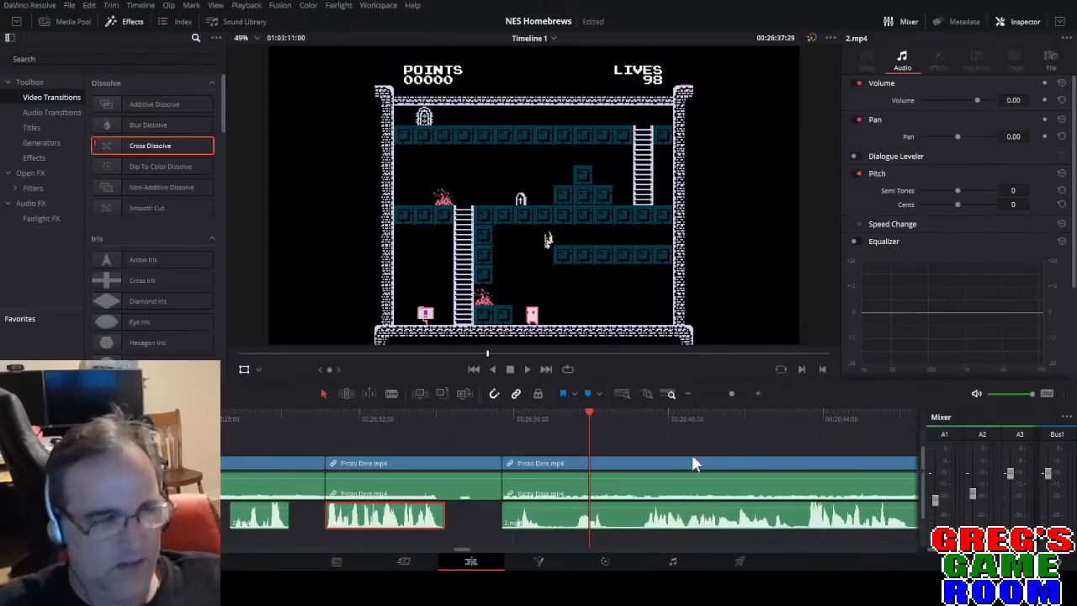
click(487, 412)
click(443, 412)
key(space)
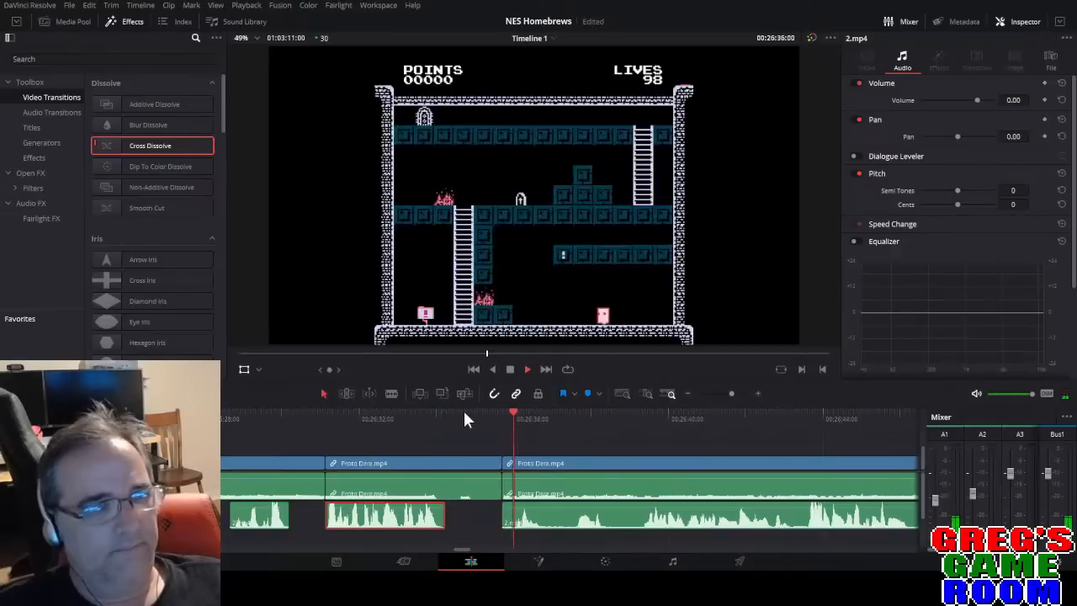
click(389, 420)
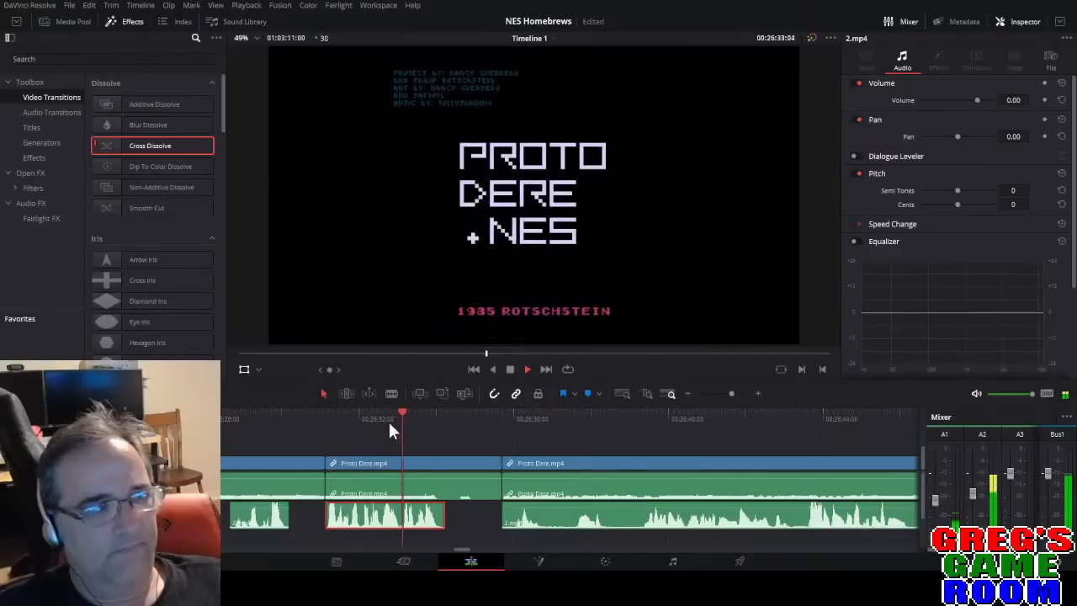
key(b)
click(481, 463)
key(space)
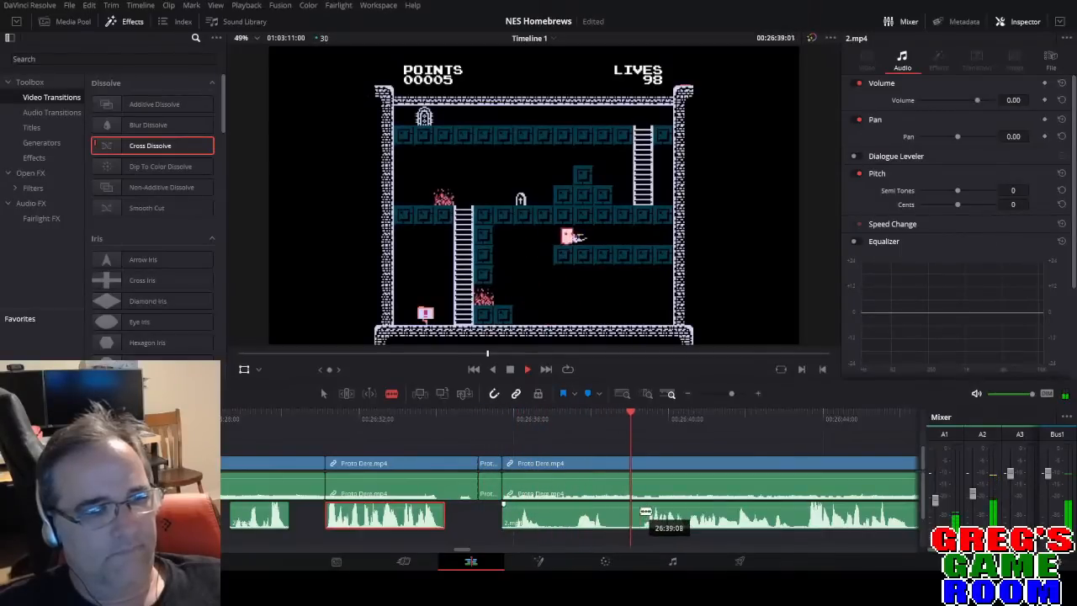
Split the narration under the second Proto Dere clip at about 26:39:07 and delete the piece before the cut.
key(space)
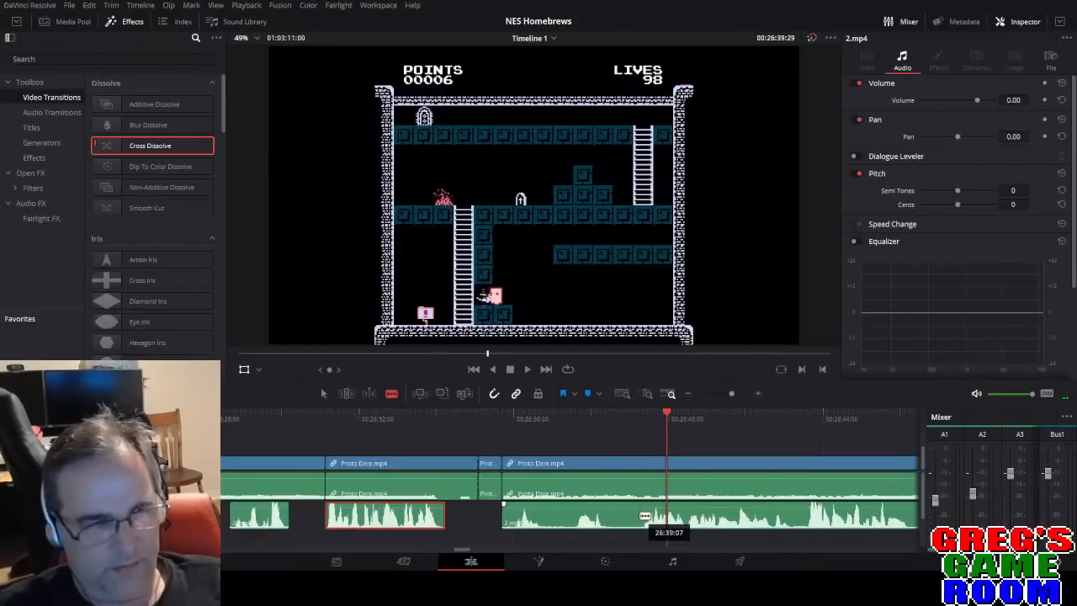
click(639, 515)
key(a)
click(593, 518)
key(BackSpace)
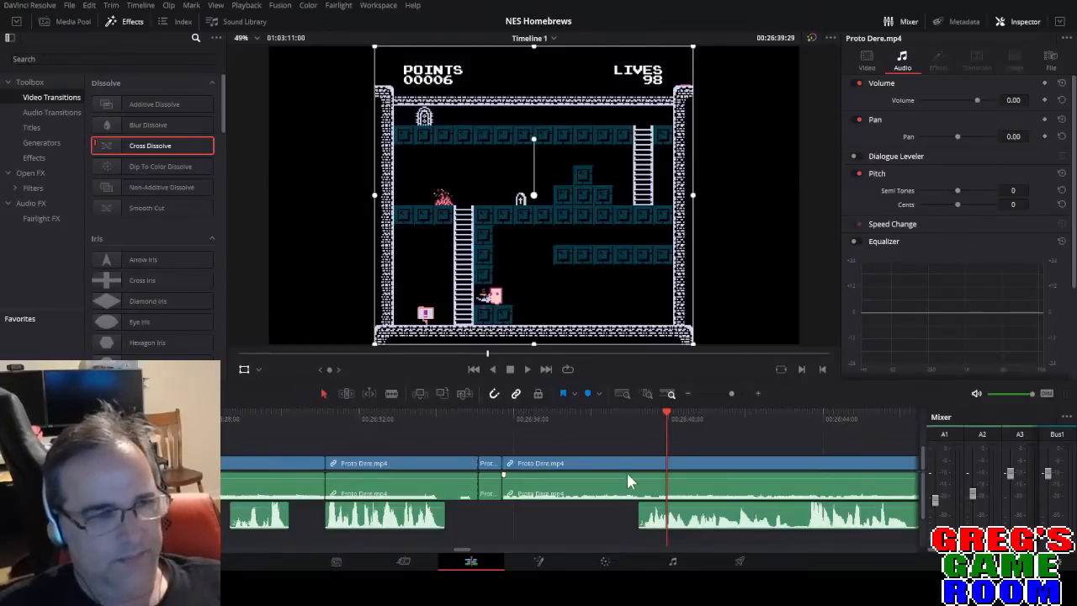
Review the remaining narration, split it at about 26:43:16, and delete the unwanted piece before the cut.
key(space)
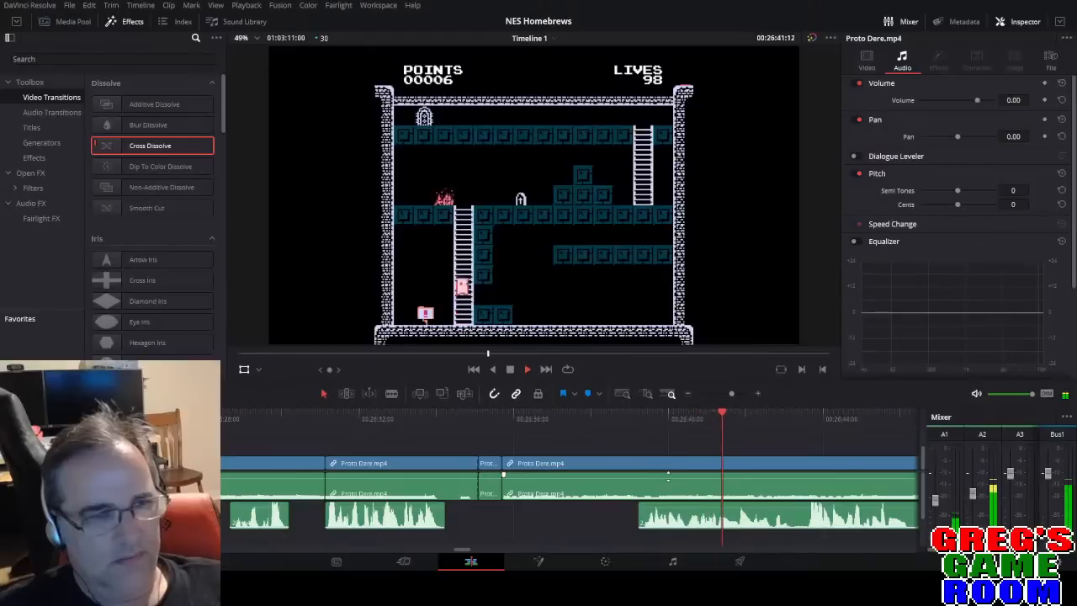
key(space)
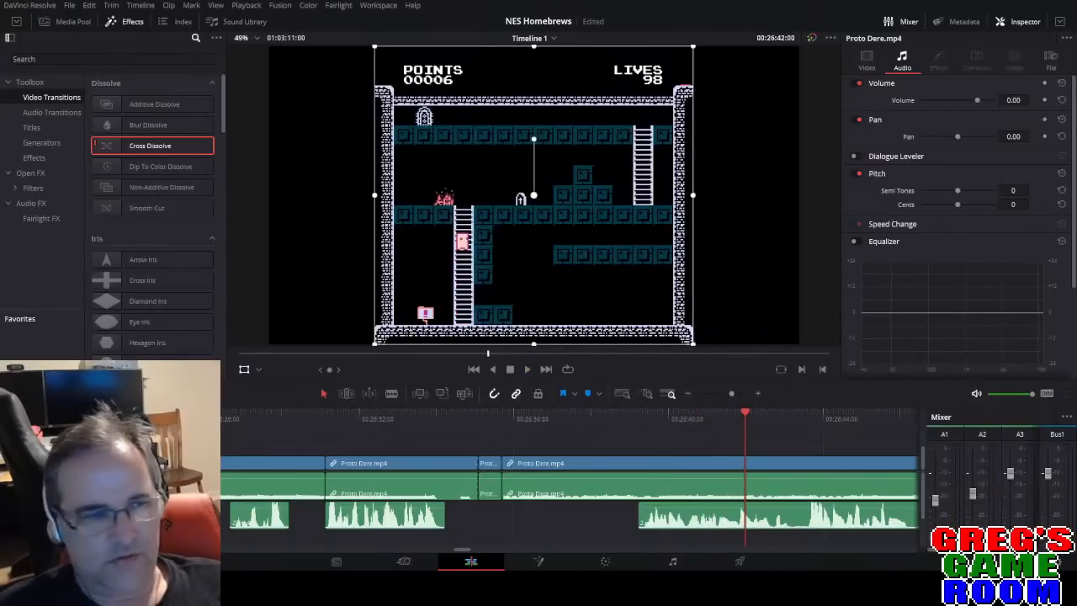
click(631, 415)
key(space)
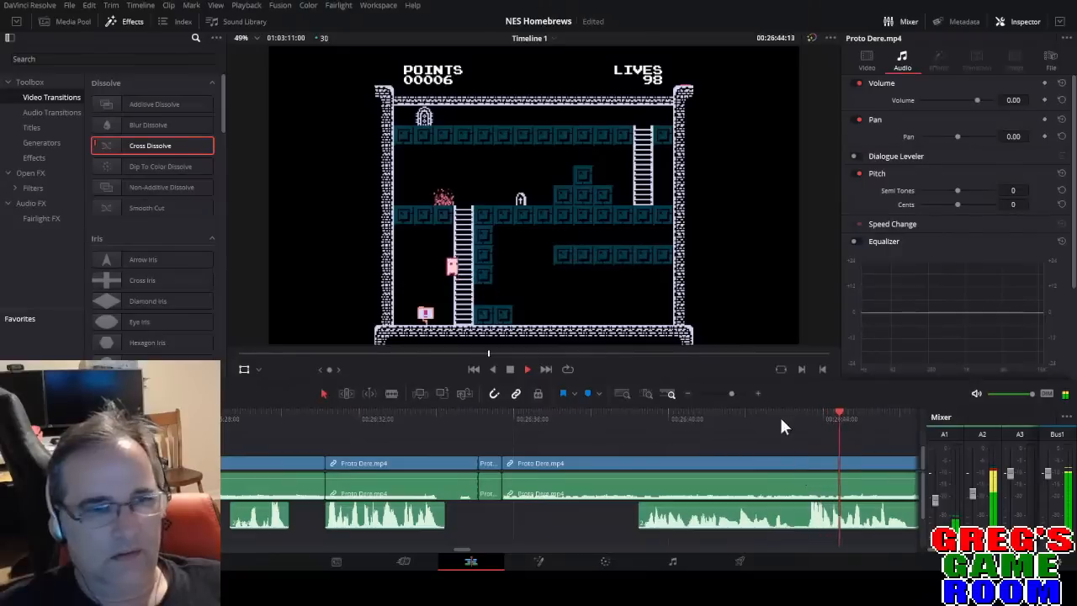
drag(732, 393, 733, 394)
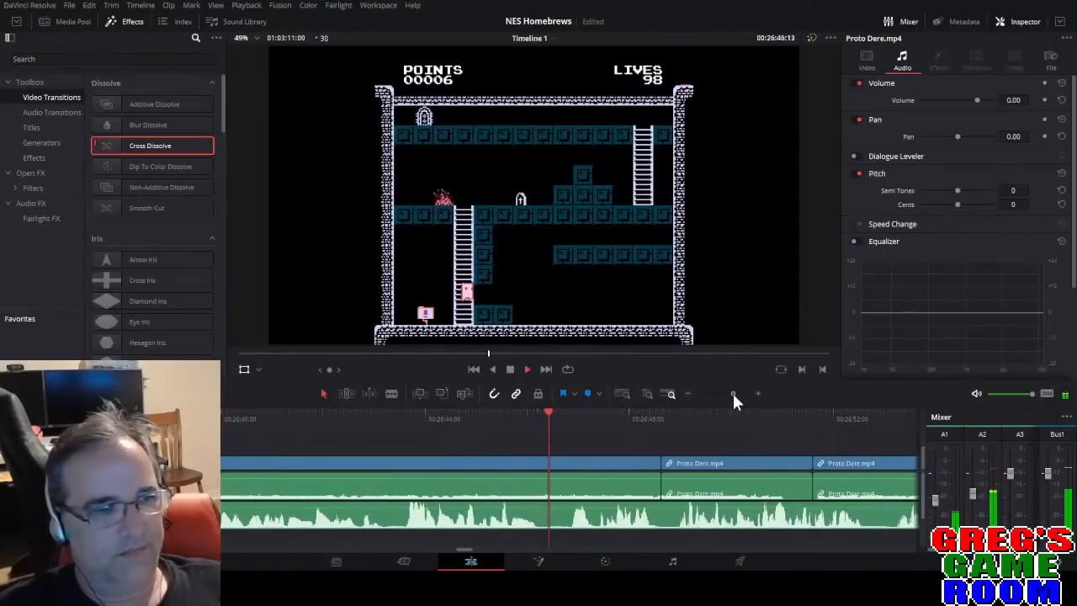
key(space)
click(352, 524)
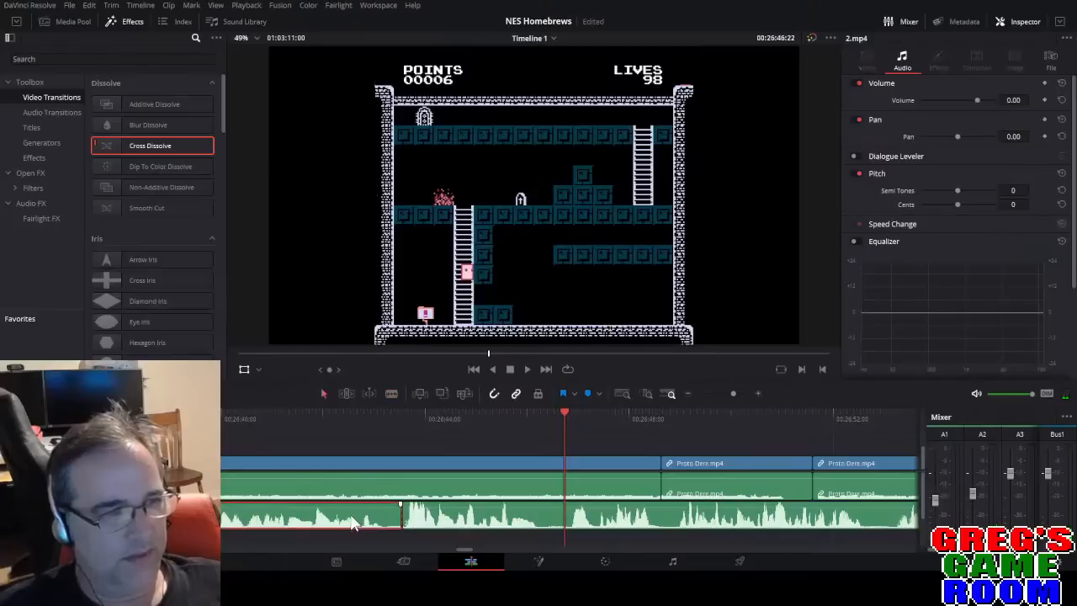
key(Delete)
click(388, 420)
key(space)
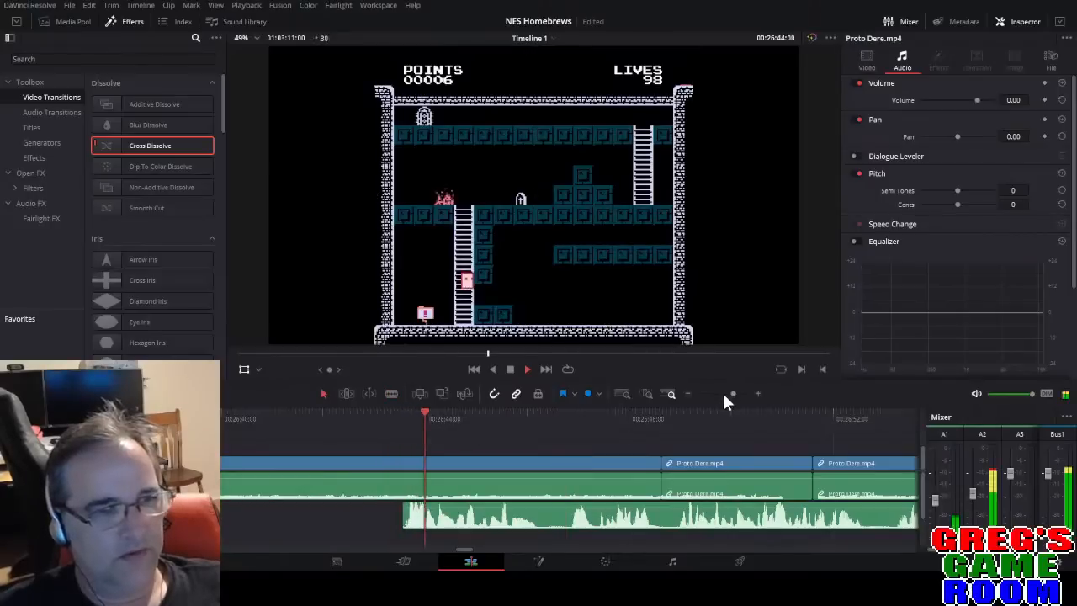
key(space)
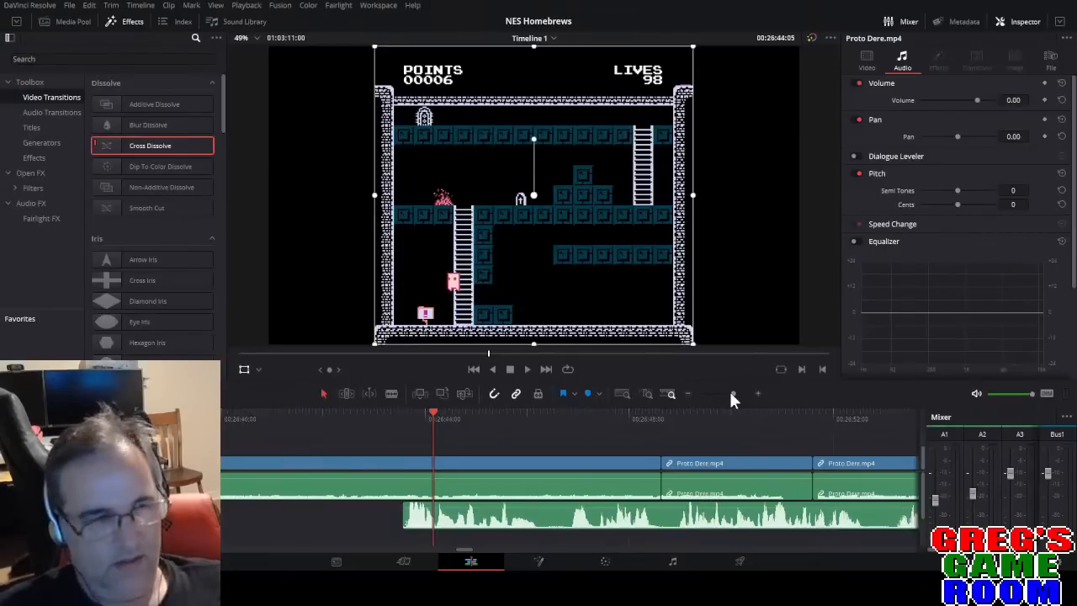
Split the narration at about 26:52:19 and move the piece before the cut earlier, to start at about 26:39:18.
click(729, 393)
key(space)
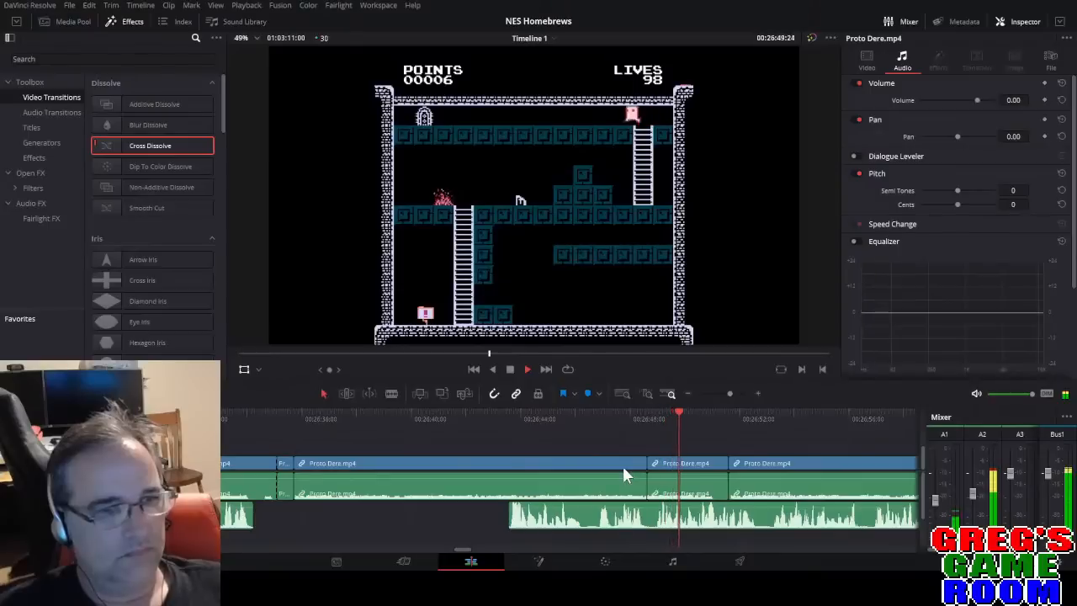
key(space)
drag(418, 414, 617, 428)
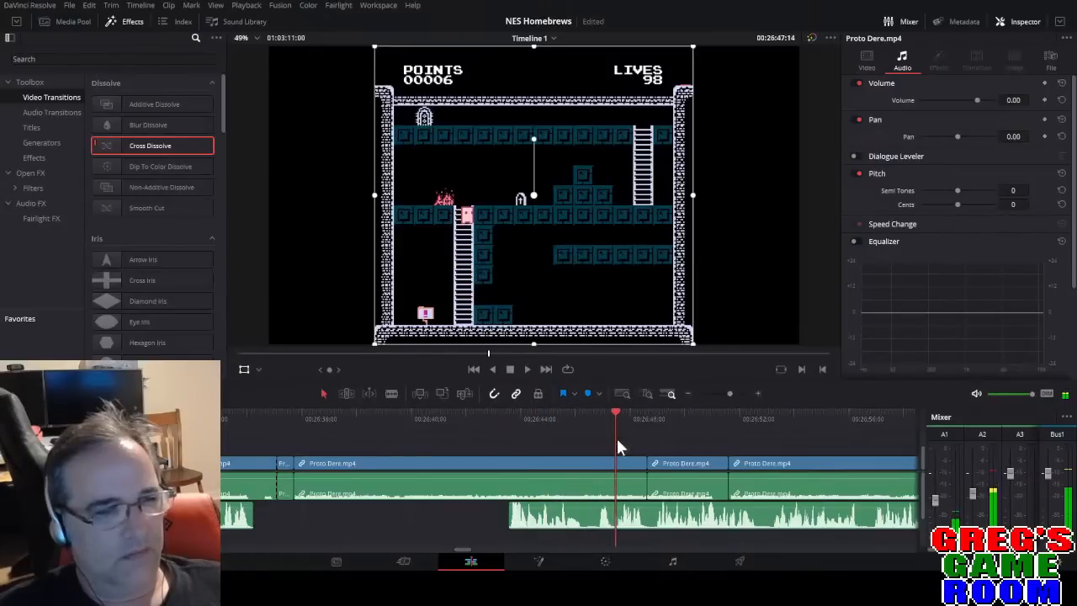
key(space)
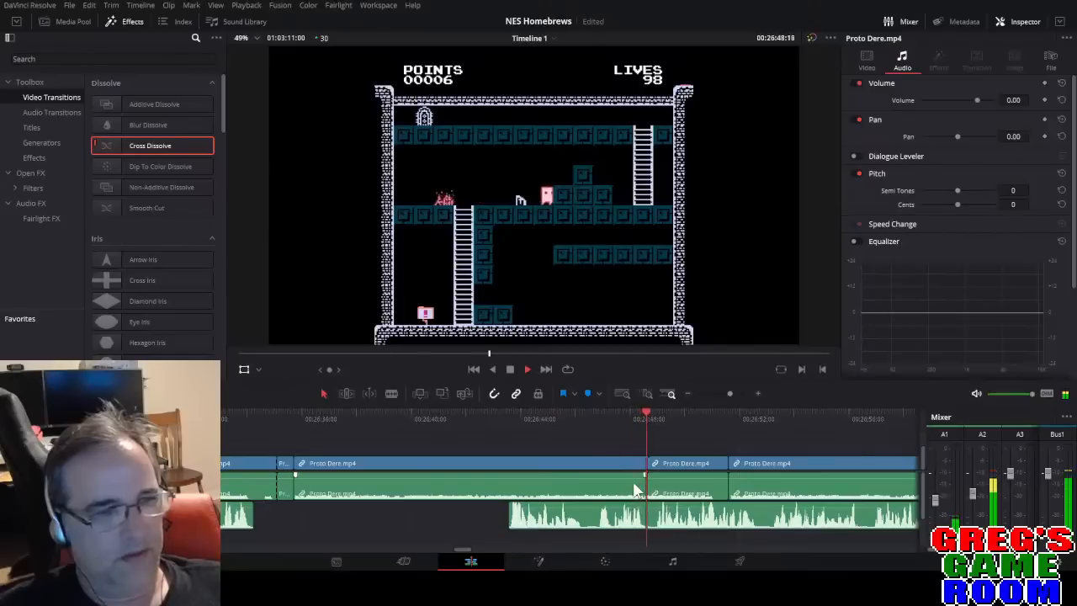
key(b)
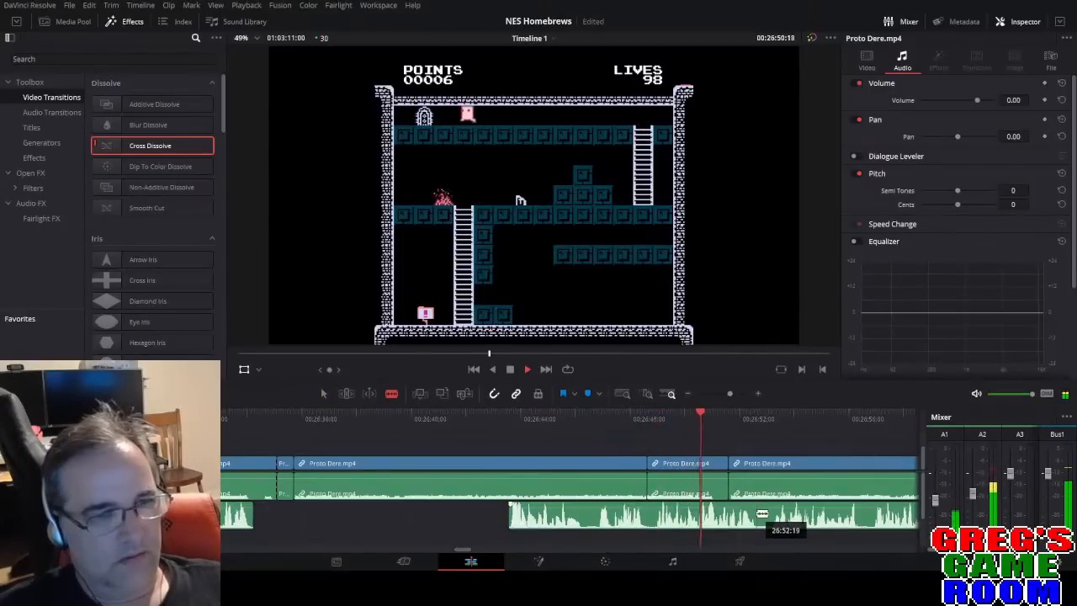
key(space)
click(757, 513)
key(a)
drag(648, 517, 539, 526)
click(385, 417)
key(space)
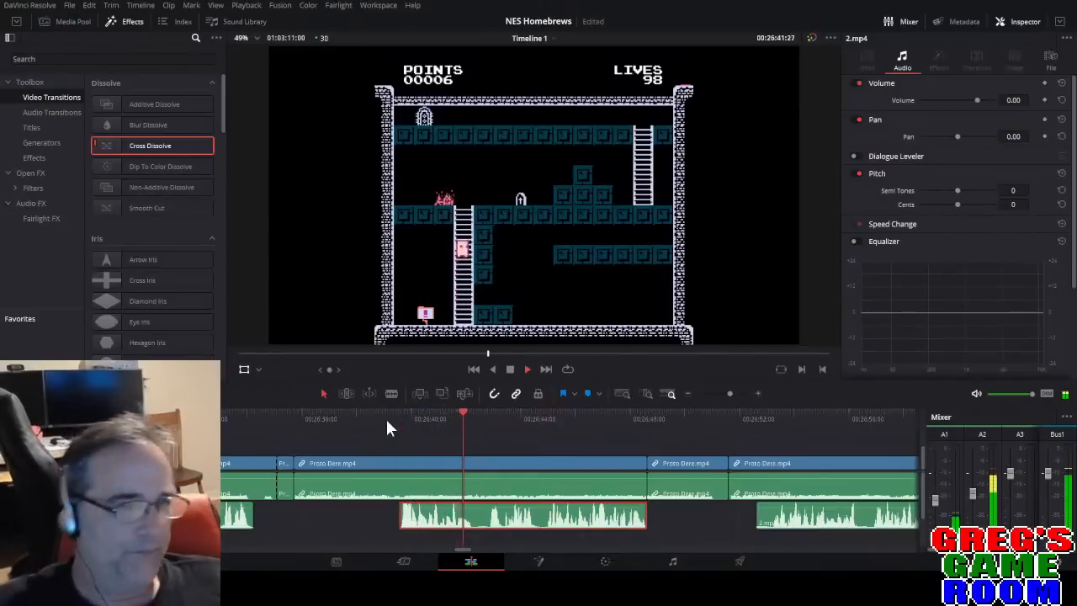
Cut the moved narration between about 26:42:10 and 26:43:10 and delete the unwanted pieces, leaving a gap.
key(b)
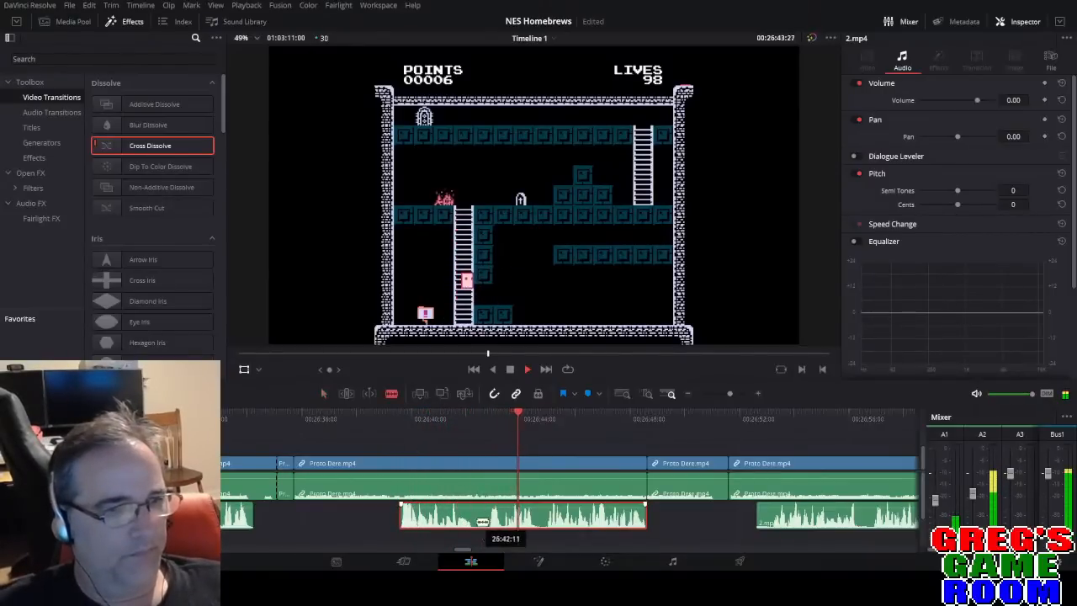
click(476, 518)
click(487, 518)
key(a)
click(481, 516)
key(Delete)
key(b)
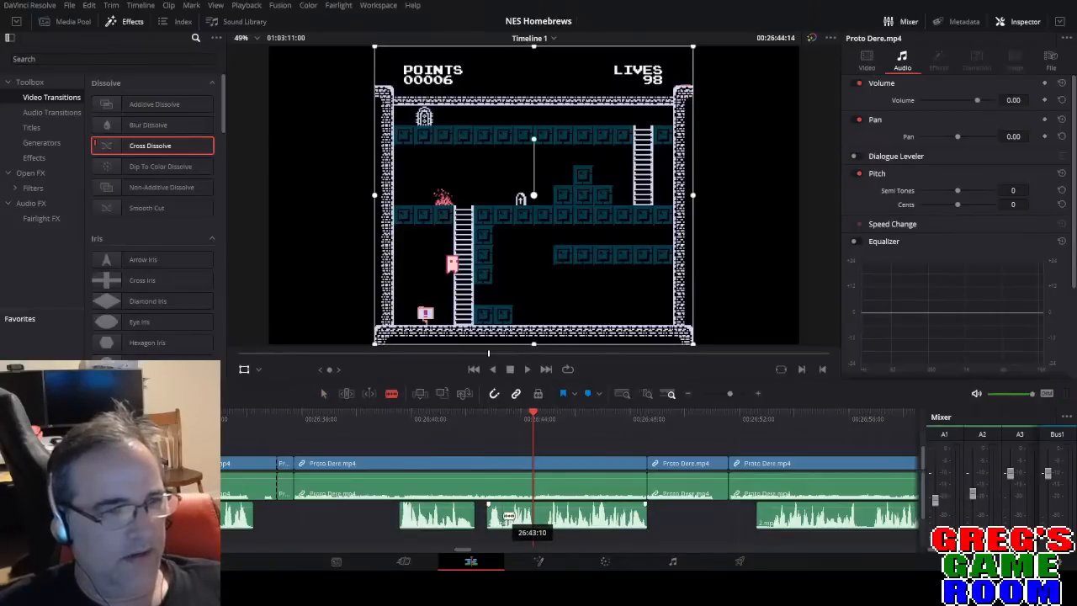
key(a)
click(495, 519)
key(Delete)
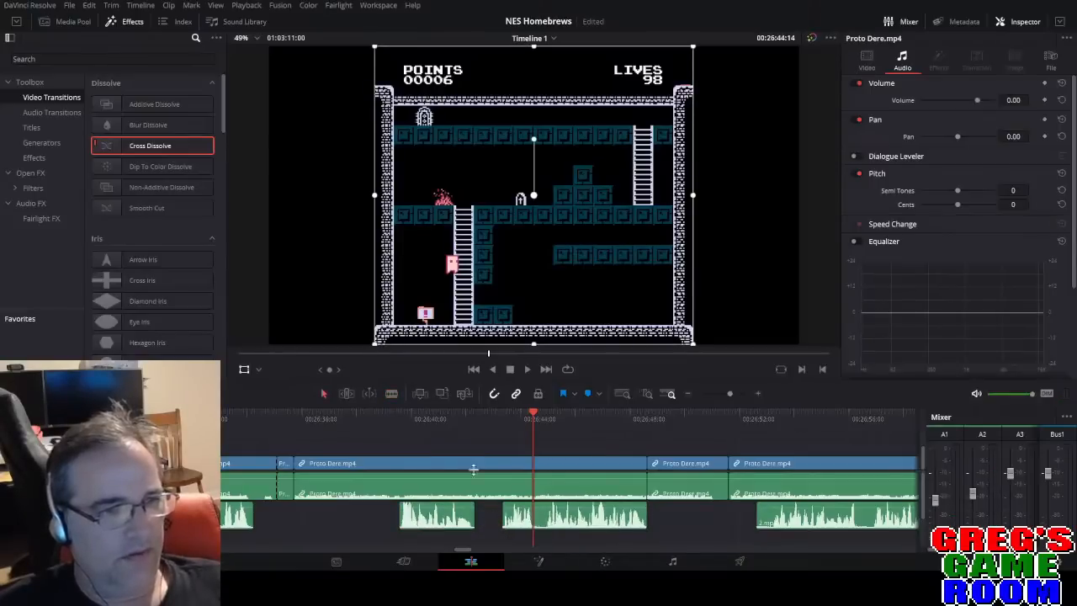
Remove the Proto Dere footage from about 26:35:02 to 26:37:12, closing the gap, and move the short narration piece to that cut.
click(494, 424)
key(space)
click(367, 417)
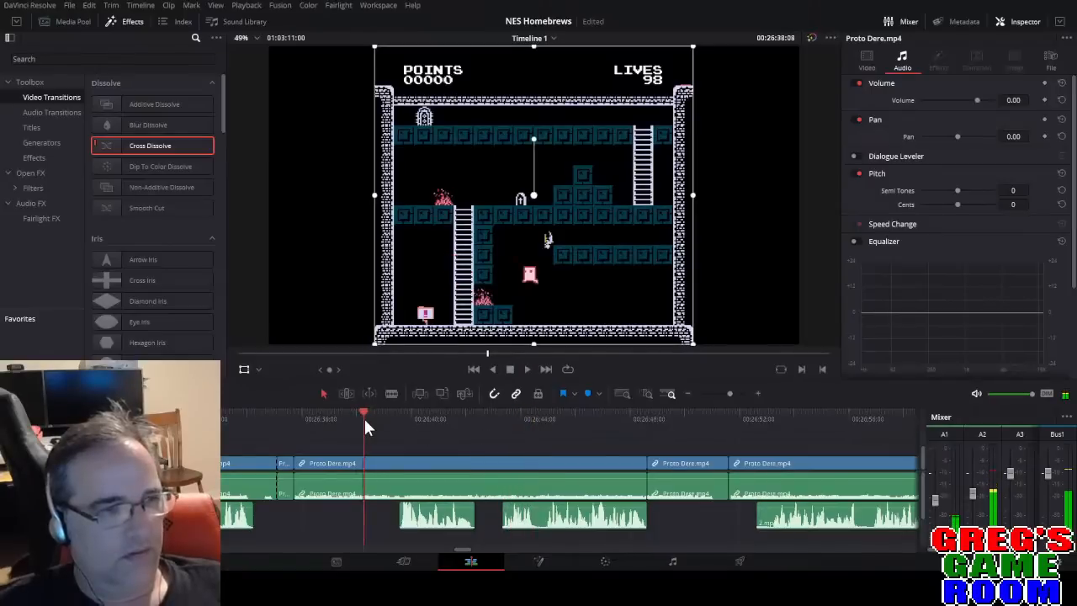
click(293, 418)
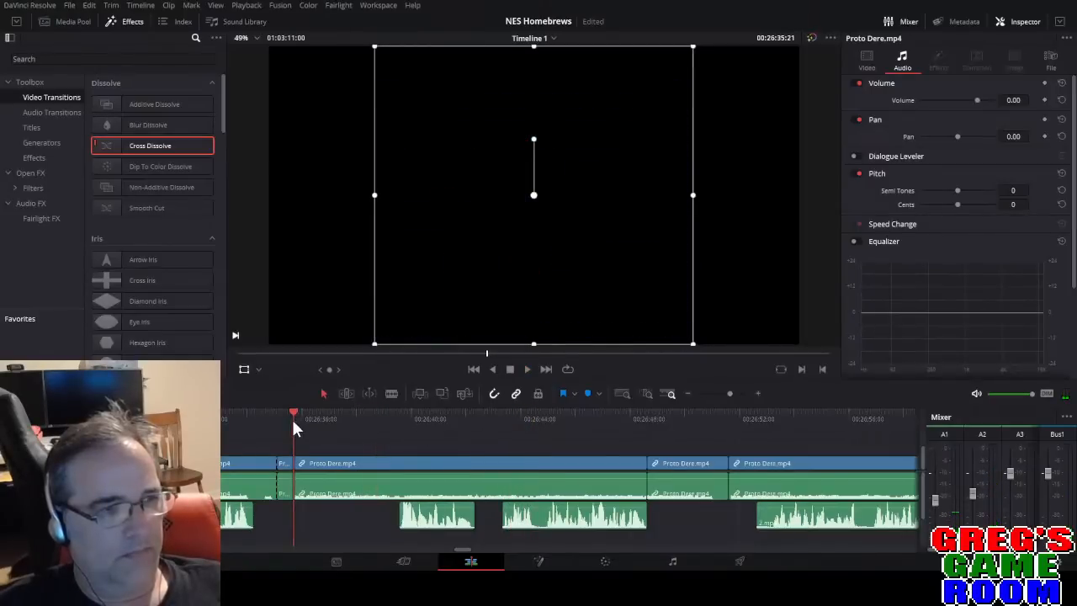
click(276, 418)
key(space)
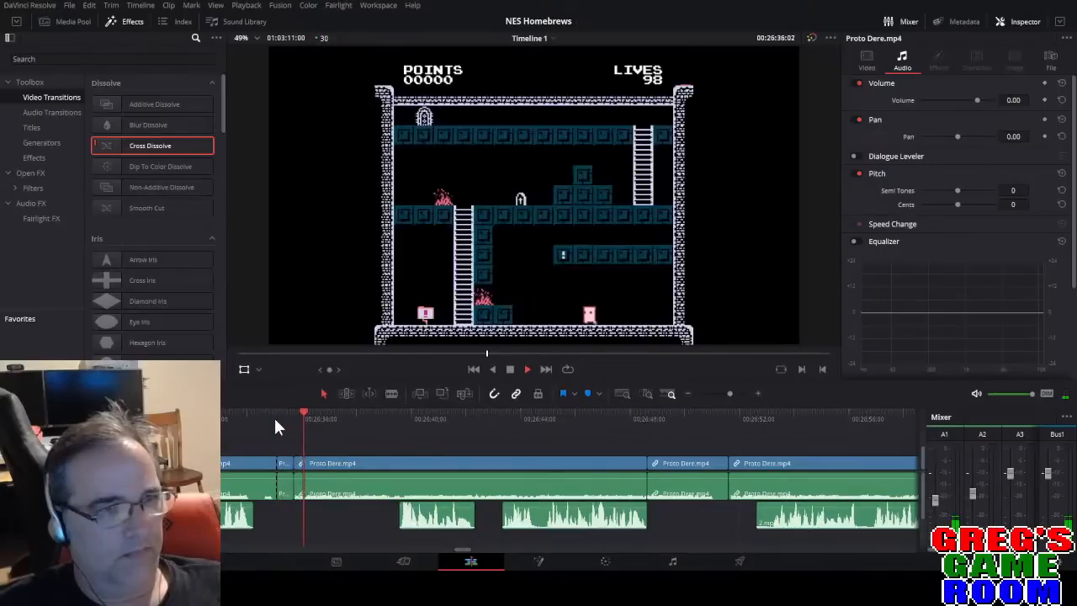
key(space)
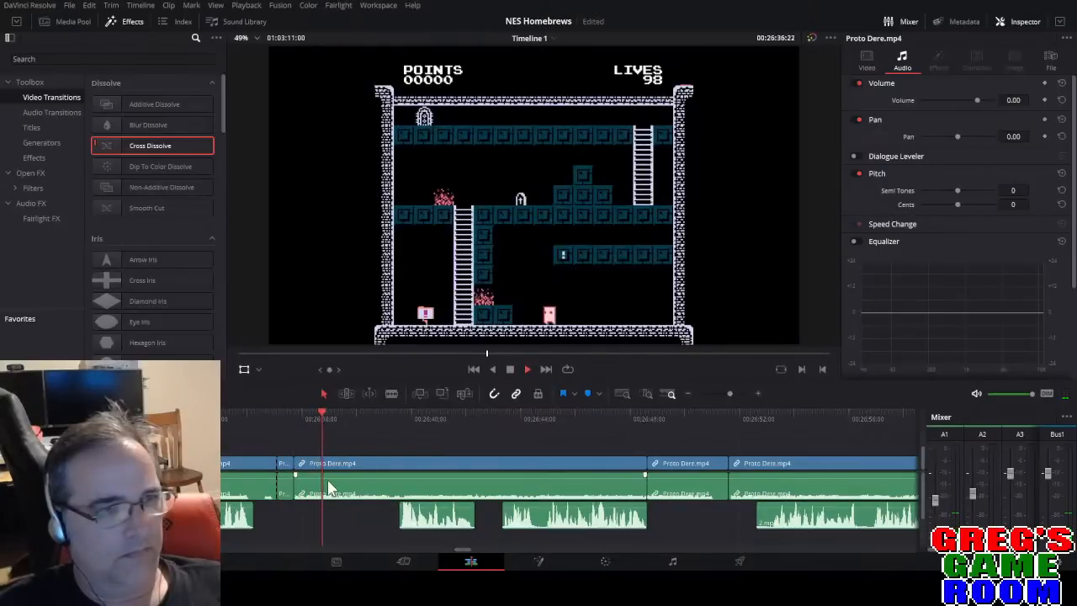
key(b)
click(344, 483)
key(a)
drag(293, 469, 318, 524)
key(Delete)
Split the following narration where speech begins, at about 26:50:23, and delete the silent lead-in.
key(space)
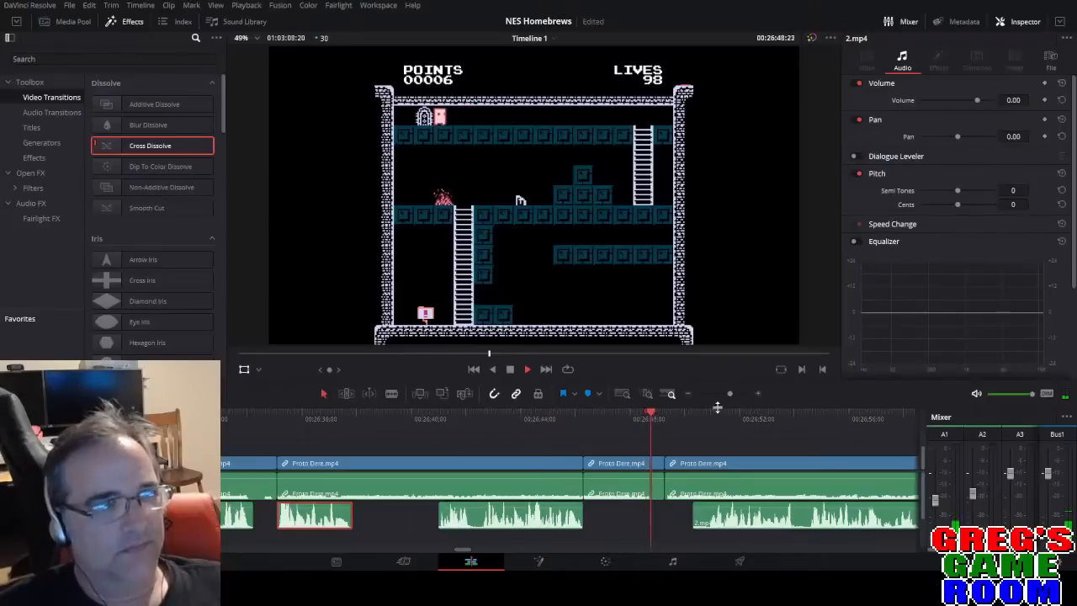
drag(729, 393, 731, 394)
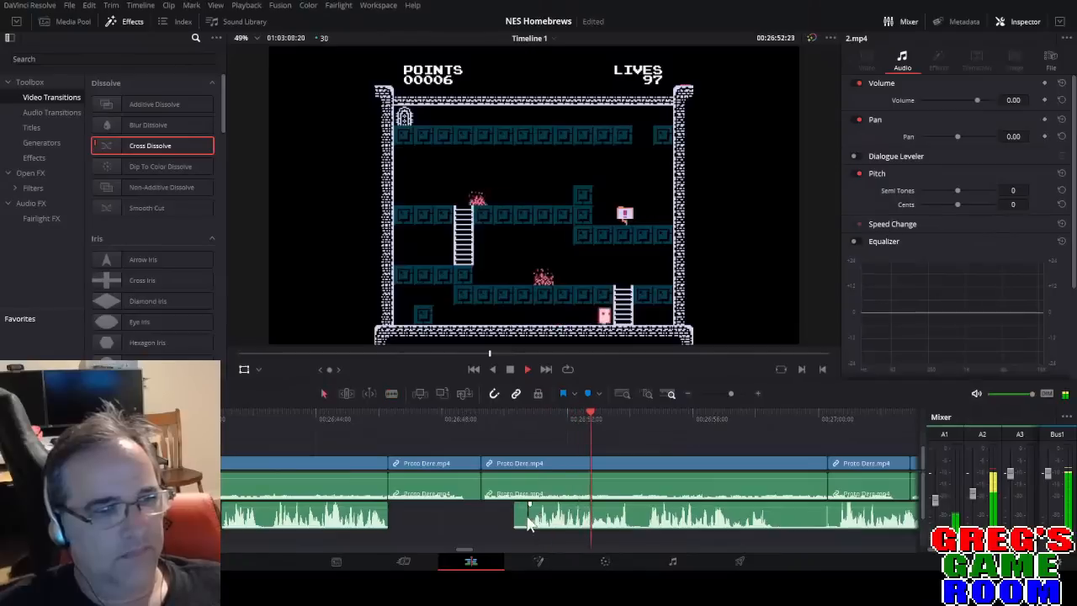
key(Delete)
click(363, 415)
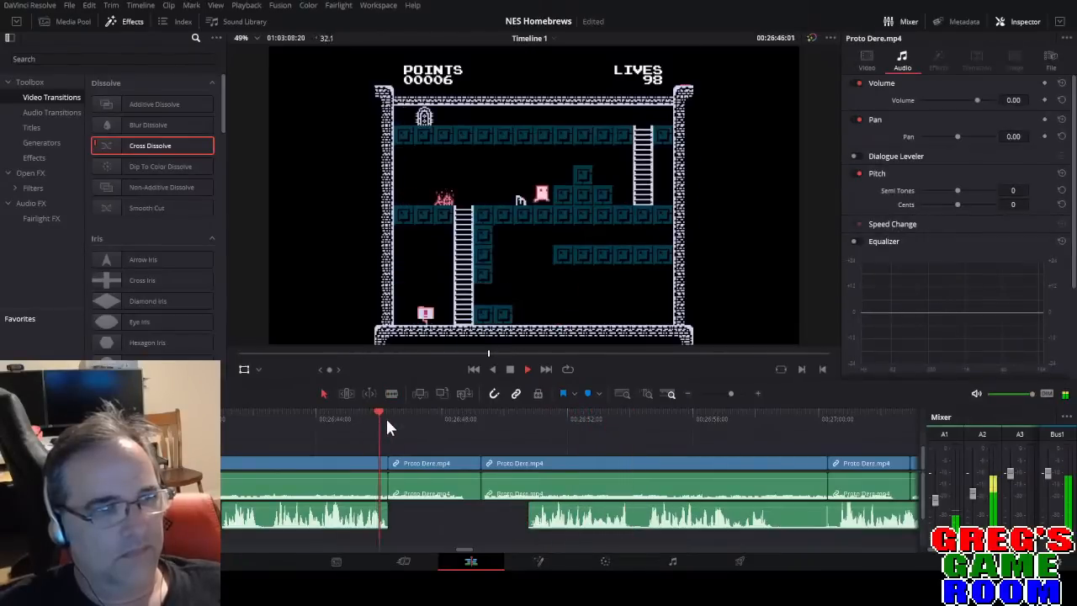
Split the narration at about 26:54:00, move the piece before the cut to the Proto Dere cut at about 26:46:09, and play it back.
key(space)
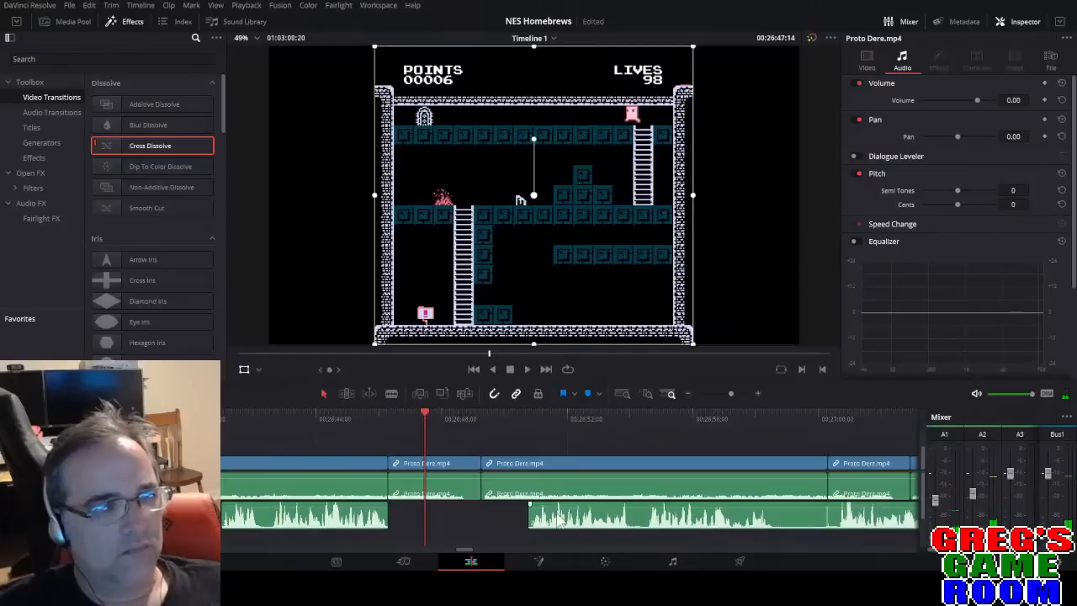
key(b)
key(space)
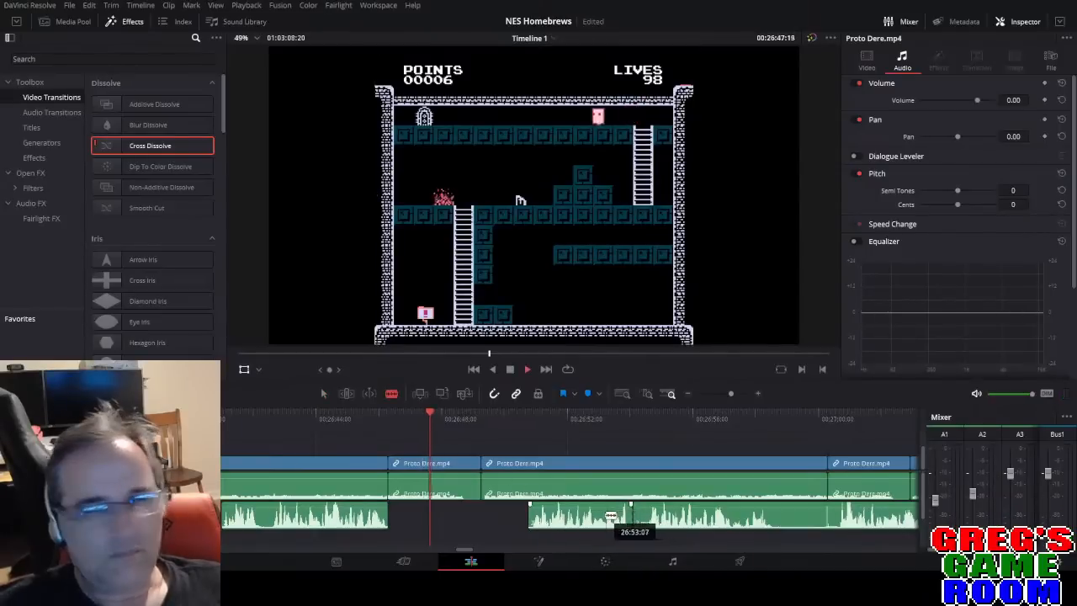
key(space)
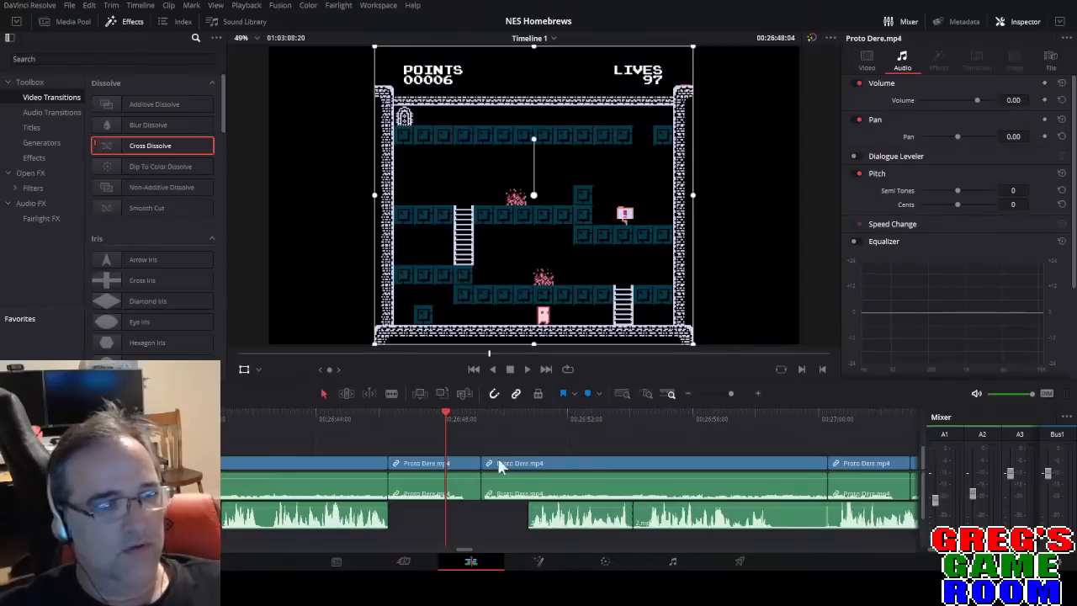
click(377, 420)
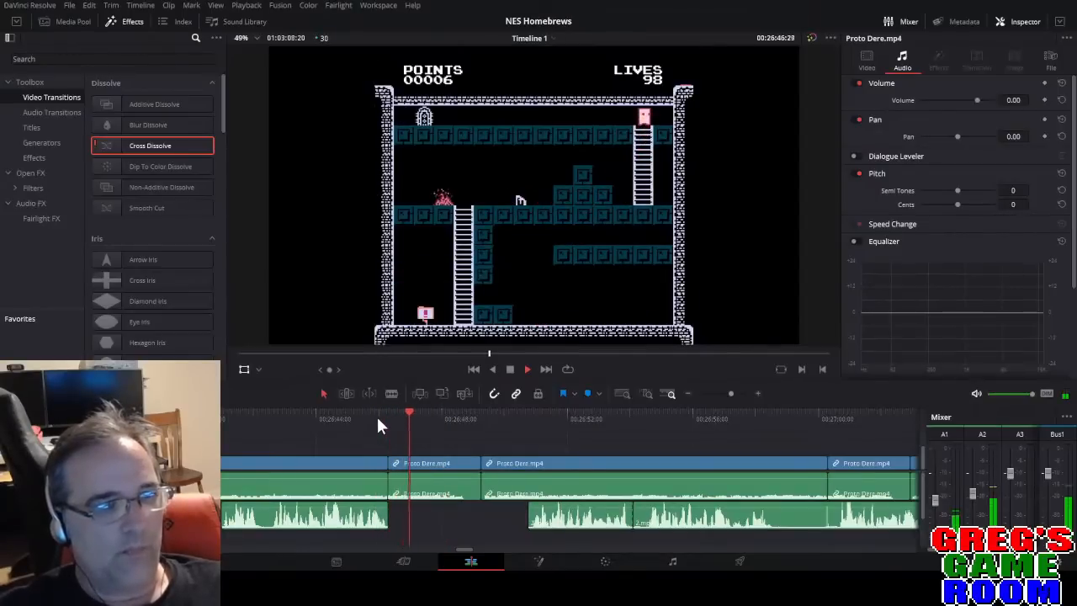
drag(588, 538, 470, 539)
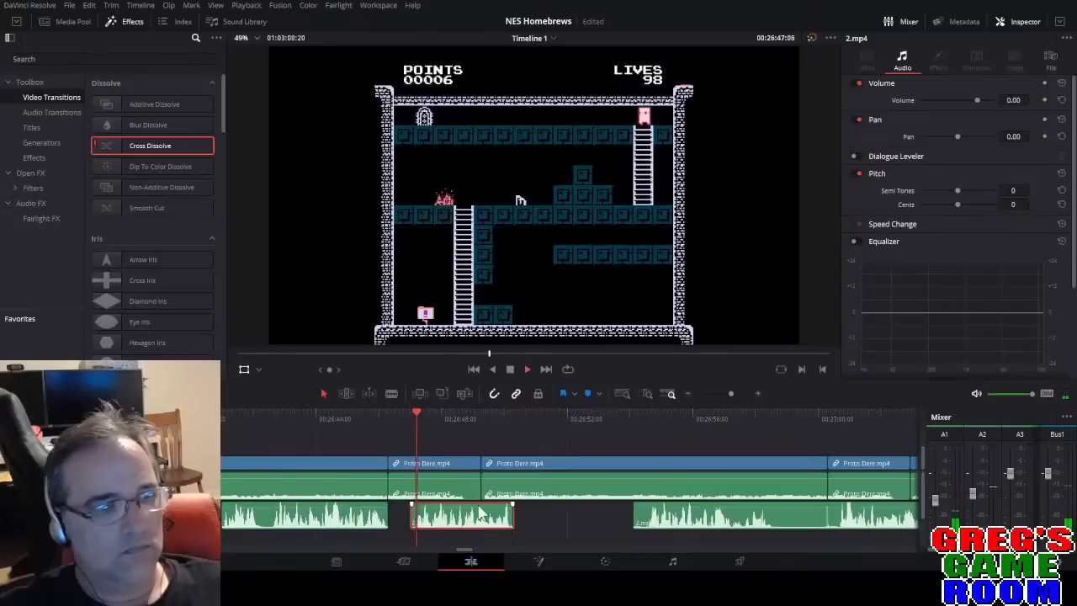
drag(458, 524, 436, 526)
click(364, 412)
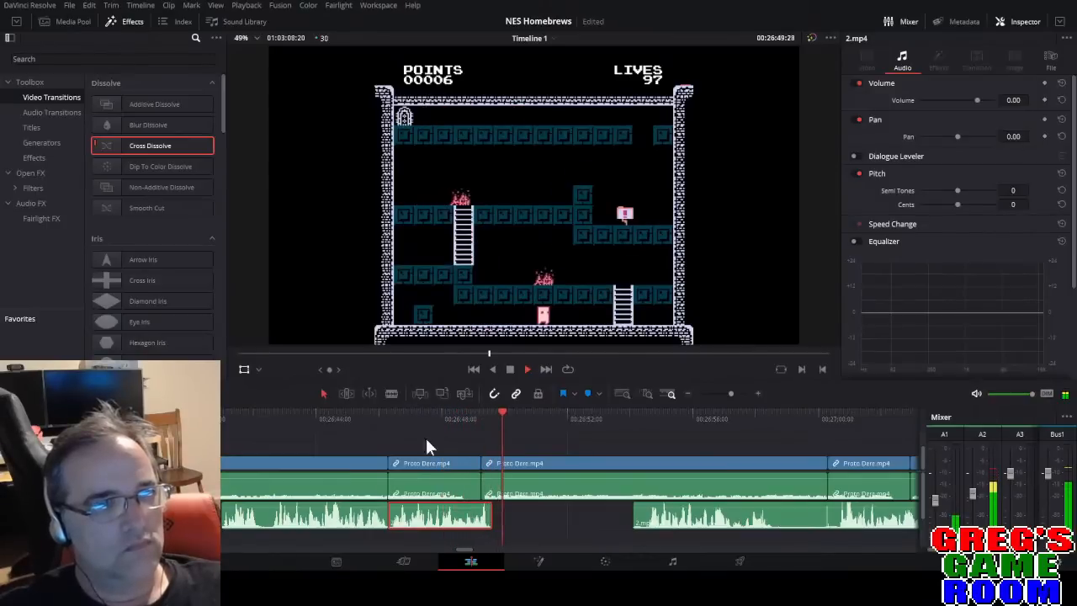
click(635, 414)
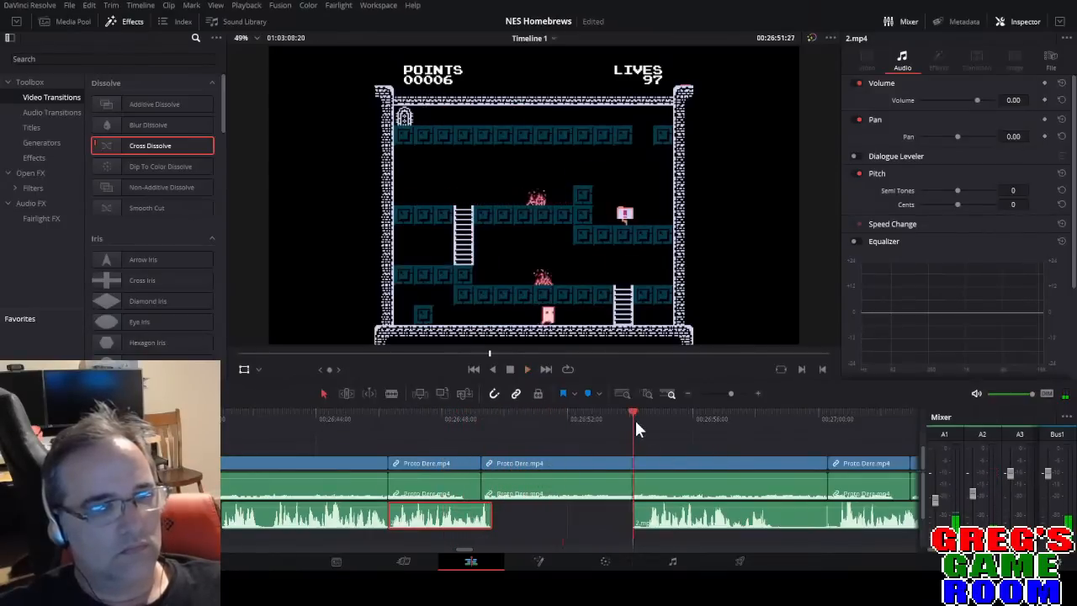
Split the narration where speech begins, at about 26:54:15, and delete the silent lead-in.
key(b)
click(647, 516)
key(a)
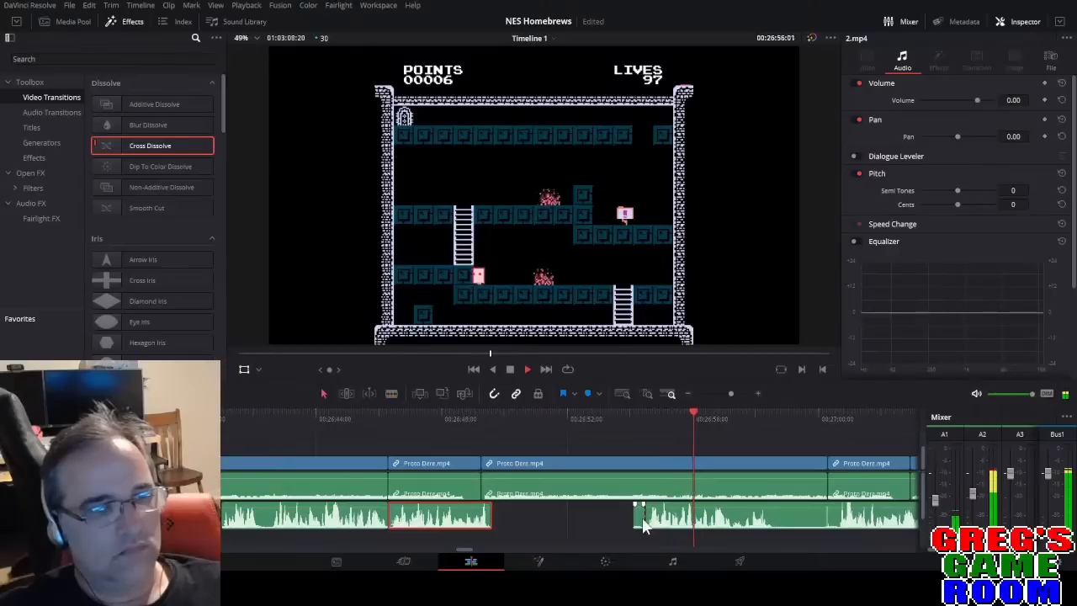
click(641, 517)
key(Delete)
Split the narration at about 26:58:18, move the piece before the cut up against the preceding narration, and play it back.
key(b)
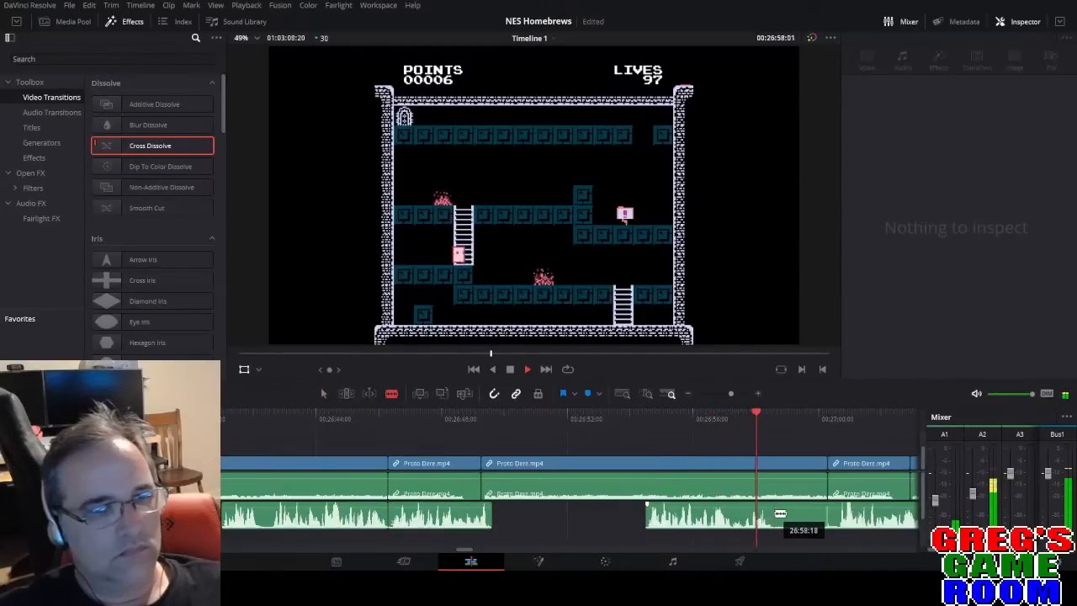
key(space)
click(781, 513)
key(a)
drag(734, 522, 581, 526)
click(477, 420)
key(space)
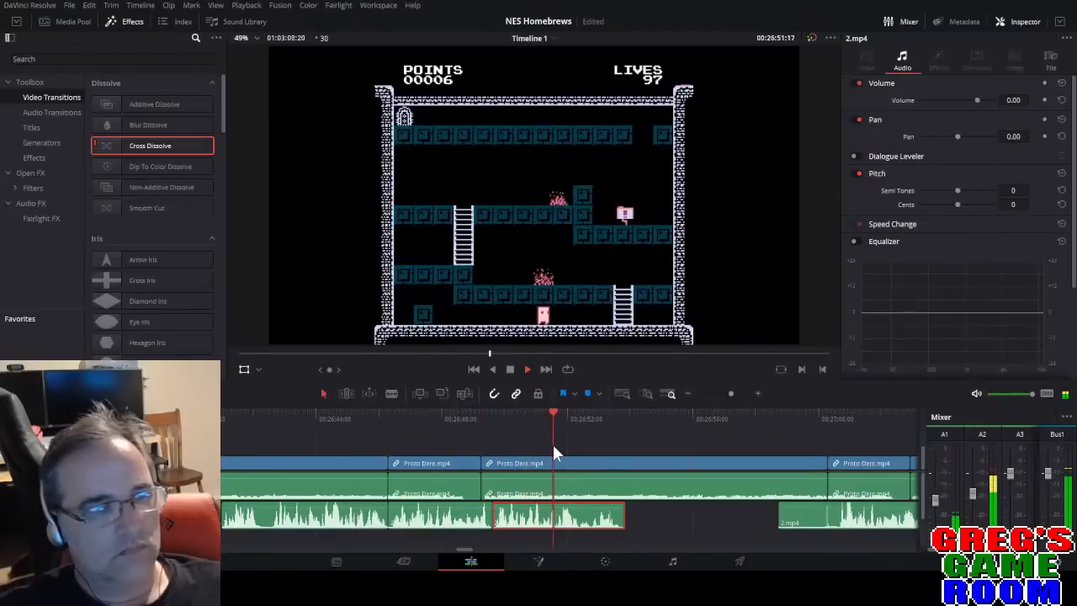
key(space)
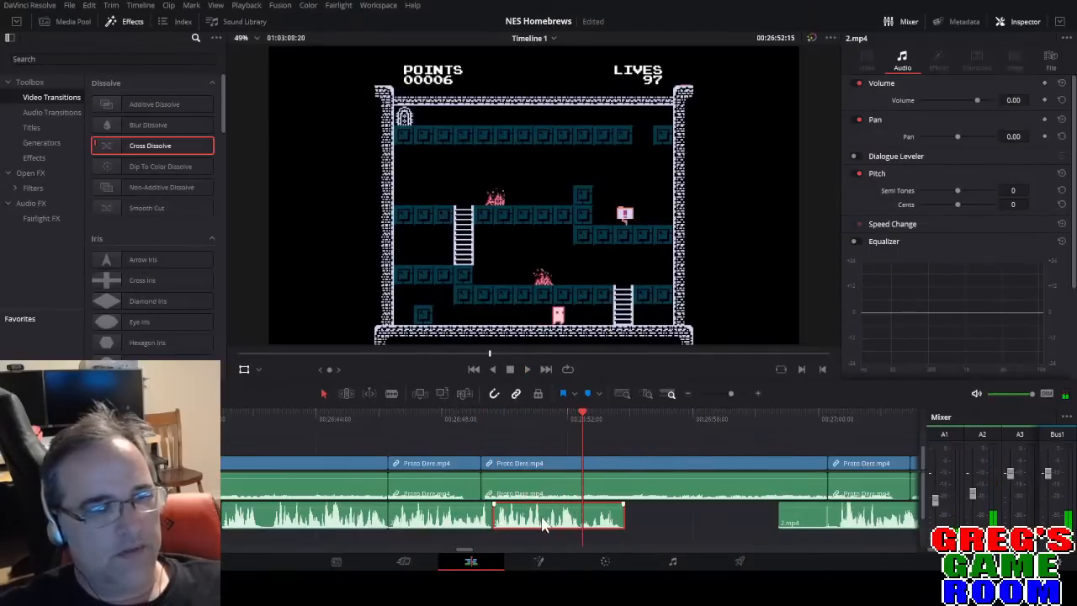
key(space)
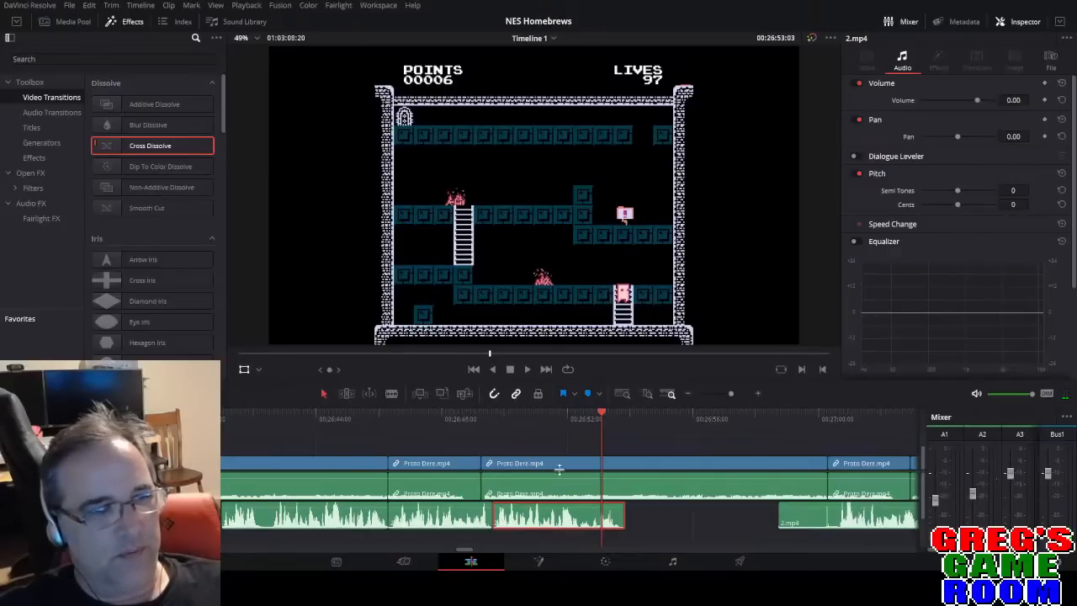
Move that narration piece forward to about 26:53:22 and remove the Proto Dere footage from 26:49:08 to 26:51:23, closing the gap.
drag(535, 523, 666, 524)
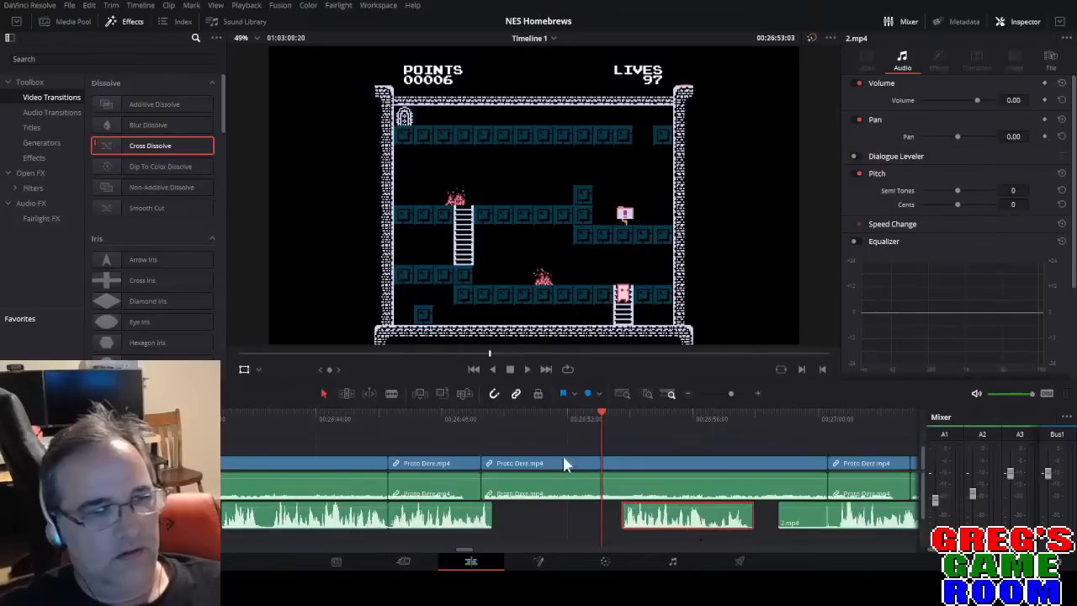
drag(502, 419, 562, 436)
click(521, 462)
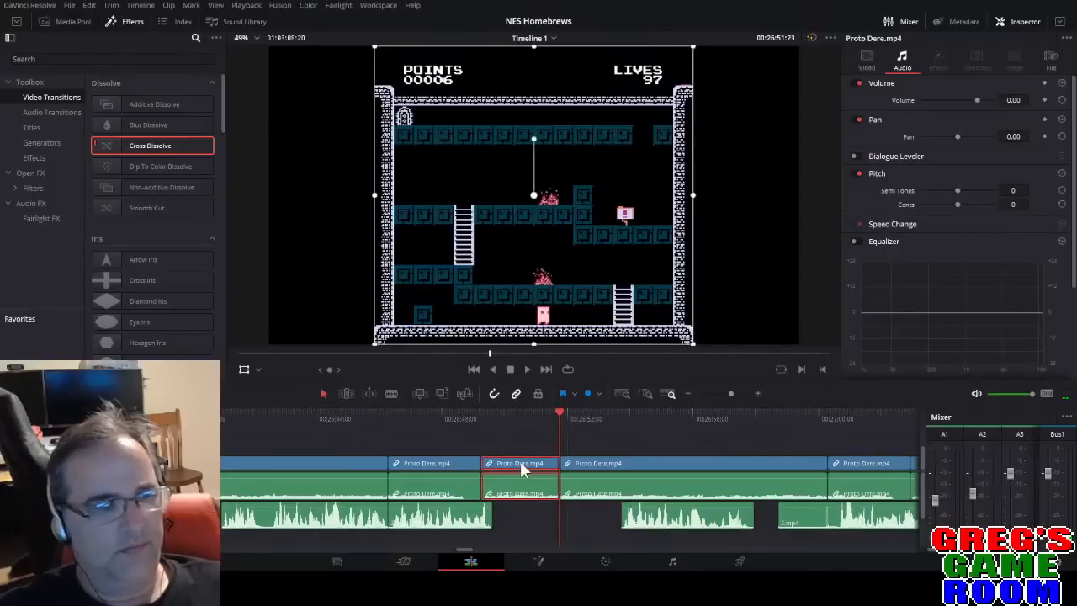
key(ctrl+shift+bracketleft)
Move the narration piece back to start at about 26:49:29, leaving a short pause, and play the section.
drag(584, 520, 544, 523)
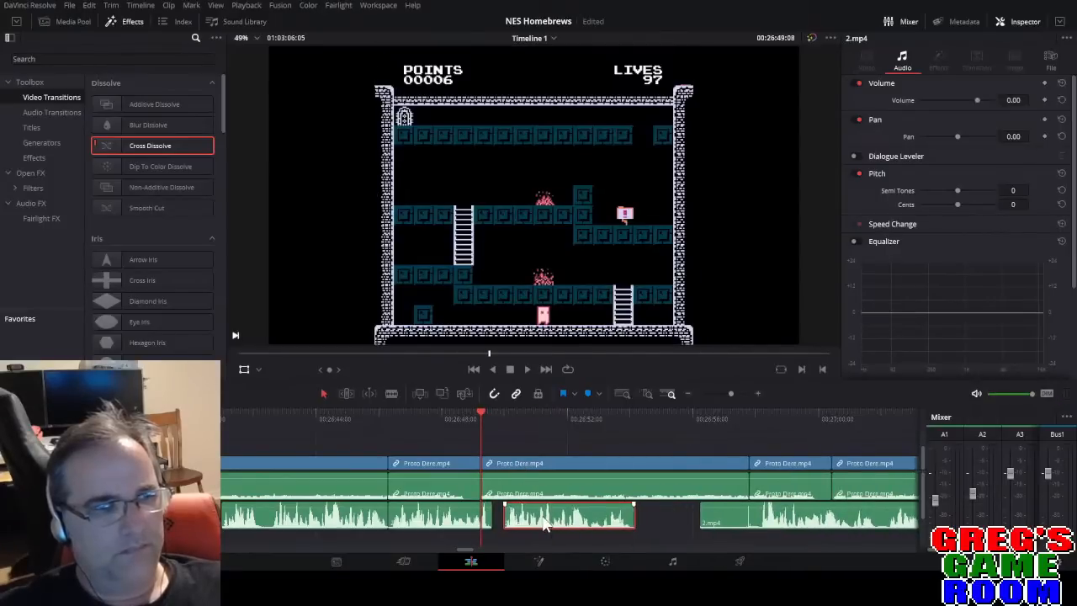
click(462, 416)
key(space)
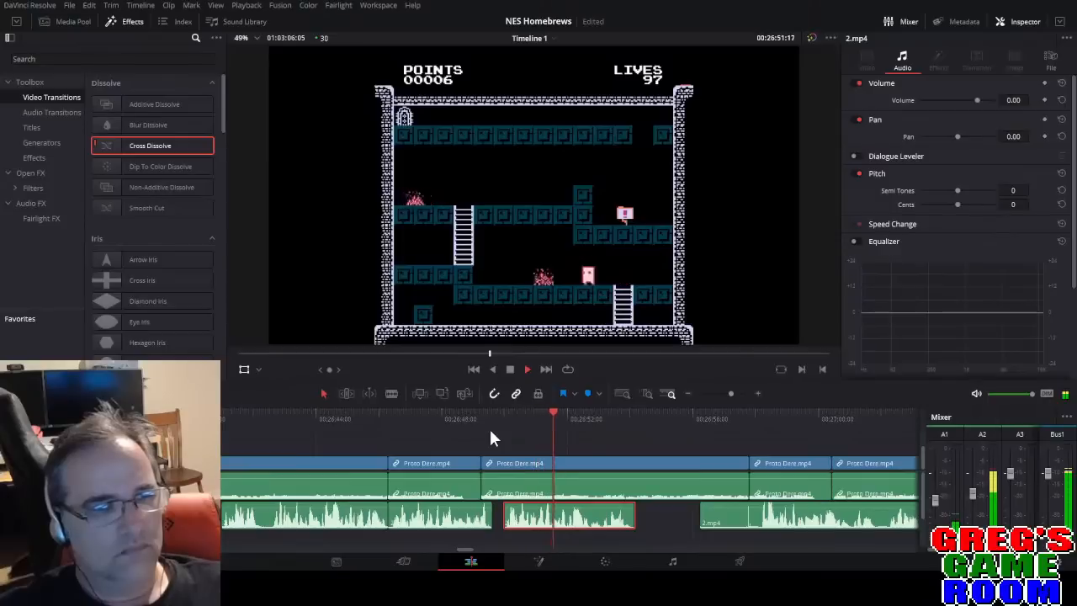
click(460, 413)
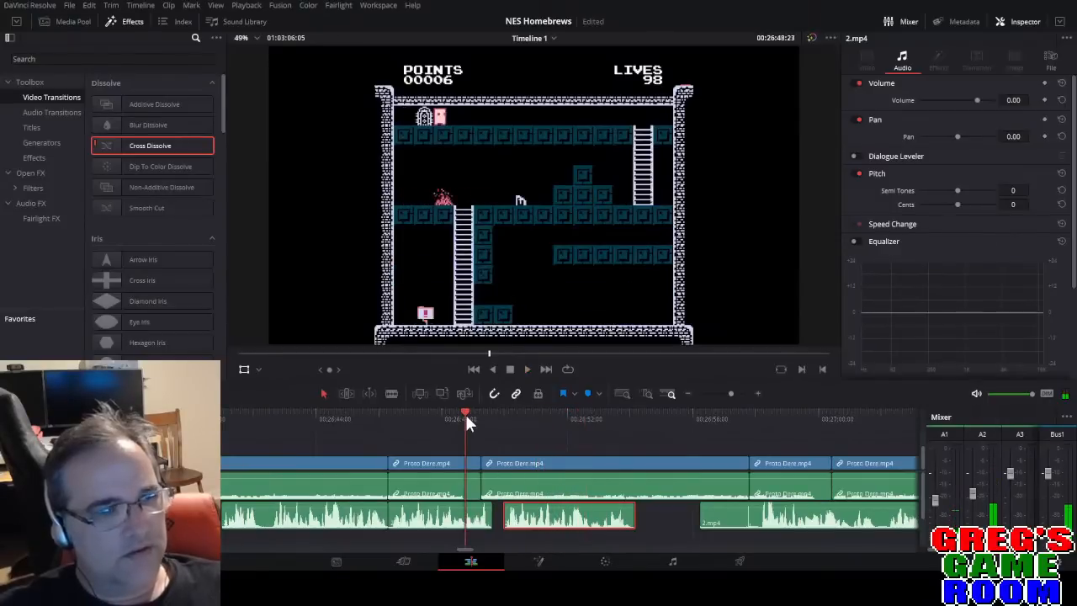
Split the Proto Dere footage at about 26:48:28 and remove the short piece up to the next cut, closing the gap.
drag(730, 393, 739, 393)
click(423, 414)
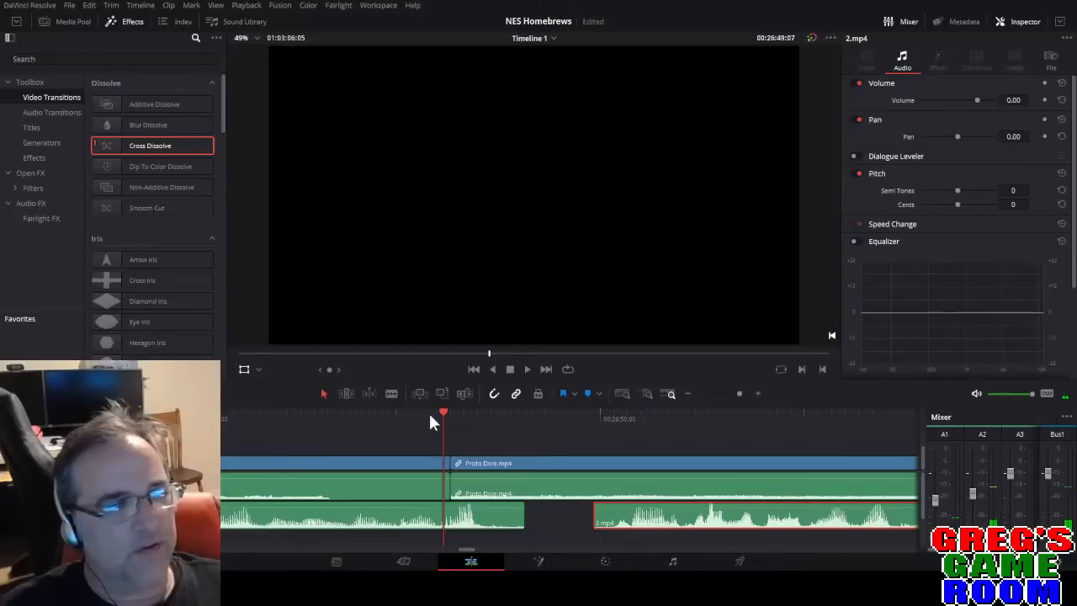
click(430, 416)
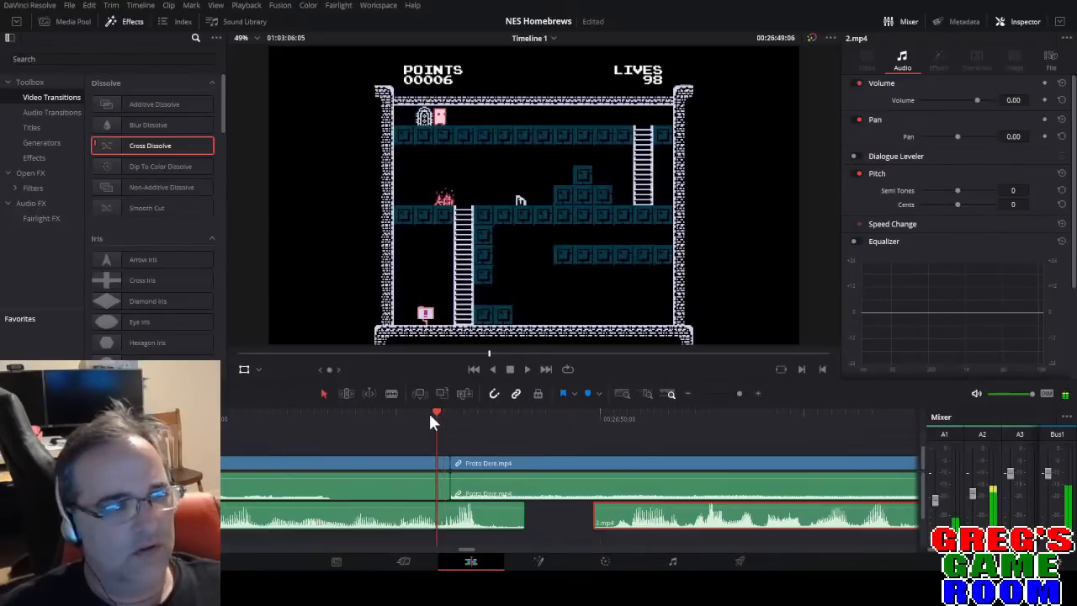
key(j)
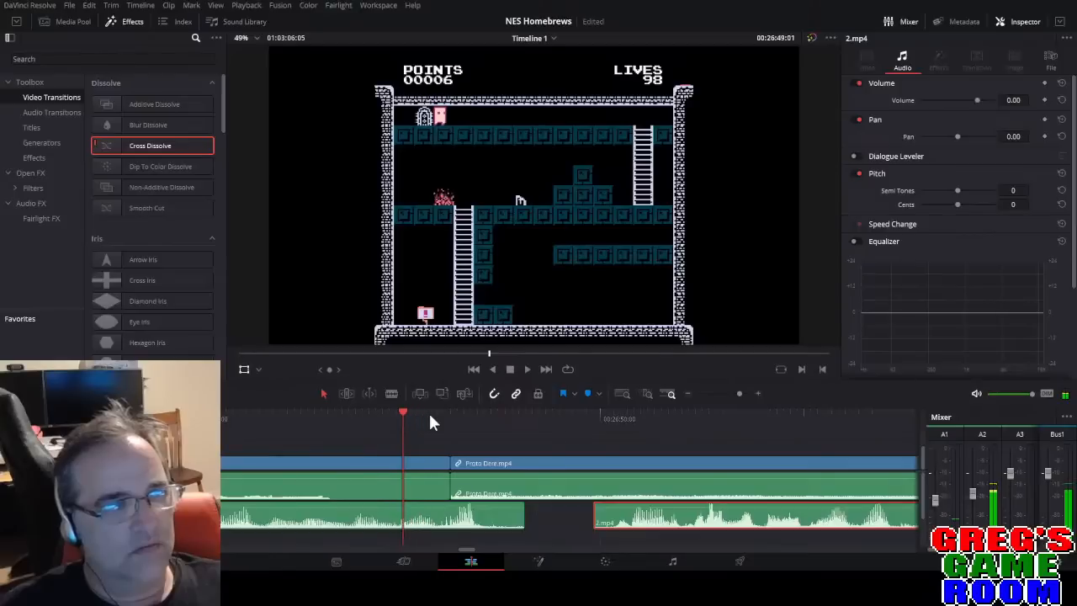
key(l)
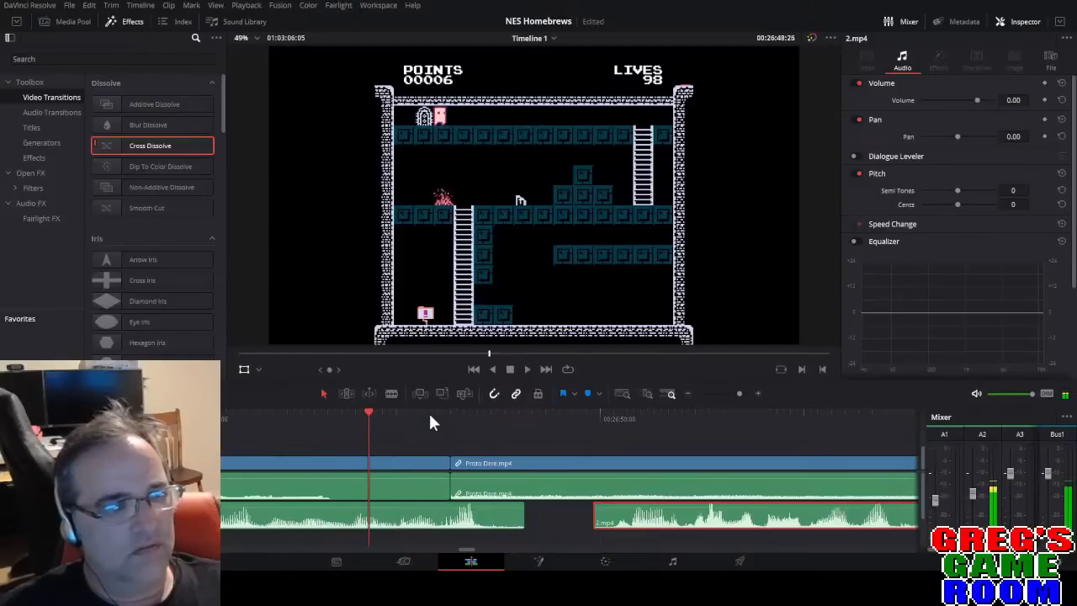
key(ctrl+b)
click(411, 462)
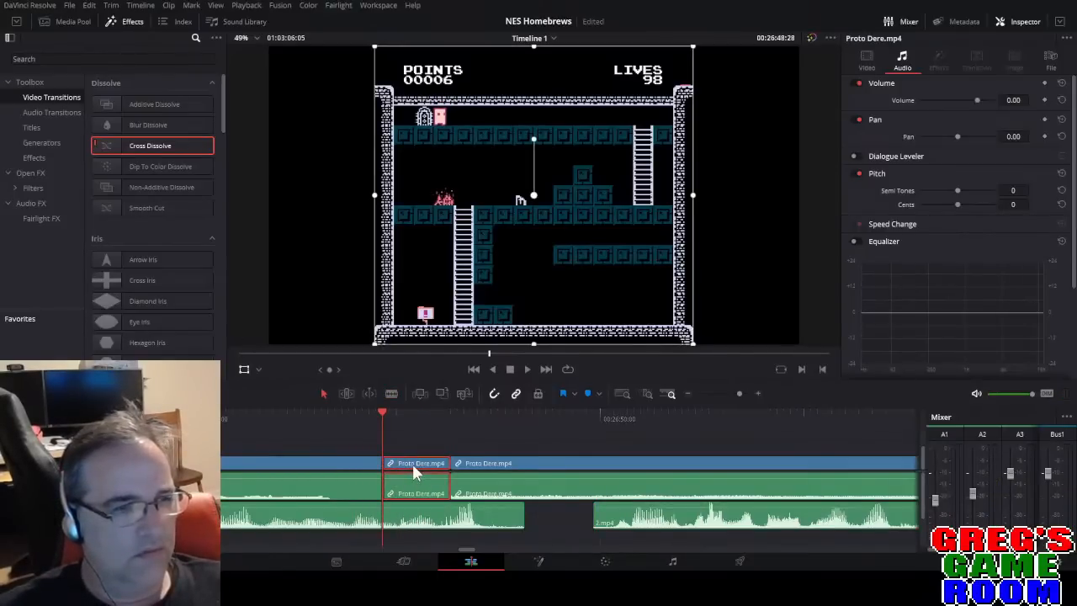
key(Delete)
Split the narration at about 26:49:16 where speech ends, delete the silent tail, and play the section back.
key(b)
click(505, 518)
key(a)
click(515, 521)
key(BackSpace)
click(274, 415)
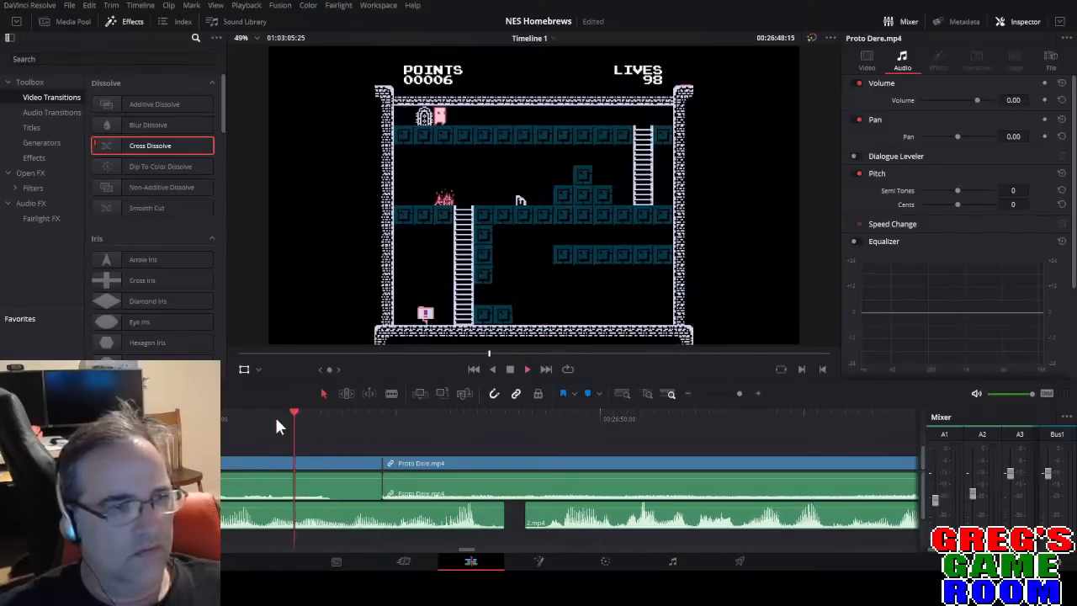
key(space)
key(space)
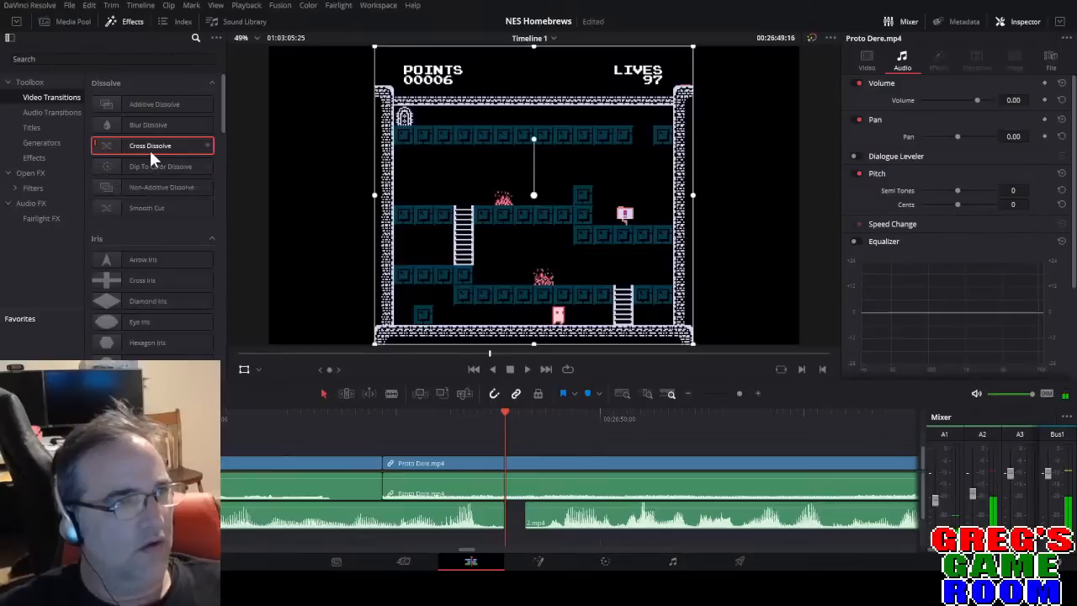
Add a Cross Dissolve to the Proto Dere cut at about 26:48:28 and play back the section that follows.
drag(148, 142, 370, 414)
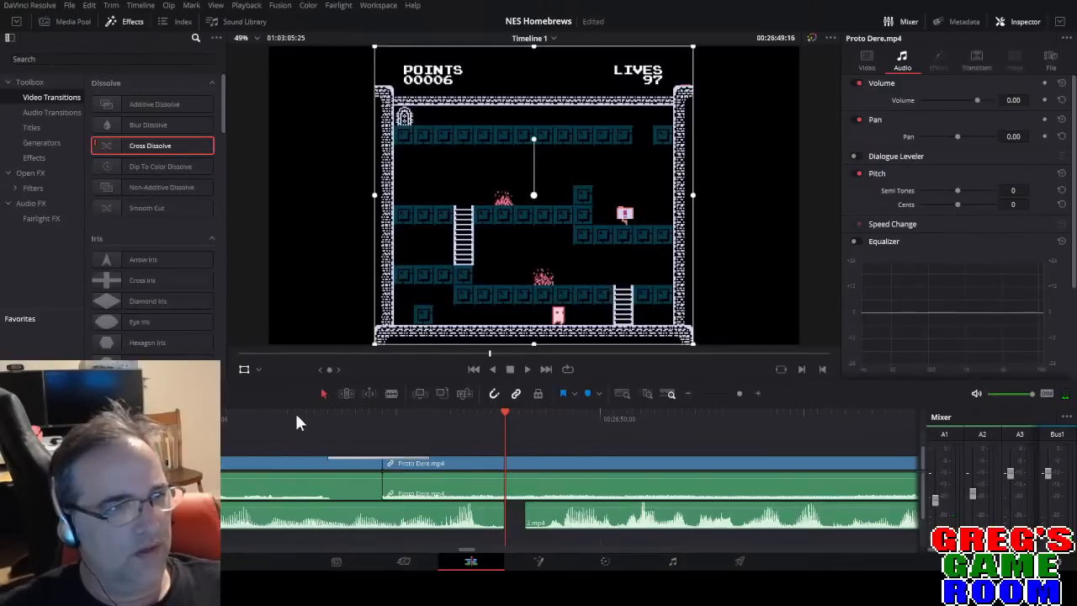
click(260, 412)
key(space)
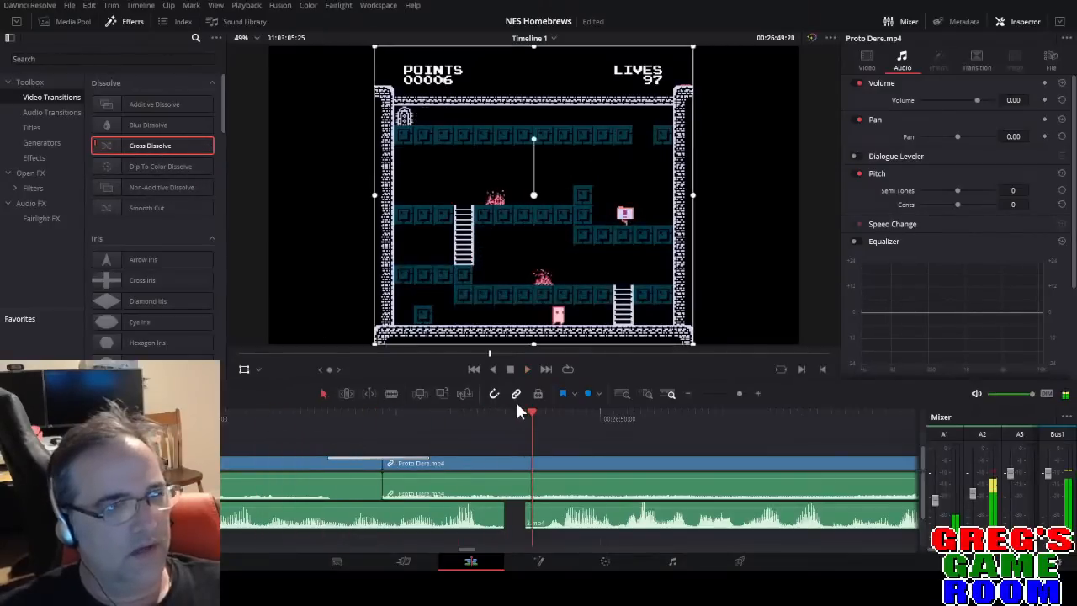
key(space)
drag(733, 393, 732, 393)
key(space)
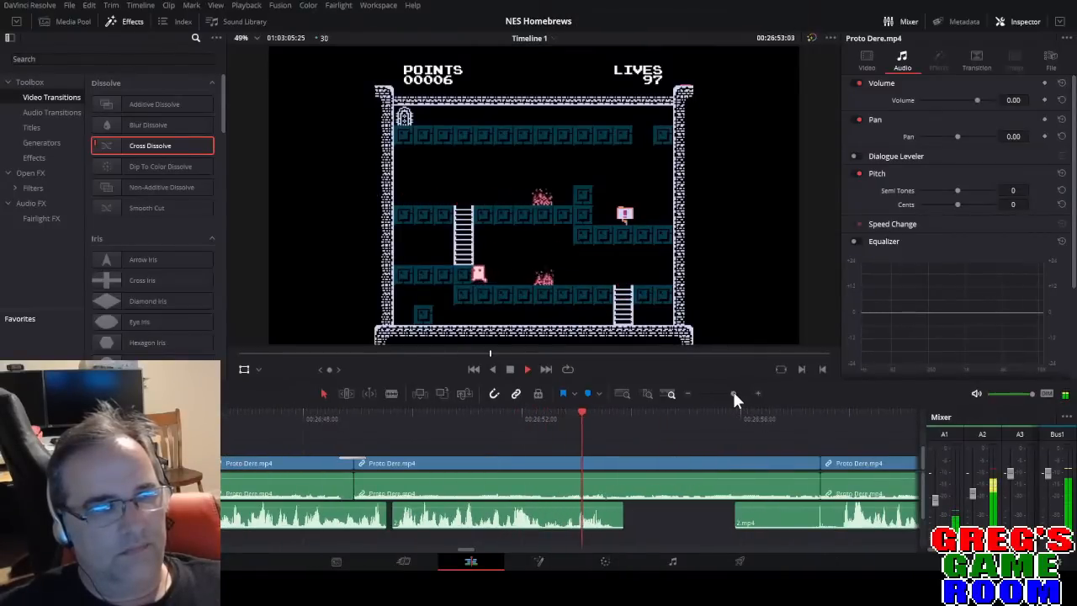
key(space)
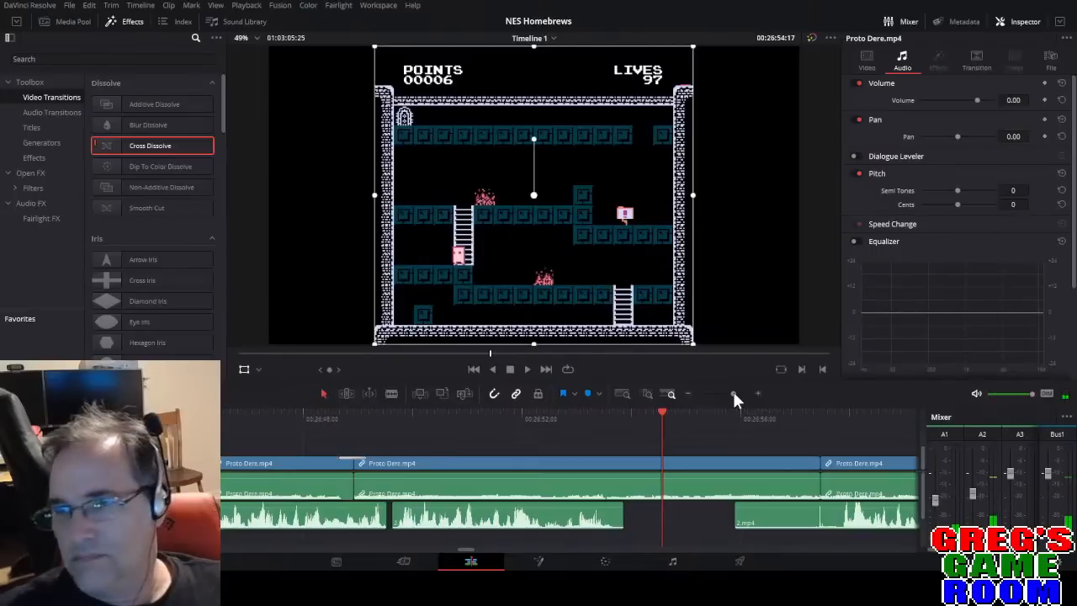
key(space)
key(space)
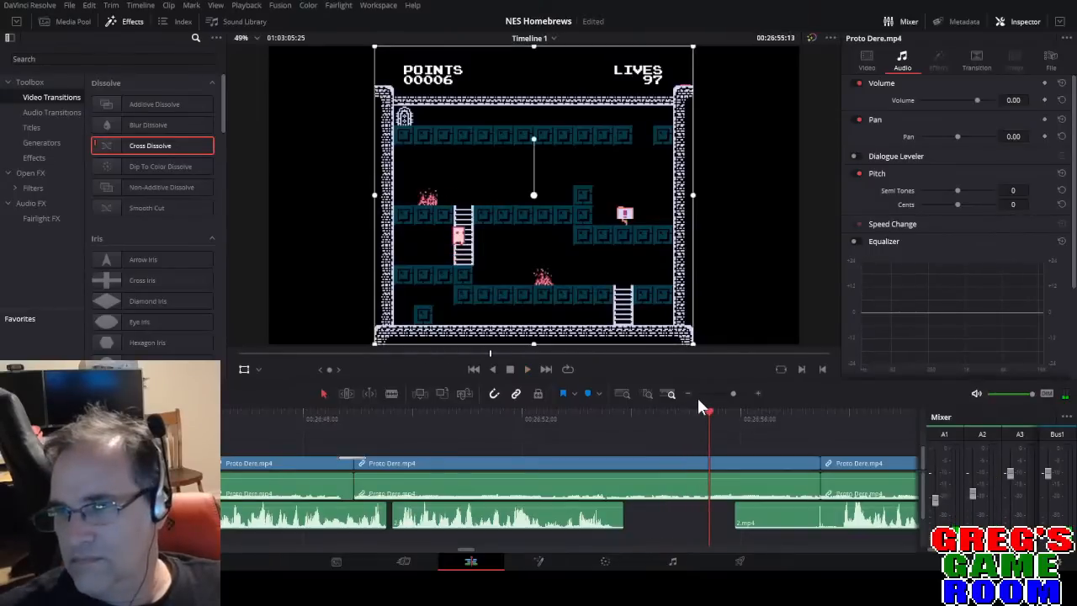
key(space)
drag(733, 393, 731, 393)
Split the next narration piece at about 26:57:24 and delete its lead-in before the speech.
key(b)
key(space)
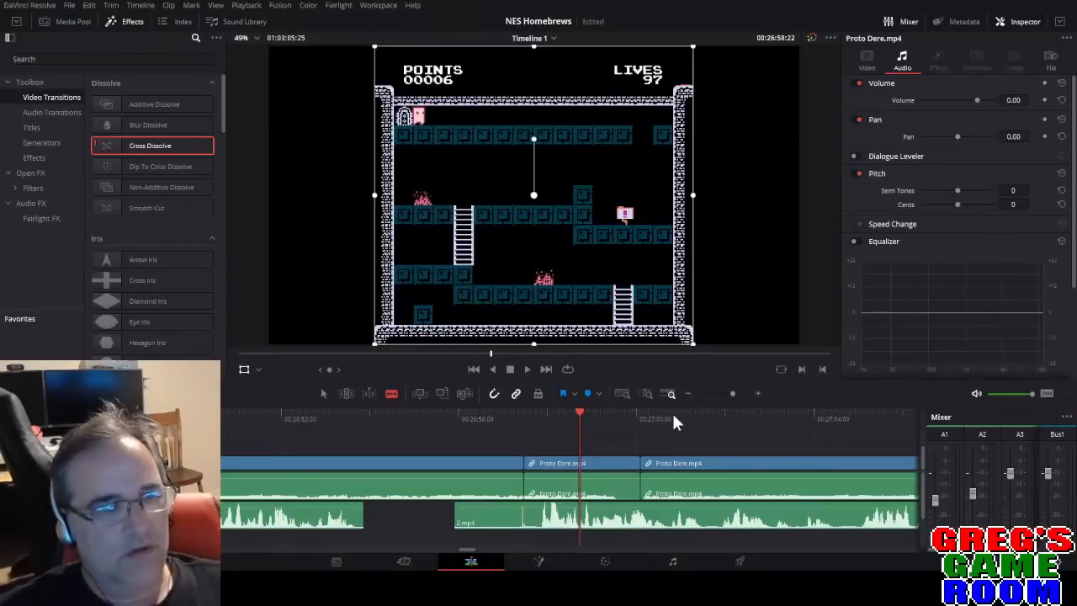
drag(733, 393, 739, 393)
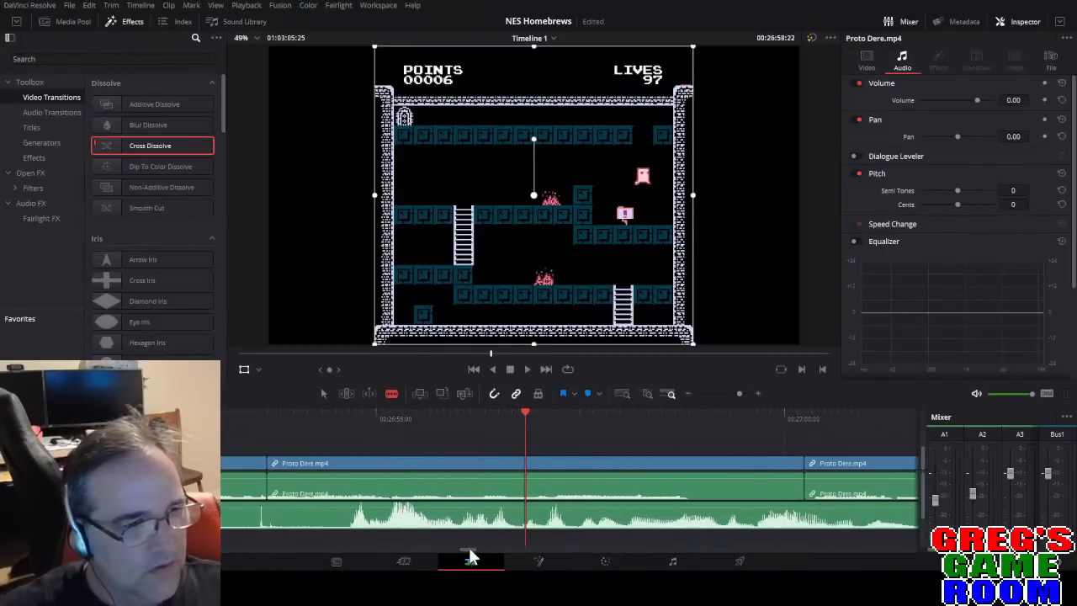
drag(469, 550, 469, 549)
drag(738, 393, 736, 390)
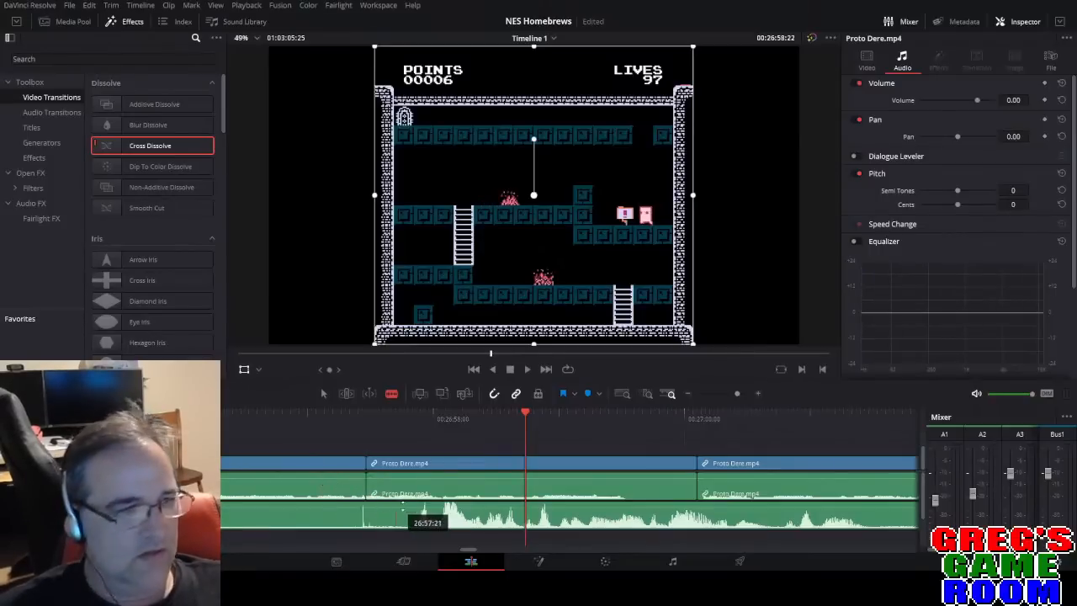
click(362, 526)
key(BackSpace)
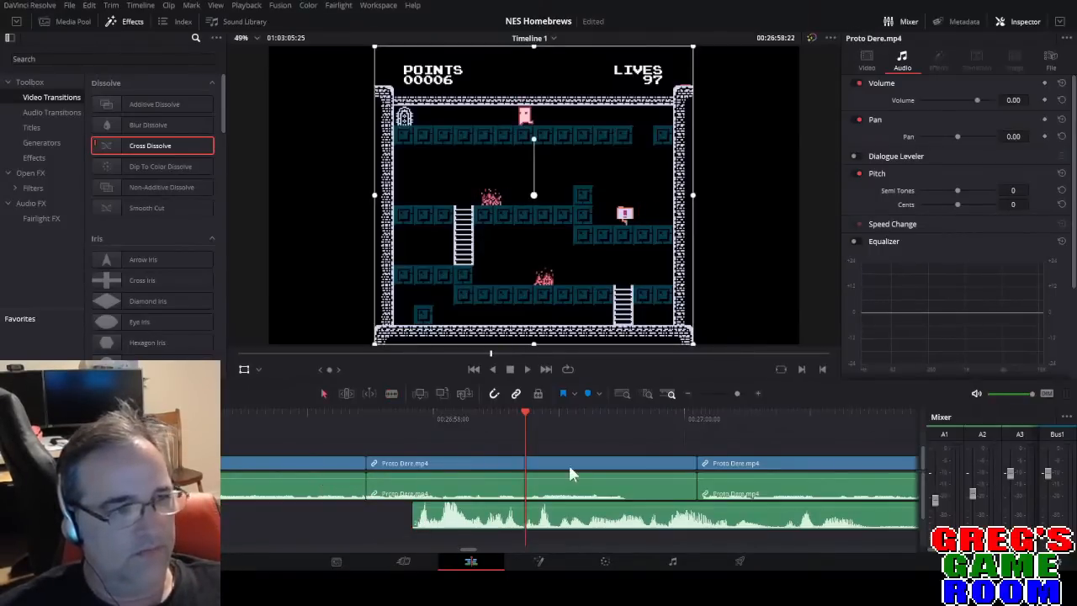
Play the trimmed narration and split it where the speech pauses, at about 27:08:02.
click(731, 393)
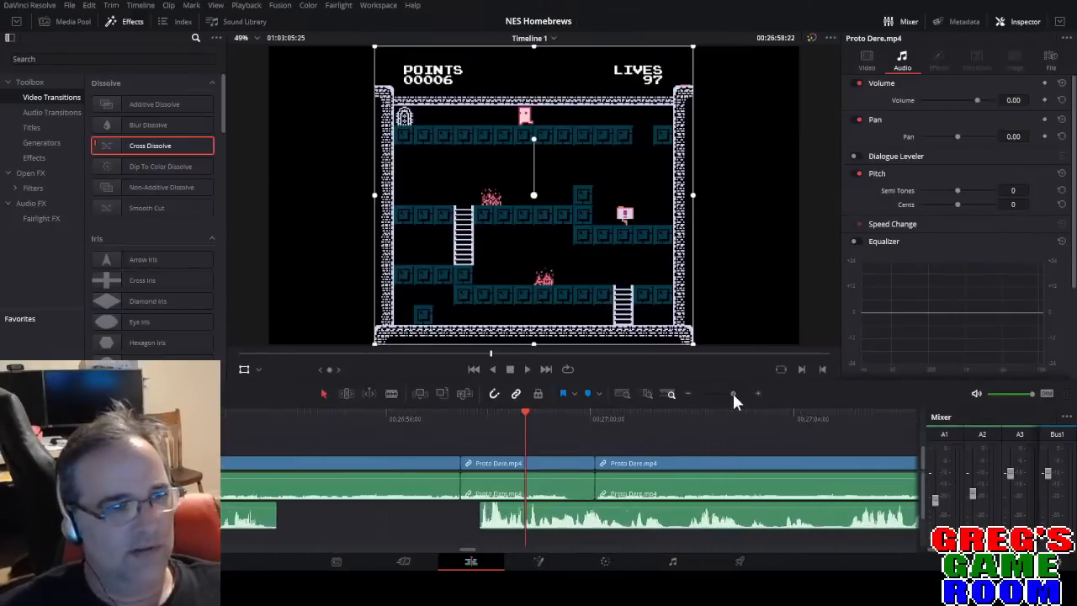
key(space)
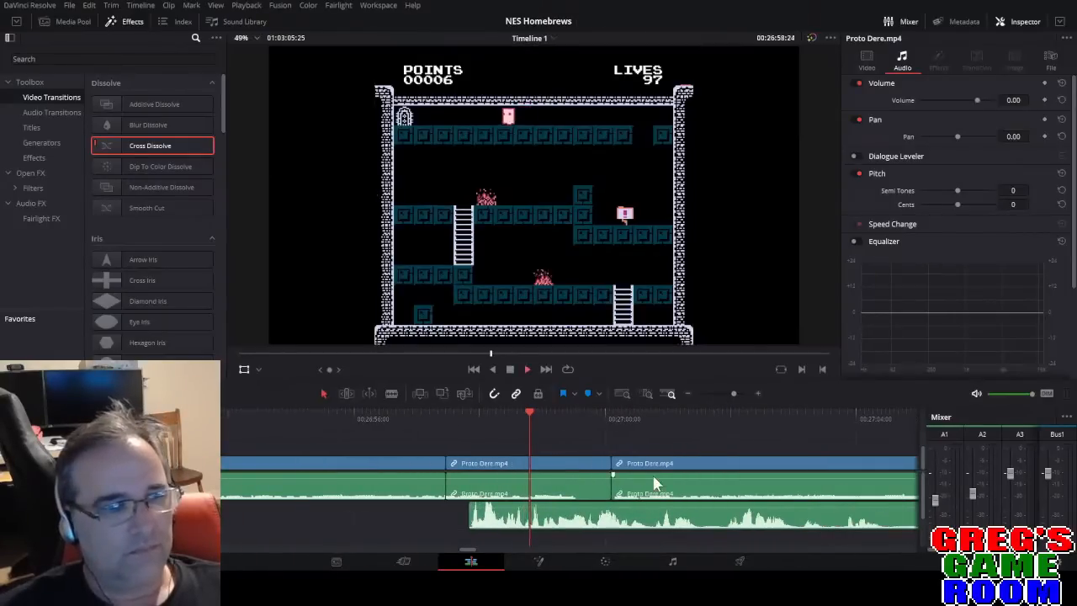
drag(726, 392, 730, 392)
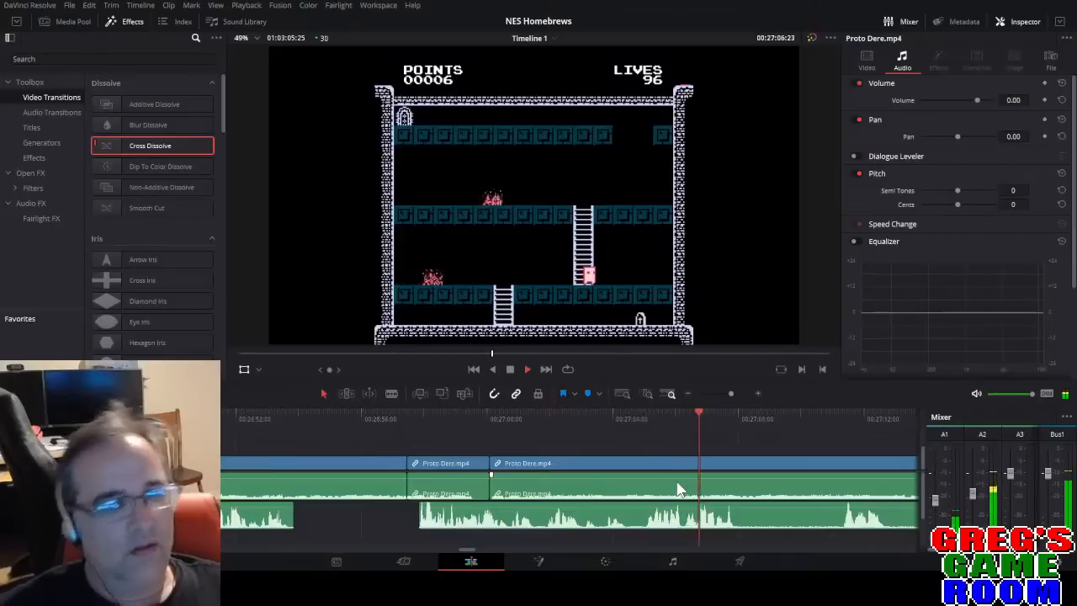
key(space)
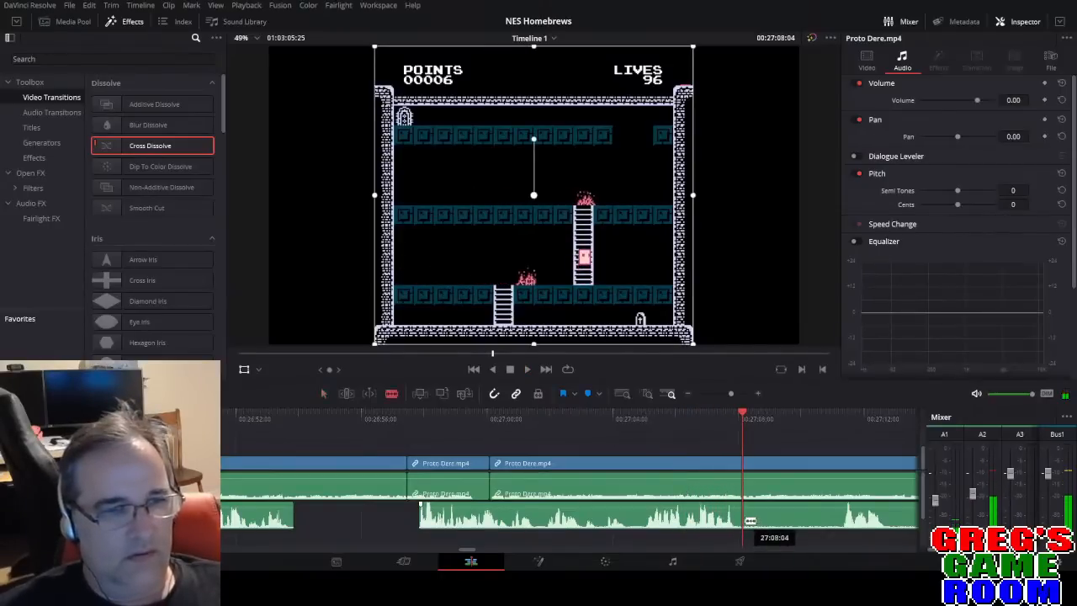
key(space)
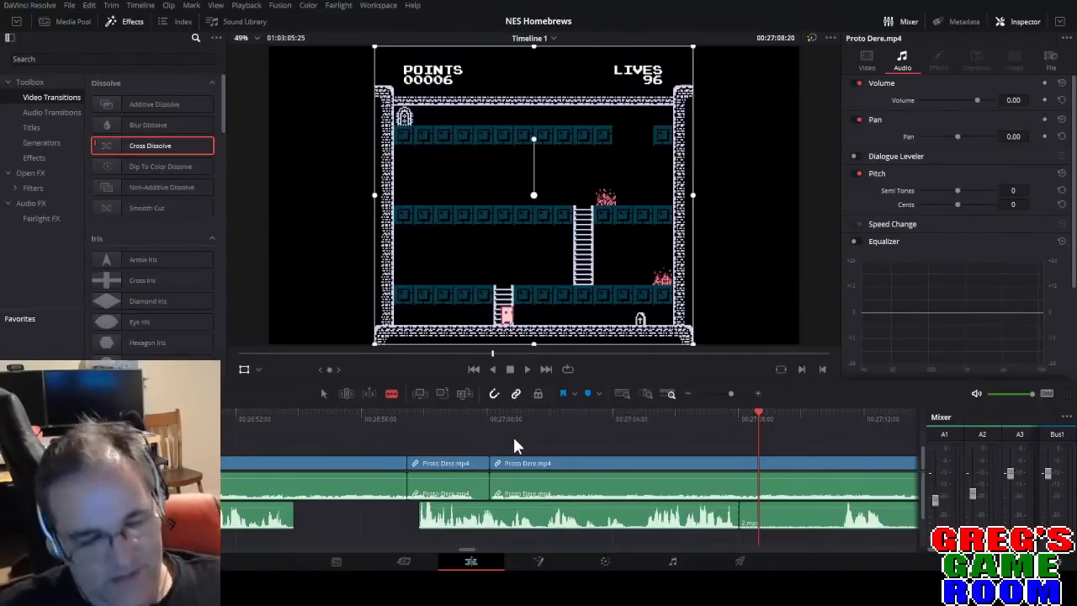
Split the narration at its pauses, at about 27:01:17 and 27:05:00, and play through to about 27:08:10.
click(643, 416)
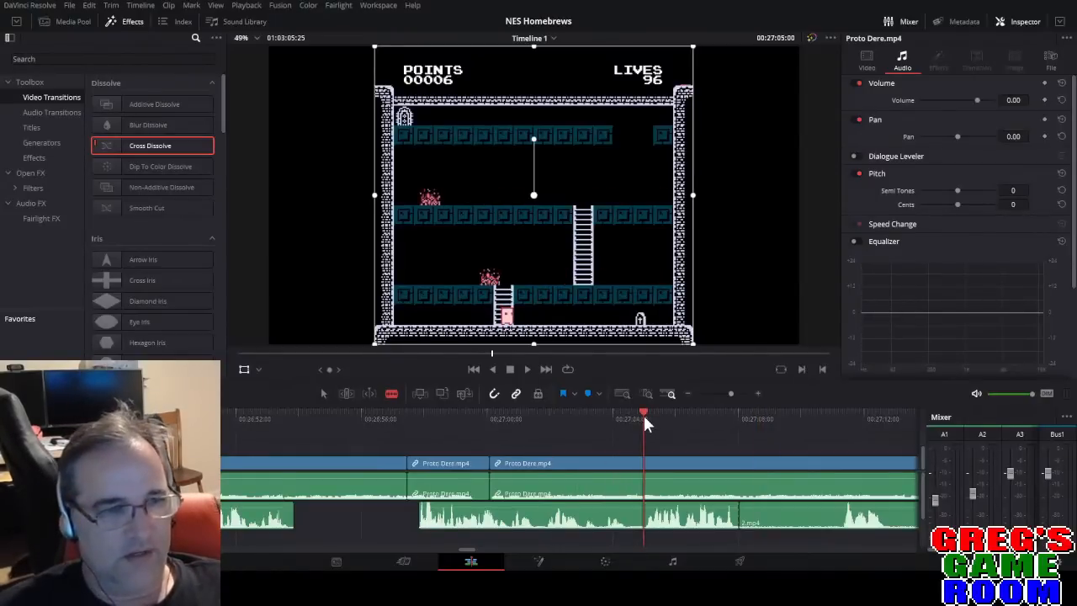
click(487, 419)
key(space)
key(space)
key(space)
key(space)
click(536, 518)
click(641, 518)
key(a)
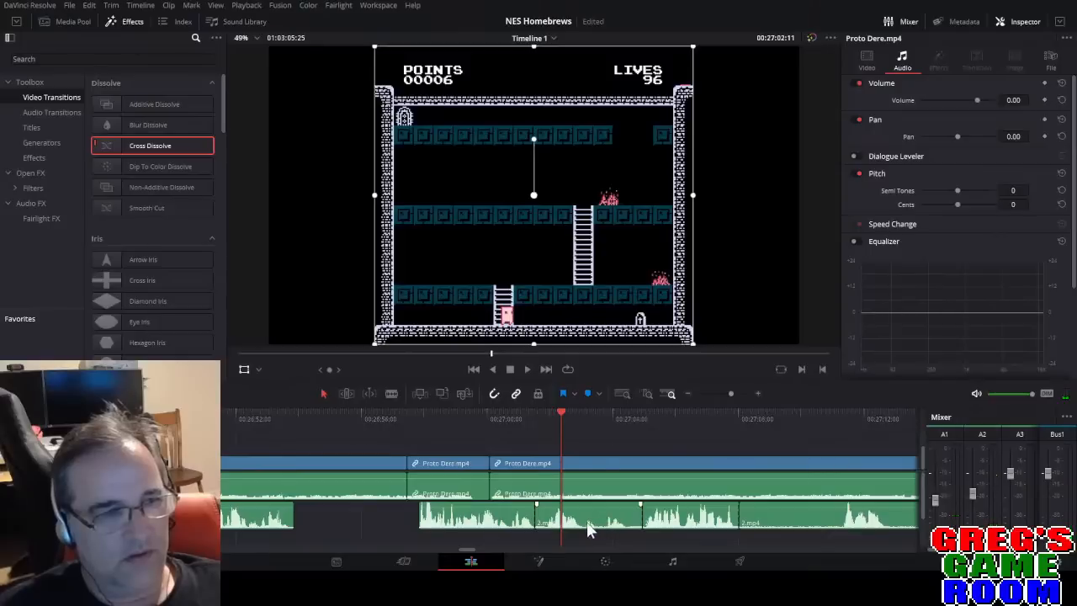
key(space)
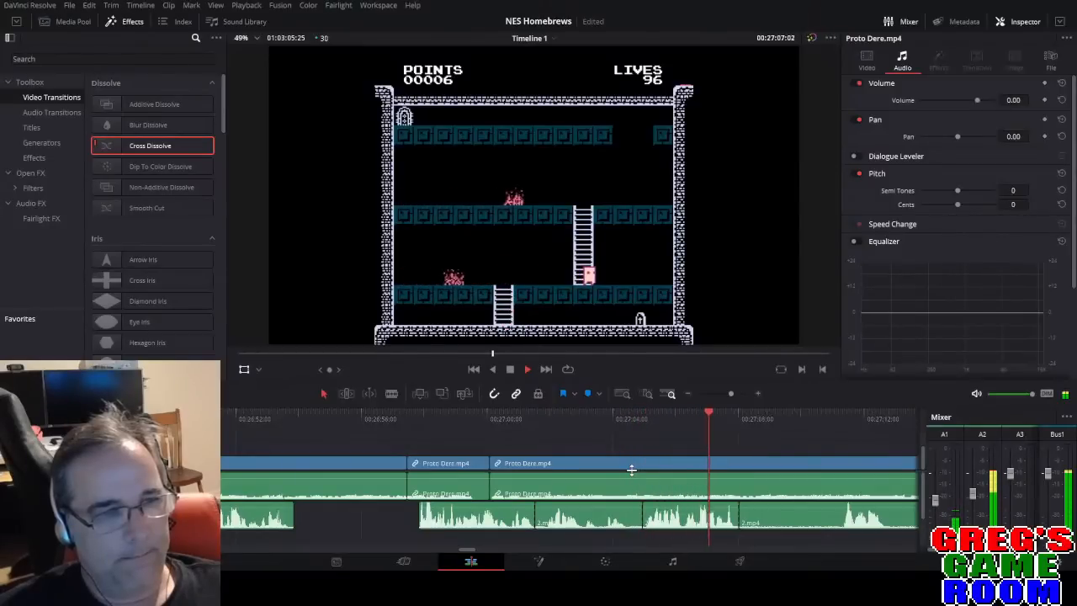
key(space)
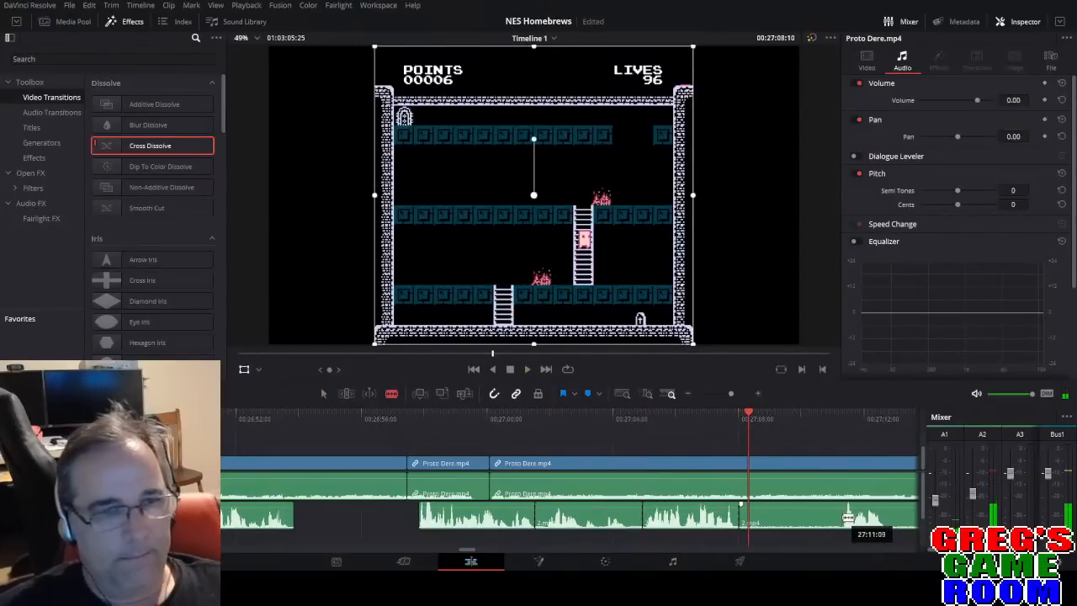
Split the narration at about 27:11:09 and delete the silent pieces before it and between 27:01:17 and 27:05:00.
click(833, 523)
key(Delete)
click(572, 518)
key(Delete)
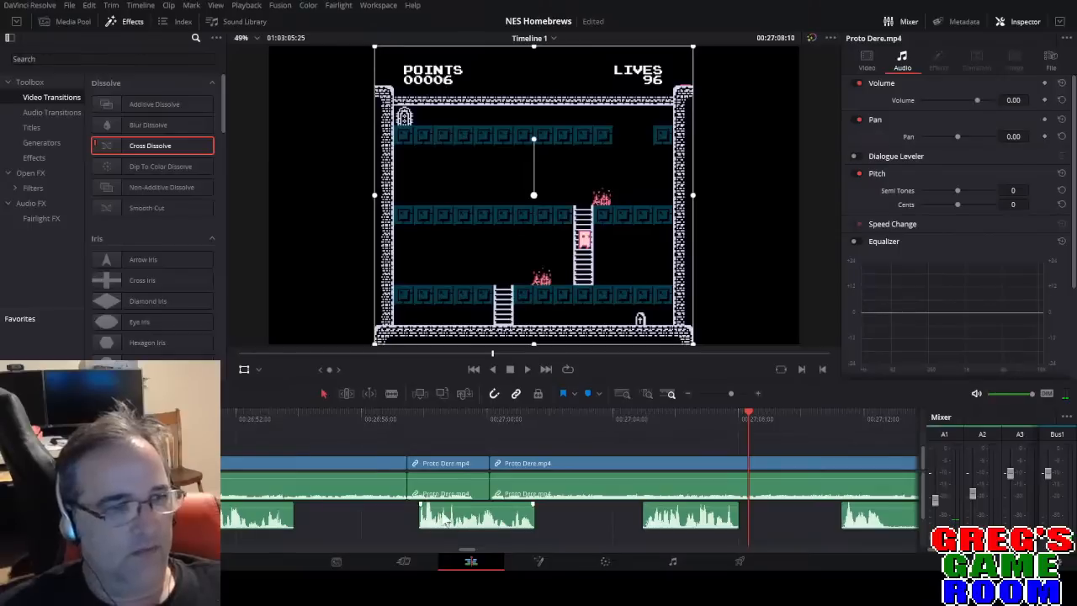
Move the narration piece 11 frames earlier to the Proto Dere cut near 26:57, and shift the next piece about two seconds earlier.
click(289, 418)
key(space)
click(419, 418)
key(space)
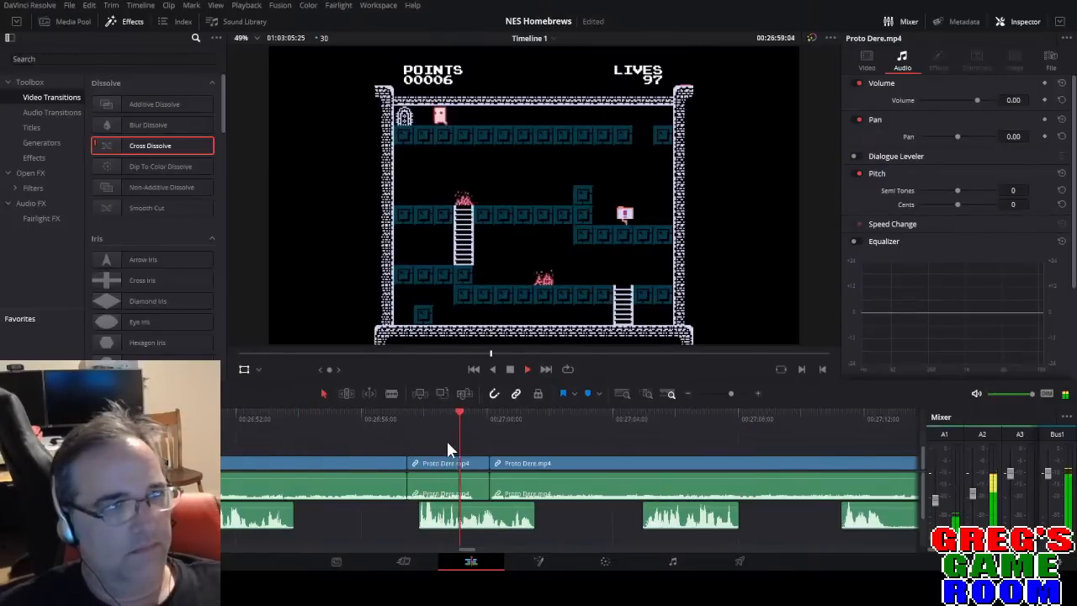
key(space)
click(454, 515)
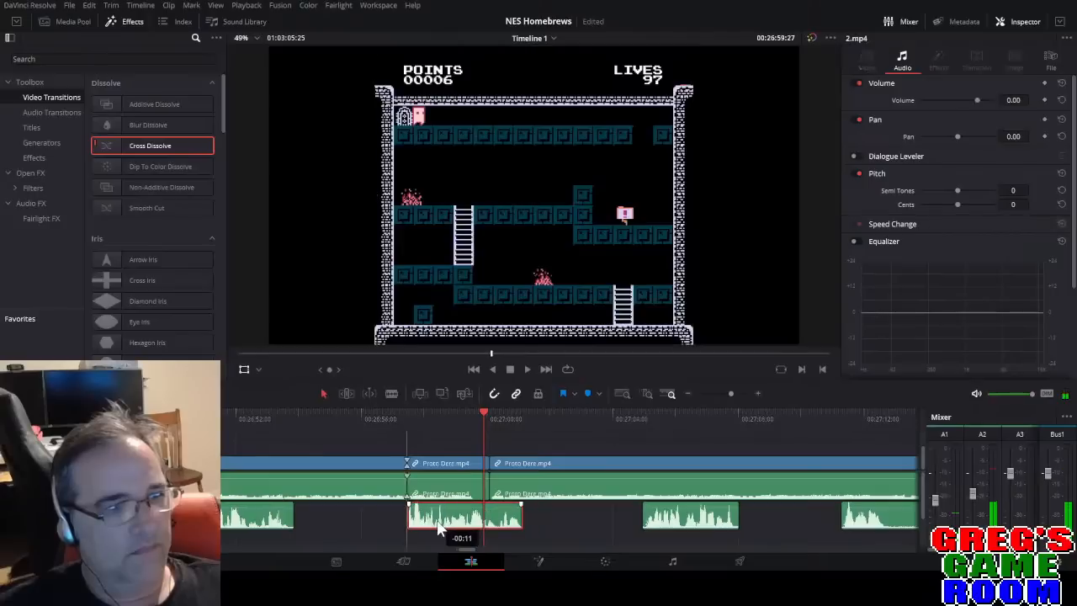
click(389, 421)
key(space)
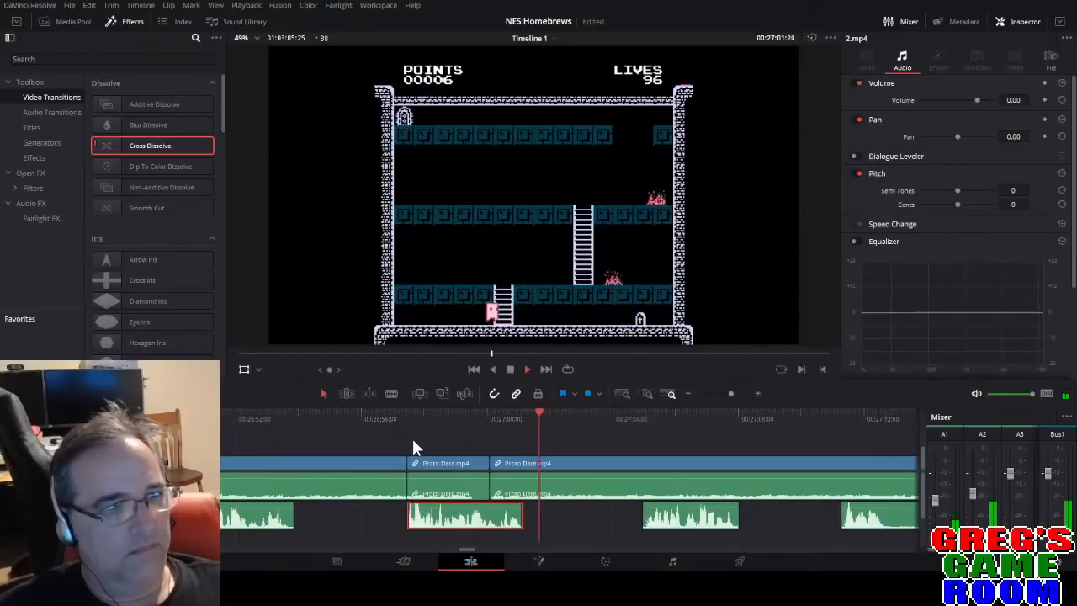
drag(670, 519, 605, 521)
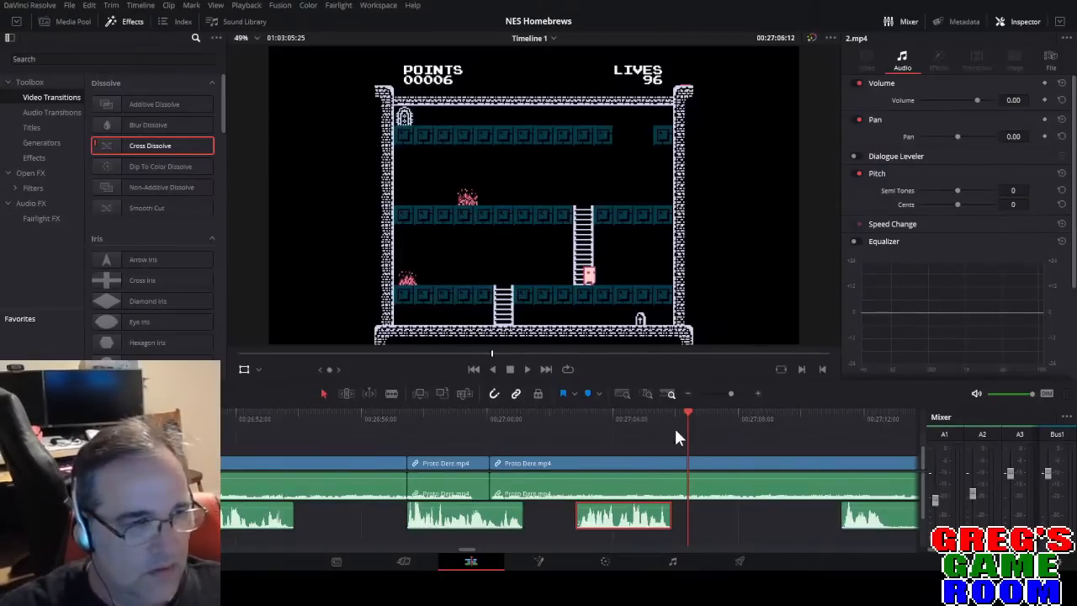
click(726, 392)
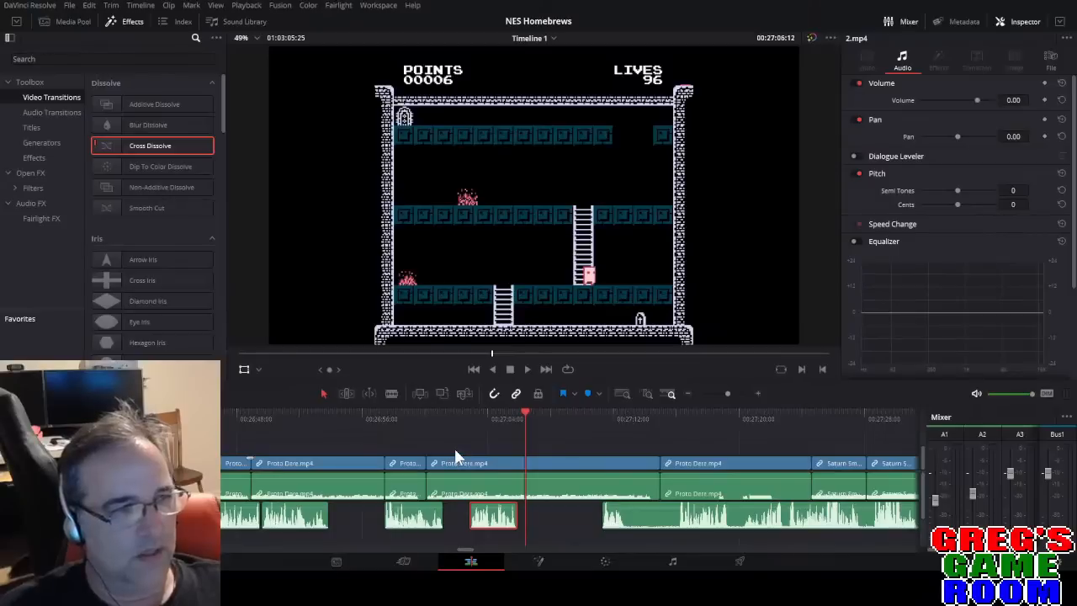
click(474, 469)
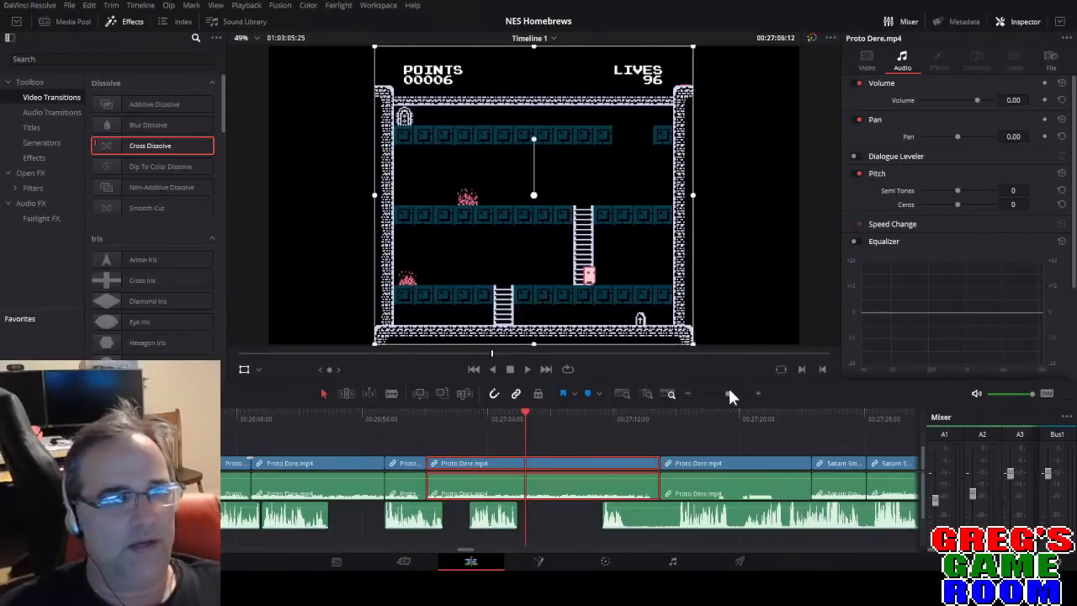
drag(727, 393, 732, 393)
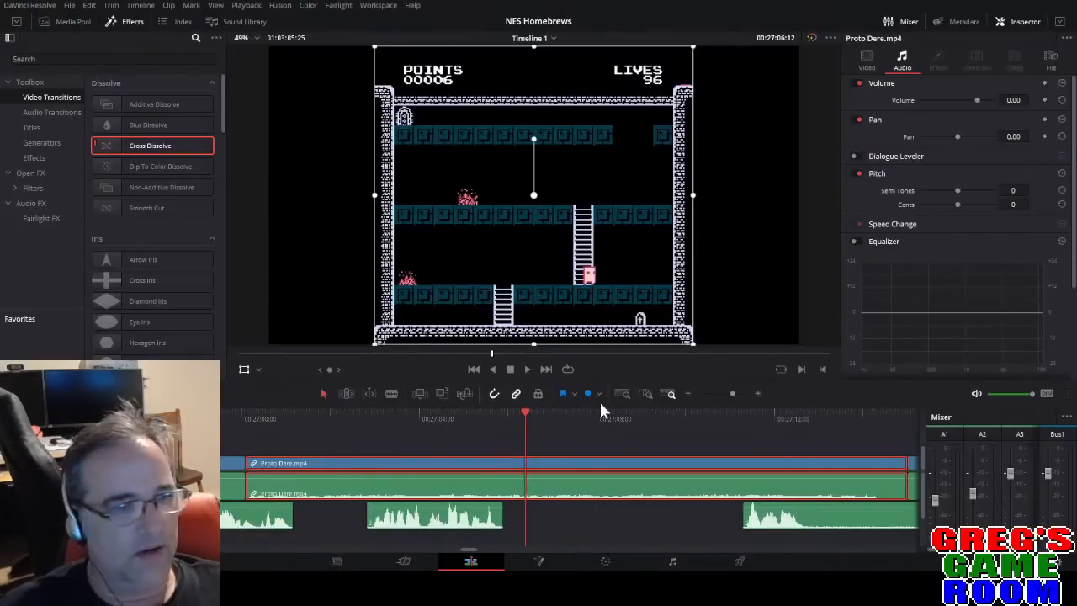
drag(726, 390, 722, 390)
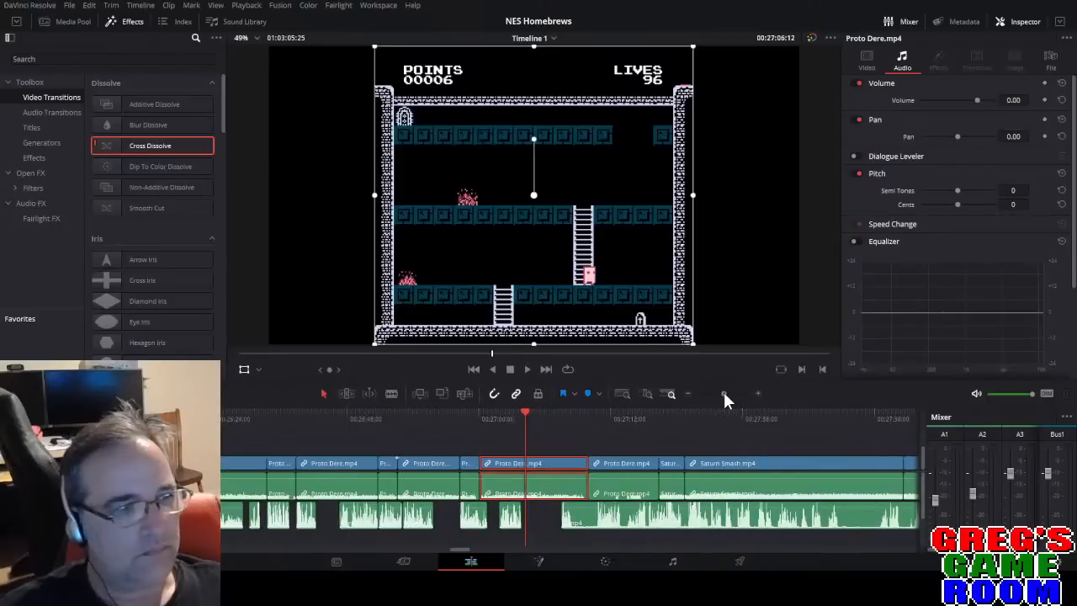
click(303, 413)
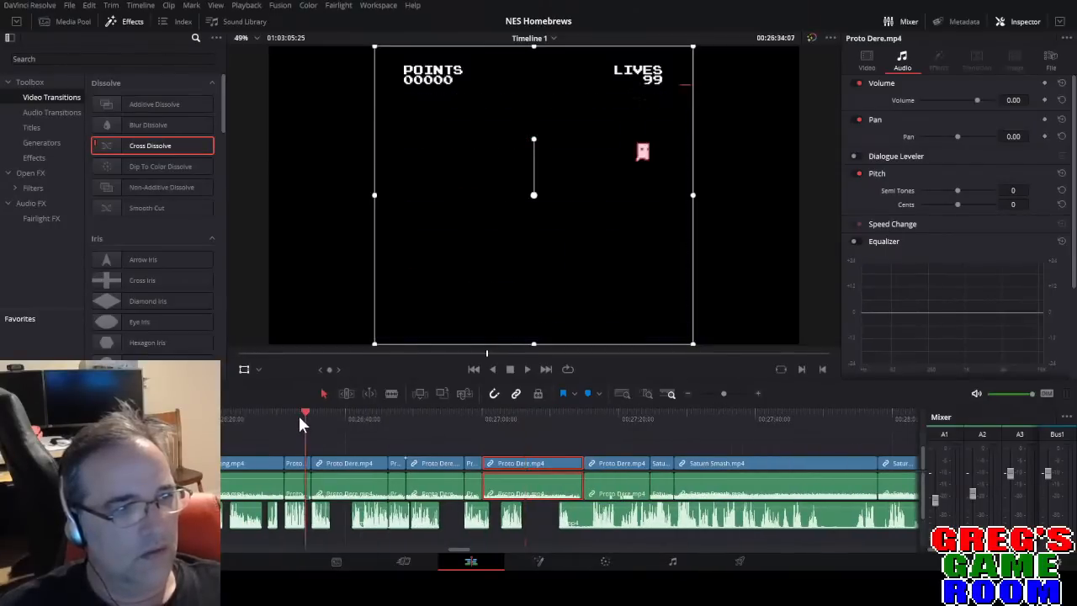
click(286, 415)
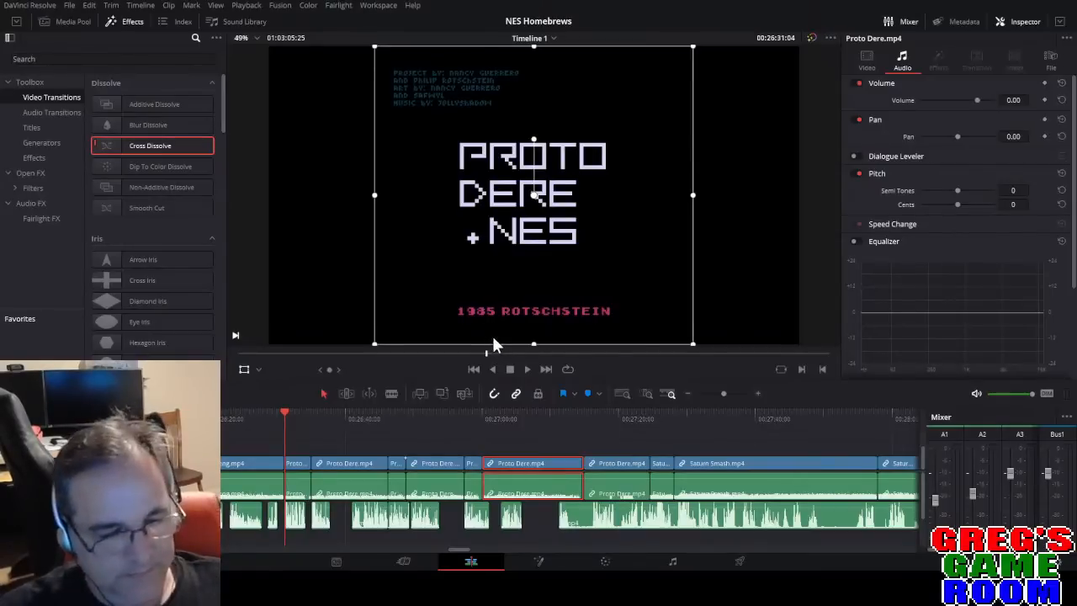
Play the narration from about 27:11:09 and split it around its pause, at about 27:13:00 and 27:15:27.
click(560, 417)
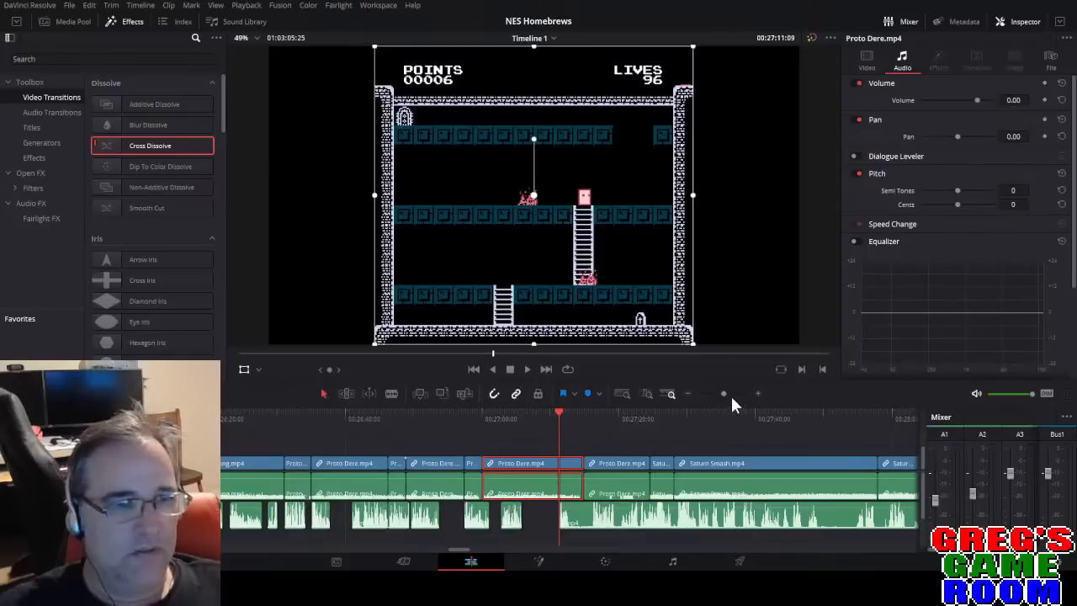
drag(723, 394, 728, 394)
key(space)
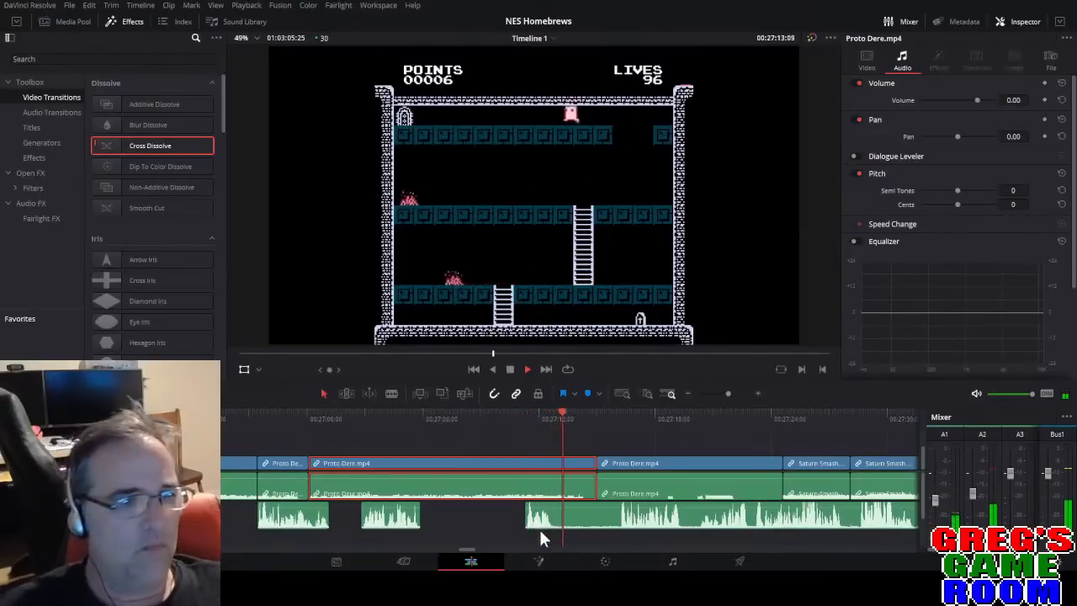
key(b)
click(556, 513)
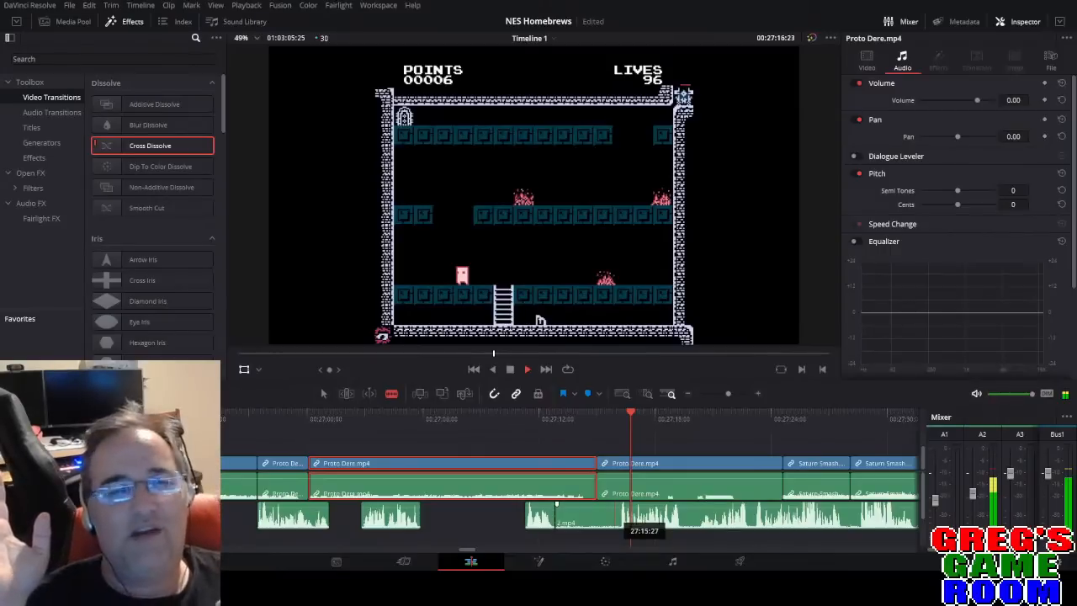
click(615, 515)
Delete the silent narration between about 27:13:00 and 27:15:27 and play back the section to about 27:12:25.
key(a)
click(615, 517)
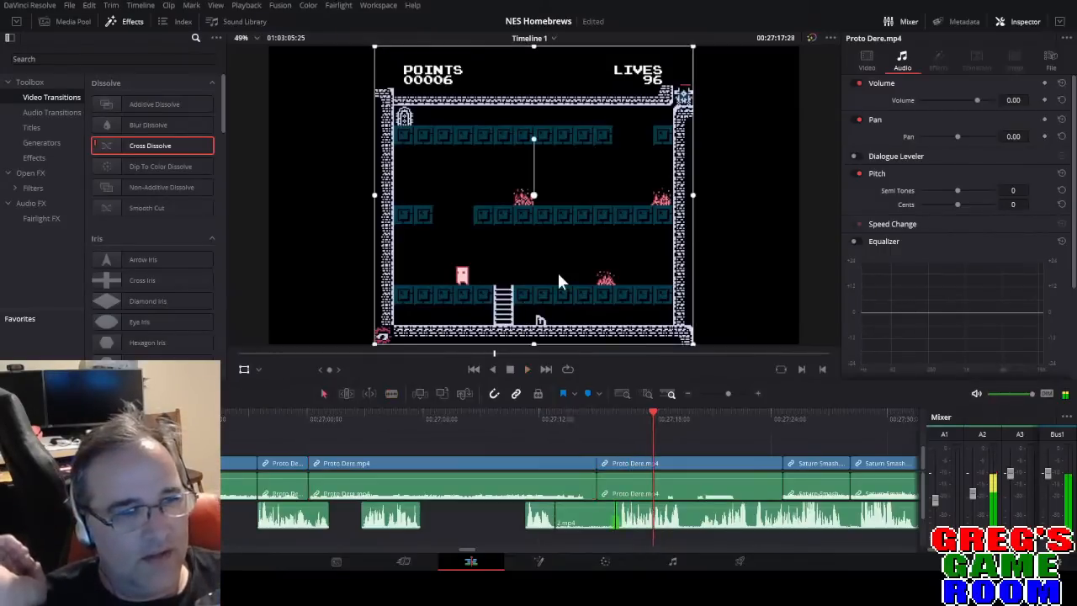
click(587, 420)
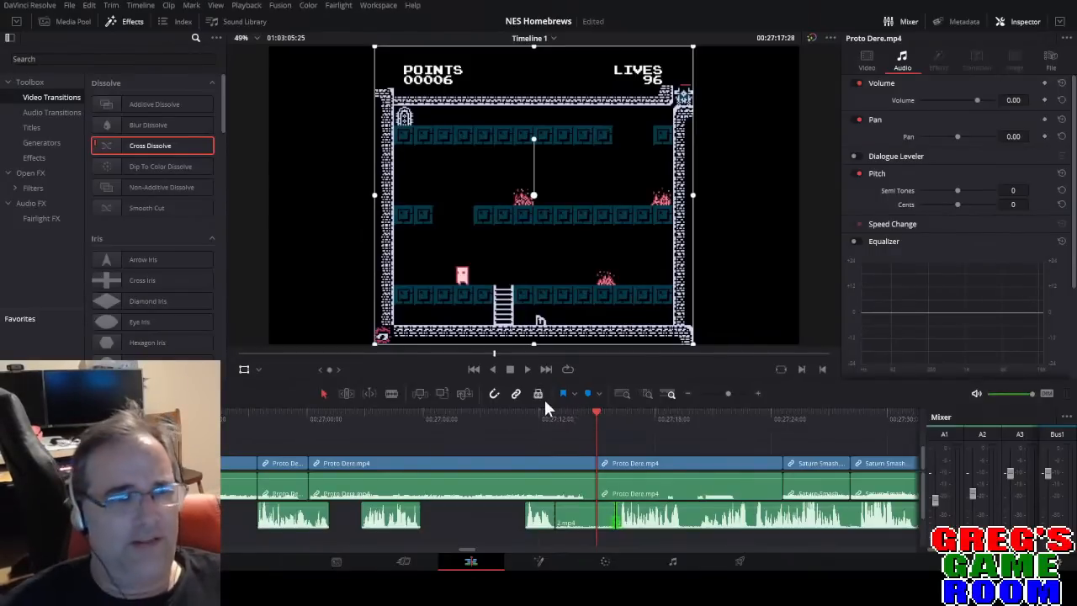
click(409, 417)
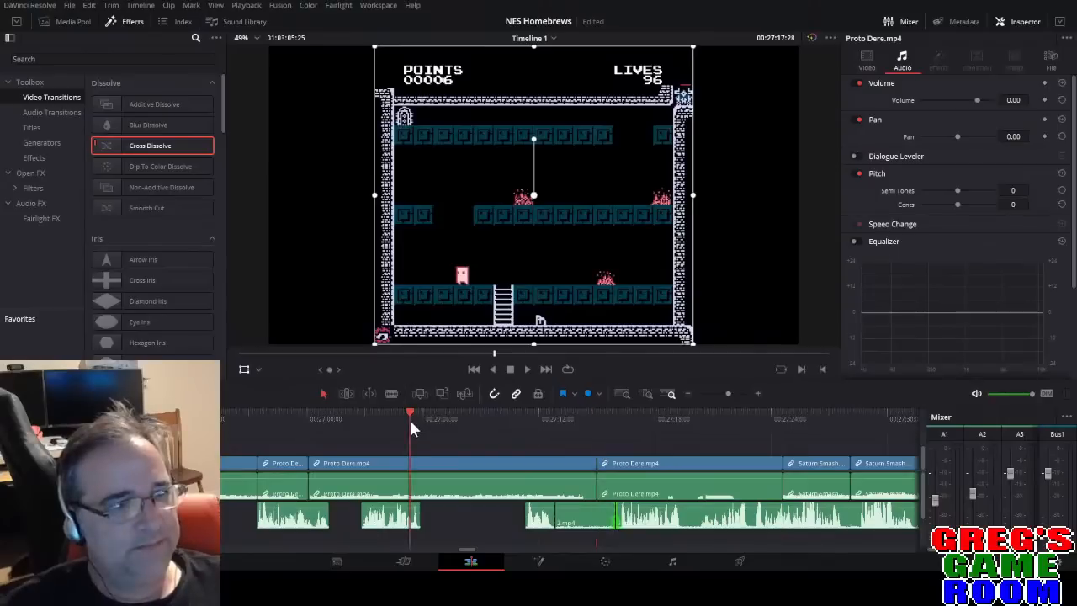
key(space)
click(527, 416)
key(BackSpace)
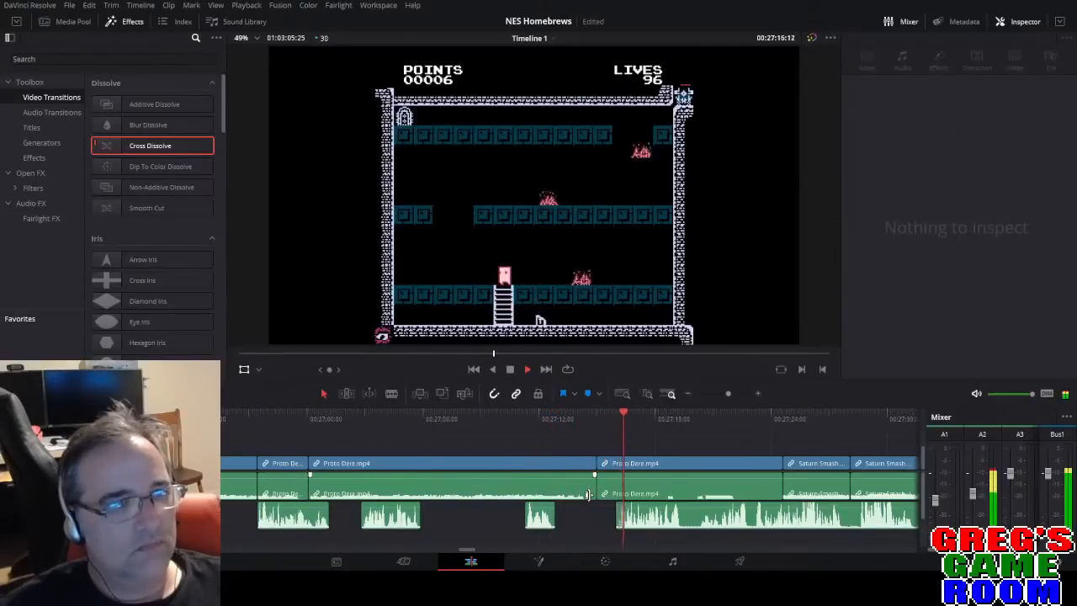
key(space)
drag(724, 393, 728, 393)
click(311, 419)
key(space)
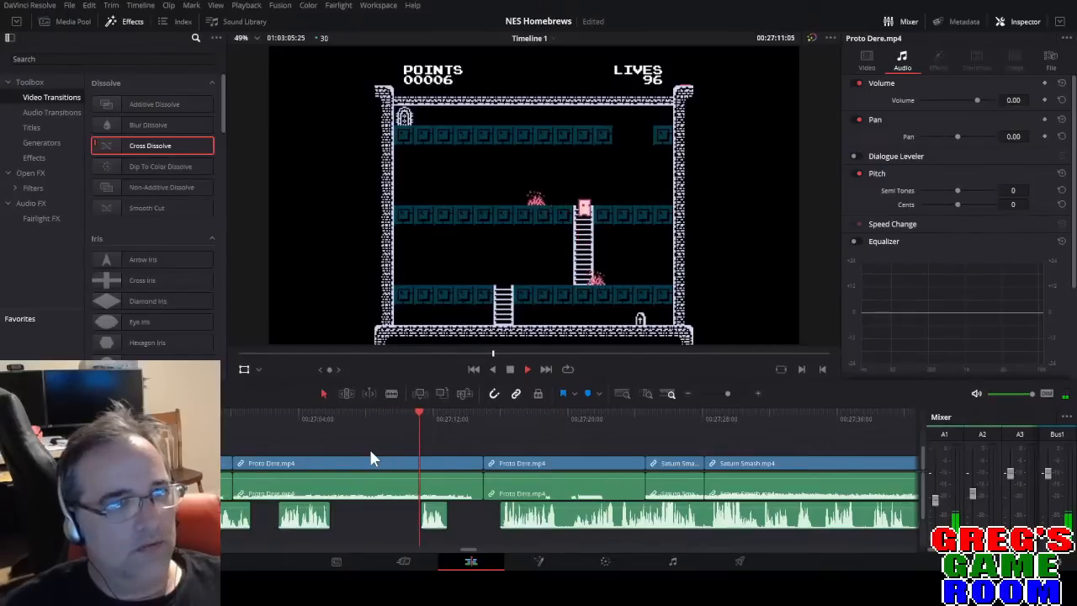
key(space)
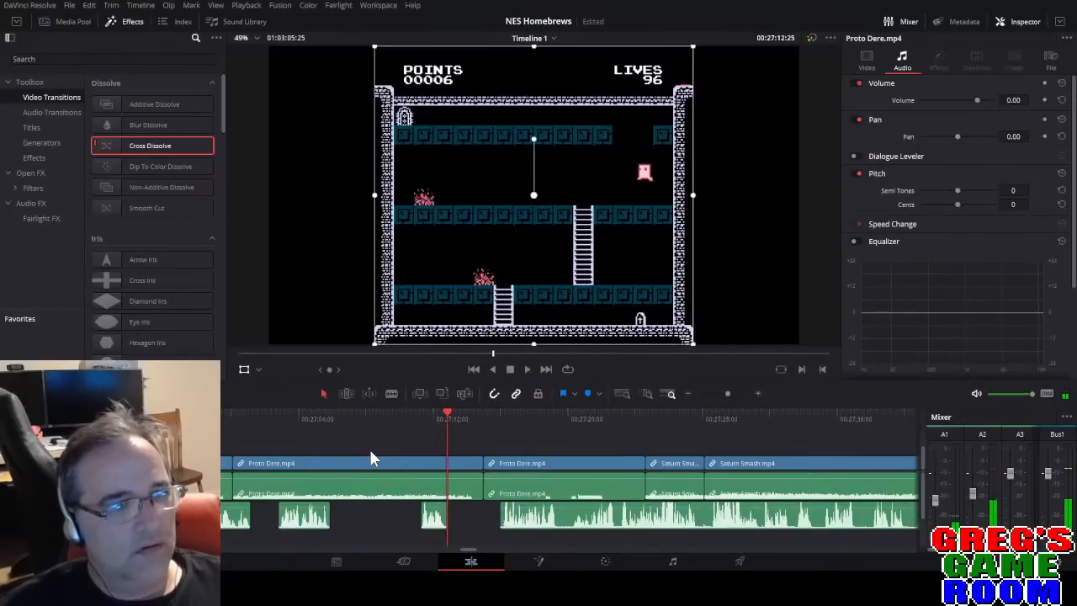
Split the Proto Dere clip at 27:06:29 and 27:11:09 and ripple delete the footage between the cuts.
drag(316, 423, 347, 410)
key(b)
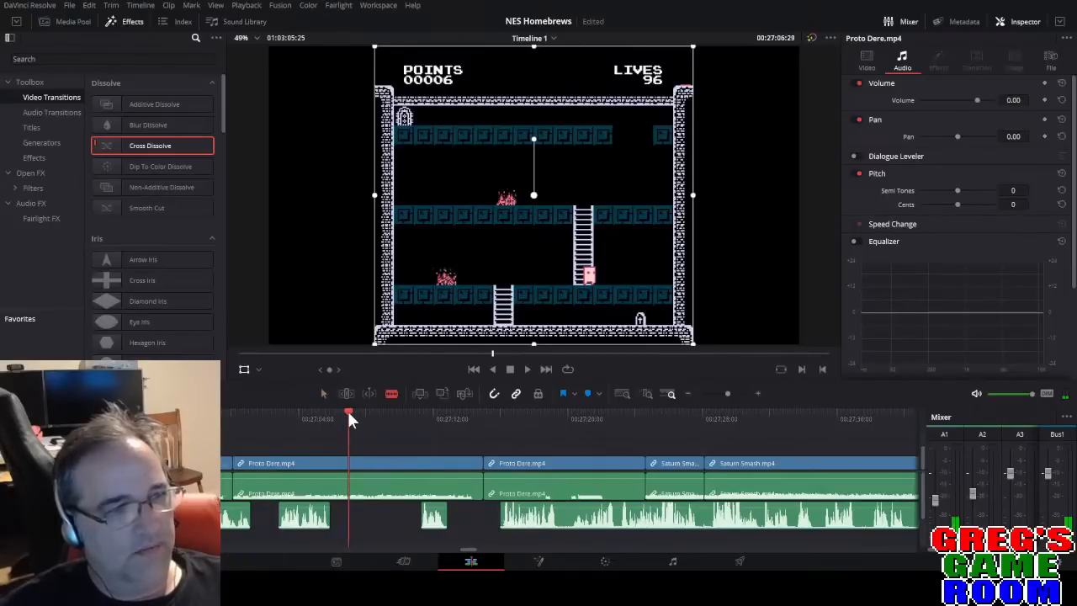
click(352, 463)
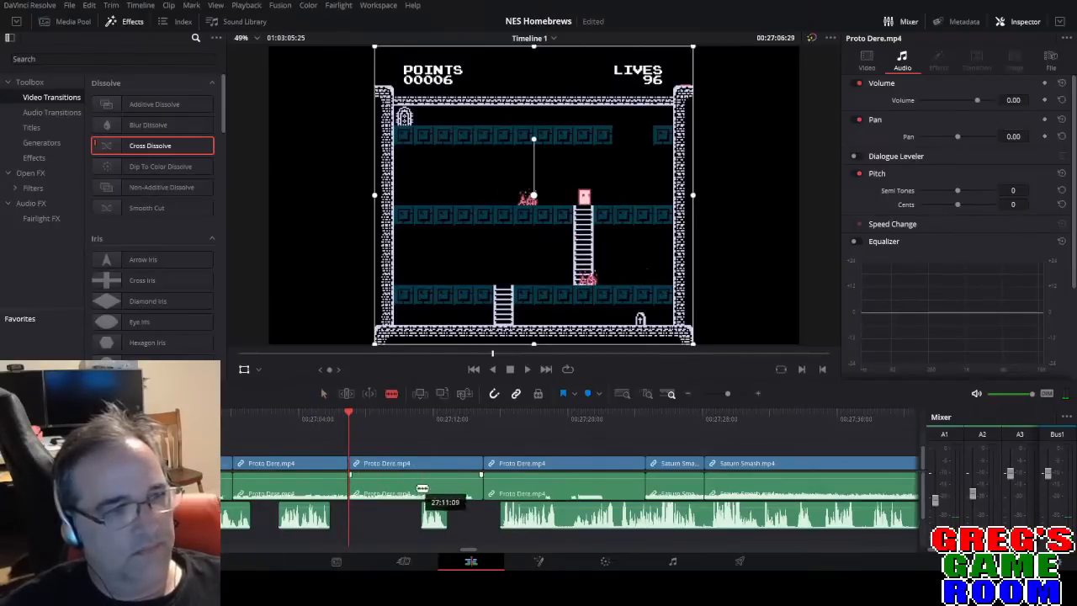
click(420, 484)
key(a)
click(377, 497)
key(Delete)
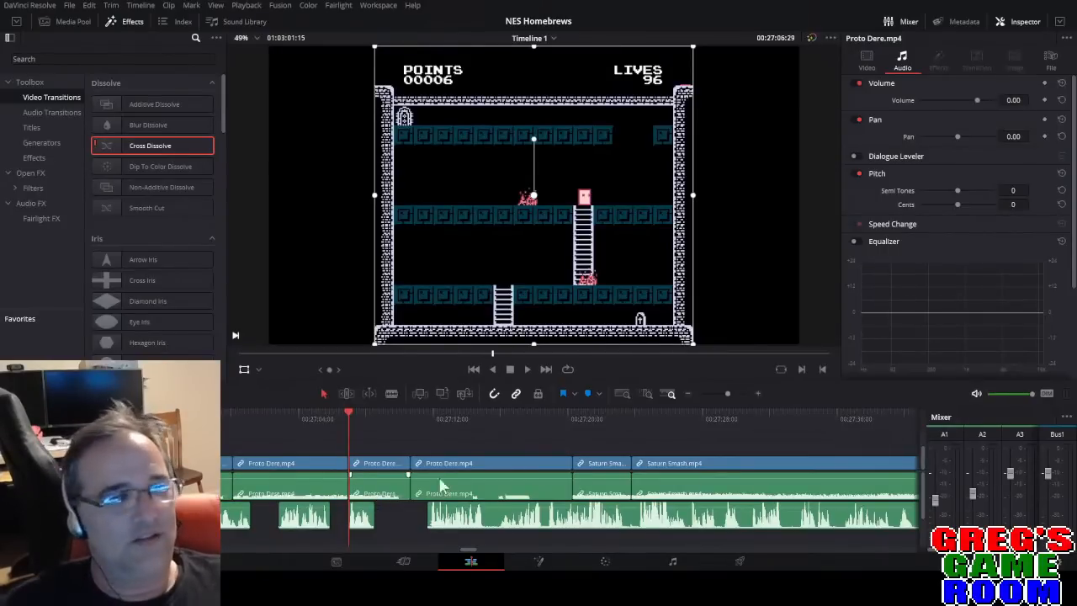
Play back the shortened Proto Dere footage from 27:06:29 and check the following cut up to about 27:10:28.
drag(726, 395, 708, 394)
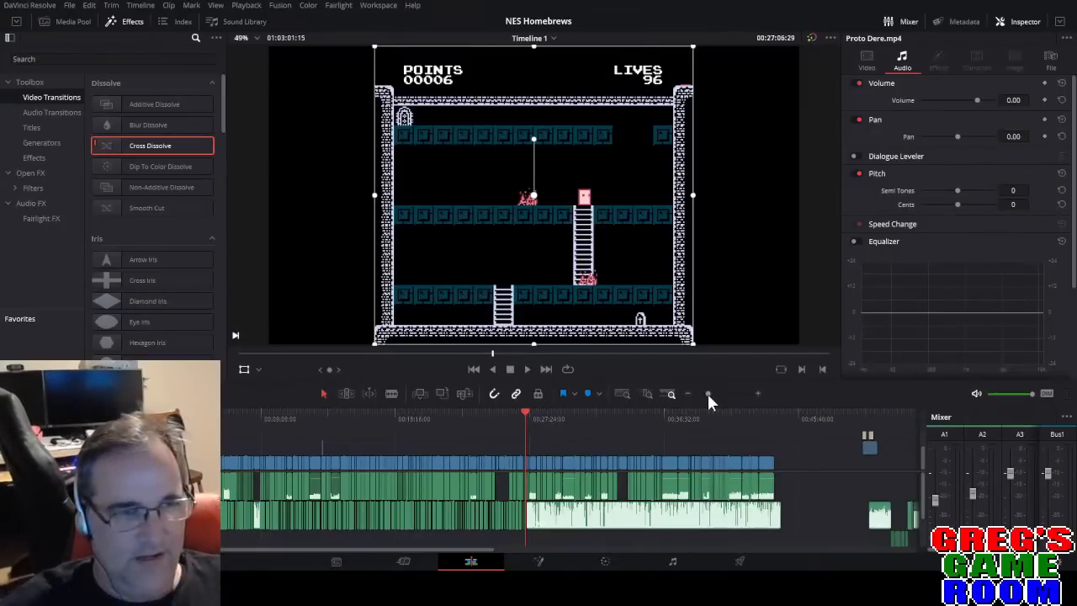
drag(708, 393, 728, 392)
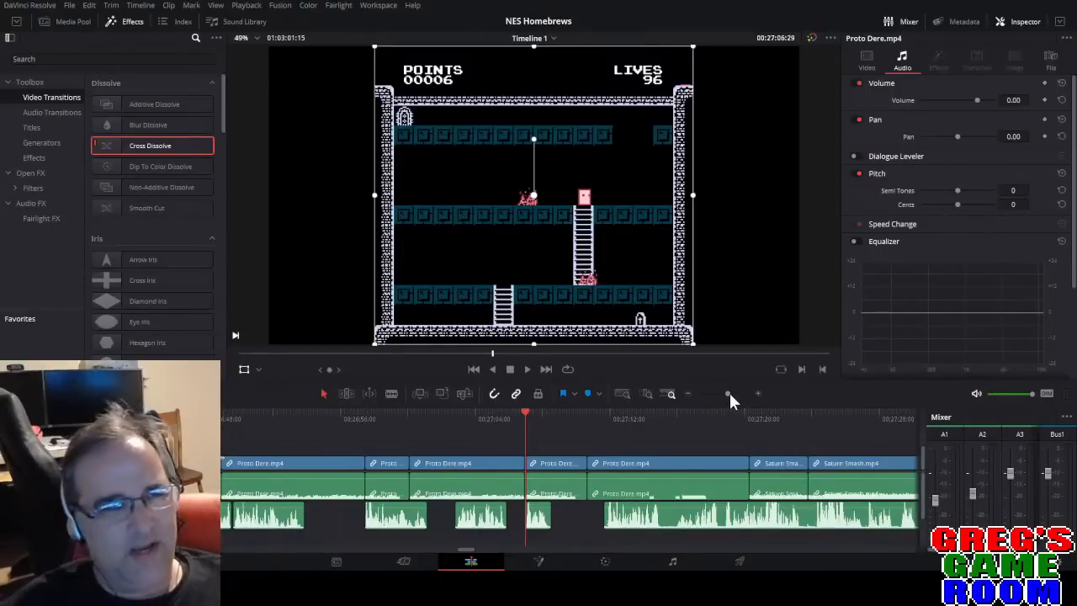
drag(729, 392, 727, 392)
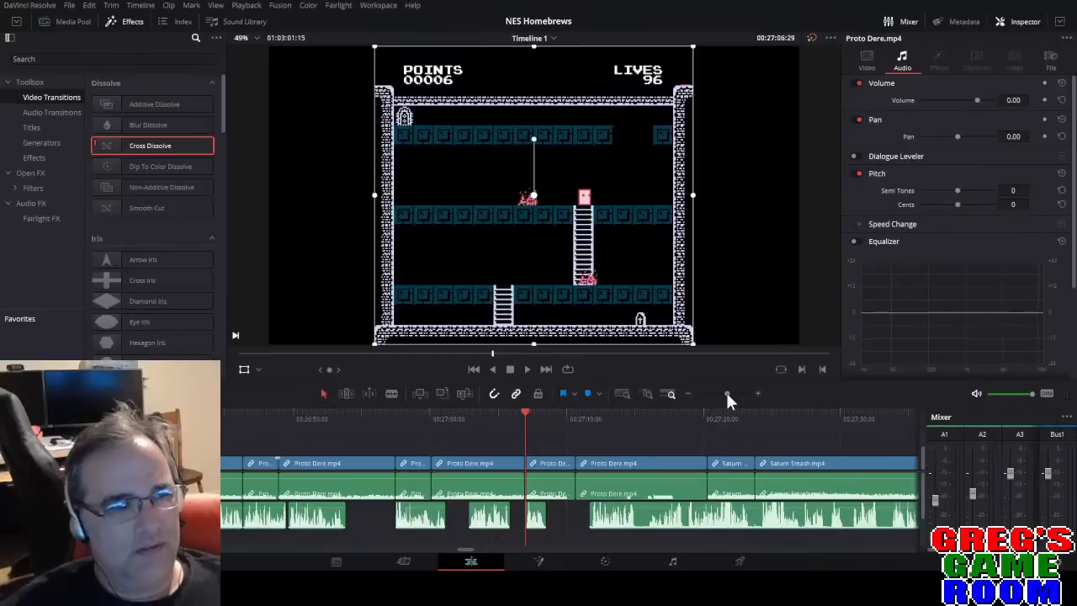
key(space)
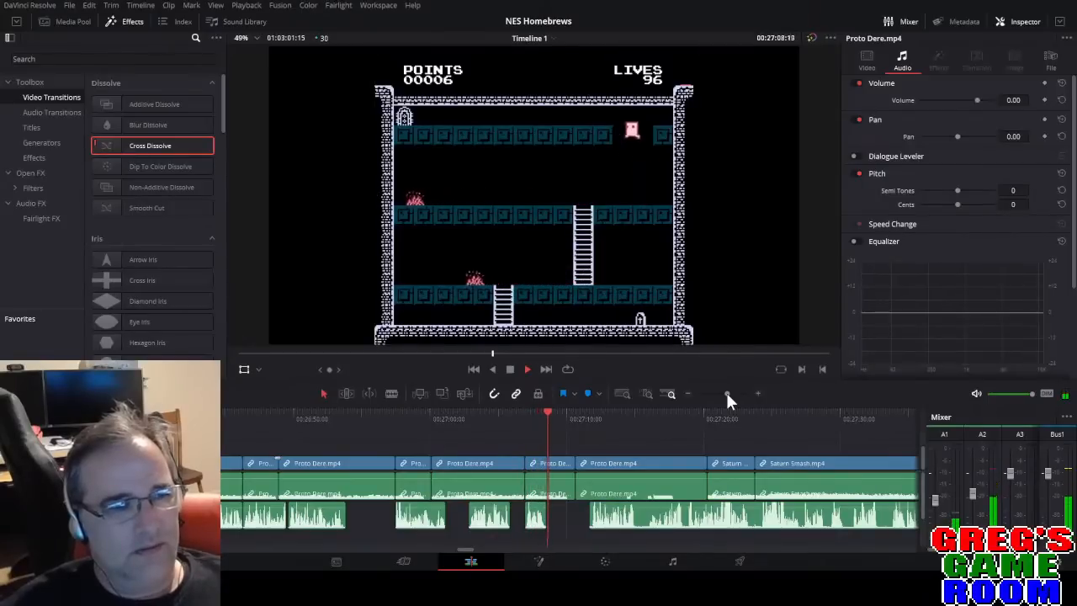
key(space)
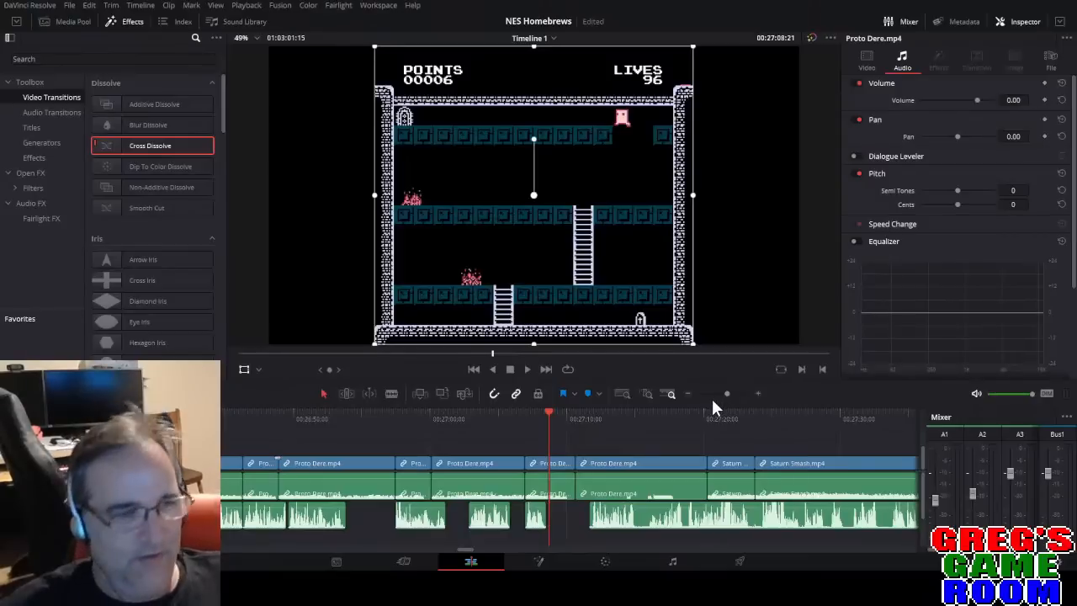
key(space)
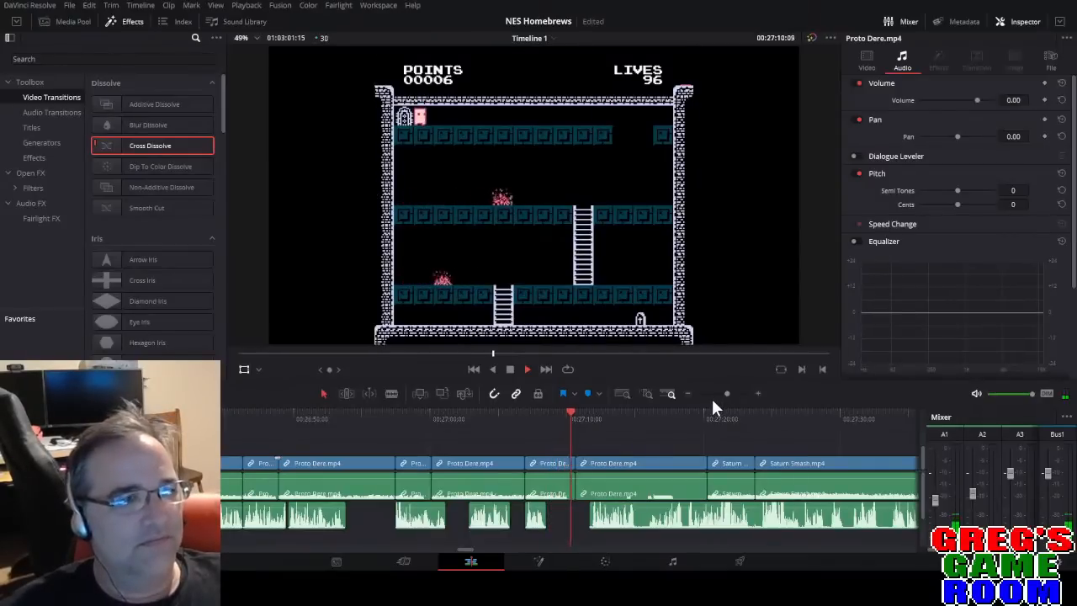
key(space)
drag(726, 393, 732, 393)
drag(422, 418, 449, 415)
key(space)
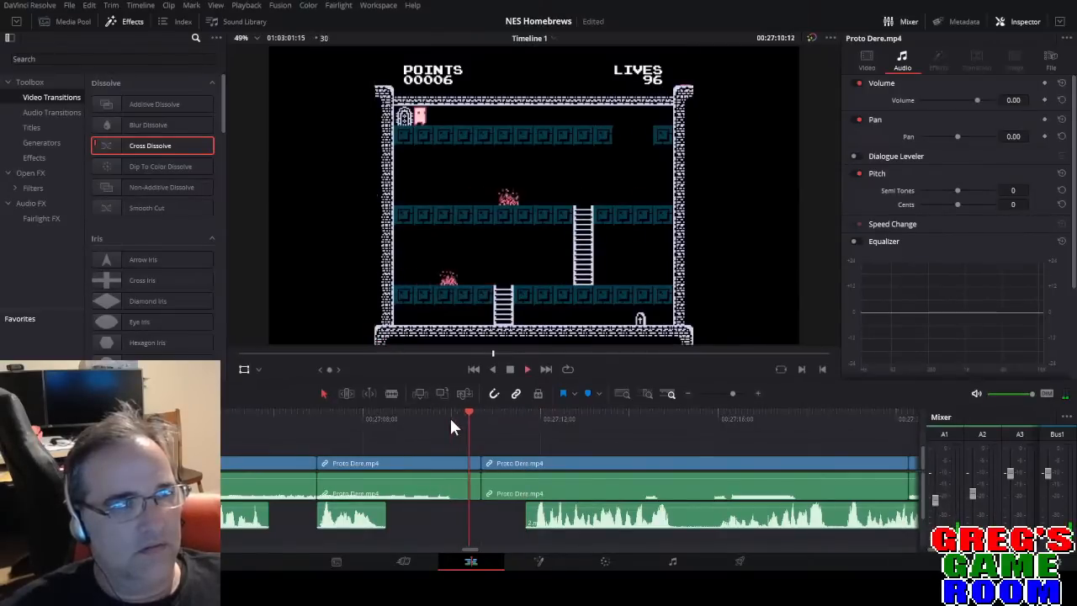
key(space)
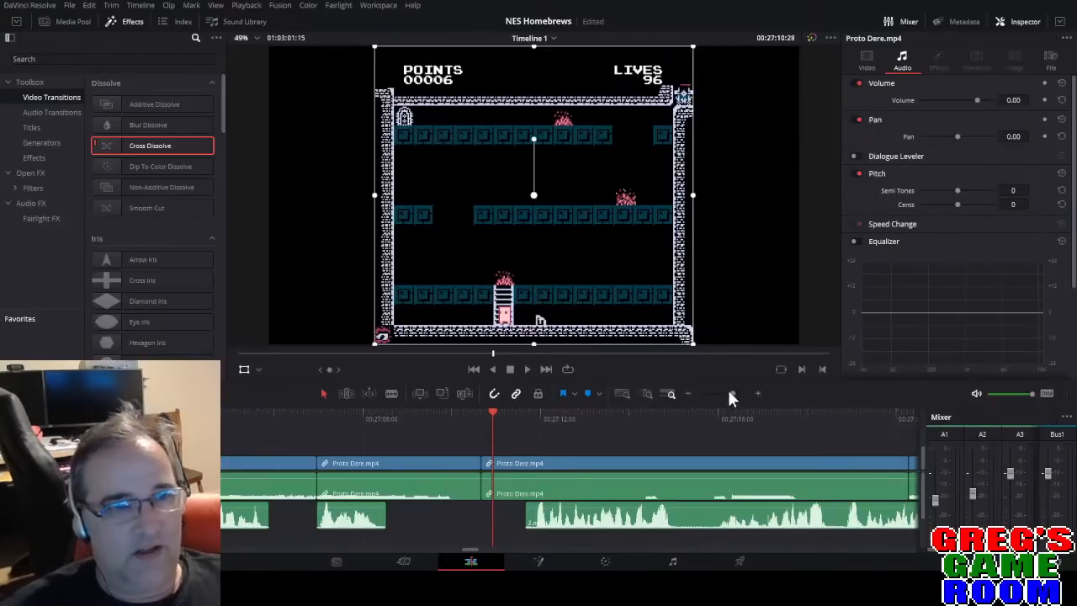
Split both the Proto Dere clip and the narration at 27:11:25, just before the speech begins.
drag(733, 394, 737, 394)
drag(527, 414, 420, 414)
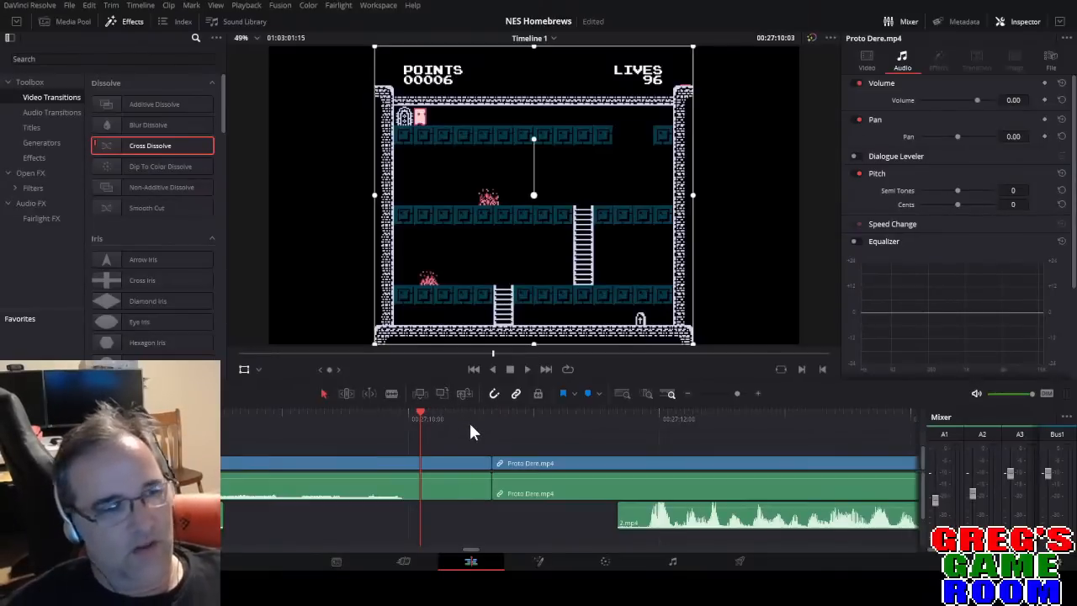
drag(522, 421, 639, 420)
key(b)
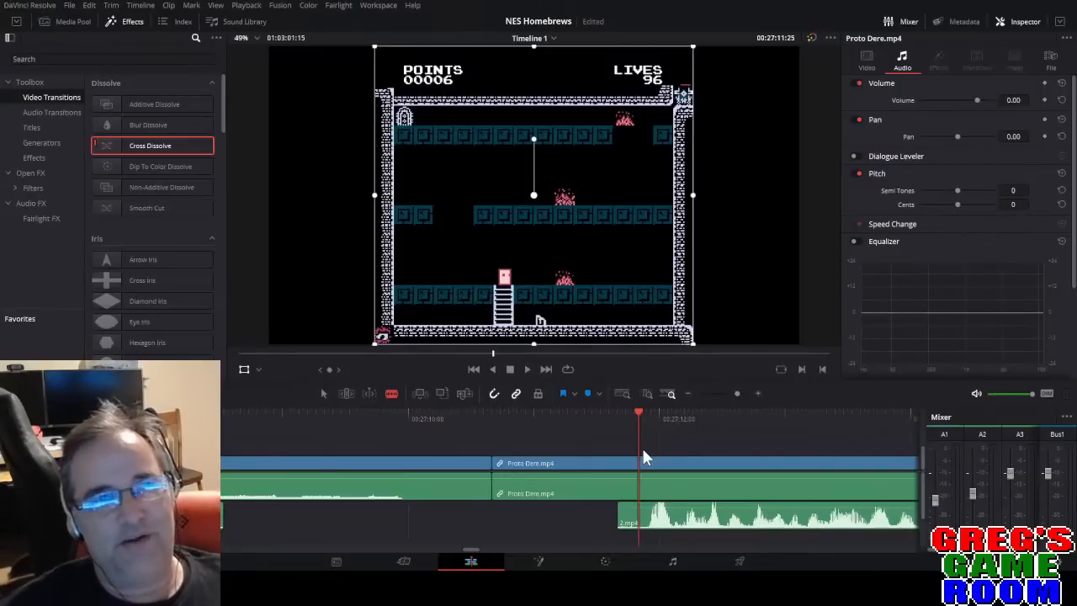
click(641, 461)
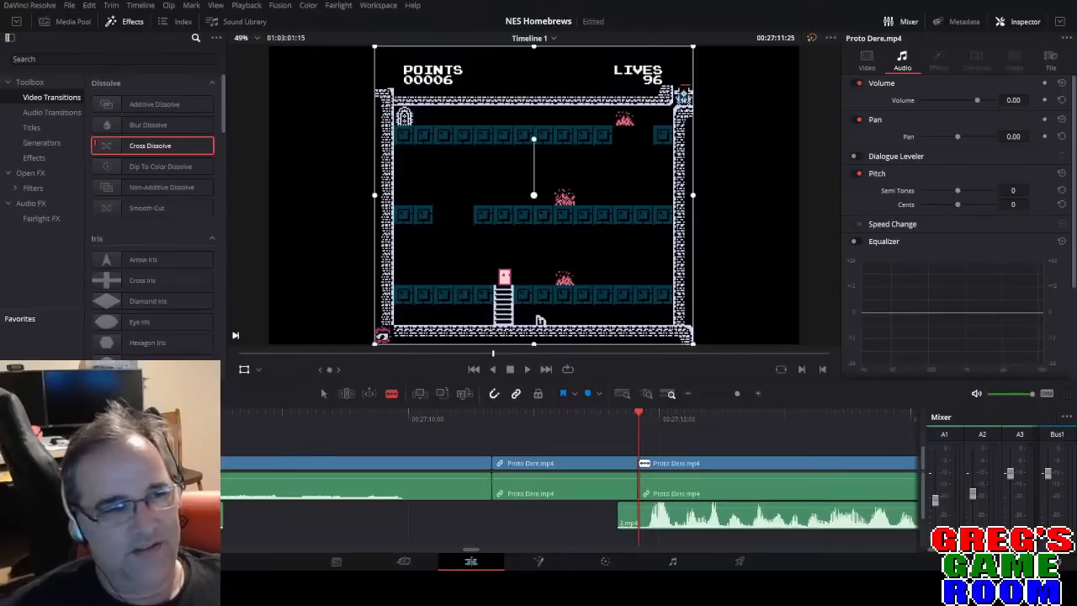
click(640, 513)
key(a)
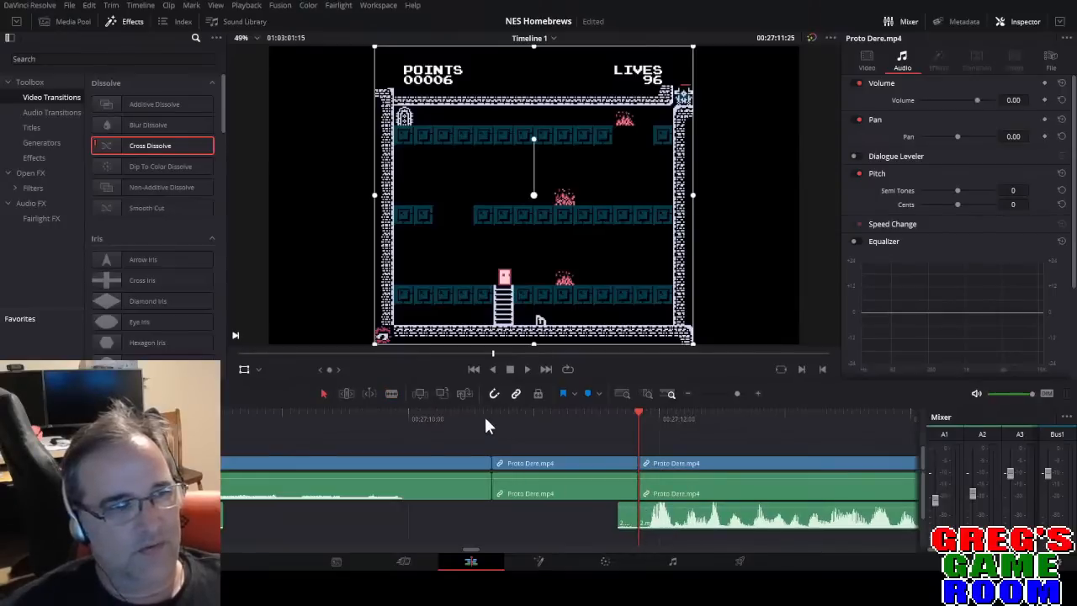
Split the Proto Dere clip at 27:10:05 and ripple delete the footage and narration sliver up to the cut at 27:11:25.
click(525, 418)
drag(524, 417, 584, 471)
key(b)
click(436, 467)
key(a)
drag(469, 446, 620, 521)
key(Delete)
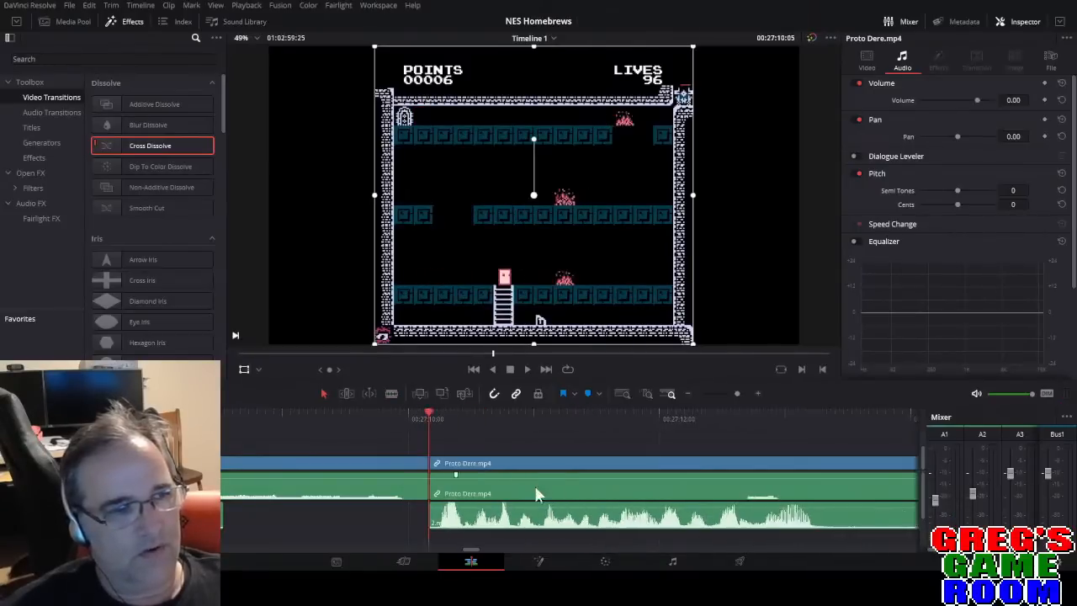
Play back the new cut, split the narration at 27:13:10 and about 27:14:08, and delete the silence between.
click(379, 417)
key(space)
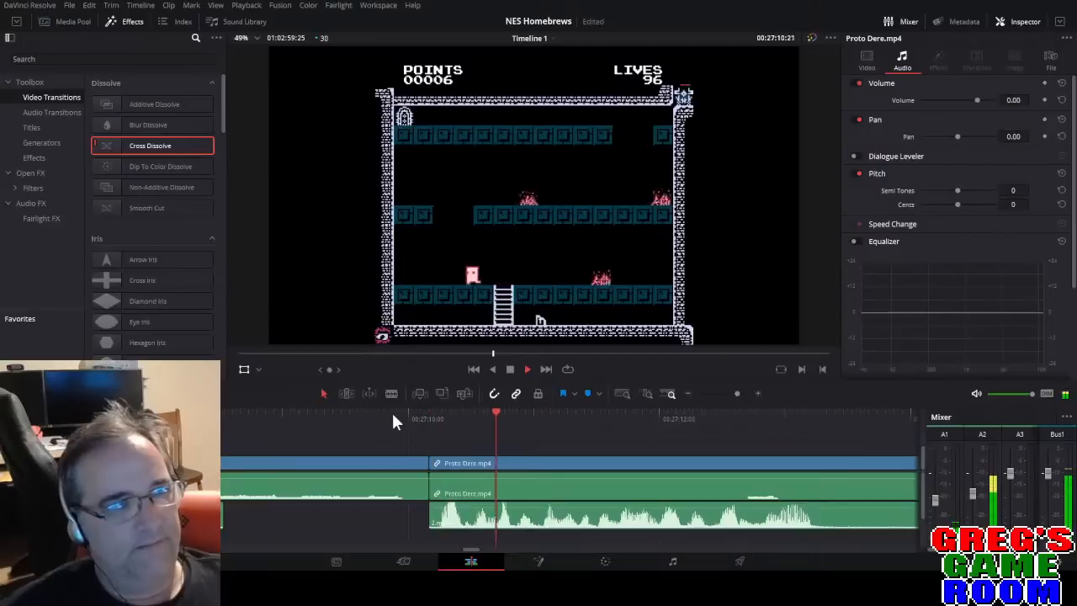
drag(741, 393, 733, 393)
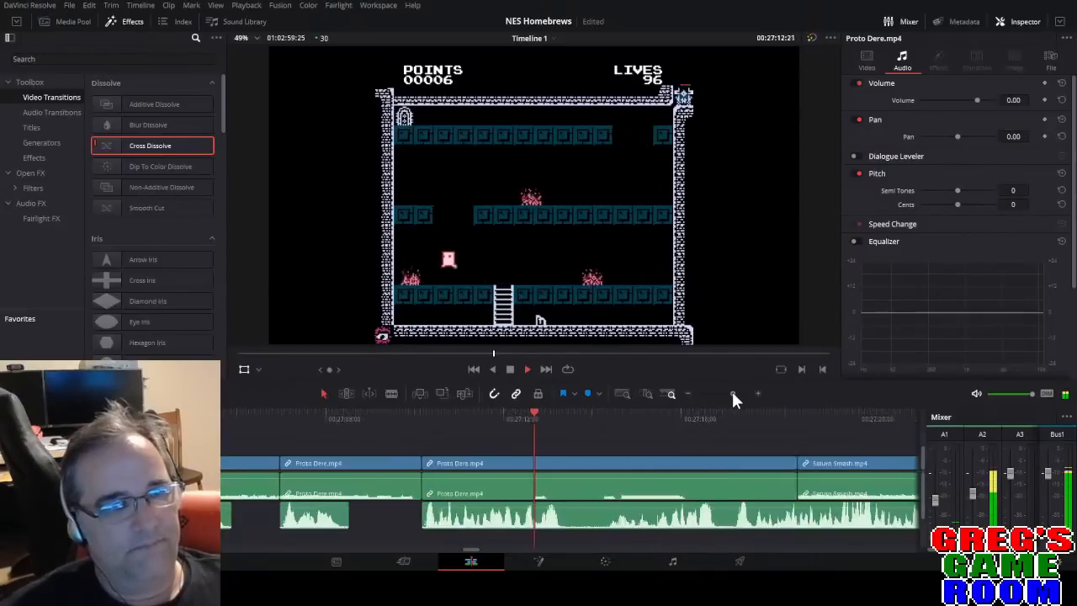
key(b)
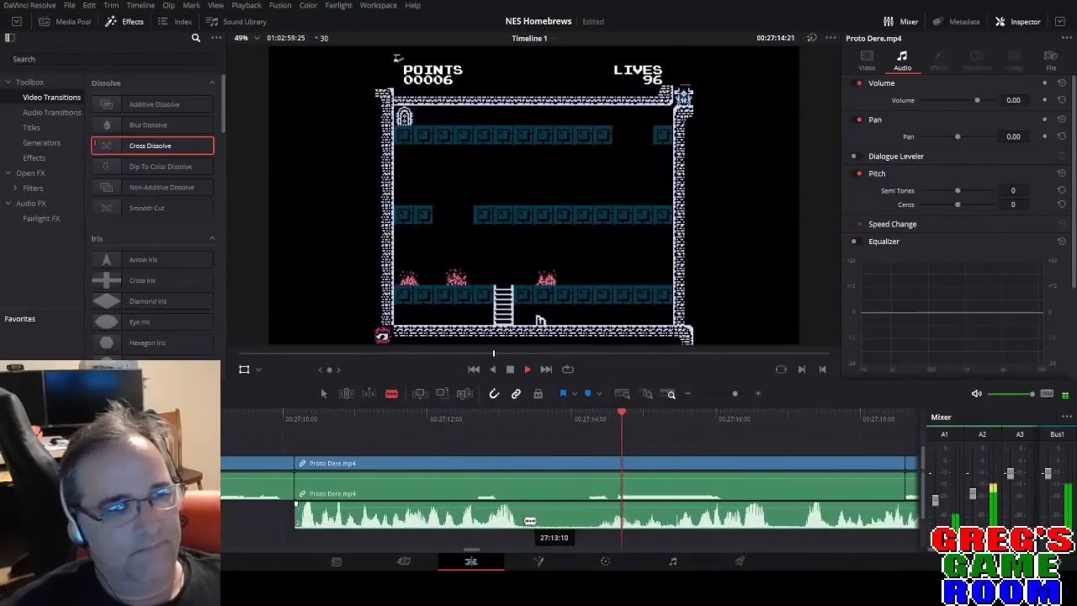
key(space)
click(525, 520)
click(591, 520)
key(a)
click(570, 519)
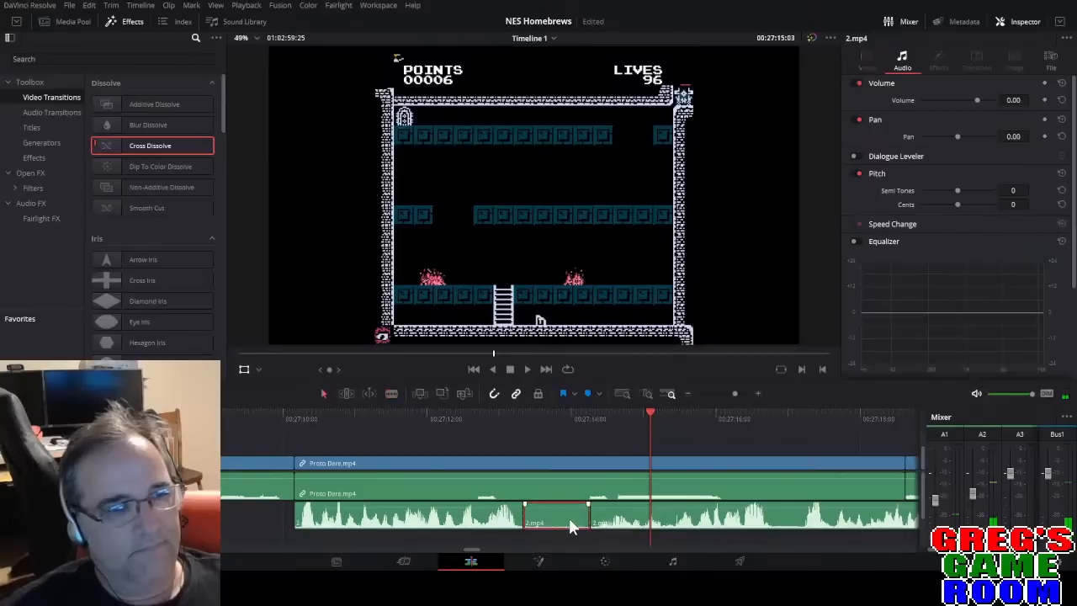
key(BackSpace)
Play on through the narration, split it at 27:17:19 and about 27:16:25, and delete the unwanted speech between the cuts.
key(space)
click(731, 393)
drag(731, 393, 733, 393)
key(space)
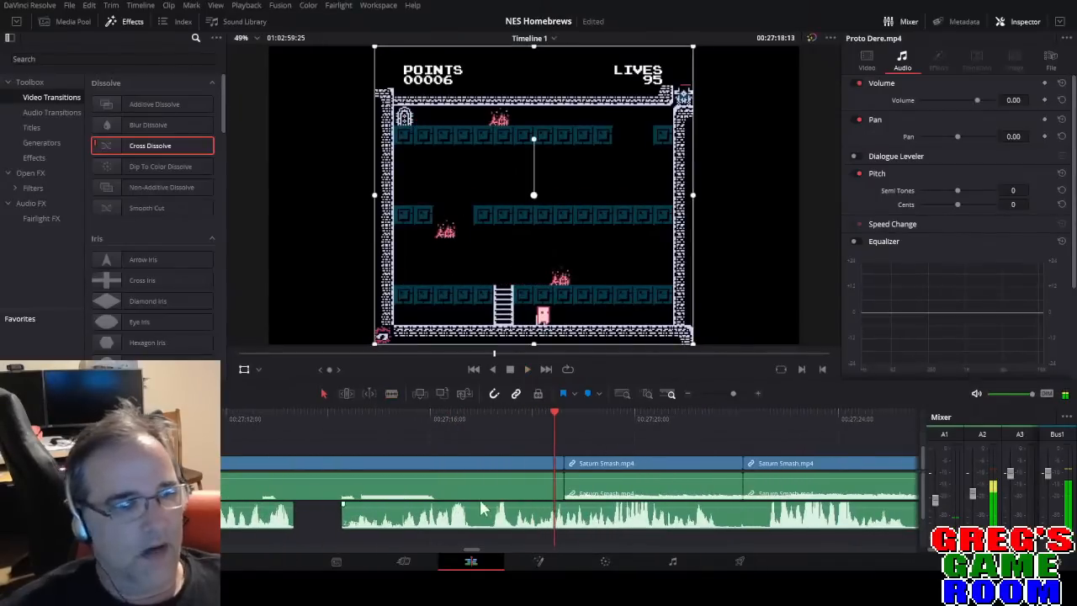
click(466, 414)
key(space)
key(space)
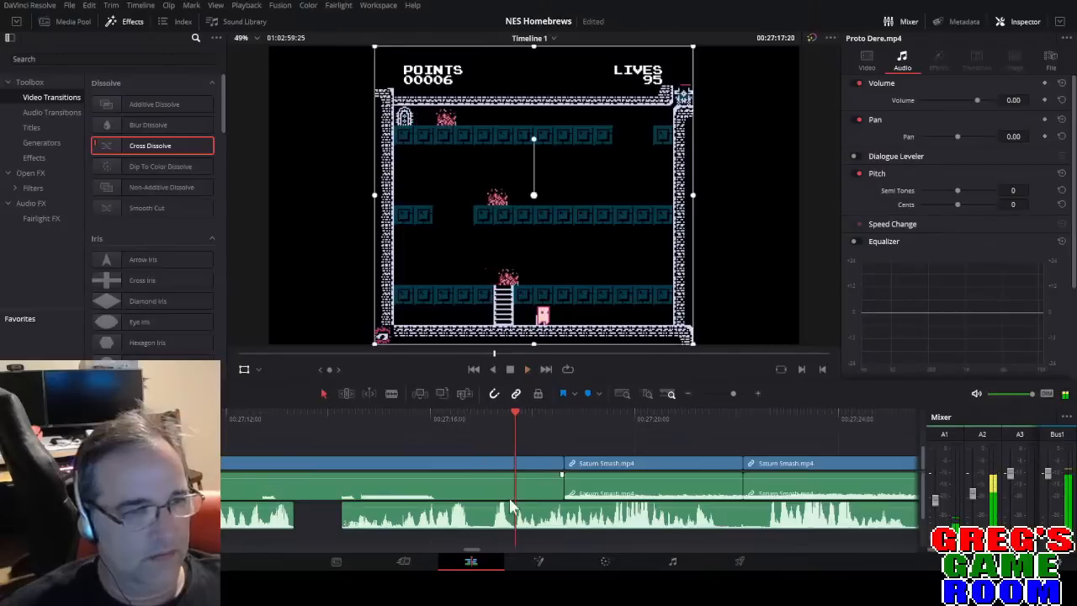
key(Left)
key(b)
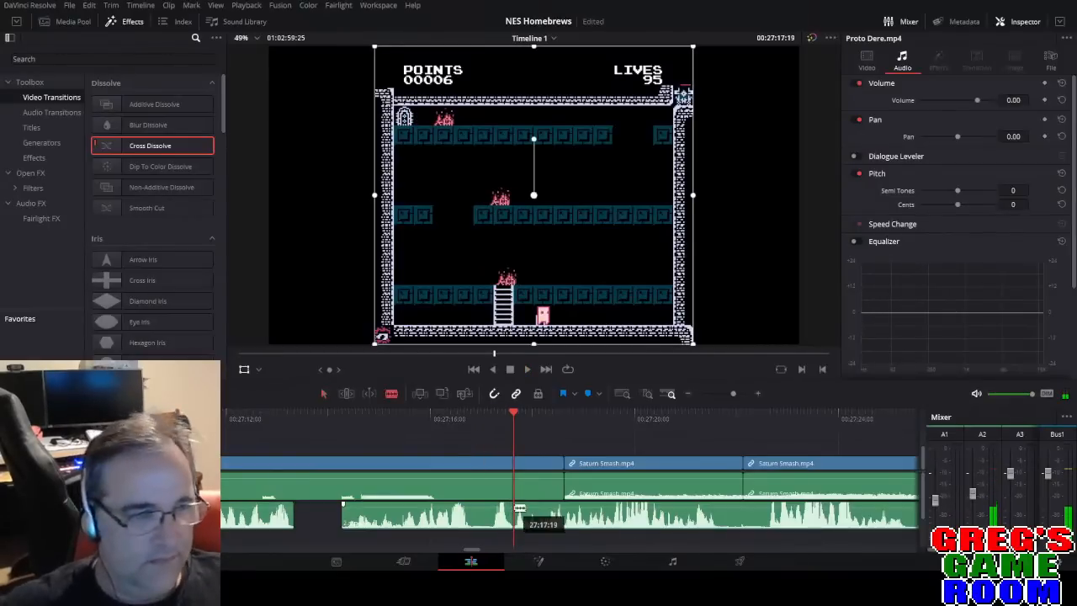
click(514, 524)
click(473, 520)
key(a)
click(493, 522)
key(Delete)
Play back the edit and move the narration block after the first gap earlier, directly against the narration ending at 27:13:10.
click(435, 417)
key(space)
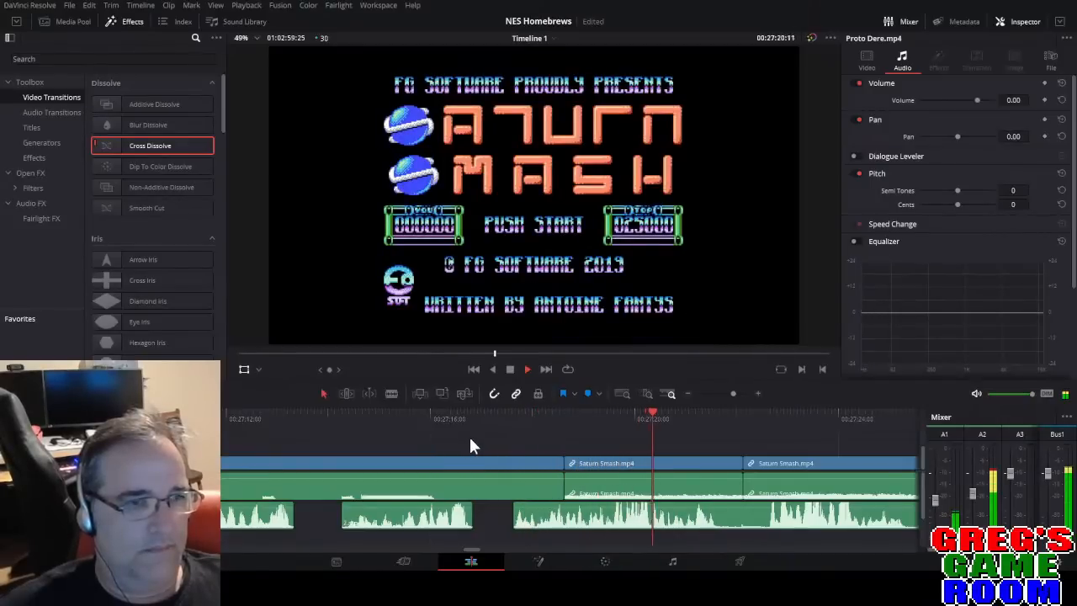
drag(405, 520, 357, 522)
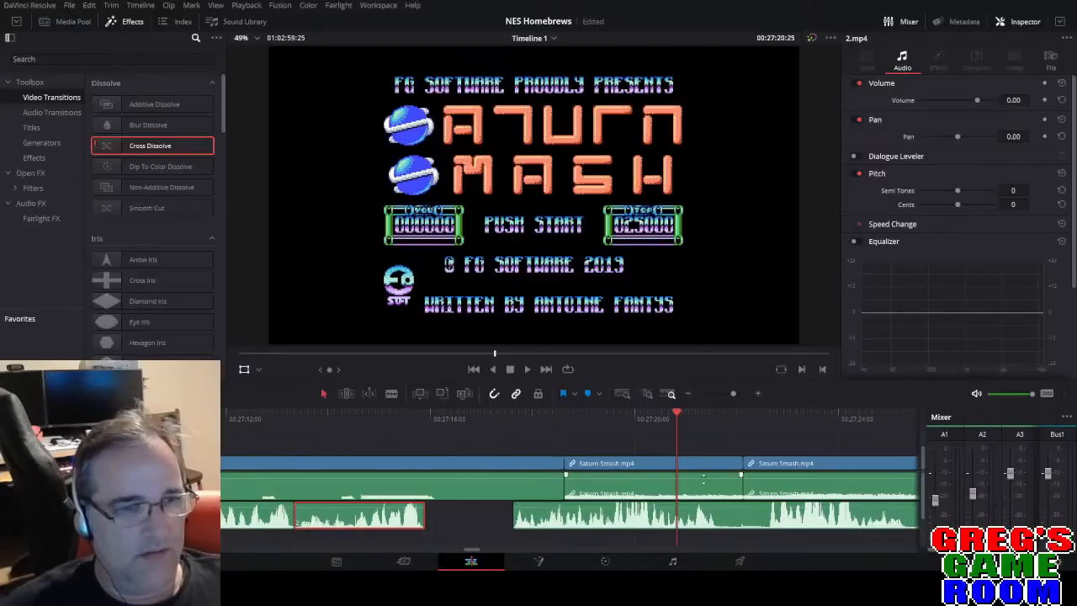
Split the narration at 27:21:19, move the block before that cut earlier against the preceding narration, and play back the joins.
key(space)
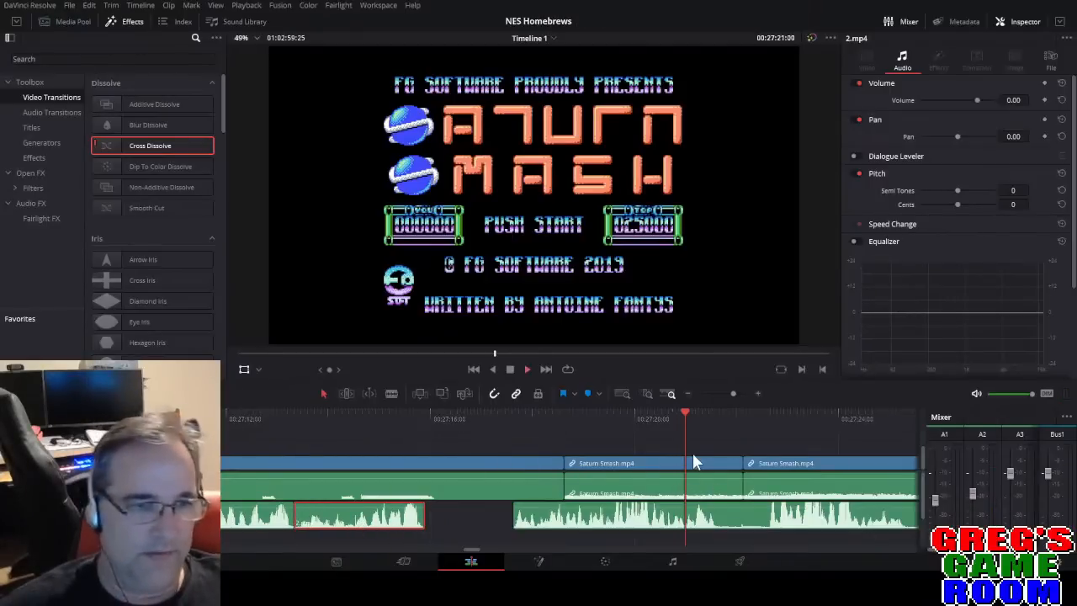
key(space)
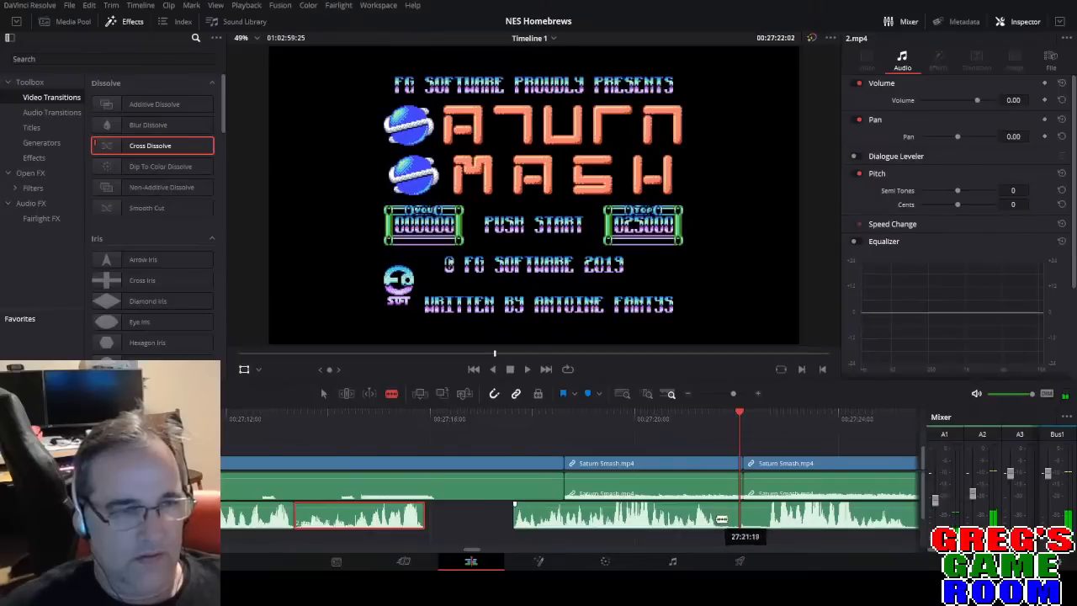
click(718, 519)
key(a)
drag(599, 522, 507, 526)
click(256, 419)
key(space)
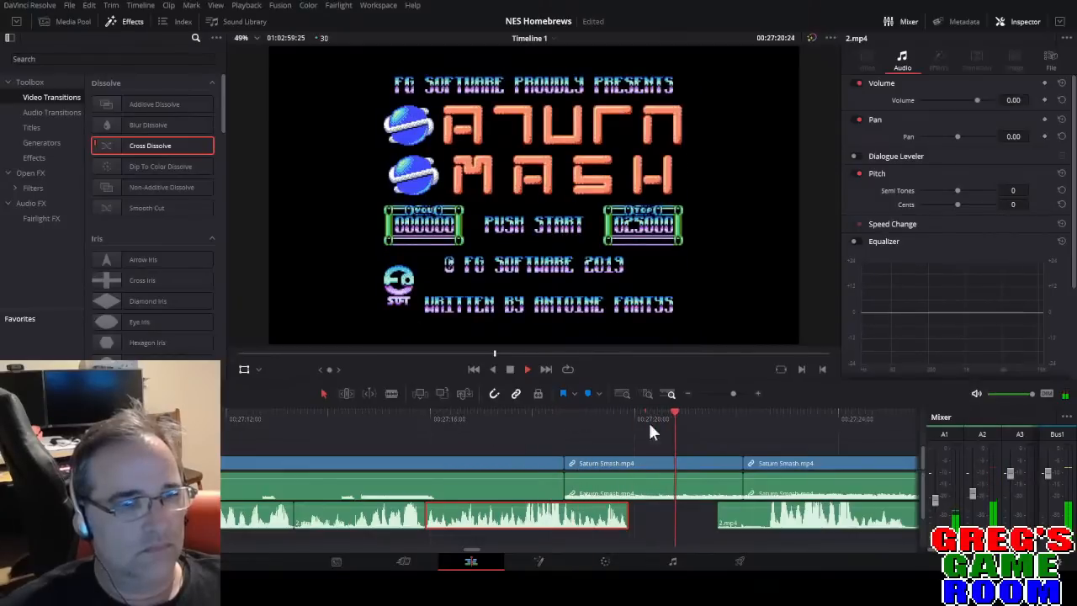
key(space)
Select all footage and narration after the first Saturn Smash clip and move it later on the timeline to open a gap.
drag(733, 394, 705, 394)
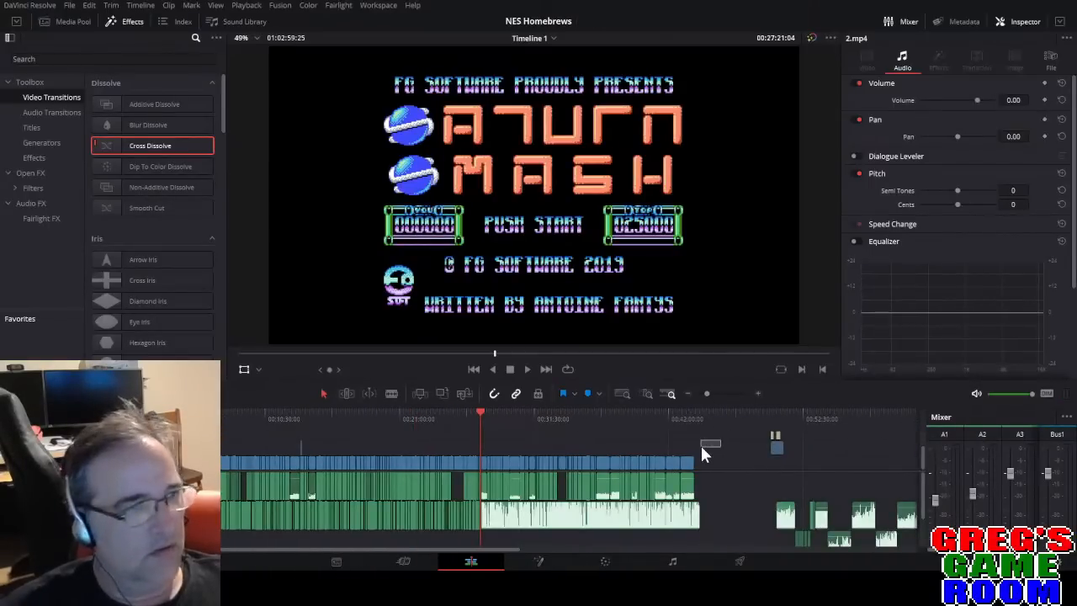
click(702, 447)
click(694, 418)
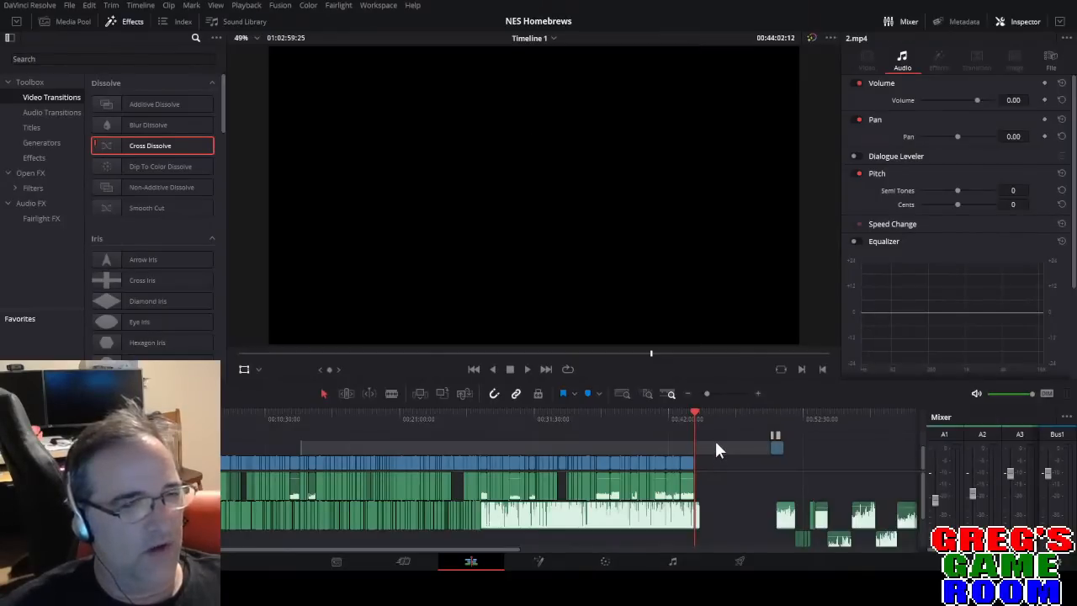
drag(715, 439, 525, 523)
Move the first Saturn Smash clip later on the timeline, leaving room after the last Proto Dere clip.
click(476, 413)
drag(714, 392, 722, 394)
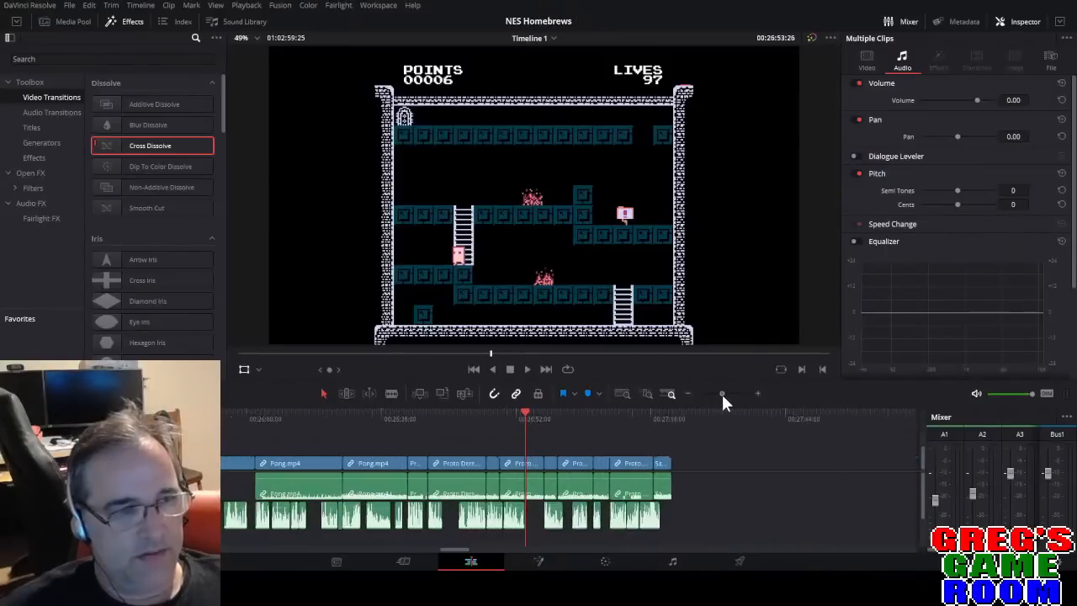
click(659, 418)
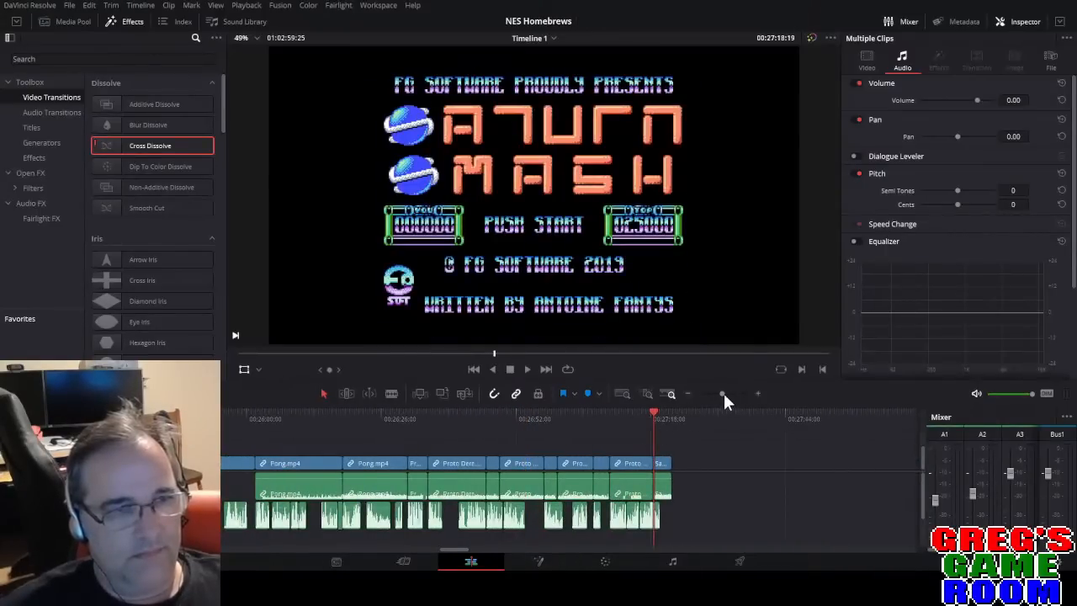
drag(724, 393, 725, 391)
drag(558, 462, 742, 464)
Extend the last Proto Dere clip to 27:20:08, just past its narration, and ripple delete the gap before the Saturn Smash clip.
click(495, 474)
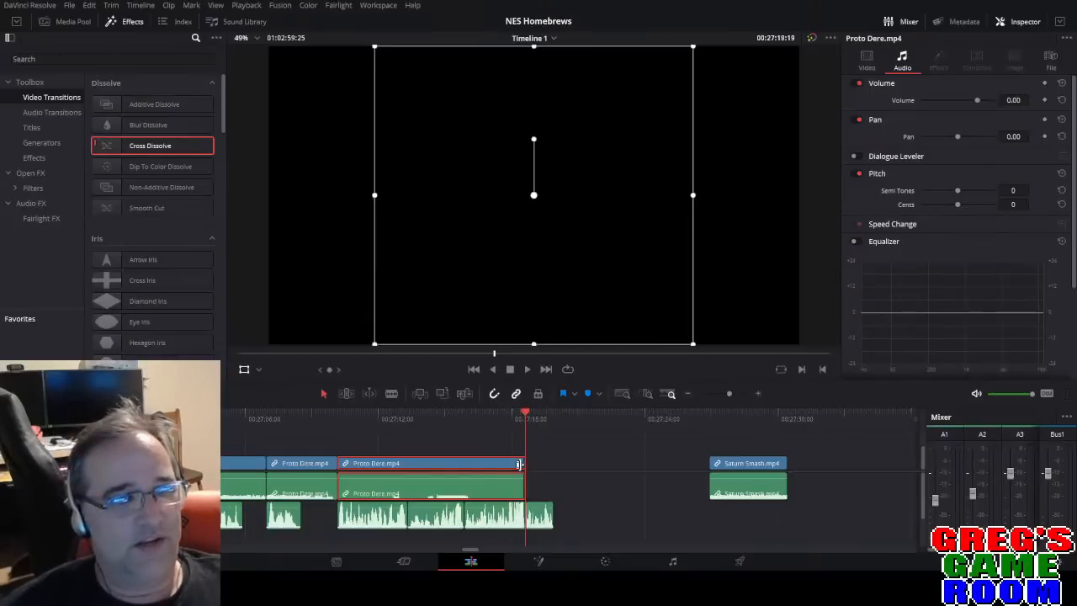
drag(523, 463, 545, 464)
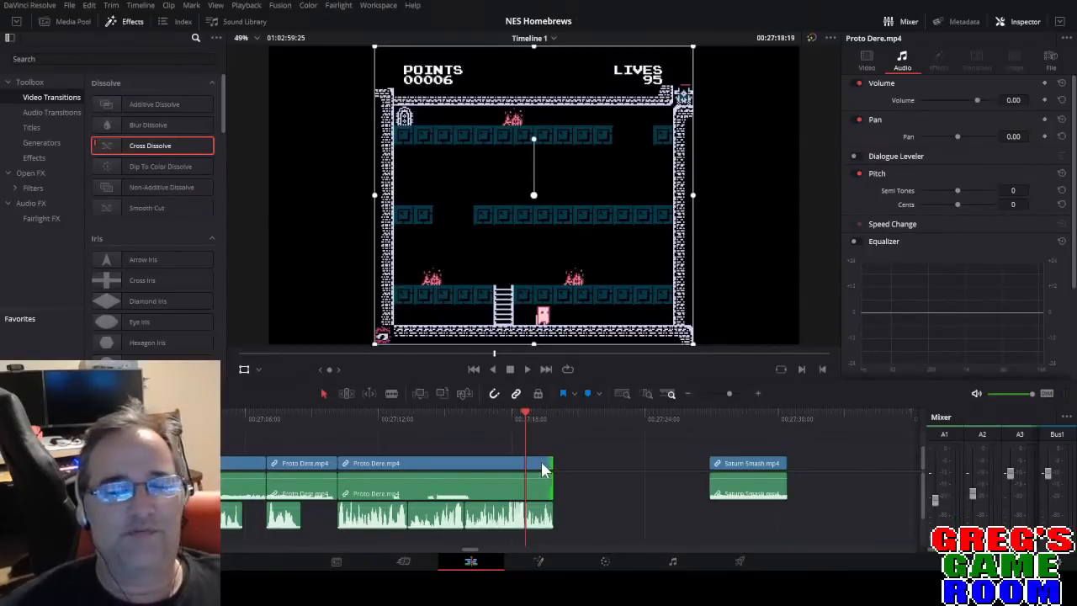
click(543, 468)
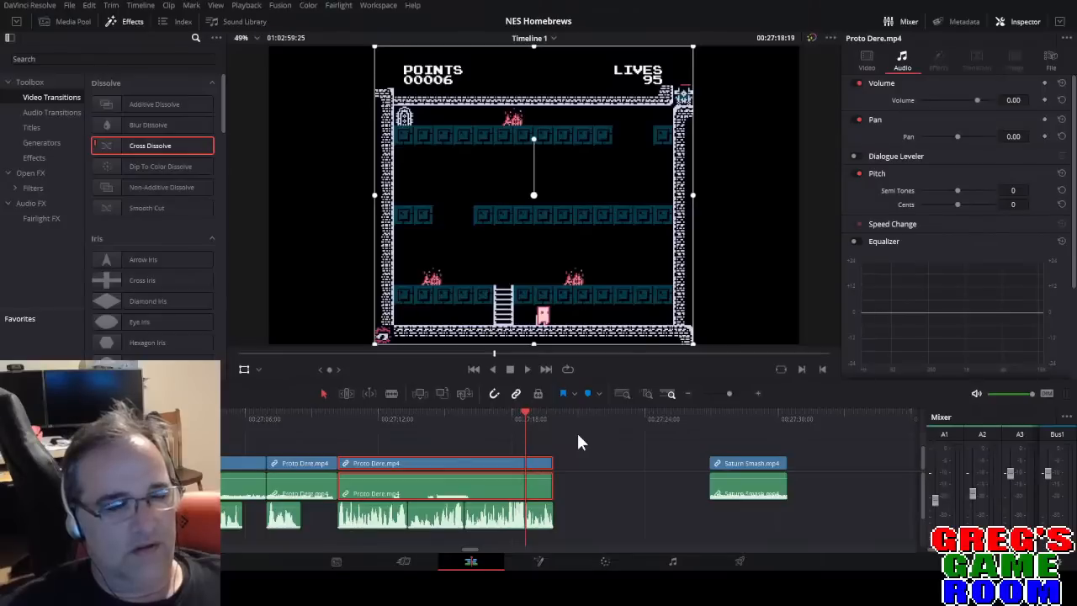
key(space)
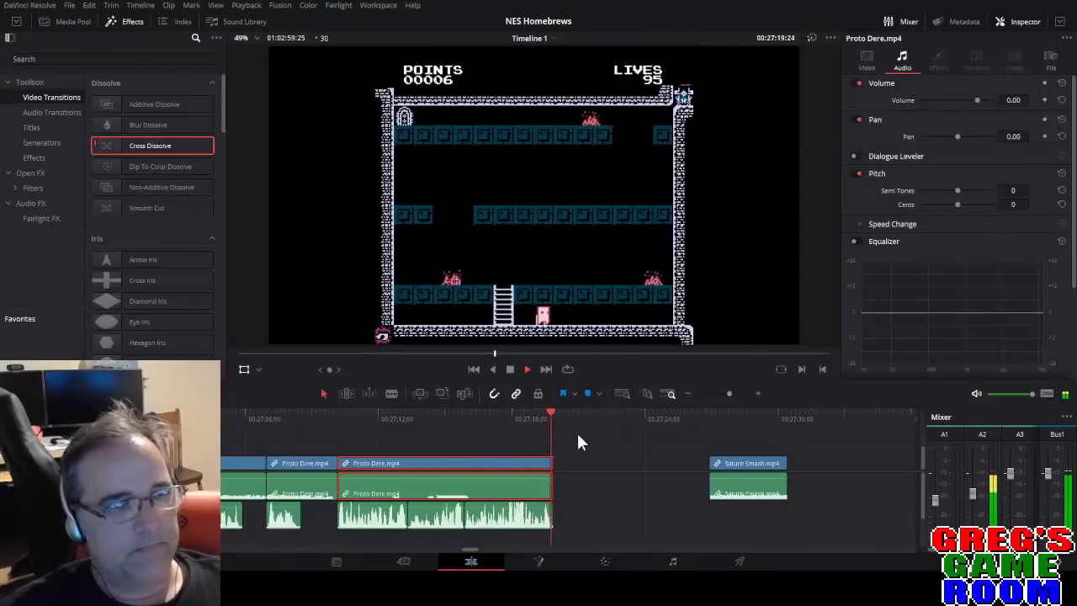
key(space)
drag(553, 463, 562, 462)
click(613, 463)
key(Delete)
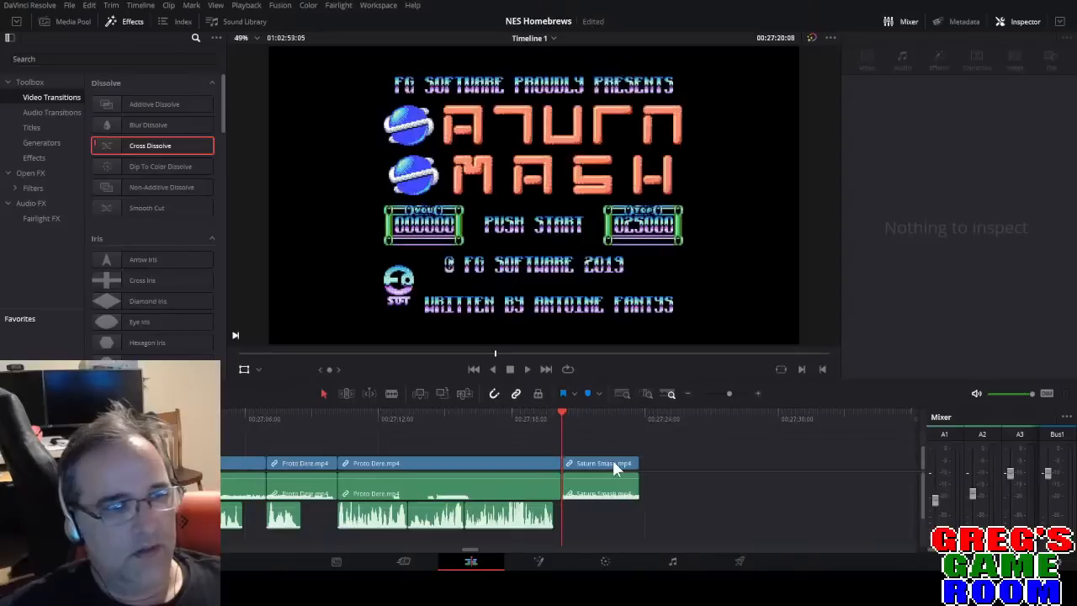
Try to ripple delete the gap after the first Saturn Smash clip and undo it.
key(Delete)
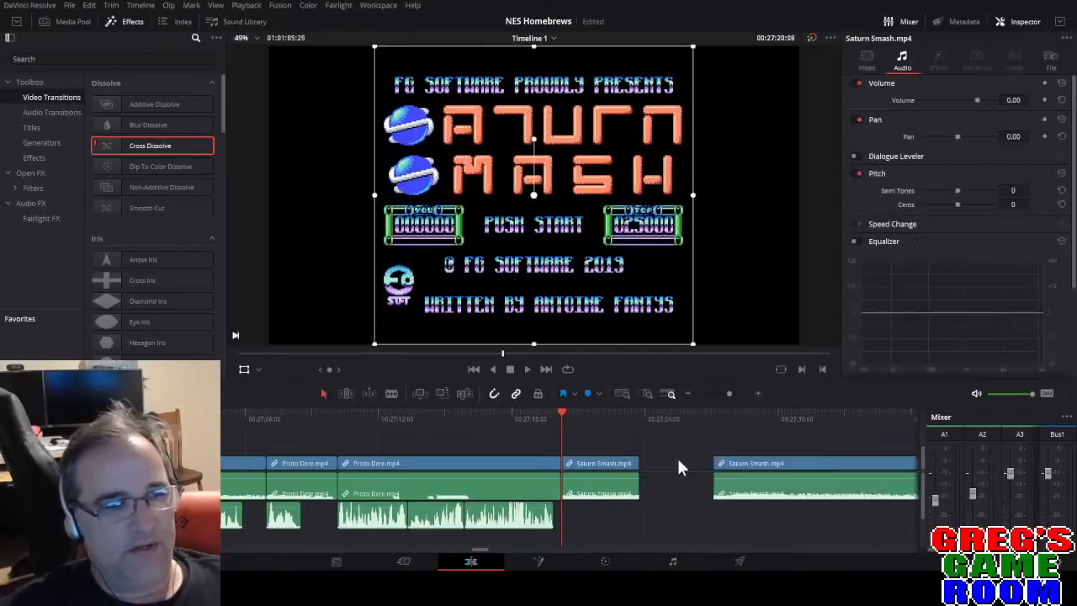
drag(729, 394, 715, 397)
key(ctrl+z)
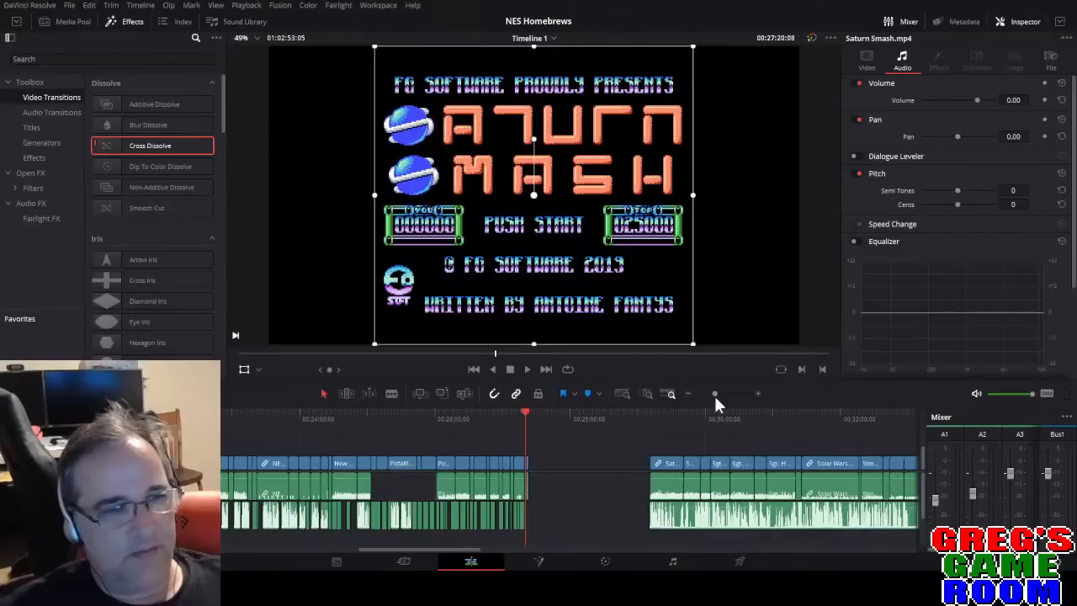
Align the start of the following narration with the second Saturn Smash clip and ripple delete the gap before them.
drag(715, 393, 728, 393)
drag(314, 519, 323, 519)
click(318, 519)
key(Delete)
click(280, 459)
key(Delete)
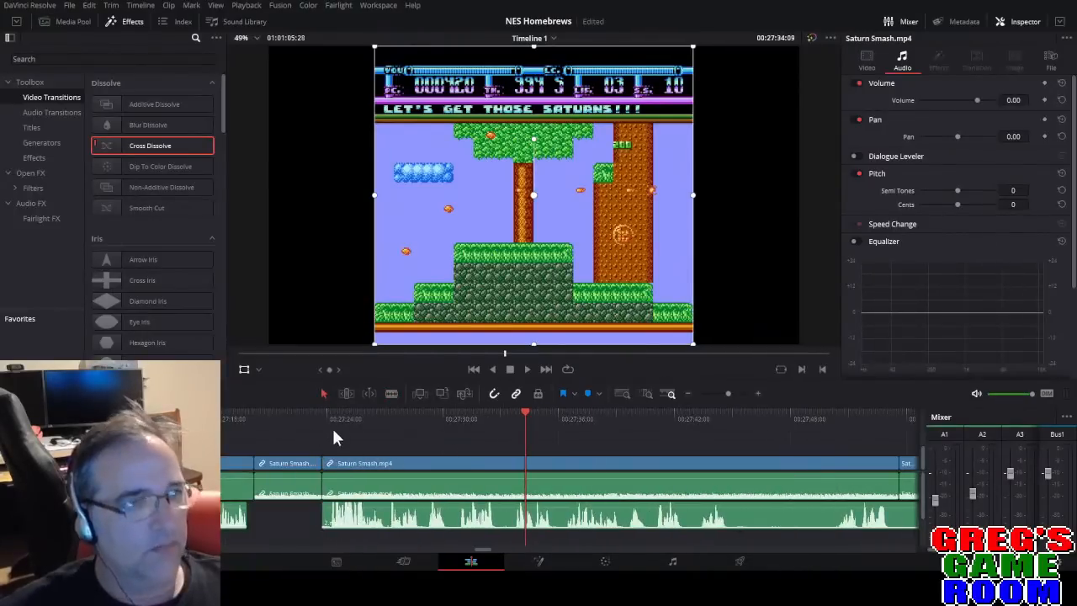
Play back the Saturn Smash cut, split its narration at about 27:24:06, and delete the silent part before the speech.
click(292, 411)
key(space)
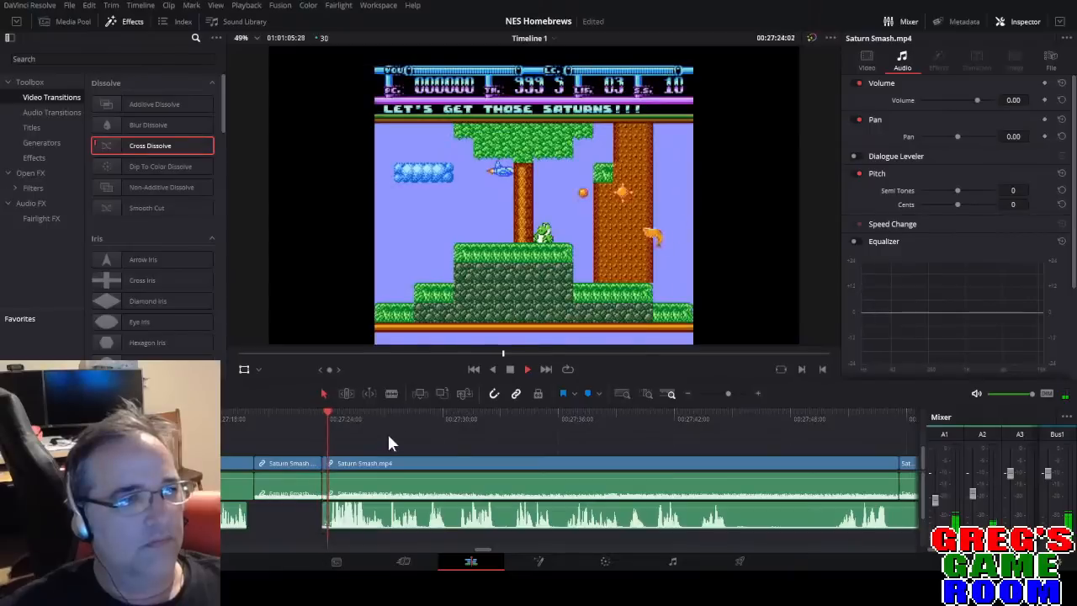
drag(725, 390, 734, 392)
key(space)
key(b)
click(376, 515)
key(a)
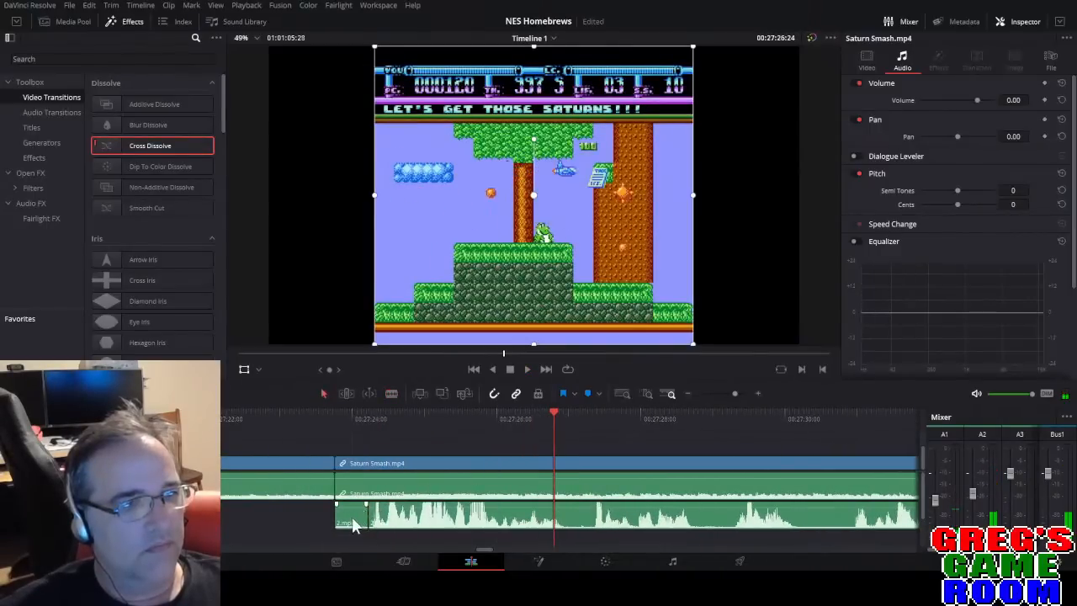
click(352, 517)
key(Delete)
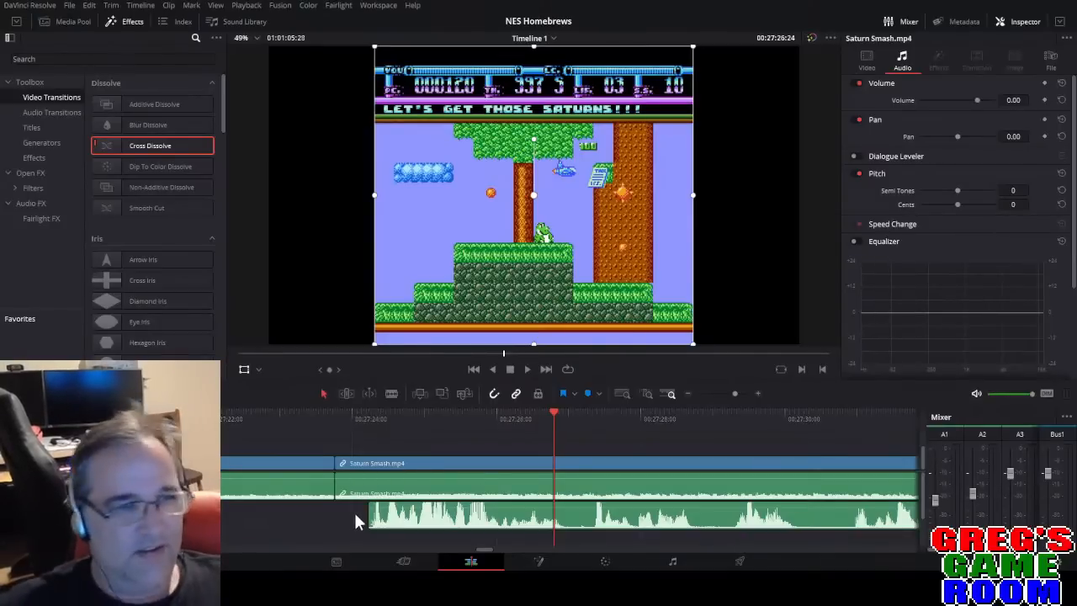
Play back the Saturn Smash section from 27:26:24 onward to check the narration.
scroll(730, 395, down, 5)
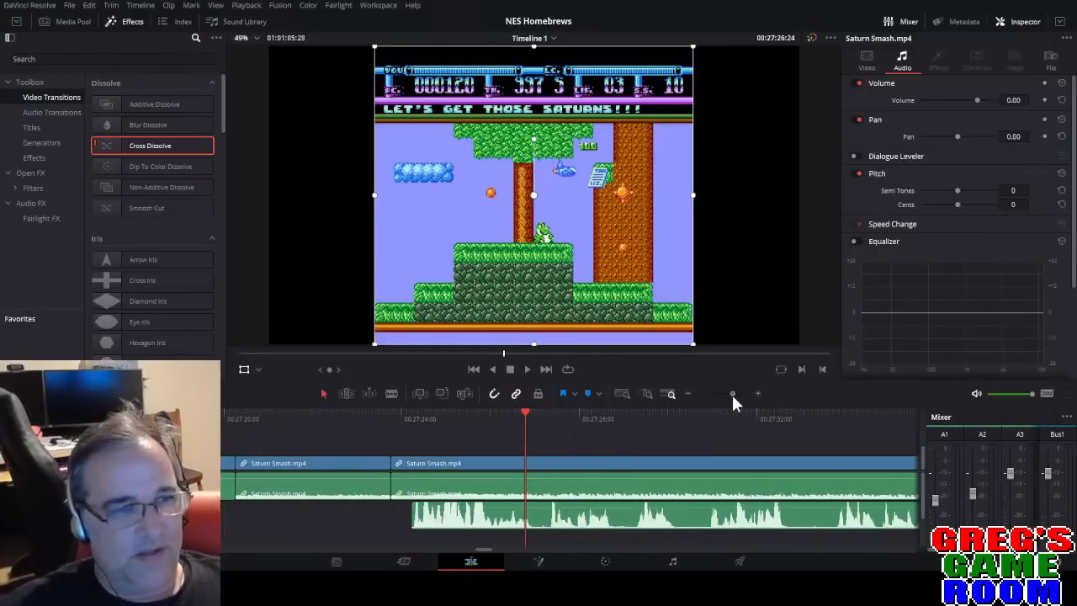
key(space)
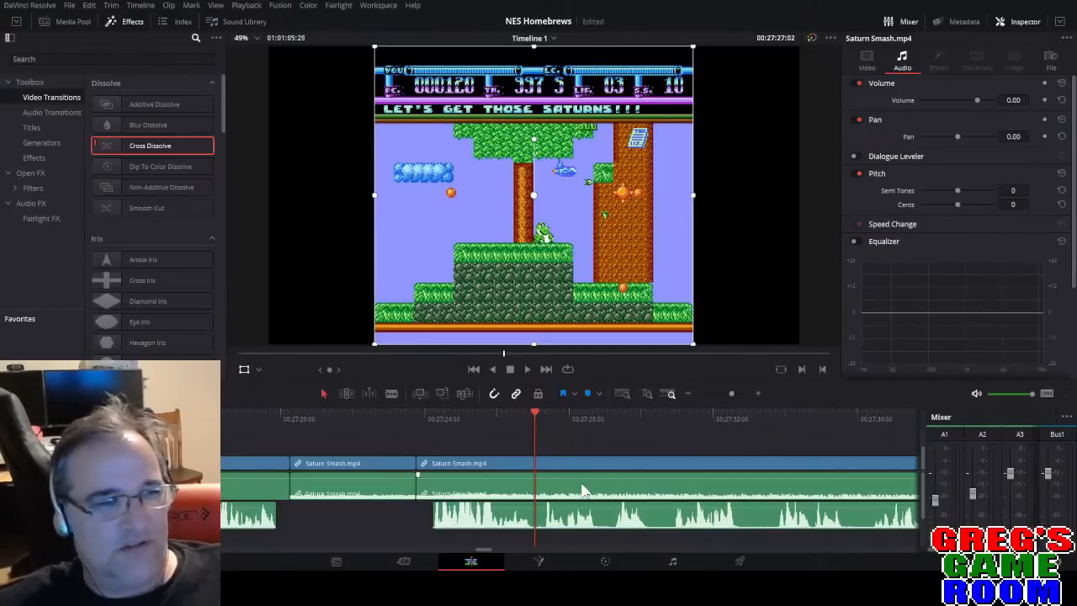
key(space)
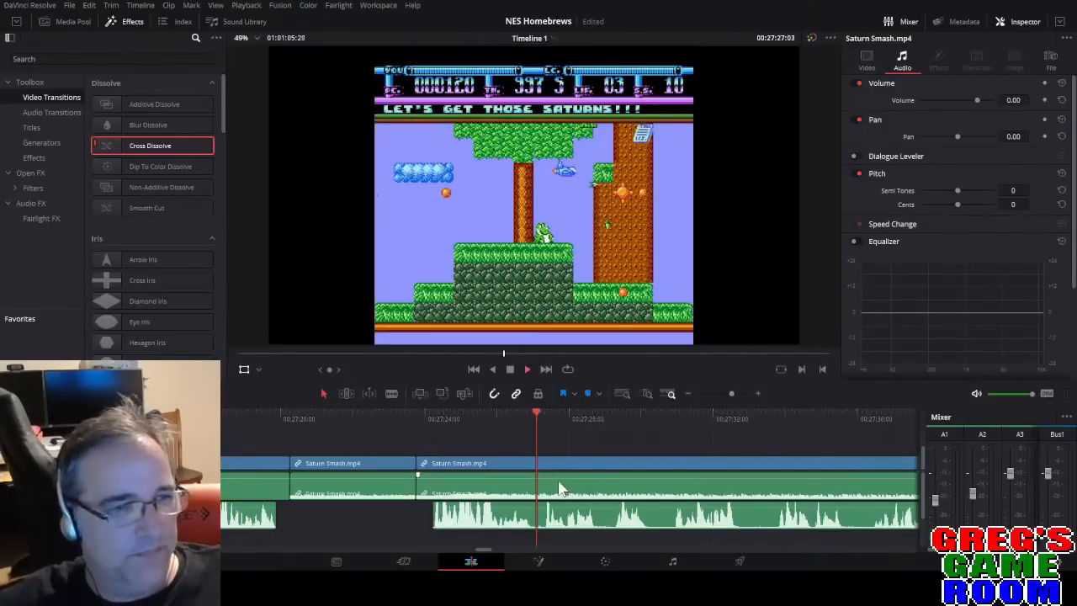
Play from about 27:24, split the 2.mp4 voice audio at about 27:27, and move its first phrase back to start at about 27:21.
click(432, 419)
key(space)
click(533, 517)
key(a)
click(485, 522)
drag(486, 522, 367, 522)
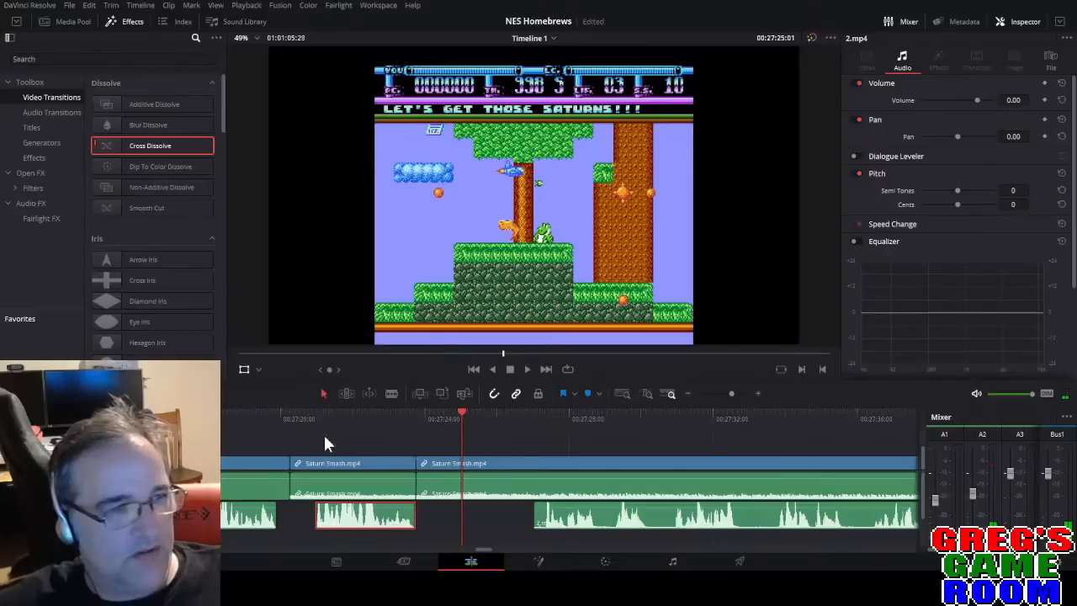
Split the Saturn Smash clip at the start of the moved phrase and ripple delete the unvoiced footage before it.
click(318, 419)
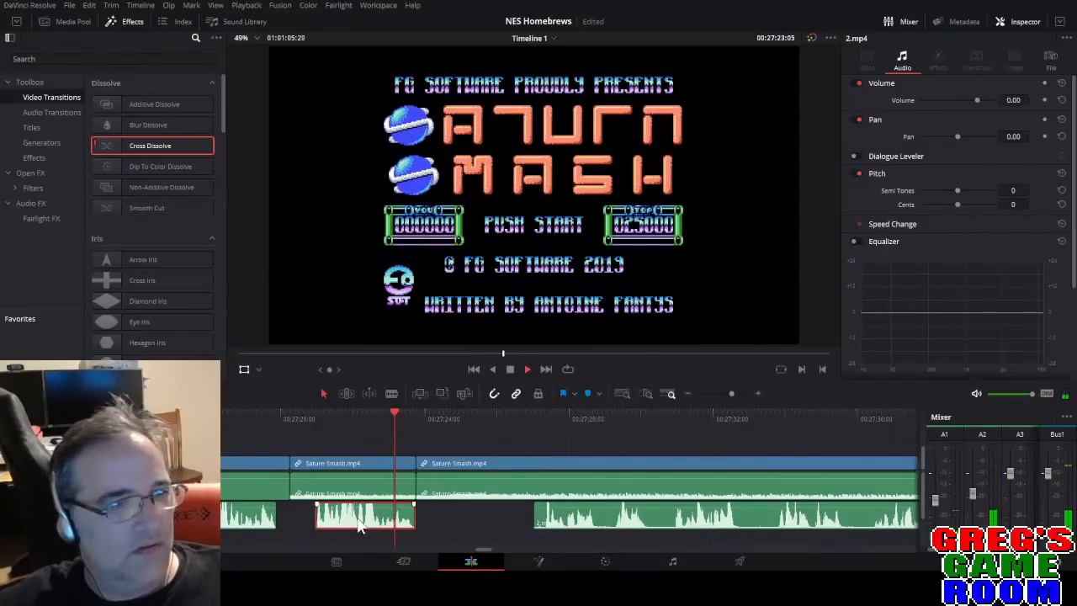
key(b)
click(318, 491)
key(a)
click(304, 490)
key(Delete)
Play from about 27:26 and cut the short silence off the start of the remaining 2.mp4 voice audio.
click(513, 414)
key(space)
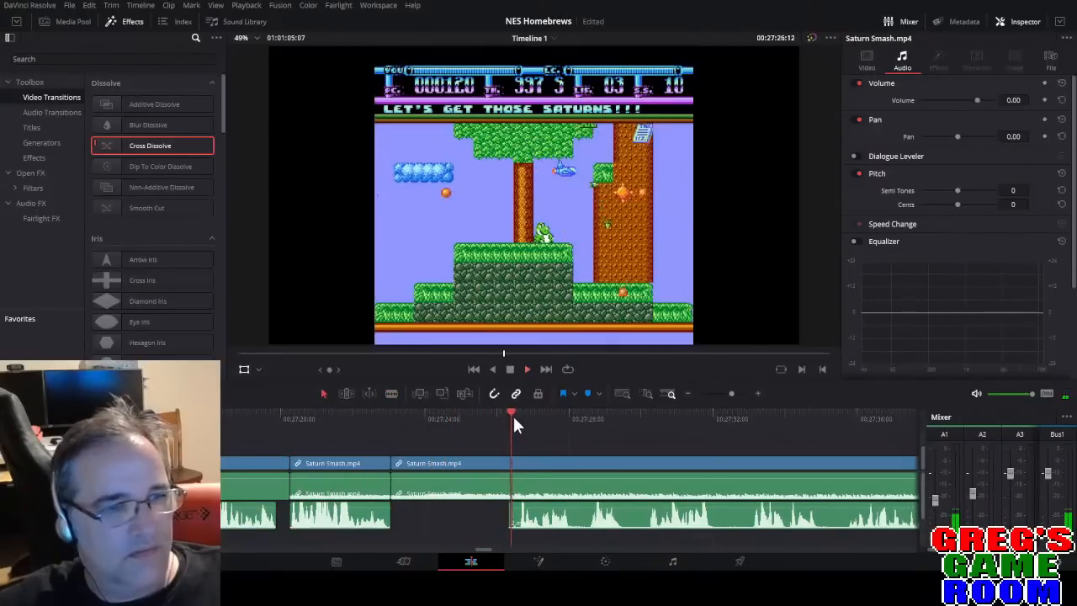
key(b)
click(520, 517)
key(a)
click(515, 517)
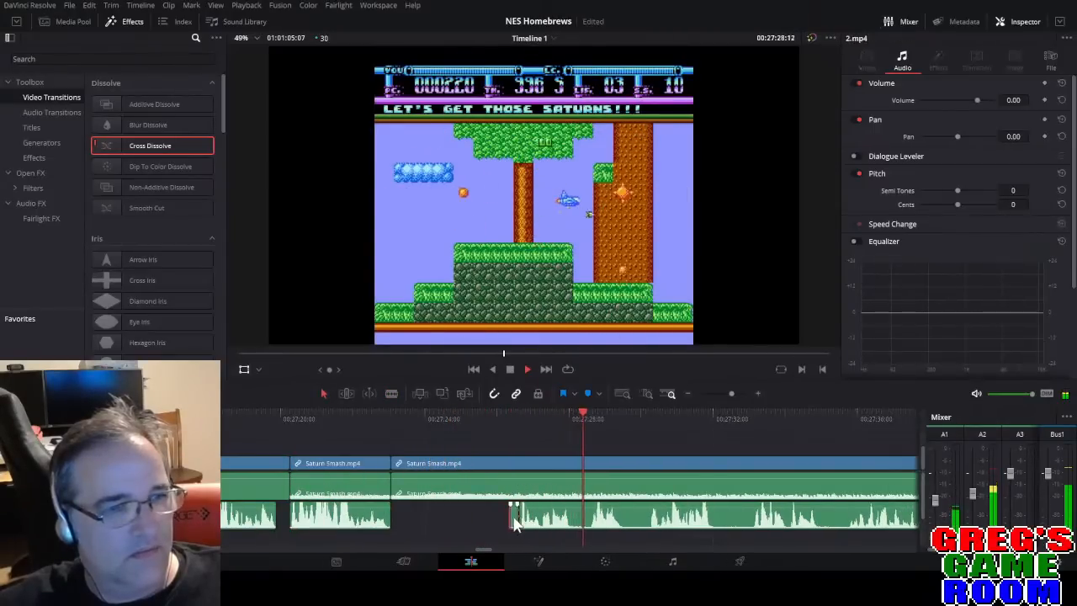
key(Delete)
Cut out the voice pause near 27:28 and move the preceding phrase up against the end of the earlier voice clip.
key(b)
click(573, 517)
click(588, 517)
key(a)
click(581, 518)
key(Delete)
key(space)
drag(561, 526, 432, 524)
Split the voice audio on both sides of the pause near 27:30 and delete that pause.
click(626, 522)
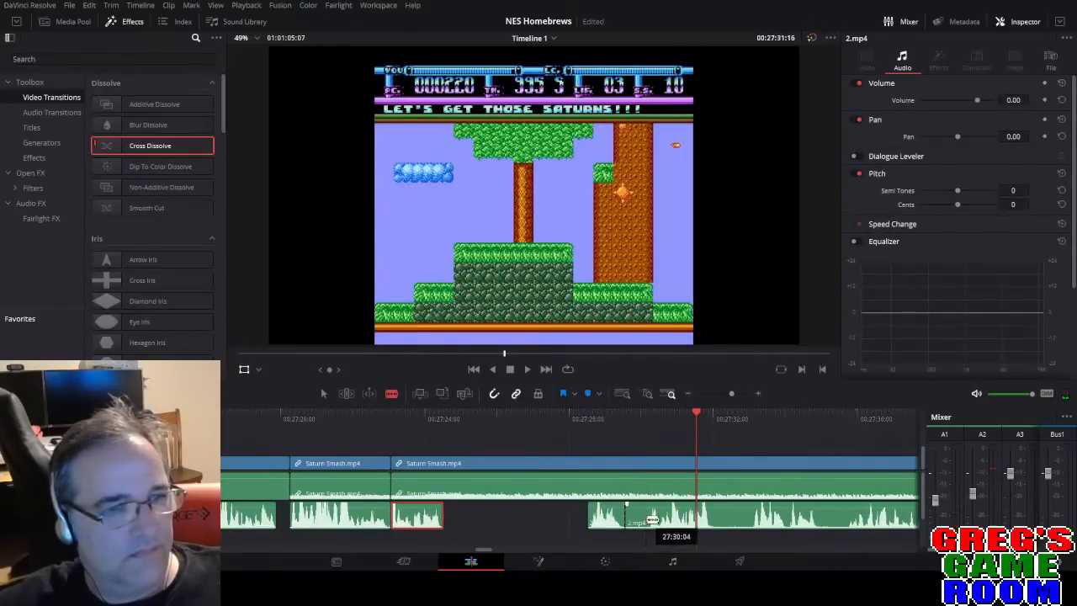
click(647, 519)
key(a)
click(637, 520)
key(Delete)
Play from before 27:23 and move the short phrase near 27:29 to follow closely after the phrase ending near 27:24:15.
click(372, 419)
key(space)
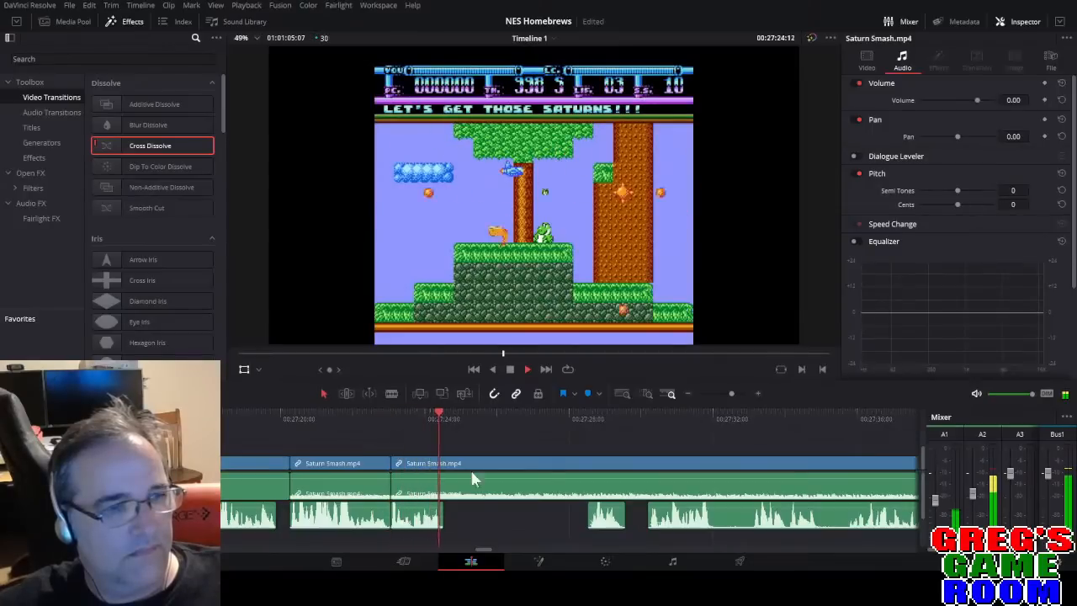
drag(592, 521, 450, 522)
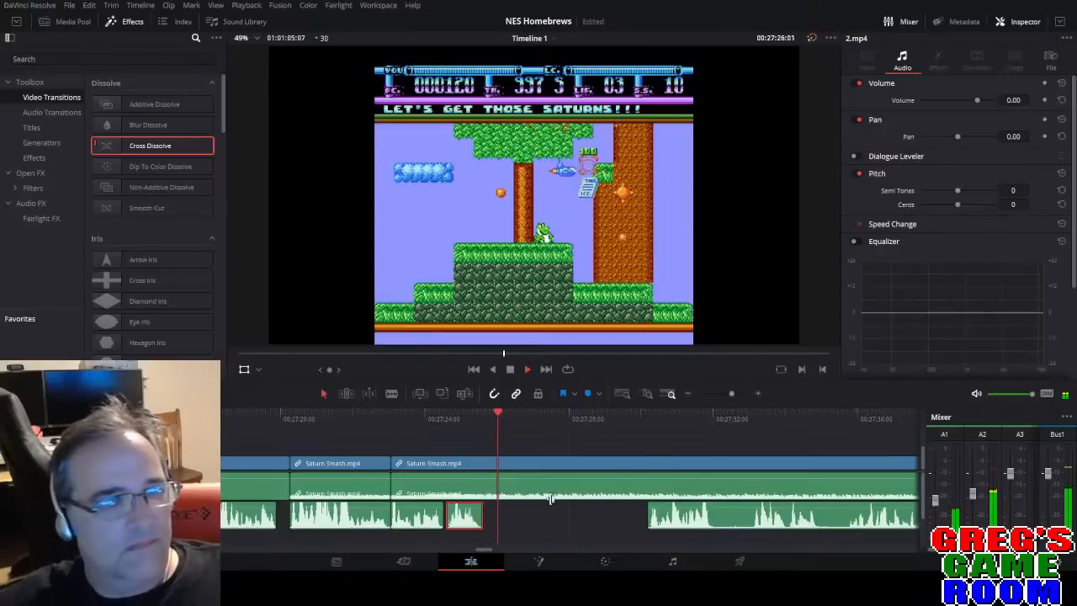
key(space)
Split the voice audio at about 27:32:05 and 27:33:06 and delete the silence between the cuts.
key(b)
click(716, 517)
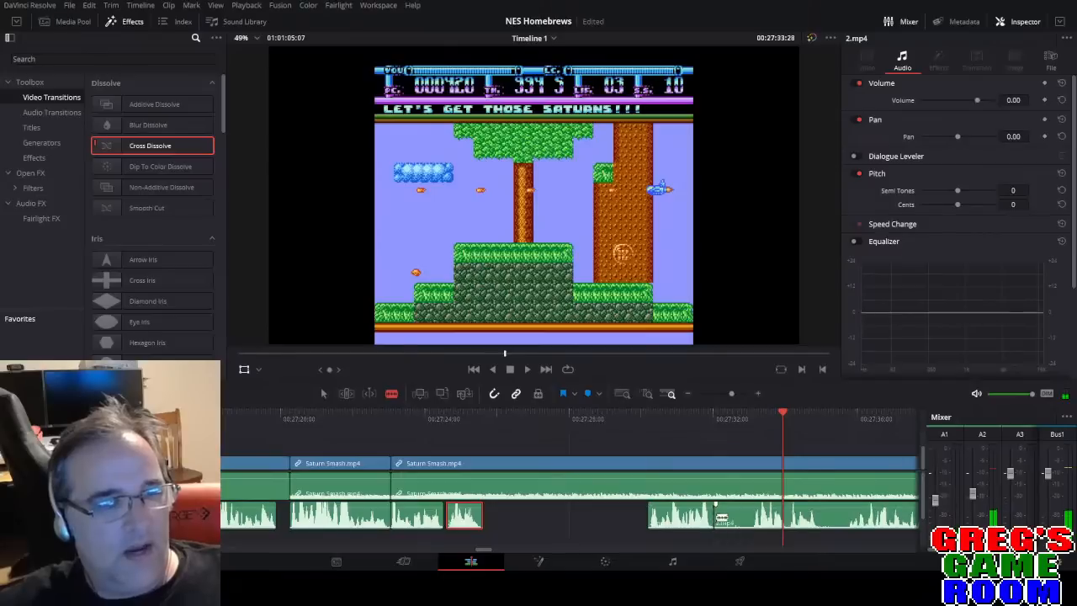
click(753, 511)
key(a)
click(734, 517)
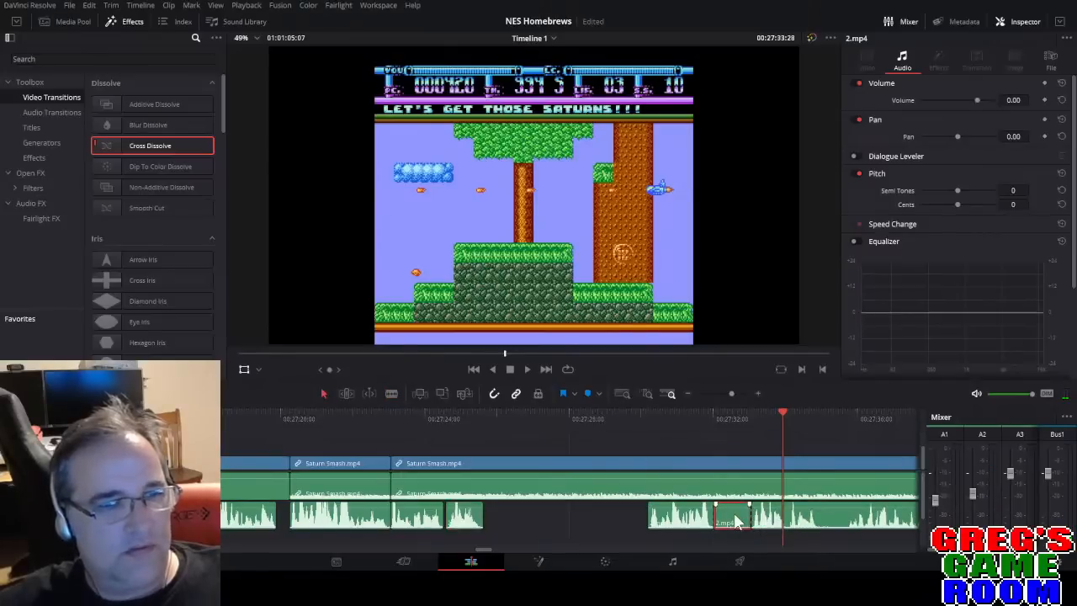
key(BackSpace)
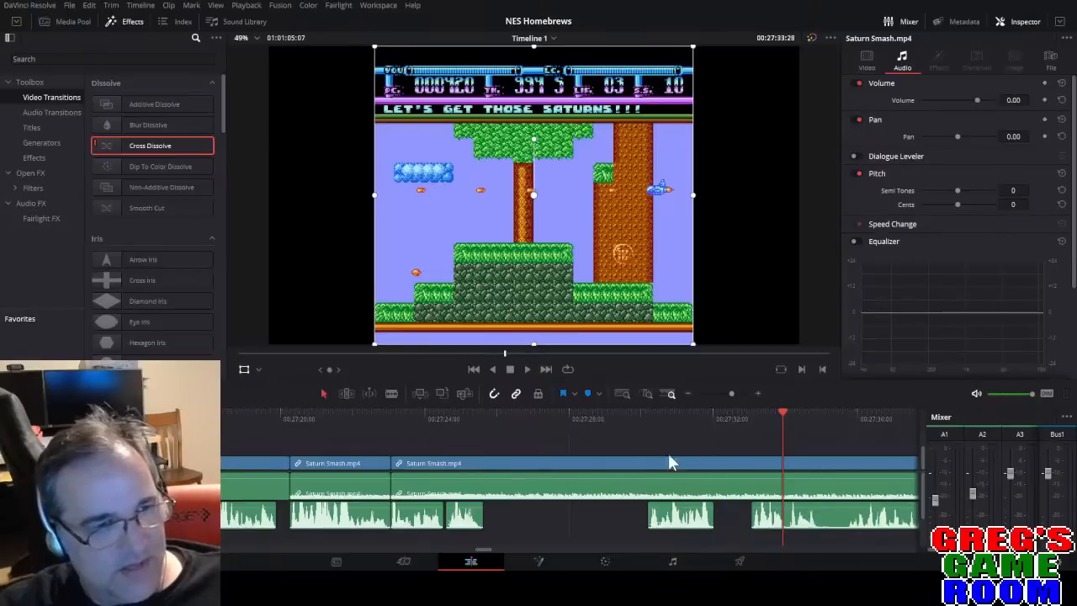
Play from about 27:25 and move the isolated phrase near 27:31 earlier, to start at about 27:27:18.
click(467, 428)
key(space)
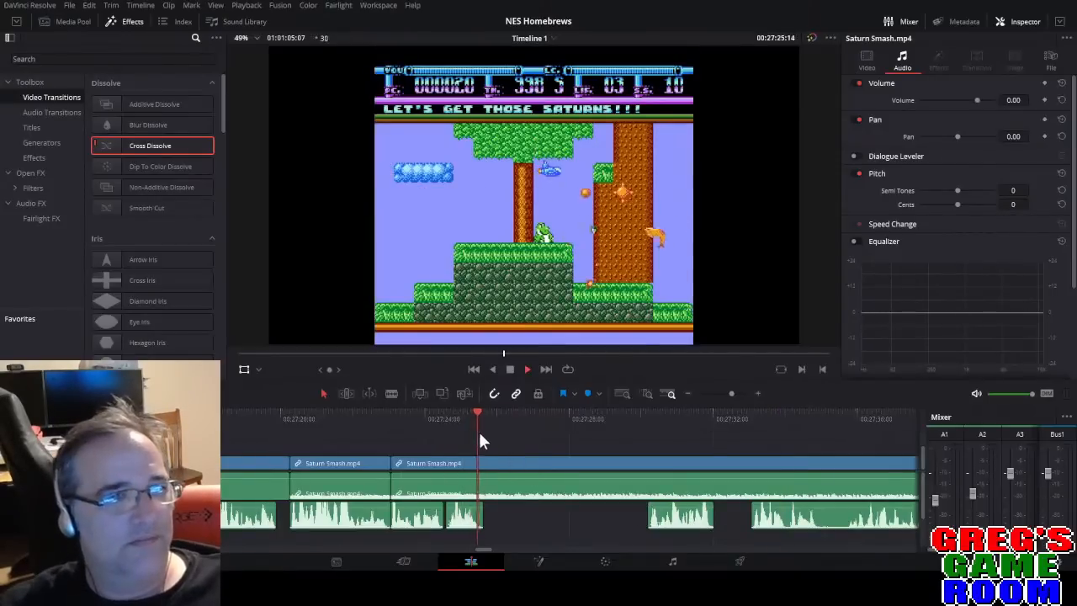
key(space)
drag(673, 520, 583, 523)
key(space)
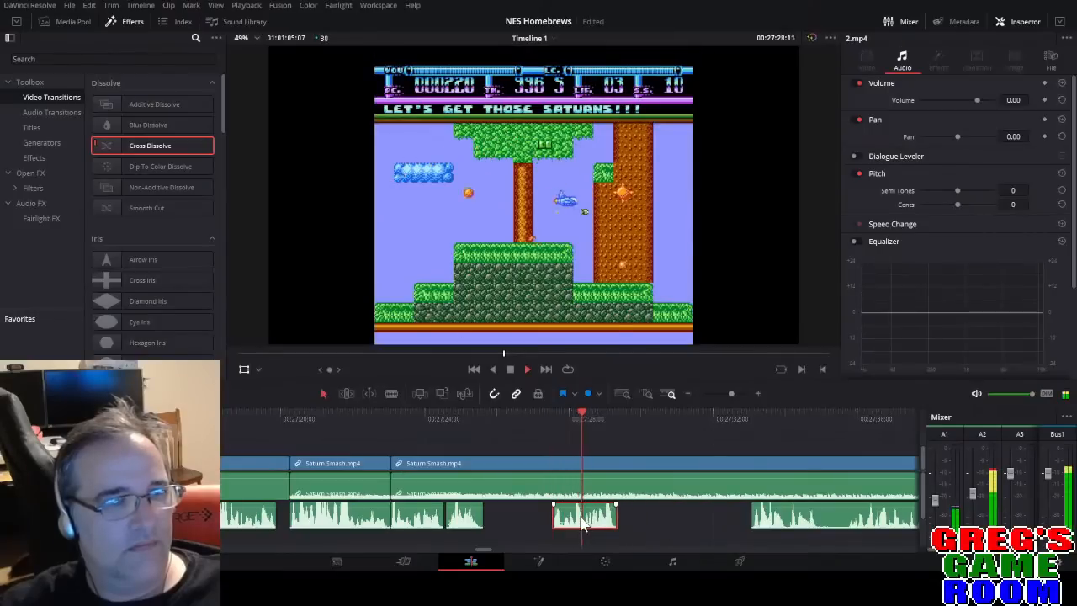
Split the voice audio at about 27:35, move the cut phrase against the end of the previous one, and play the join.
drag(733, 393, 731, 393)
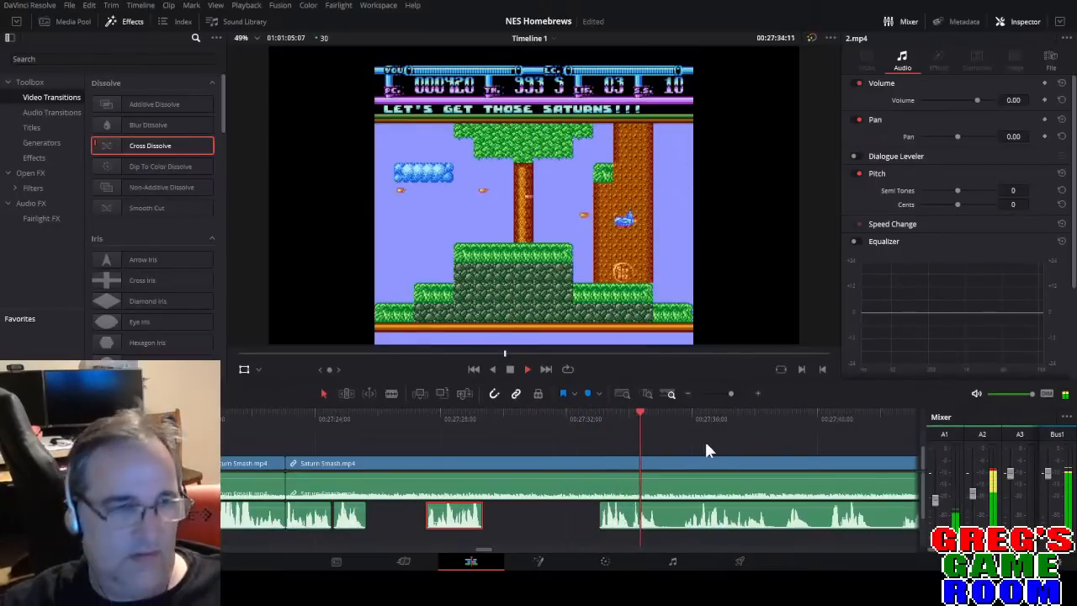
key(space)
key(b)
click(666, 523)
drag(602, 505, 487, 503)
click(461, 420)
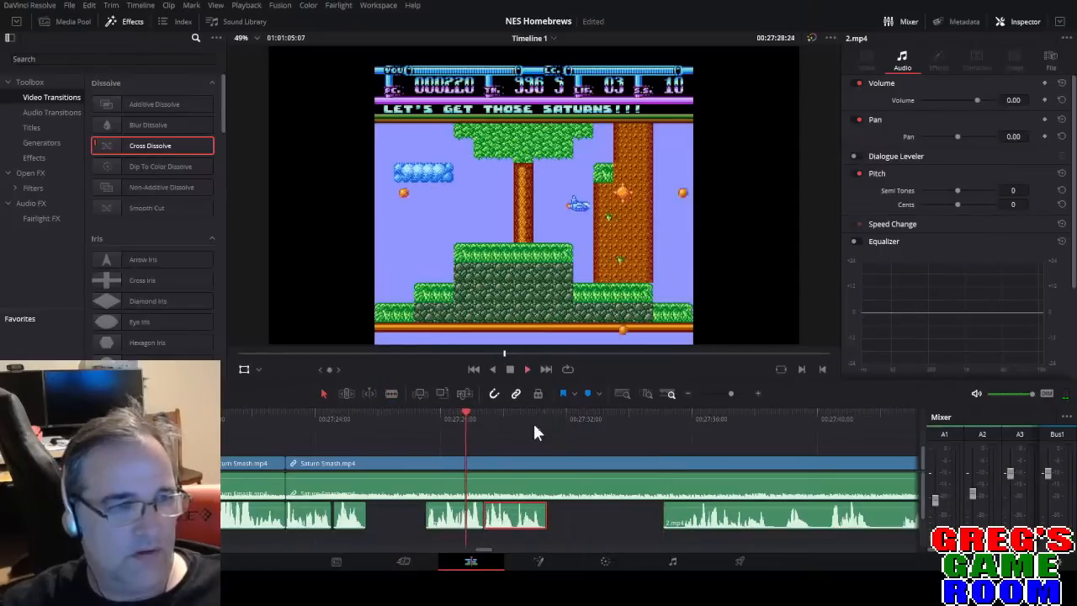
key(space)
Trim the start of the remaining voice clip to about 27:35:20 and play from there.
drag(666, 516, 681, 518)
click(673, 440)
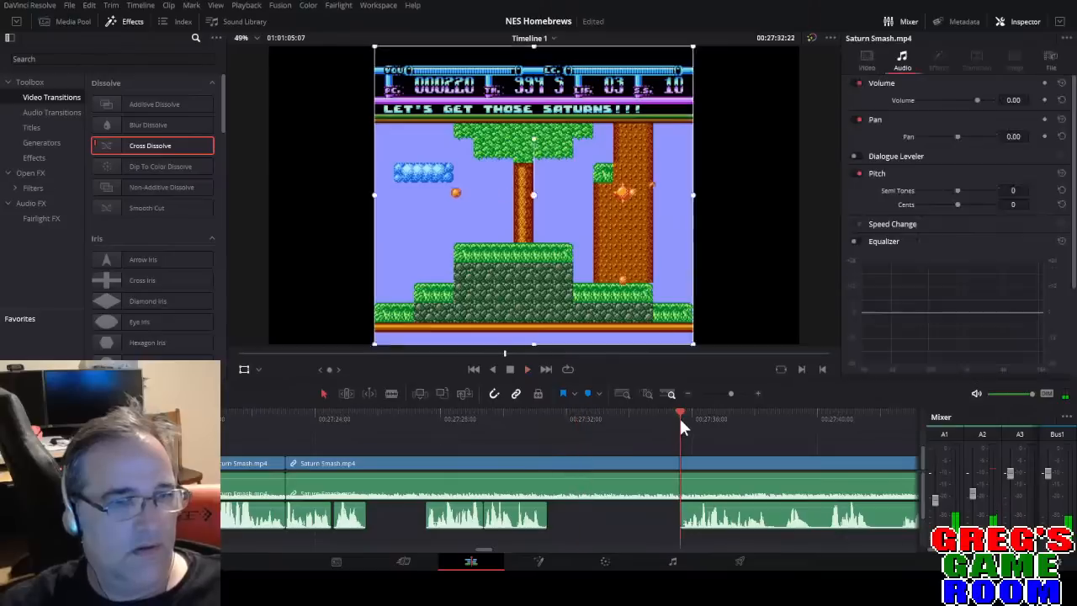
click(682, 416)
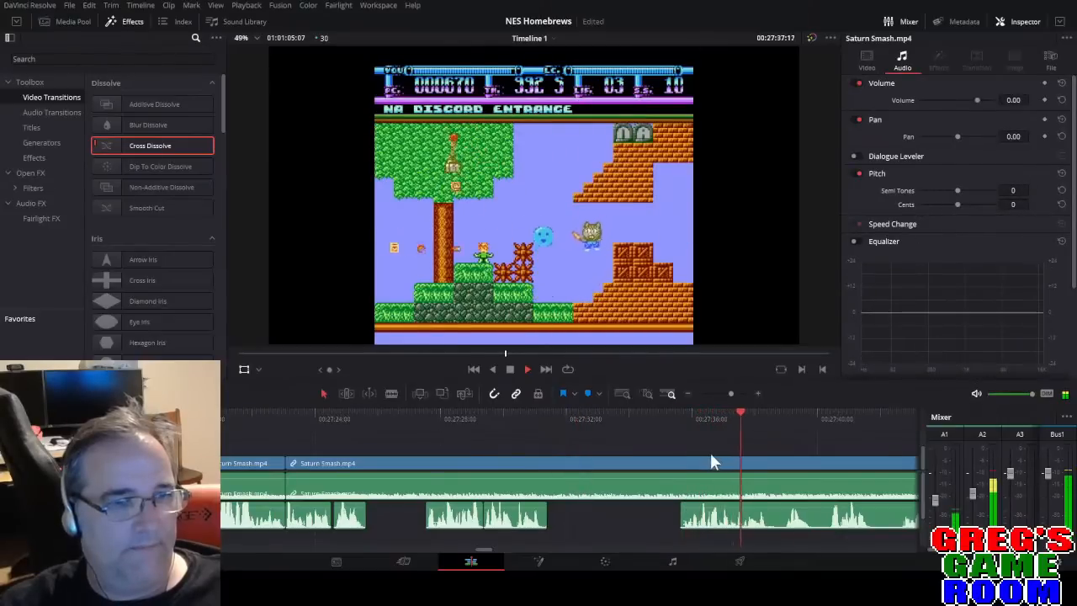
Split the voice audio at about 27:38:16 and move the cut phrase earlier to start at about 27:32.
key(b)
click(771, 522)
key(a)
drag(715, 526, 594, 526)
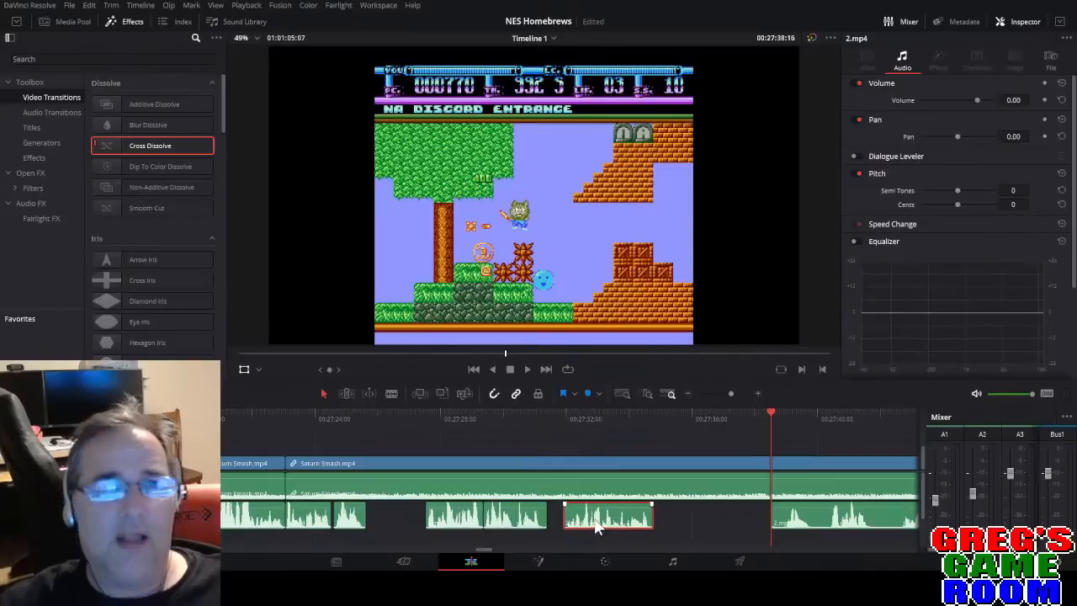
Play across the gap from about 27:31 and nudge the following phrase slightly earlier, to about 27:31:20.
click(535, 421)
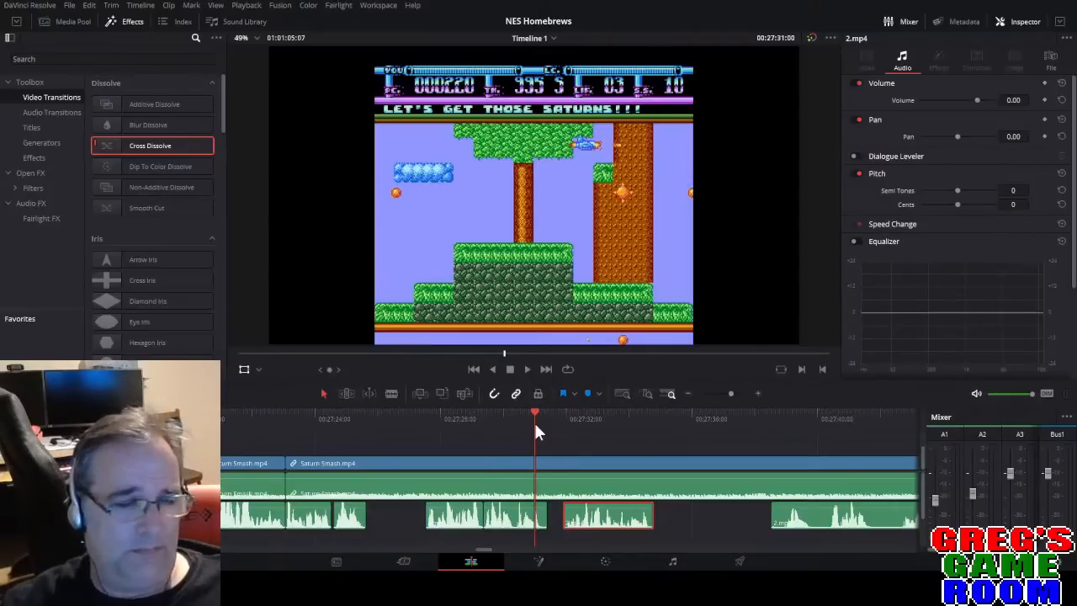
key(space)
drag(594, 528, 590, 530)
click(528, 423)
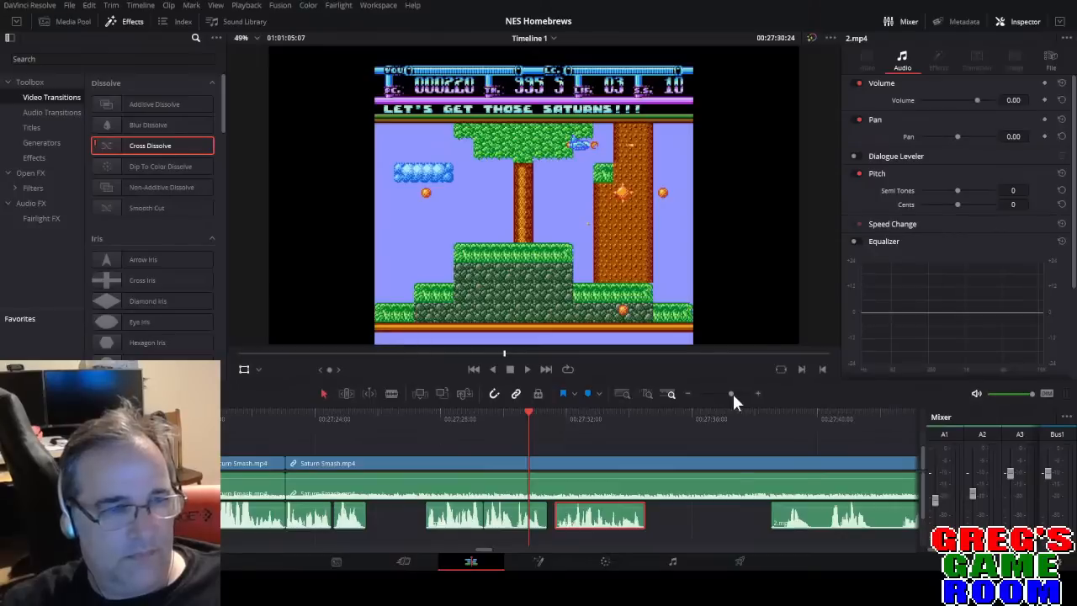
Split the phrase ending near 27:31 after its last word and delete the trailing silence.
drag(732, 393, 738, 392)
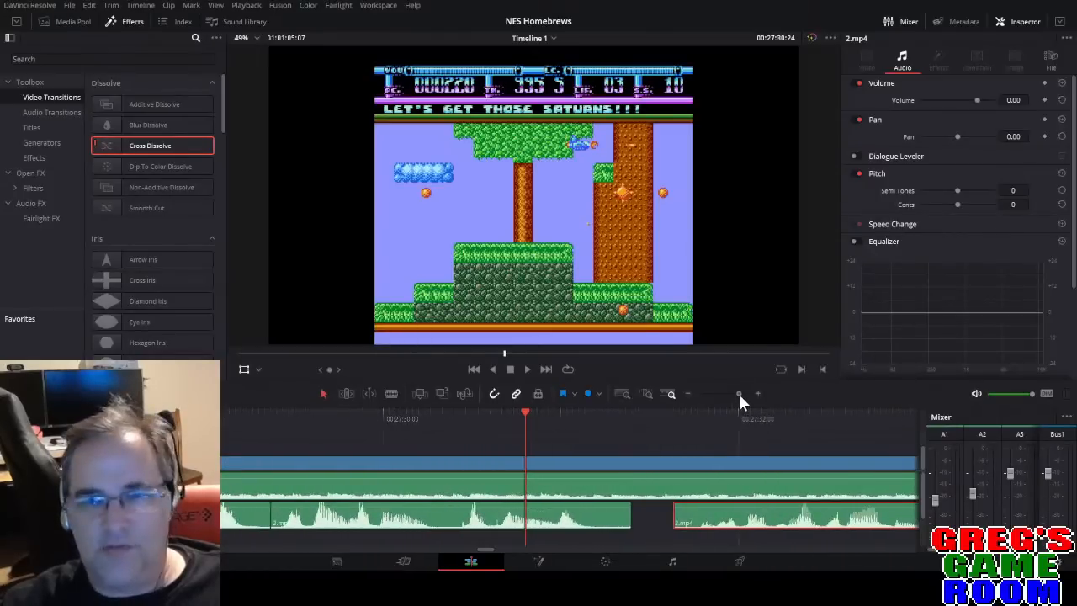
key(b)
click(586, 519)
key(a)
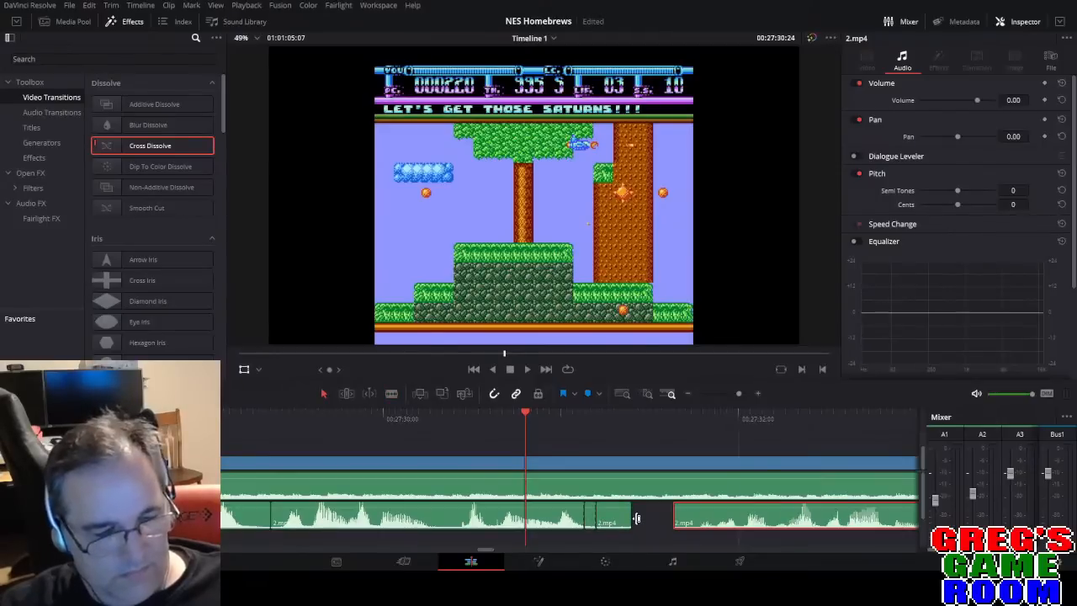
key(Delete)
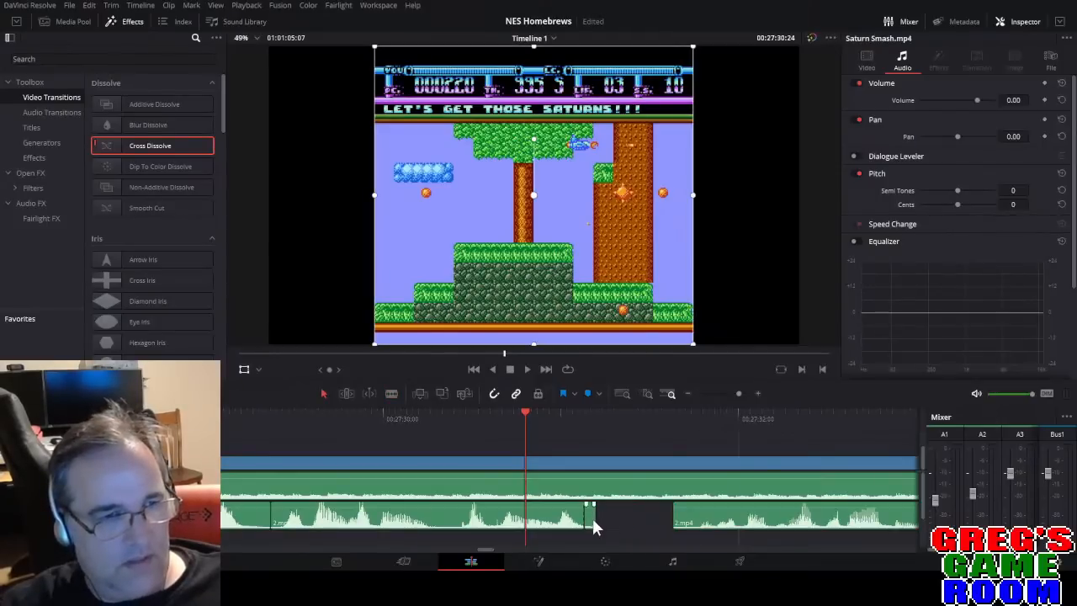
Cut the silence off the start of the next phrase and move it directly against the end of the previous phrase.
key(b)
click(704, 519)
key(a)
click(687, 519)
key(Delete)
drag(736, 523, 625, 523)
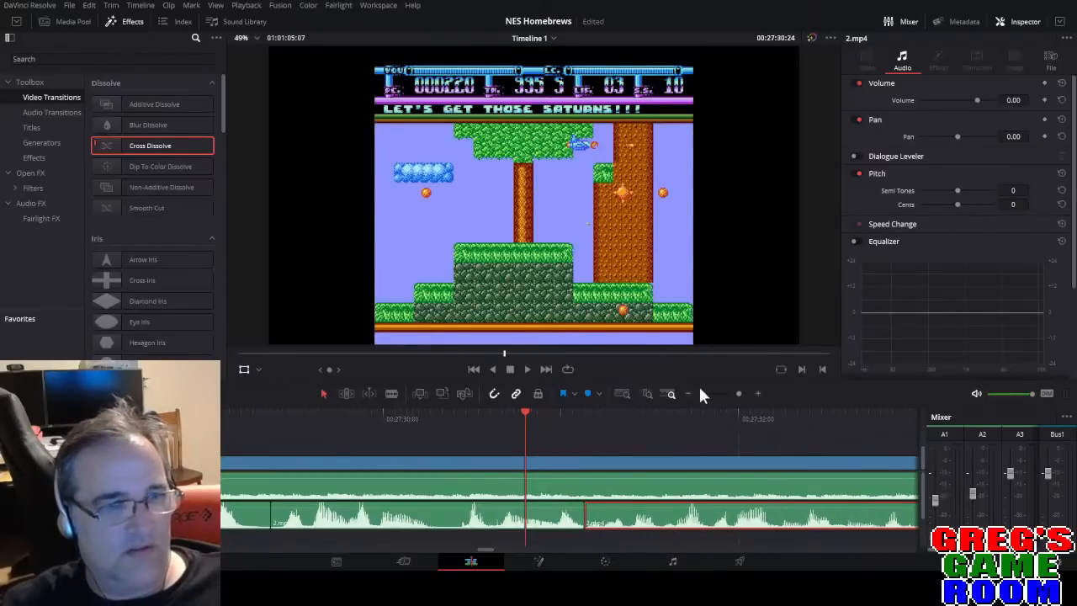
Play back the joined phrases from about 27:30.
click(398, 418)
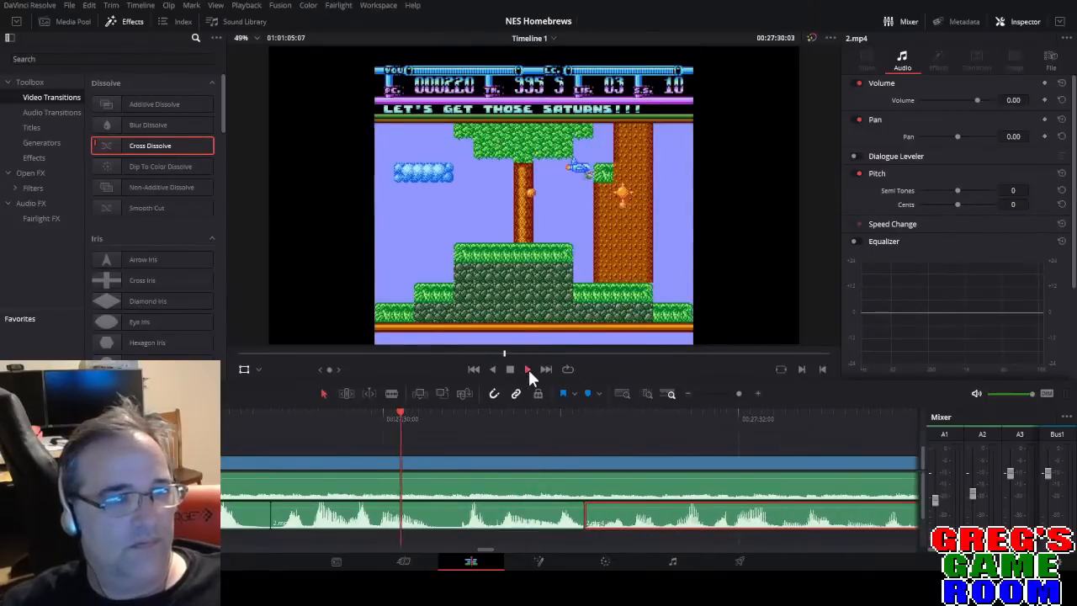
click(528, 370)
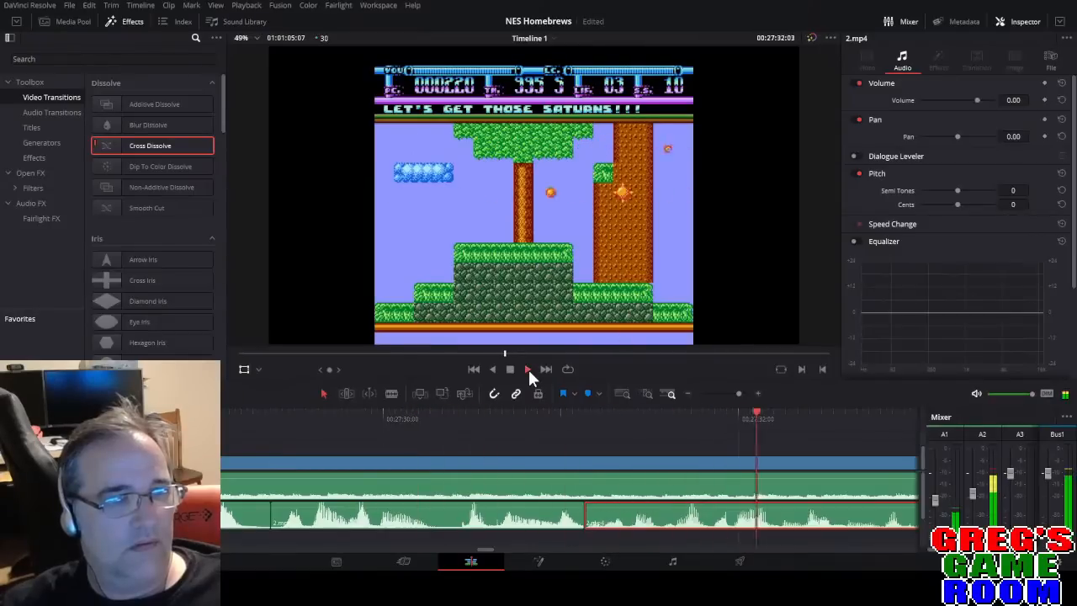
click(529, 369)
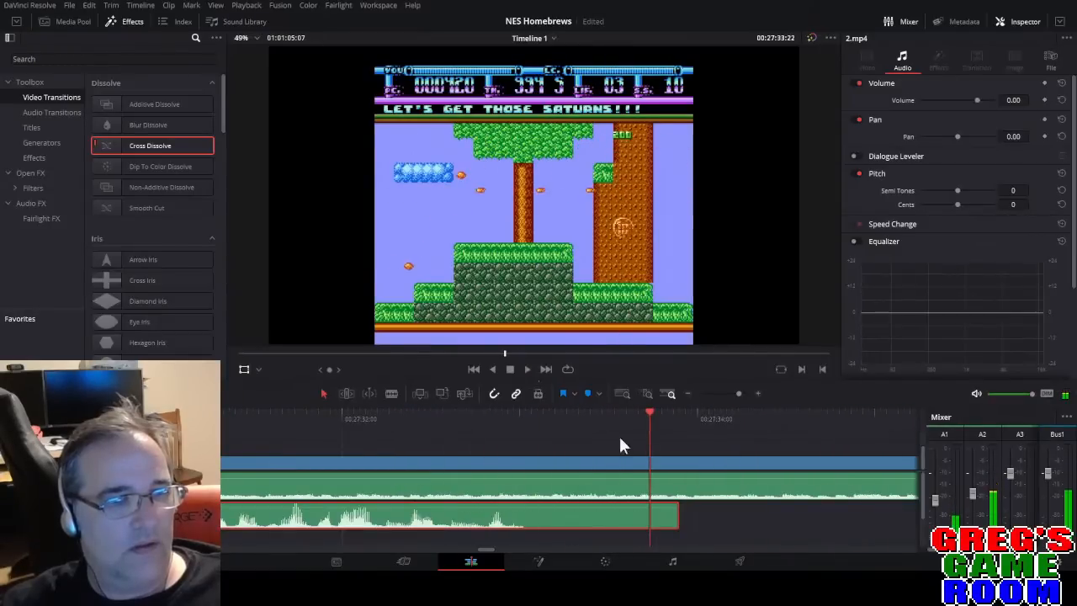
Undo the phrase move, the start trim and the silence deletions around 27:31.
drag(732, 388, 729, 389)
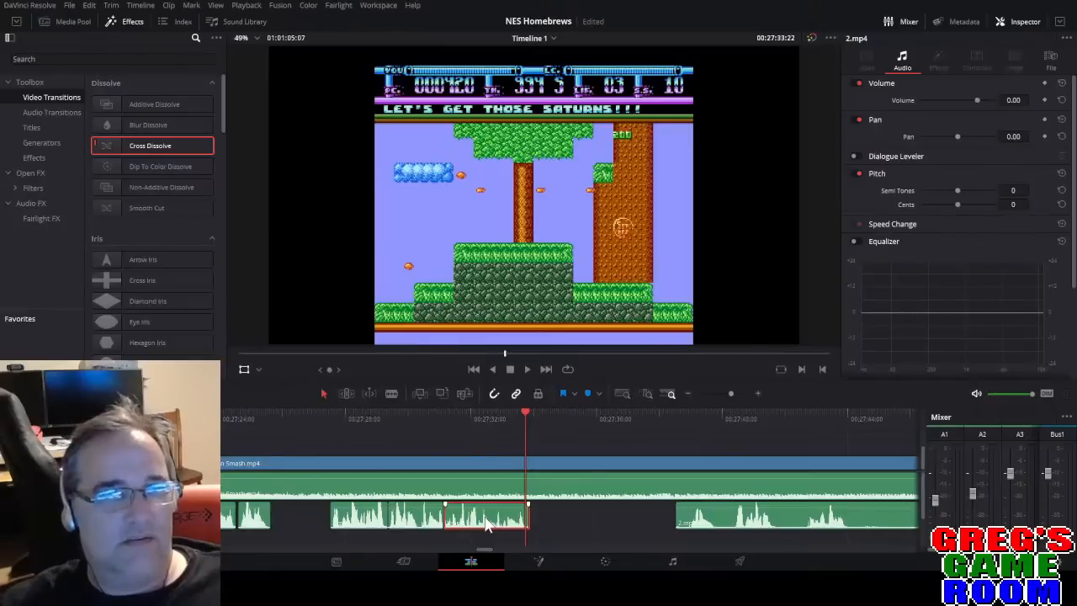
key(Up)
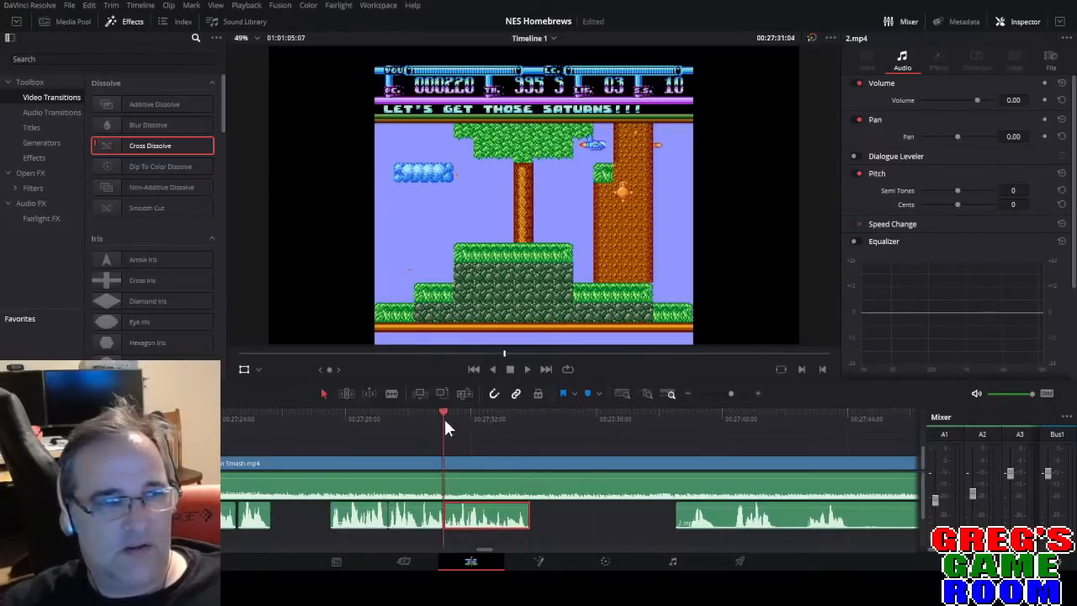
drag(730, 389, 740, 392)
key(ctrl+z)
key(ctrl+z)
key(ctrl+z)
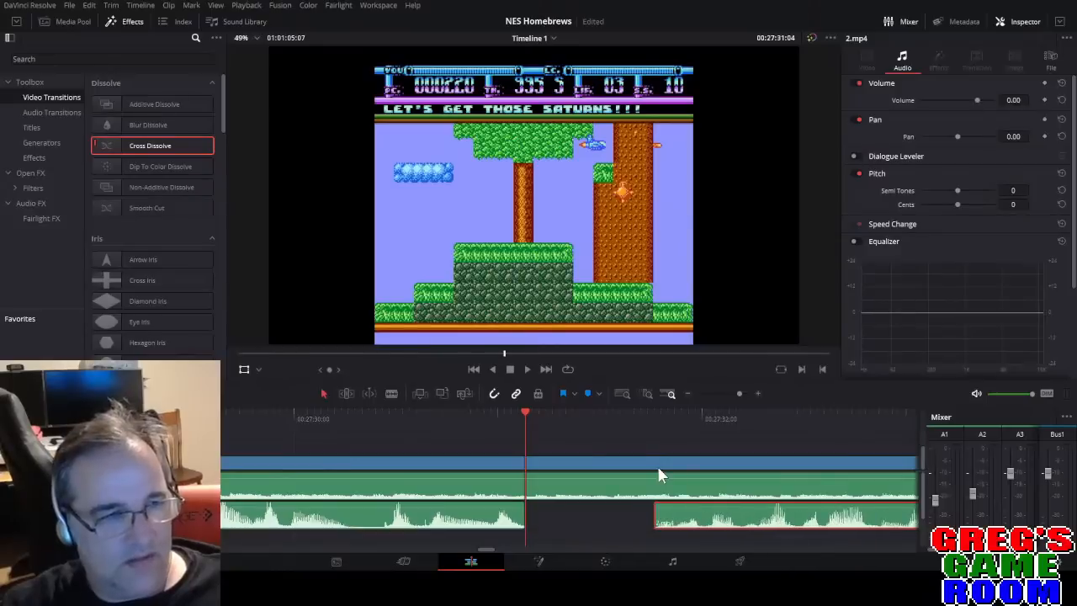
key(ctrl+z)
key(ctrl+z)
key(ctrl+z)
key(ctrl+z)
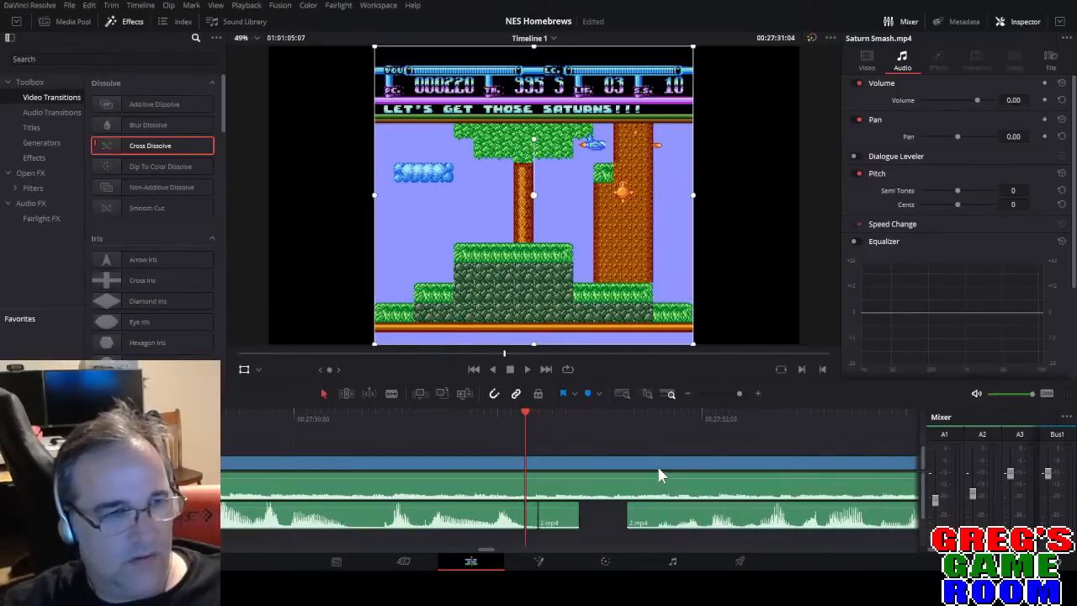
key(ctrl+z)
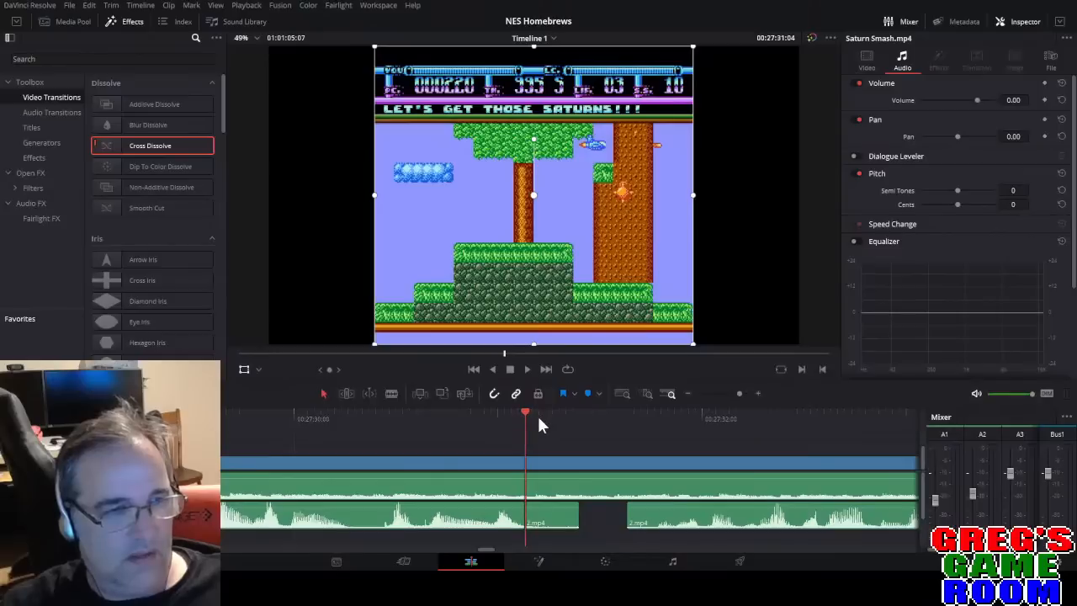
Split the voice audio at 27:31:08 and delete the trailing silence after the cut.
drag(527, 413, 565, 414)
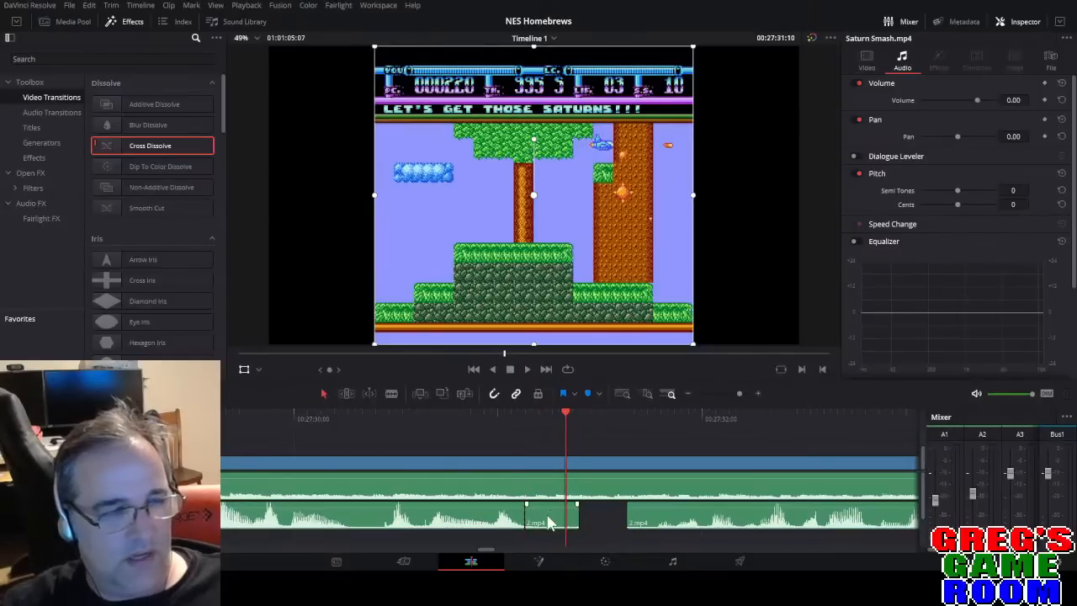
click(531, 417)
key(Right)
key(Right)
key(Right)
key(b)
click(556, 512)
key(a)
click(568, 523)
key(BackSpace)
Cut the silence before about 27:31:22 off the start of the next phrase and play the section from 27:29:25.
key(b)
click(646, 514)
key(a)
click(640, 522)
key(BackSpace)
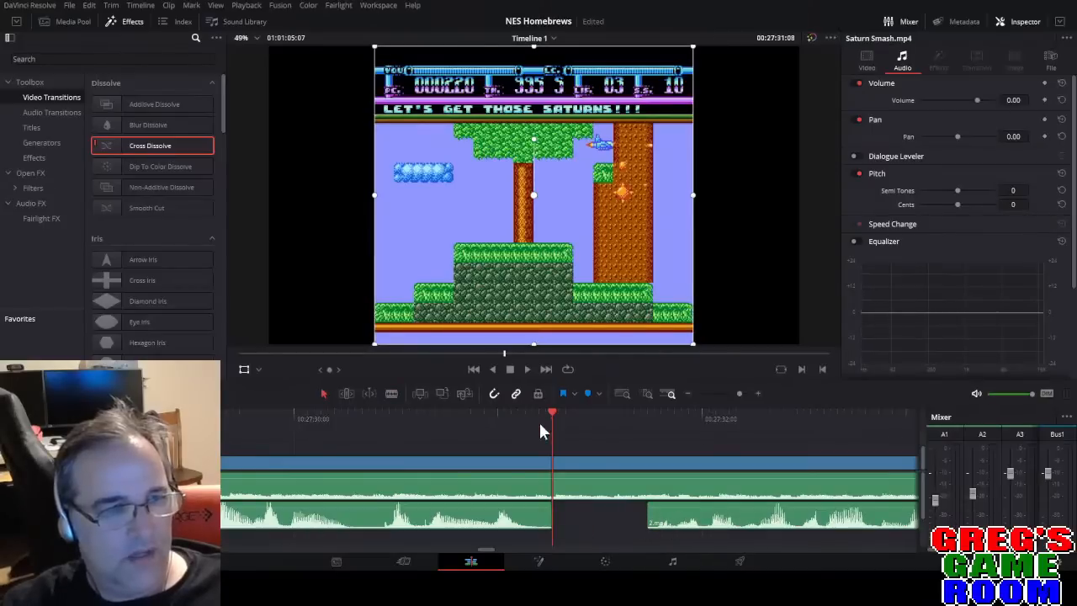
drag(503, 421, 260, 421)
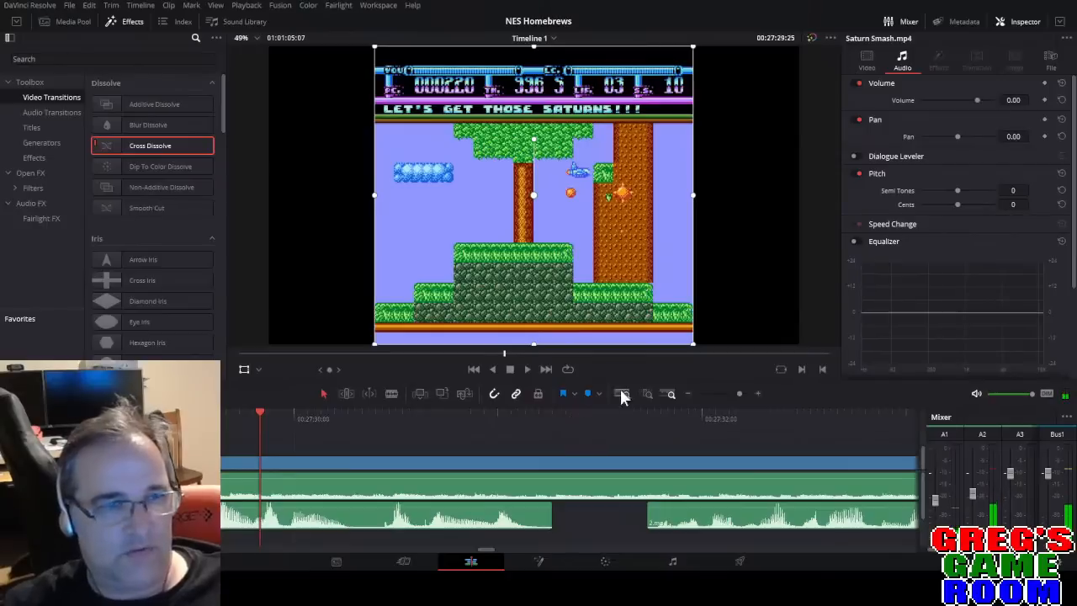
click(528, 371)
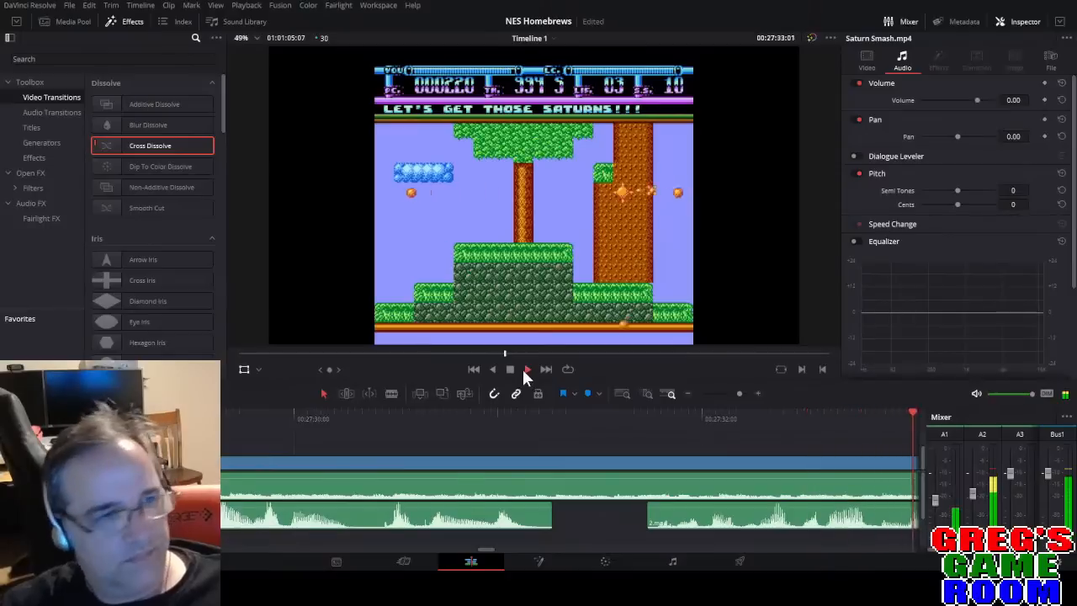
Stop playback and cut the silence before about 27:38:29 off the start of the next voice phrase.
click(511, 368)
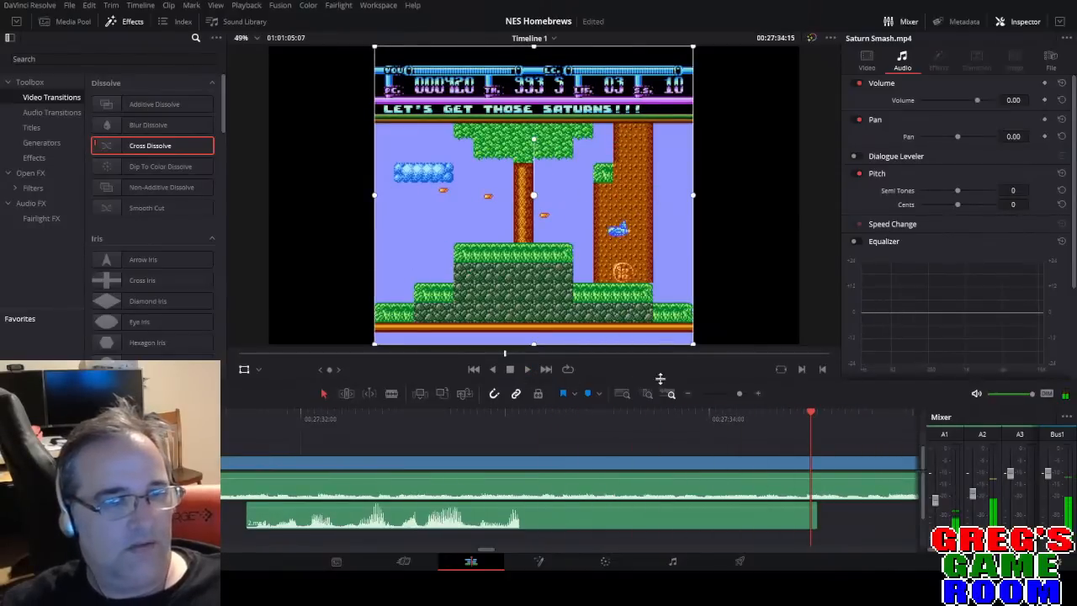
click(735, 396)
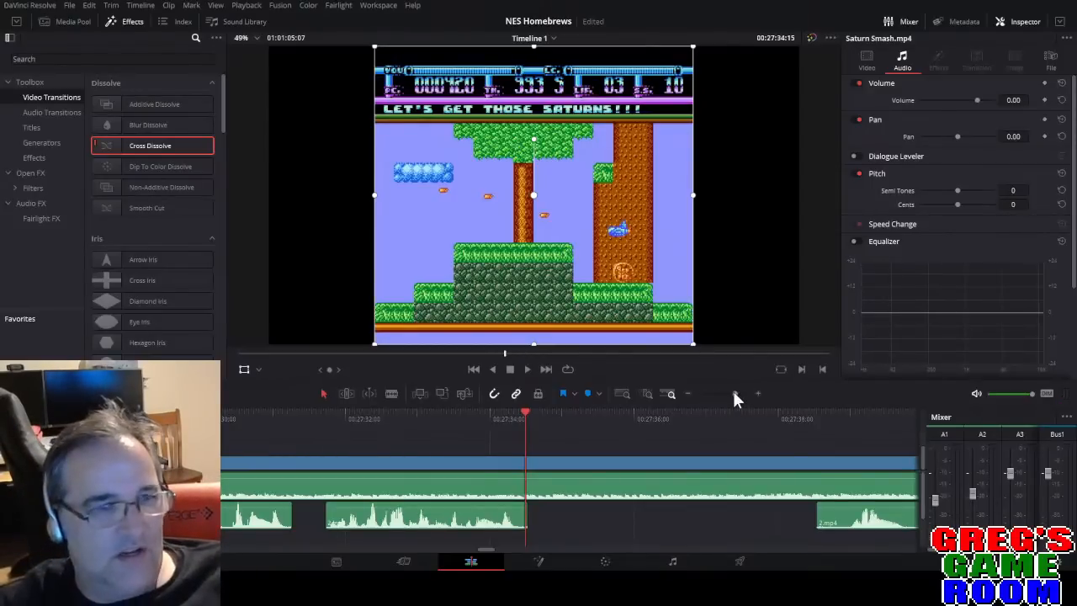
drag(734, 393, 733, 394)
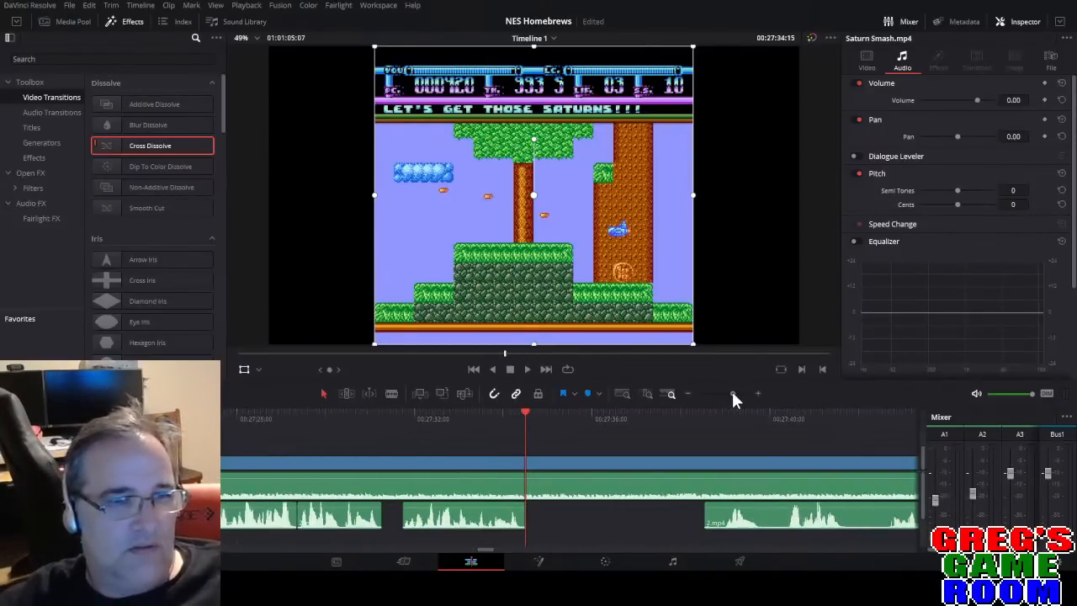
key(b)
click(724, 520)
key(a)
click(715, 518)
key(Delete)
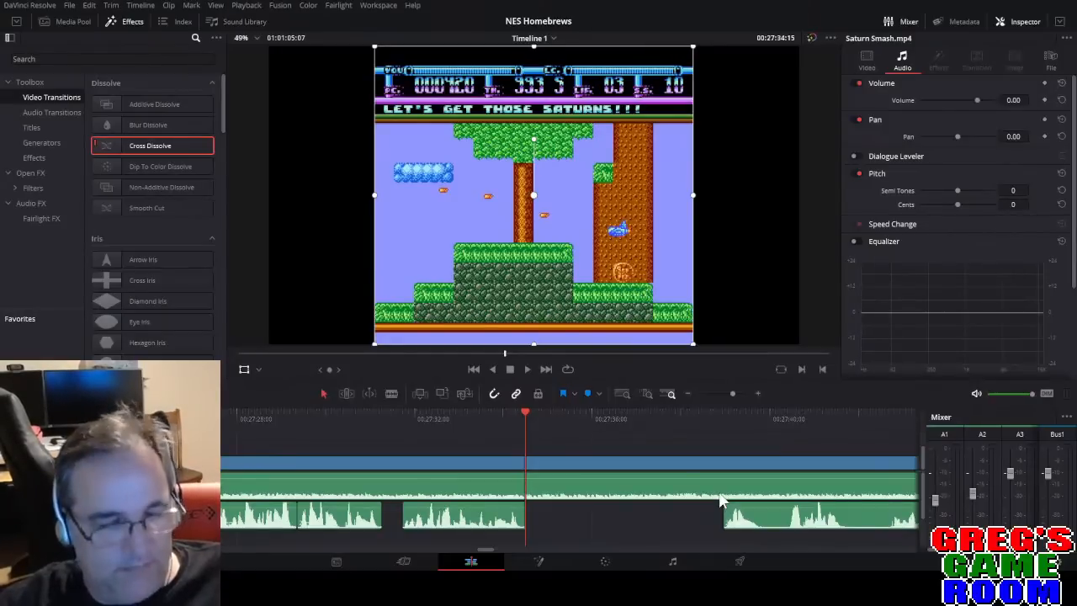
Play the voice phrase twice from its start at 27:38:29, and return to about 27:33.
click(727, 419)
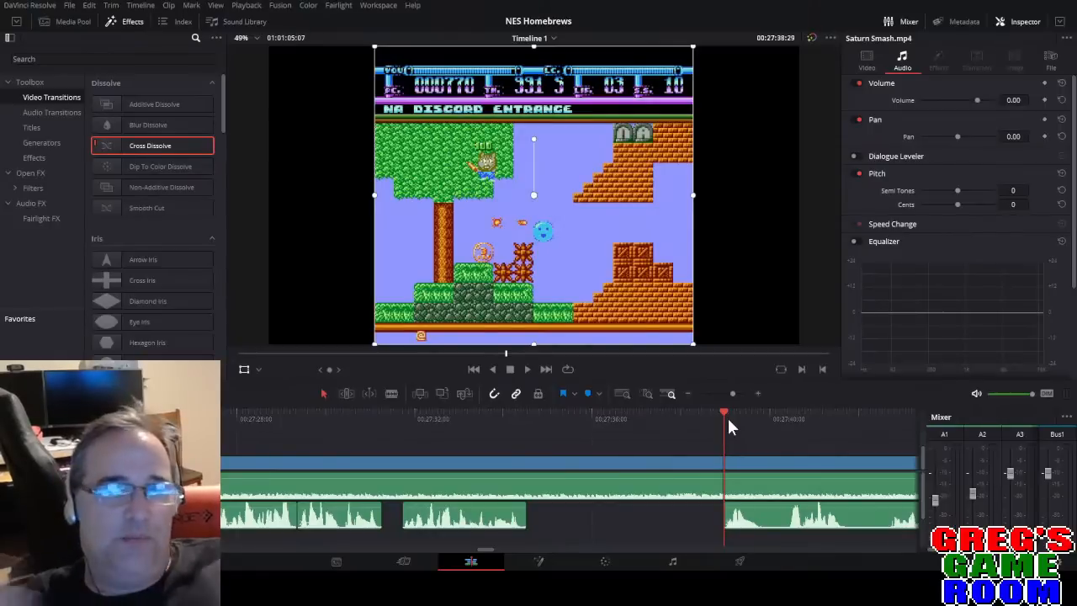
key(space)
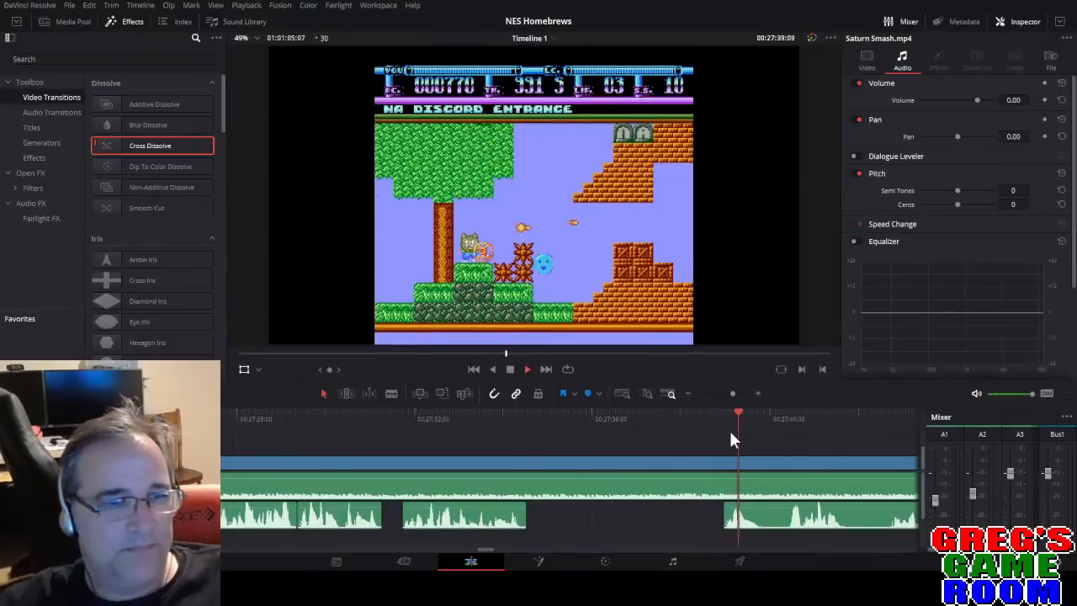
key(space)
key(b)
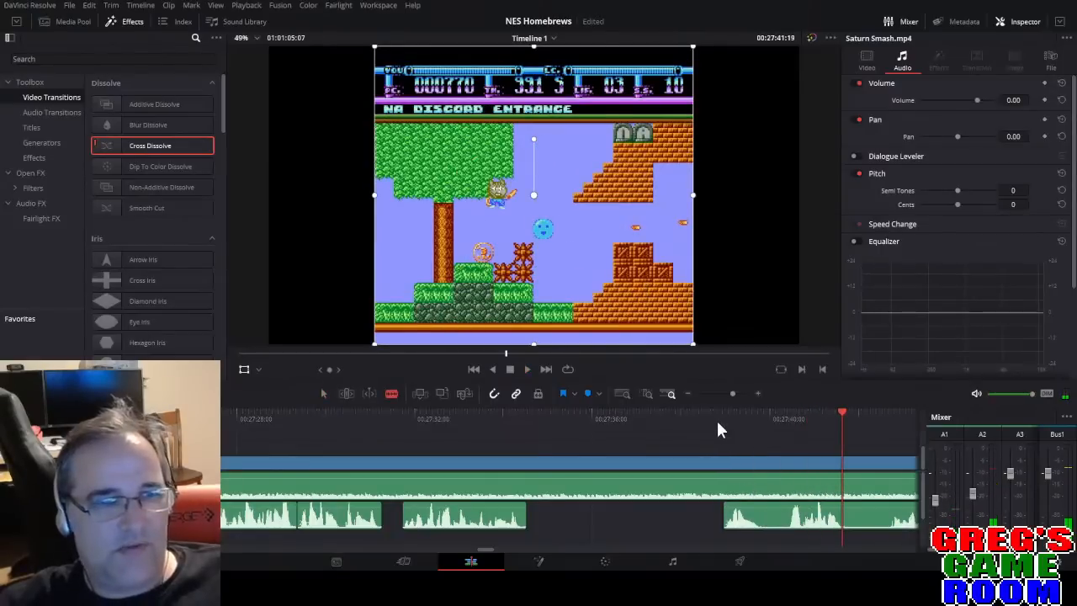
key(Up)
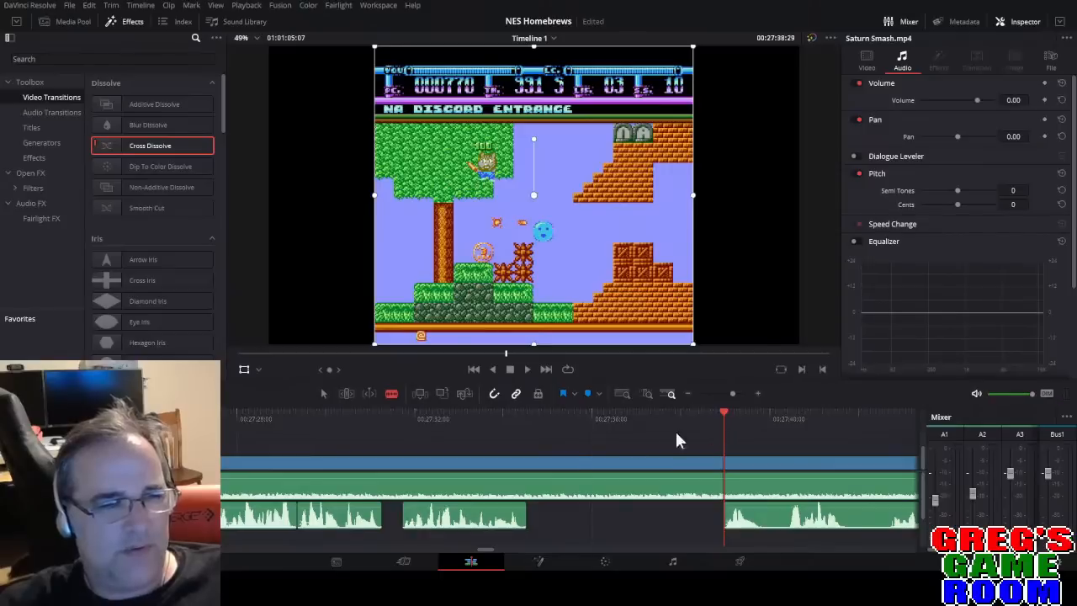
key(space)
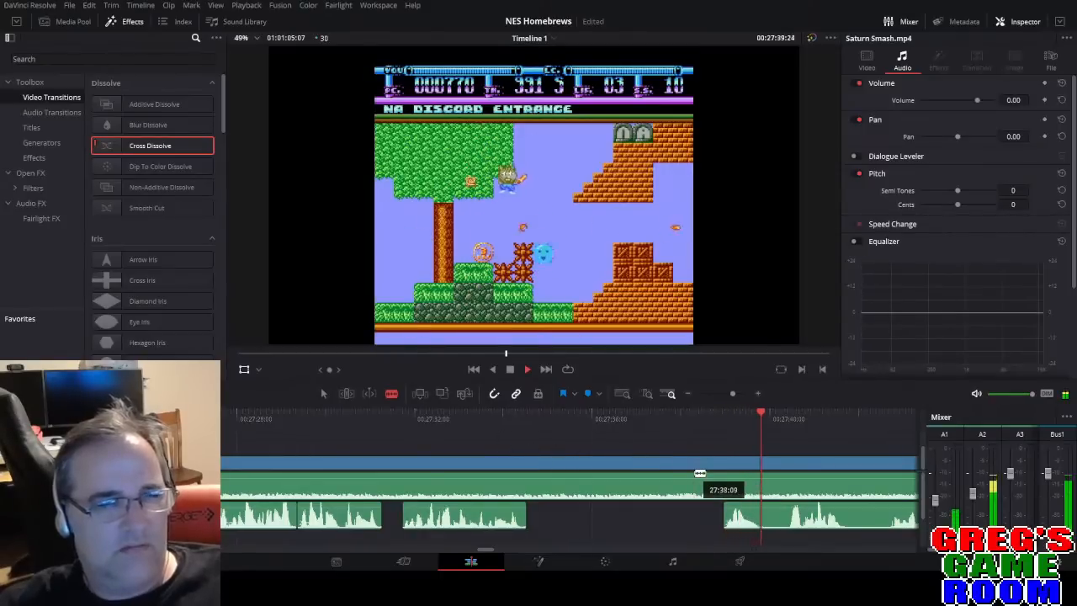
click(469, 424)
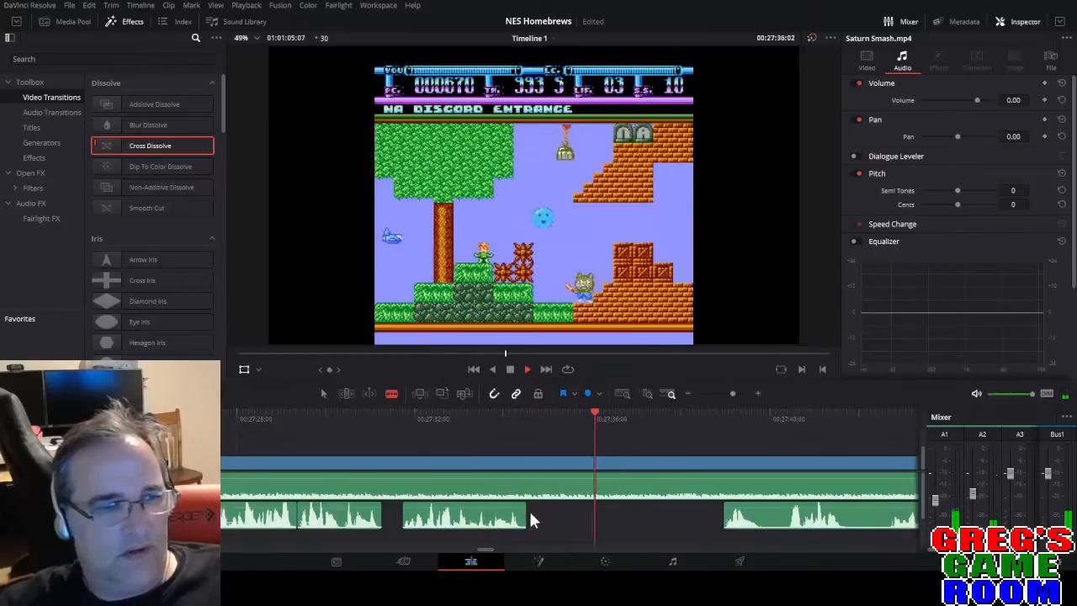
Split the voice audio at about 27:41:20, move the phrase before the cut back against the preceding voice clip, and play the join.
click(846, 517)
drag(785, 520, 589, 521)
click(507, 421)
key(space)
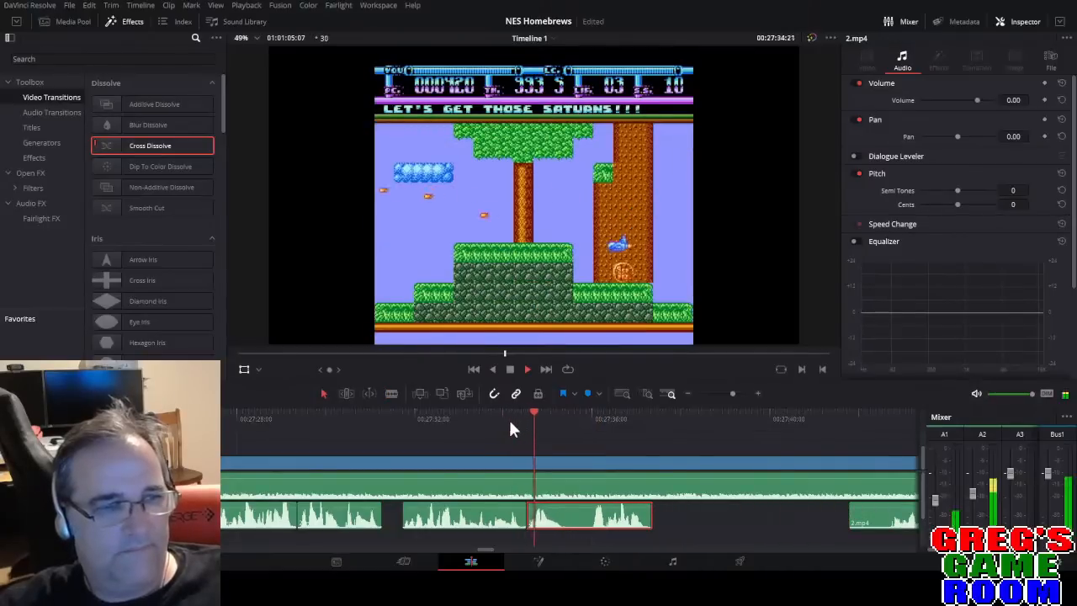
key(space)
Cut out the pause inside the moved phrase, close the gap by shifting its second part 16 frames earlier, and play the result.
key(b)
click(562, 521)
click(587, 518)
key(a)
click(577, 519)
key(BackSpace)
drag(637, 514, 624, 521)
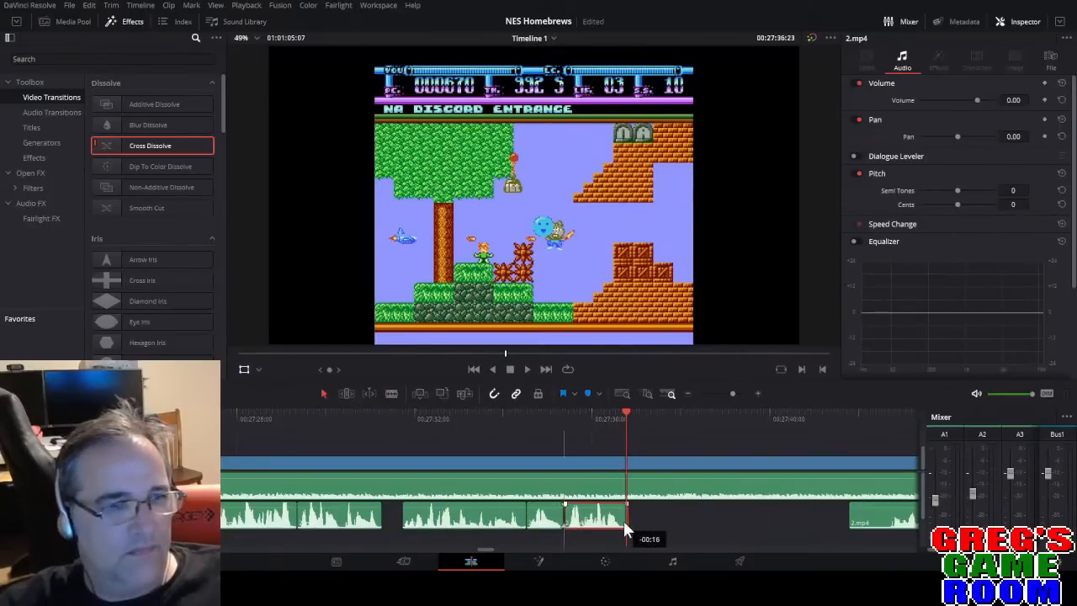
click(482, 430)
key(space)
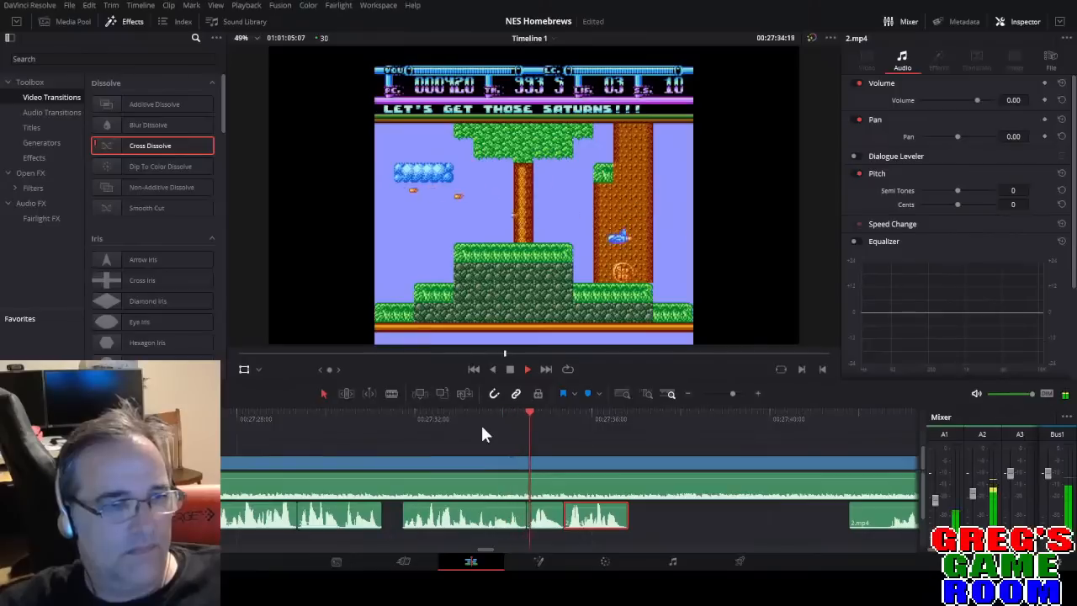
Cut the silence before about 27:42:16 off the start of the next voice phrase and play it.
click(729, 393)
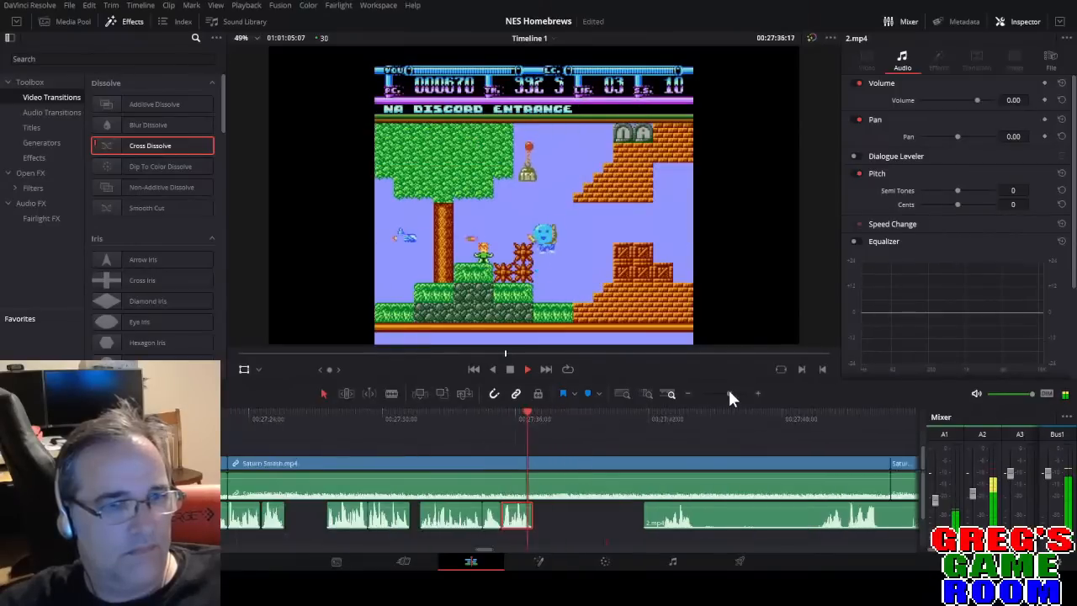
key(b)
click(662, 513)
key(a)
click(653, 519)
key(Delete)
click(661, 422)
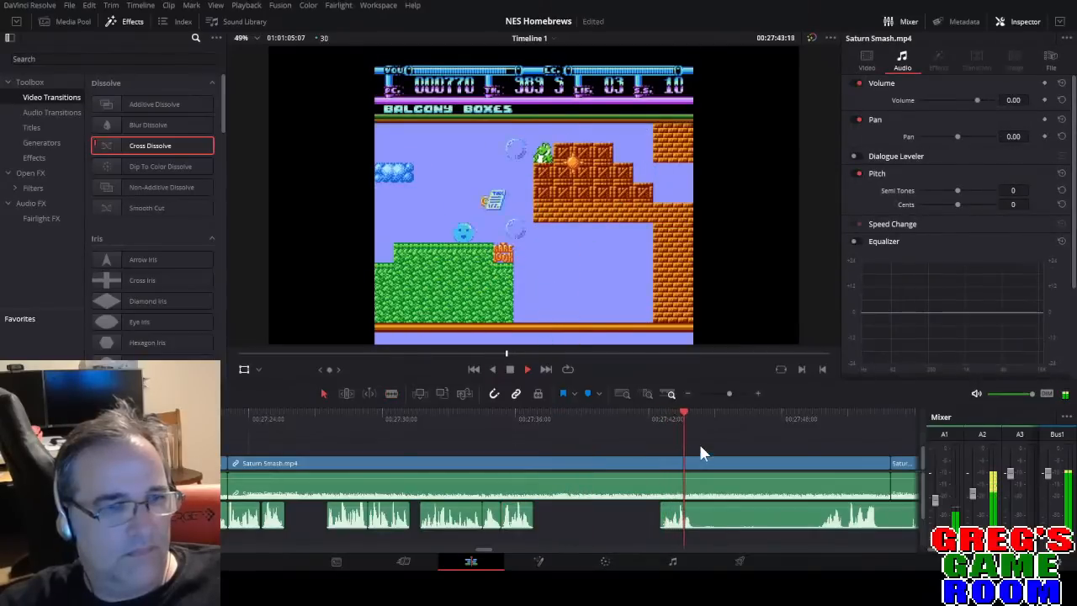
key(space)
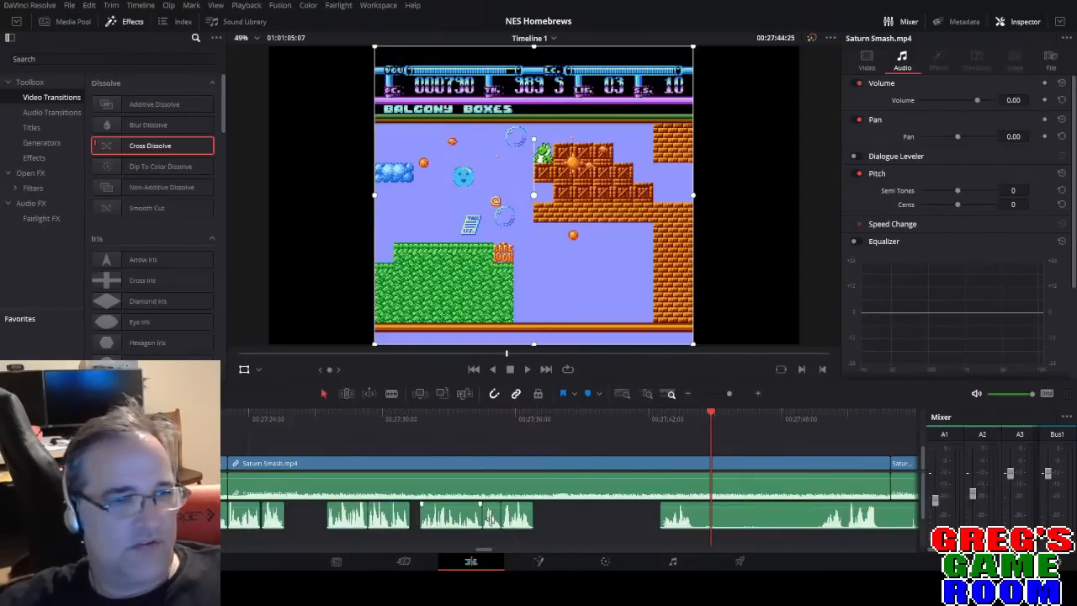
Review the voice audio from 27:49:14 to 27:57:28 and replay the short phrase near 27:42:16.
click(715, 393)
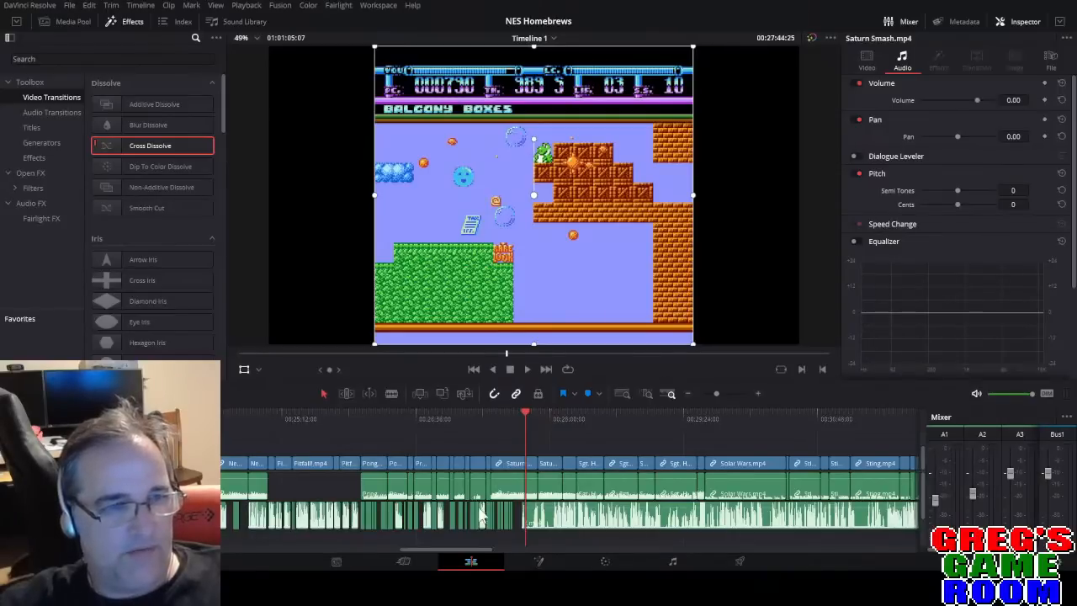
drag(716, 389, 727, 390)
click(486, 419)
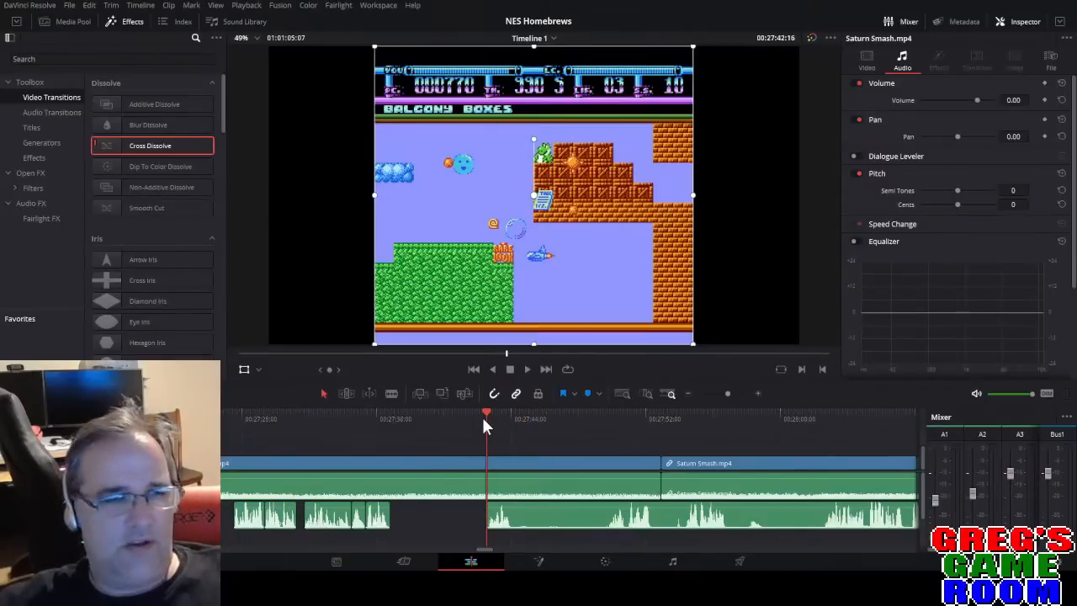
click(604, 420)
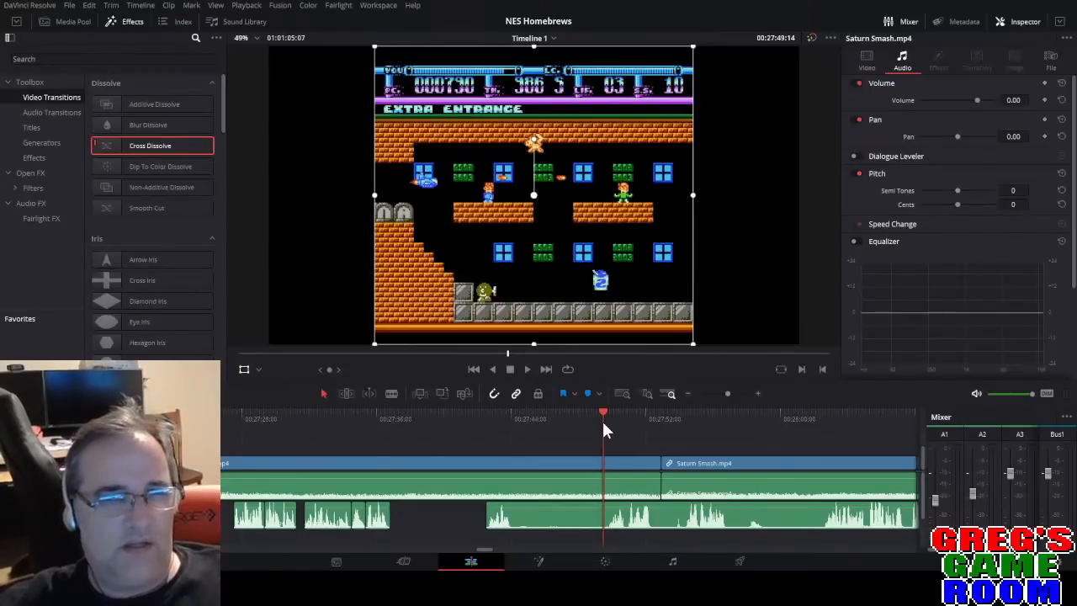
key(space)
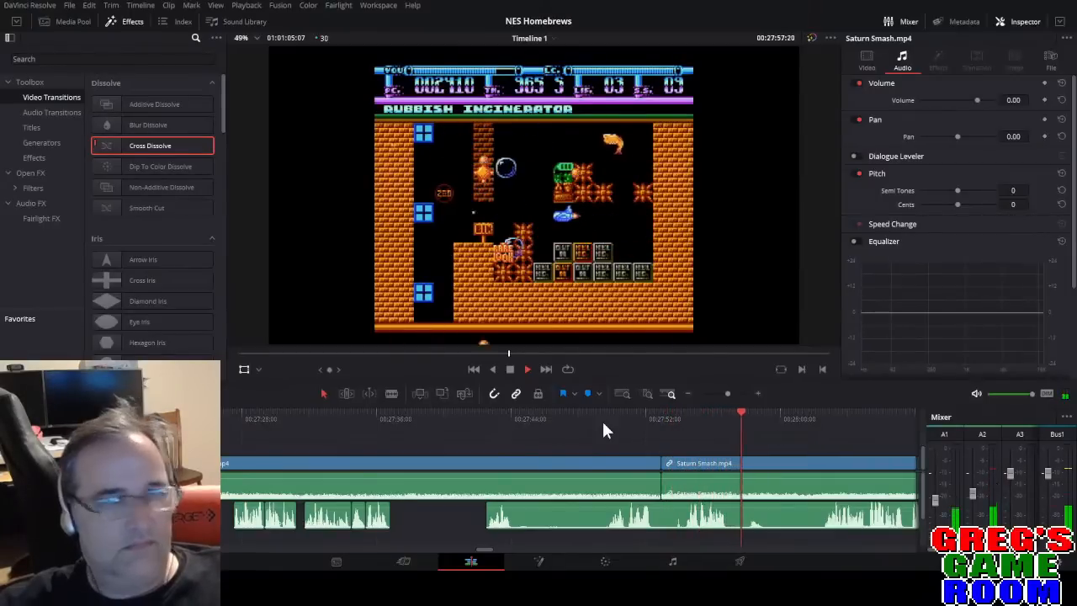
key(space)
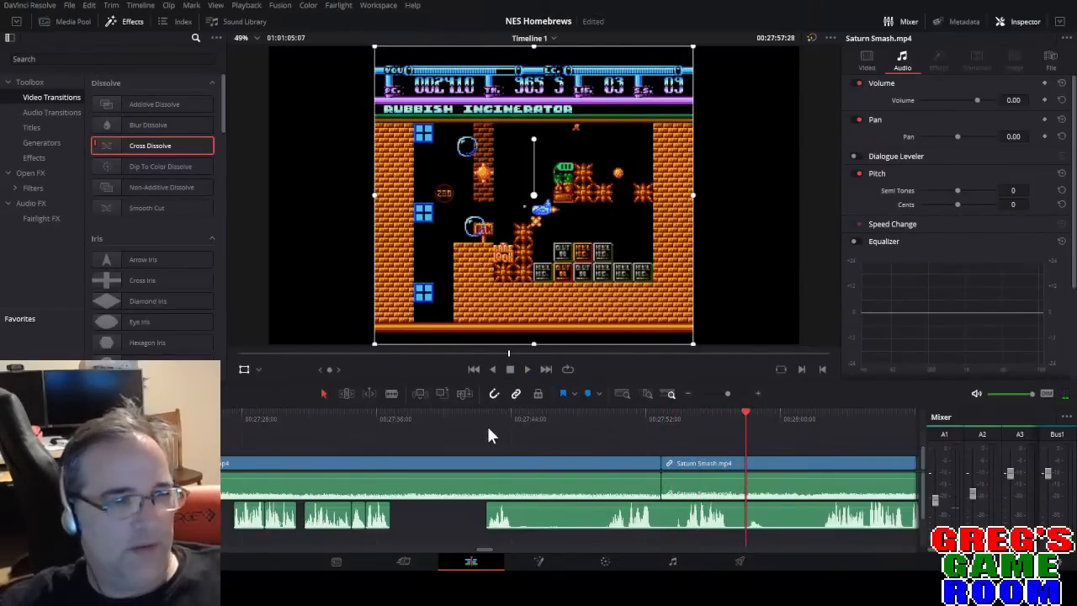
click(491, 433)
key(space)
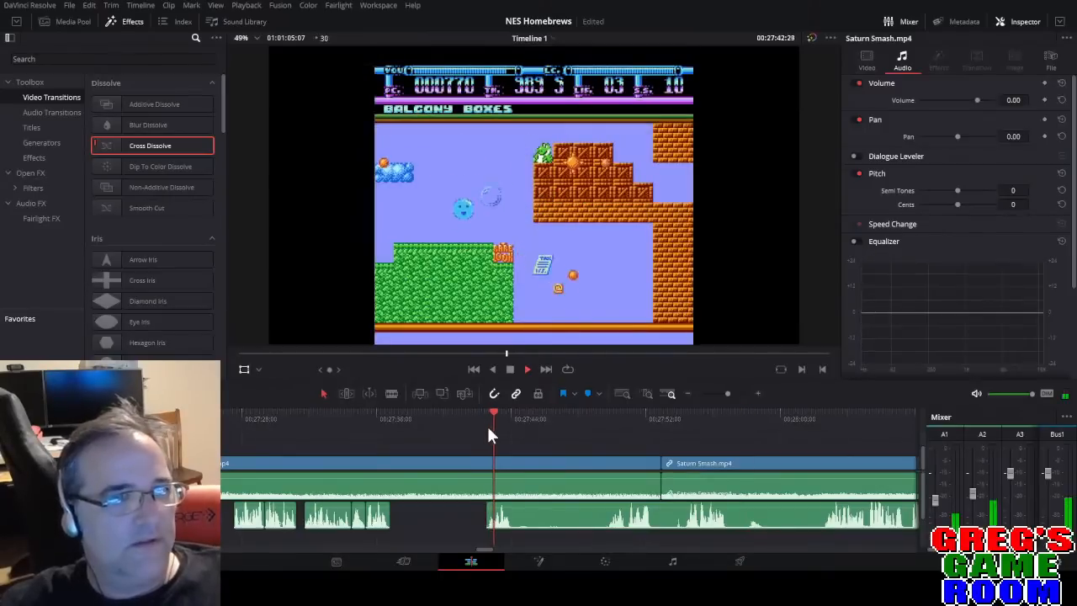
key(space)
Split the gameplay clip at 27:41:14, isolate the short voice phrase after it, and move that phrase back to start at the split.
drag(392, 428, 469, 419)
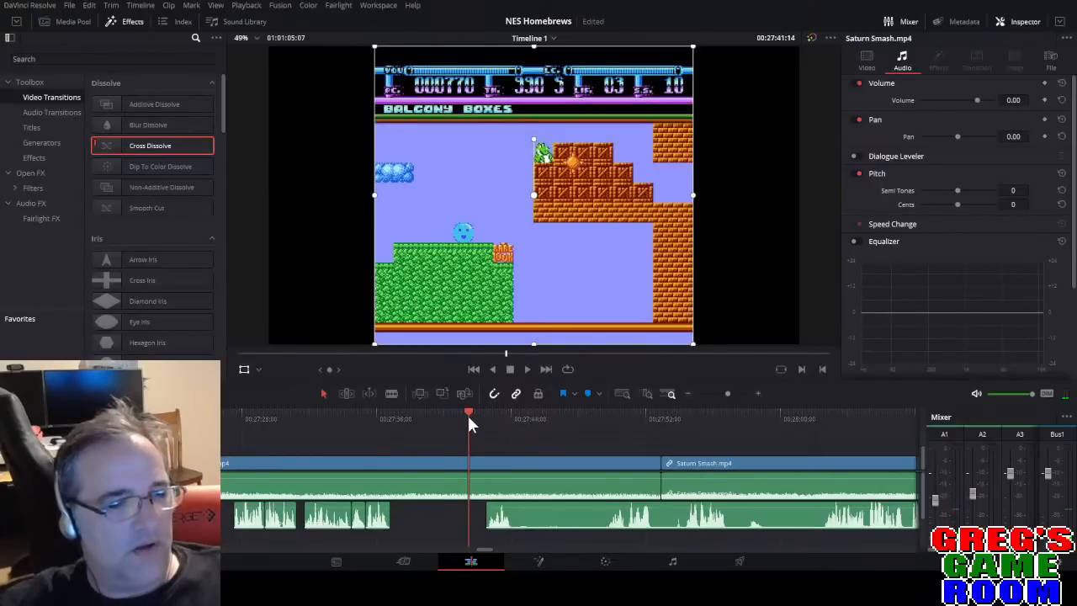
key(b)
click(470, 464)
click(511, 515)
key(a)
drag(500, 524, 483, 524)
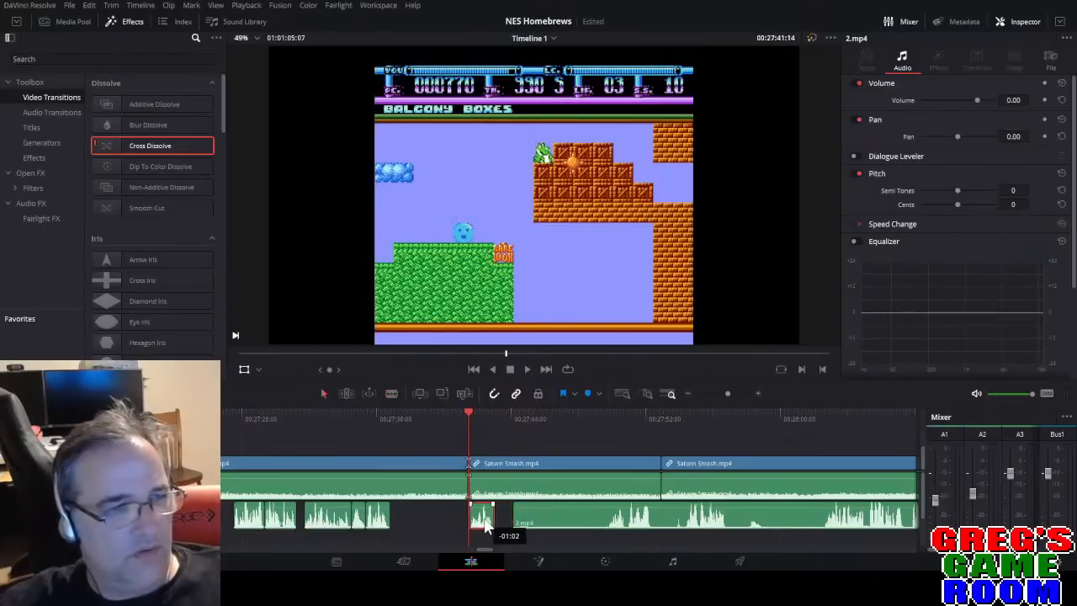
Split the gameplay clip at 27:38:19 and ripple delete the section up to the cut at 27:41:14.
click(390, 418)
click(368, 419)
key(space)
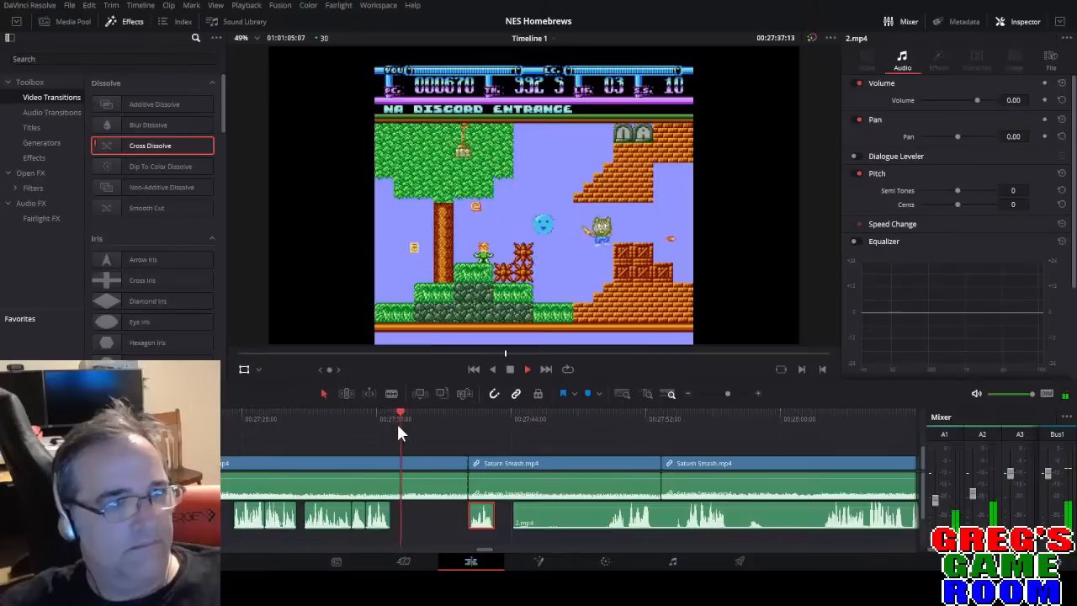
key(space)
key(b)
click(422, 490)
key(a)
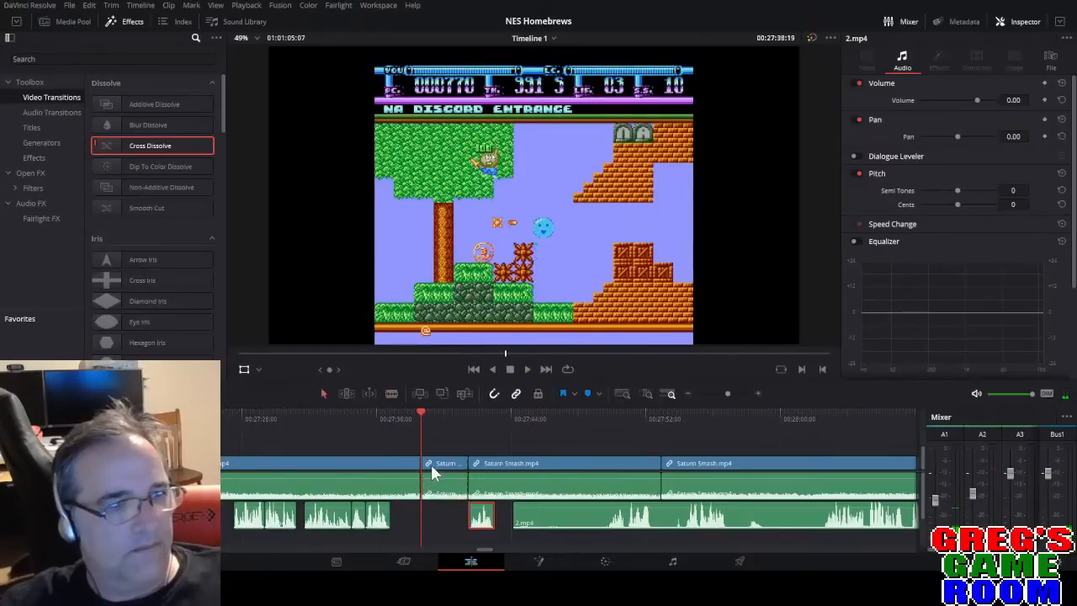
click(431, 466)
key(Delete)
Play on and delete the silence before about 27:46:26 from the start of the next voice clip.
key(space)
key(b)
click(560, 510)
key(a)
click(538, 520)
key(BackSpace)
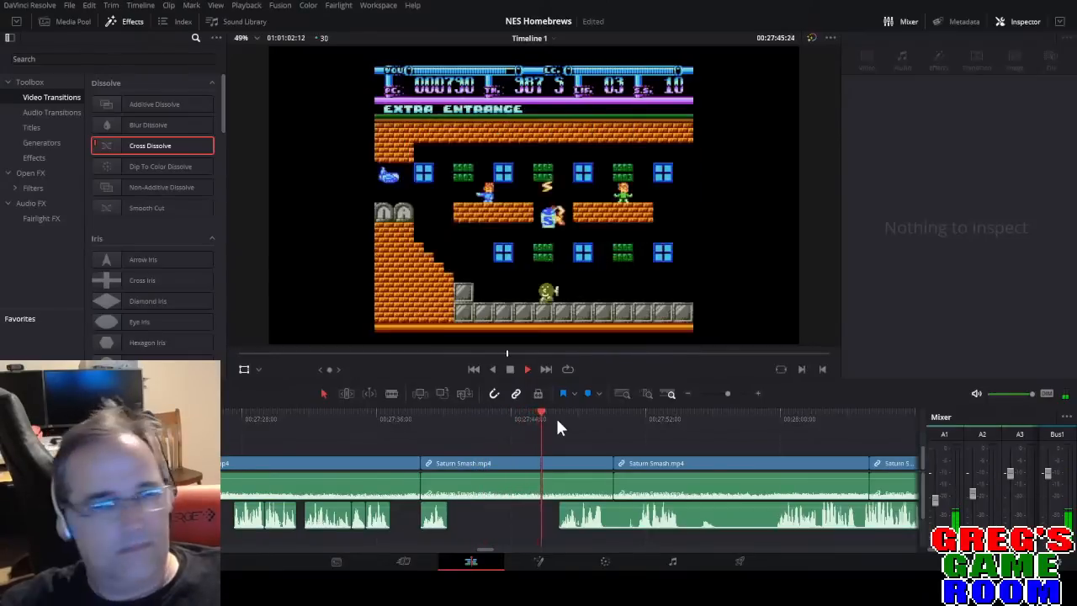
key(space)
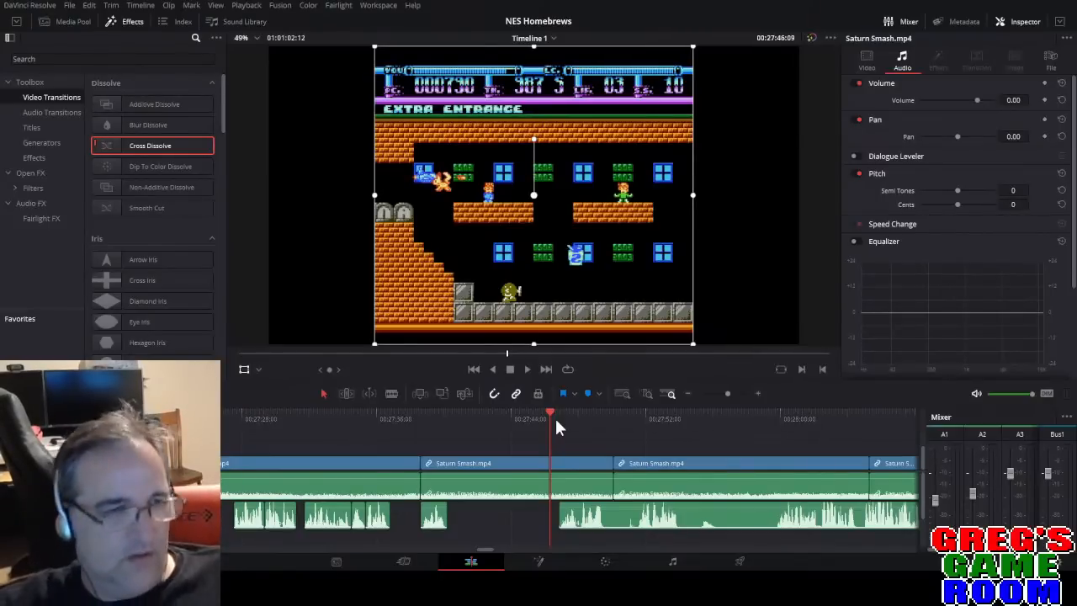
Play the voice phrase starting at 27:46:26 and split the voice audio right after it.
key(space)
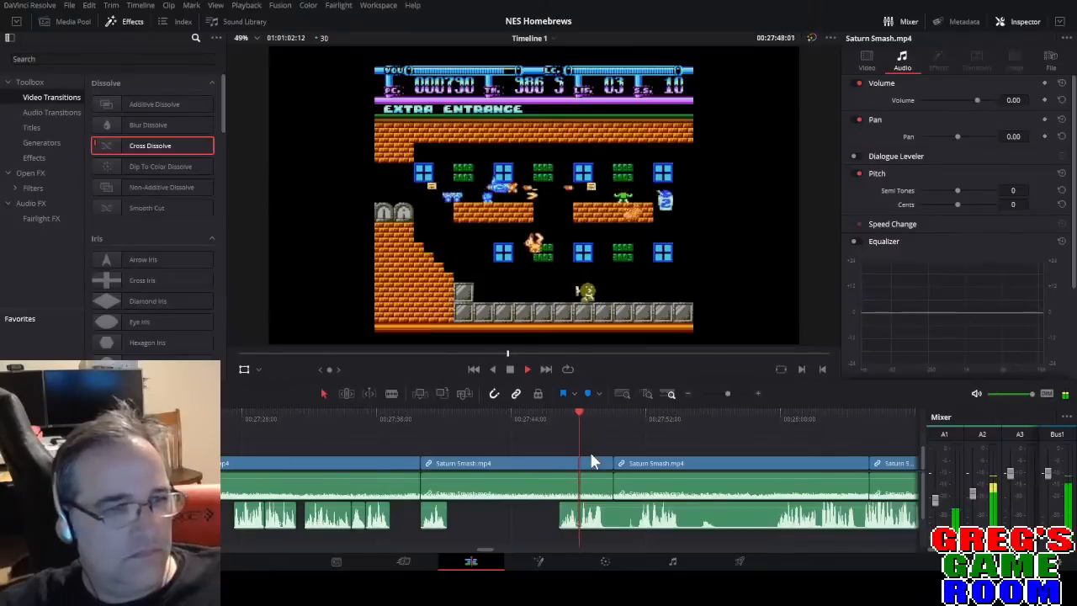
key(space)
key(space)
key(space)
key(b)
click(611, 516)
Split the gameplay clip at 27:42:18 and 27:46:26, and ripple delete the section between the cuts.
drag(464, 431, 422, 423)
key(space)
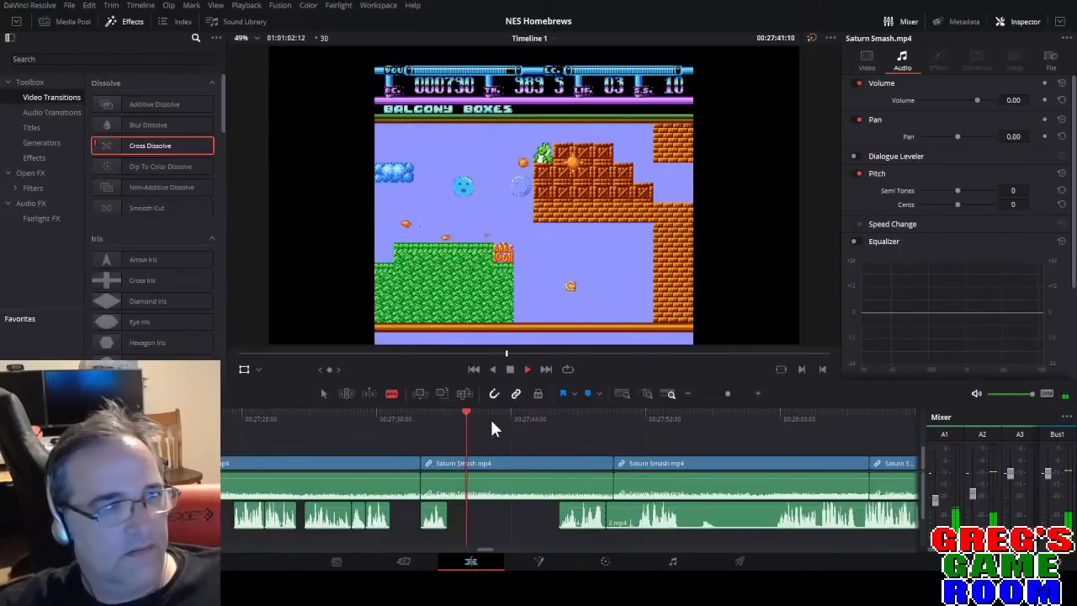
key(space)
key(ctrl+b)
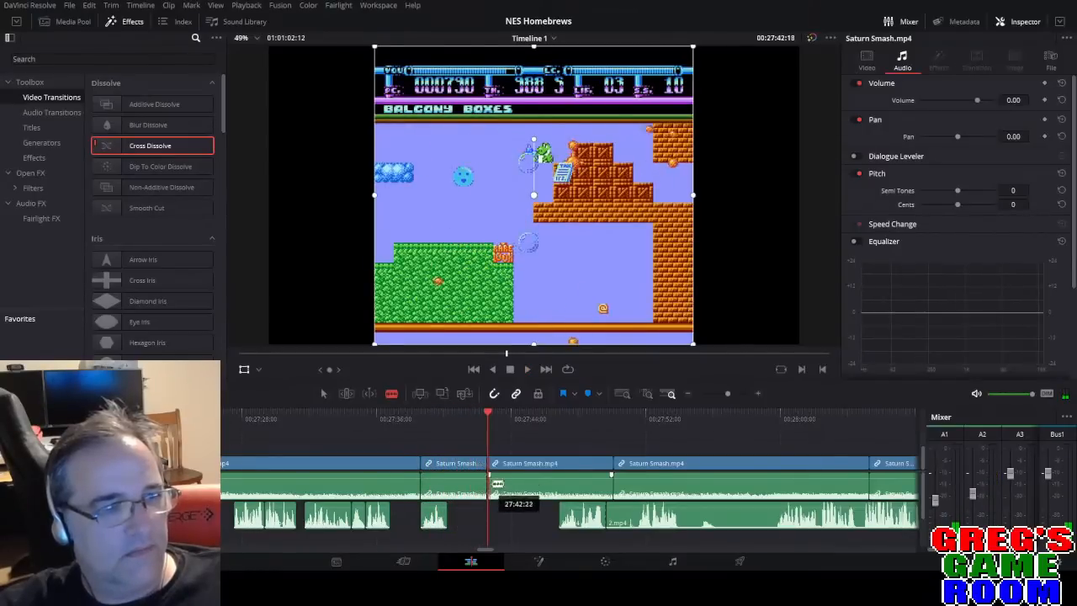
drag(513, 417, 549, 419)
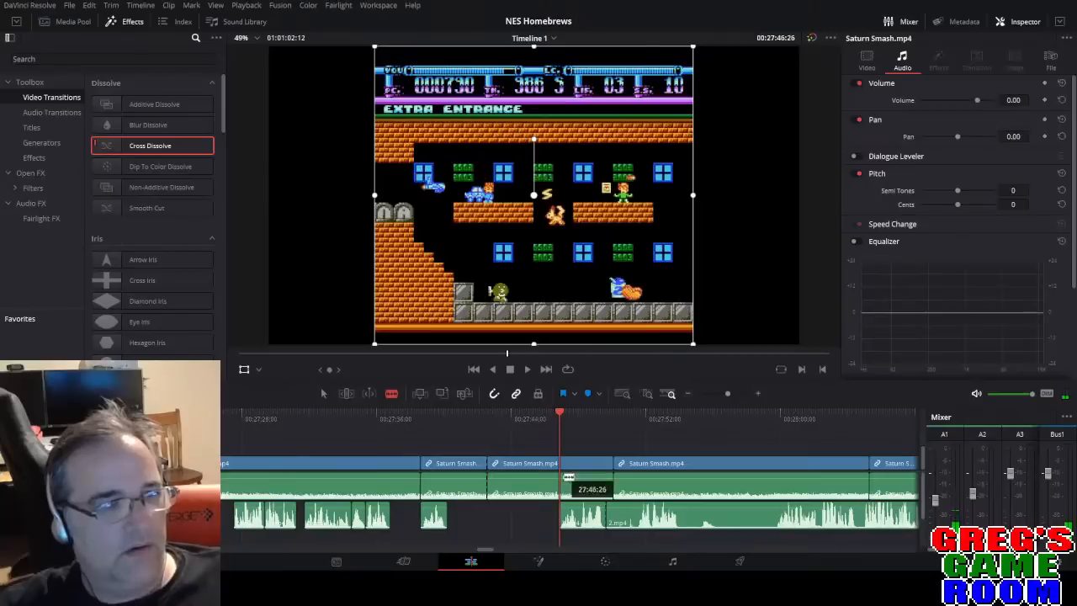
click(562, 490)
key(a)
click(518, 494)
key(Delete)
Play on, split the voice audio at about 27:47:04, and delete the silent section before the next phrase.
key(space)
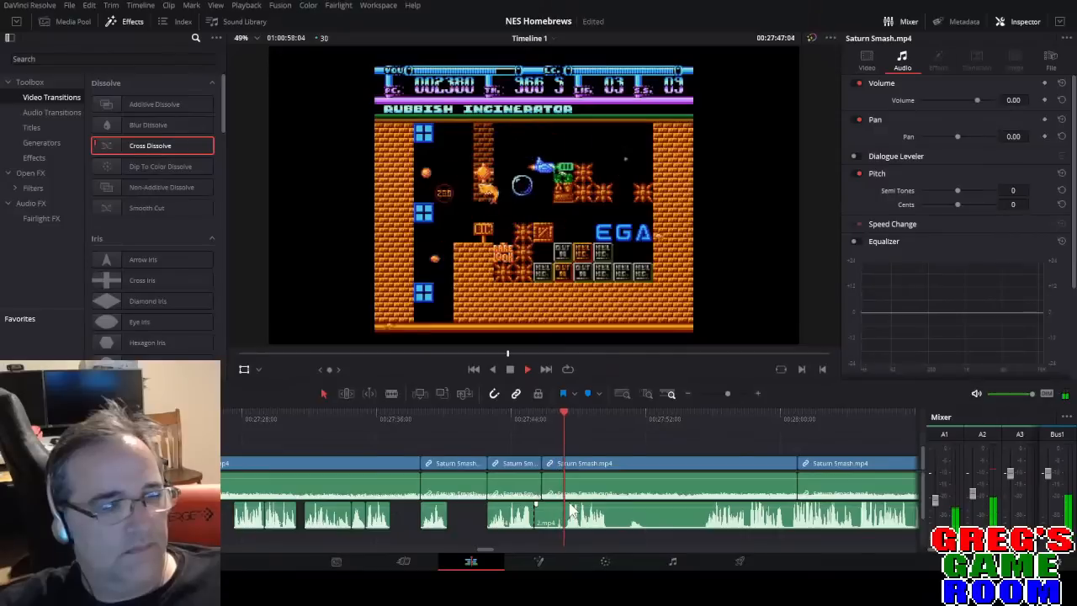
key(space)
key(b)
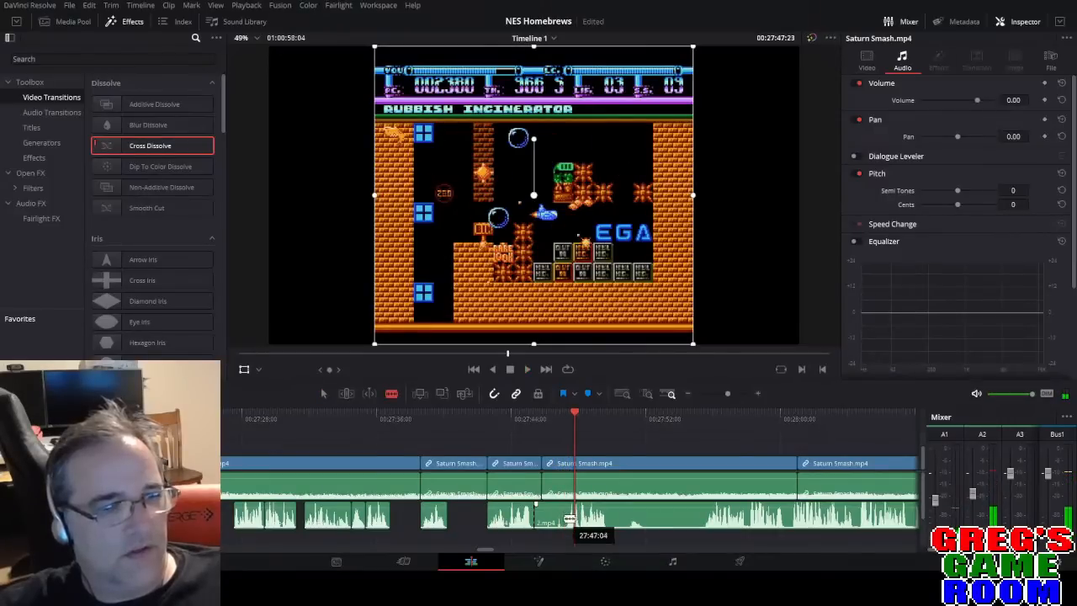
drag(729, 394, 733, 394)
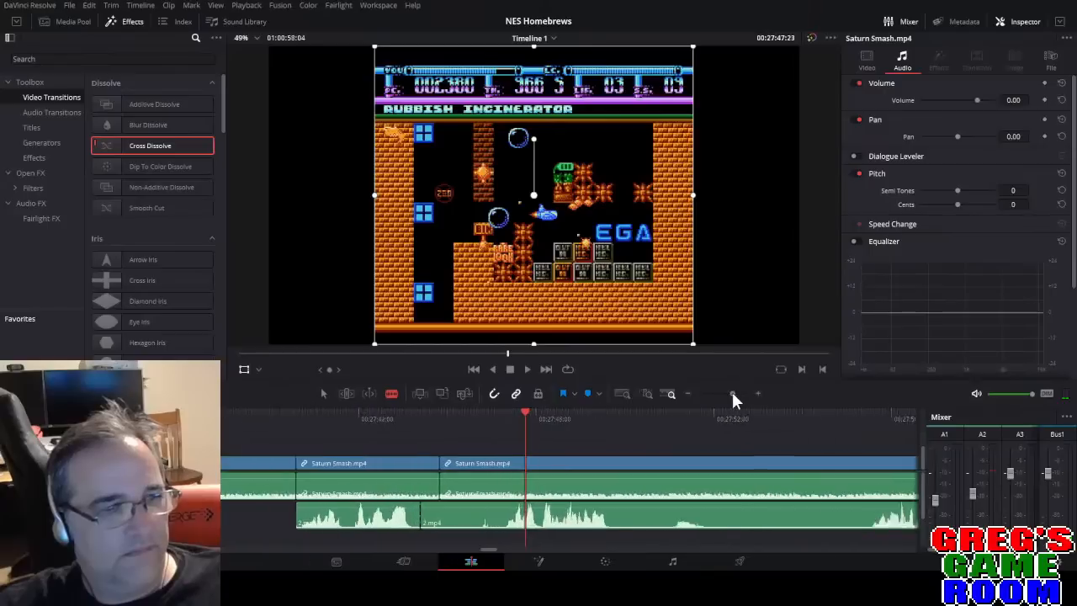
key(a)
click(454, 517)
key(Delete)
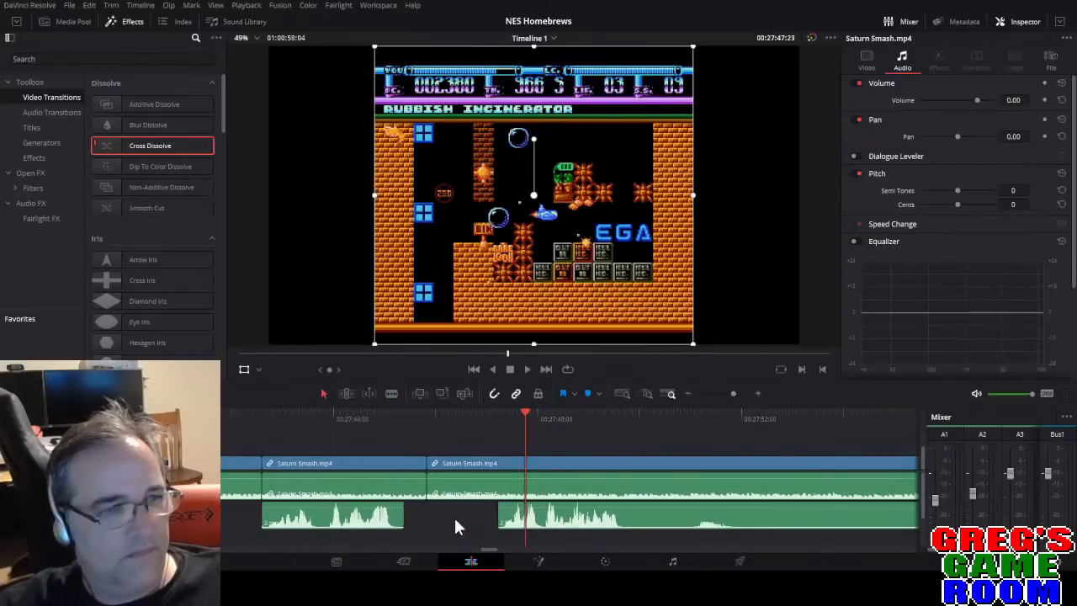
Replay the voice from 27:44:29 and split the voice audio right after the phrase, at about 27:49:21.
click(383, 419)
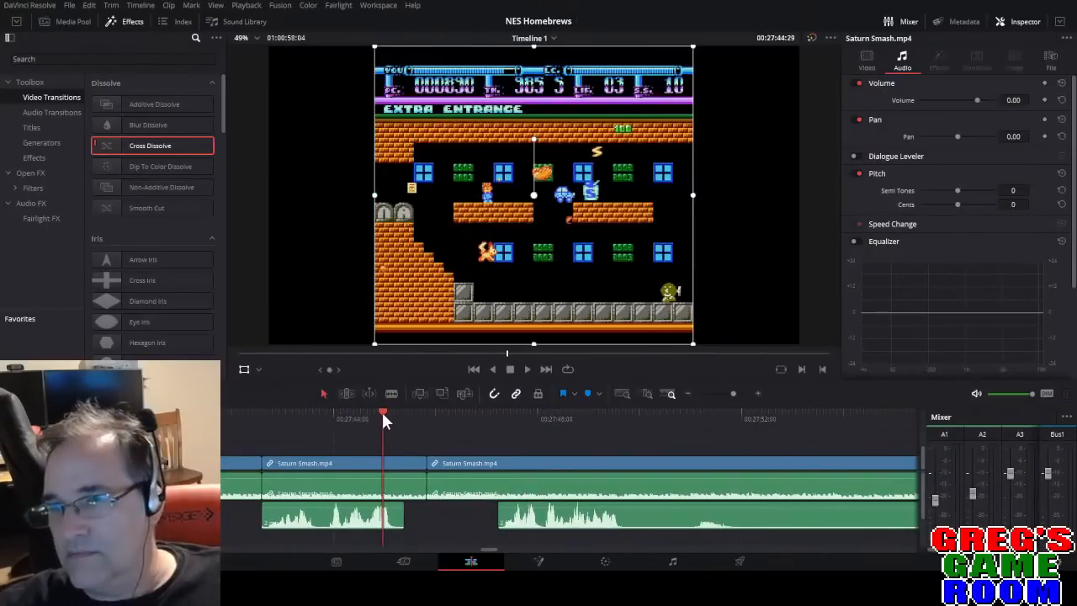
key(space)
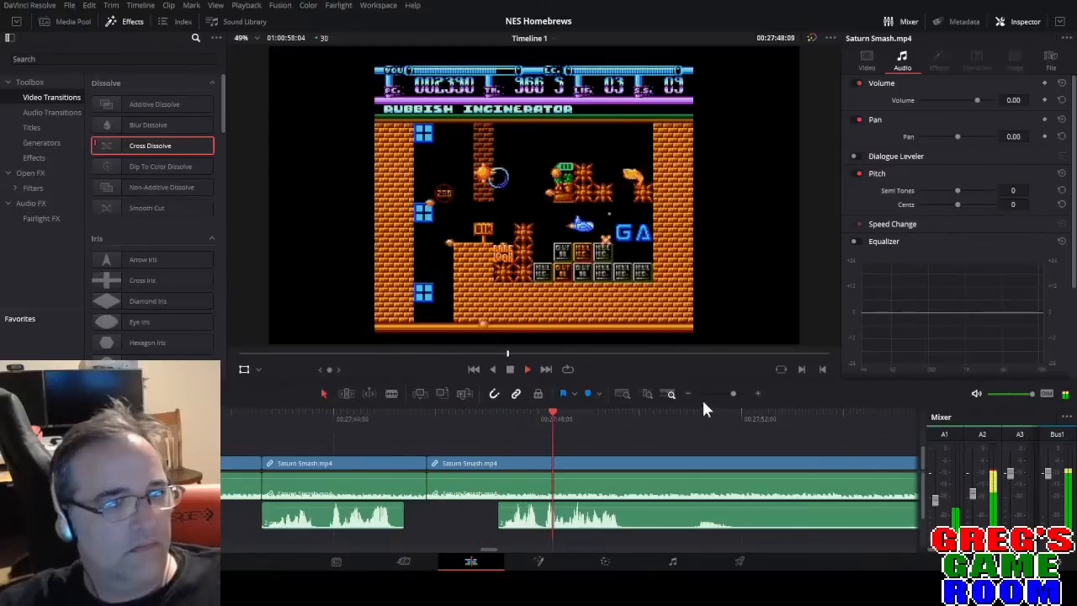
drag(732, 396, 731, 394)
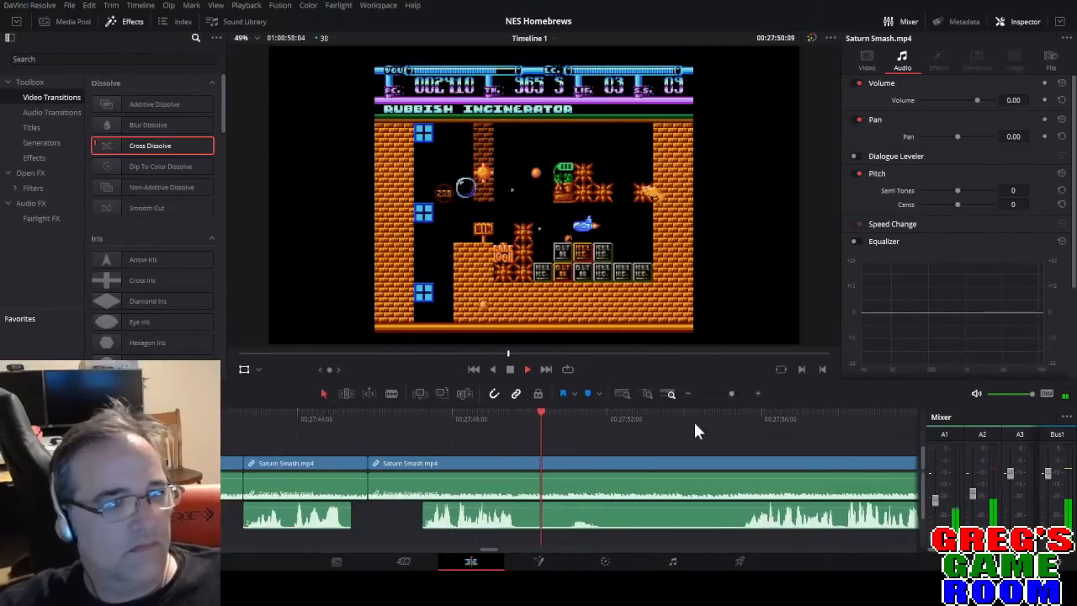
key(space)
key(b)
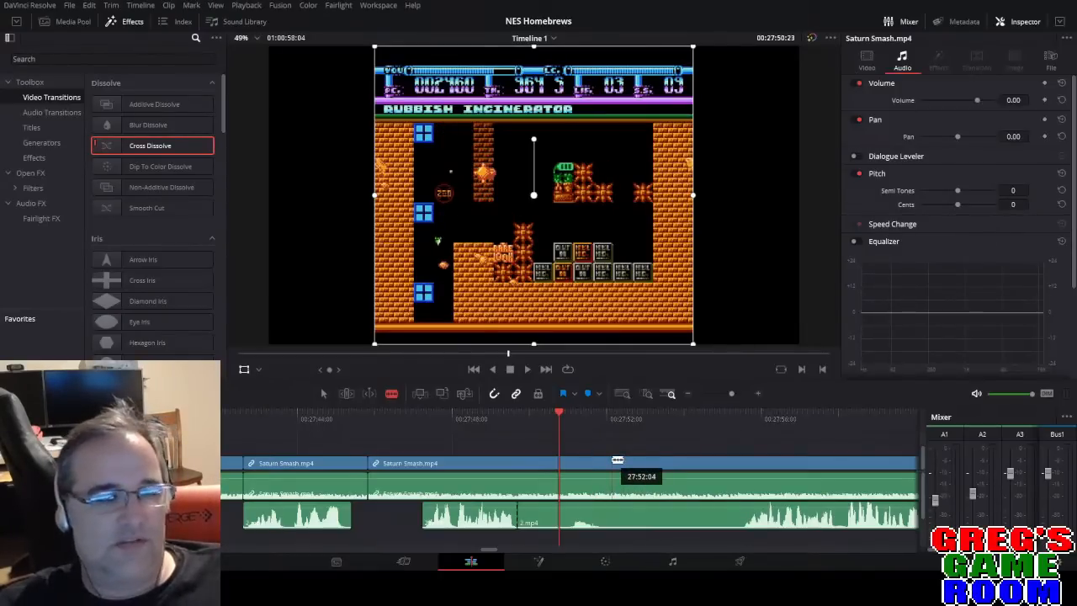
Split the voice audio just before the next phrase at about 27:55:17 and delete the silence leading up to it.
key(space)
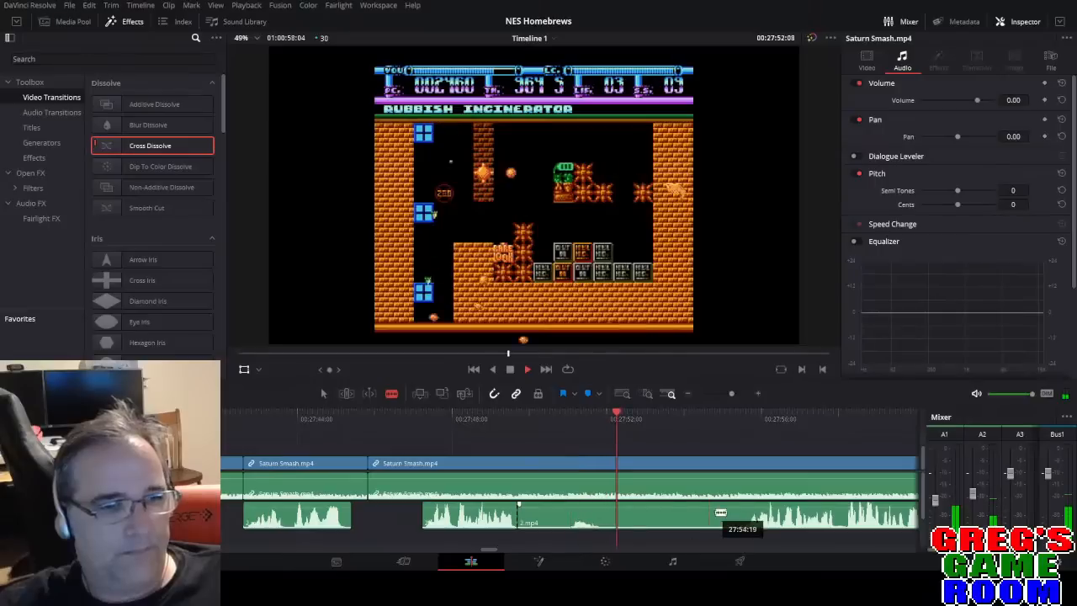
key(space)
click(743, 513)
key(a)
click(700, 521)
key(Delete)
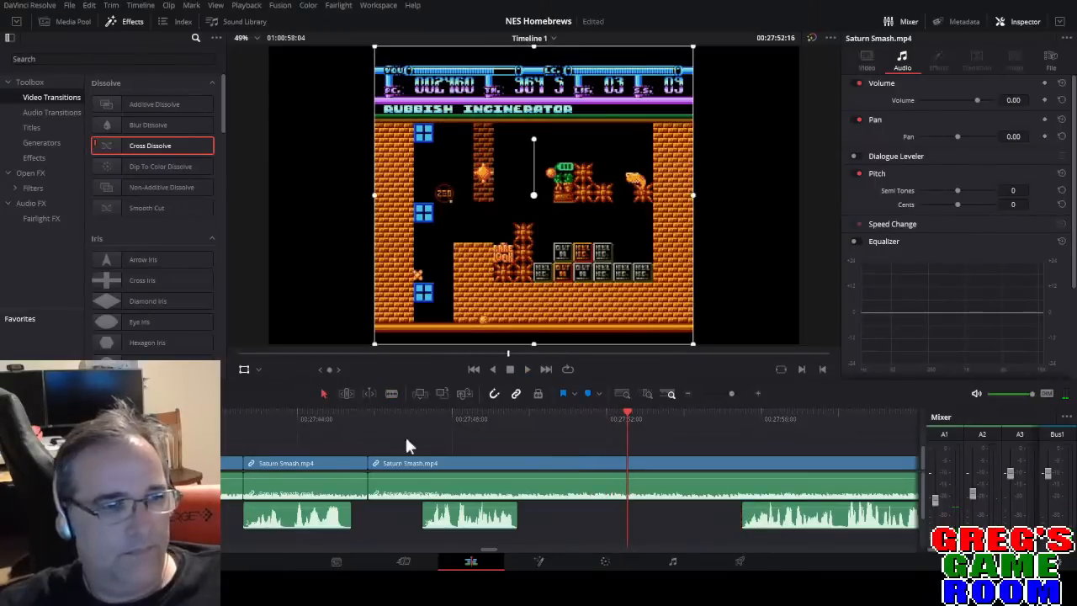
Replay the pause after the first phrase and move the second phrase earlier so it starts at the gameplay cut.
click(358, 414)
key(space)
key(space)
key(space)
key(space)
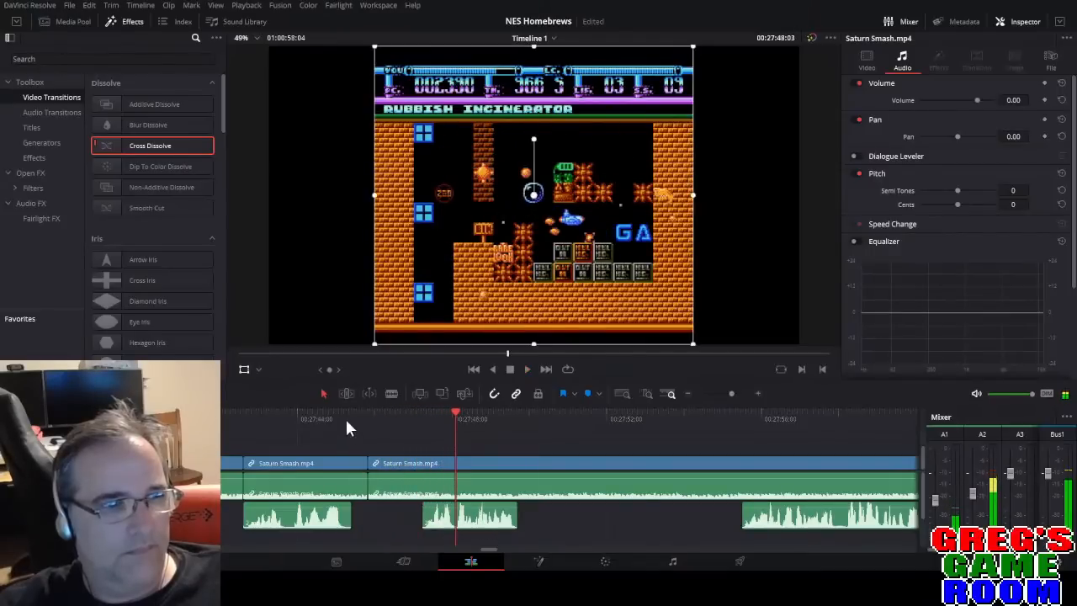
click(350, 431)
drag(467, 521, 413, 521)
key(space)
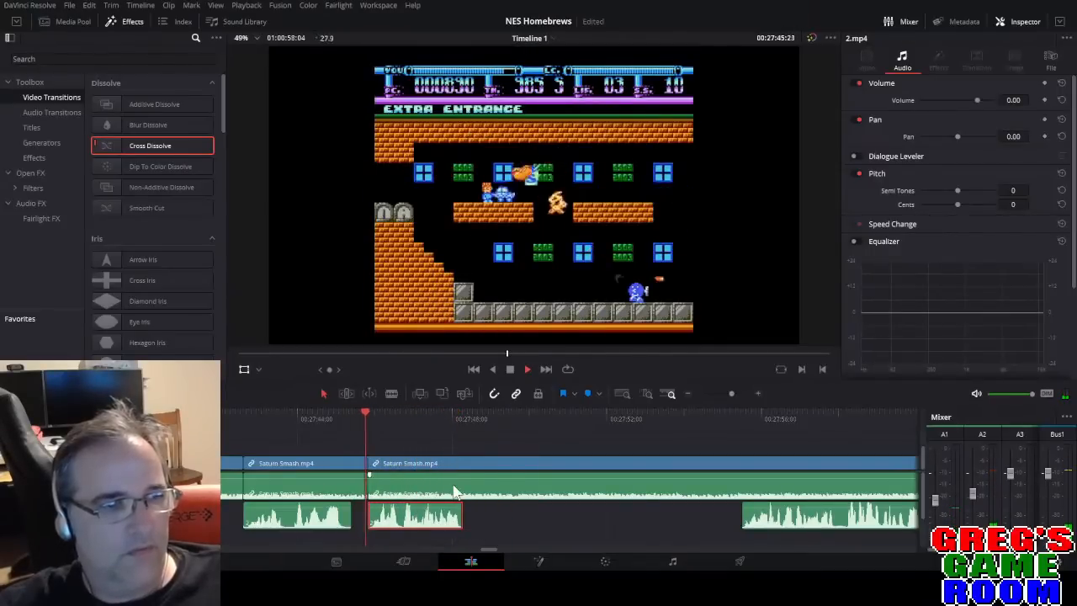
Play on to 27:54:19, split the next voice clip after its opening phrases, and move that part to start at 27:54:19.
drag(741, 393, 729, 393)
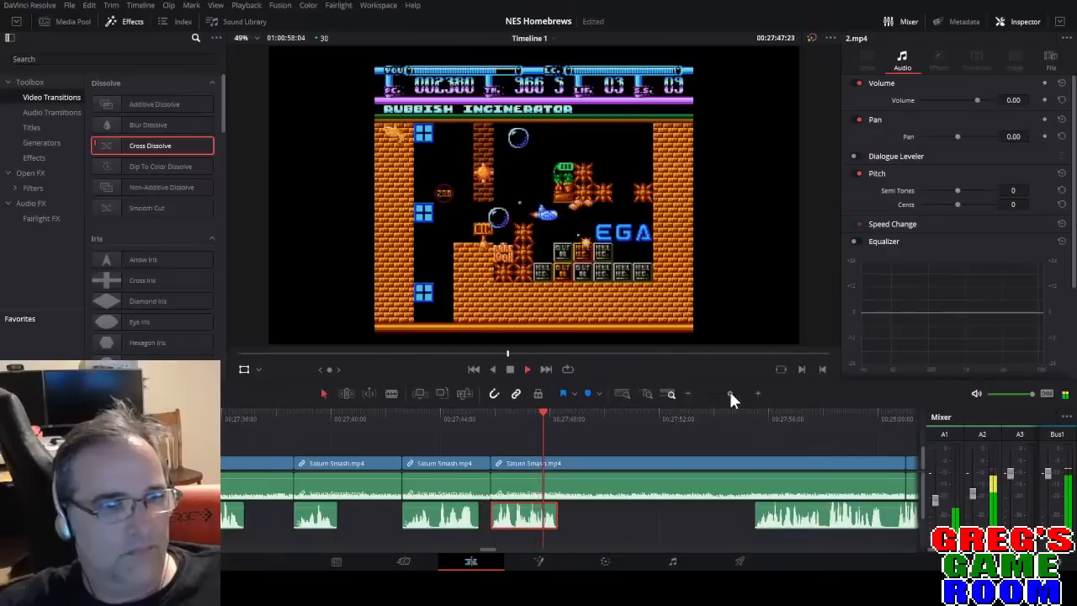
drag(486, 550, 489, 551)
click(443, 421)
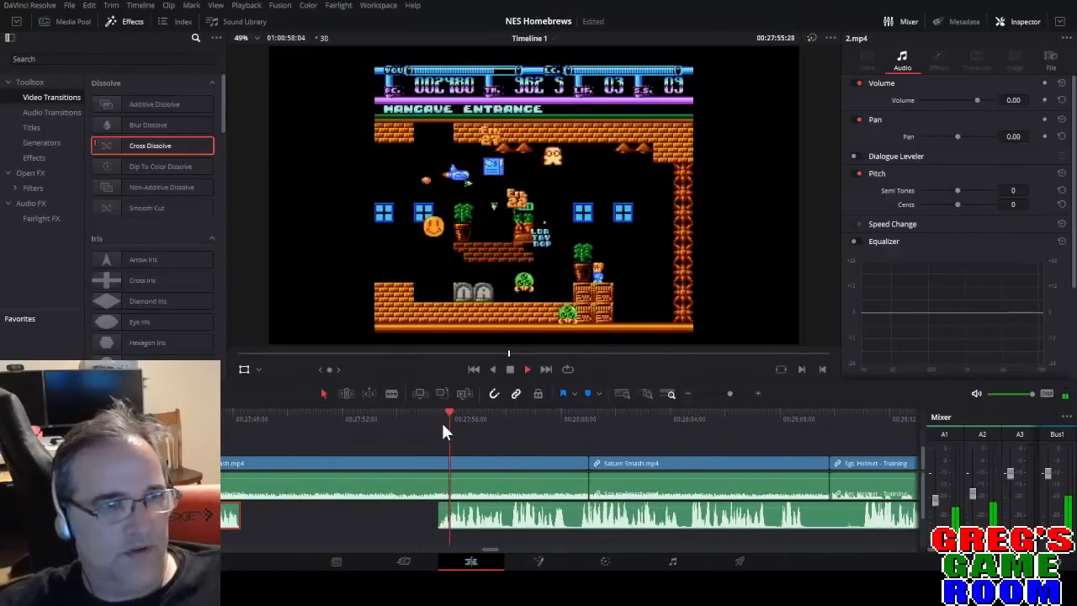
drag(402, 419, 413, 416)
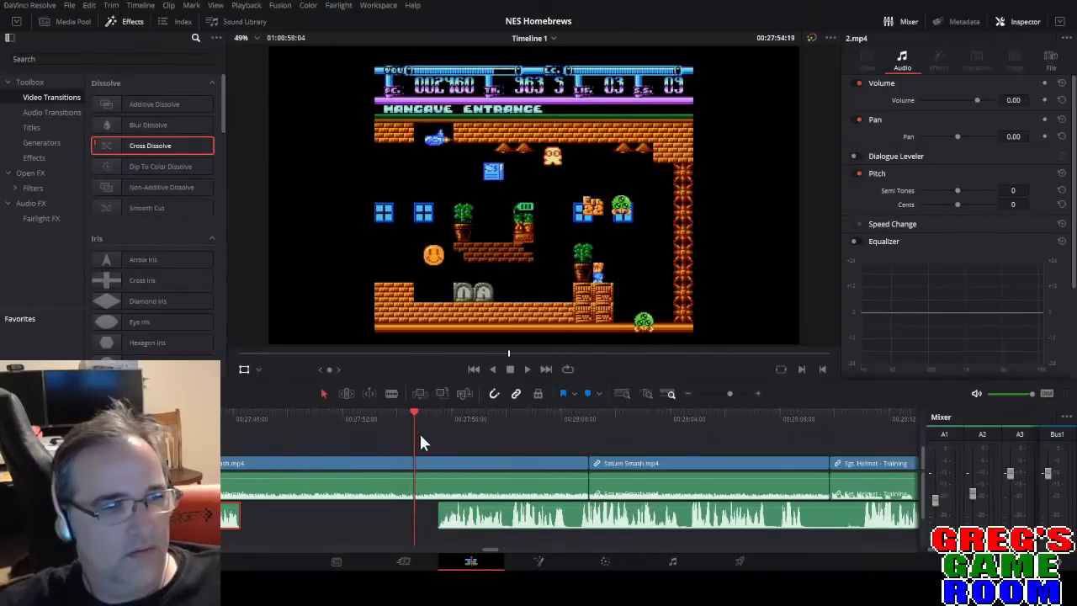
key(b)
click(569, 516)
key(a)
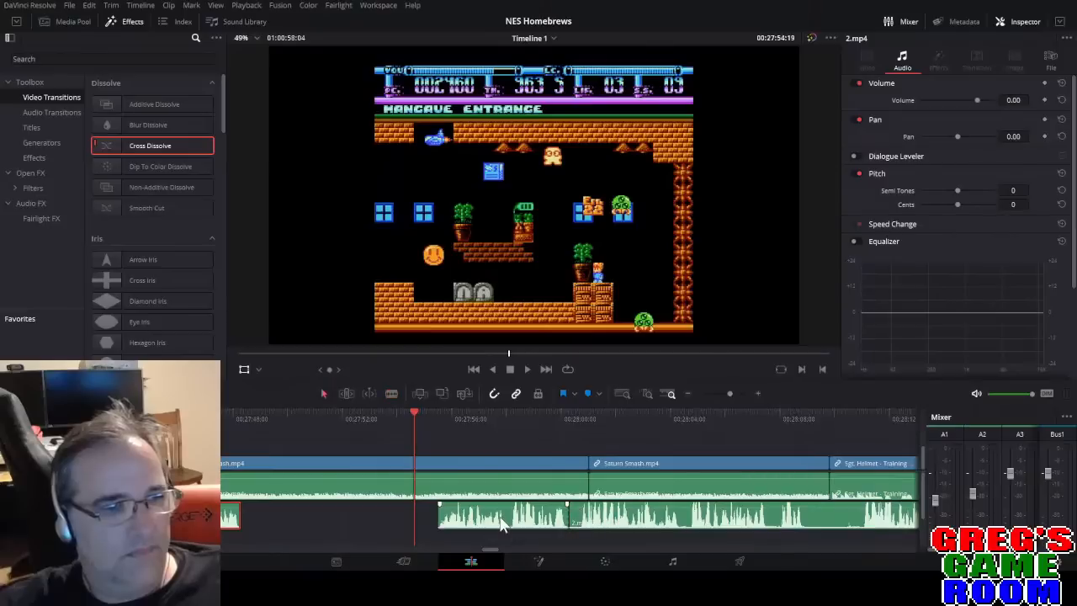
drag(500, 526, 476, 526)
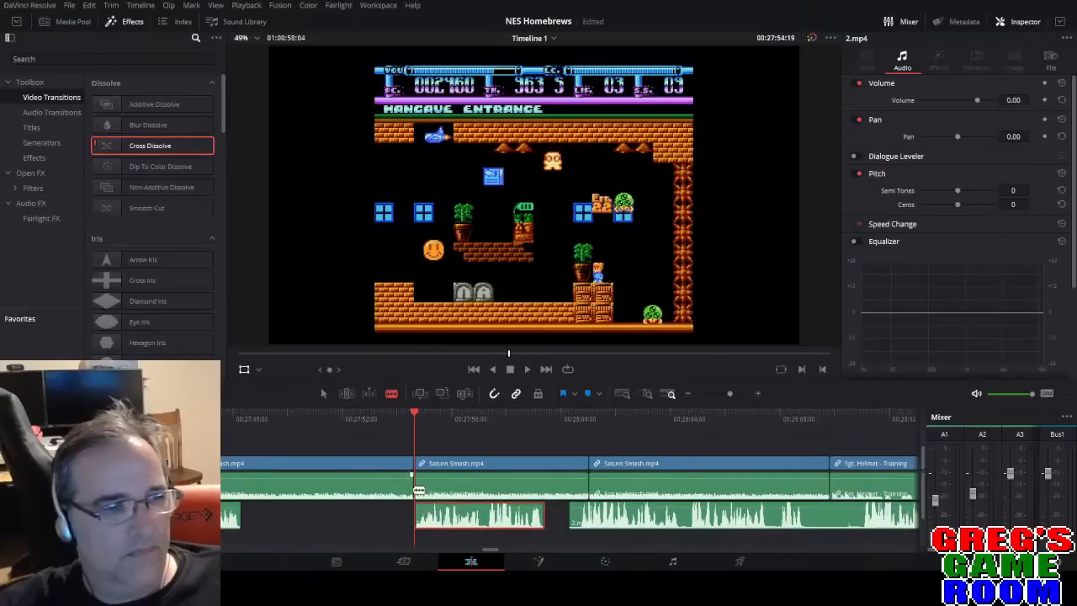
Play on from the end of the previous voice phrase and split the gameplay clip at 27:51:16.
key(space)
click(242, 416)
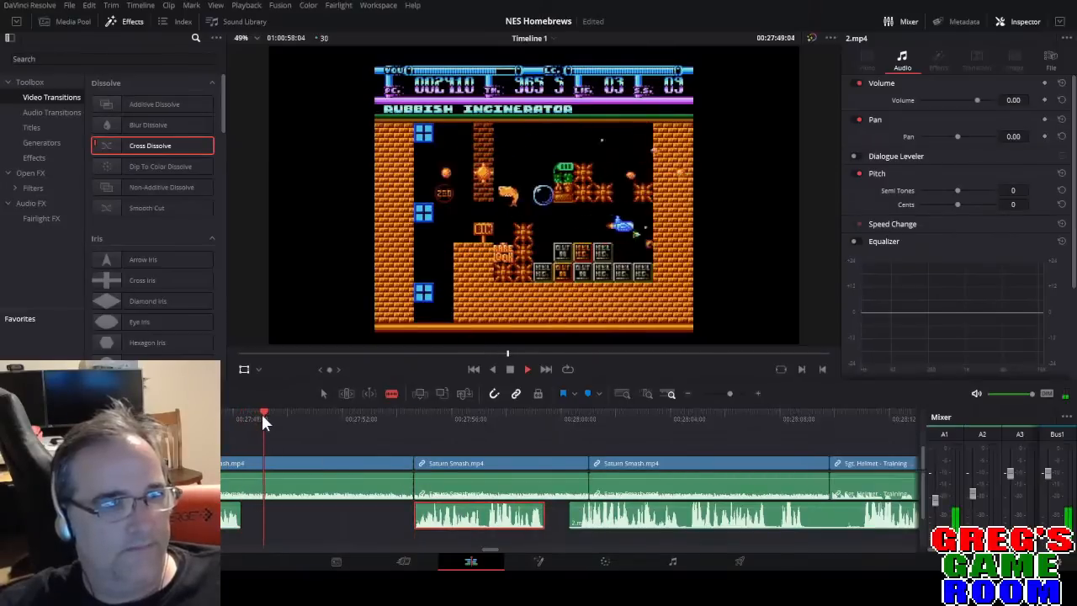
key(space)
key(Right)
key(Right)
key(Right)
key(Right)
key(Right)
key(Right)
click(333, 487)
key(a)
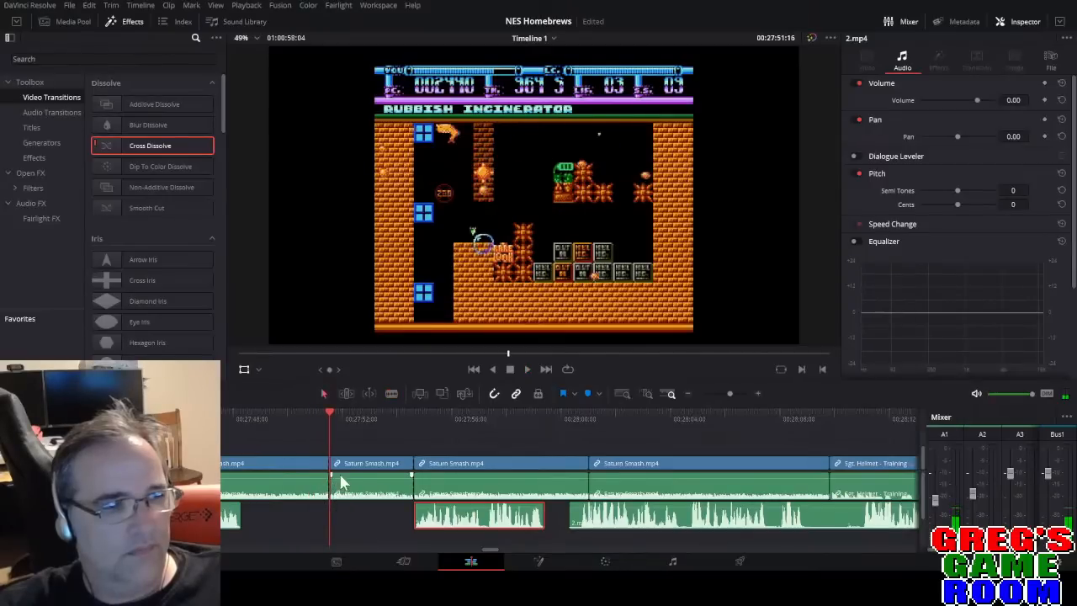
Play the voice from about 28:00:00 and ripple delete the gameplay section between the cuts at 27:51:16 and 27:54:19.
click(579, 415)
key(space)
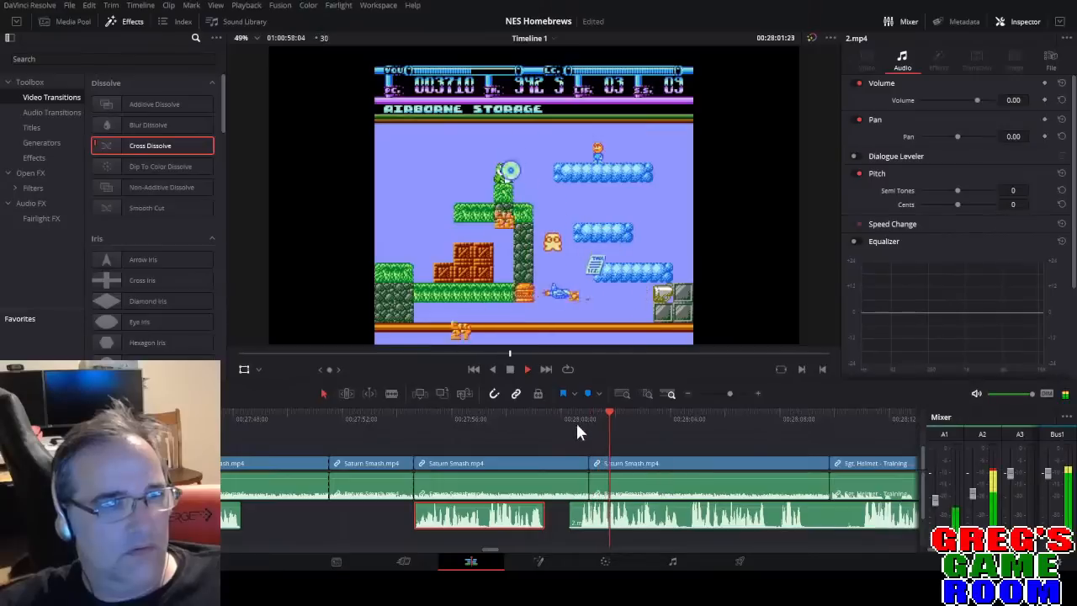
key(space)
click(362, 463)
key(Delete)
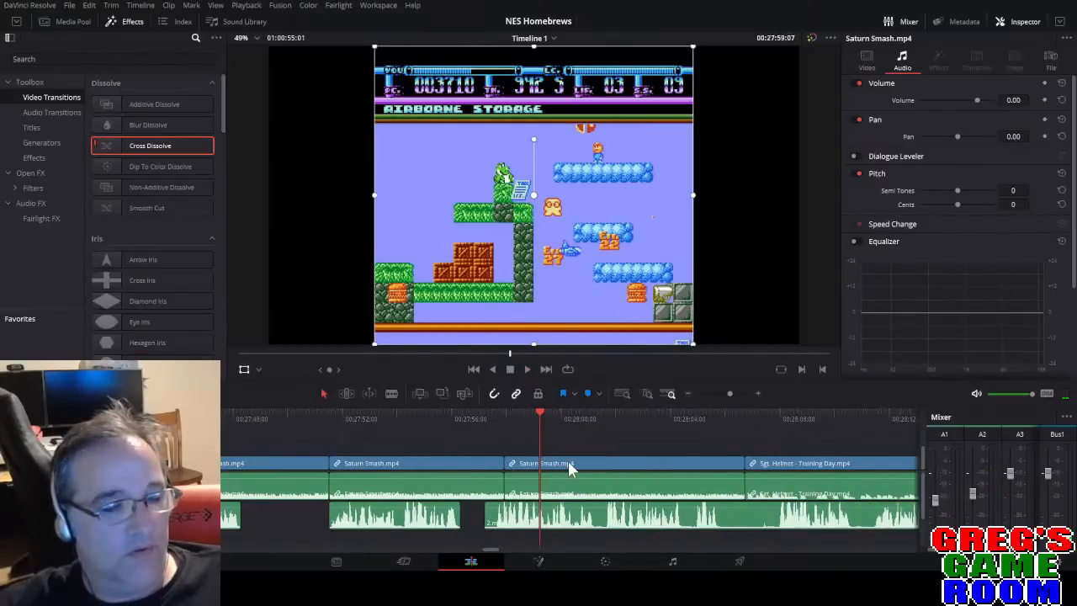
Play on from 27:59:07 and split the voice audio after the last Saturn Smash phrase, at about 28:05:28.
key(space)
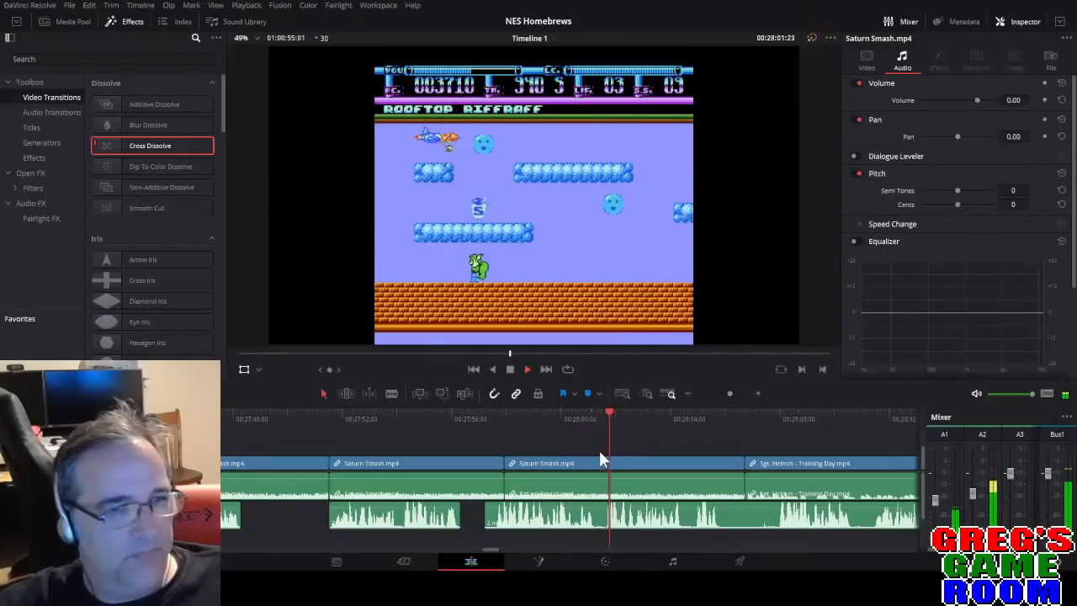
key(b)
click(721, 515)
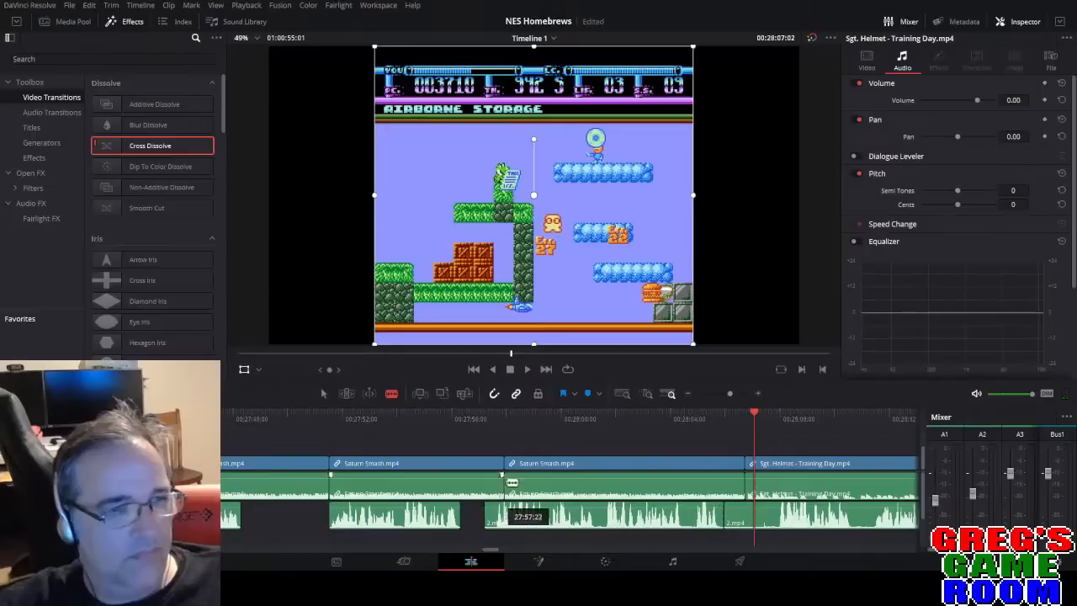
Split the voice clip just before its first word near 27:57:19 and delete the silence at its start.
click(493, 416)
drag(728, 390, 737, 391)
click(471, 516)
key(a)
click(450, 518)
key(Delete)
Split the voice audio just before the Sgt. Helmet commentary at about 28:07:25 and delete the pause before it.
drag(723, 393, 729, 395)
key(b)
click(759, 516)
key(a)
click(748, 521)
key(Delete)
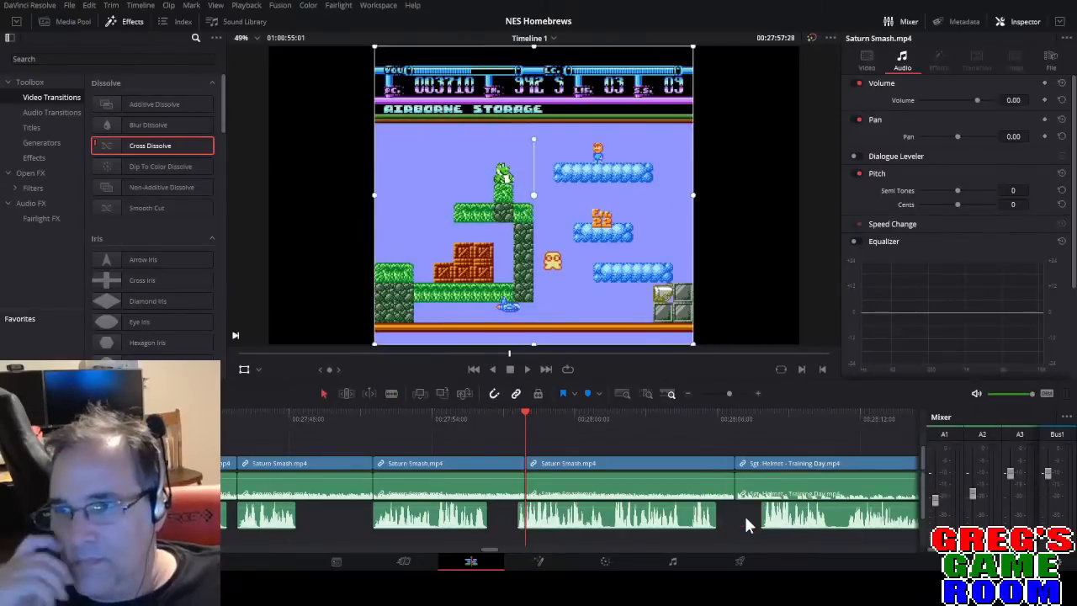
Move the last Saturn Smash voice clip to start at the gameplay cut at 27:57:28 and play the transition.
drag(604, 517, 613, 523)
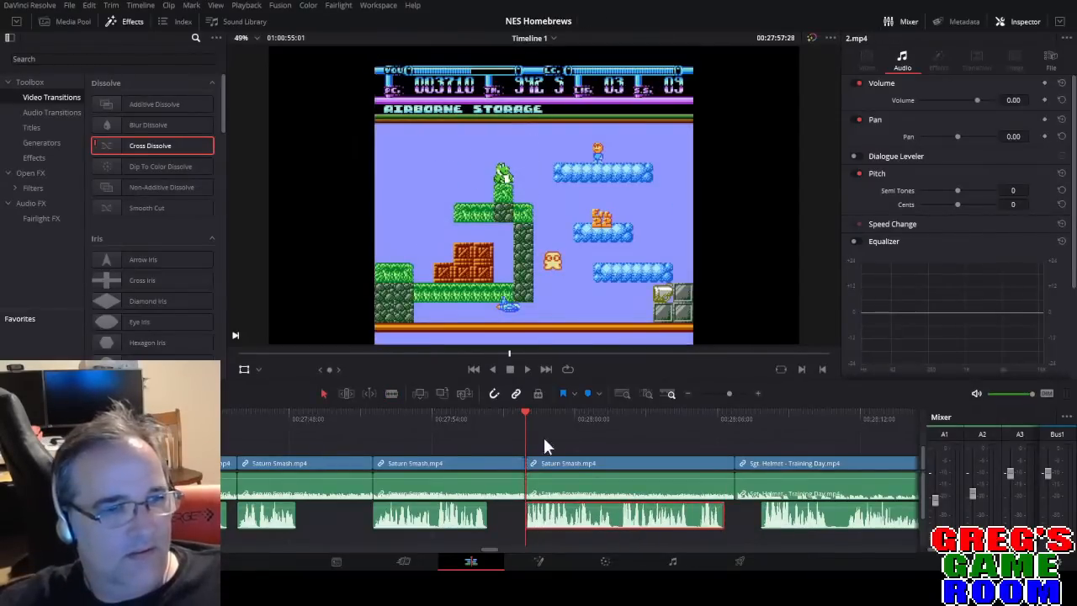
click(500, 416)
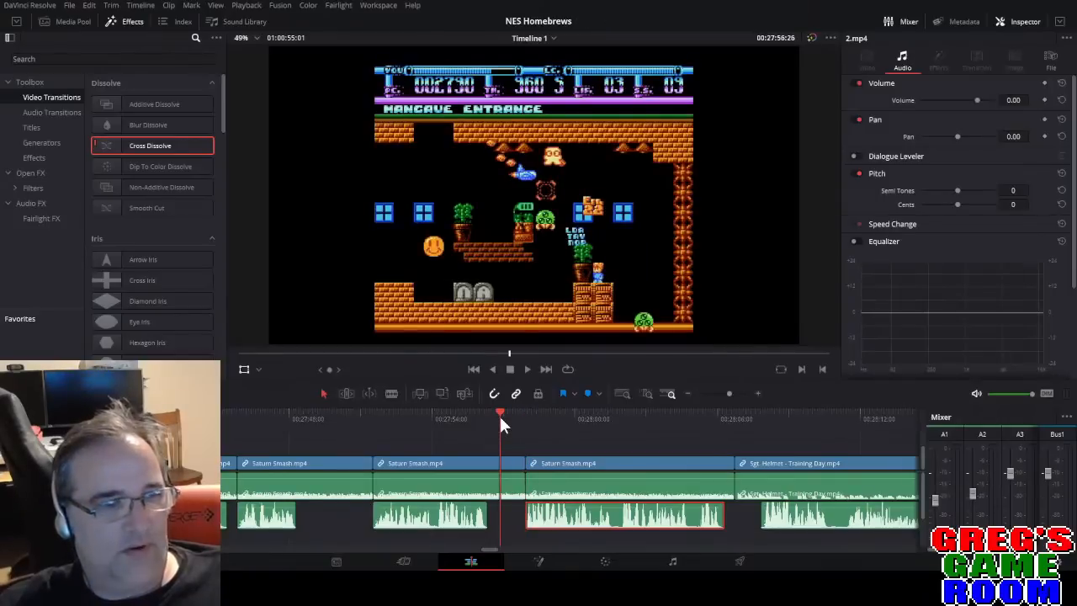
key(space)
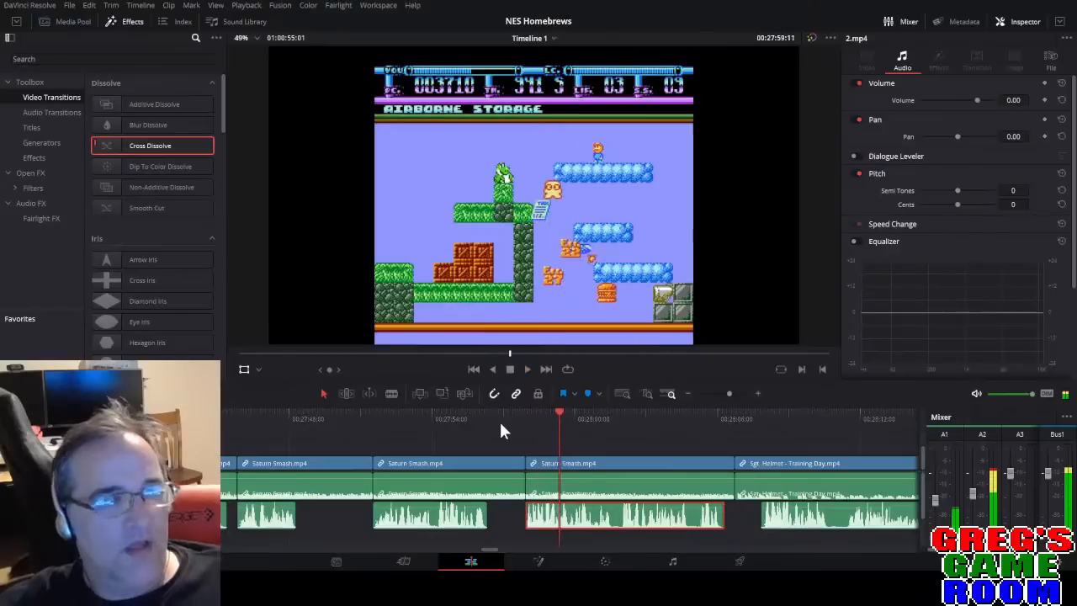
key(space)
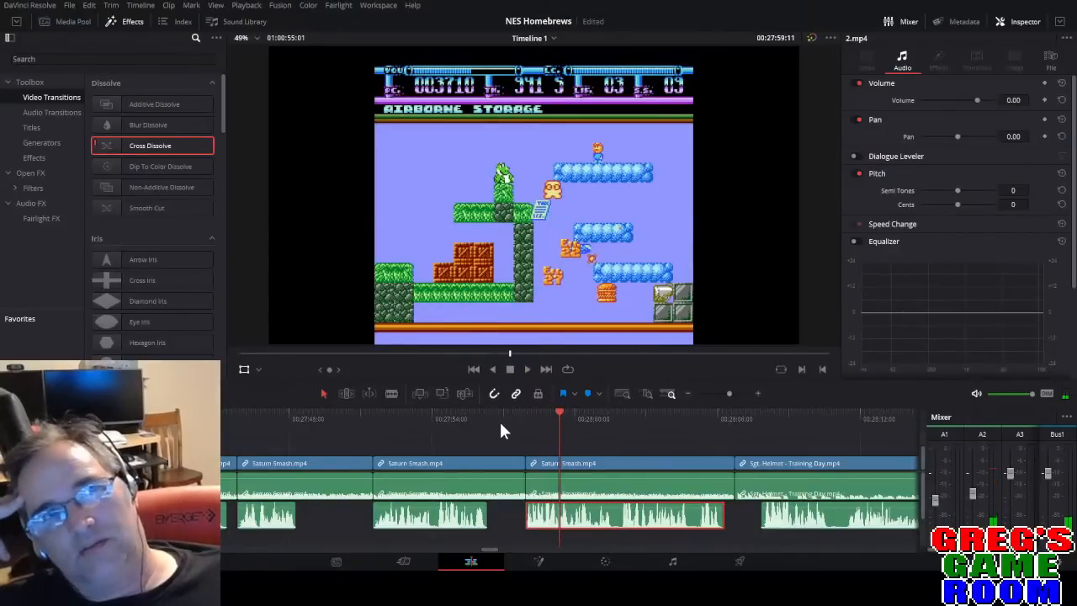
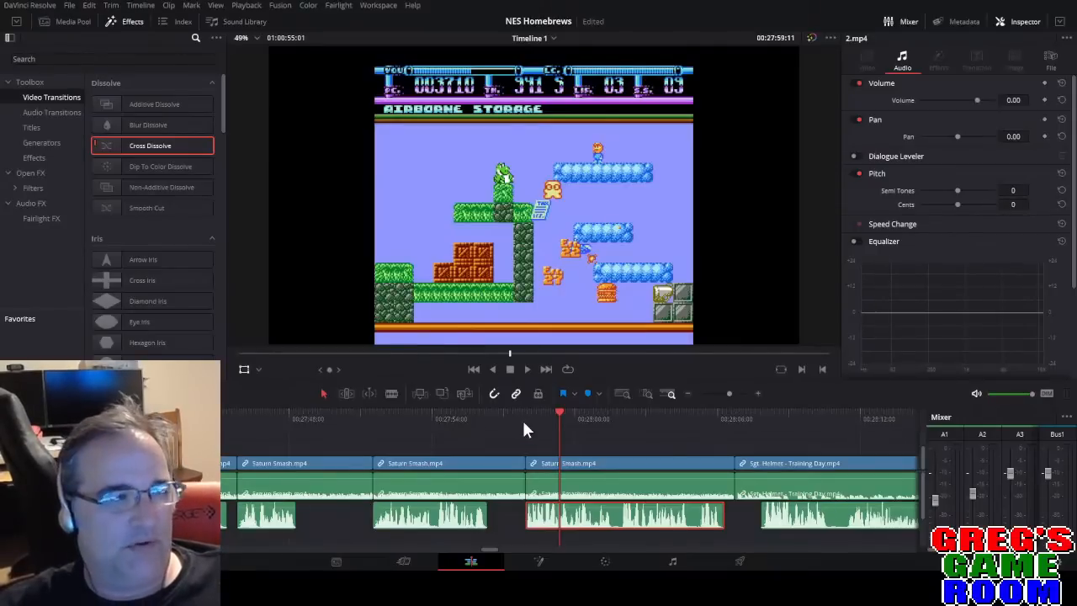
Replay the voice from 27:56:10, cut out the short pause at about 28:01:20, and move the remaining part earlier to close the gap.
click(489, 418)
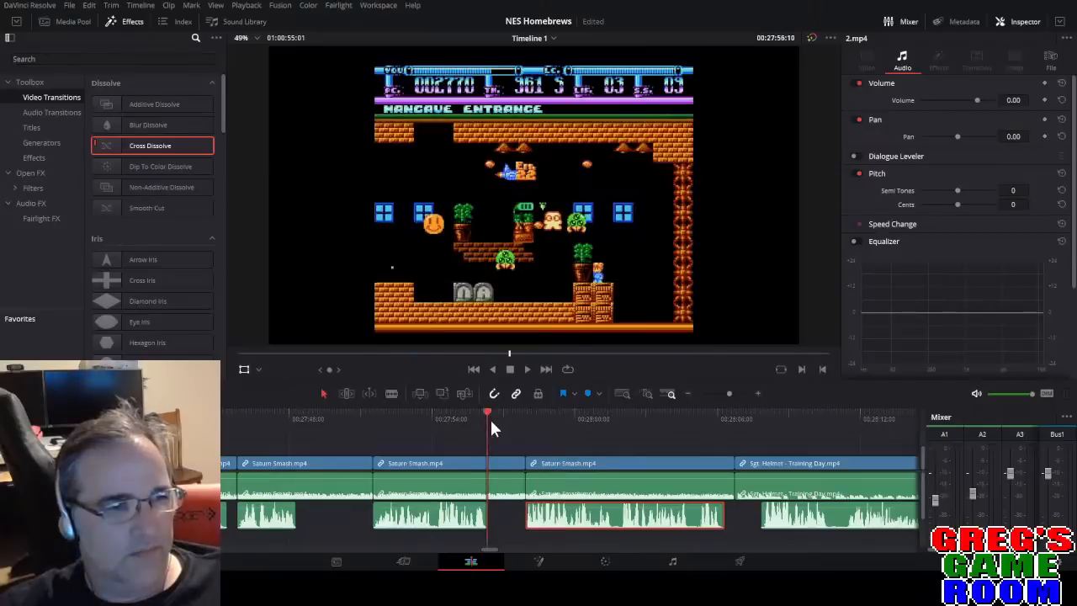
key(space)
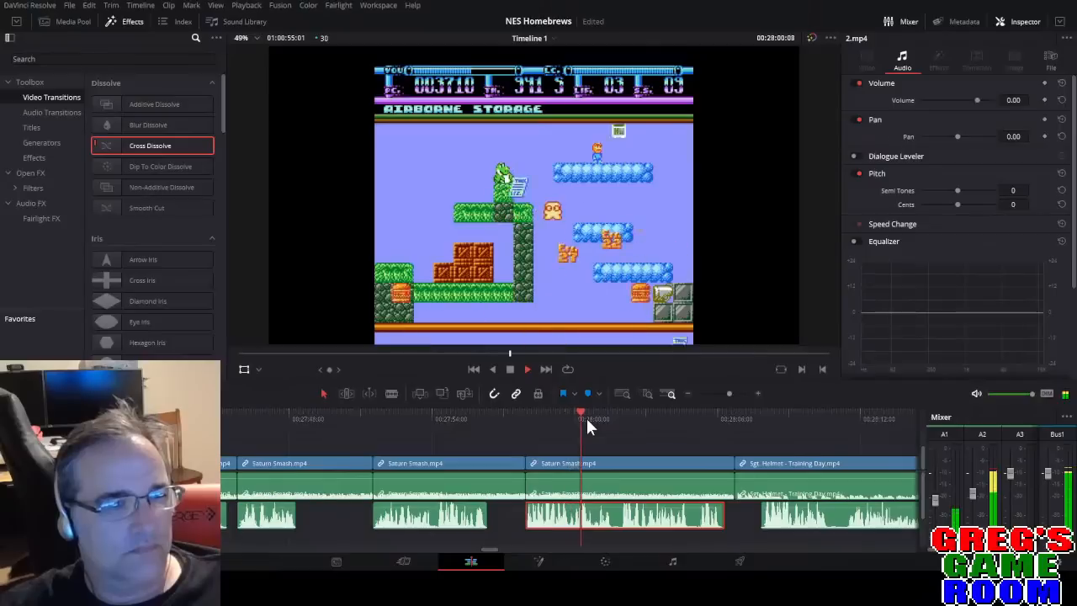
click(730, 394)
drag(730, 394, 734, 394)
key(space)
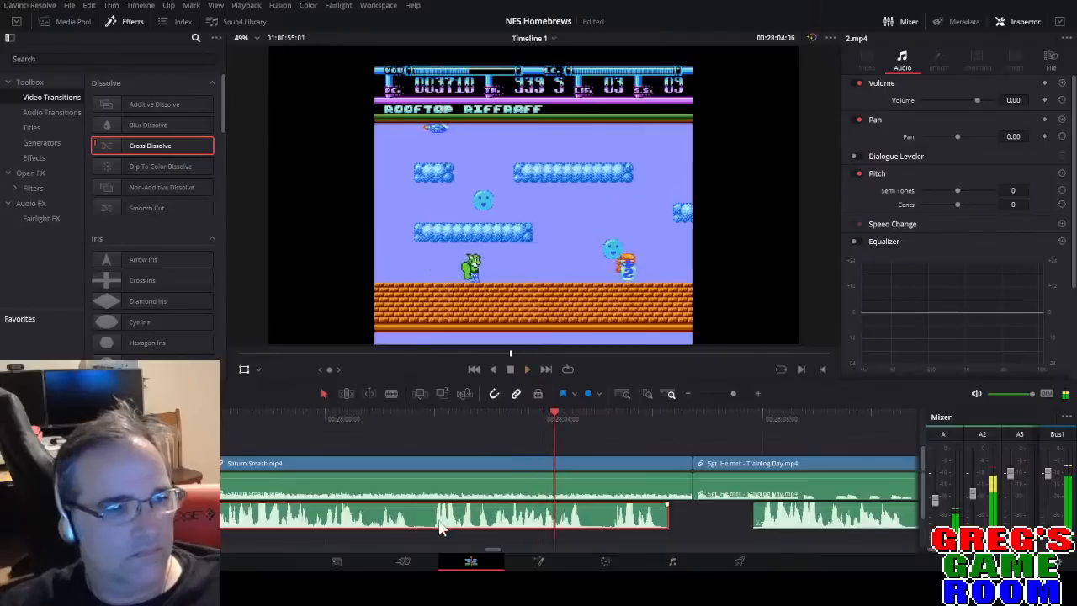
key(b)
click(415, 518)
key(a)
click(424, 519)
key(BackSpace)
drag(462, 519, 444, 519)
Play the voice across the closed gap and on into the Sgt. Helmet - Training Day section.
click(375, 422)
key(space)
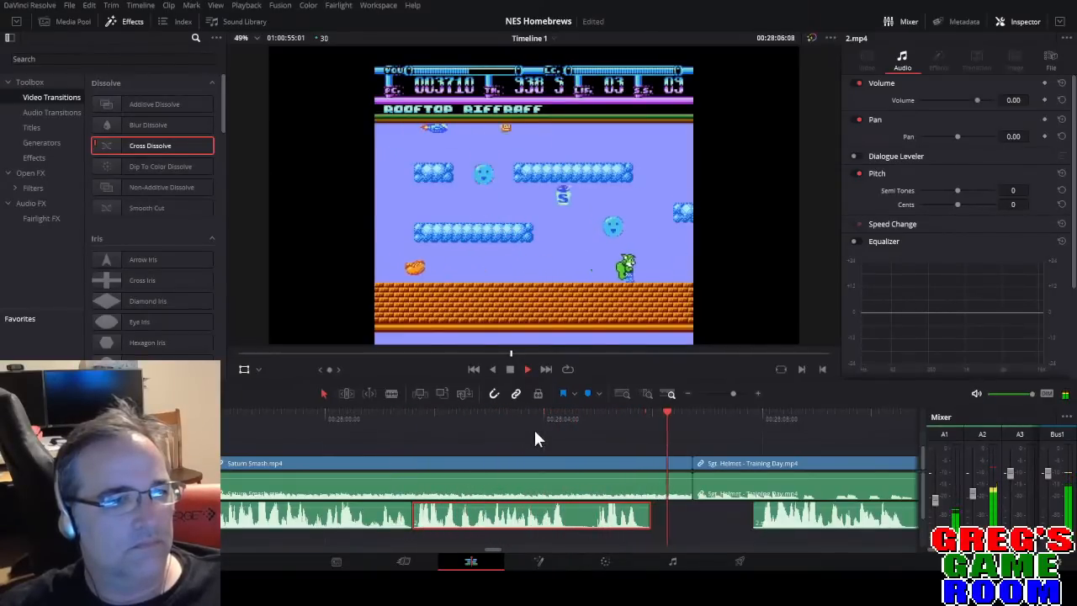
key(space)
click(726, 392)
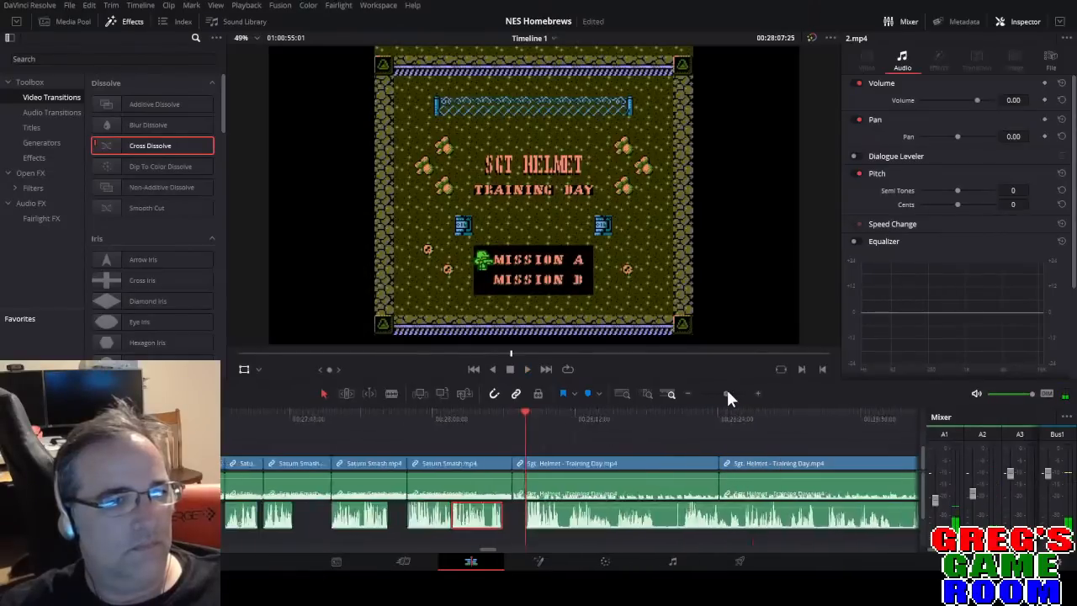
key(space)
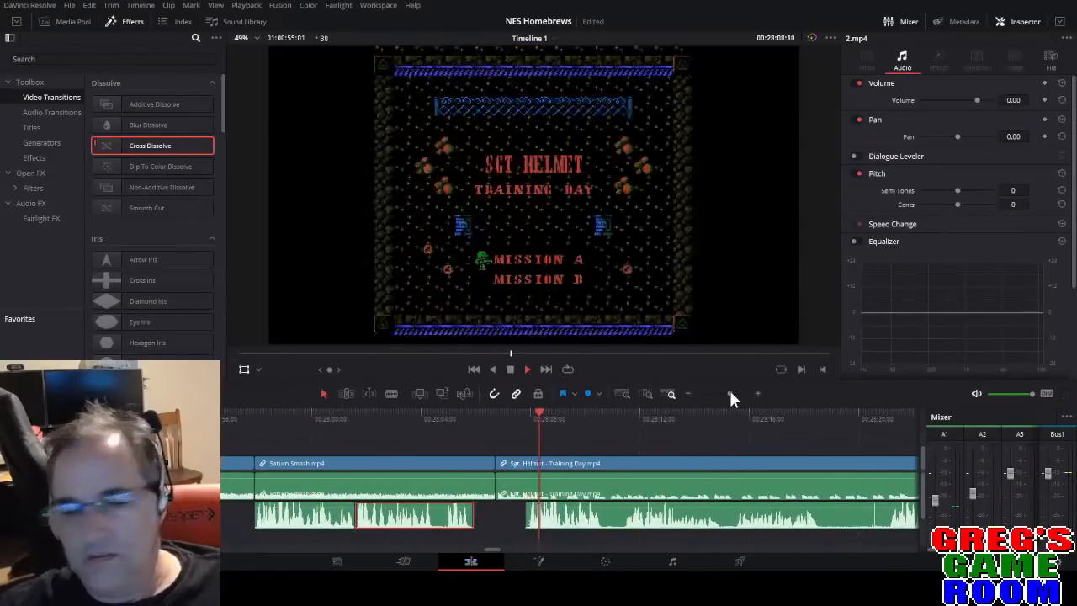
Split the voice at about 28:10:21, delete the following pause, and move the first Sgt. Helmet voice clip to the start of that game's footage.
click(731, 392)
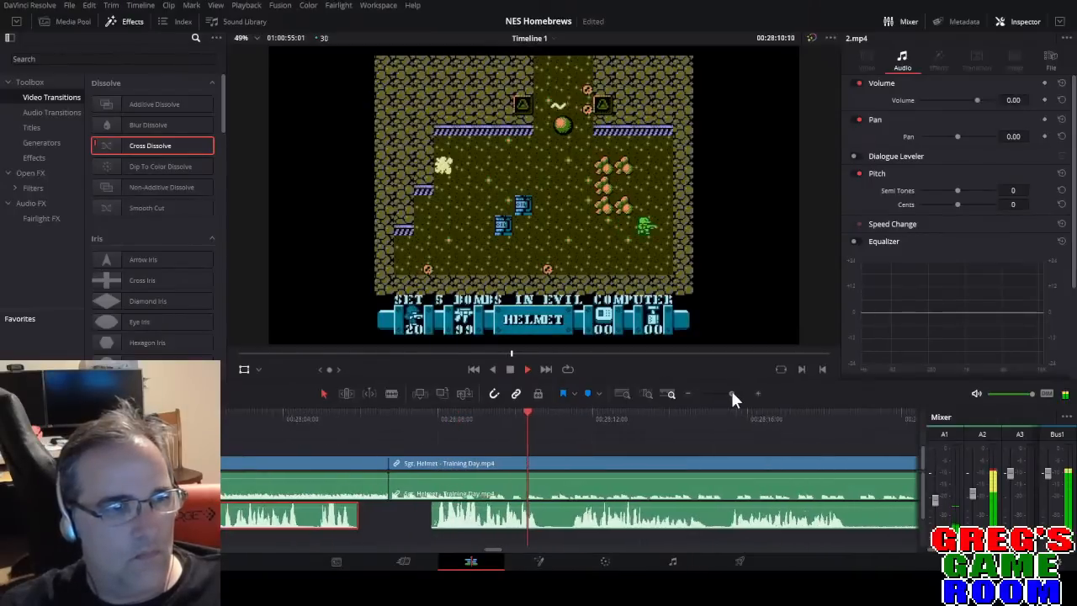
key(b)
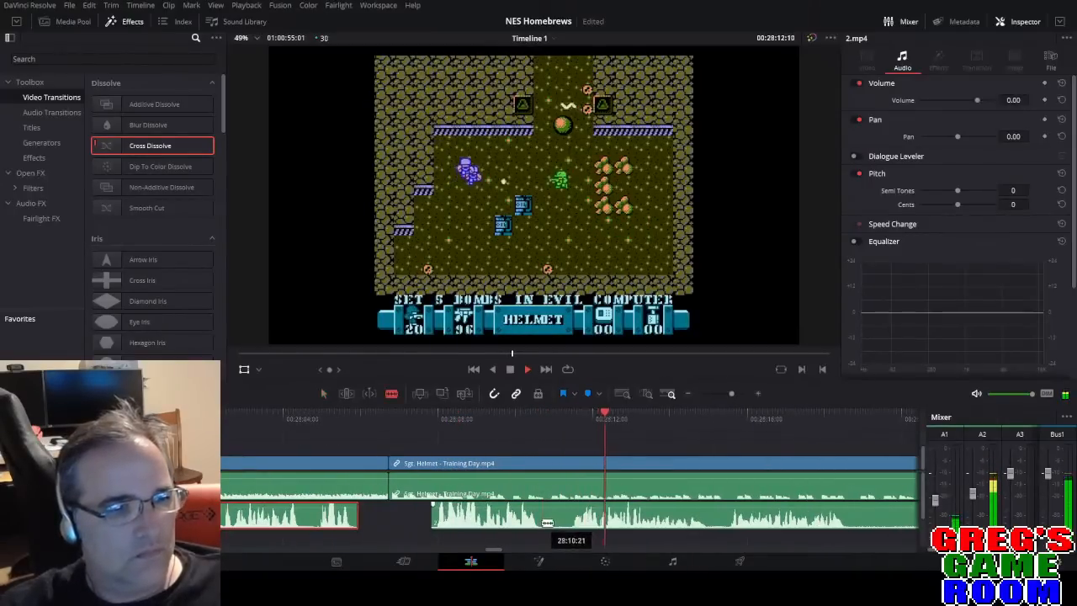
key(space)
click(542, 519)
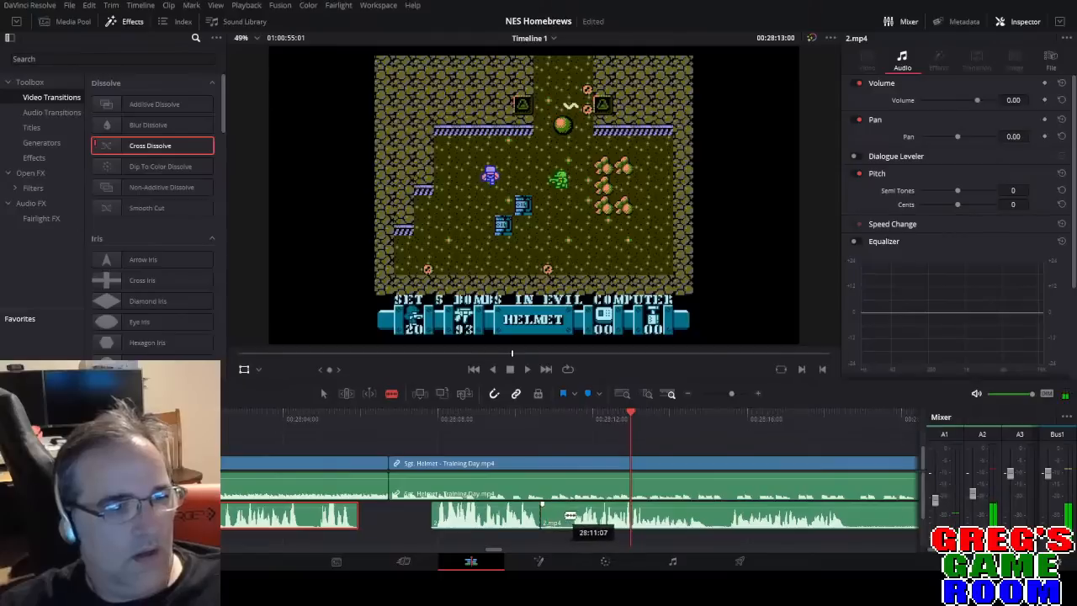
key(a)
click(551, 518)
key(Delete)
drag(494, 518, 458, 515)
Listen to the next voice clip and remove its opening so that it starts at about 28:11:27.
click(581, 419)
key(space)
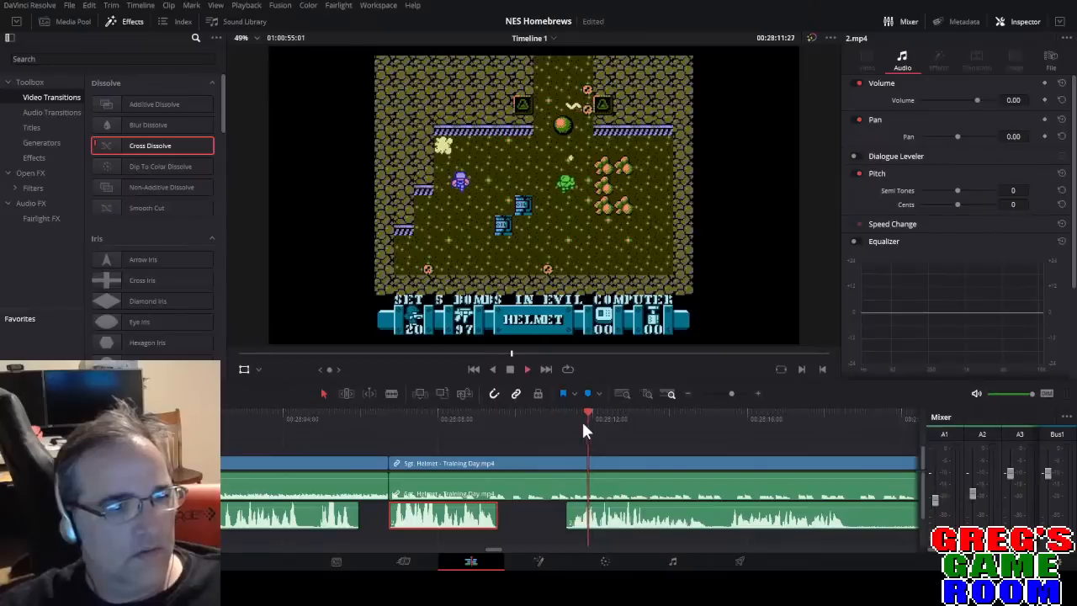
drag(731, 392, 741, 393)
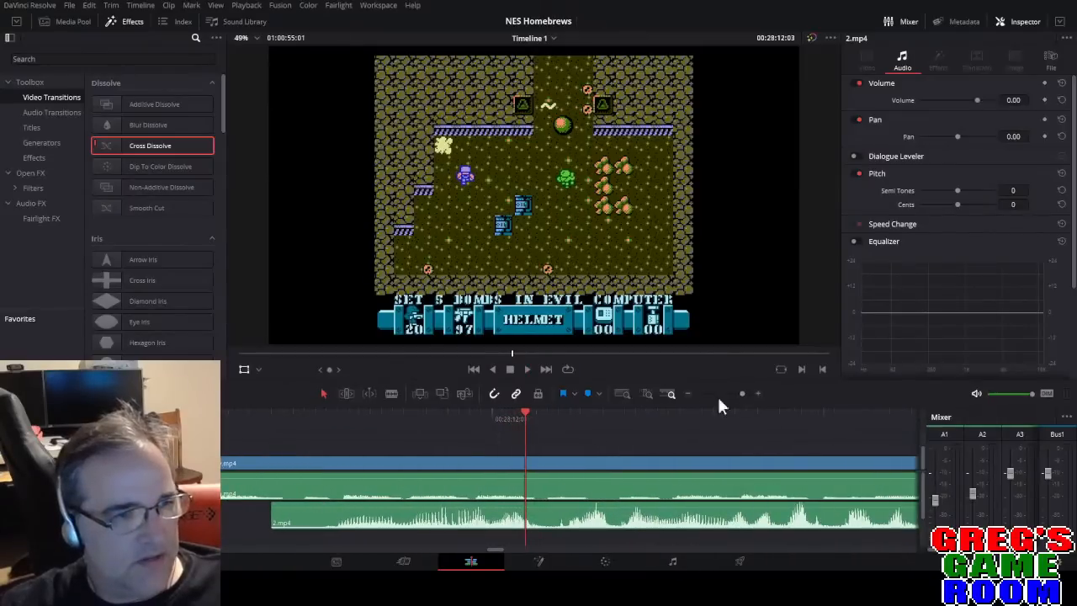
click(394, 424)
key(space)
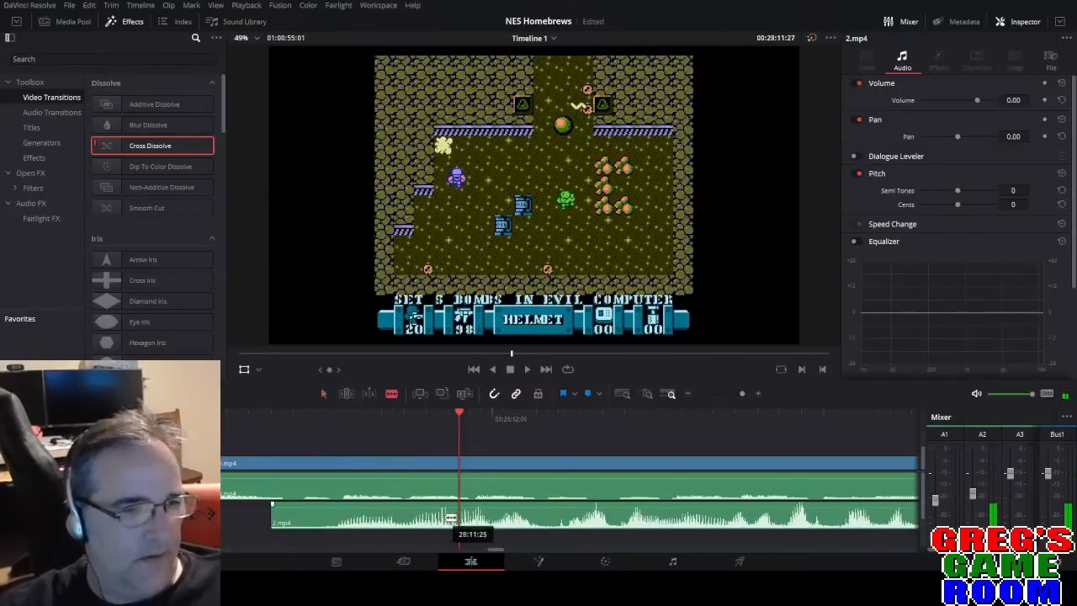
click(425, 522)
key(Delete)
Split the trimmed voice clip at about 28:15:00, move its first part up against the preceding clip, and play the join.
click(507, 464)
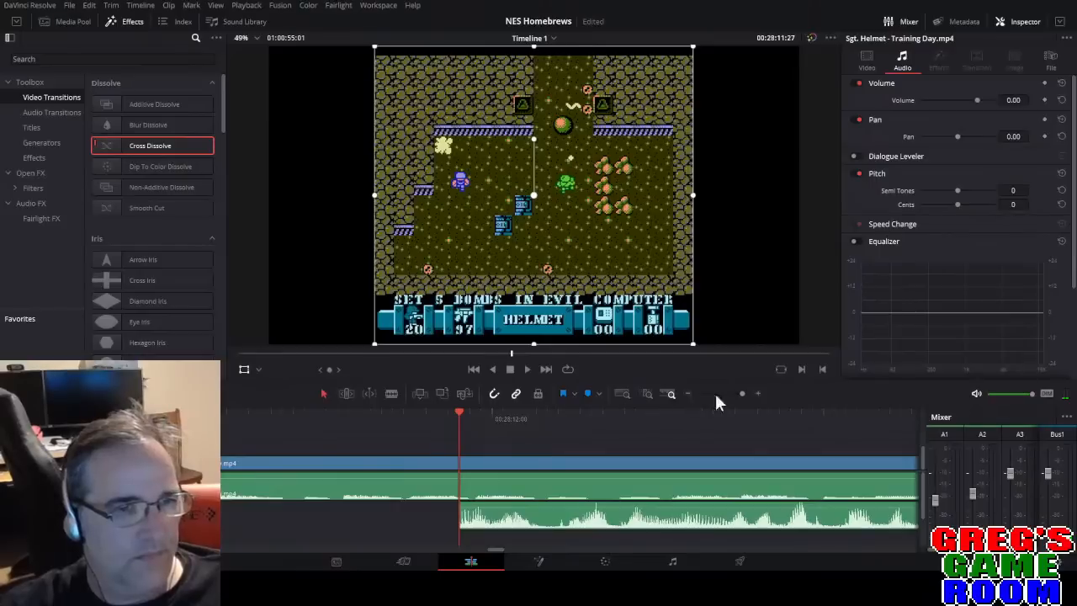
click(733, 392)
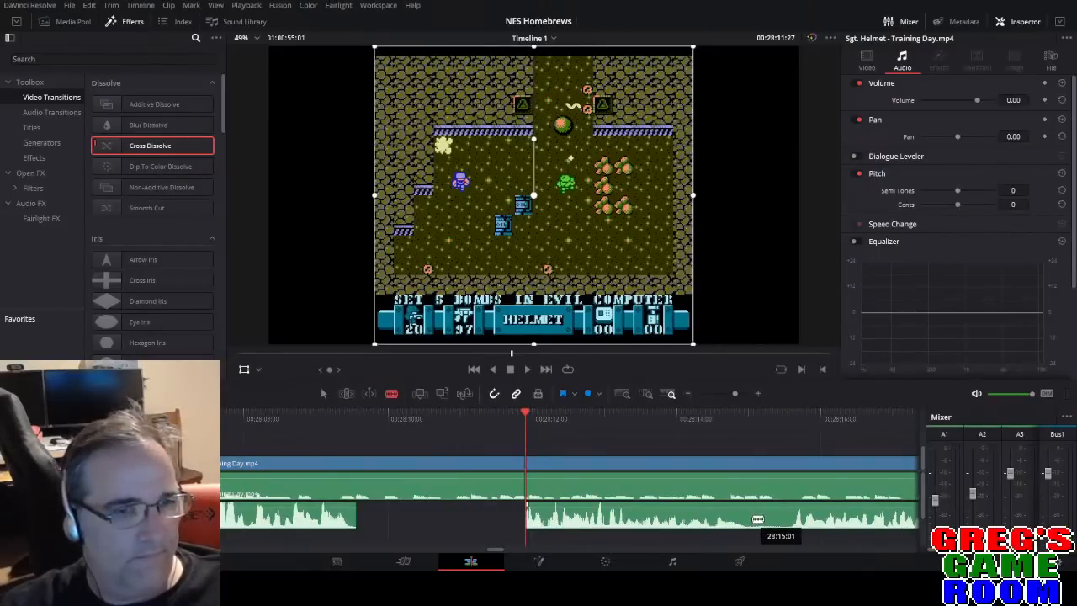
drag(602, 522, 435, 530)
click(316, 416)
key(space)
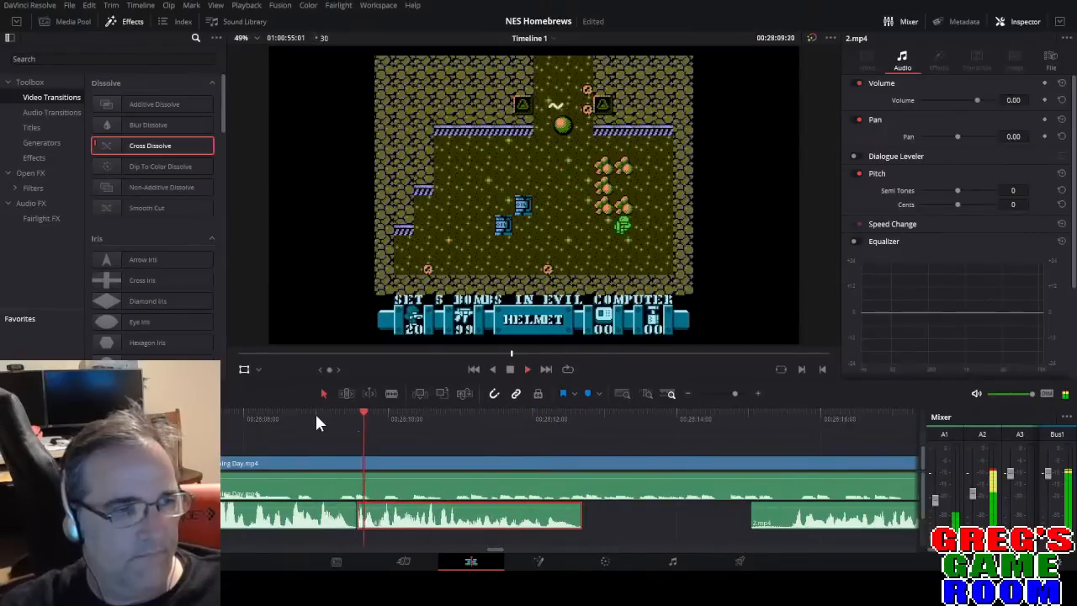
Shift the moved voice clip slightly later to leave a short gap after the preceding clip, and replay it.
key(space)
drag(401, 524, 423, 523)
click(330, 430)
key(space)
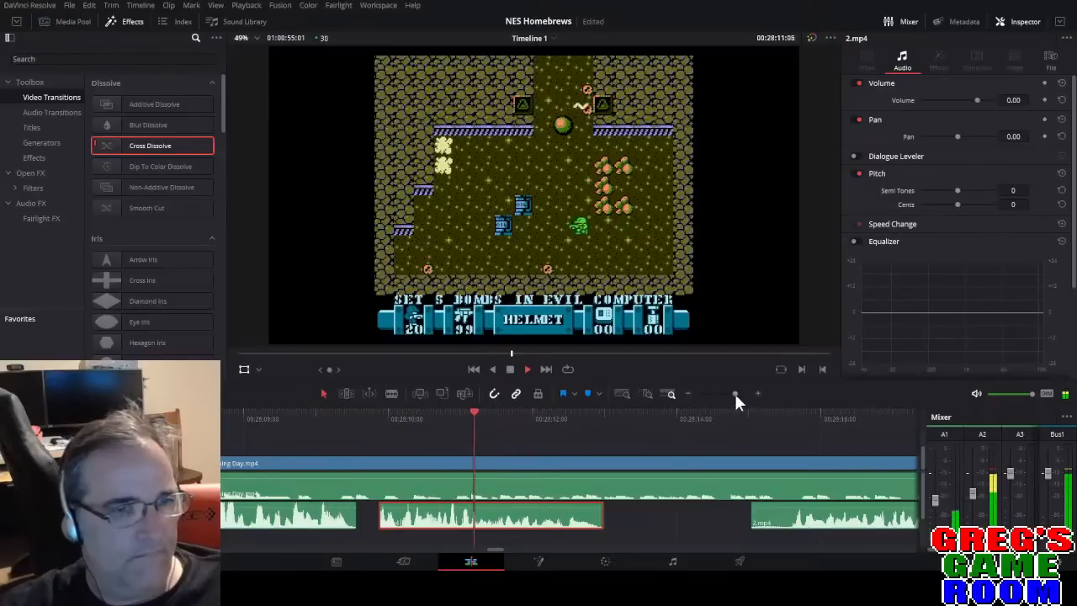
Split the next voice clip just before its speech at about 28:15:16 and delete the silent opening.
drag(736, 393, 737, 394)
key(b)
click(846, 515)
key(a)
click(823, 515)
key(BackSpace)
drag(736, 393, 733, 392)
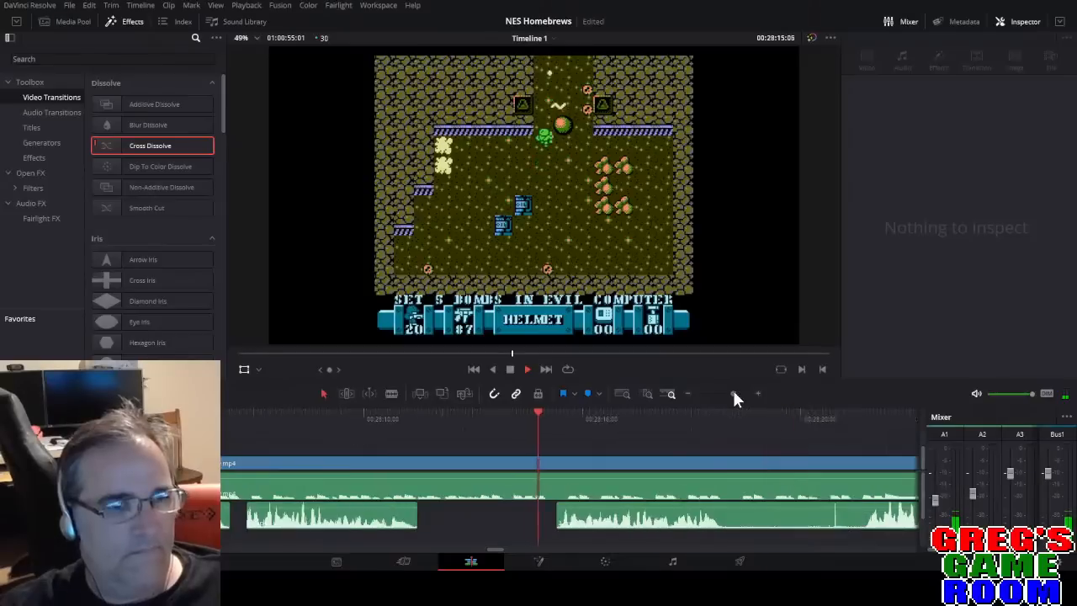
Split the voice at about 28:18:15 and move the part before the split earlier so that it starts at about 28:13:29.
key(b)
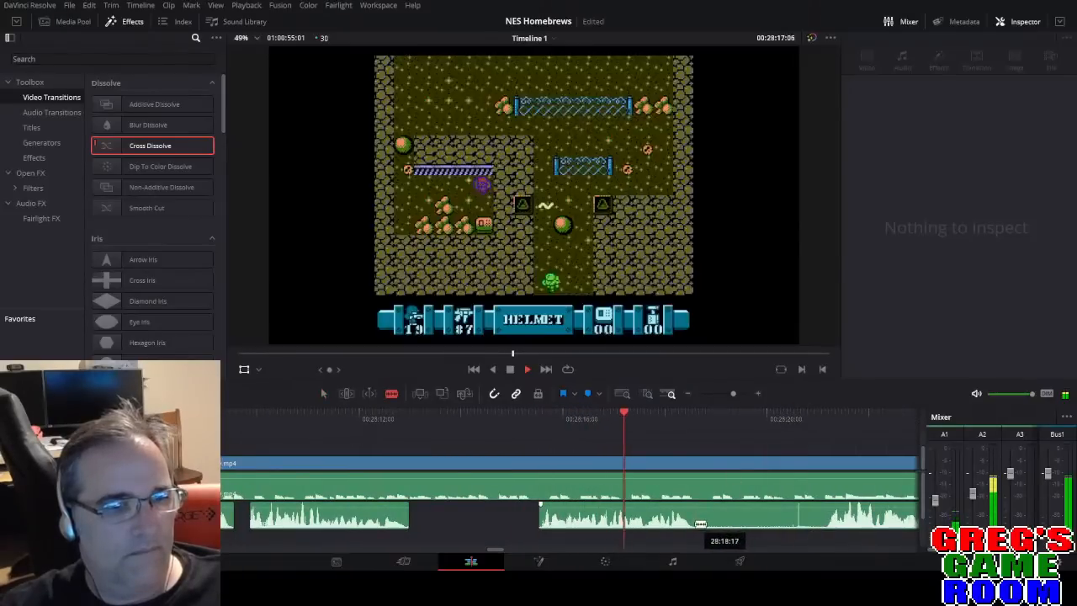
click(693, 522)
click(392, 418)
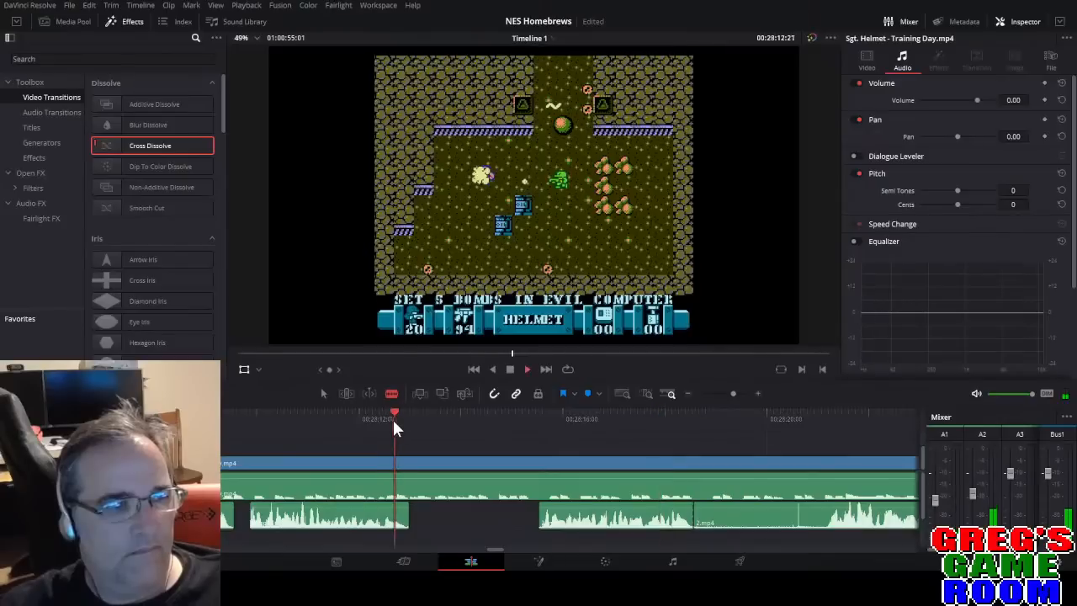
click(323, 393)
click(577, 522)
drag(578, 522, 498, 522)
Split the voice just before the next commentary at about 28:21:05 and delete the pause ahead of it.
key(b)
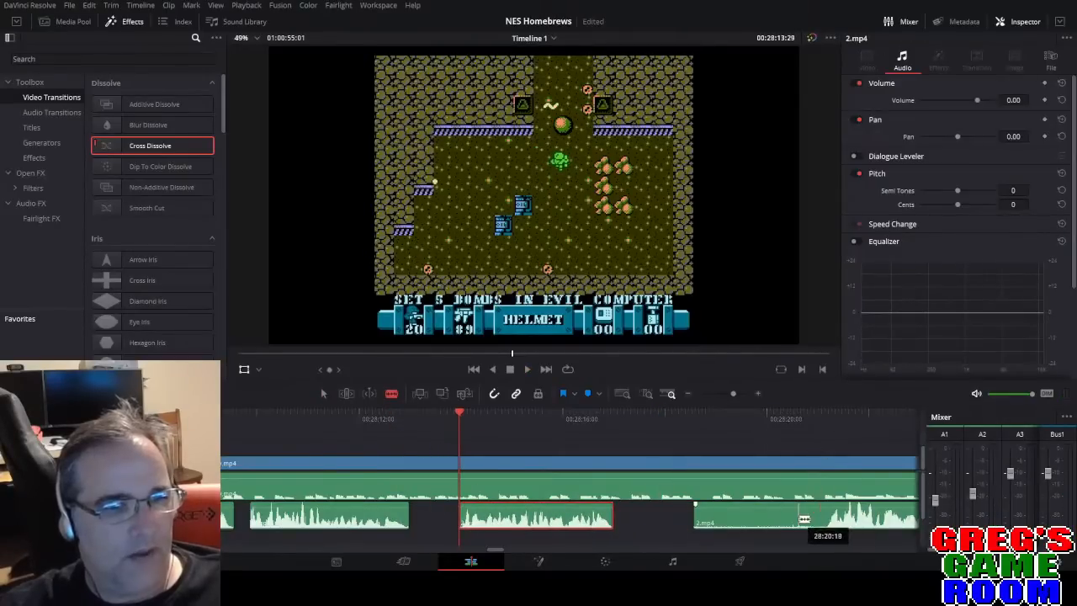
click(791, 420)
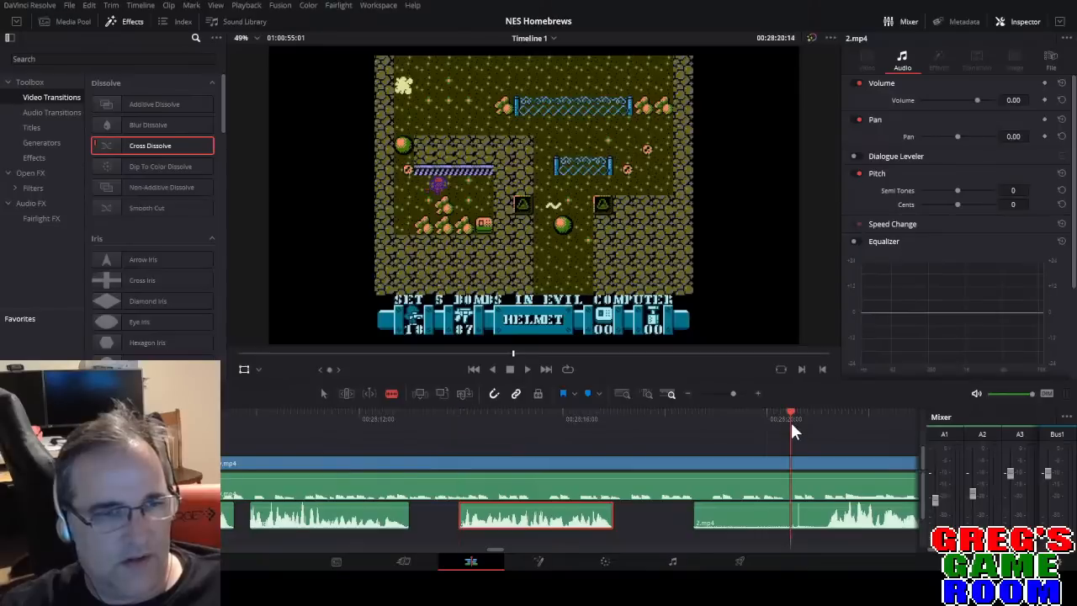
drag(733, 392, 739, 393)
key(space)
click(542, 516)
key(a)
click(510, 514)
key(BackSpace)
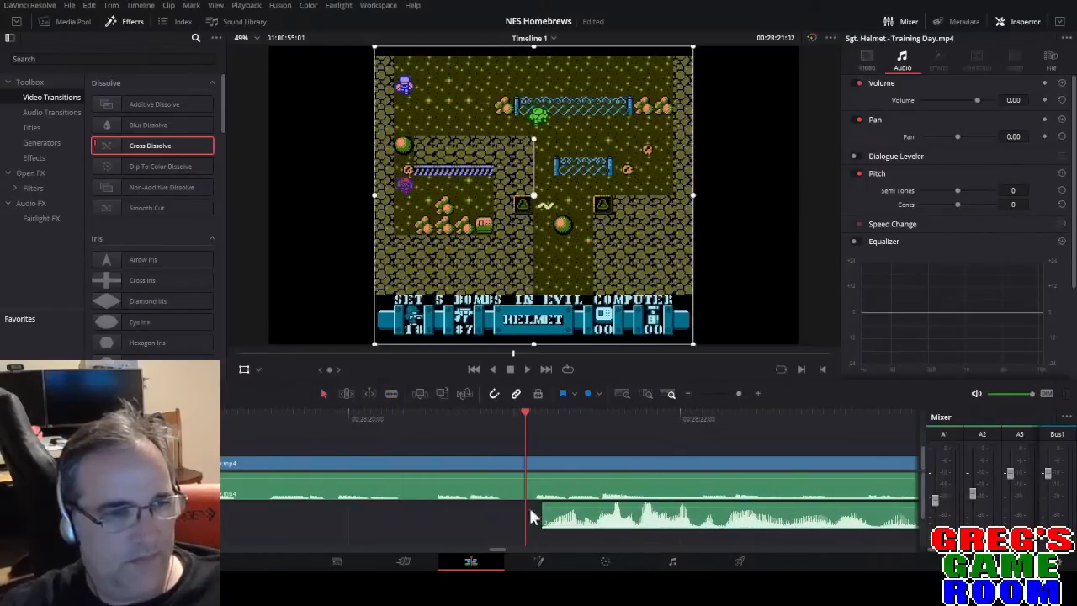
Play the following commentary and cut out the short pause in the voice at about 28:24:25.
drag(737, 392, 732, 390)
key(space)
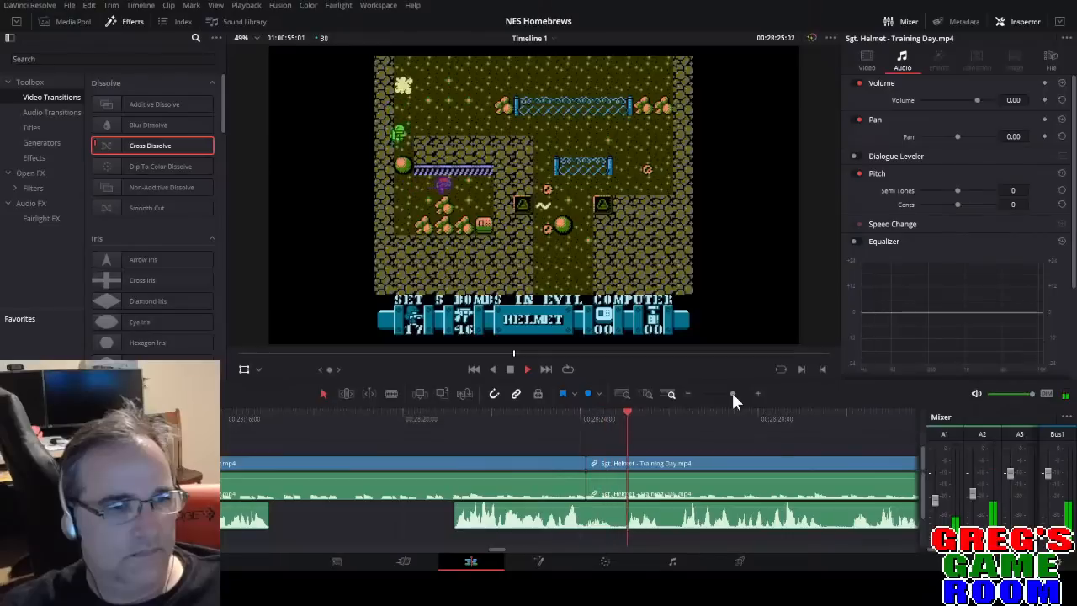
key(space)
key(b)
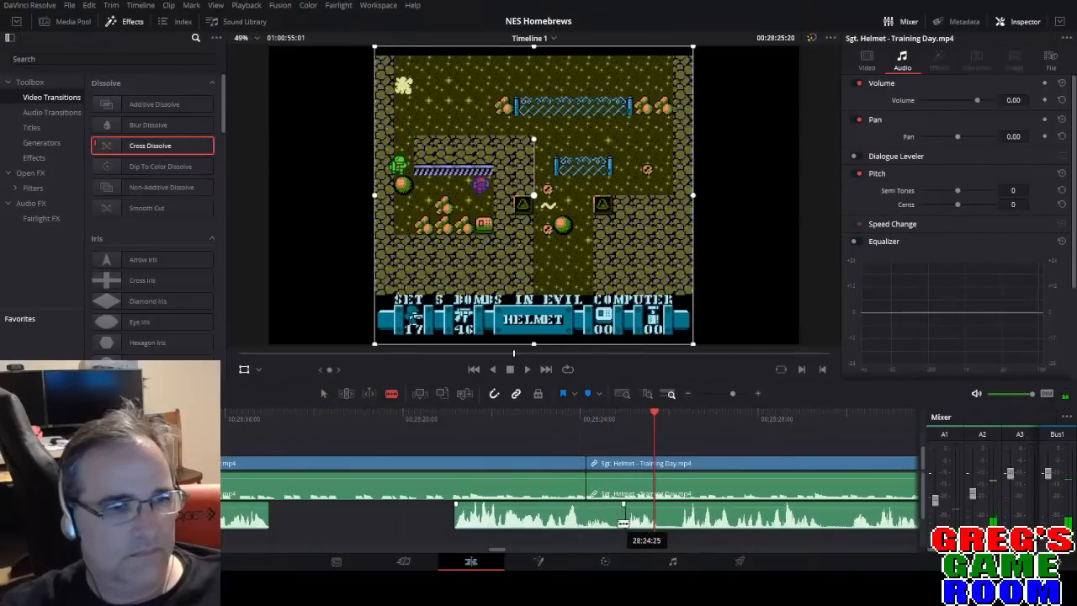
click(621, 520)
key(a)
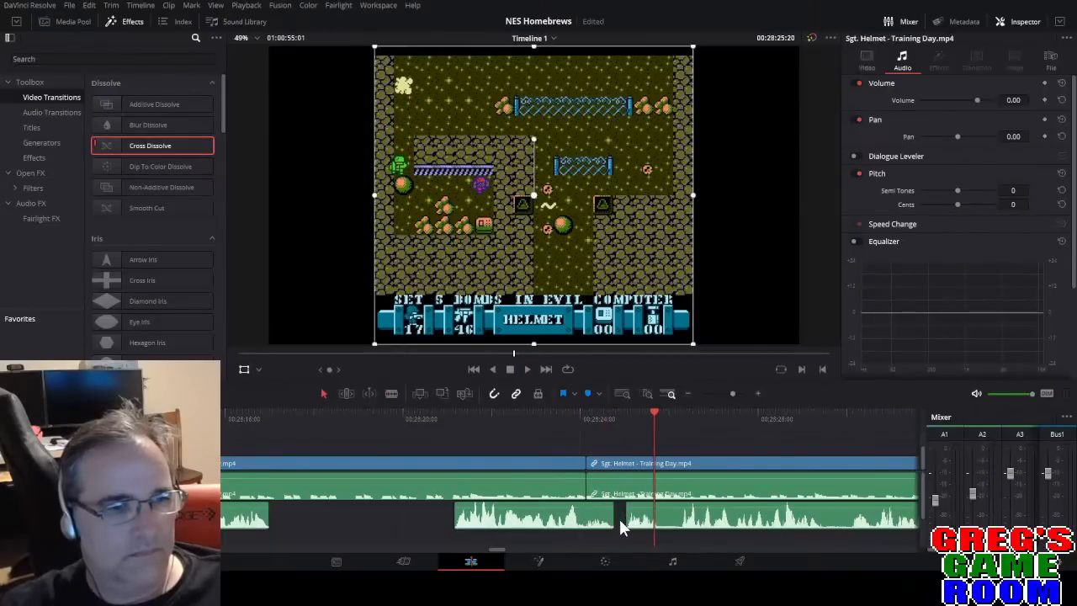
Play on briefly and cut out the next pause in the voice at about 28:26:00.
key(space)
key(space)
key(b)
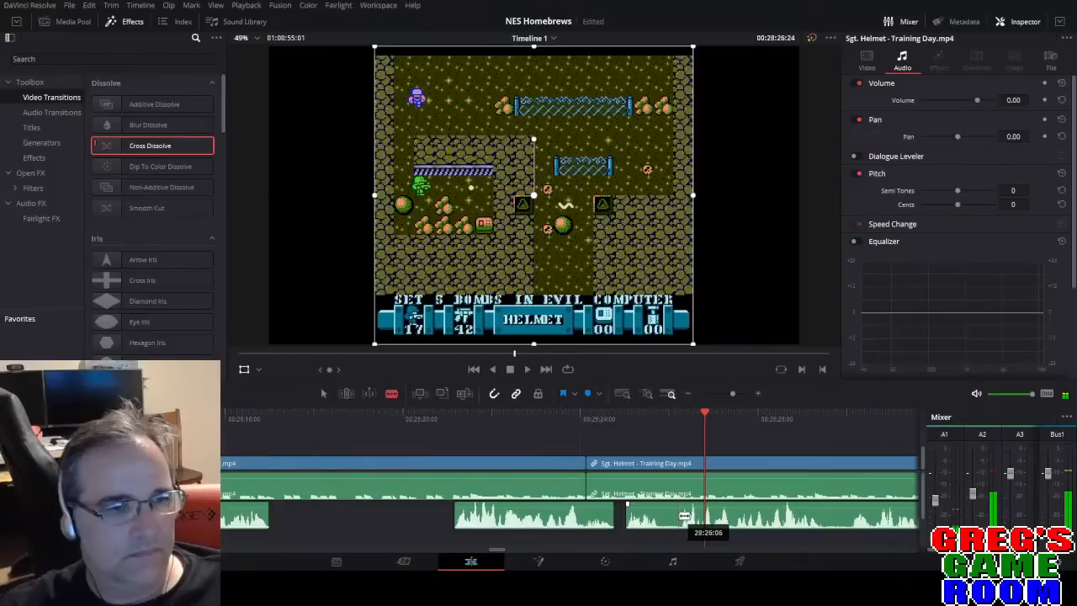
click(669, 520)
key(a)
Replay the gameplay from about 28:16 across the voice gap to find where the footage can be shortened.
click(233, 416)
key(space)
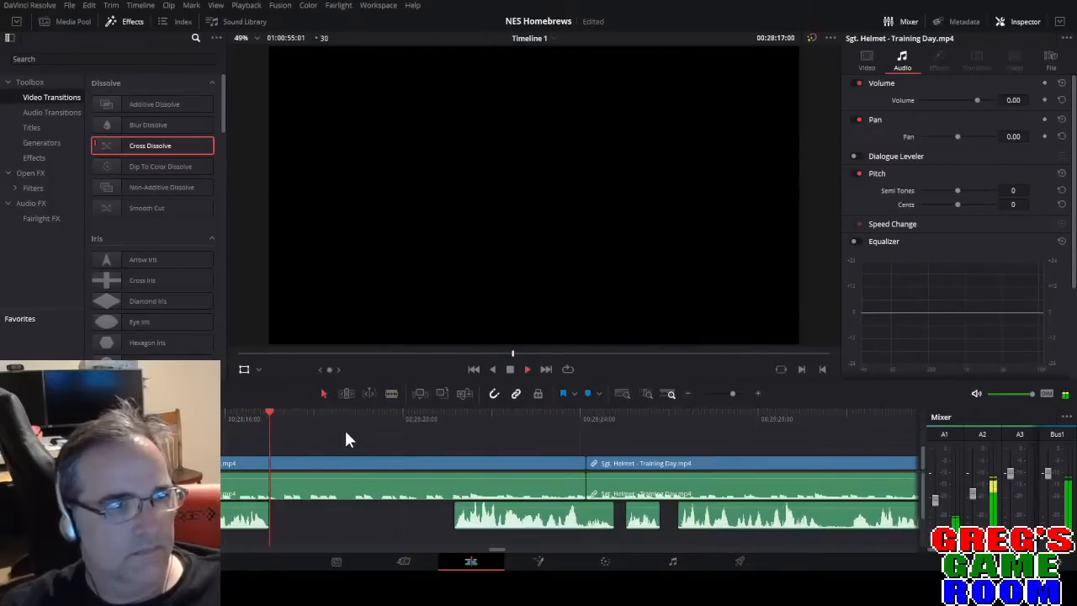
key(space)
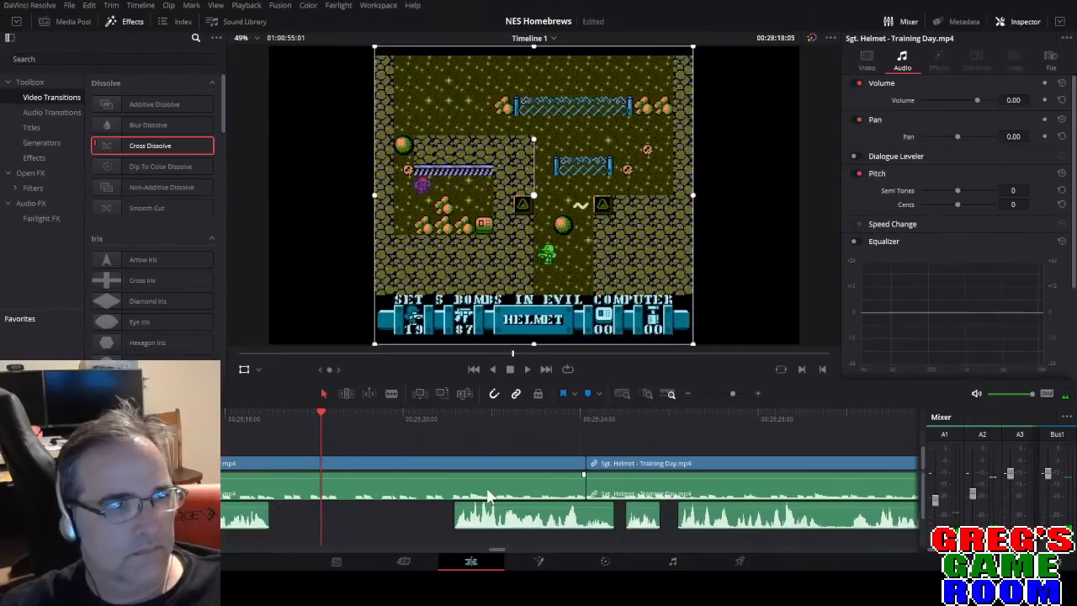
key(space)
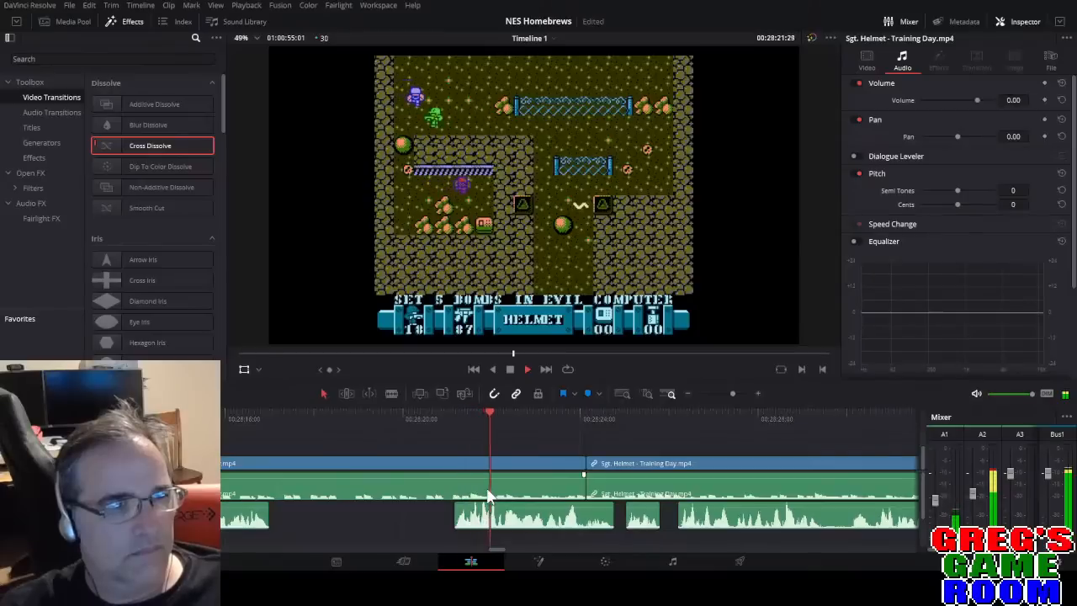
key(space)
Split the Sgt. Helmet gameplay at 28:18:16 and 28:21:05 and ripple delete the section between, closing the gap on all tracks.
drag(283, 417, 250, 432)
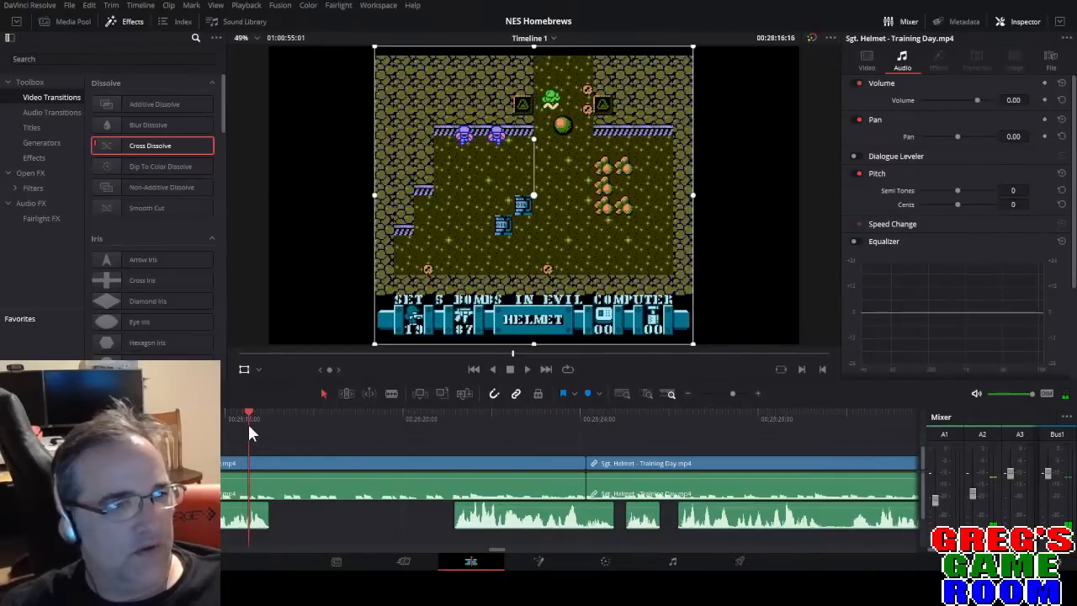
key(space)
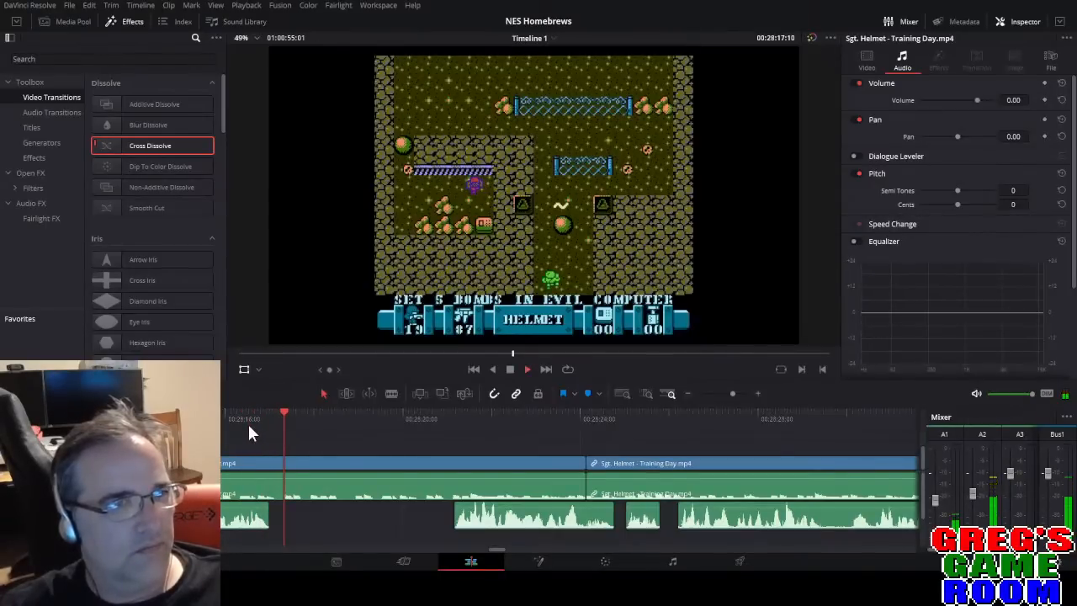
key(space)
key(b)
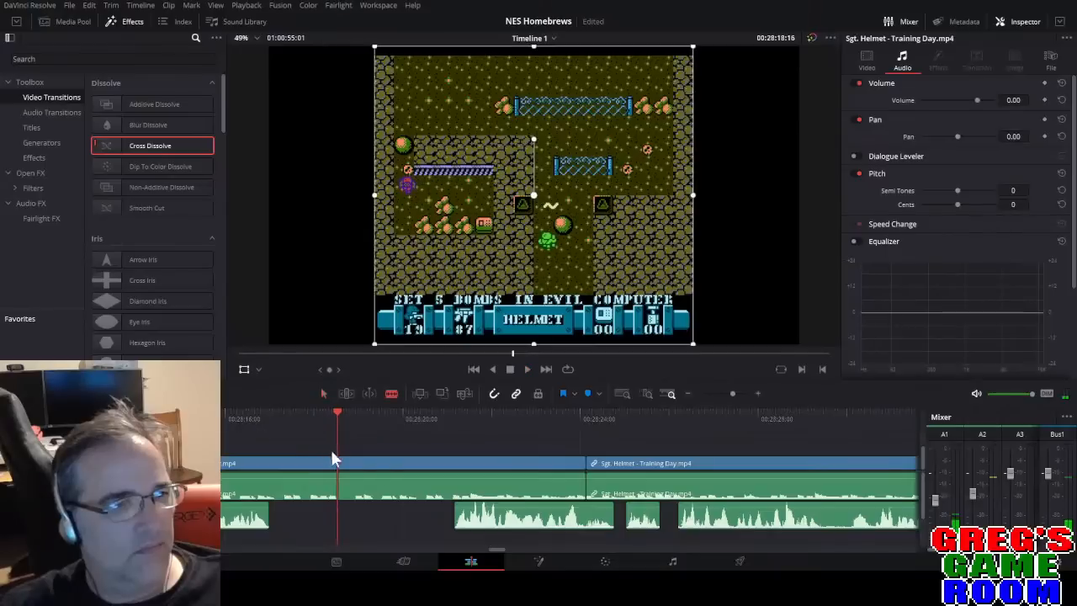
click(338, 462)
drag(423, 417, 449, 419)
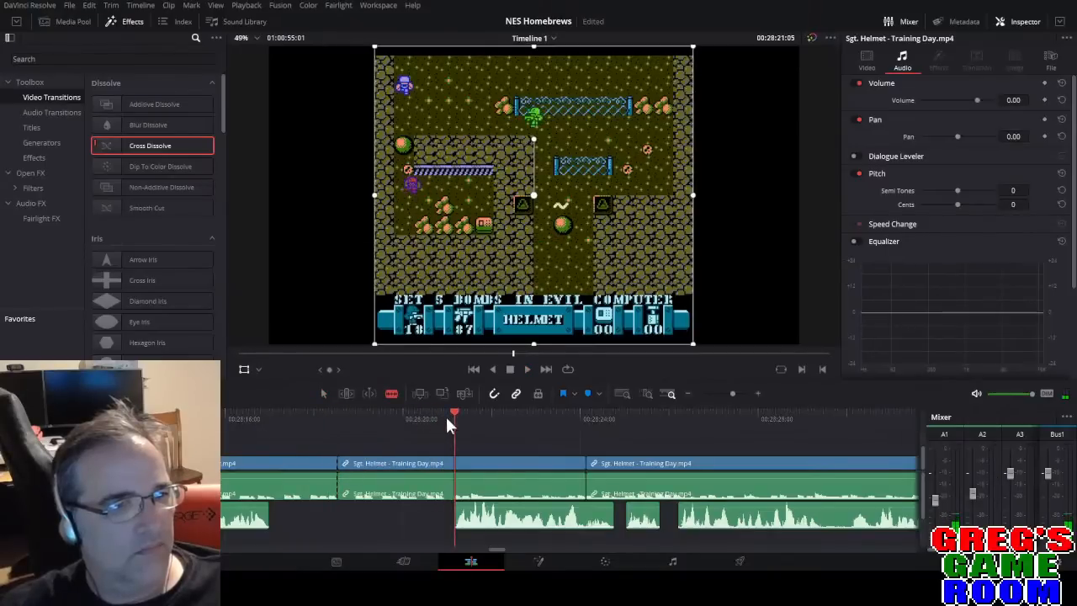
click(454, 464)
key(a)
click(404, 464)
key(Delete)
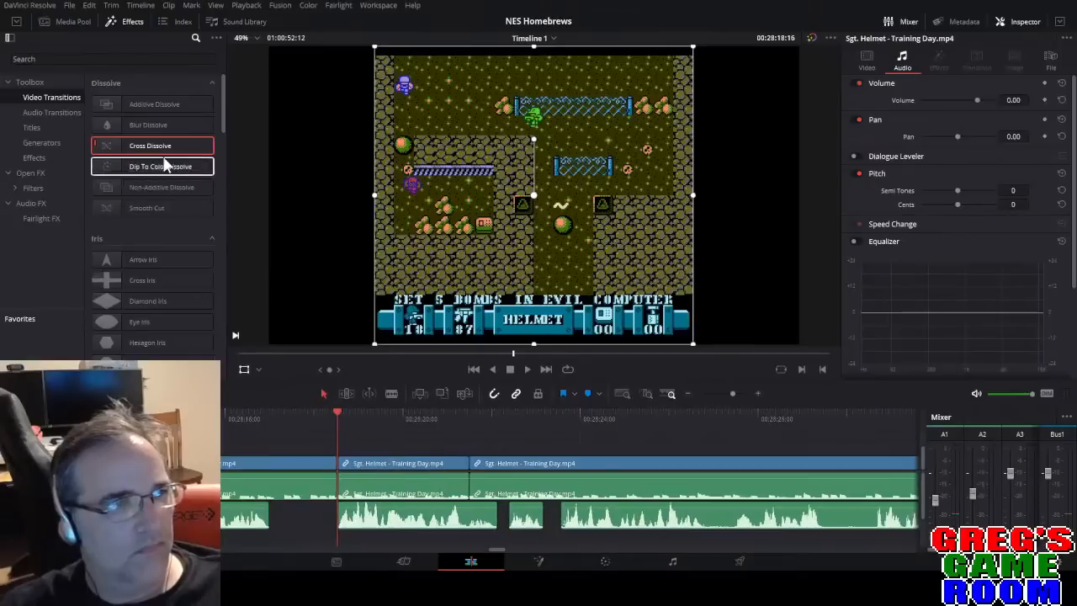
Add a Cross Dissolve at the 28:18:16 gameplay cut and move the short voice clip after it up against the preceding voice clip.
click(316, 413)
key(space)
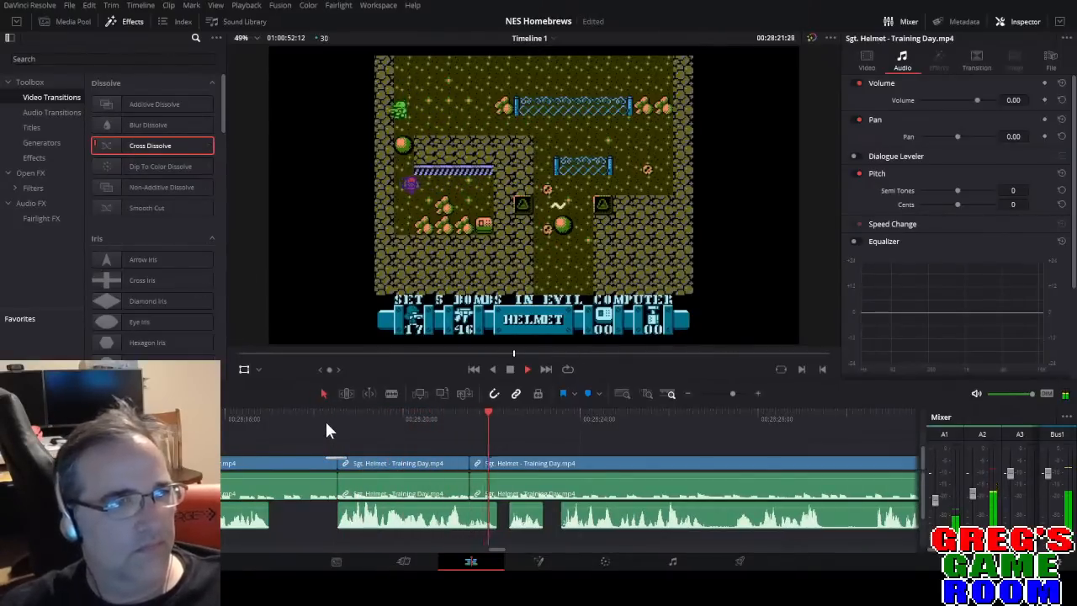
key(space)
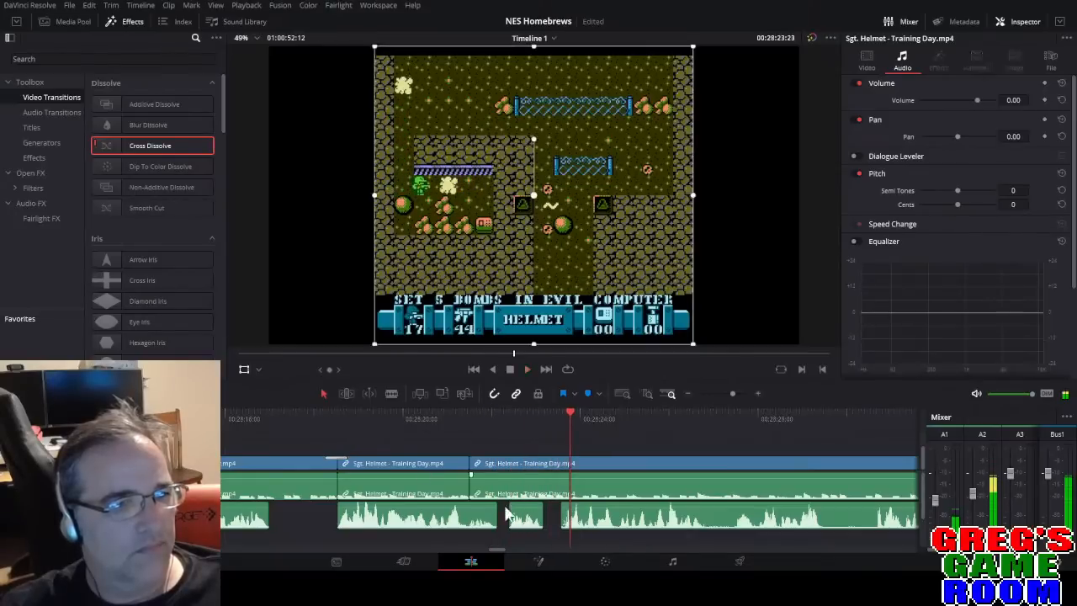
drag(523, 524, 511, 524)
key(space)
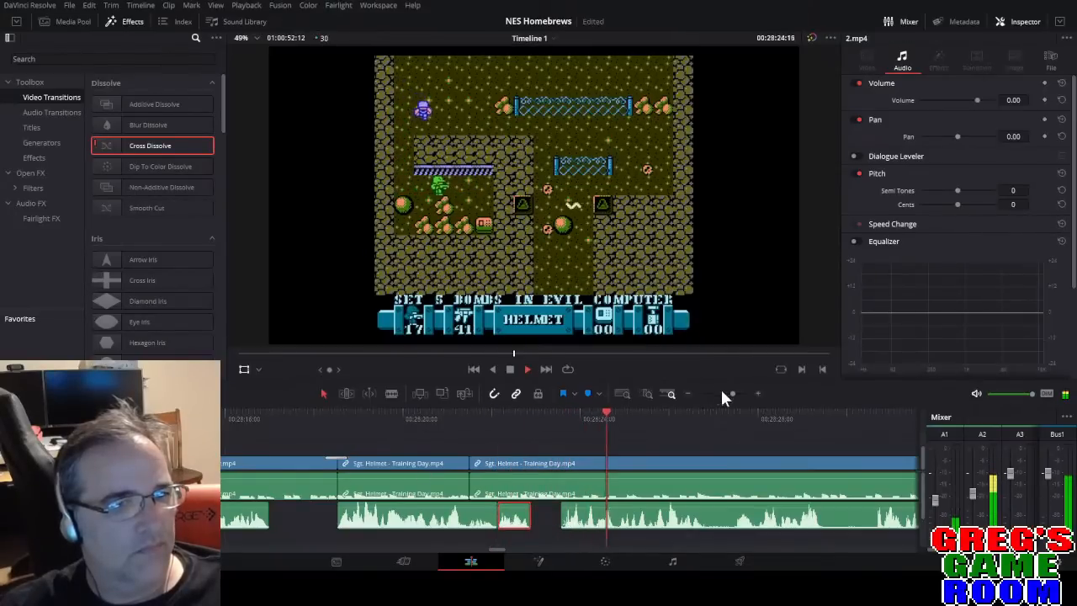
Play the next commentary and cut out the pause in the voice at about 28:27:00.
drag(722, 392, 730, 393)
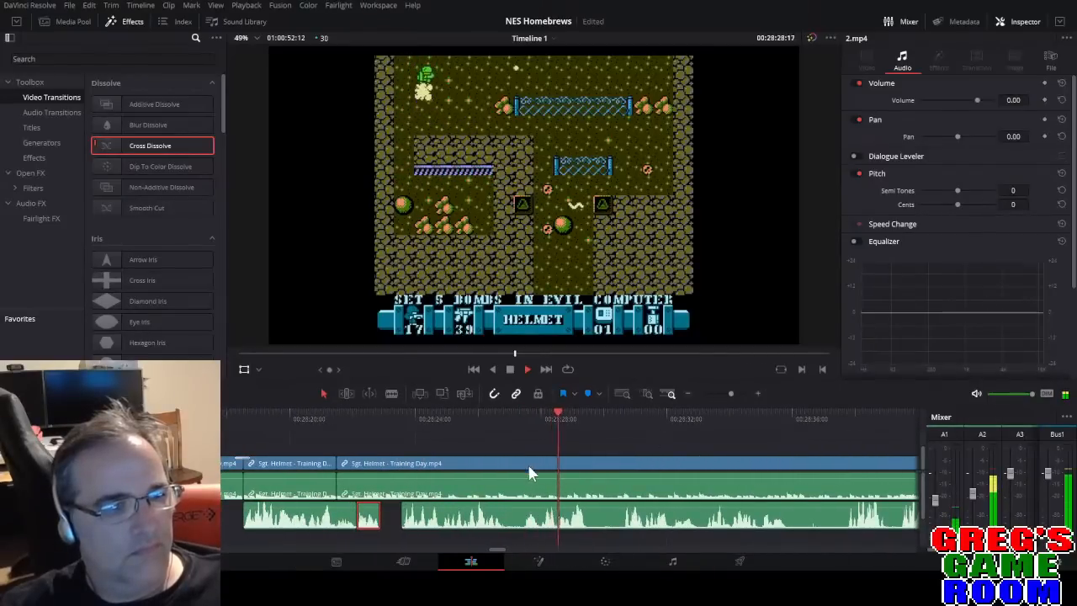
key(b)
key(space)
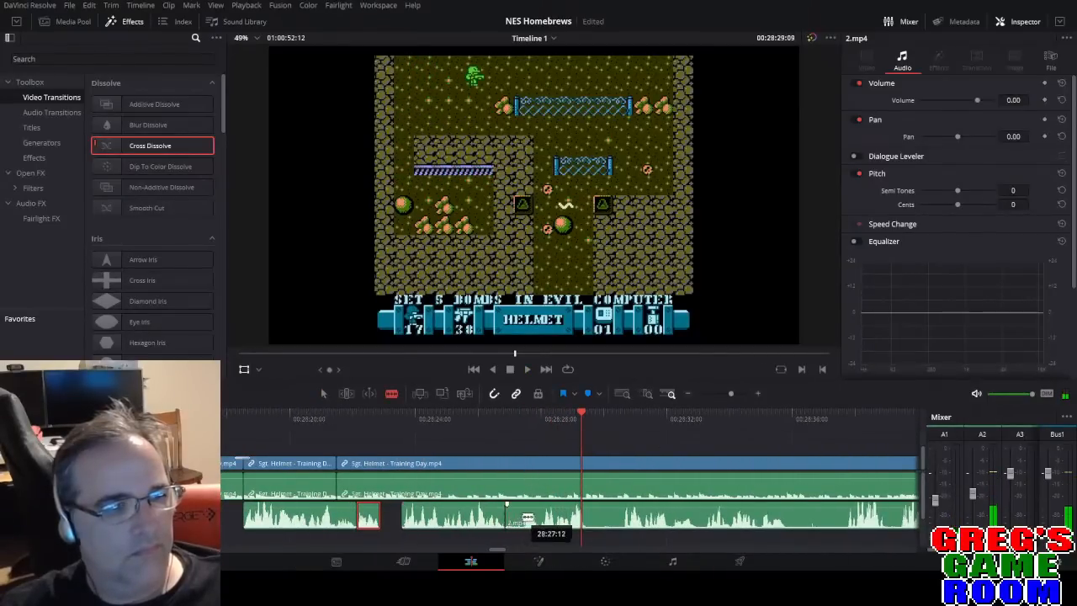
click(522, 517)
key(a)
click(512, 519)
key(BackSpace)
Play the commentary and cut out the pause in the voice between about 28:29:15 and 28:30:18, leaving the gap open.
key(space)
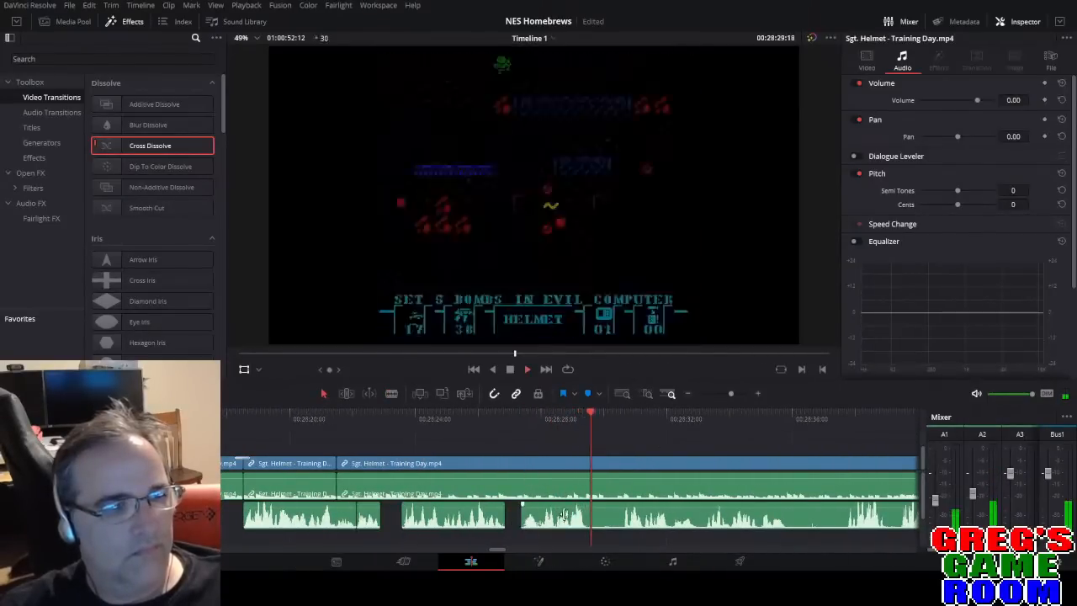
key(b)
click(590, 517)
key(space)
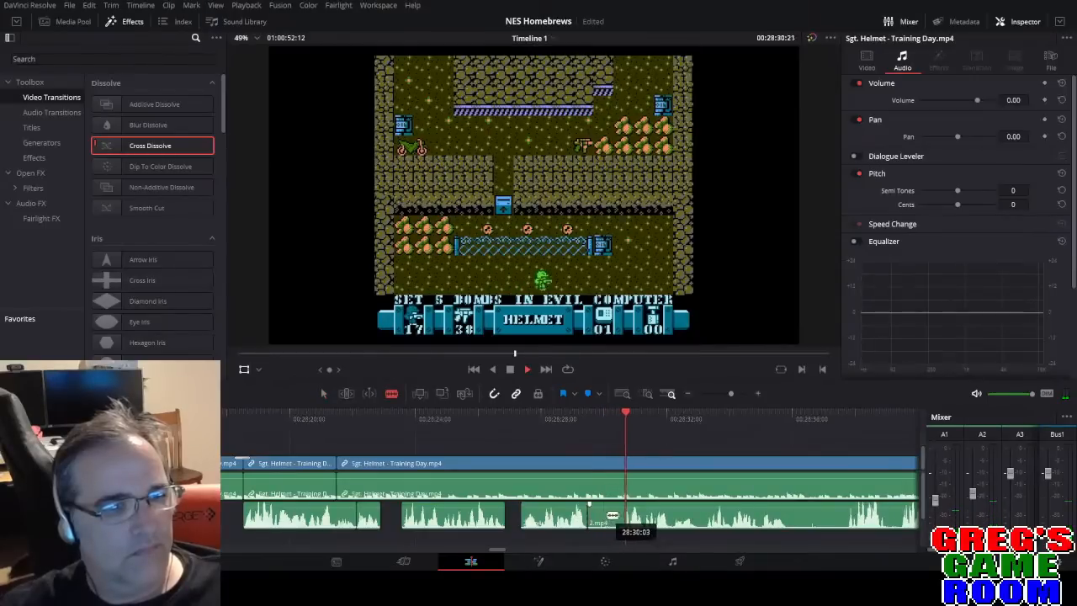
click(621, 516)
key(a)
click(612, 516)
key(BackSpace)
click(539, 462)
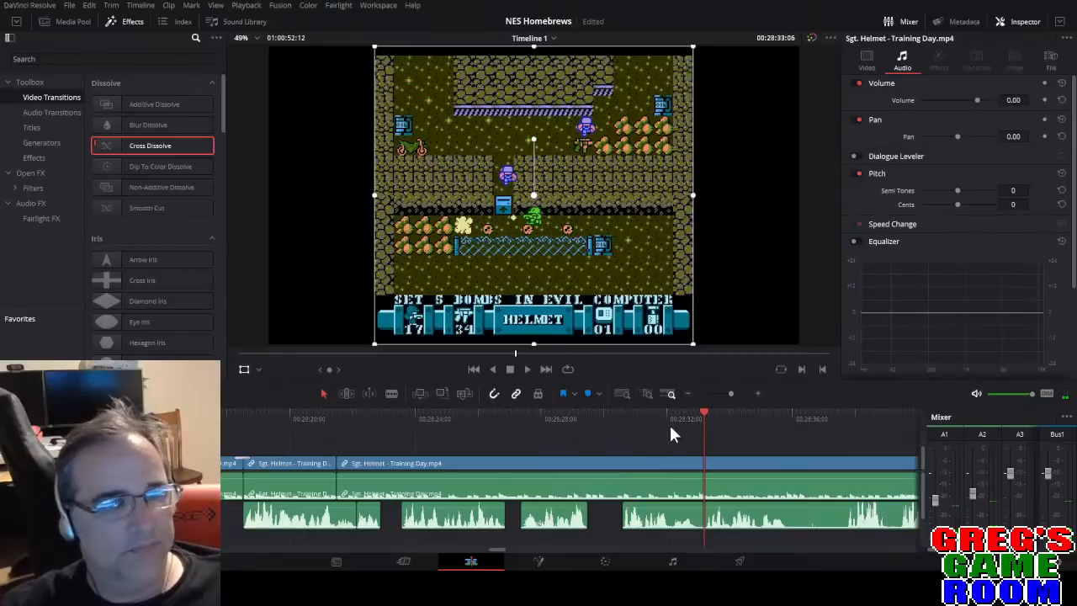
Play the next commentary and cut out the voice section between about 28:32:04 and 28:33:03.
click(643, 423)
key(space)
key(b)
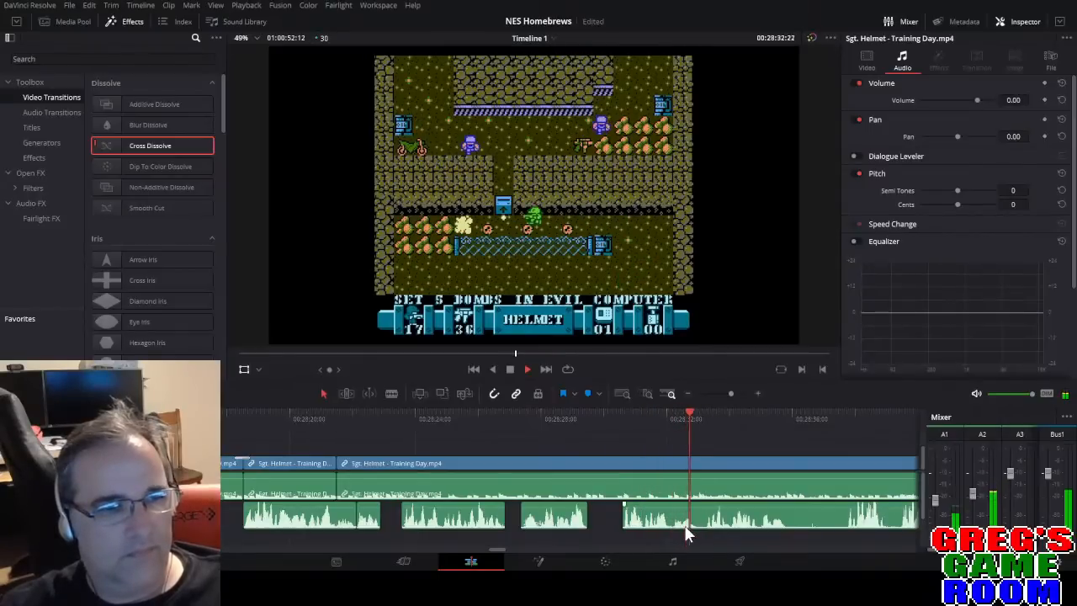
key(space)
key(space)
key(space)
click(701, 520)
key(a)
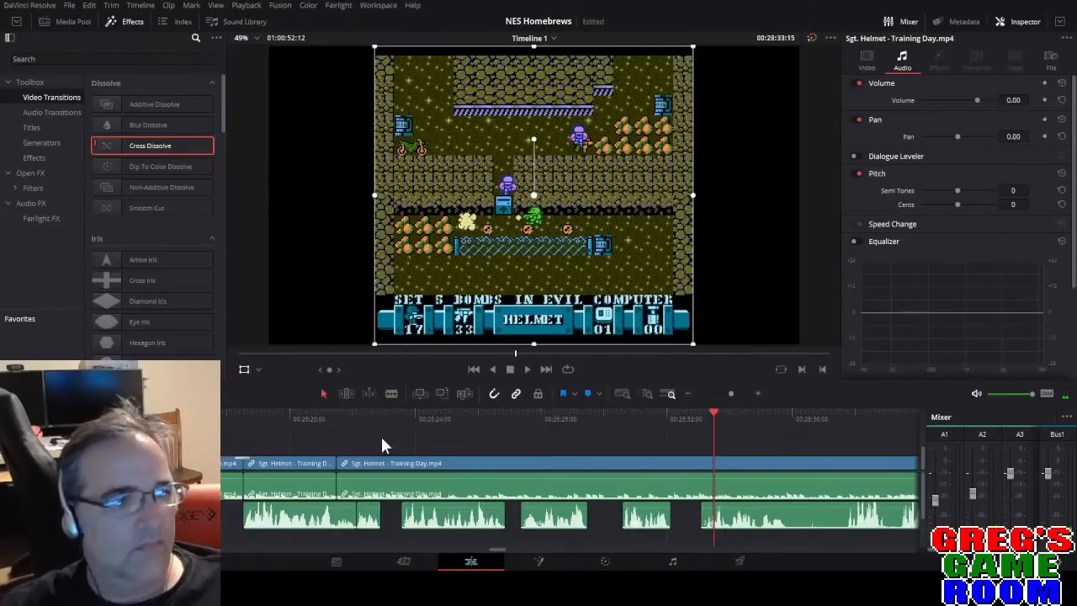
Replay the section from about 28:22, then move the two short voice clips after 28:27 up against the voice clip that follows them.
click(345, 419)
key(space)
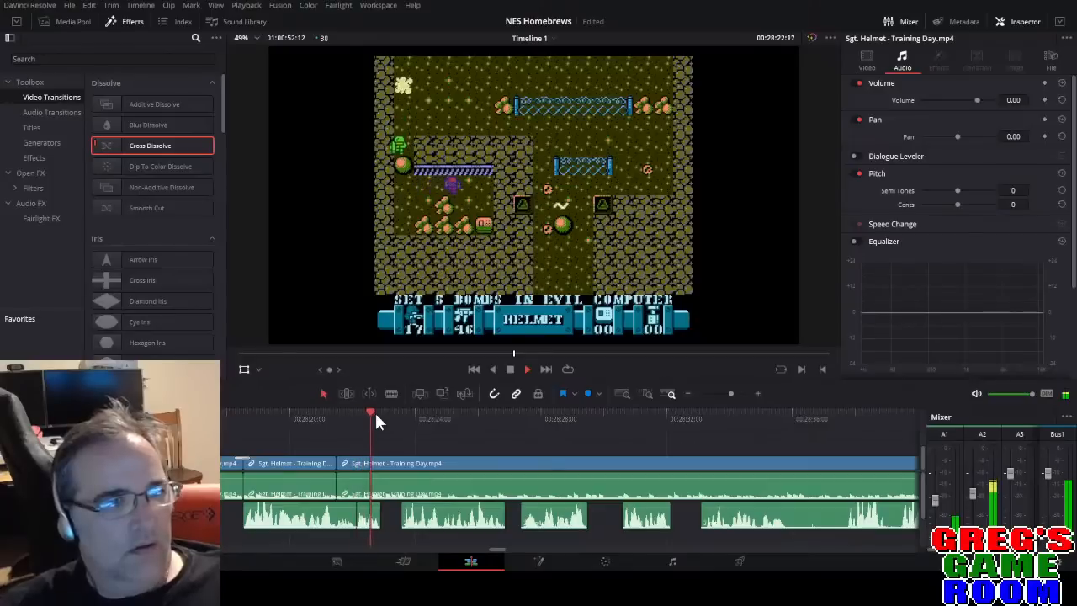
key(space)
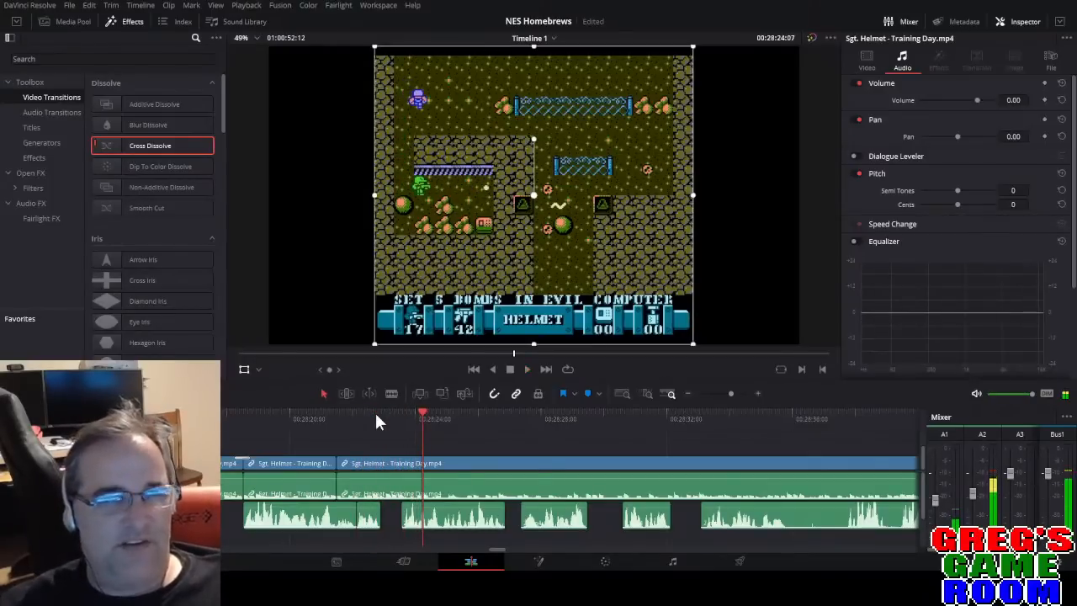
click(360, 424)
key(space)
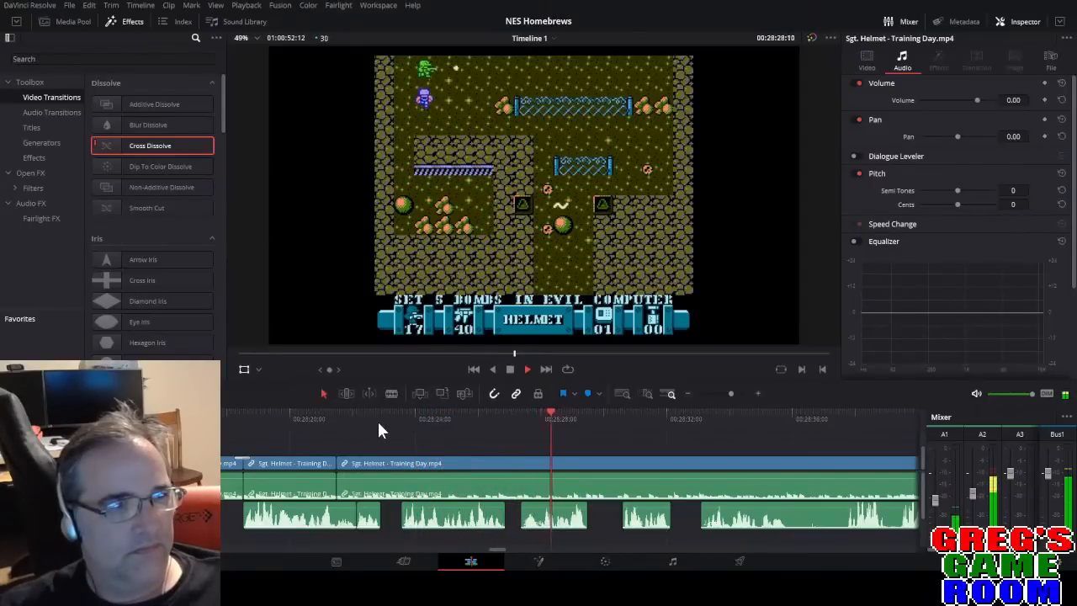
key(space)
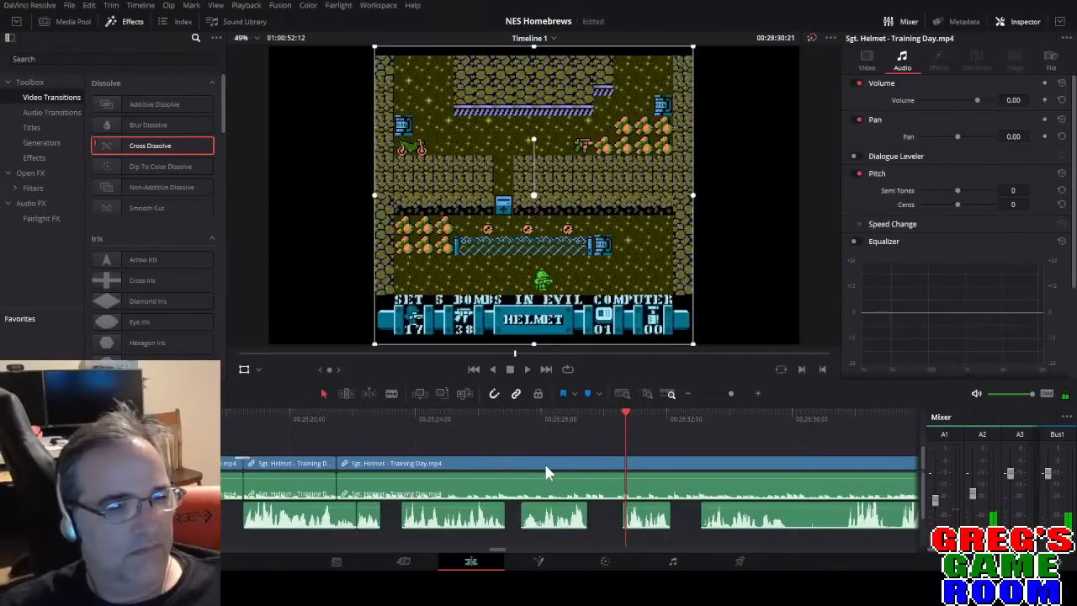
drag(665, 520, 678, 525)
drag(562, 521, 627, 522)
Split the Sgt. Helmet gameplay at 28:28:04 and 28:29:28 and ripple delete the section between, closing the gap on all tracks.
drag(563, 424, 580, 423)
key(space)
key(space)
key(b)
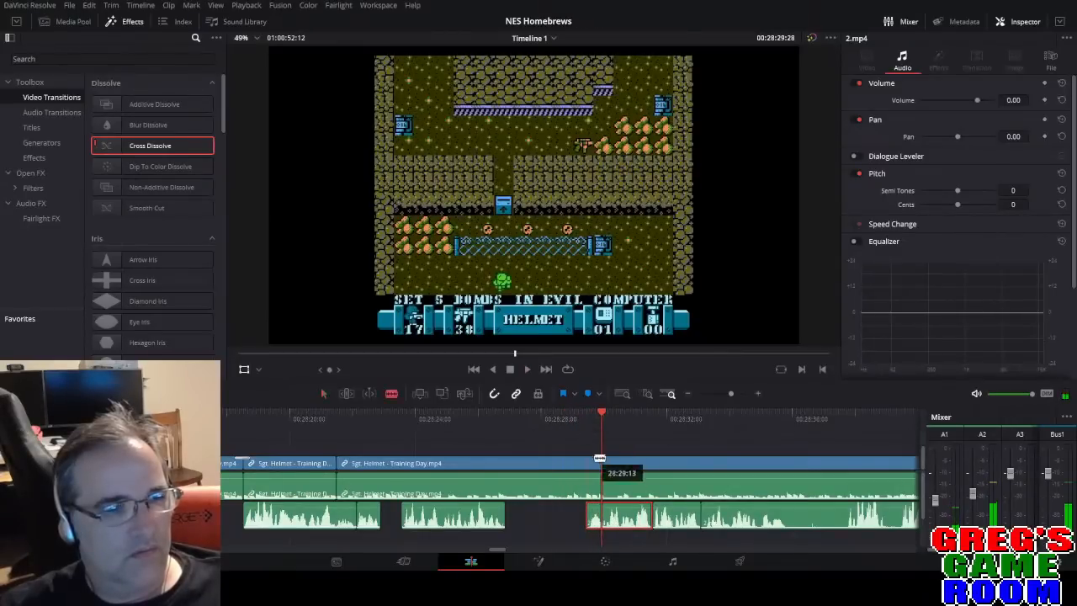
click(602, 463)
click(478, 420)
key(space)
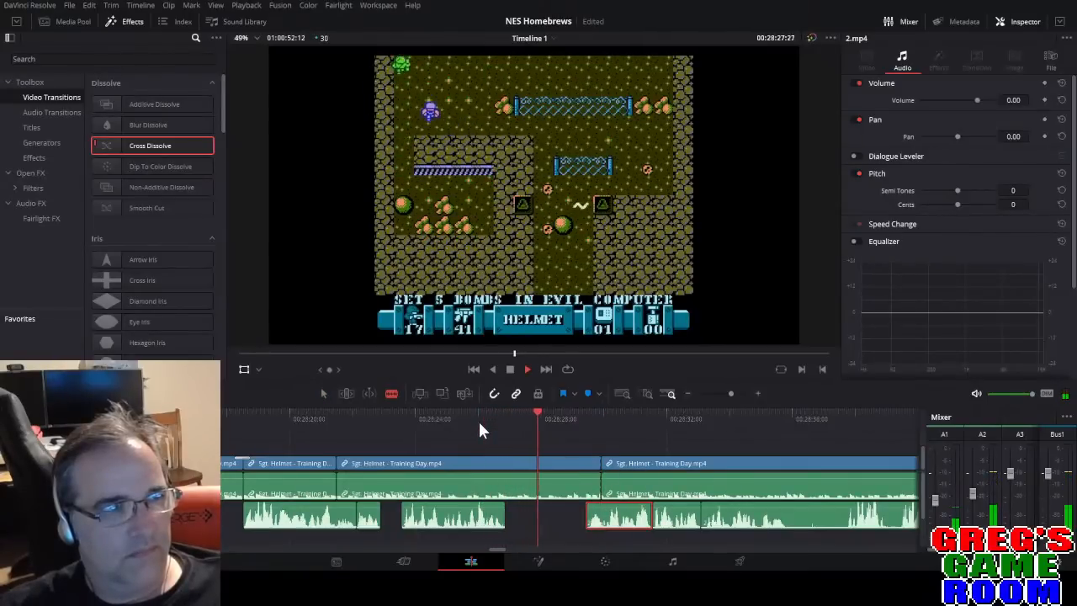
key(space)
click(546, 466)
key(a)
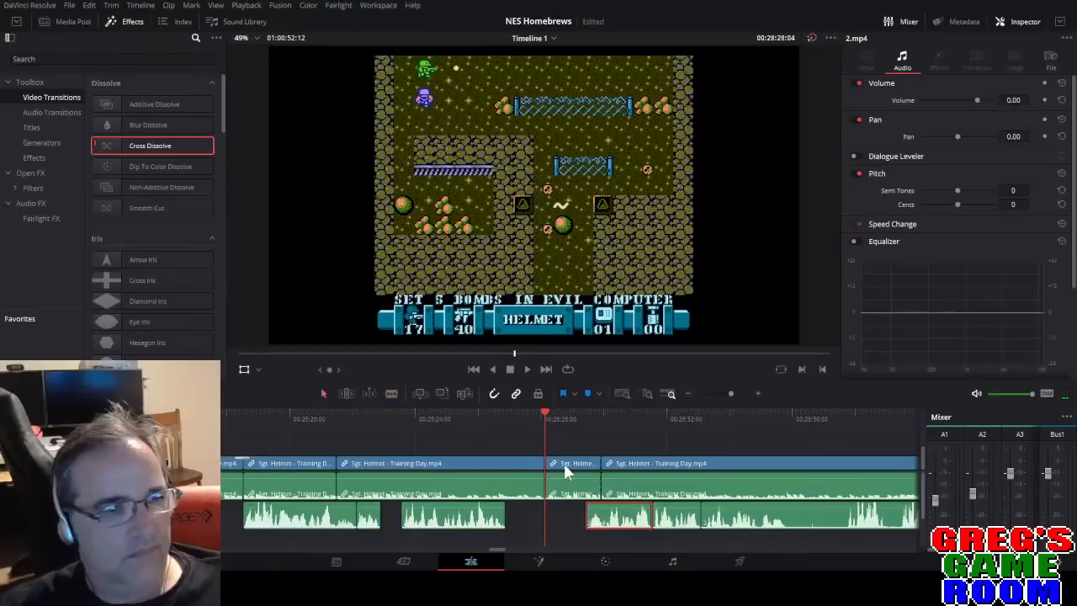
click(566, 465)
key(Delete)
Play past the new gameplay cut and remove the pause in the voice between about 28:34 and 28:36.
key(space)
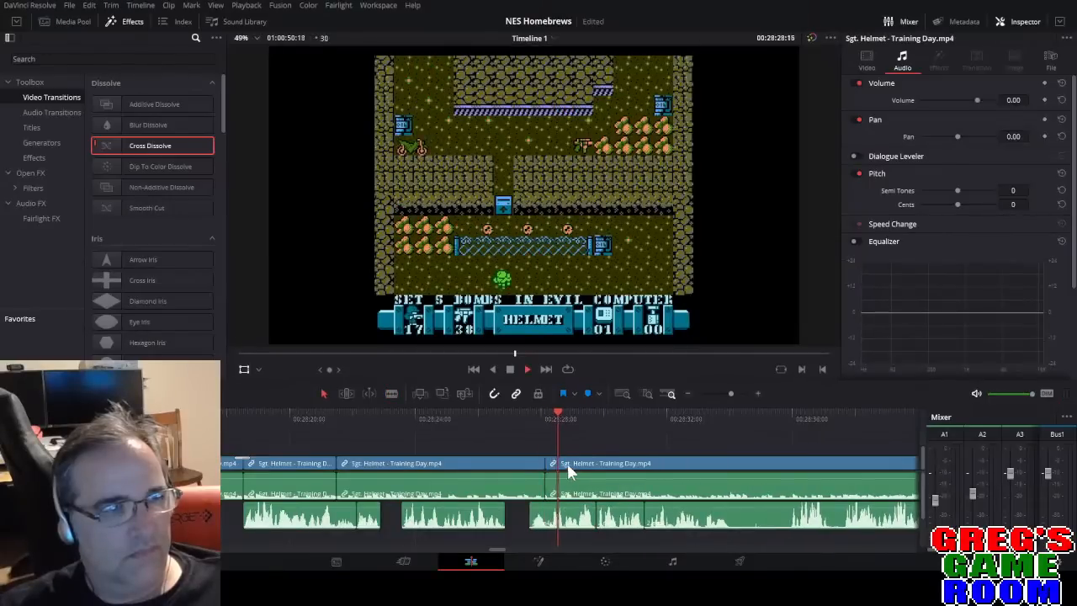
key(b)
click(738, 517)
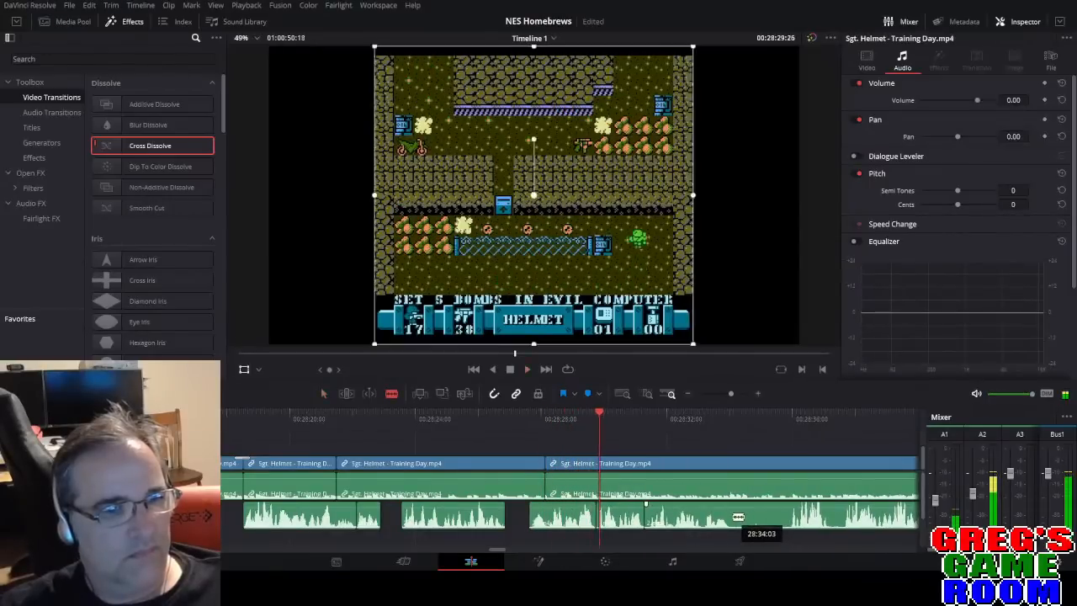
click(786, 511)
key(a)
click(761, 522)
key(BackSpace)
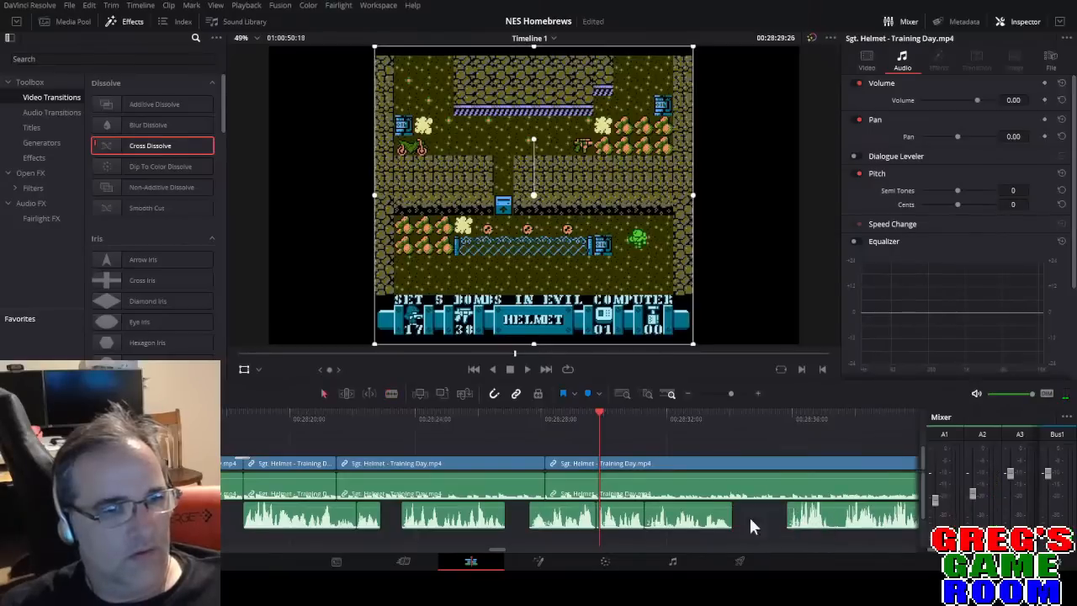
Move the three adjoining voice clips together so they start at the 28:28:04 gameplay cut, and play them back.
drag(667, 539, 577, 524)
click(531, 422)
key(space)
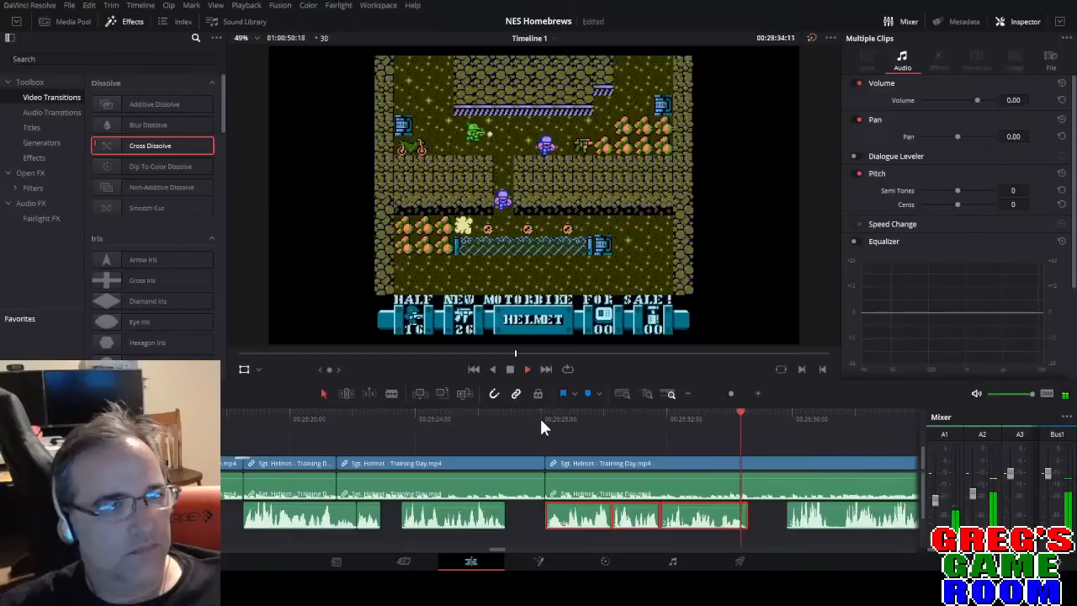
Remove the start of the next voice clip up to about 28:37:19 and cut out its short pause just before the 28:41 gameplay cut.
drag(731, 393, 732, 393)
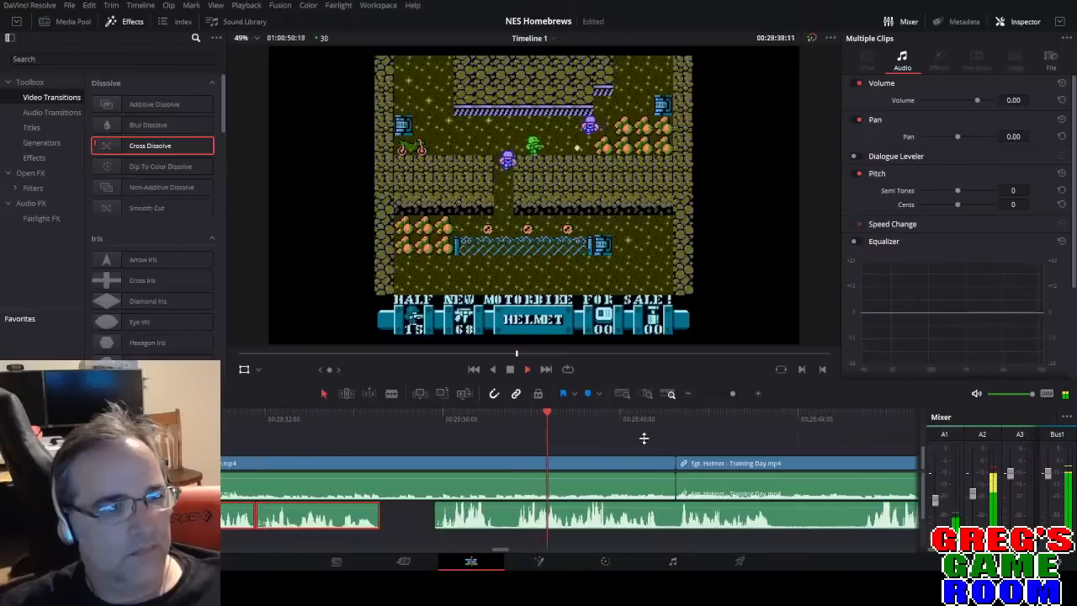
drag(522, 515, 515, 515)
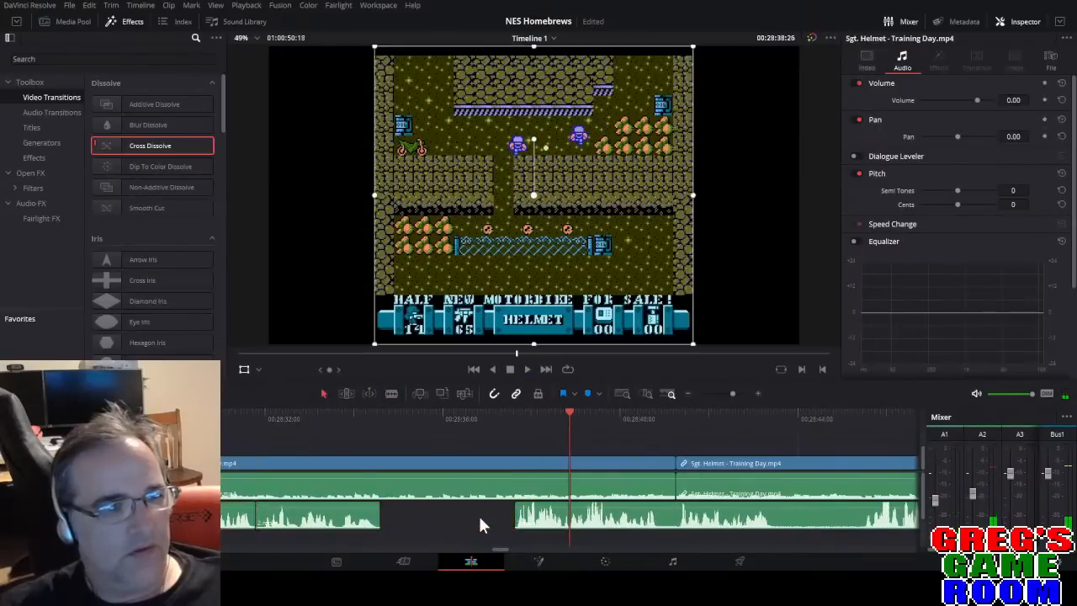
key(space)
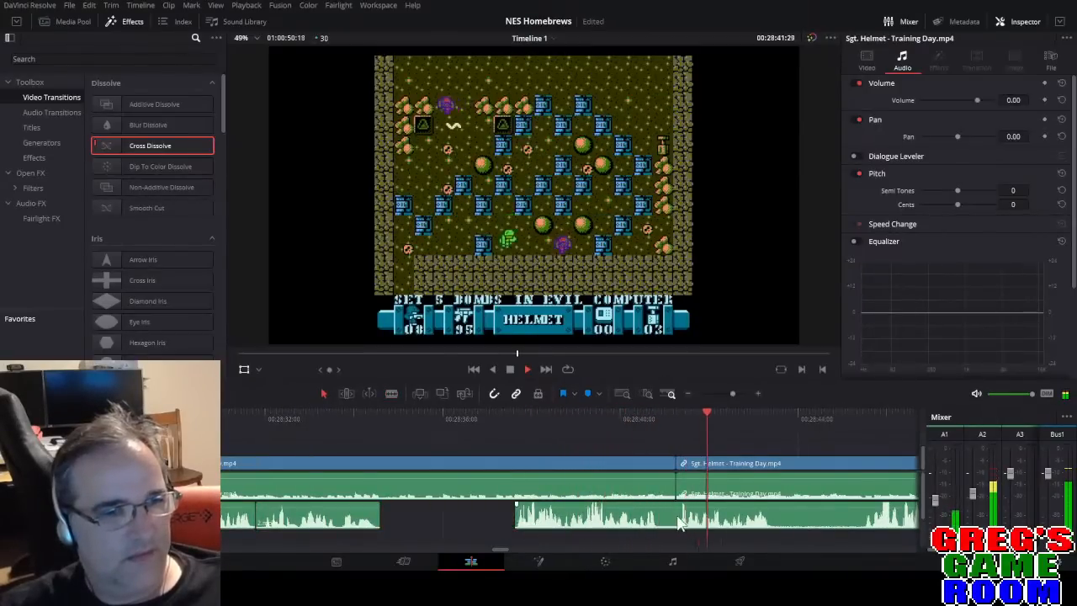
key(space)
click(661, 519)
key(a)
click(668, 519)
key(Delete)
Move the voice clip back to start at 28:35:20, split the next one at about 28:43:17 and join its first part to it.
click(380, 426)
key(space)
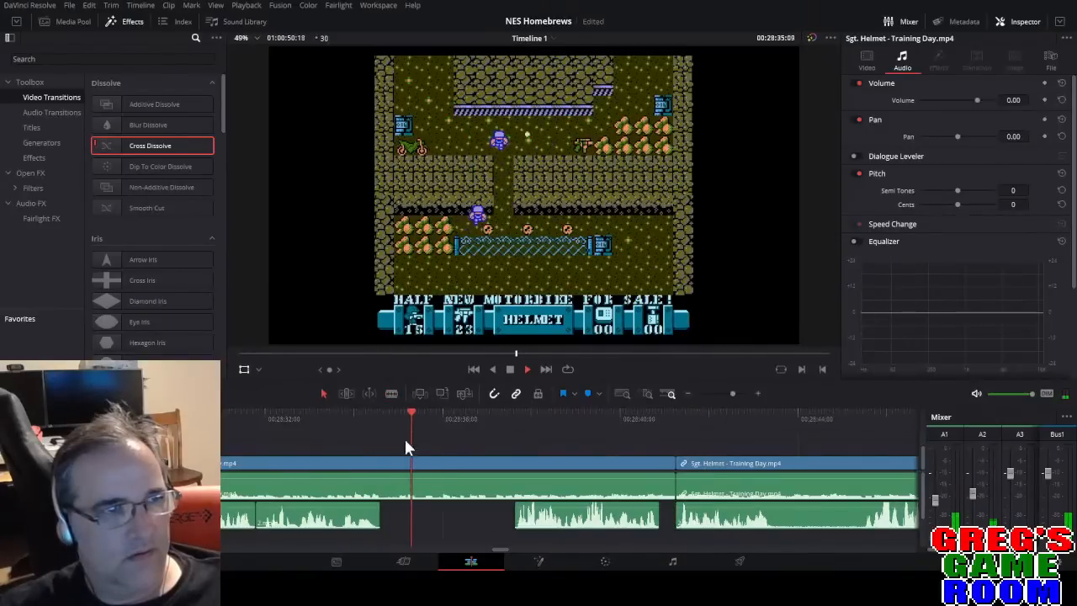
drag(576, 523, 510, 525)
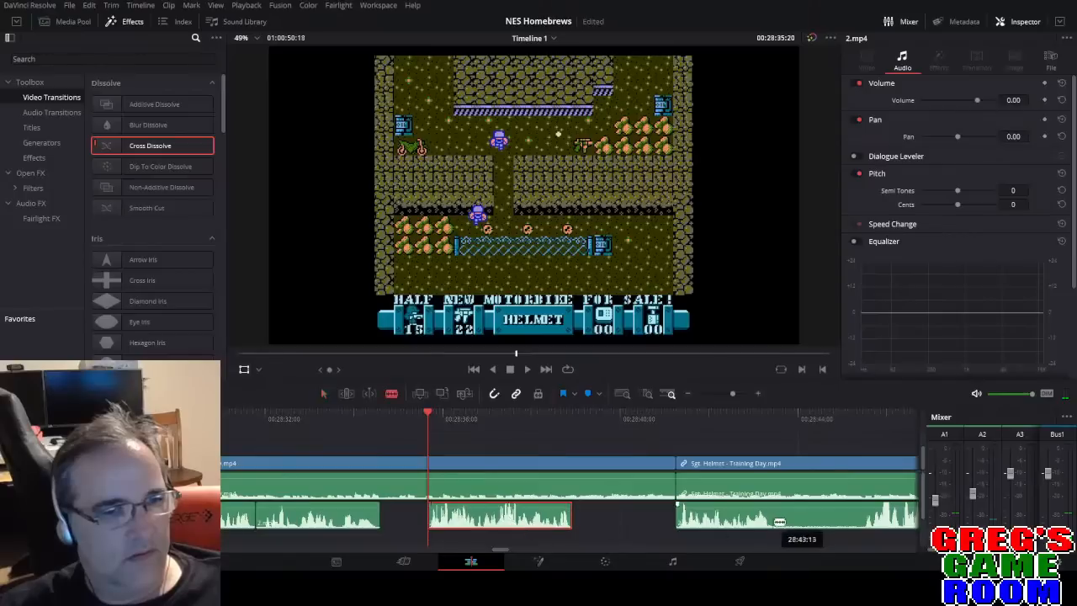
drag(734, 521, 629, 528)
Play the joined commentary and remove the opening of the following voice clip up to about 28:45:13.
key(space)
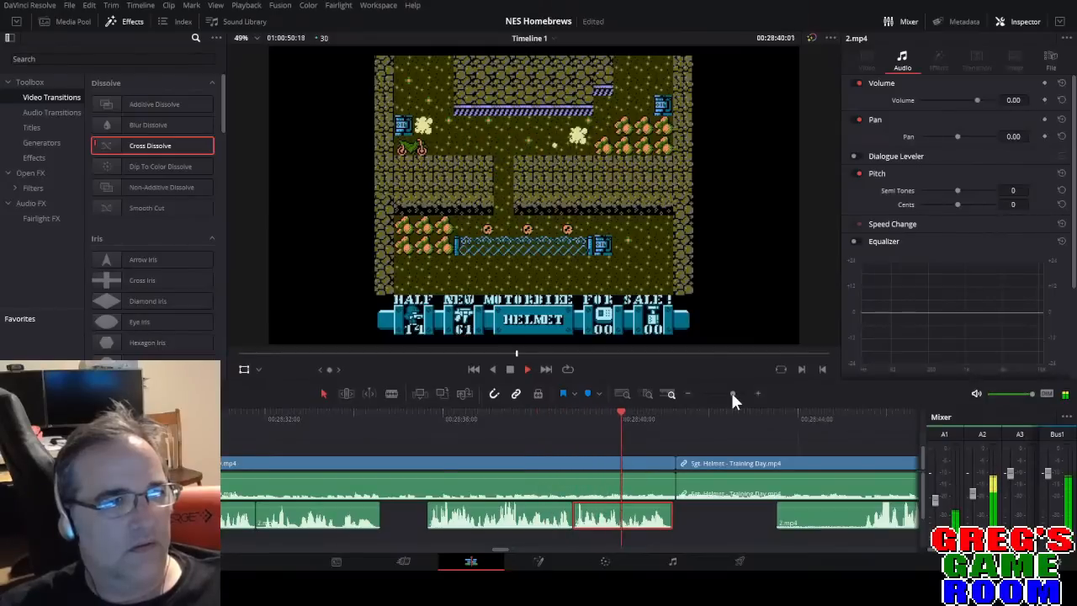
drag(731, 392, 732, 392)
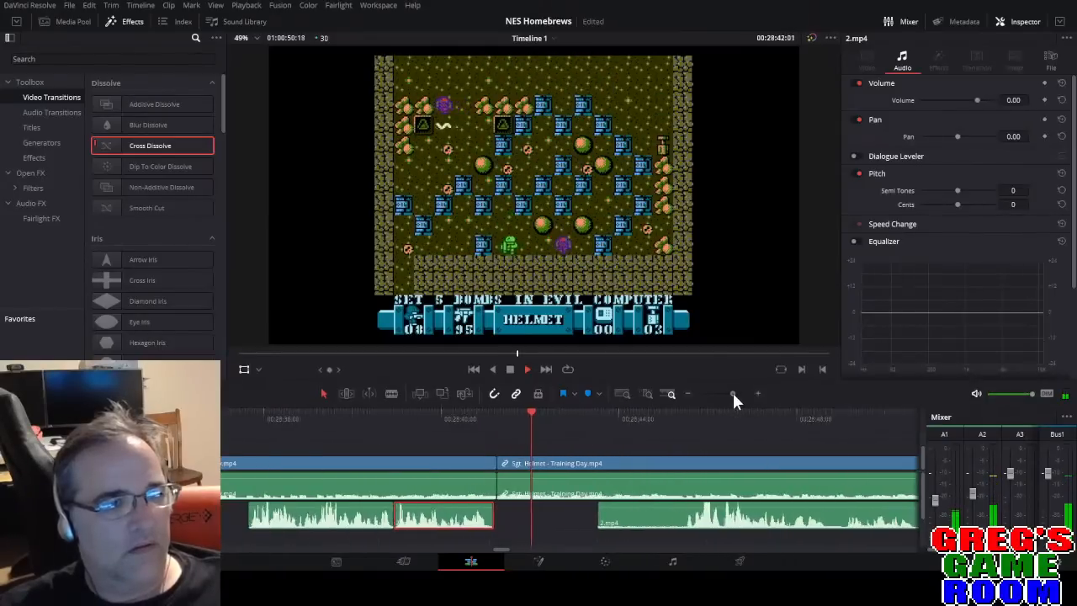
click(701, 519)
key(a)
click(668, 518)
key(Delete)
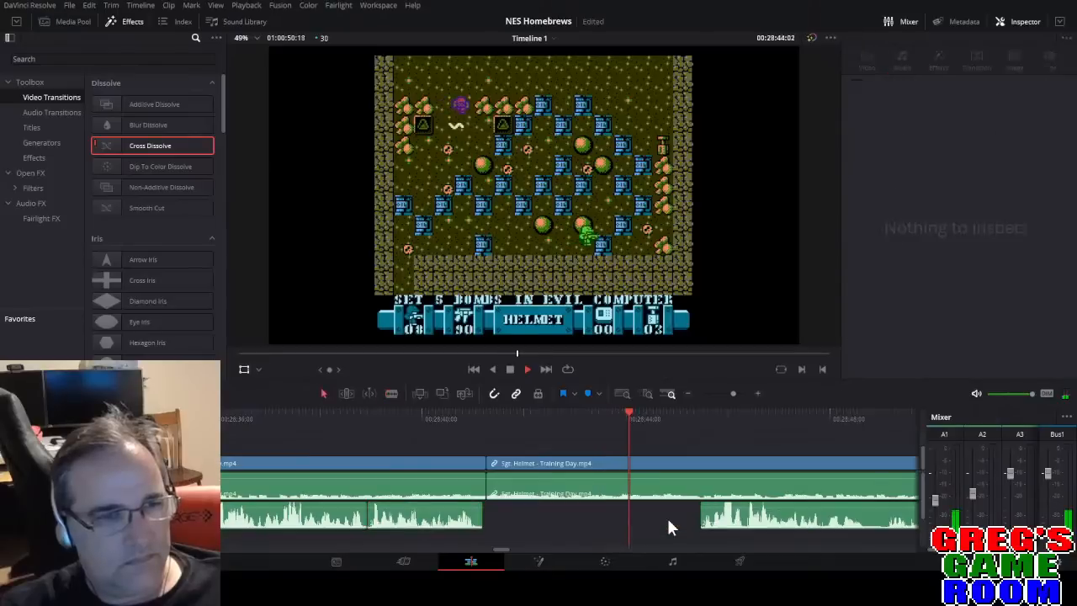
Split the voice clip at about 28:50:20 and move its first part earlier so it starts at about 28:43:02.
drag(726, 392, 732, 394)
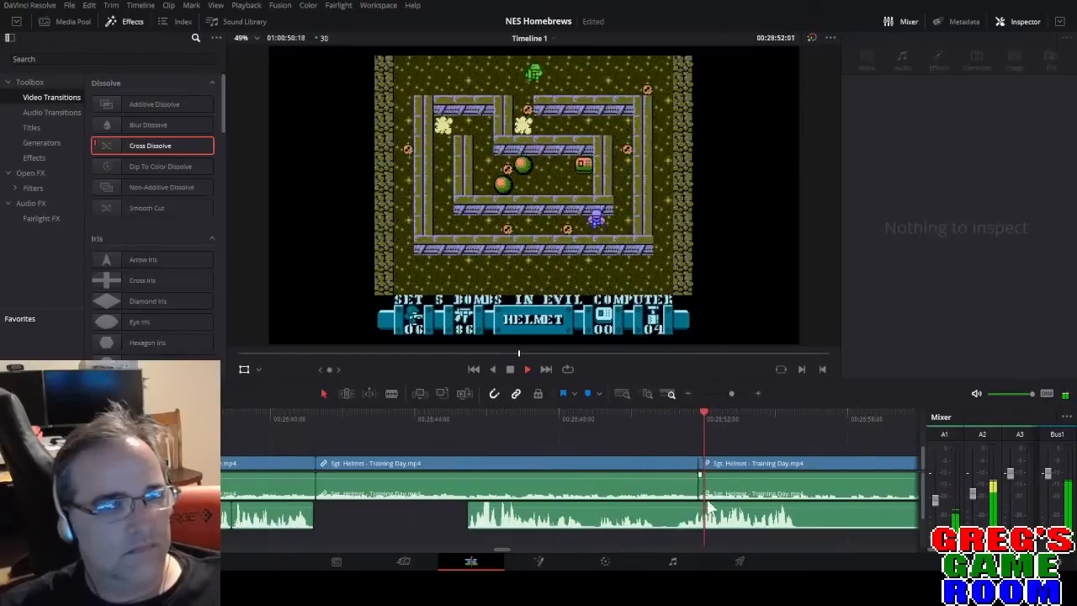
key(space)
key(b)
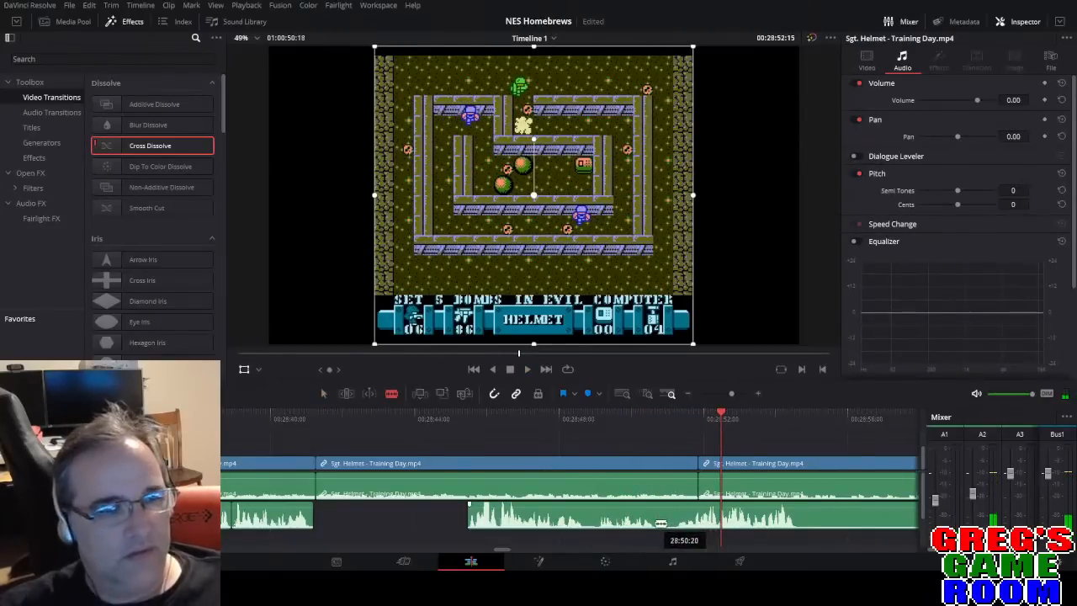
drag(586, 523, 458, 526)
key(space)
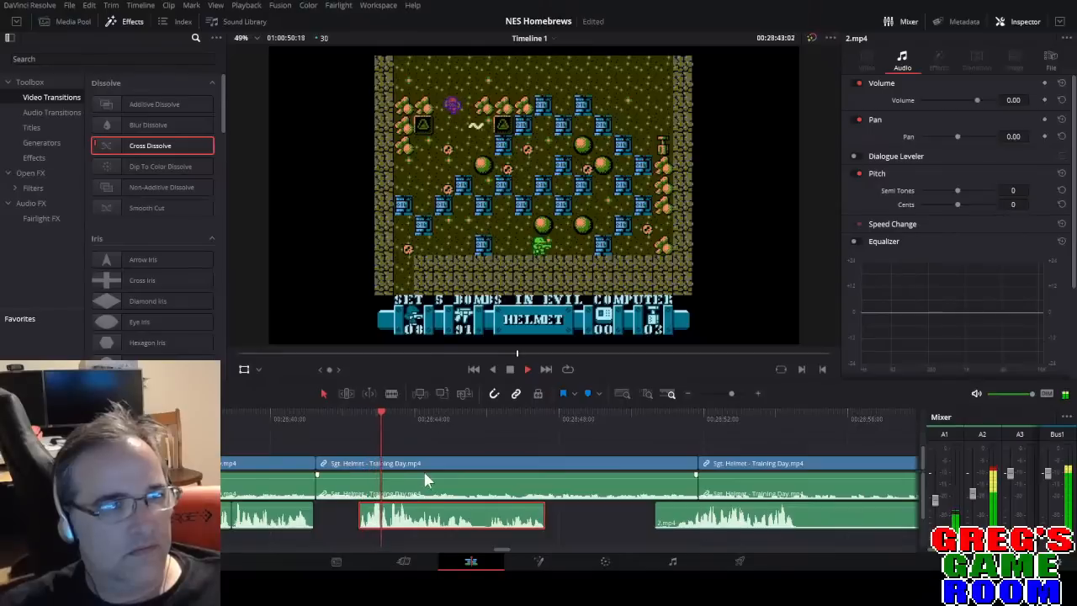
drag(474, 524, 497, 523)
Split the Sgt. Helmet gameplay at the voice start near 28:43:02 and delete the piece before it, leaving the gap open.
key(b)
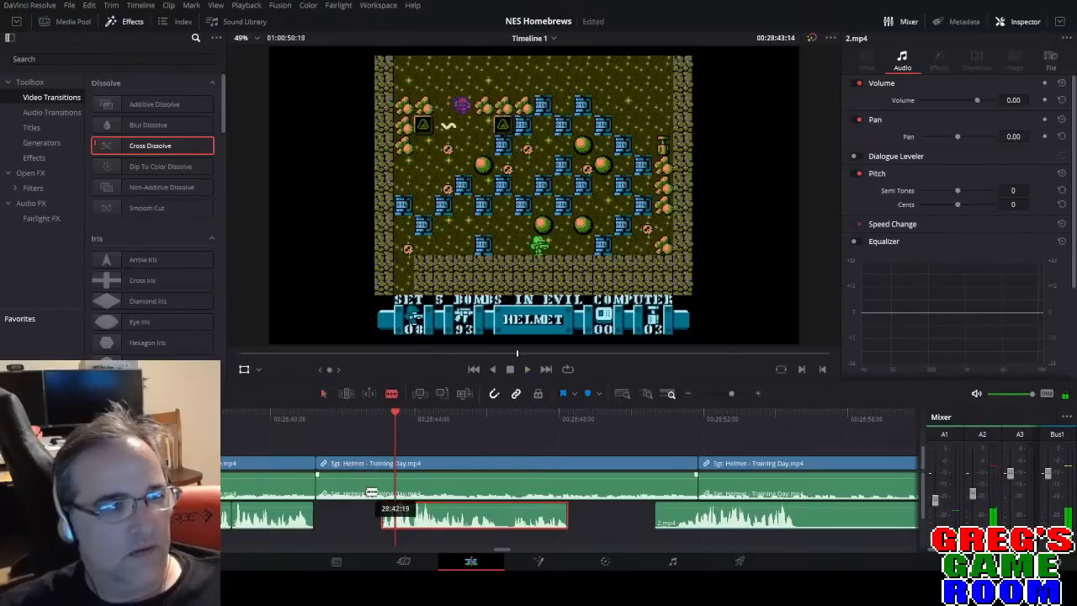
click(380, 489)
key(a)
click(349, 492)
key(BackSpace)
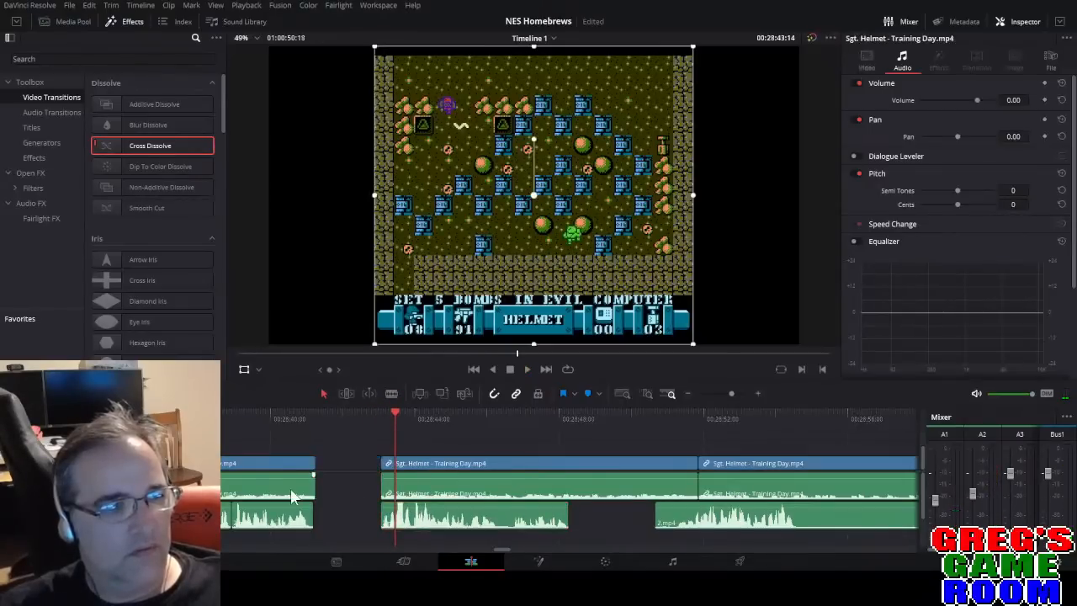
Extend the end of the preceding gameplay clip across the gap to meet the clip starting at about 28:43:02.
drag(312, 489, 354, 491)
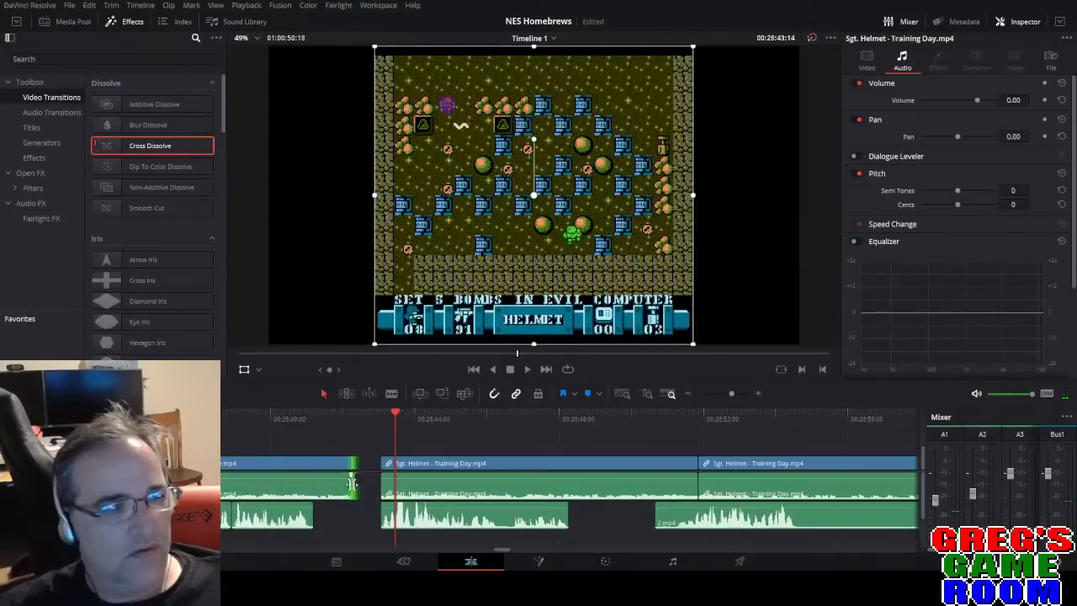
click(319, 414)
key(space)
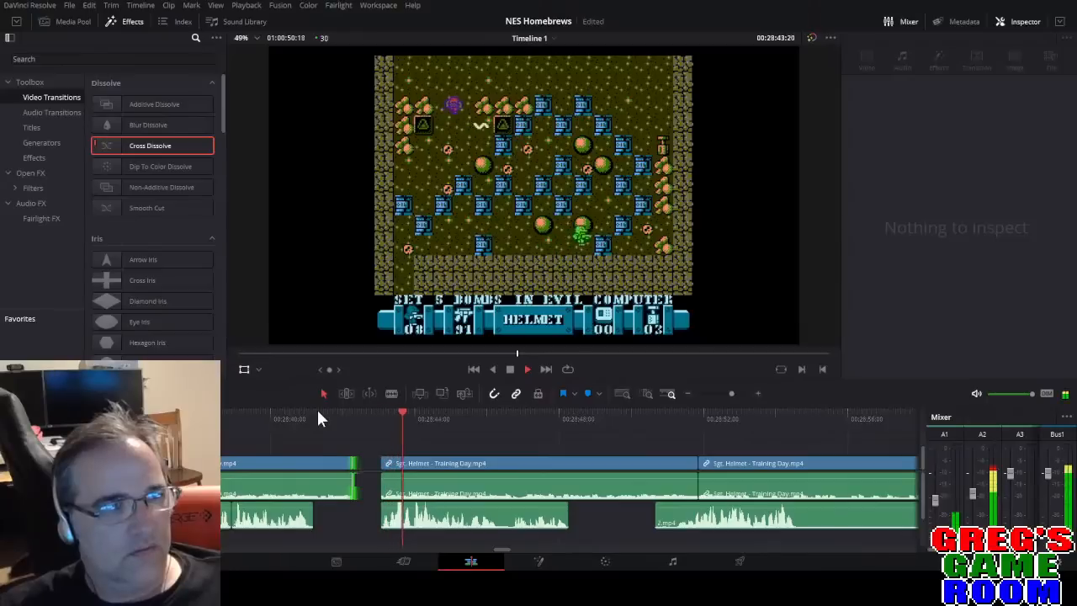
drag(350, 471, 380, 472)
Replay the extended gameplay, split it at about 28:41:21 and ripple delete the rest up to the cut near 28:43:02.
click(274, 414)
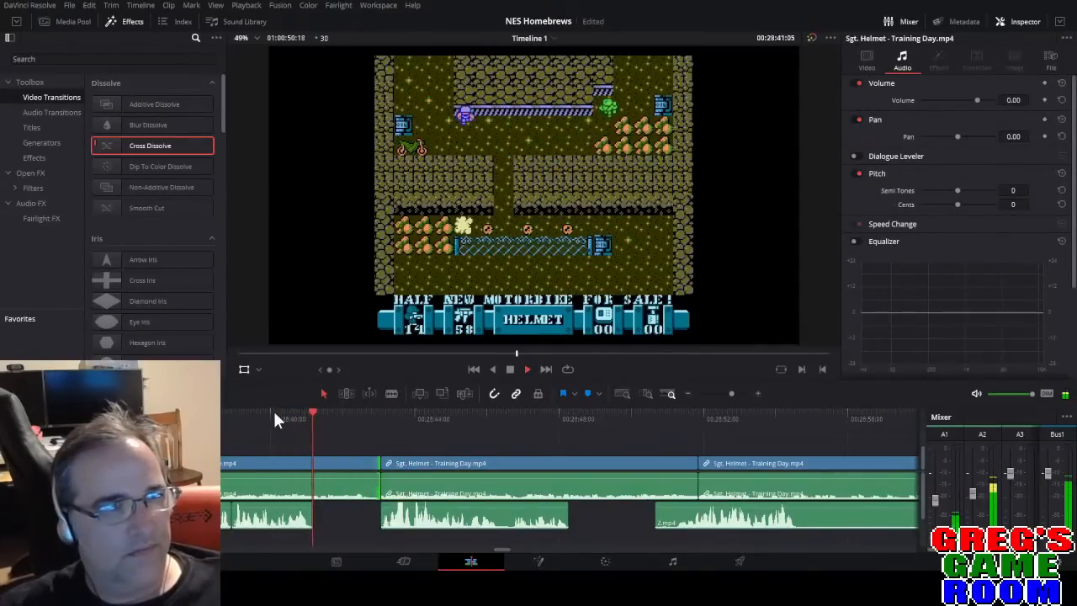
key(space)
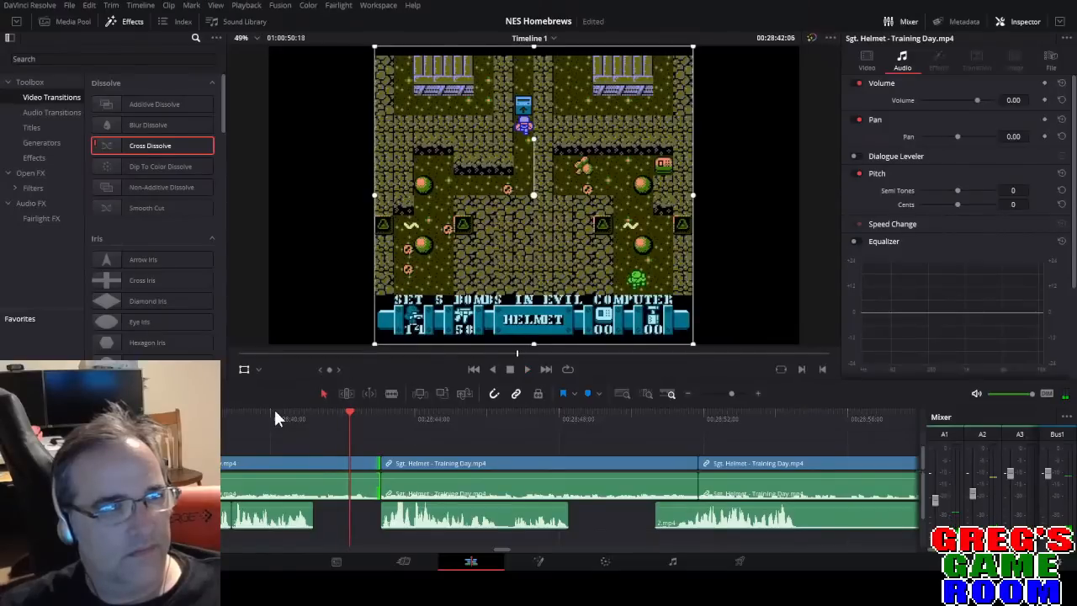
key(space)
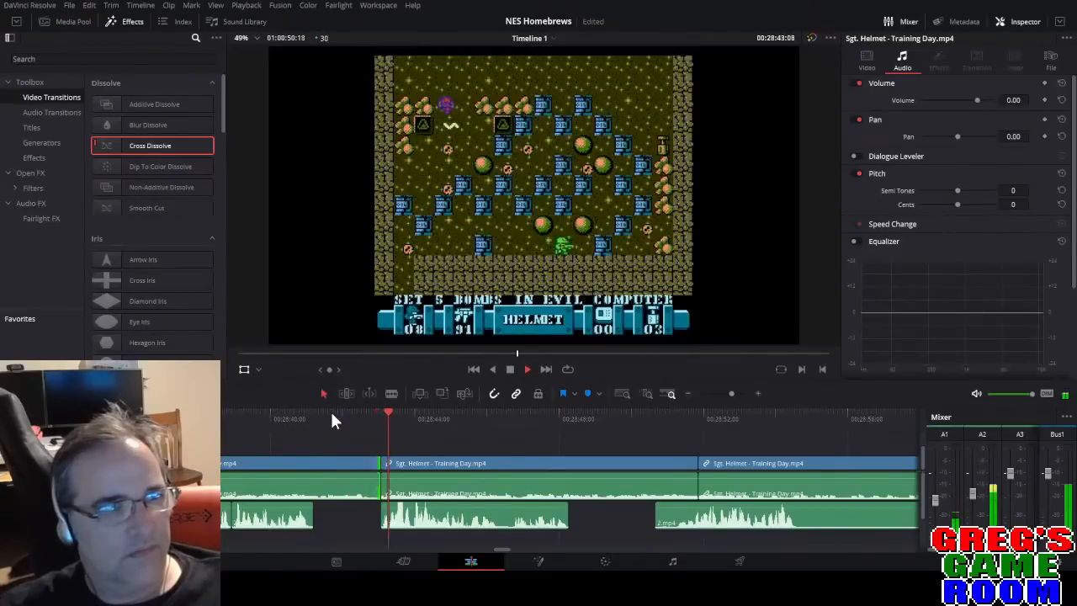
key(space)
drag(321, 409, 331, 412)
key(b)
click(352, 464)
key(a)
click(352, 464)
key(Delete)
key(space)
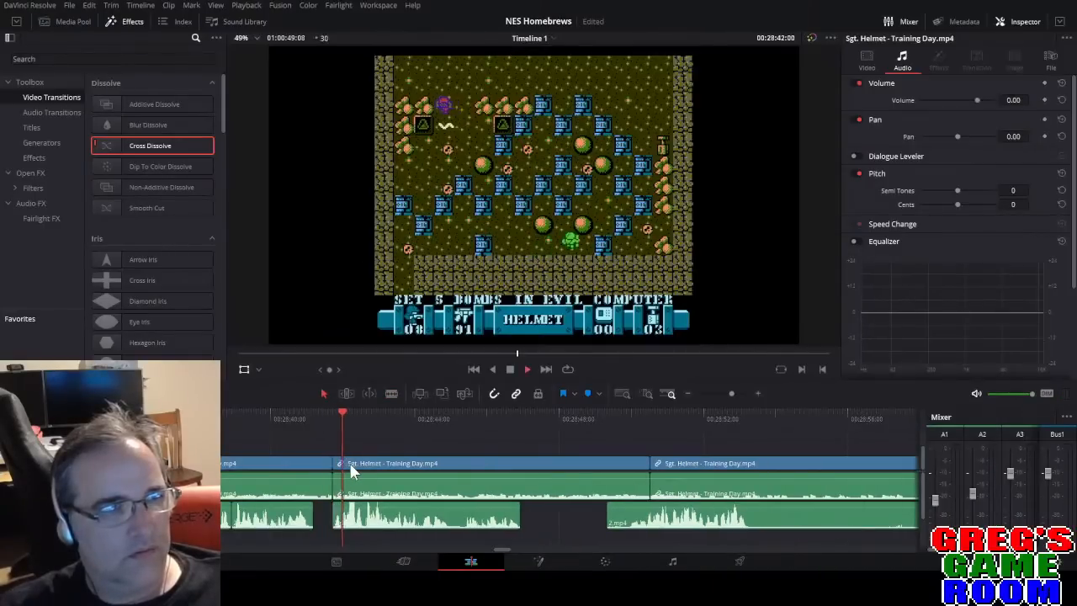
Play the Sgt. Helmet gameplay from about 28:42 to 28:53 to check the pauses around the next voice phrase.
key(b)
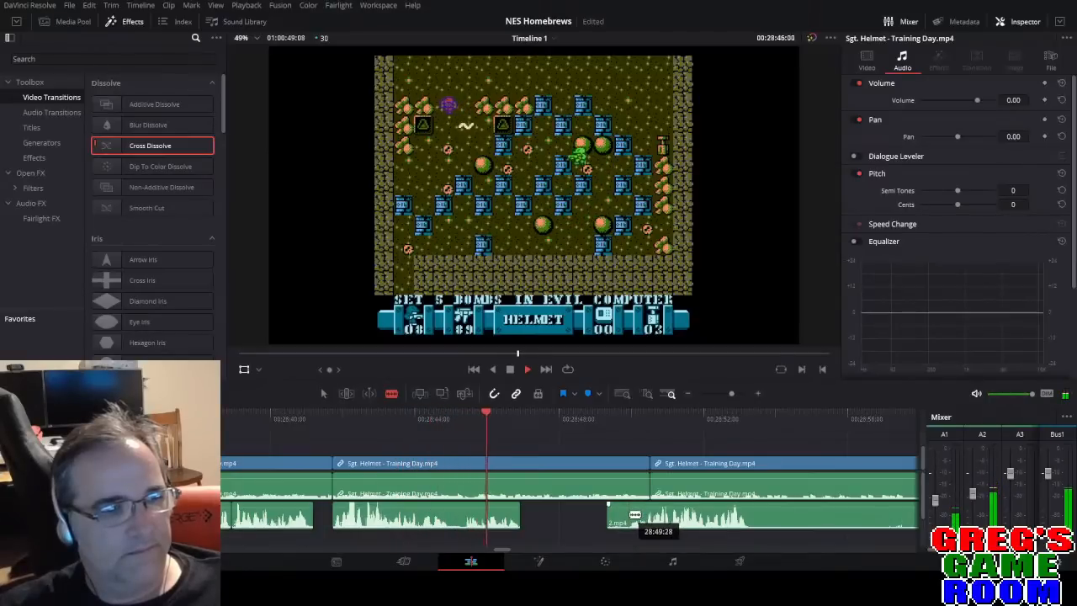
key(space)
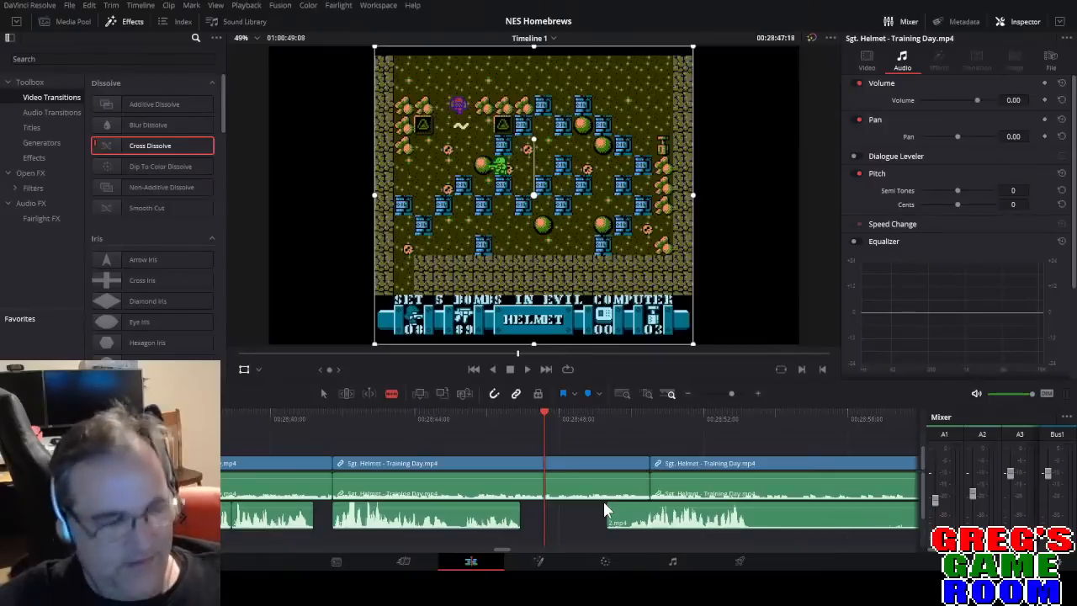
drag(606, 509, 609, 506)
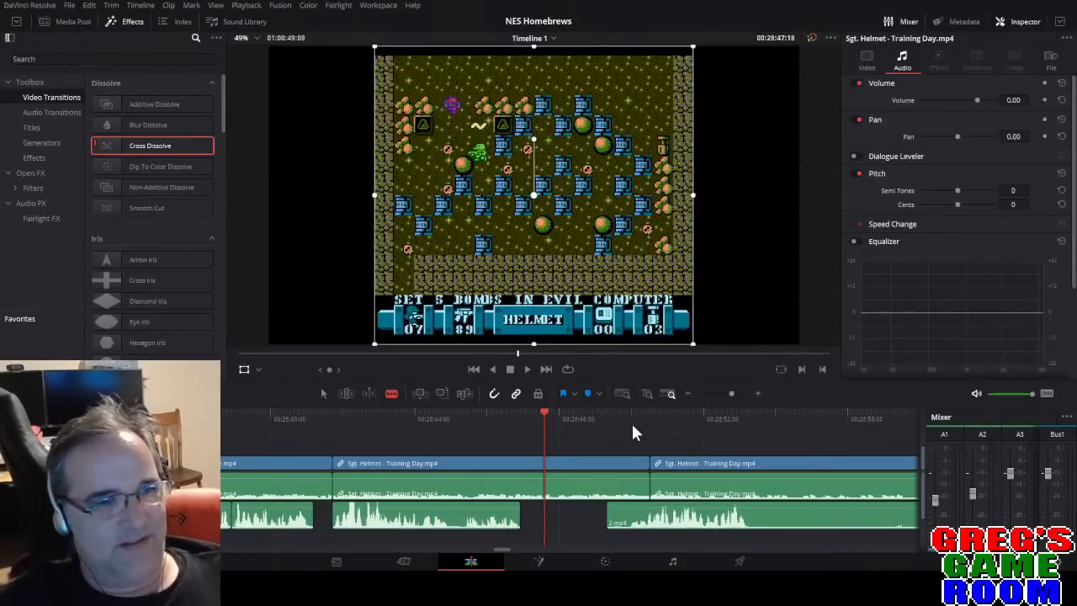
drag(631, 420, 619, 425)
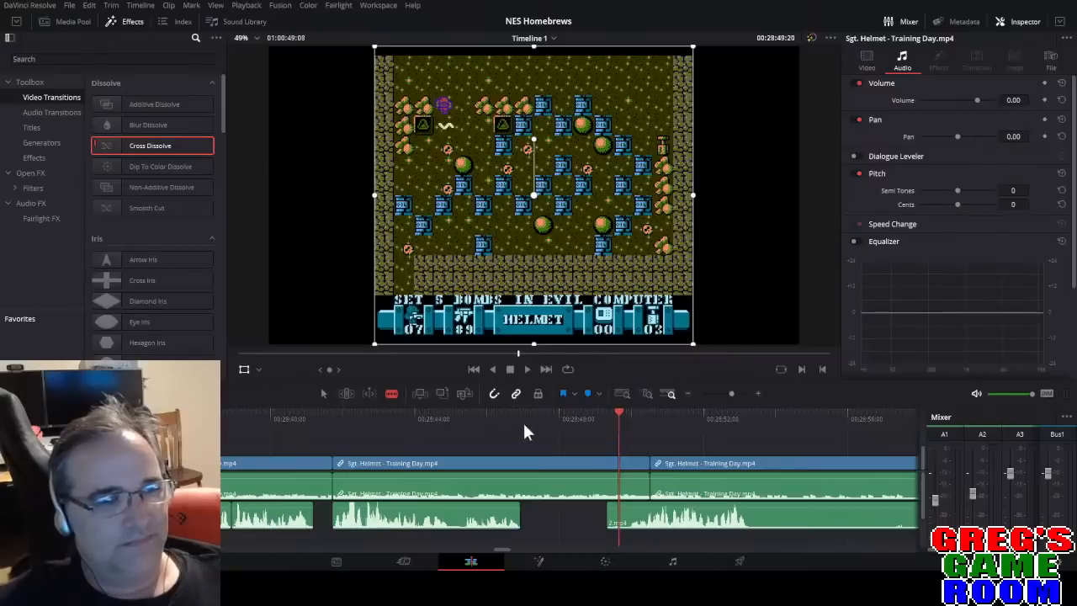
key(space)
drag(732, 393, 734, 392)
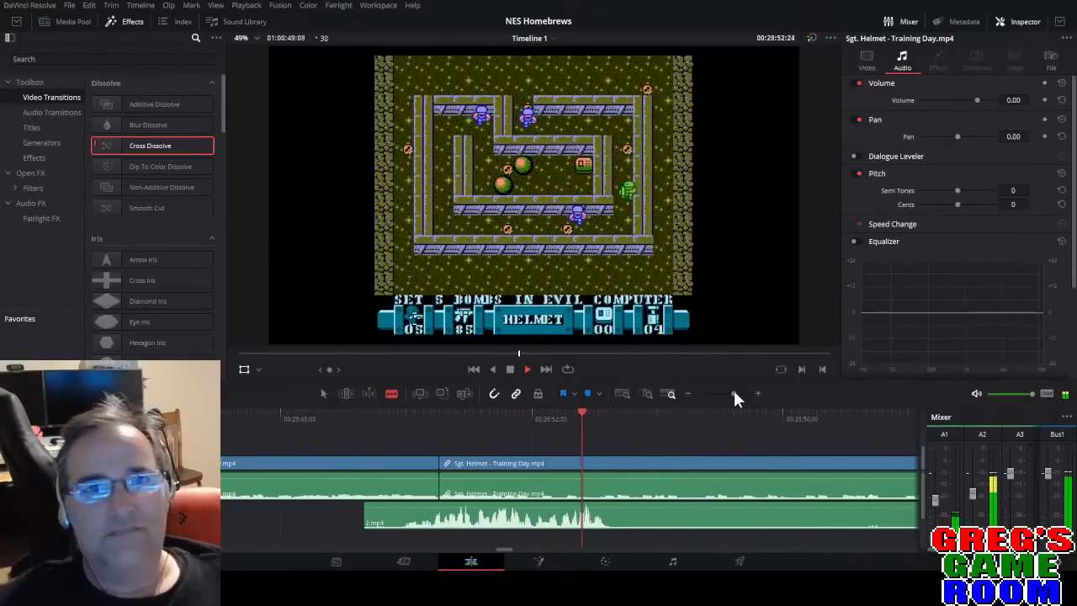
key(space)
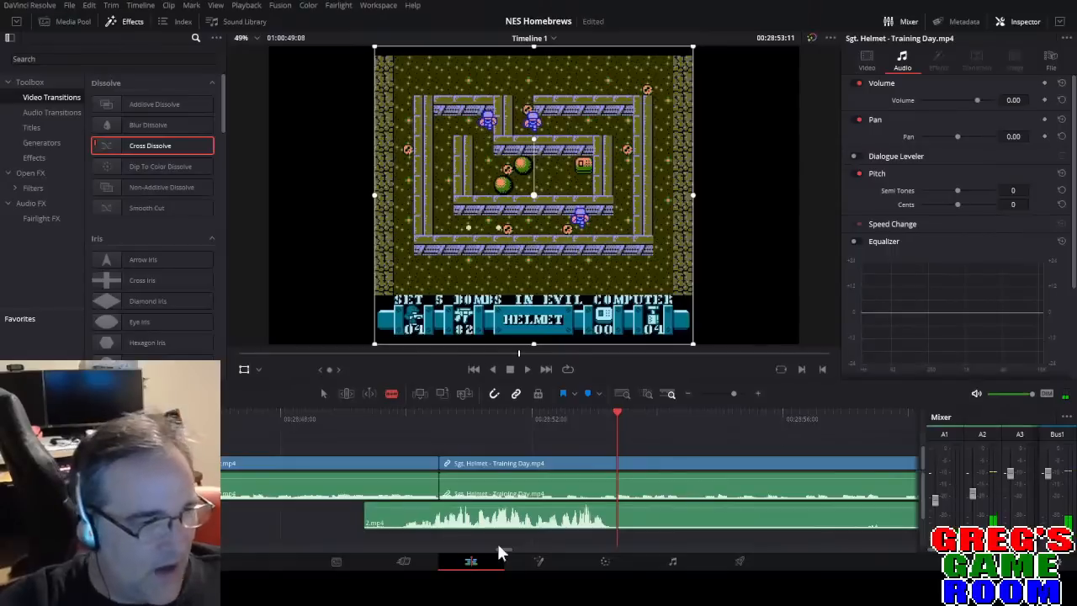
Split the voice clip at about 28:50:12 and 28:53:08 and delete the quiet piece before the isolated phrase.
click(421, 414)
key(Down)
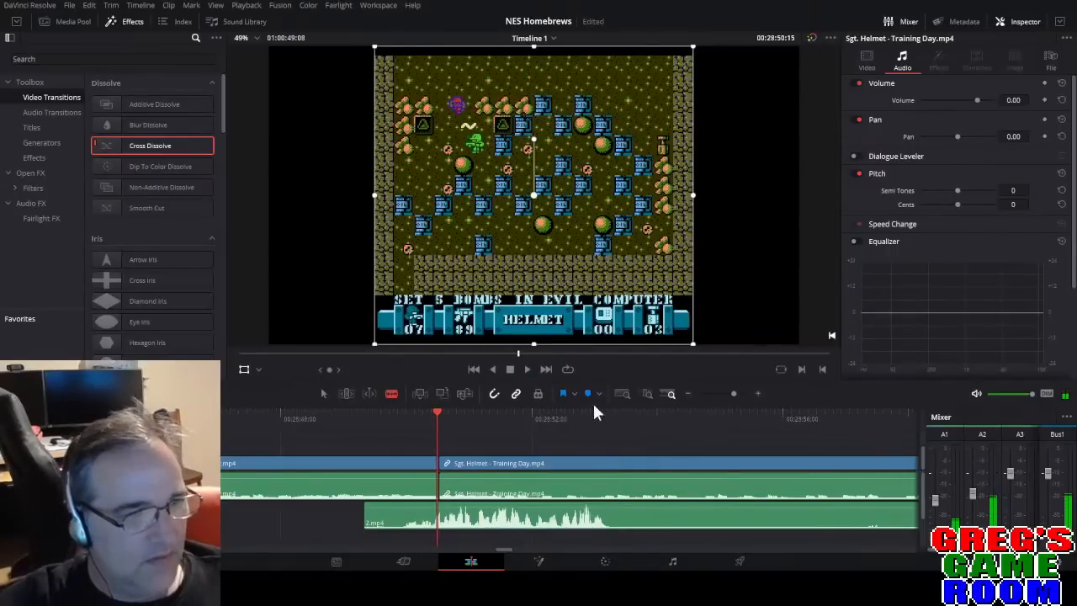
click(613, 520)
drag(733, 394, 744, 393)
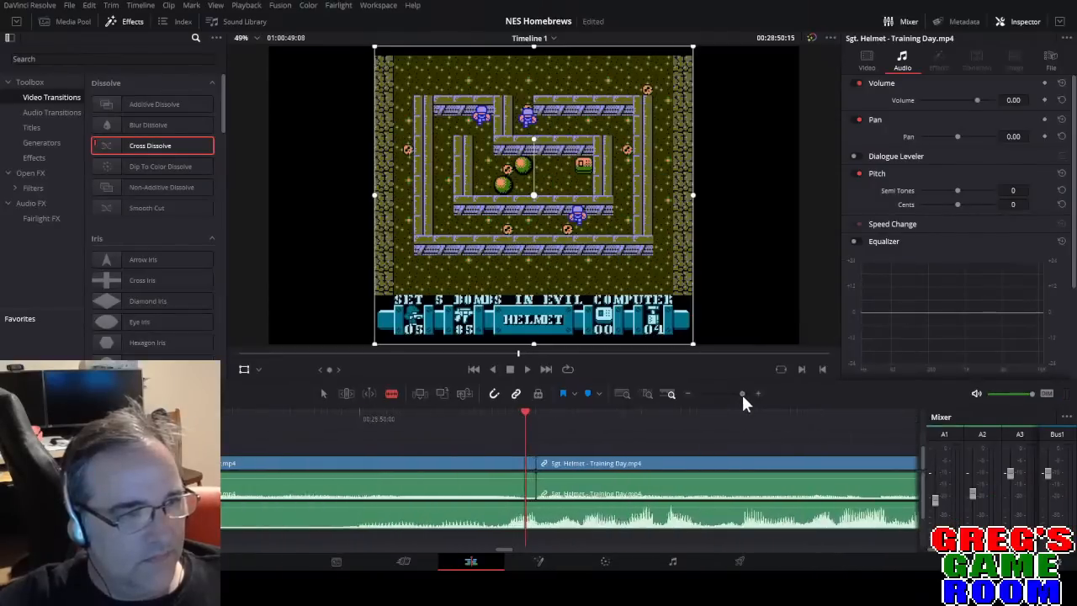
key(a)
click(409, 520)
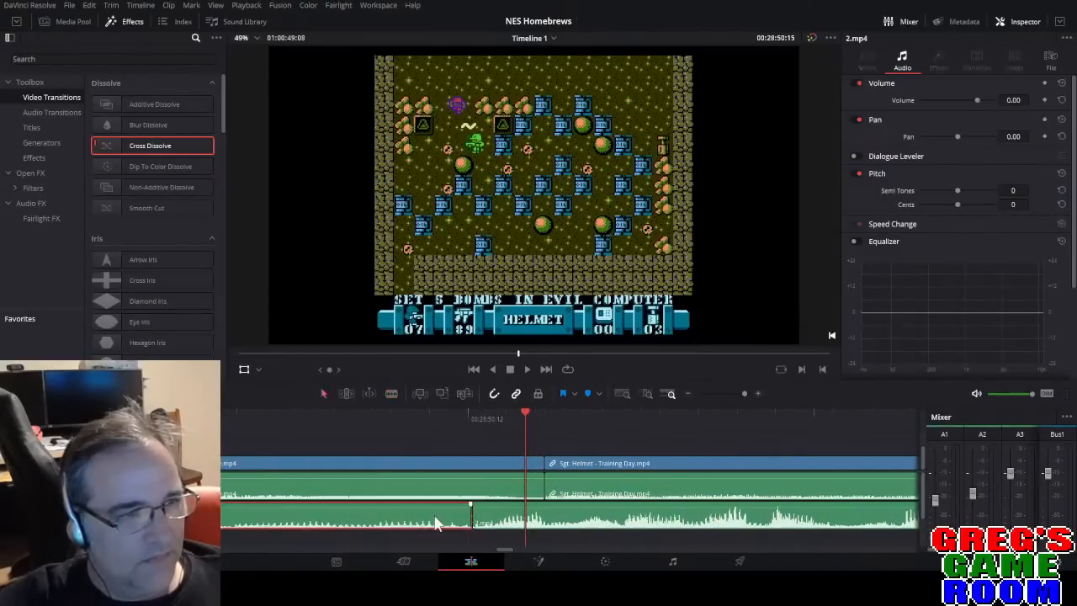
key(Delete)
Move the isolated voice phrase earlier so it ends at the gameplay cut near 28:50:15, and replay it.
click(732, 393)
drag(623, 520, 432, 525)
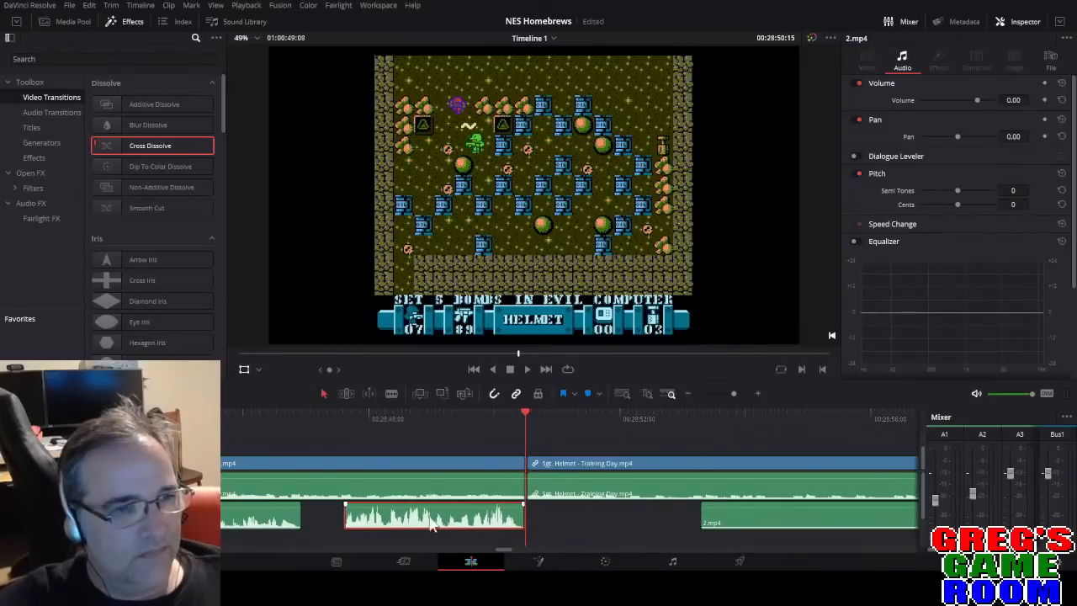
click(258, 412)
key(space)
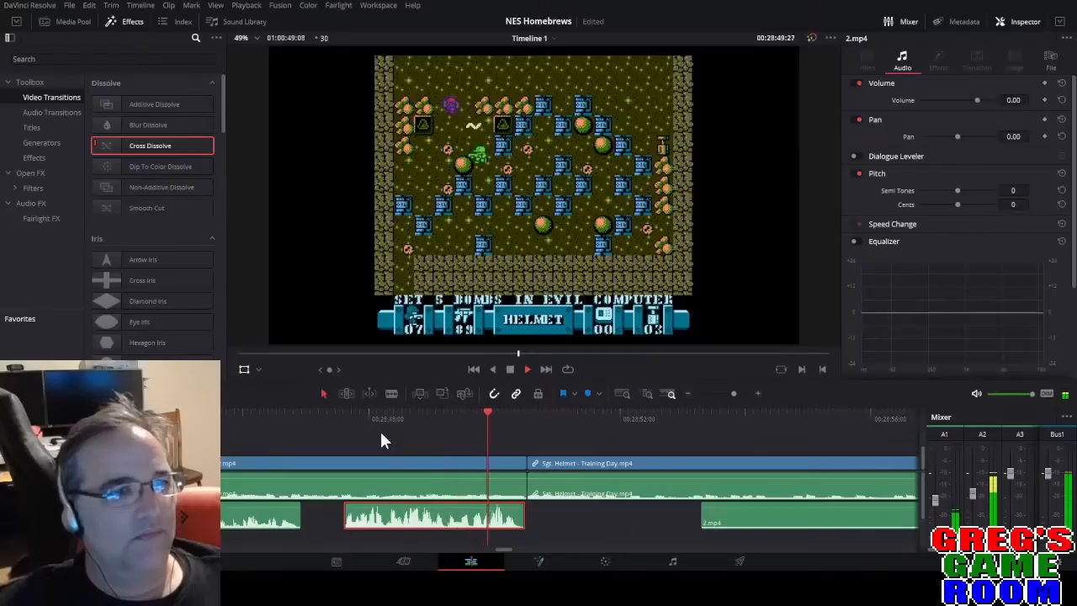
Split the following voice clip at about 28:58:01 and delete its silent first part, leaving the gap open.
click(733, 392)
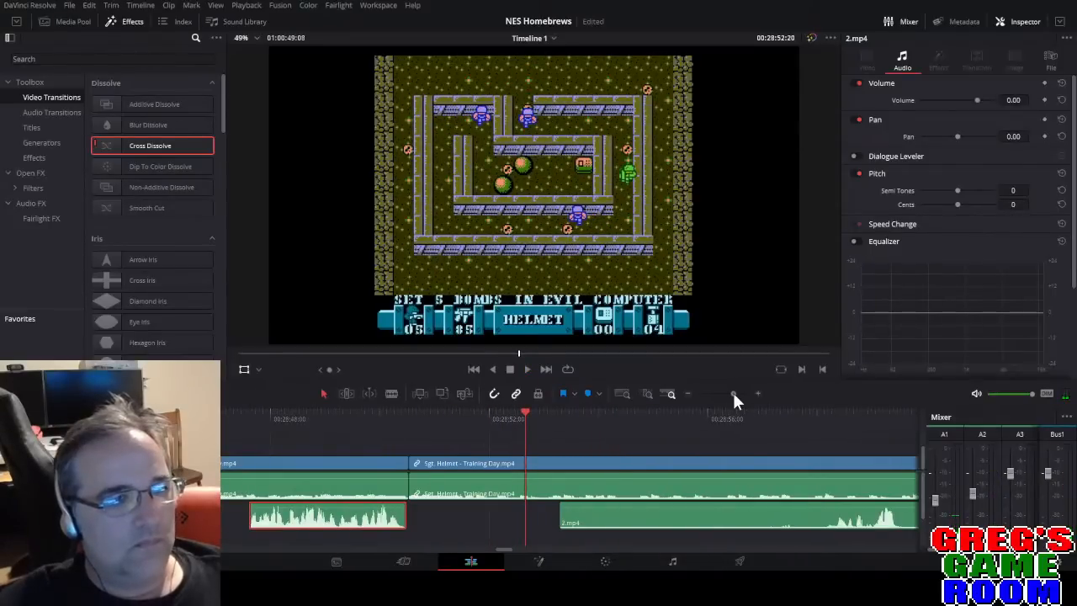
key(b)
key(a)
click(762, 519)
key(BackSpace)
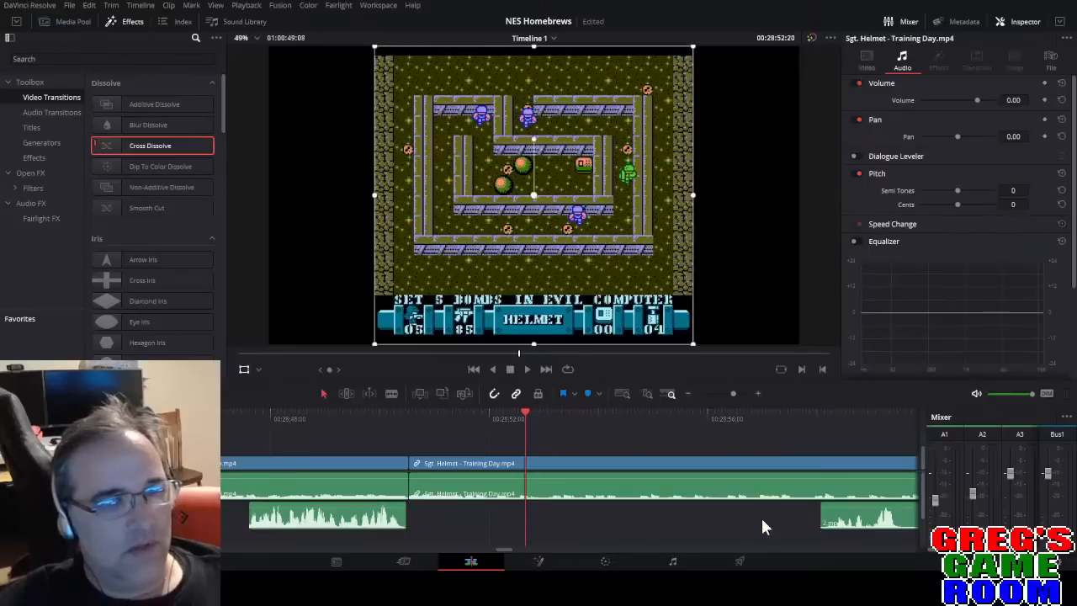
Split the gameplay at 28:52:15 and delete the piece back to the cut near 28:50:15, leaving the gap open.
click(370, 414)
key(space)
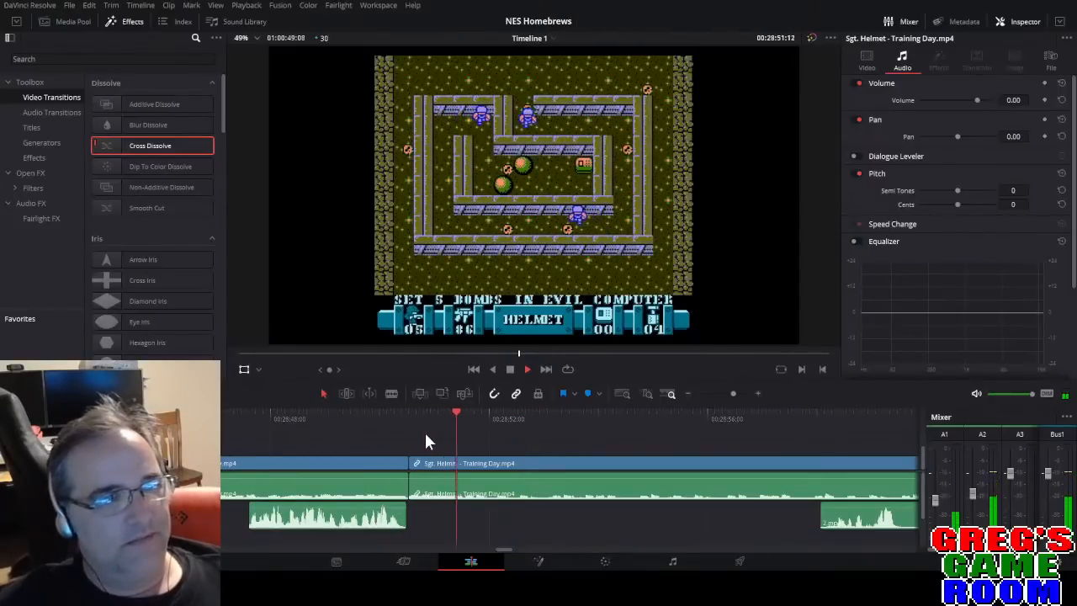
key(space)
key(b)
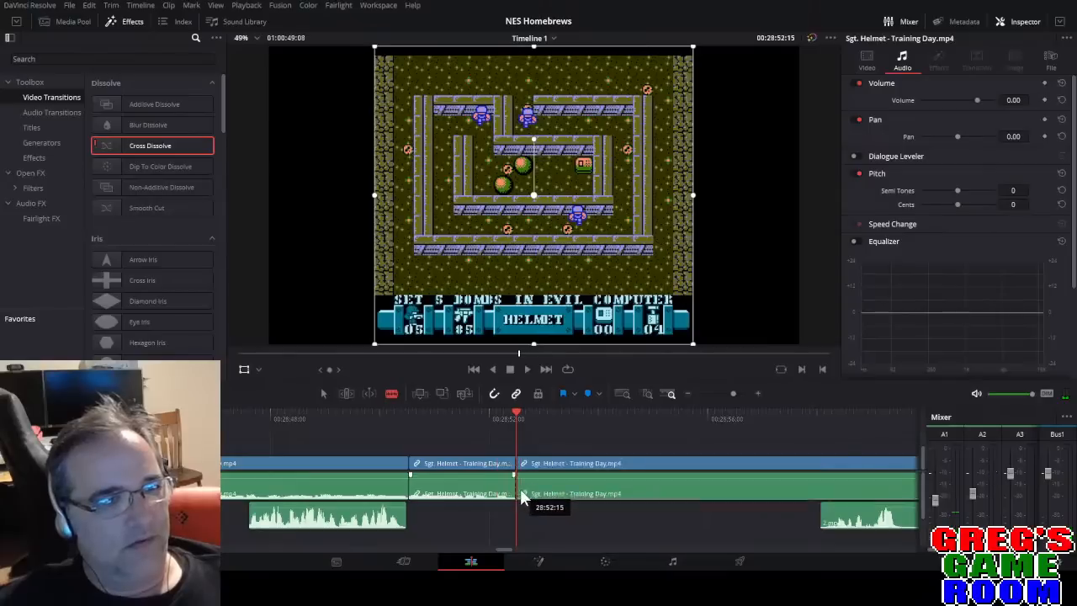
click(492, 496)
key(BackSpace)
Extend the preceding gameplay clip's end to about 28:51:22 and ripple delete the remaining gap after it.
drag(409, 464, 473, 457)
click(489, 460)
key(BackSpace)
Play the voice clip from about 28:57 and split it at the pause near 29:03:28.
key(space)
click(770, 418)
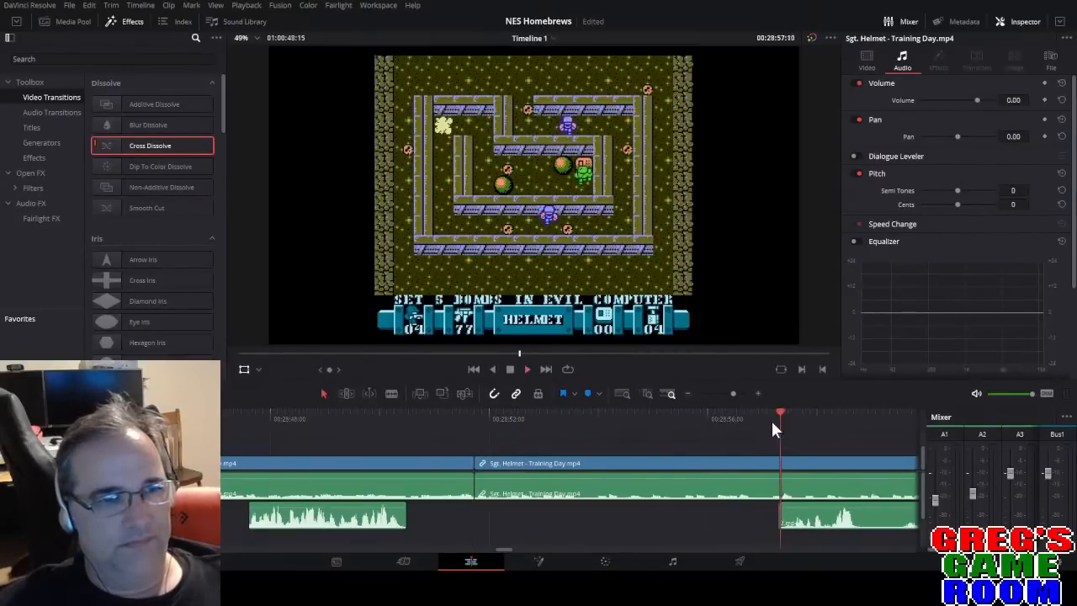
drag(733, 393, 730, 393)
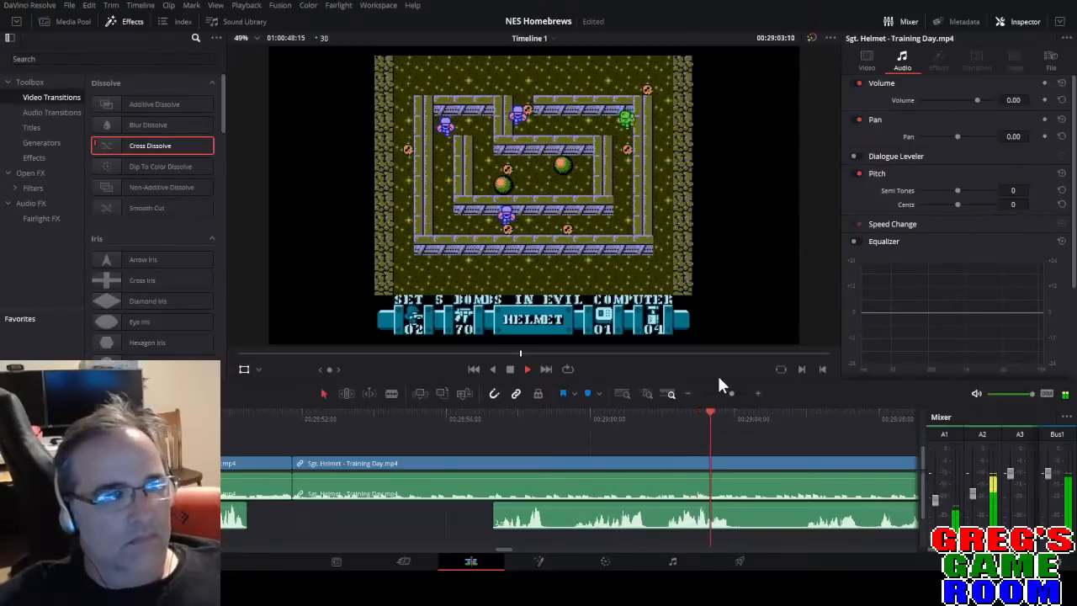
key(space)
key(b)
click(738, 518)
Split the gameplay at 28:55:03 and ripple delete the piece back to the cut near 28:51:22.
click(400, 420)
drag(398, 425, 374, 425)
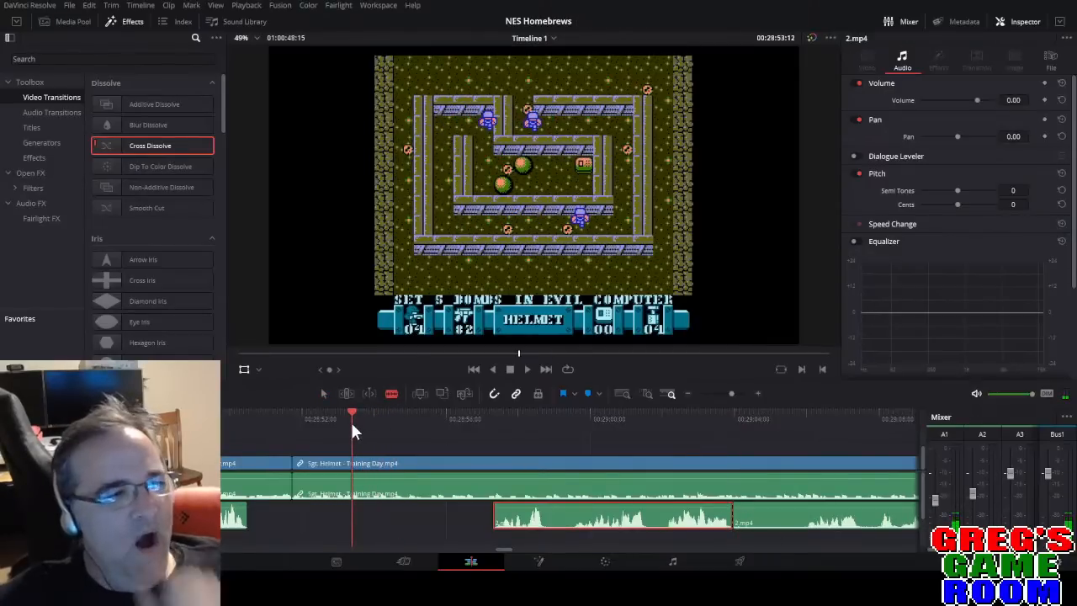
drag(351, 423, 413, 418)
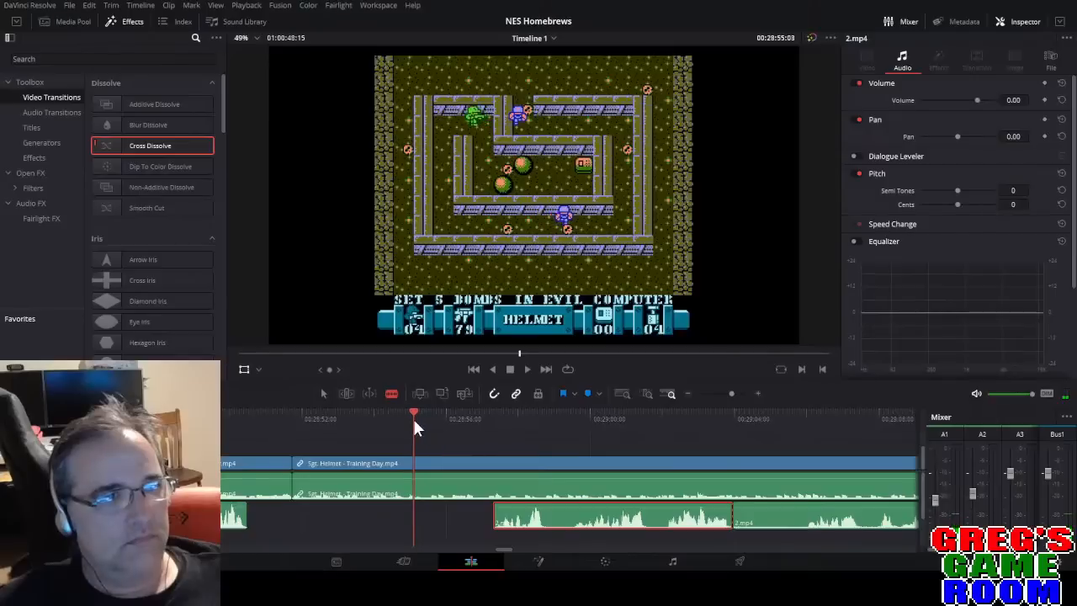
click(413, 463)
key(a)
click(392, 461)
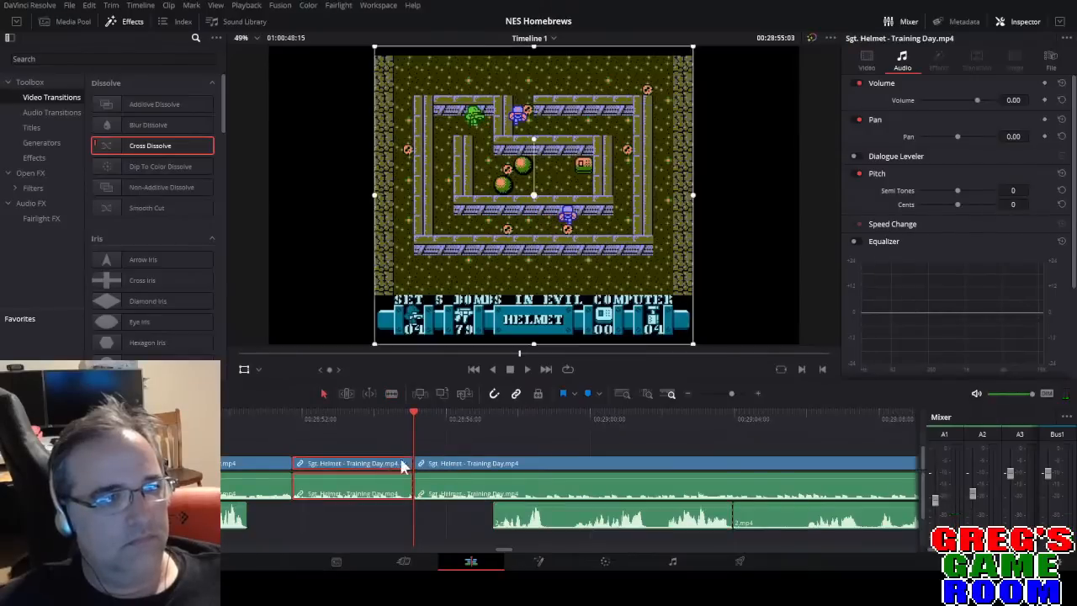
key(Delete)
Move the voice phrase earlier so it starts at the gameplay cut near 28:51:22.
key(b)
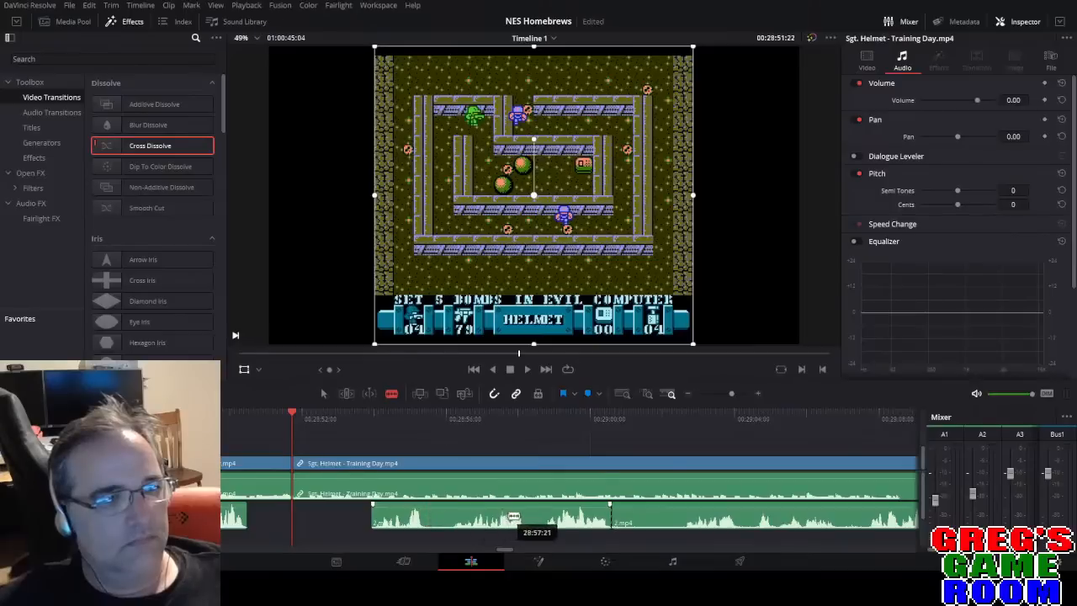
key(a)
drag(465, 517, 385, 520)
Play the moved phrase, split the next voice clip at about 29:02:15 and delete its silent first part, leaving the gap open.
key(space)
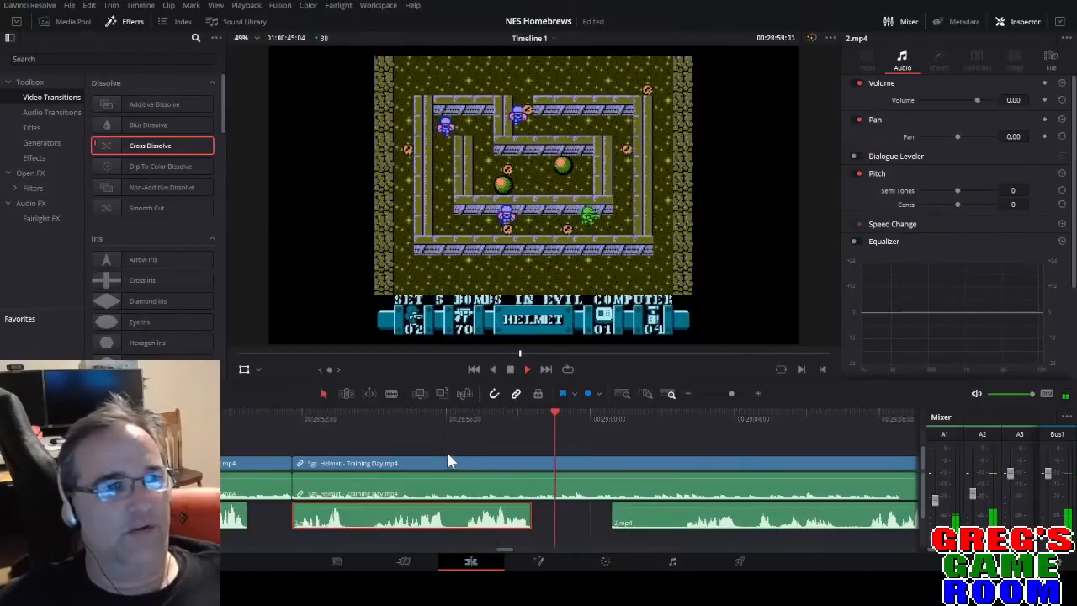
key(b)
click(683, 517)
key(a)
click(662, 519)
key(Delete)
Replay the gameplay across the voice gap from about 28:58 to 29:02 to find a cut point.
key(space)
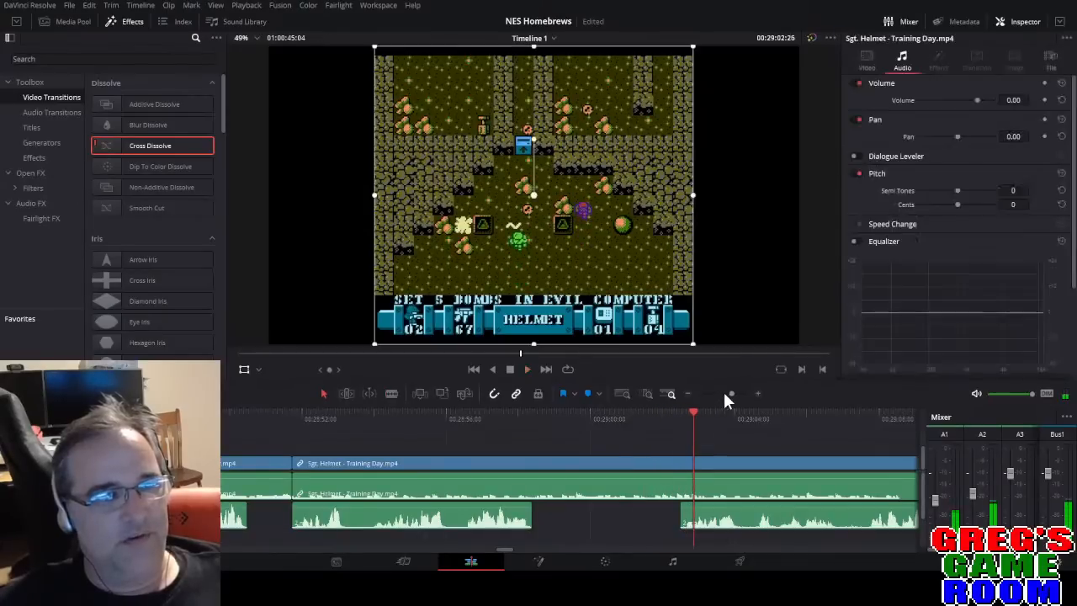
click(722, 390)
drag(723, 391, 731, 393)
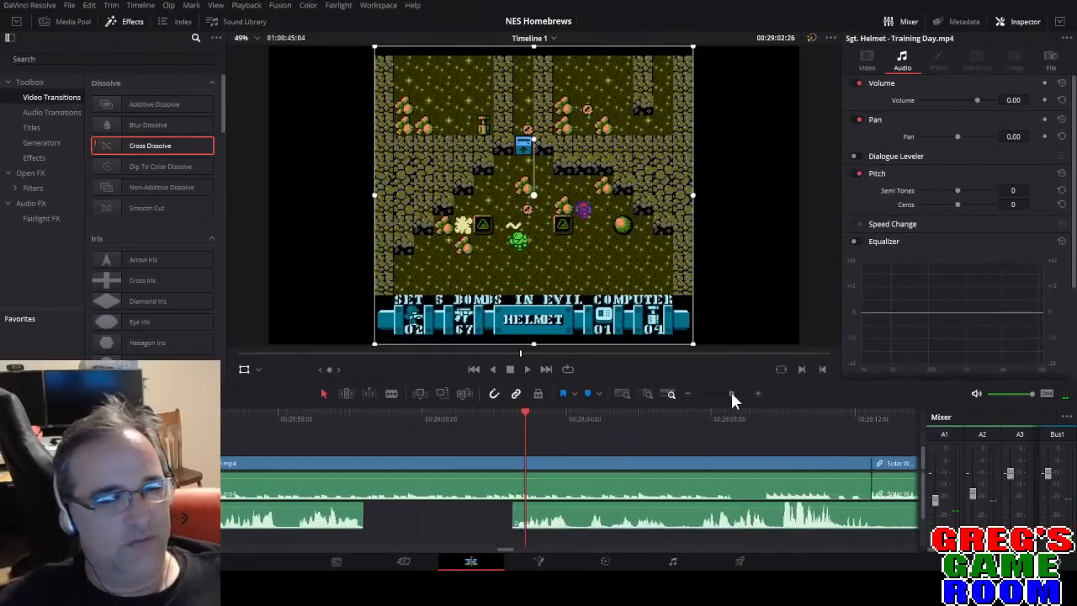
click(351, 421)
key(space)
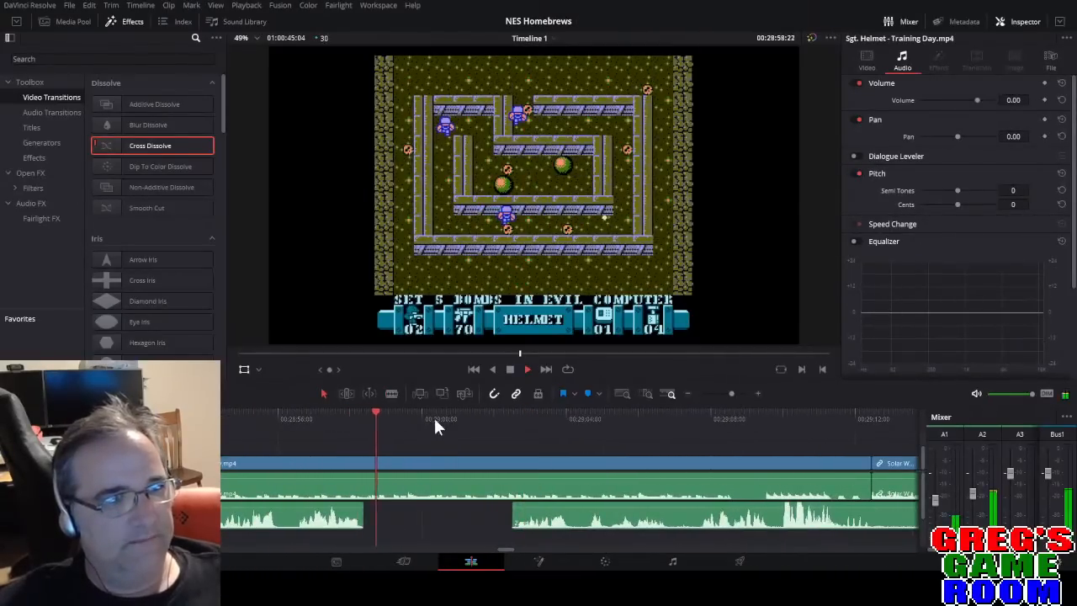
key(space)
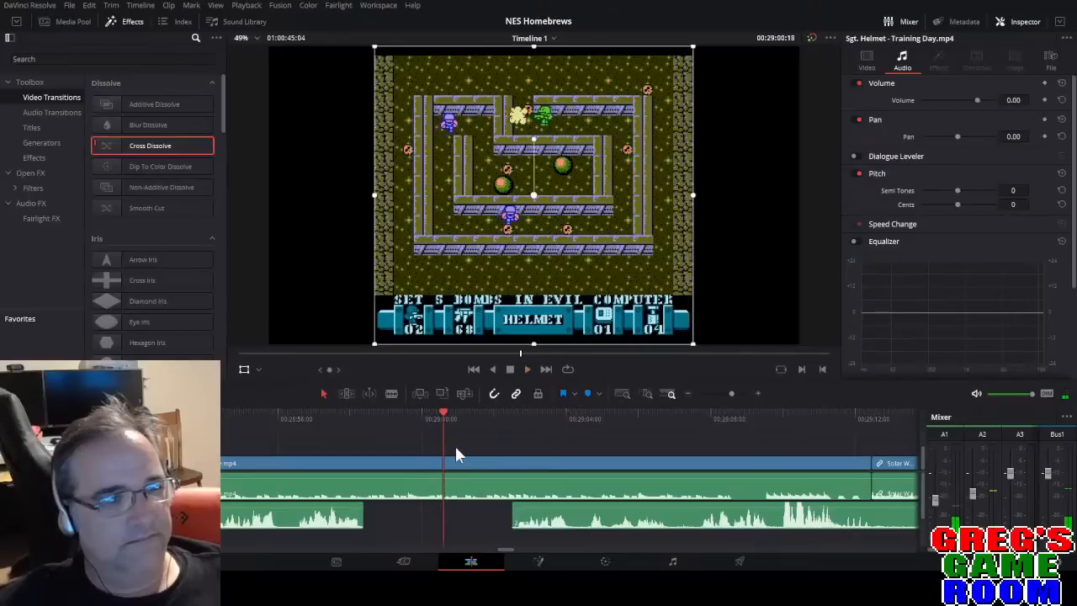
key(space)
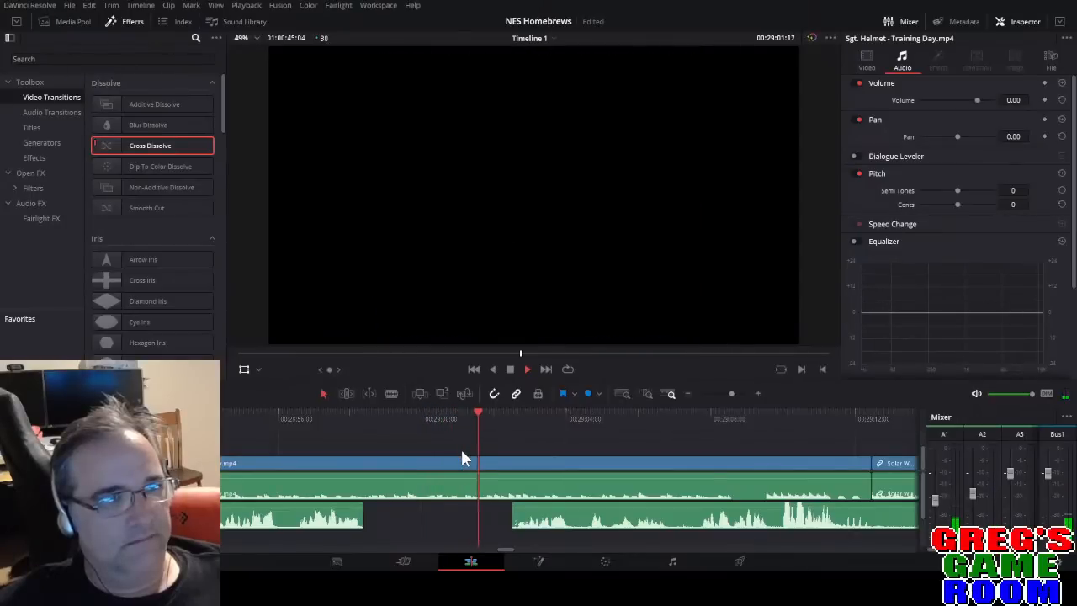
key(space)
Split the gameplay at 29:00:23 and at the voice start near 29:02:15, and ripple delete the piece between.
click(364, 418)
key(space)
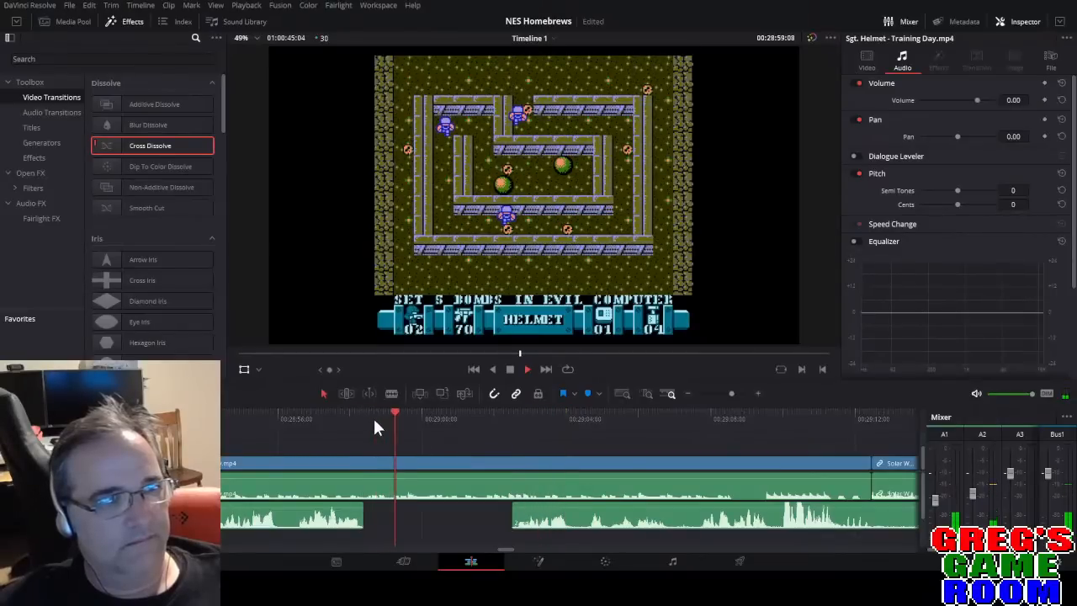
key(space)
key(b)
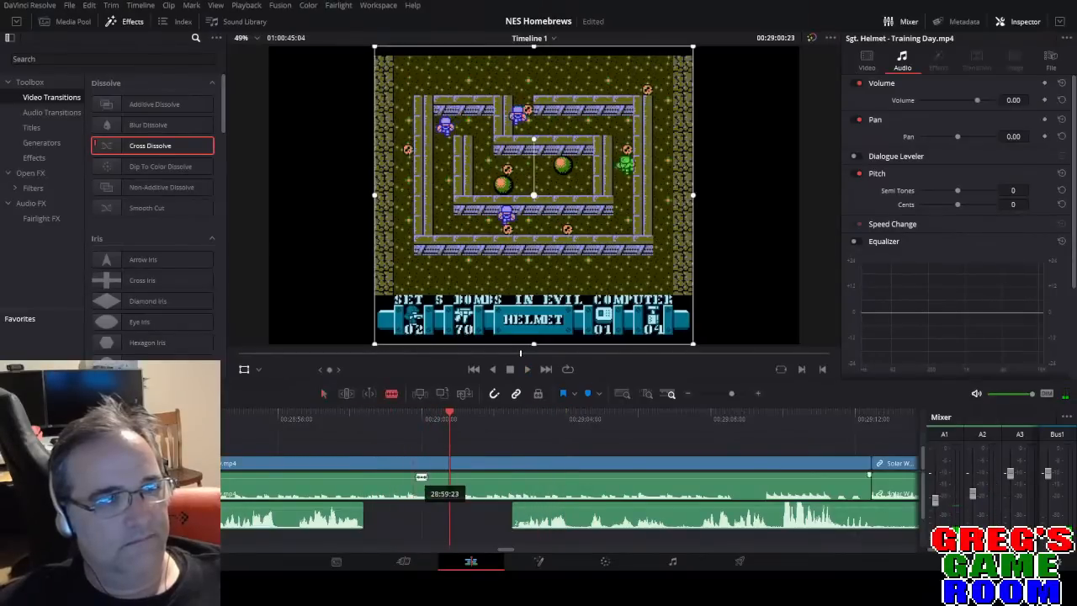
click(453, 464)
click(512, 463)
key(a)
click(483, 466)
key(Delete)
Split the voice clip at about 29:05:03 and 29:05:27 and delete the silent piece between, leaving the gap open.
key(space)
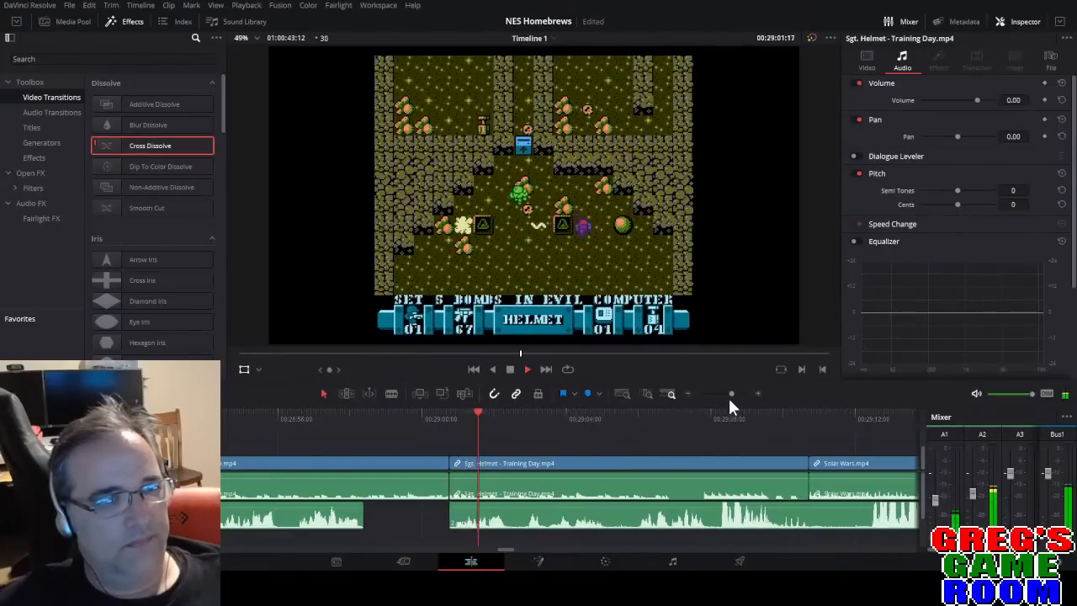
drag(730, 392, 733, 392)
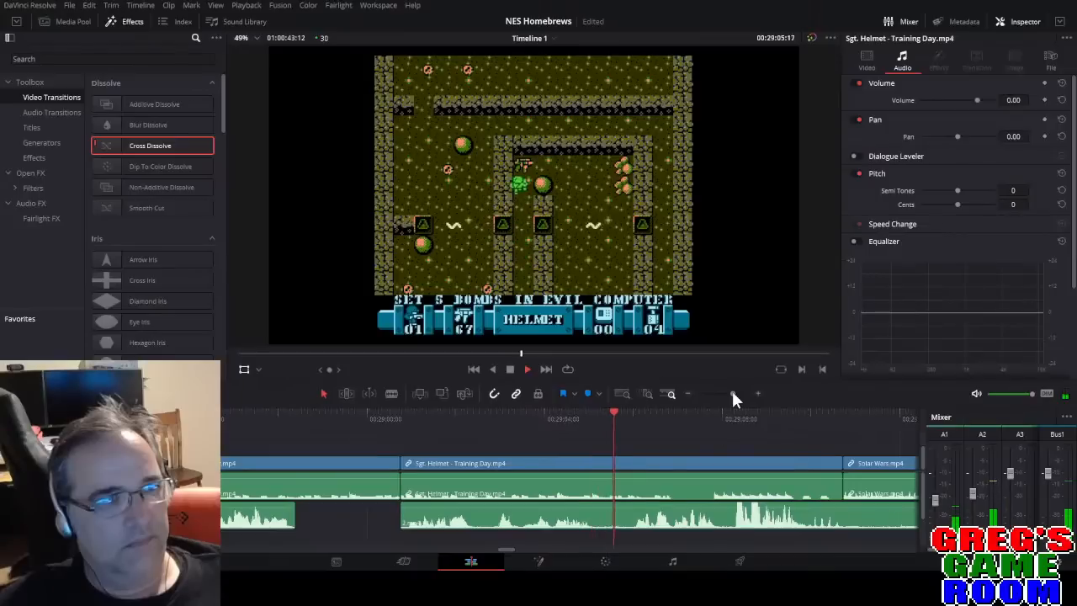
key(space)
key(b)
click(630, 516)
click(594, 522)
key(a)
click(609, 520)
key(BackSpace)
Play into Solar Wars, split the voice at about 29:10:21 and 29:12:11, and delete the silent piece between, leaving the gap open.
key(space)
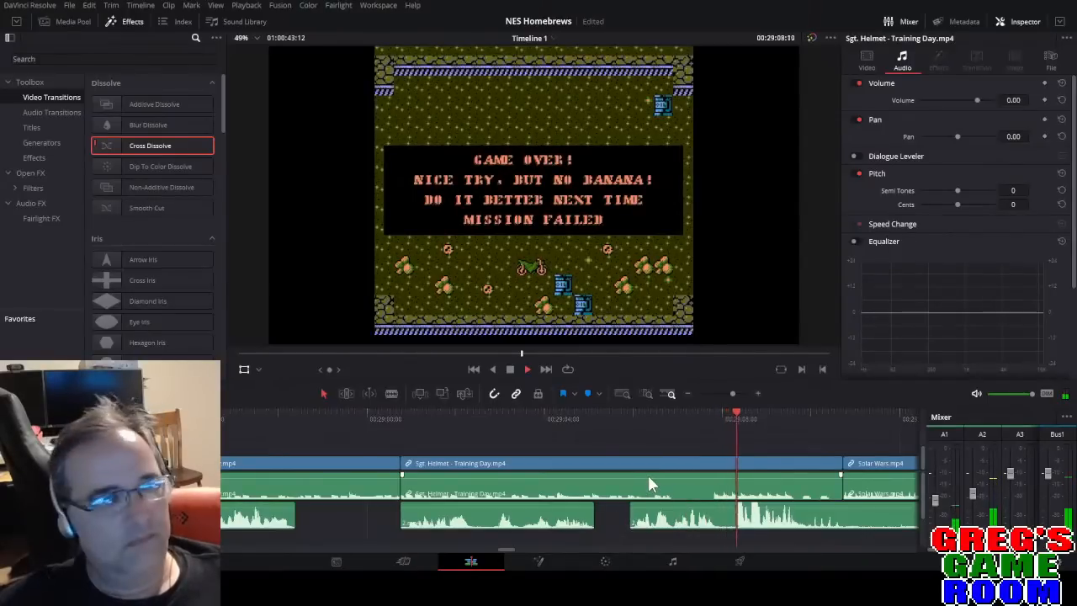
key(space)
drag(733, 393, 733, 393)
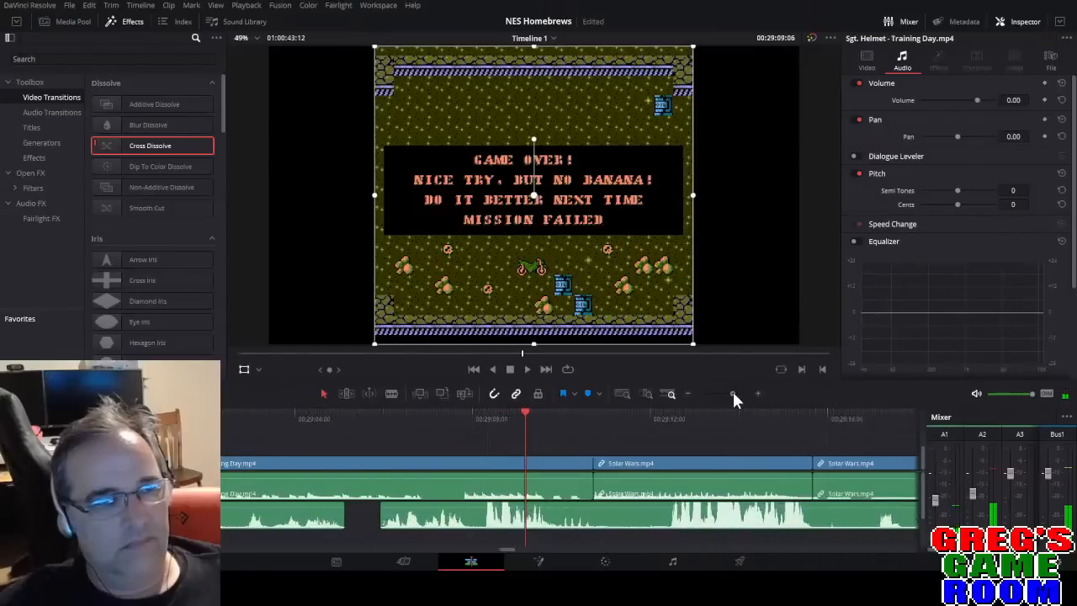
key(space)
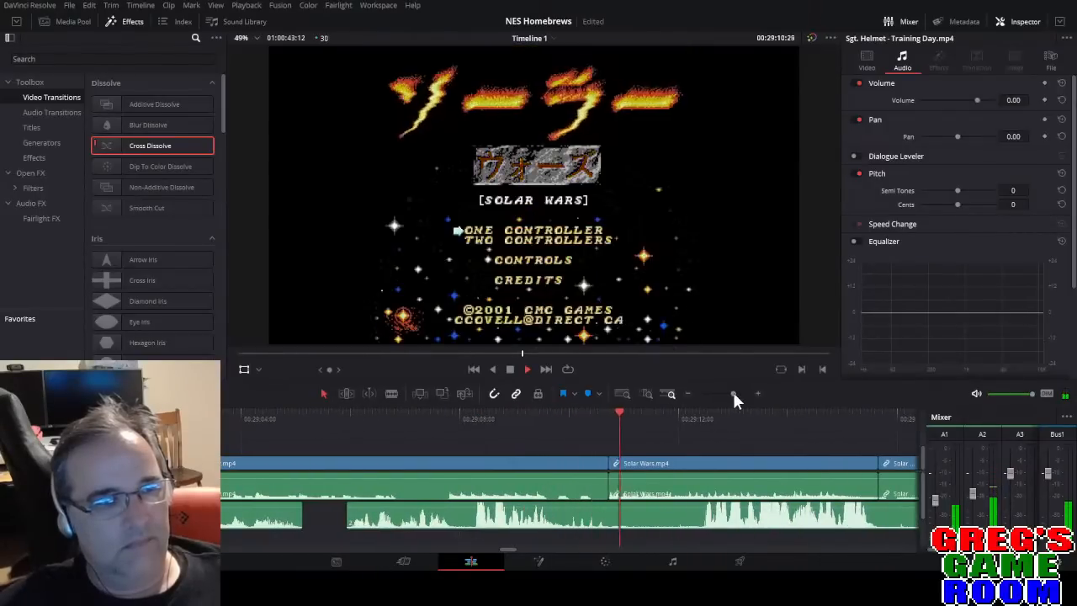
key(space)
click(613, 520)
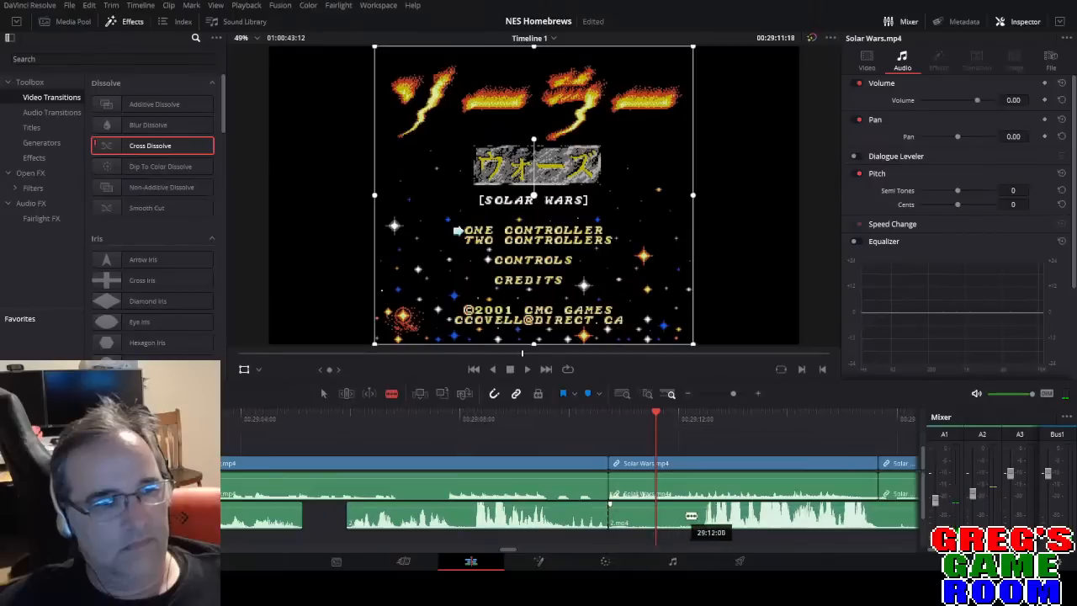
click(701, 518)
key(a)
click(679, 519)
key(BackSpace)
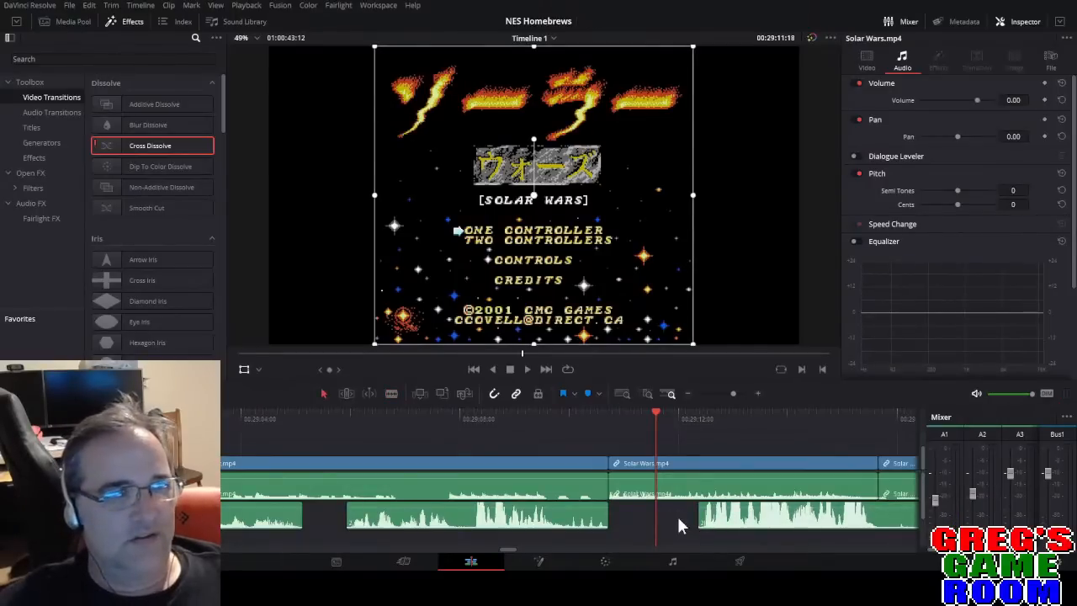
Replay from about 29:04 and move the voice phrase slightly earlier so it starts at 29:05:25, checking it in playback.
click(263, 418)
key(space)
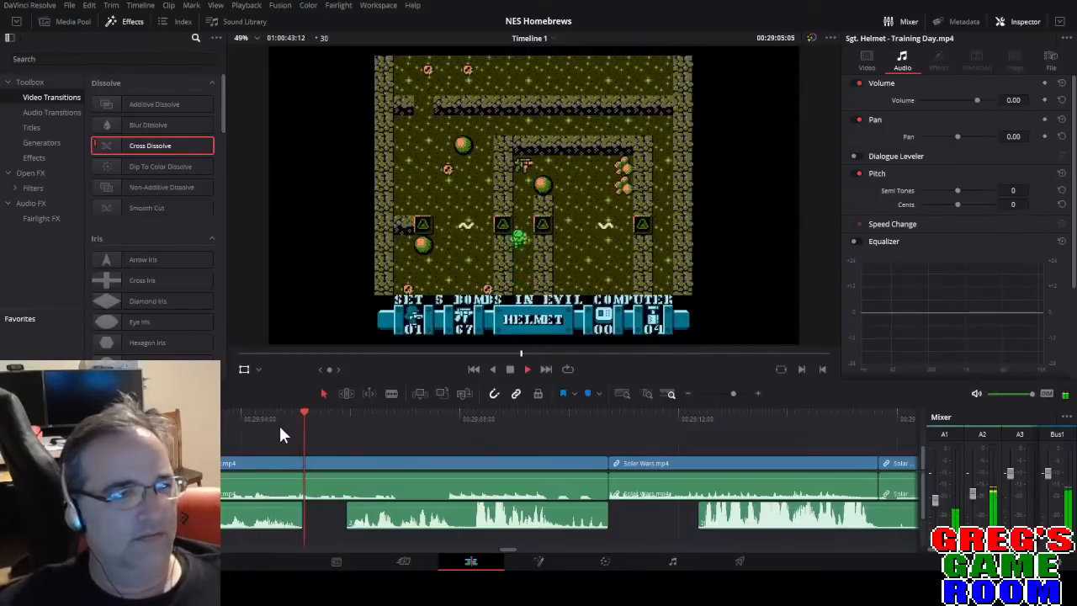
key(space)
click(418, 523)
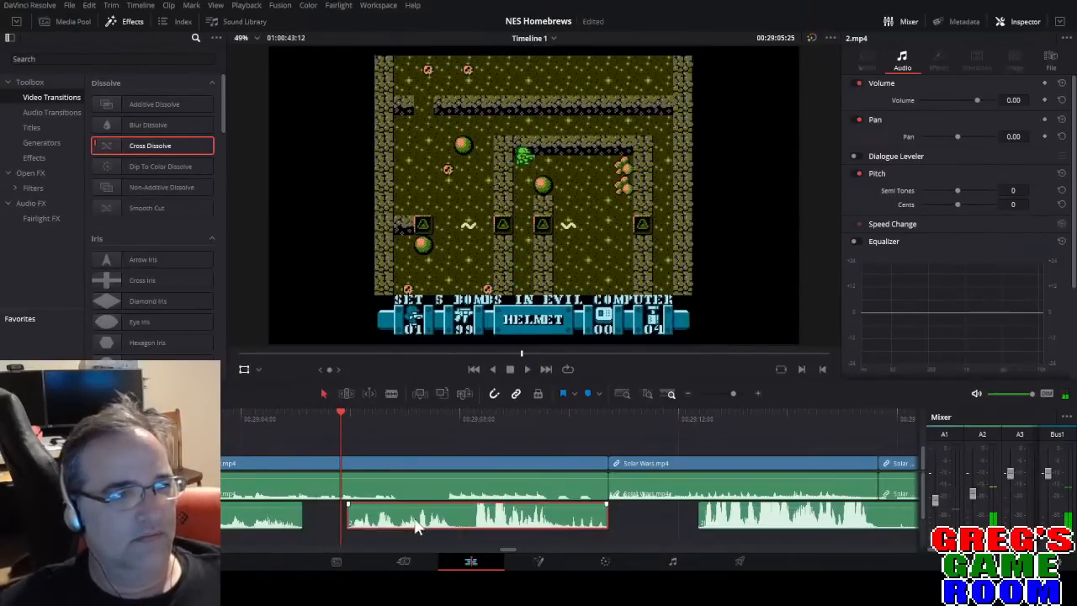
drag(419, 523, 412, 524)
key(space)
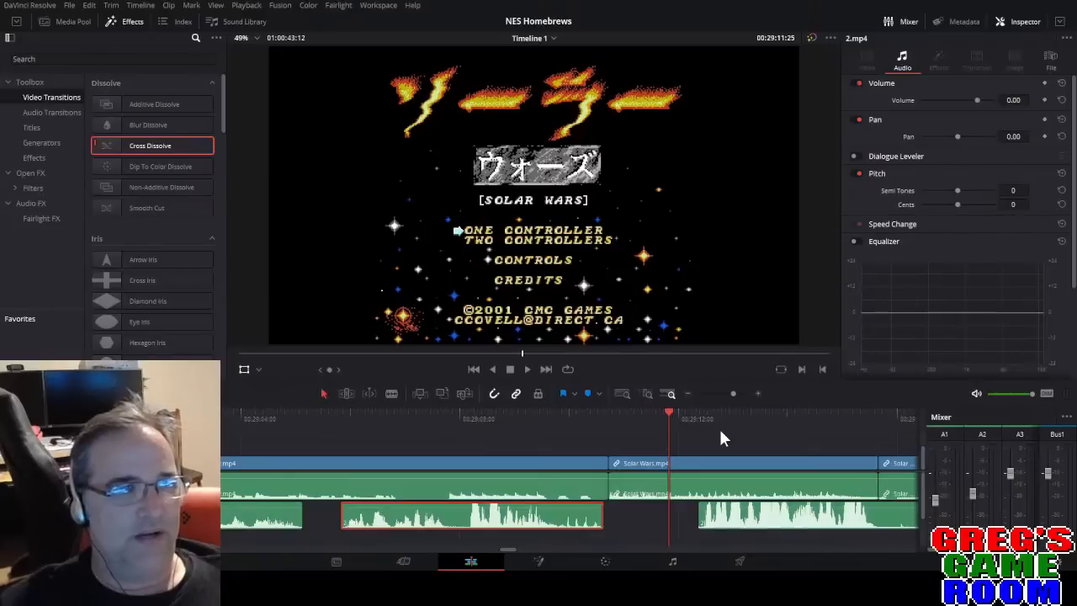
Split the voice clip at 29:15:27, move the phrase before it earlier to end at the Solar Wars gameplay cut, and replay it.
key(space)
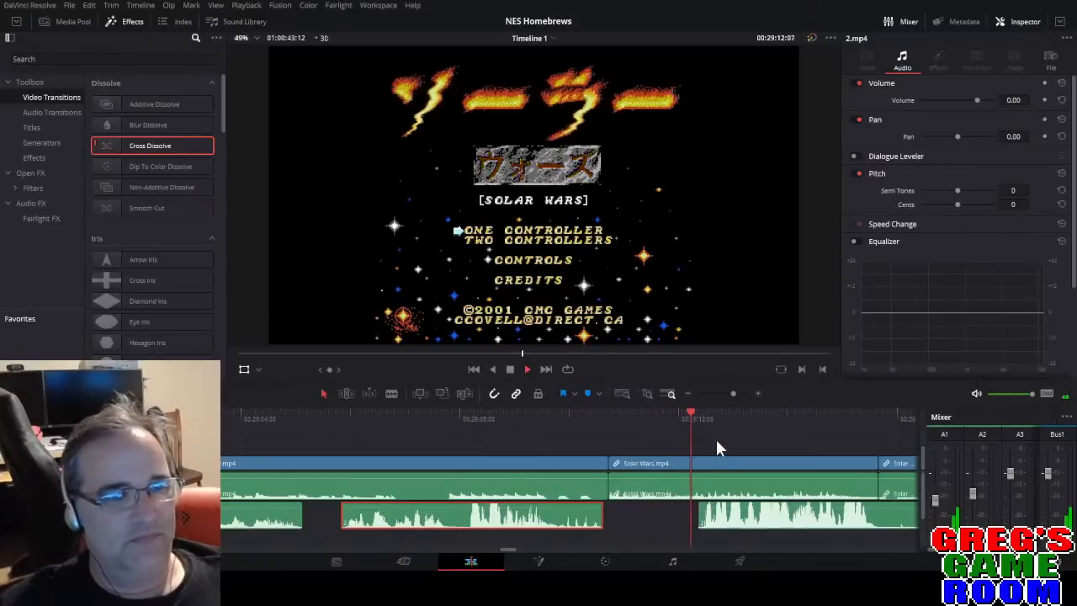
drag(733, 393, 737, 393)
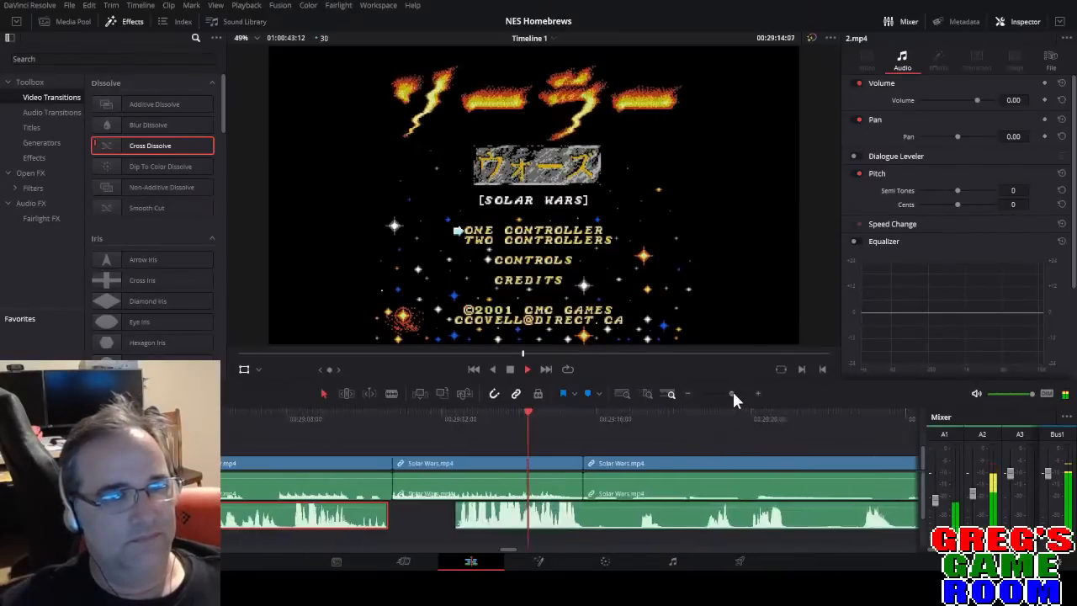
key(space)
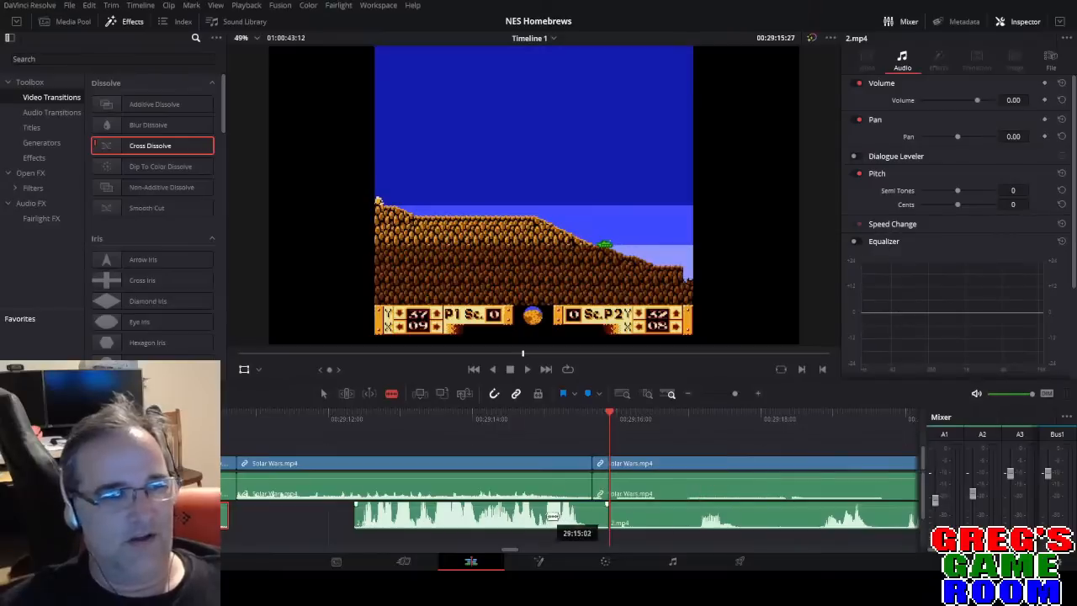
drag(509, 520, 488, 522)
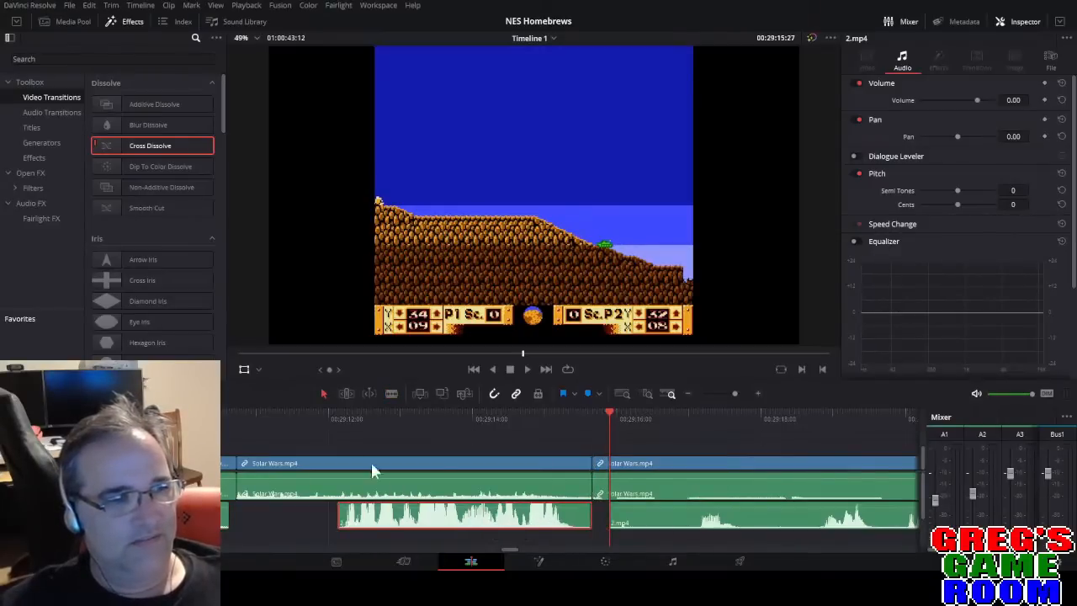
click(333, 414)
key(space)
click(695, 419)
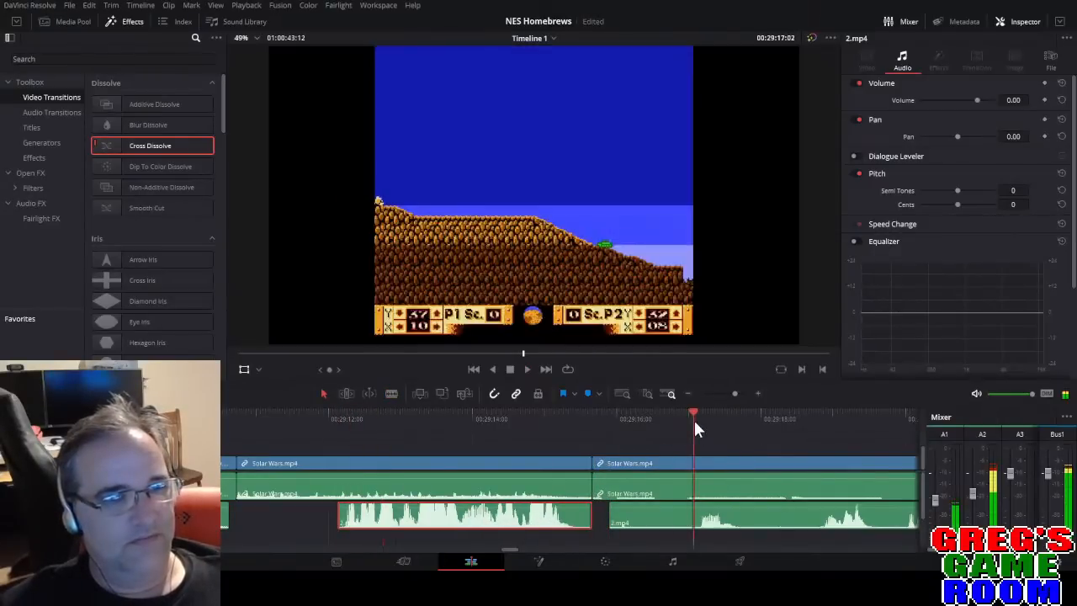
Split the Solar Wars gameplay where the moved voice phrase starts, near 29:12:04, and ripple delete the title-screen piece before it.
click(317, 416)
key(b)
click(339, 487)
key(a)
click(309, 492)
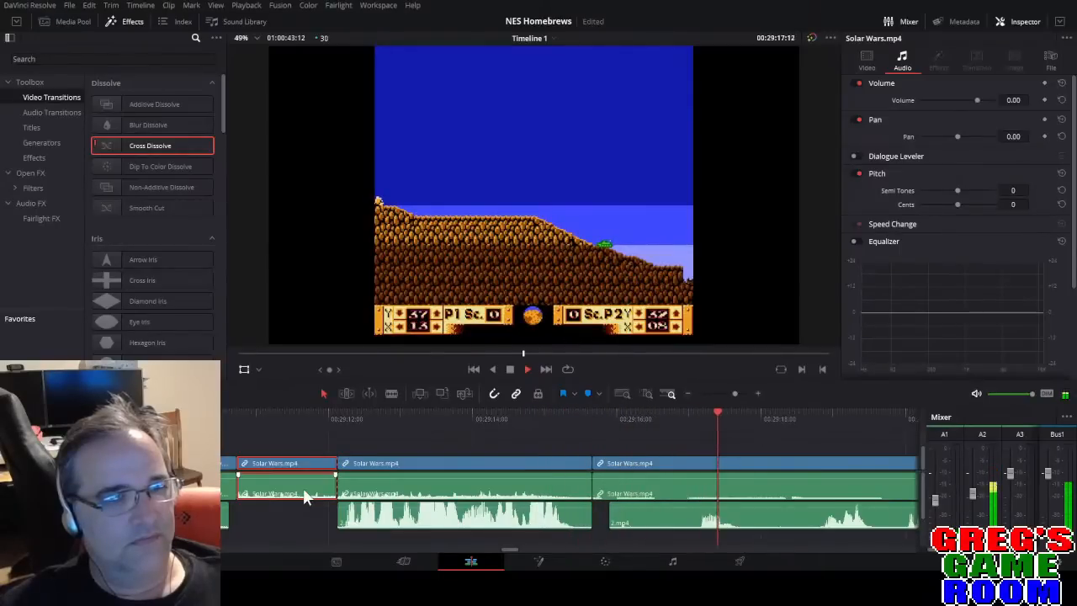
key(Delete)
Split the next voice clip at about 29:15:21 and delete its silent first part, leaving the gap open.
key(b)
click(596, 518)
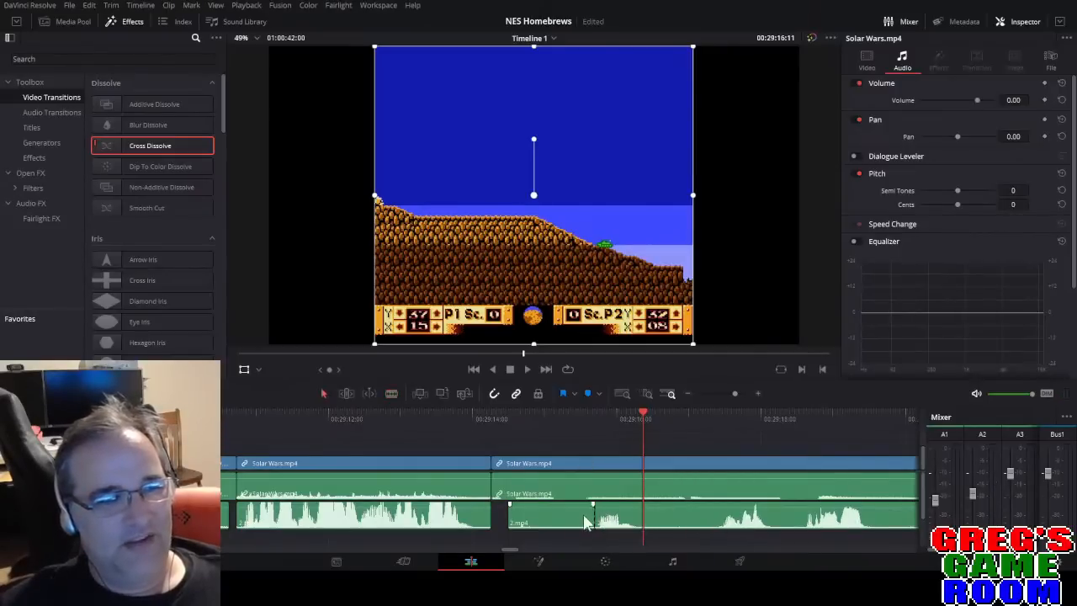
key(a)
click(553, 515)
key(BackSpace)
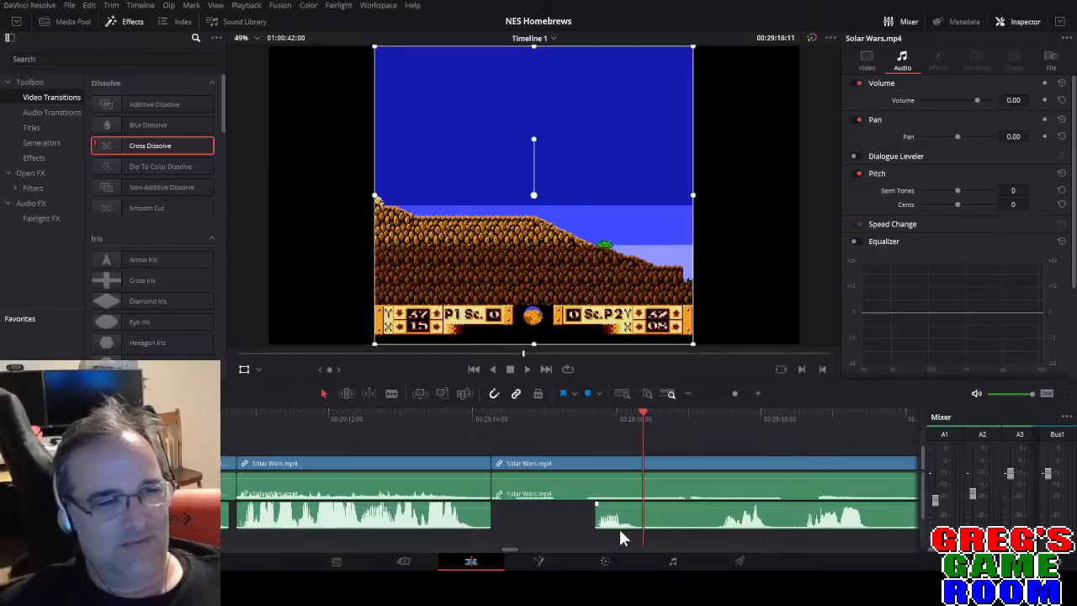
Replay from about 29:13:24, split the voice at about 29:16:11 and 29:17:10, and delete the silent piece between, leaving the gap.
key(space)
click(616, 421)
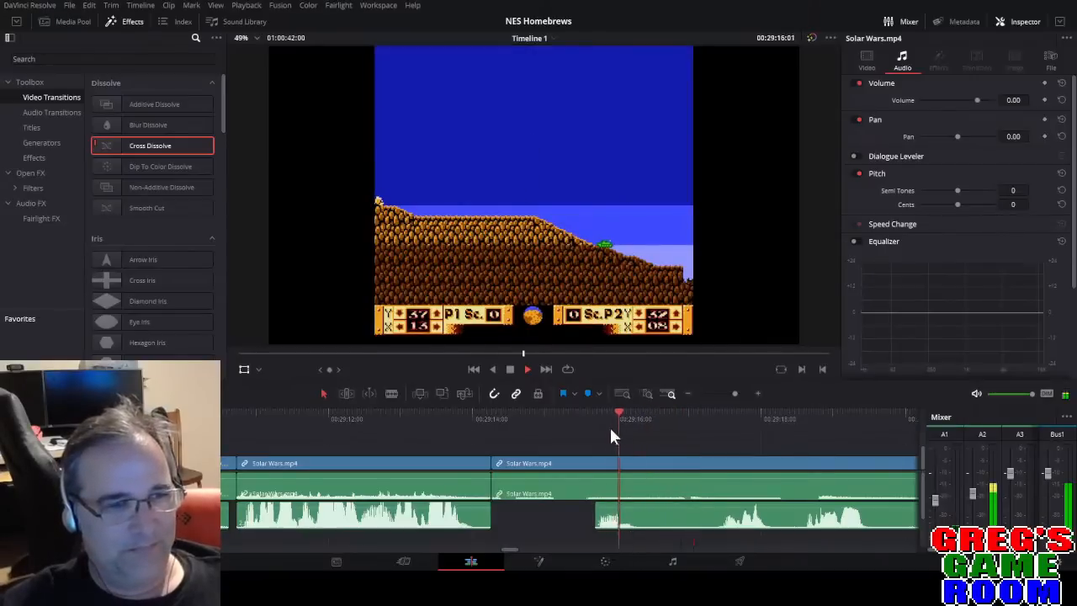
click(455, 417)
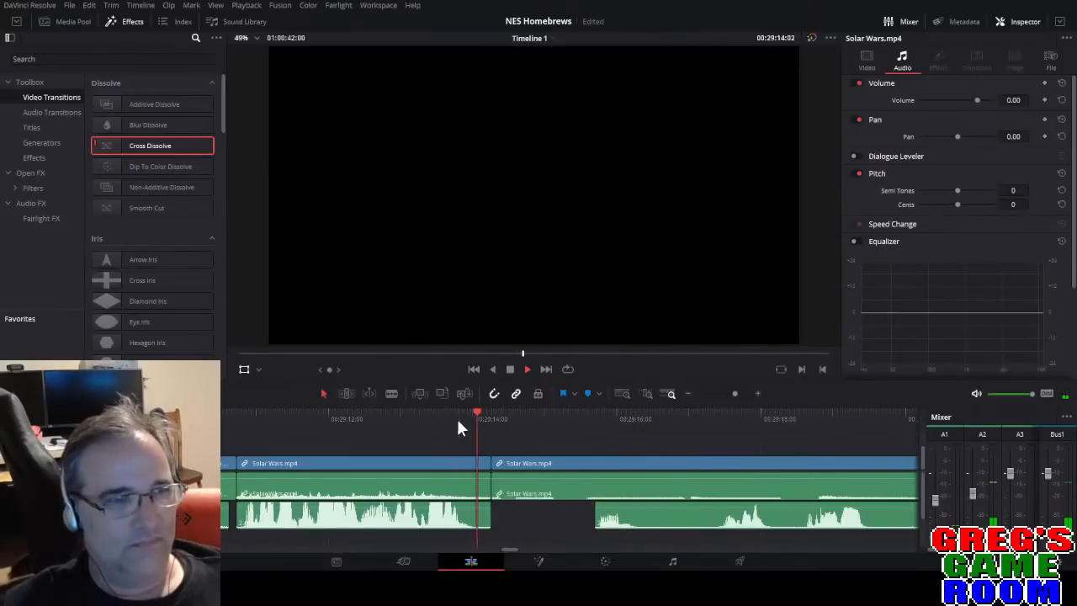
key(space)
key(b)
click(644, 518)
click(715, 514)
key(a)
click(672, 515)
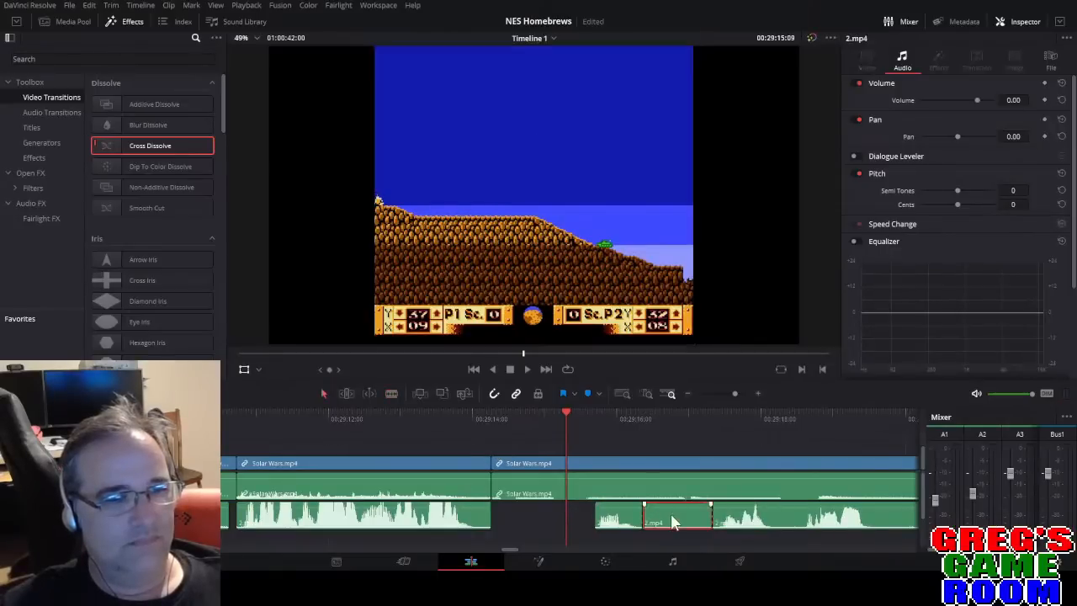
key(BackSpace)
Play ahead, split the voice at about 29:19:16 and 29:21:11, and delete the silent piece between, leaving the gap open.
key(space)
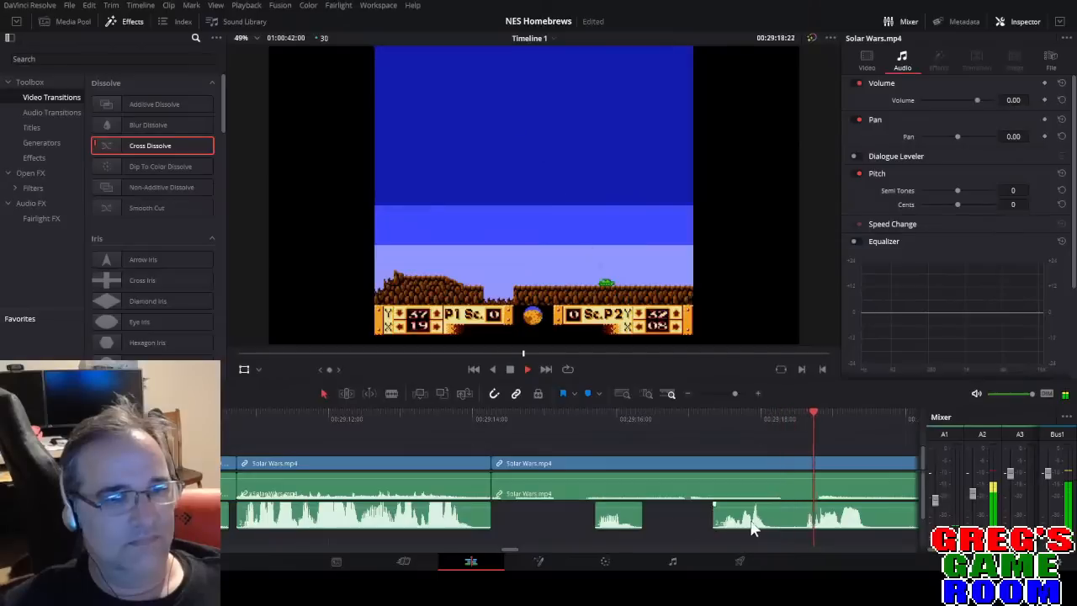
key(b)
key(space)
click(480, 522)
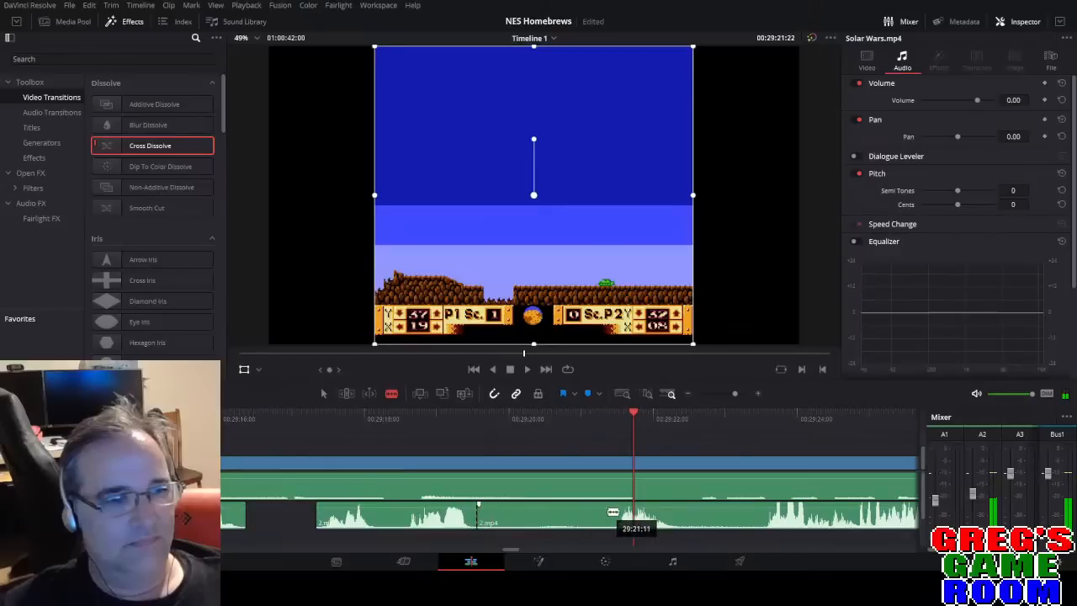
click(615, 512)
key(a)
click(564, 516)
key(BackSpace)
Split the voice clip at about 29:18:03 and 29:18:17, delete the silent piece between, and replay the section.
key(b)
click(412, 518)
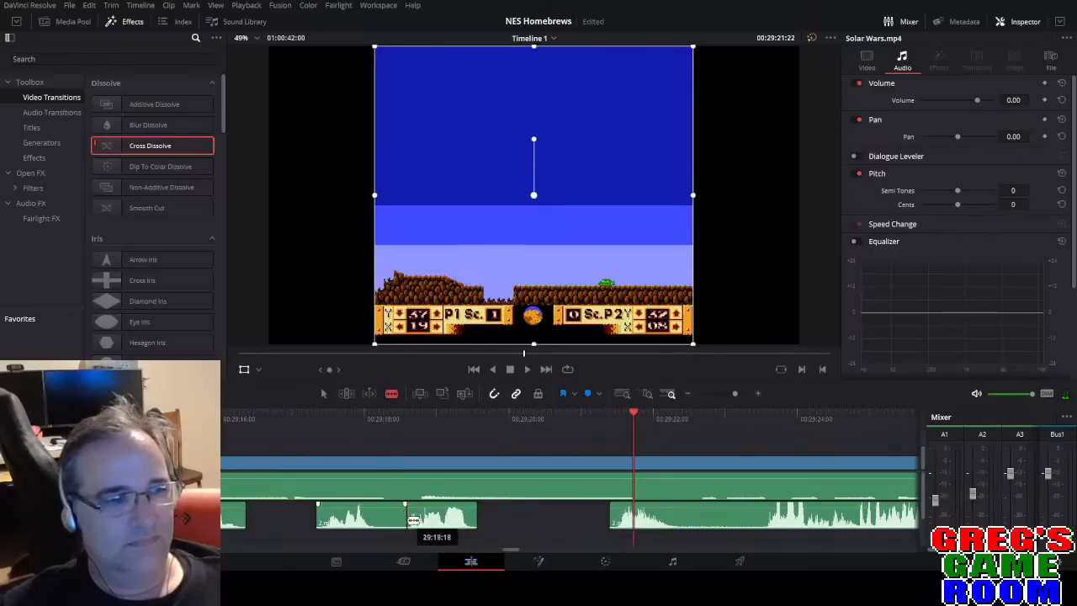
click(377, 520)
key(a)
click(397, 520)
key(BackSpace)
click(339, 413)
key(space)
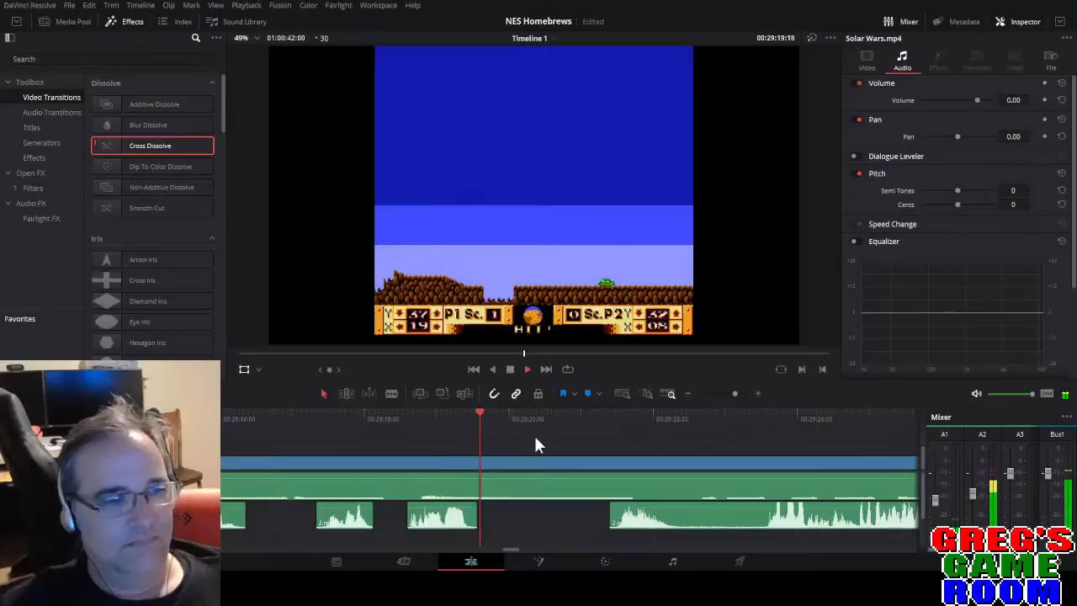
Split the voice clip at about 29:22:12 and move the phrase before it earlier so it starts at 29:20:17.
key(space)
key(b)
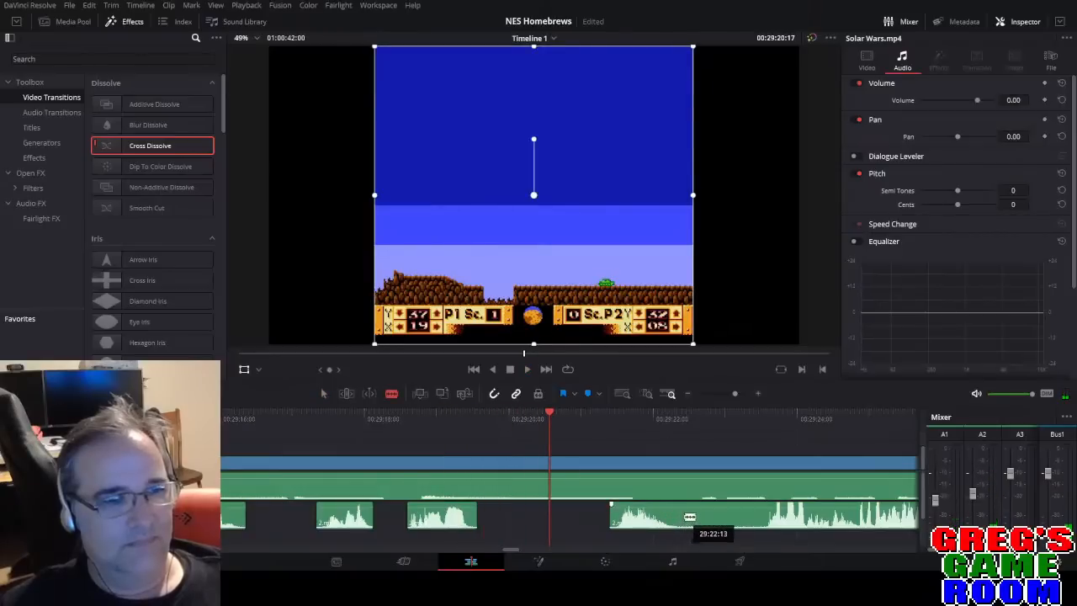
click(685, 515)
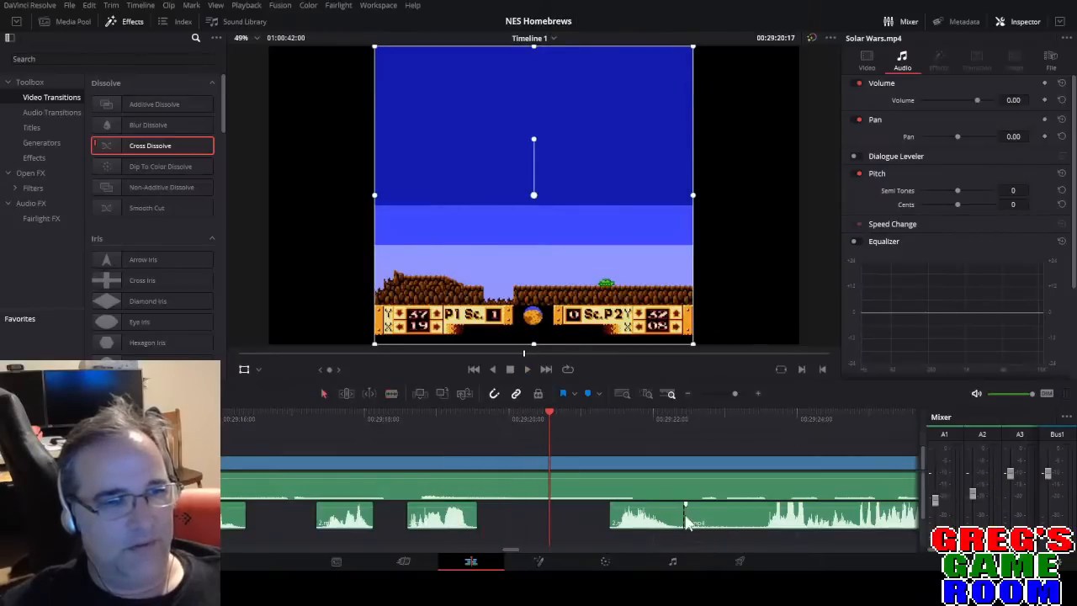
drag(651, 526, 590, 526)
Play on, split the following voice clip at about 29:23:14, and delete its silent first part, leaving the gap open.
key(space)
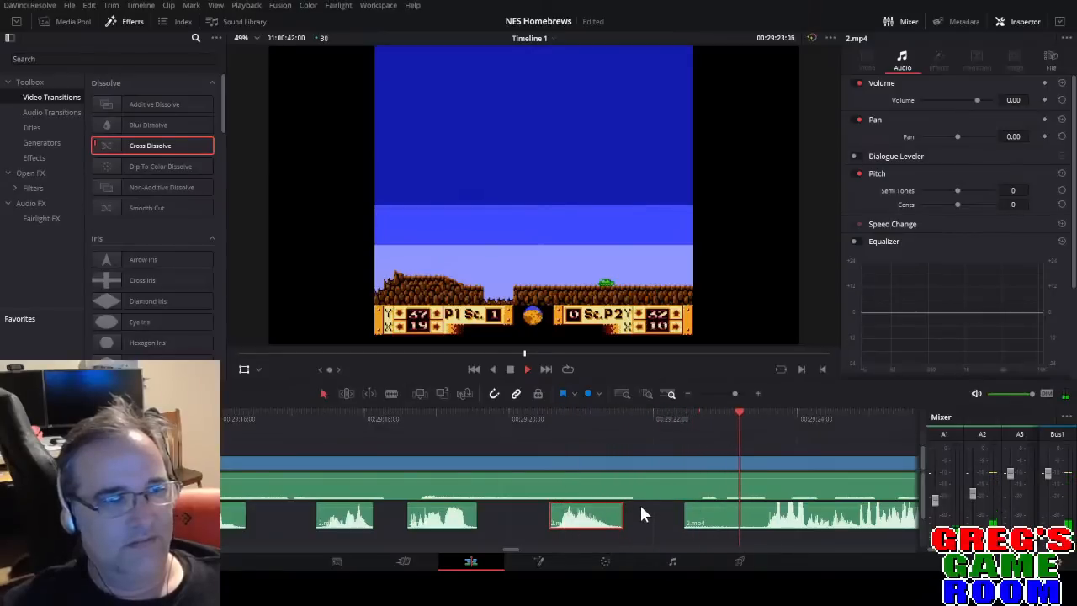
key(b)
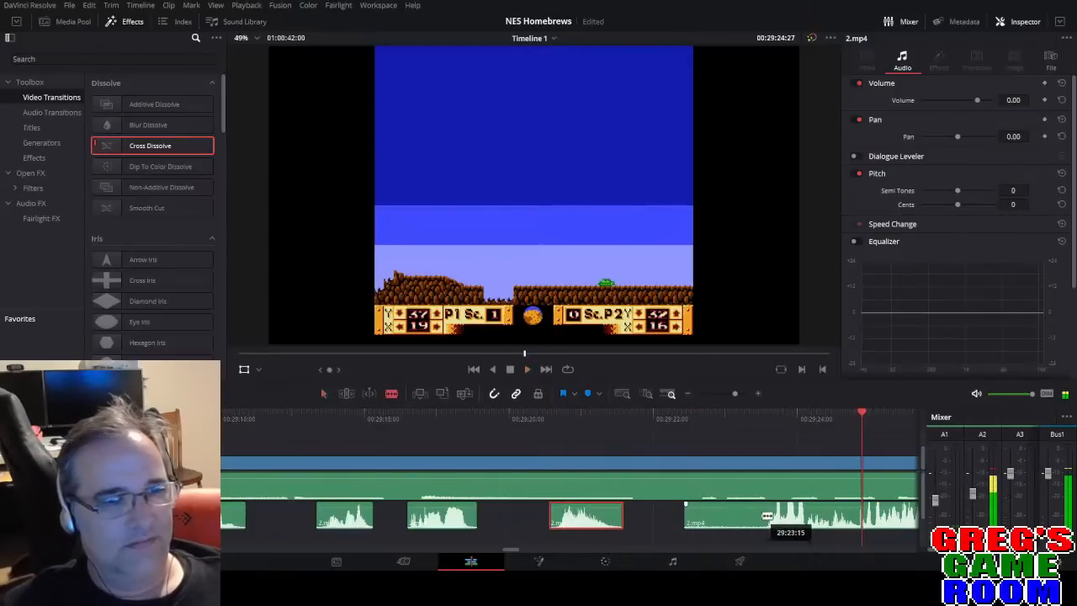
click(767, 515)
key(a)
click(723, 514)
key(Delete)
key(space)
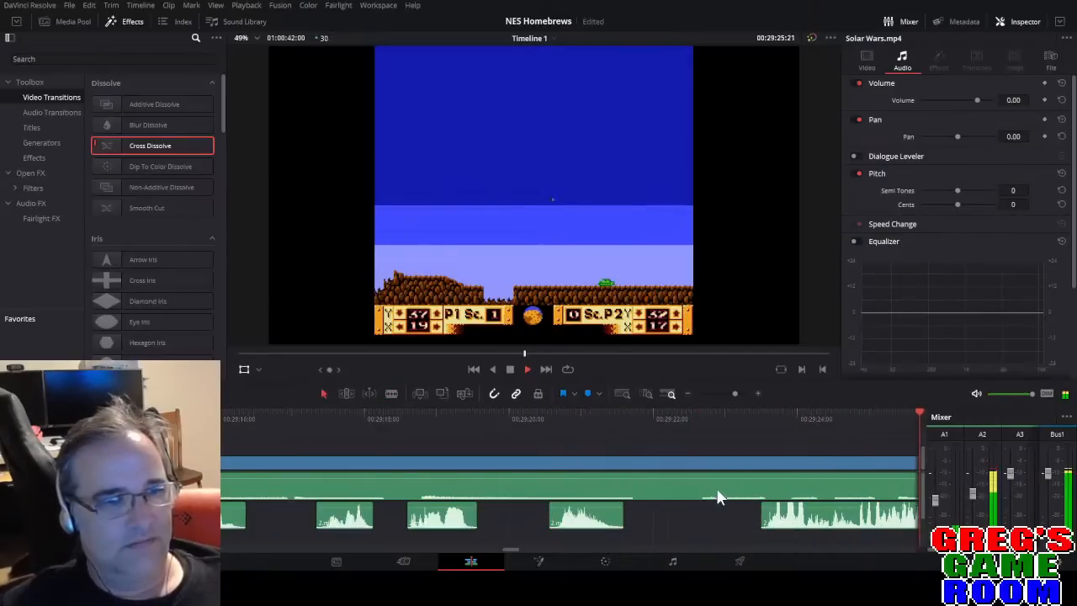
Split the voice clip at about 29:26:16 and 29:27:01 and delete the piece between, leaving the gap open.
key(b)
click(621, 514)
click(585, 520)
key(a)
click(602, 525)
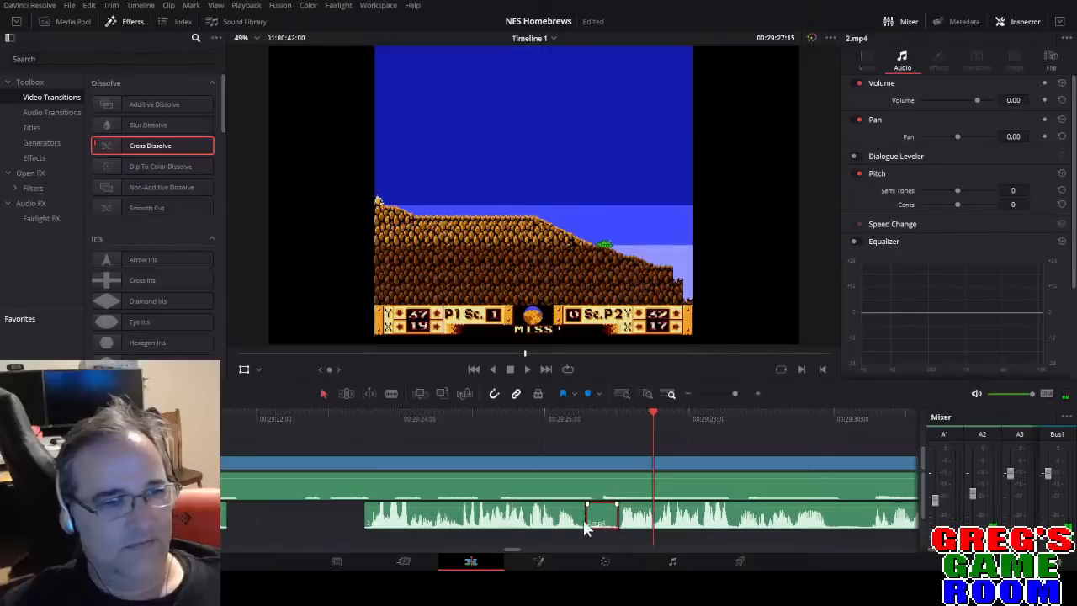
key(Delete)
Replay from about 29:21, move the voice phrase earlier to start near 29:22:11, and split the following voice clip at about 29:29:29.
click(189, 417)
key(space)
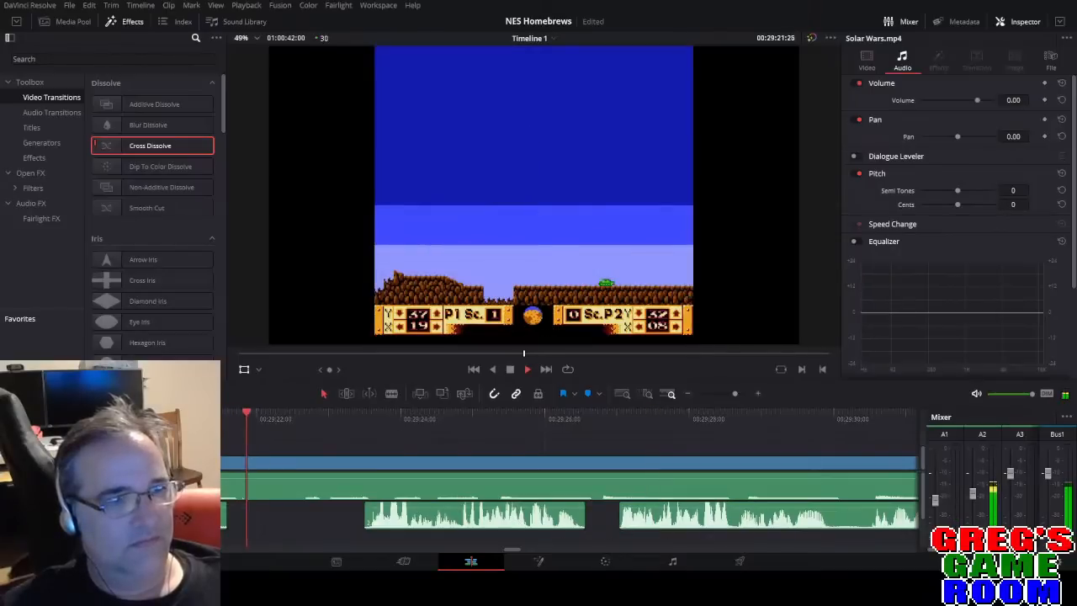
drag(444, 518, 361, 517)
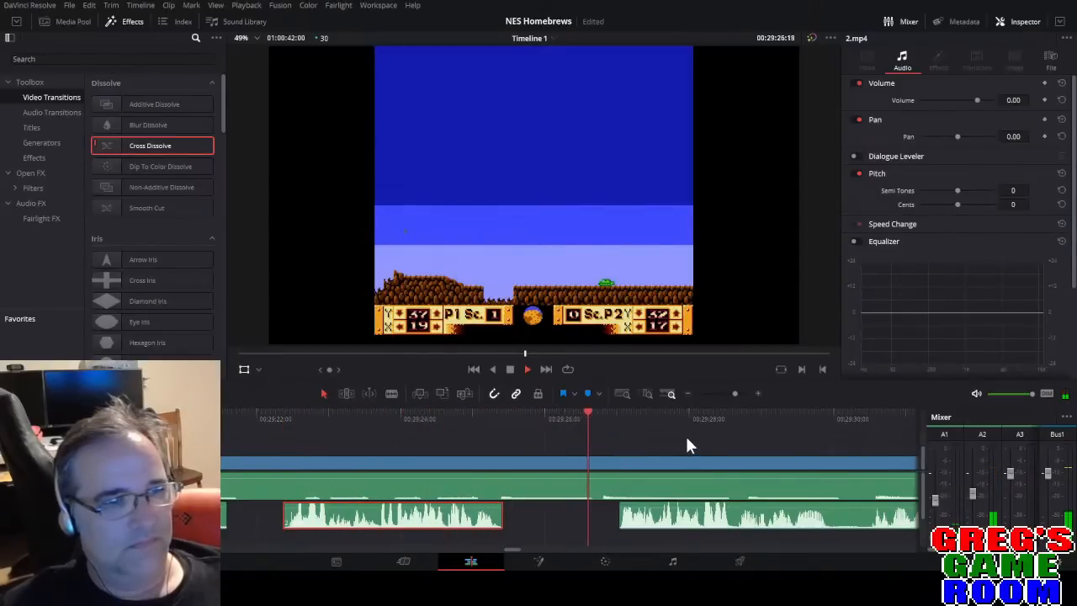
key(b)
click(831, 516)
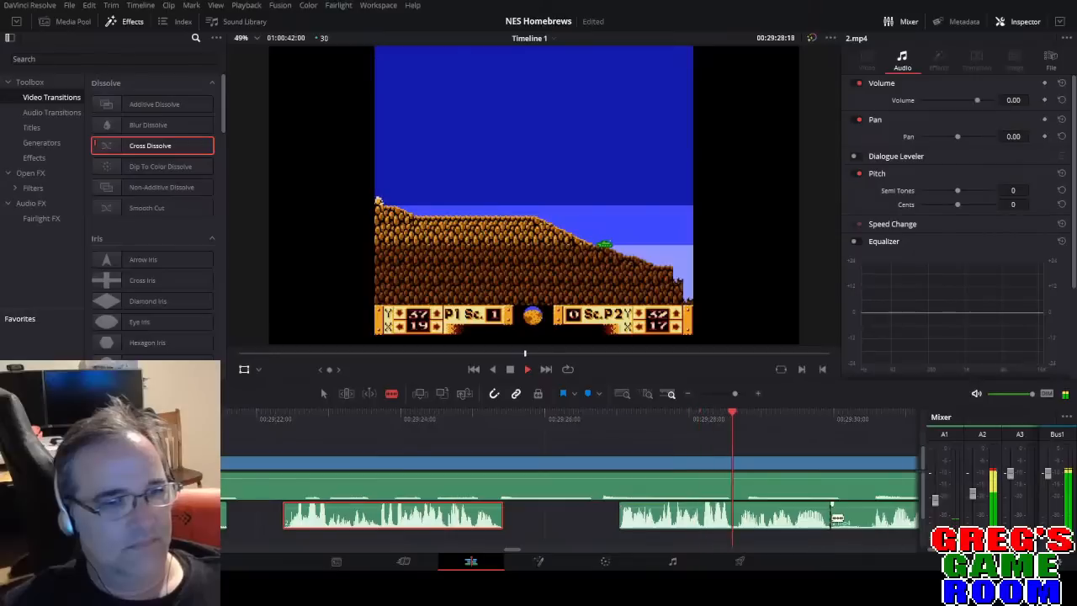
Split the voice clip at 29:27:12, delete its short first part before that point, and play the trimmed start.
click(619, 419)
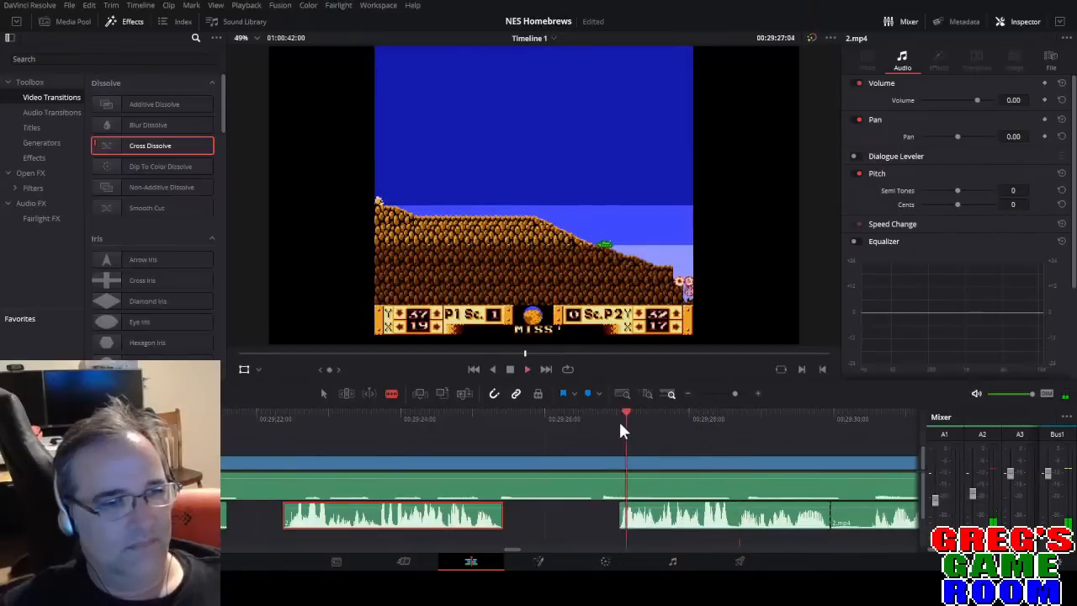
drag(736, 395, 747, 392)
drag(353, 421, 514, 427)
click(526, 519)
key(a)
click(462, 522)
key(Delete)
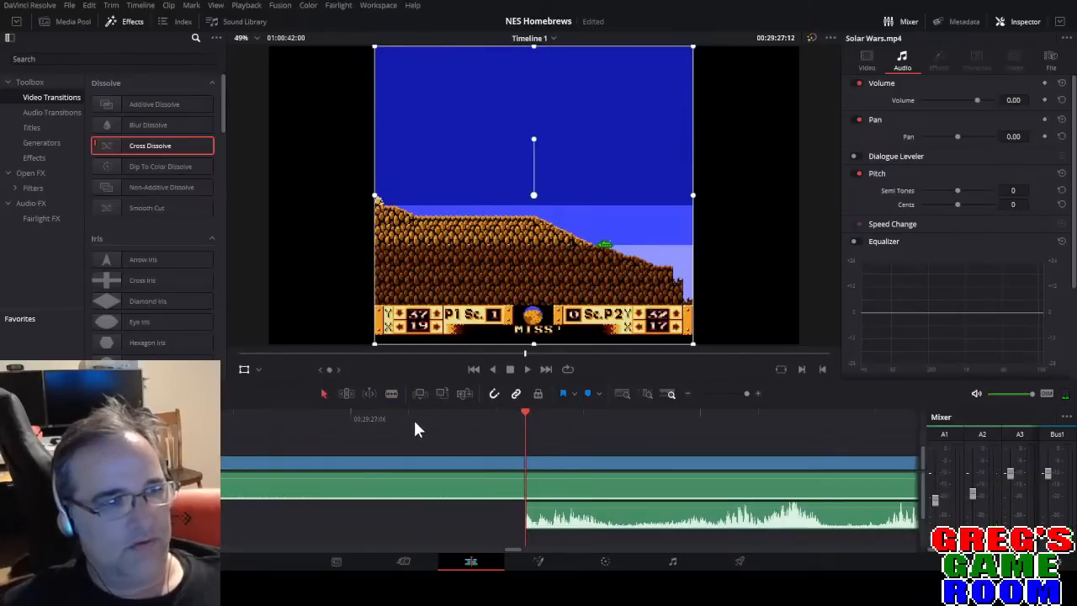
click(413, 419)
key(space)
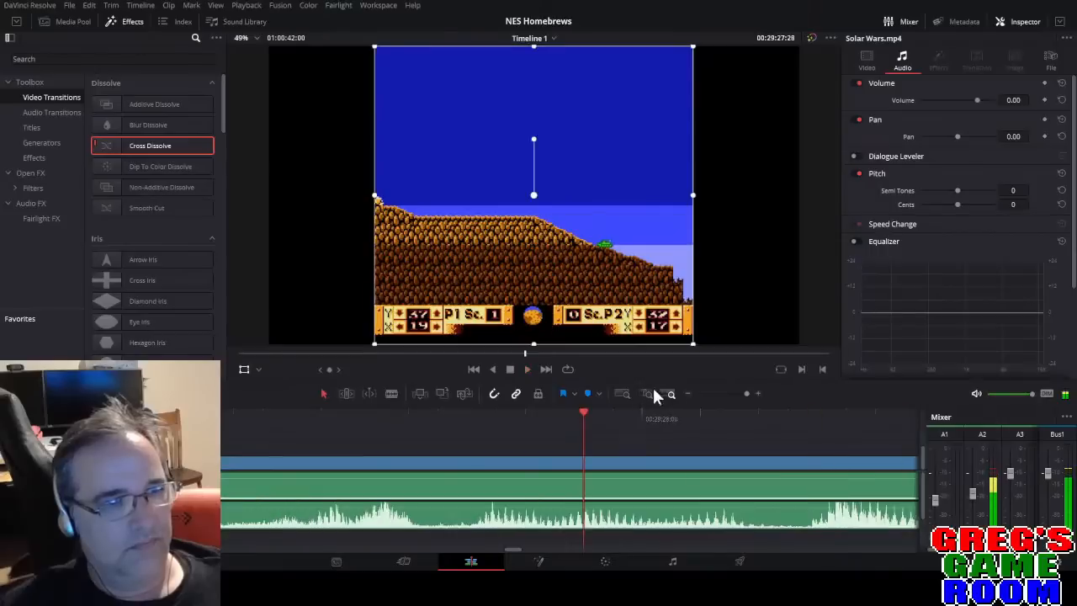
Move the voice phrase at about 29:27:12 earlier to start near 29:25:23, leaving a short gap after the preceding phrase, and replay it.
click(732, 393)
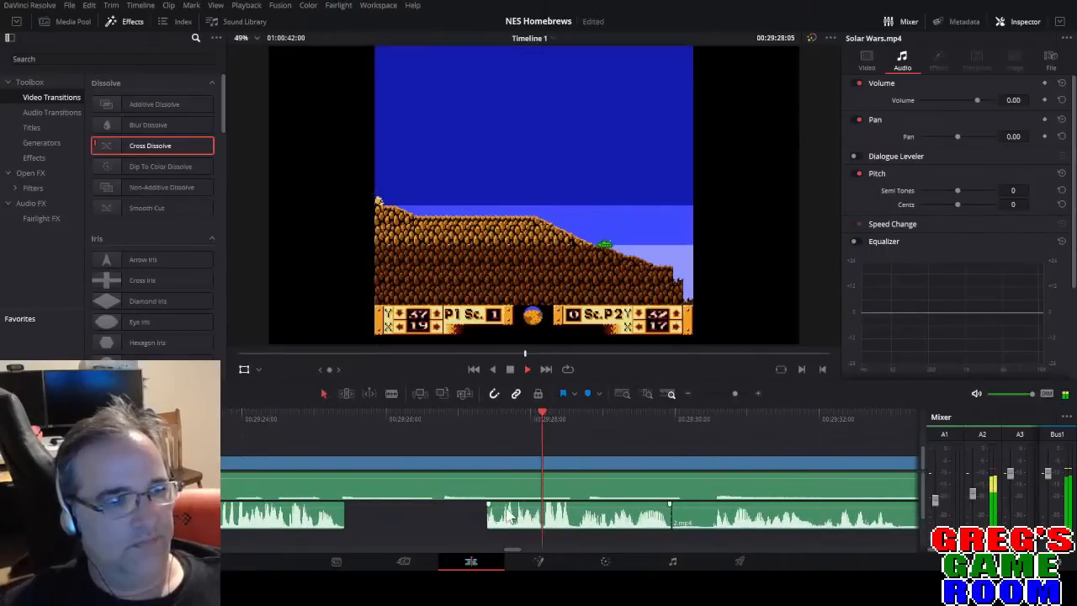
drag(500, 522, 359, 522)
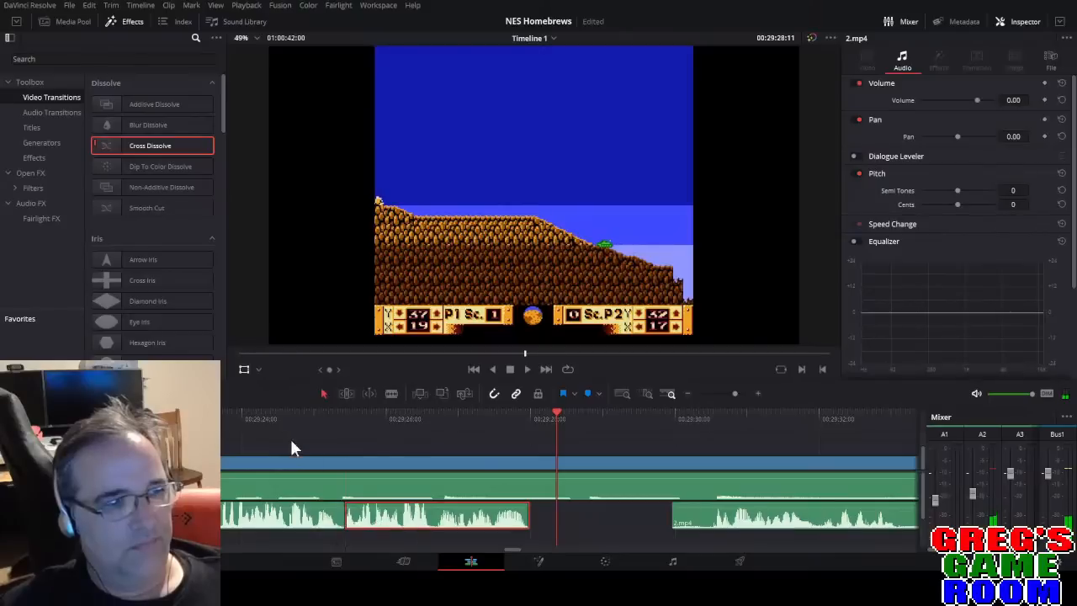
click(268, 418)
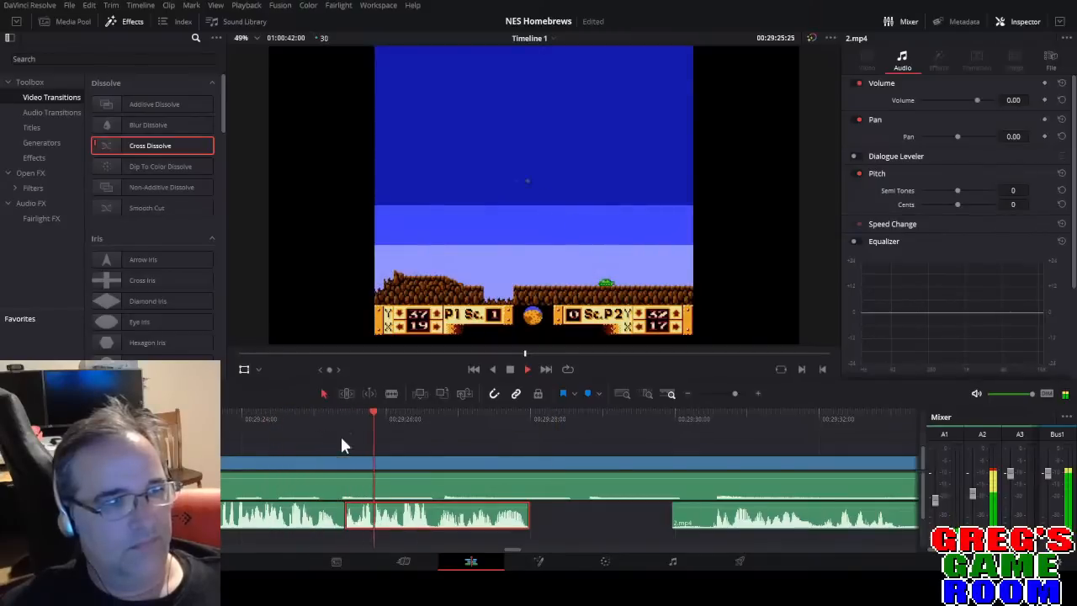
drag(435, 528, 459, 528)
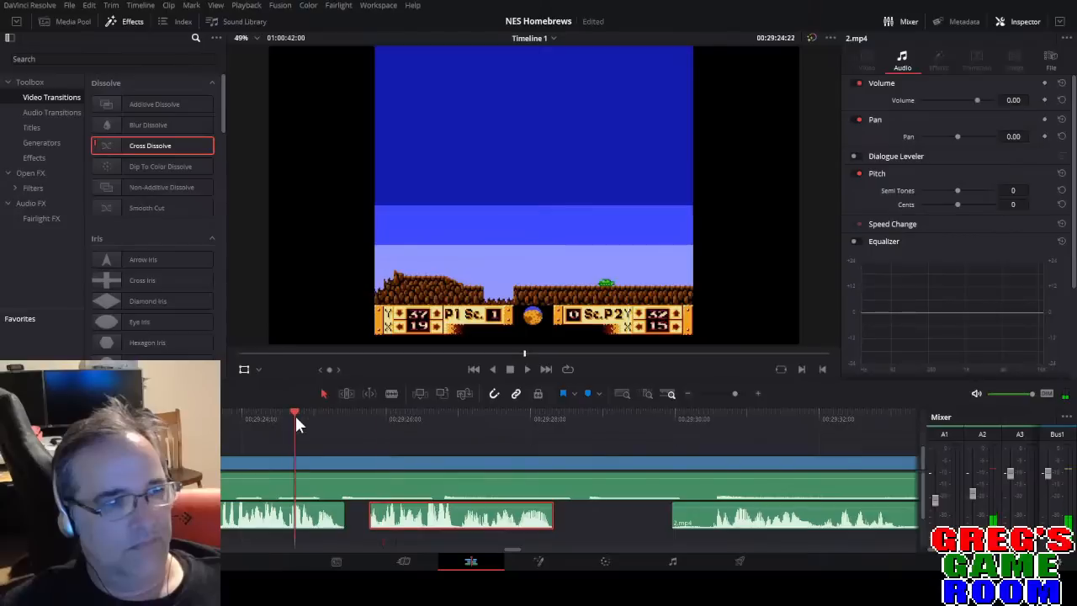
key(space)
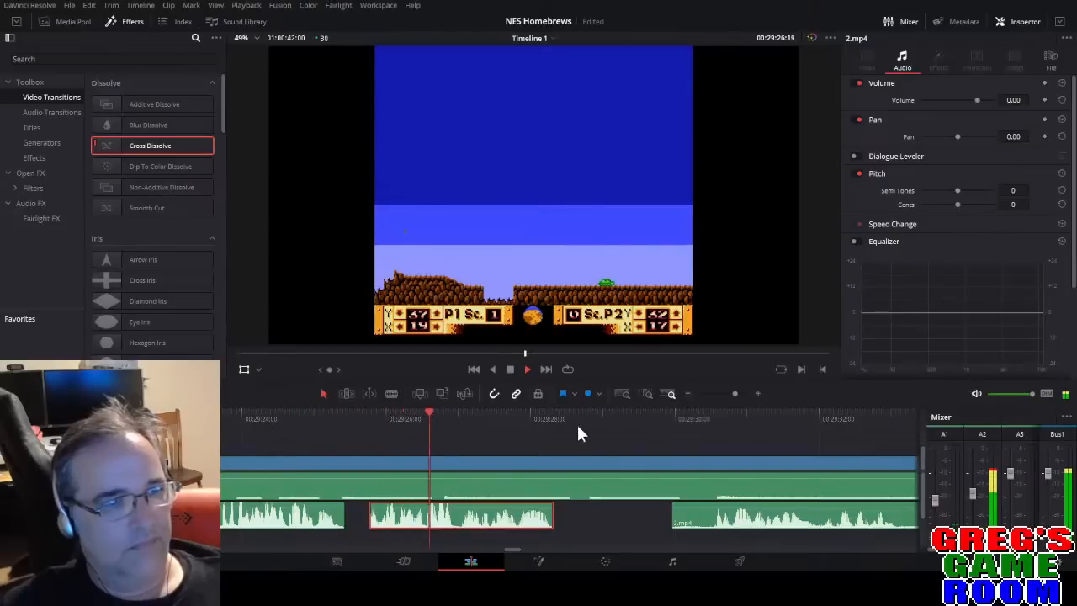
Split the following voice clip at about 29:30:15 and delete its first part, leaving the gap open.
drag(734, 394, 736, 394)
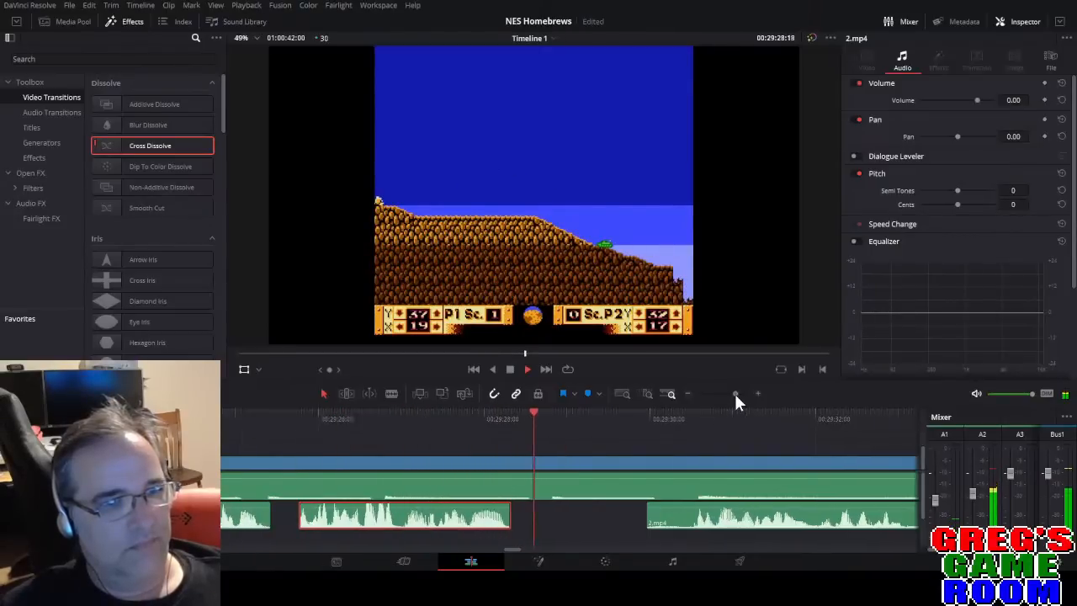
key(a)
click(636, 516)
key(Delete)
Play on, split the voice clip at about 29:33:15, and delete the part before the cut, leaving the gap open.
drag(736, 393, 734, 394)
key(b)
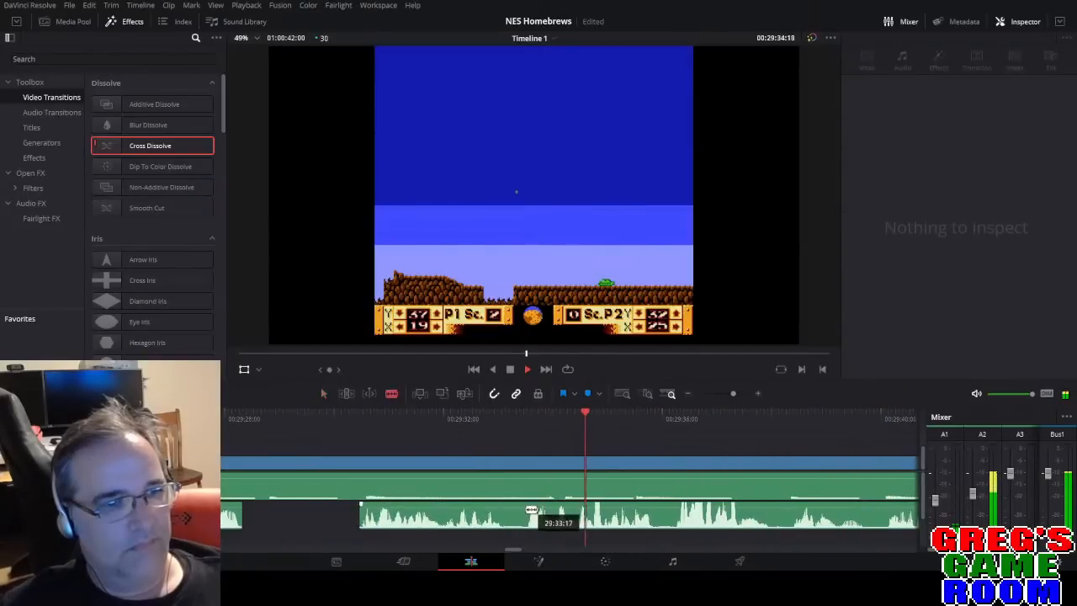
click(524, 510)
key(a)
click(510, 509)
key(Delete)
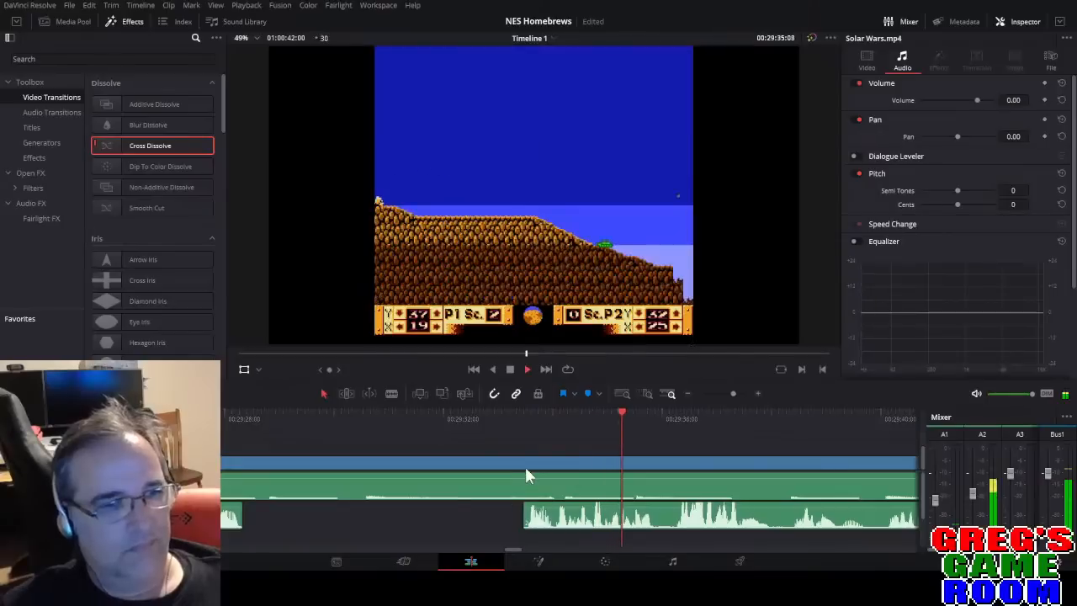
Split the voice clip at about 29:35:28 and 29:36:07 and delete the piece between, leaving the gap open.
key(b)
key(space)
click(657, 519)
click(674, 515)
key(a)
click(666, 514)
key(Delete)
Move the isolated voice phrase earlier against the preceding phrase at about 29:28:11, replay it, and play on through the next voice clip.
drag(594, 523, 313, 524)
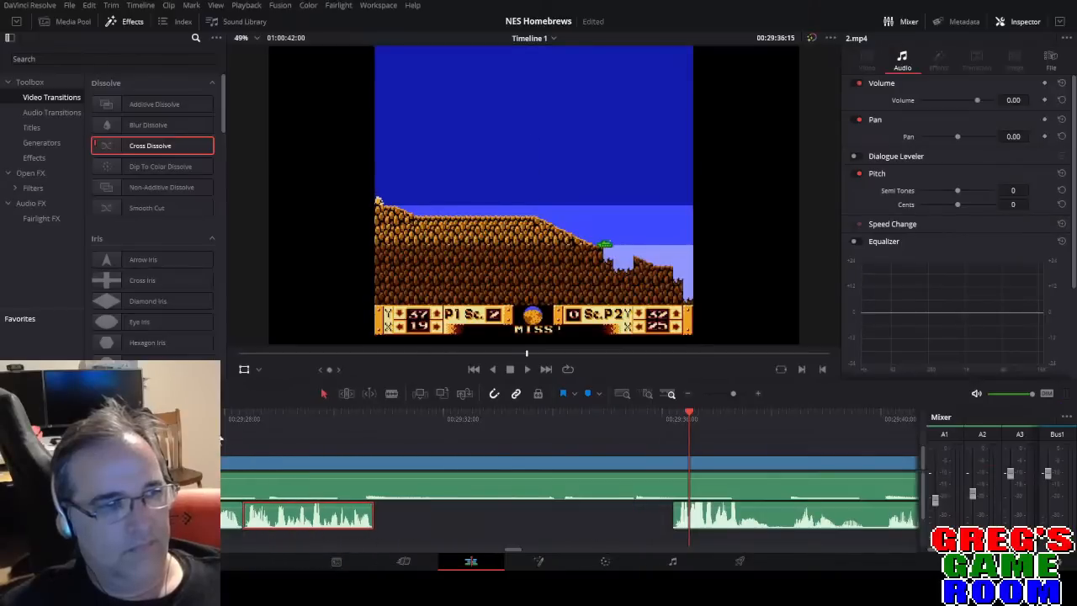
click(226, 414)
key(space)
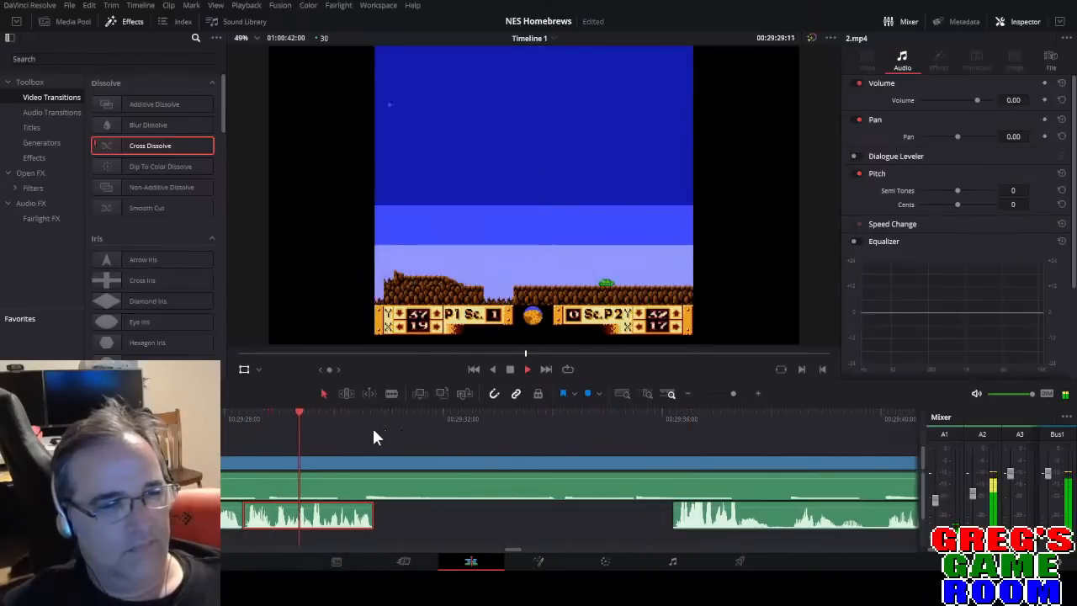
click(665, 421)
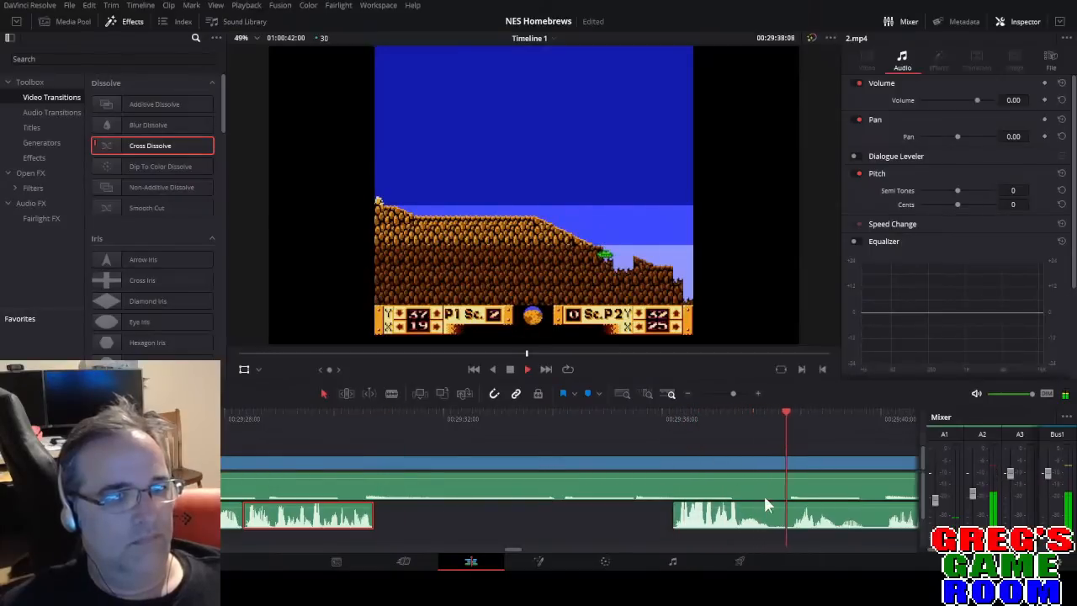
key(space)
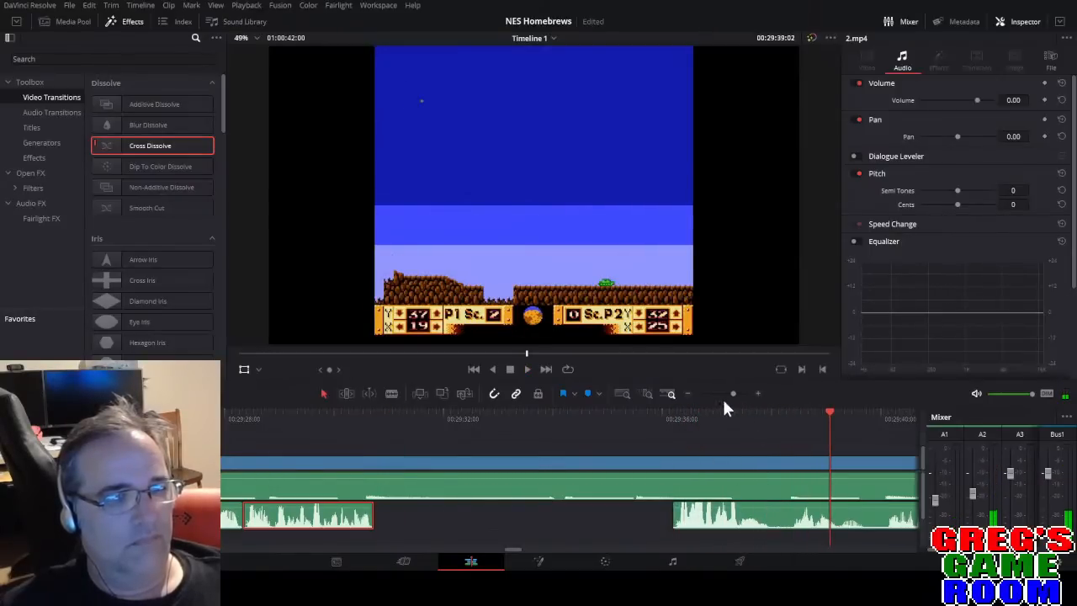
drag(729, 393, 727, 392)
key(space)
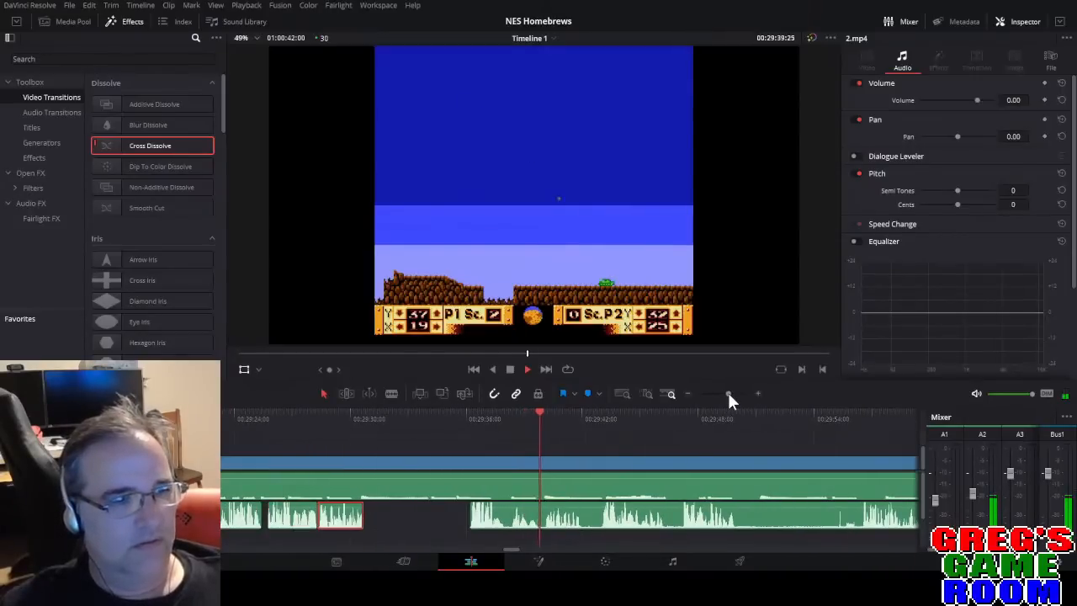
drag(728, 390, 731, 393)
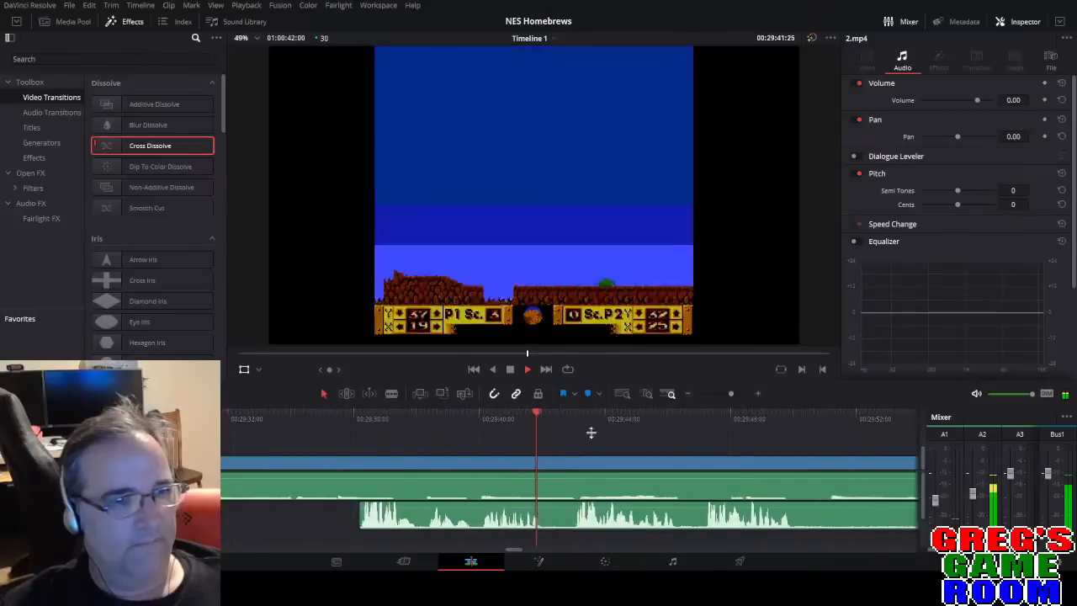
Split the voice clip at about 29:42:02 and 29:42:29, delete the piece between with the gap left open, and play on.
key(space)
key(b)
click(544, 520)
click(572, 519)
key(a)
click(555, 519)
key(BackSpace)
key(space)
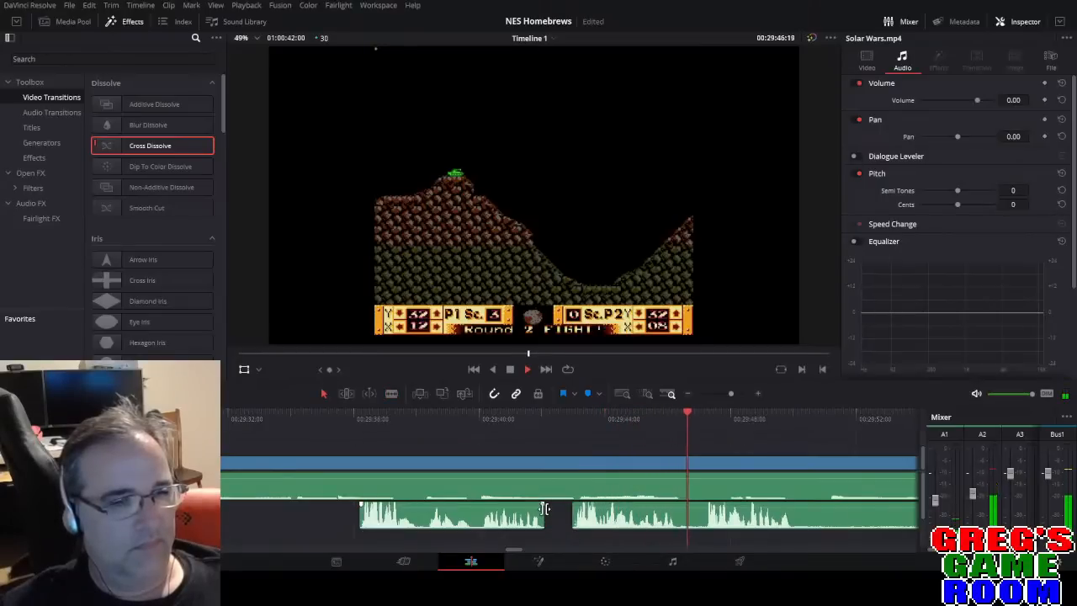
Split the voice clip at about 29:47:06, delete the part from 29:42:29 to the cut, and resume playback.
key(space)
key(b)
click(675, 513)
key(BackSpace)
key(space)
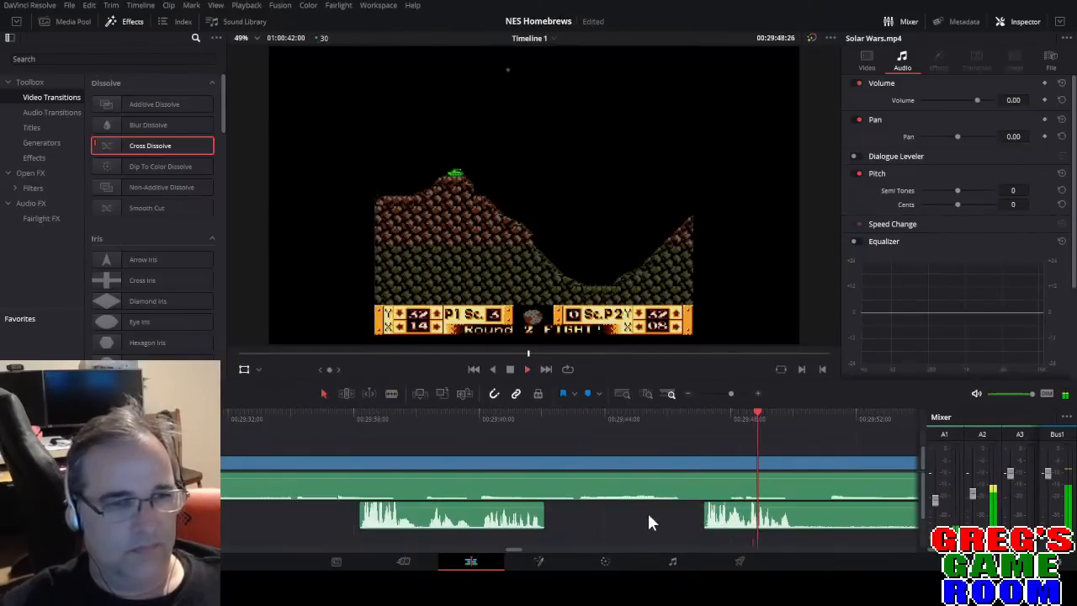
Split the voice clip at about 29:49:29 and move the phrase before the cut earlier to start at about 29:30:20, after the preceding phrase.
key(space)
key(b)
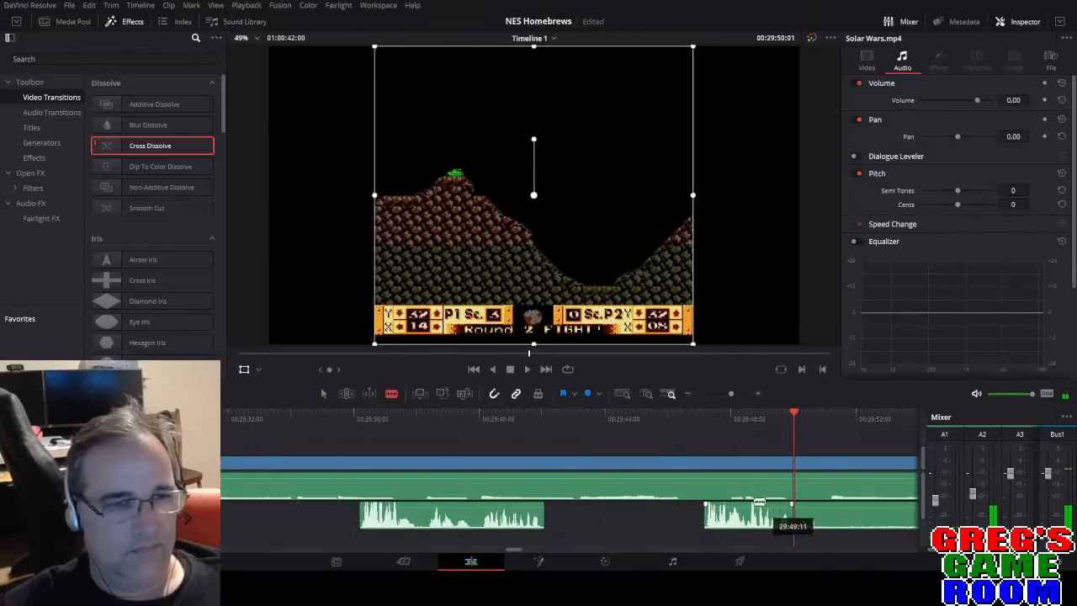
click(720, 393)
drag(719, 388, 723, 394)
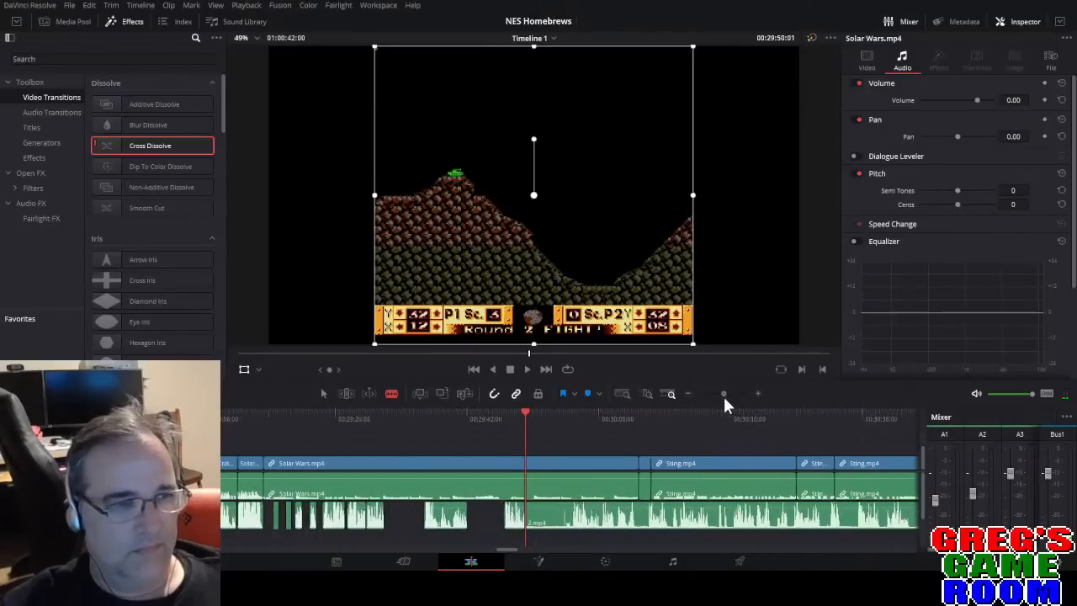
click(360, 418)
key(space)
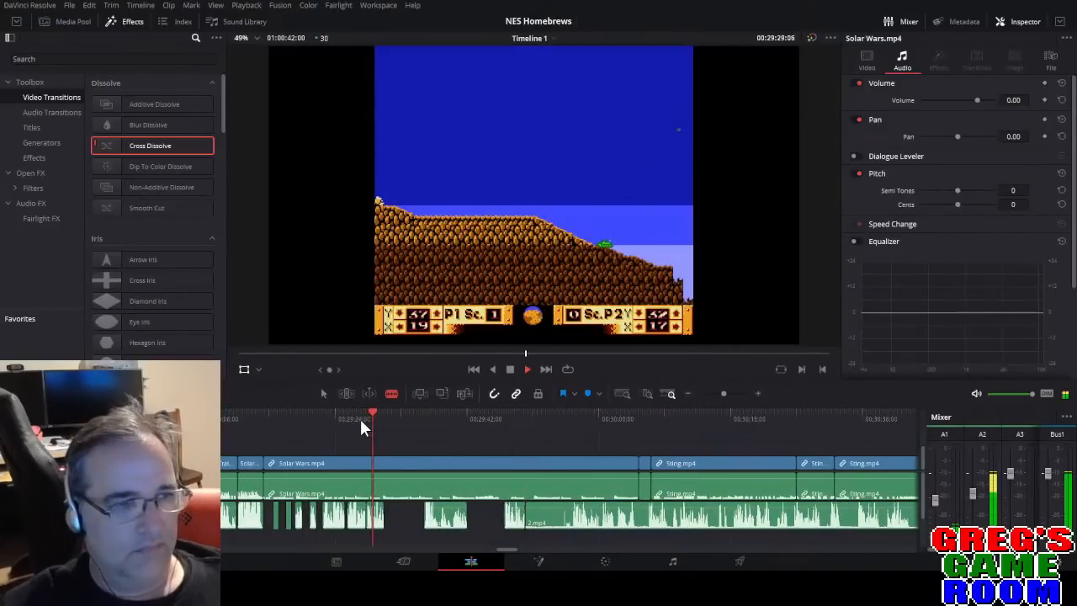
key(space)
key(a)
drag(516, 516, 403, 521)
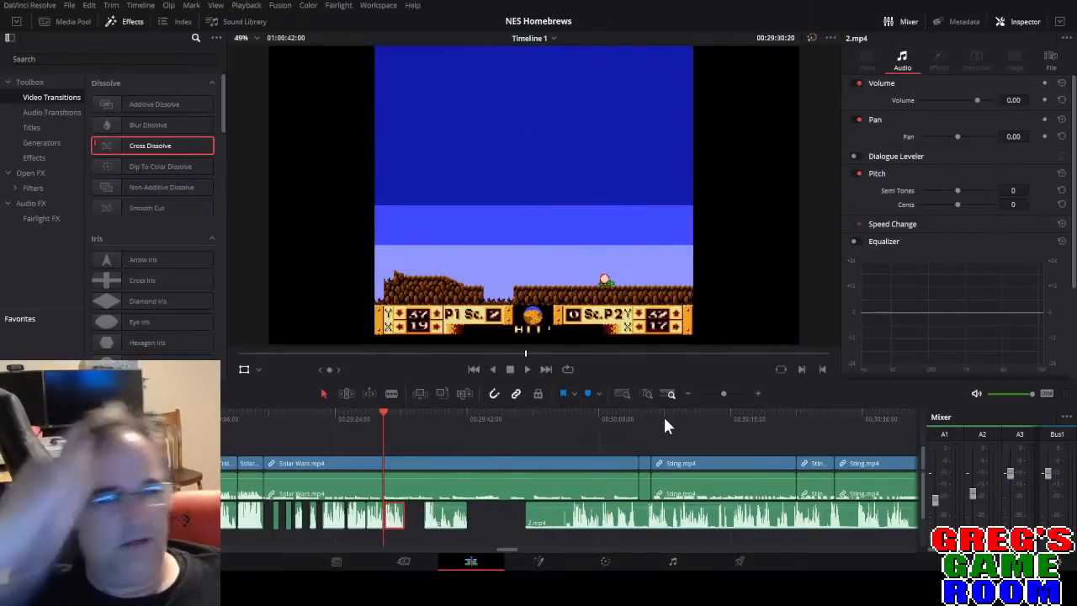
Replay the moved voice phrase and shift it slightly later to start at about 29:31:04, leaving a short pause before it.
key(space)
drag(722, 392, 732, 393)
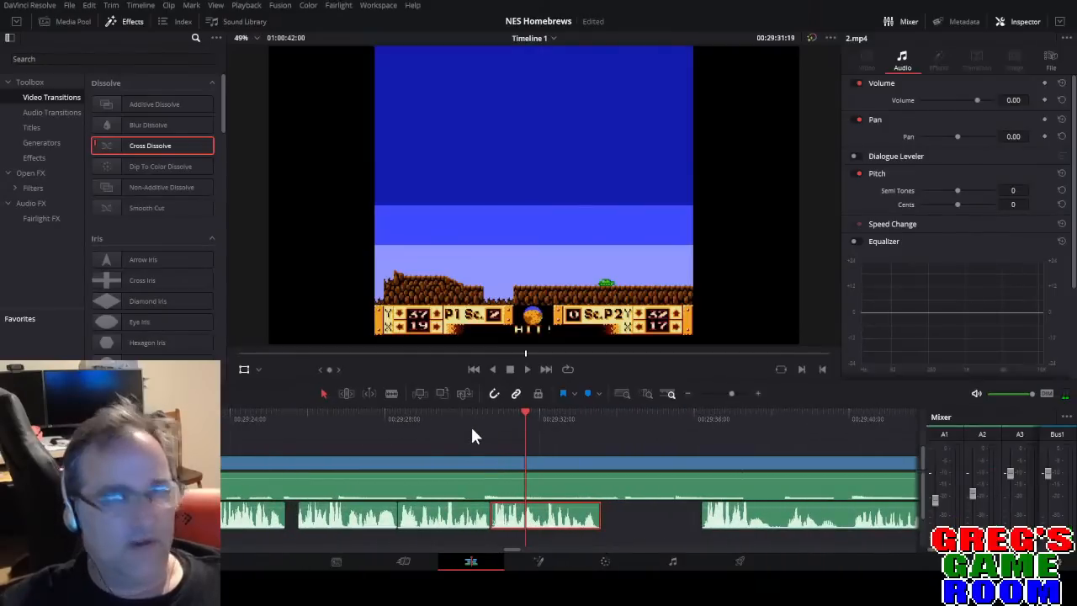
click(461, 416)
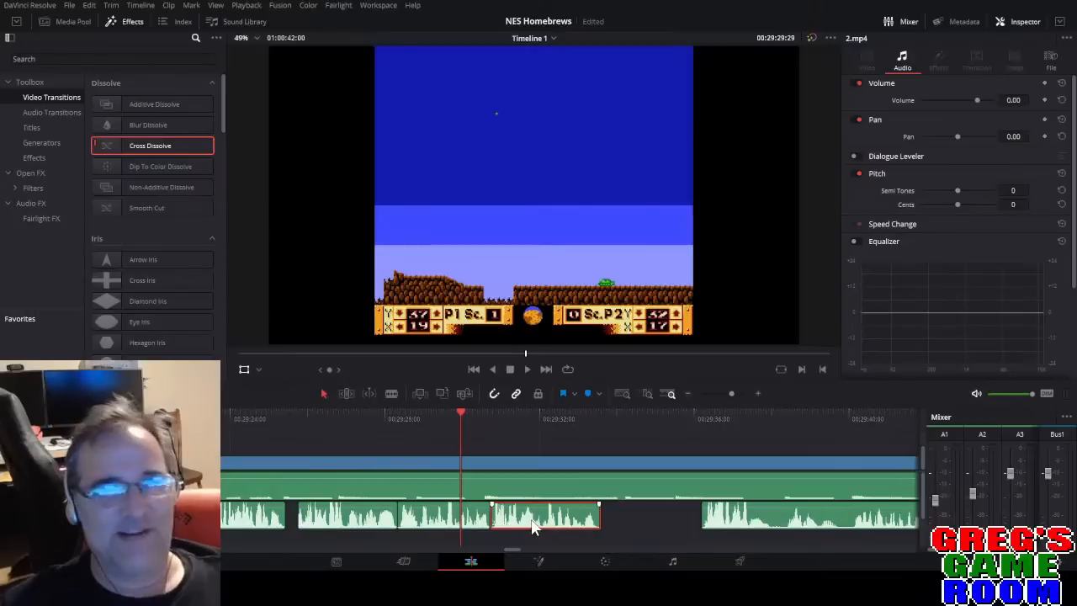
drag(539, 527, 554, 527)
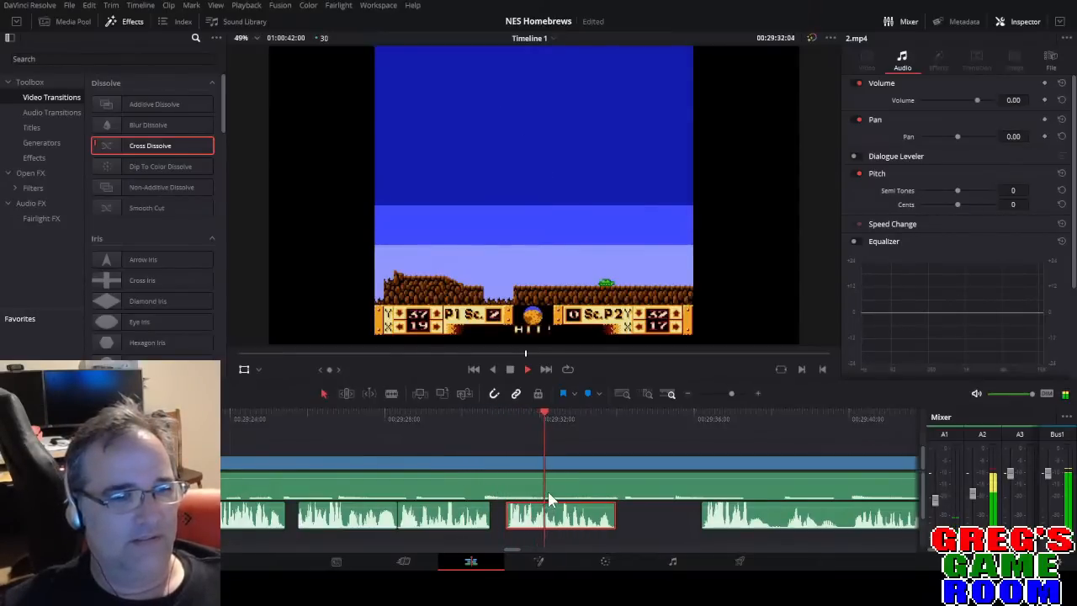
Replay the voice from about 29:34 onward and shift the phrase at about 29:36:07 earlier so it ends at 29:41:17.
click(732, 394)
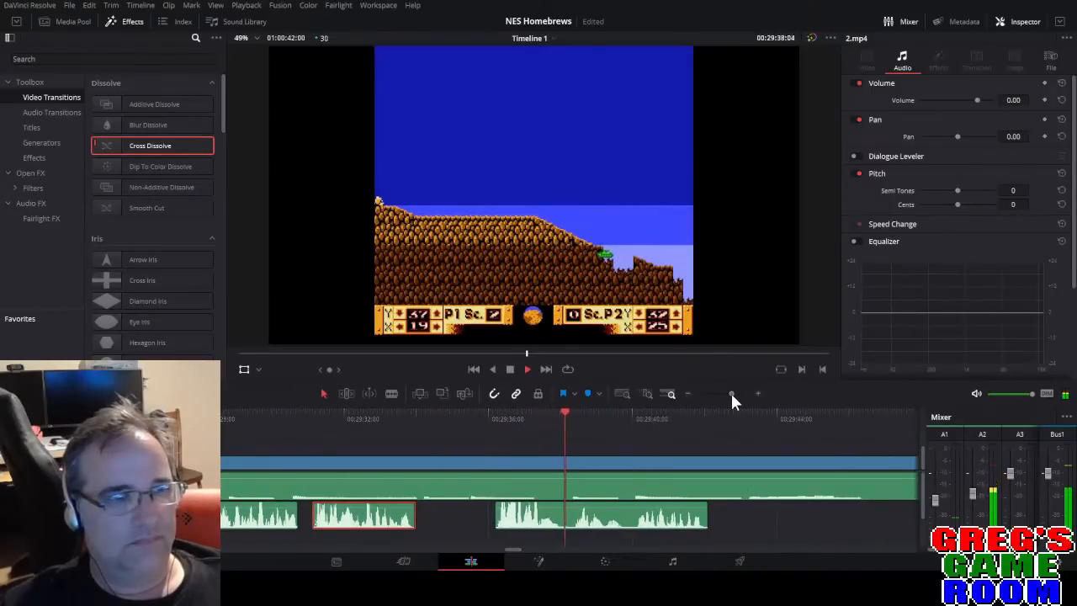
click(416, 431)
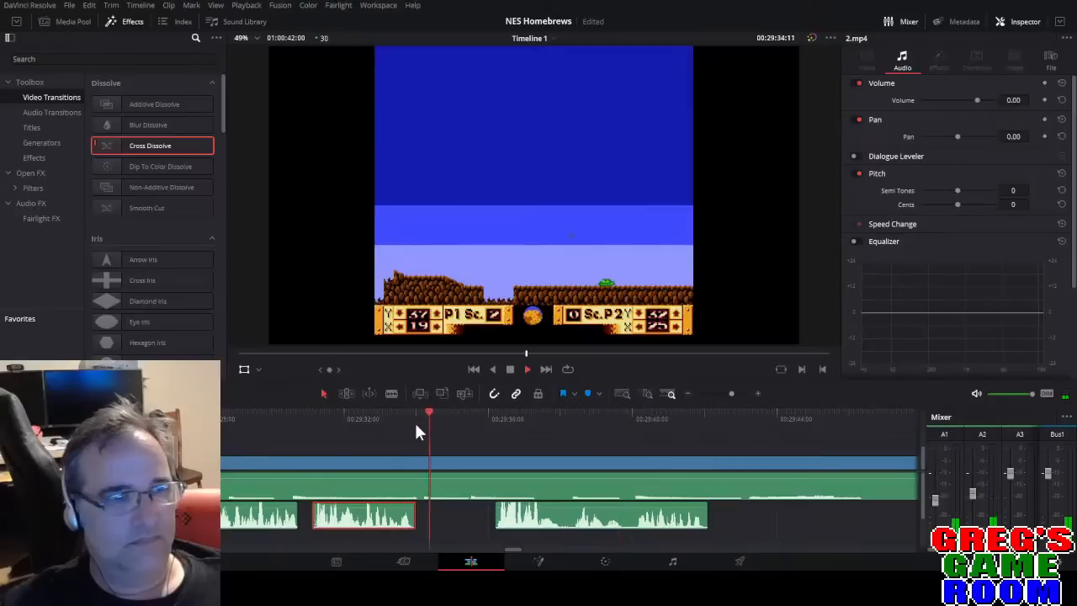
key(space)
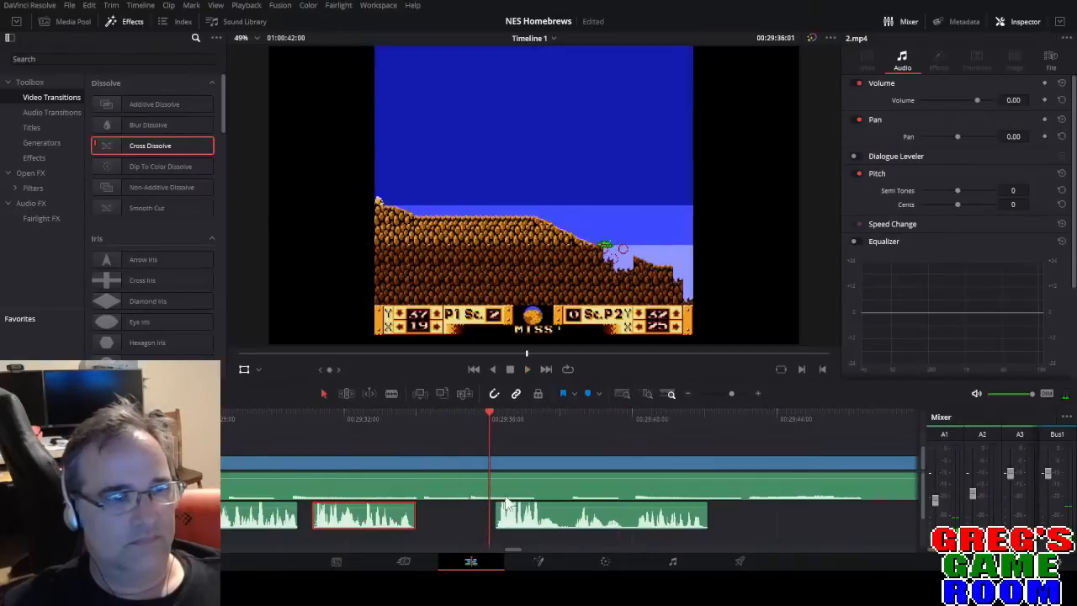
key(space)
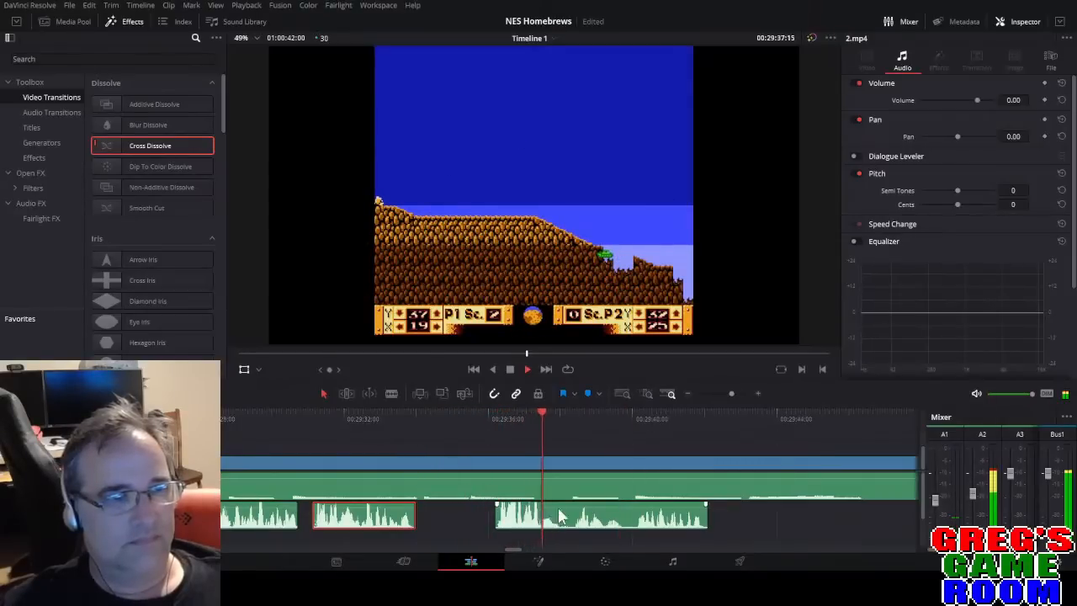
click(729, 393)
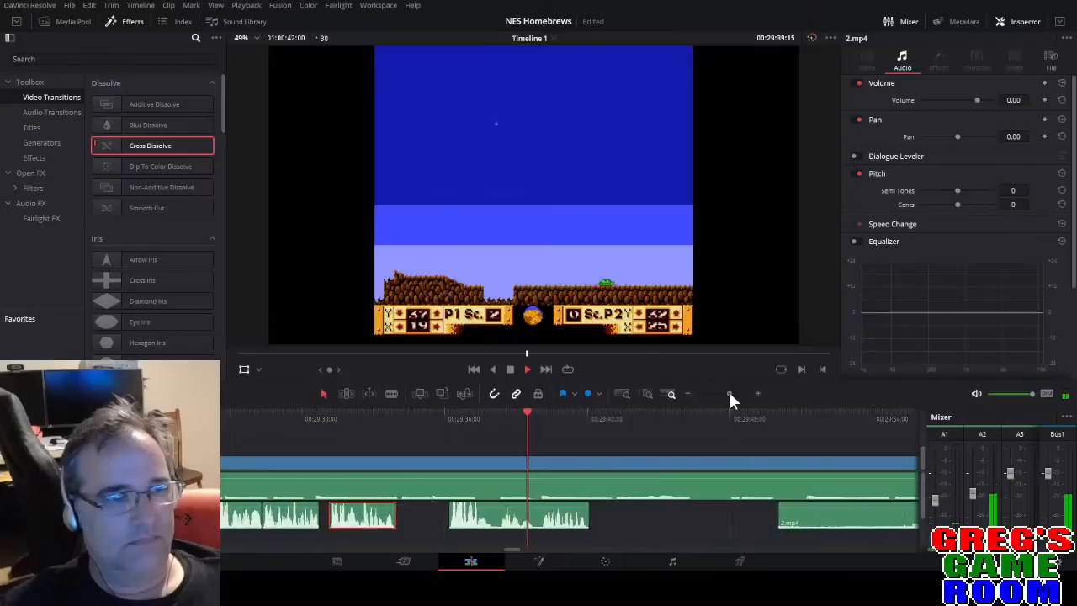
drag(729, 393, 732, 393)
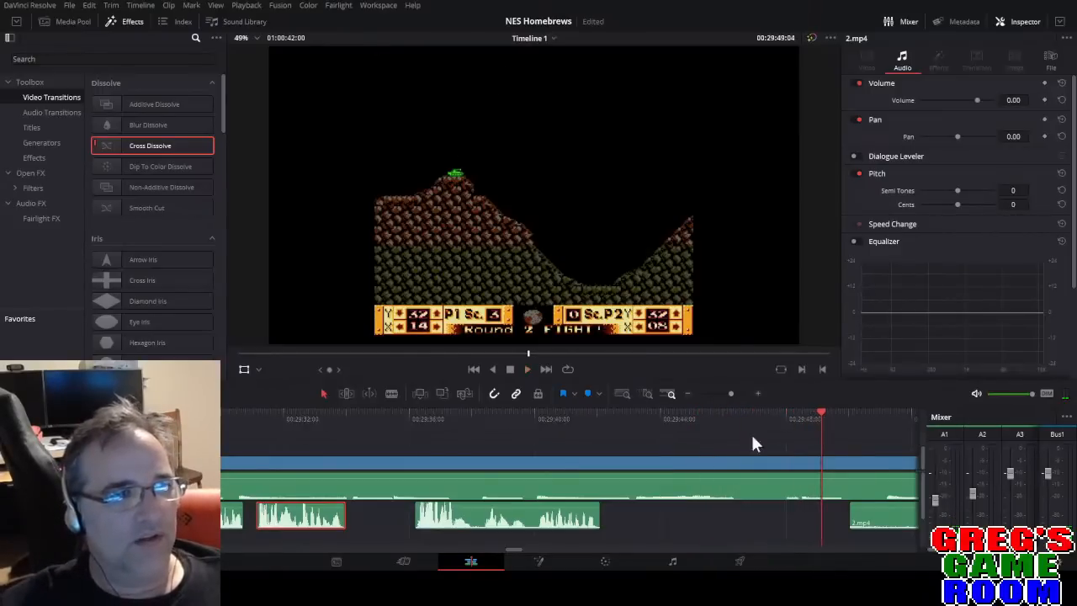
click(587, 420)
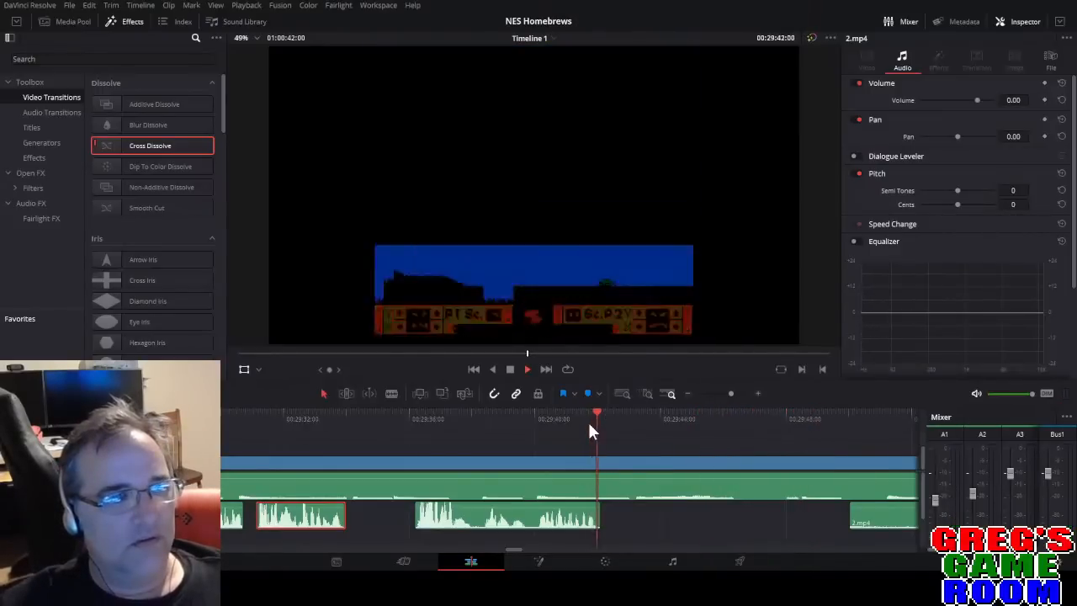
click(584, 420)
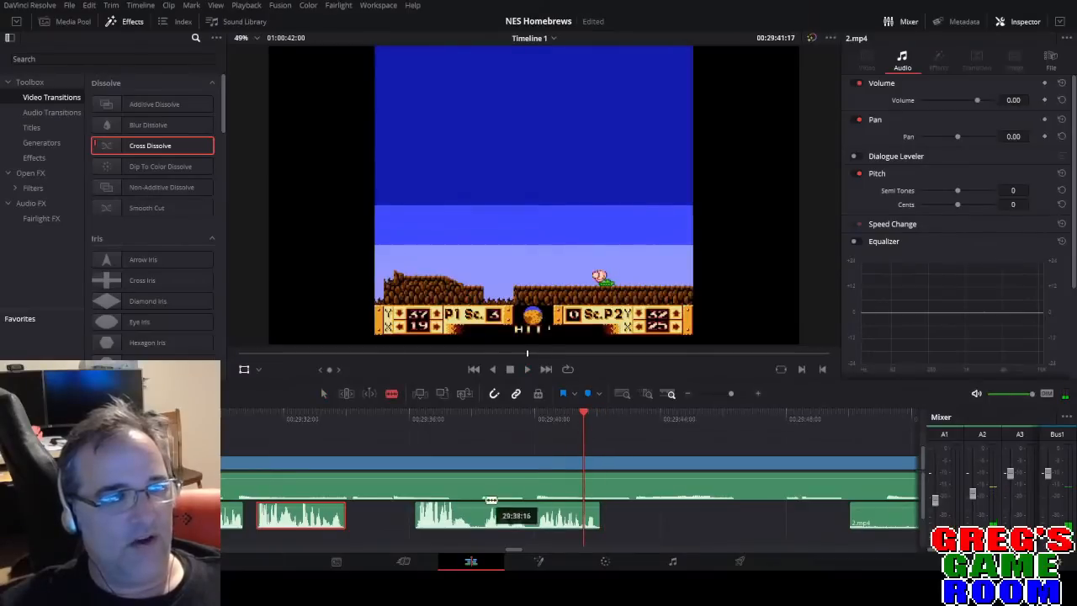
drag(486, 523, 472, 525)
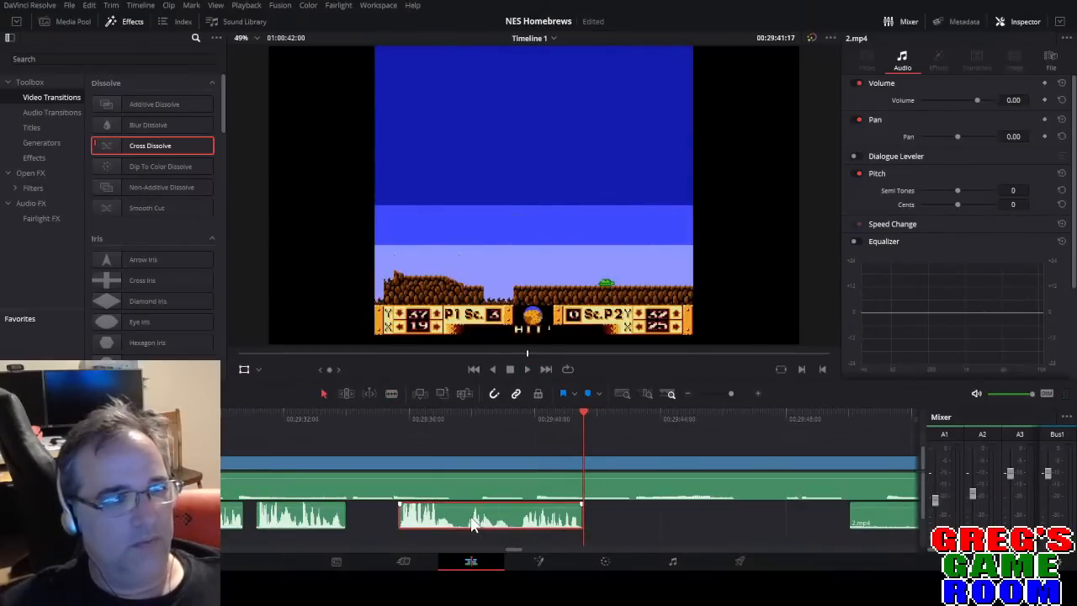
Replay the shifted voice phrase and split the Solar Wars gameplay video and its audio at 29:41:17.
click(383, 420)
key(space)
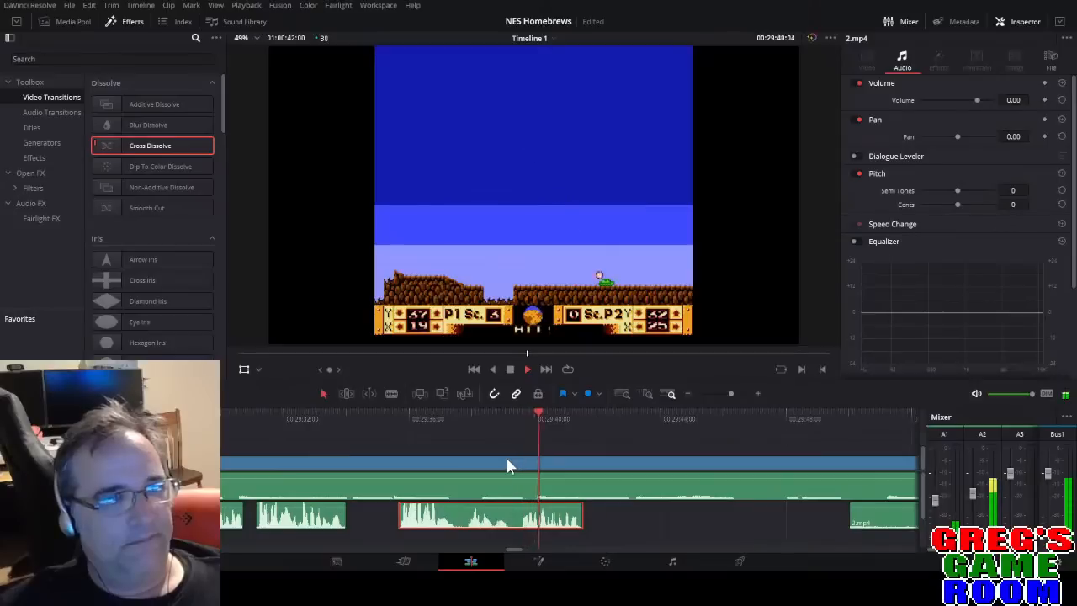
key(space)
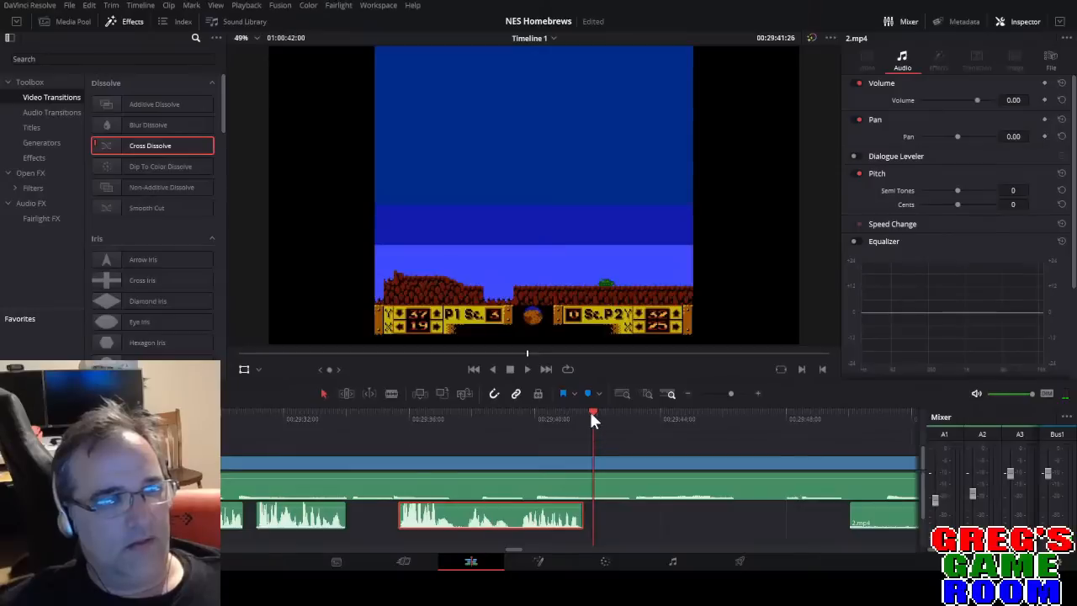
click(590, 412)
key(b)
click(586, 467)
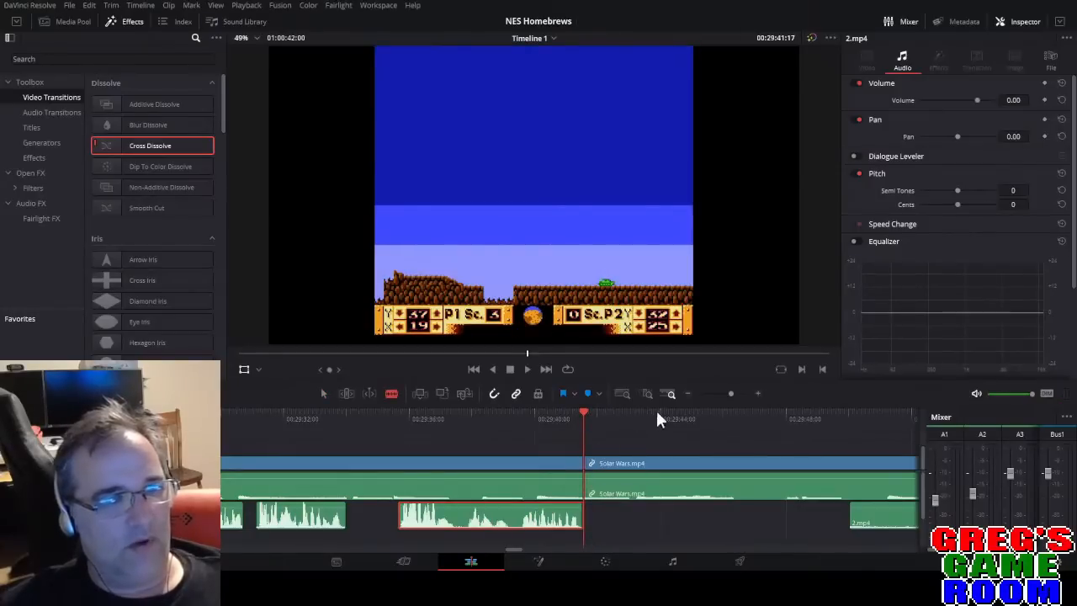
Delete the silent voice audio before about 29:56:13, and cut out the voice gap from about 30:05:15 to the next phrase.
click(850, 421)
drag(731, 393, 731, 394)
click(714, 419)
key(space)
key(space)
click(779, 521)
key(a)
click(729, 518)
key(Delete)
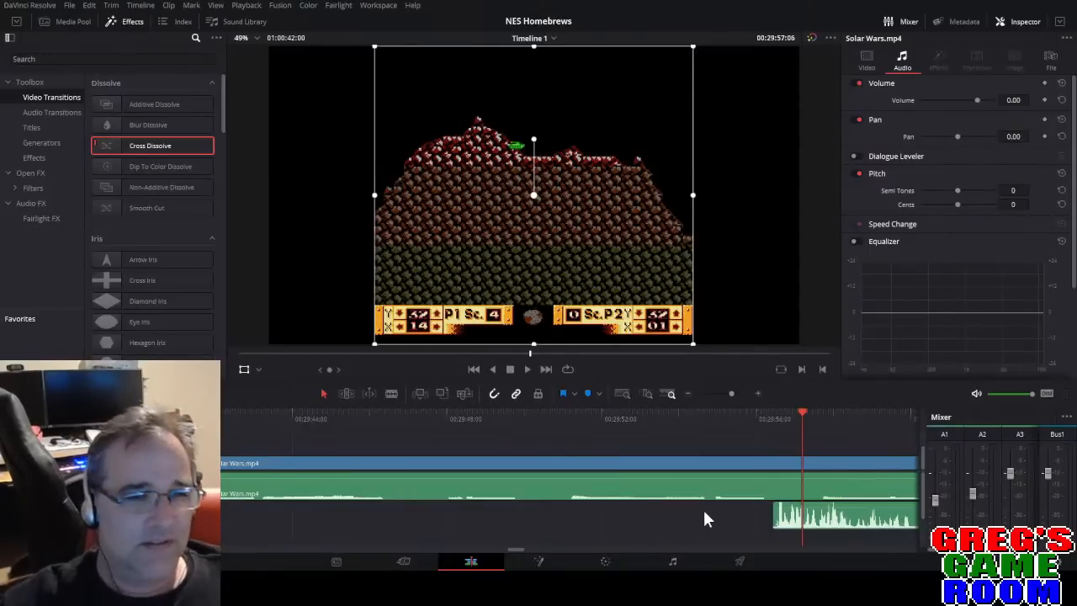
drag(732, 392, 729, 393)
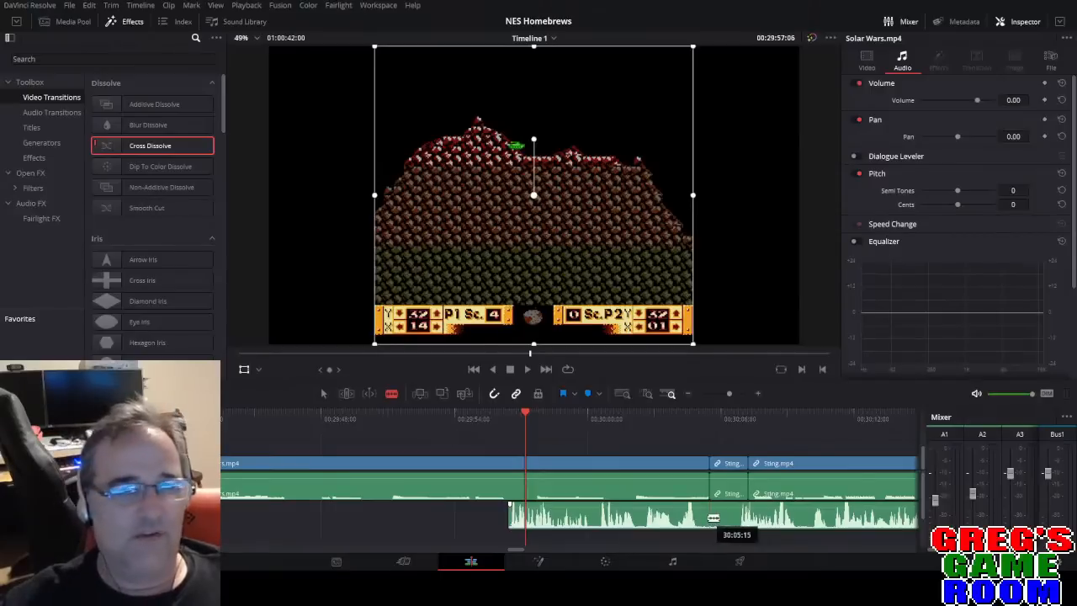
drag(740, 513, 734, 514)
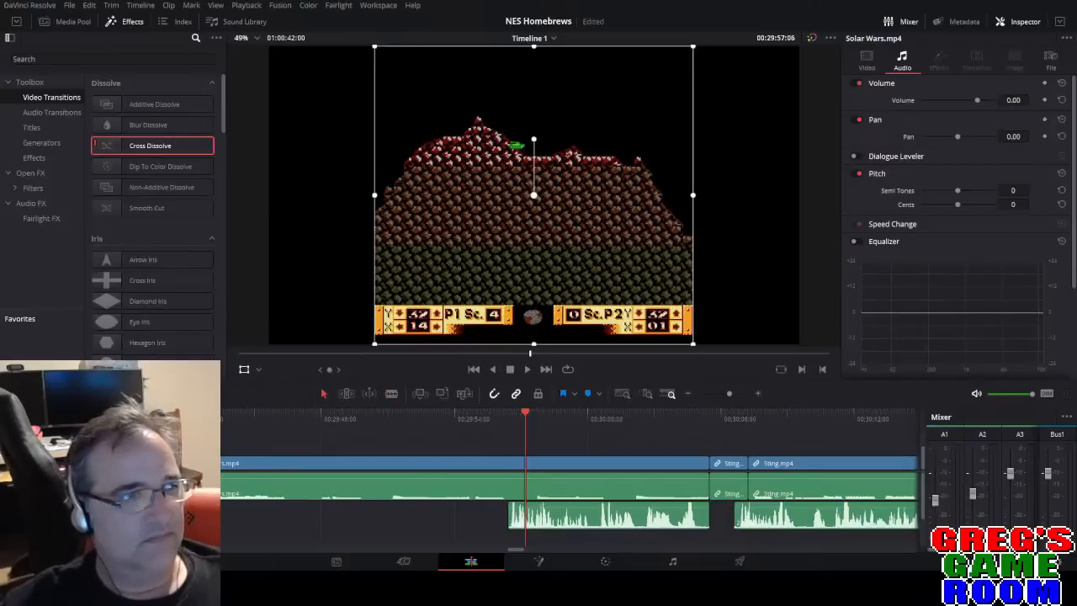
Review the Solar Wars gameplay, split it and its audio at 29:48:15, and ripple-delete the section between 29:41:17 and that cut.
click(203, 418)
key(space)
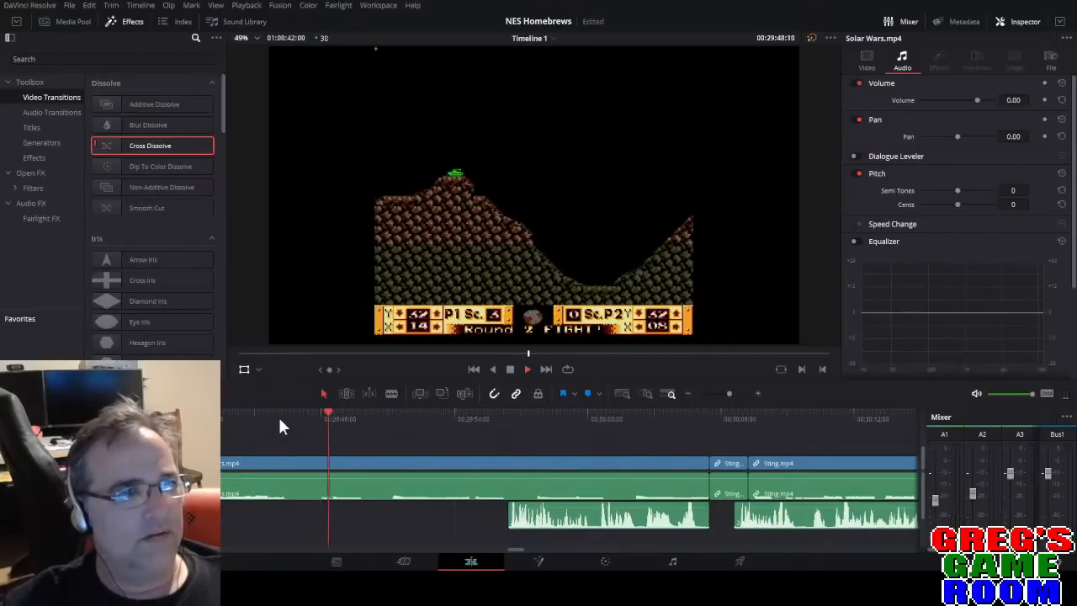
key(space)
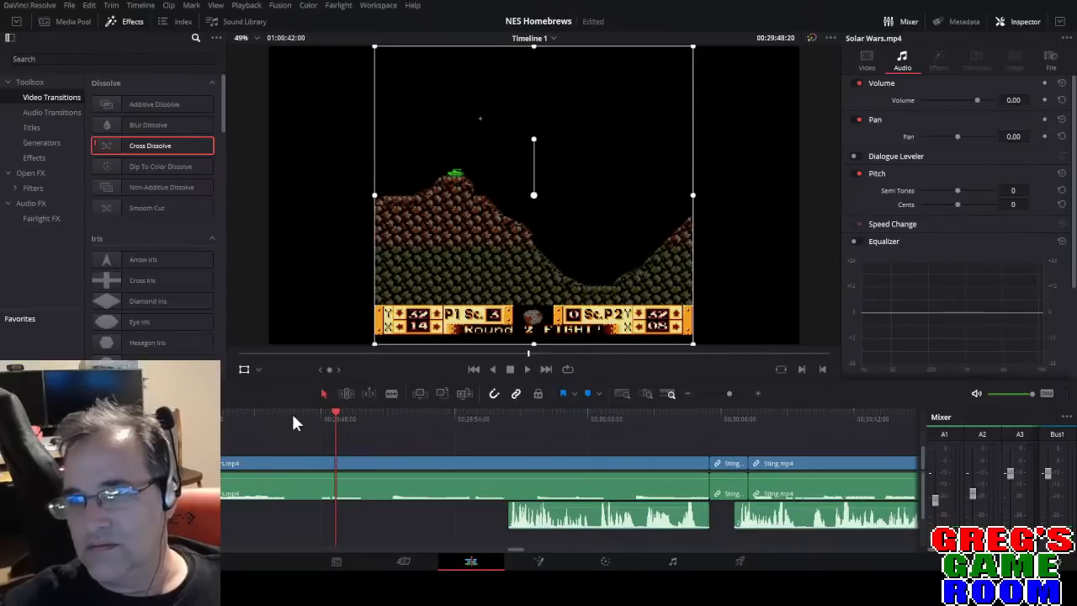
key(space)
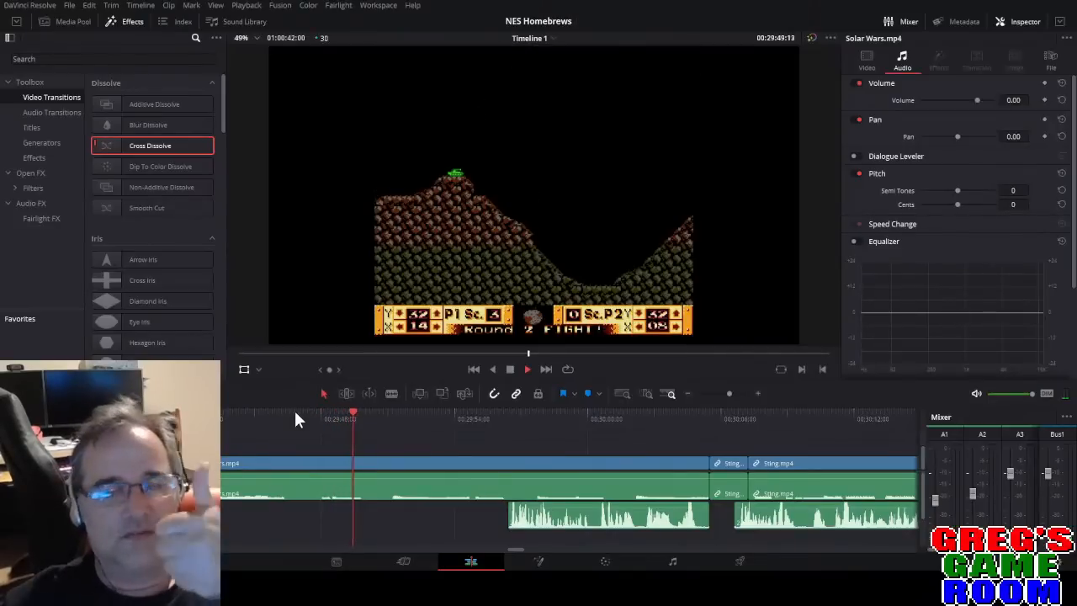
key(space)
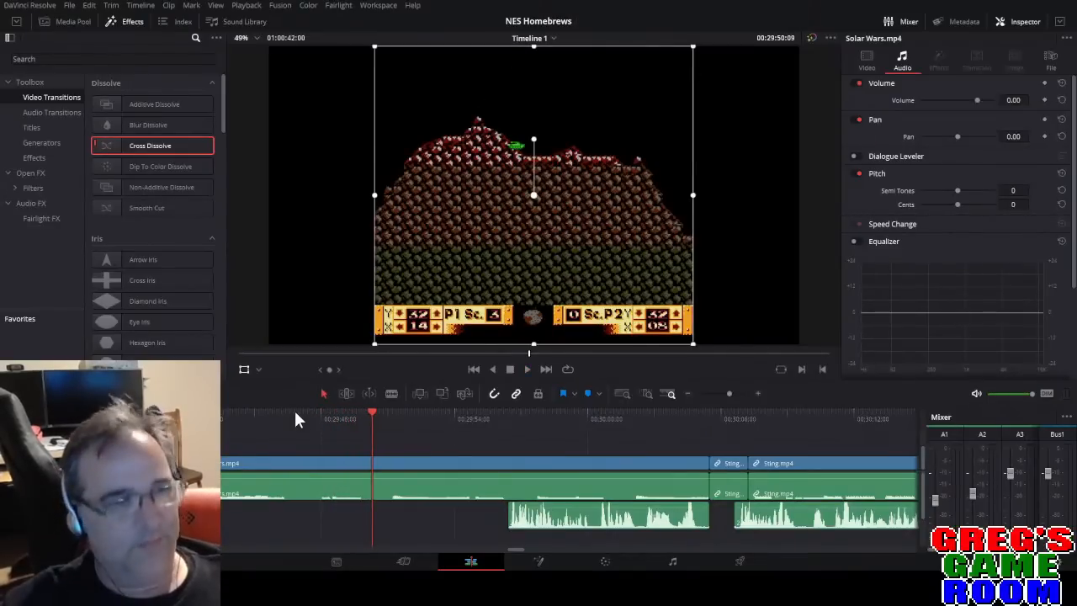
mouse_move(353, 412)
mouse_down()
mouse_move(372, 414)
mouse_move(331, 413)
mouse_up()
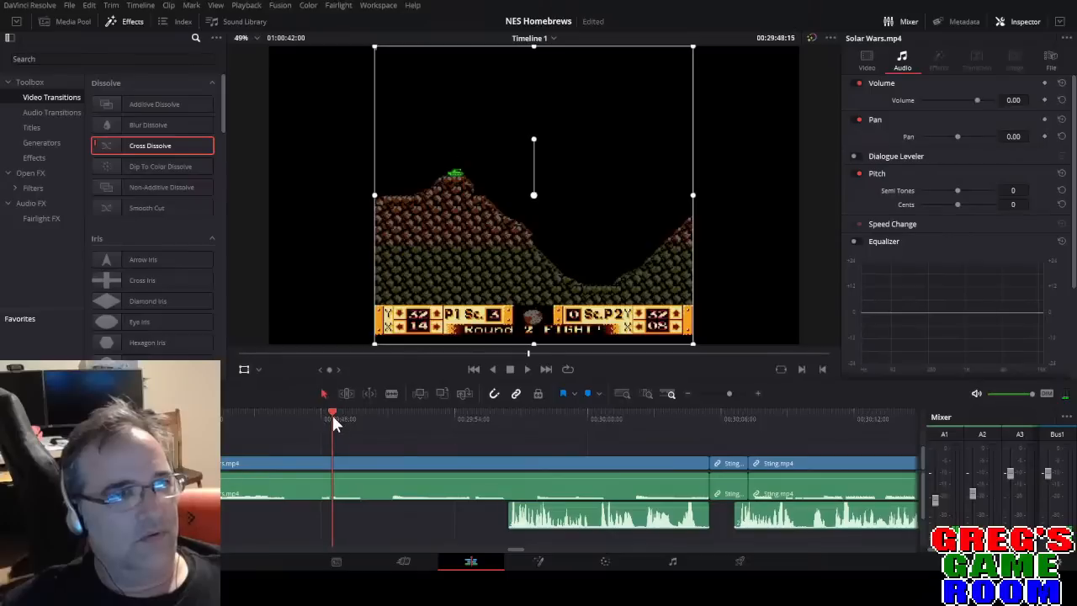
key(ctrl+b)
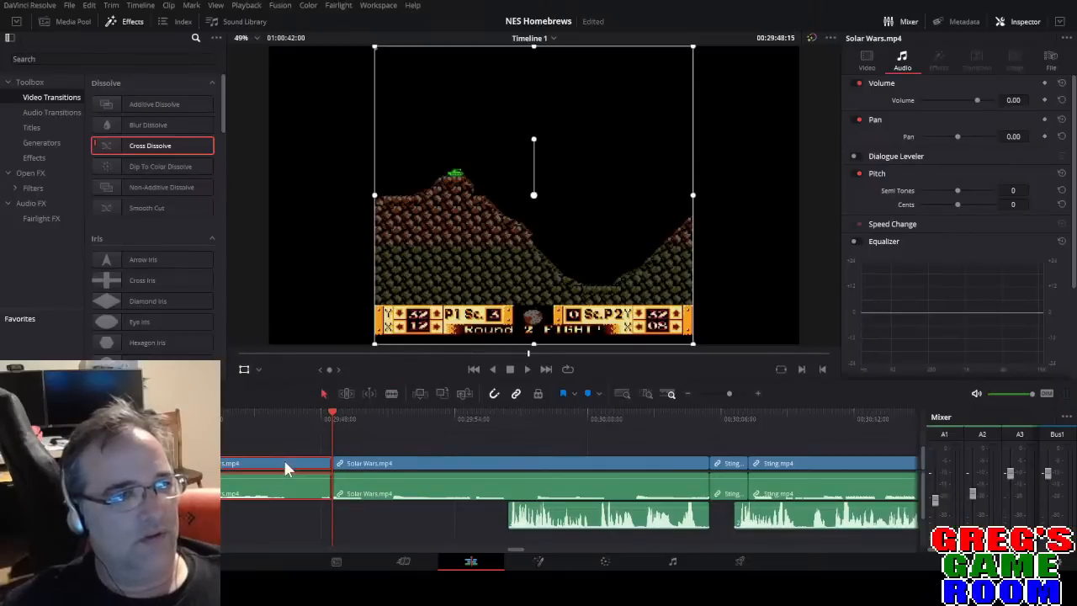
key(Delete)
Move the Solar Wars voice phrase earlier so it ends at about 29:50:18, and replay it.
drag(395, 524, 218, 520)
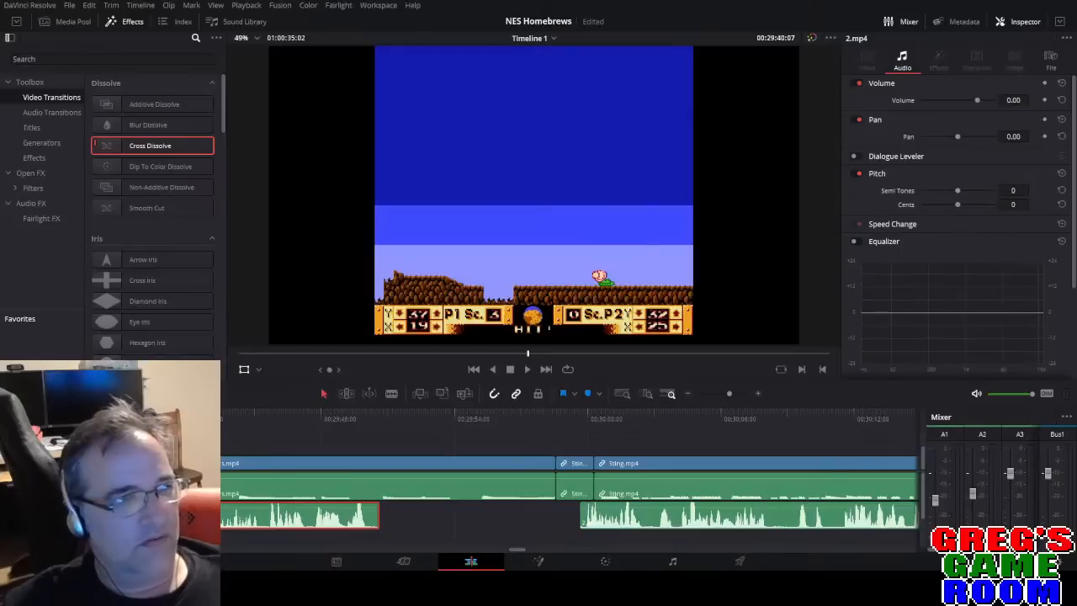
key(space)
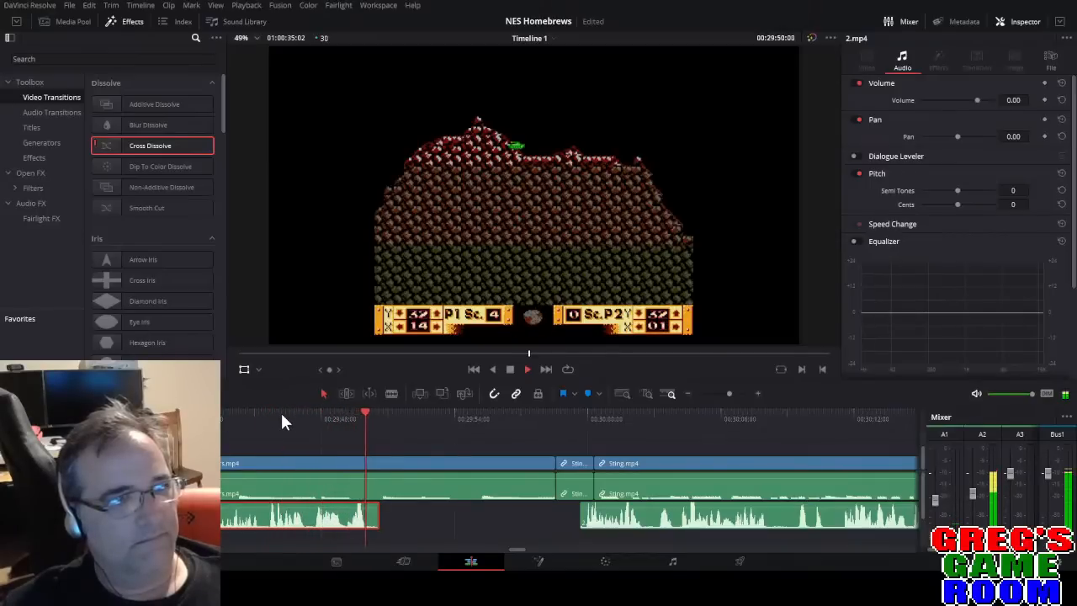
click(596, 415)
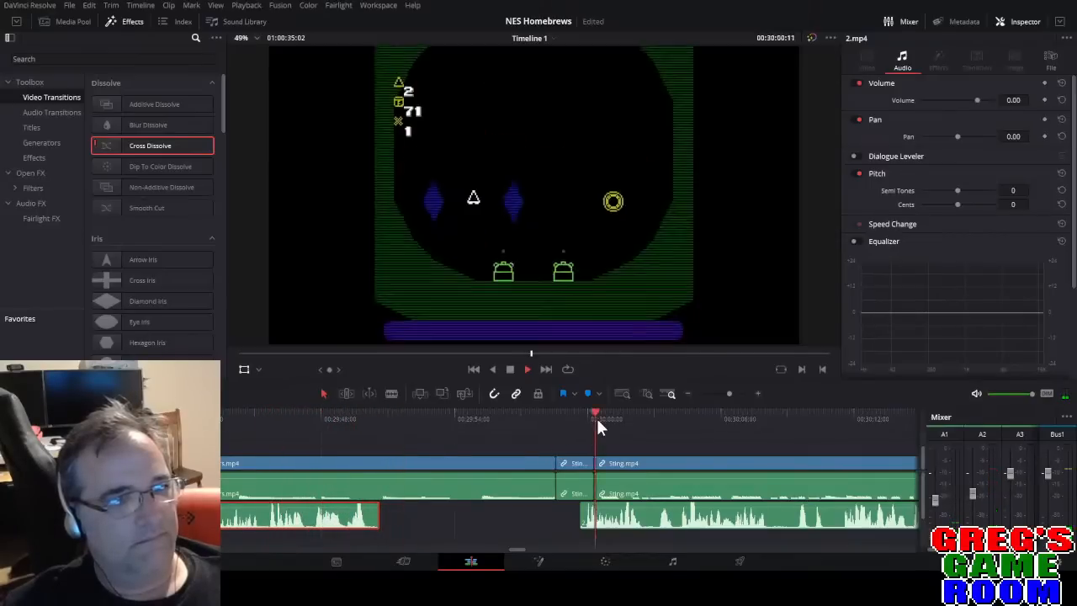
click(577, 419)
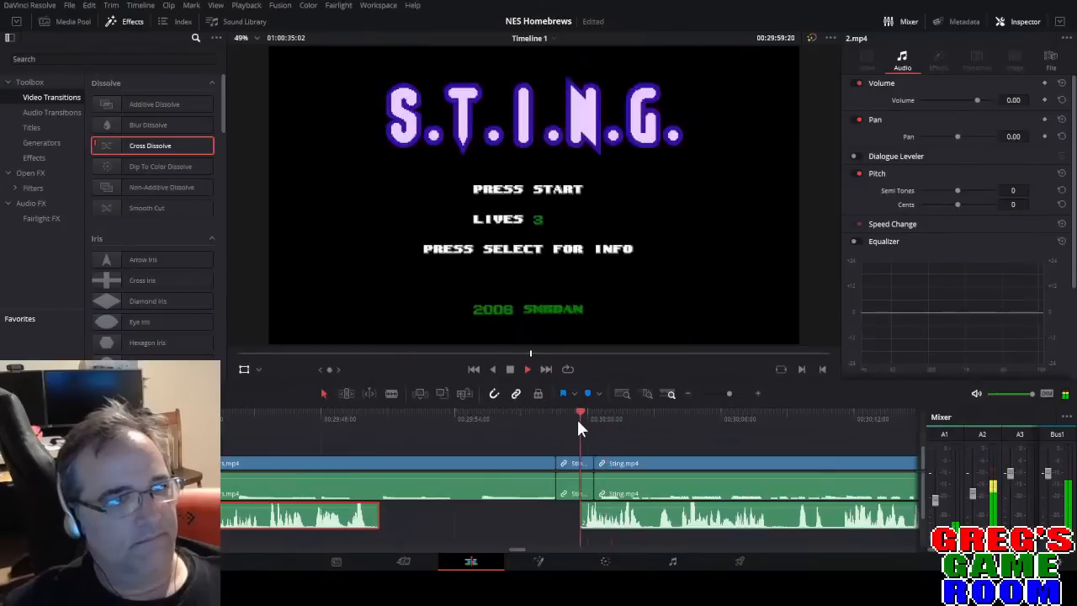
Split the Solar Wars gameplay at 29:51:26, shortly after the voice phrase, and ripple-delete the remainder before the Sting title clip.
click(356, 425)
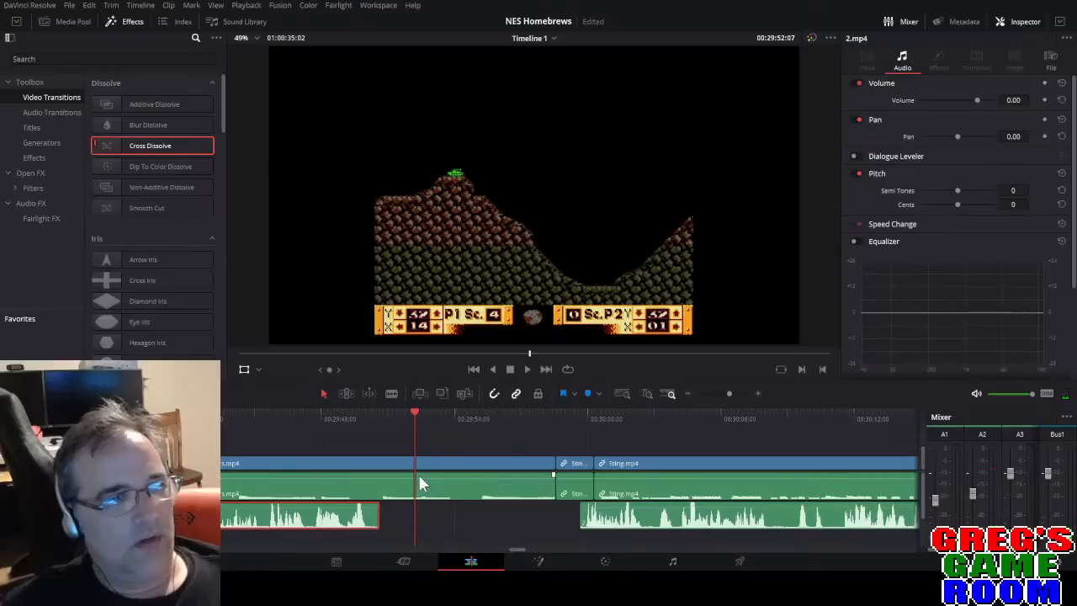
drag(409, 416, 379, 418)
key(space)
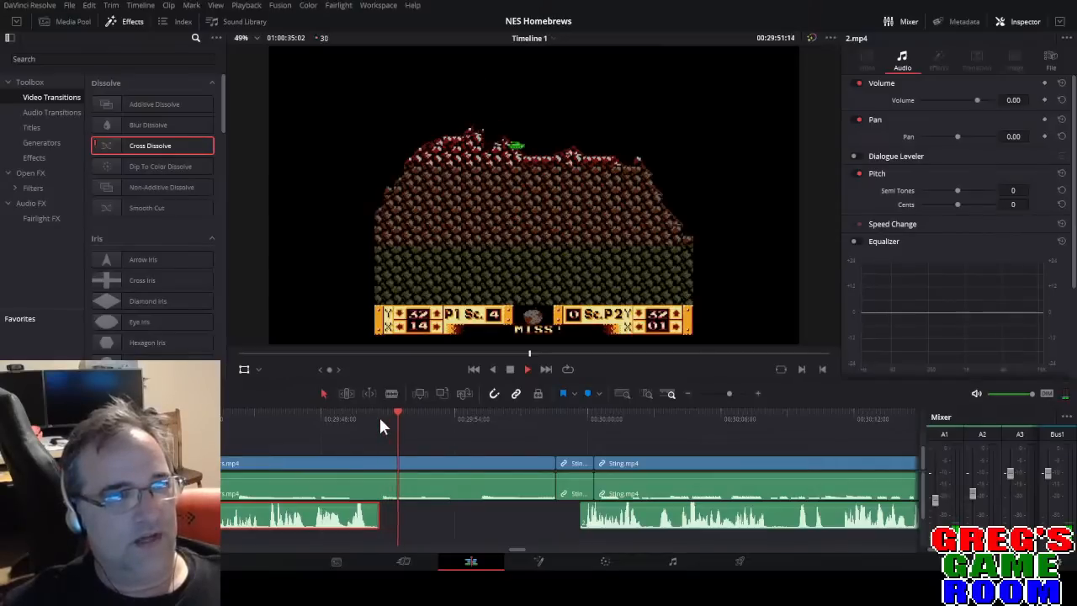
key(b)
click(410, 461)
key(a)
click(442, 464)
key(Delete)
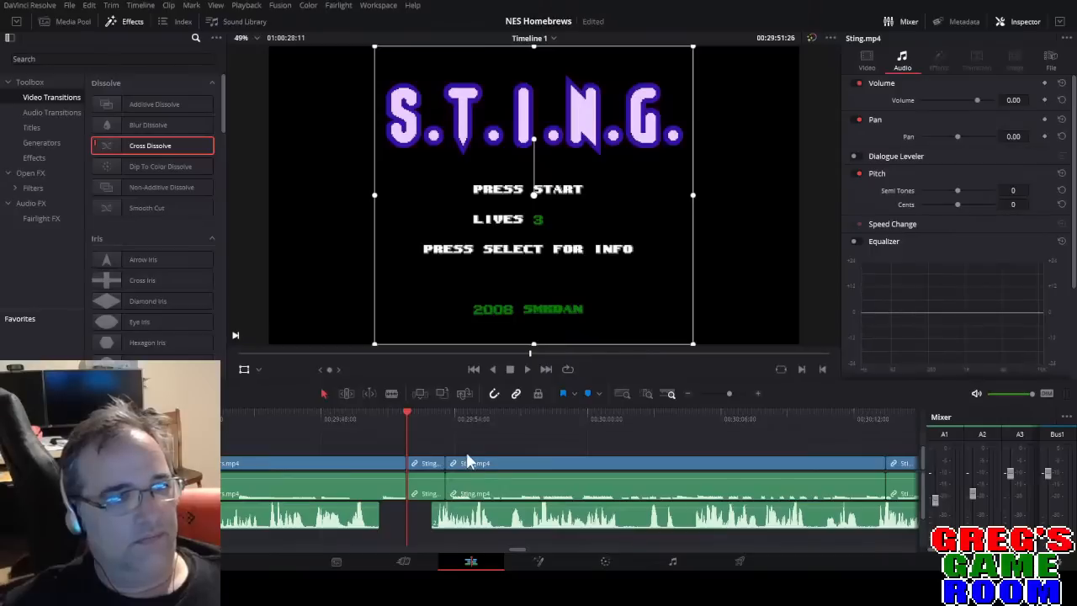
Split the voice clip at 29:55:26, move the first Sting phrase to the start of the Sting title clip, and replay it.
drag(727, 394, 731, 394)
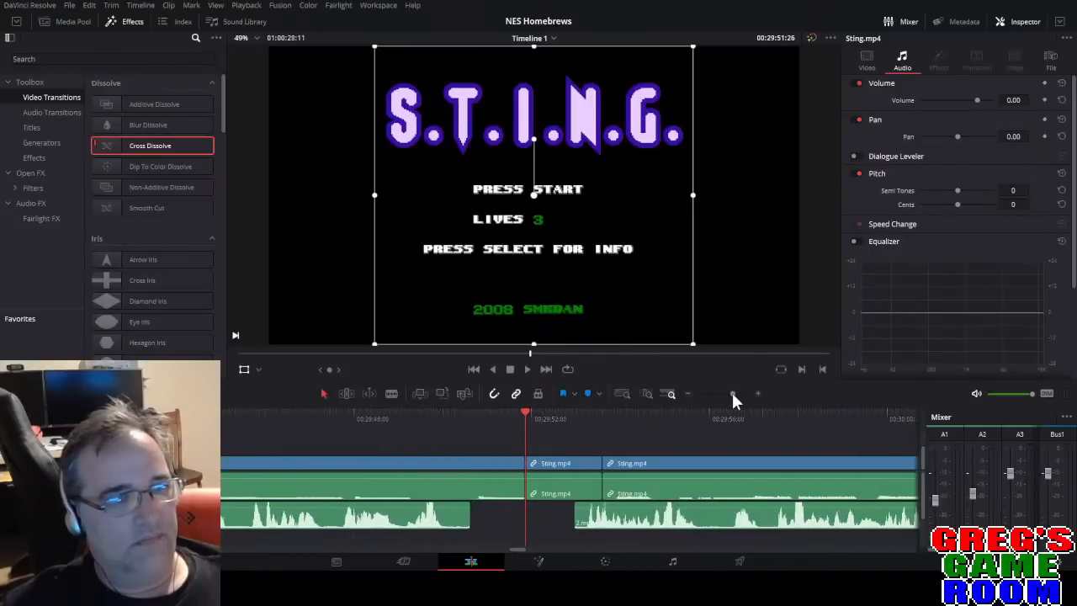
key(space)
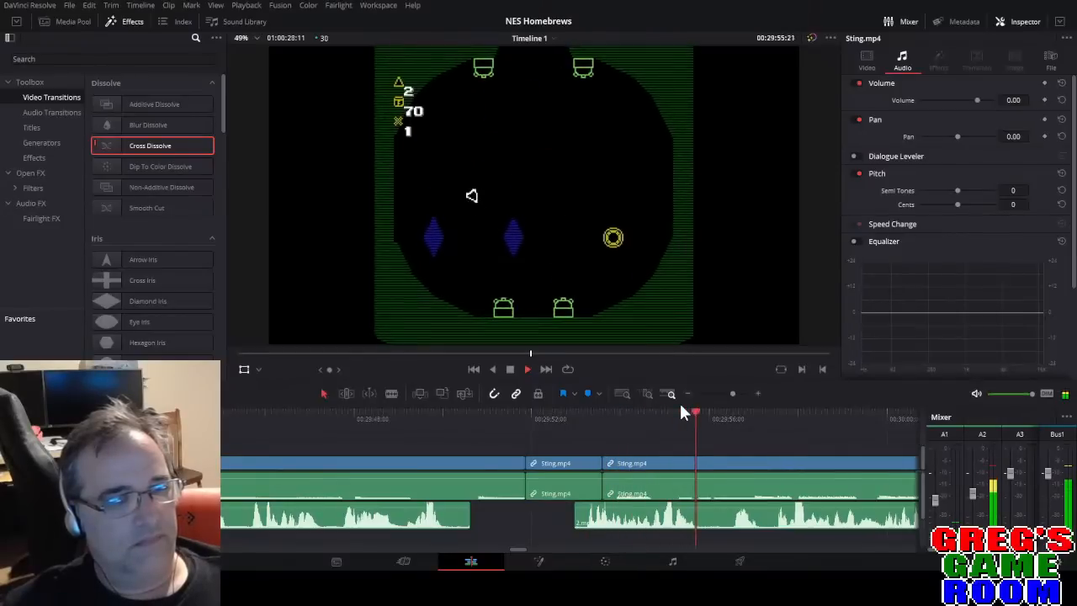
key(space)
key(ctrl+b)
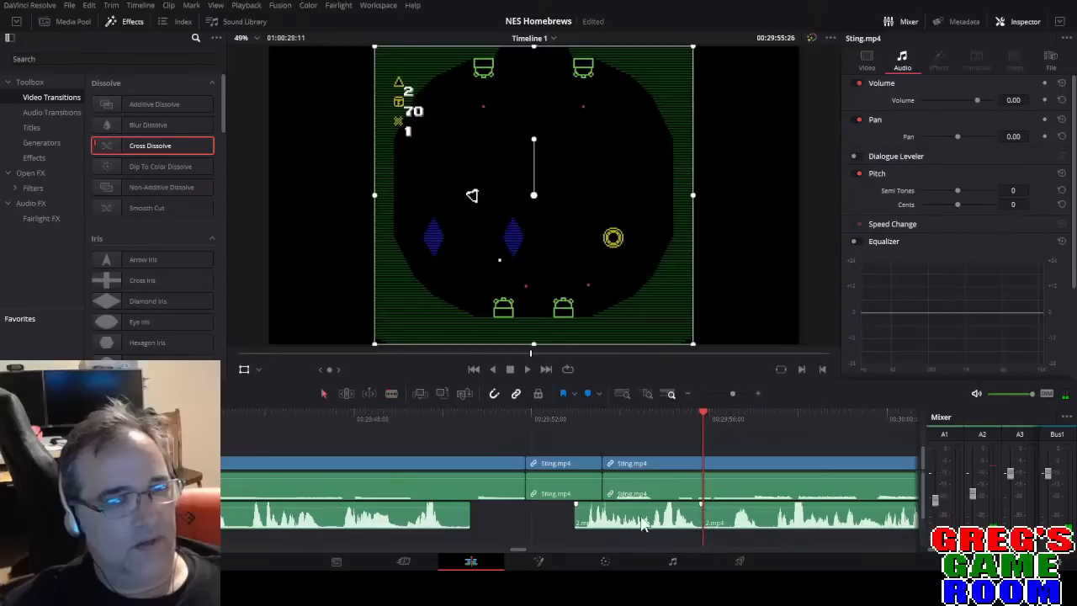
drag(630, 526, 565, 529)
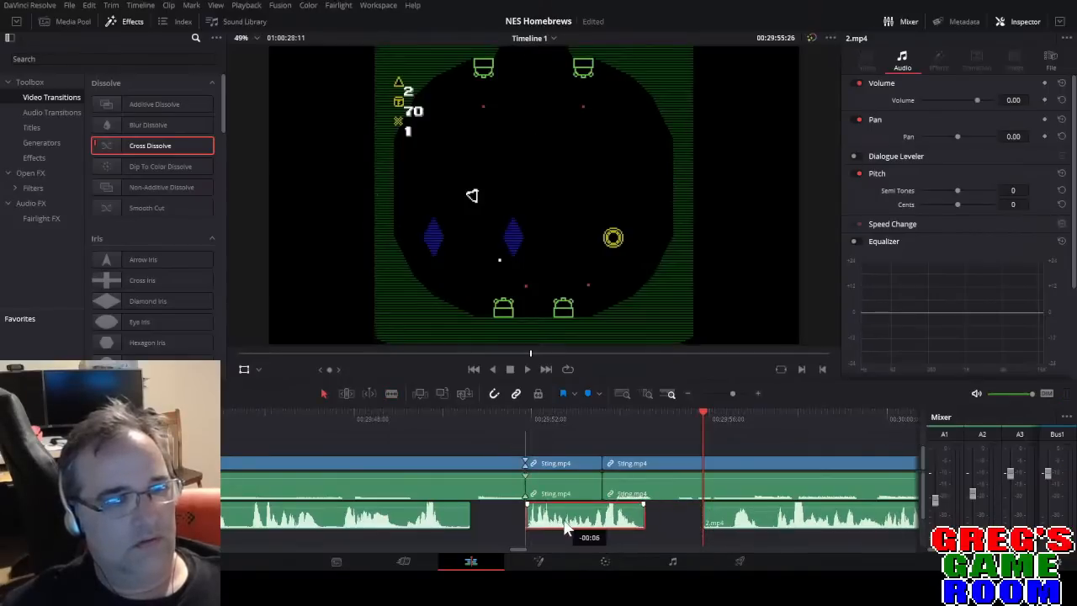
click(515, 416)
key(space)
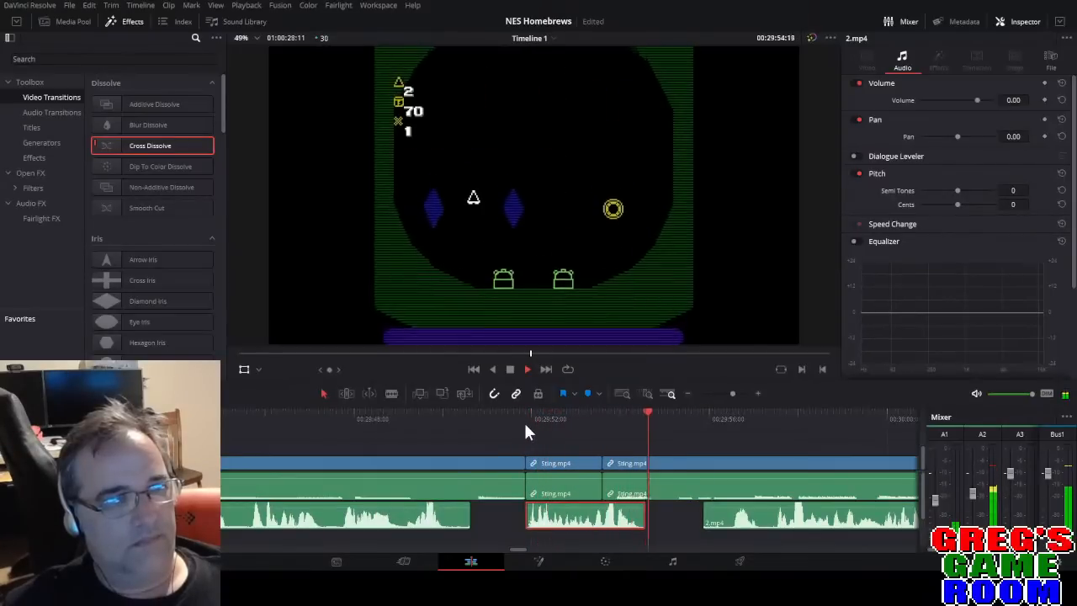
Extend the Sting title clip to the voice phrase's end at about 29:54:16, and adjust the gameplay clip's start to meet it.
drag(612, 468, 681, 470)
drag(594, 469, 568, 463)
drag(555, 468, 534, 462)
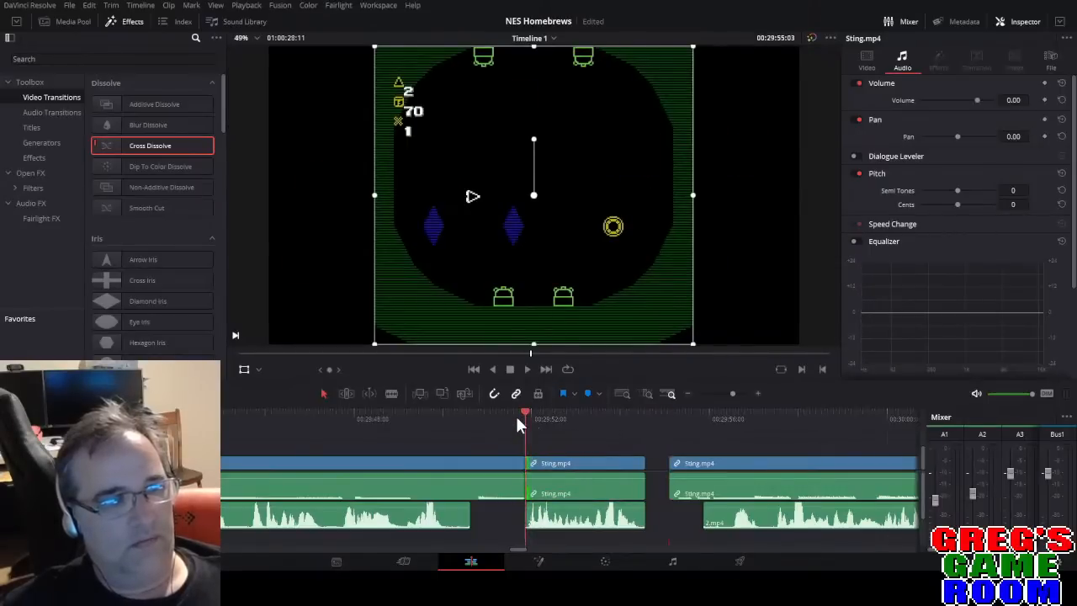
click(517, 420)
key(space)
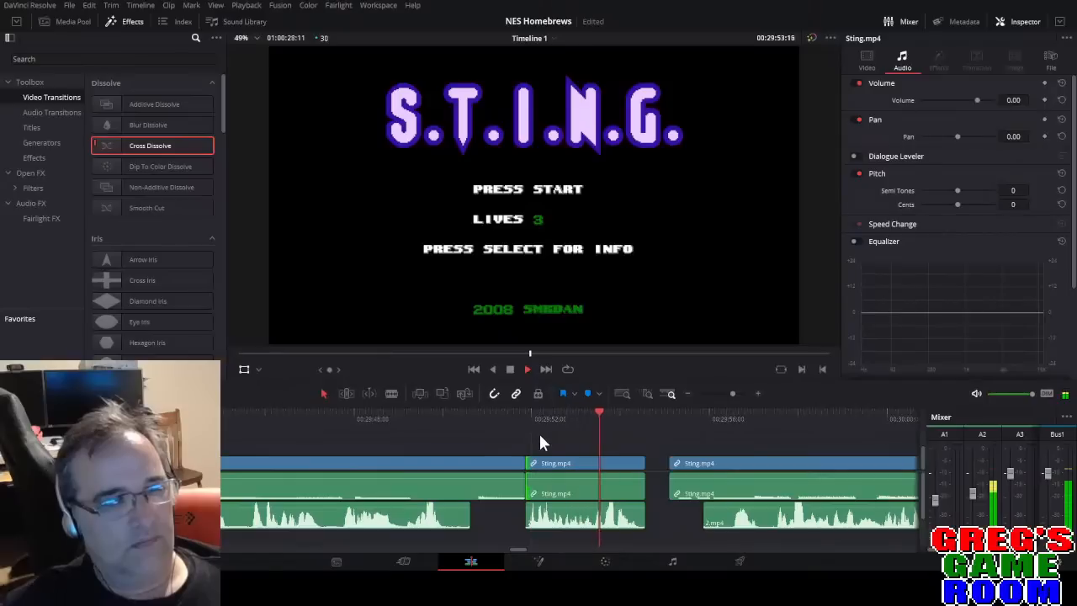
key(space)
click(686, 468)
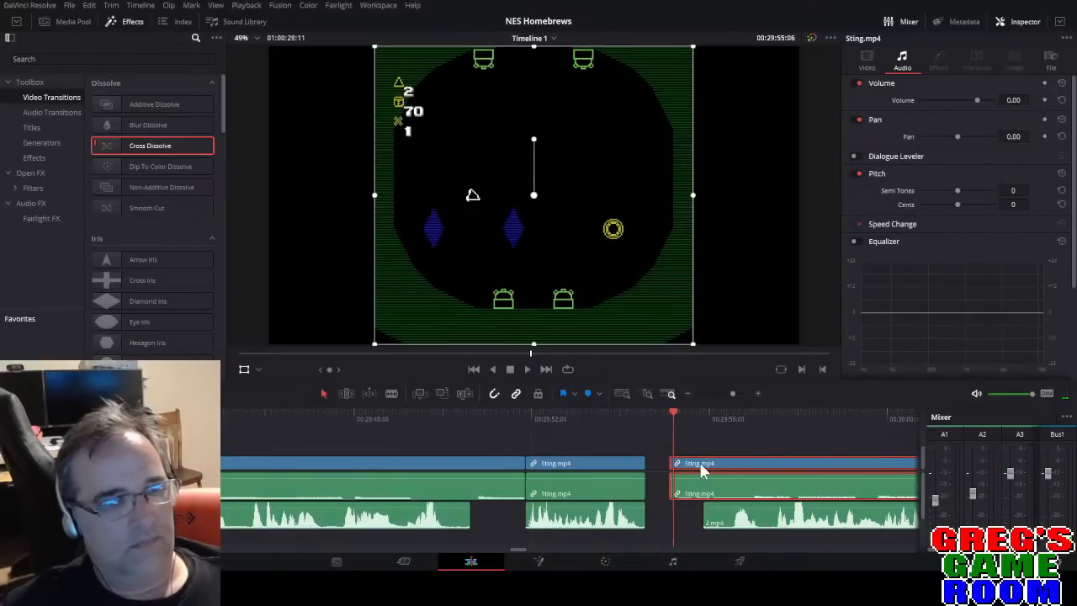
drag(664, 463, 645, 463)
Split the next Sting voice clip at about 29:56:14 and delete the silent piece before the cut.
click(728, 515)
key(a)
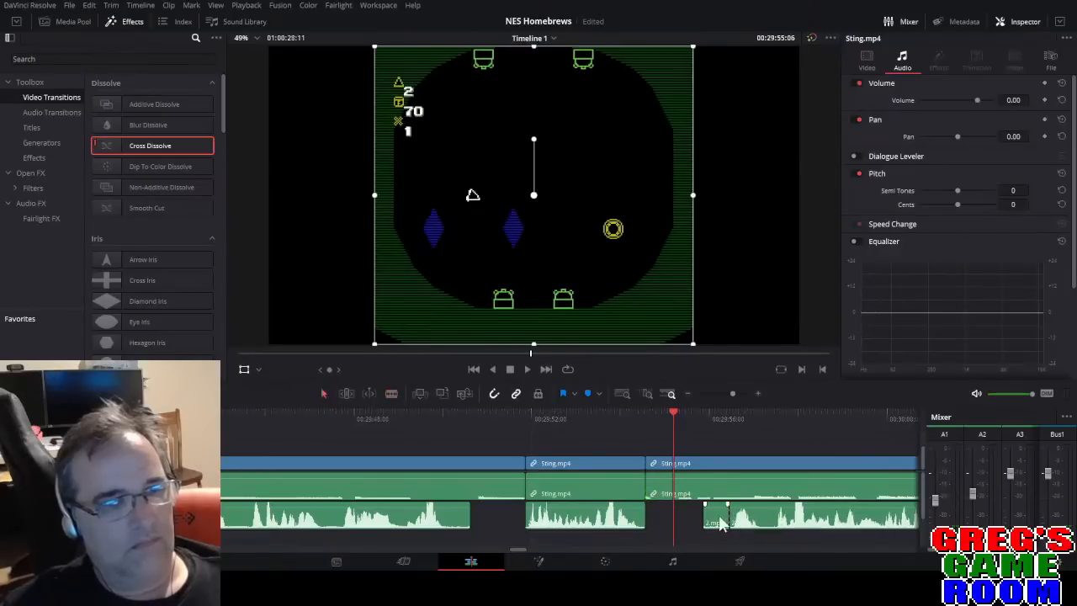
drag(732, 393, 729, 393)
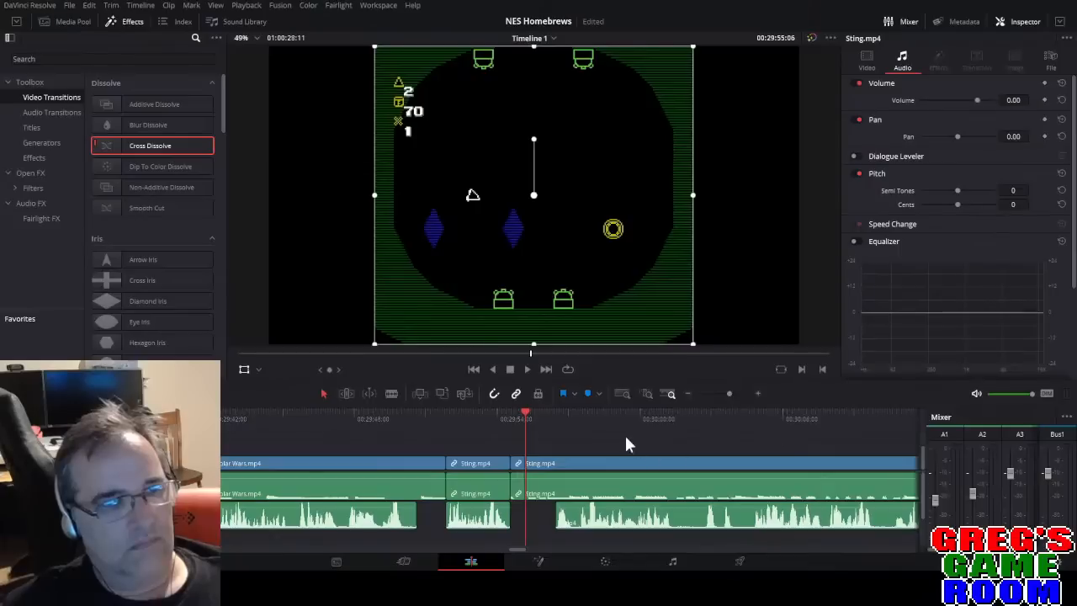
Split the voice clip at about 30:01:13, move the phrase before the cut to the Sting gameplay clip's start, and replay it.
key(space)
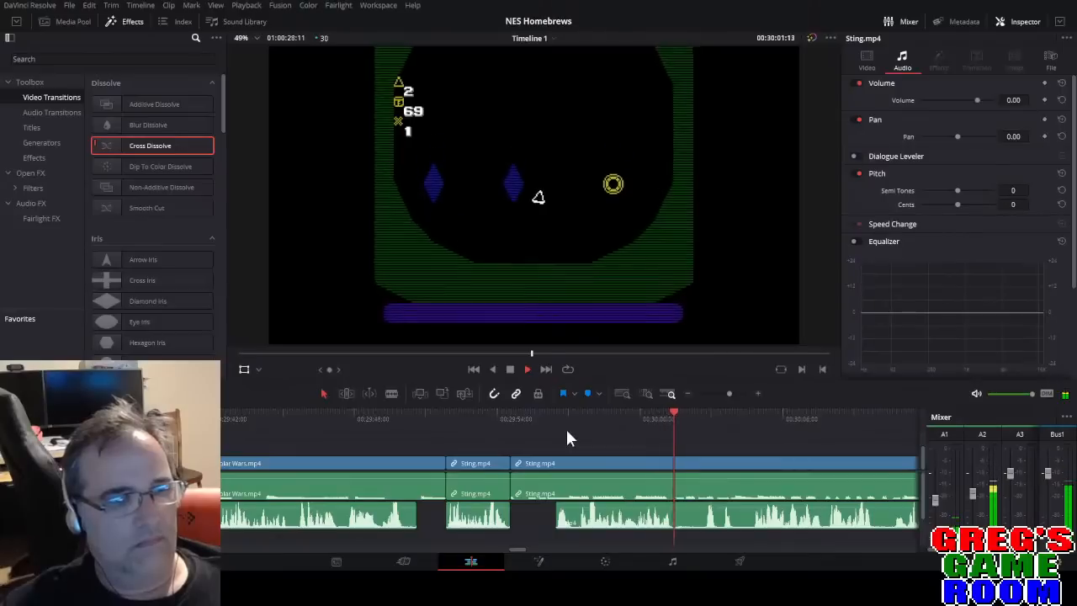
key(space)
click(507, 418)
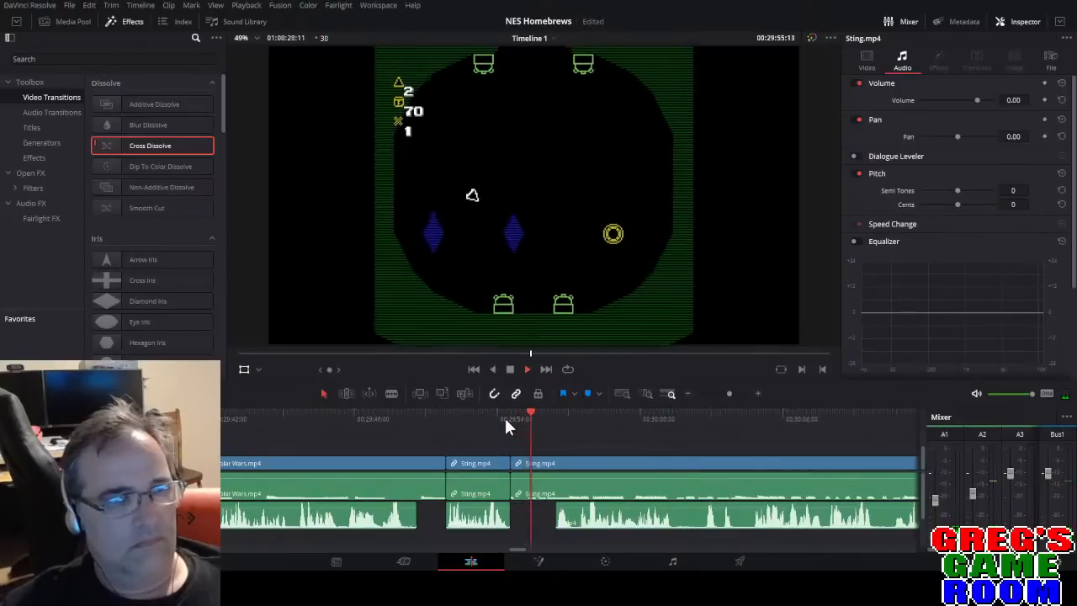
key(b)
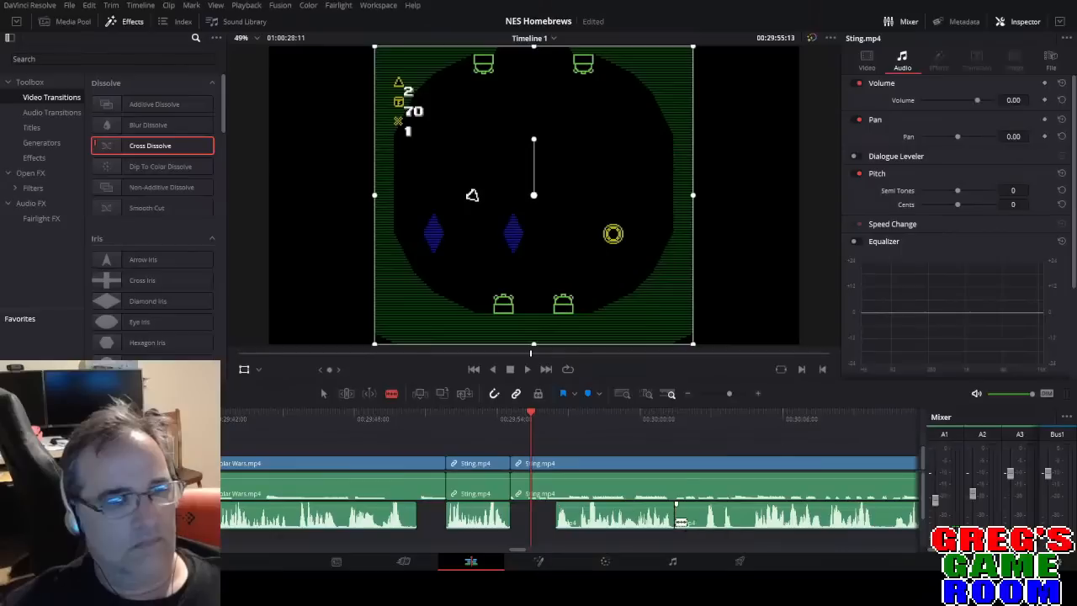
key(space)
key(space)
key(a)
drag(617, 521, 586, 526)
click(493, 418)
key(space)
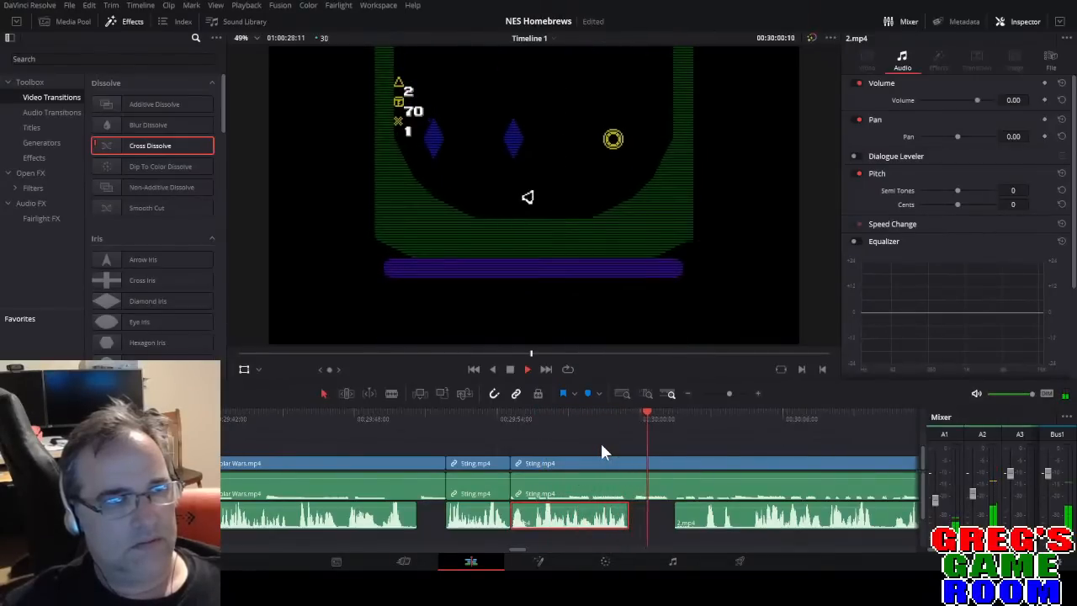
Replay the following Sting narration, split the voice clip at about 30:04:23, and select the piece before the cut.
drag(730, 393, 733, 393)
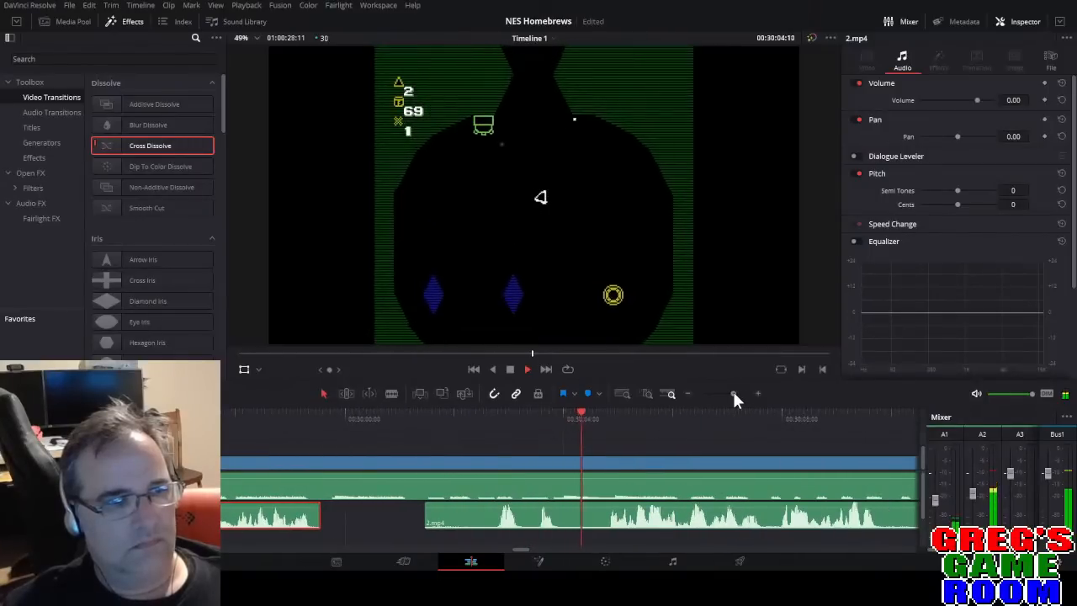
key(space)
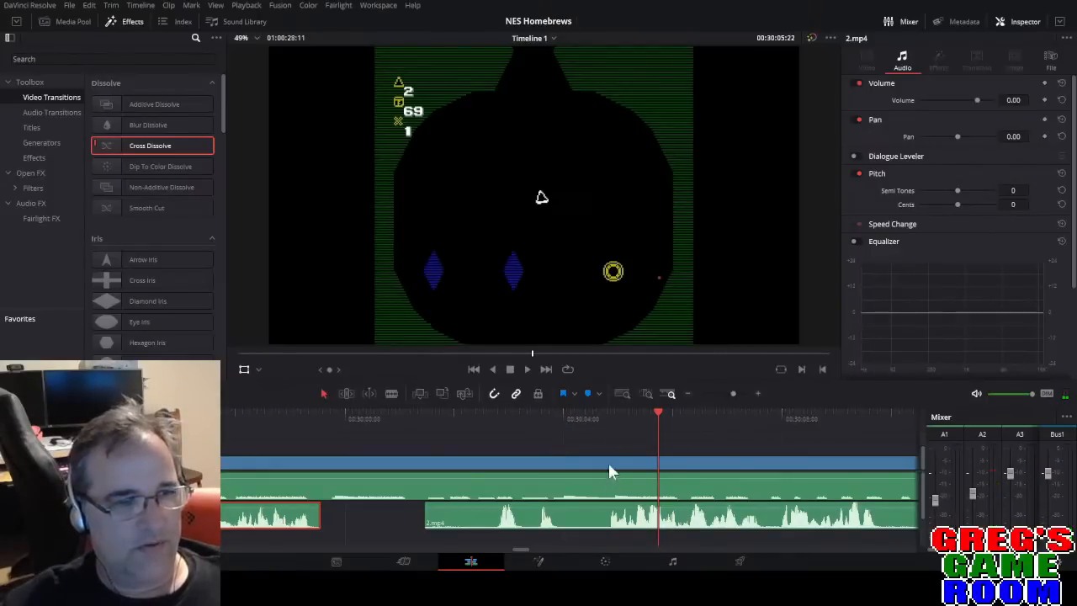
click(594, 420)
key(space)
key(b)
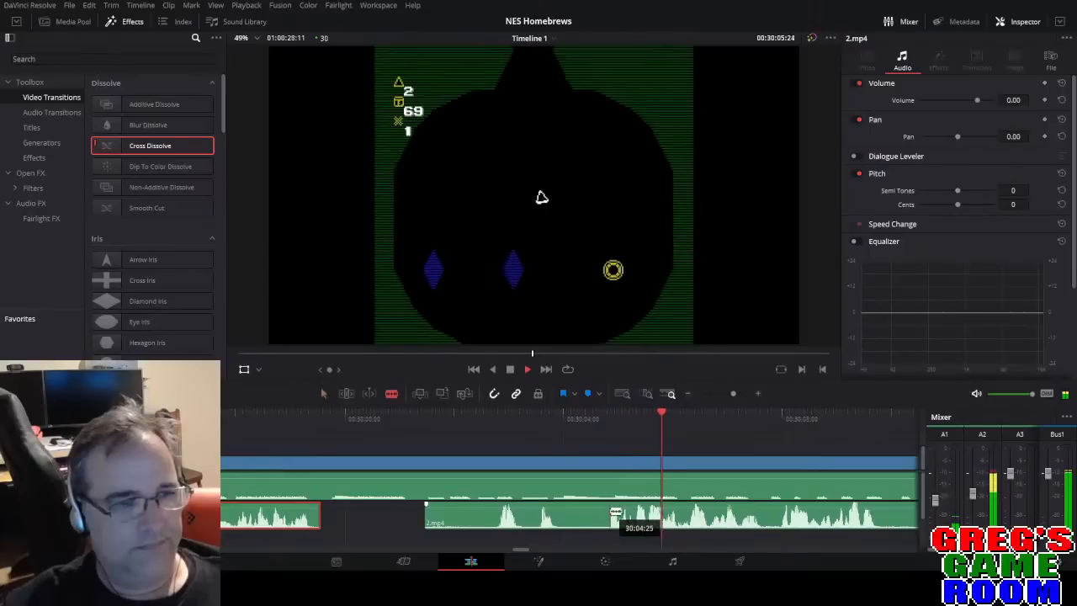
click(607, 511)
key(a)
click(577, 513)
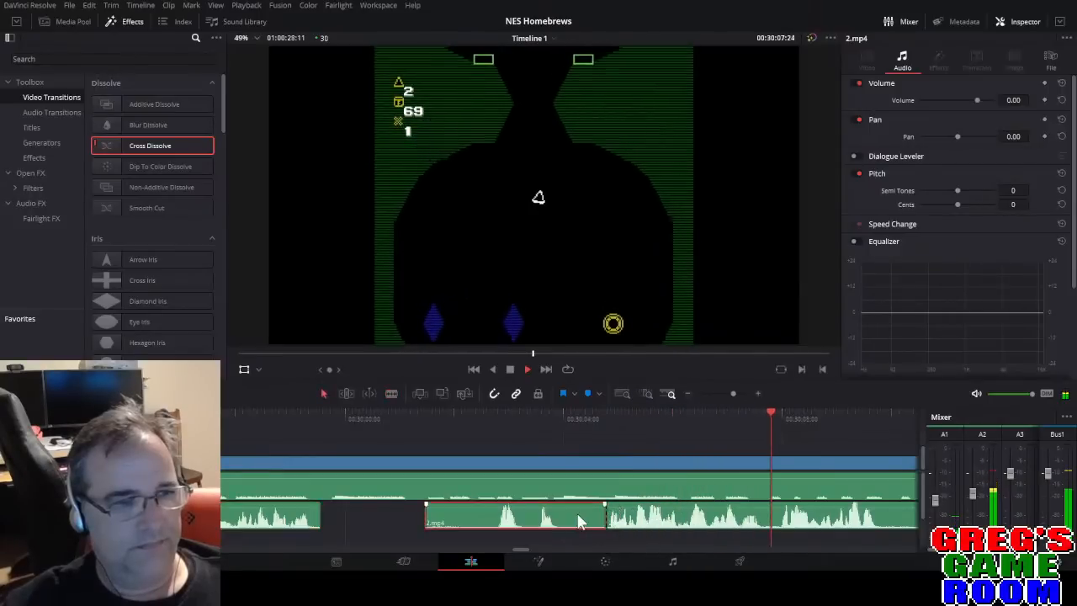
Delete the selected 2.mp4 narration clip, and cut out the narration section between about 00:30:07:06 and 00:30:07:26.
key(Delete)
key(space)
click(709, 419)
key(space)
key(space)
key(b)
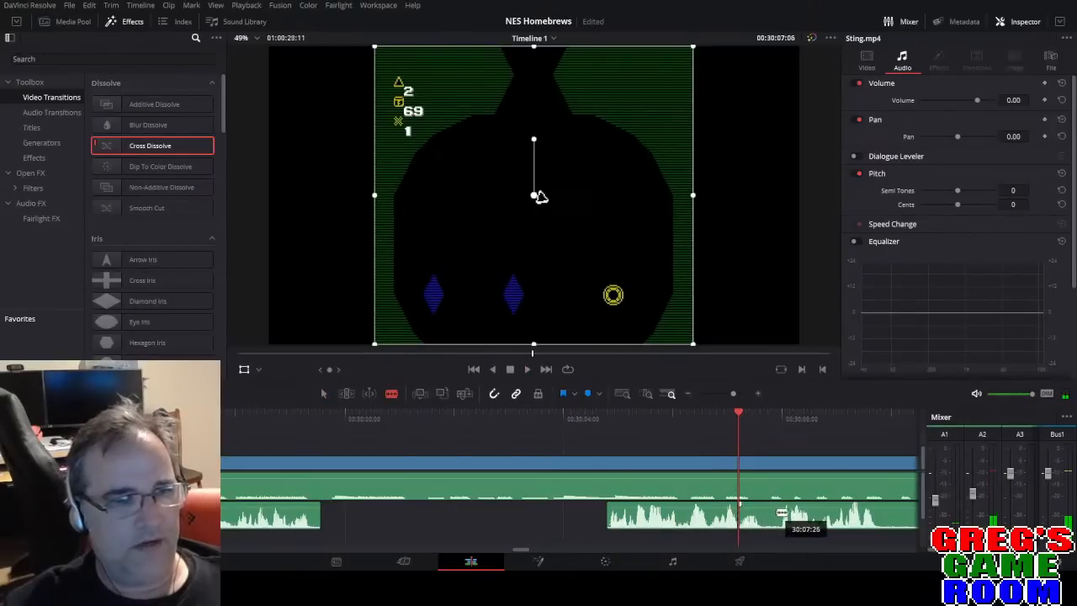
click(785, 512)
key(a)
click(755, 513)
key(Delete)
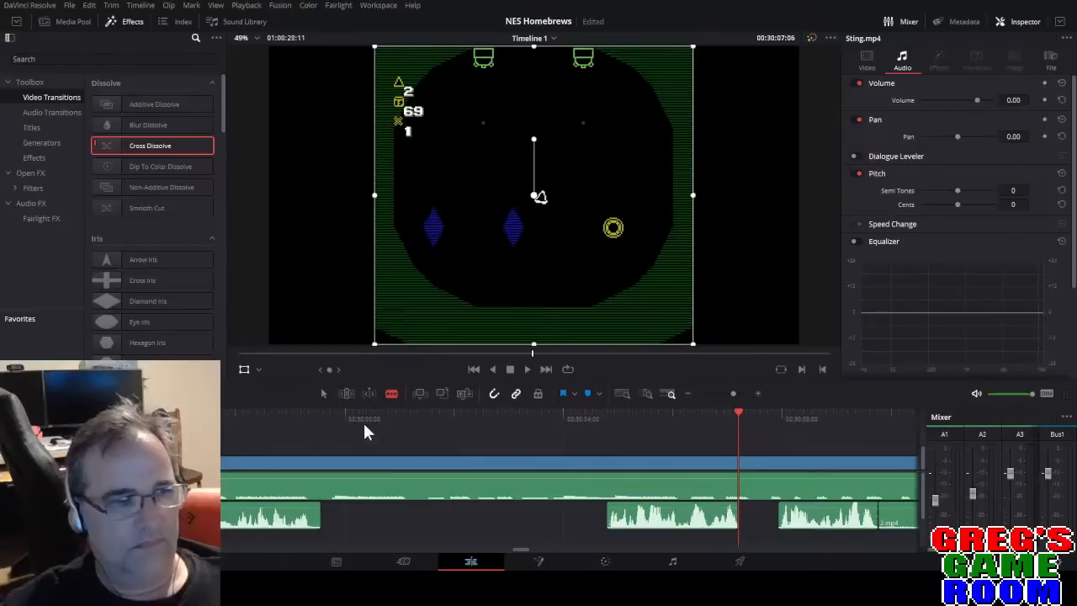
Move the two narration clips after the gap earlier so they run end to end from 00:30:02:06.
click(281, 418)
key(space)
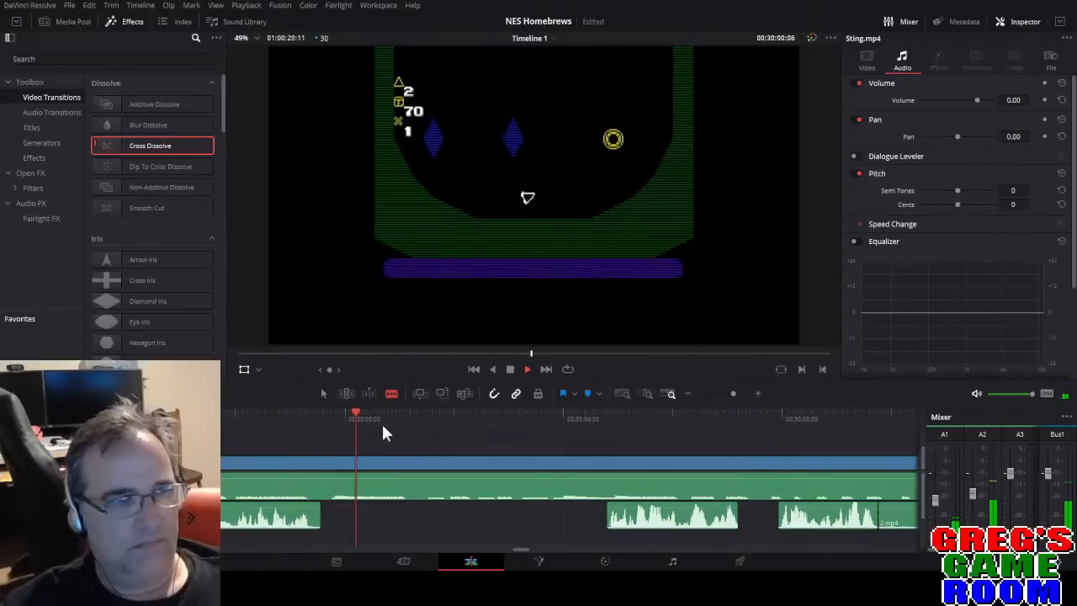
key(space)
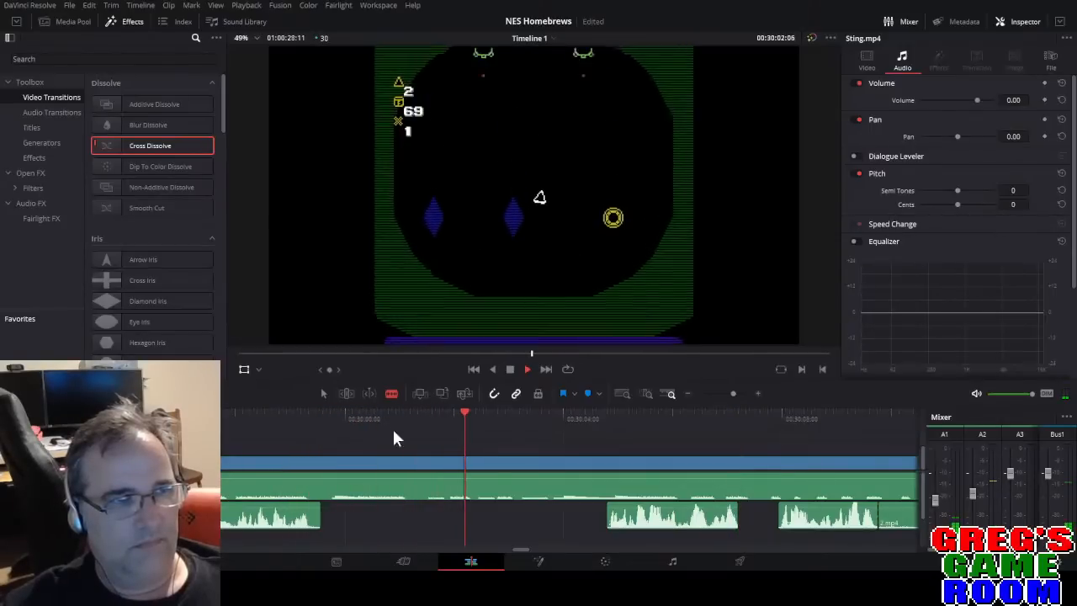
drag(652, 528, 517, 531)
drag(850, 532, 657, 531)
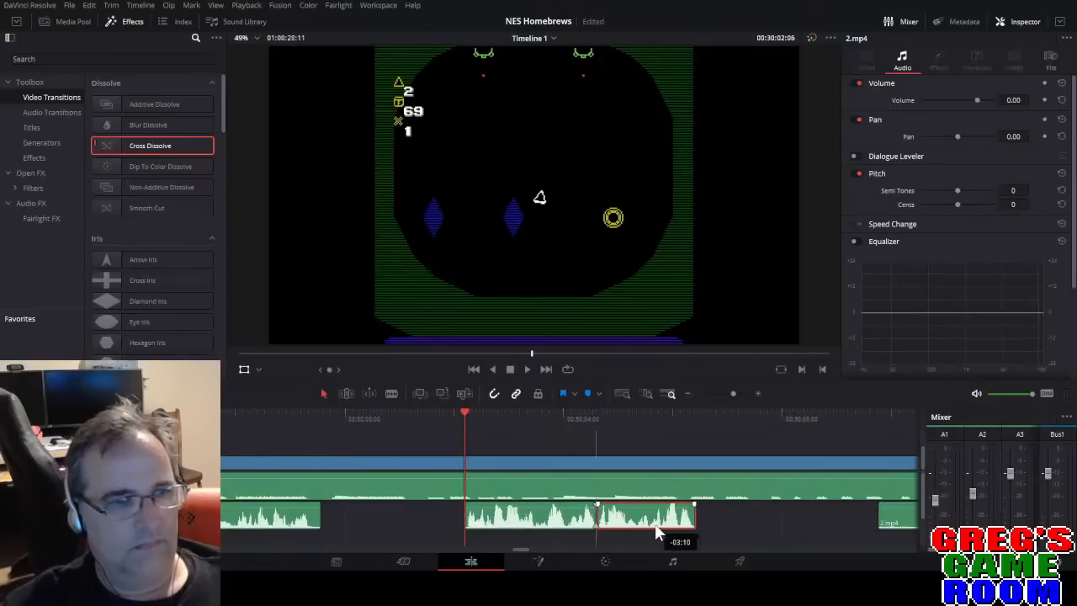
Split the following 2.mp4 narration clip at about 00:30:10:17 and delete its short opening piece.
key(space)
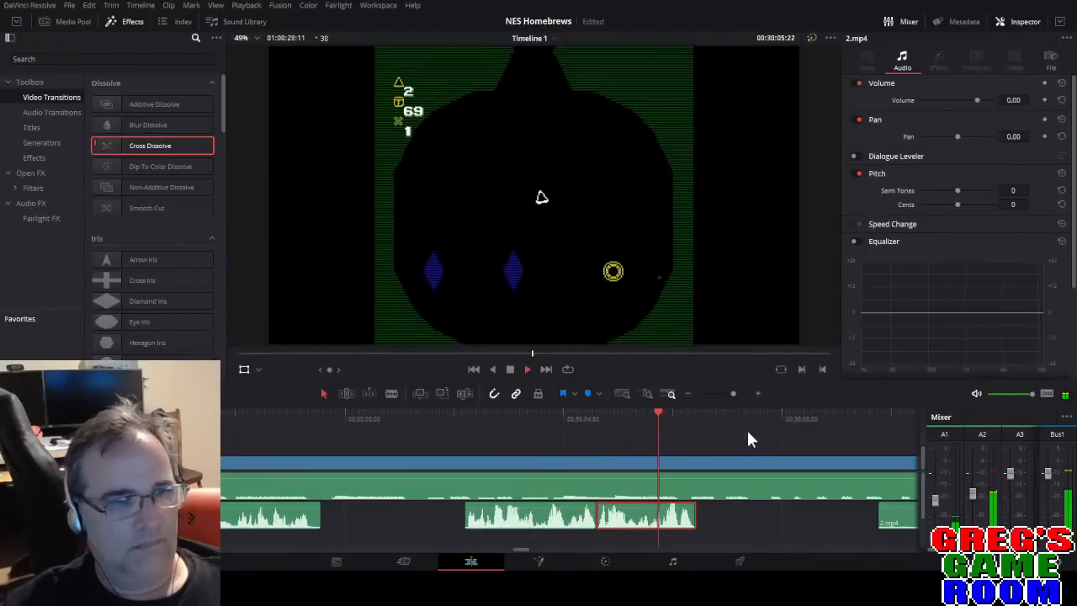
click(729, 393)
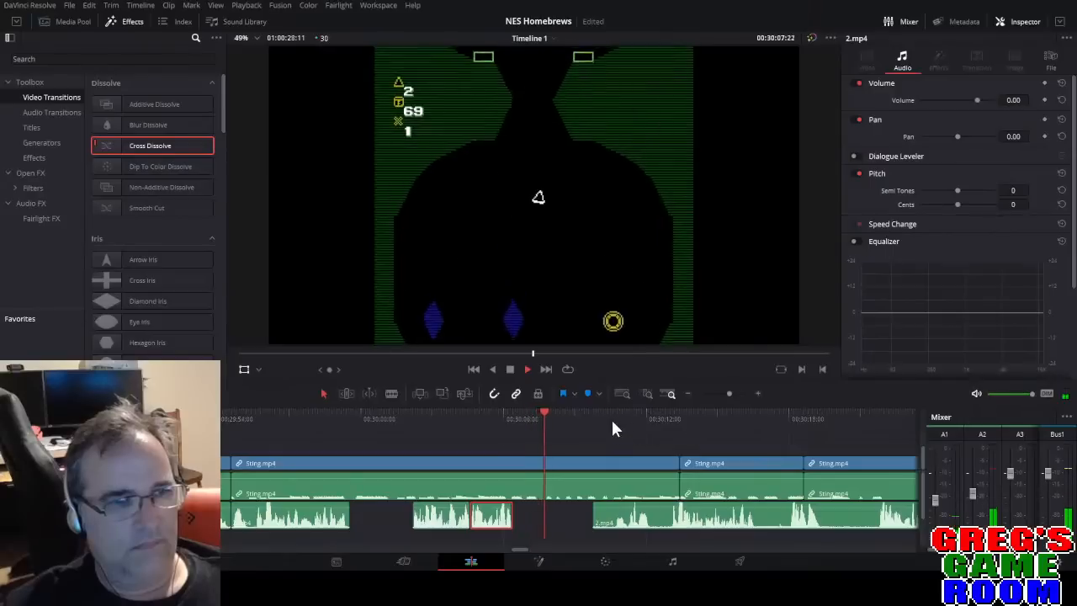
key(b)
click(612, 517)
key(a)
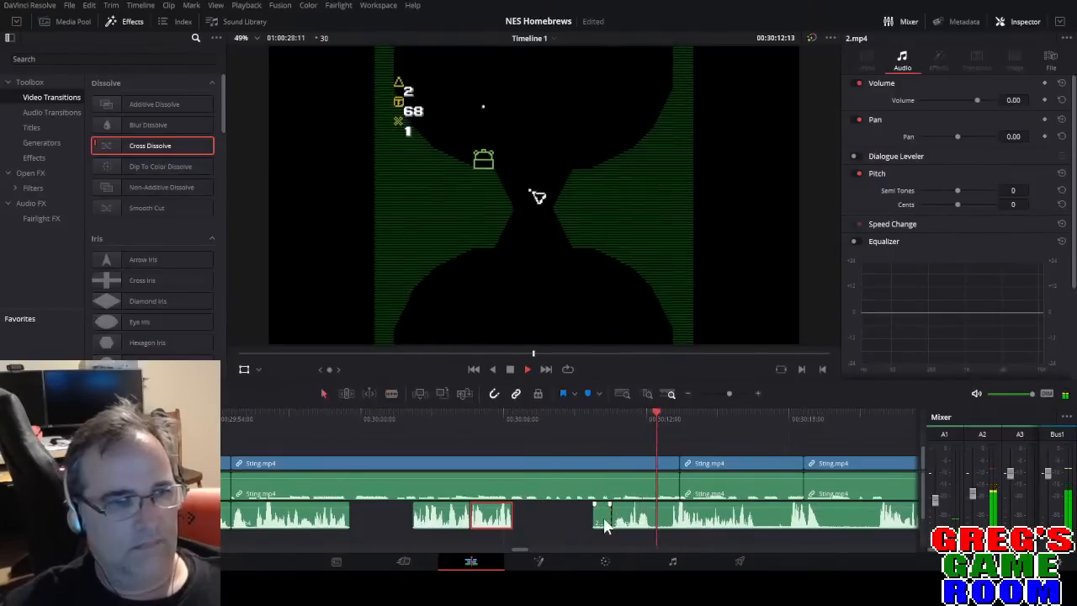
click(602, 519)
key(Delete)
Split the same narration clip at about 00:30:12:28 and delete the part before the cut.
key(b)
key(space)
click(668, 515)
key(a)
click(646, 523)
key(Delete)
Split the 2.mp4 narration after the spoken passage, at about 00:30:16:23, and play the passage.
key(space)
key(space)
key(b)
click(759, 516)
key(a)
key(space)
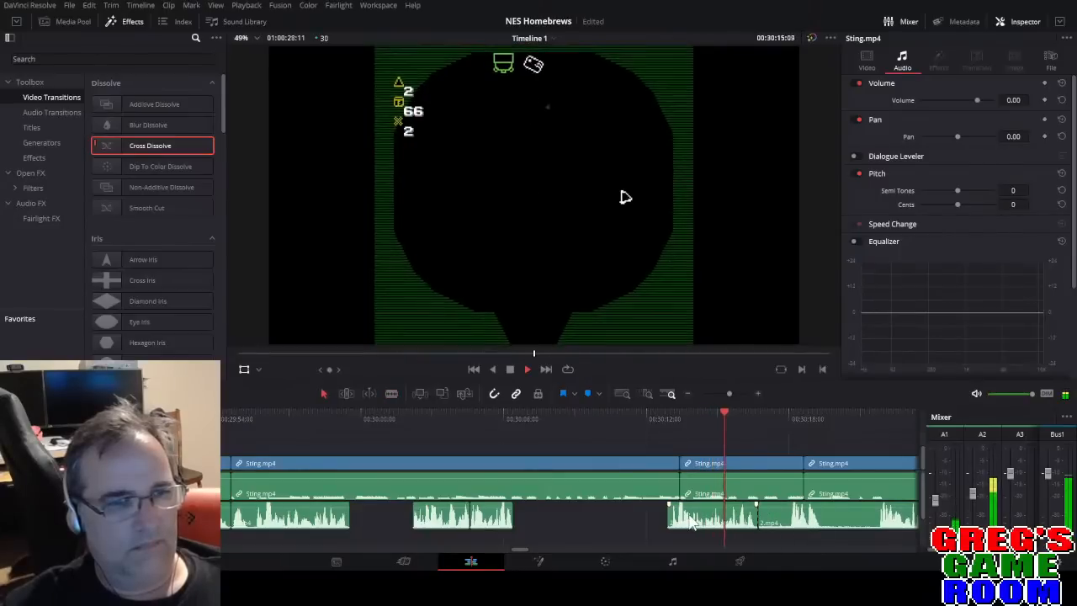
key(space)
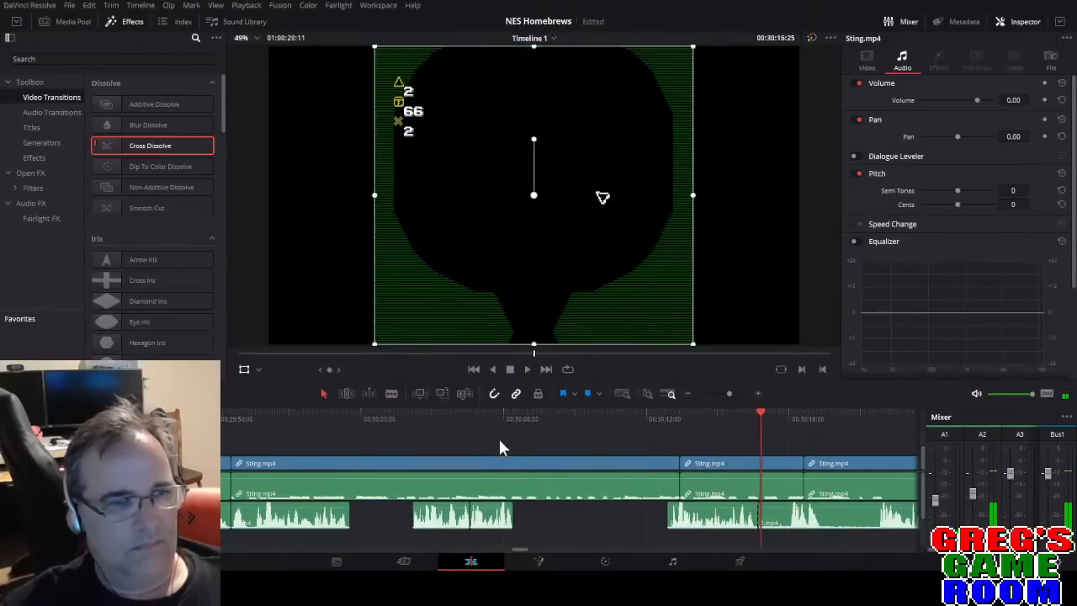
Move the separated narration clip earlier so it starts at about 00:30:07:23, shortly after the preceding narration.
click(491, 419)
key(space)
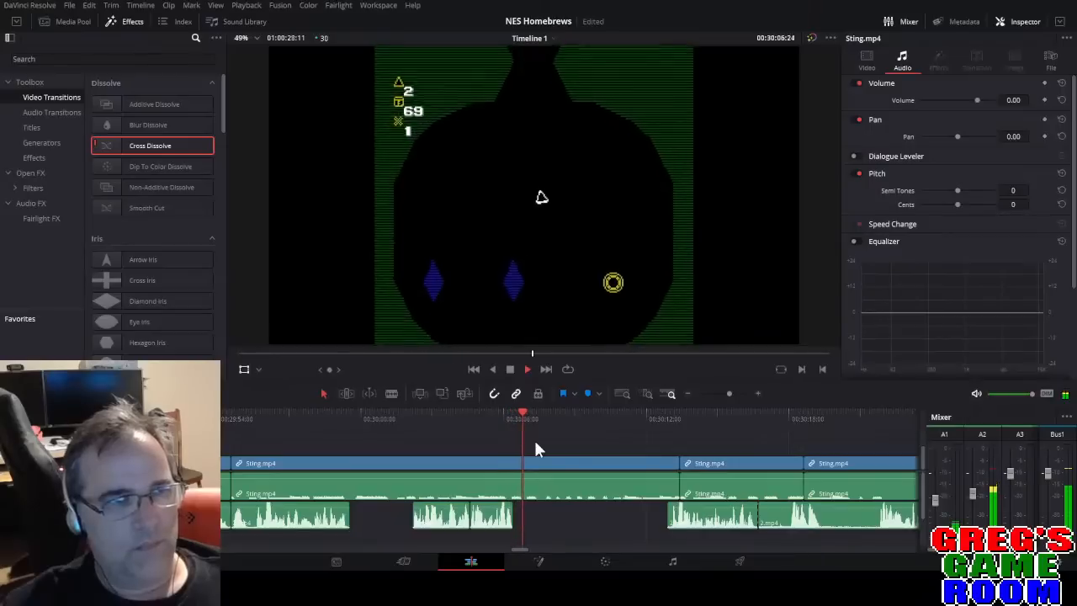
key(space)
drag(706, 526, 588, 523)
key(space)
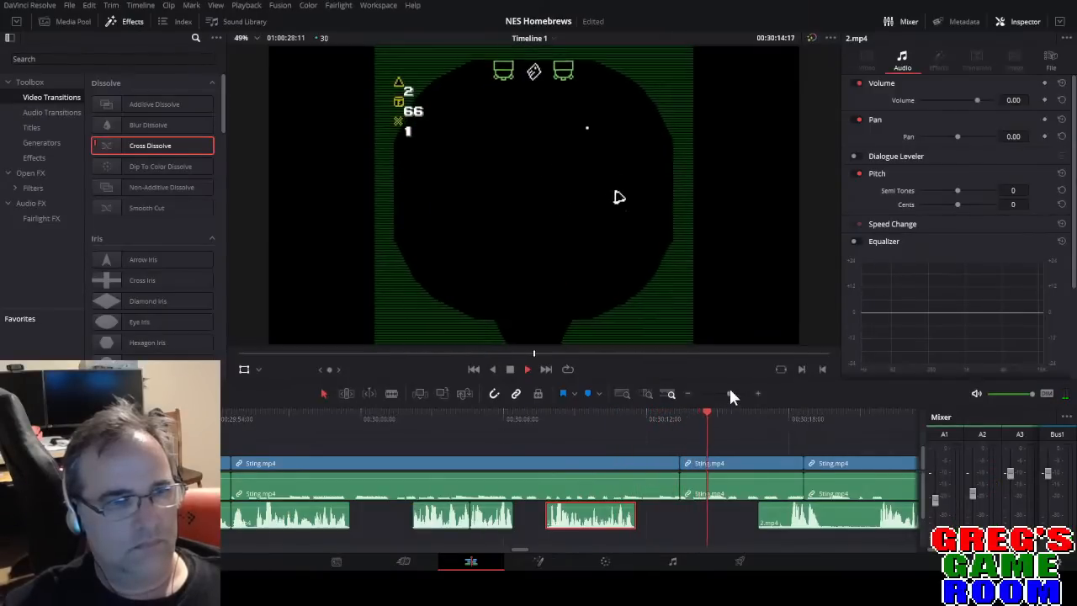
Split the next narration clip at about 00:30:21:21 and delete everything in it before the cut.
drag(729, 392, 732, 392)
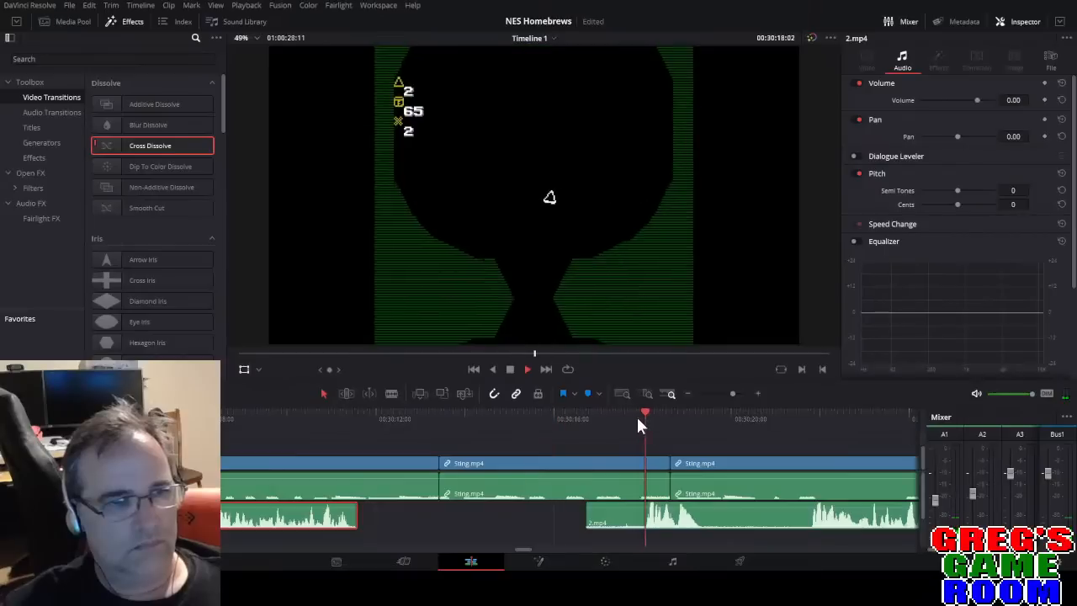
key(b)
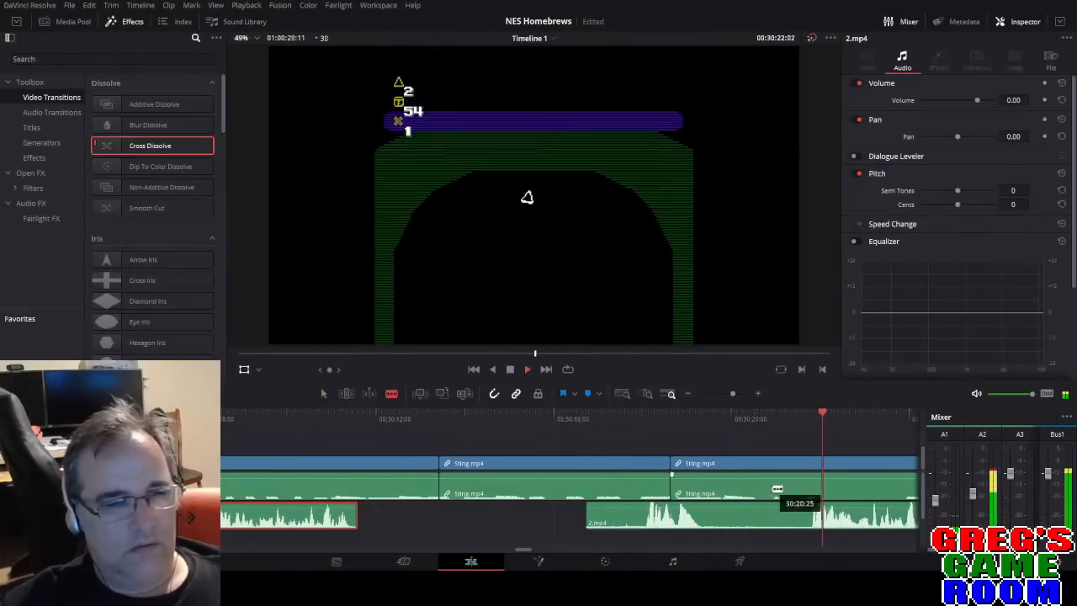
click(810, 517)
key(a)
click(770, 519)
key(Delete)
key(space)
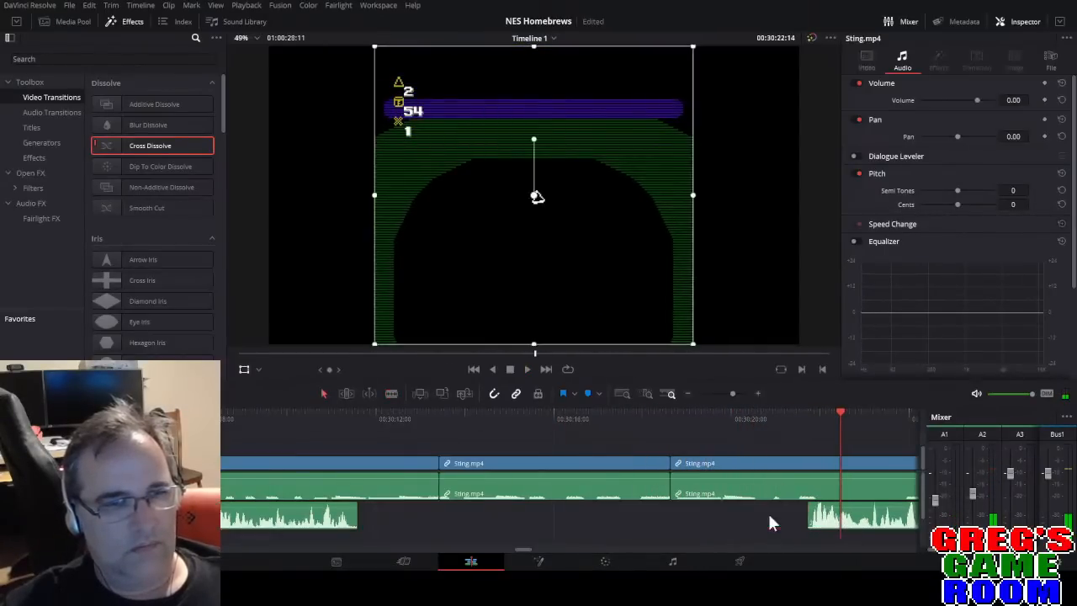
Cut out the short narration section between about 00:30:22:25 and 00:30:23:04.
click(728, 394)
drag(727, 394, 732, 393)
click(416, 421)
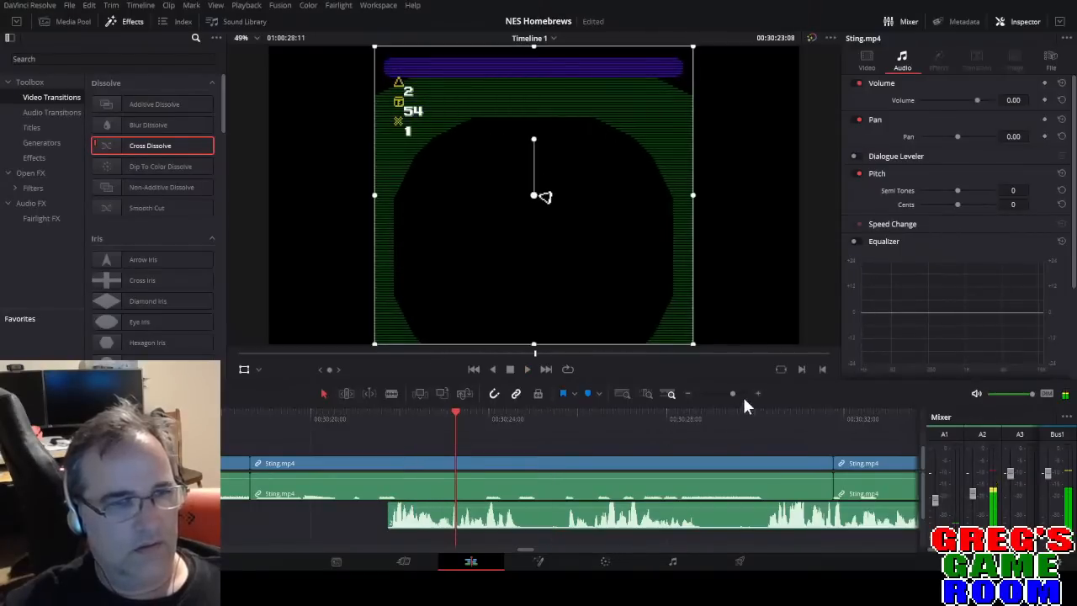
drag(733, 393, 737, 393)
drag(740, 394, 739, 394)
key(b)
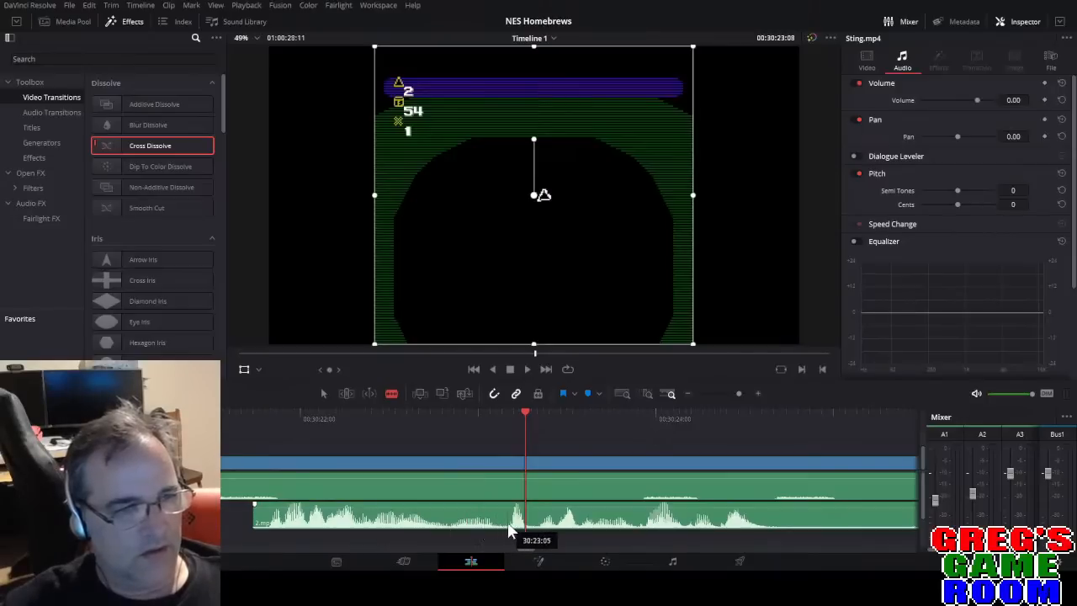
click(449, 523)
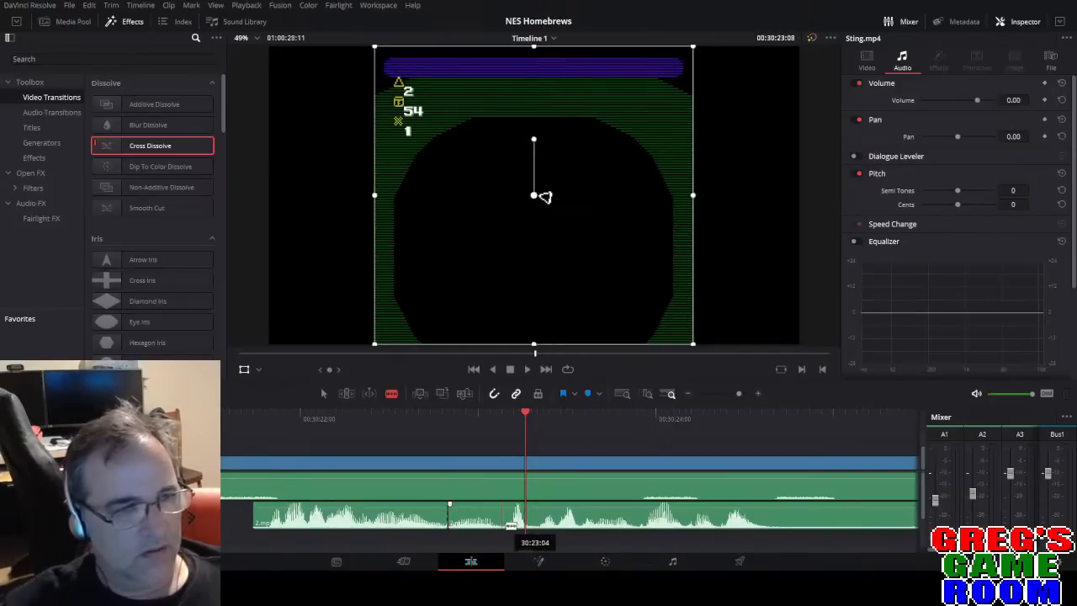
click(503, 525)
key(a)
click(481, 525)
key(Delete)
Close the gap by moving the earlier narration piece against the following one, and play across the join.
drag(396, 521, 442, 521)
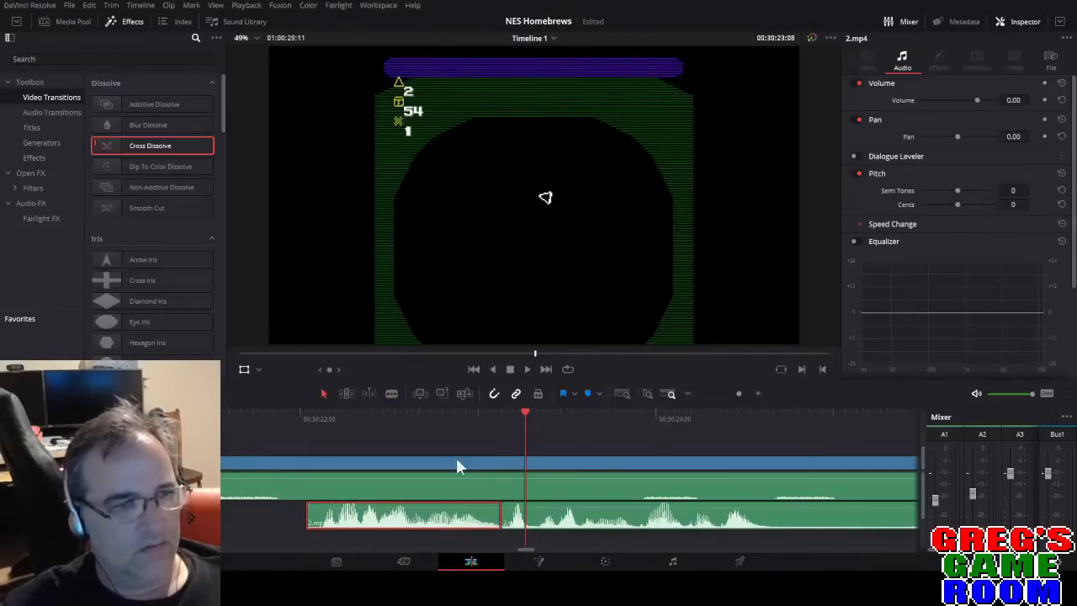
click(439, 419)
key(space)
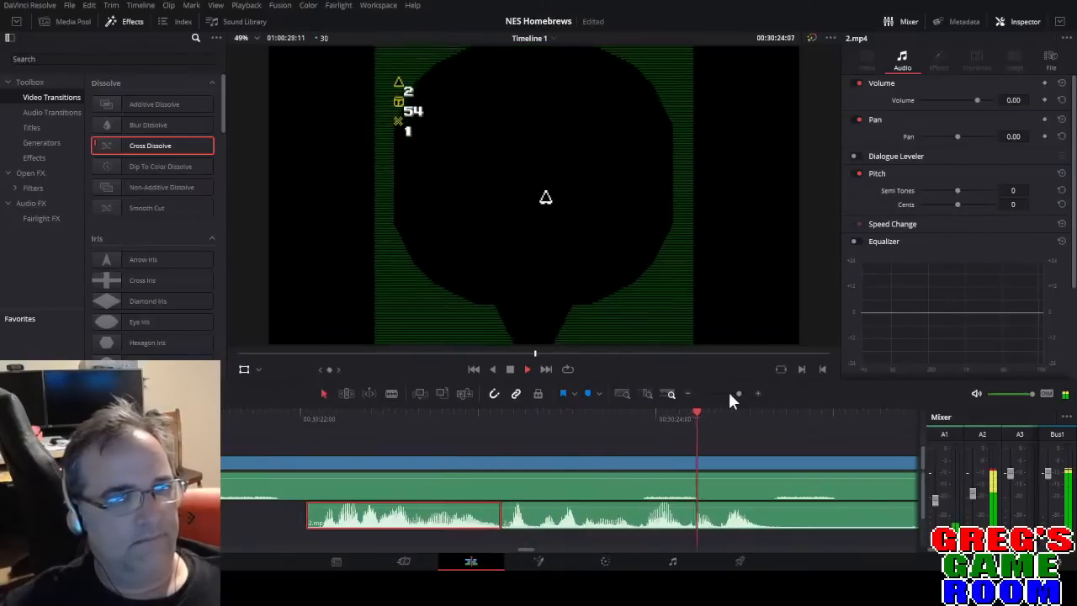
key(space)
drag(735, 393, 735, 393)
key(space)
key(space)
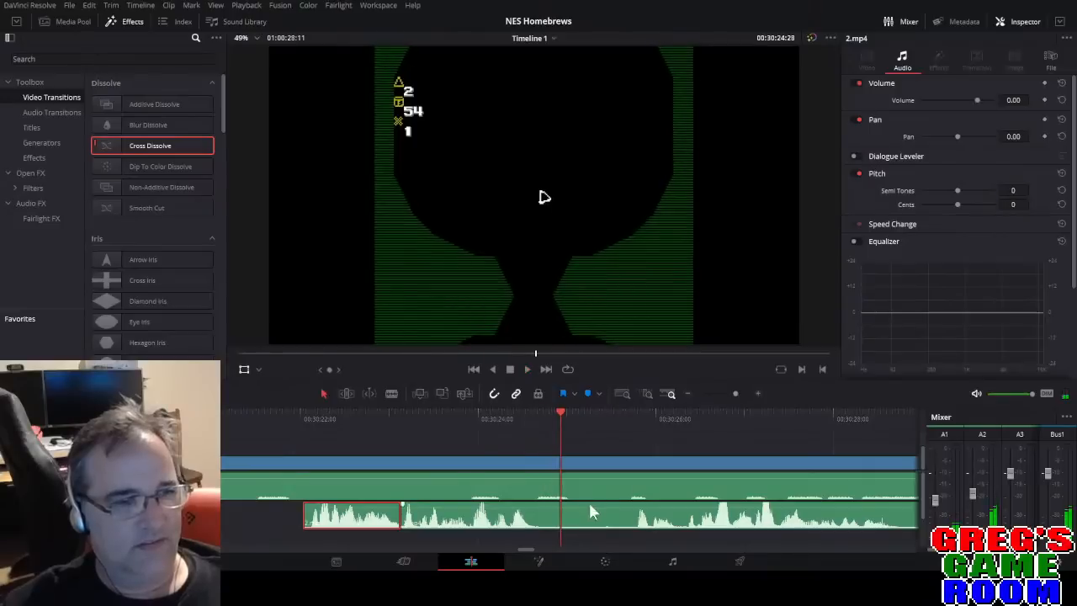
Split the 2.mp4 narration in the silent stretch at about 00:30:24:25.
click(522, 422)
key(space)
key(space)
key(b)
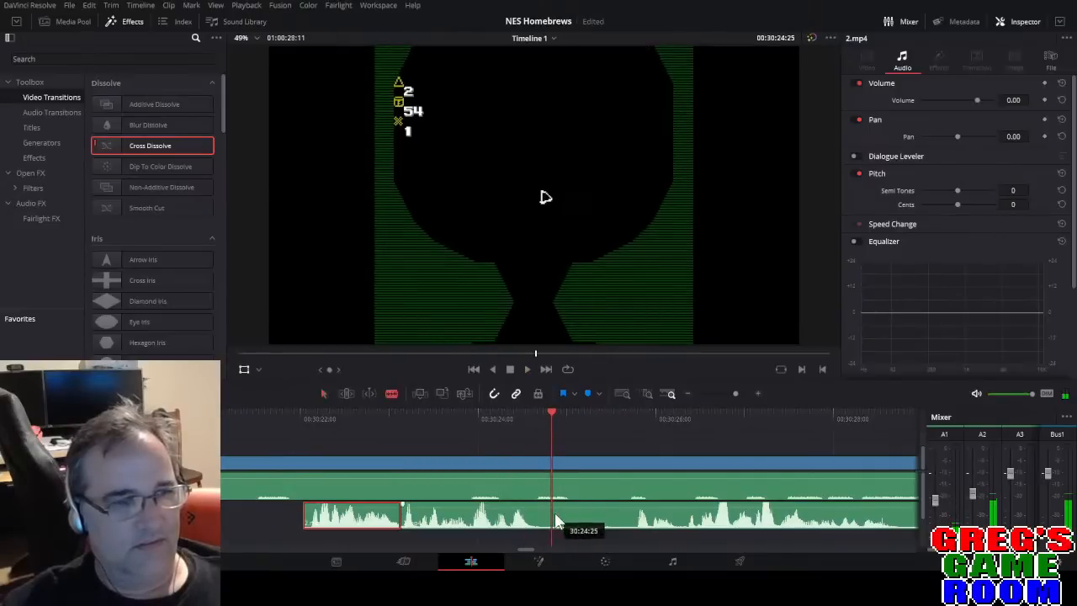
click(556, 515)
Move the two joined narration pieces back to the start of the Sting.mp4 clip at 00:30:18:18, and play up to them.
click(725, 392)
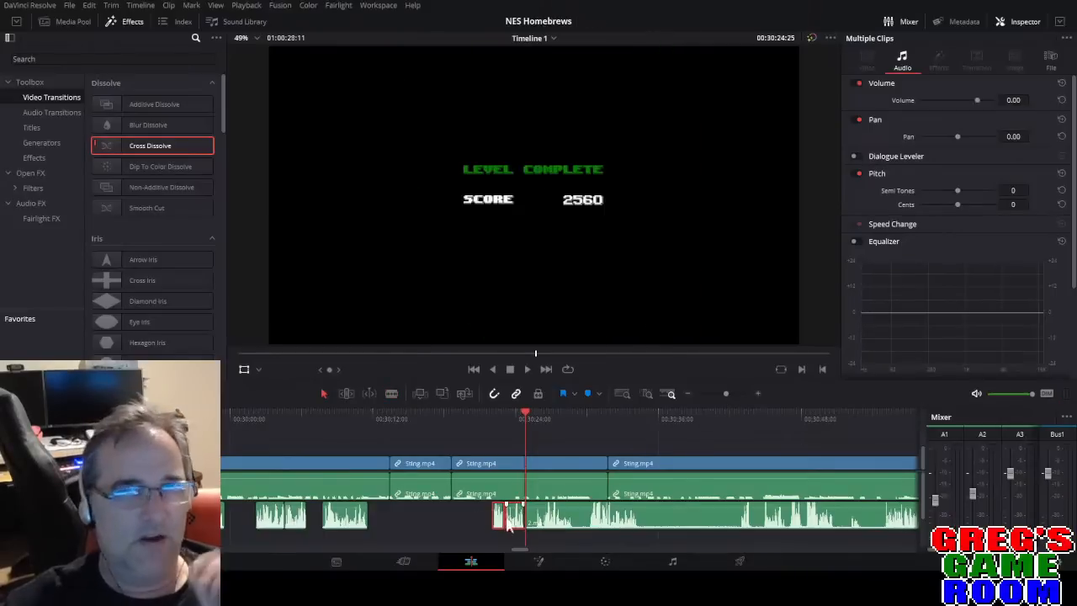
drag(499, 523, 464, 526)
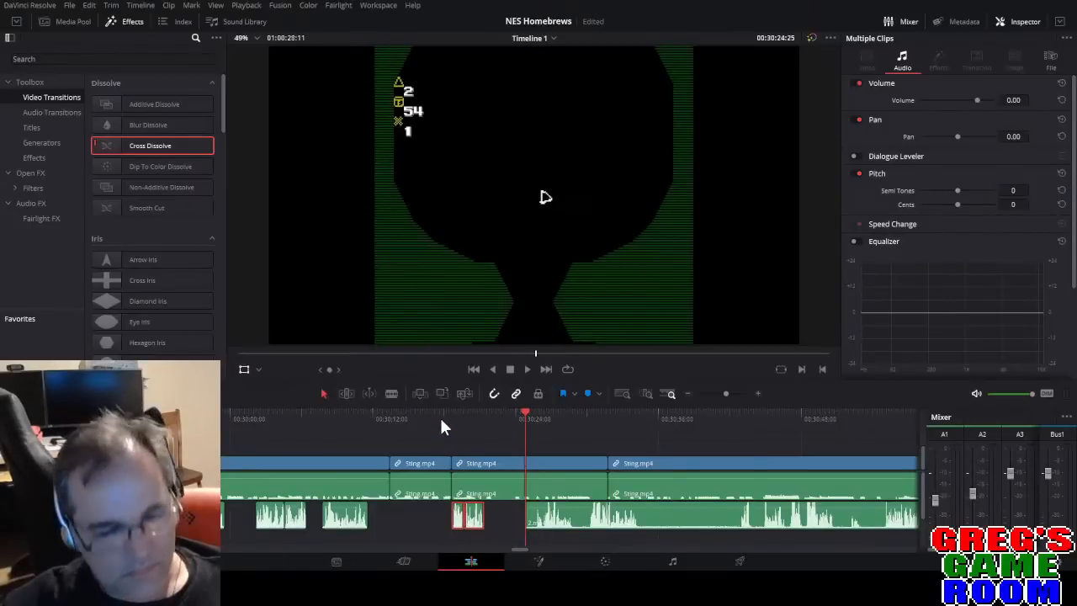
click(728, 390)
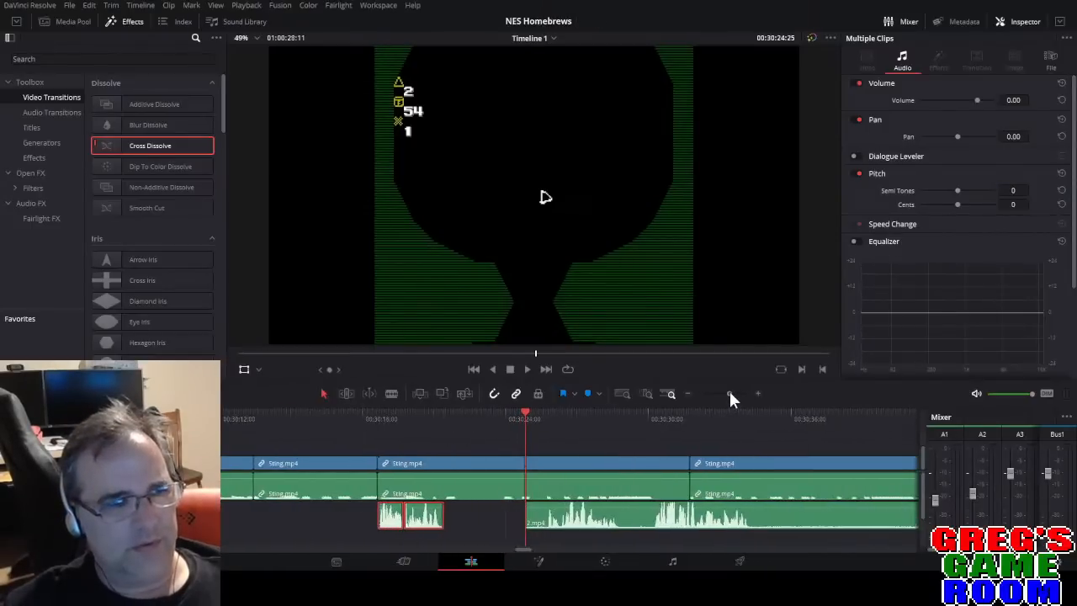
click(310, 423)
key(space)
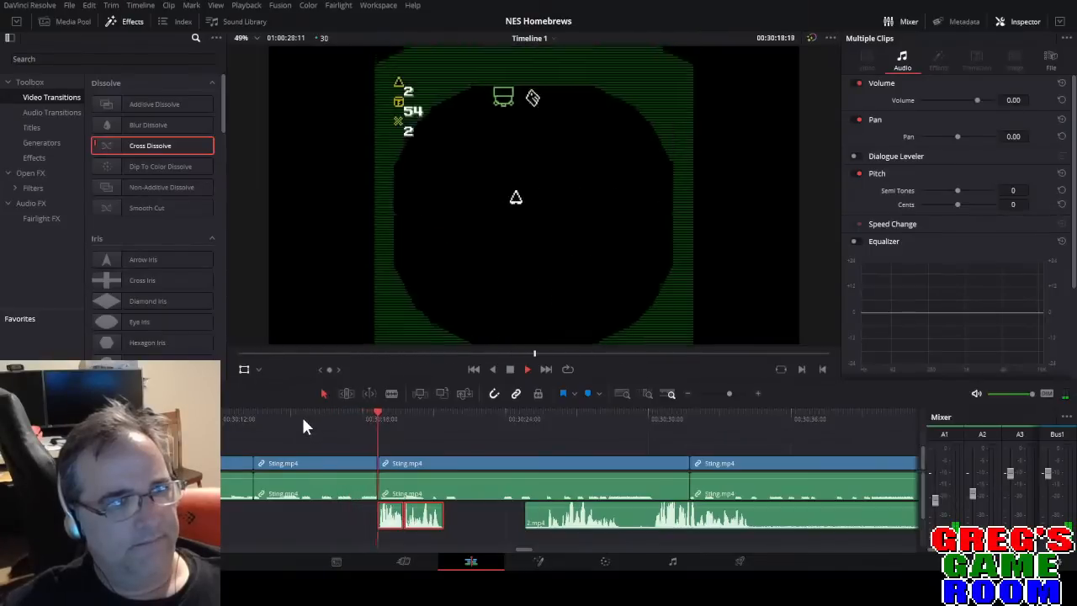
key(space)
Review and ripple delete the short Sting.mp4 gameplay clip just before the moved narration pieces.
click(215, 424)
key(space)
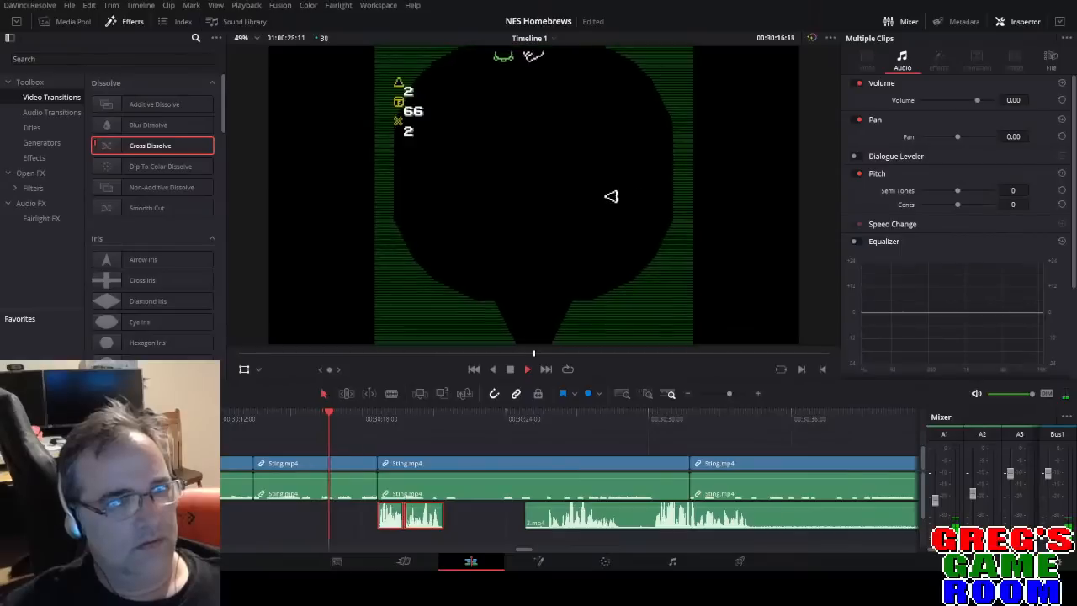
key(space)
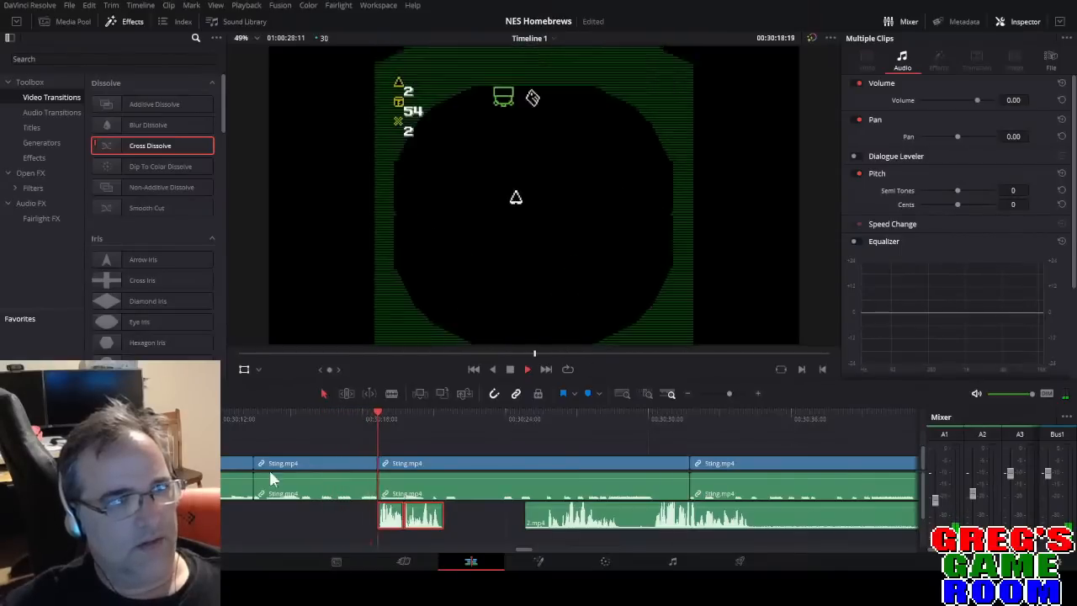
click(321, 472)
key(Delete)
Play across the new gameplay cut, and remove the next narration clip's opening up to about 00:30:20:13.
click(233, 414)
key(space)
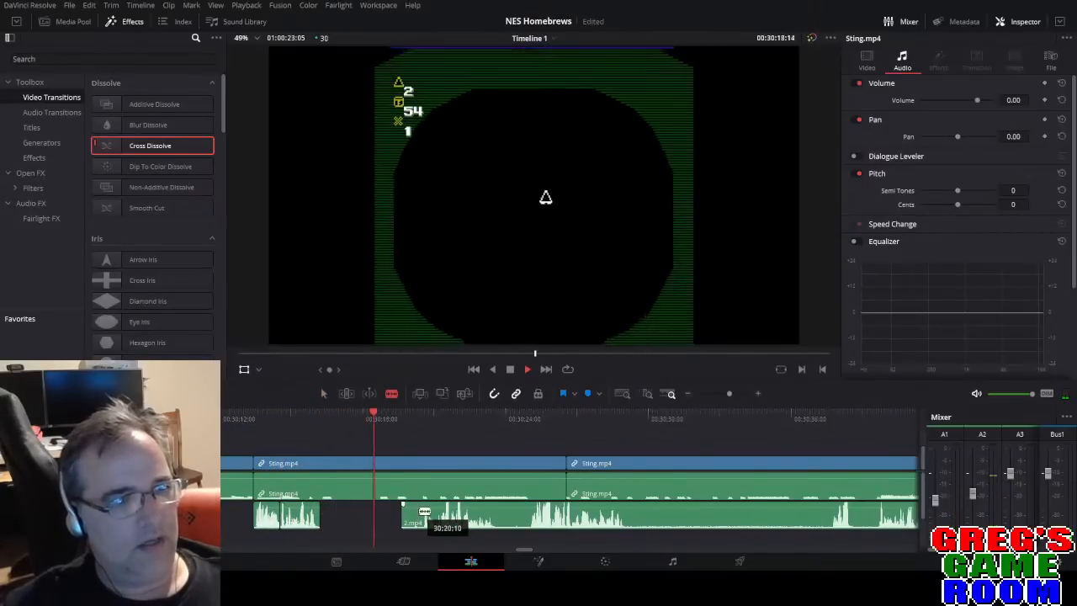
click(412, 515)
key(Delete)
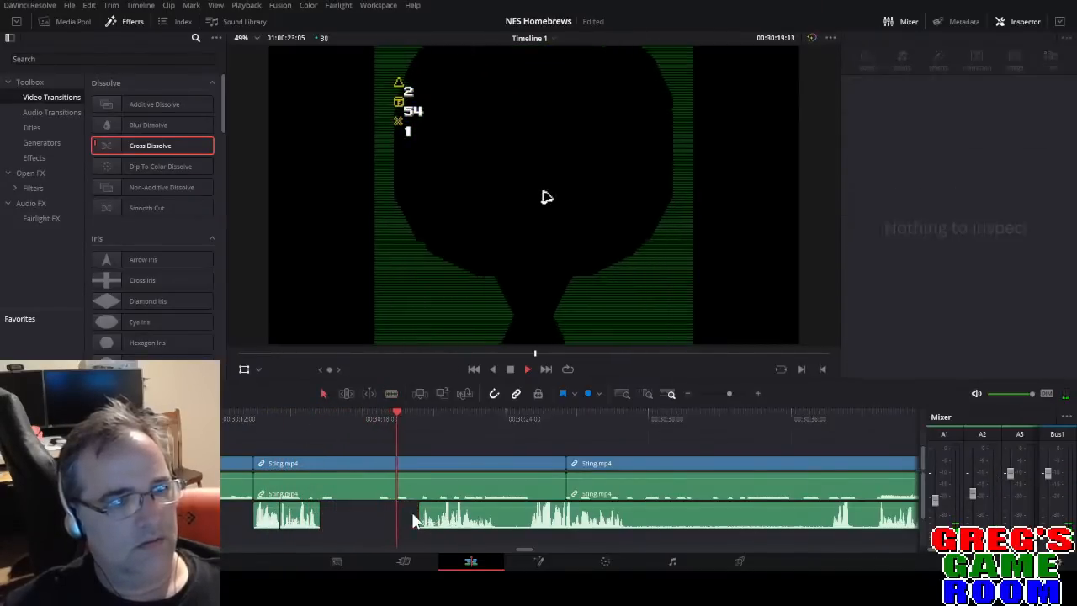
Listen to the start of that narration clip and remove its opening words up to about 00:30:21:03.
click(416, 459)
key(space)
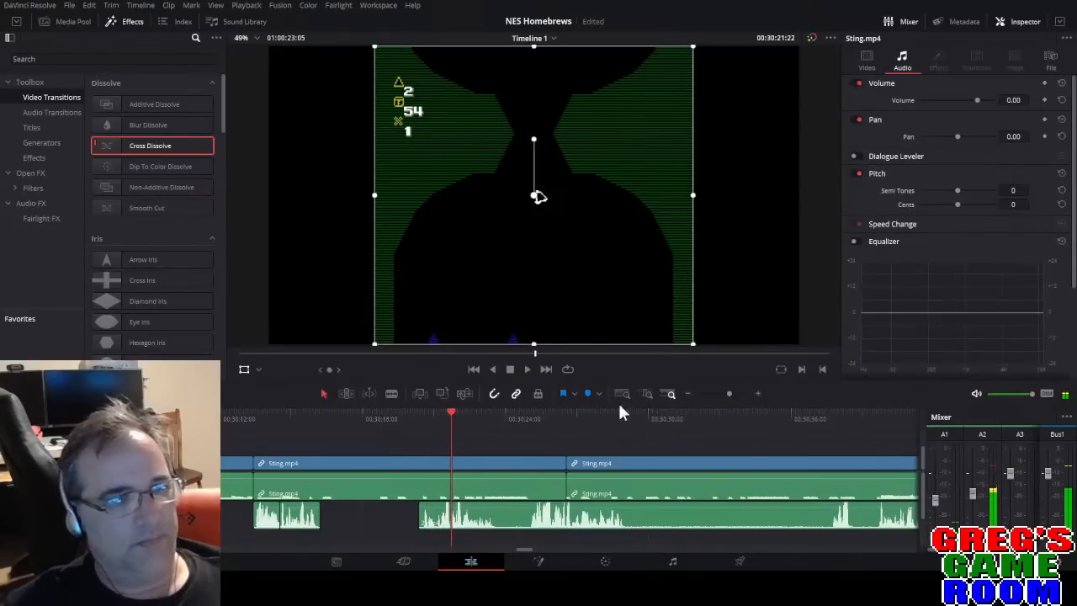
drag(728, 393, 738, 394)
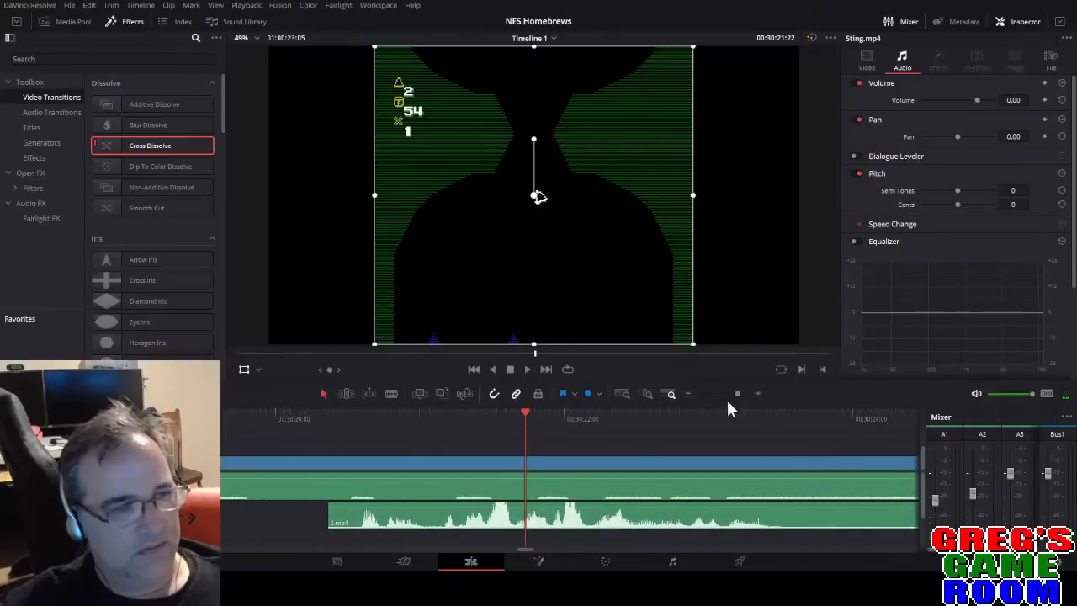
click(330, 420)
key(space)
key(space)
key(b)
key(Delete)
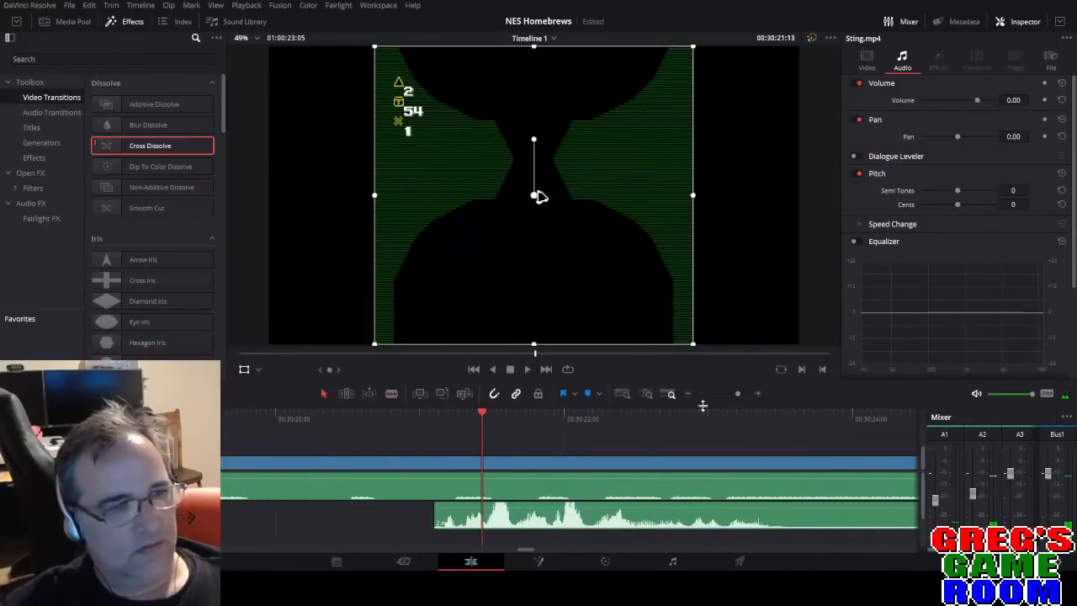
Play the trimmed narration and remove the part from about 00:30:23:21 to 00:30:25:00.
drag(727, 393, 732, 394)
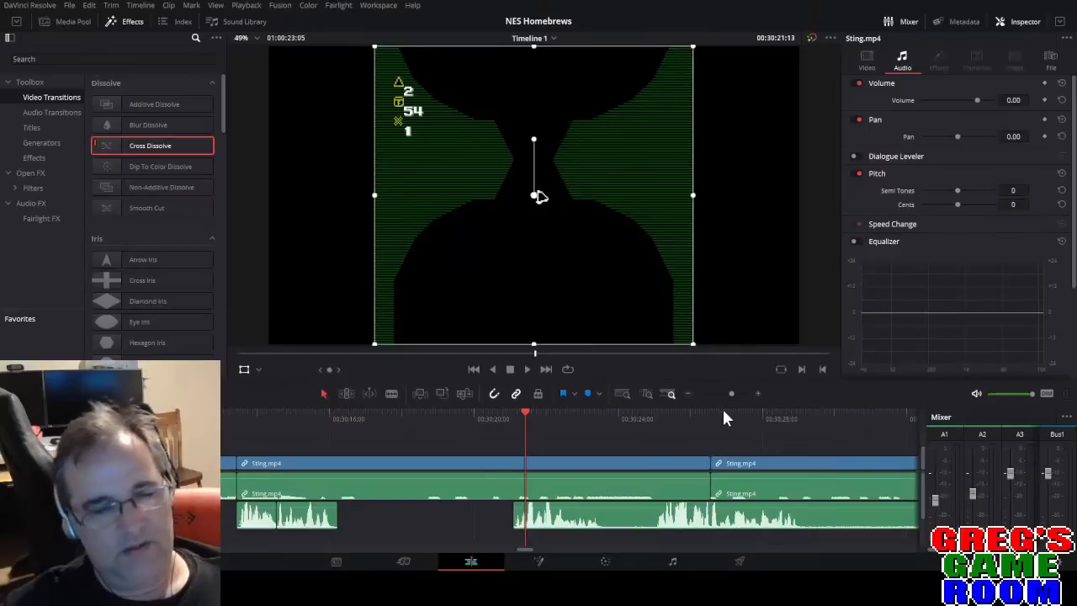
key(space)
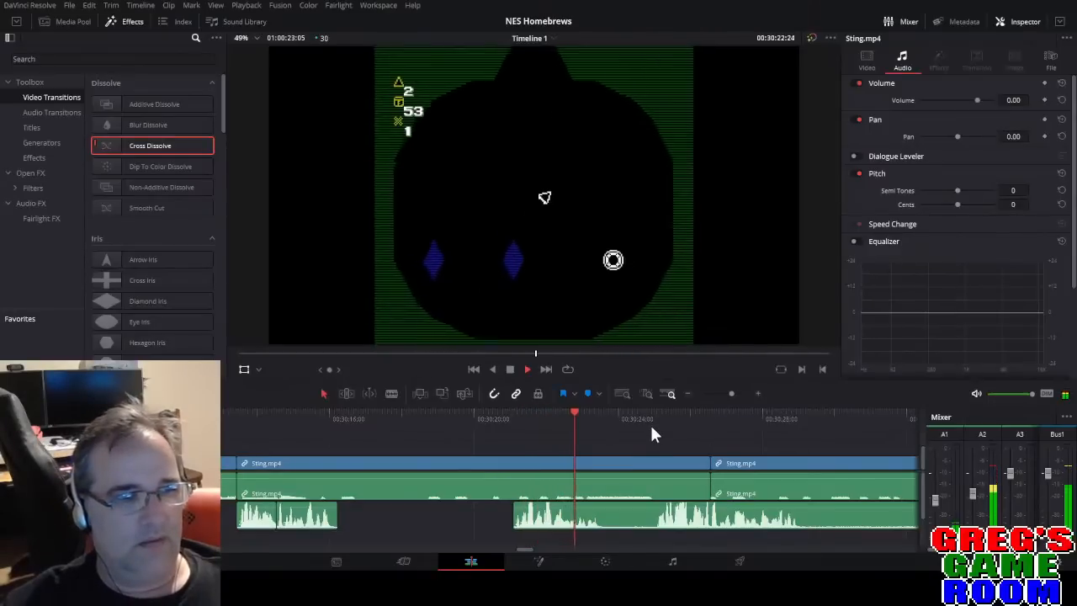
key(space)
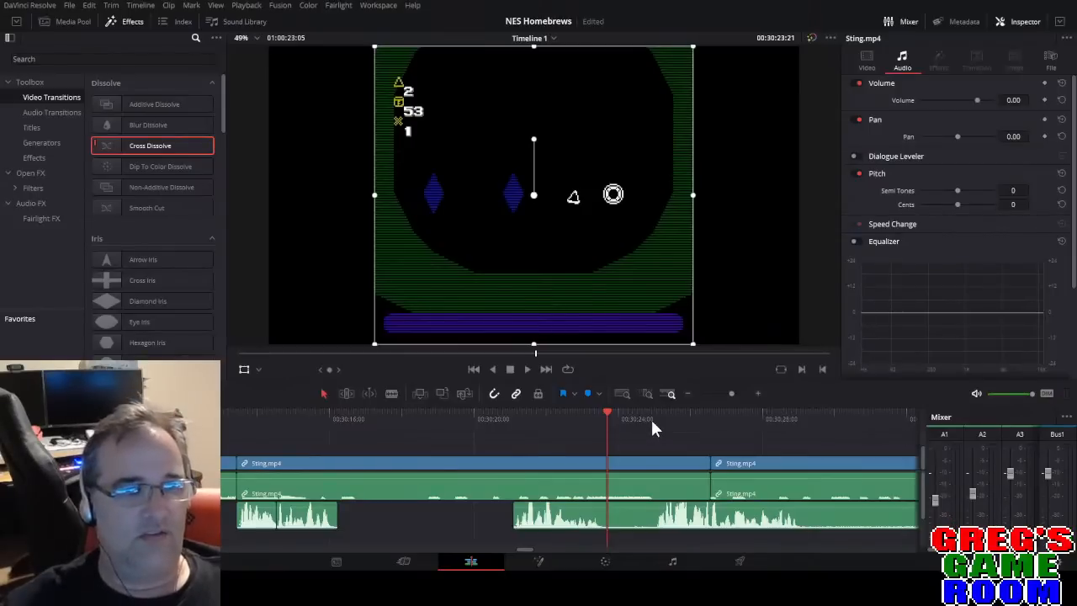
key(b)
click(631, 515)
key(BackSpace)
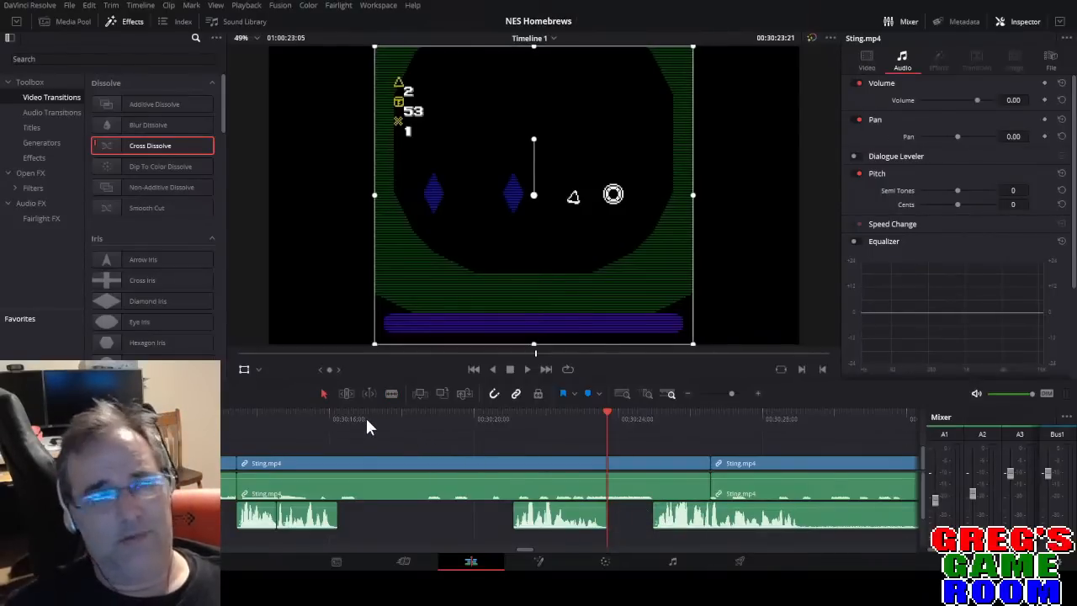
Play the gap after 00:30:16:07 and move the short narration clip after it about two seconds earlier.
click(330, 428)
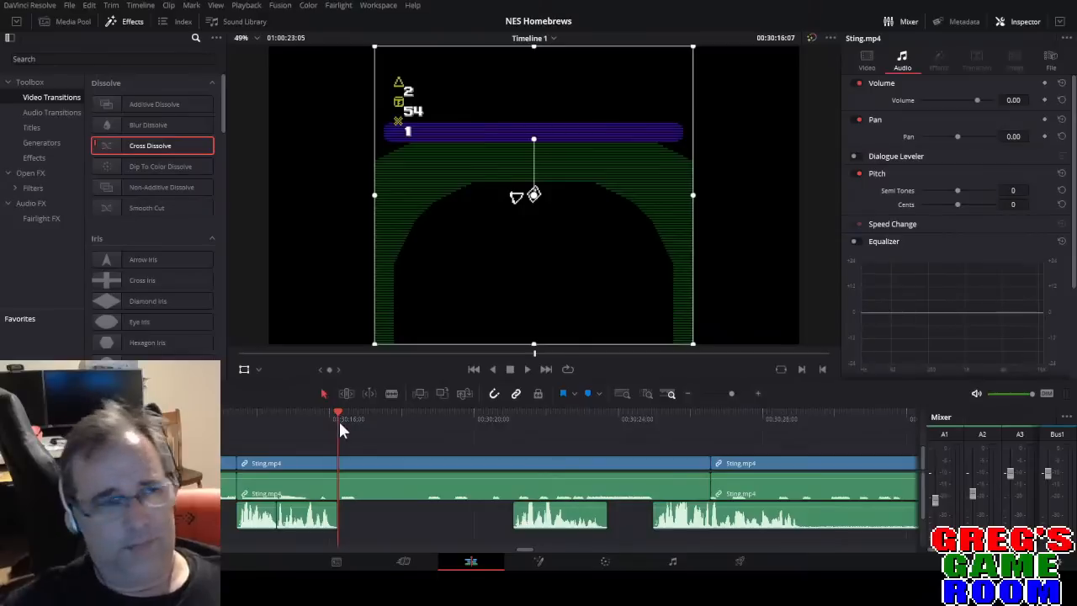
key(space)
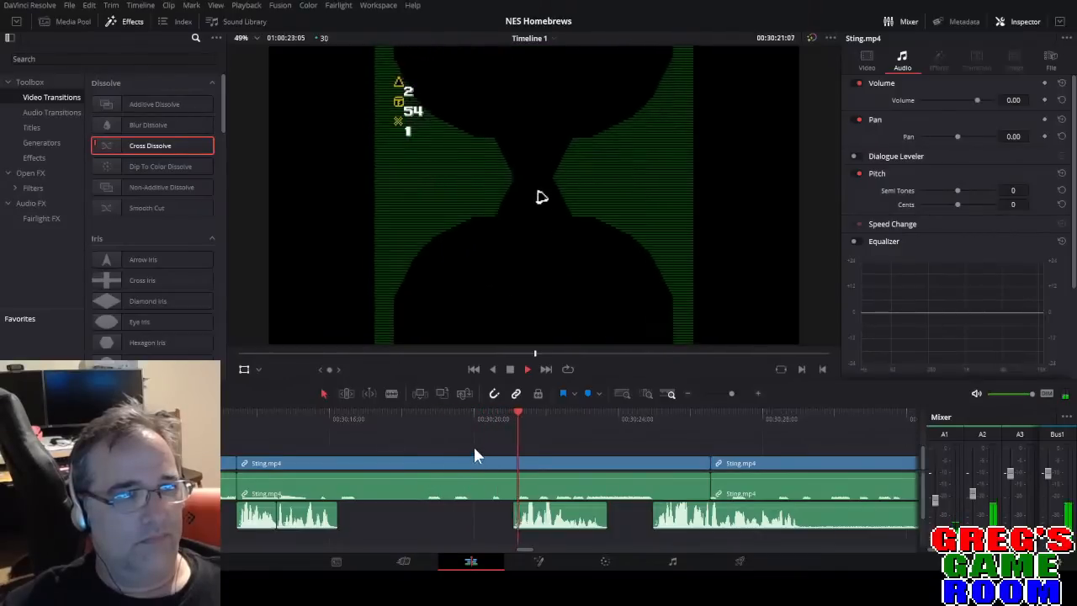
key(space)
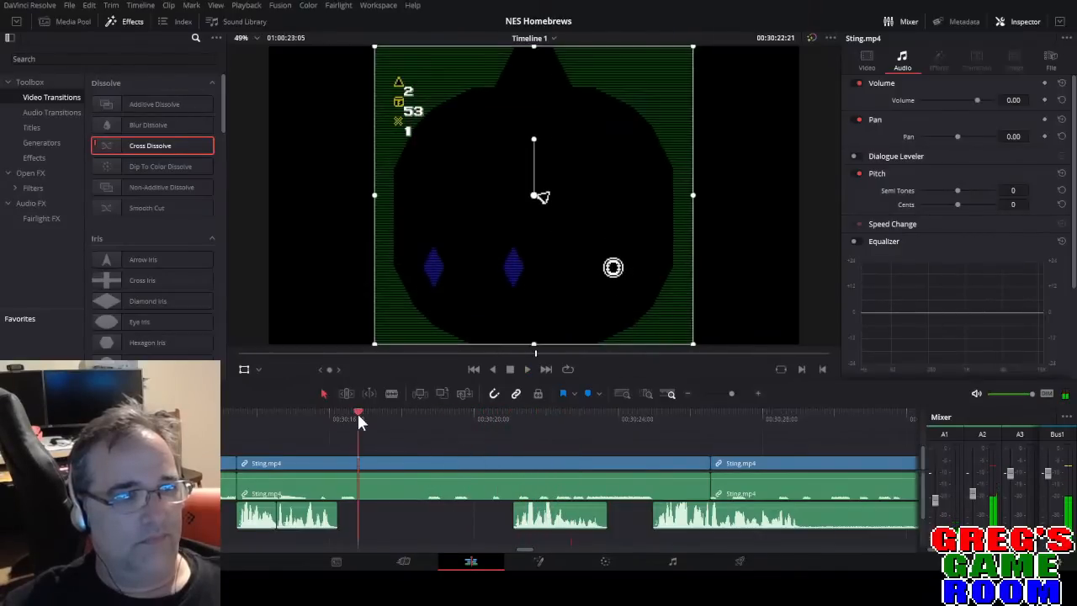
click(358, 416)
key(space)
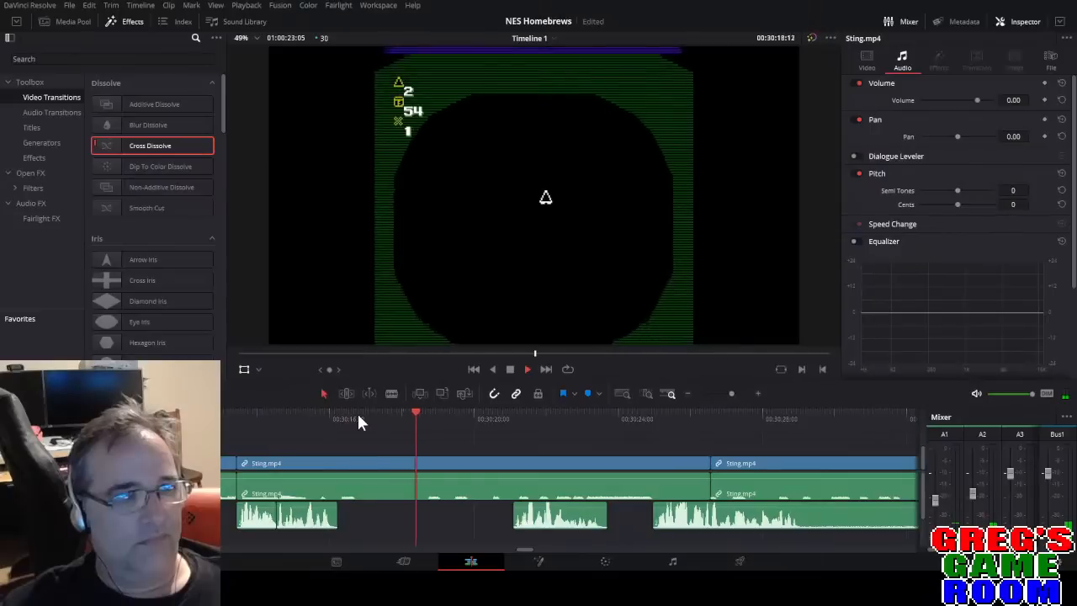
drag(569, 529, 498, 528)
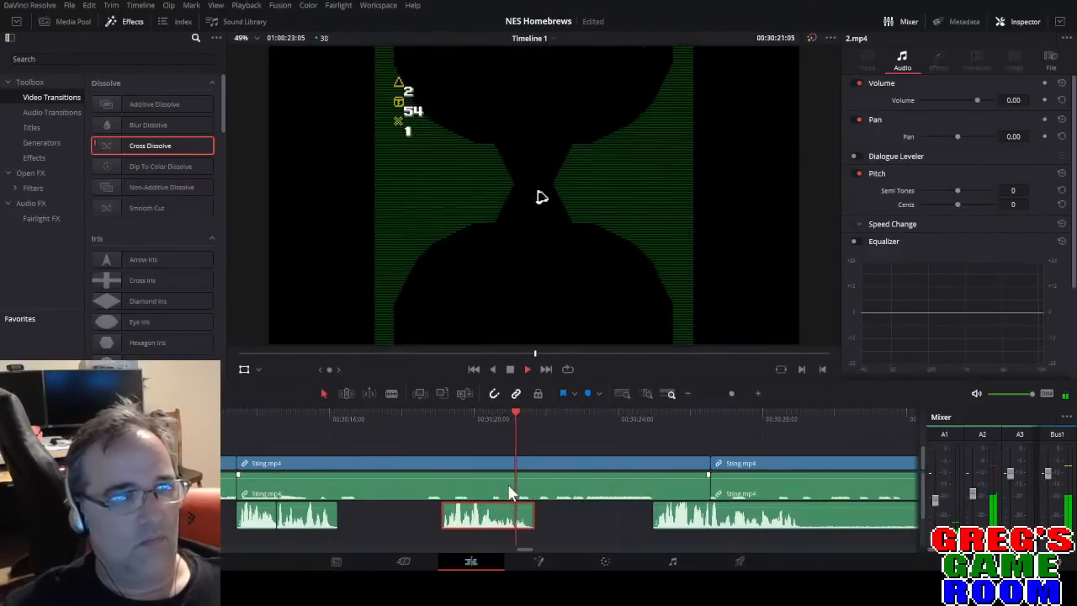
Play the next narration clip from about 00:30:25:00, split it at about 00:30:29:05 and delete the silent piece after the split.
click(650, 418)
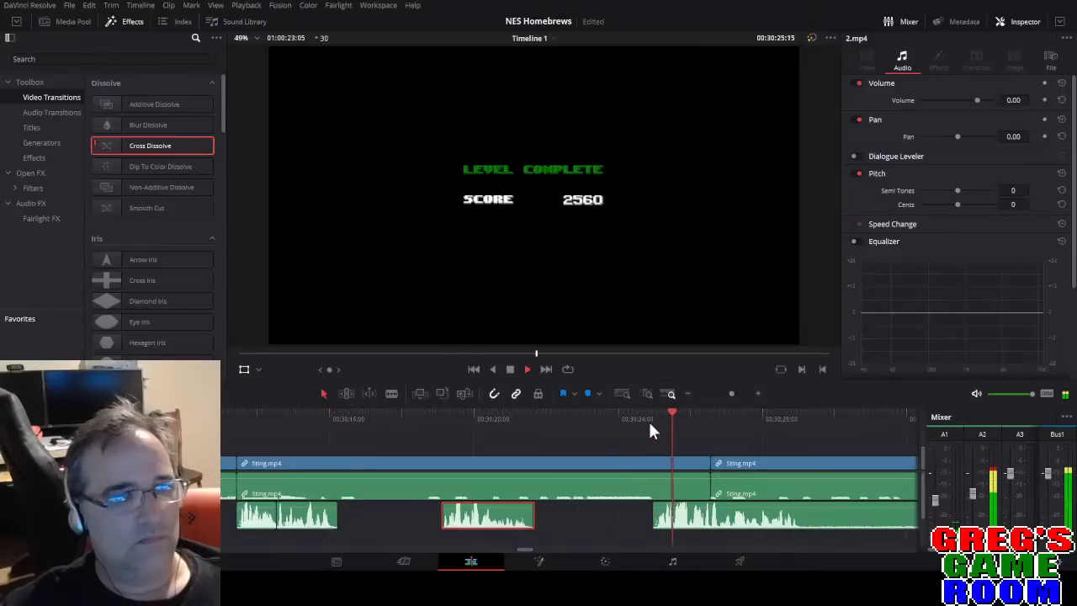
click(730, 393)
drag(729, 393, 732, 393)
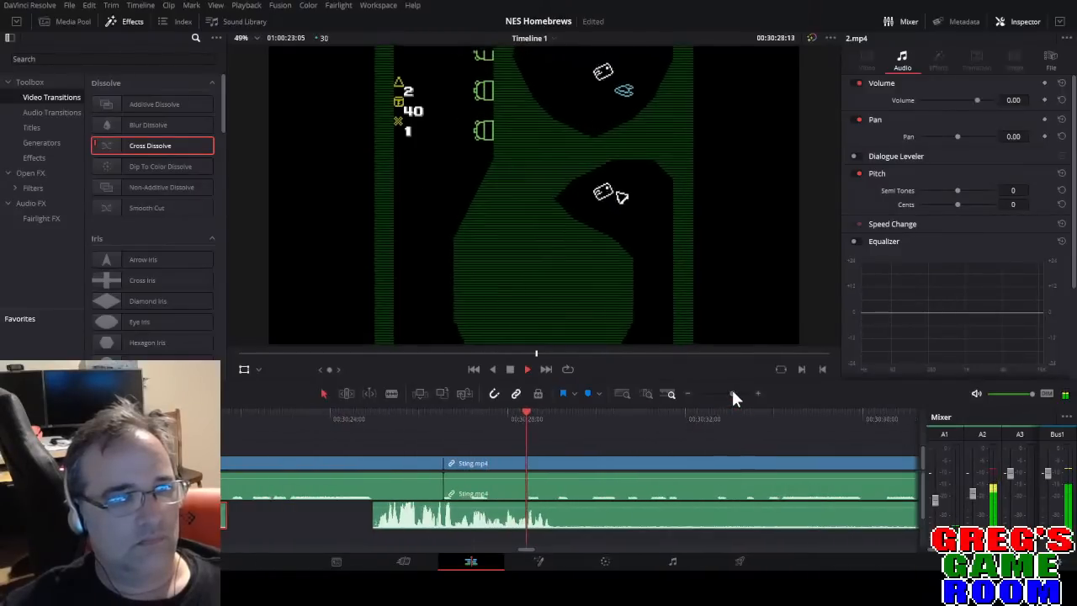
key(b)
click(557, 518)
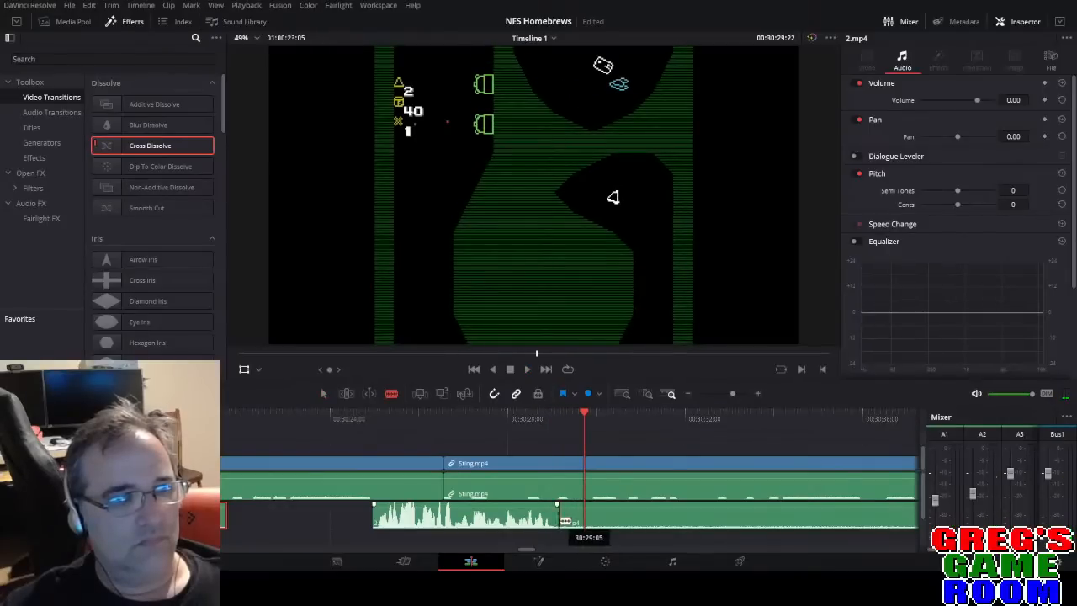
click(752, 522)
key(BackSpace)
Move the trimmed narration piece to the start of the next Sting.mp4 gameplay clip and play it there.
drag(448, 526, 520, 527)
click(431, 423)
key(space)
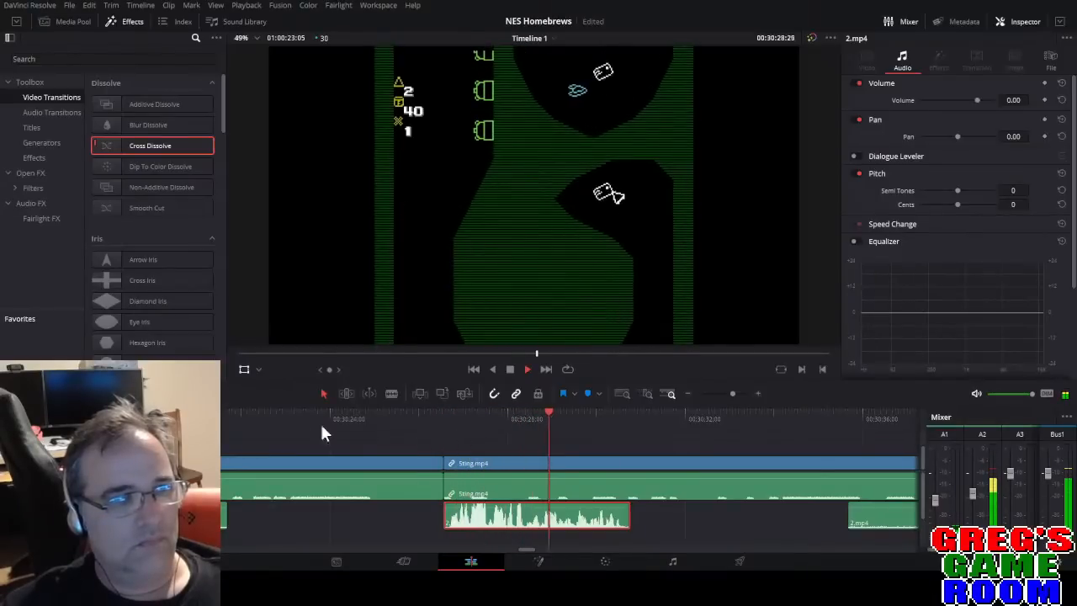
Split the Sting.mp4 gameplay at 00:30:24:21, ripple delete the level-complete section up to the next clip, and play across the cut.
click(233, 418)
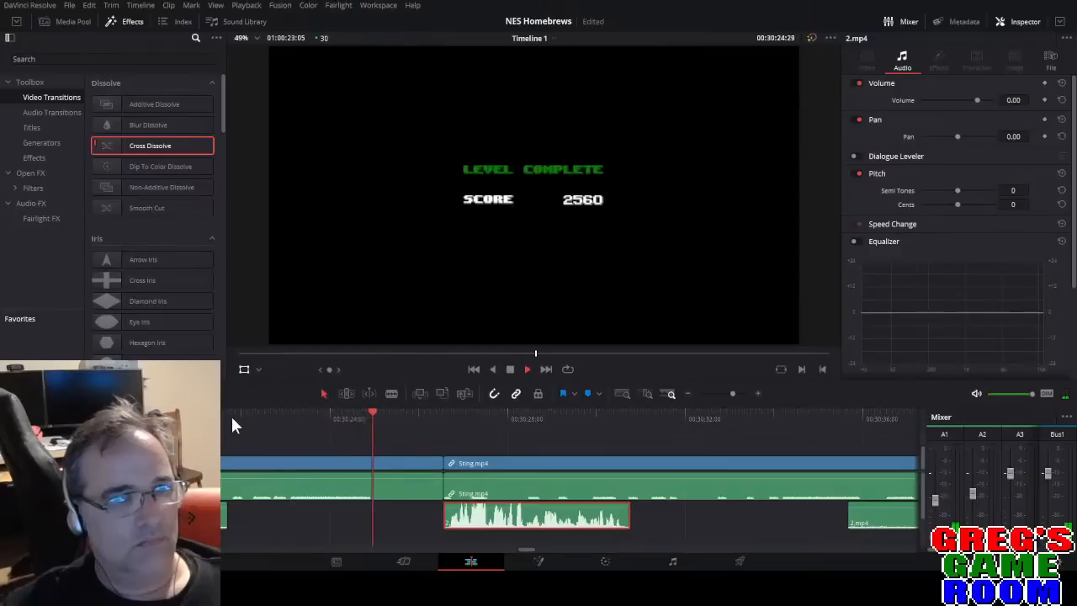
key(space)
mouse_move(352, 417)
mouse_down()
mouse_move(375, 423)
mouse_move(367, 445)
mouse_move(350, 419)
mouse_up()
key(Right)
key(Right)
key(Right)
key(Right)
key(Right)
key(Right)
key(Right)
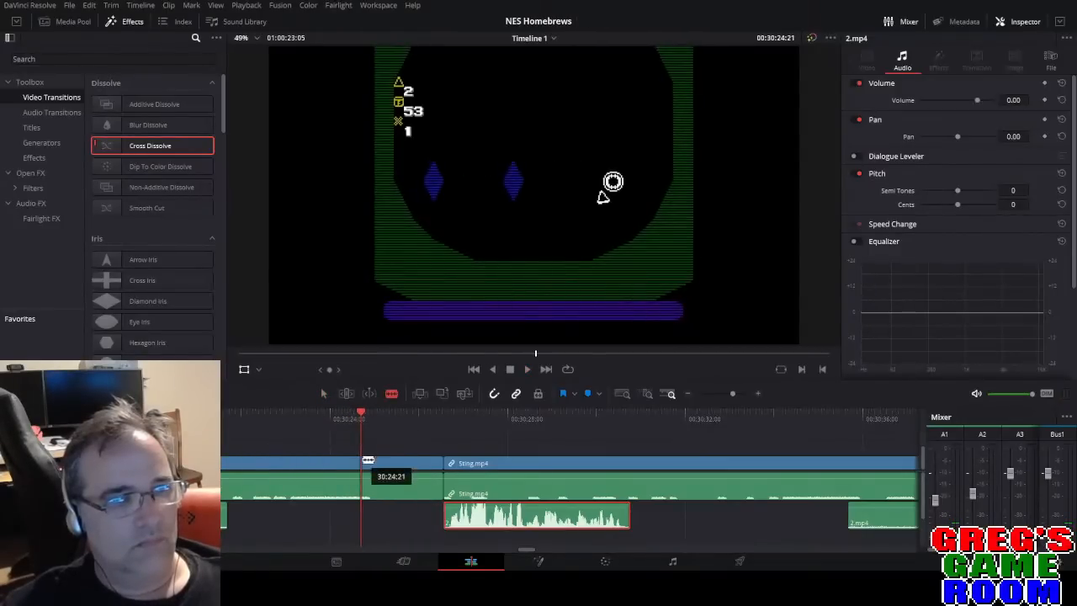
click(368, 461)
key(a)
click(381, 467)
key(Delete)
key(space)
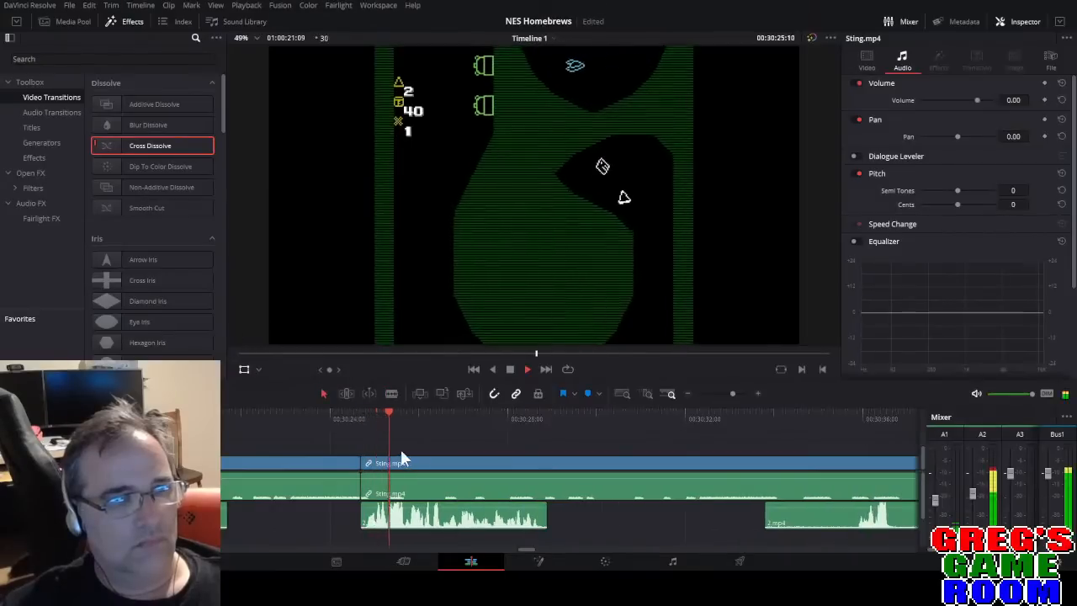
Split the next narration clip just before 00:30:36:00, where its speech begins, and delete the silent opening.
drag(732, 393, 731, 393)
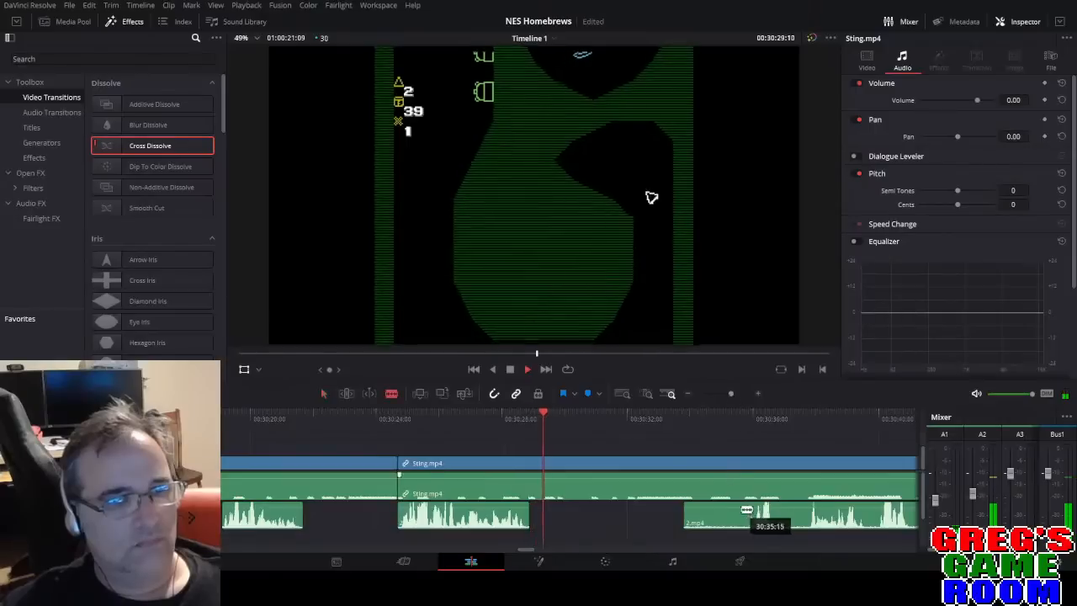
click(748, 520)
key(a)
click(719, 518)
key(BackSpace)
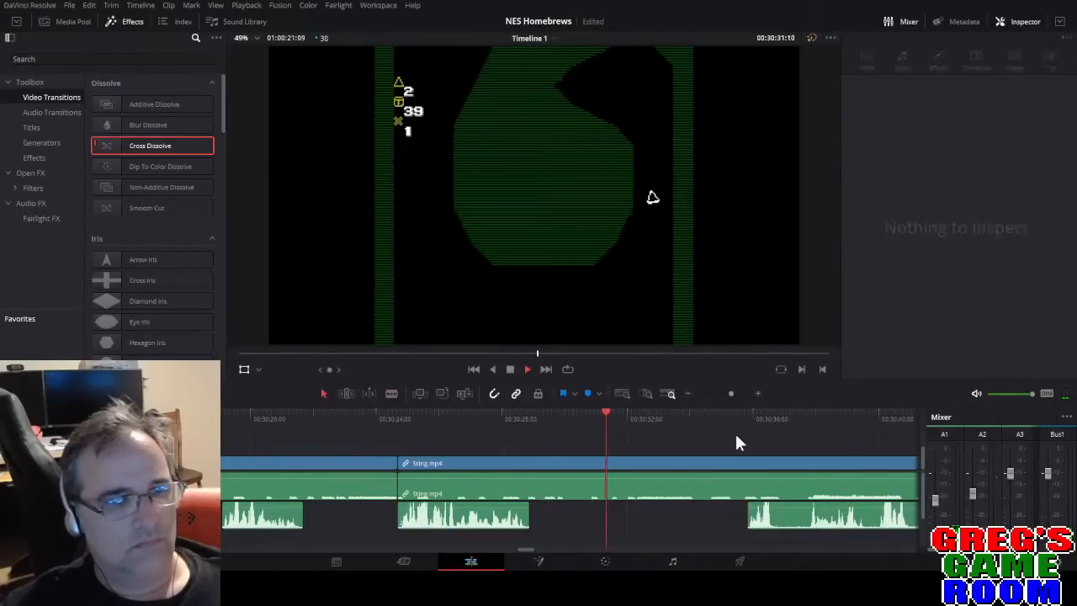
Listen to the trimmed narration clip and split it at about 00:30:37:24, before its second phrase.
click(743, 420)
drag(731, 393, 733, 393)
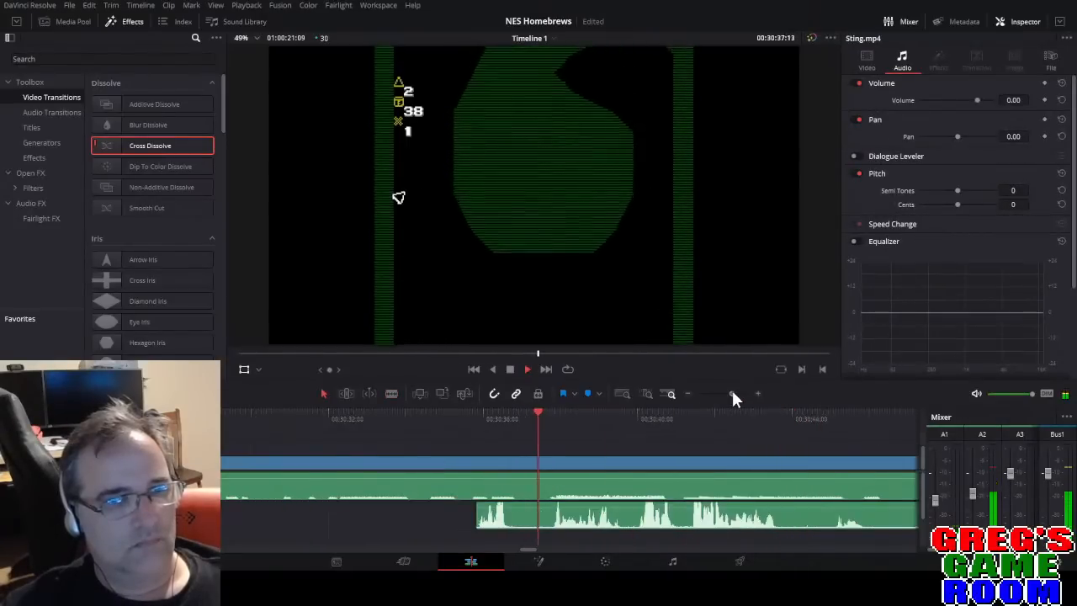
key(b)
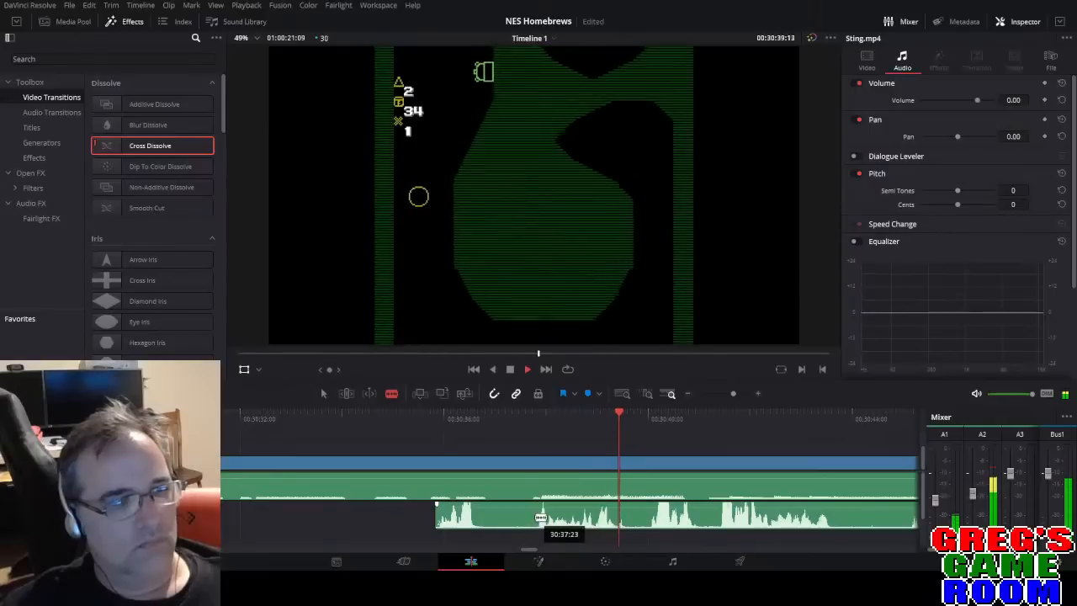
click(534, 517)
key(a)
key(space)
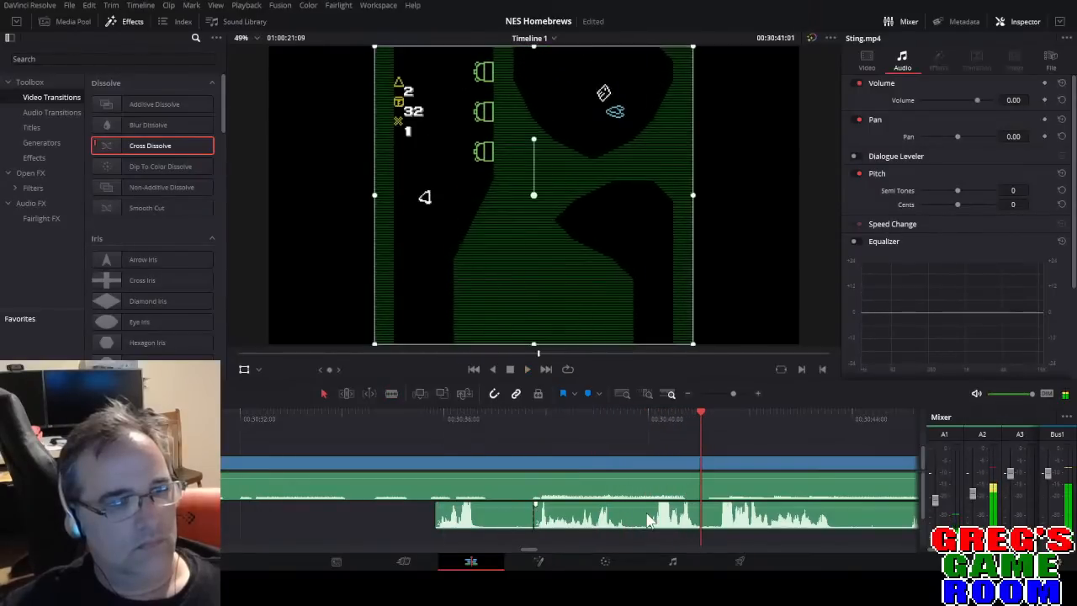
Listen further, split the narration at about 00:30:41:10, and delete the two pieces before that split.
key(space)
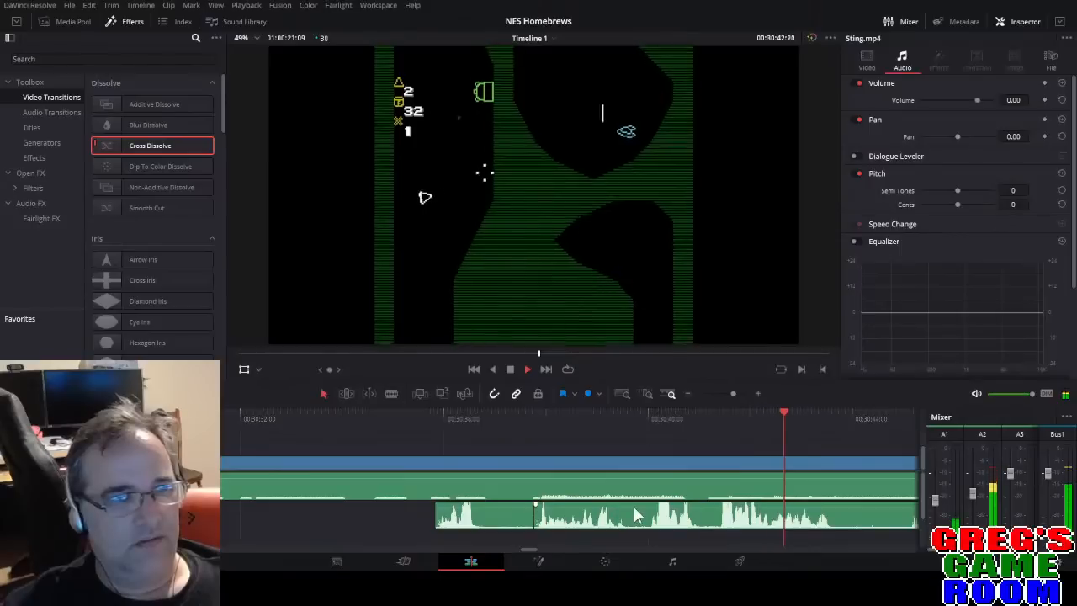
key(space)
key(b)
key(a)
click(682, 524)
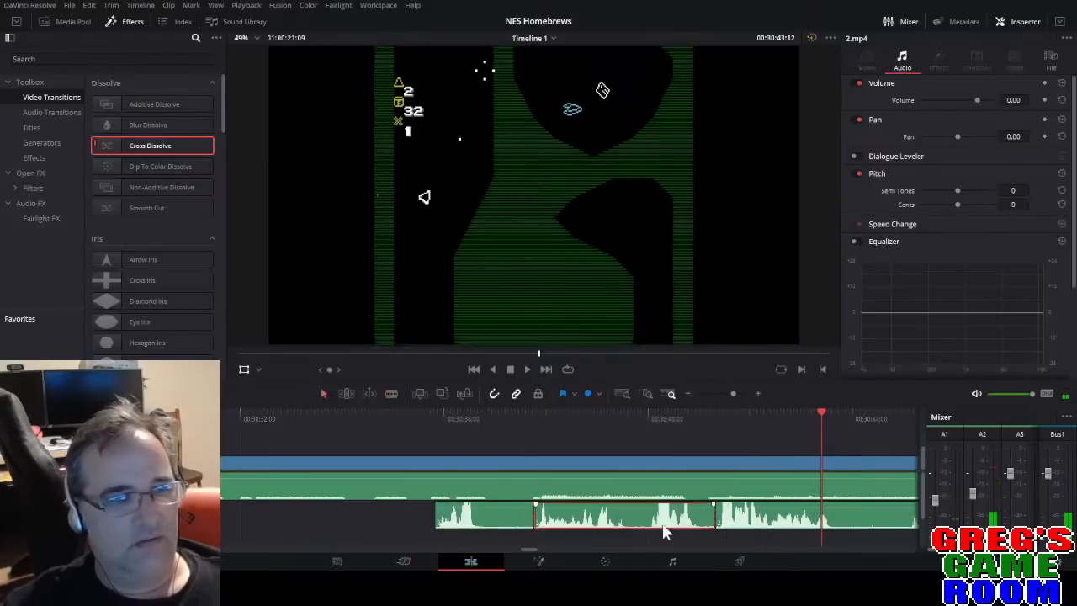
key(Delete)
click(495, 524)
key(Delete)
Split the narration at about 00:30:43:20, move the piece before it back to 00:30:37:28, and play it.
key(space)
key(space)
key(b)
click(836, 515)
drag(473, 419, 543, 412)
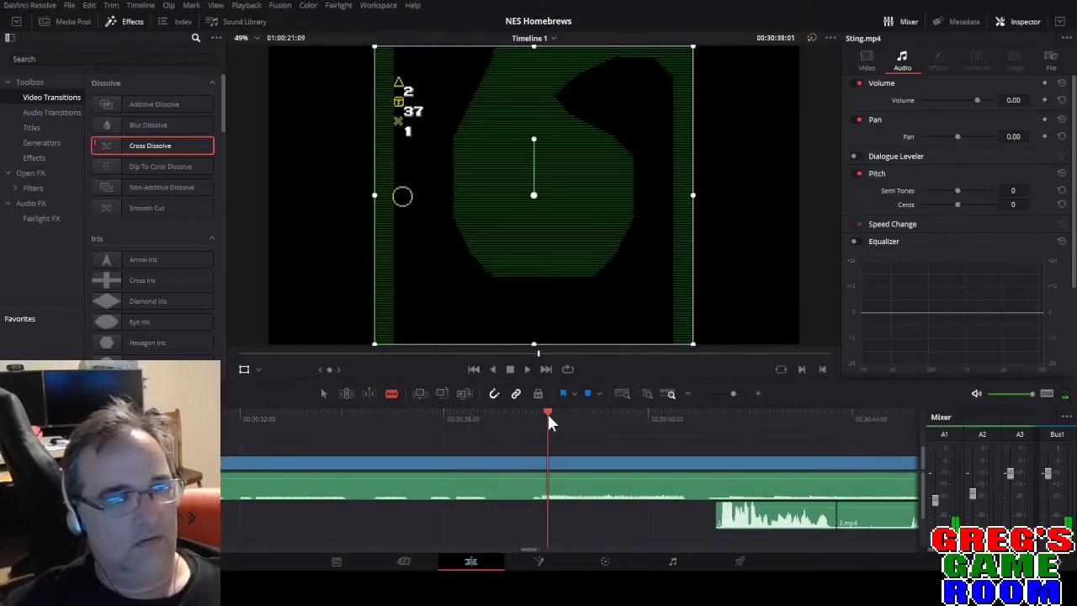
drag(731, 522, 589, 524)
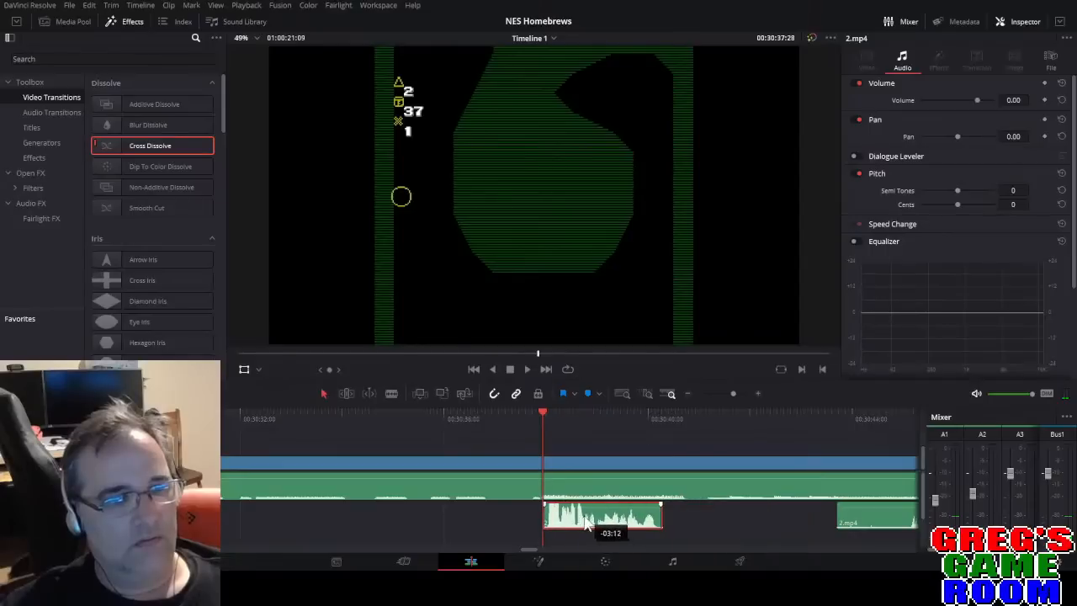
key(space)
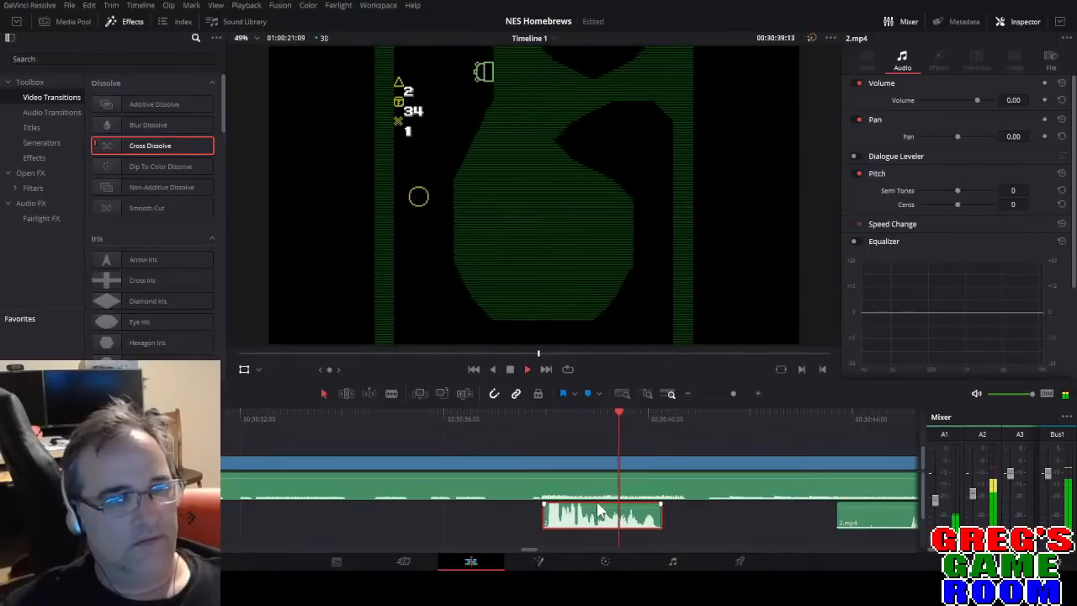
Split the Sting.mp4 gameplay at 00:30:30:20 and about 00:30:37:04, ripple delete the section between, and play across the cut.
click(725, 393)
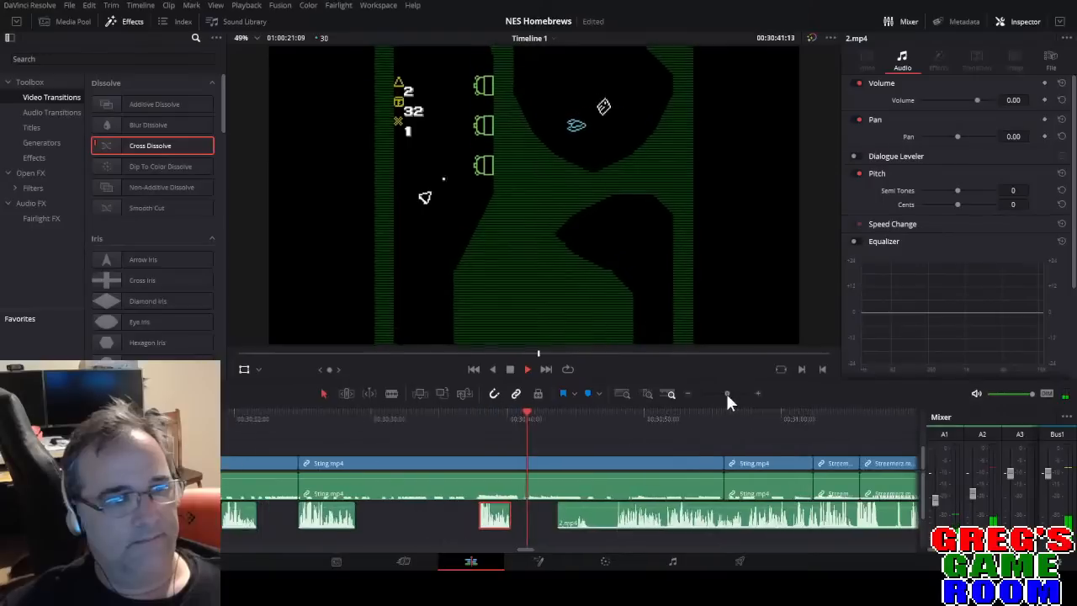
click(292, 419)
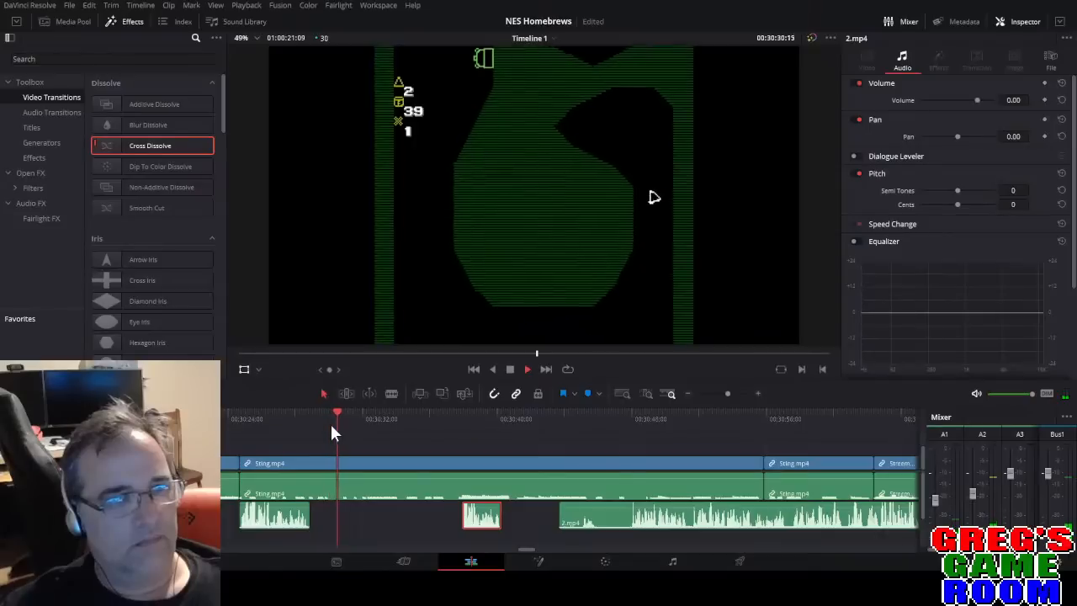
key(space)
key(b)
click(353, 459)
drag(371, 421, 448, 418)
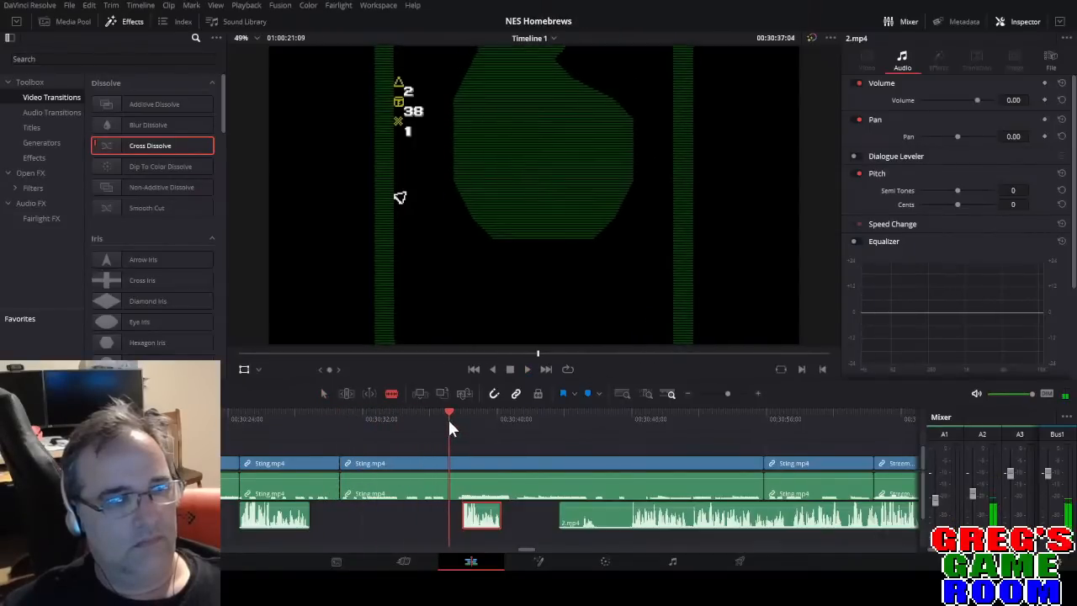
click(454, 461)
key(a)
click(406, 462)
key(Delete)
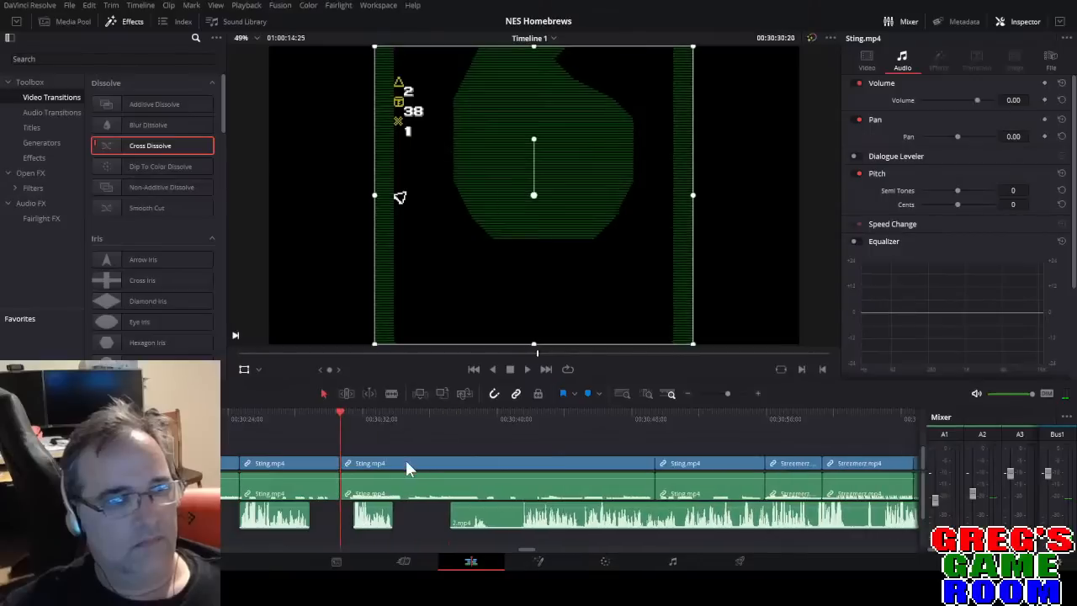
key(space)
key(space)
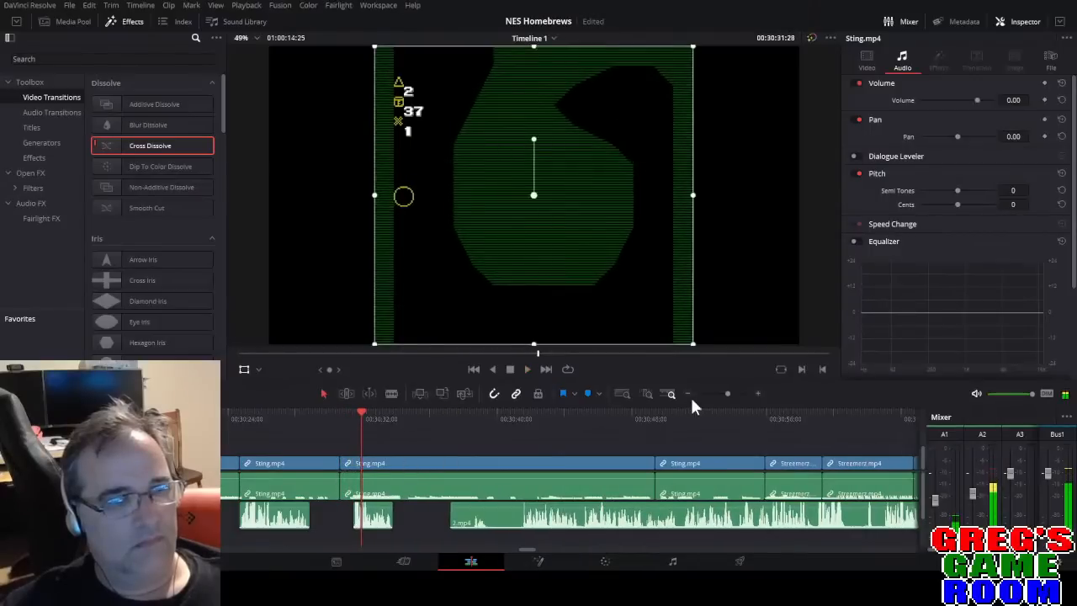
Review the following narration, delete its mostly silent opening piece up to about 00:30:41:14, and play on from there.
key(space)
click(728, 393)
drag(729, 394, 731, 395)
key(b)
click(653, 427)
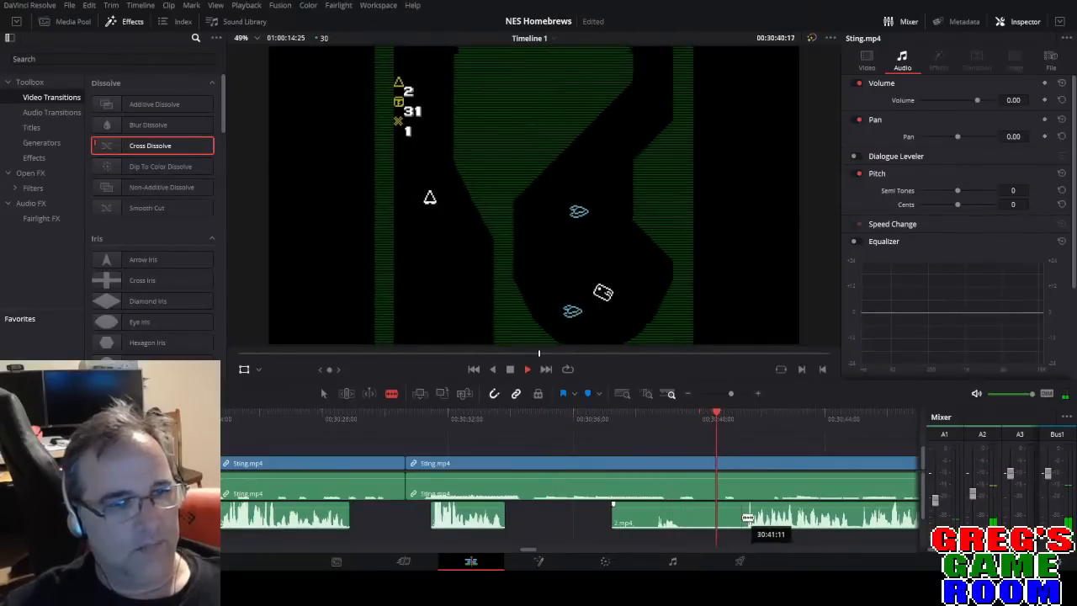
key(space)
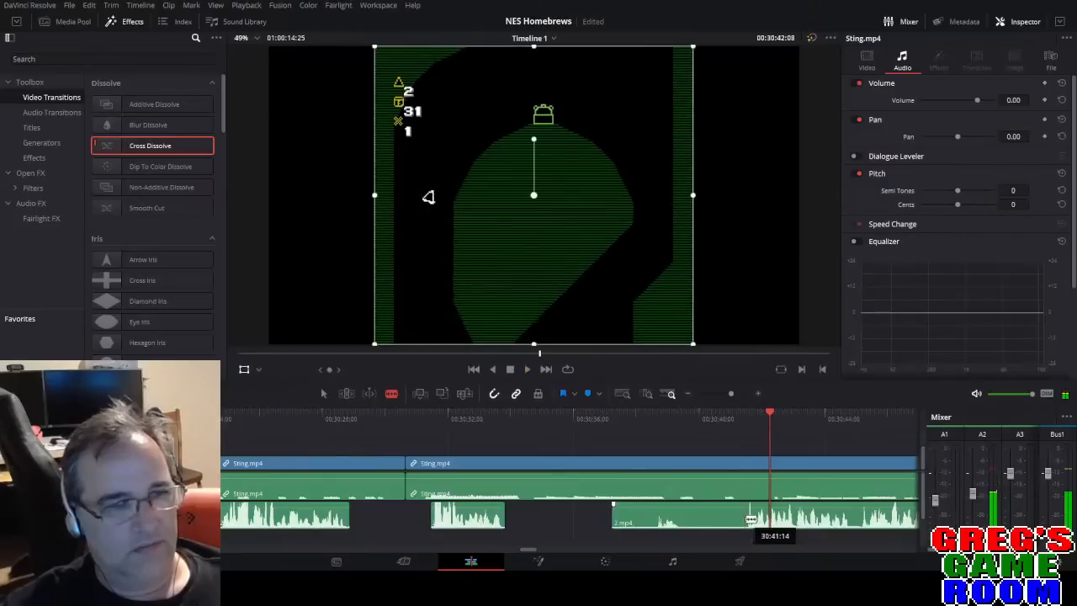
click(725, 518)
key(BackSpace)
key(space)
drag(731, 394, 729, 393)
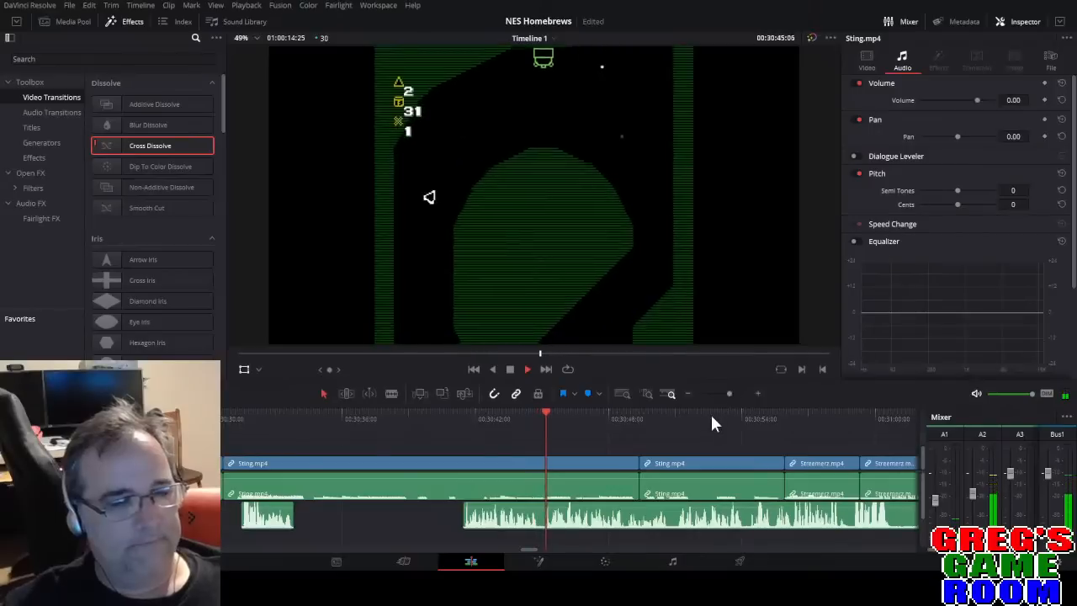
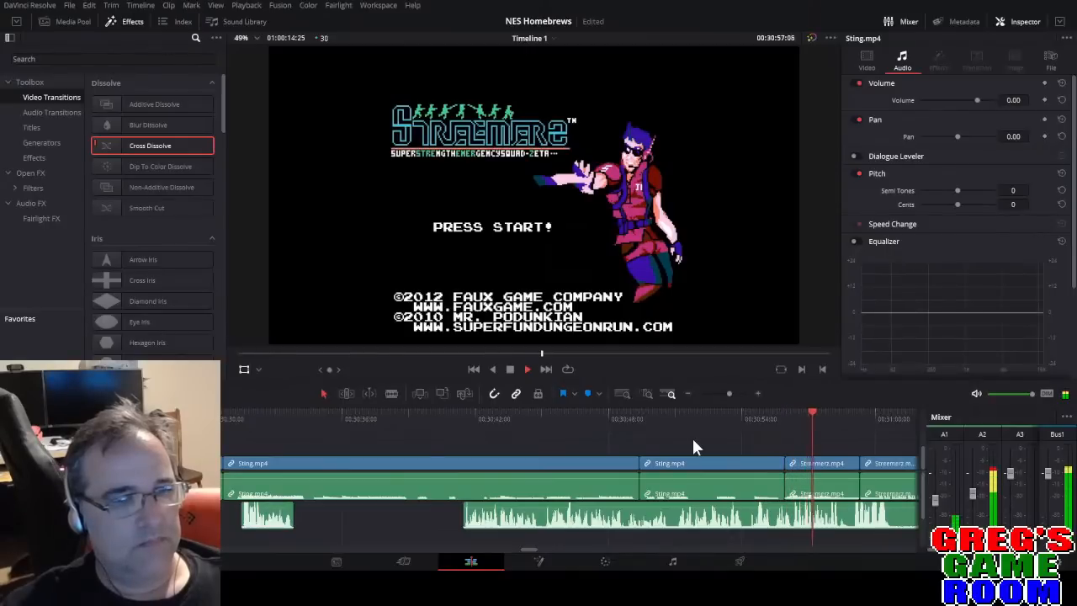
Split the narration at 00:30:58:28, move the piece before it back to end where the first Streemerz.mp4 clip begins, and play it.
key(space)
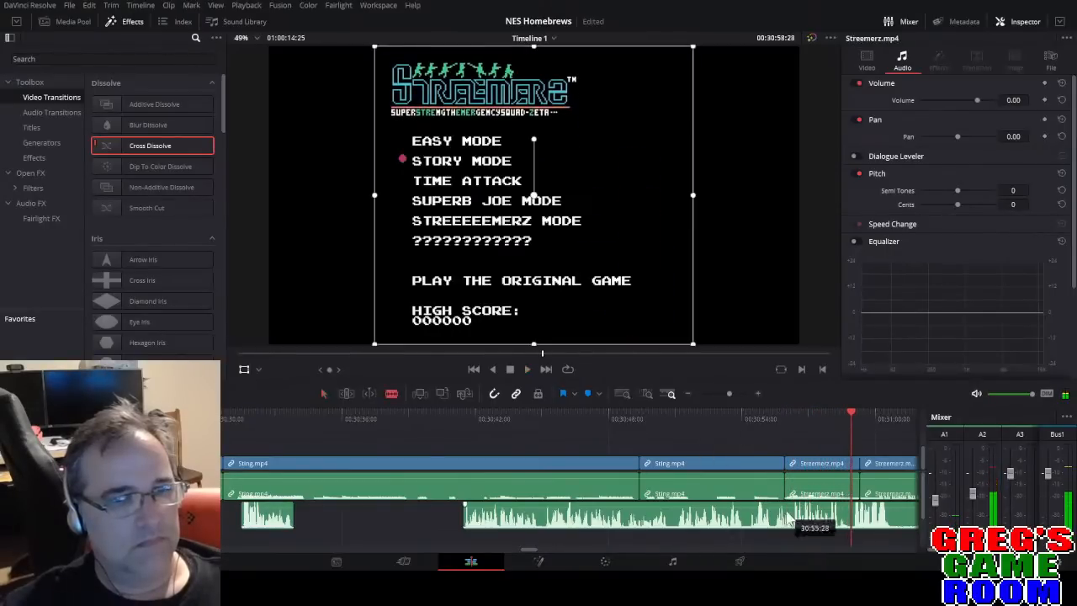
drag(768, 519, 701, 526)
click(653, 425)
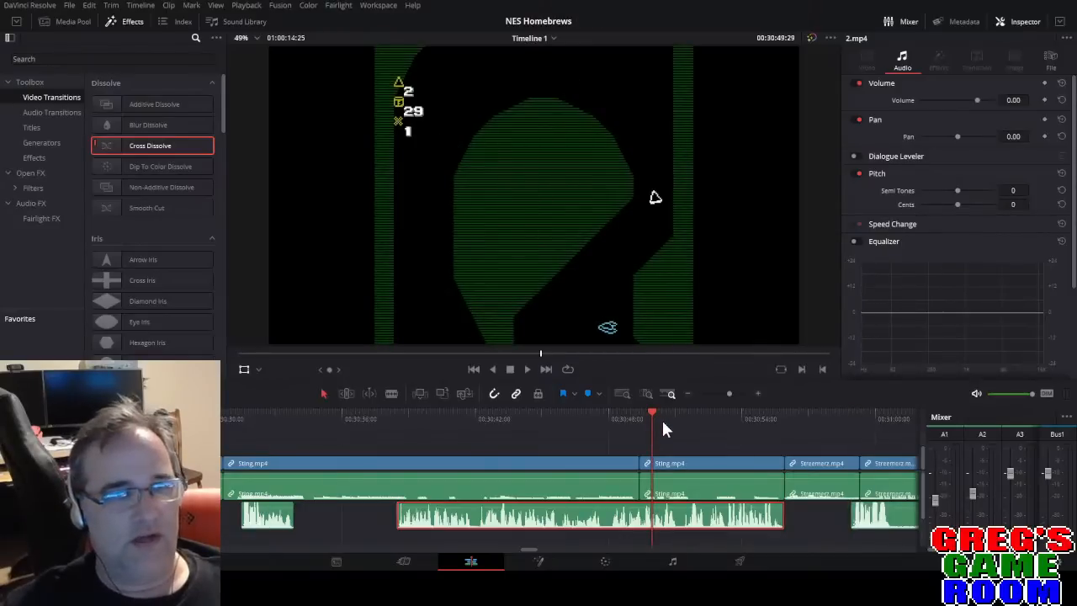
key(space)
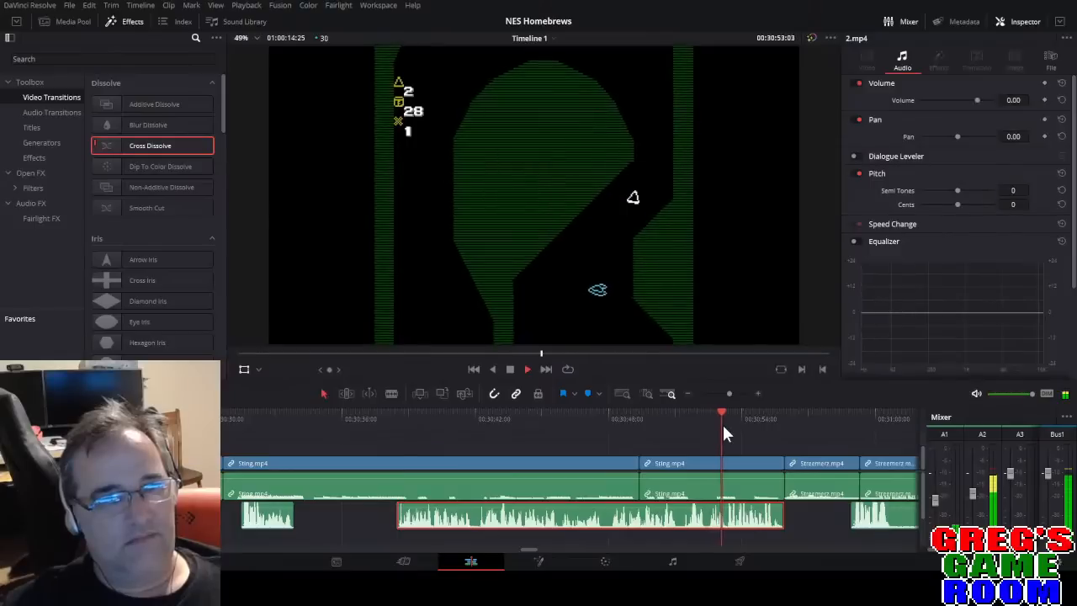
key(space)
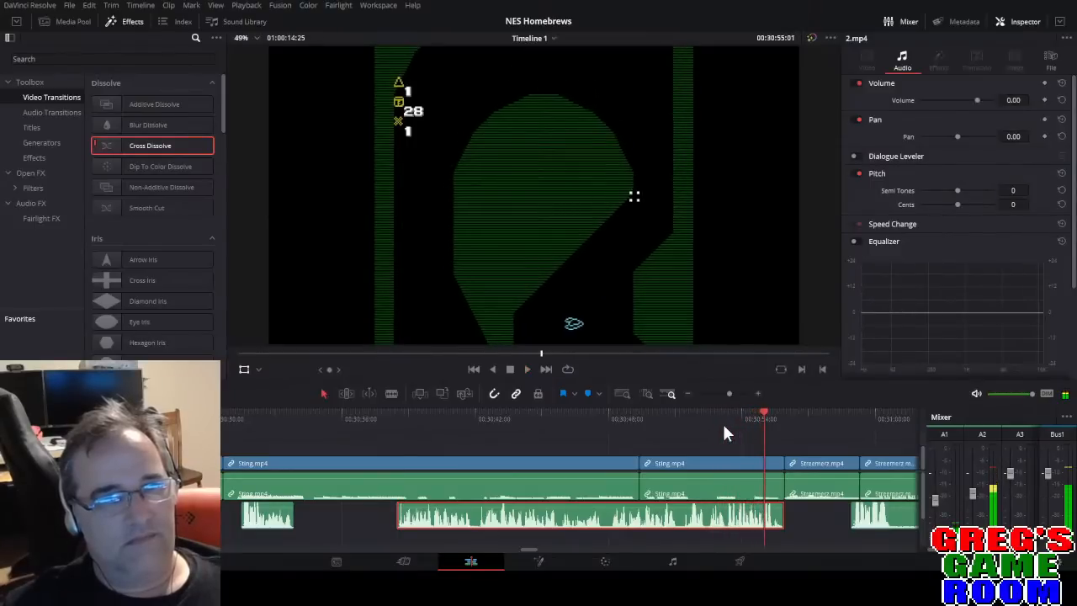
Shift that narration piece later so it ends slightly under a second past the start of the first Streemerz.mp4 clip, and play it.
drag(729, 393, 737, 394)
drag(560, 517, 592, 517)
click(472, 412)
key(space)
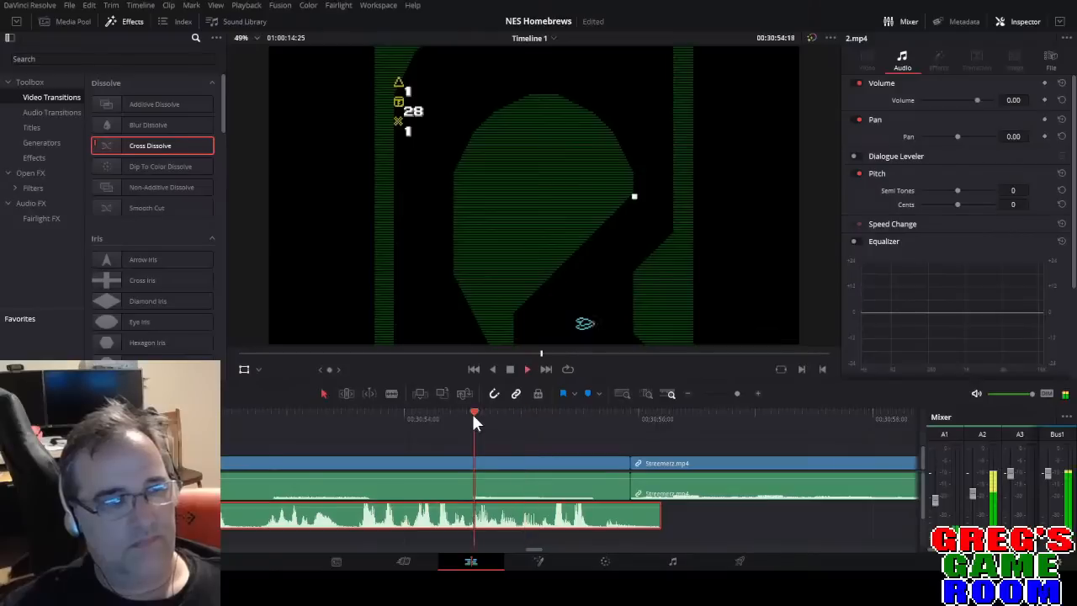
click(394, 417)
key(space)
drag(435, 519, 501, 529)
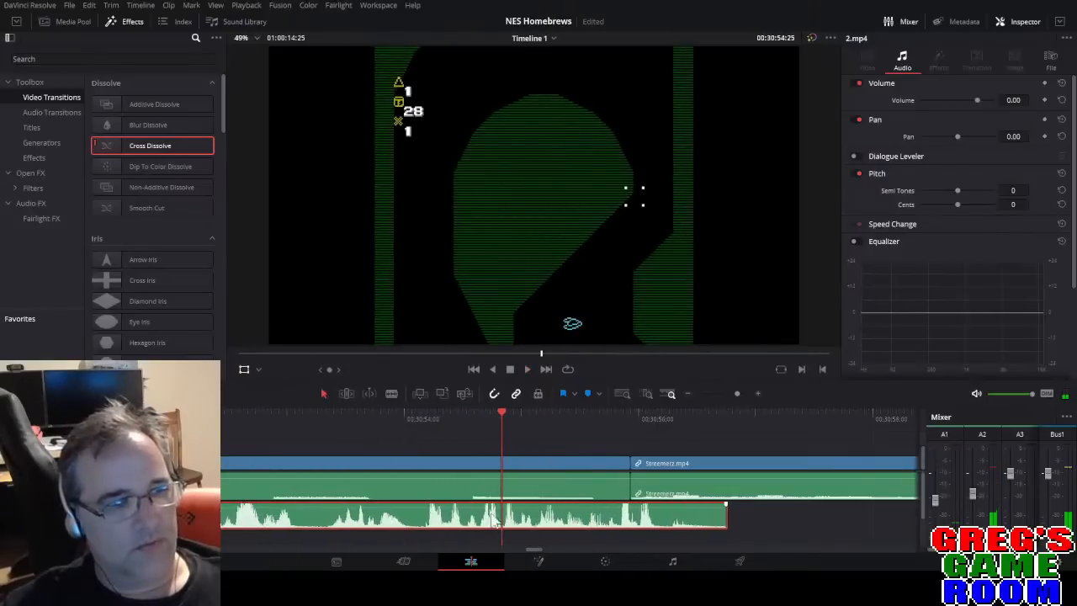
click(400, 427)
key(space)
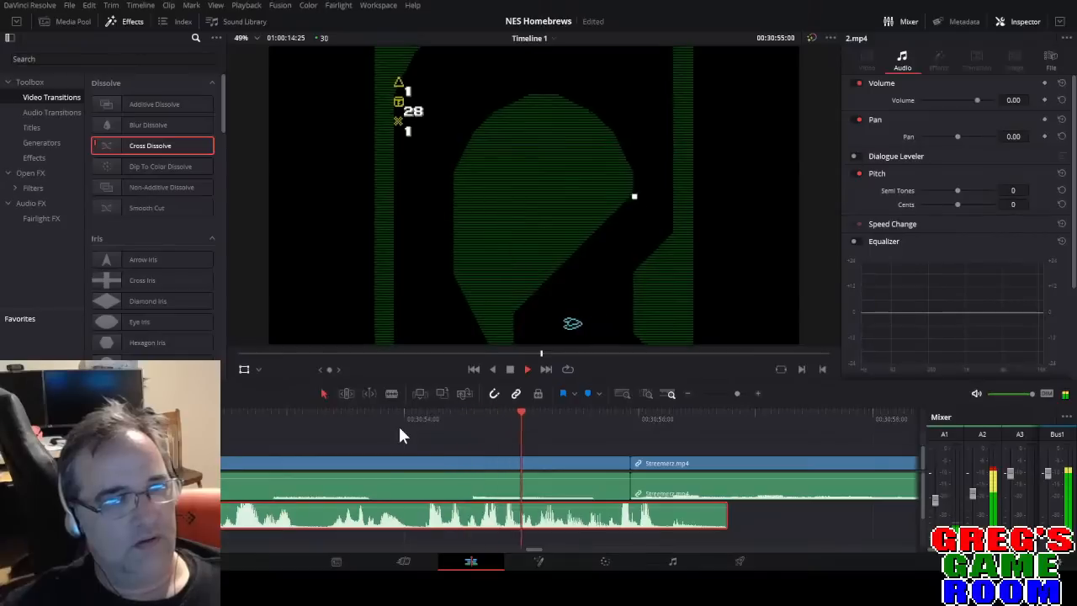
key(space)
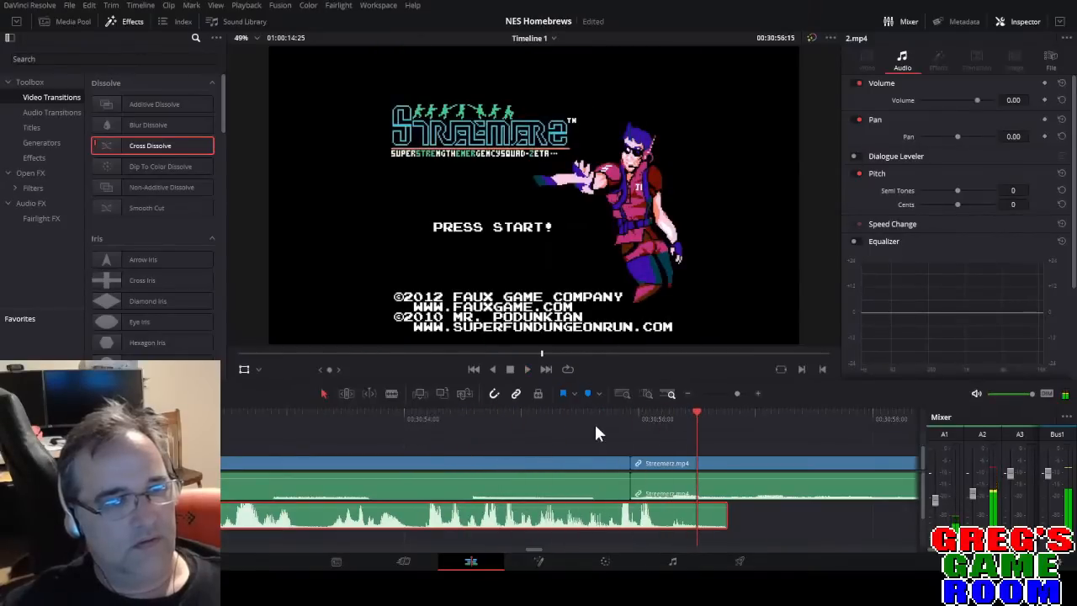
Split the narration at 00:30:55:22, delete the short piece after the split, and play the new ending into the Streemerz title screen.
click(607, 419)
drag(614, 424, 476, 427)
key(space)
key(space)
key(b)
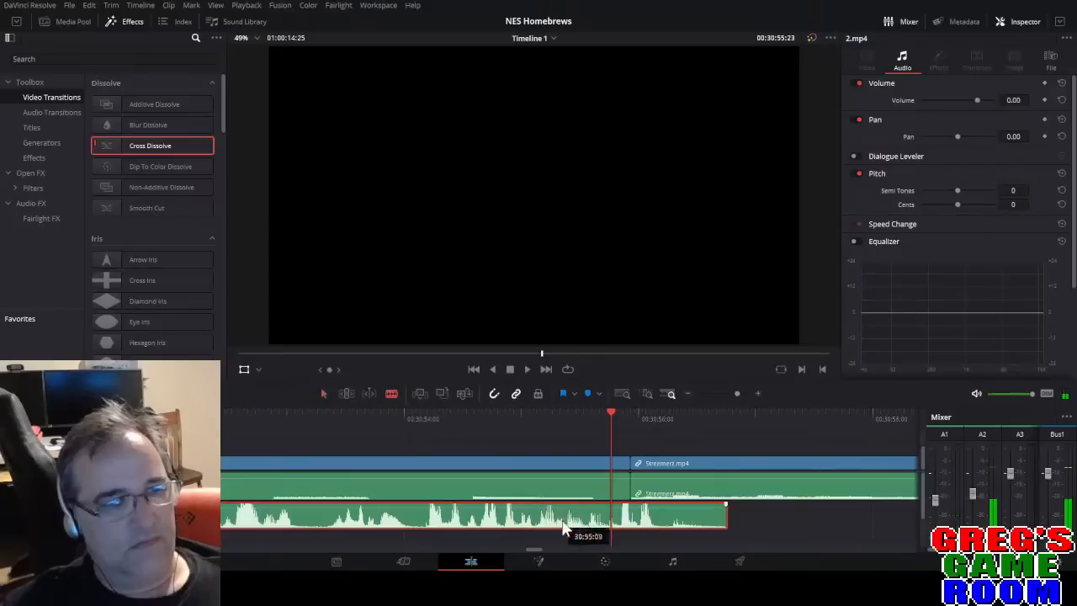
click(610, 521)
key(Left)
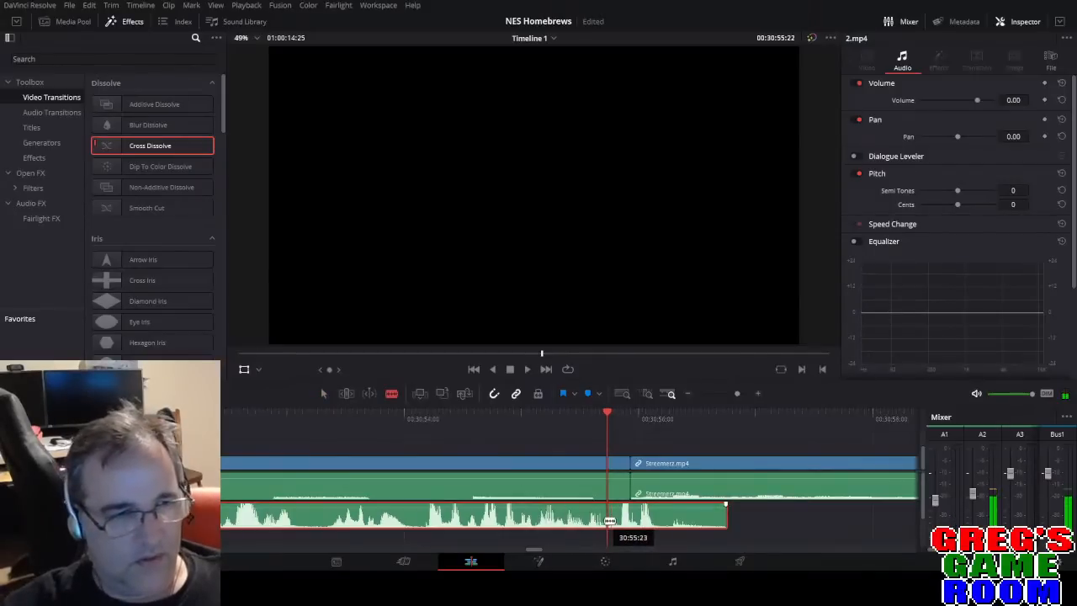
click(612, 523)
key(a)
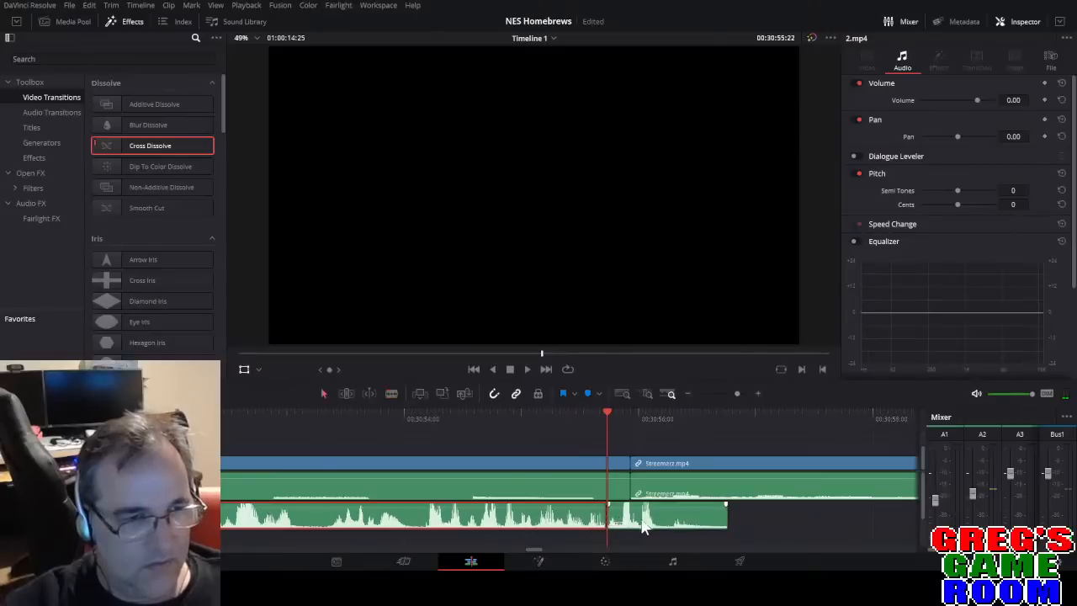
click(642, 520)
key(Delete)
click(478, 417)
key(space)
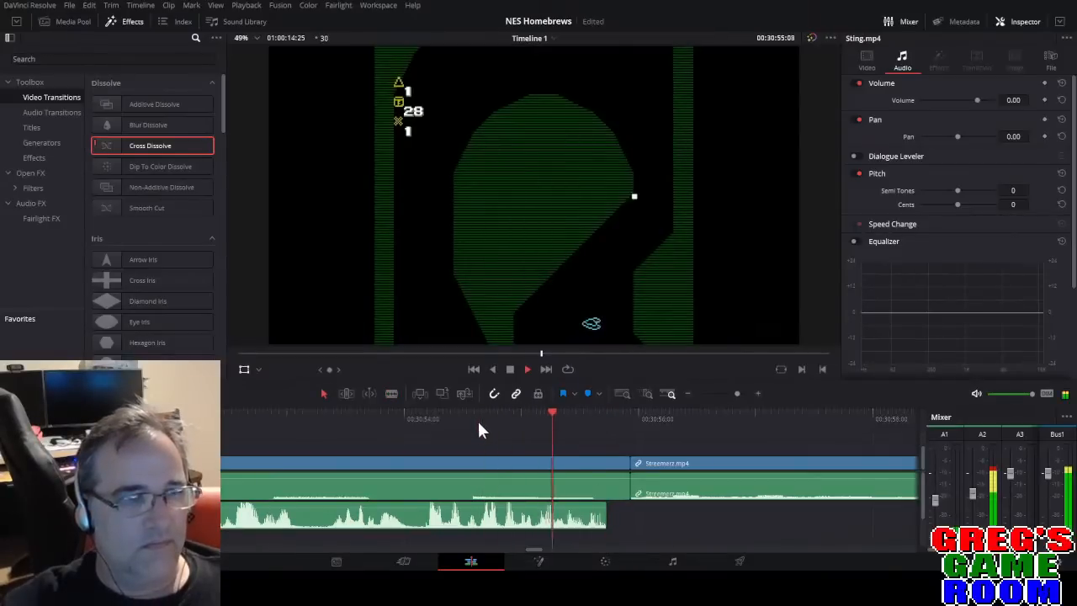
key(space)
Play the narration from about 00:30:39, cut out the short piece near 00:30:48:20, and move the preceding narration later to close the gap.
click(728, 394)
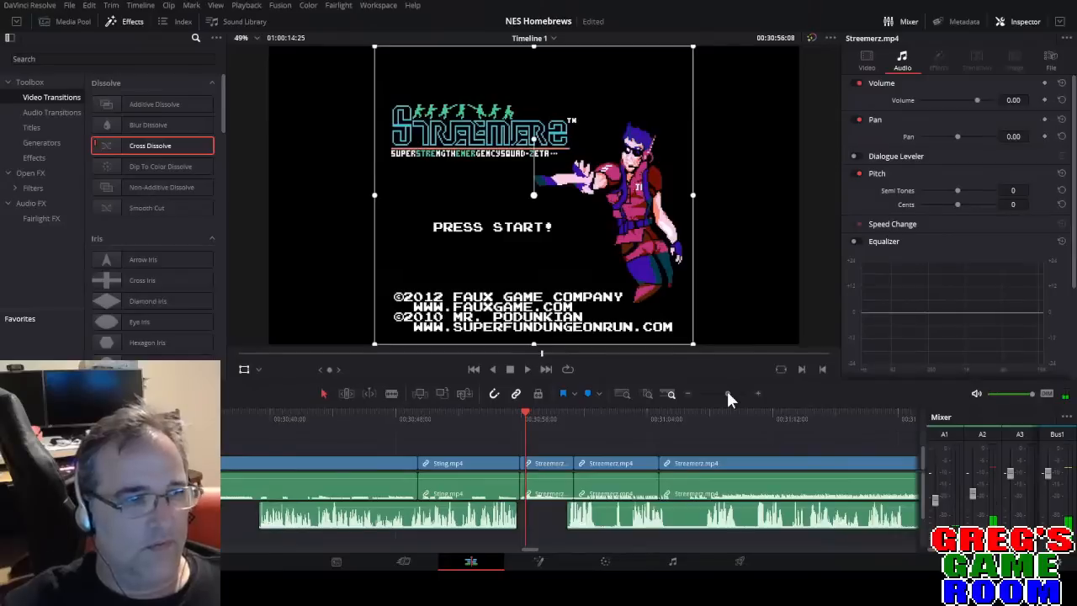
click(150, 417)
key(space)
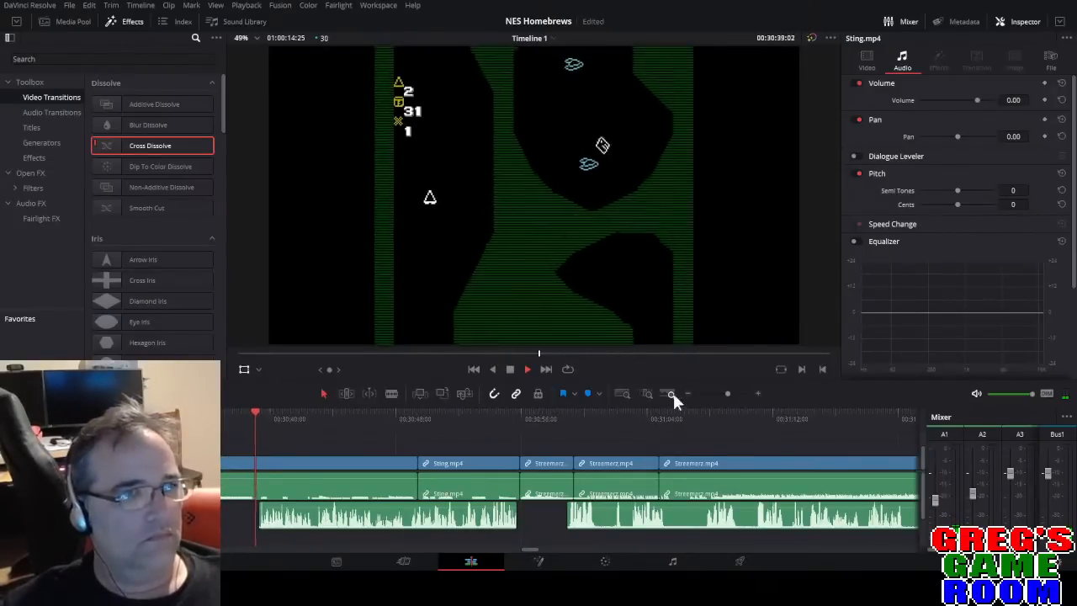
drag(722, 393, 732, 394)
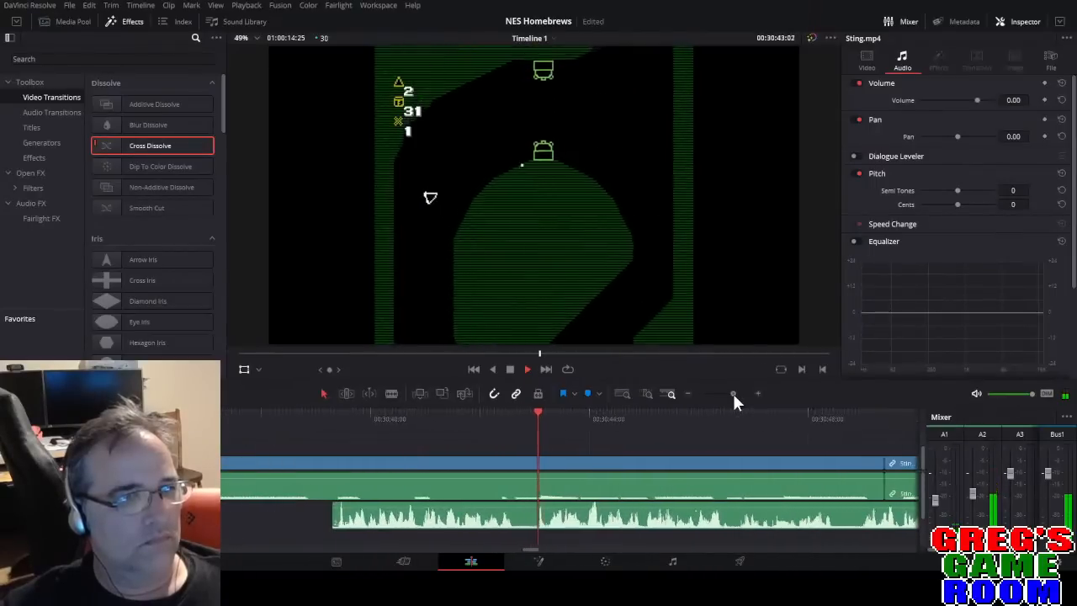
key(space)
key(b)
click(845, 522)
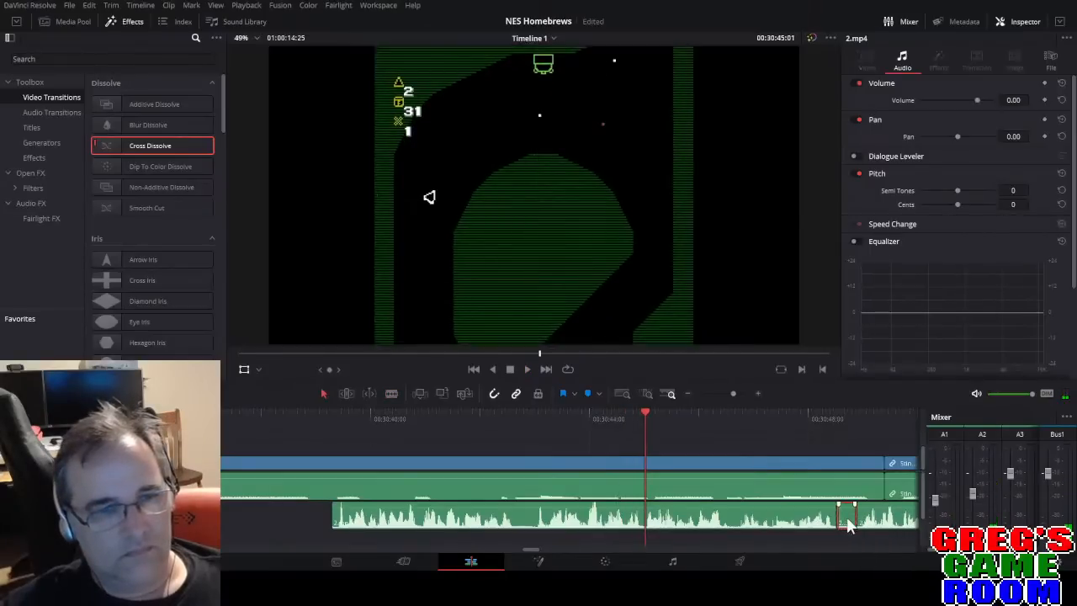
key(Delete)
drag(744, 526, 752, 526)
drag(327, 417, 664, 455)
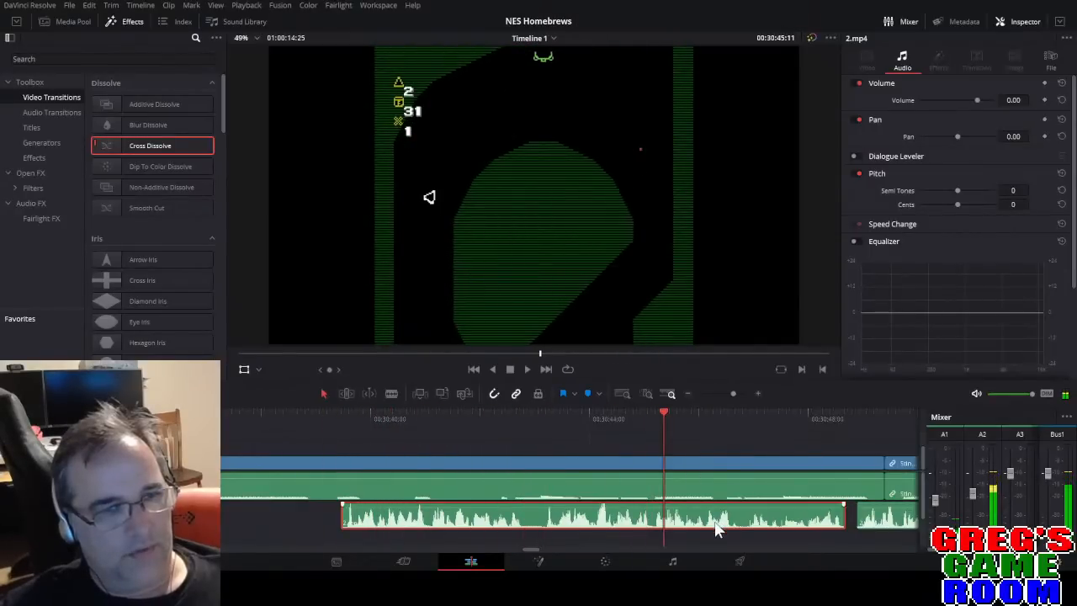
drag(721, 525, 733, 526)
Cut out the short pause near 00:30:43:05 in the narration and move the piece before it later to close the gap.
key(b)
click(552, 516)
click(536, 518)
key(a)
click(544, 518)
key(BackSpace)
drag(496, 517, 514, 516)
Play the preceding gameplay, split Sting.mp4 at 00:30:37:19, and ripple delete the section from there to the start of the next narration.
drag(733, 393, 725, 391)
click(340, 418)
key(space)
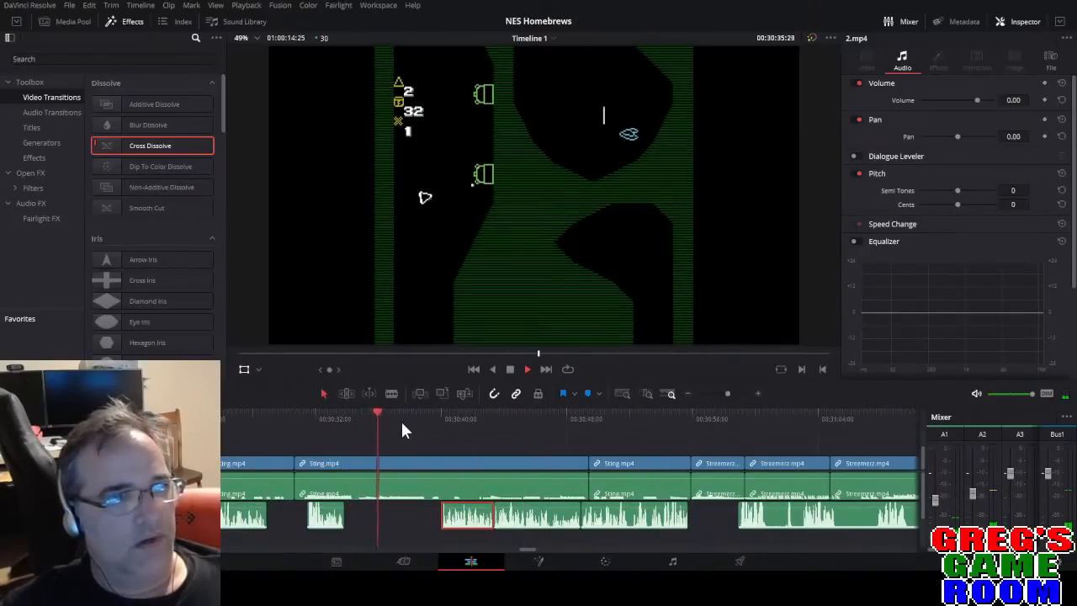
key(space)
key(b)
click(404, 464)
key(a)
click(424, 493)
key(Delete)
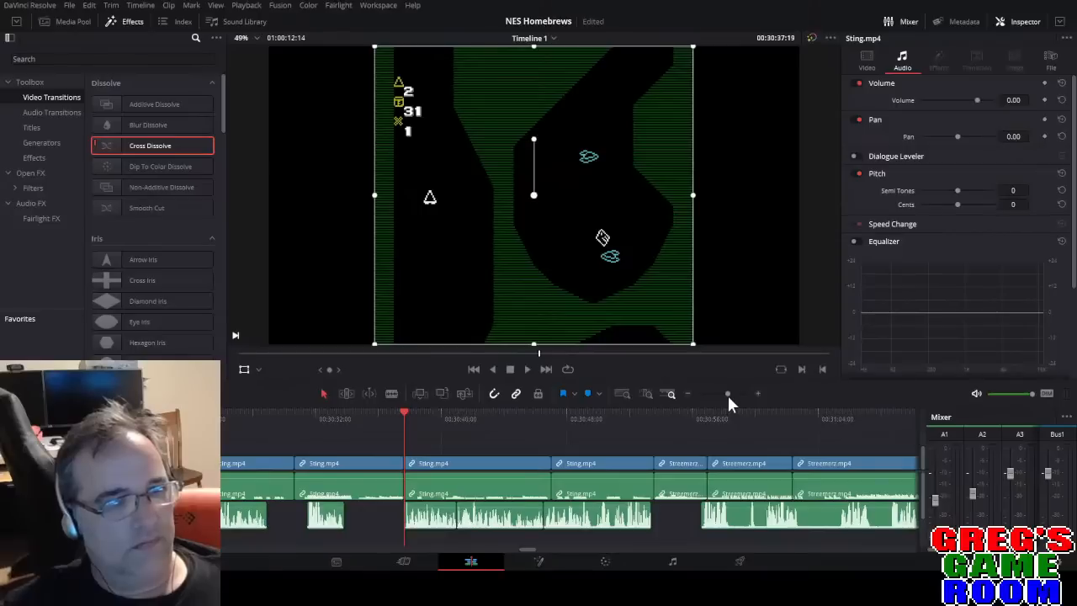
Add a Cross Dissolve at the Sting.mp4 cut at 00:30:37:19 and play through to the Streemerz footage.
drag(727, 396, 730, 395)
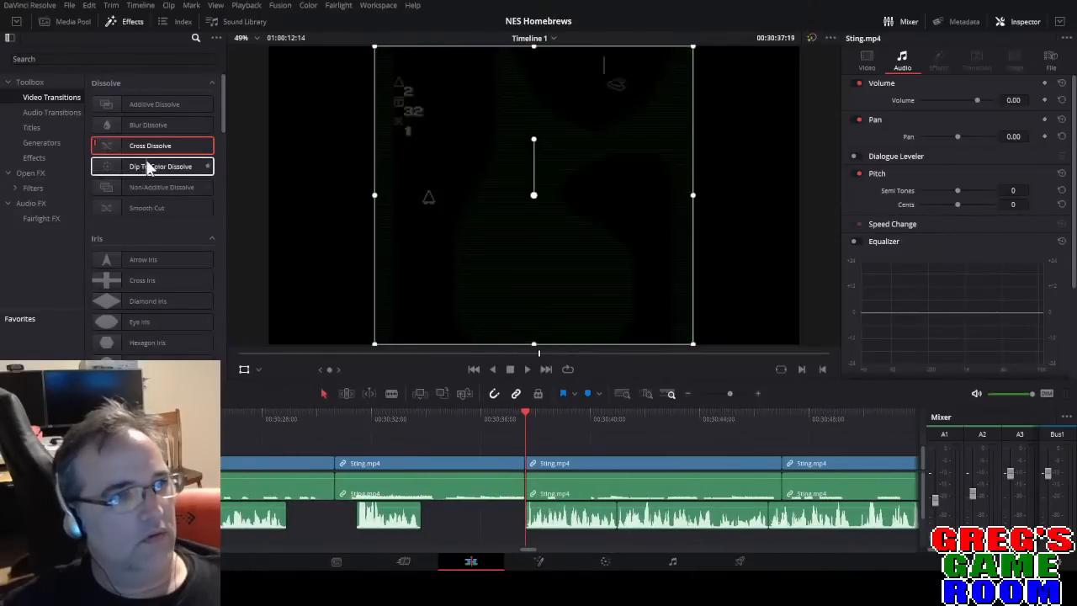
drag(147, 148, 523, 461)
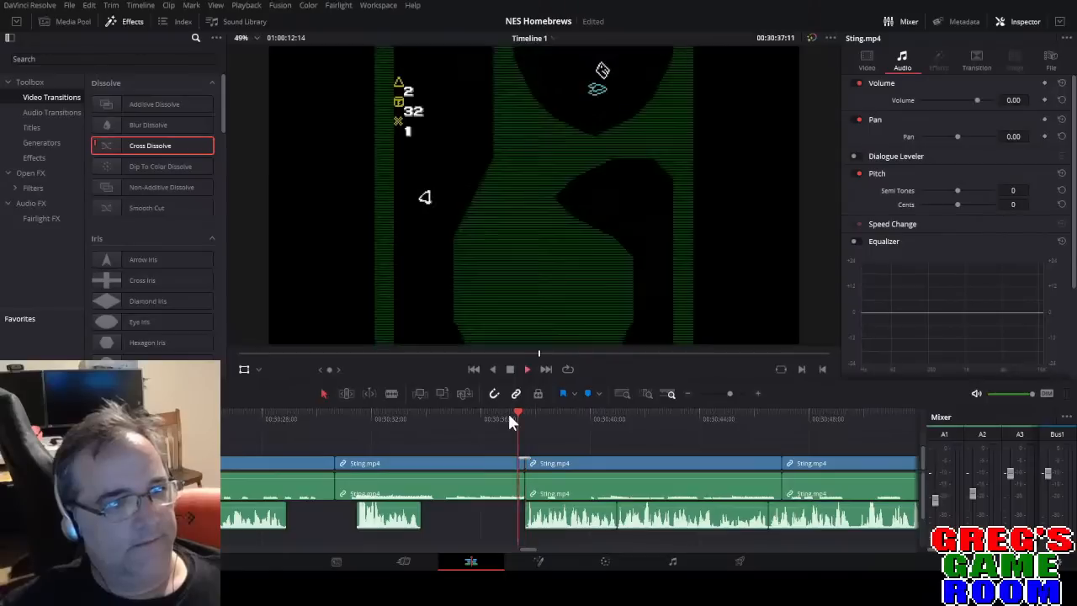
key(space)
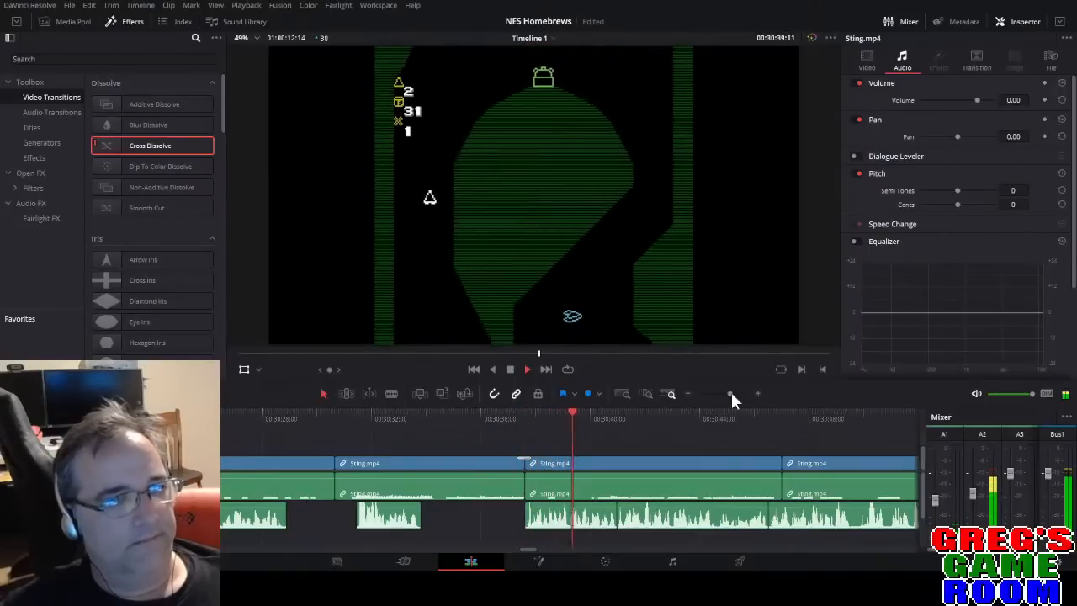
drag(729, 394, 724, 394)
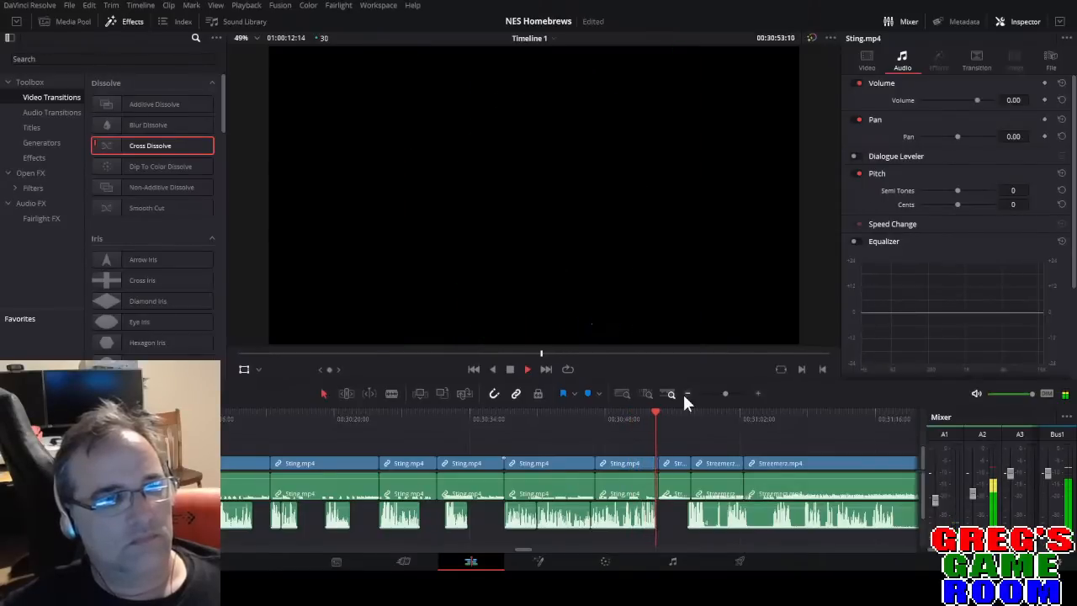
drag(725, 391, 729, 391)
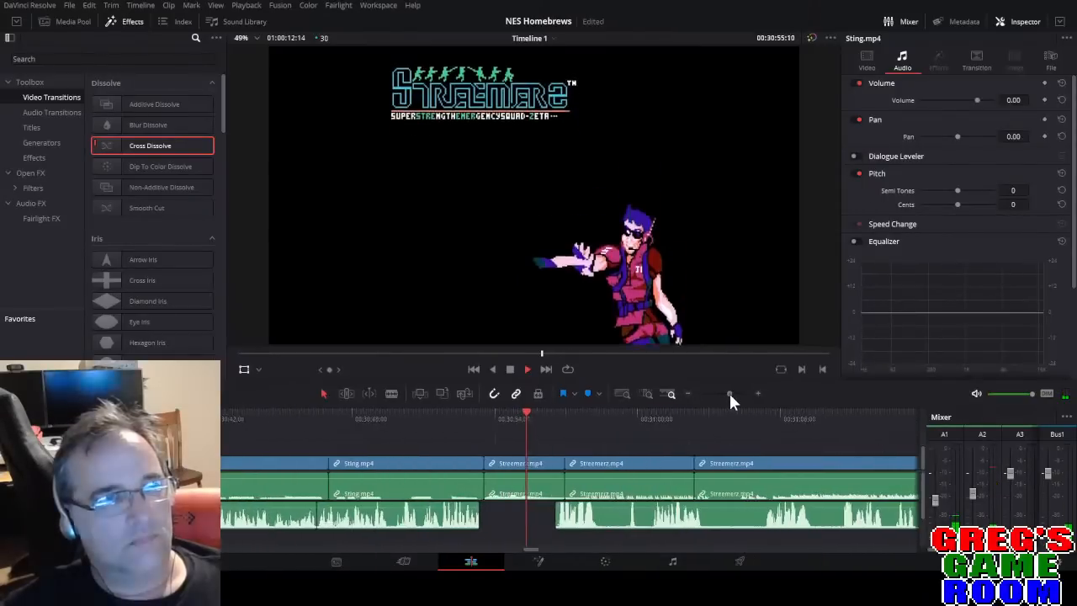
key(space)
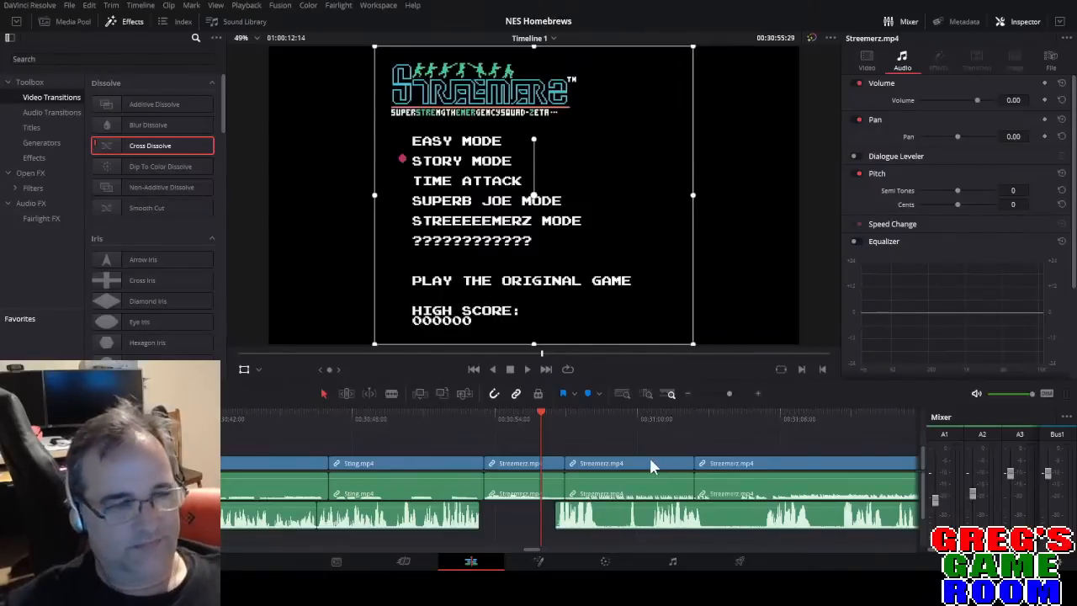
Listen to the narration under the Streemerz footage and delete its opening part up to about 00:31:00:18.
key(space)
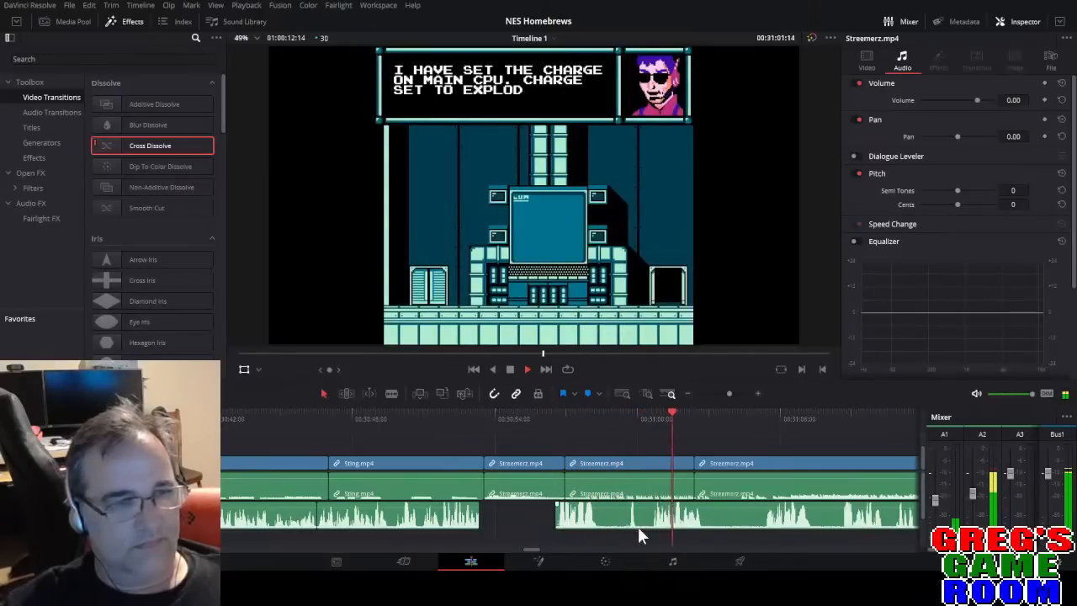
key(space)
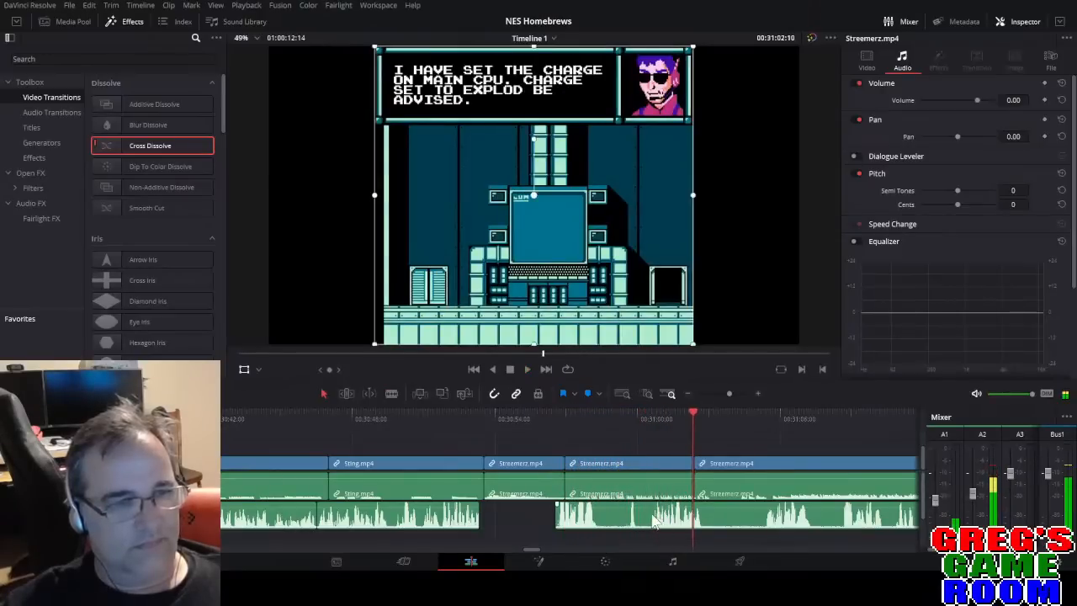
click(601, 515)
key(BackSpace)
Split the narration at 00:31:02:27, move the piece before it back under the first Streemerz.mp4 clip, and play it.
key(space)
key(space)
key(b)
click(708, 519)
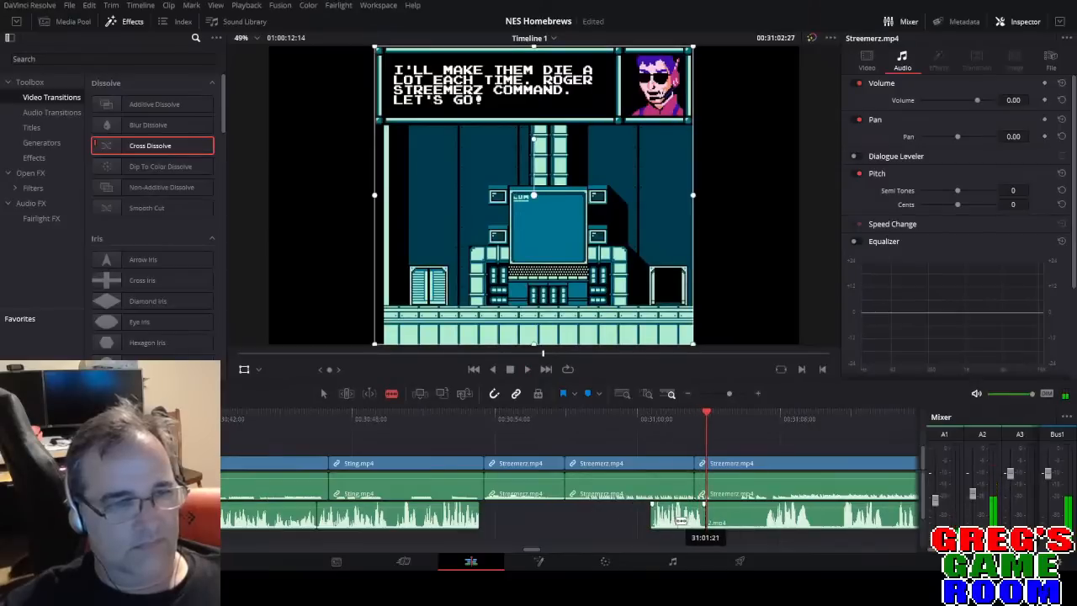
drag(682, 525, 548, 523)
click(503, 419)
key(space)
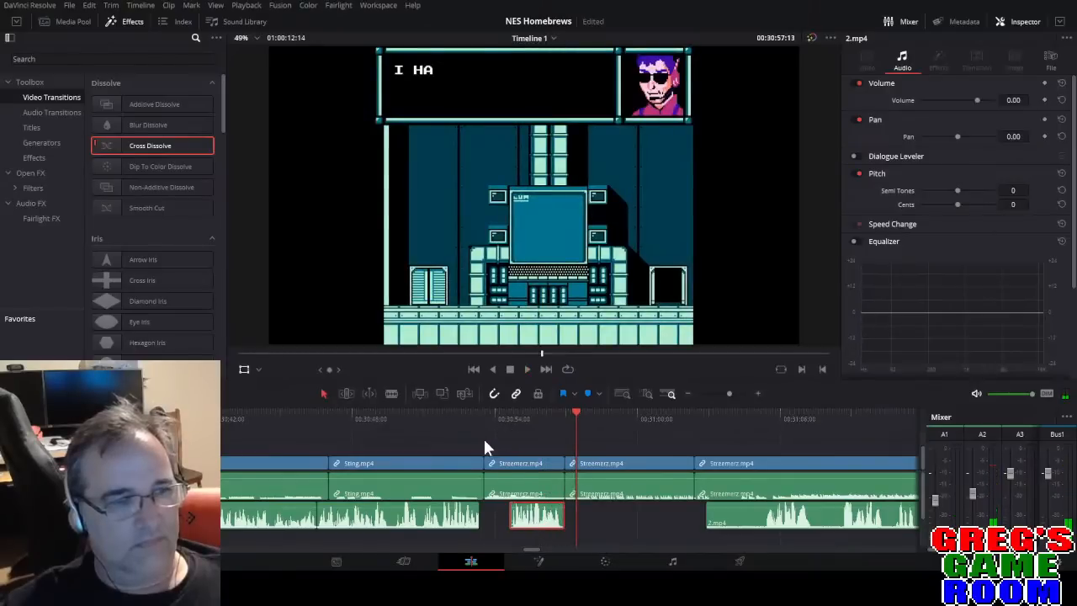
key(space)
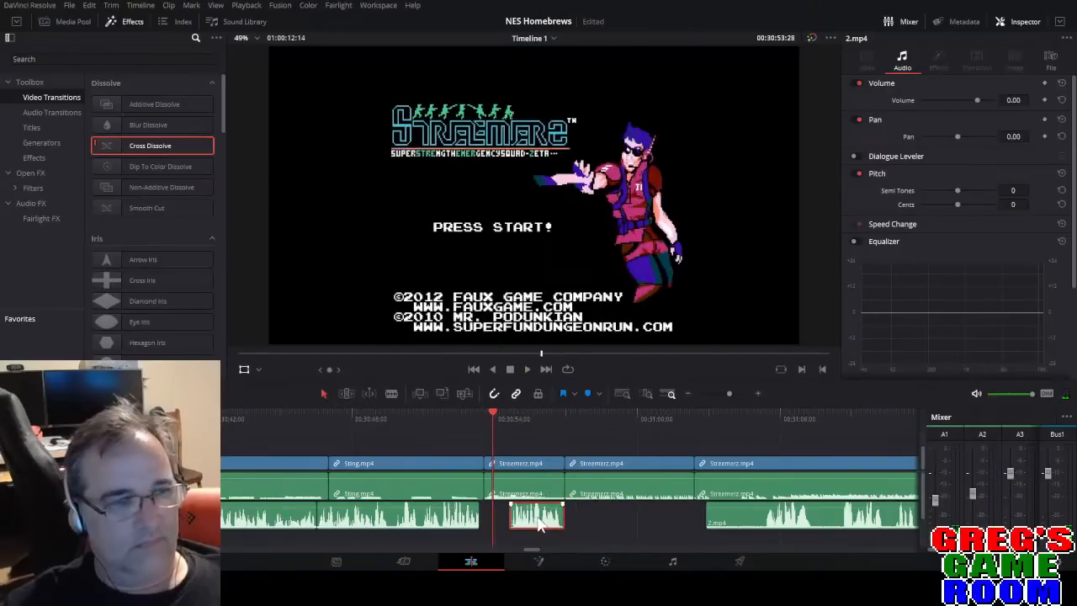
Move the short narration piece back 01:02 to the start of the first Streemerz.mp4 clip and replay the transition from Sting.
drag(539, 523, 513, 524)
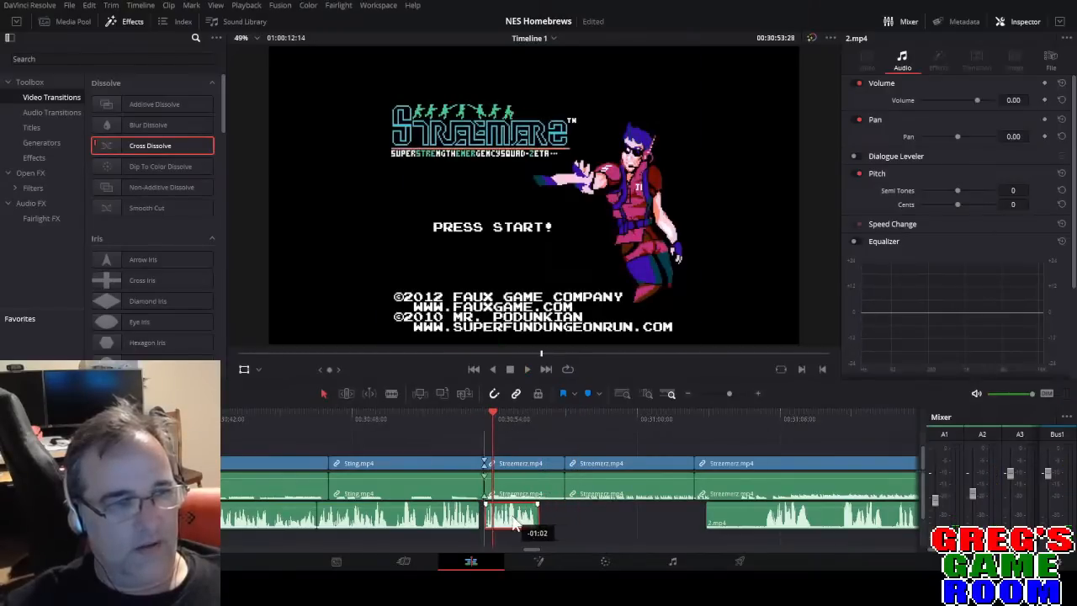
click(468, 412)
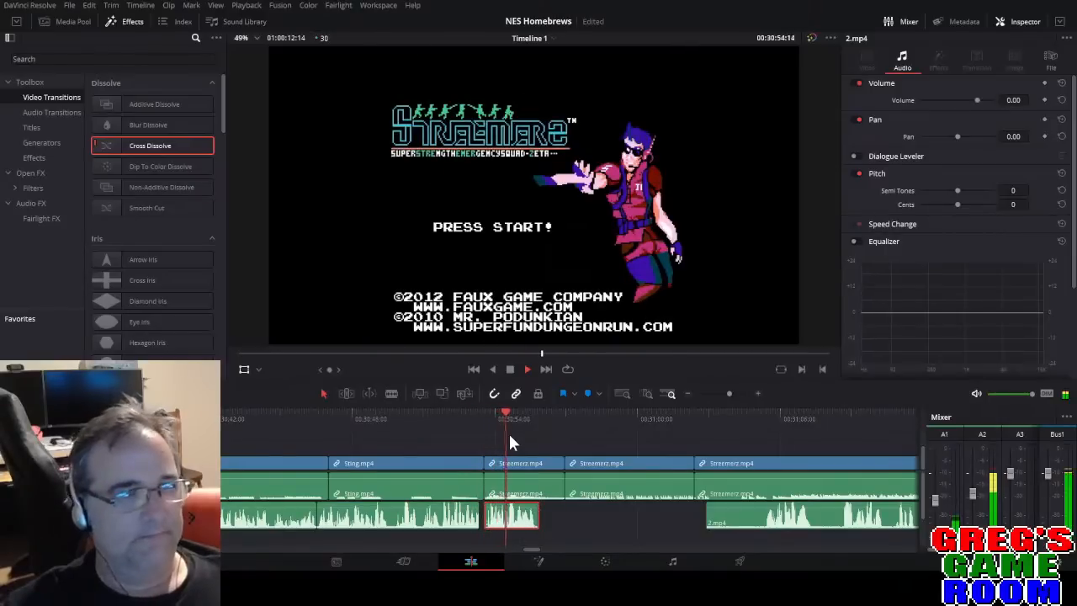
drag(729, 393, 737, 393)
click(337, 415)
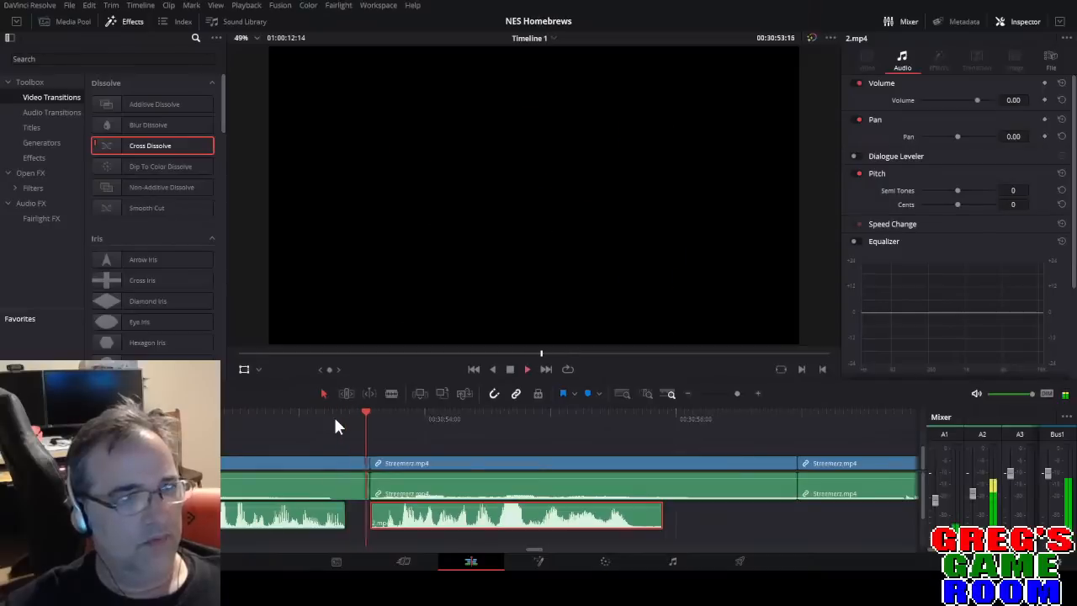
click(296, 415)
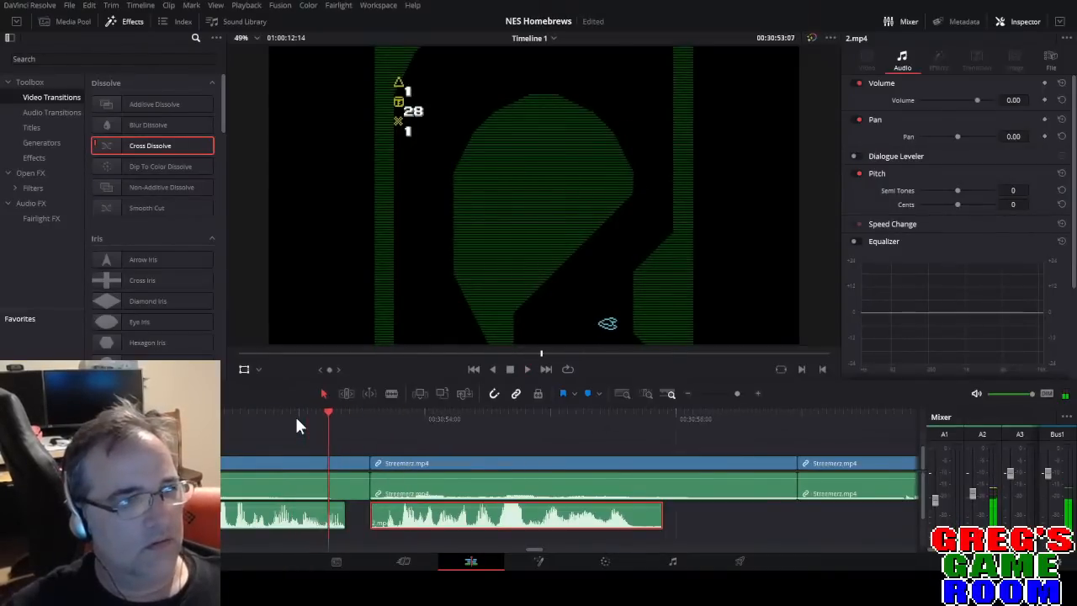
key(Right)
key(Left)
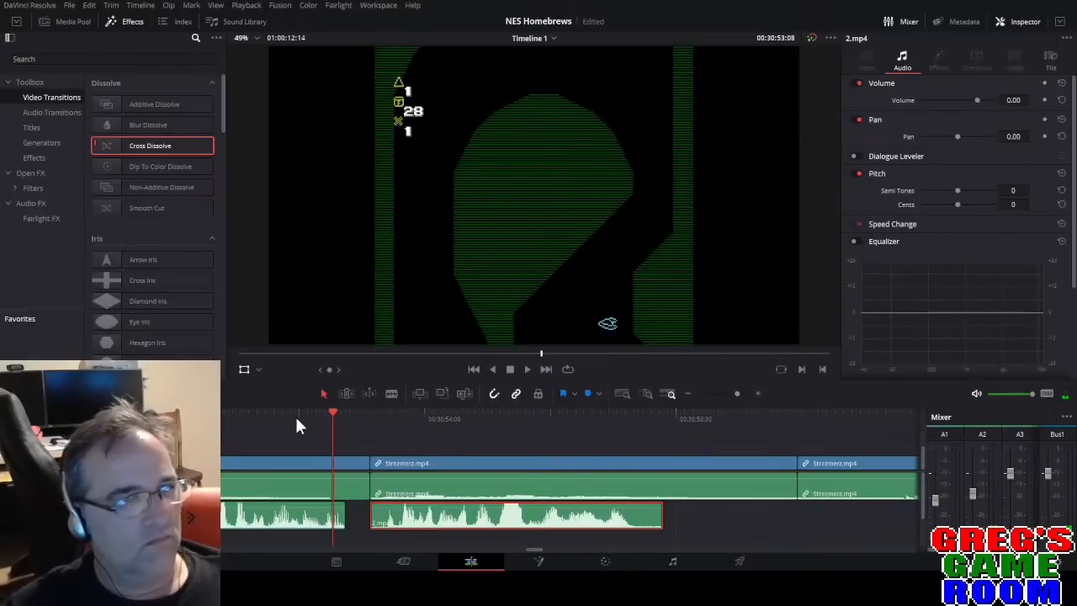
Delete the black tail of Sting.mp4 from 00:30:53:07, closing the gap to the Streemerz footage, and replay the cut.
key(Right)
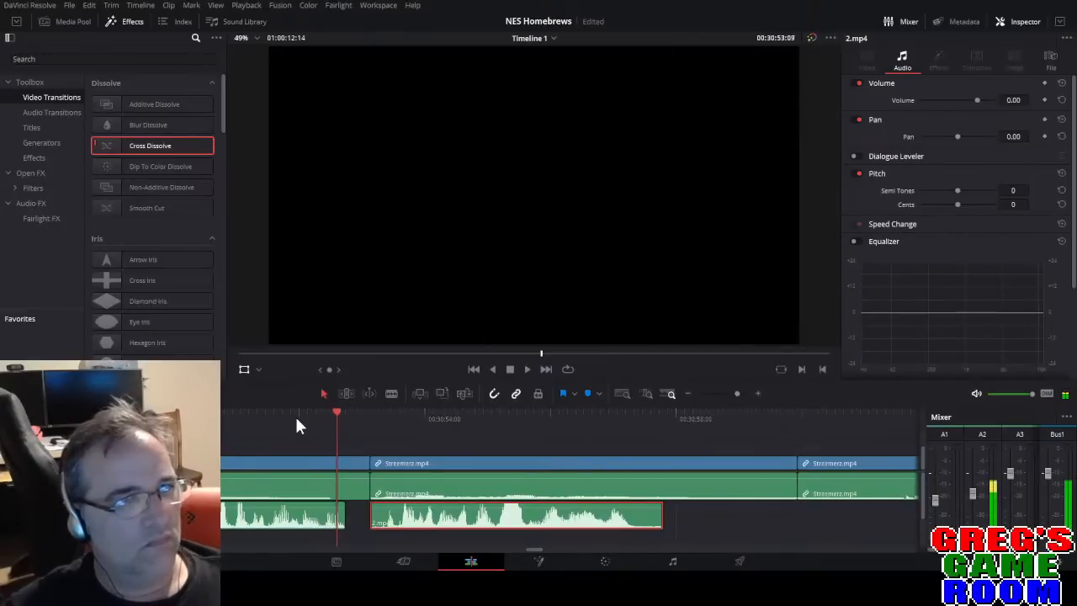
key(Left)
key(Left)
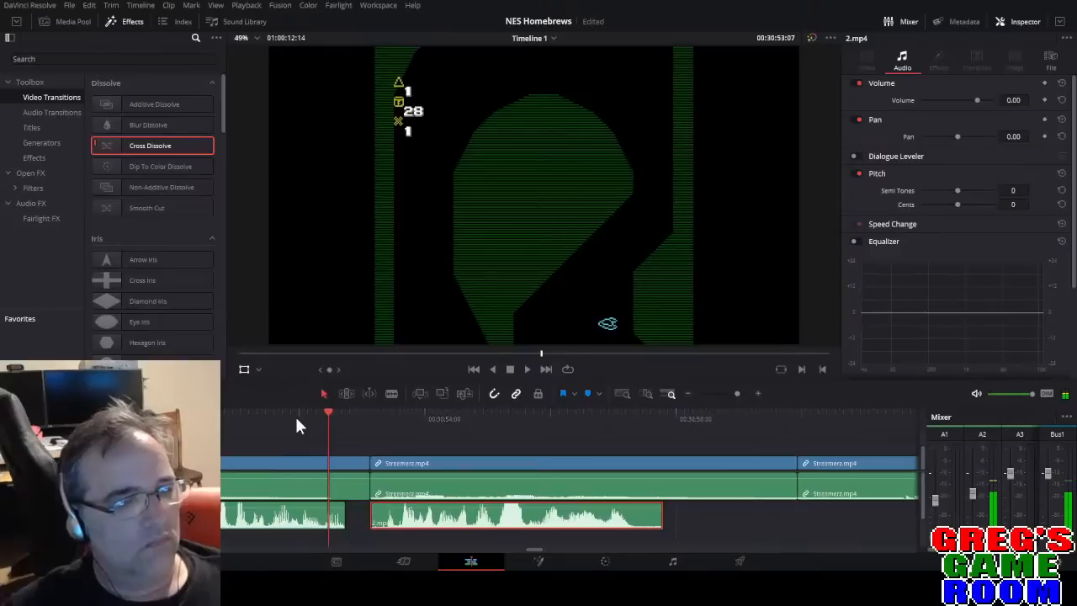
drag(438, 519, 540, 520)
click(348, 462)
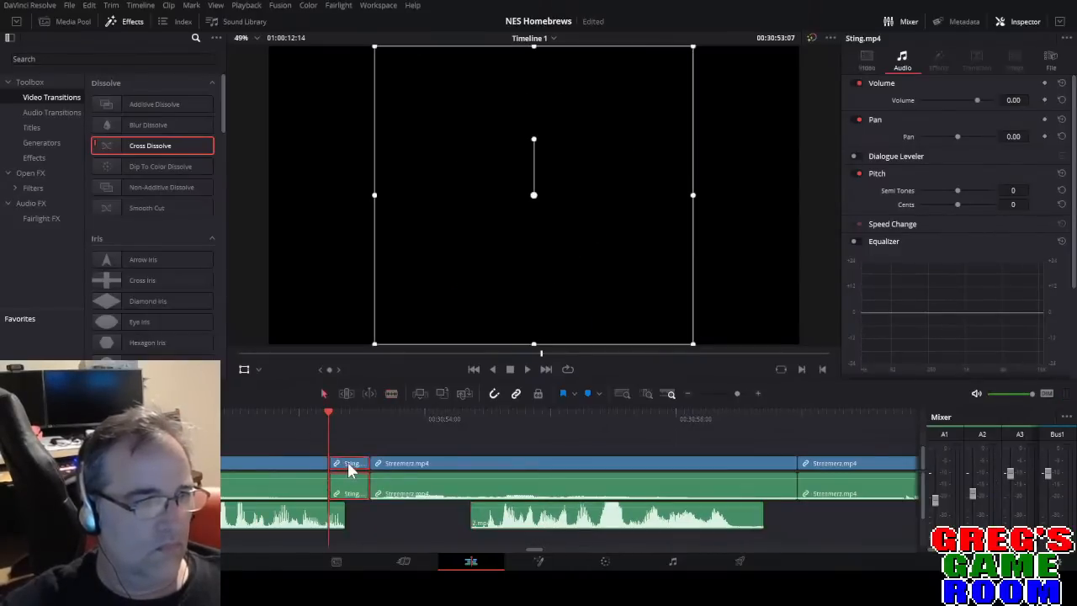
key(Delete)
click(262, 414)
key(space)
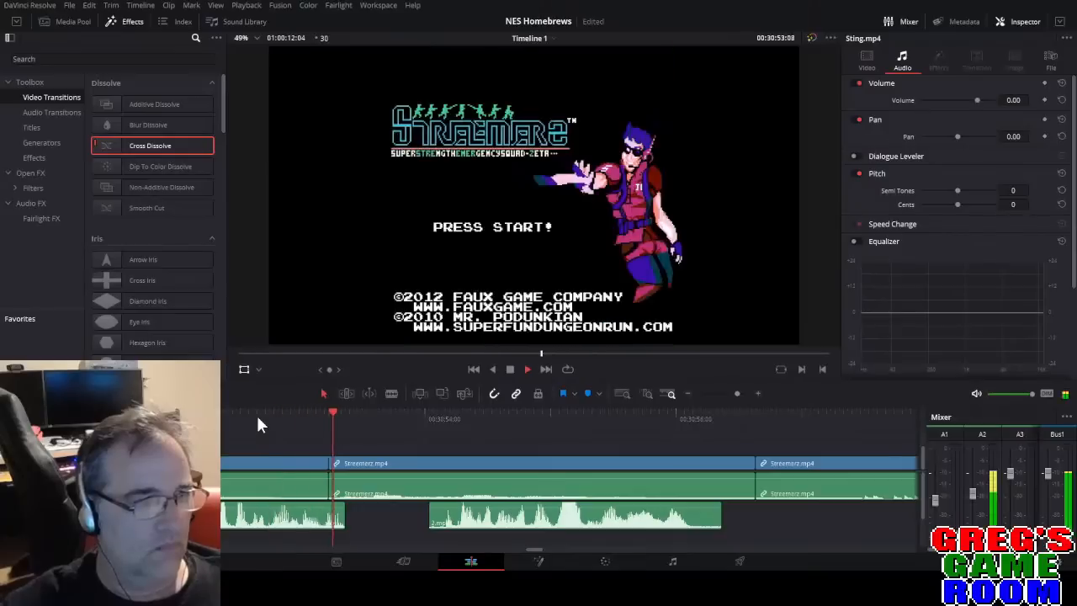
key(space)
Trim the silent opening of the short narration piece and move the piece back to start at 00:30:53:17.
click(469, 521)
drag(469, 524, 422, 524)
click(296, 415)
key(space)
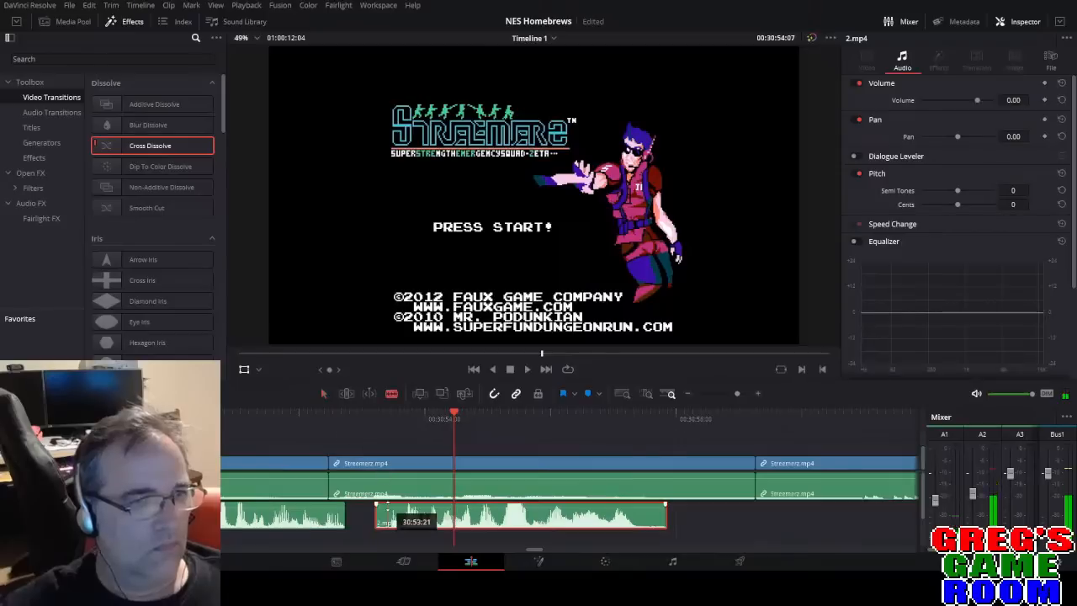
drag(393, 517, 405, 519)
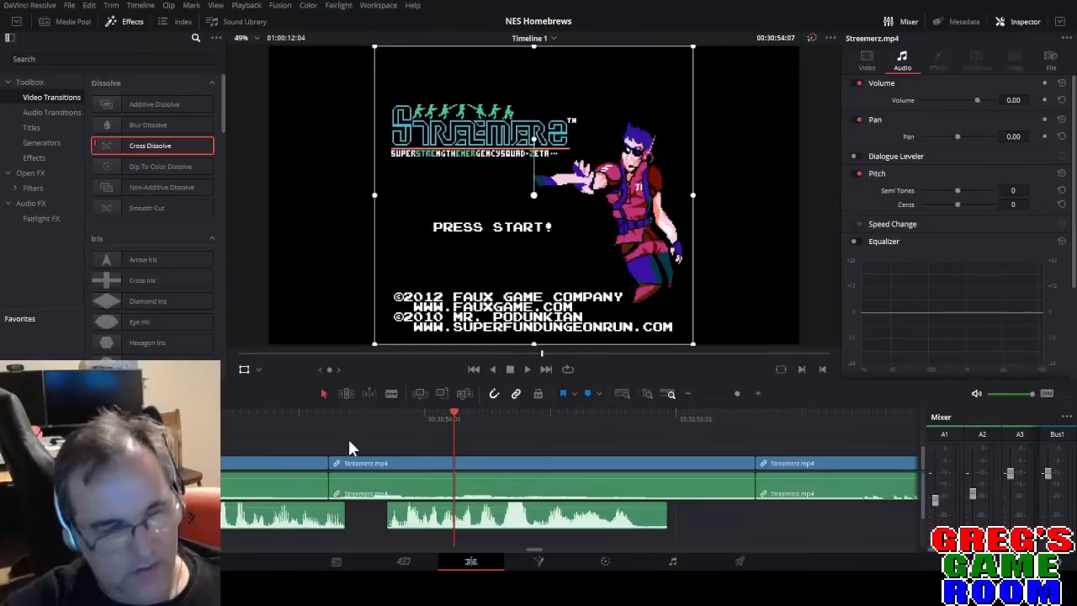
drag(342, 414, 370, 414)
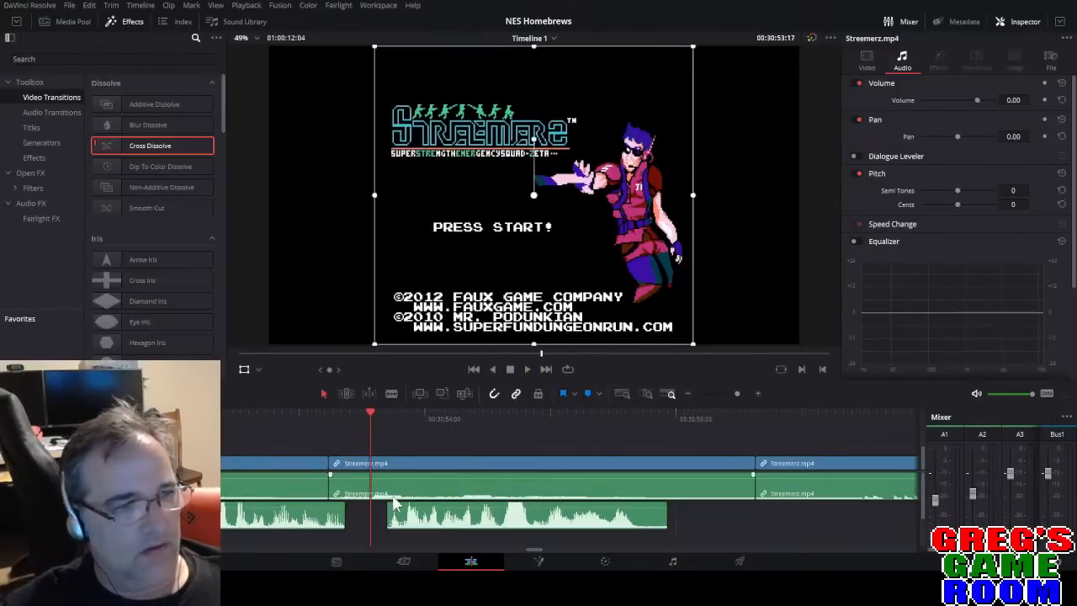
drag(427, 521, 412, 524)
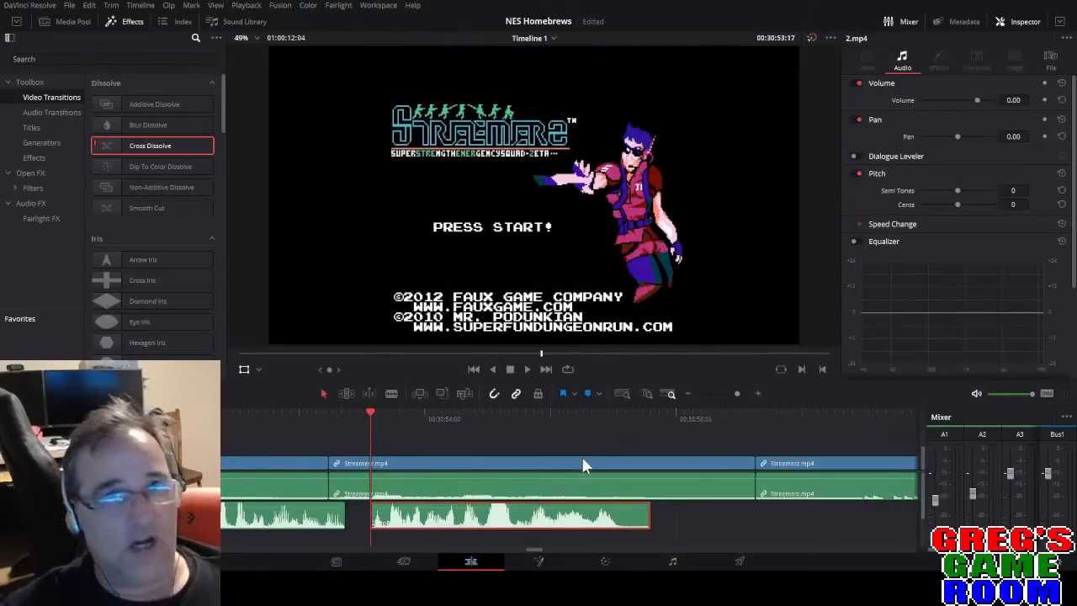
Split the next narration clip at about 00:31:04:23 and delete its silent opening before the speech.
click(733, 393)
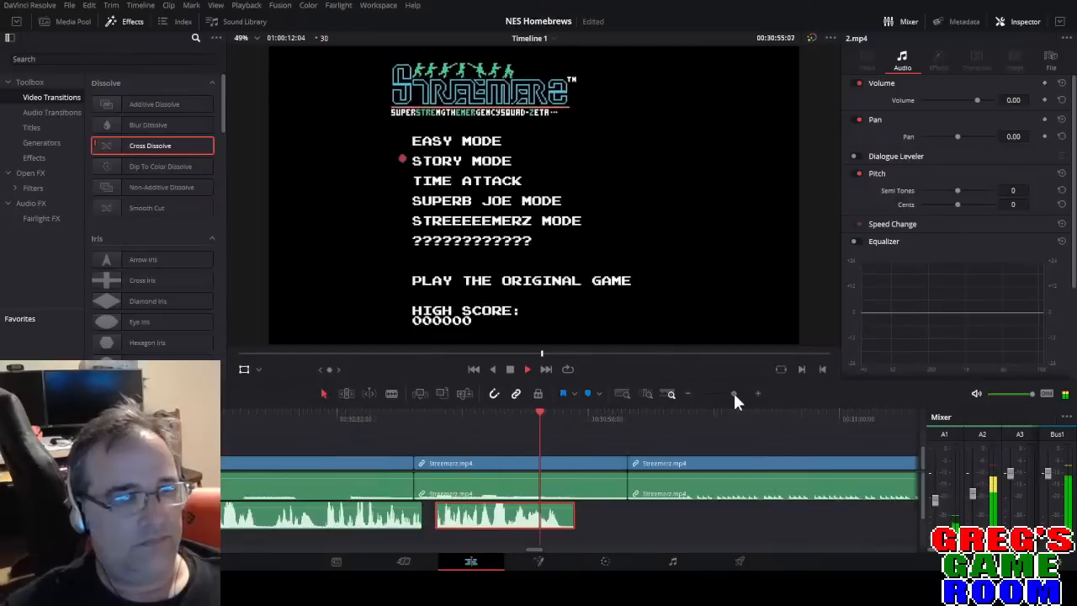
drag(733, 393, 729, 393)
key(b)
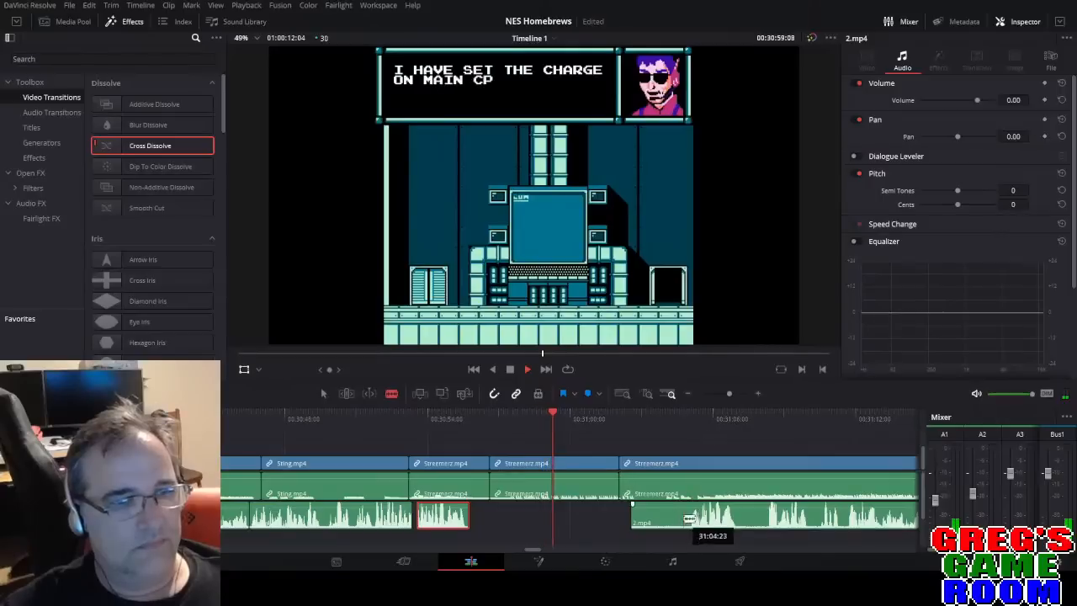
click(691, 516)
key(a)
click(657, 516)
key(Delete)
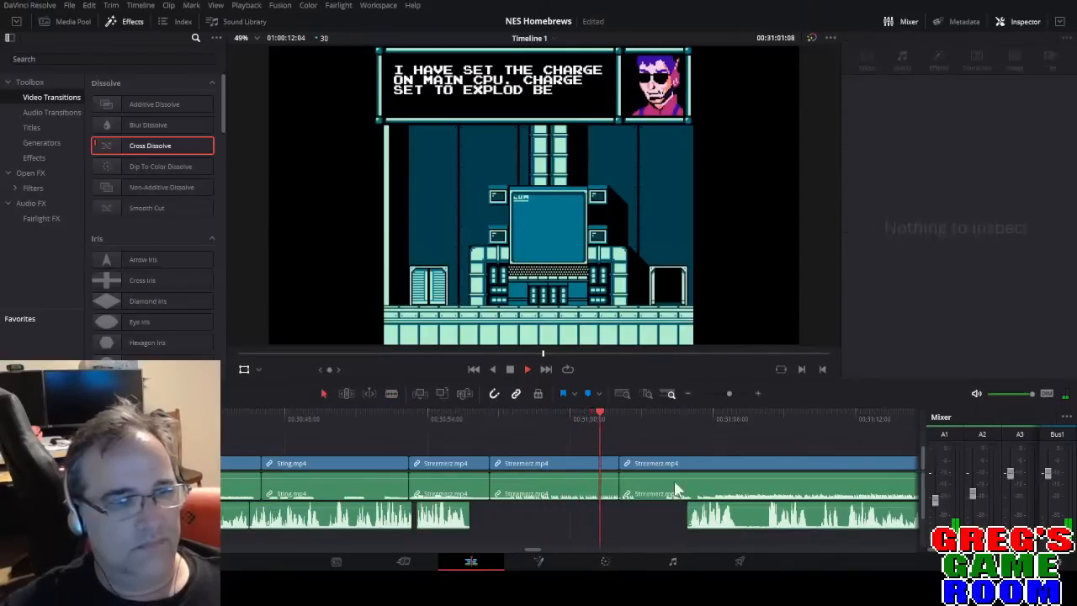
Play the Streemerz opening and cut out the dialogue cutscene so the gameplay follows the mode menu at 00:30:56:19.
click(687, 436)
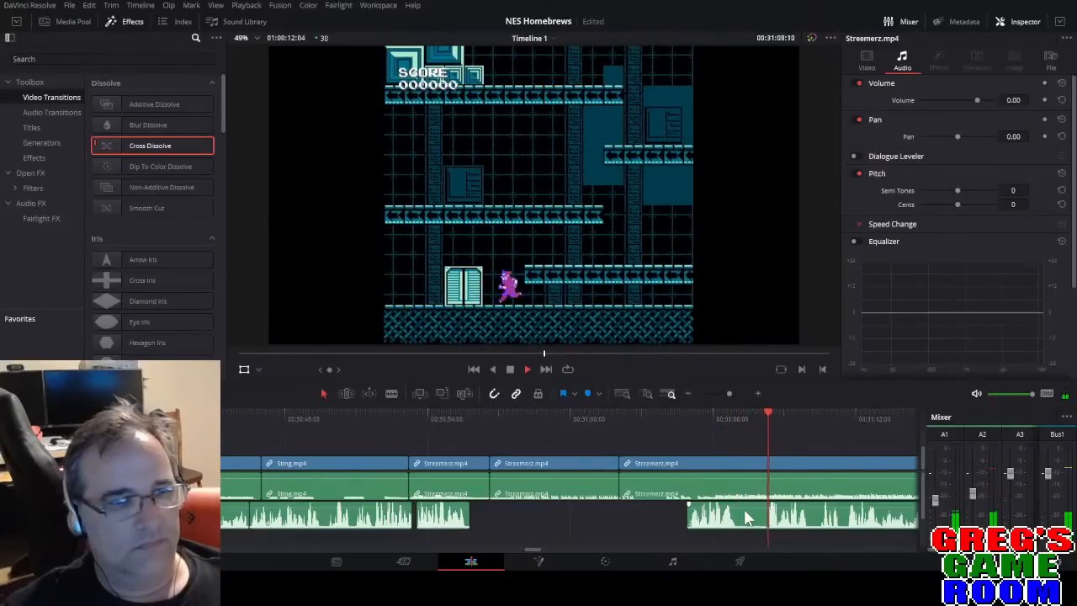
key(space)
click(465, 415)
key(space)
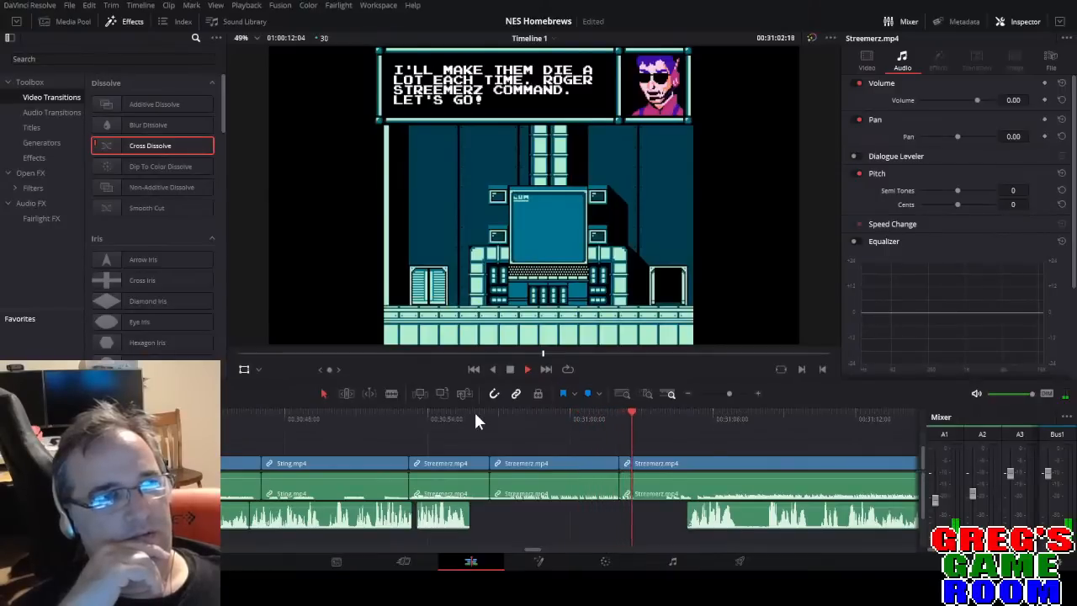
key(space)
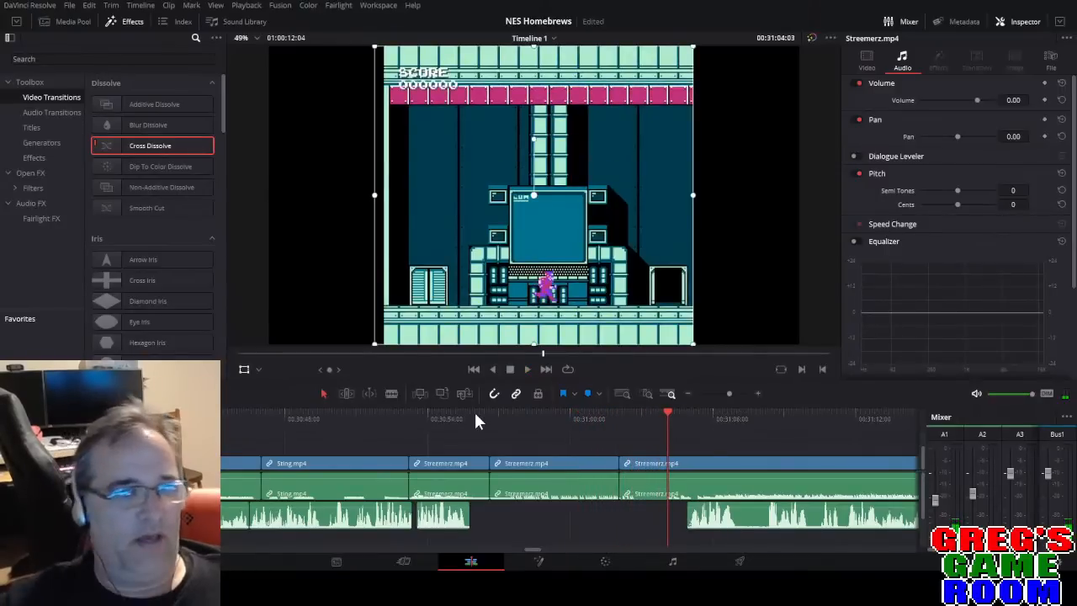
drag(641, 412, 542, 497)
key(ctrl+b)
key(Delete)
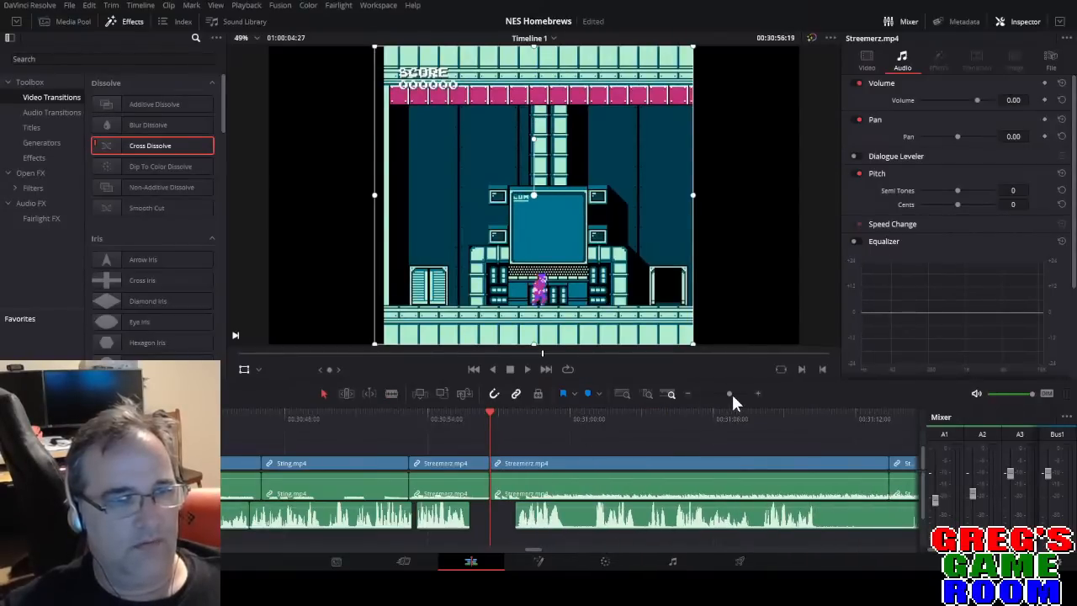
Replay the Streemerz mode menu and delete the end of its clip from 00:30:56:10, closing the gap.
drag(730, 392, 734, 393)
key(space)
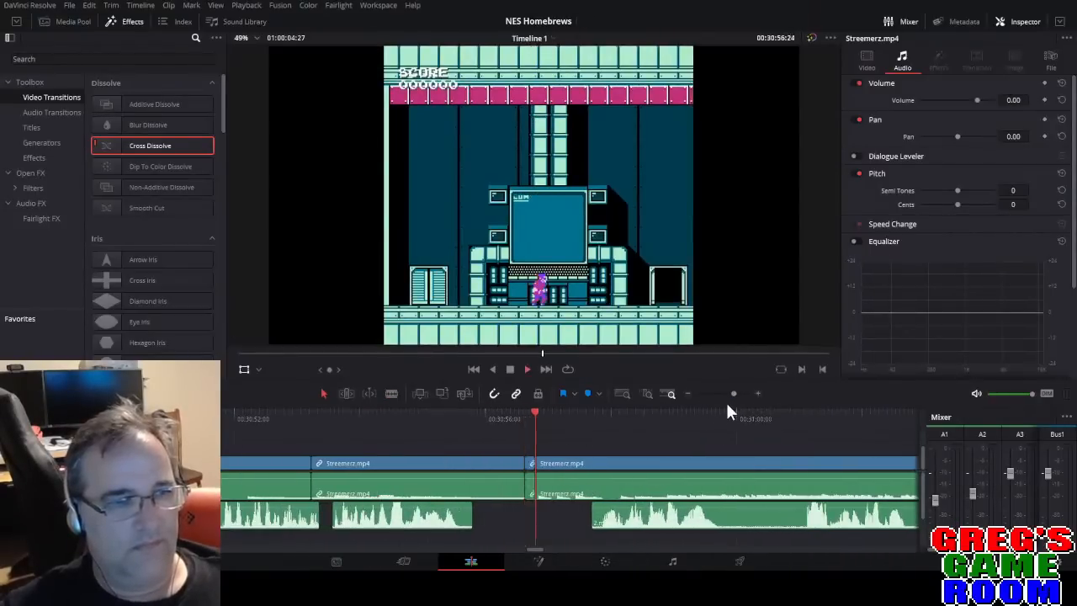
click(455, 415)
click(454, 416)
key(space)
key(b)
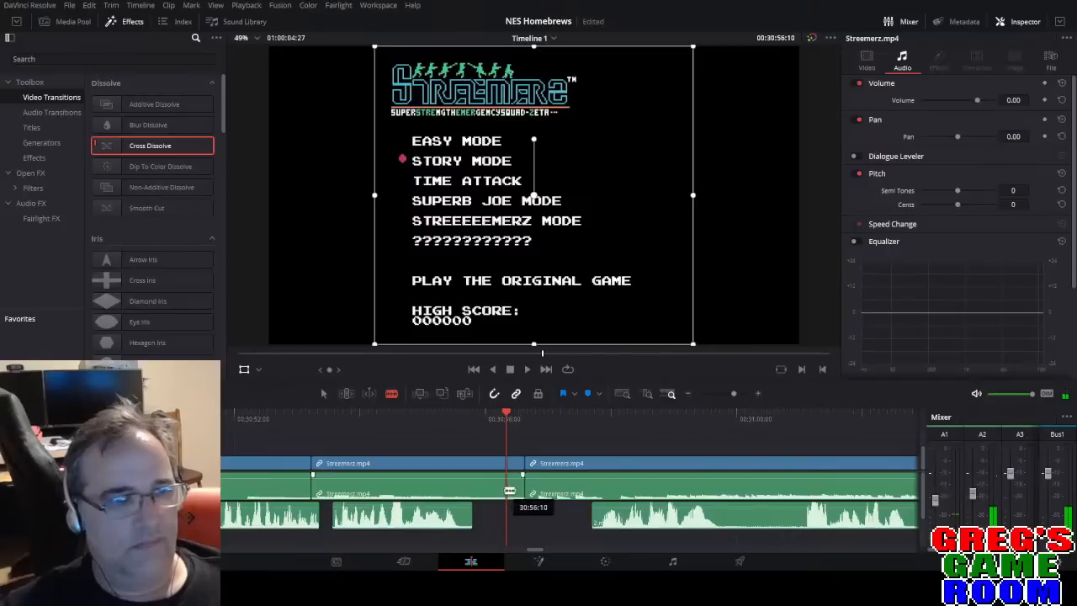
click(518, 494)
key(Delete)
Split the narration at about 00:30:59:13, move the first piece back to 00:30:56:10, and check the remaining timeline length.
key(b)
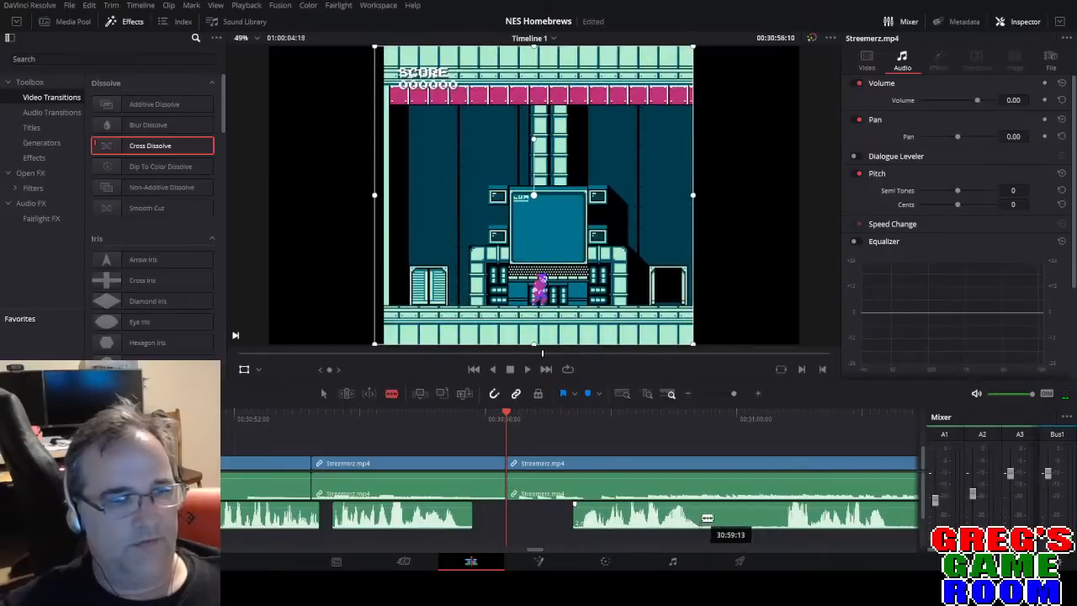
drag(648, 523, 580, 526)
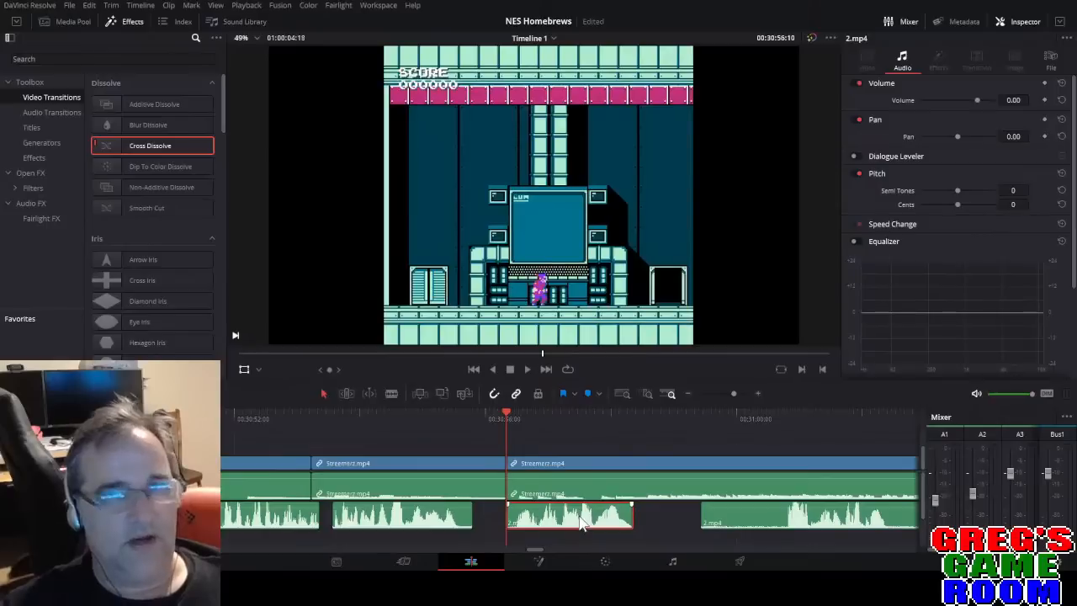
drag(730, 393, 705, 401)
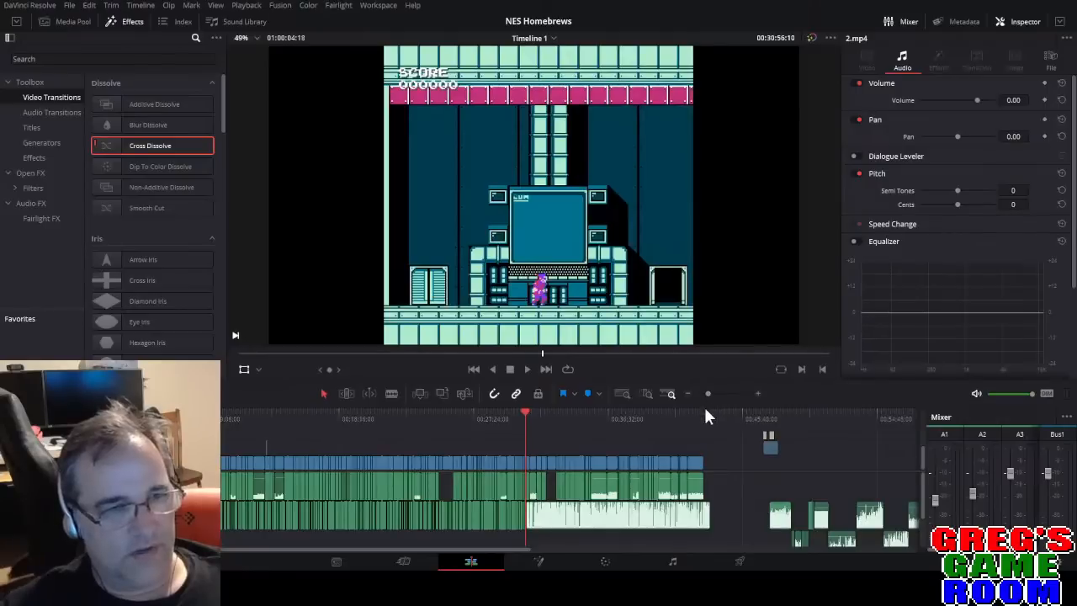
click(704, 423)
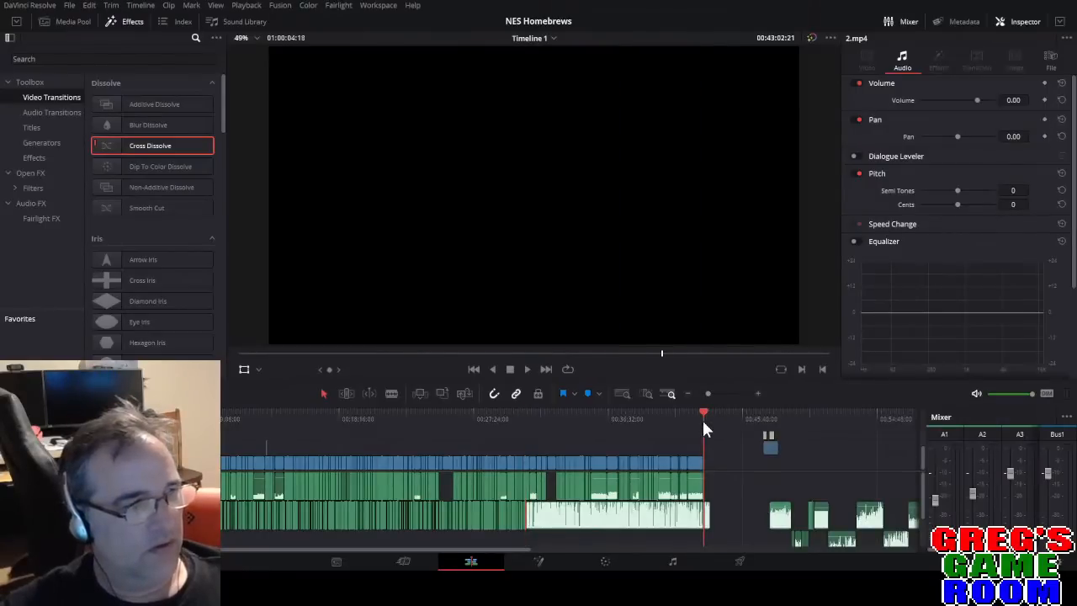
drag(702, 418, 525, 427)
Play the gameplay start and delete the opening of the following narration clip up to about 00:31:00:09.
drag(709, 393, 720, 394)
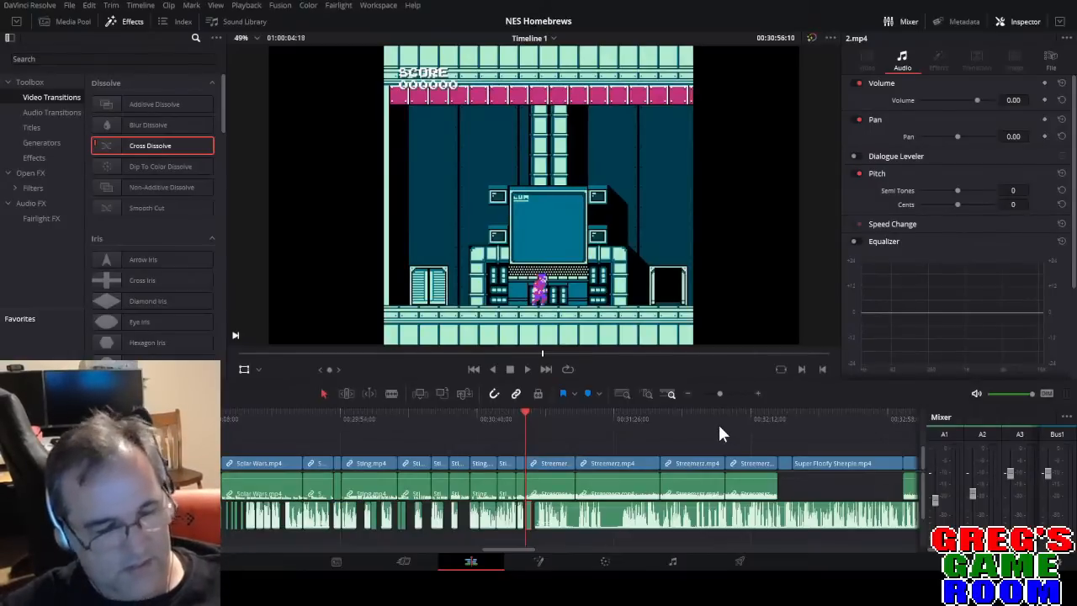
drag(722, 393, 730, 392)
key(space)
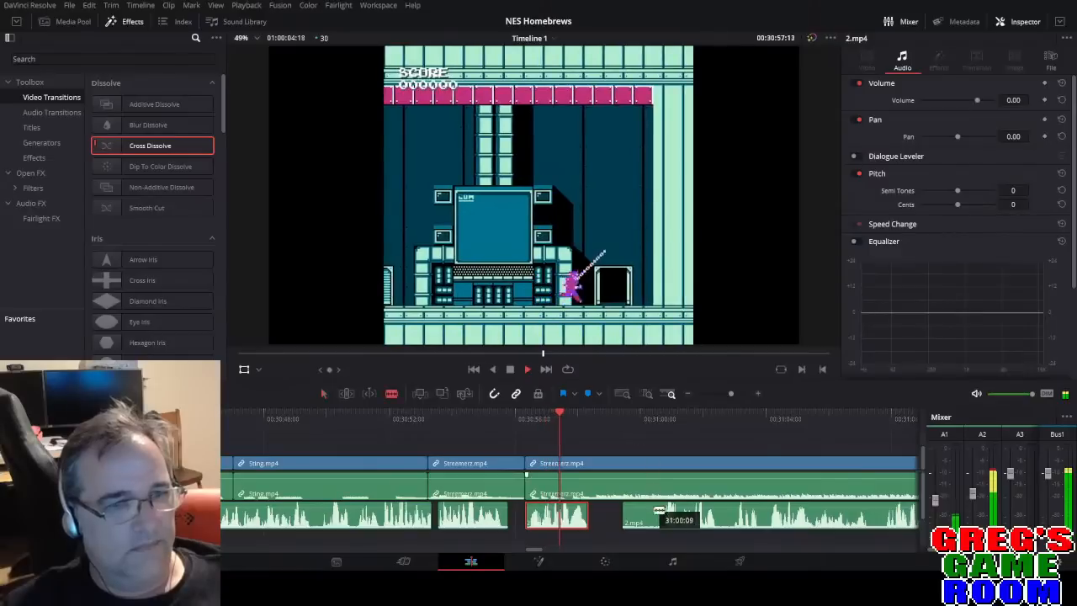
key(a)
click(641, 519)
key(BackSpace)
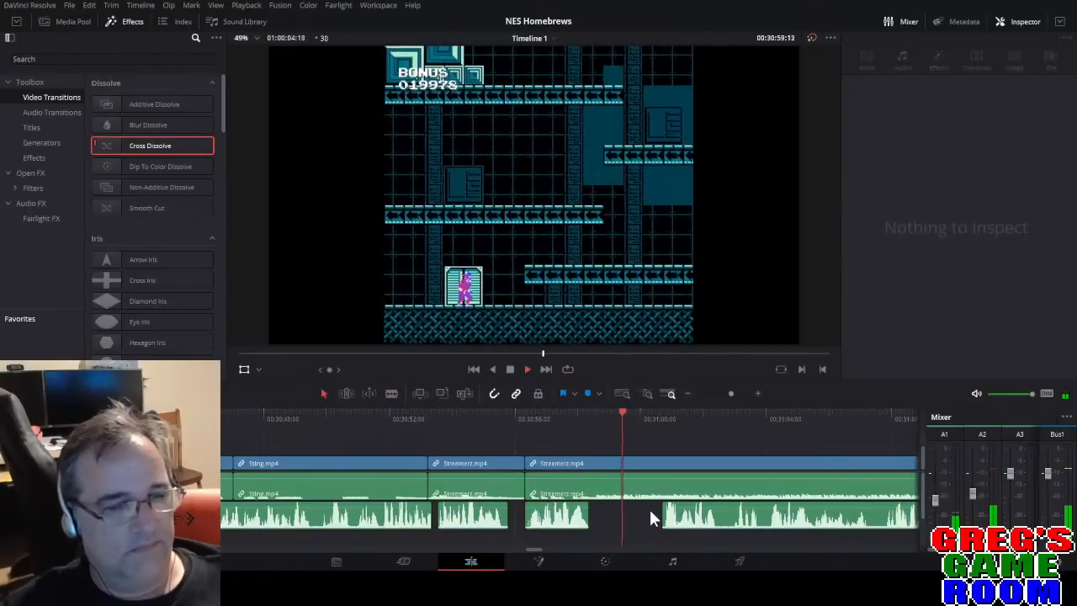
Split off the next short narration phrase, move it back directly behind the previous piece, and play the result.
key(space)
key(b)
click(721, 517)
key(a)
drag(695, 521, 621, 523)
key(space)
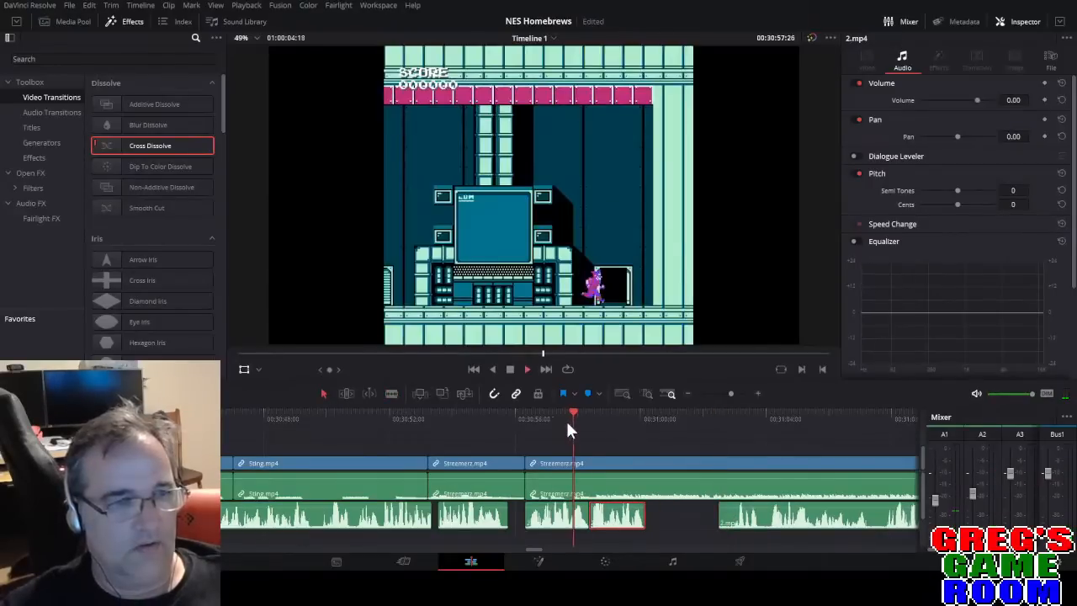
Delete the opening of the remaining narration up to about 00:31:03 and play on from there.
click(737, 513)
key(a)
click(724, 510)
key(Delete)
click(725, 426)
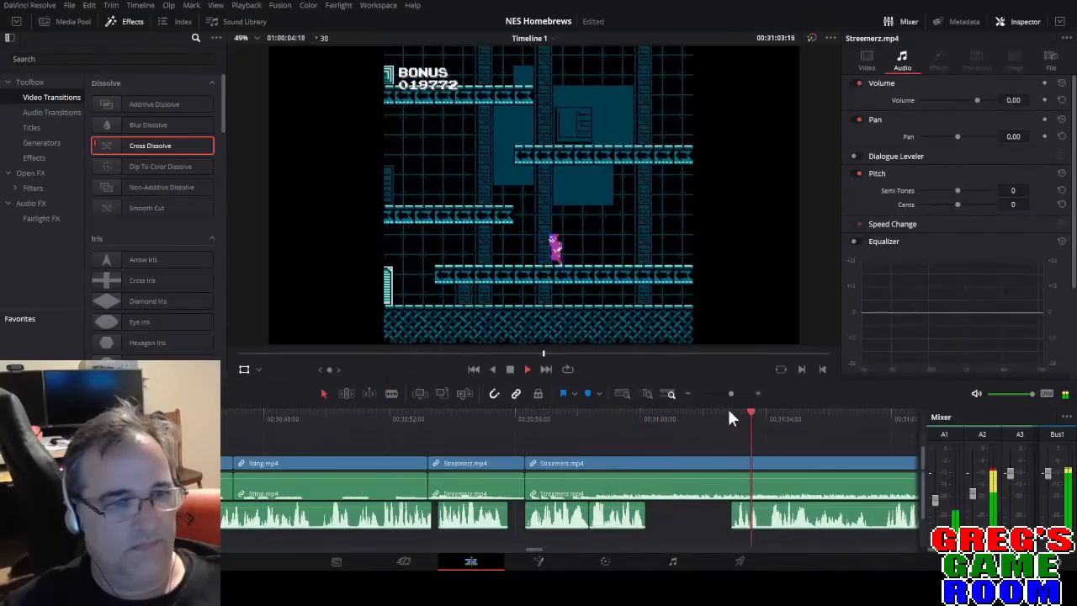
Cut the short pause out of the narration shortly before 00:31:07:23 and listen to the following phrase.
drag(730, 394, 729, 398)
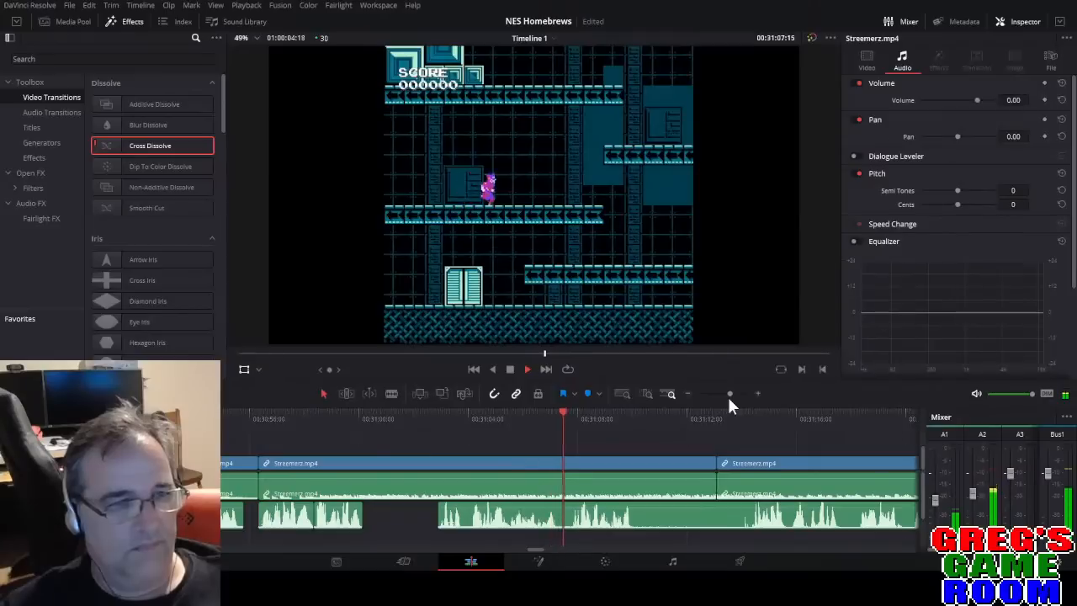
key(space)
key(b)
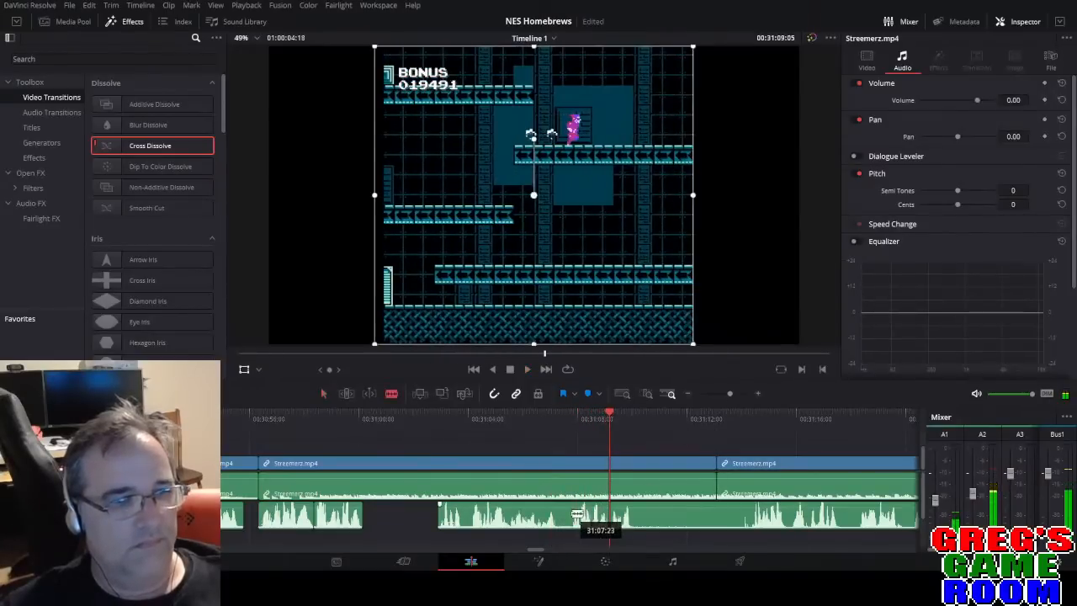
click(565, 515)
key(a)
key(space)
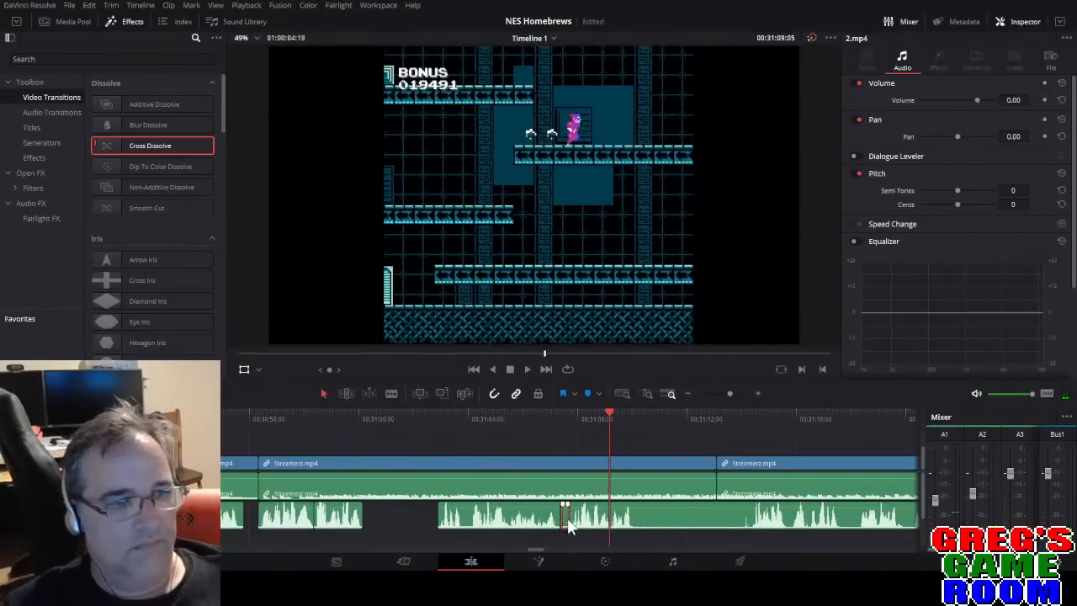
key(space)
Delete the silent narration section between about 00:31:10:02 and 00:31:14:10 and return to the start of the Streemerz gameplay.
key(b)
click(636, 516)
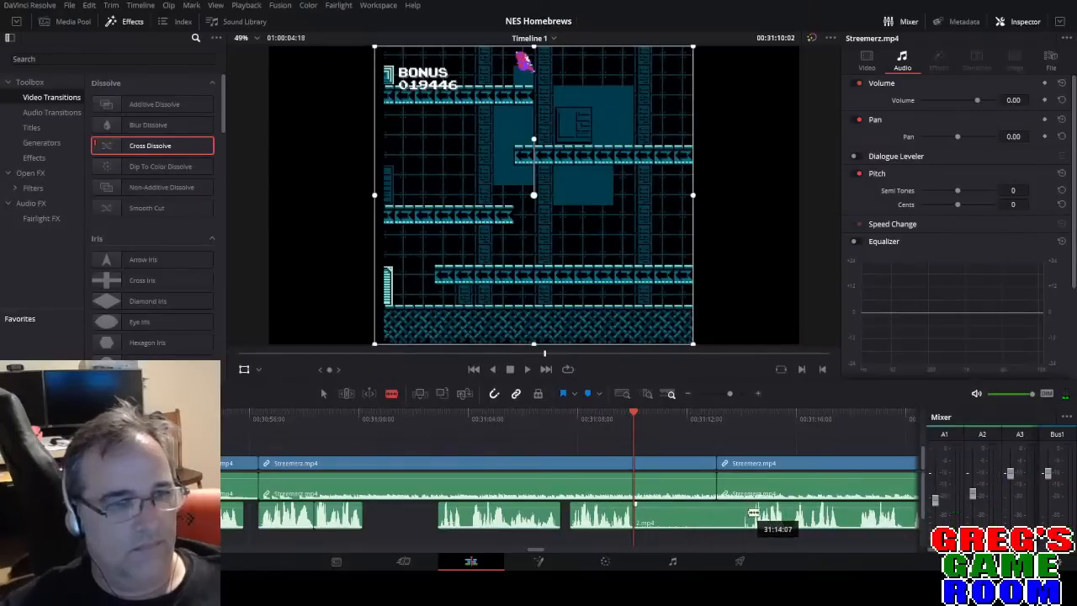
click(731, 419)
key(space)
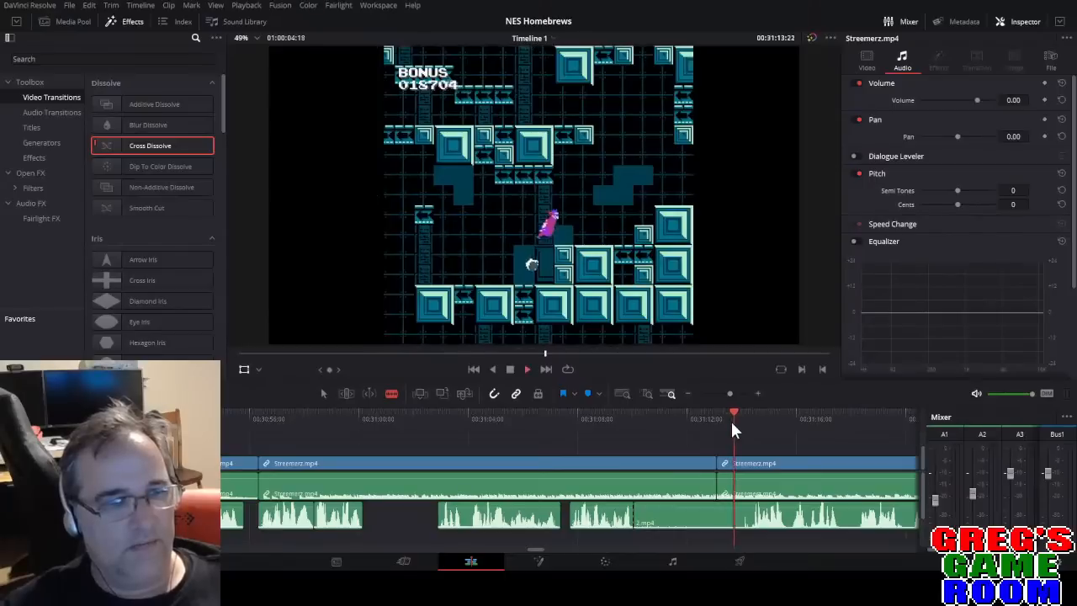
key(space)
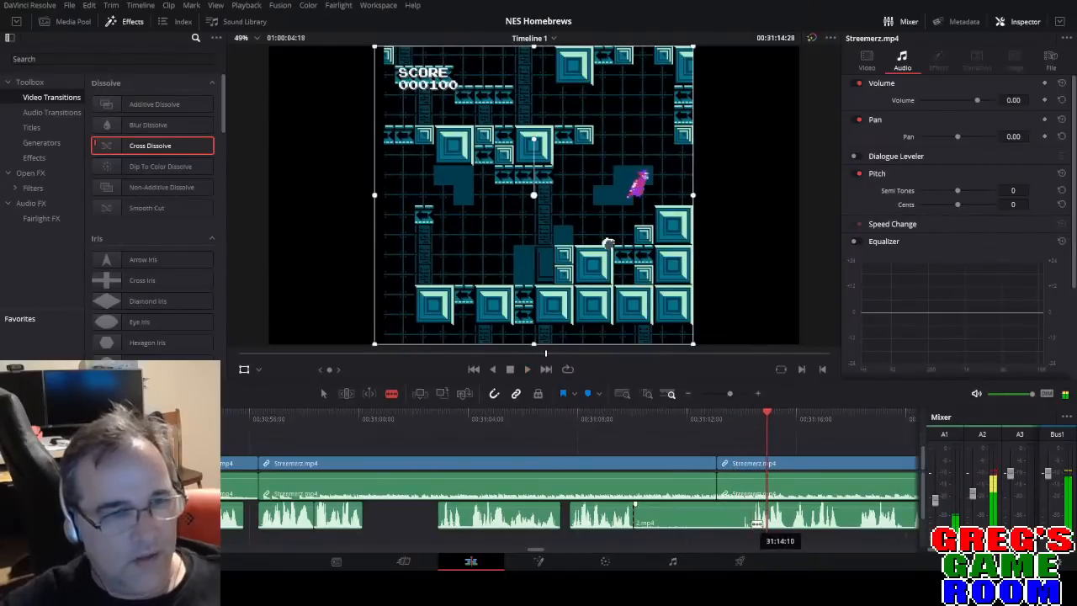
click(754, 523)
key(a)
click(720, 520)
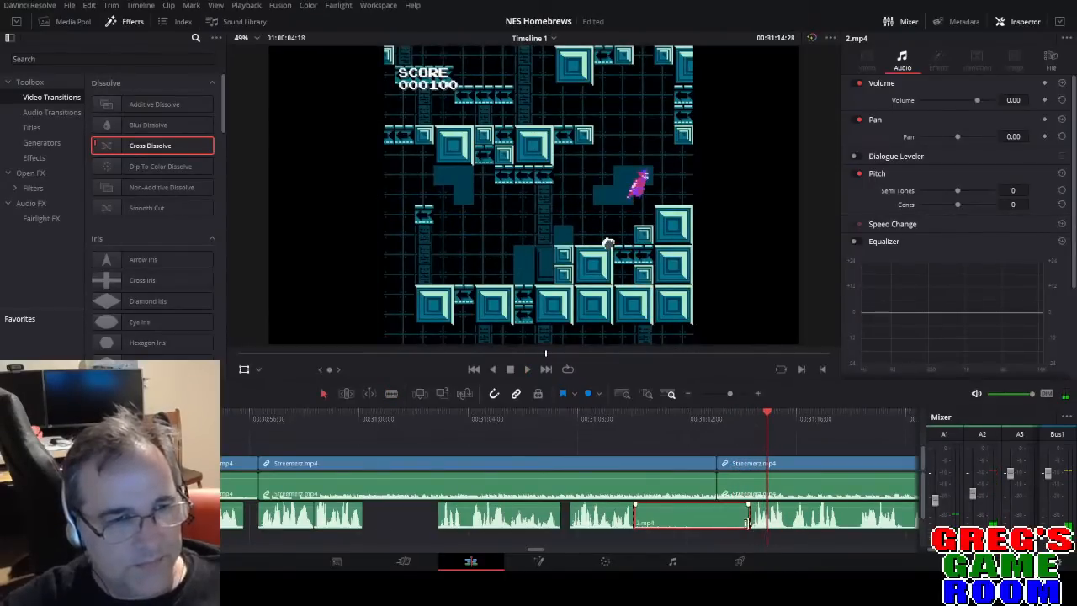
key(Delete)
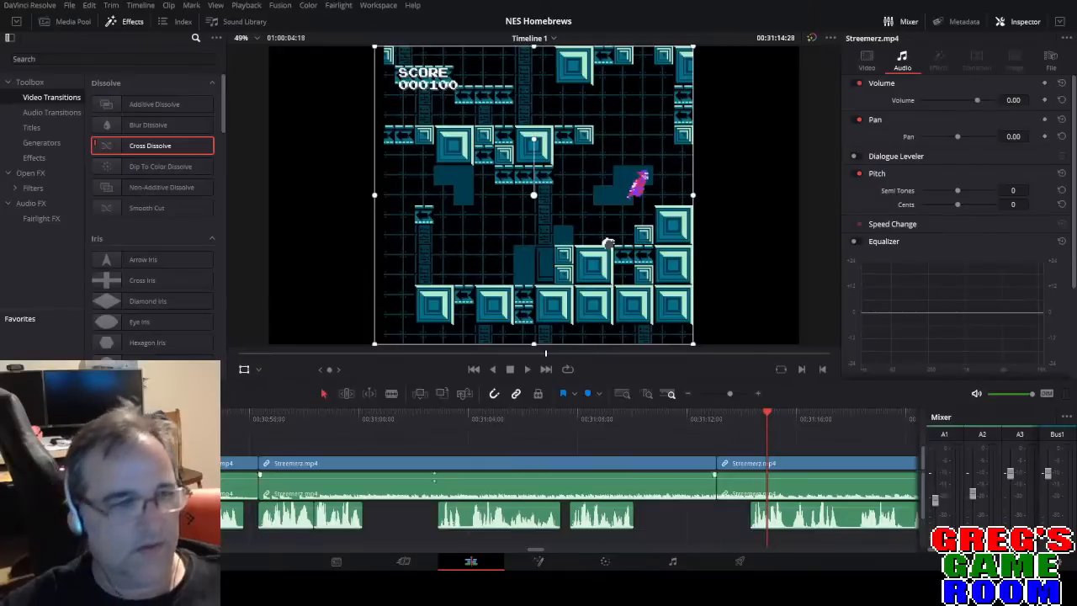
click(337, 428)
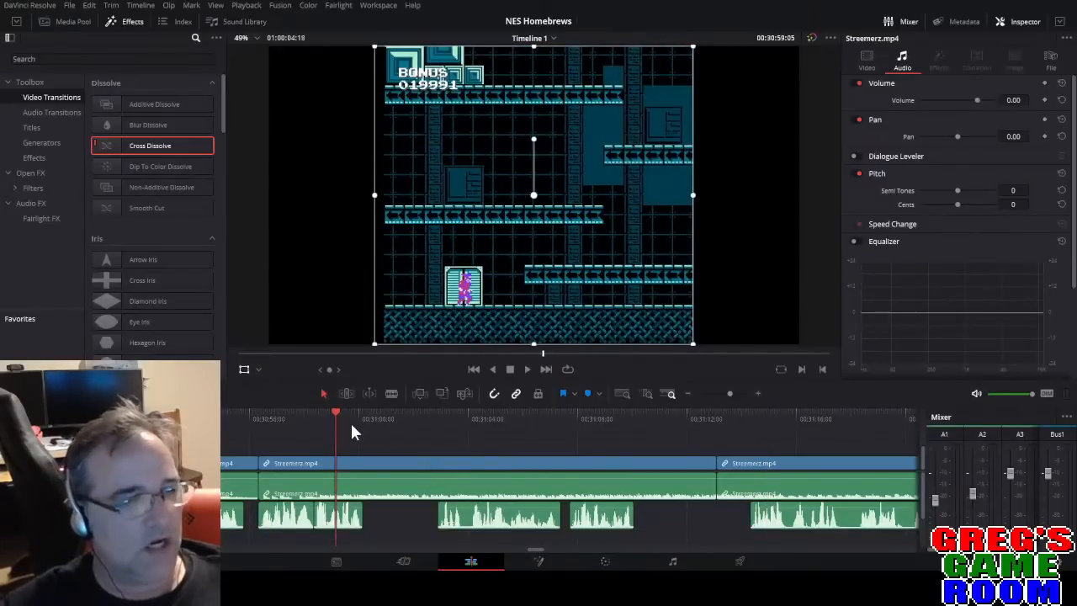
Move the next narration phrase to start at 00:31:01:27 and the short phrase after it directly behind, playing the result.
key(space)
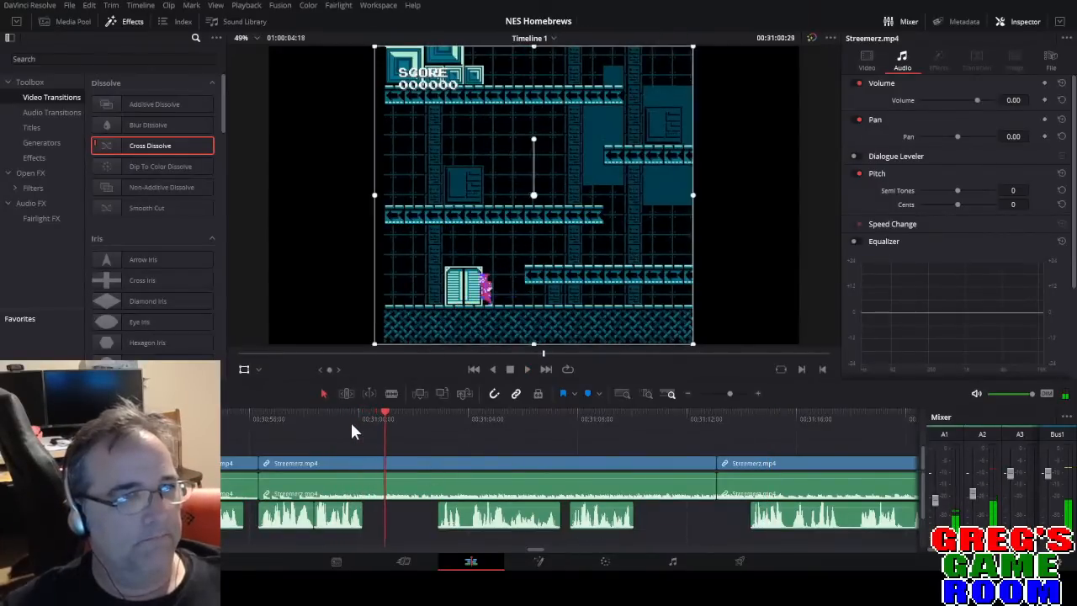
key(space)
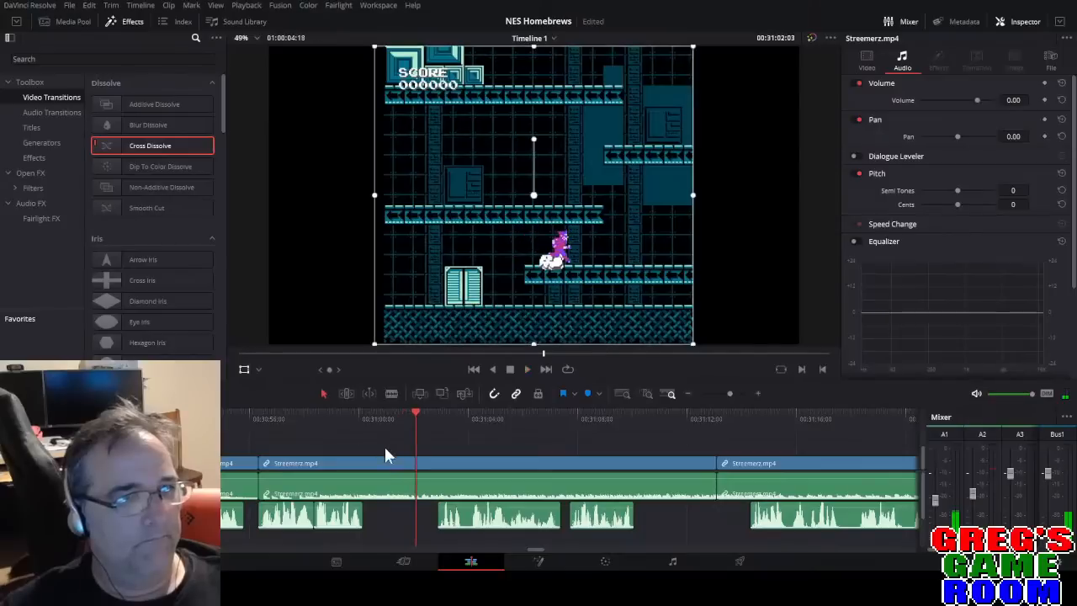
drag(402, 418, 410, 414)
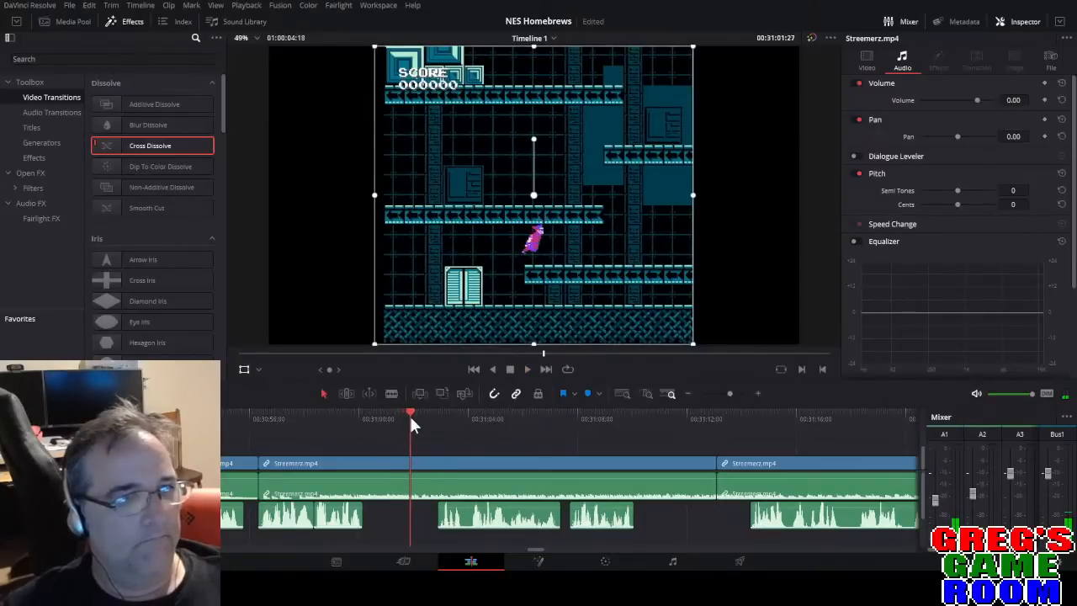
drag(479, 521, 454, 522)
key(space)
drag(601, 523, 564, 527)
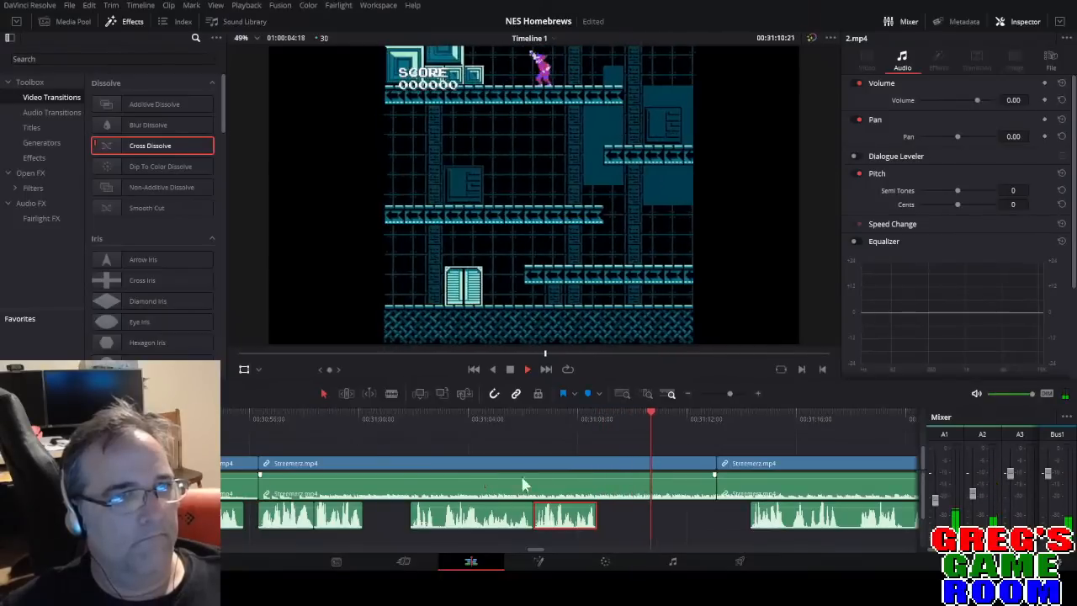
Ripple-delete the spare Streemerz gameplay from about 00:31:10:21 up to the next cut and play across the join.
click(671, 461)
key(Delete)
click(664, 416)
key(space)
drag(729, 393, 732, 393)
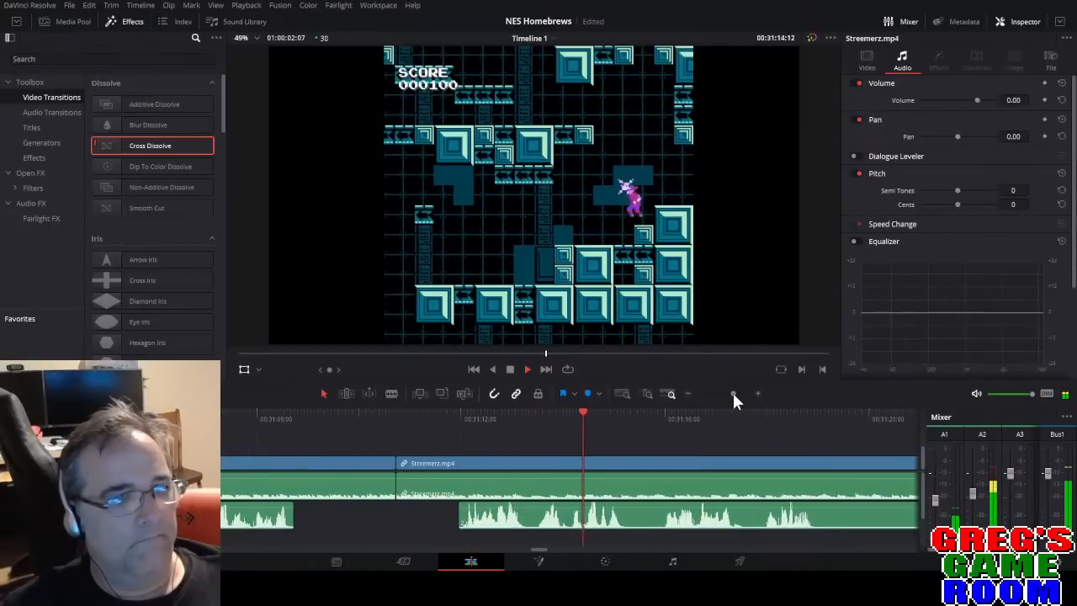
Split the narration around the pause from about 00:31:15:07 and delete the first pause piece.
key(b)
click(626, 515)
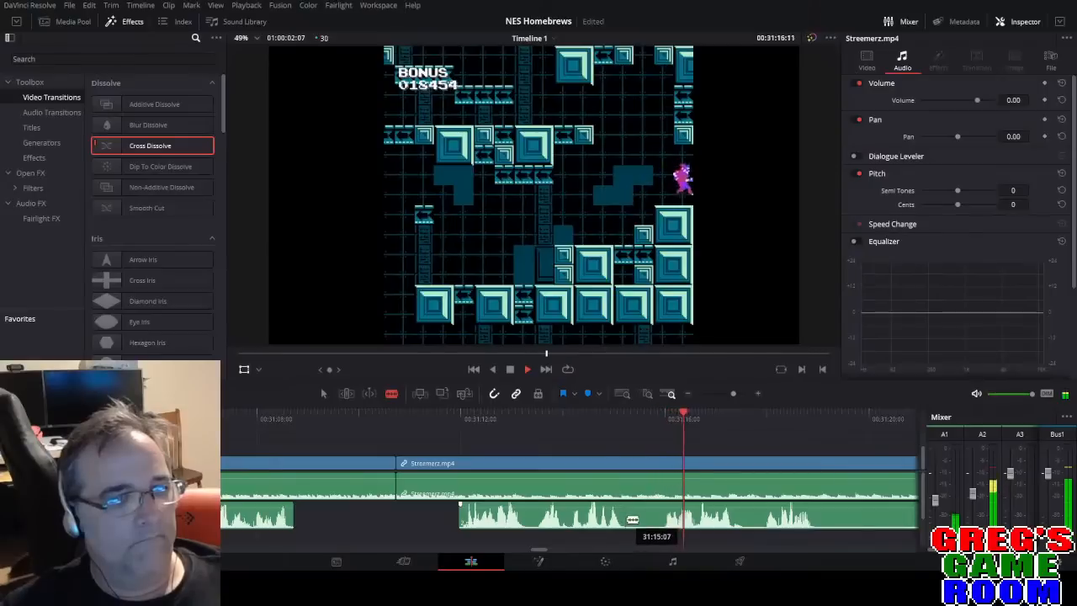
key(space)
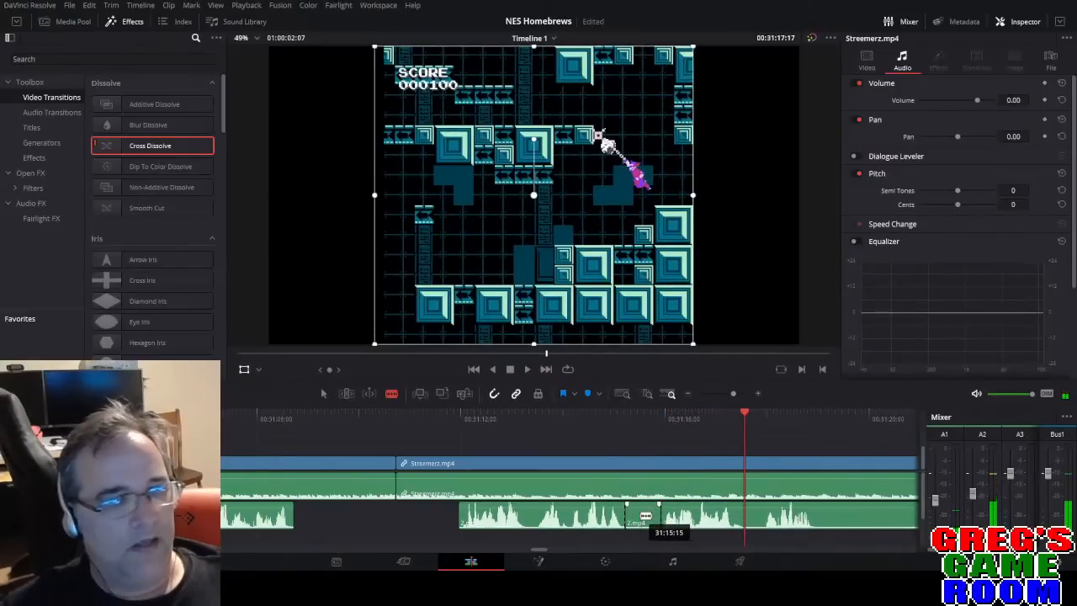
key(a)
click(644, 515)
key(Delete)
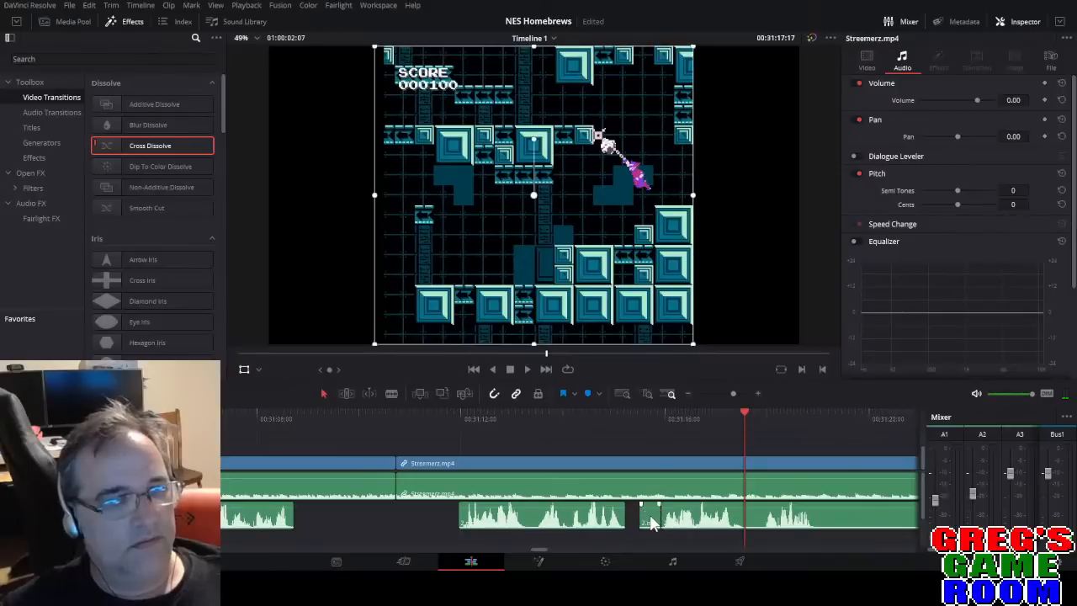
Replay the passage and try deleting the narration up to about 00:31:16:18.
key(space)
key(space)
key(space)
key(space)
key(space)
key(space)
key(b)
click(697, 515)
key(a)
click(676, 516)
key(Delete)
key(space)
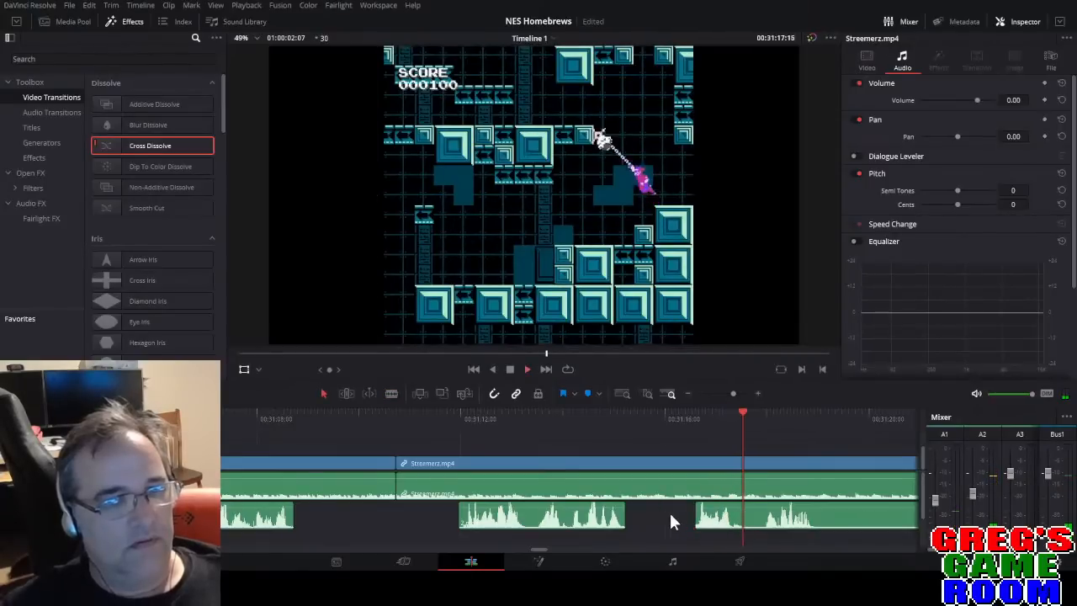
Split the narration at about 00:31:18:28, move the phrase before the cut back behind the previous piece, and play it.
key(space)
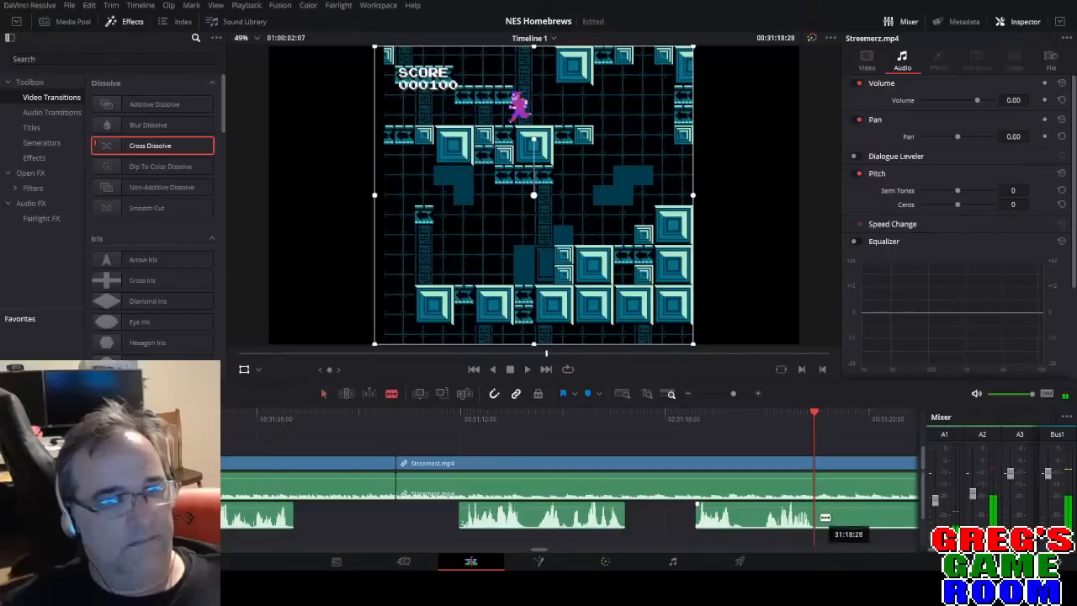
click(592, 421)
key(space)
key(space)
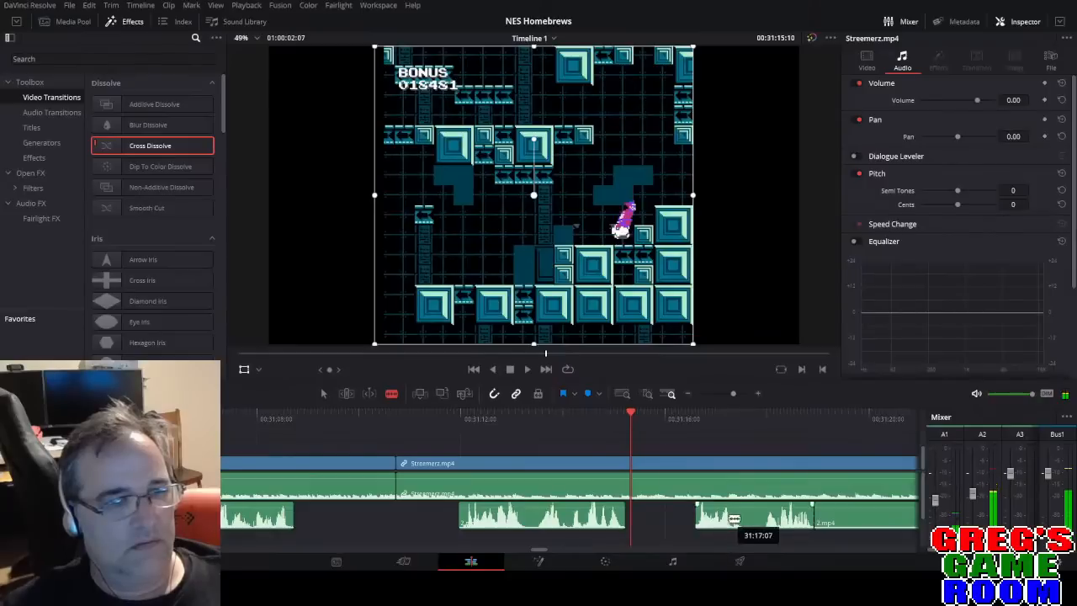
key(a)
drag(719, 522, 652, 528)
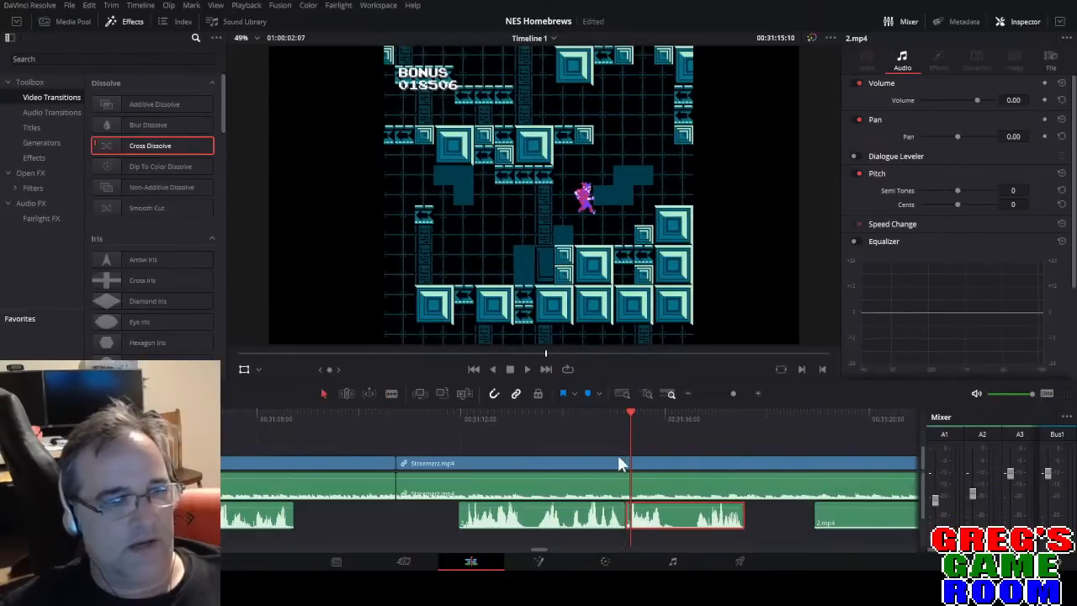
key(space)
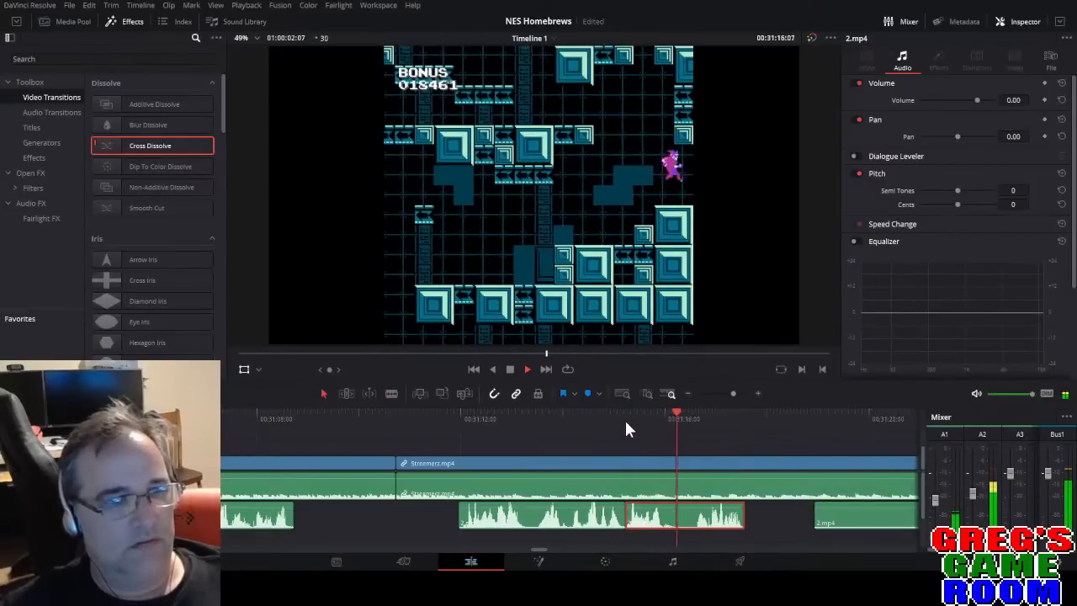
Undo the phrase move, its split and the last narration deletion, and remove the leftover pause piece just before 00:31:16:00.
key(ctrl+z)
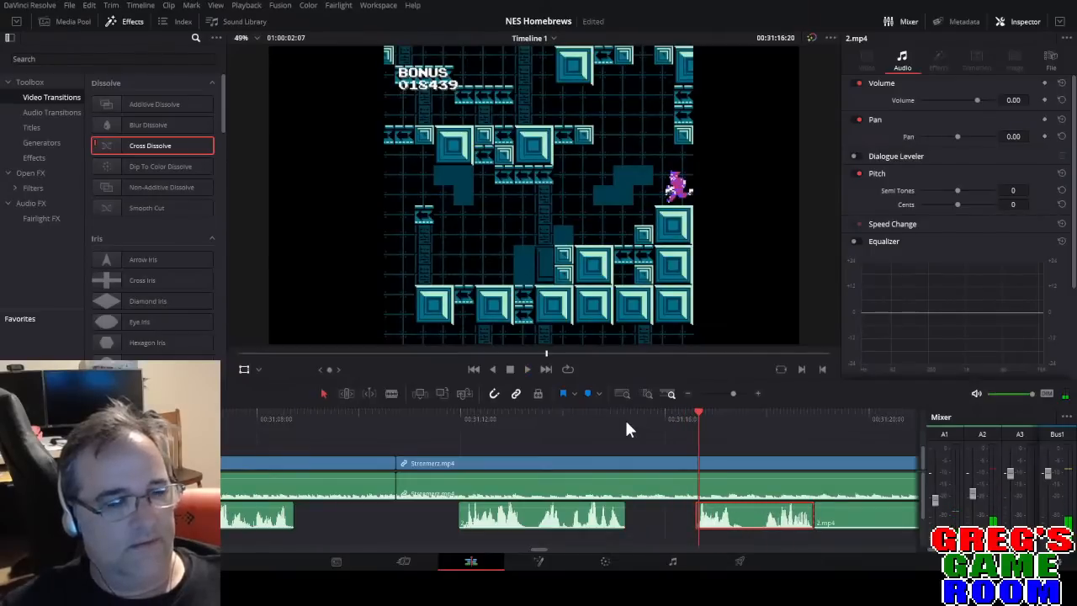
key(ctrl+z)
key(ctrl+z)
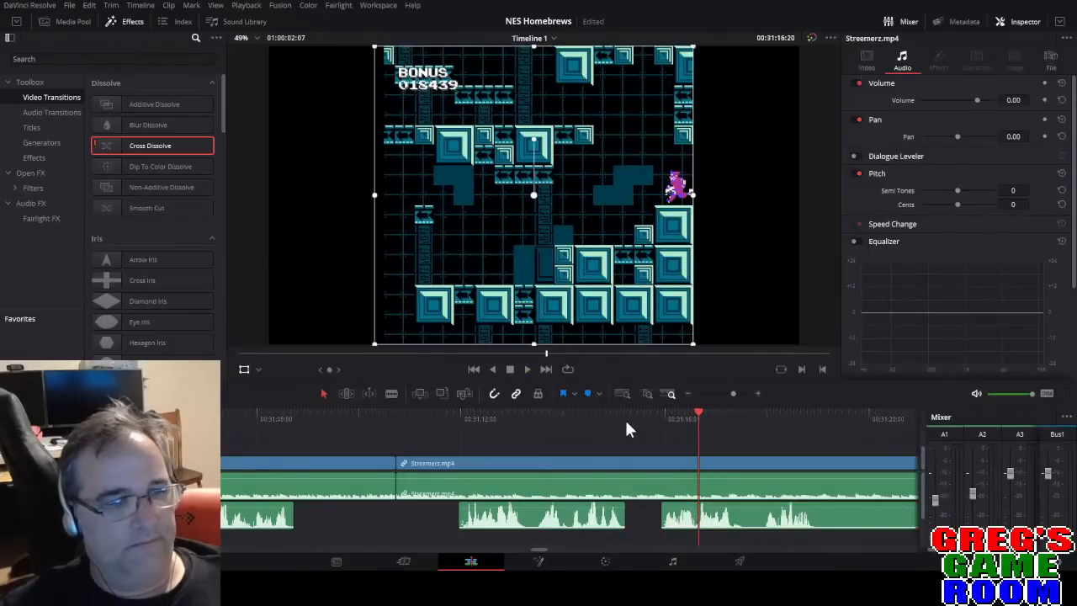
key(ctrl+z)
click(652, 522)
key(Delete)
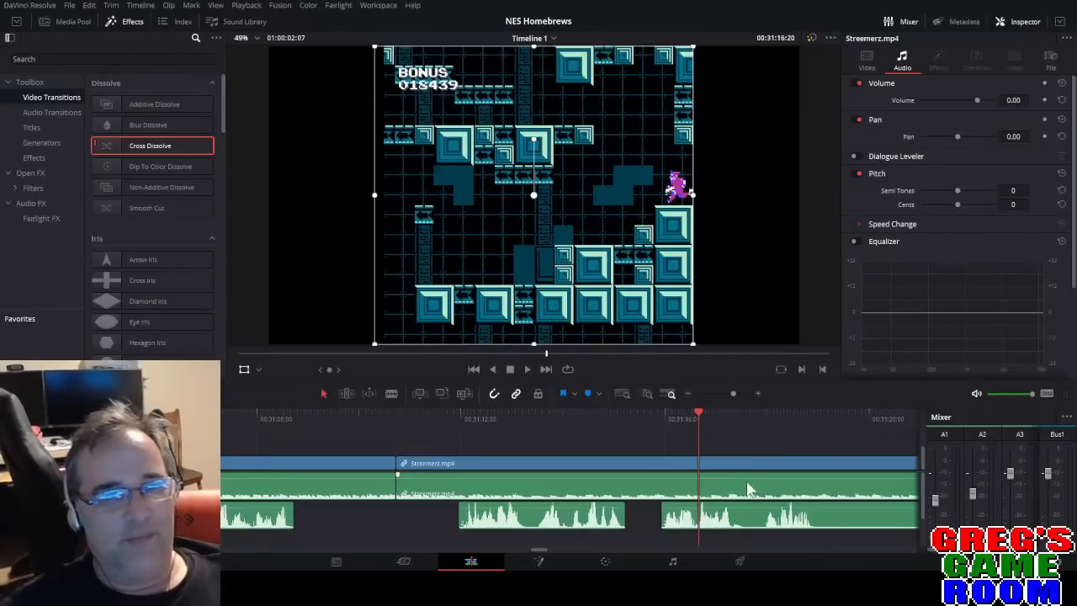
Cut out the narration pause from about 00:31:17:17 to 00:31:17:27 and move the phrase before it directly behind the previous piece.
click(736, 394)
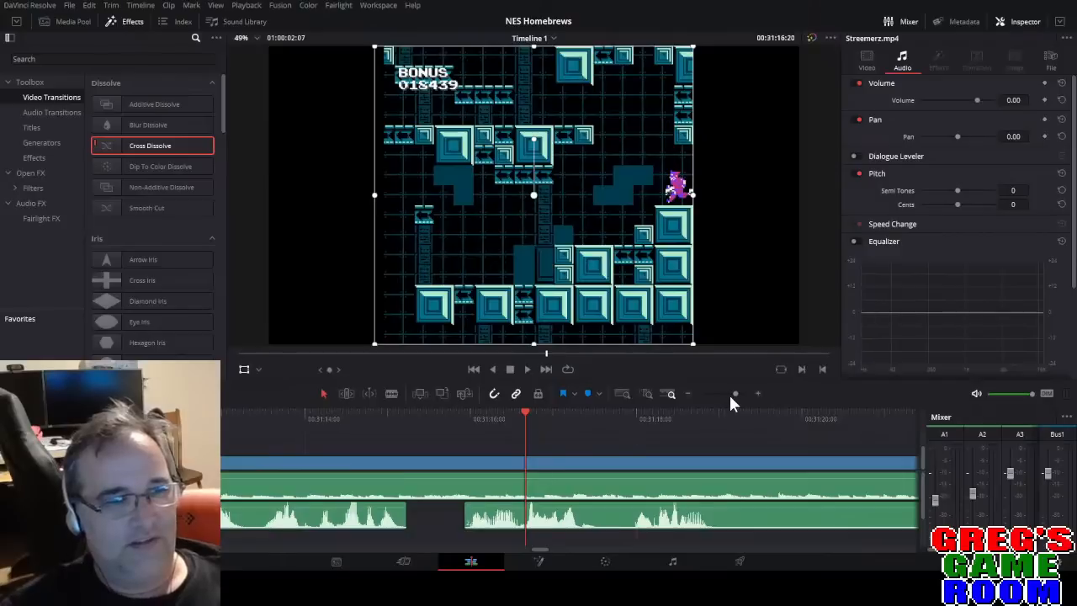
key(space)
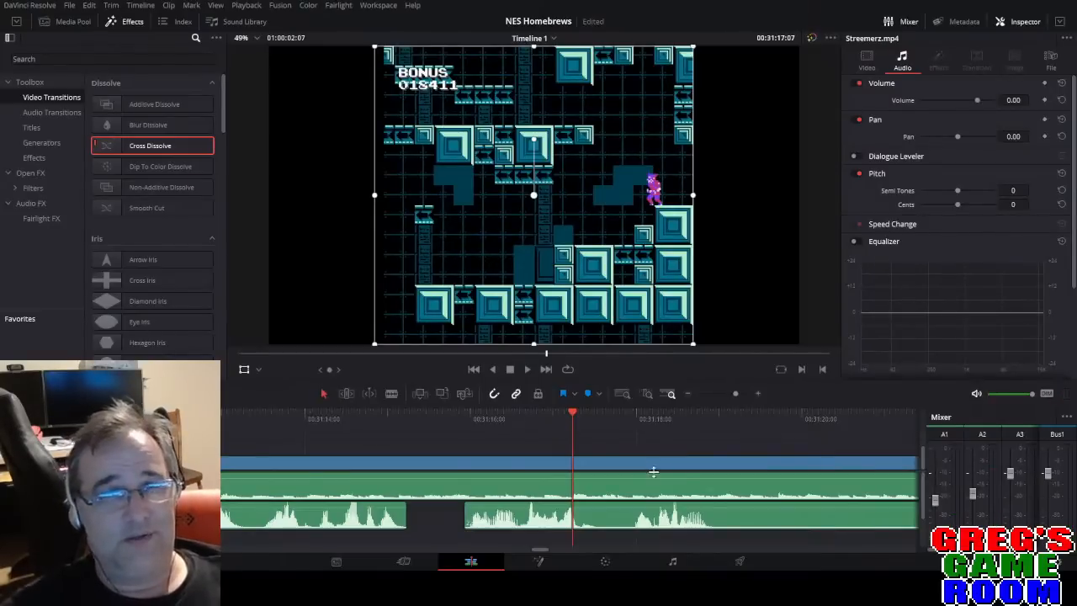
click(323, 418)
key(space)
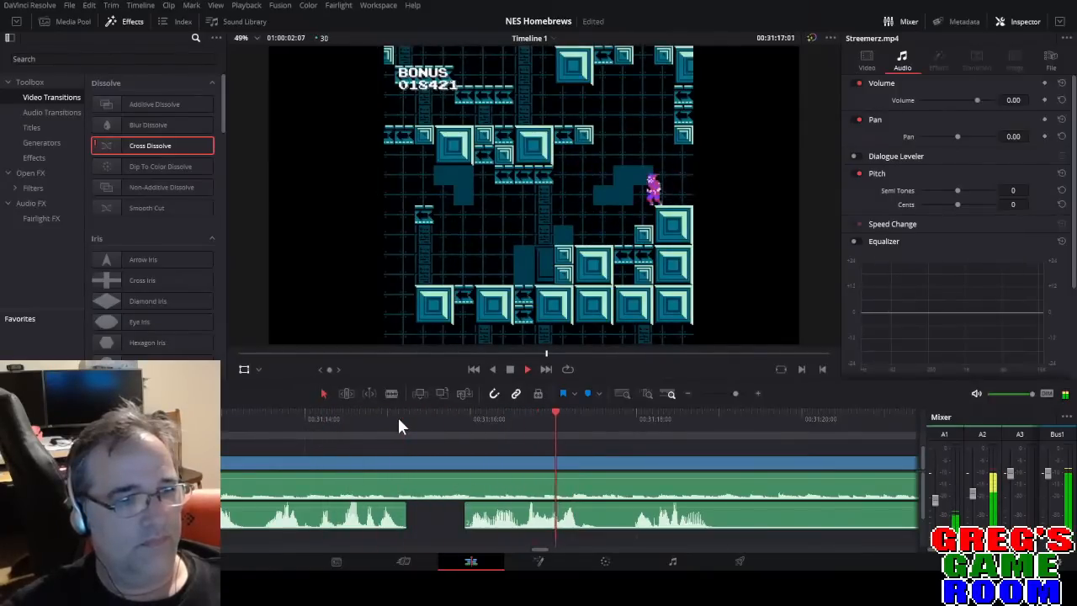
key(space)
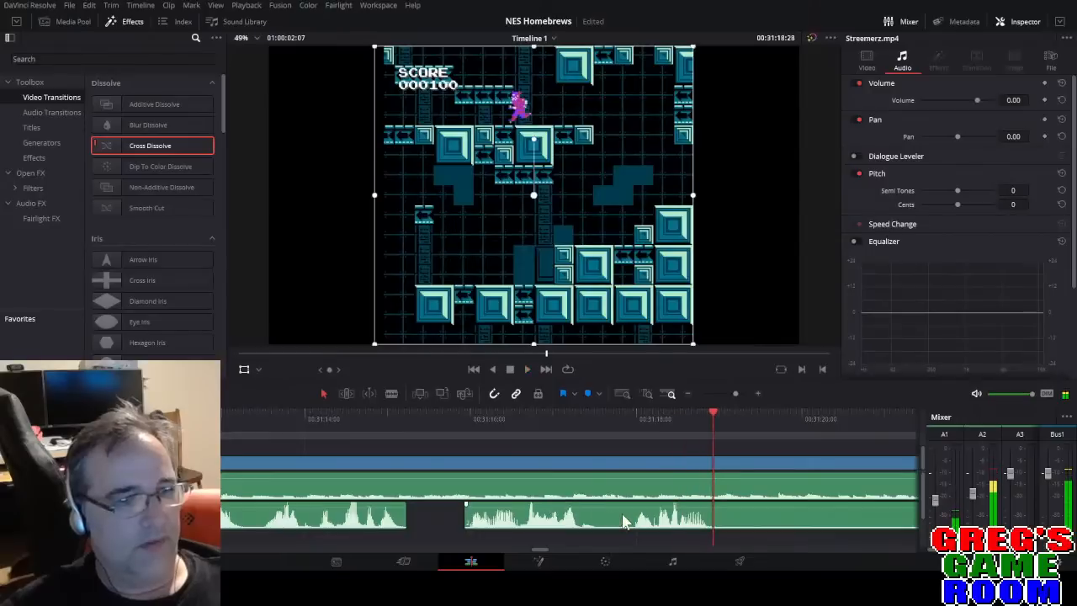
key(b)
click(628, 517)
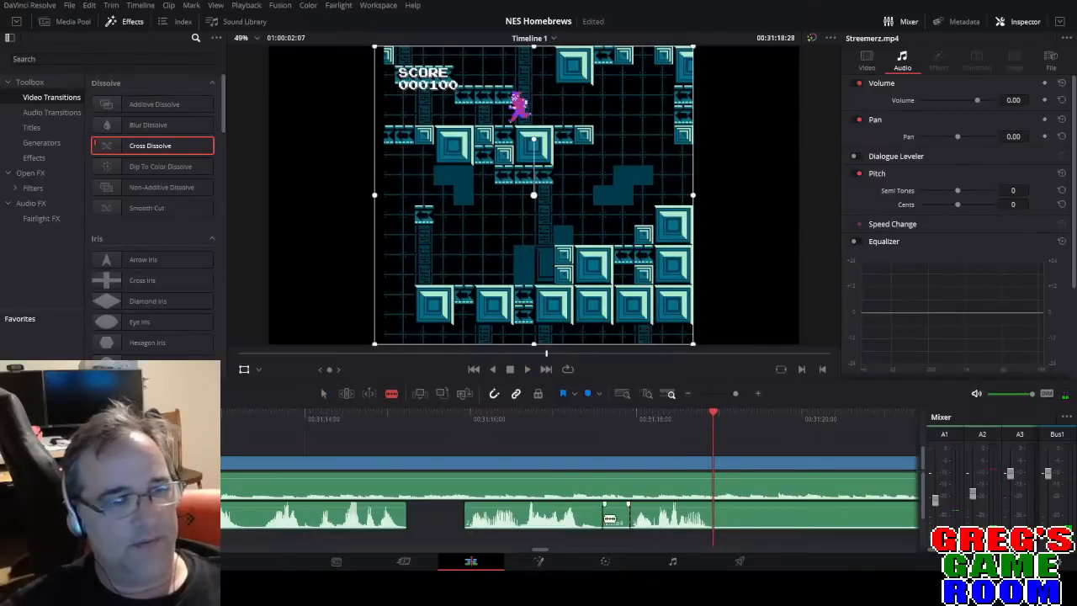
key(a)
drag(540, 526, 482, 526)
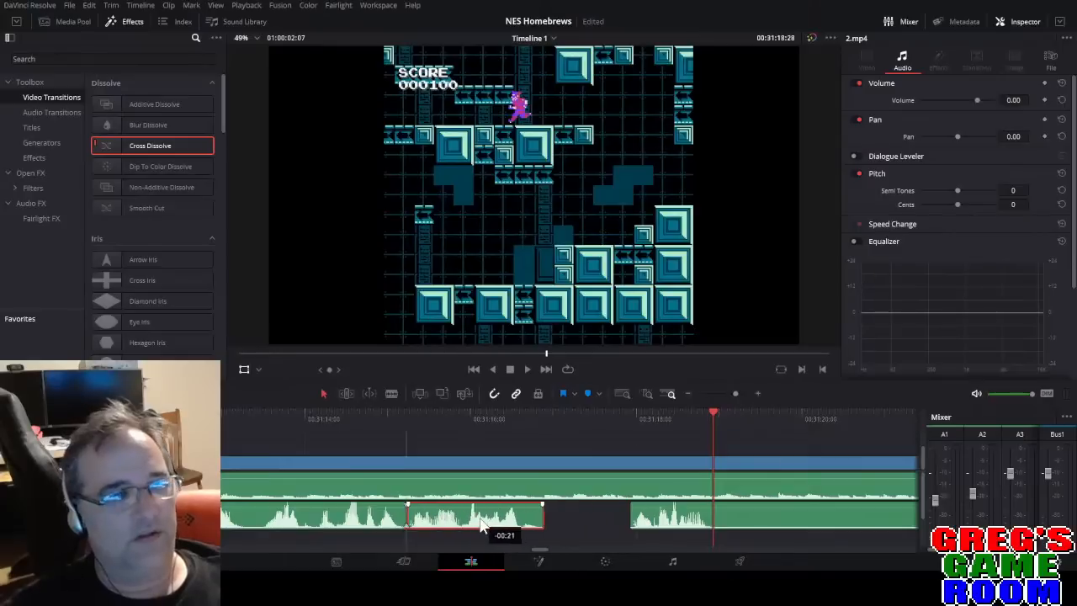
Move the short phrase ending at 00:31:18:28 back directly behind the previous narration piece and play the joined phrases.
click(680, 529)
drag(680, 529, 594, 529)
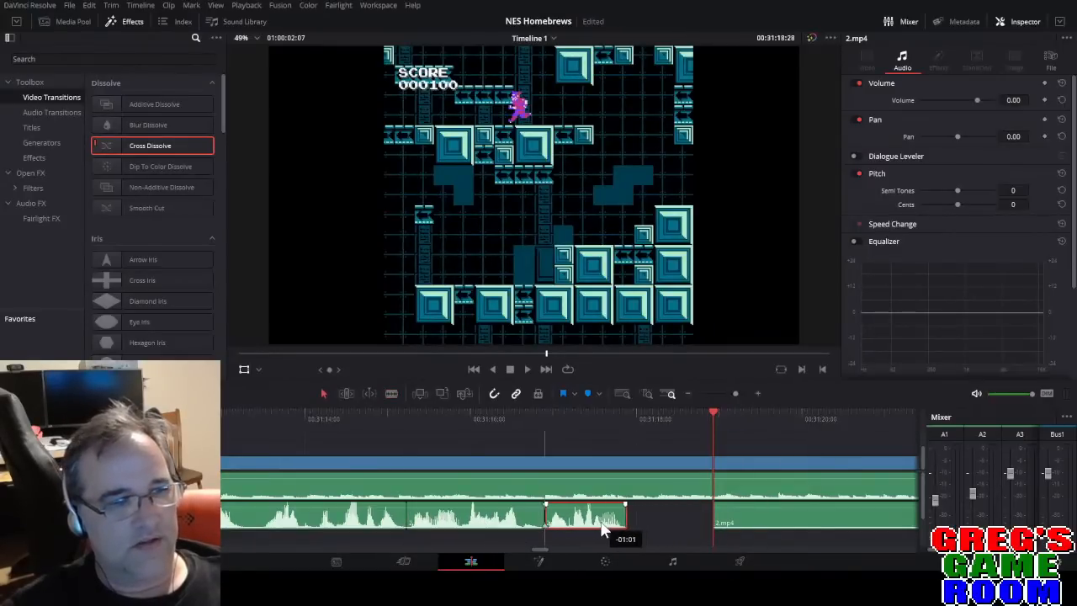
click(365, 434)
key(space)
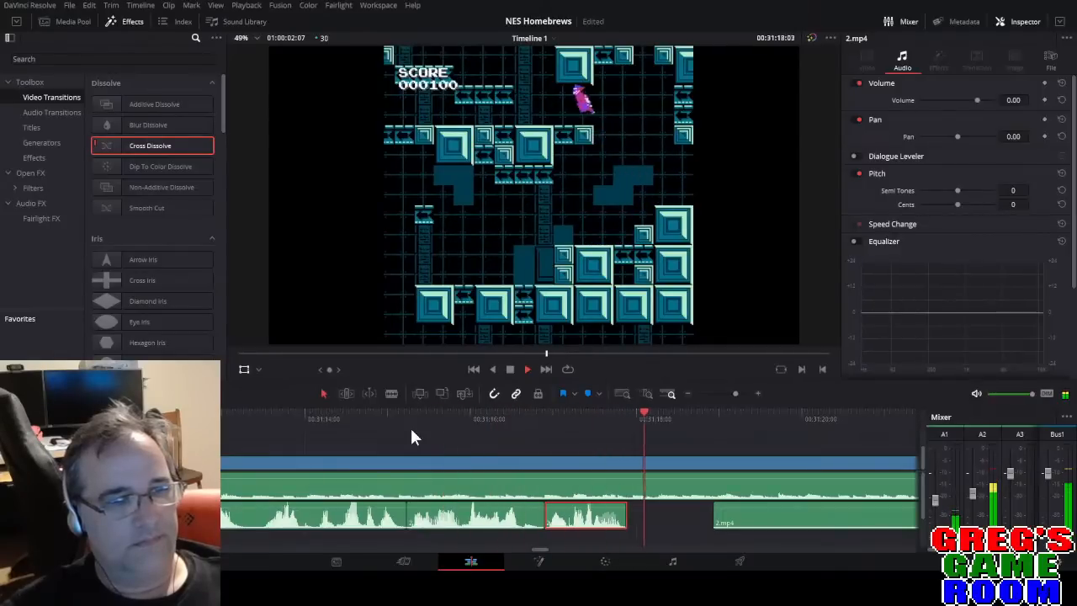
key(space)
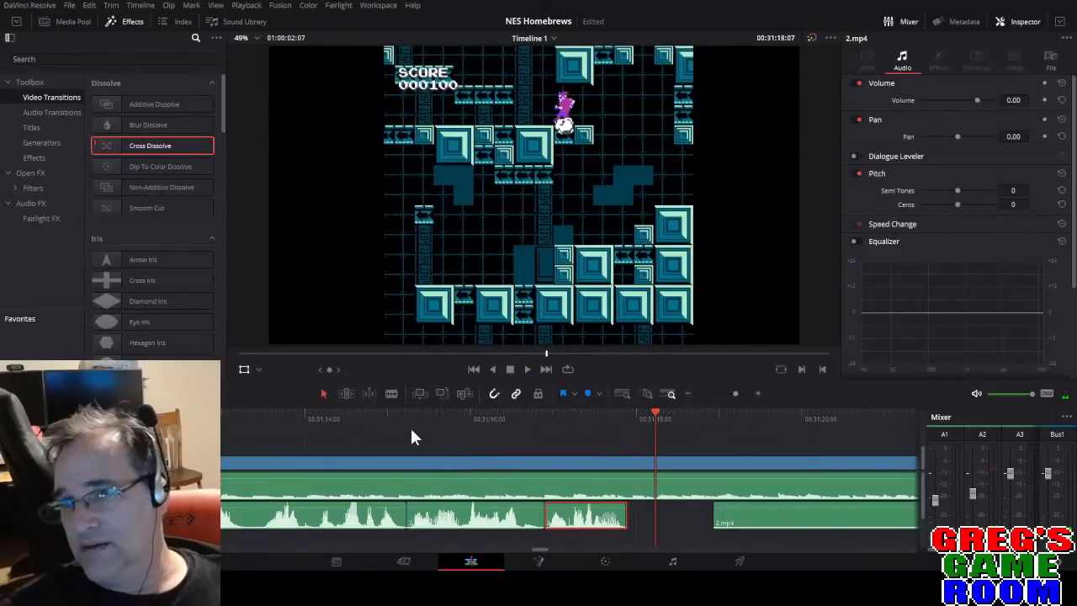
Delete the silent narration section from 00:31:18:28 to about 00:31:26:15.
scroll(730, 394, down, 3)
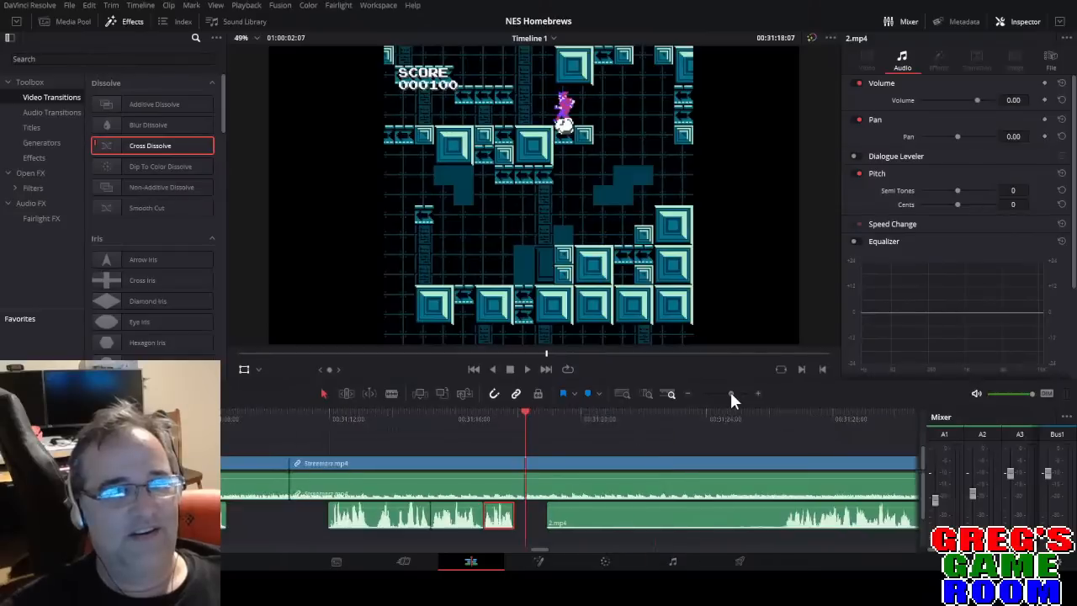
key(b)
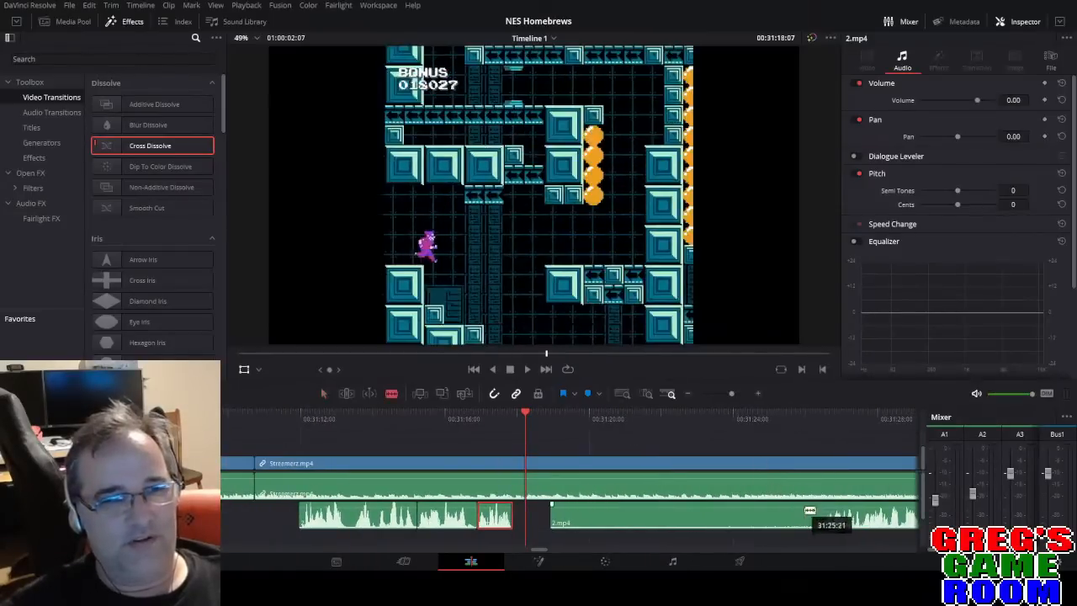
click(828, 515)
key(a)
click(774, 519)
key(Delete)
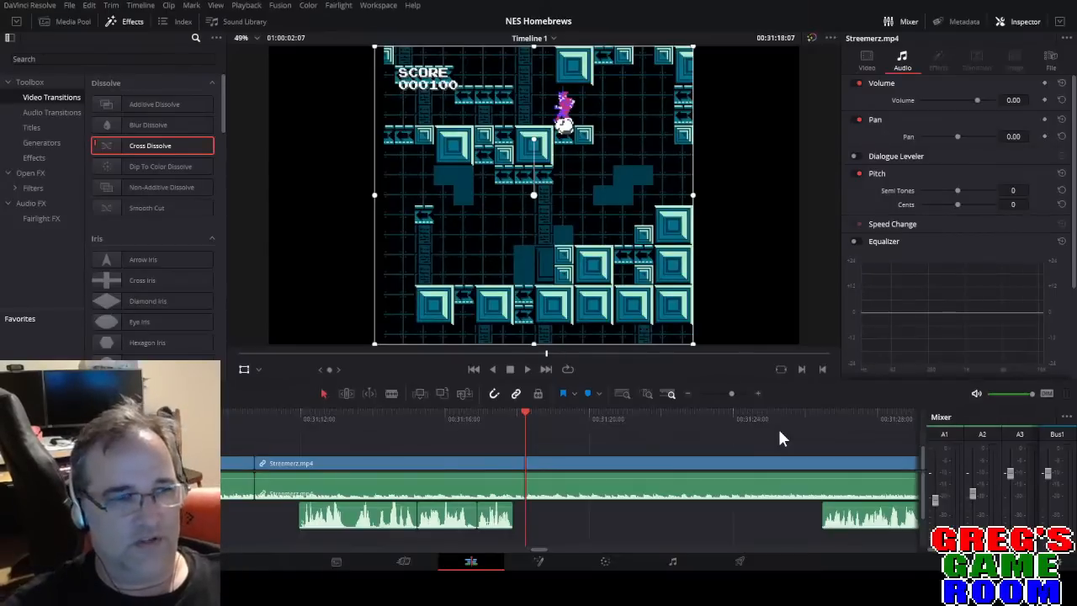
Play the new passage and ripple-delete the Streemerz clip's opening up to about 00:31:11:29, where the narration starts.
click(253, 420)
key(space)
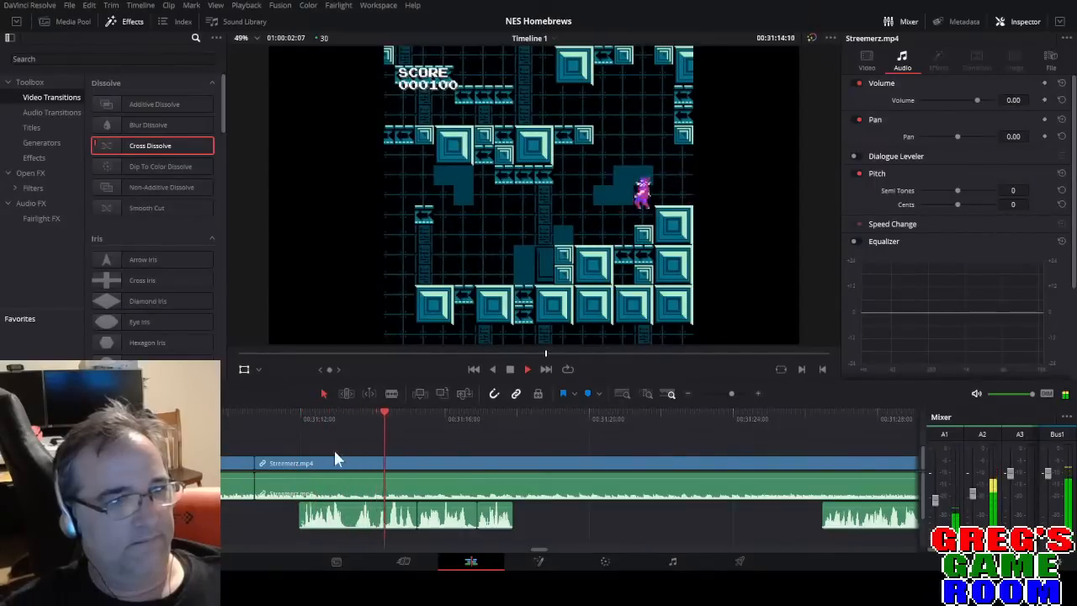
key(space)
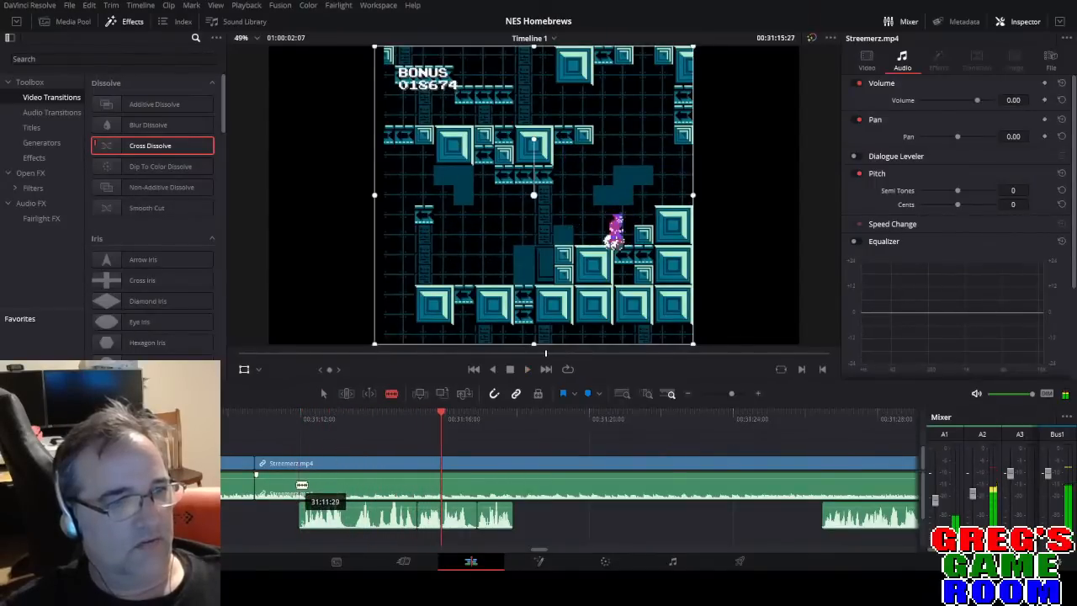
click(301, 485)
key(a)
click(278, 464)
key(Delete)
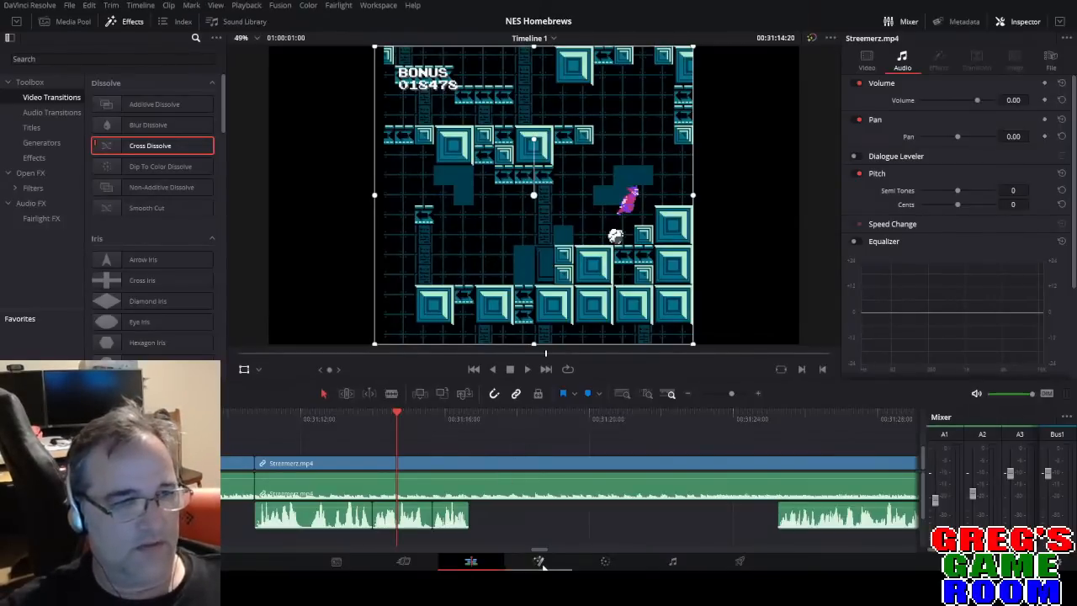
Look over the Fusion, Color and Fairlight pages and return to the Edit page.
click(541, 563)
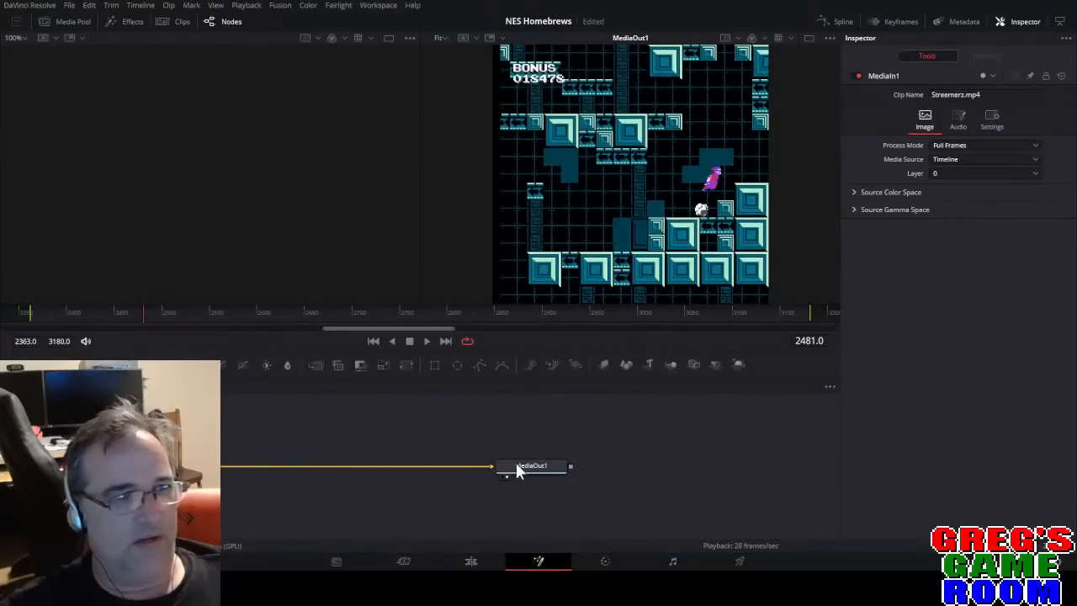
drag(539, 466, 495, 459)
click(606, 561)
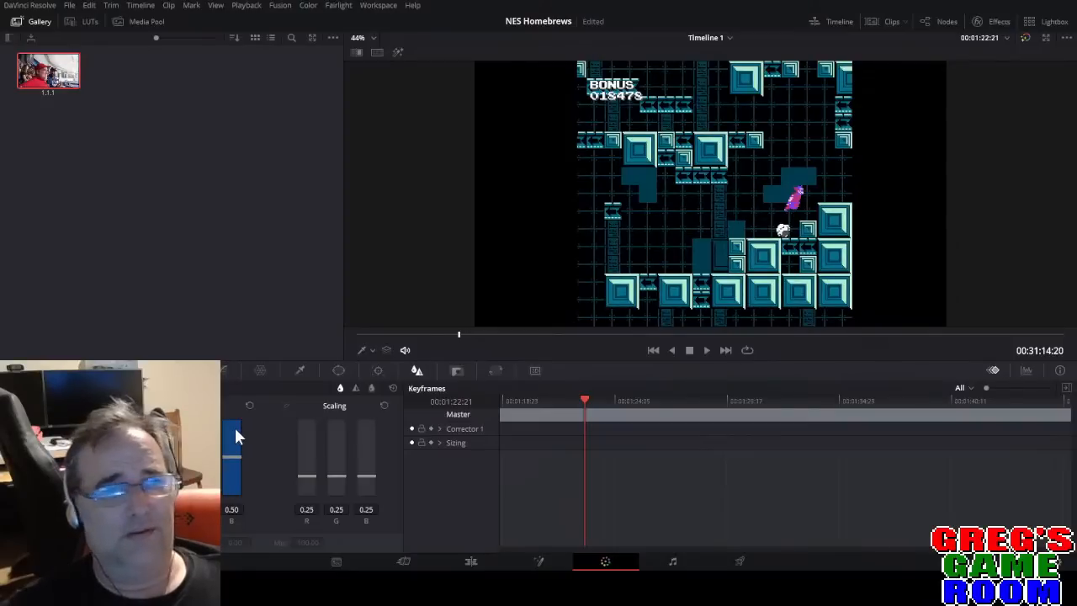
click(667, 563)
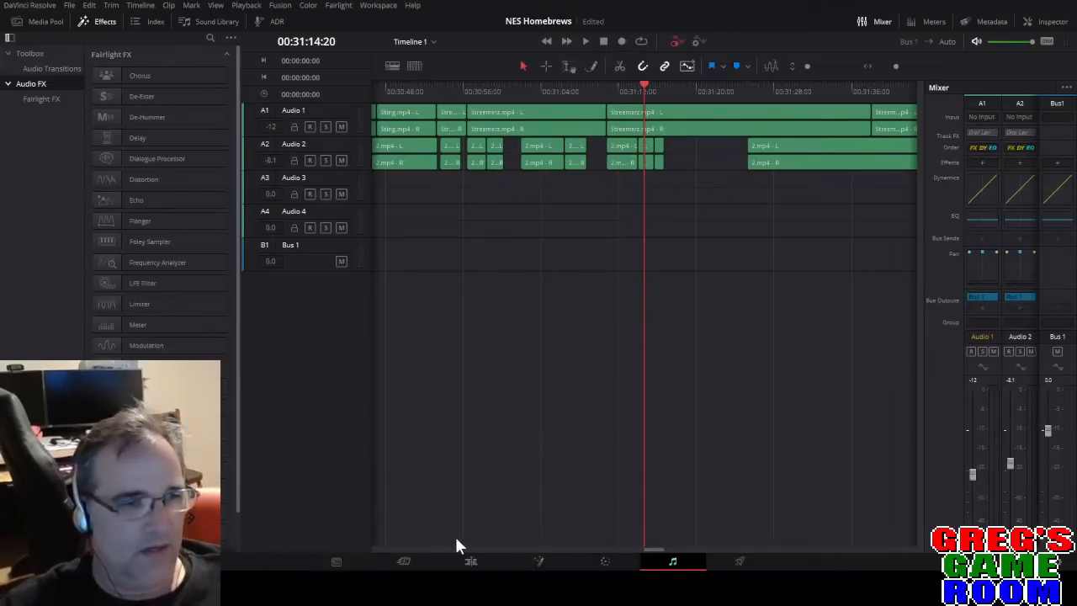
click(470, 561)
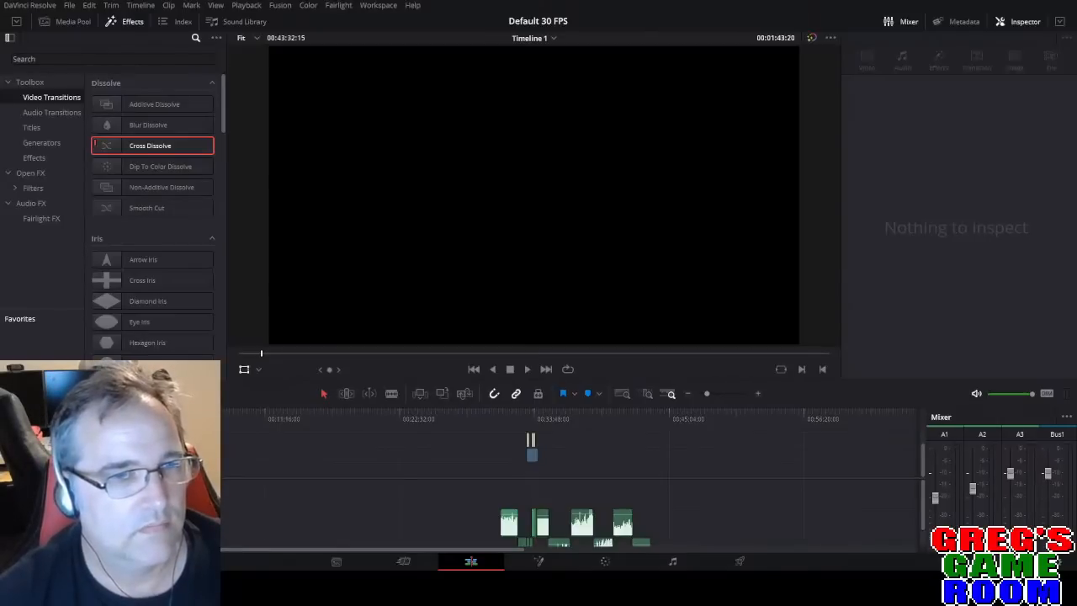
drag(644, 478, 643, 449)
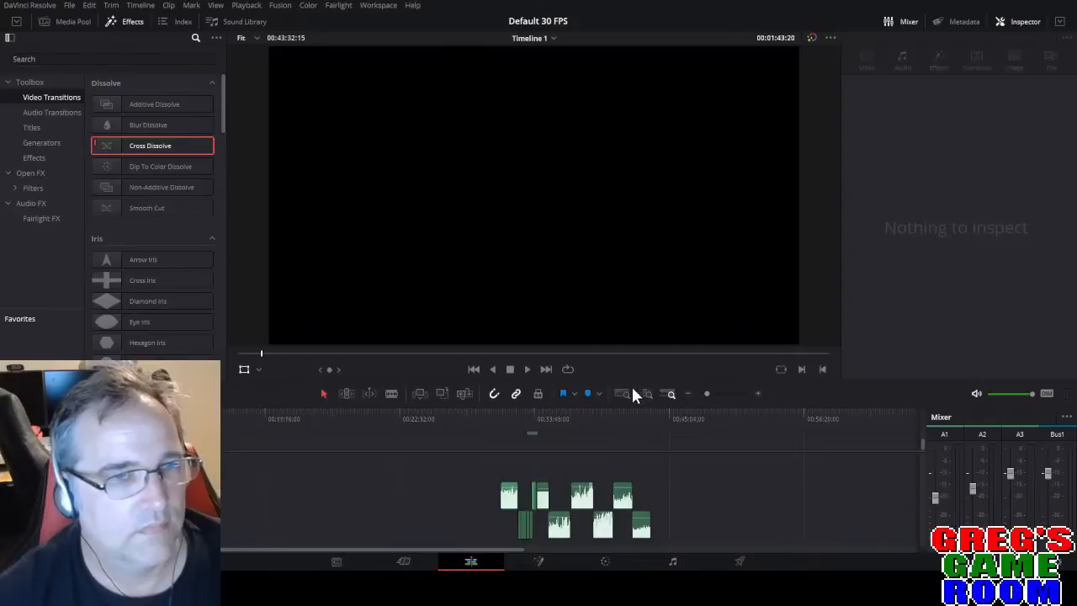
drag(630, 378, 625, 290)
drag(636, 375, 634, 403)
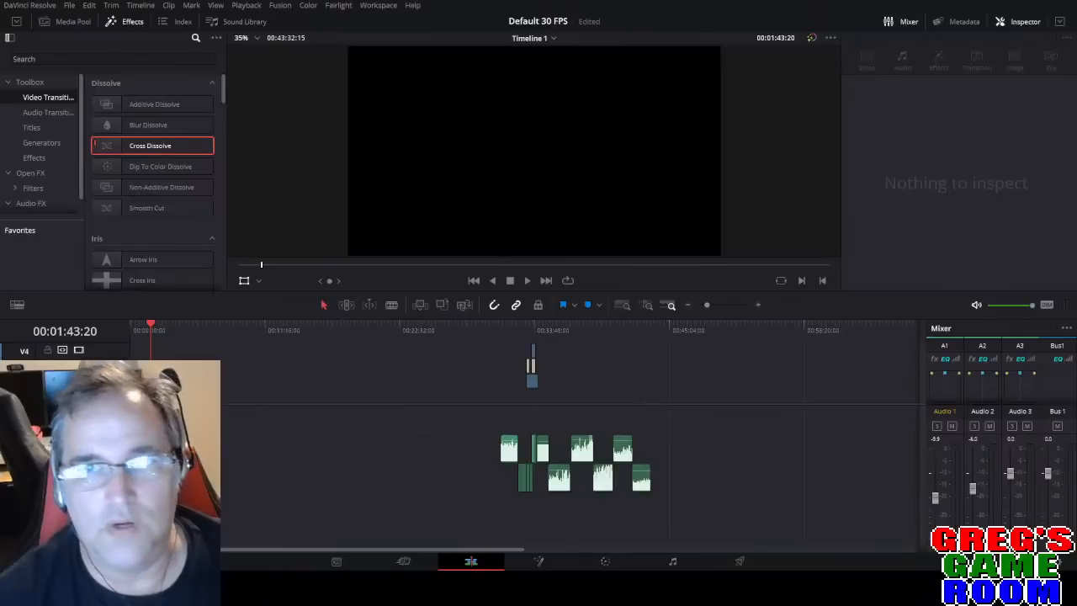
drag(834, 390, 691, 405)
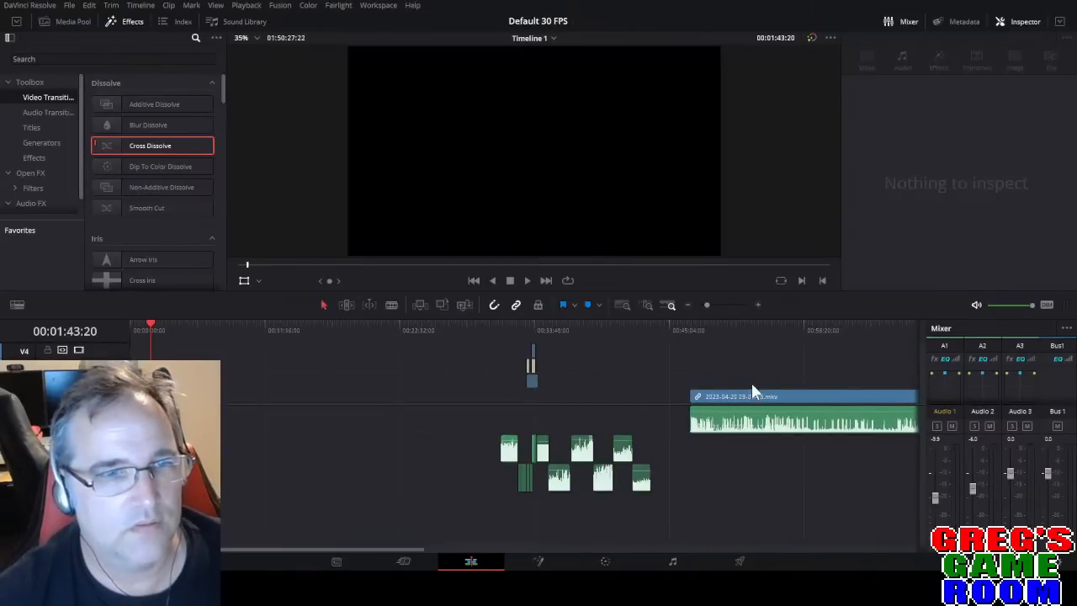
drag(709, 305, 702, 303)
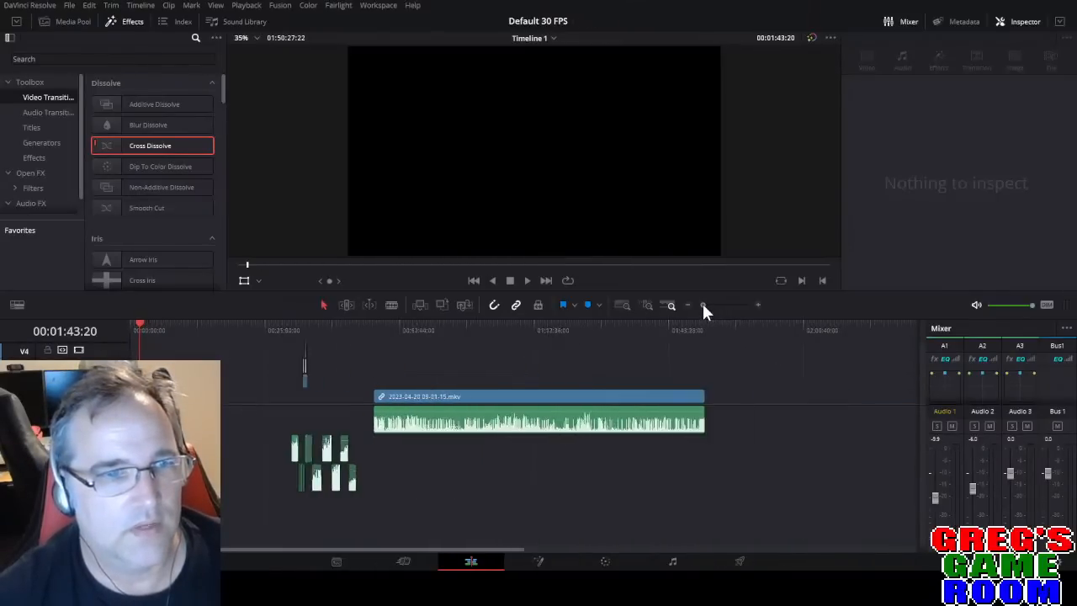
drag(661, 393, 400, 404)
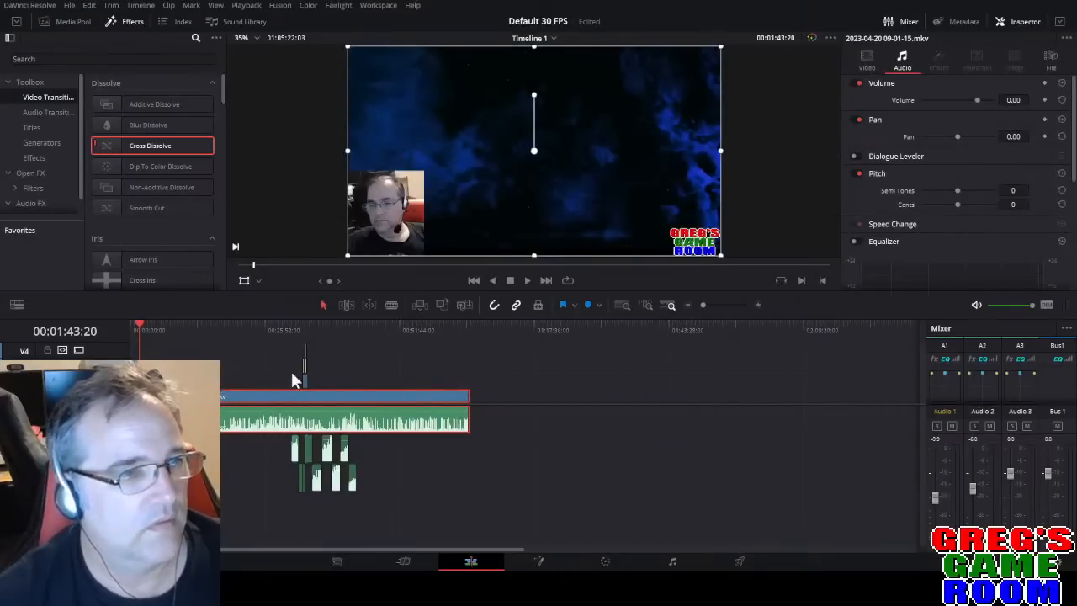
Move the end-template video clips and the separate audio clips clear behind the recording, starting at about 01:11.
drag(281, 346, 336, 364)
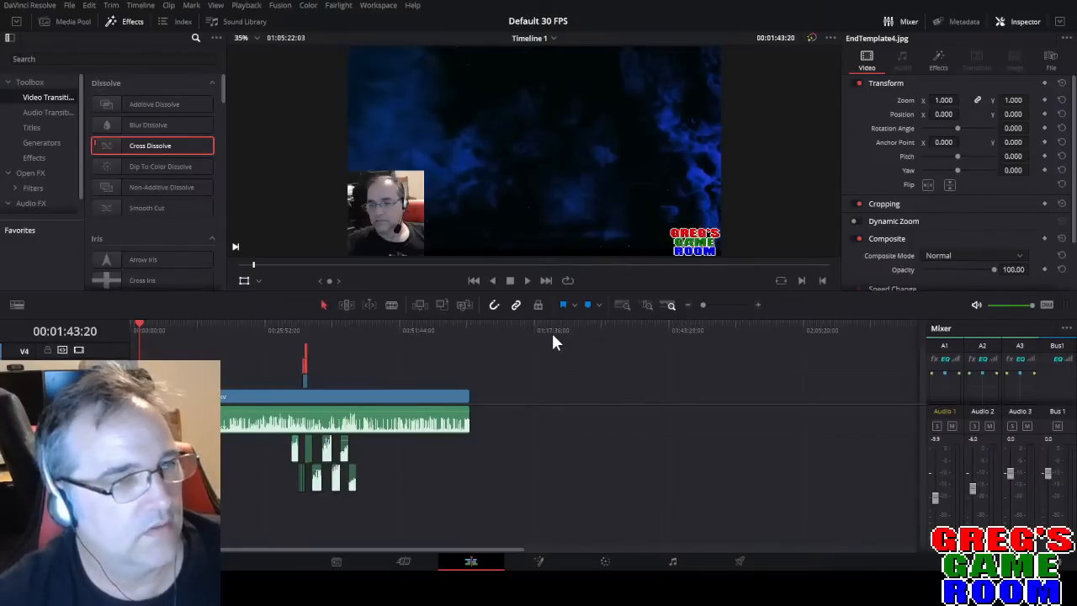
drag(278, 345, 502, 374)
drag(398, 438, 250, 510)
drag(297, 461, 505, 461)
click(504, 327)
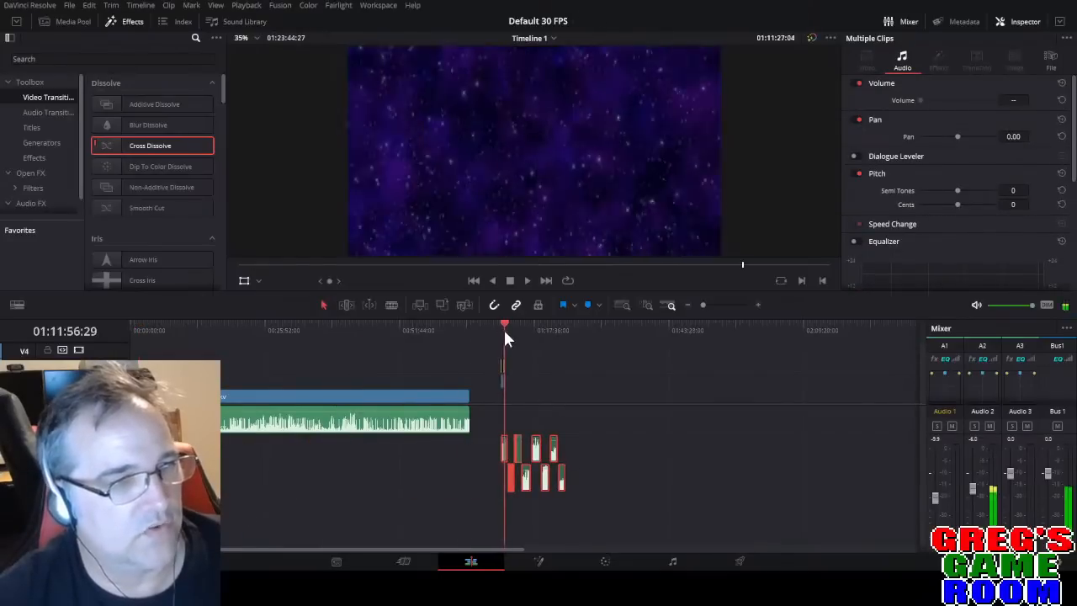
Enlarge the viewer and review the recording at several points, playing it from about 00:52:03.
drag(504, 329, 245, 359)
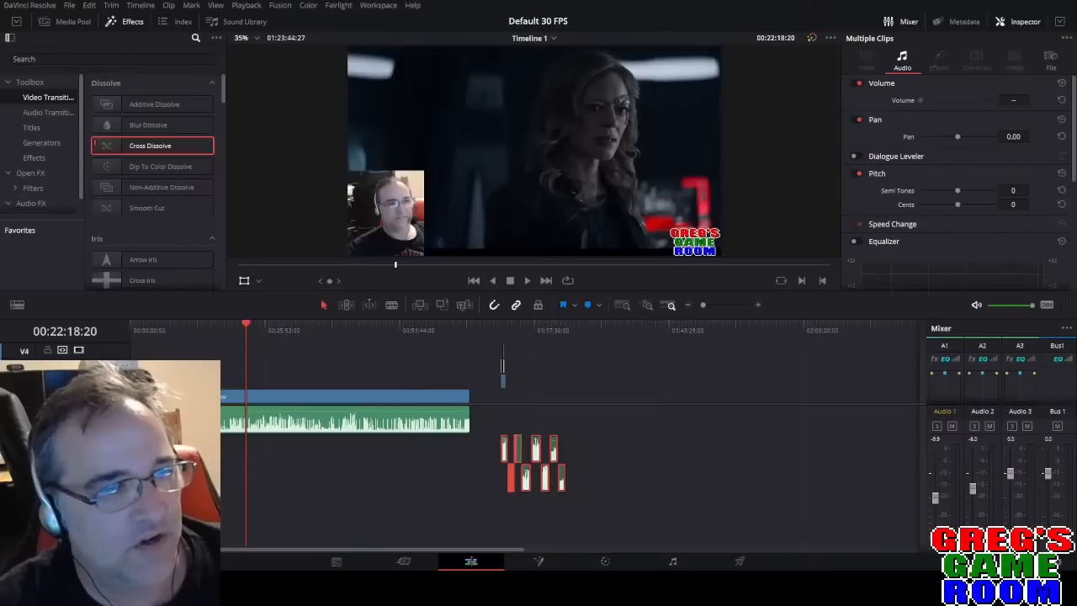
click(640, 397)
scroll(639, 398, up, 2)
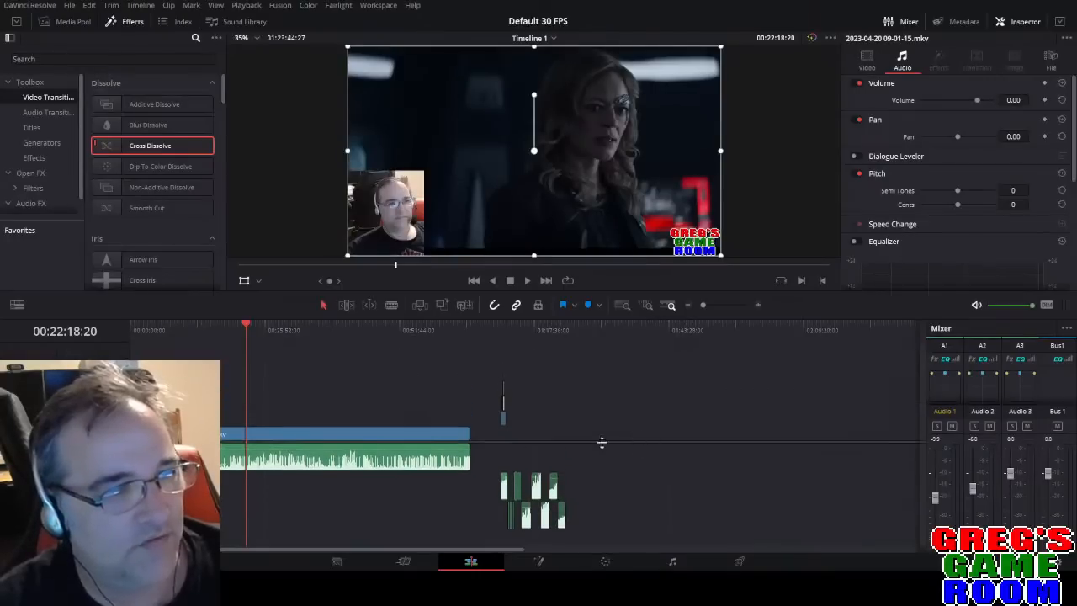
drag(278, 331, 411, 329)
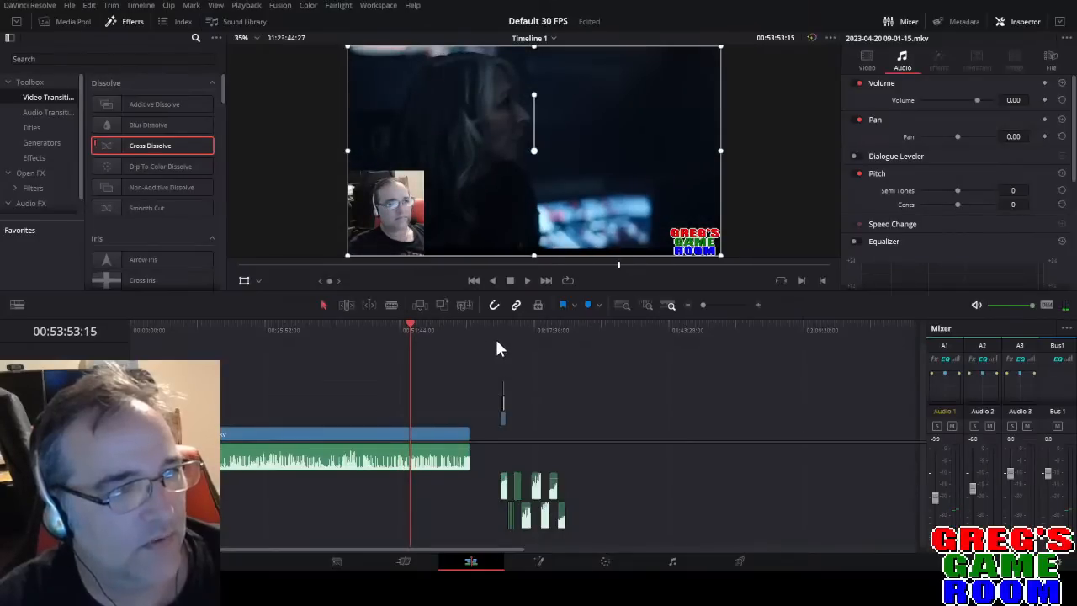
drag(498, 317, 493, 413)
mouse_move(412, 422)
mouse_down()
mouse_move(423, 420)
mouse_move(401, 420)
mouse_up()
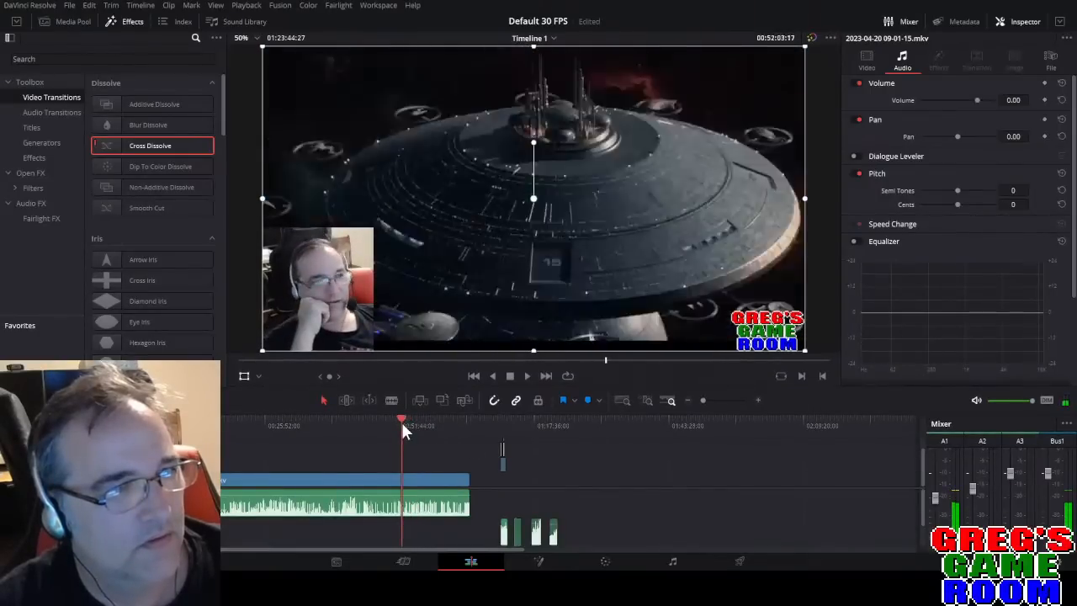
key(space)
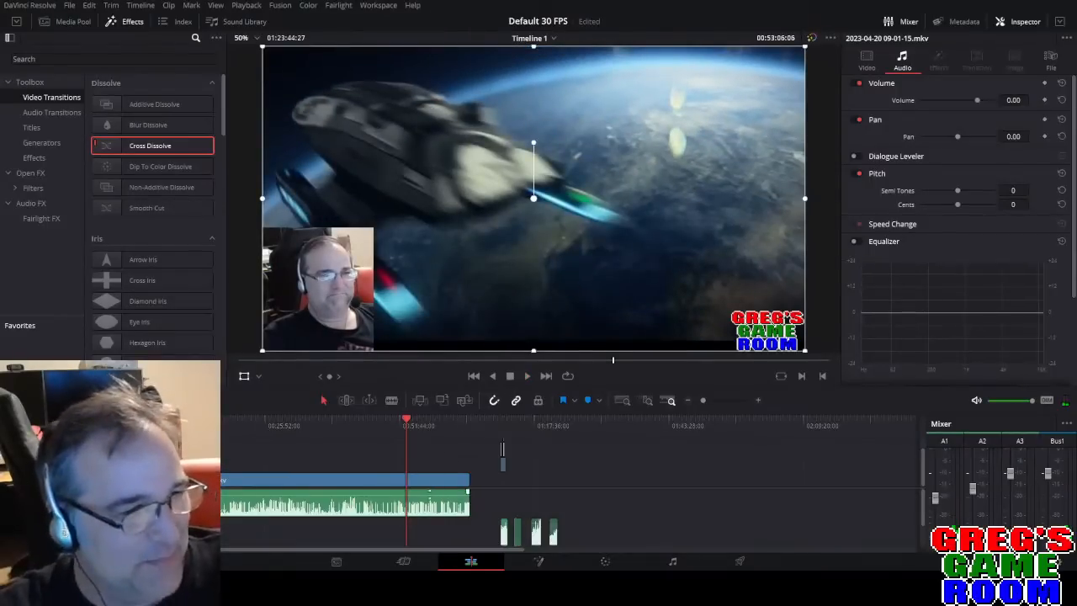
Paste a copy of the recording further along the timeline and delete the copy's audio.
click(435, 483)
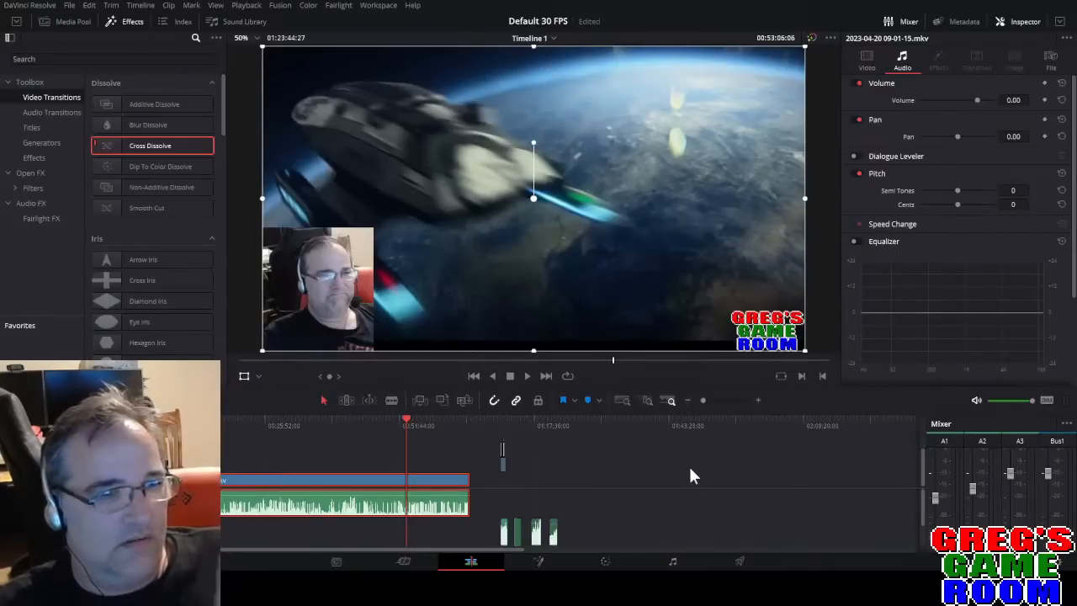
click(681, 425)
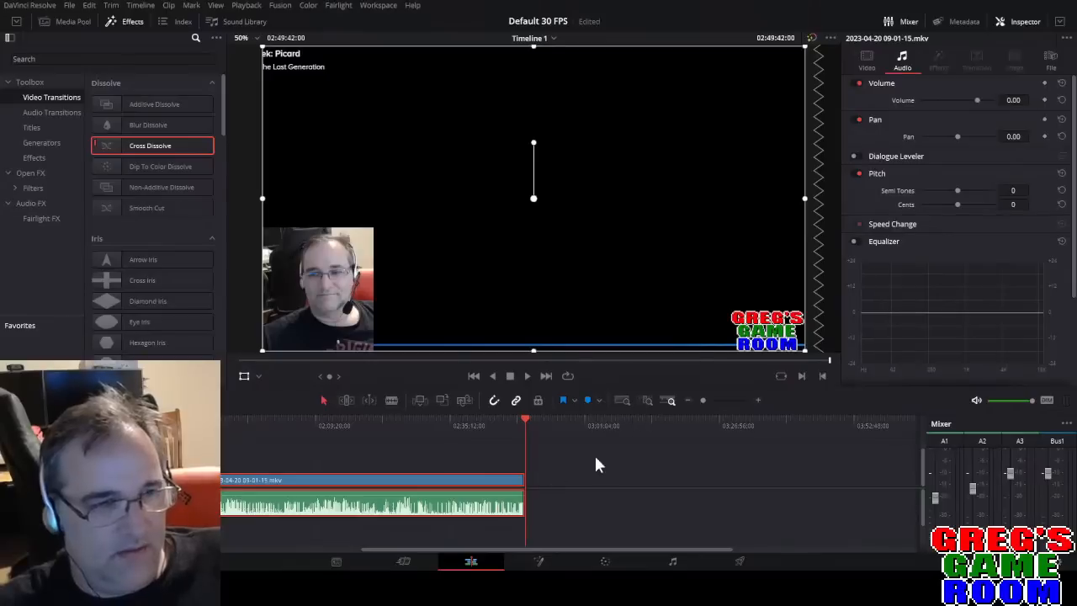
click(506, 513)
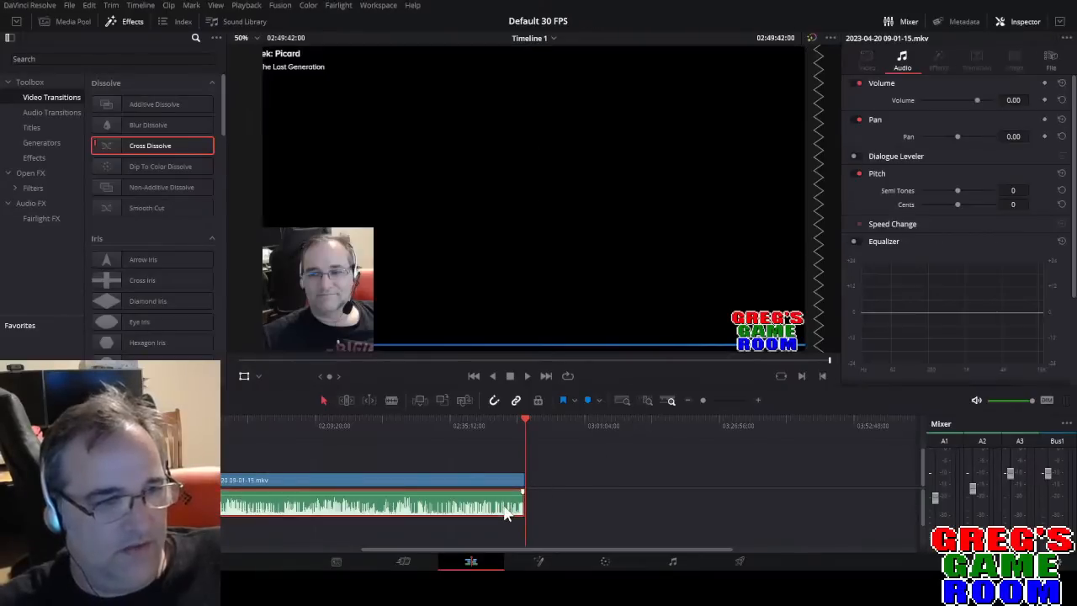
key(Delete)
Move the video-only copy back onto the track directly above the original recording, aligned with its start.
drag(704, 401, 700, 400)
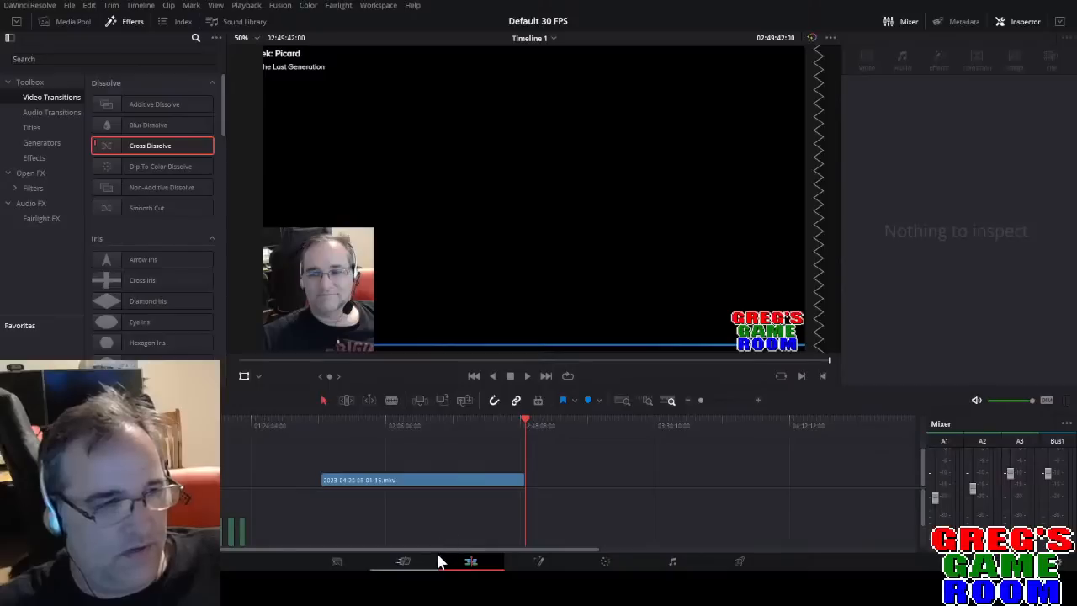
scroll(407, 488, left, 3)
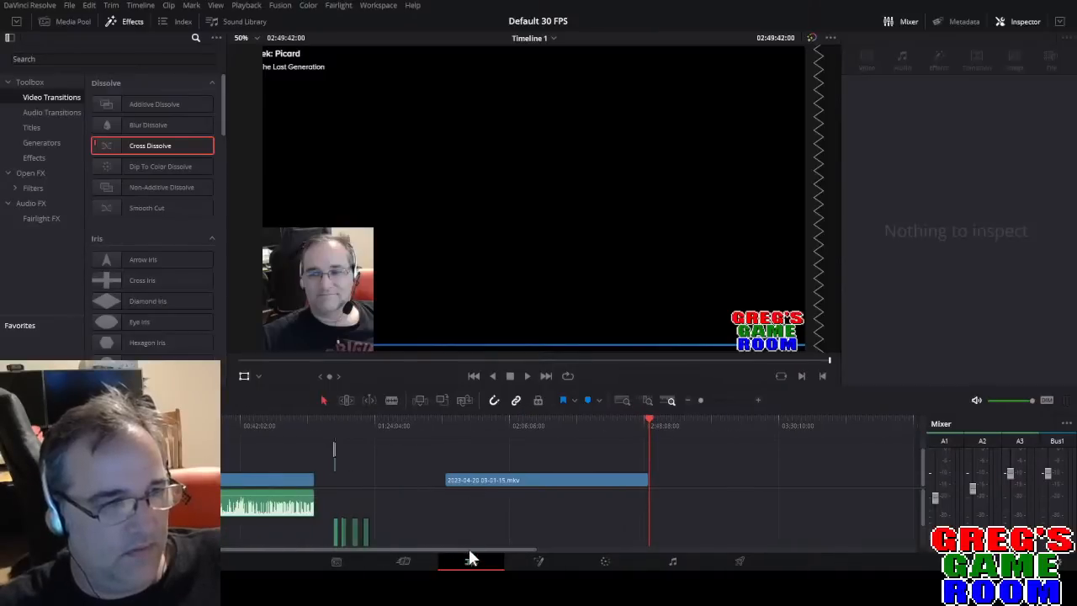
drag(469, 550, 397, 549)
drag(508, 492, 175, 465)
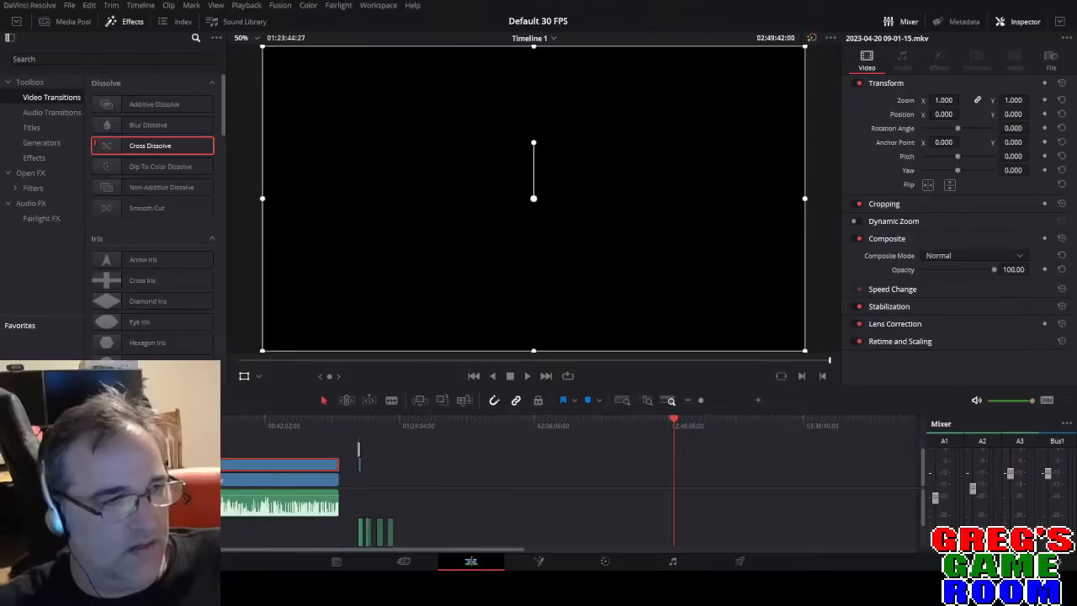
Enlarge the upper copy to a zoom of 1.976 and shift it to about X 923, Y 520, magnifying the webcam image.
drag(281, 423, 285, 422)
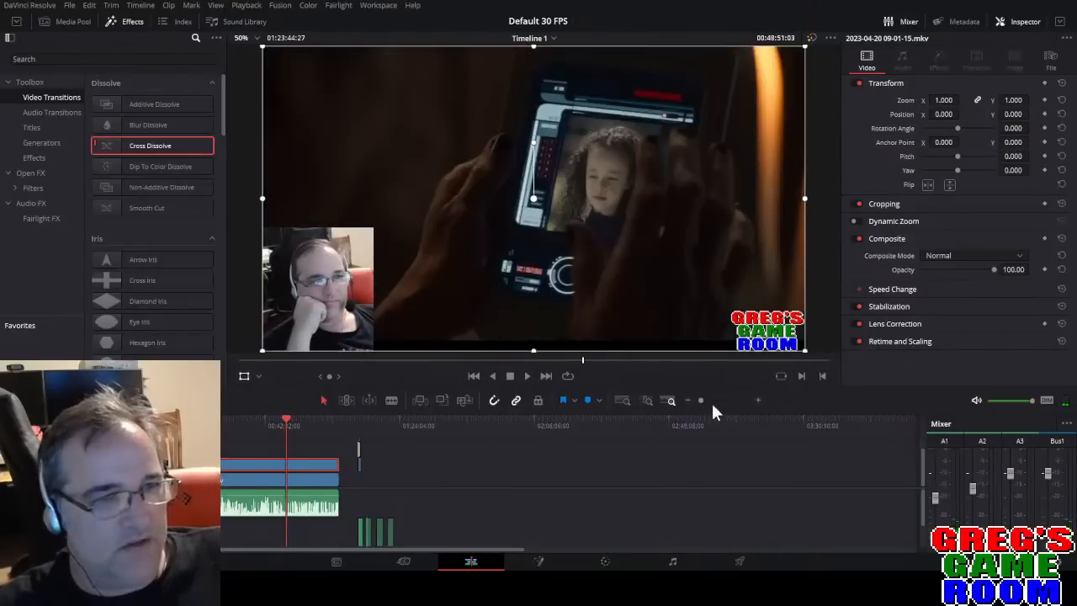
drag(701, 401, 707, 401)
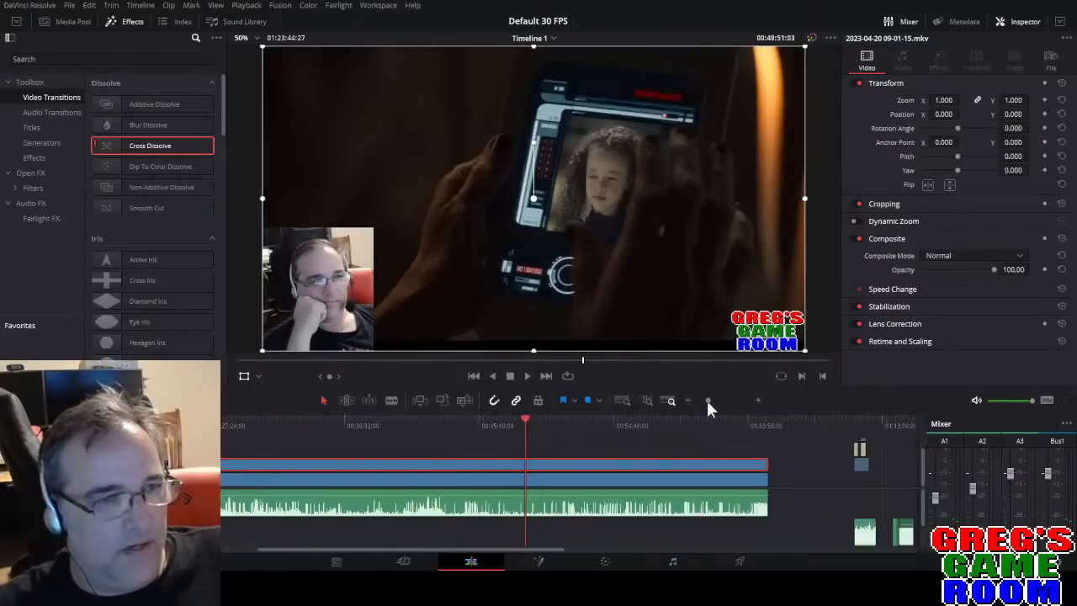
drag(263, 349, 63, 463)
drag(244, 363, 622, 144)
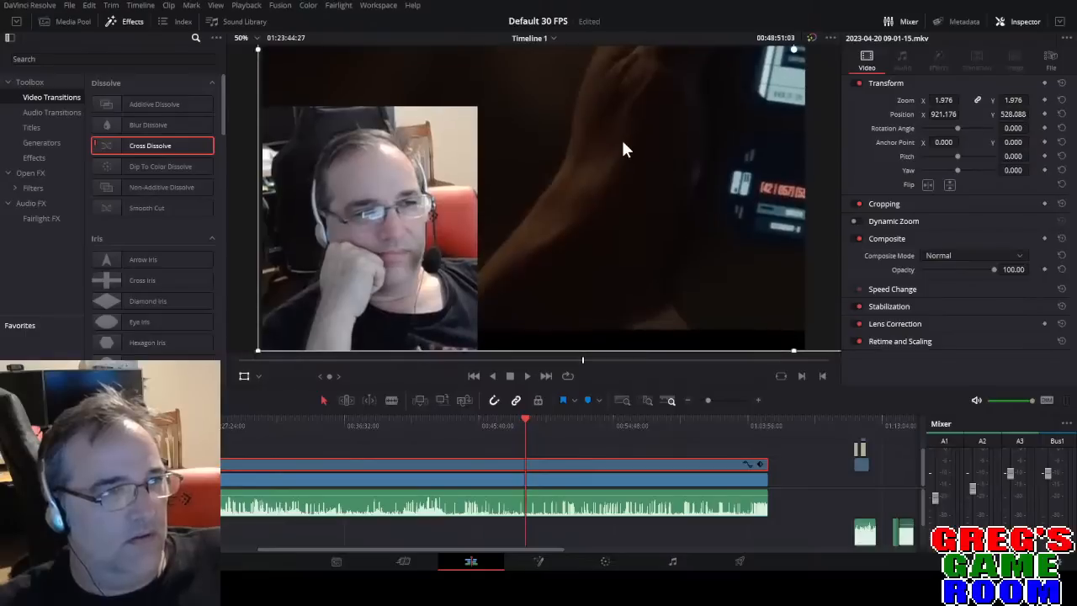
Cut the enlarged upper copy at 00:47:44:27 and again shortly after, and delete the piece in between, leaving a gap.
click(507, 419)
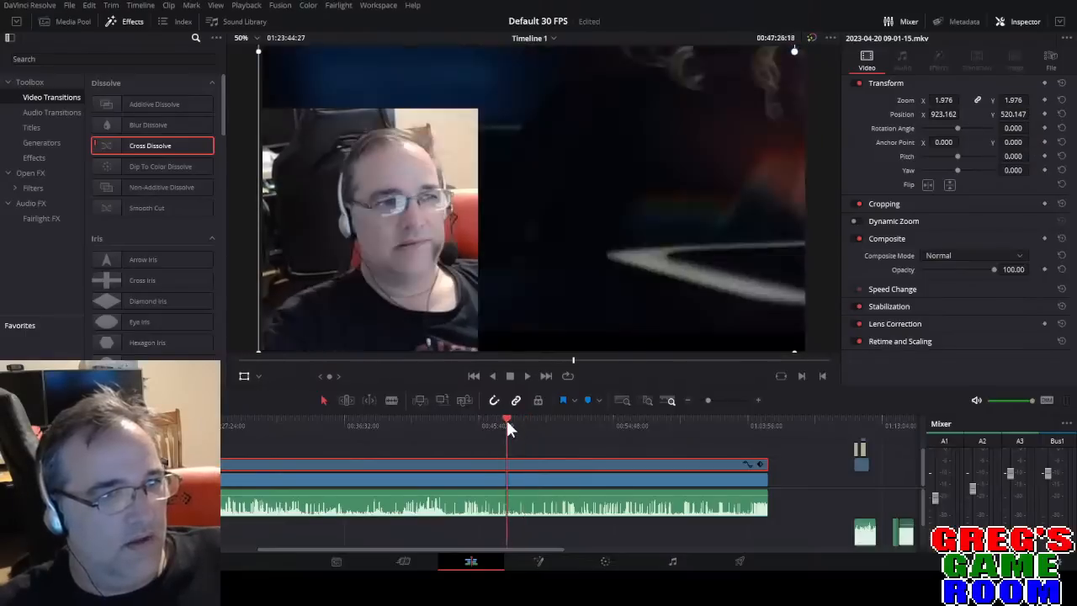
key(b)
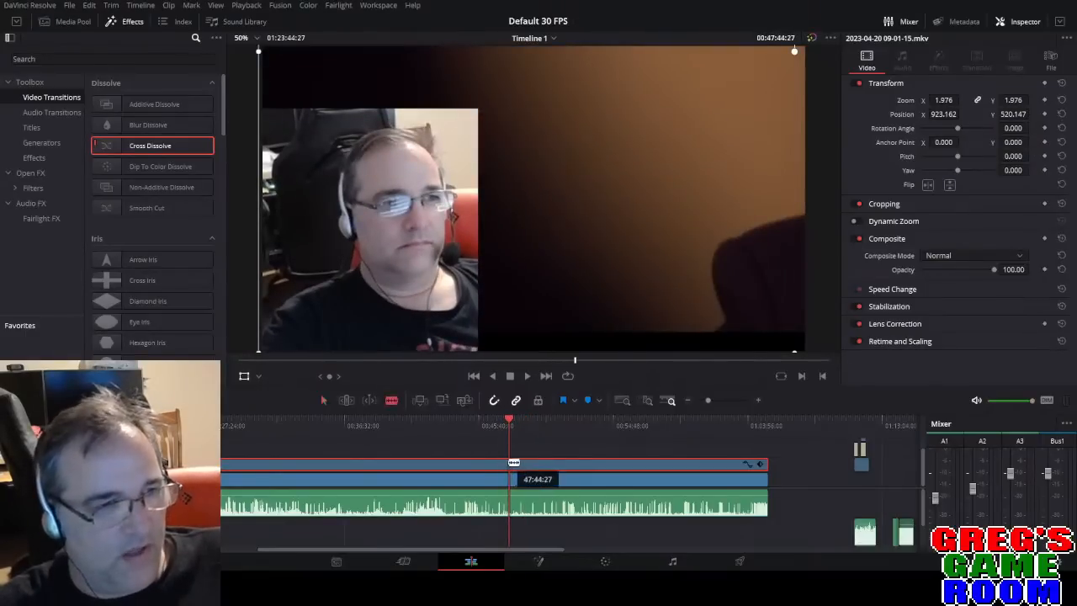
click(521, 464)
key(a)
click(514, 461)
key(Delete)
click(494, 422)
click(499, 425)
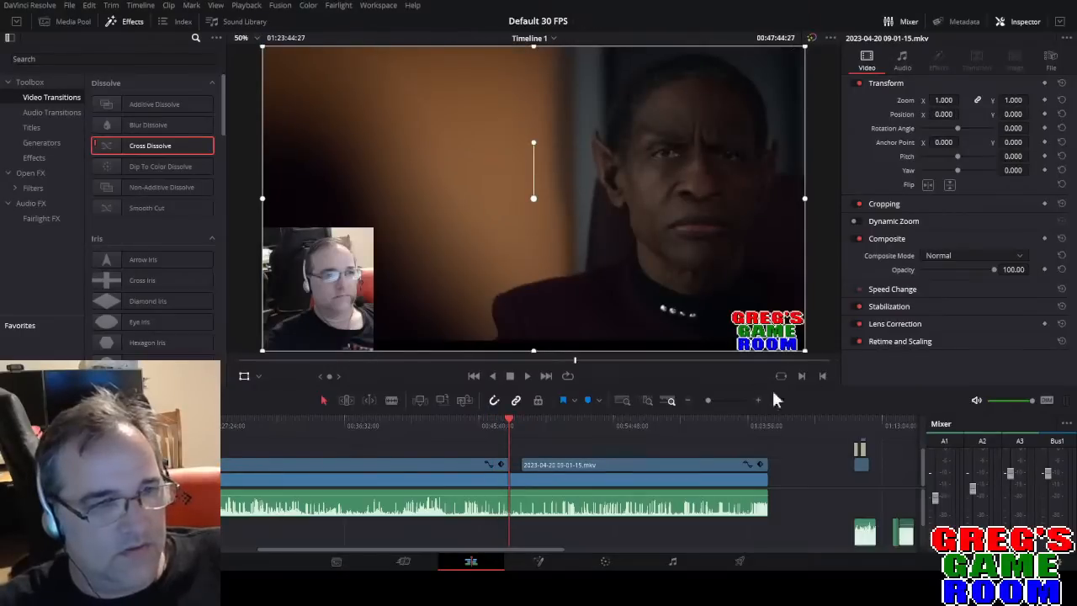
Play across the gap and extend the start of the following enlarged piece back to about 00:47:50.
drag(708, 400, 716, 400)
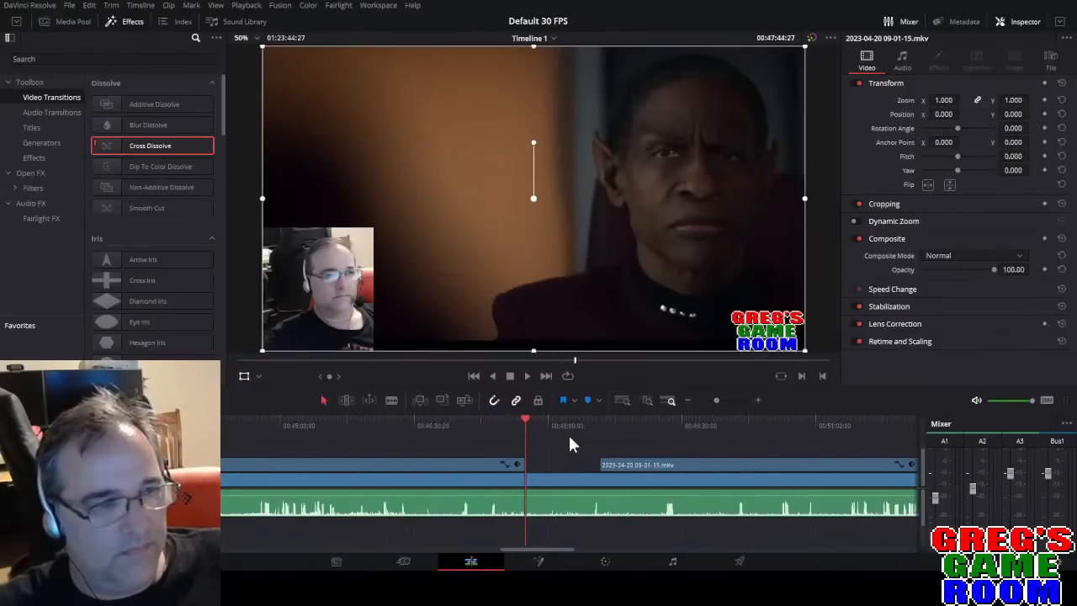
click(517, 425)
key(space)
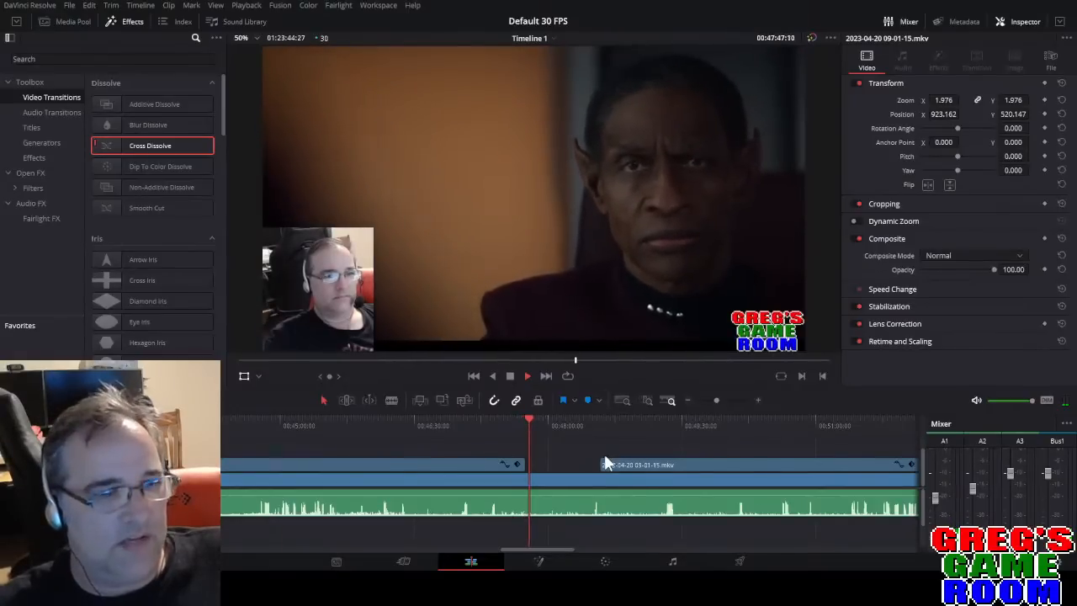
drag(605, 463, 539, 467)
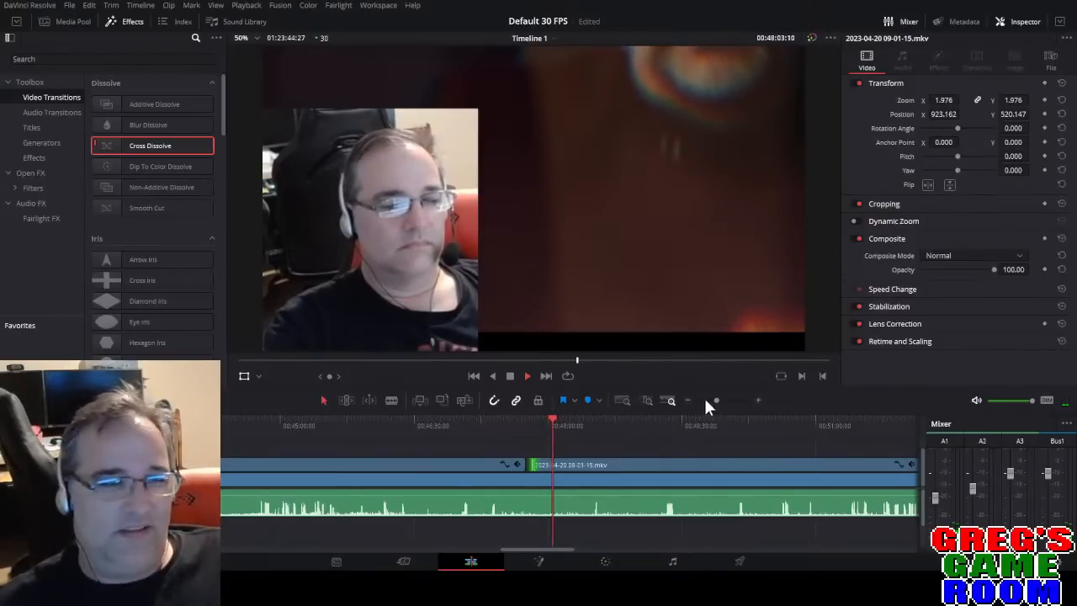
Cut the enlarged webcam clip at 00:48:05:10 and 00:48:09:10, delete the piece between, and play across the new gap.
key(b)
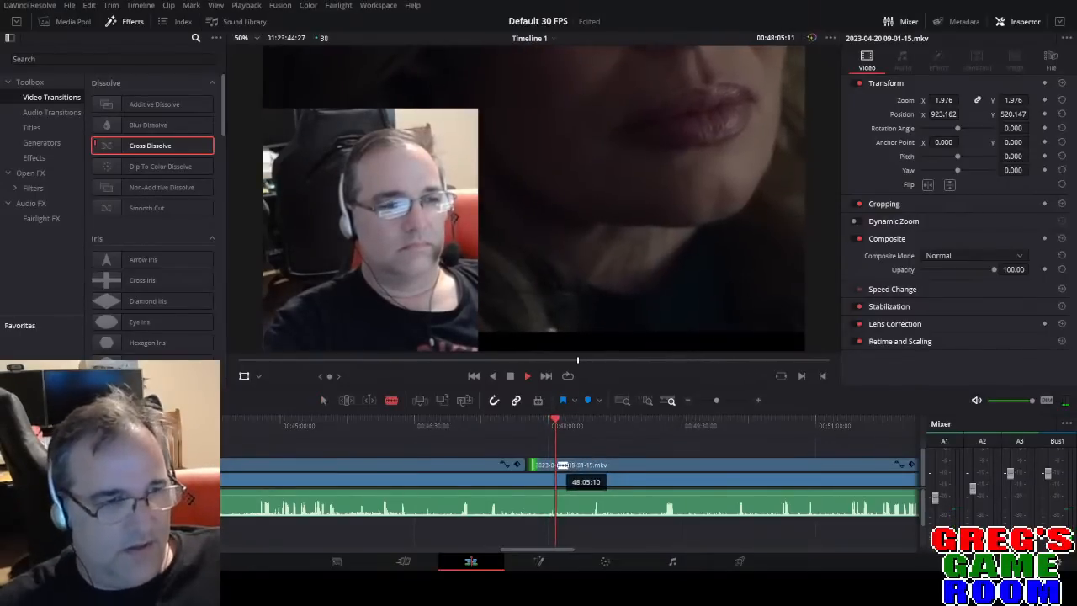
click(562, 465)
drag(718, 400, 724, 399)
key(space)
click(538, 466)
key(a)
click(515, 465)
key(BackSpace)
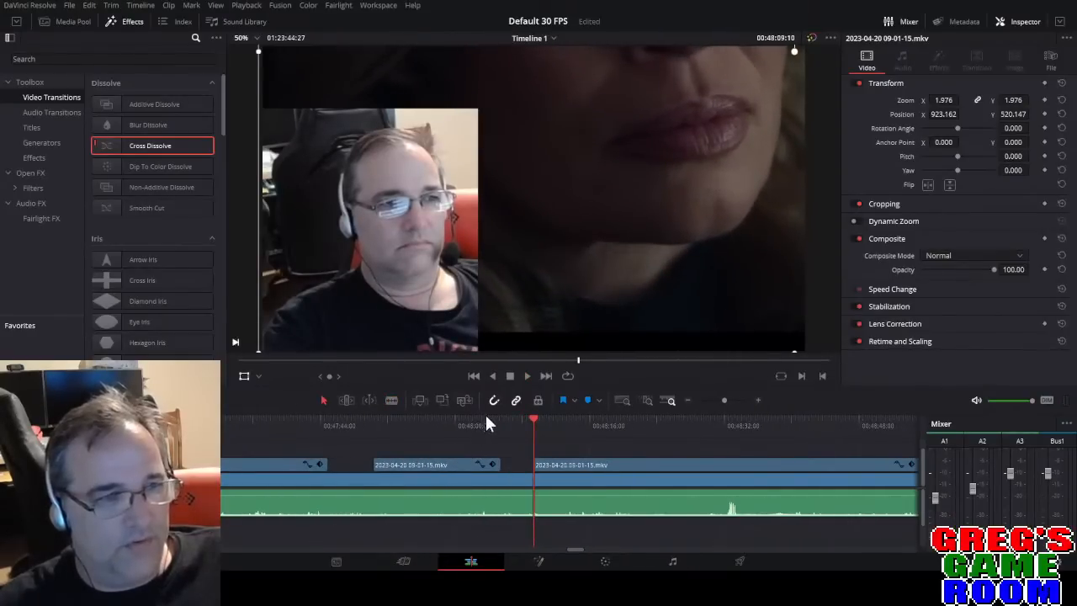
click(488, 418)
key(space)
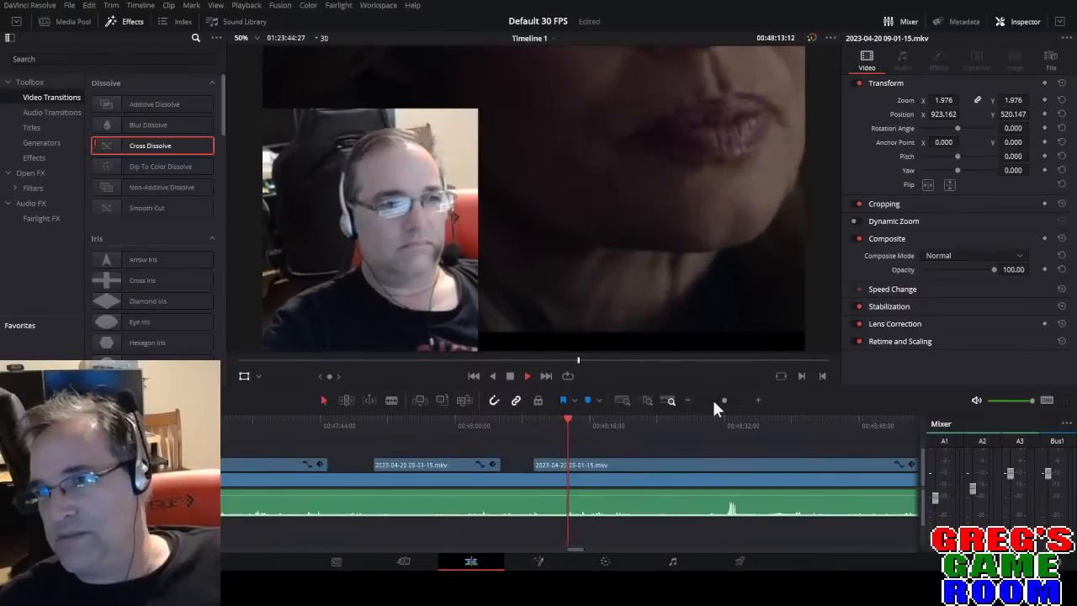
click(509, 377)
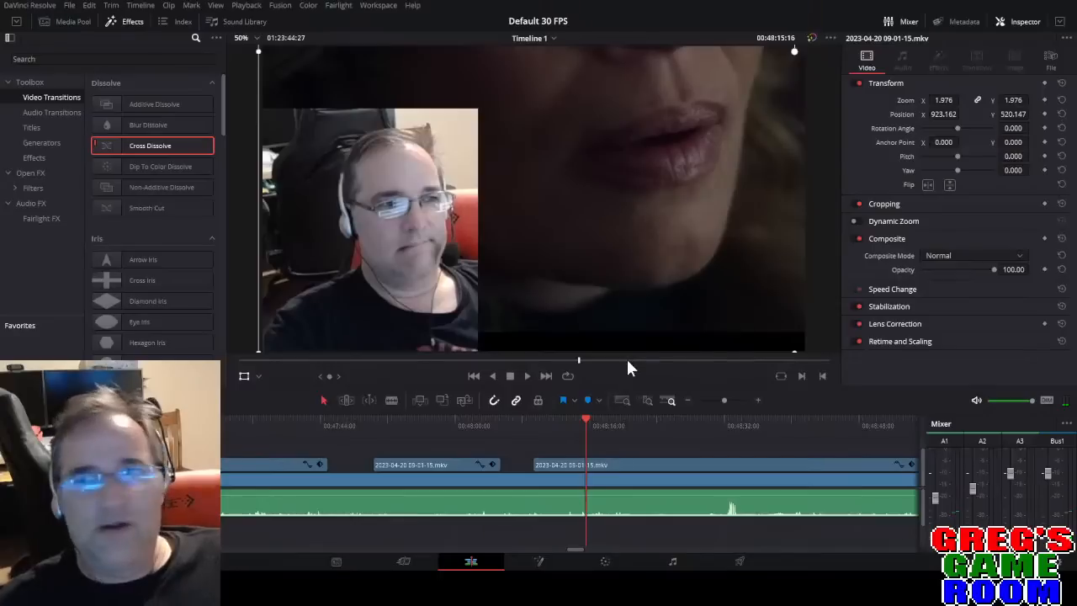
Delete the remaining enlarged webcam piece after 00:48:09:10 and check the original recording at about 00:54:28.
mouse_move(721, 400)
mouse_down()
mouse_move(717, 421)
mouse_move(738, 419)
mouse_move(702, 403)
mouse_up()
click(679, 426)
click(636, 463)
key(Delete)
mouse_move(539, 424)
mouse_down()
mouse_move(516, 425)
mouse_move(544, 425)
mouse_up()
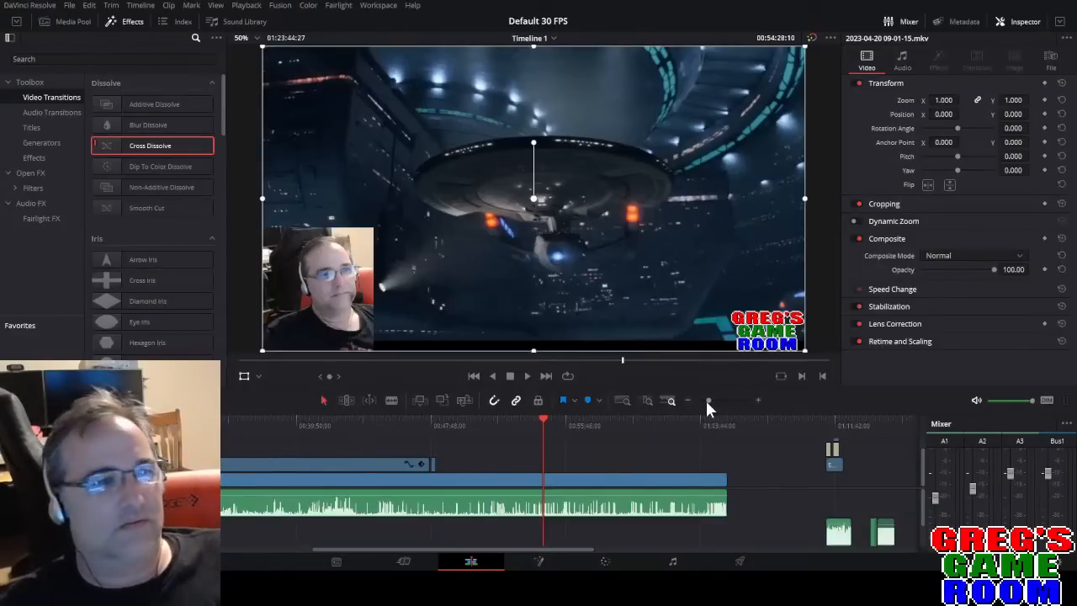
drag(709, 399, 703, 399)
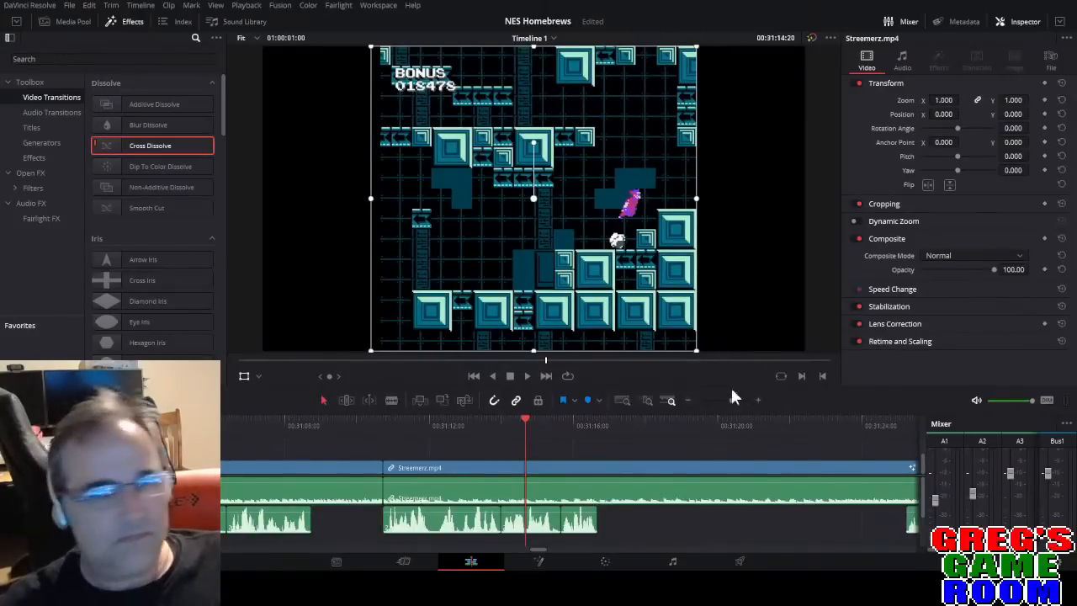
Survey the remaining unedited narration from about 00:31:25 to the end of the timeline, including the Streemerz section.
drag(730, 400, 725, 398)
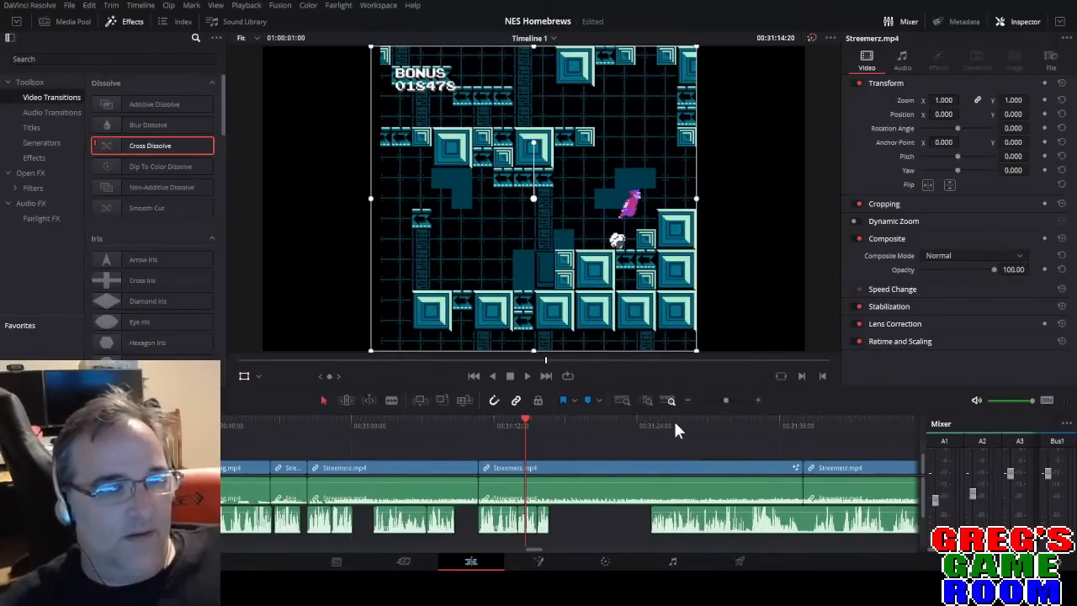
click(653, 434)
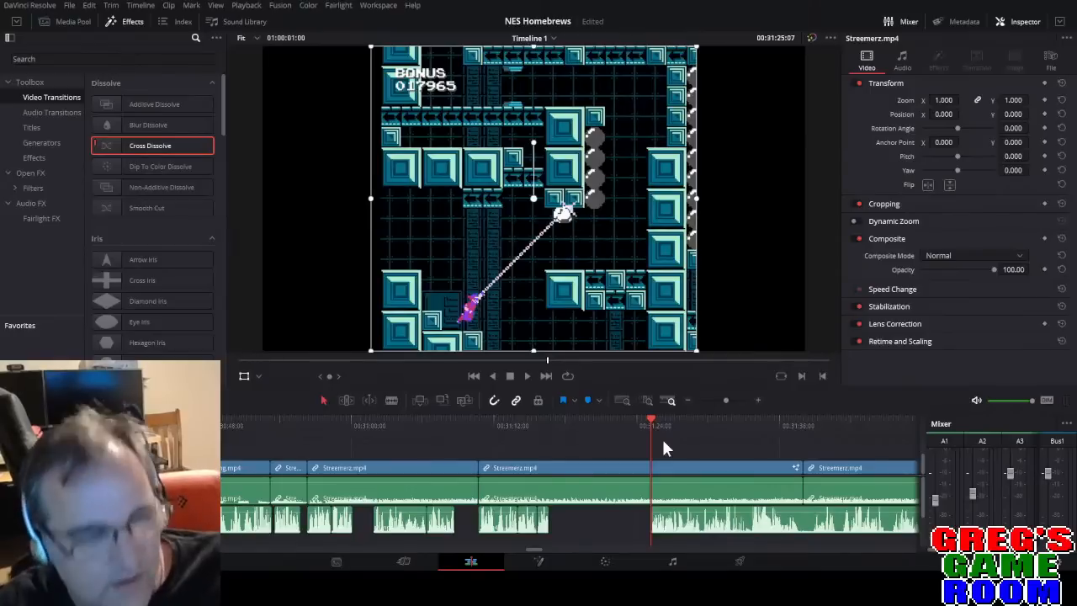
drag(725, 400, 711, 399)
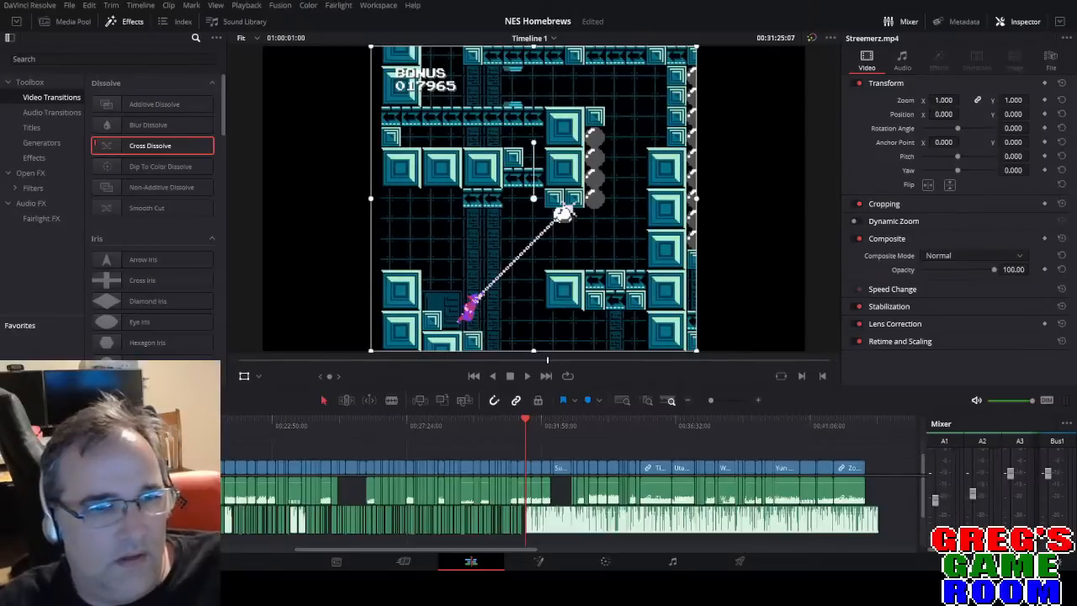
click(863, 425)
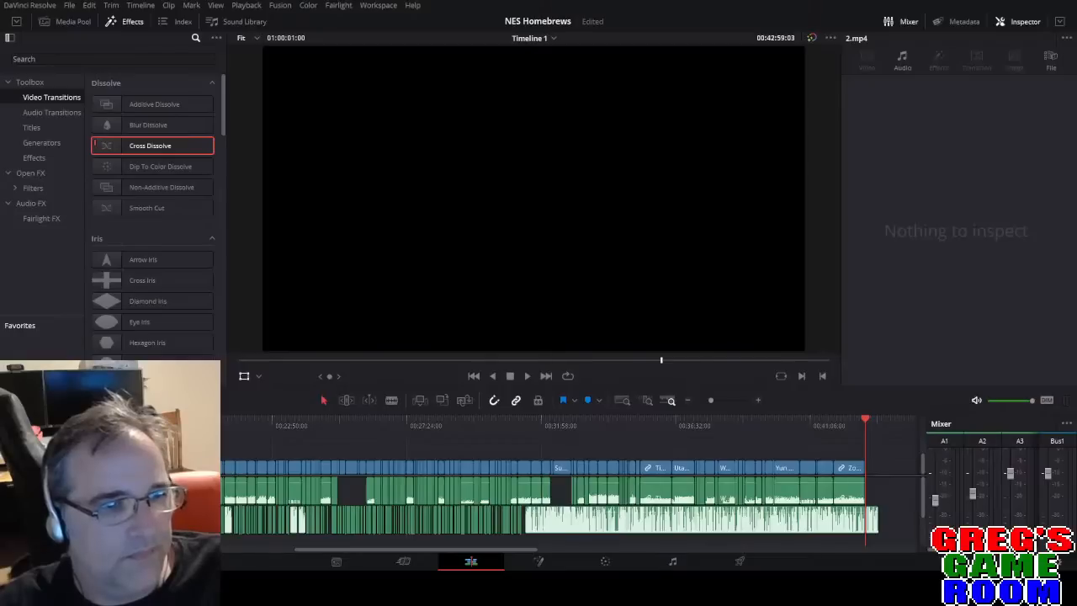
click(532, 425)
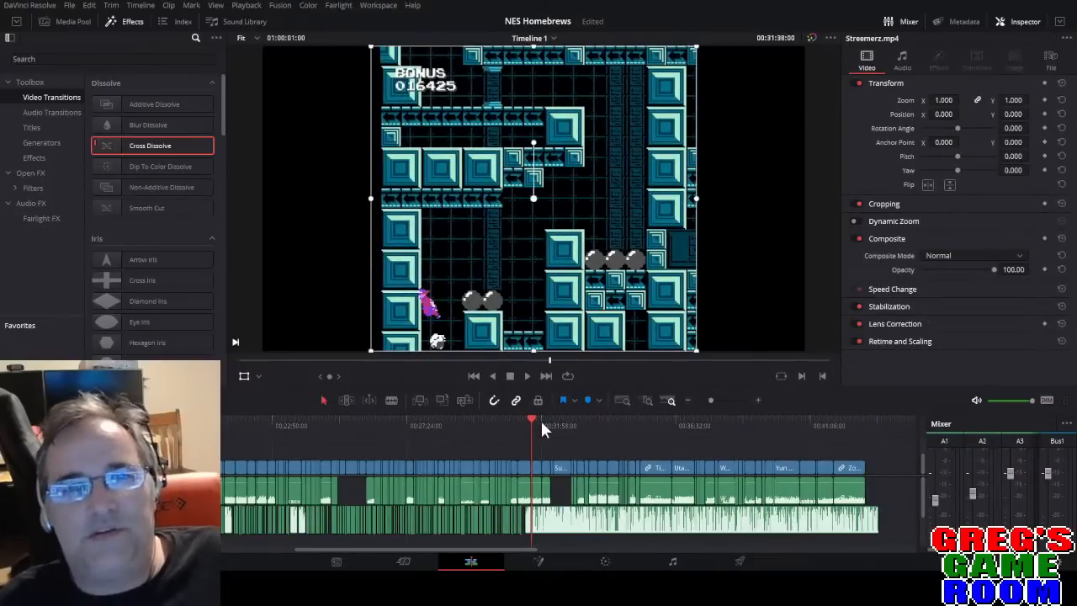
drag(711, 400, 723, 401)
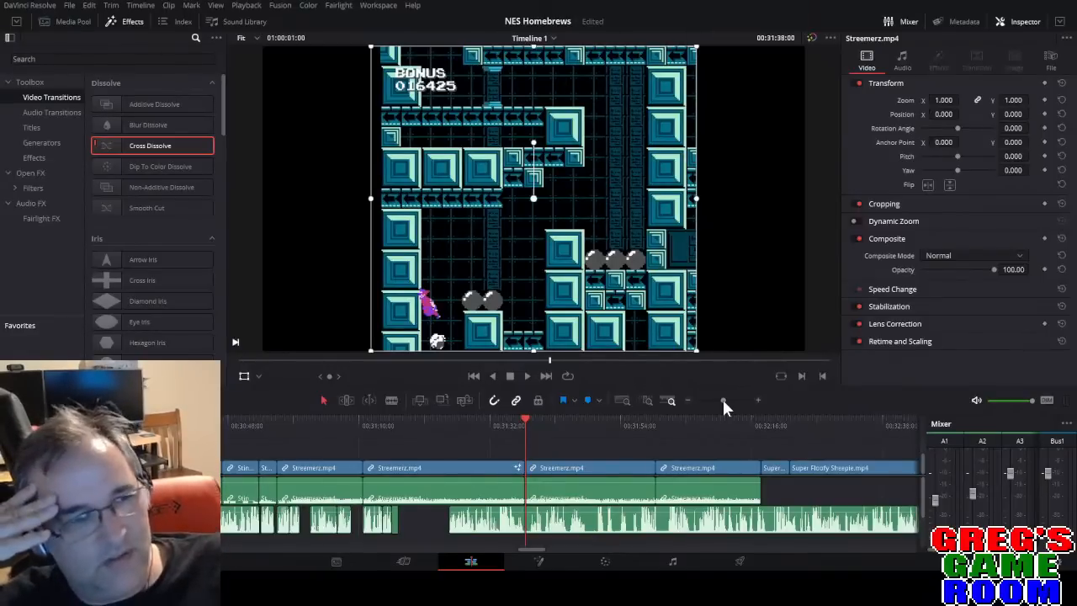
drag(723, 403, 747, 401)
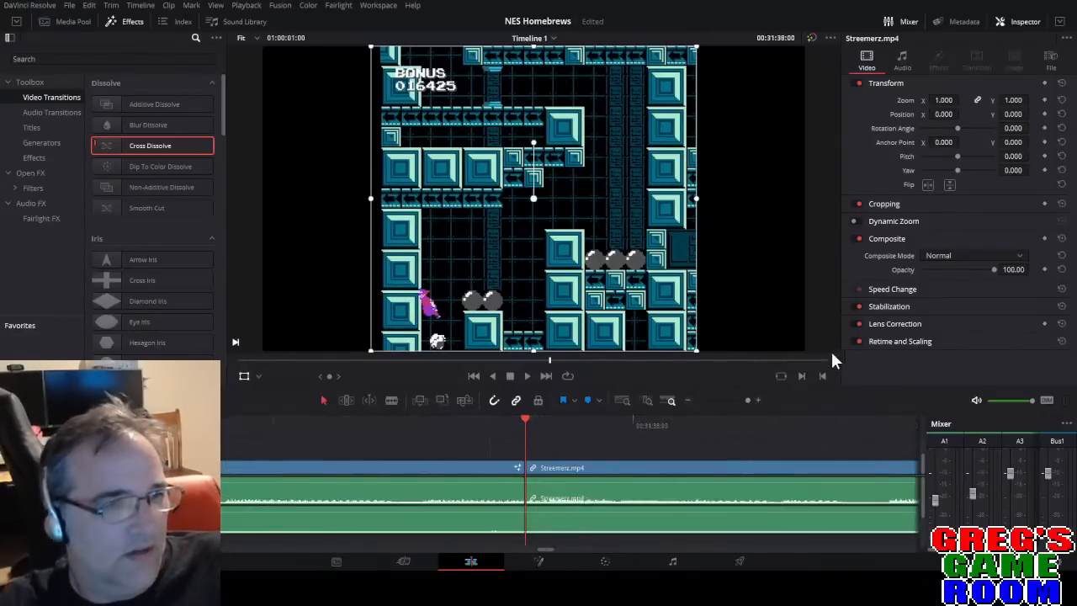
click(720, 401)
drag(720, 406, 725, 404)
click(346, 425)
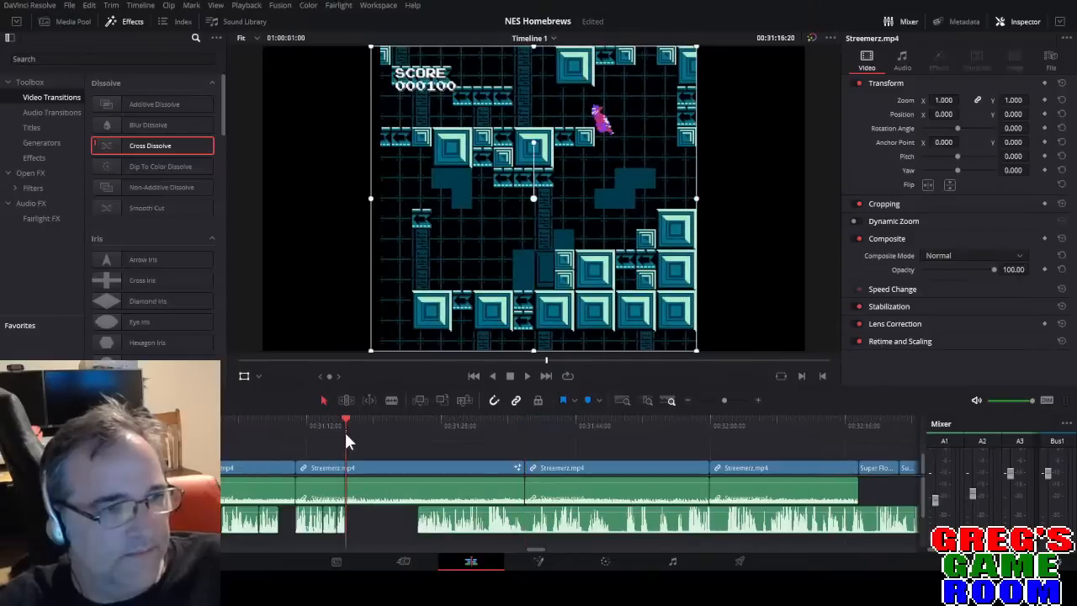
Play the Streemerz gameplay across the narration gap after 00:31:16:20 to judge where to shorten it.
drag(718, 404, 729, 407)
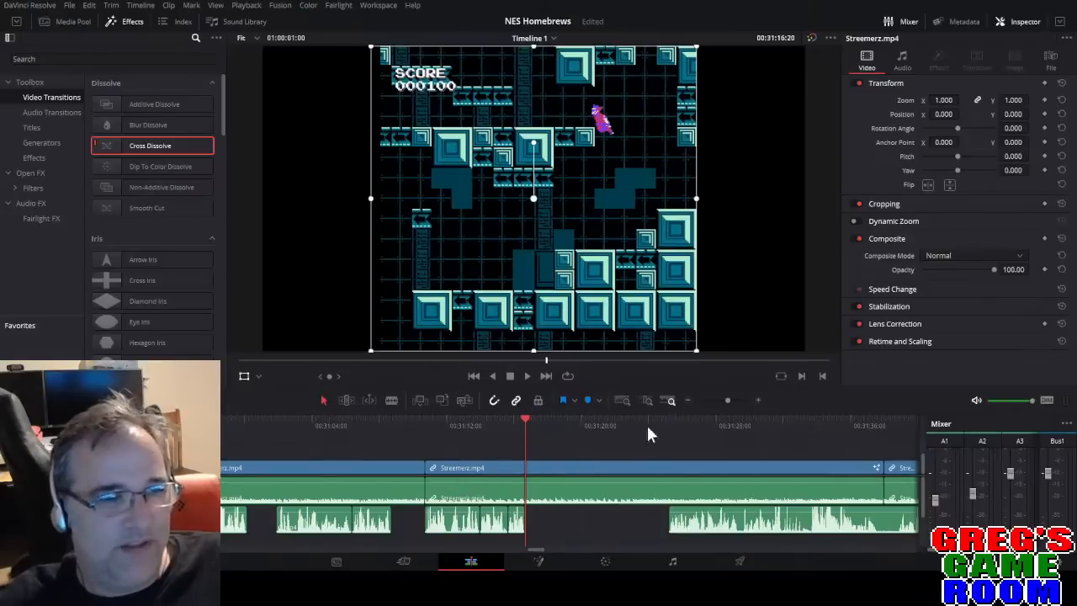
drag(728, 399, 729, 401)
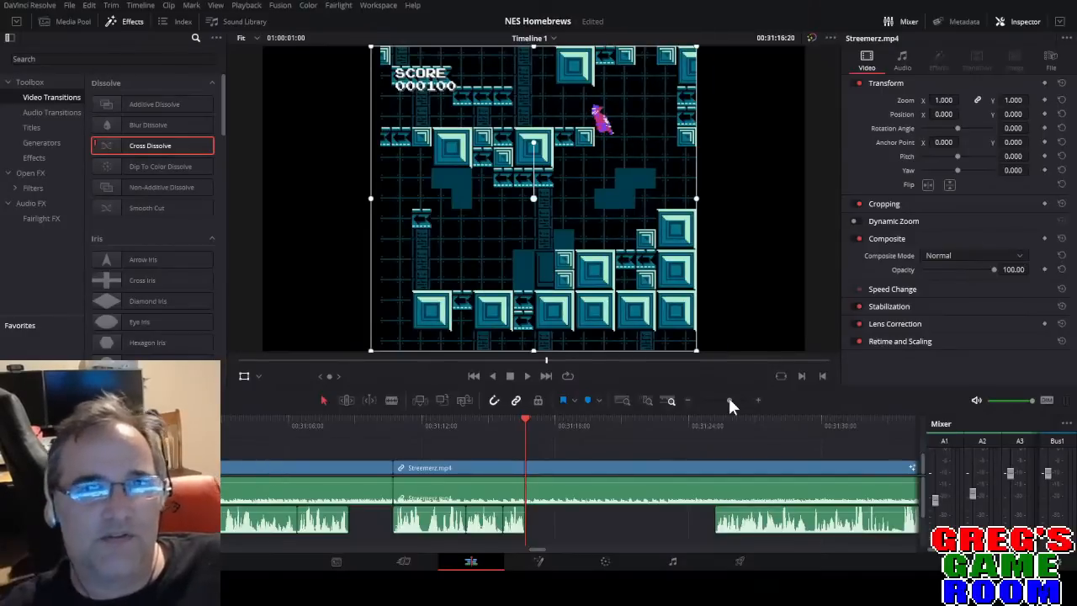
click(492, 424)
key(space)
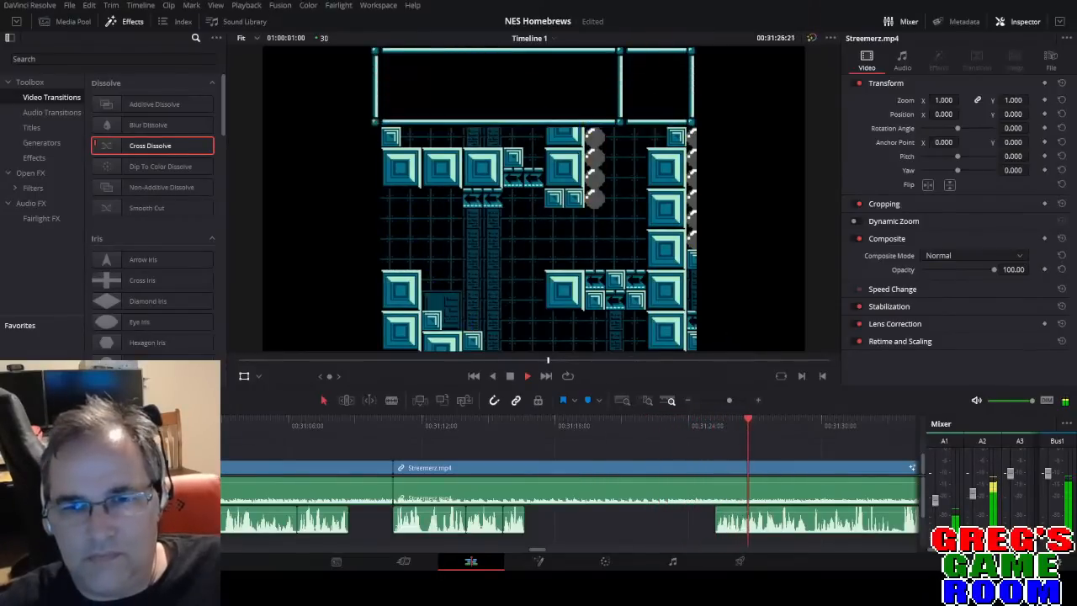
click(512, 376)
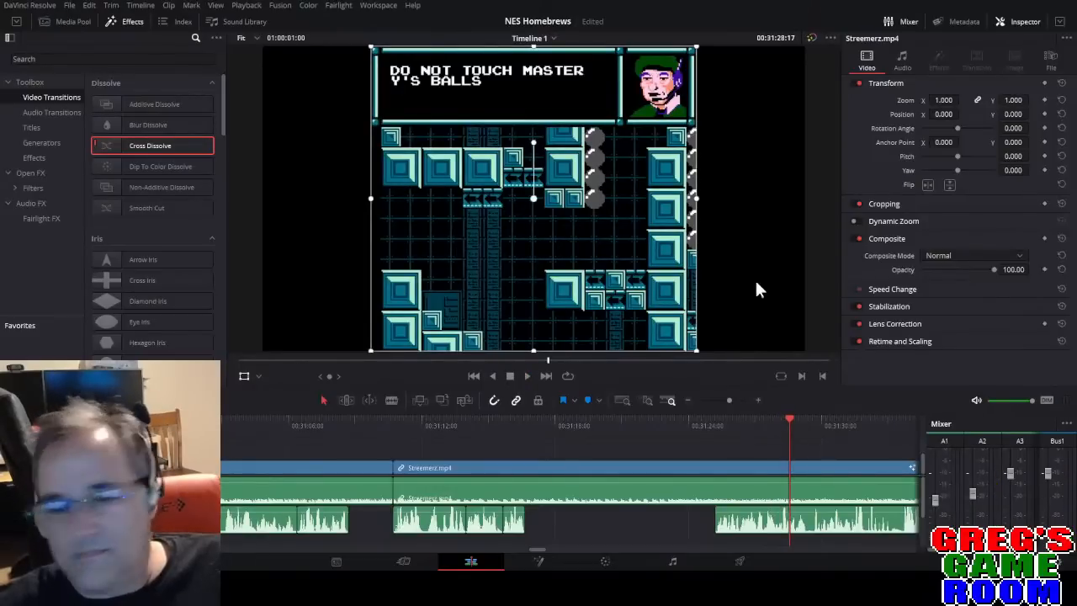
click(498, 423)
key(space)
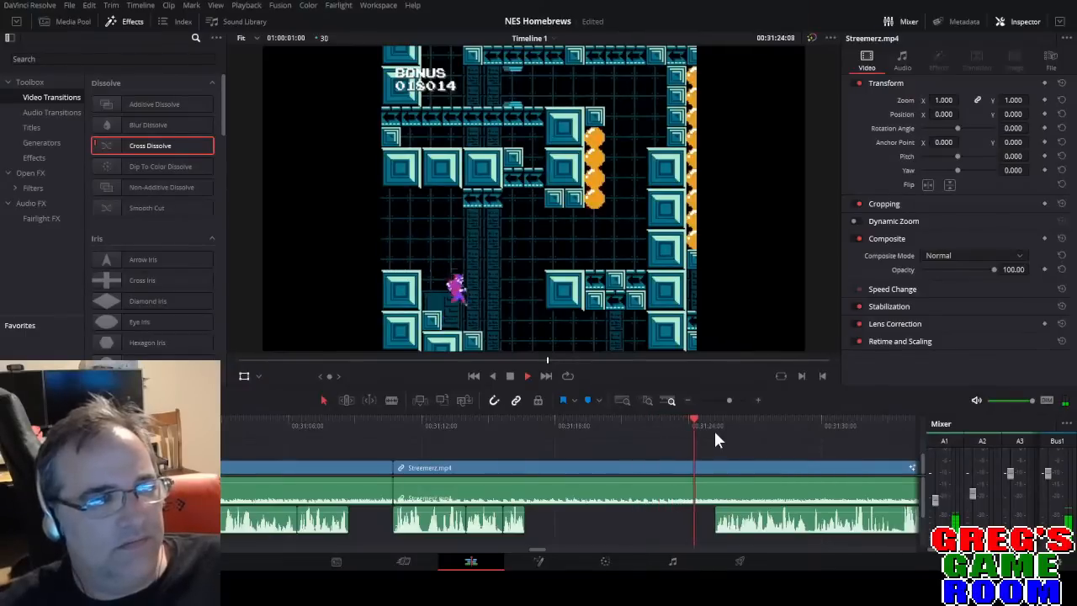
key(space)
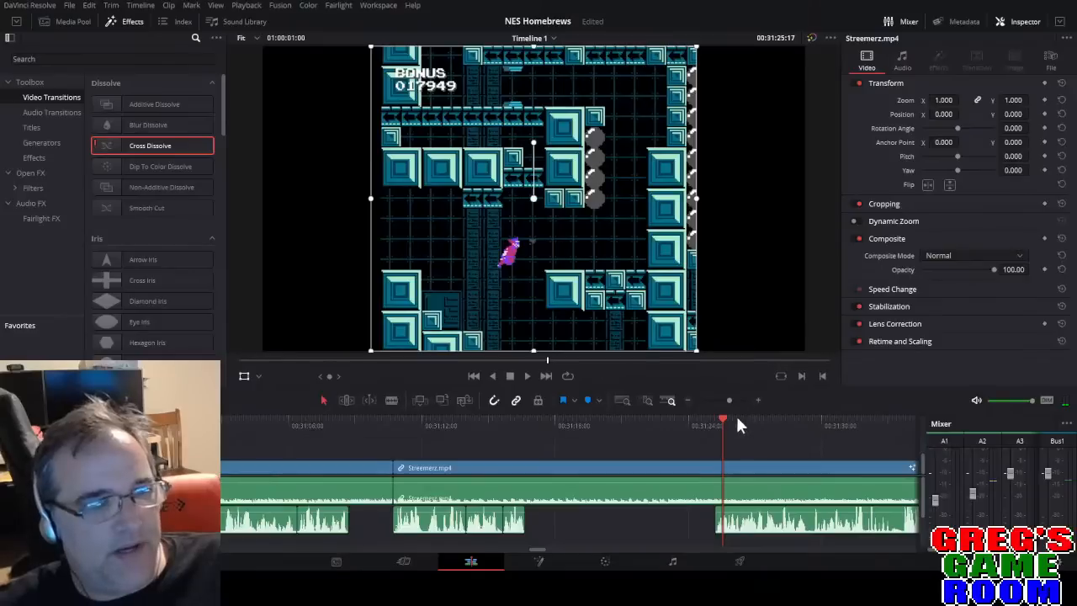
Cut the Streemerz gameplay and its audio at 00:31:24:11, just before the narration resumes.
drag(718, 417, 695, 417)
key(b)
click(697, 473)
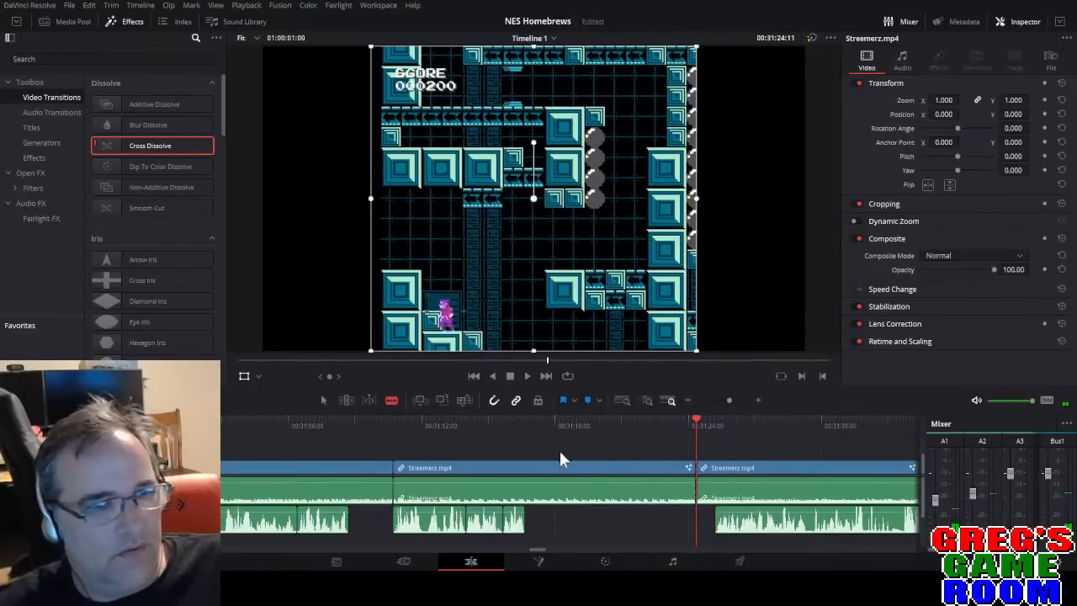
Cut the Streemerz clip again at 00:31:19:11 and delete the piece between the two cuts, closing the gap.
click(510, 423)
key(space)
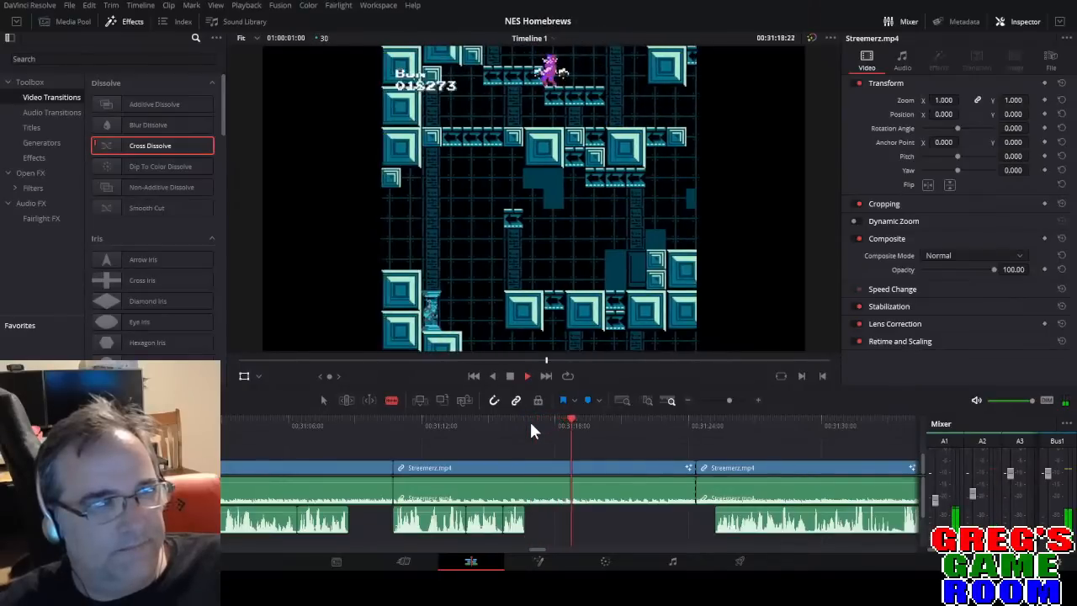
key(space)
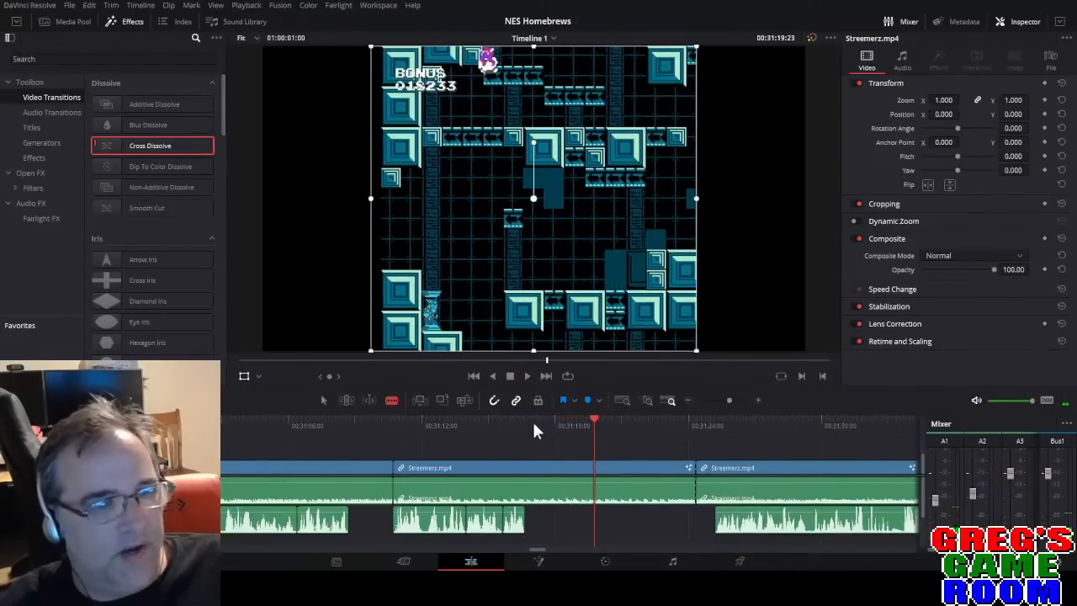
drag(729, 401, 733, 400)
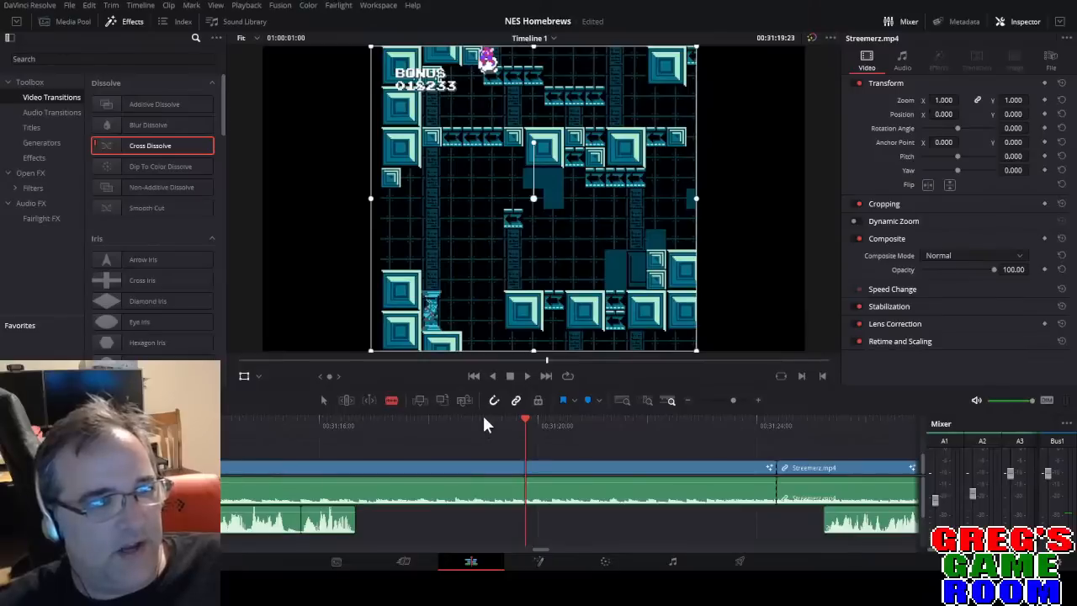
drag(498, 425, 505, 427)
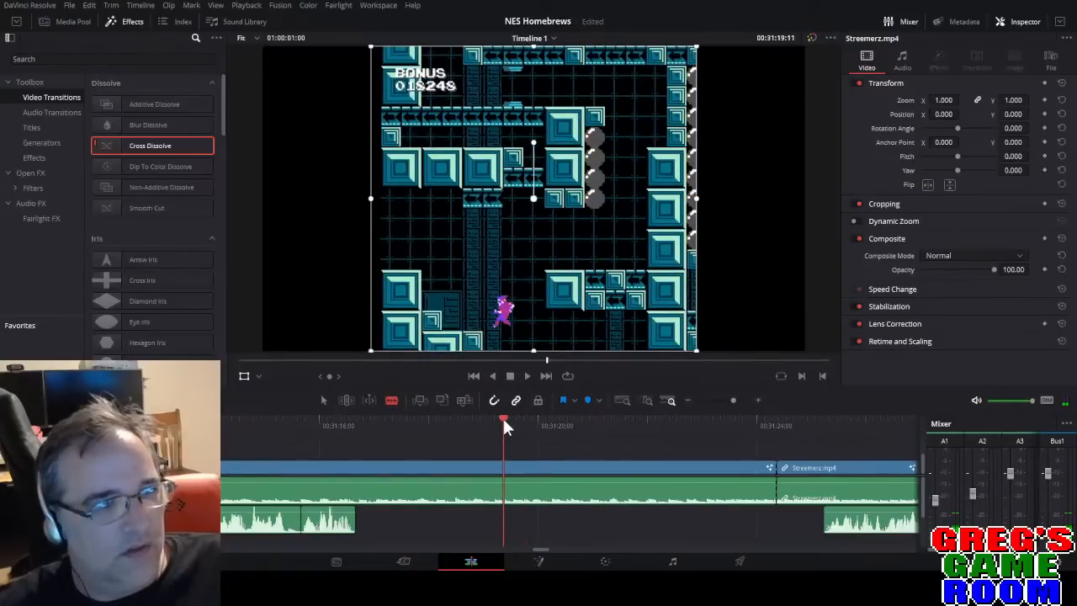
click(509, 470)
key(a)
click(563, 468)
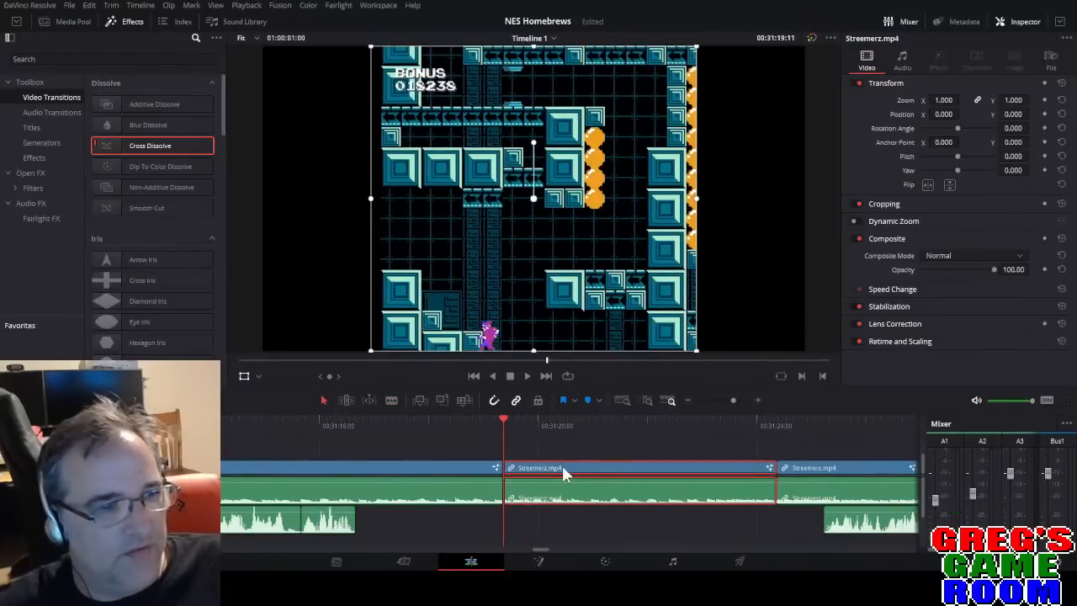
key(Delete)
Play across the new join at 00:31:19:11 and add a Cross Dissolve between the two Streemerz clips.
key(space)
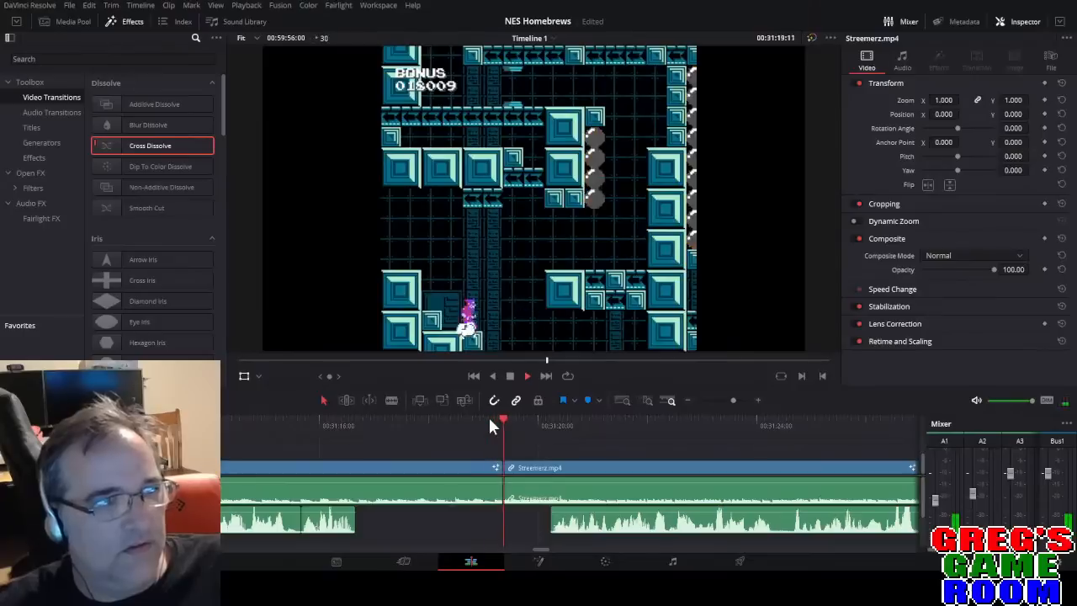
key(space)
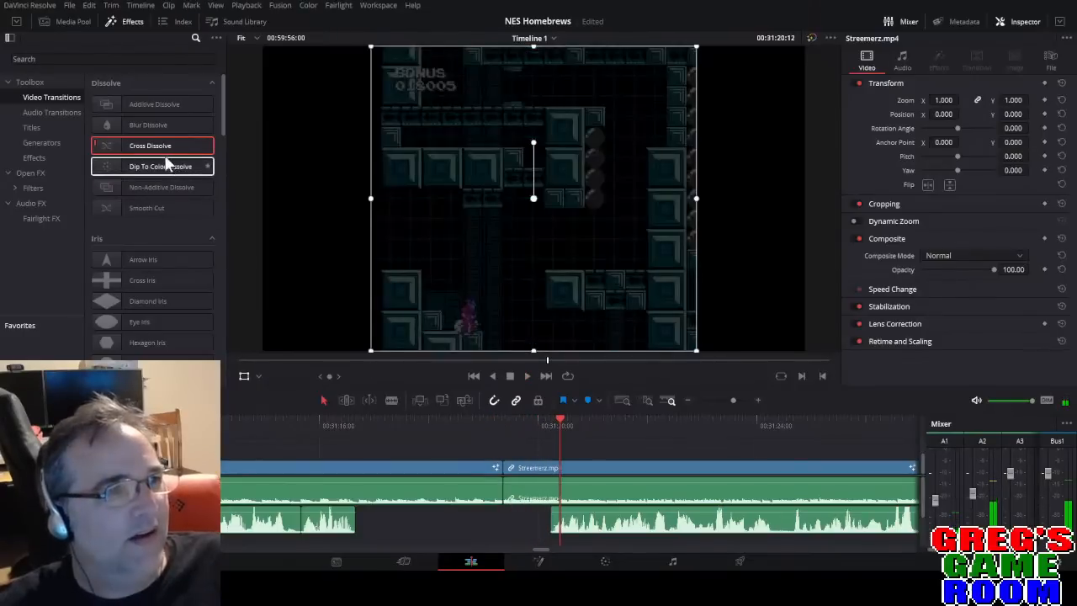
drag(163, 148, 503, 468)
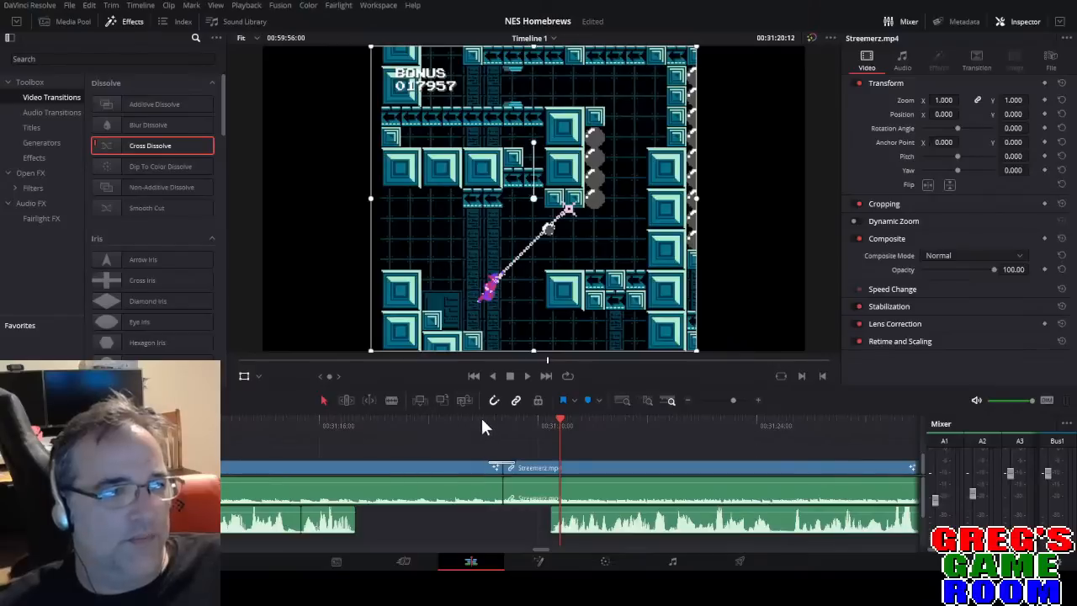
Play the dissolve and the following narration to check its timing against the on-screen game dialogue.
click(479, 419)
key(space)
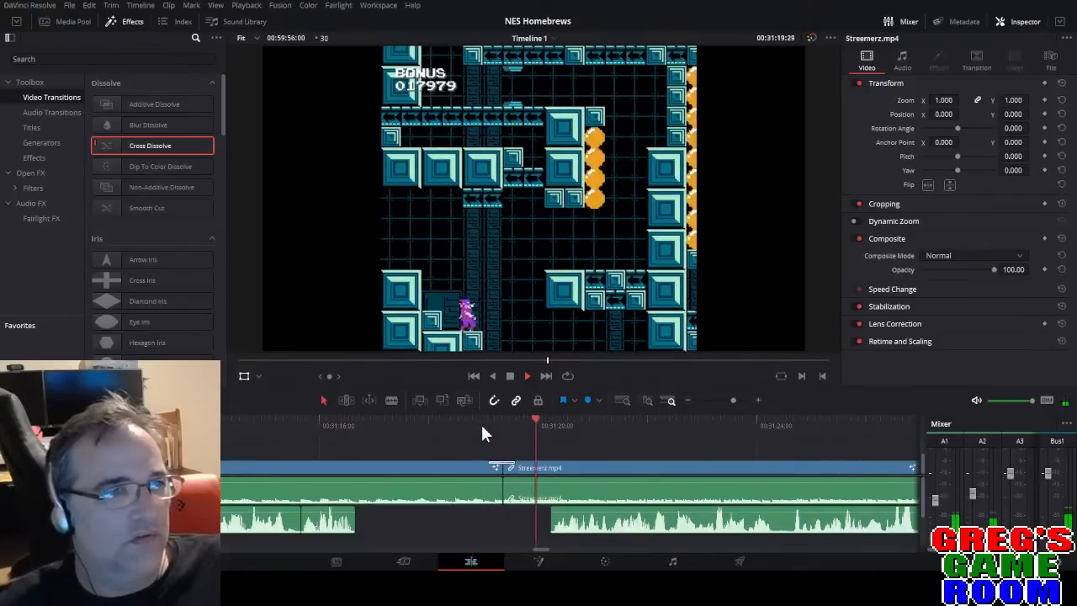
drag(732, 402, 729, 402)
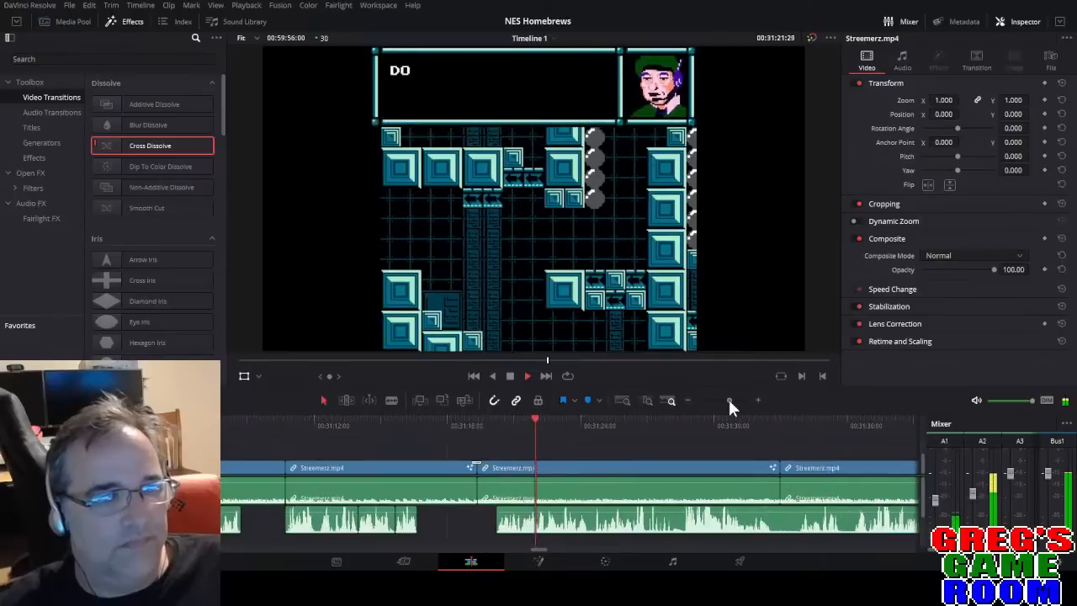
key(space)
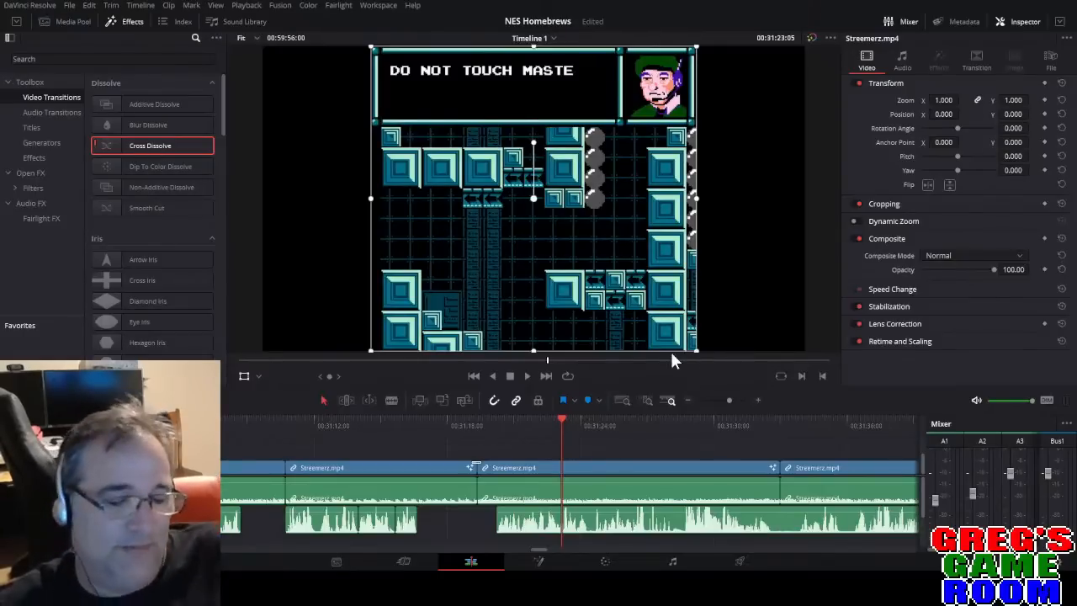
key(space)
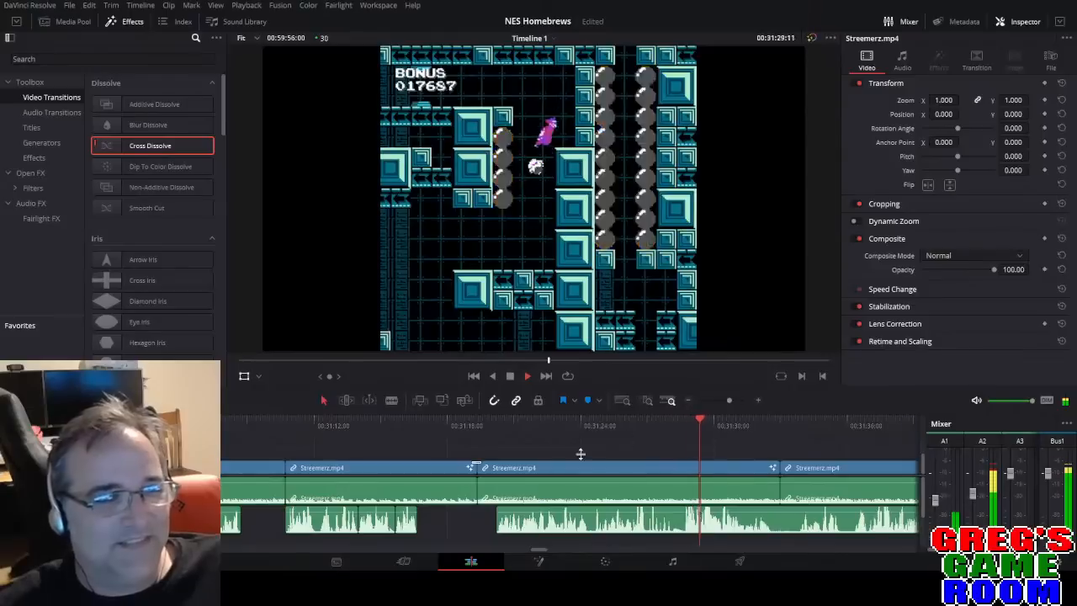
click(475, 421)
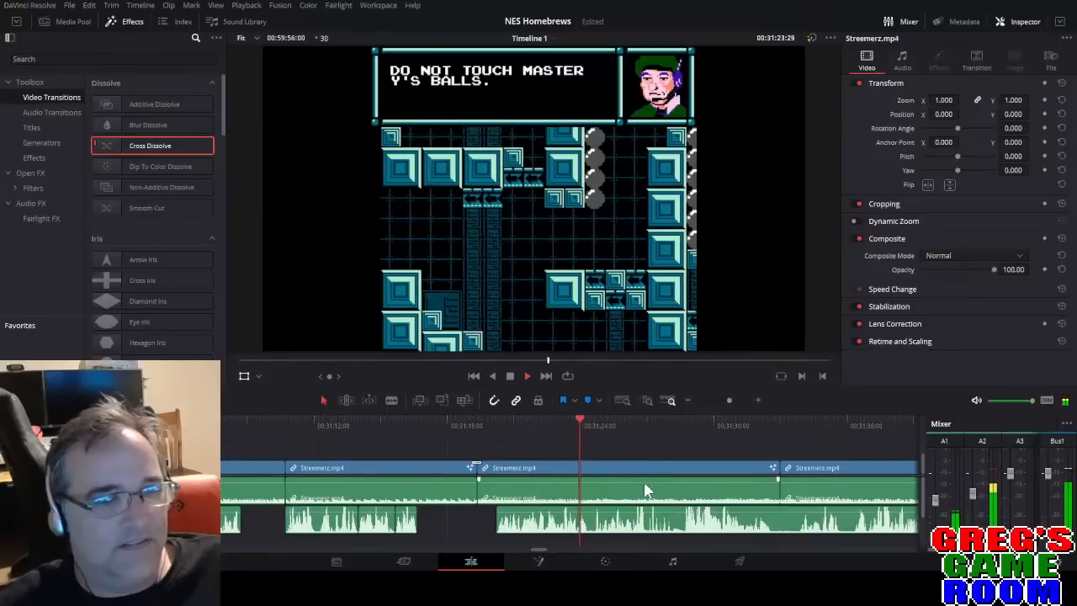
key(space)
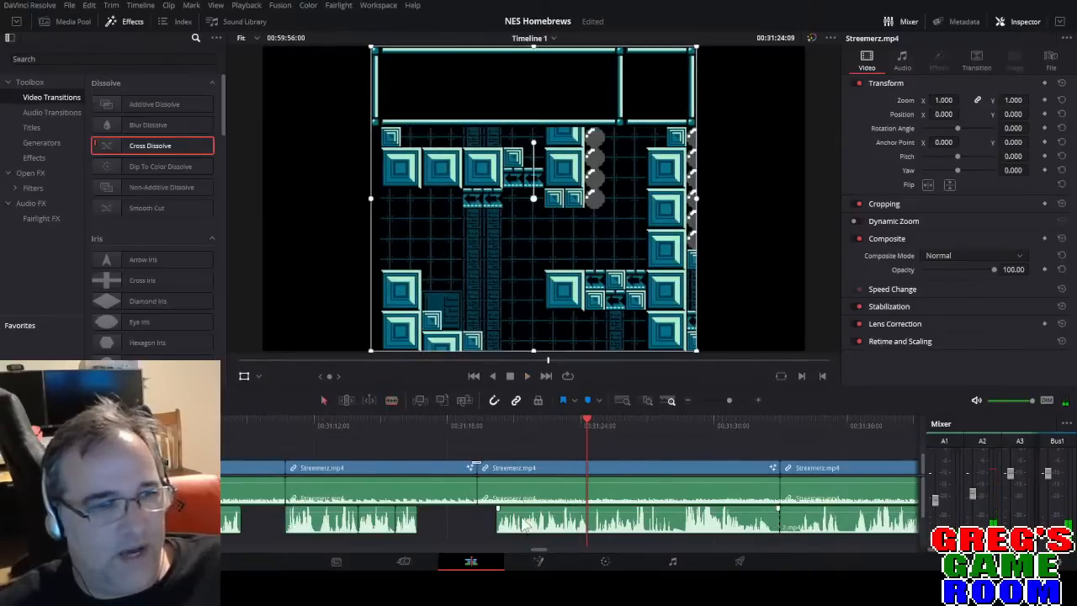
Move the narration clip earlier to start at the 00:31:19:11 gameplay cut, and play through to about 00:31:35.
drag(530, 526, 511, 526)
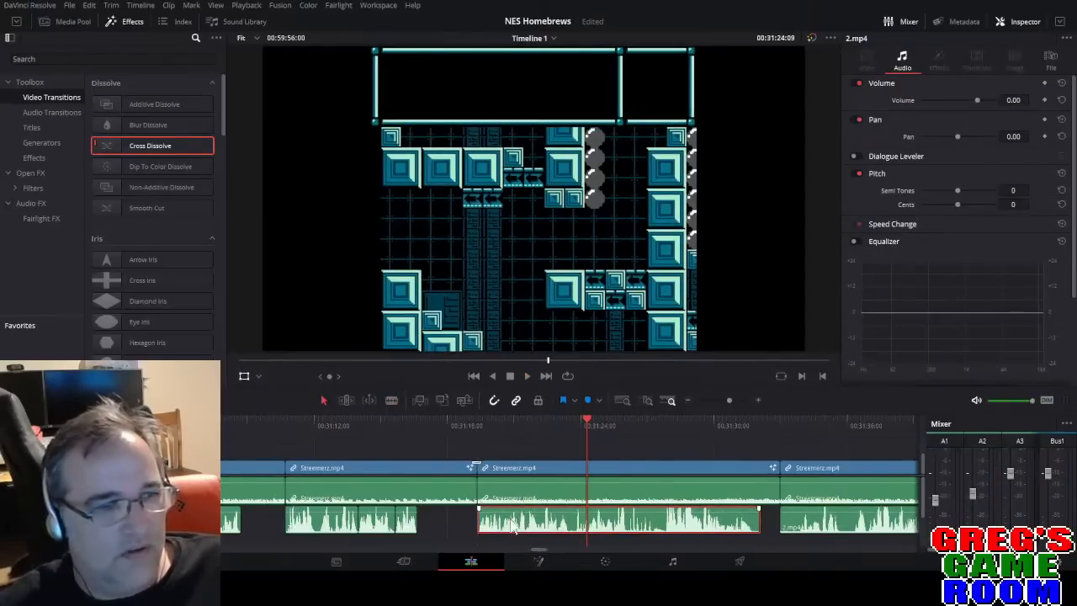
click(466, 426)
key(space)
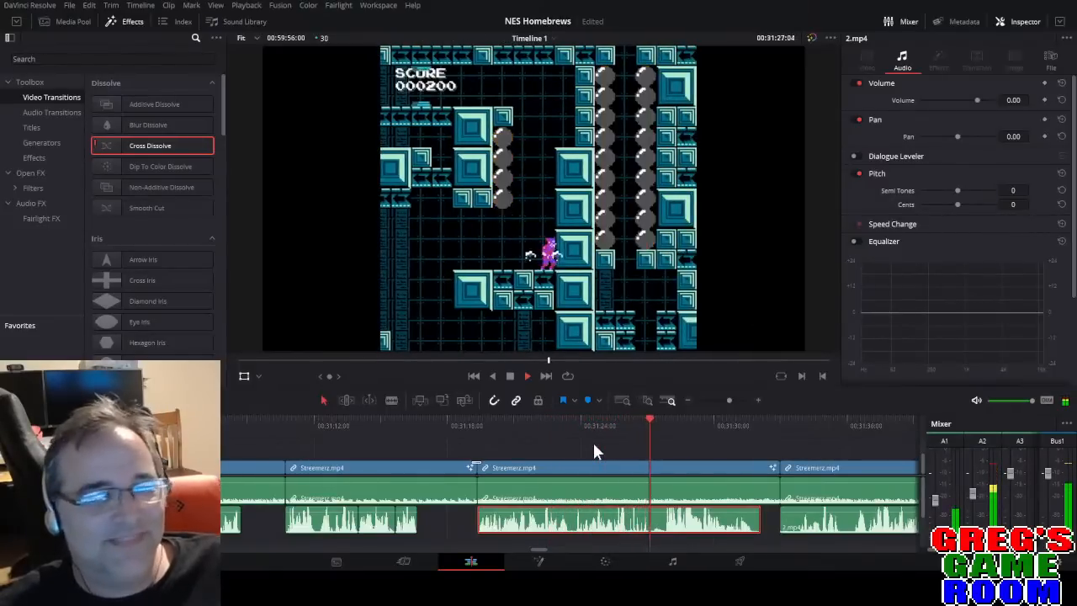
drag(729, 401, 731, 400)
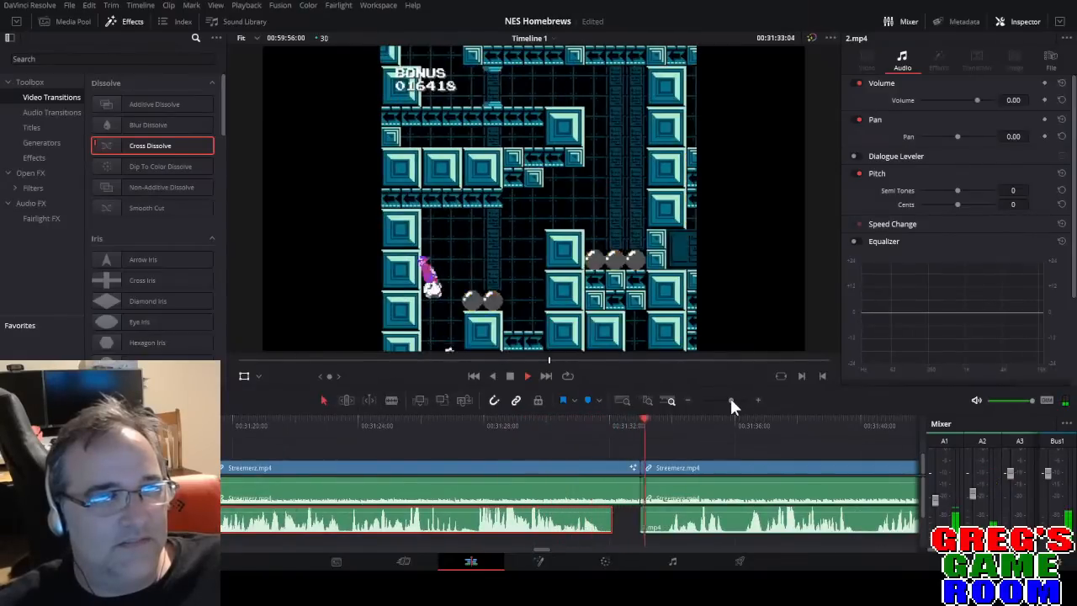
key(space)
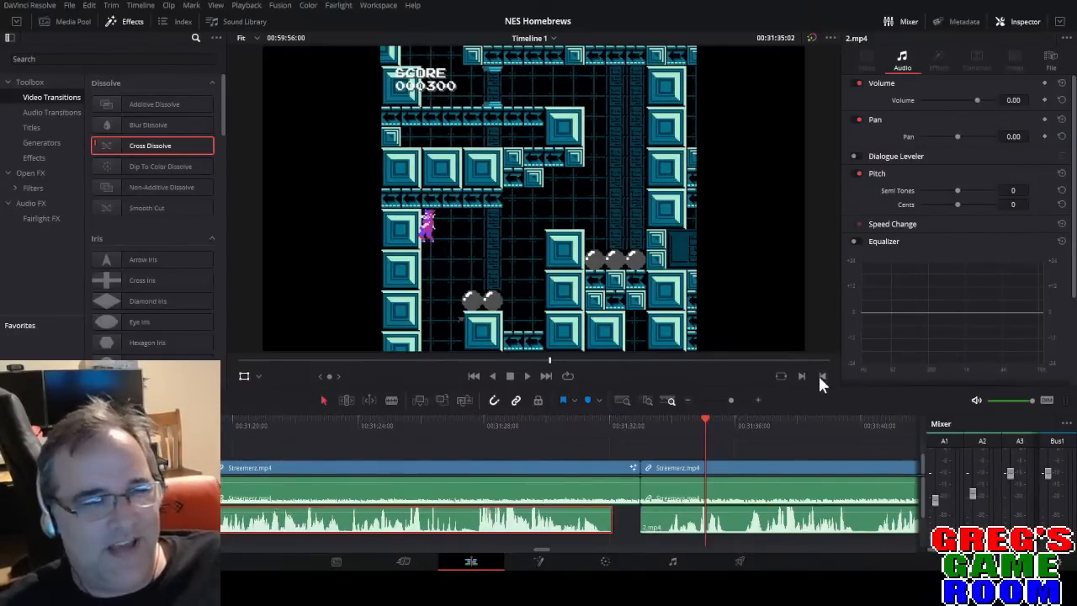
Trim the silent opening of the 2.mp4 narration clip up to about 00:31:33:24 and play from there.
click(735, 401)
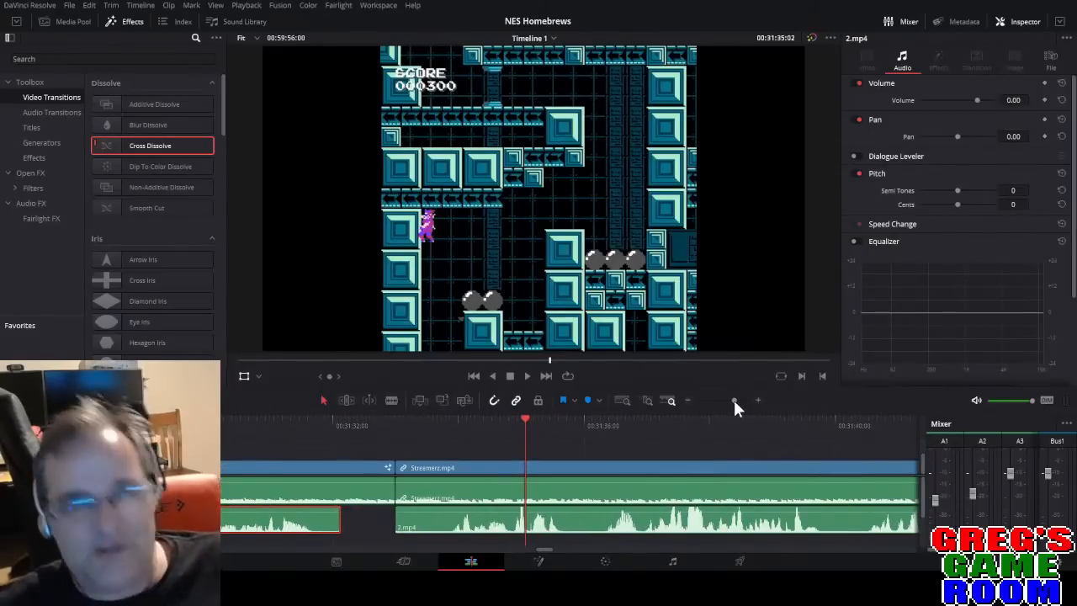
key(b)
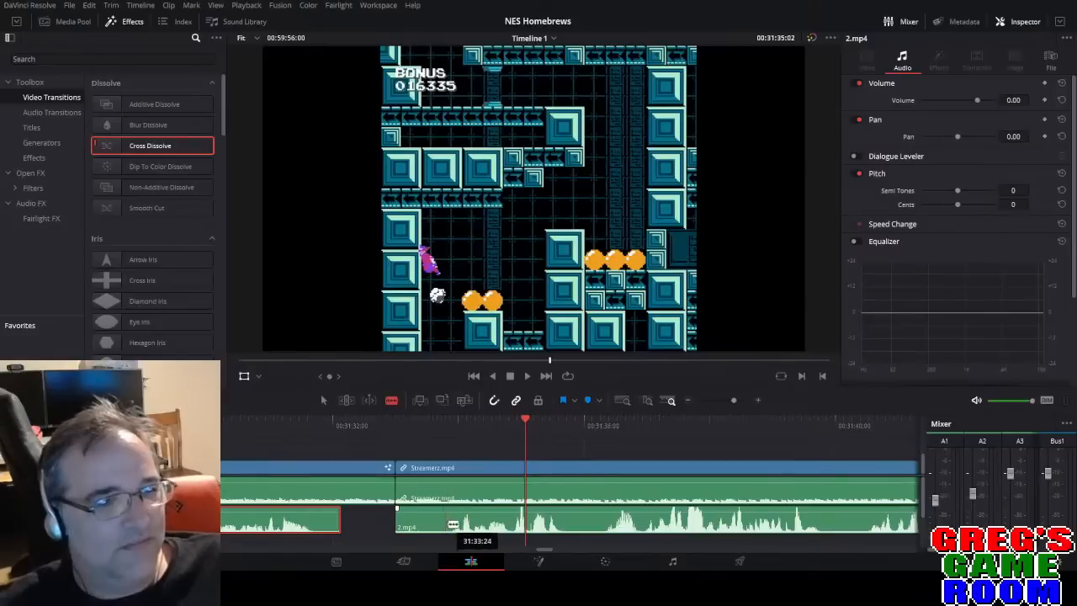
click(446, 524)
key(a)
click(426, 522)
key(Delete)
key(space)
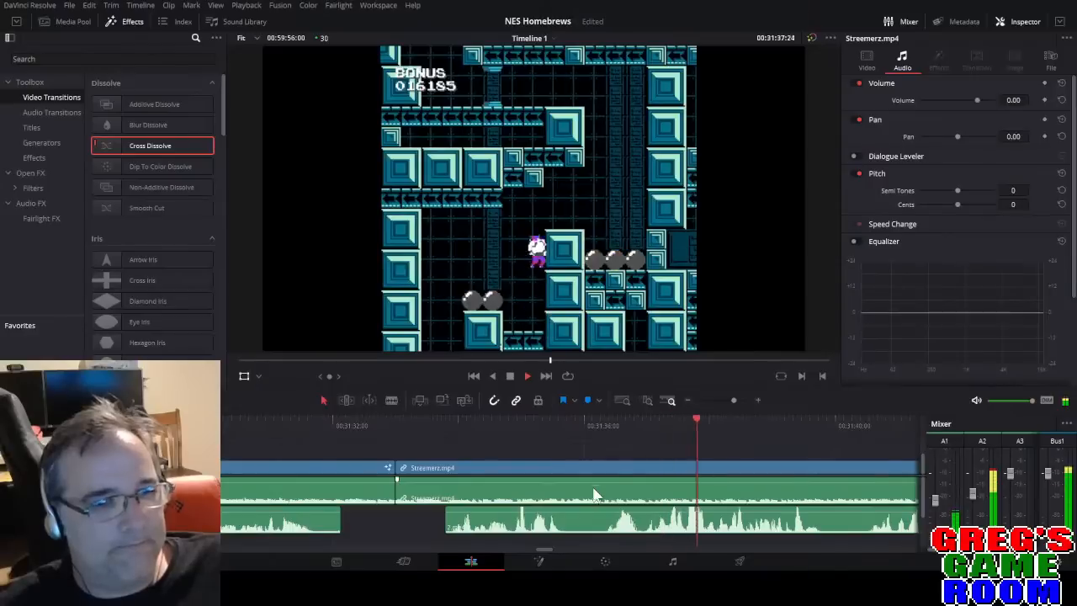
Cut the narration on both sides of the pause just before 00:31:36 and delete that silent piece, leaving the gap open.
key(space)
click(574, 524)
click(605, 520)
key(a)
click(585, 527)
key(Delete)
Play the short narration clip, move it earlier to start at the Streemerz gameplay cut near 00:31:33, and play it again.
click(370, 424)
key(space)
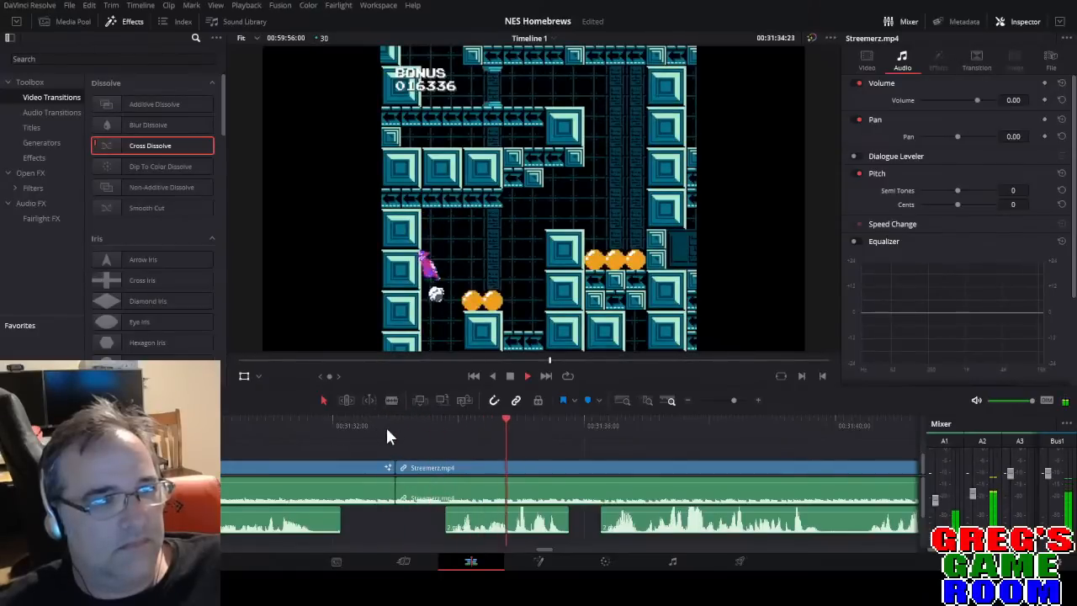
key(space)
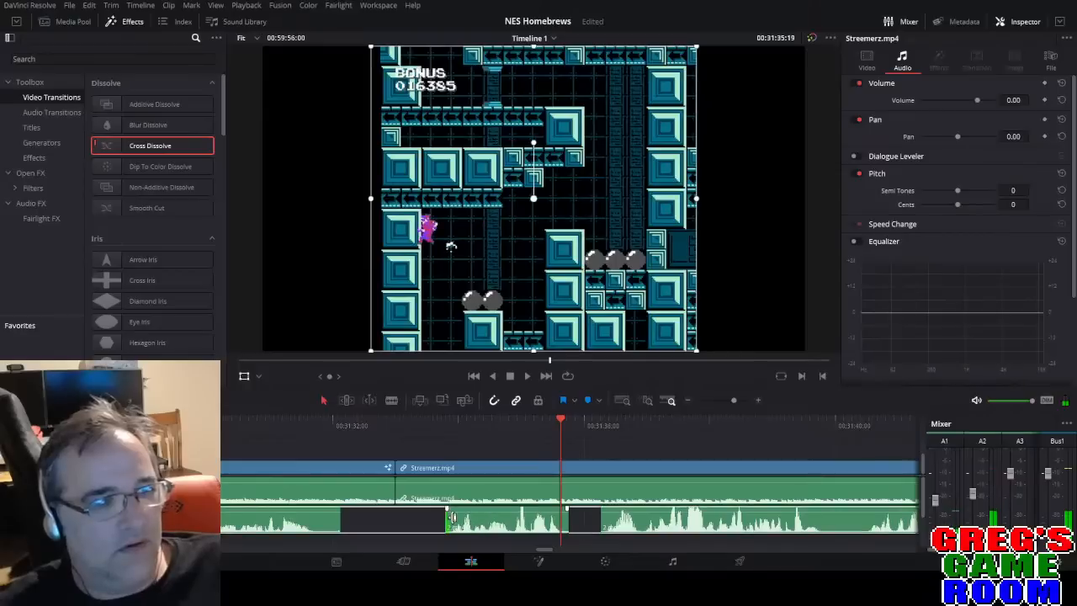
drag(496, 526, 451, 529)
click(385, 425)
key(space)
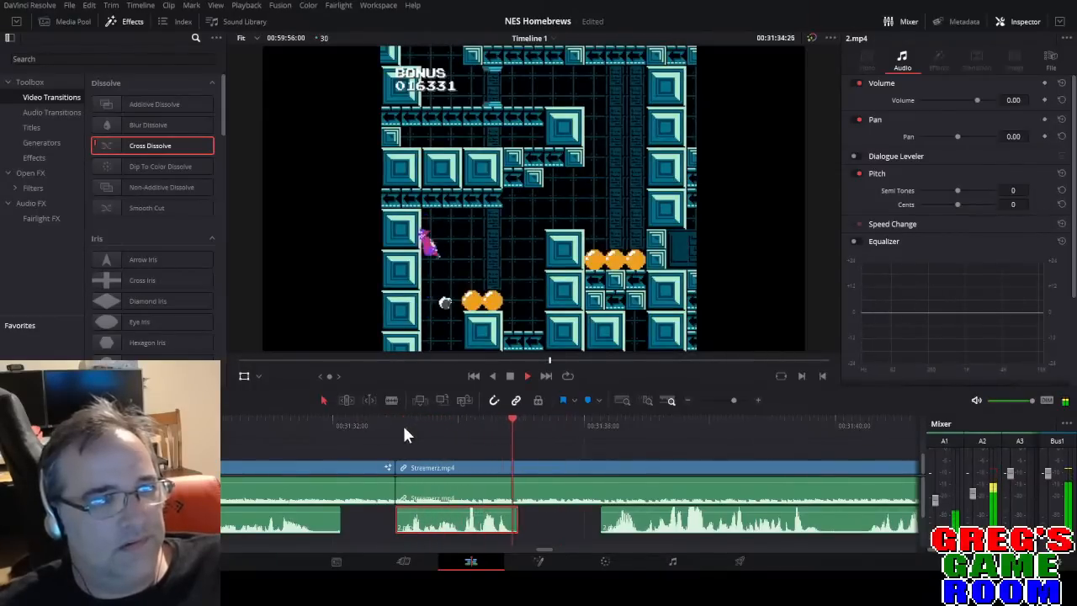
Cut the narration around the short pause near 00:31:40 and delete the silent piece.
key(b)
click(825, 525)
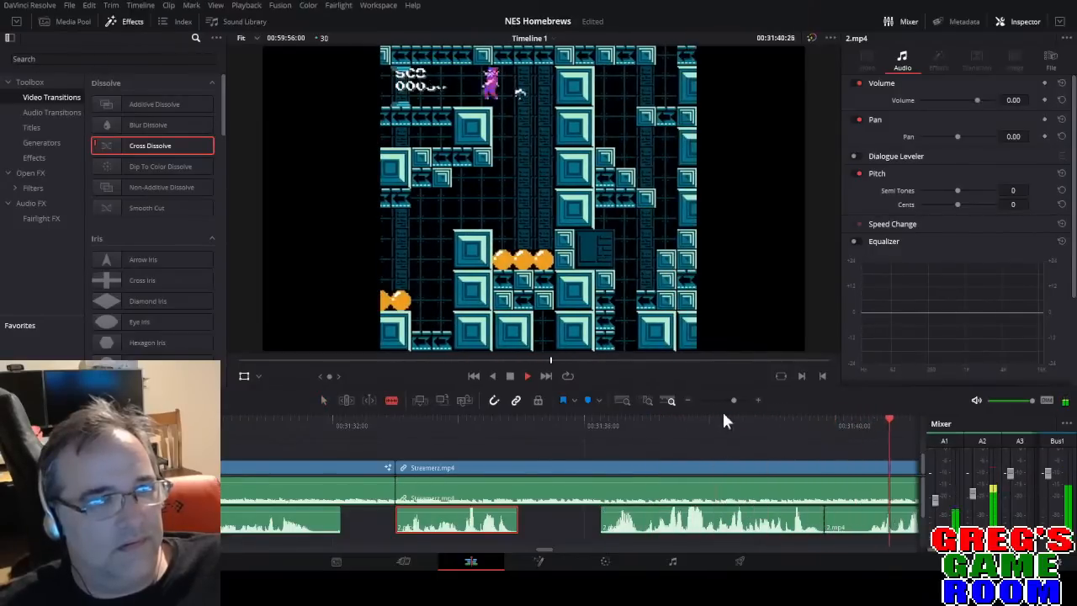
drag(733, 400, 733, 400)
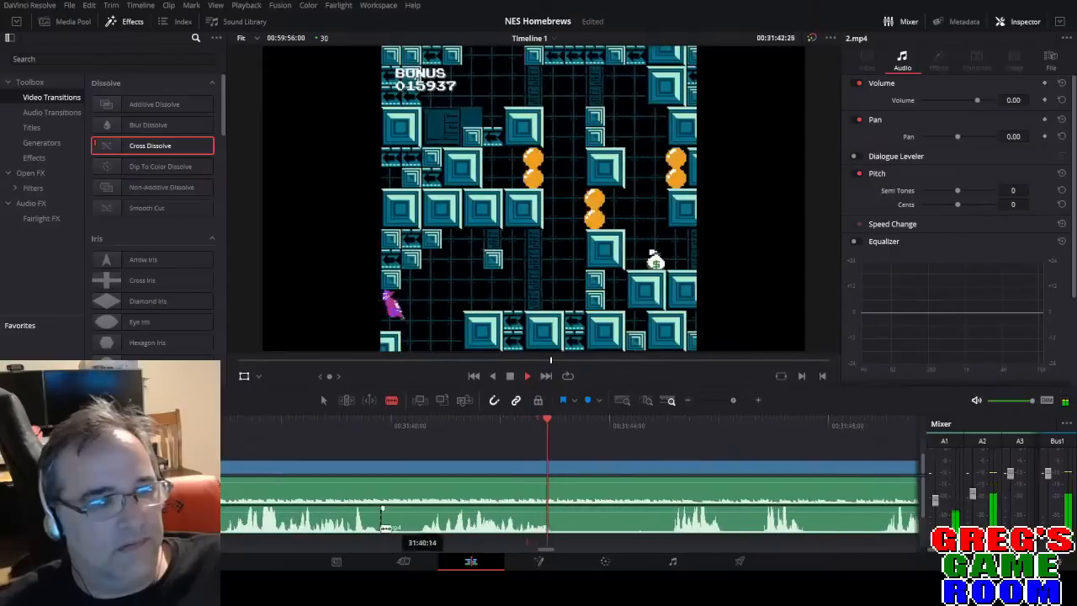
click(415, 524)
key(a)
click(402, 525)
key(Delete)
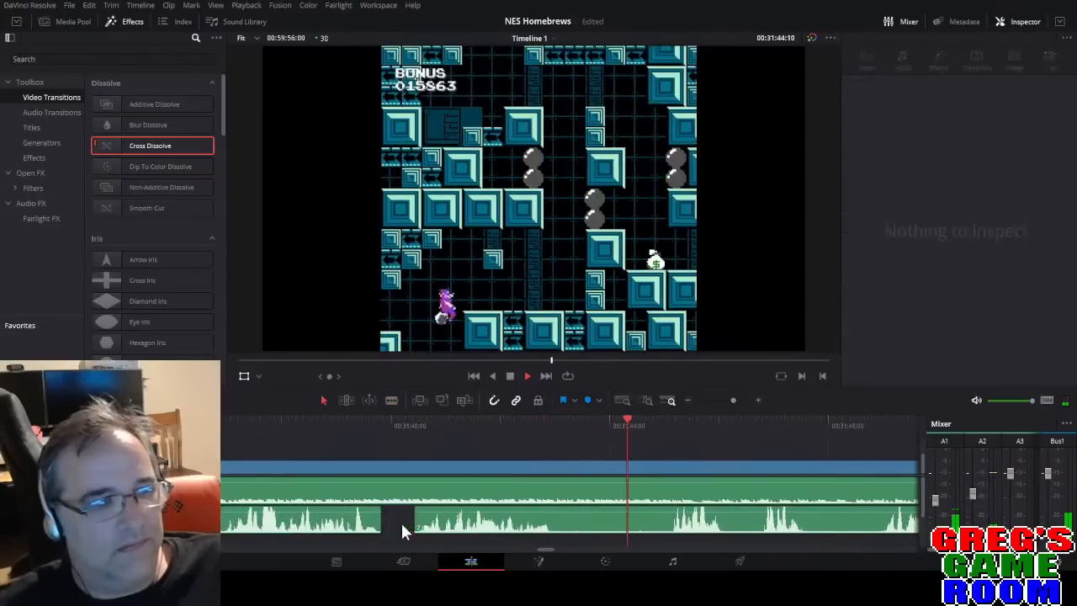
Cut the narration at about 00:31:43 and 00:31:45 and delete the silent piece between the cuts.
key(b)
click(556, 523)
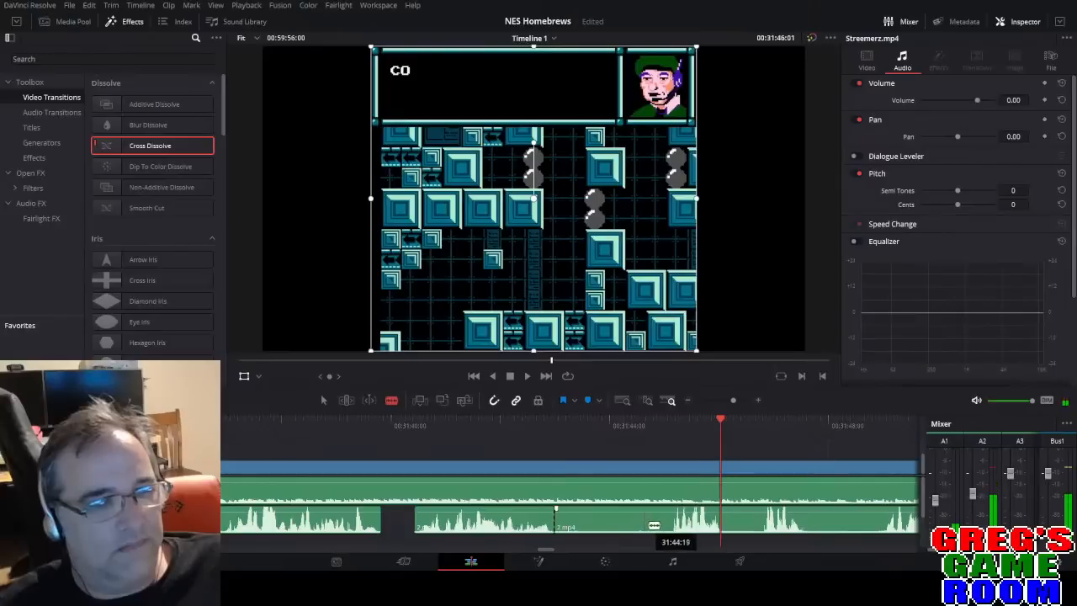
click(672, 518)
key(a)
click(605, 517)
key(Delete)
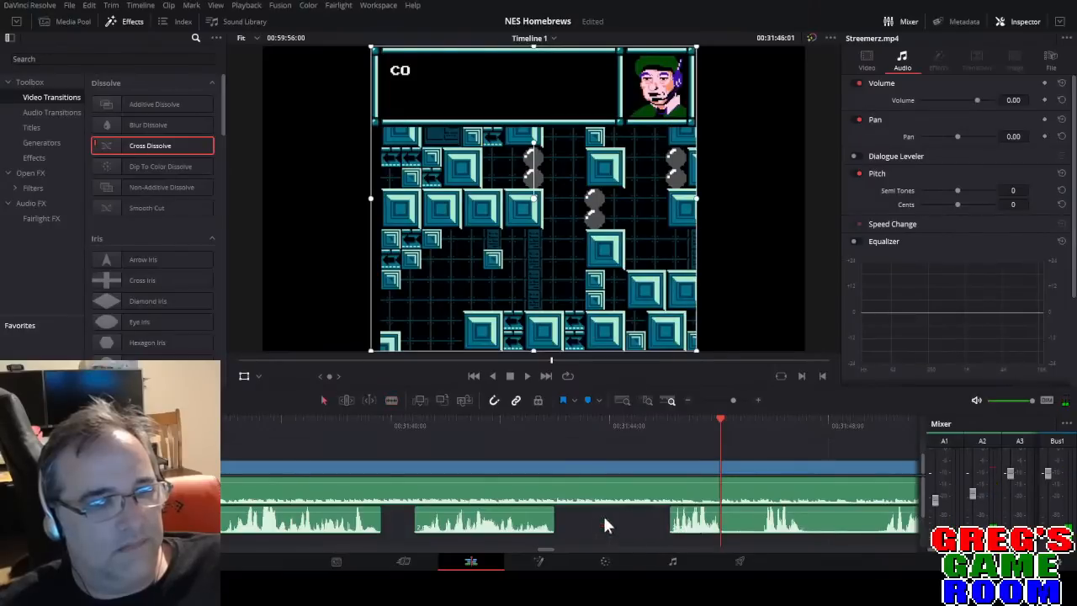
Play the narration from about 00:31:42, and cut out the two silent stretches between its phrases from 00:31:46 to 00:31:49.
click(517, 423)
key(space)
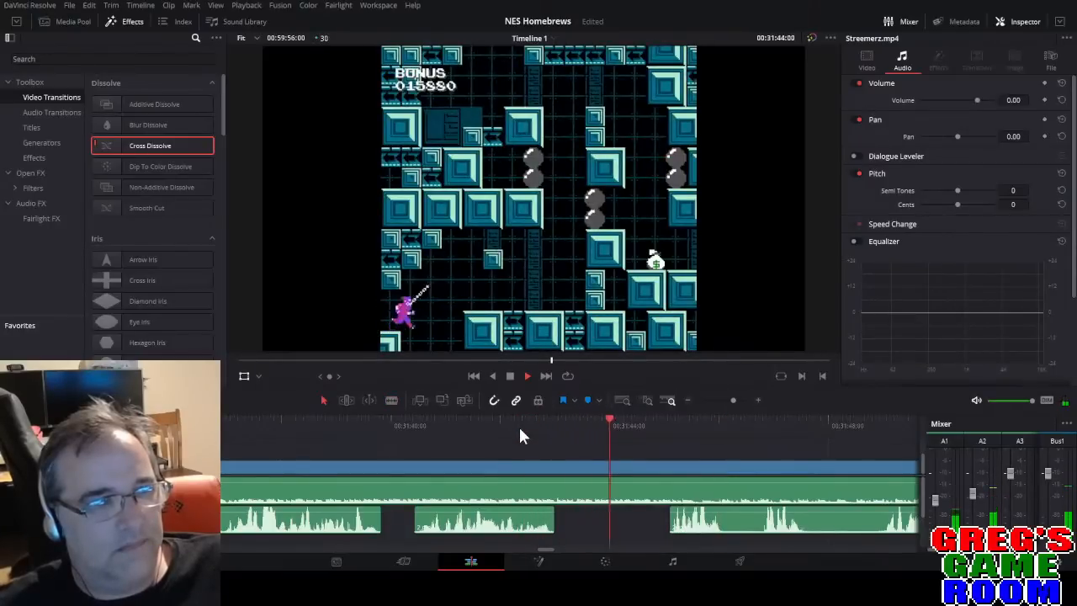
key(space)
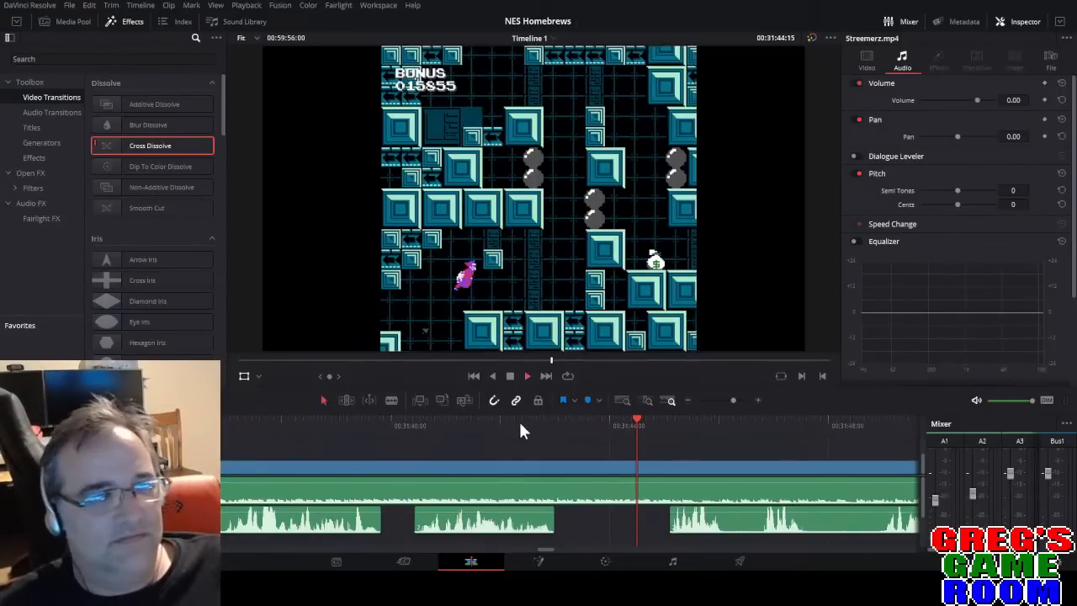
key(space)
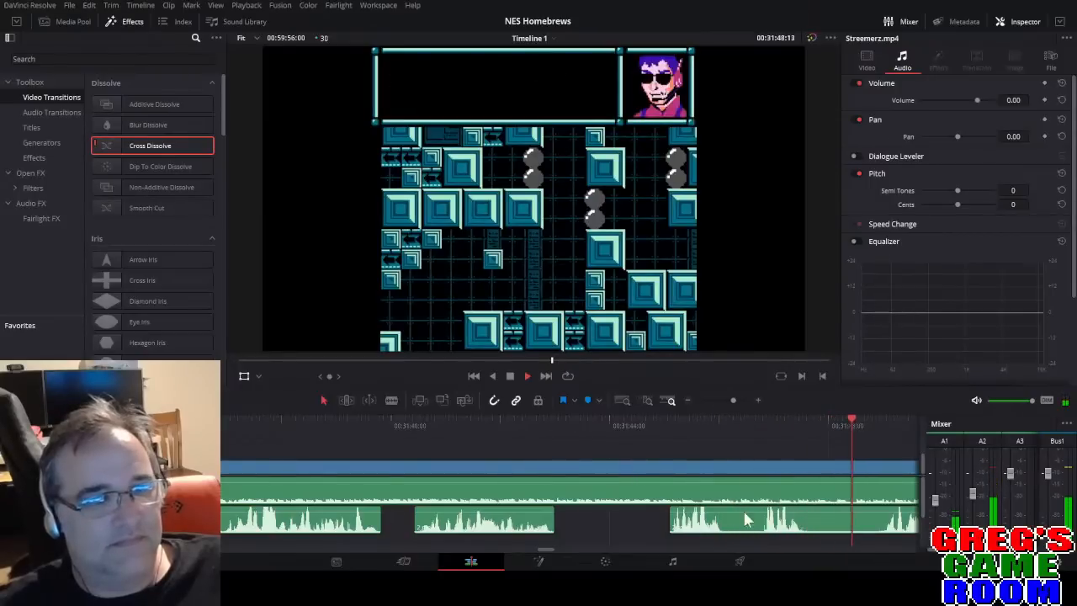
key(space)
key(b)
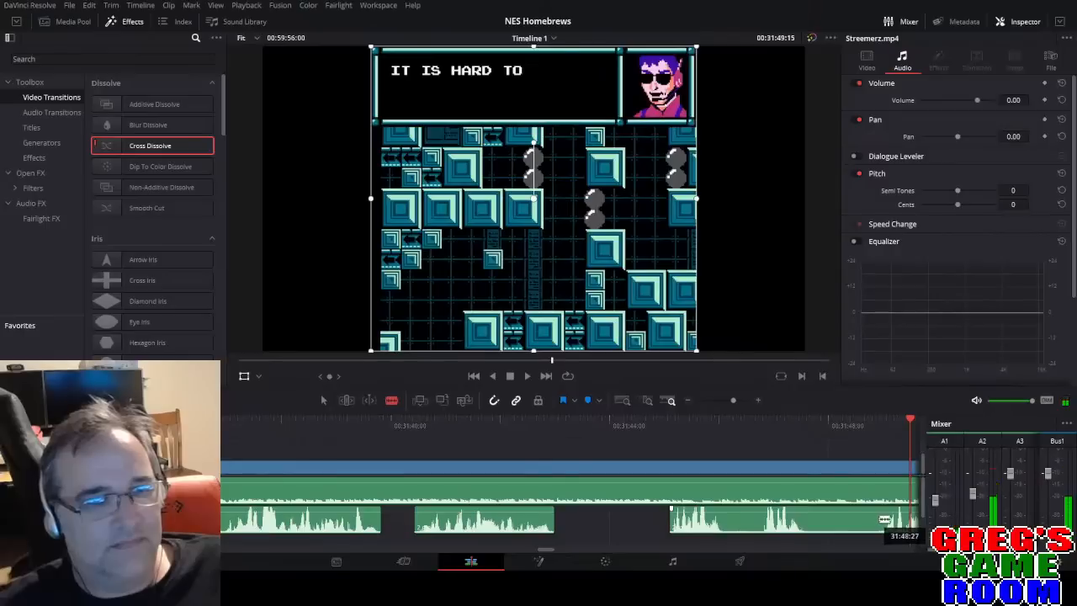
drag(885, 520, 808, 521)
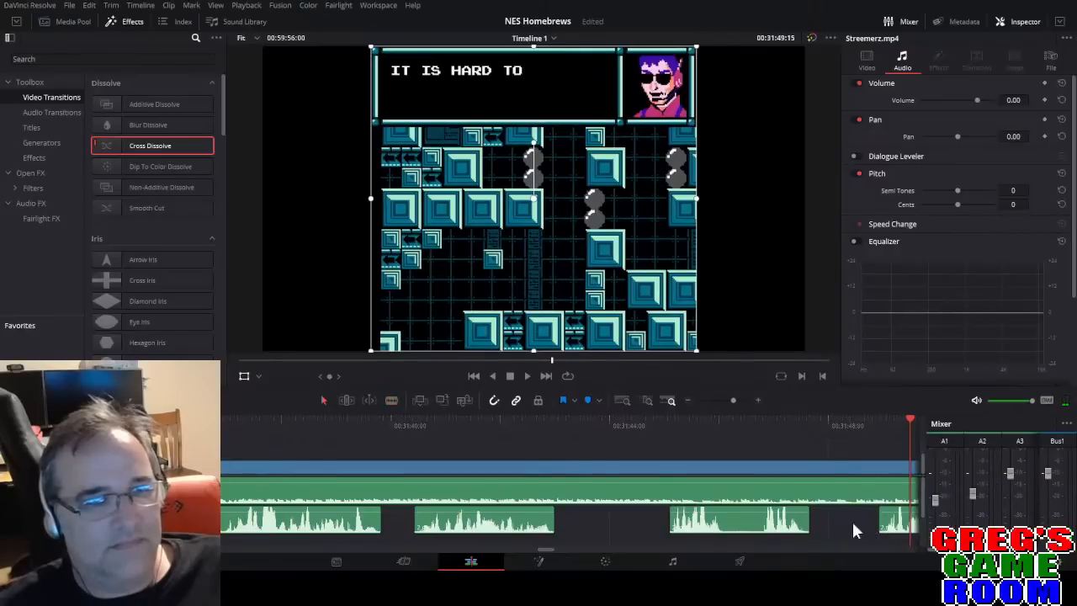
click(743, 528)
key(Delete)
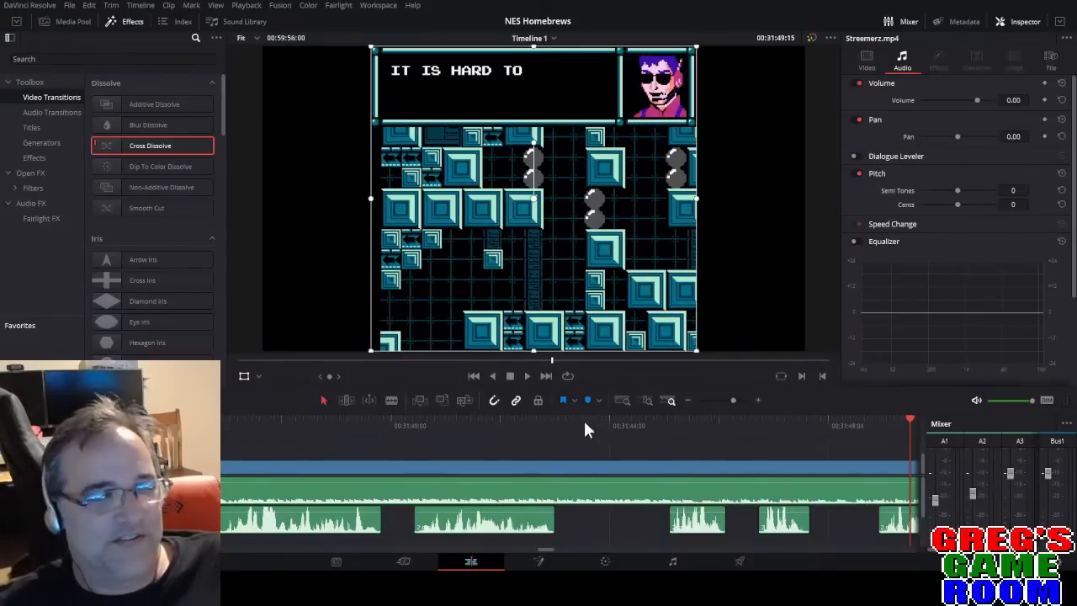
Play the narration from 00:31:48:28, cut it at about 00:31:52, and delete the section before the cut.
click(877, 427)
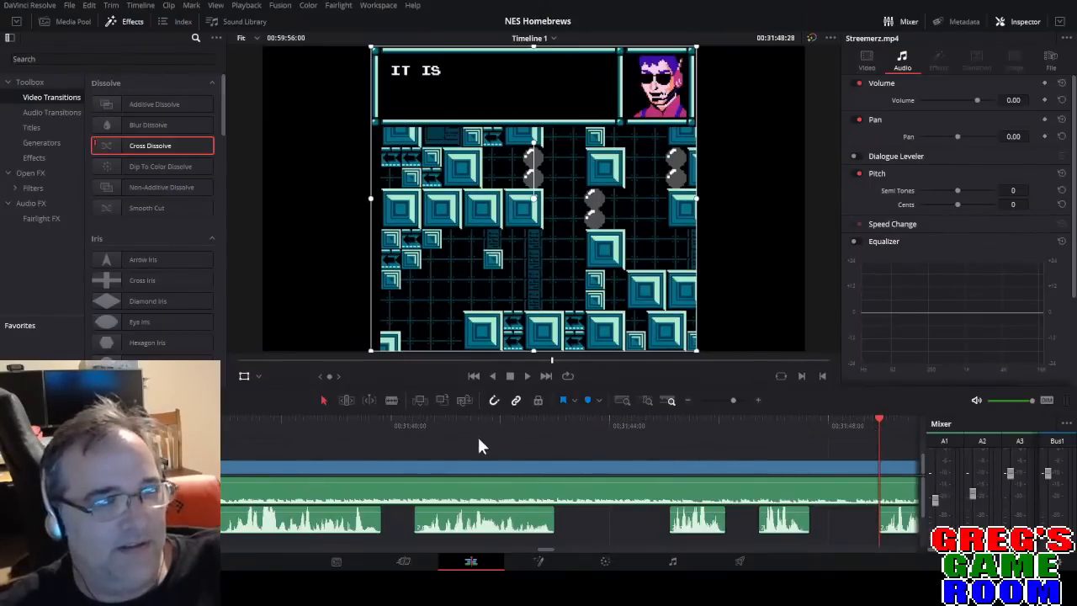
key(space)
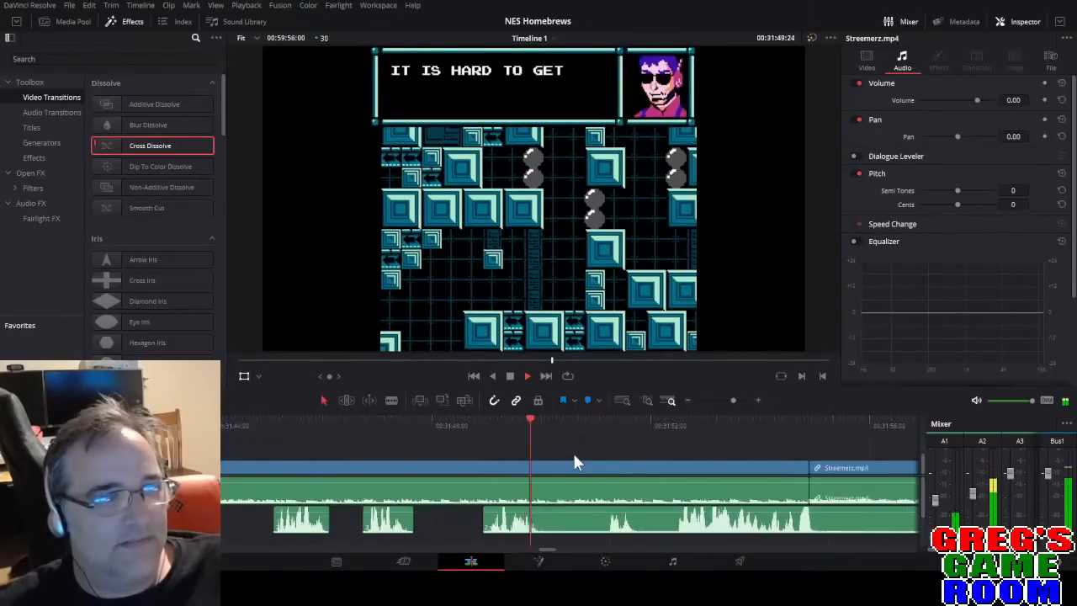
click(730, 400)
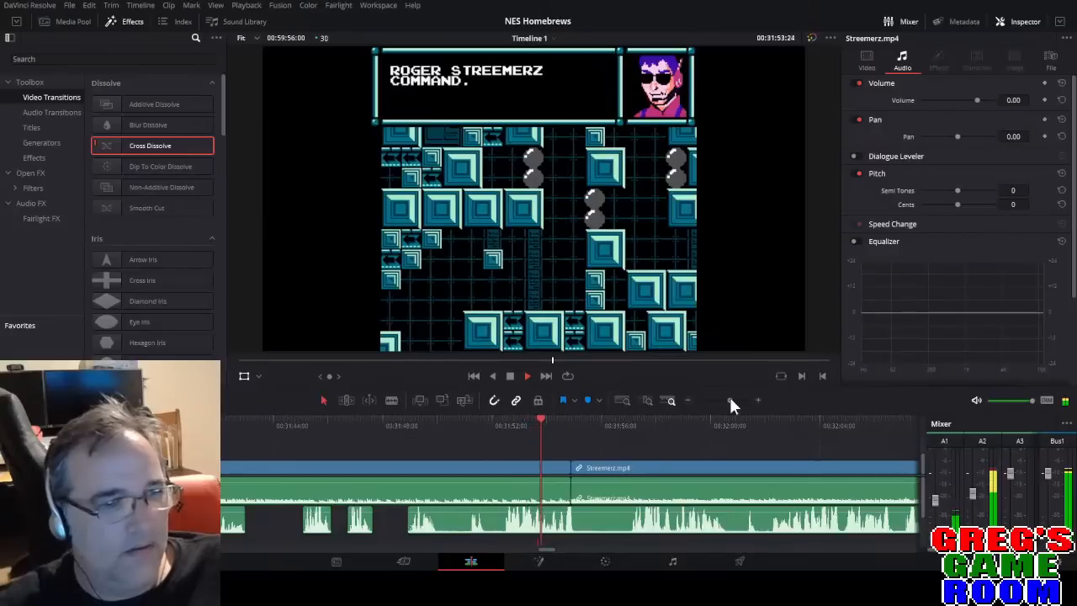
key(b)
key(space)
click(502, 520)
key(a)
click(476, 522)
key(BackSpace)
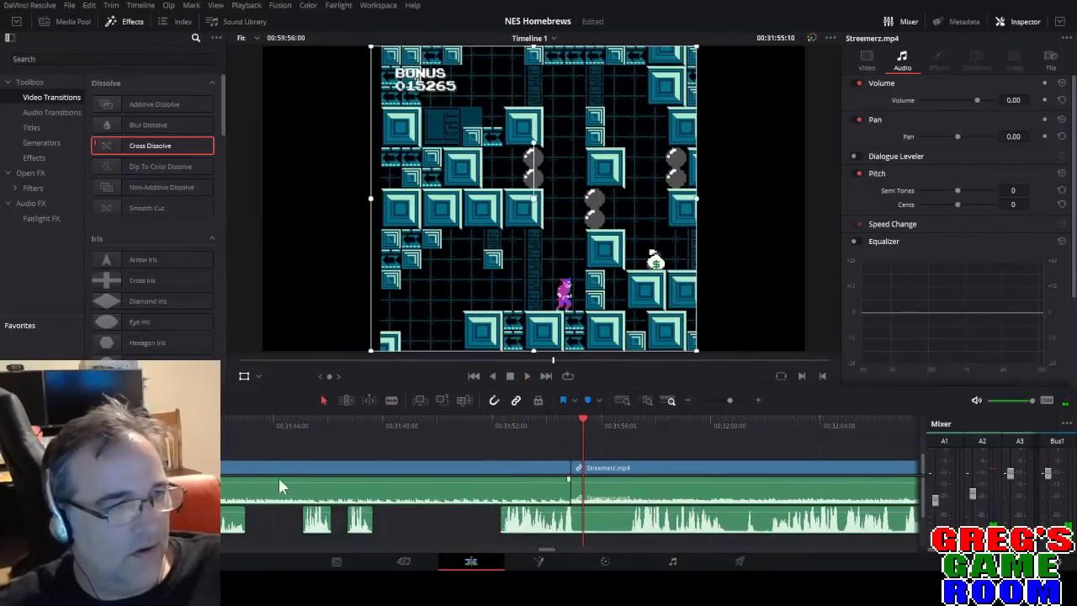
Play the two short narration pieces around 00:31:46 and move them later to meet the narration near 00:31:52.
click(302, 428)
key(space)
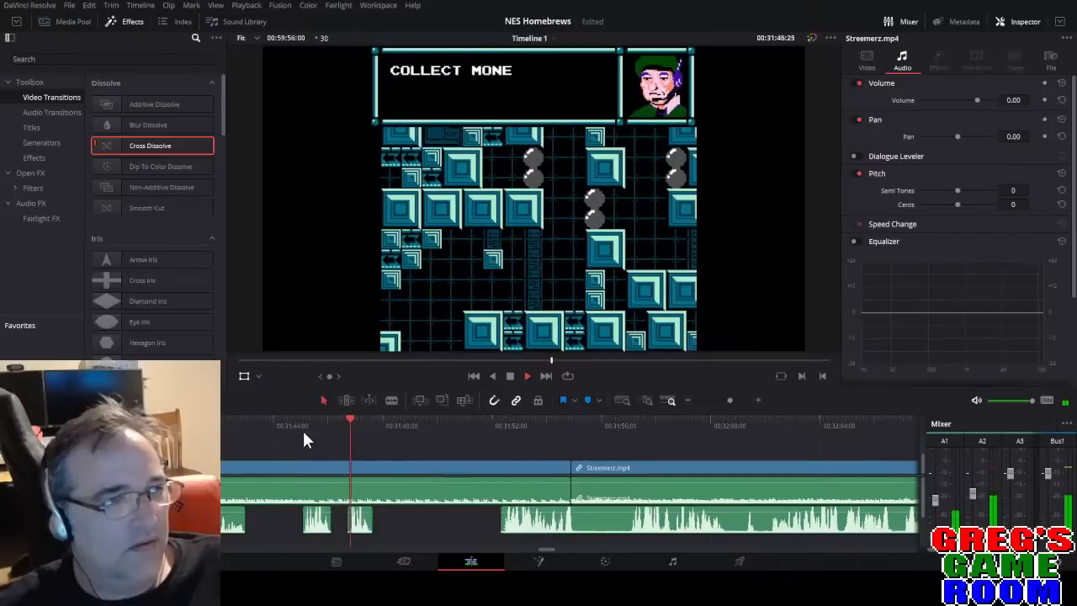
key(space)
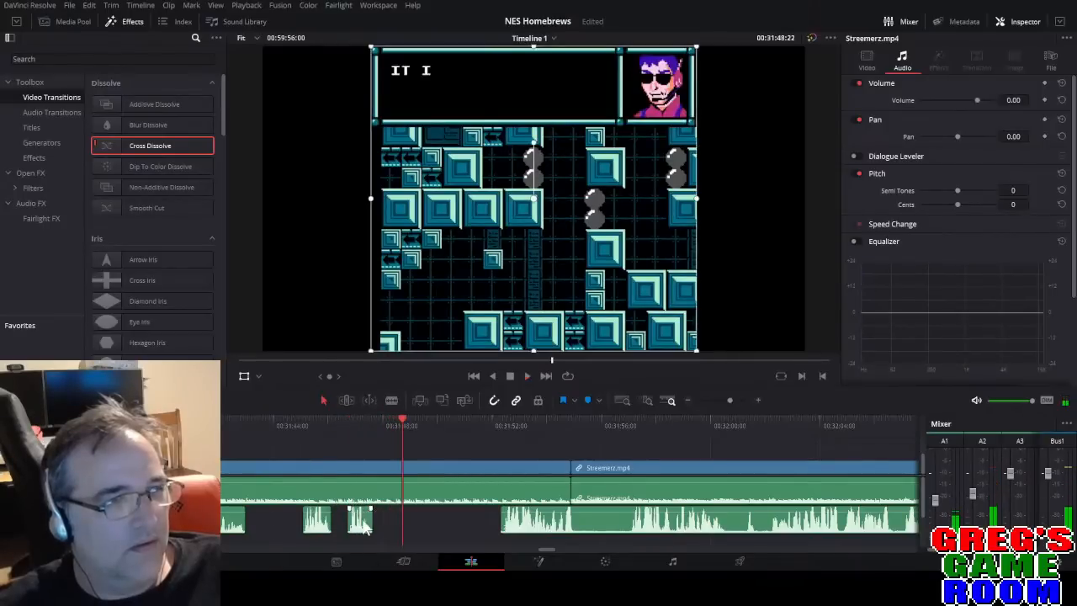
drag(362, 526, 455, 525)
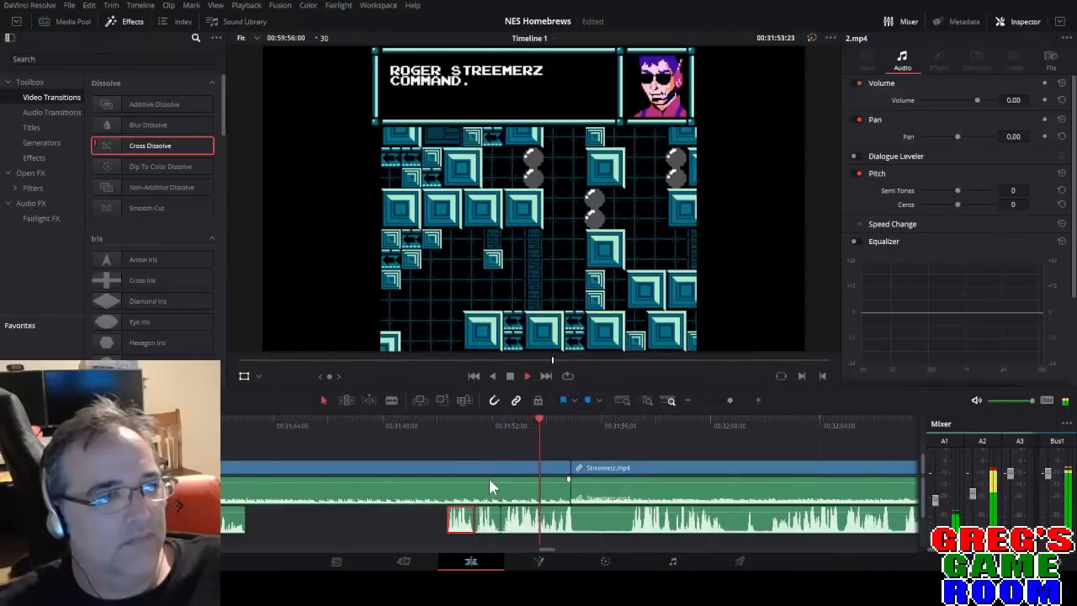
Delete the two short narration pieces just before the narration near 00:31:52 and continue playback.
key(space)
key(Delete)
click(485, 519)
key(Delete)
key(space)
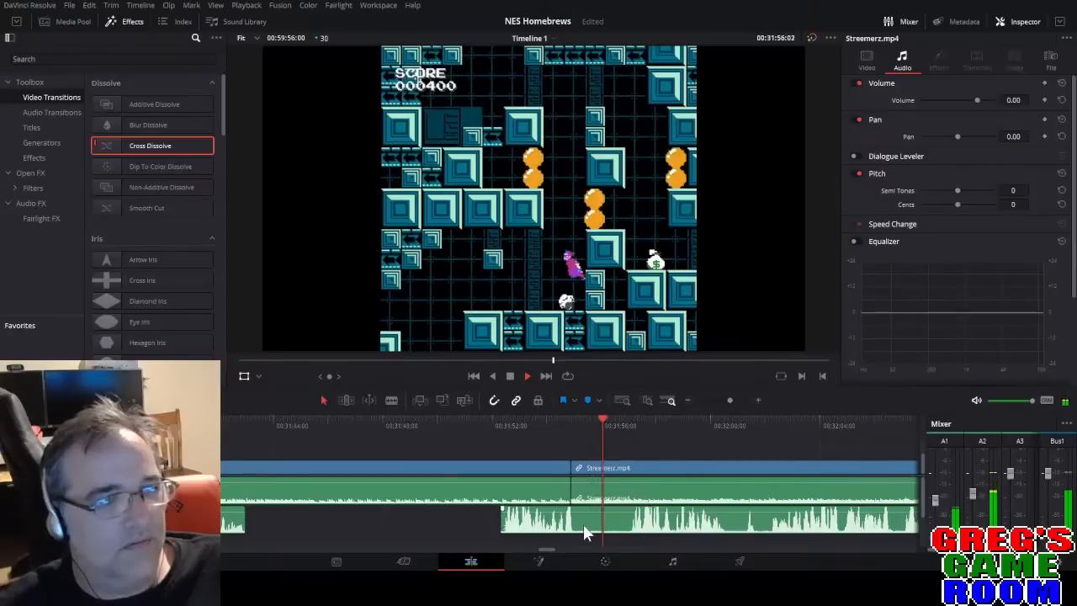
With snapping off, cut out the silent narration between about 00:31:55 and 00:31:57, and turn snapping back on.
key(space)
key(b)
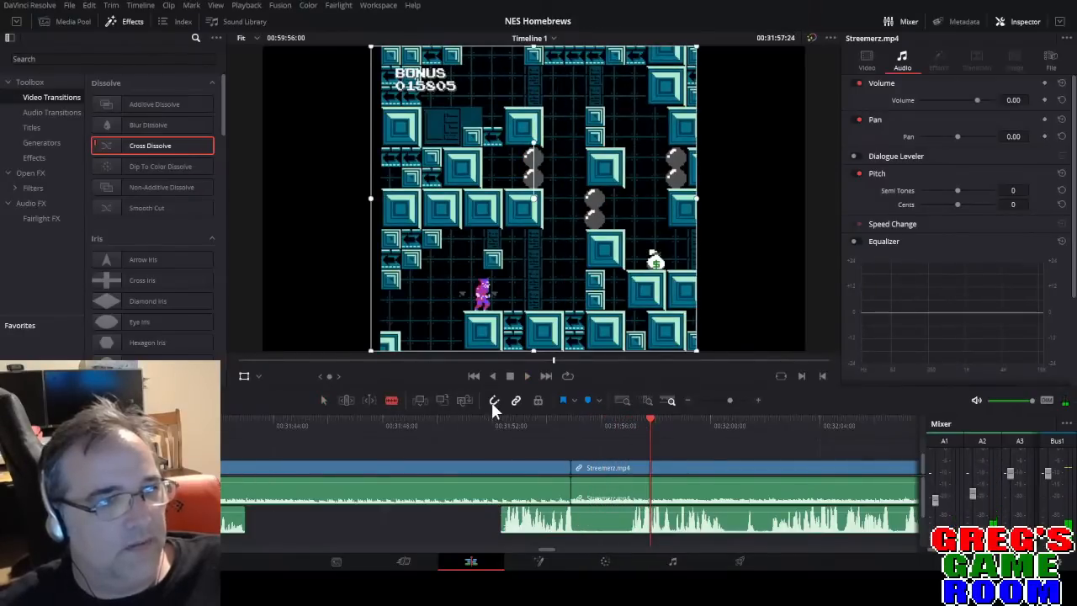
click(577, 522)
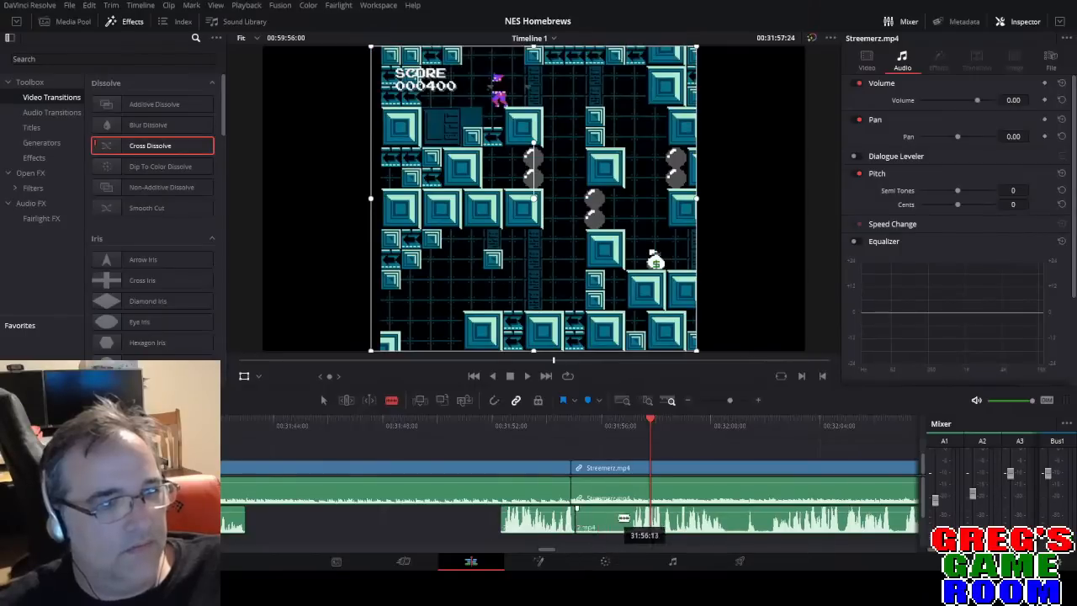
click(631, 517)
key(a)
click(601, 521)
key(Delete)
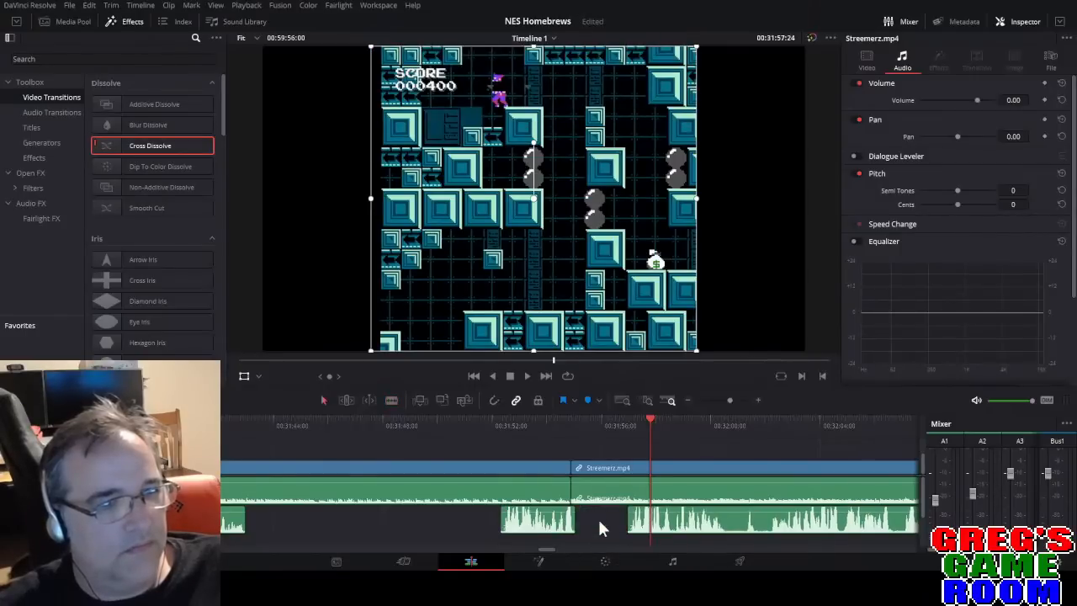
click(495, 398)
Move the short narration clip earlier in two passes to start at about 00:31:47, playing it against the game dialogue.
drag(530, 518, 481, 517)
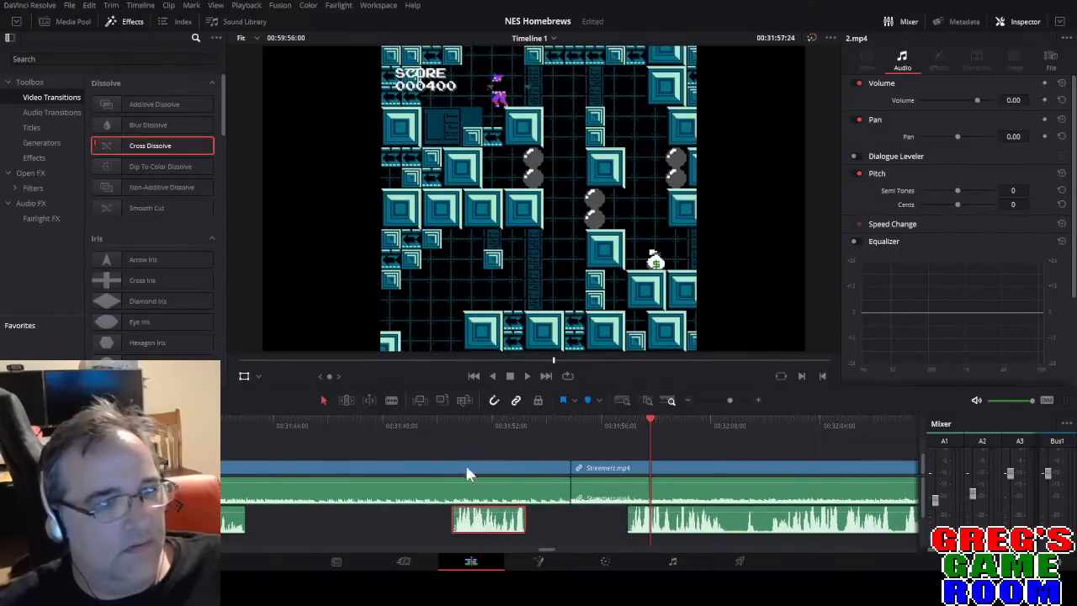
click(440, 424)
key(space)
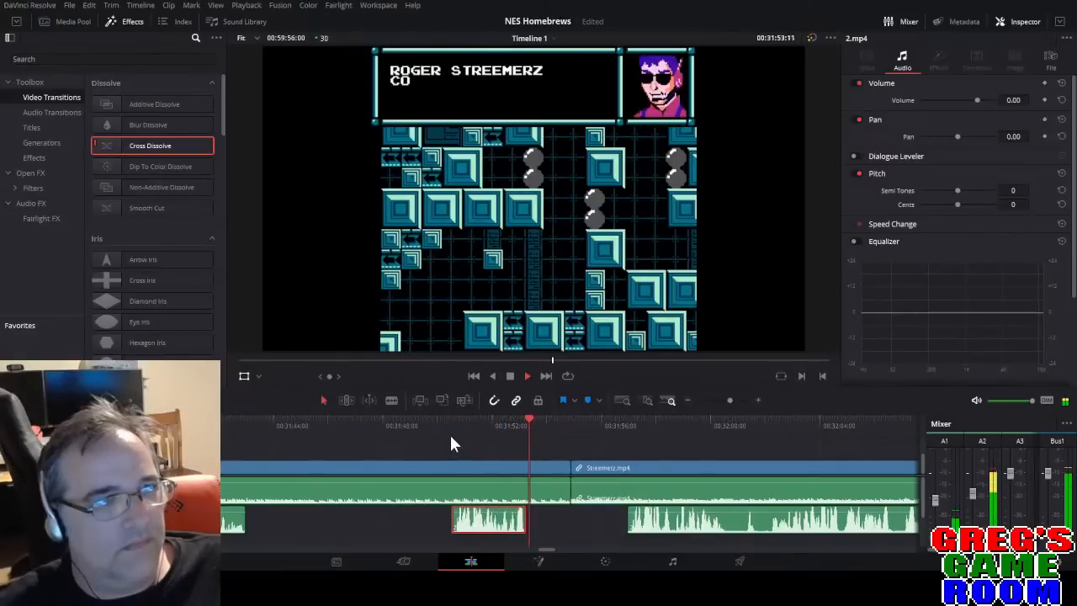
drag(365, 428, 361, 428)
drag(488, 522, 397, 521)
key(space)
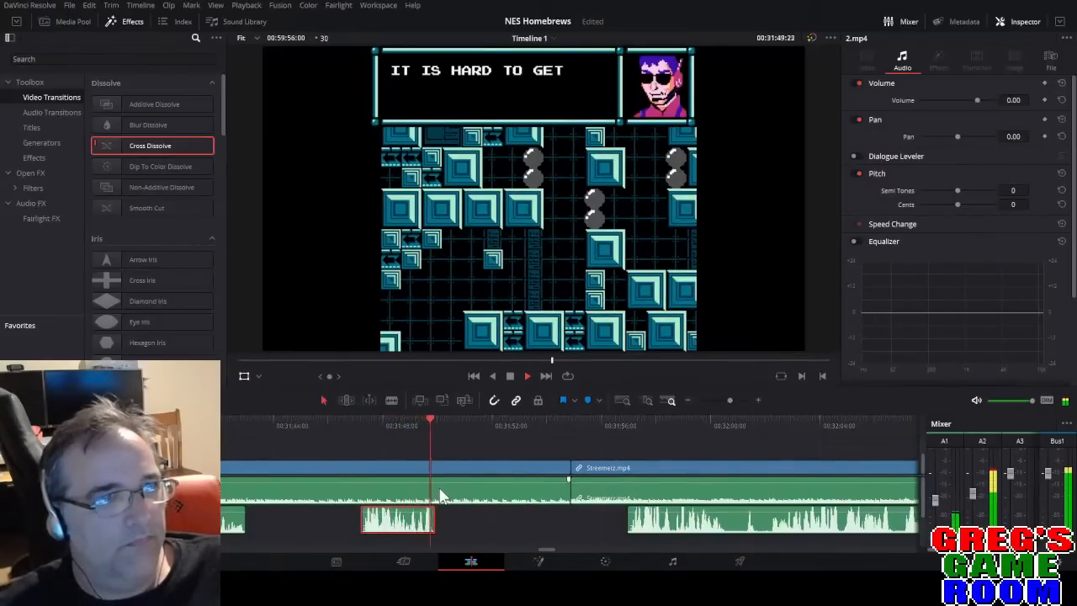
Cut the Streemerz clip at 00:31:51:06 and delete the piece up to the next gameplay cut, closing the gap.
key(space)
key(b)
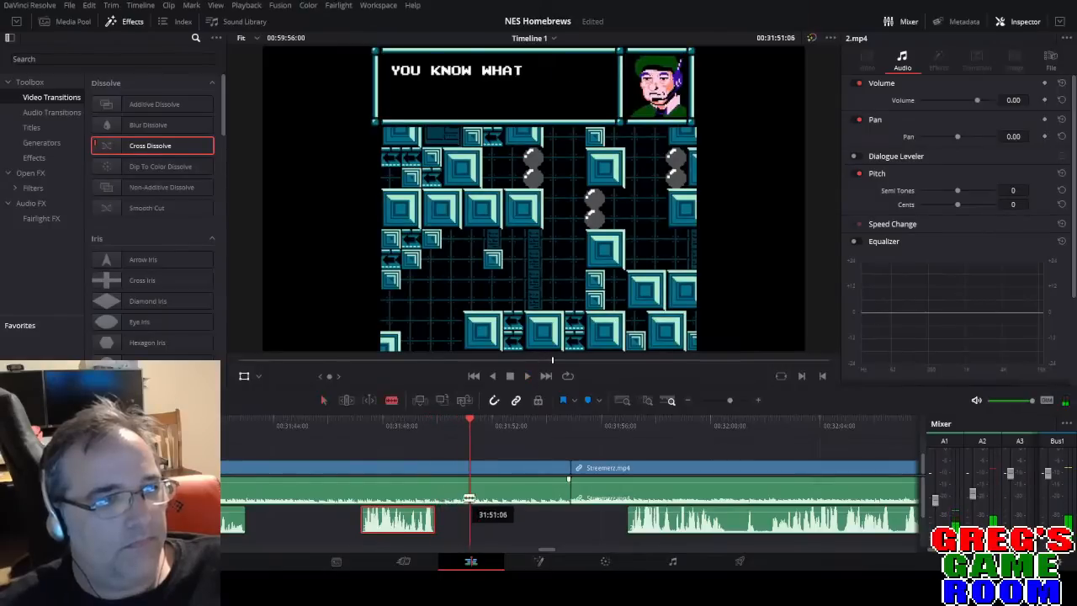
click(470, 495)
key(a)
click(497, 492)
key(Delete)
Cut the narration at about 00:31:56:28, move the preceding piece earlier to the gameplay cut at about 00:31:51:06, and play it back.
click(517, 421)
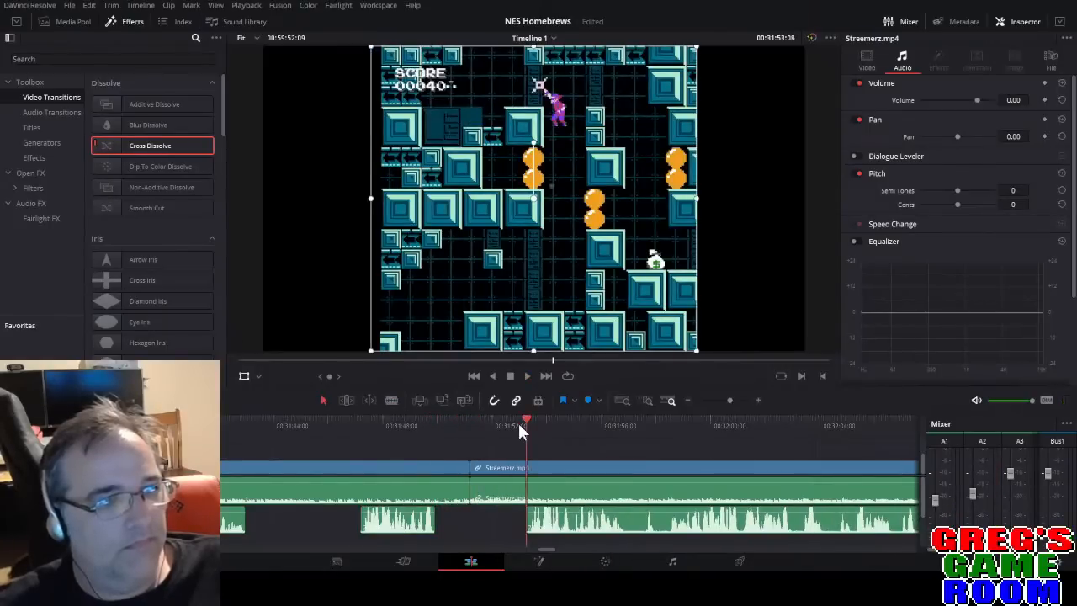
key(space)
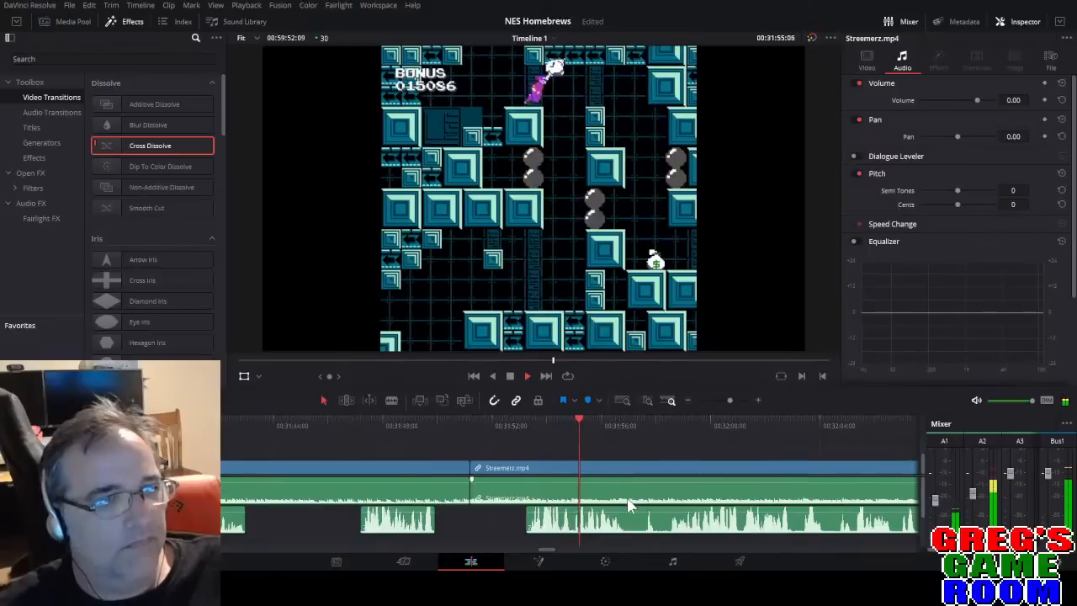
key(space)
key(b)
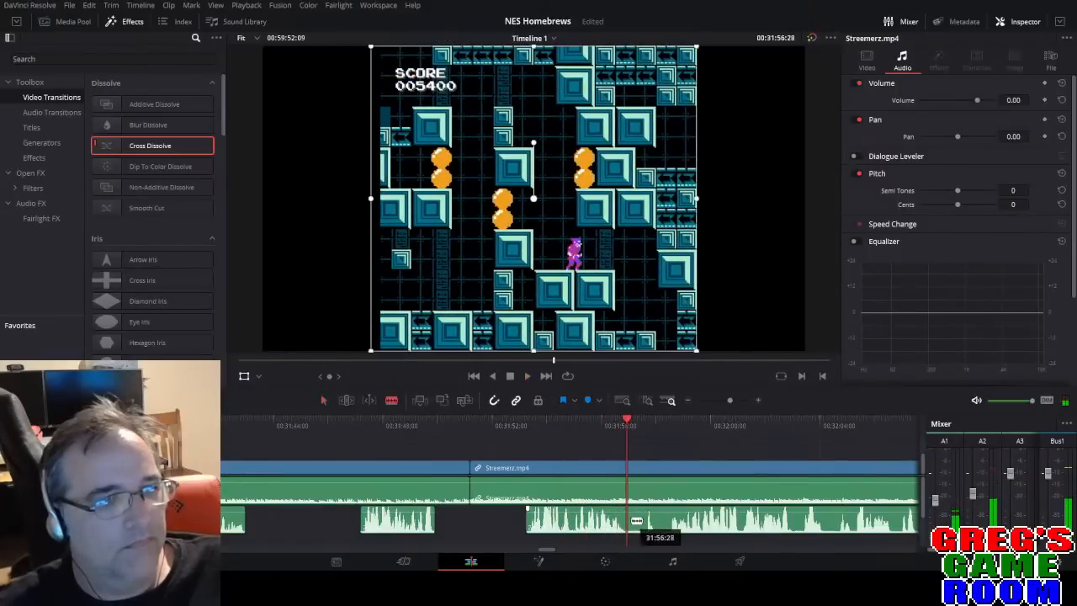
key(a)
drag(589, 521, 512, 529)
click(454, 425)
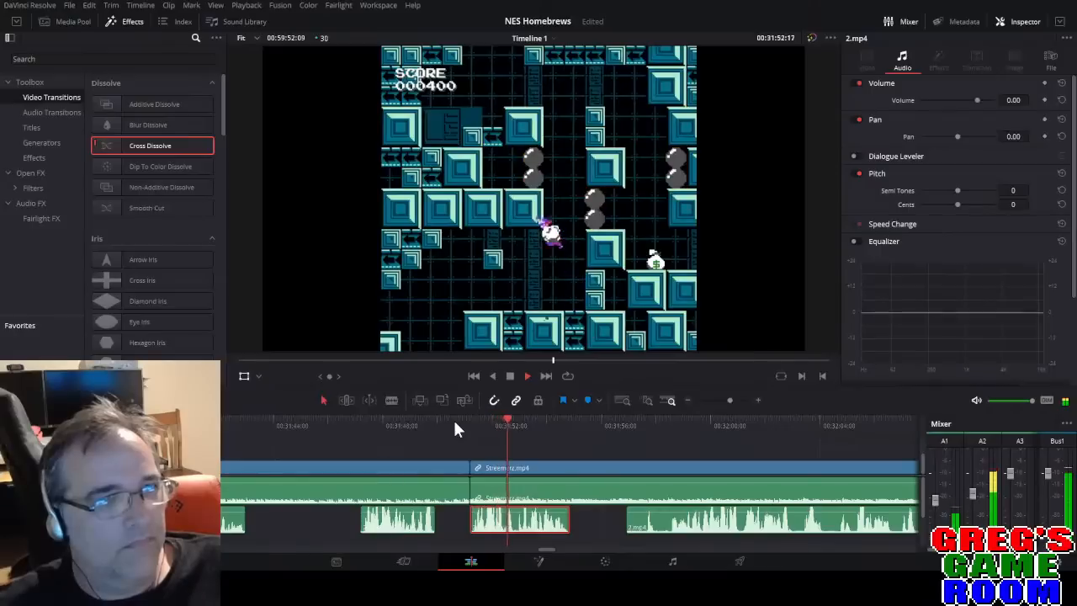
key(space)
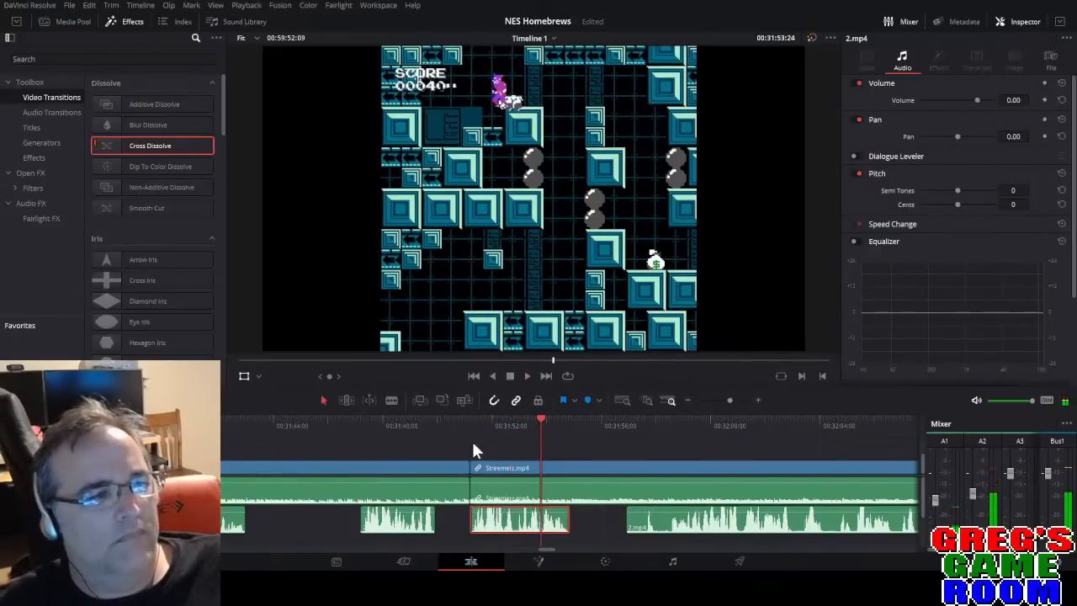
Shift that narration piece slightly later to start at about 00:31:51:24 and play it against the gameplay.
drag(512, 528, 523, 530)
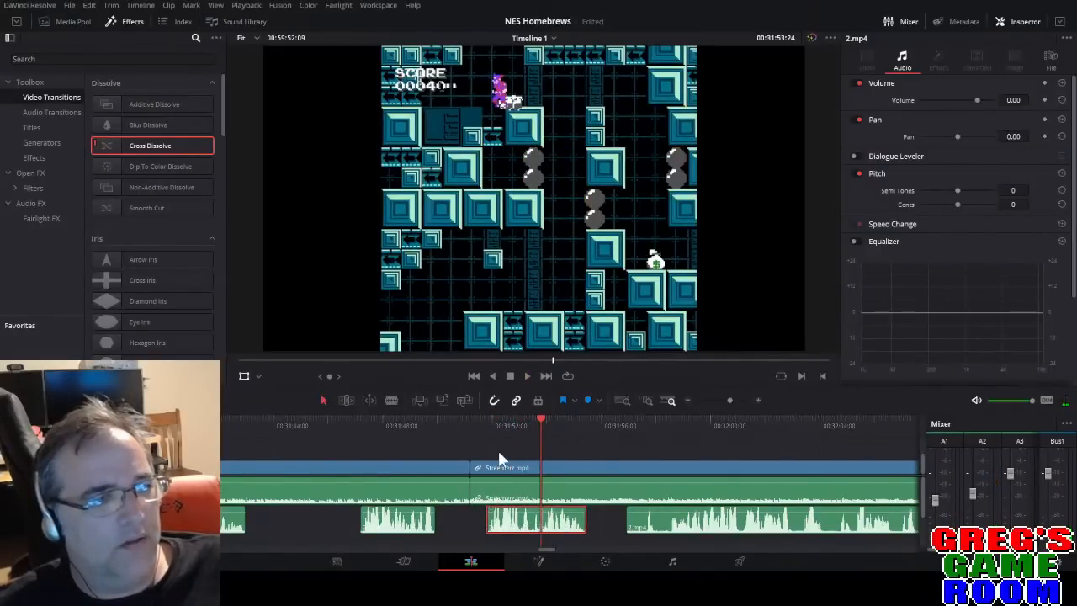
click(483, 424)
key(space)
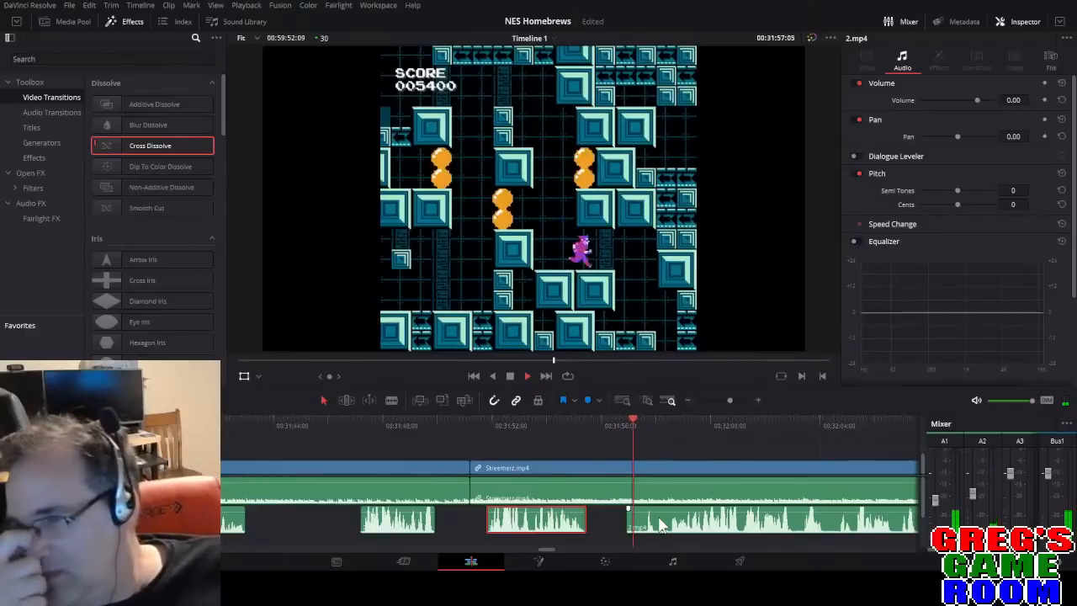
key(b)
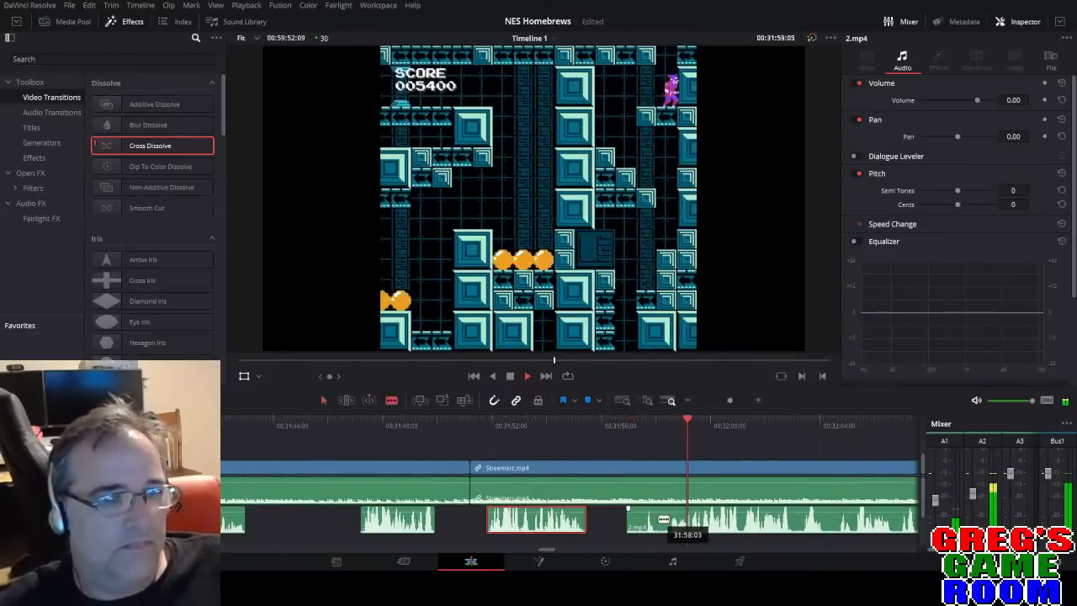
click(391, 421)
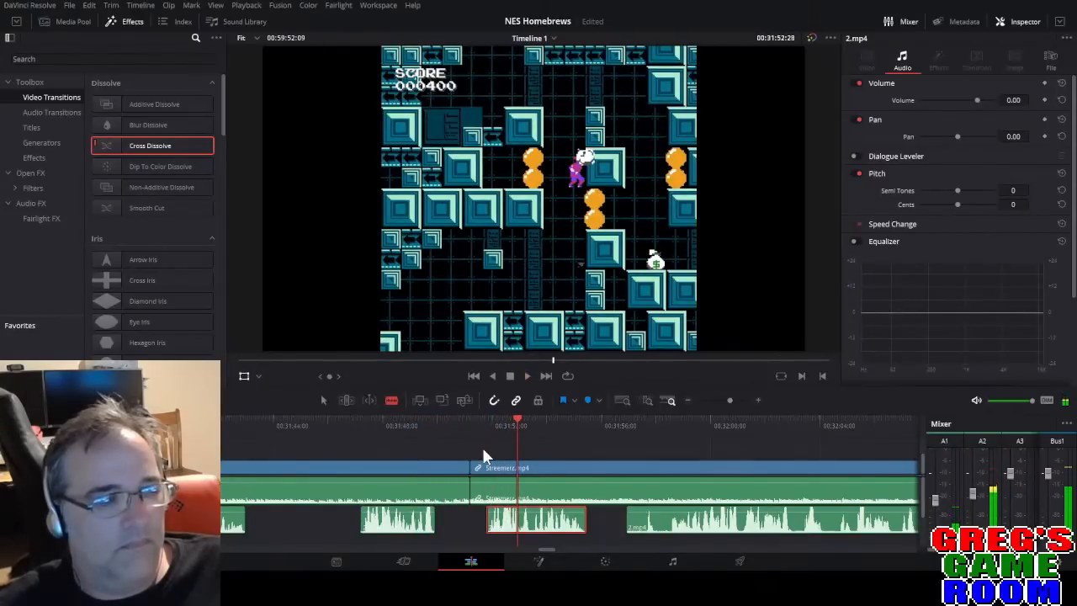
click(331, 426)
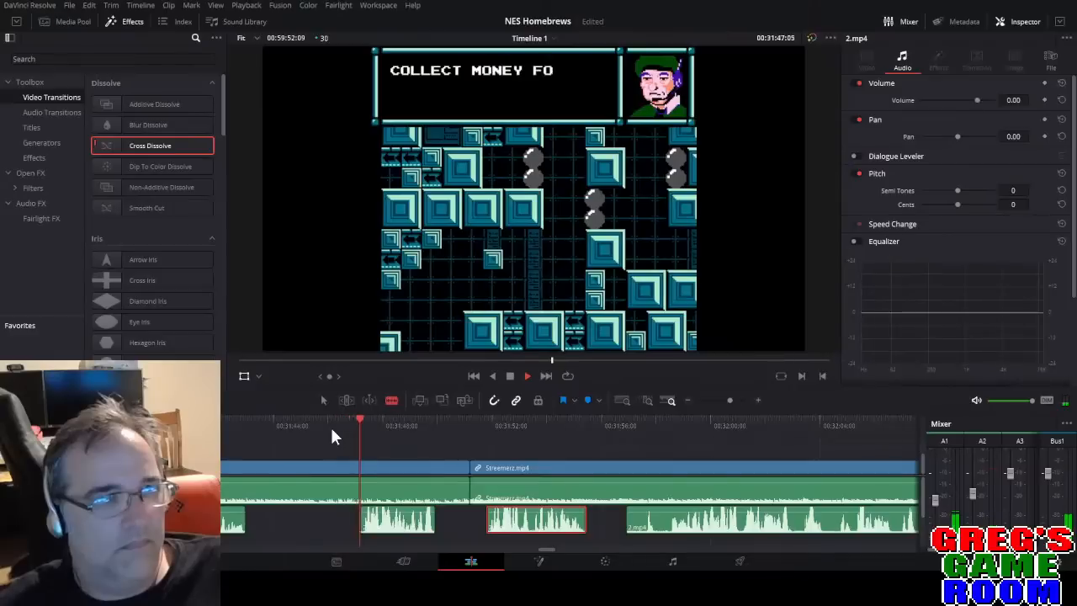
click(224, 426)
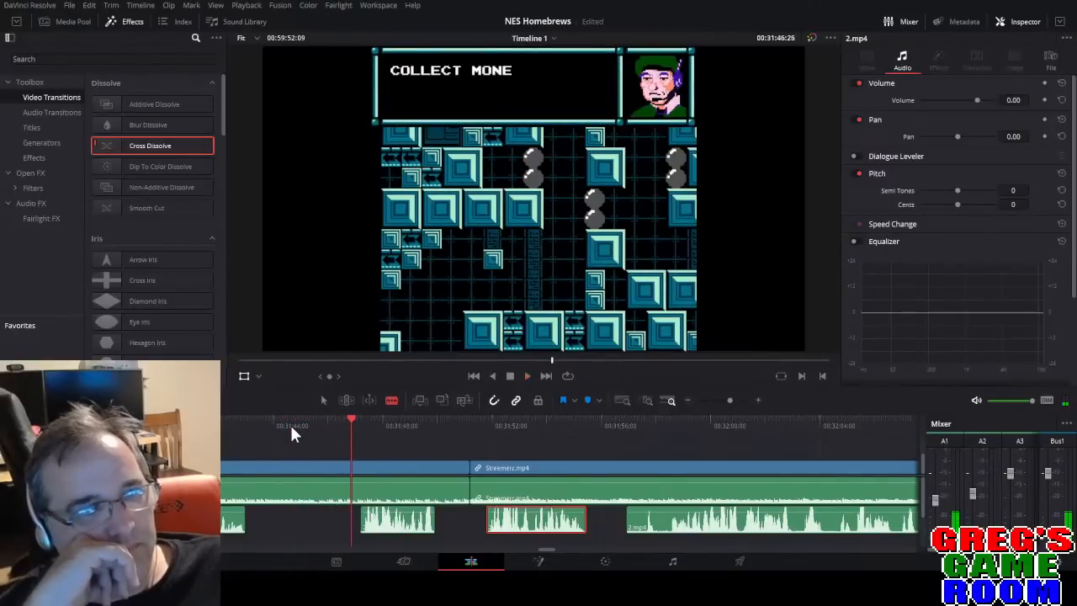
Move the short narration clip before it earlier to start at 00:31:46:03, and play it against the game dialogue.
key(space)
click(327, 418)
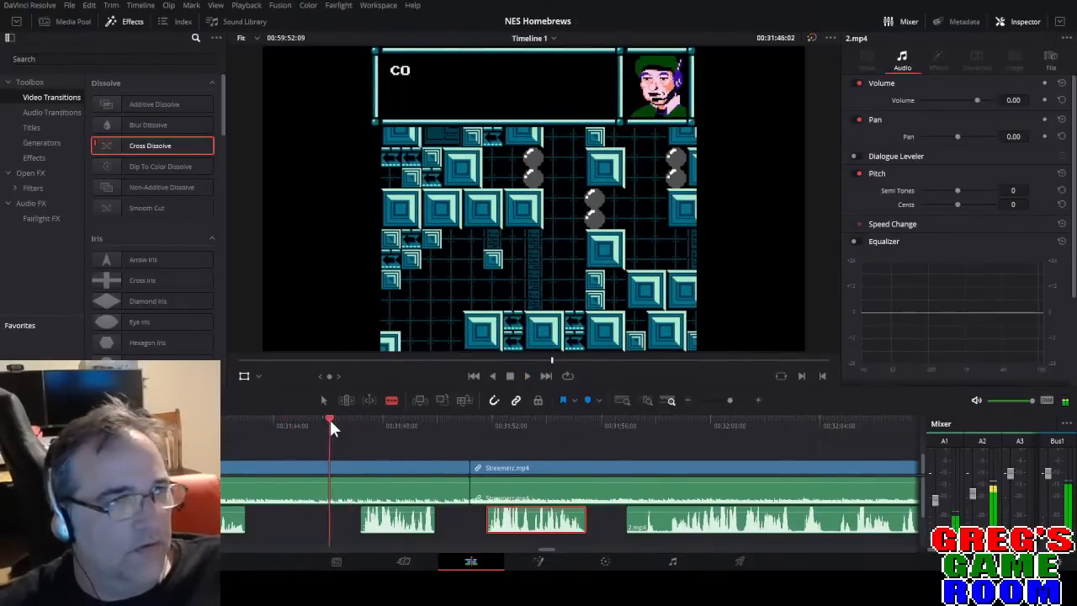
drag(395, 526, 368, 528)
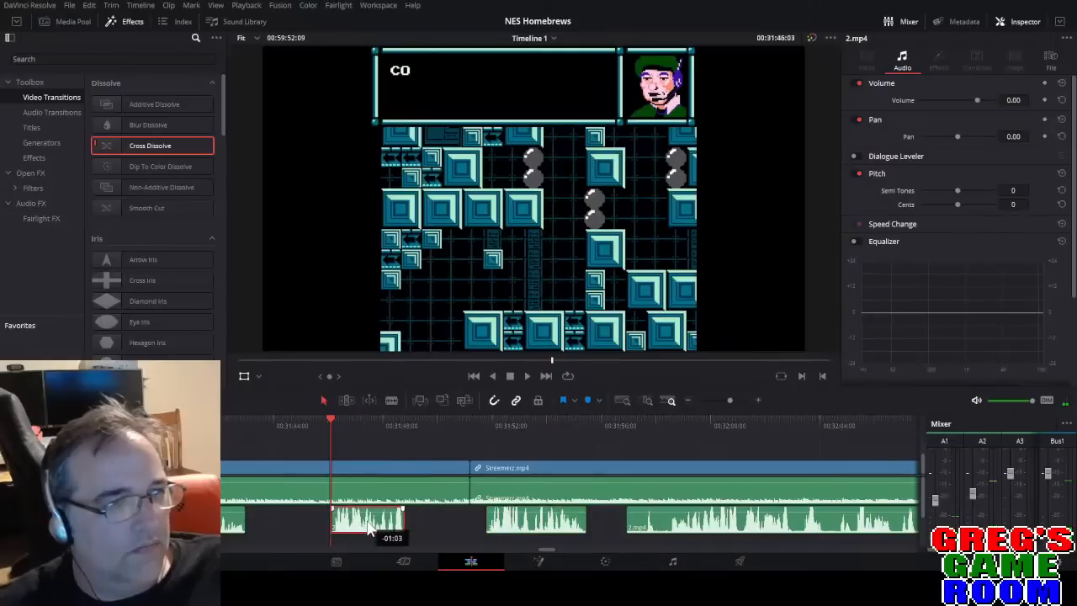
key(space)
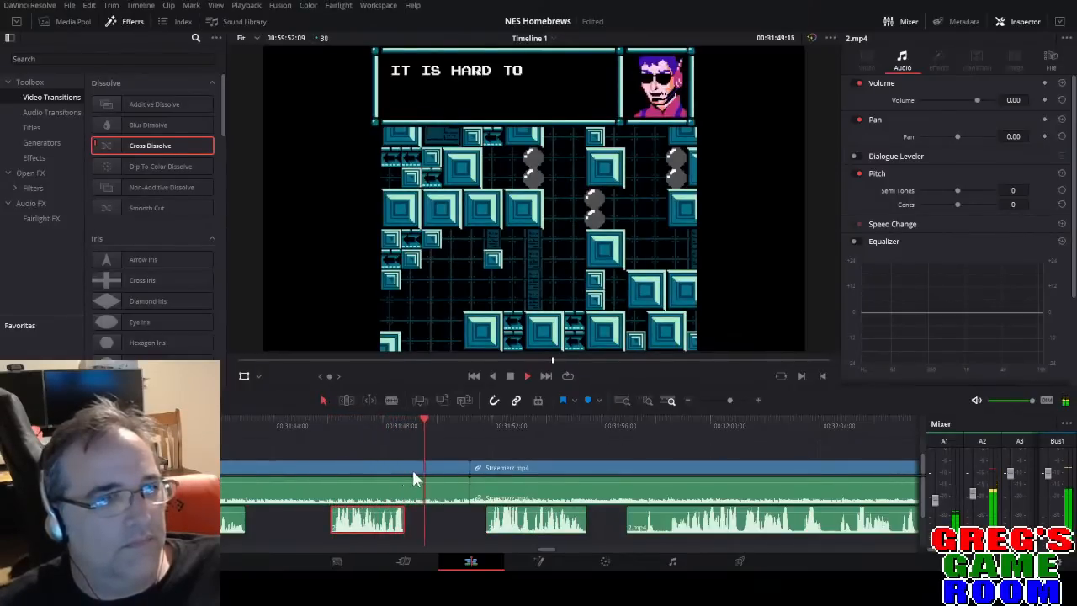
Cut the Streemerz clip at 00:31:50:07, delete the piece up to the next gameplay cut, closing the gap, and continue playback.
key(b)
key(space)
click(443, 493)
key(a)
click(452, 494)
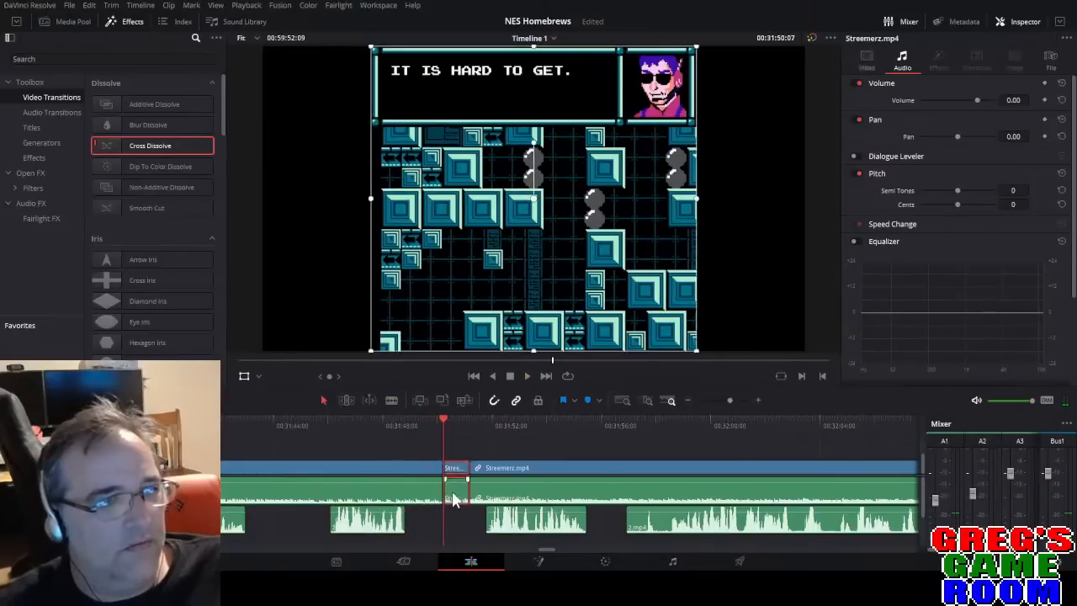
key(BackSpace)
key(space)
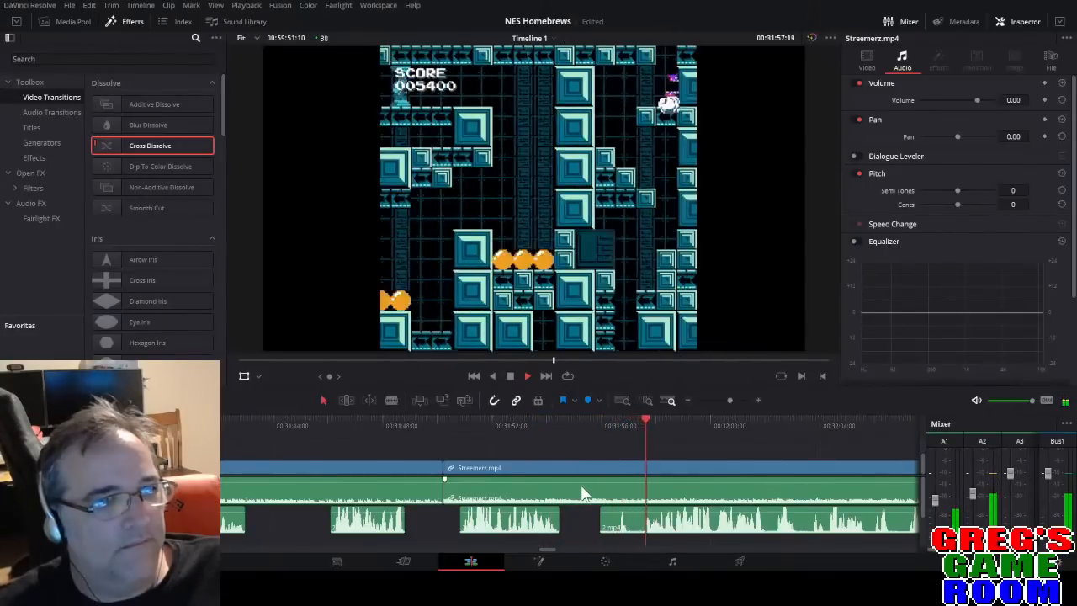
Cut the narration at about 00:31:56:20 and delete the short piece before the cut.
key(b)
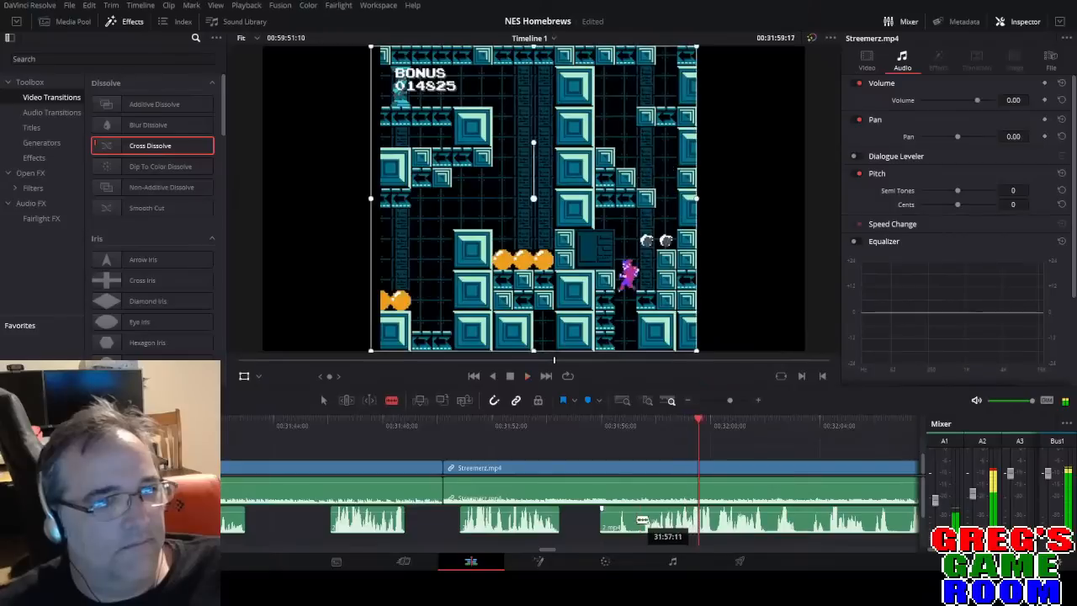
click(610, 520)
key(Delete)
click(623, 427)
Remove the narration pause between about 00:31:56:28 and 00:31:57:15, and move the short opening piece up against the remaining narration.
drag(725, 400, 737, 399)
key(b)
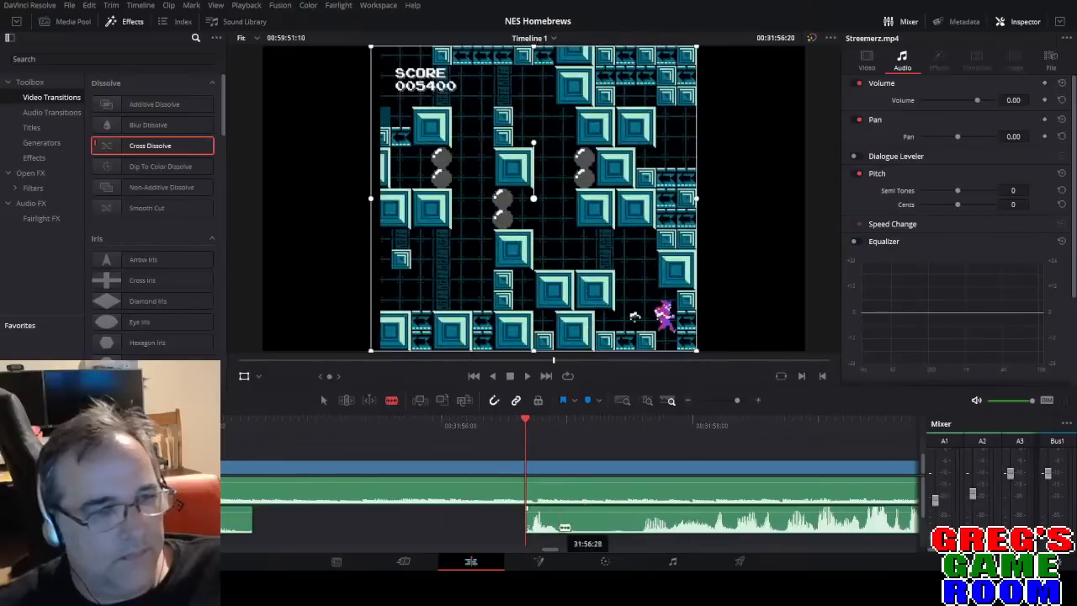
click(563, 528)
click(634, 520)
key(a)
click(602, 527)
key(Delete)
drag(545, 528, 617, 527)
key(space)
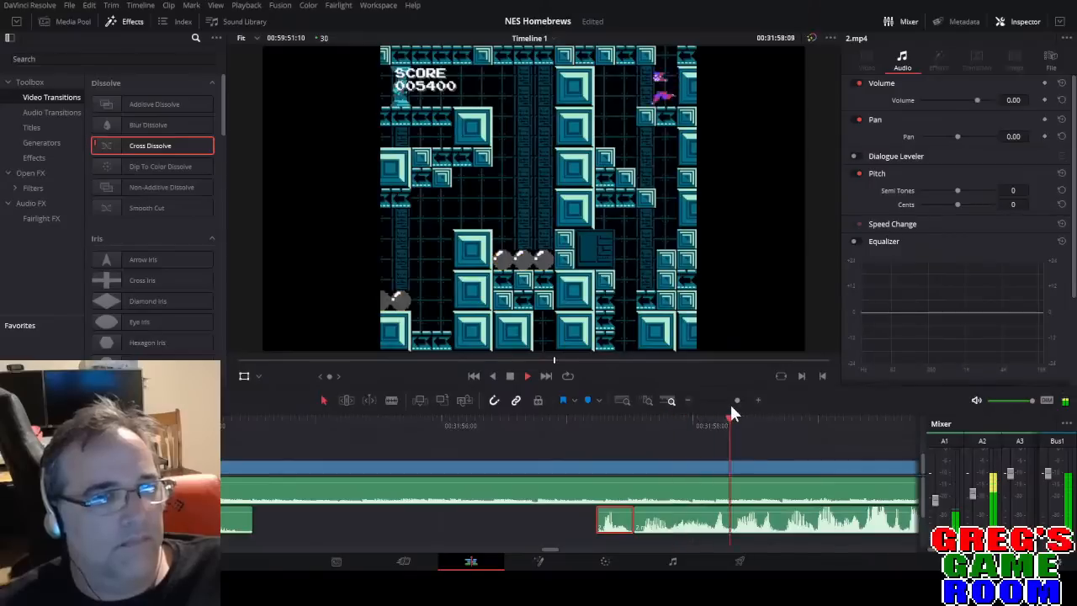
click(730, 400)
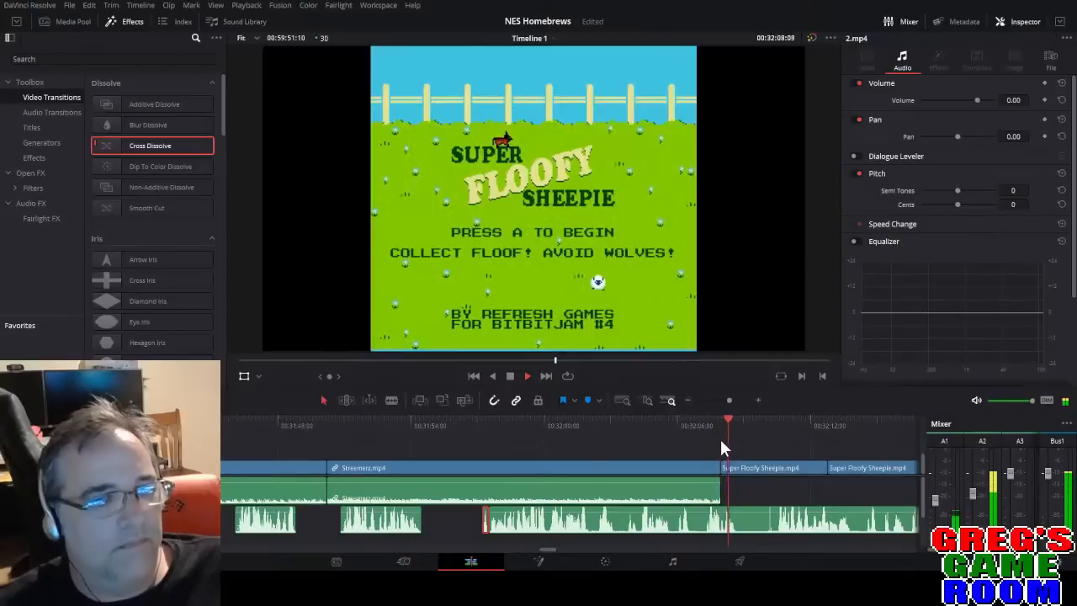
Cut the narration at about 00:32:08:20 and 00:32:10:15 and delete the silent piece between the cuts.
key(space)
click(729, 400)
drag(730, 399, 736, 400)
click(650, 529)
click(488, 530)
key(a)
click(555, 532)
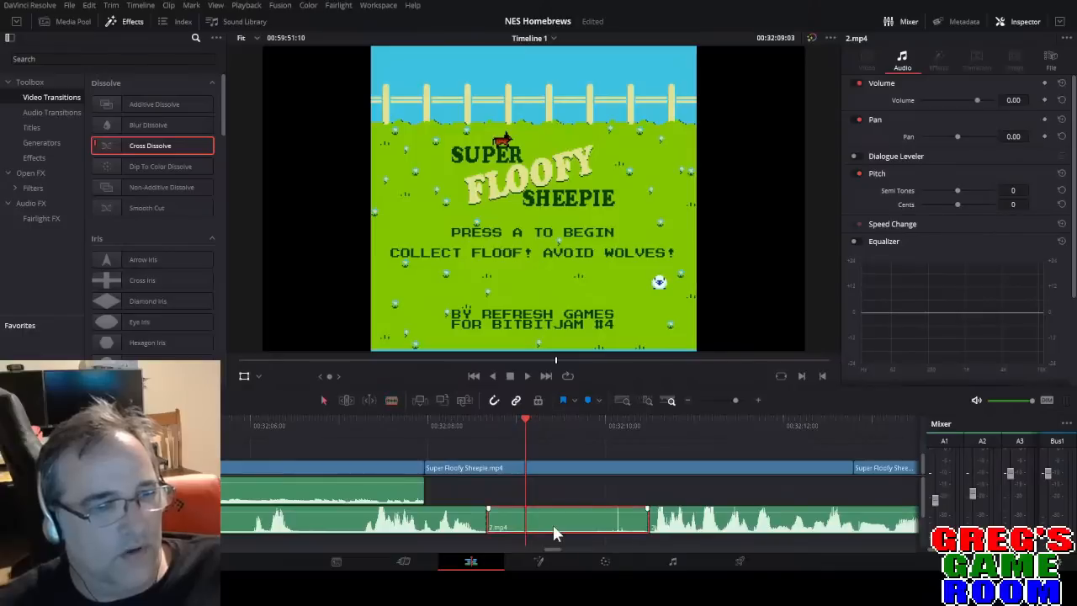
key(Delete)
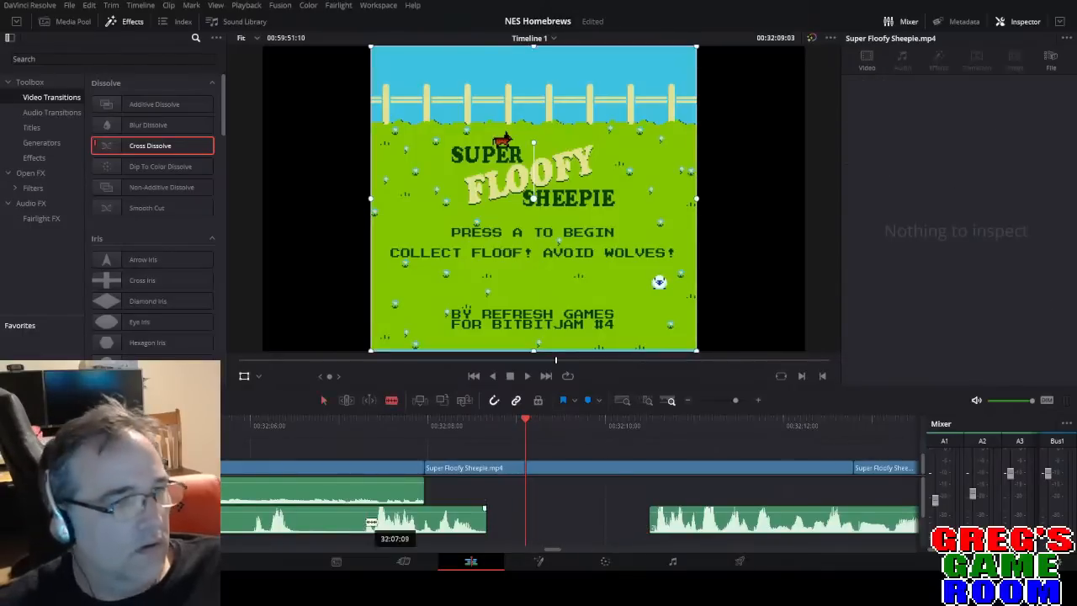
Delete the narration pause between about 00:32:06:17 and 00:32:07:07, and move the following piece earlier to close the gap.
click(361, 524)
click(302, 526)
key(a)
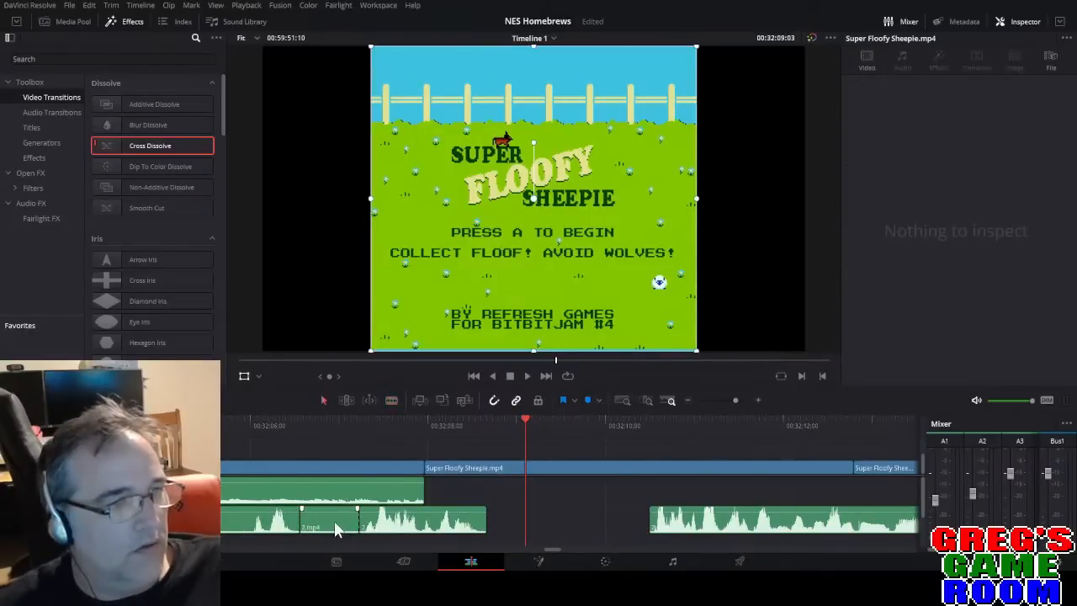
click(335, 524)
key(Delete)
drag(411, 524, 355, 528)
Select the narration pieces over the end of the Streemerz footage, play through them, and move them about one second earlier.
drag(732, 401, 729, 401)
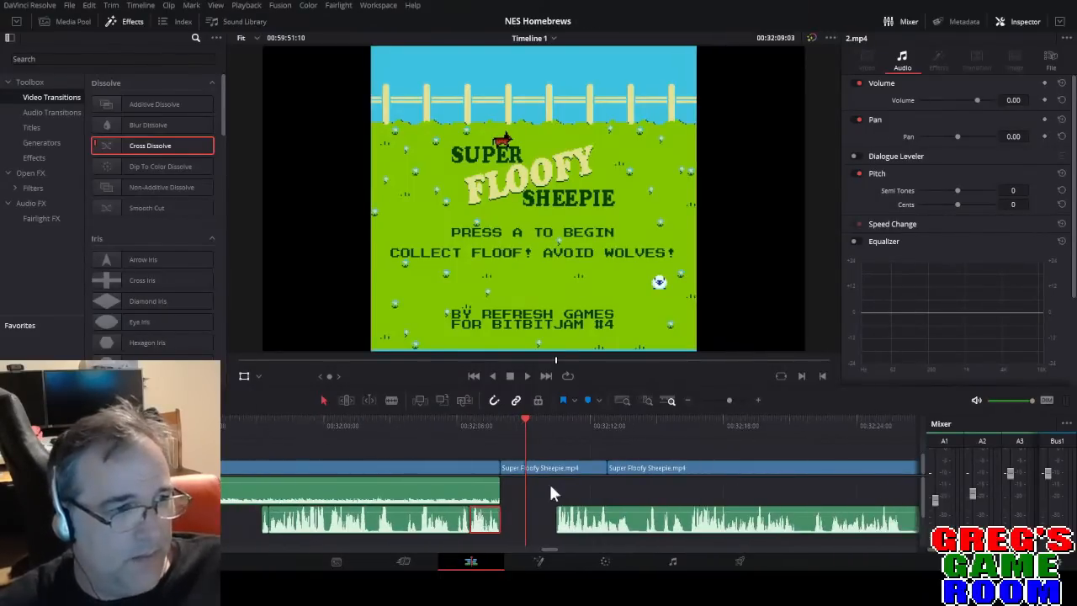
drag(245, 522, 473, 521)
click(504, 523)
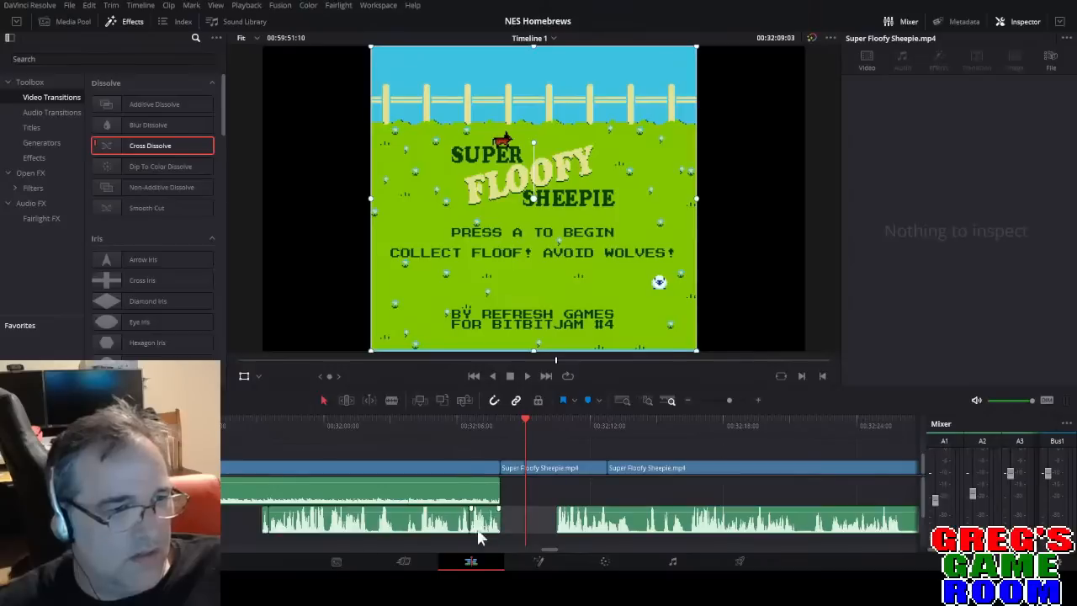
drag(237, 522, 479, 531)
click(261, 419)
key(space)
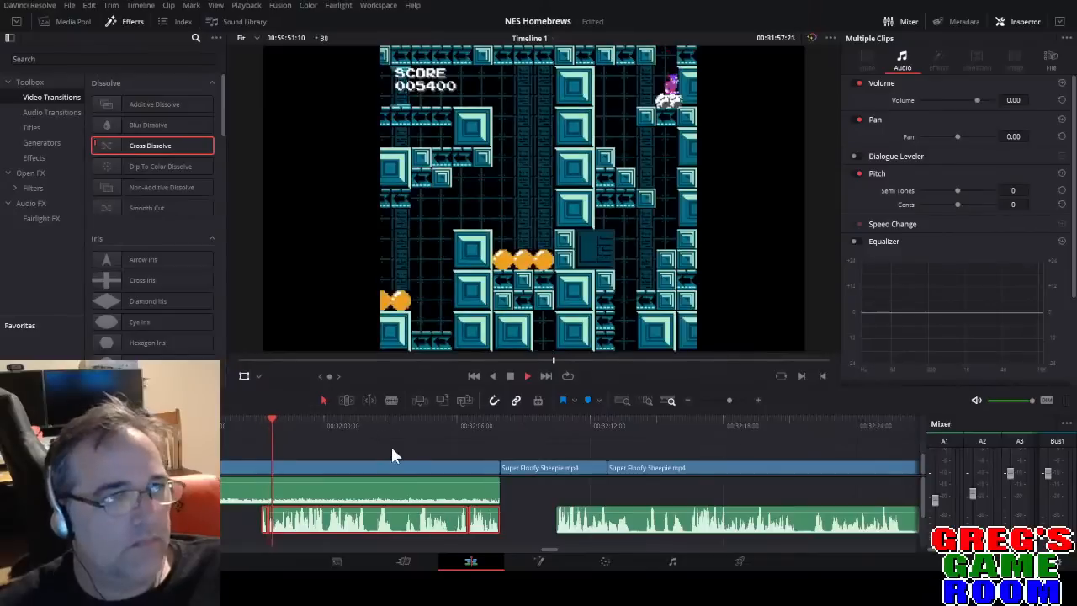
drag(728, 399, 734, 400)
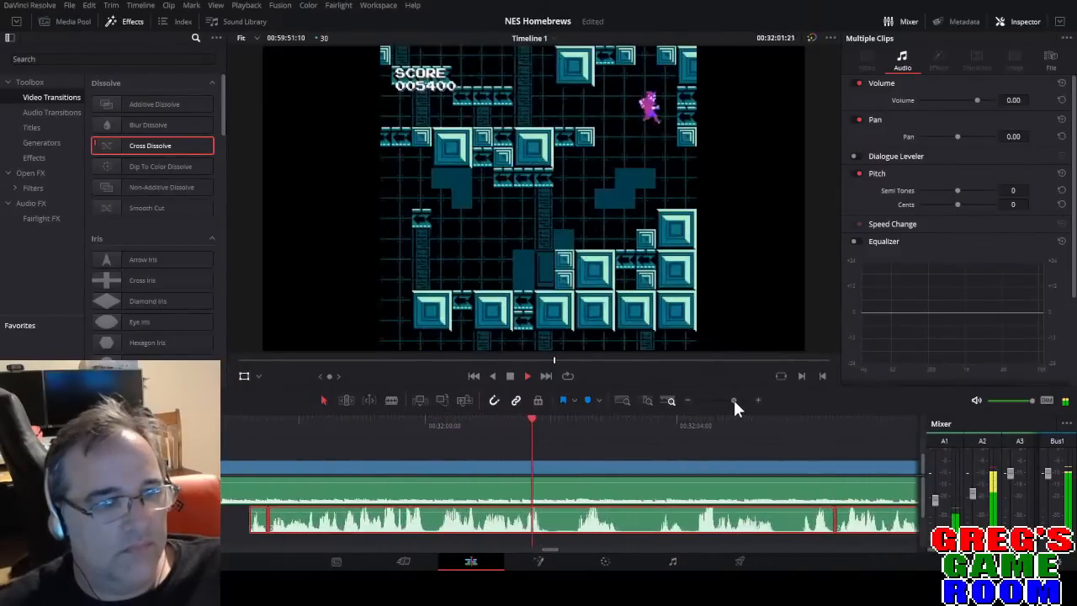
key(b)
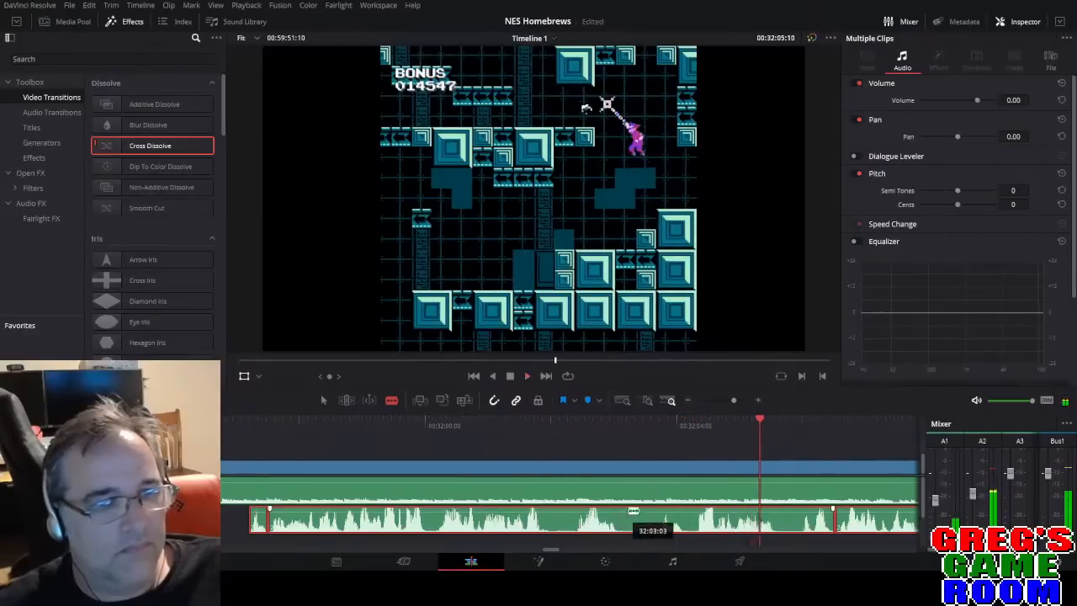
click(727, 400)
key(space)
key(a)
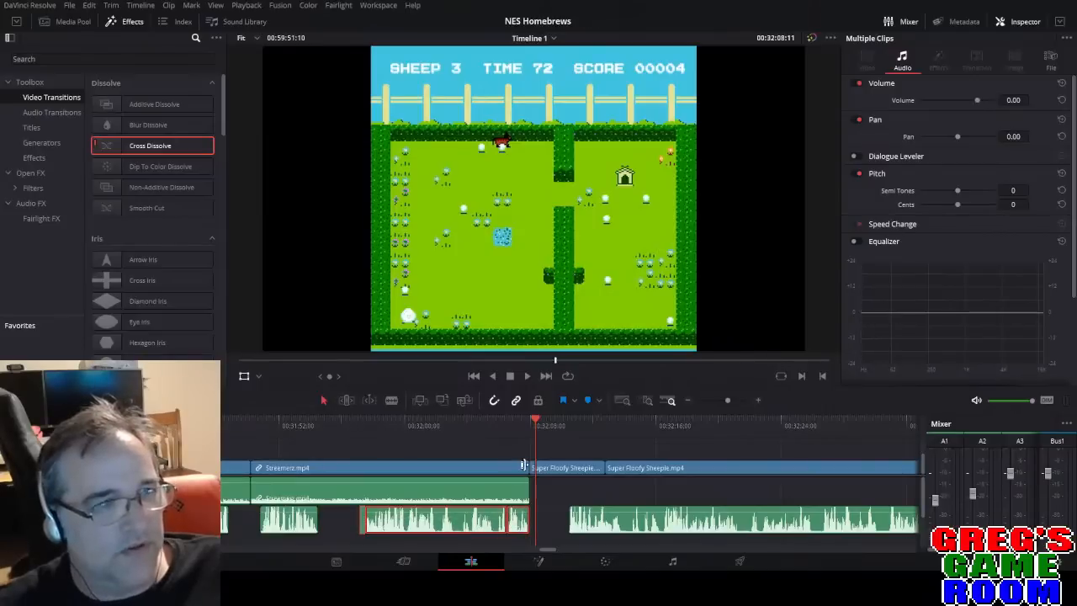
drag(446, 528, 429, 528)
Play back the moved narration from about 00:31:56 and across the cut from Streemerz to Super Floofy Sheepie.
click(341, 423)
key(space)
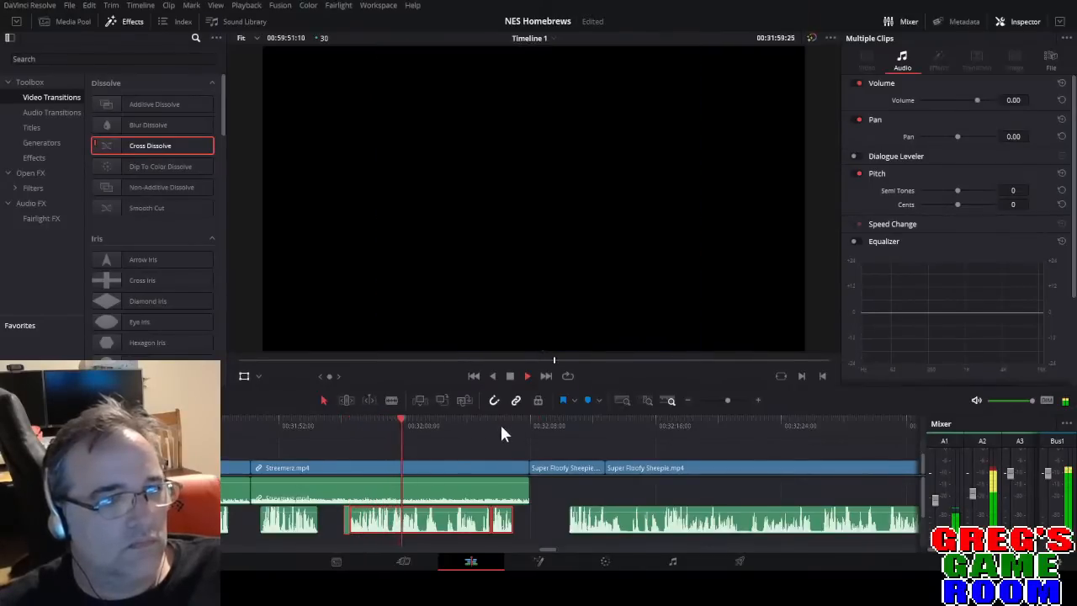
click(499, 423)
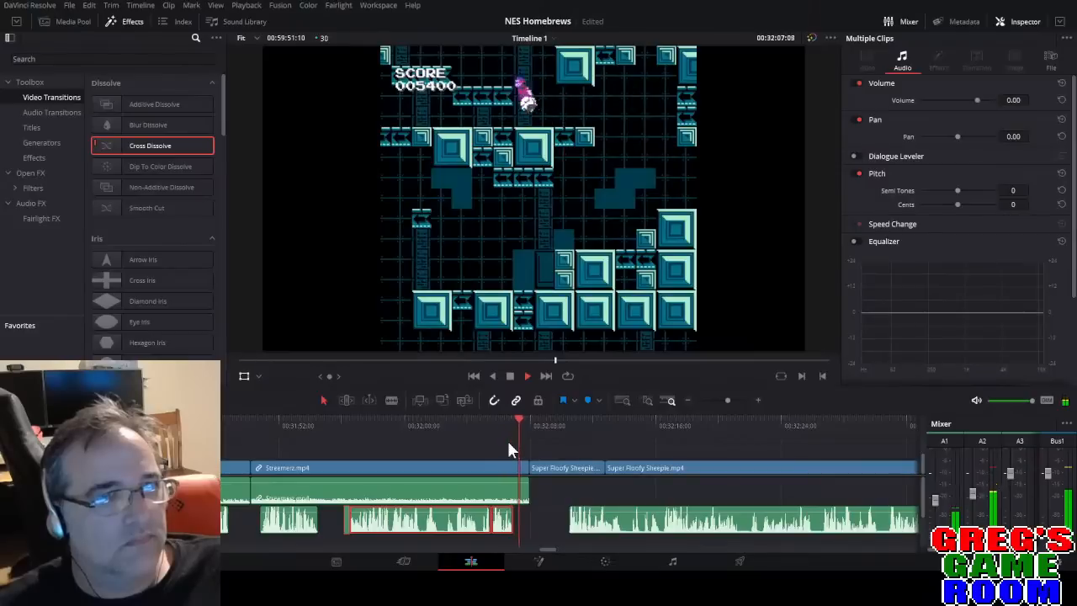
key(space)
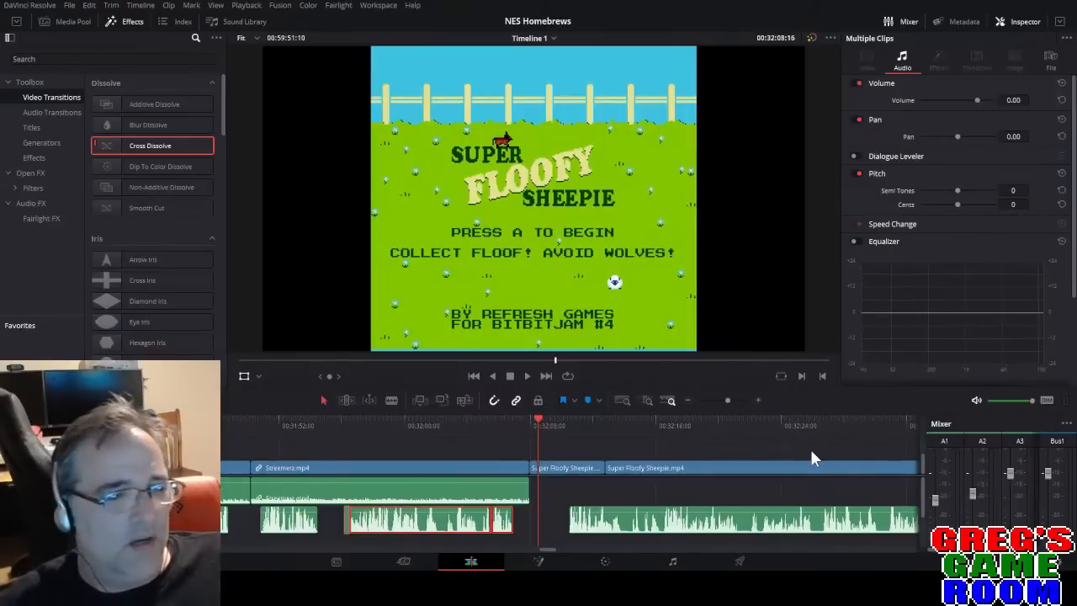
drag(730, 402, 709, 398)
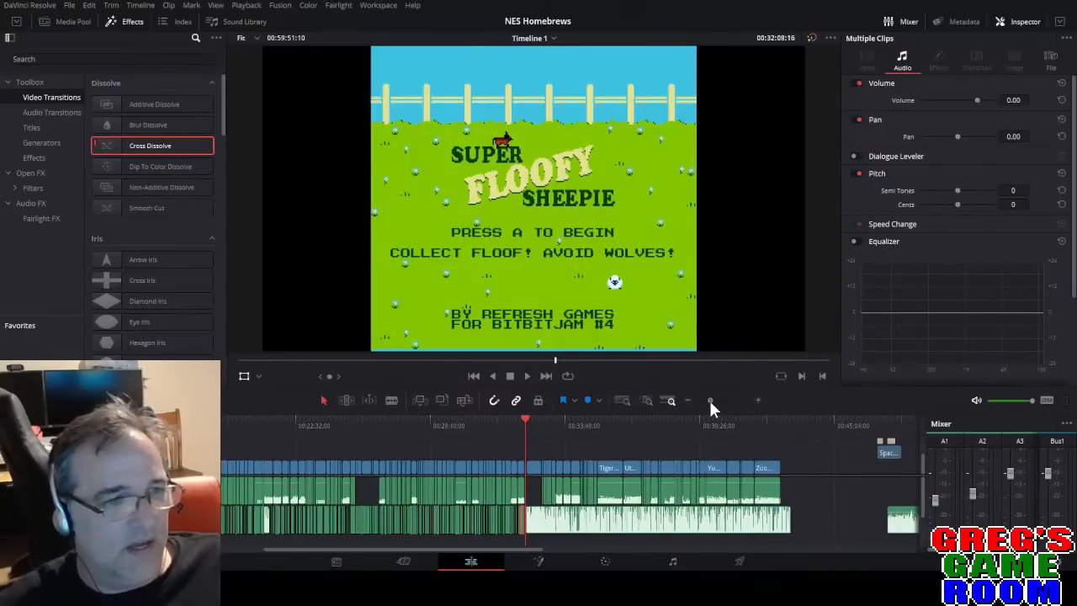